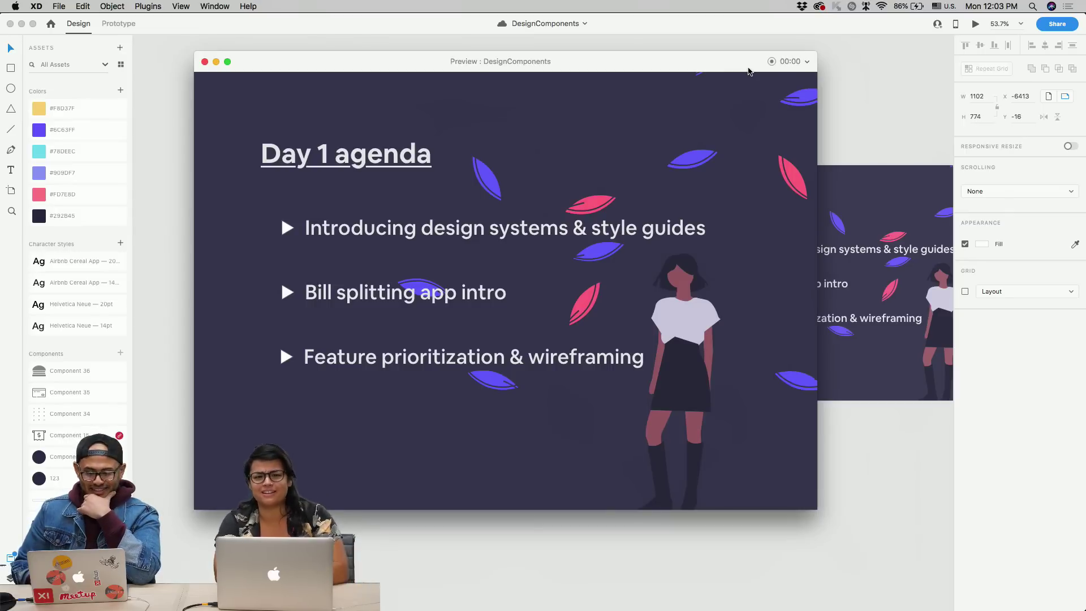
# - Advance the slide preview, close it, and bring the Style Components artboard into view on the canvas
pyautogui.press('Right')
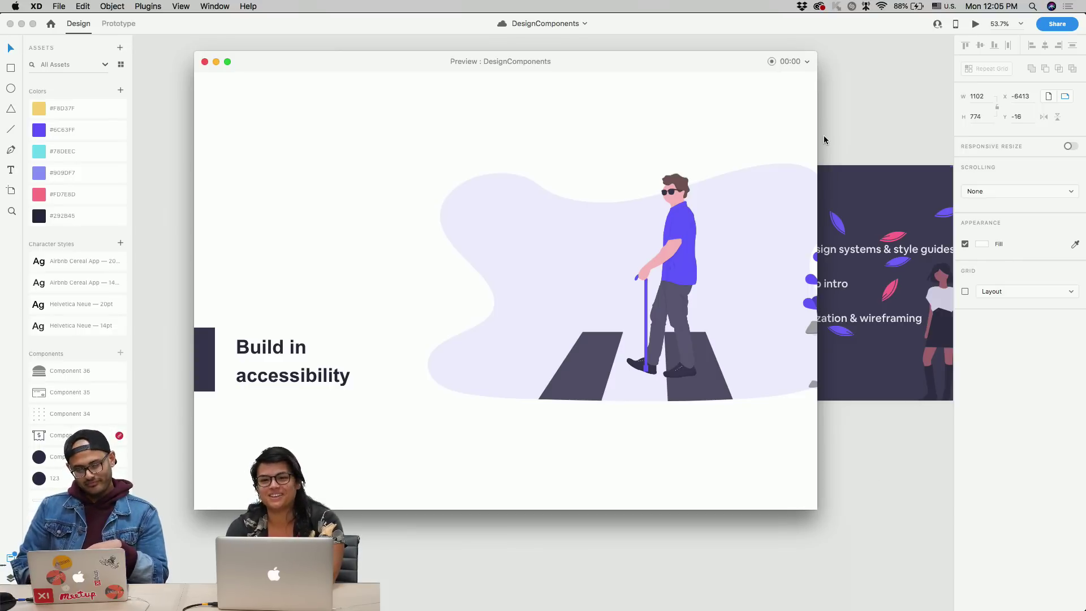
pyautogui.click(205, 61)
pyautogui.hscroll(15, 503, 174)
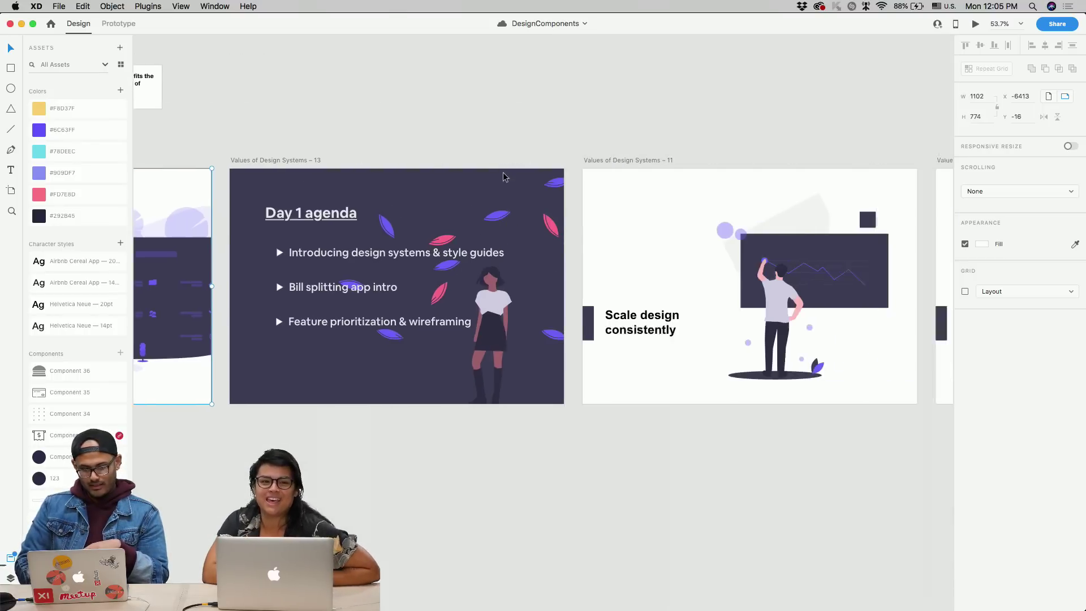
pyautogui.scroll(-5, 503, 176)
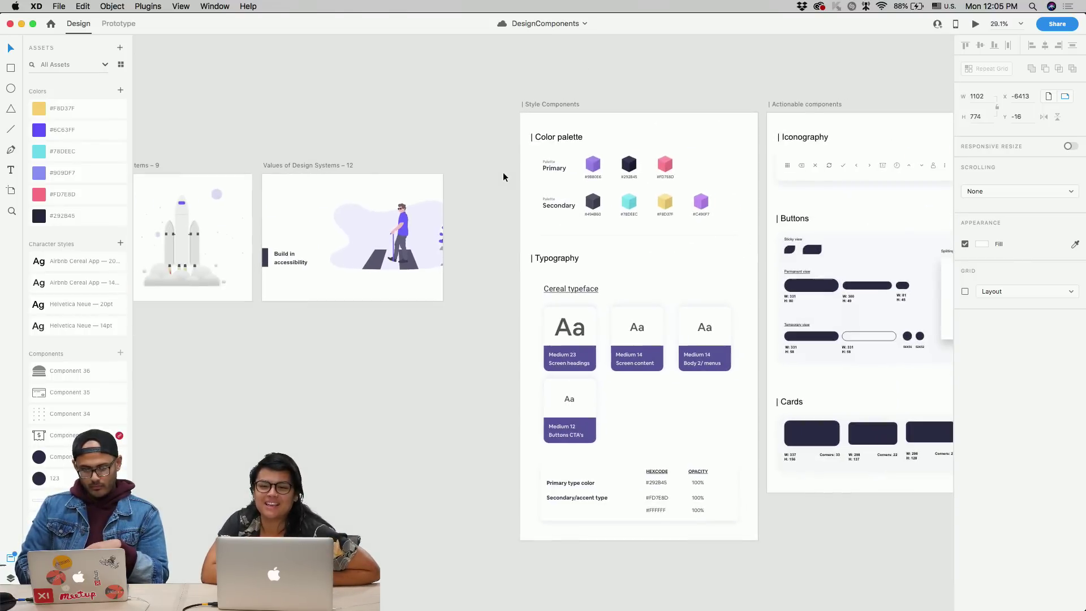
pyautogui.hscroll(5, 503, 177)
# - Switch to the Safari window showing Mailchimp's Buttons pattern page
pyautogui.hotkey('ctrl', 'Up')
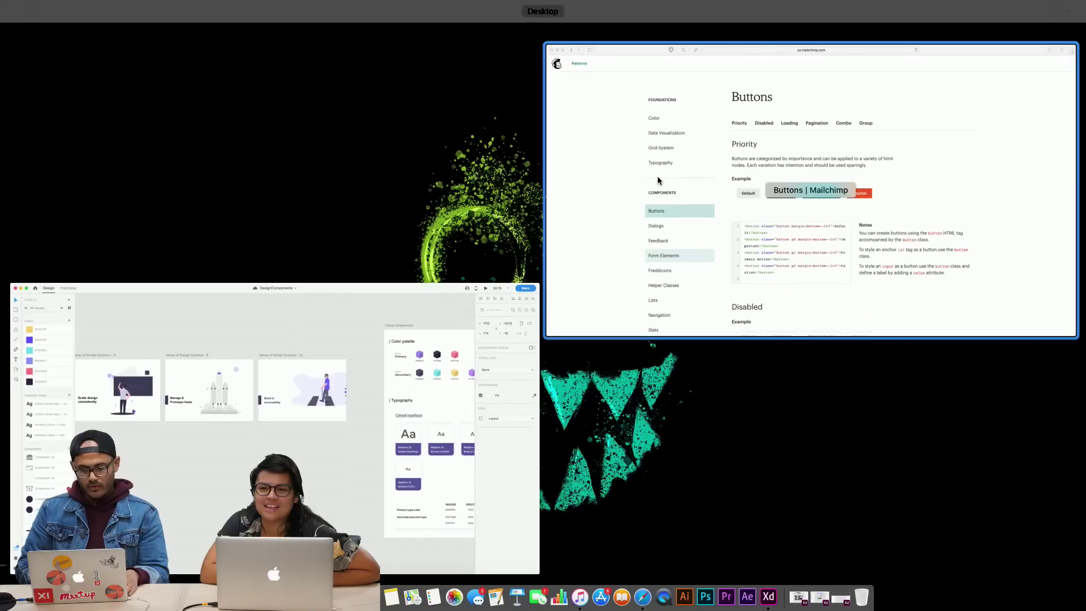
pyautogui.click(448, 325)
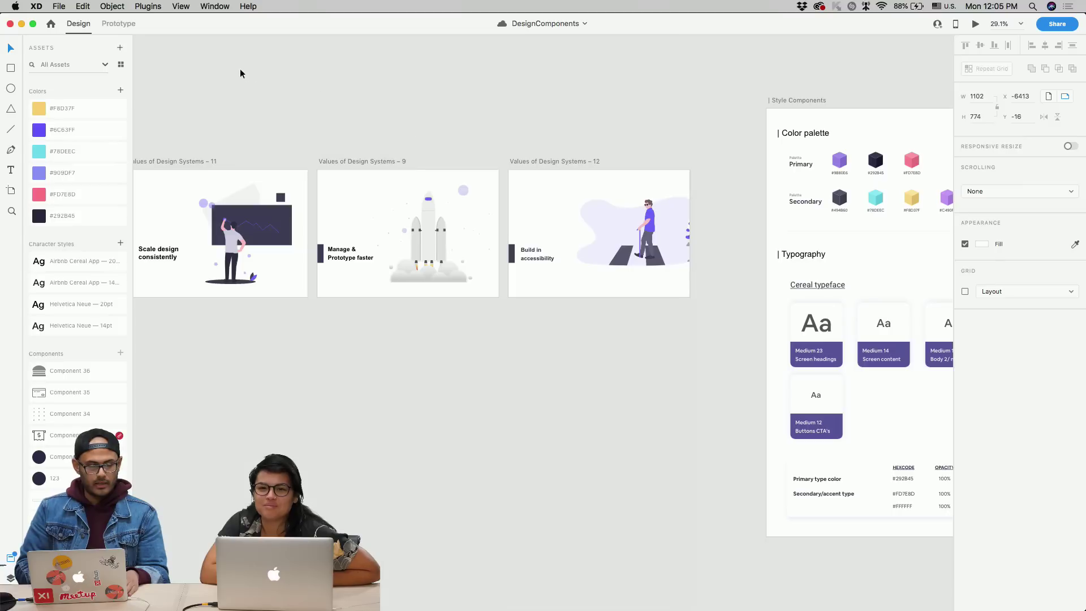
pyautogui.hotkey('ctrl', 'Up')
pyautogui.click(678, 143)
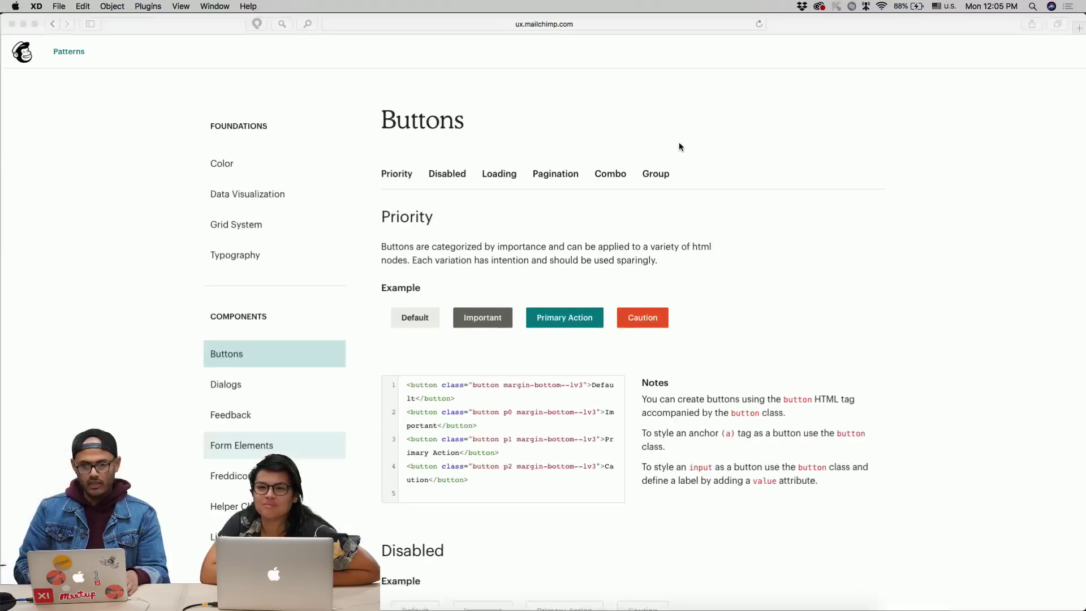
# - Review Mailchimp's button priority examples and the brand and functional colors on its Color page
pyautogui.scroll(-5, 521, 334)
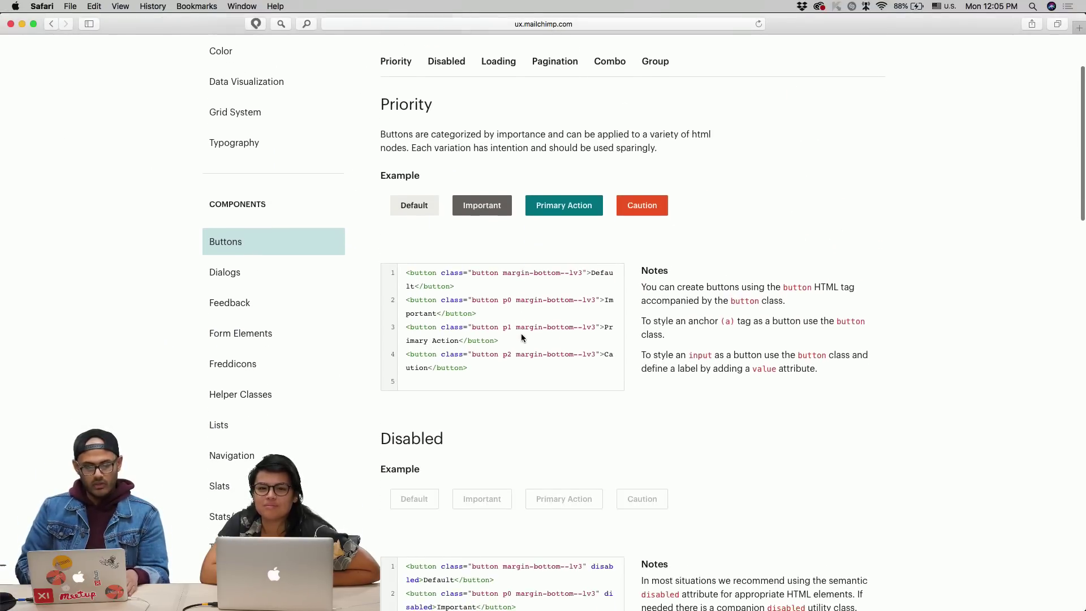
pyautogui.scroll(5, 521, 333)
pyautogui.scroll(-2, 521, 333)
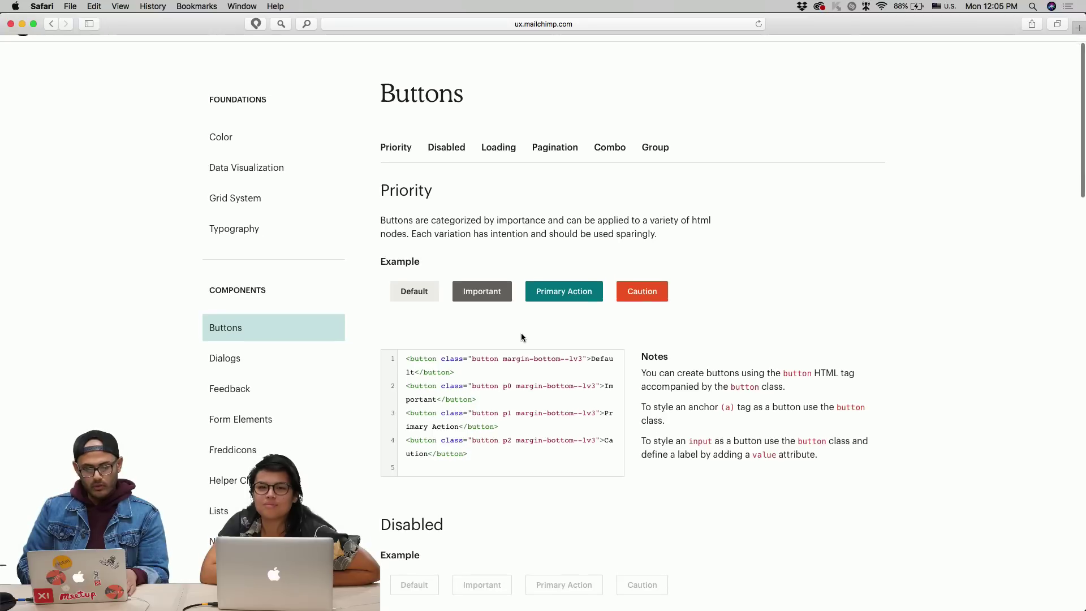
pyautogui.click(243, 141)
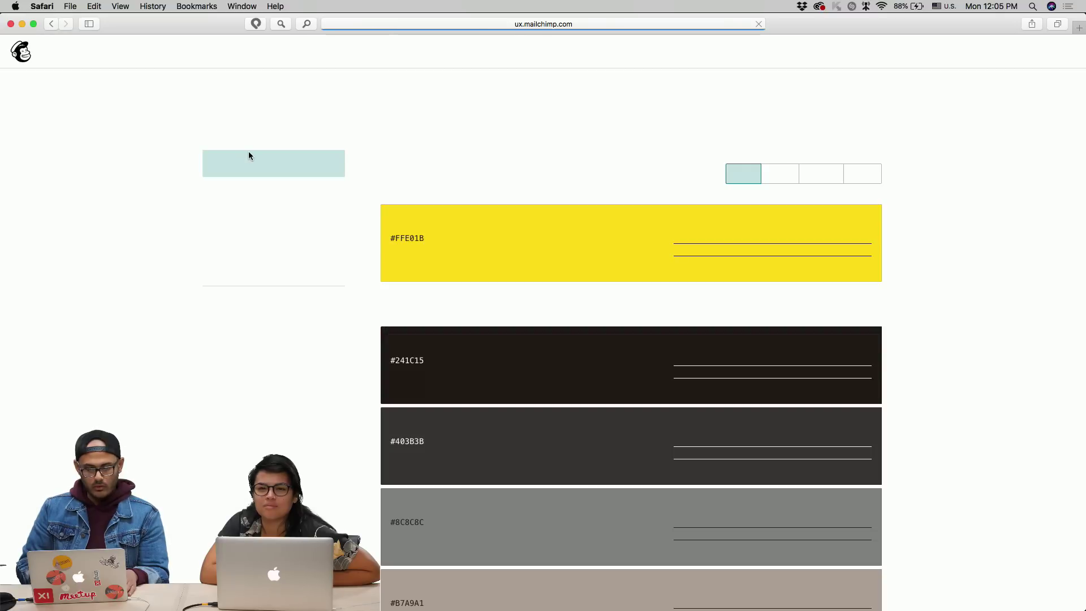
pyautogui.scroll(-5, 238, 250)
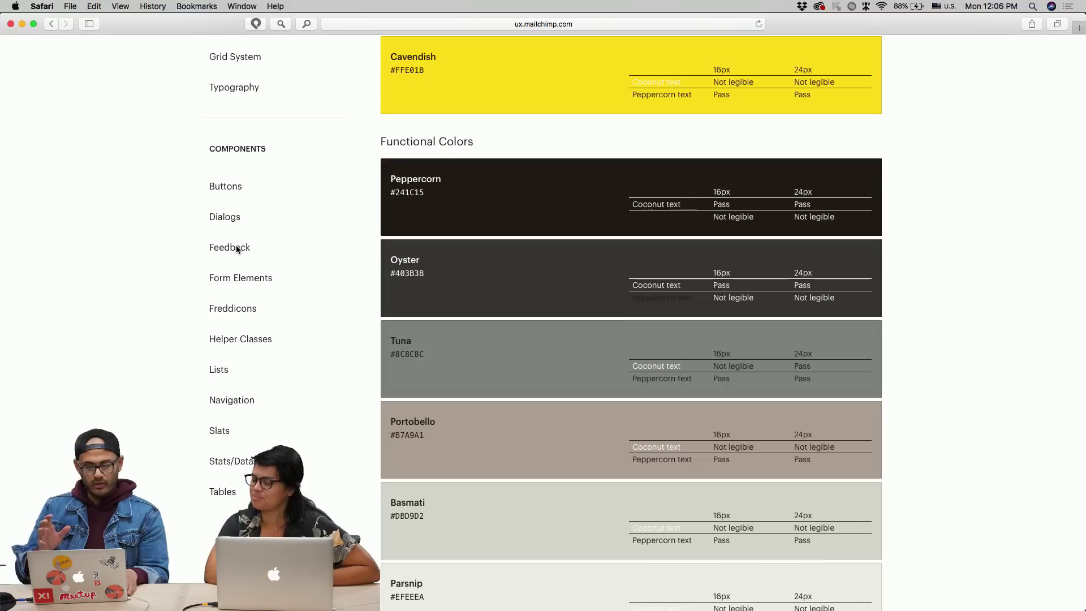
# - Open Mailchimp's Buttons component page and examine its disabled, loading, pagination, combo and group examples
pyautogui.click(229, 187)
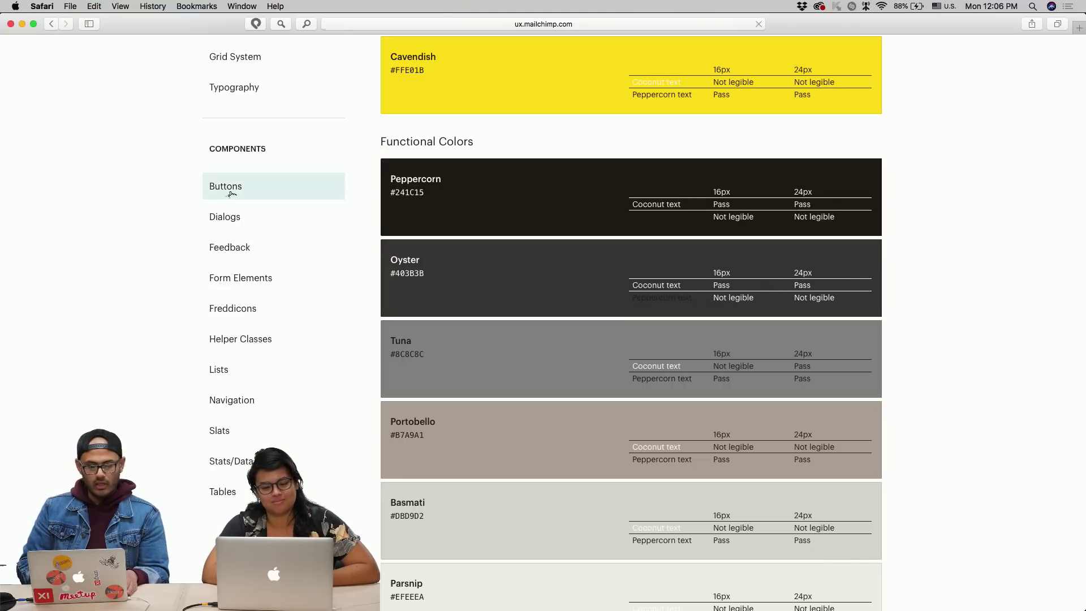
pyautogui.scroll(-20, 381, 260)
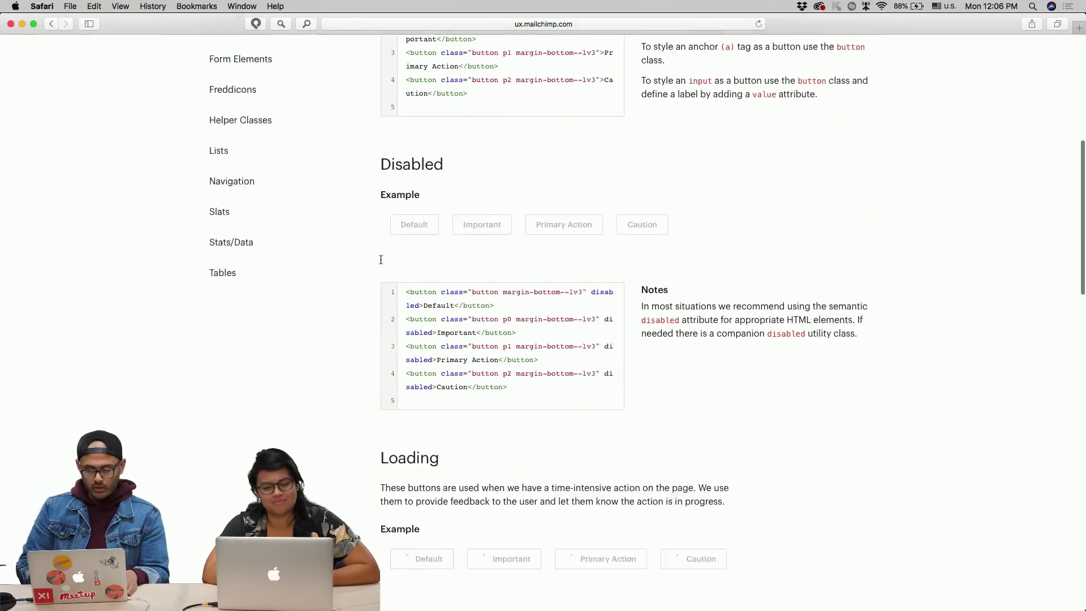
pyautogui.scroll(-1, 380, 260)
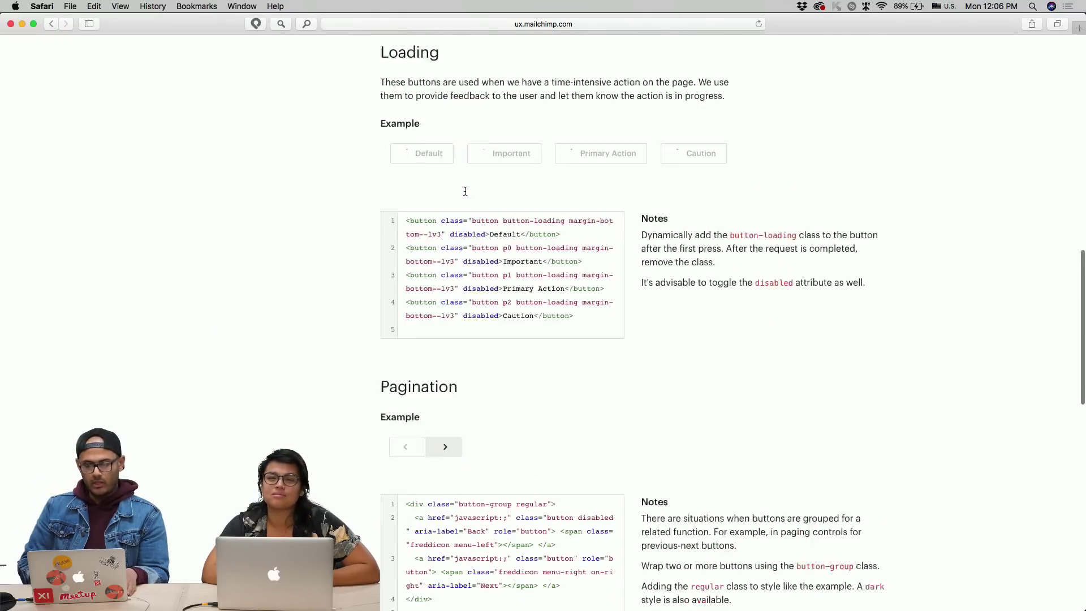
pyautogui.scroll(10, 466, 191)
pyautogui.scroll(7, 466, 194)
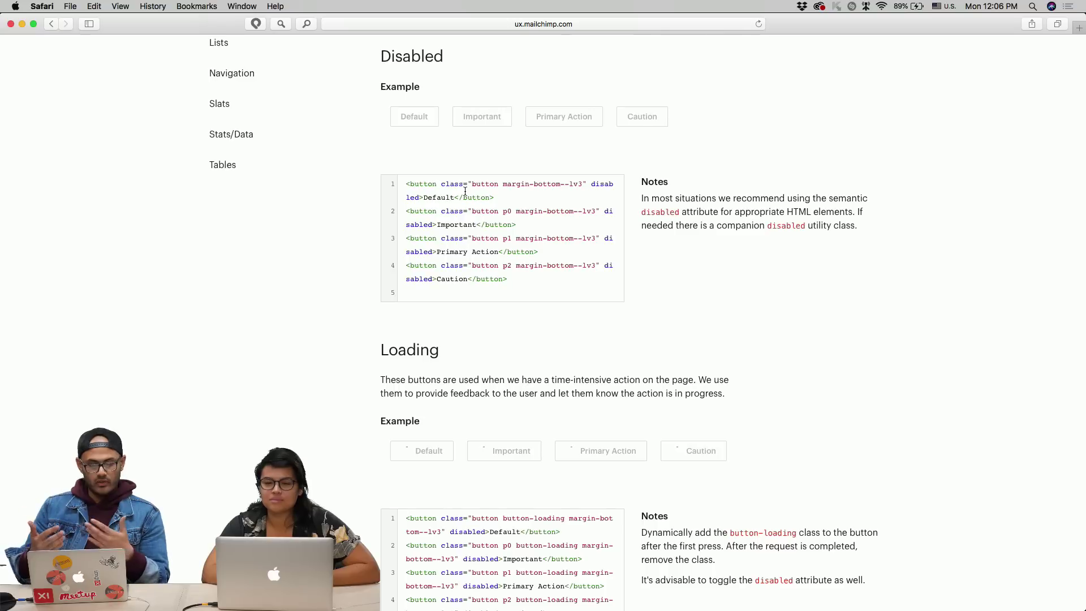
pyautogui.scroll(-15, 469, 176)
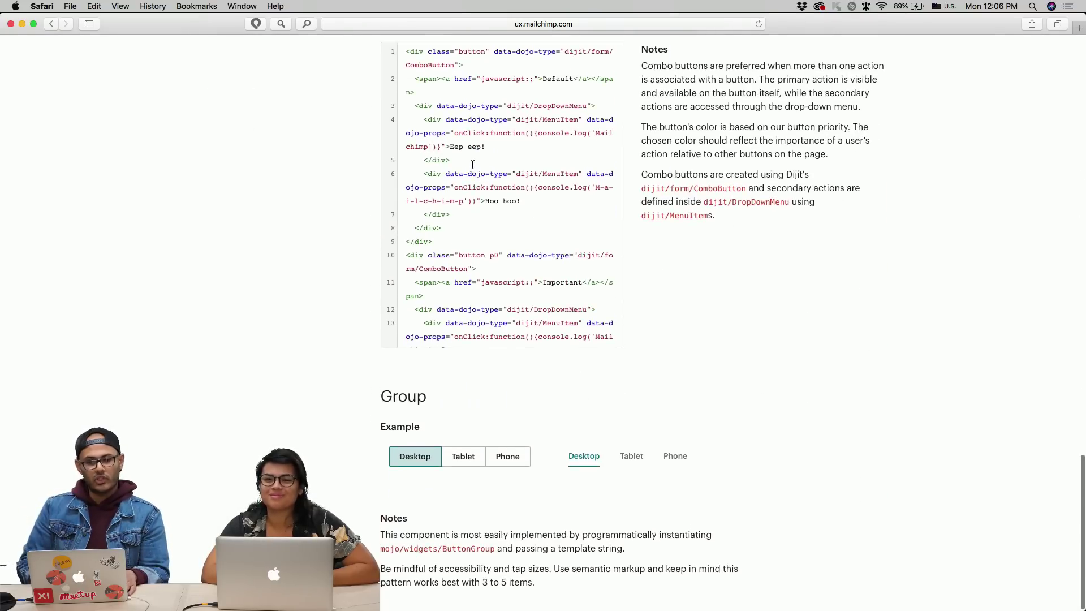
pyautogui.scroll(15, 472, 168)
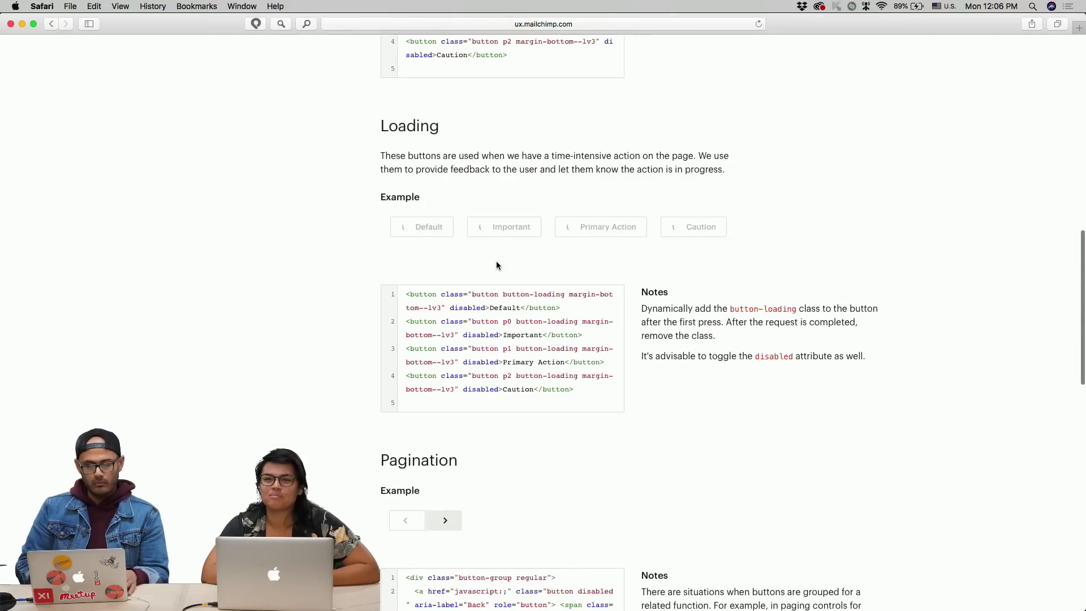
# - Switch back to Adobe XD, restore the minimized Copy of MaterialDesignSystem document and enlarge its window to fill the screen
pyautogui.hotkey('ctrl', 'Up')
pyautogui.click(398, 237)
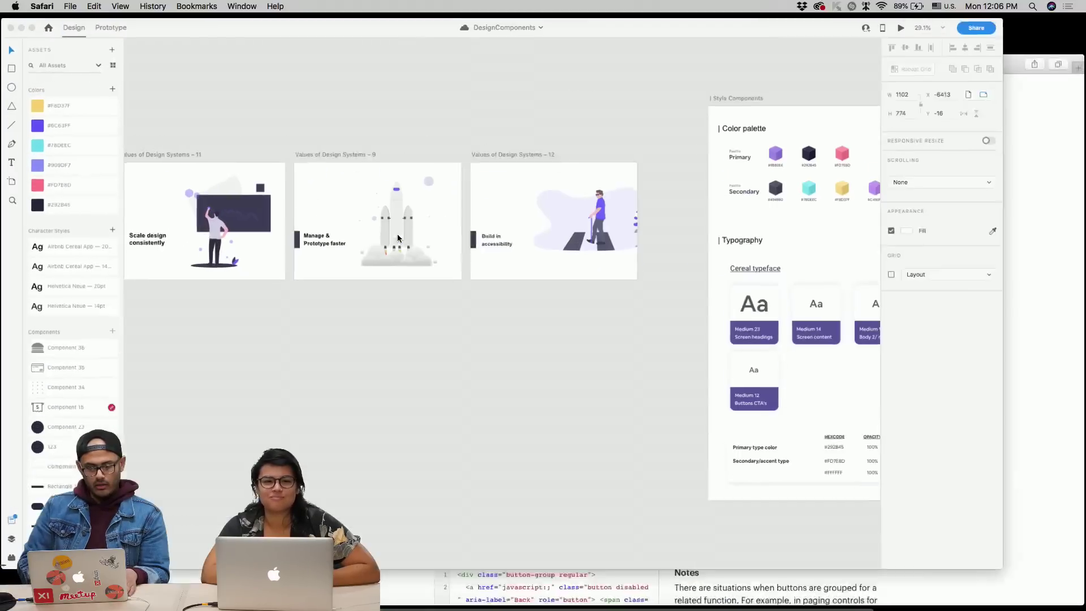
pyautogui.hscroll(-5, 400, 238)
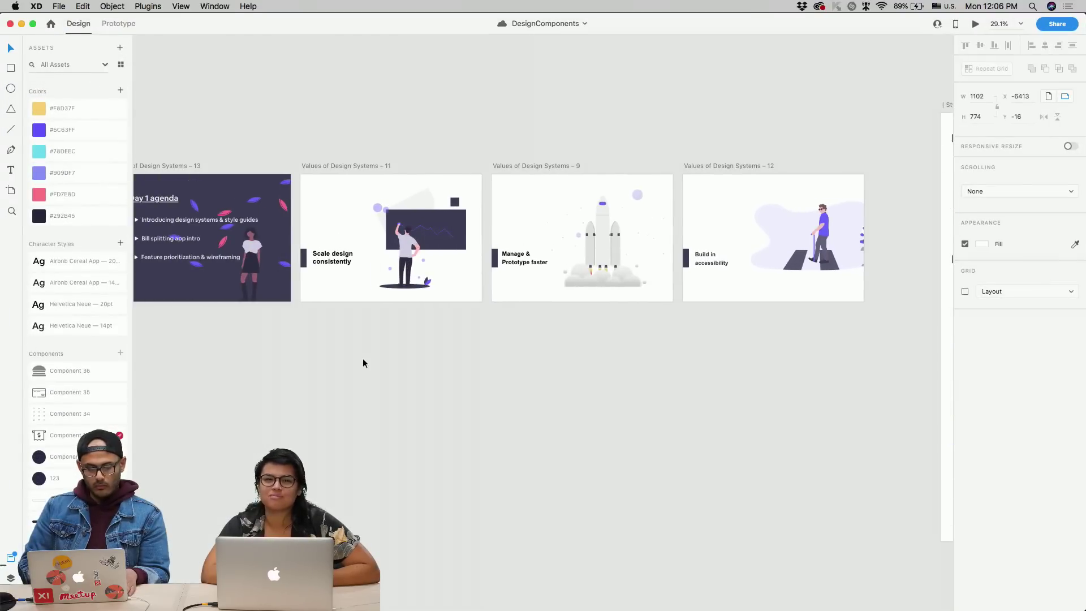
pyautogui.click(809, 598)
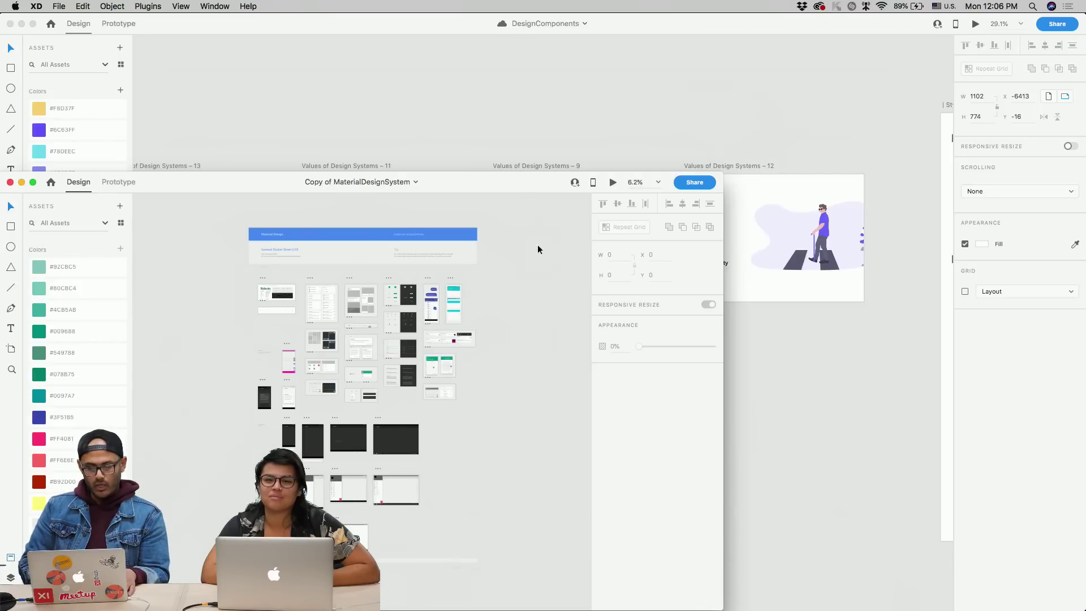
pyautogui.doubleClick(496, 177)
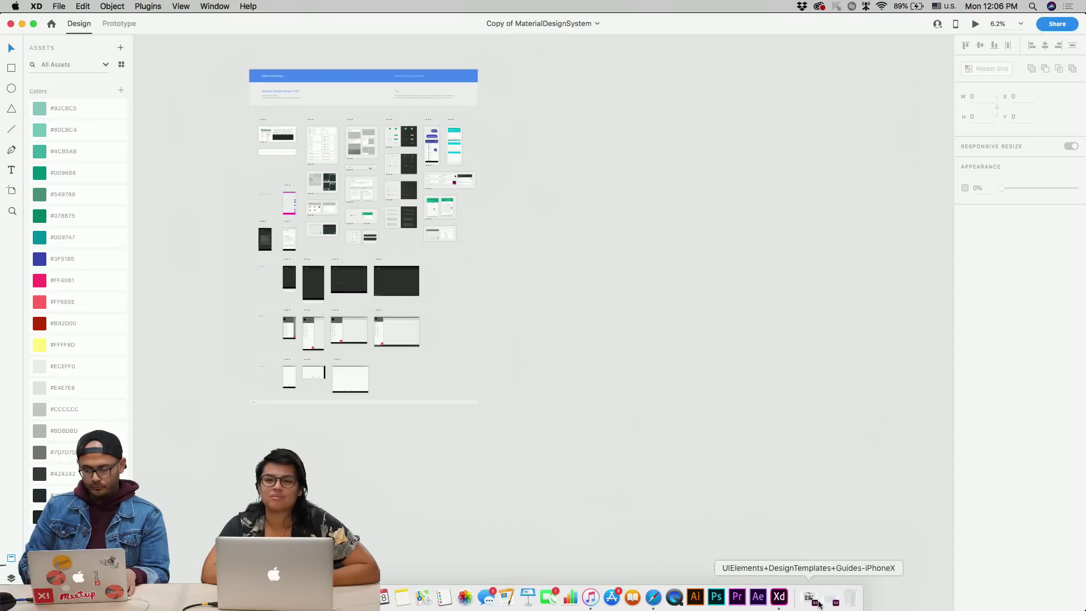
# - Restore the UIElements+DesignTemplates+Guides-iPhoneX document, enlarge its window, and examine its color, font and safe area guides
pyautogui.click(818, 603)
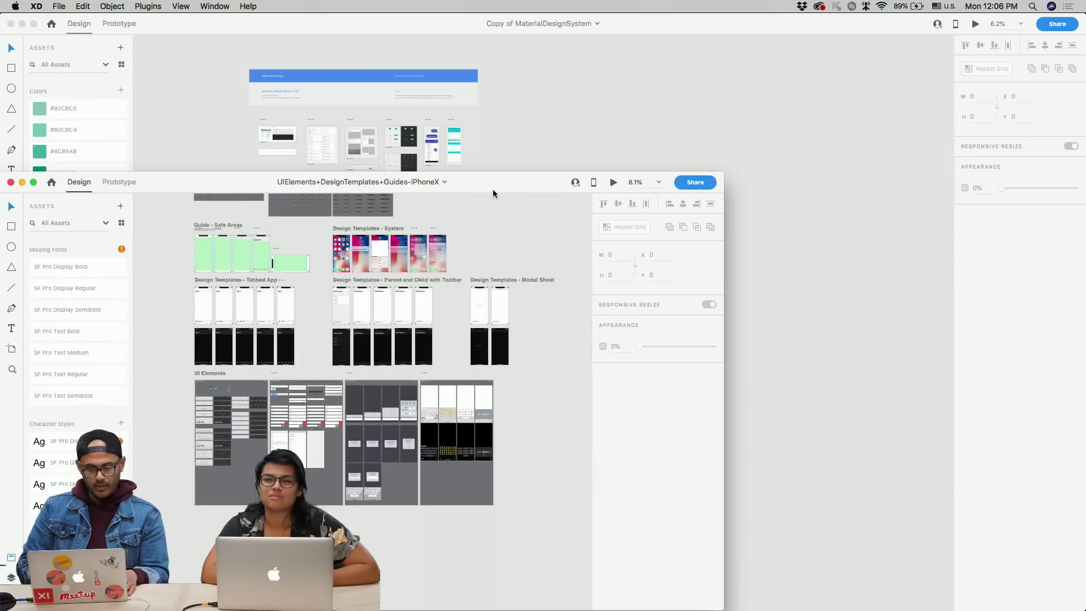
pyautogui.doubleClick(493, 188)
pyautogui.scroll(5, 290, 175)
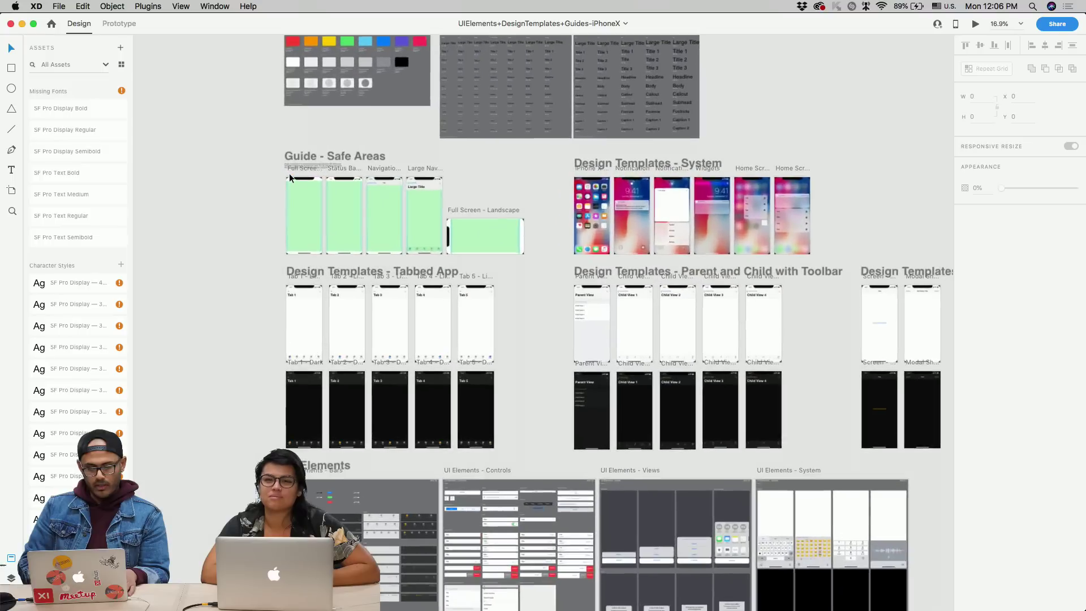
pyautogui.scroll(3, 290, 173)
pyautogui.hscroll(5, 289, 173)
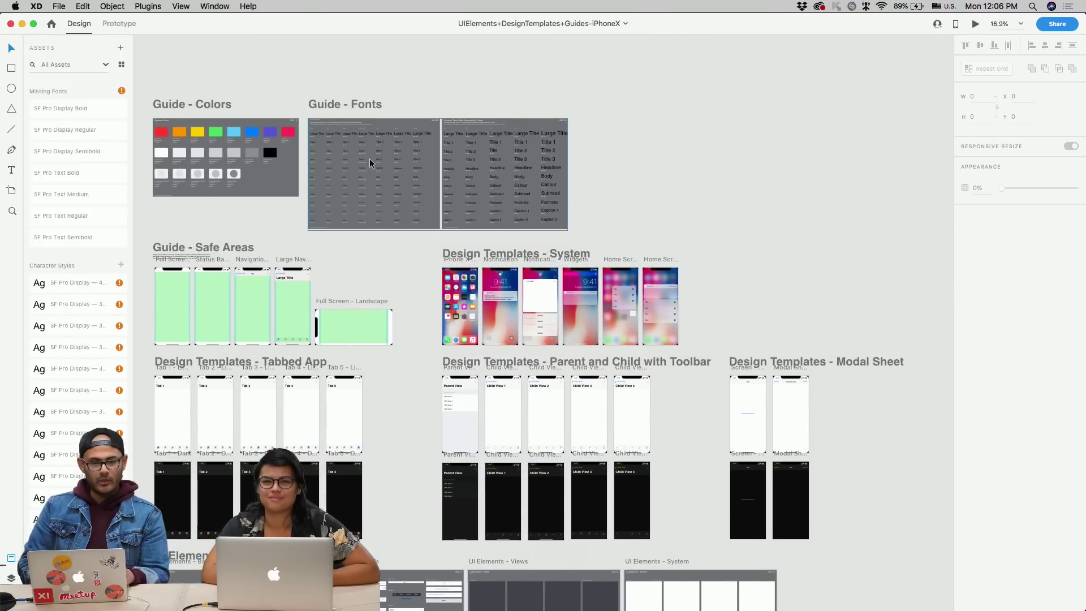
pyautogui.hscroll(-2, 433, 164)
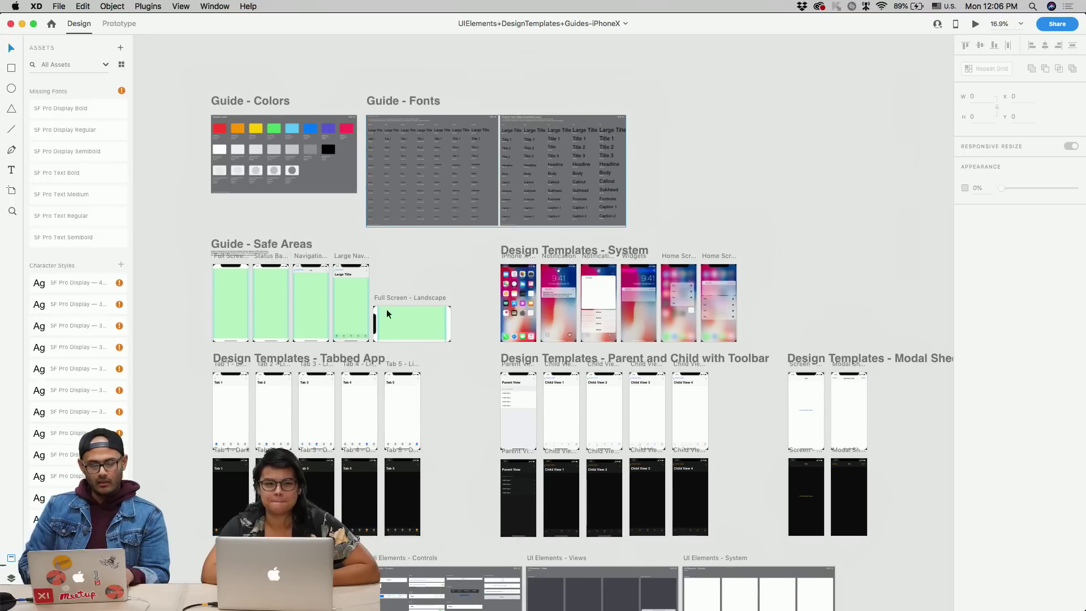
# - Look through the available UI kits and choose to get more UI kits
pyautogui.click(61, 8)
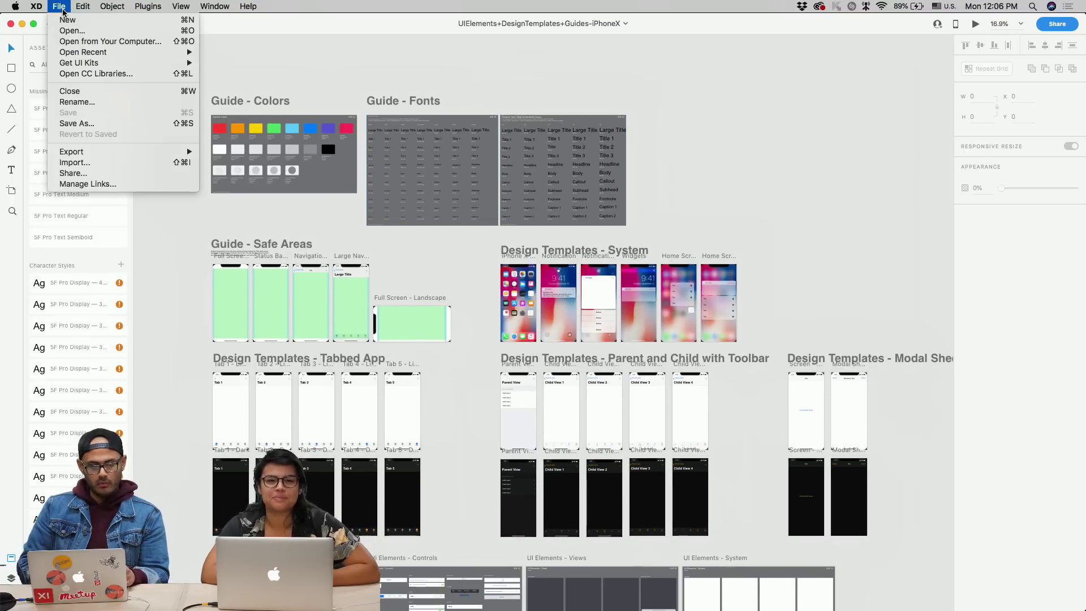
pyautogui.moveTo(77, 63)
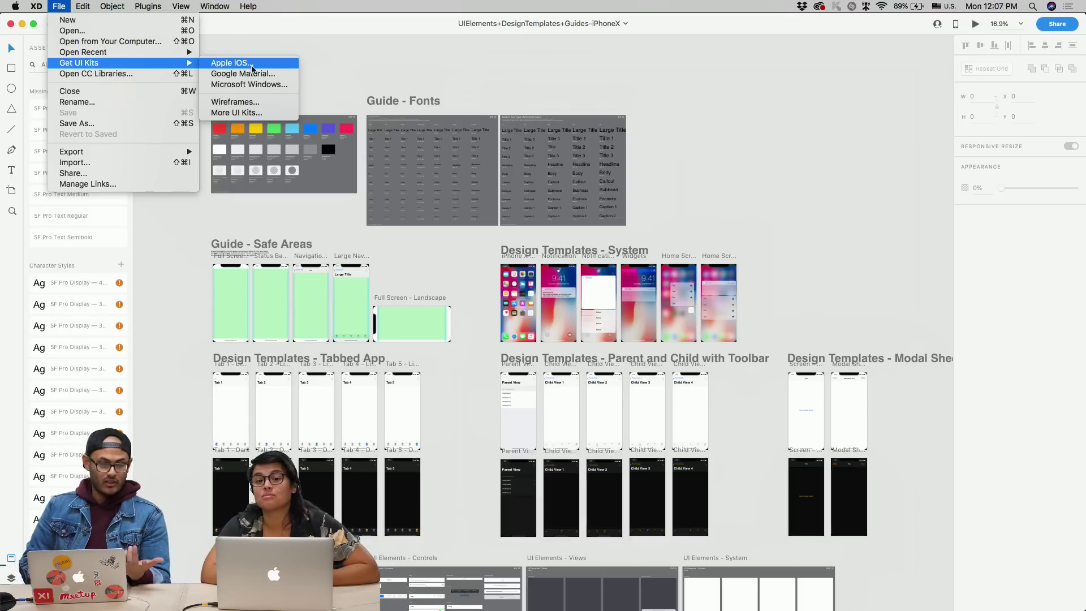
pyautogui.click(276, 117)
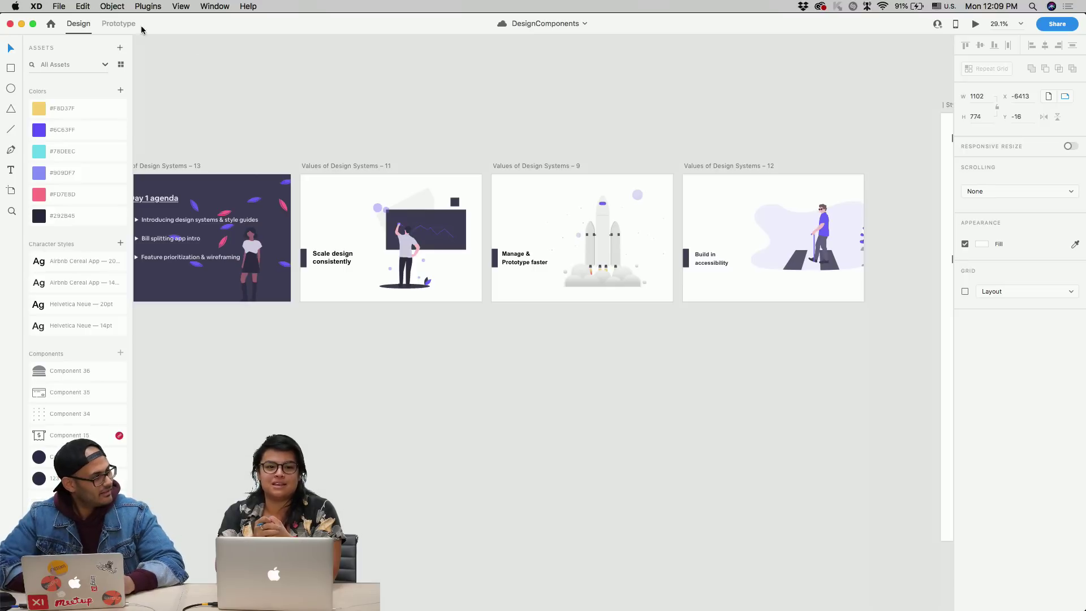
# - Preview the Style Components artboard of the DesignComponents document and reposition the preview window over the canvas
pyautogui.hscroll(10, 333, 125)
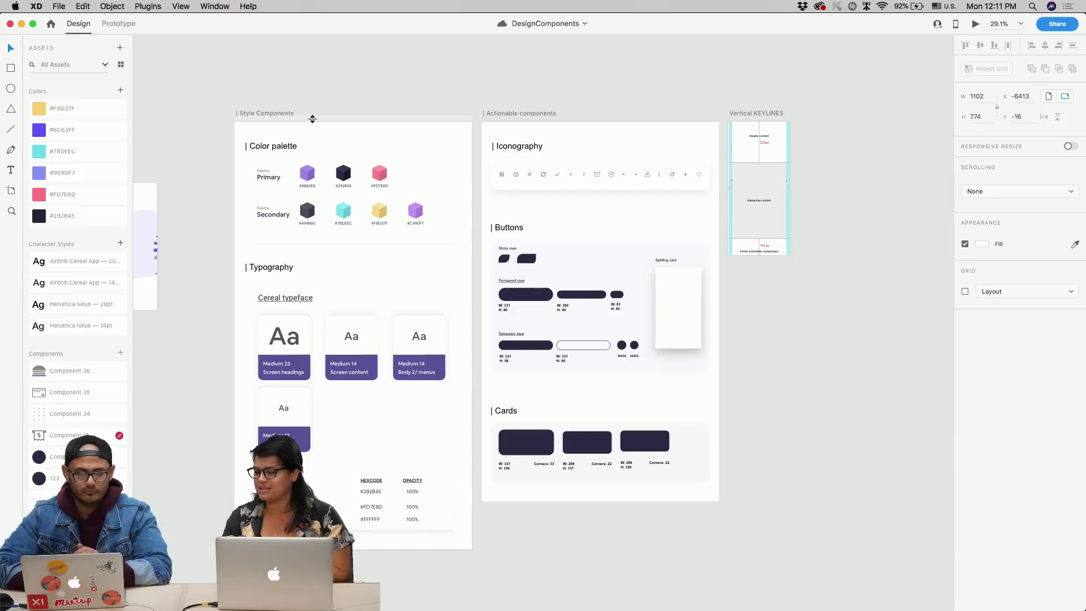
pyautogui.click(287, 113)
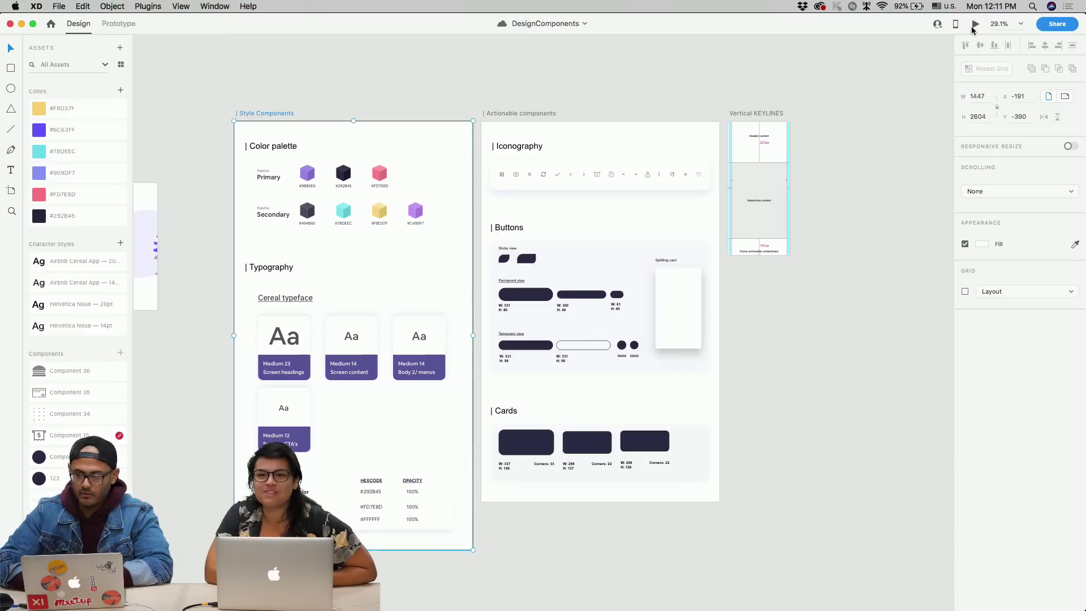
pyautogui.click(975, 25)
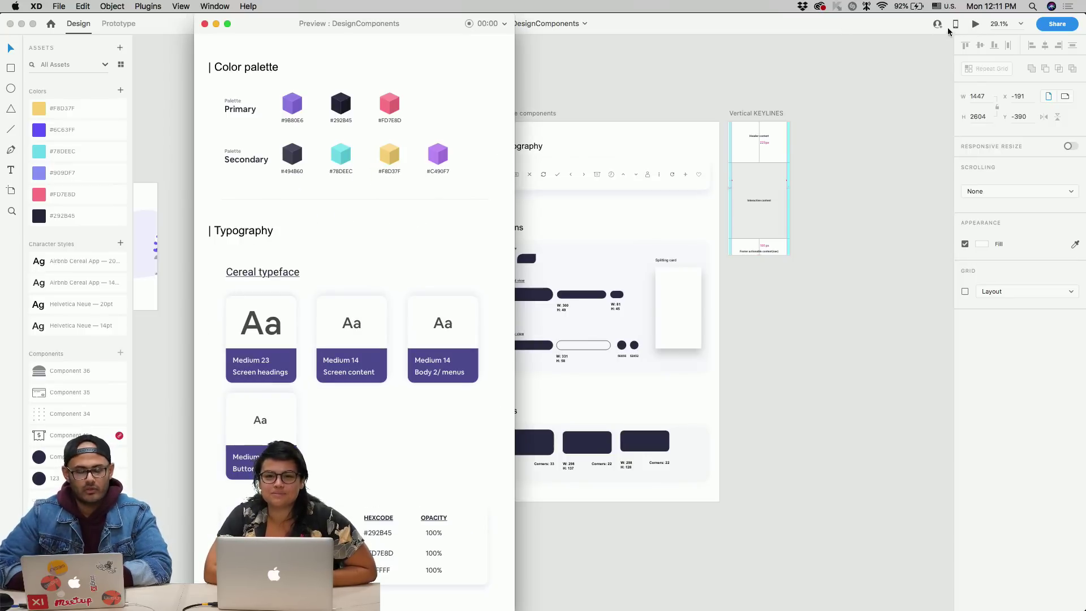
pyautogui.moveTo(391, 19); pyautogui.dragTo(514, 20)
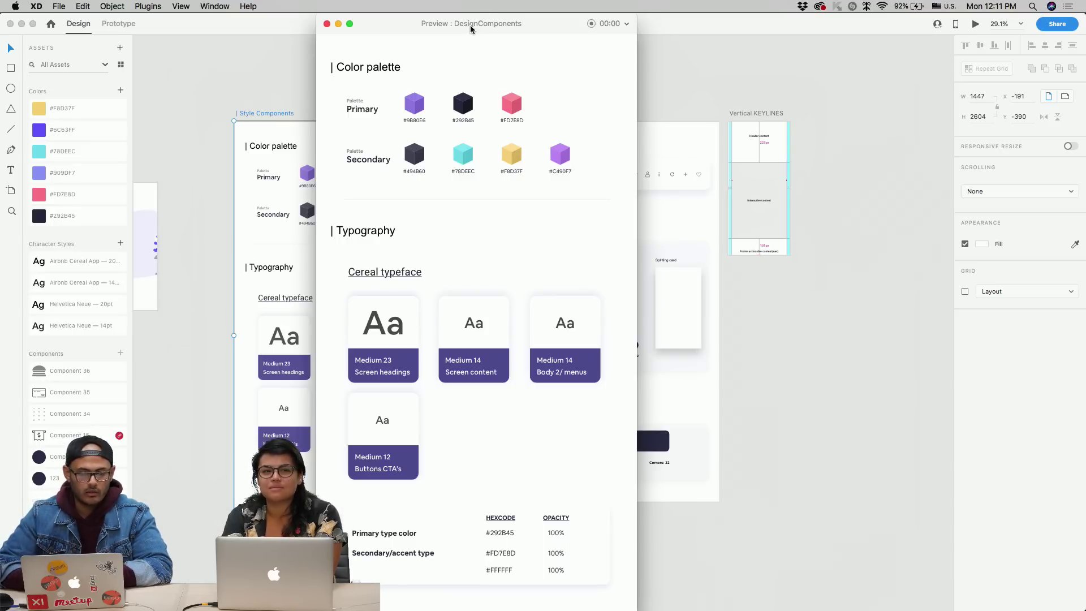
pyautogui.moveTo(471, 28); pyautogui.dragTo(381, 30)
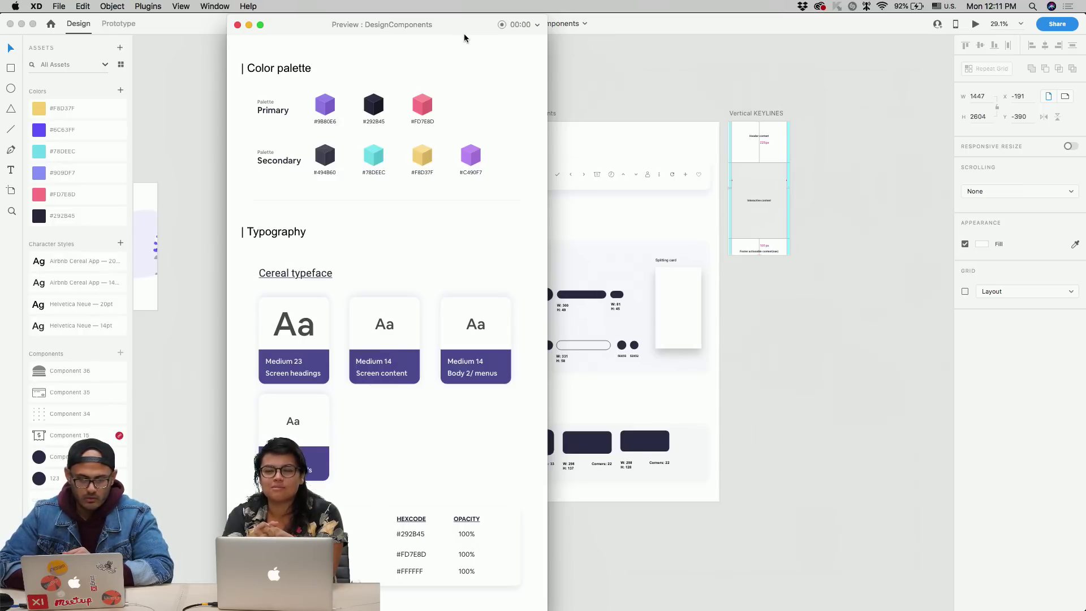
# - Show the Actionable components artboard and the Vertical KEYLINES artboard in the preview, and move the preview window clear of the color palette
pyautogui.click(554, 114)
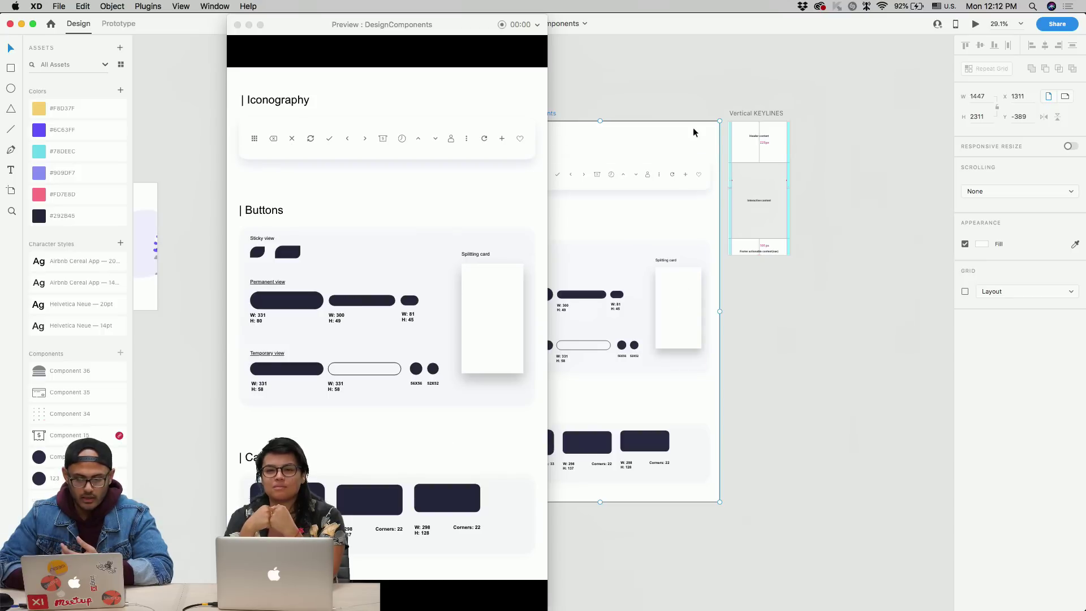
pyautogui.click(735, 113)
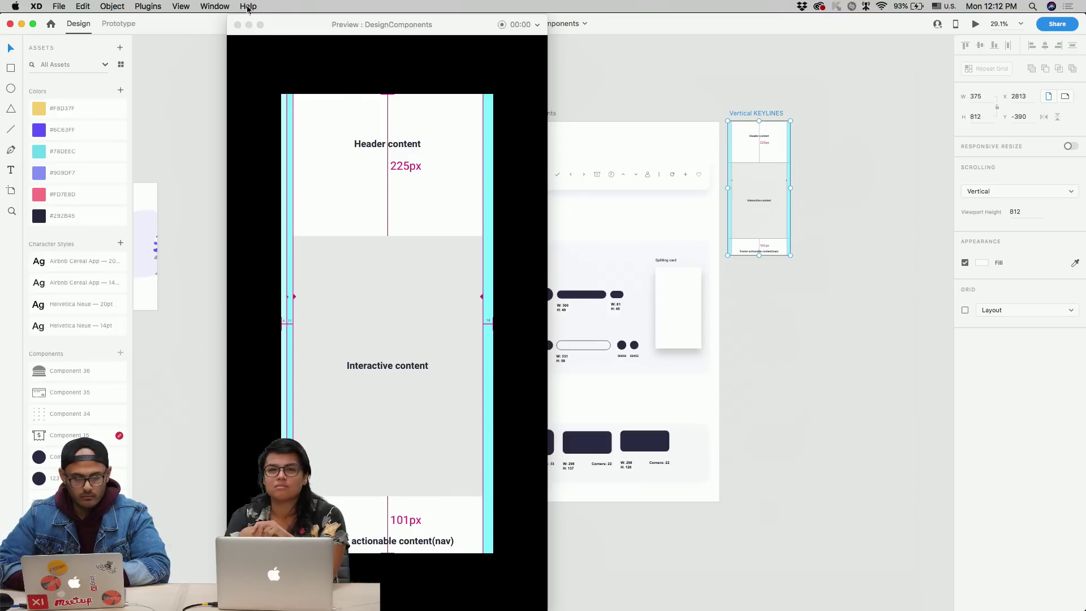
pyautogui.moveTo(268, 21); pyautogui.dragTo(426, 20)
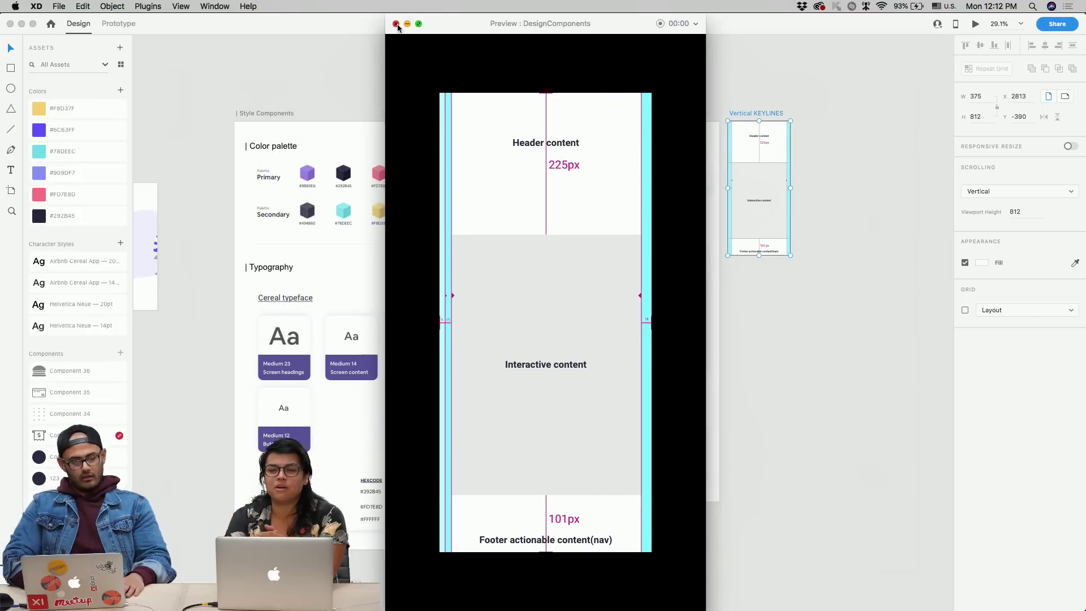
# - Close the DesignComponents preview and open the recent SplitBills App Design document in an enlarged window
pyautogui.press('Left')
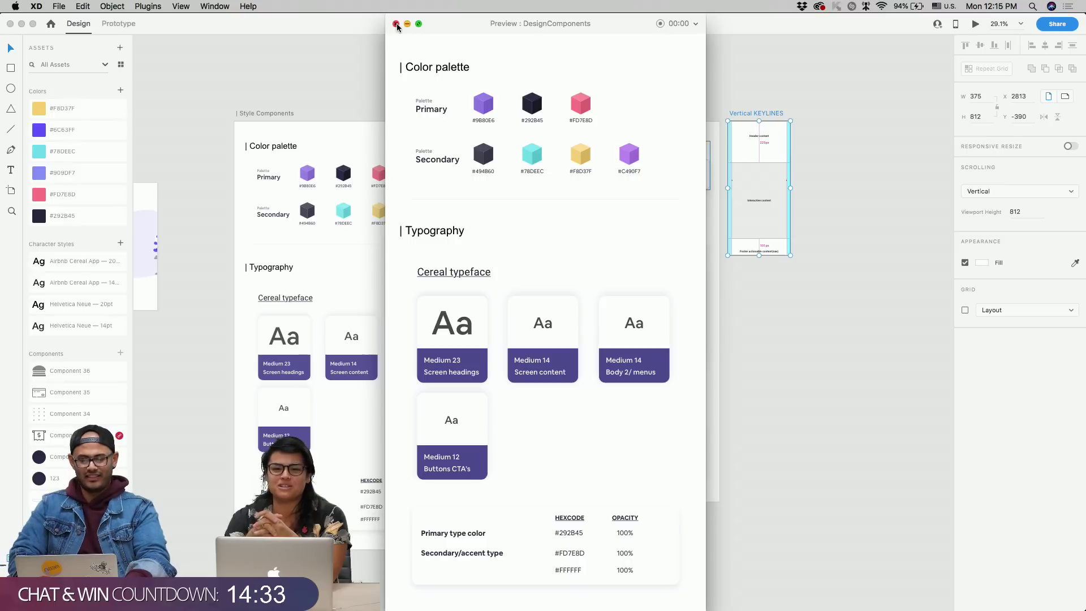
pyautogui.click(395, 24)
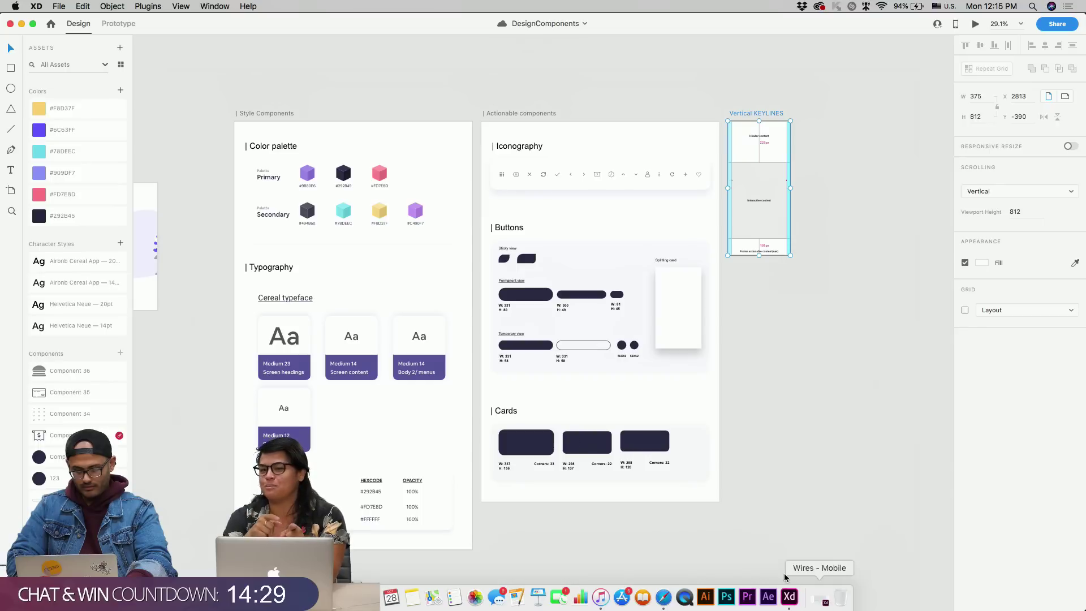
pyautogui.click(59, 7)
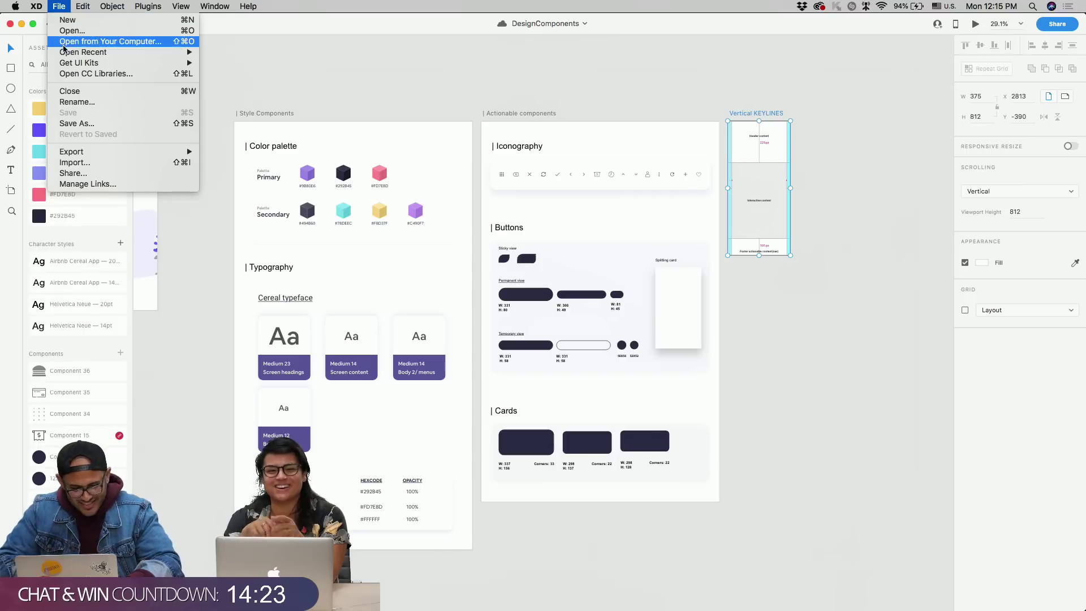
pyautogui.moveTo(63, 52)
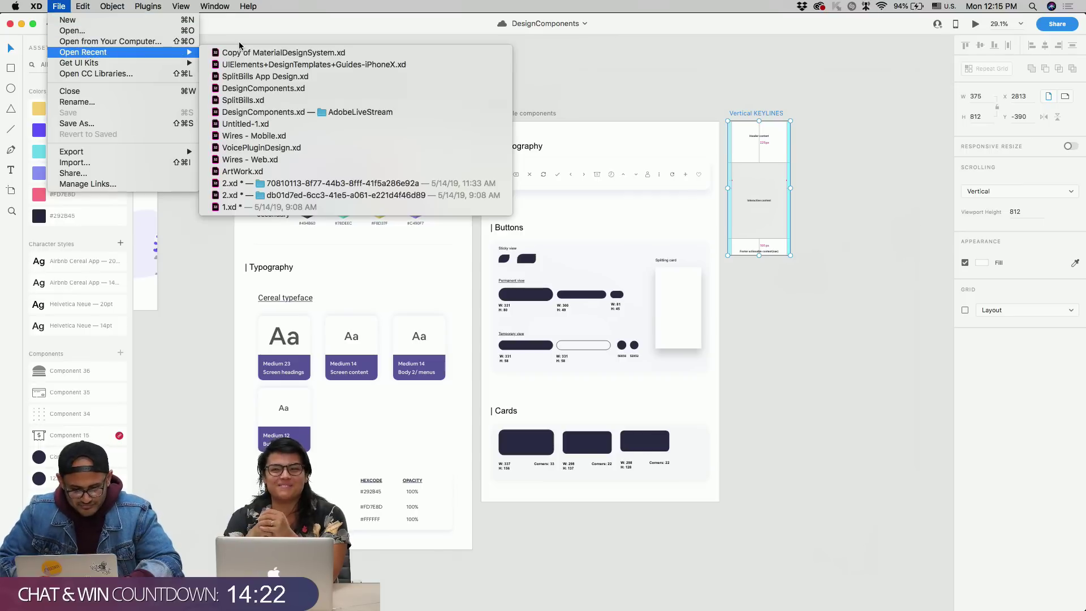
pyautogui.click(297, 79)
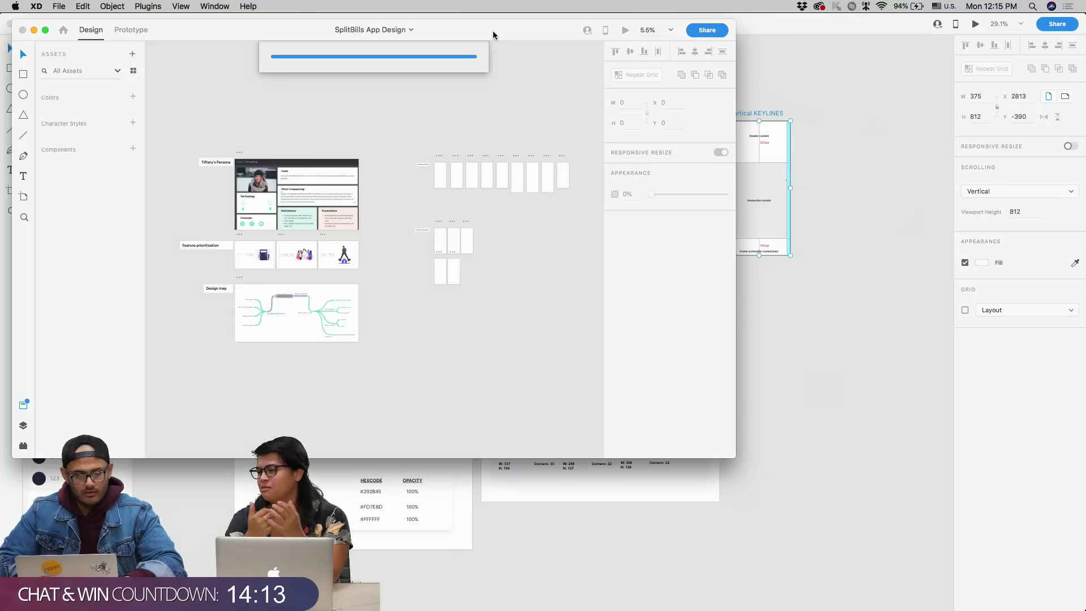
pyautogui.doubleClick(493, 33)
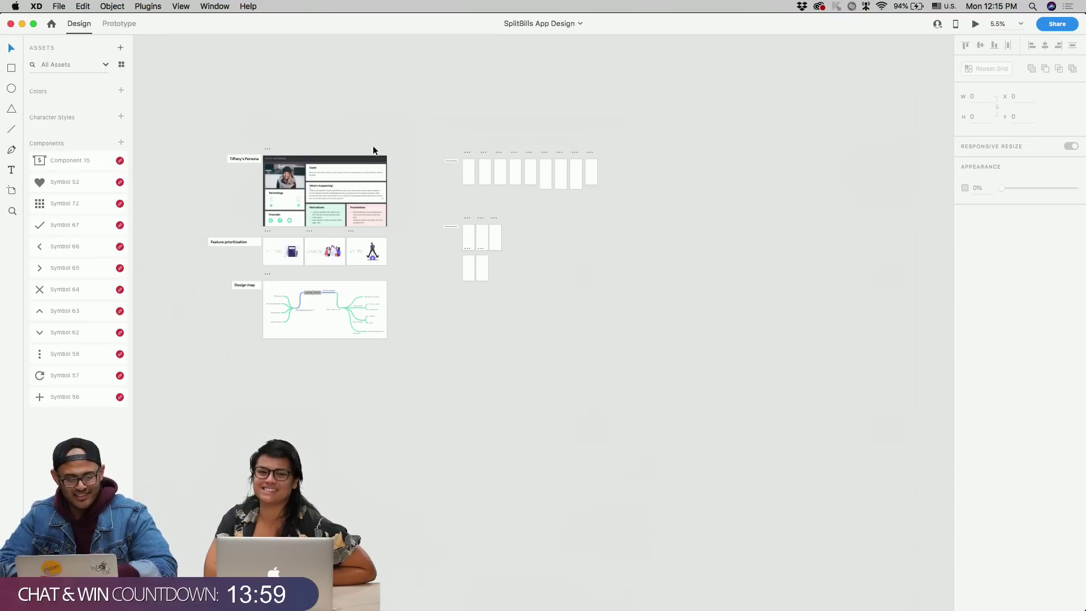
# - Examine the persona, feature prioritization and design map artboards and the blank screen artboards beside them
pyautogui.scroll(5, 393, 146)
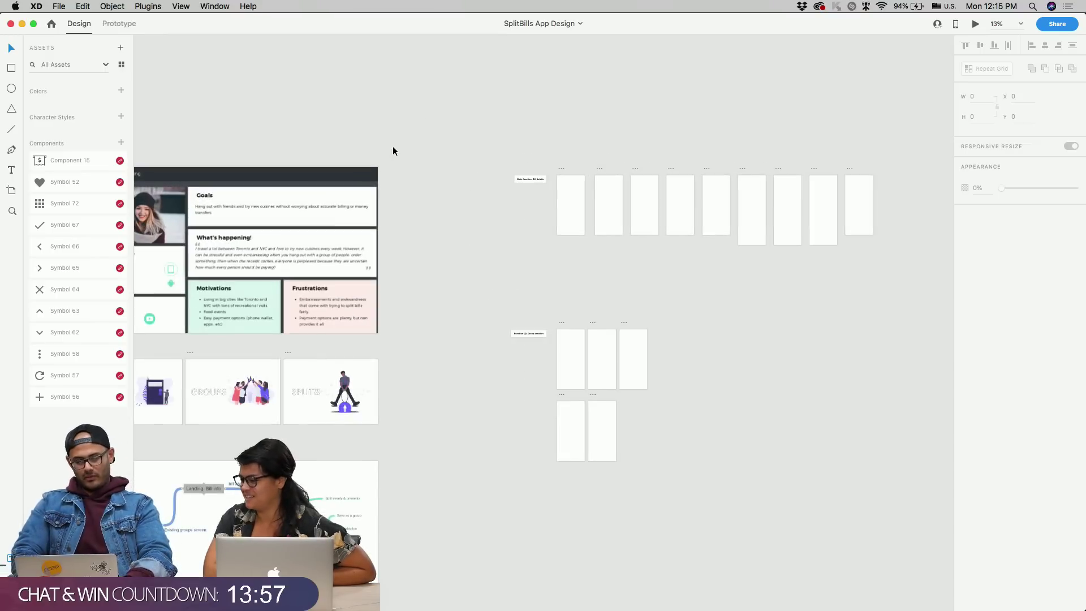
pyautogui.hscroll(-2, 392, 146)
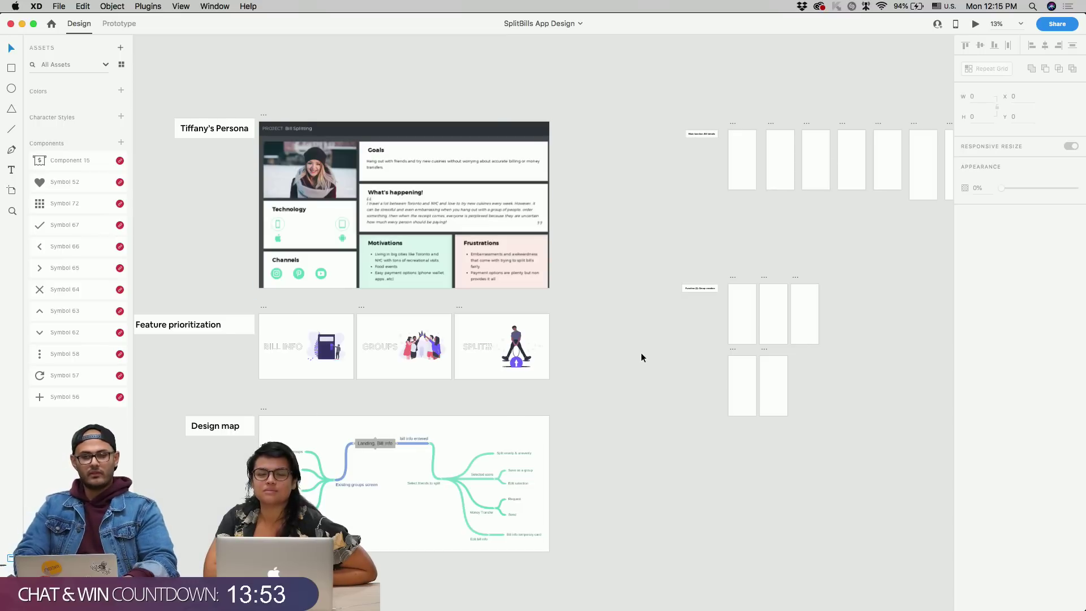
pyautogui.hscroll(5, 640, 354)
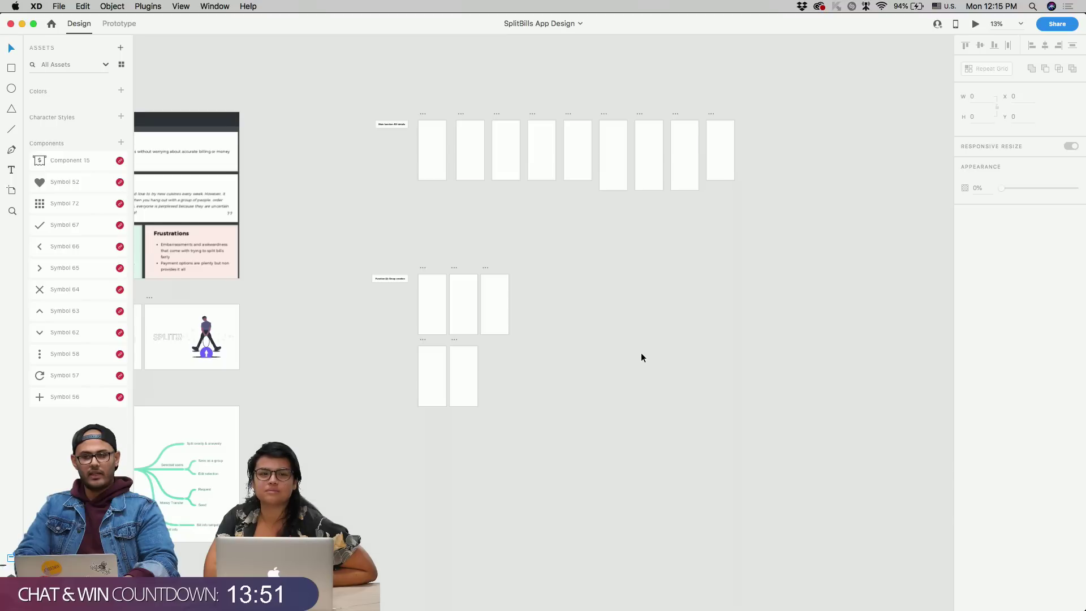
pyautogui.hscroll(2, 642, 357)
pyautogui.hscroll(-10, 641, 357)
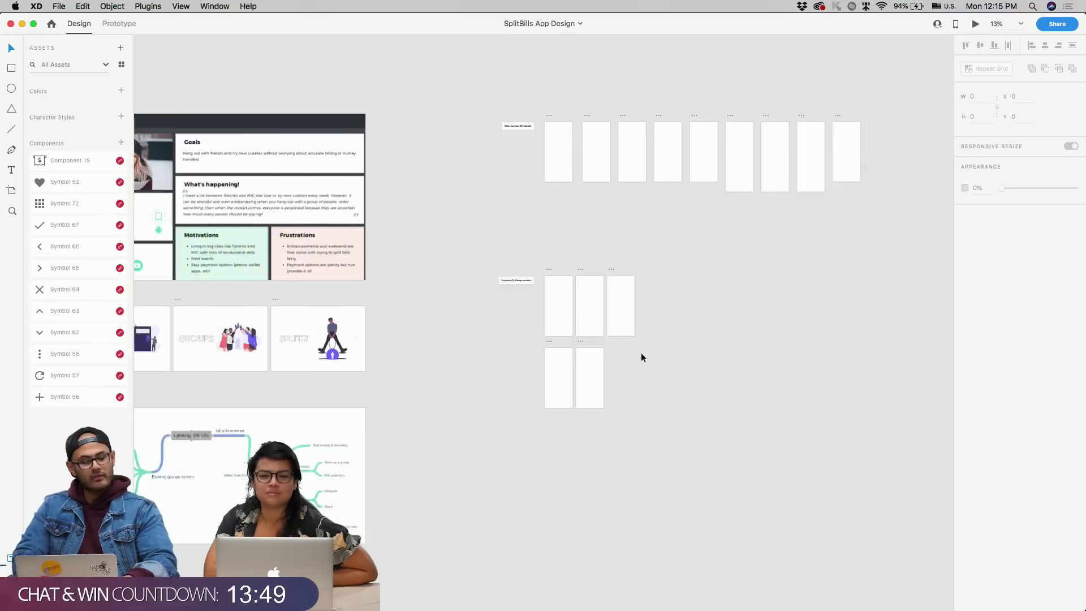
pyautogui.hscroll(8, 642, 355)
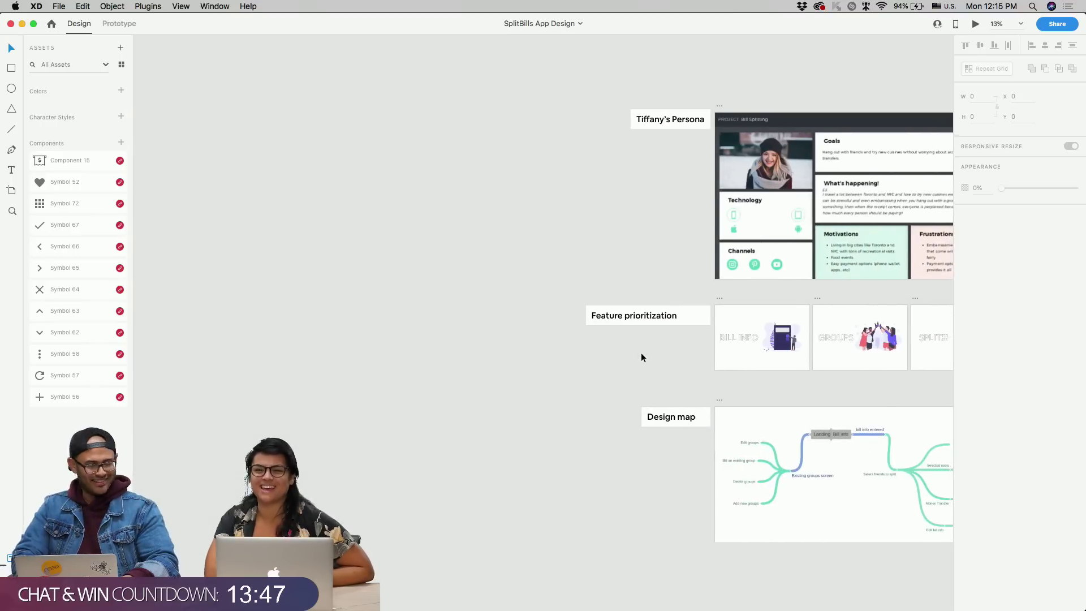
pyautogui.hscroll(4, 641, 356)
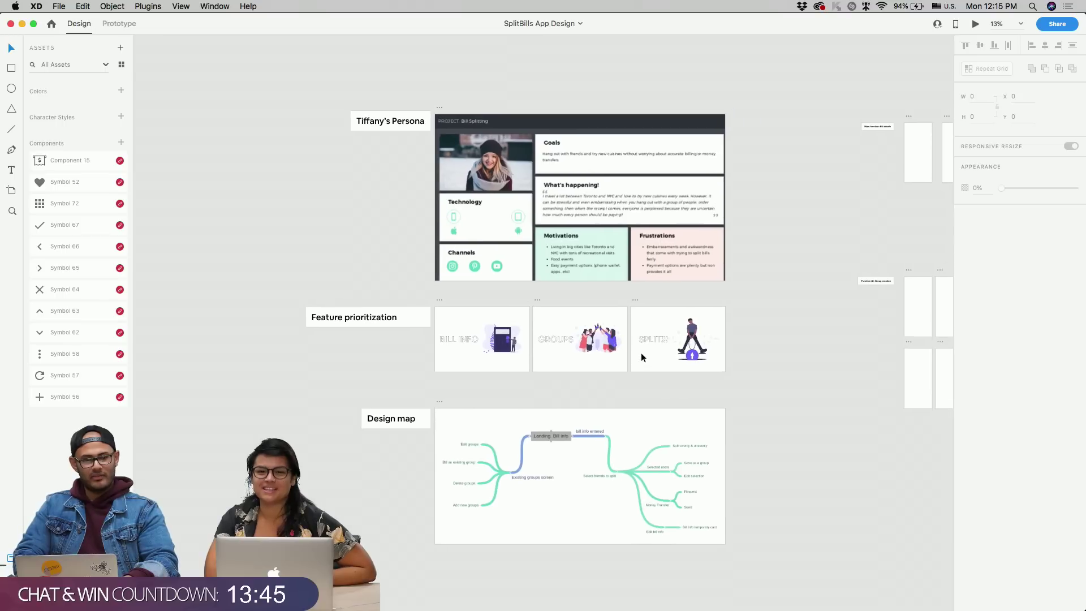
pyautogui.hscroll(4, 642, 356)
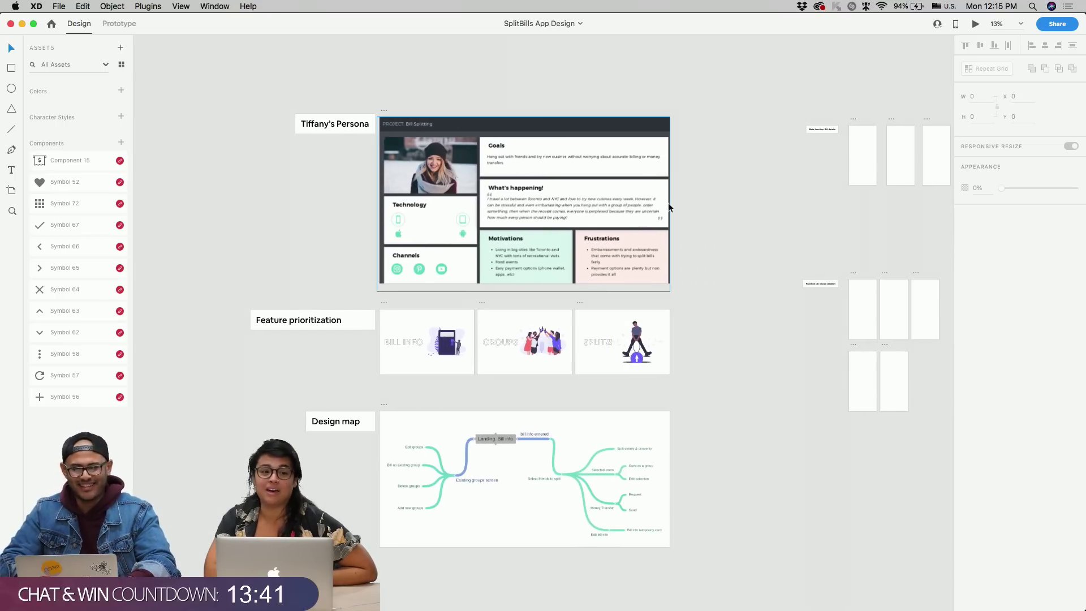
pyautogui.hscroll(3, 668, 205)
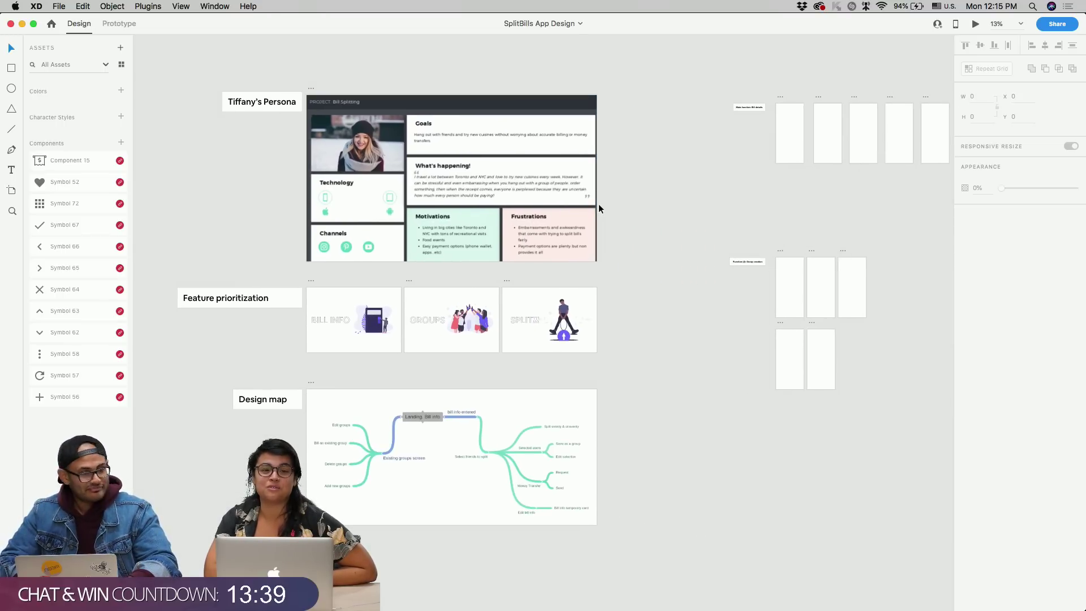
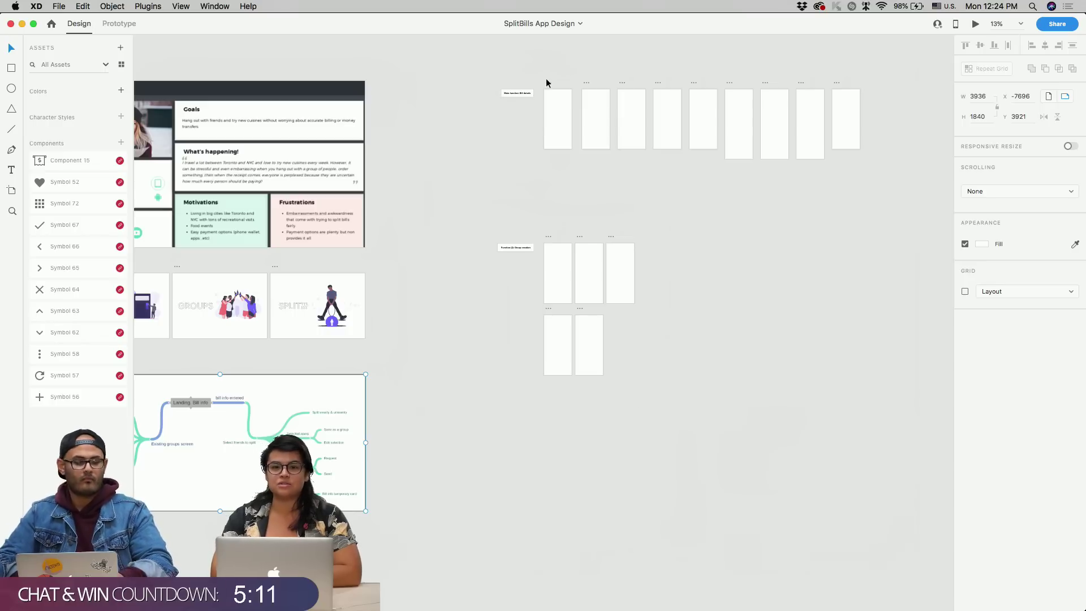
# - Select the Home screen (calc) artboard and link the assets of the DesignComponents cloud document to this document
pyautogui.scroll(5, 547, 84)
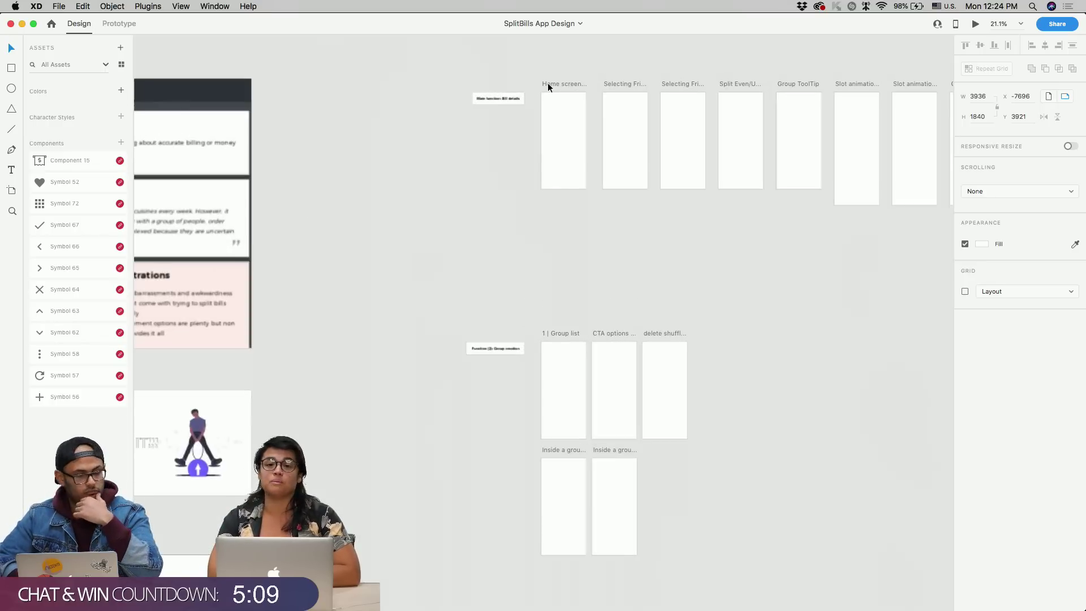
pyautogui.scroll(2, 525, 96)
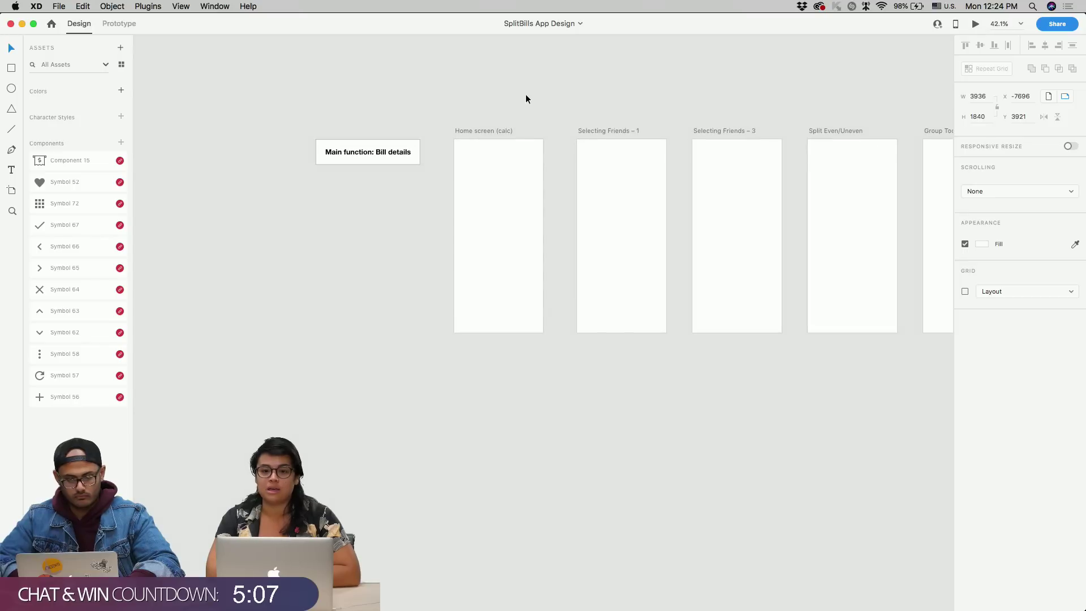
pyautogui.click(481, 133)
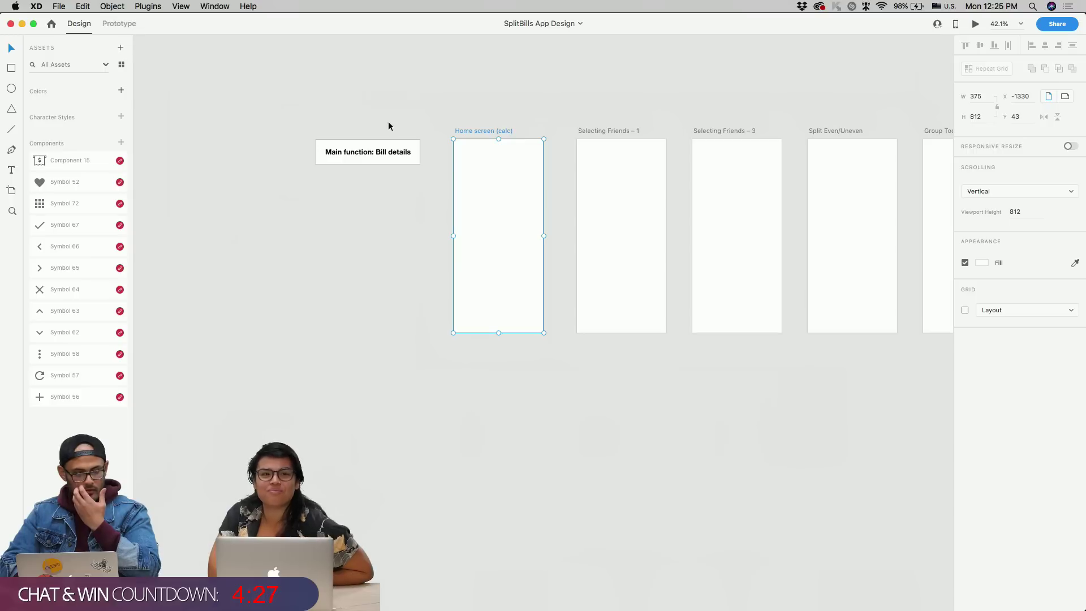
pyautogui.click(119, 48)
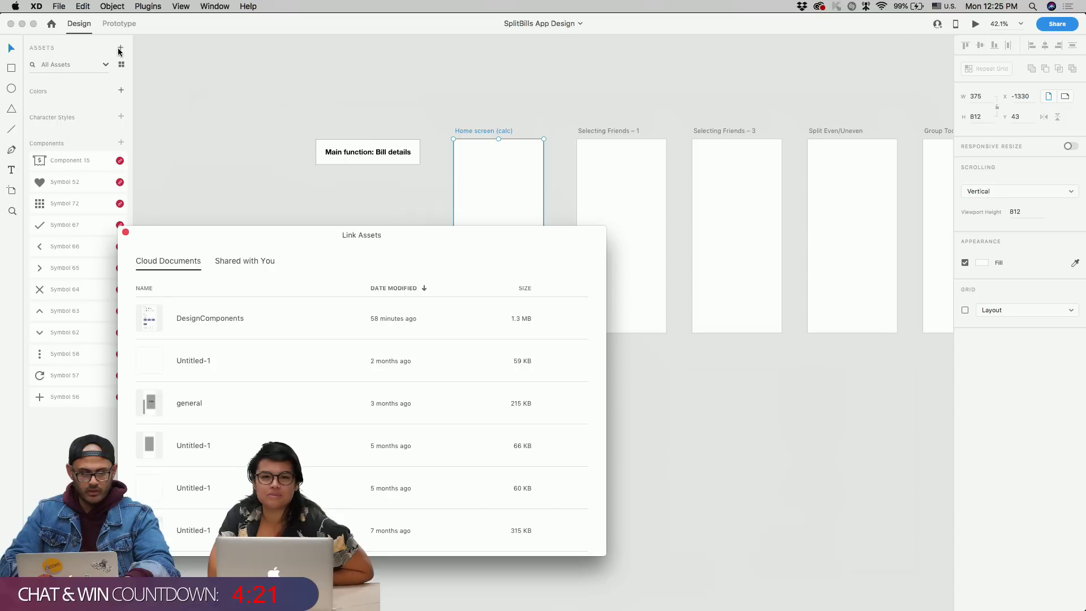
pyautogui.click(215, 315)
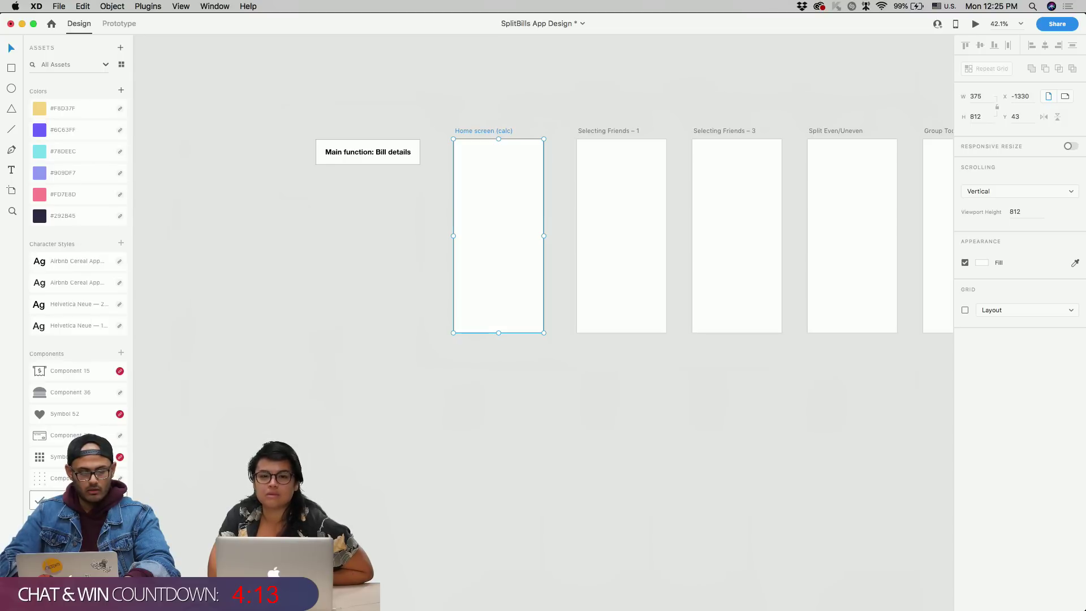
# - Look through the linked assets, compare them with the source DesignComponents document, and return to SplitBills App Design
pyautogui.scroll(-10, 79, 124)
pyautogui.scroll(10, 79, 125)
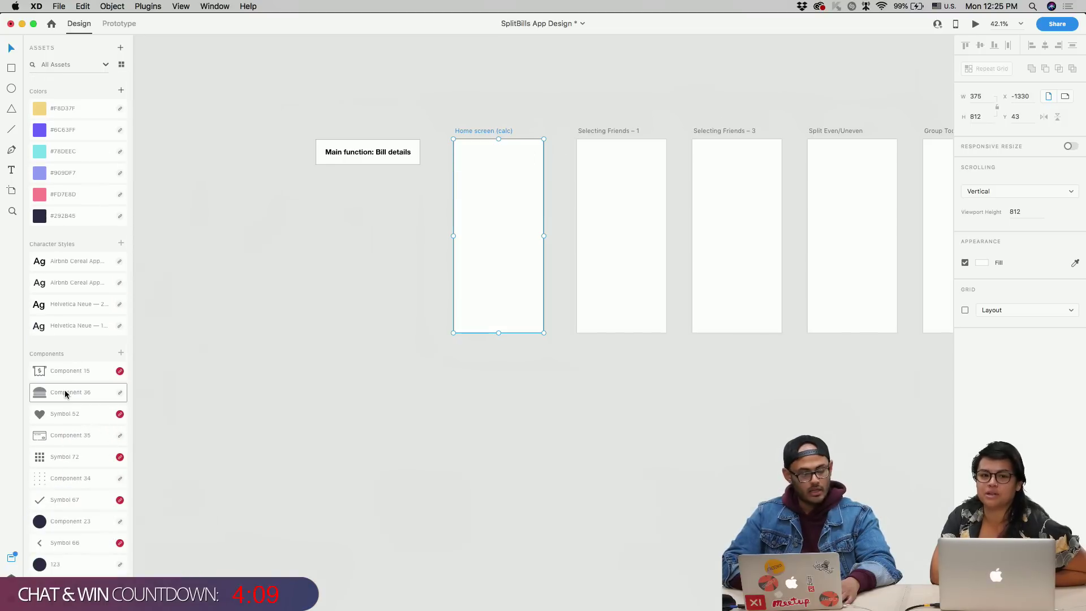
pyautogui.hotkey('ctrl', 'Up')
pyautogui.click(258, 370)
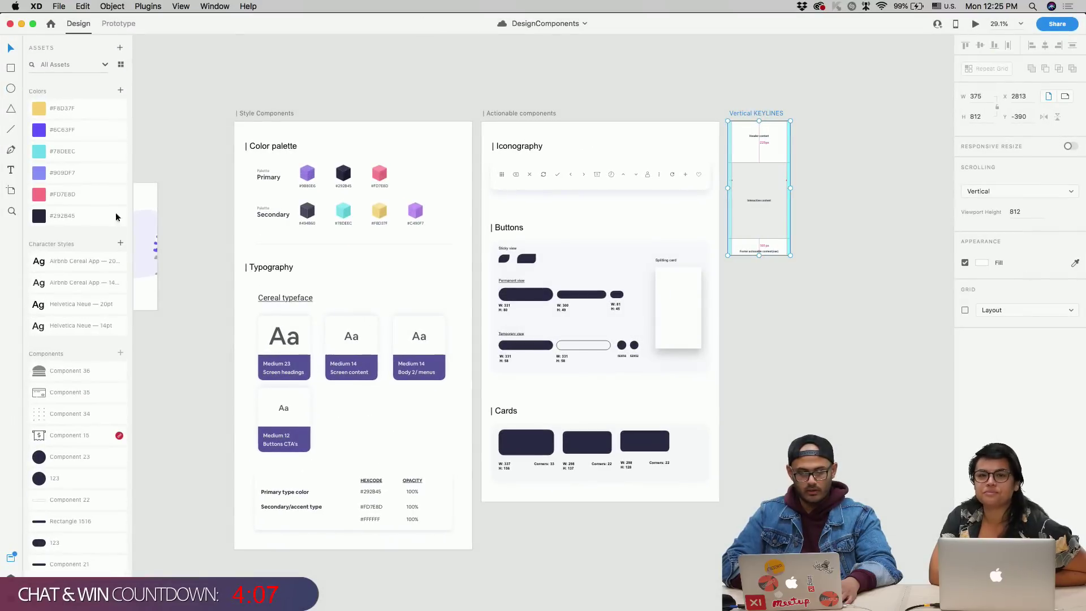
pyautogui.hotkey('ctrl', 'Up')
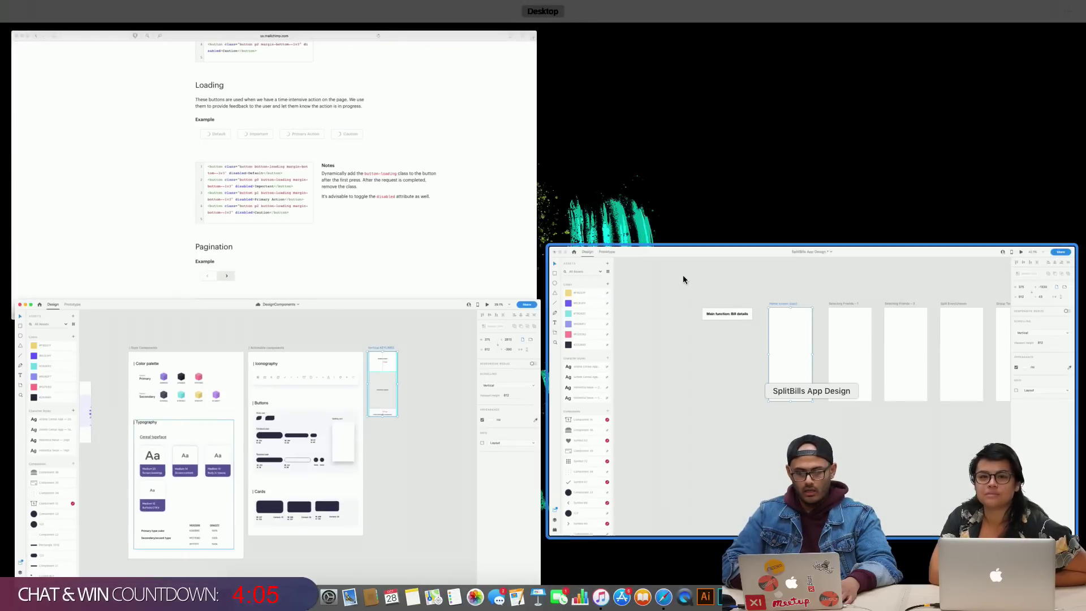
pyautogui.click(730, 282)
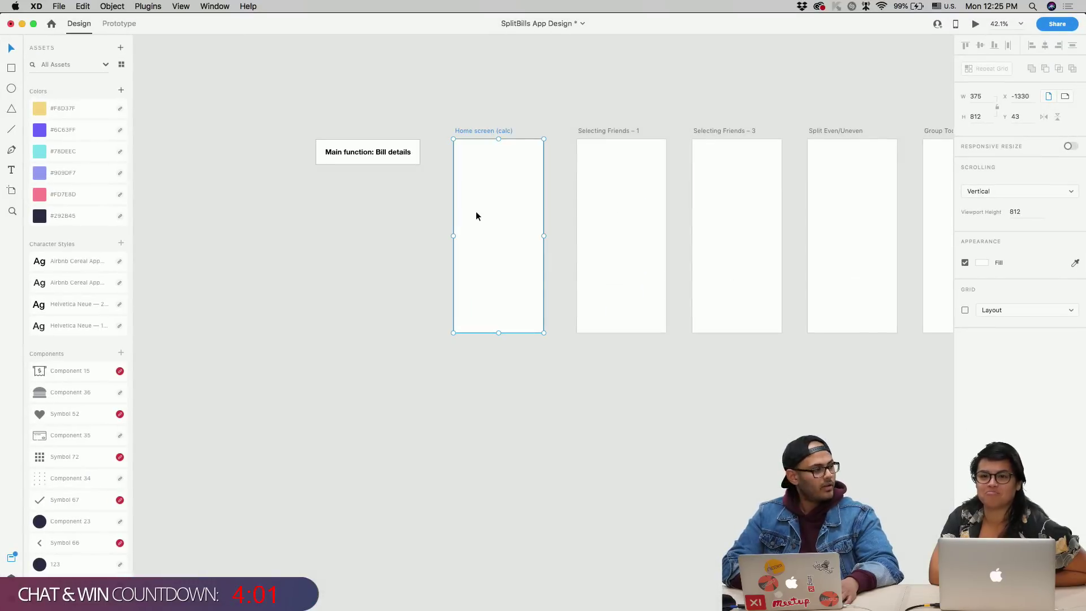
# - Draw a rectangle on the Home screen (calc) artboard and size it to 375 by about 807 at the artboard's origin
pyautogui.scroll(5, 445, 203)
pyautogui.scroll(10, 370, 359)
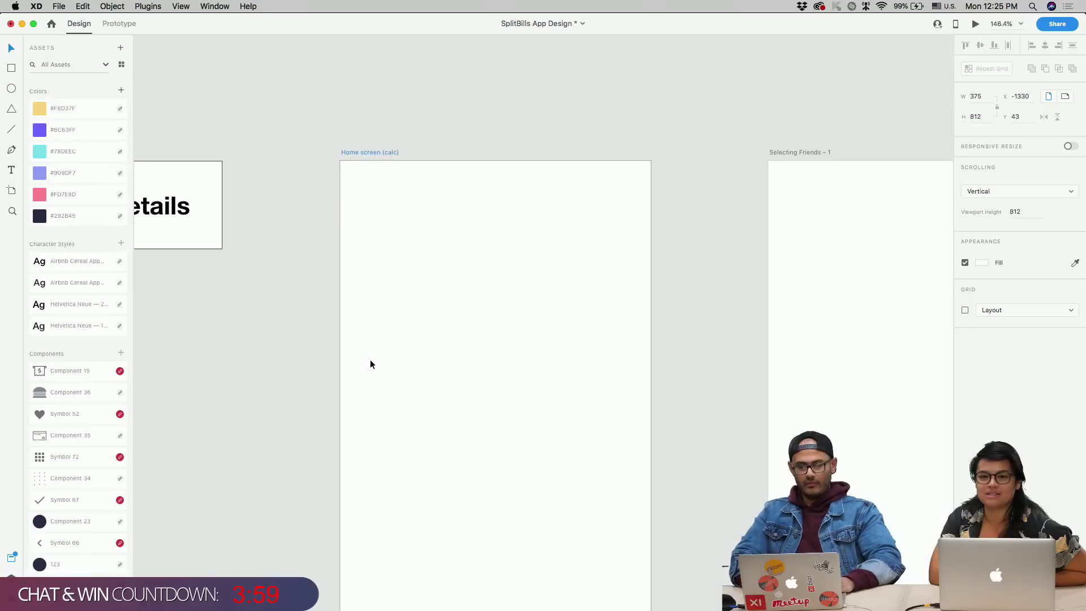
pyautogui.scroll(-3, 371, 363)
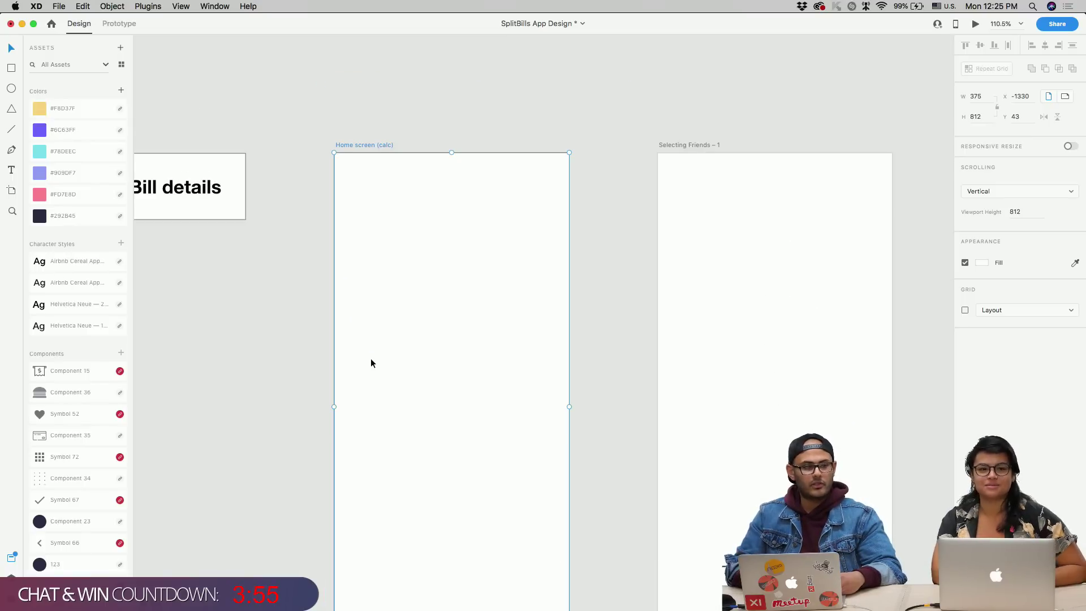
pyautogui.scroll(-3, 371, 363)
pyautogui.scroll(-2, 370, 363)
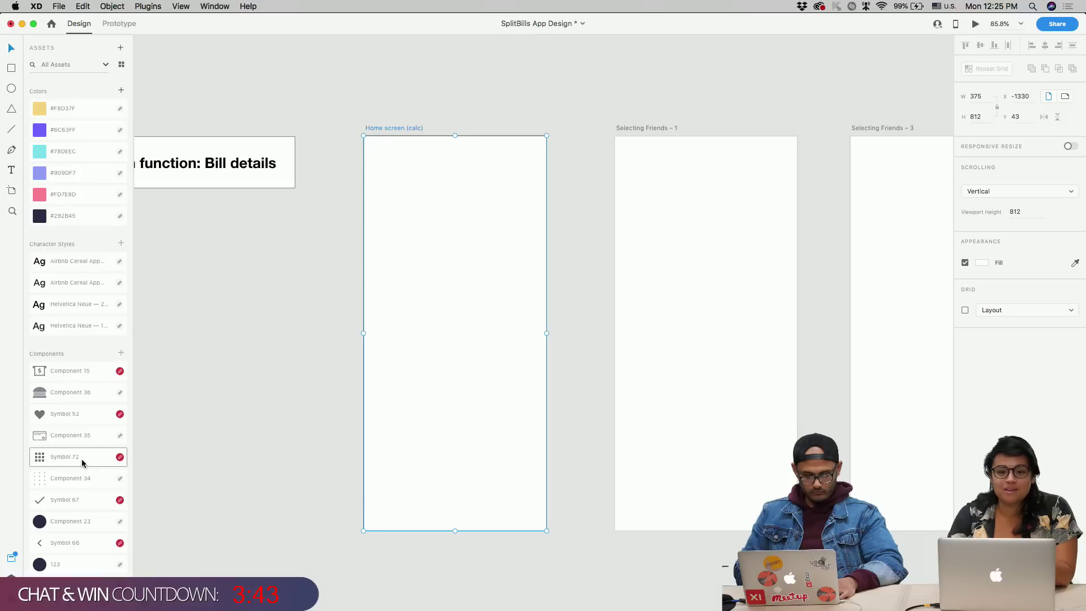
pyautogui.press('r')
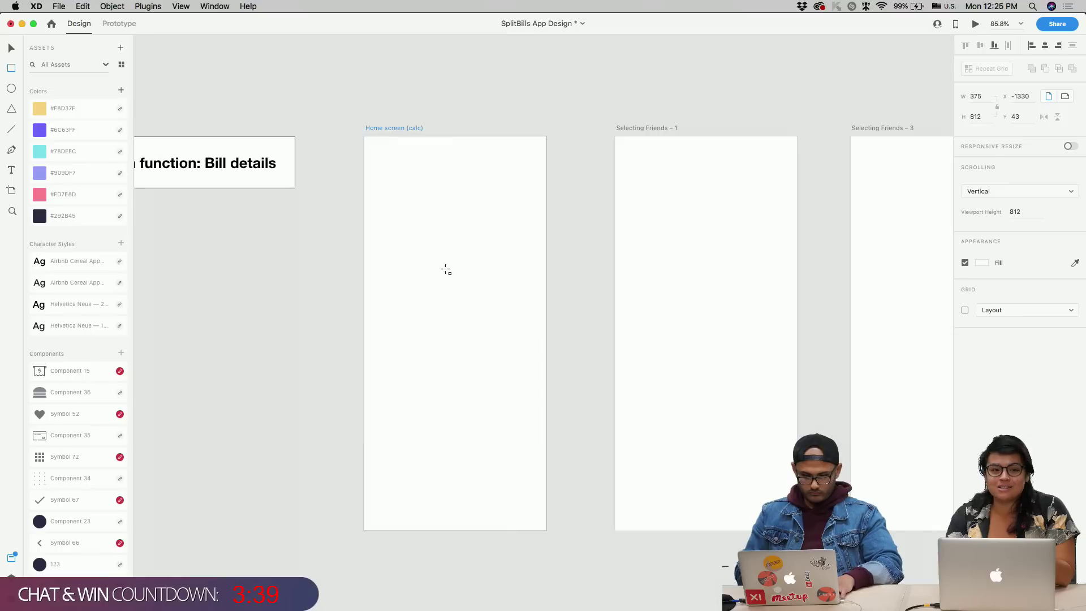
pyautogui.moveTo(445, 270); pyautogui.dragTo(485, 336)
pyautogui.moveTo(439, 293); pyautogui.dragTo(427, 292)
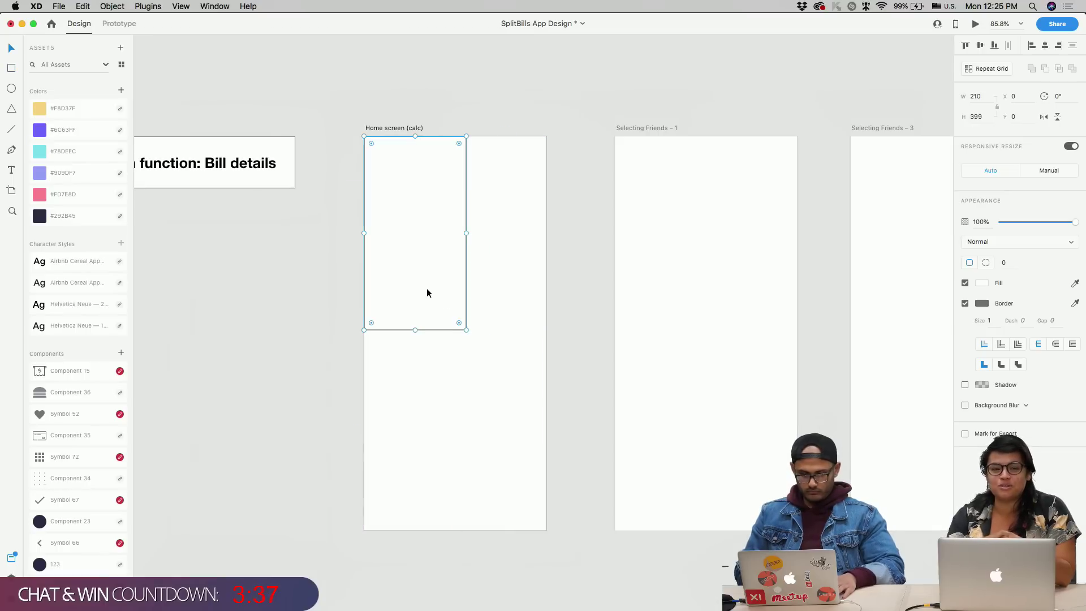
pyautogui.moveTo(466, 330); pyautogui.dragTo(547, 529)
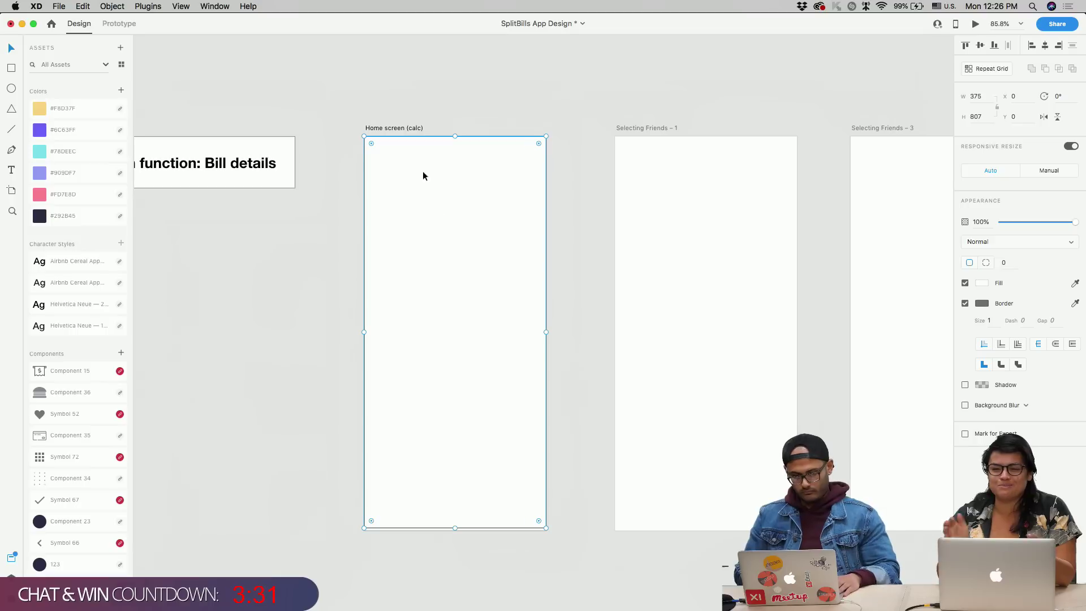
# - Round only the rectangle's top-left corner to a radius of 40 and shift the rectangle to X 20
pyautogui.moveTo(372, 145); pyautogui.dragTo(383, 157)
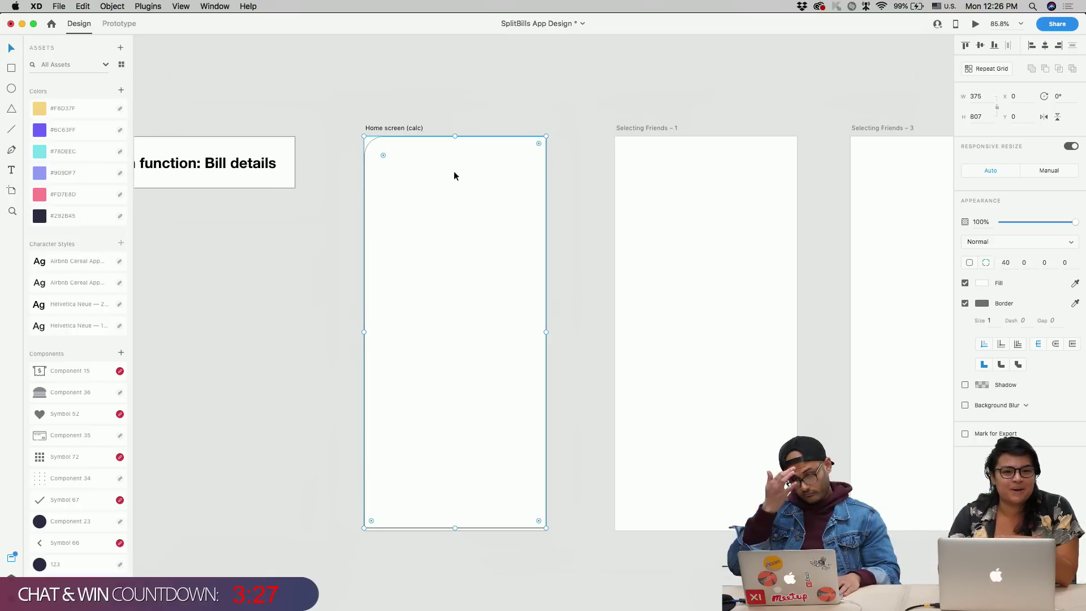
pyautogui.hotkey('shift', 'Right')
pyautogui.hotkey('shift', 'Right')
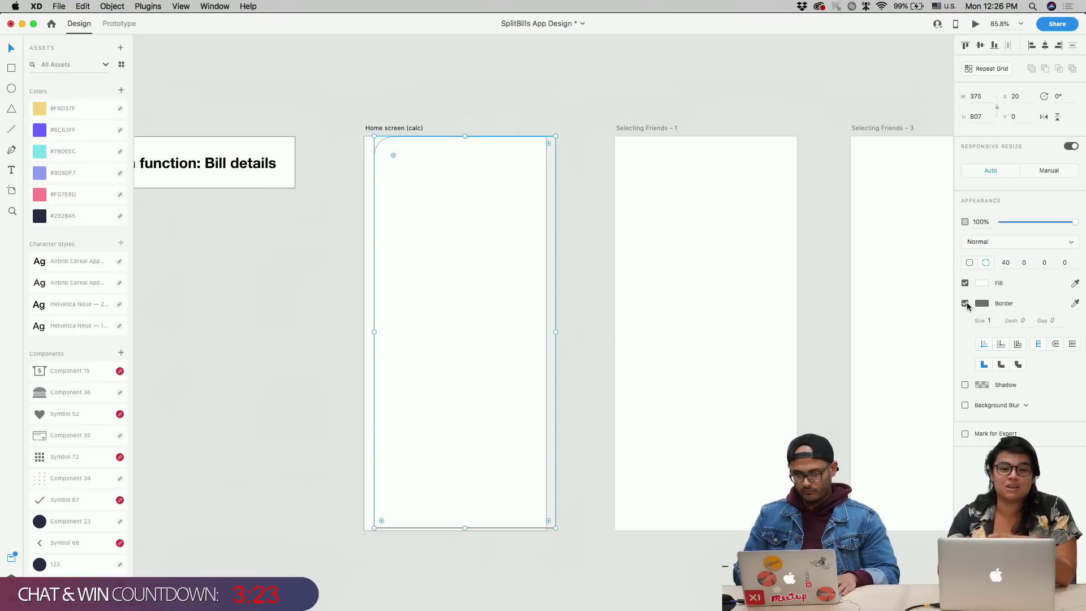
# - Fill the Home screen (calc) artboard with the linked dark color #292B45
pyautogui.click(403, 129)
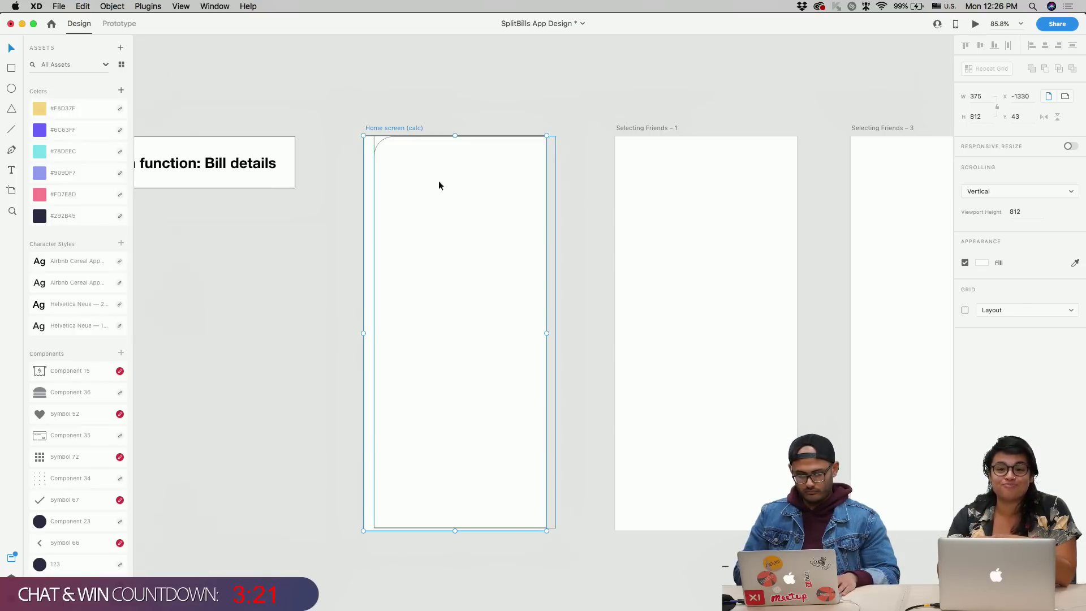
pyautogui.click(987, 263)
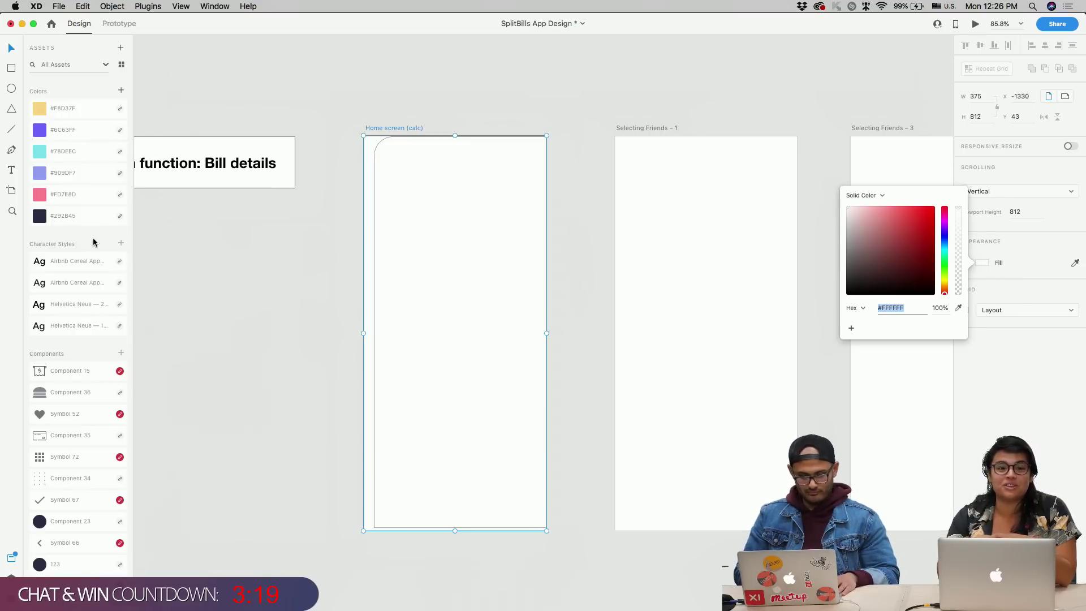
pyautogui.click(41, 218)
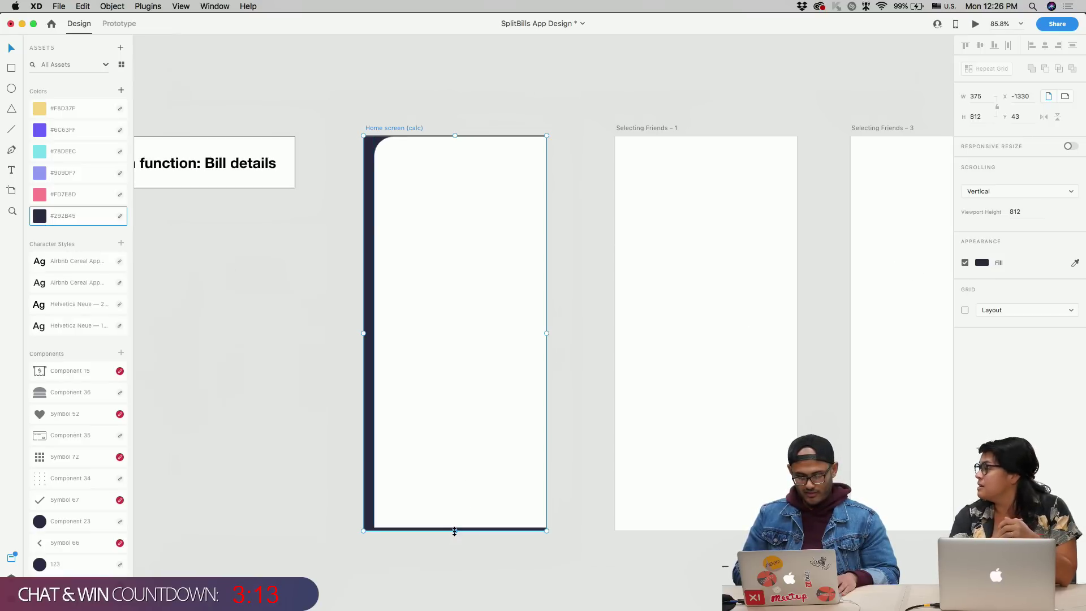
# - Resize the white rectangle to 355 by 812 so it ends flush with the artboard's bottom and right edges
pyautogui.click(462, 505)
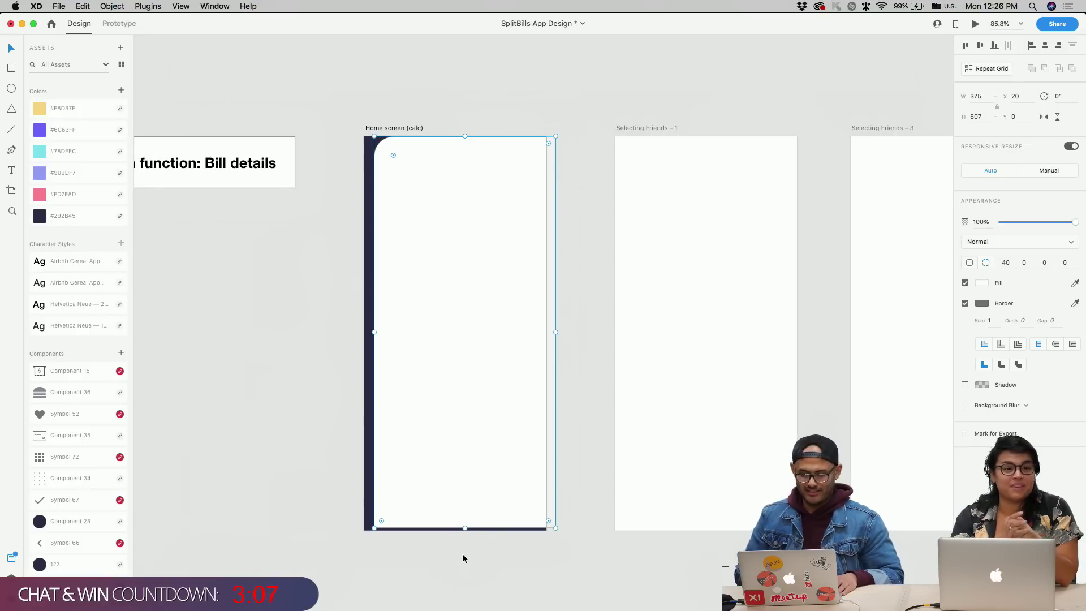
pyautogui.moveTo(467, 527); pyautogui.dragTo(466, 530)
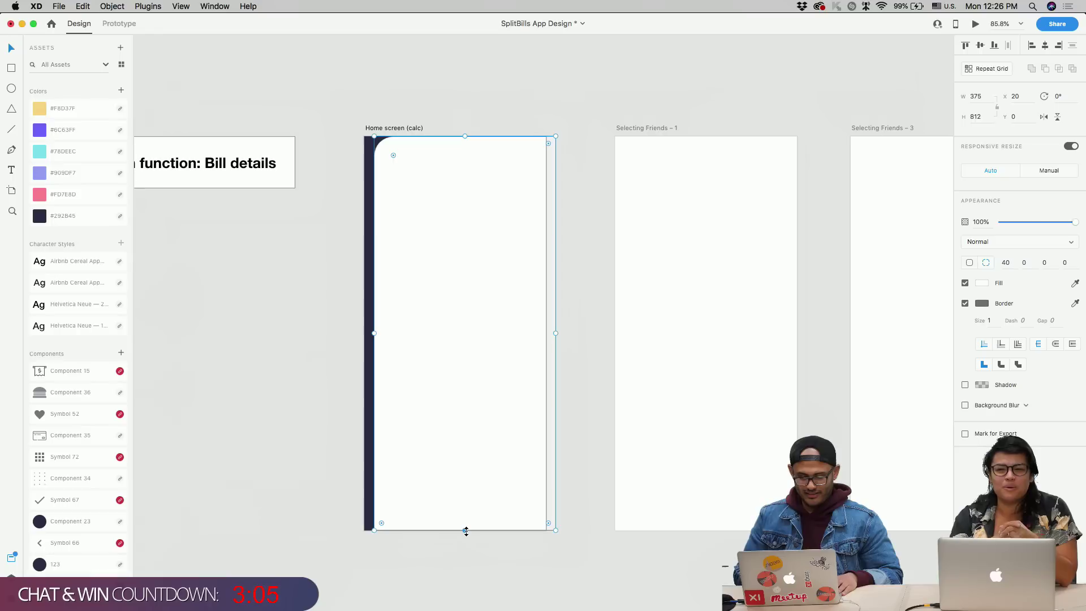
pyautogui.moveTo(556, 333); pyautogui.dragTo(546, 331)
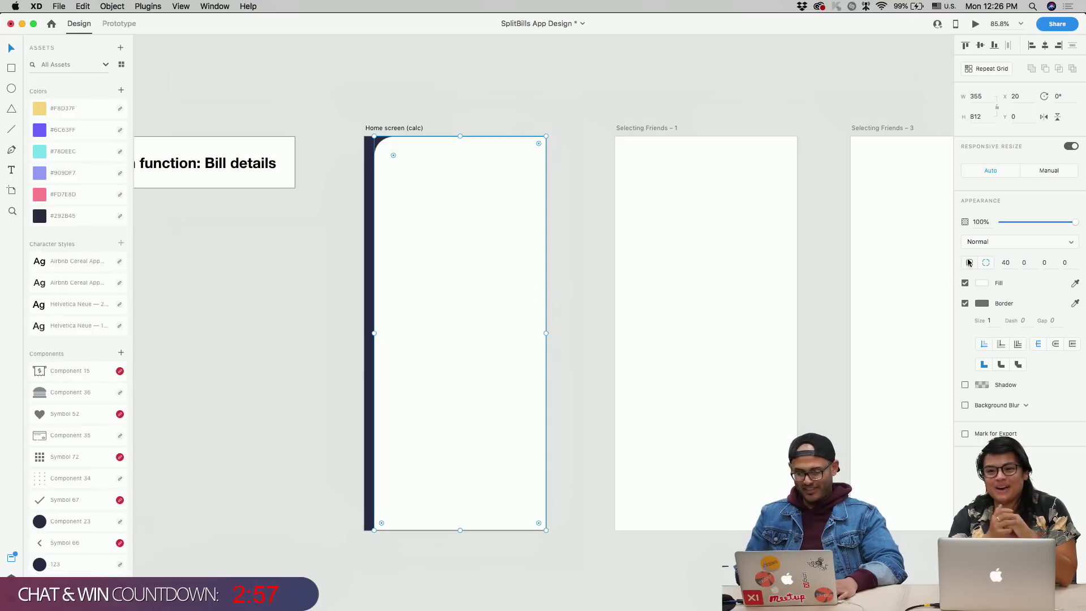
# - Change the Home screen (calc) artboard's fill to dark grey #45454A and save that colour as a swatch
pyautogui.click(395, 129)
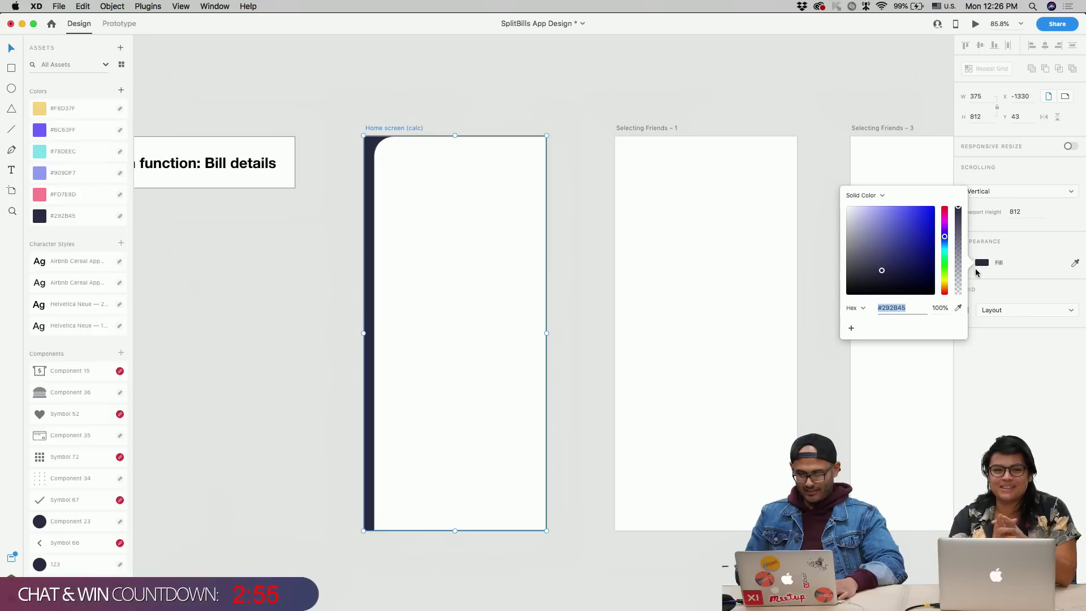
pyautogui.click(982, 263)
pyautogui.moveTo(870, 265); pyautogui.dragTo(853, 270)
pyautogui.click(851, 328)
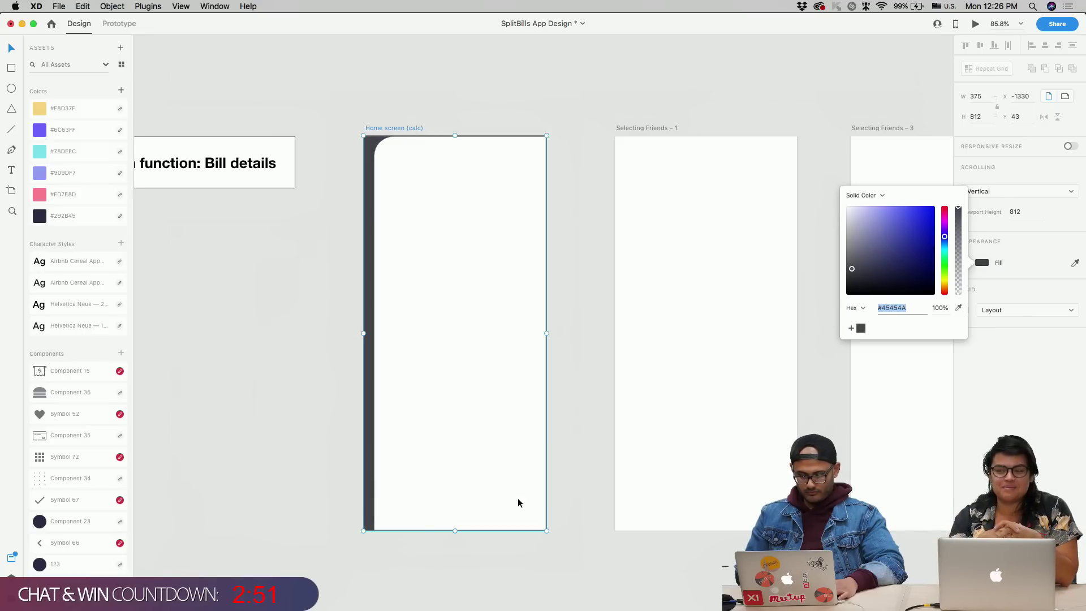
# - Remove the border from the large white rectangle on the Home screen (calc) artboard
pyautogui.click(443, 305)
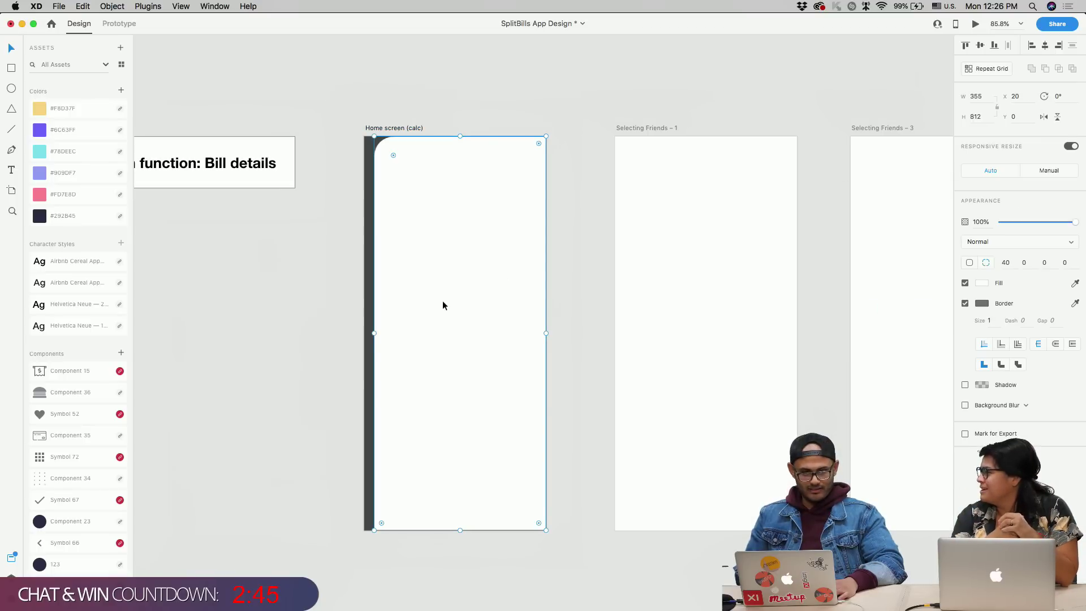
pyautogui.click(965, 304)
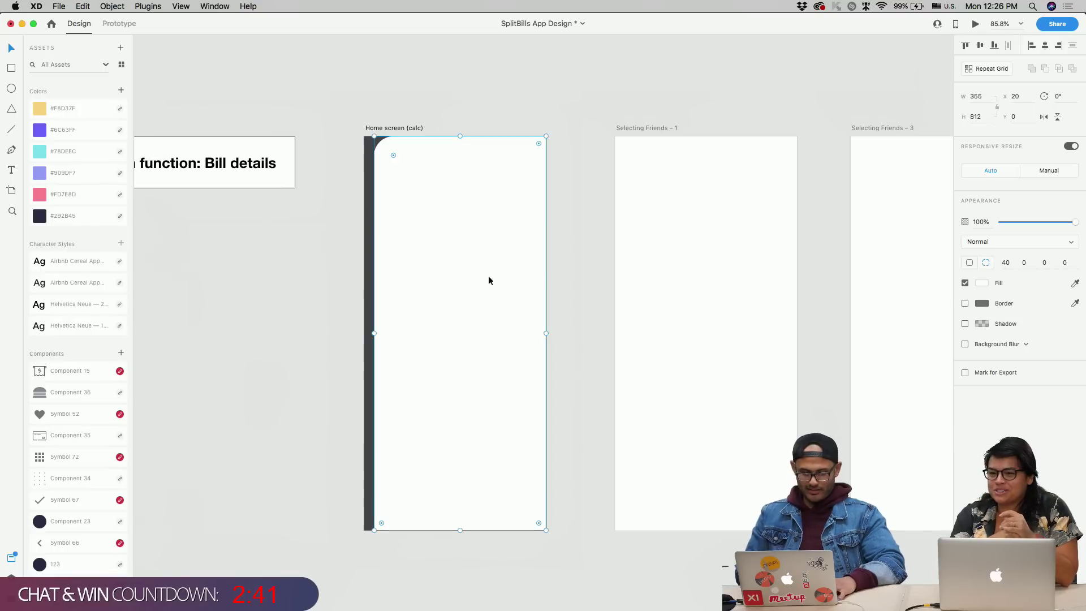
# - Draw a circle about 34 by 34, centre it on the white rectangle's left edge at mid-height, and remove its border
pyautogui.moveTo(386, 263); pyautogui.dragTo(406, 283)
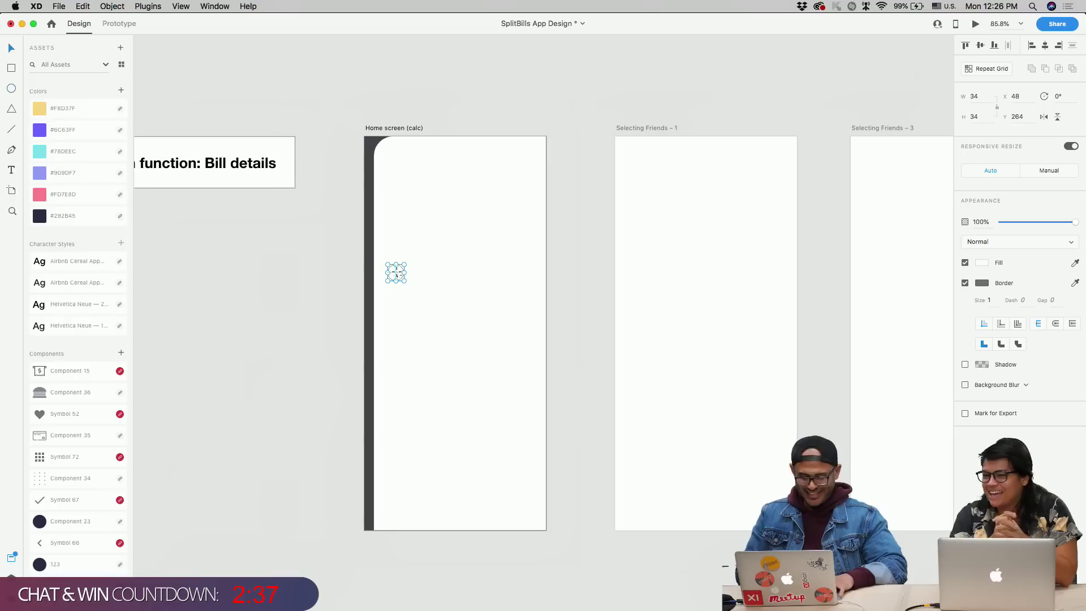
pyautogui.moveTo(394, 274); pyautogui.dragTo(373, 333)
pyautogui.scroll(3, 373, 333)
pyautogui.click(964, 283)
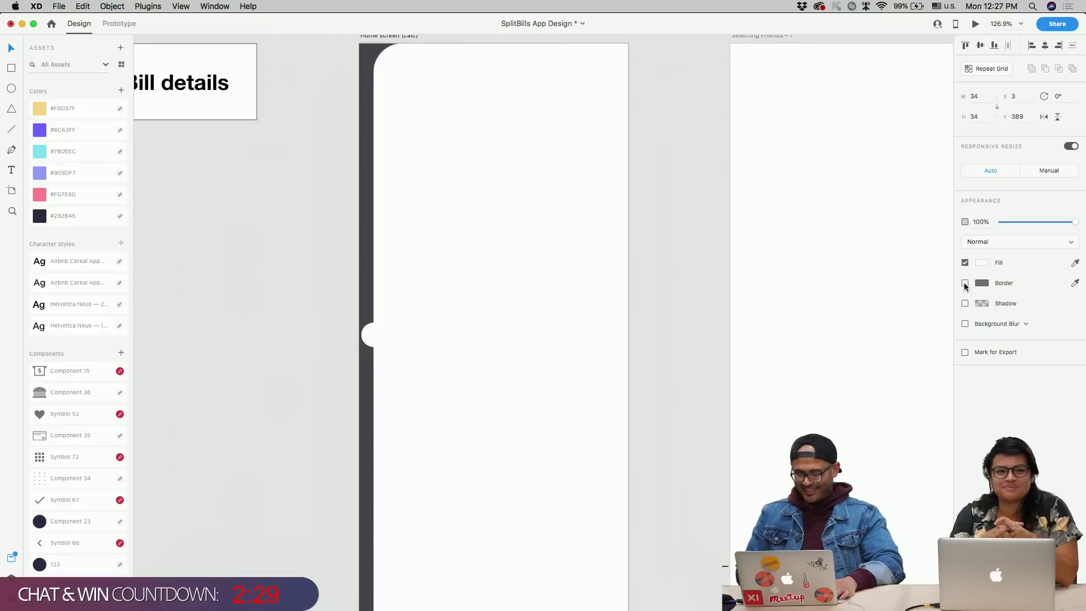
# - Fill the small circle with the saved dark grey swatch #45454A
pyautogui.click(990, 262)
pyautogui.click(990, 262)
pyautogui.click(990, 263)
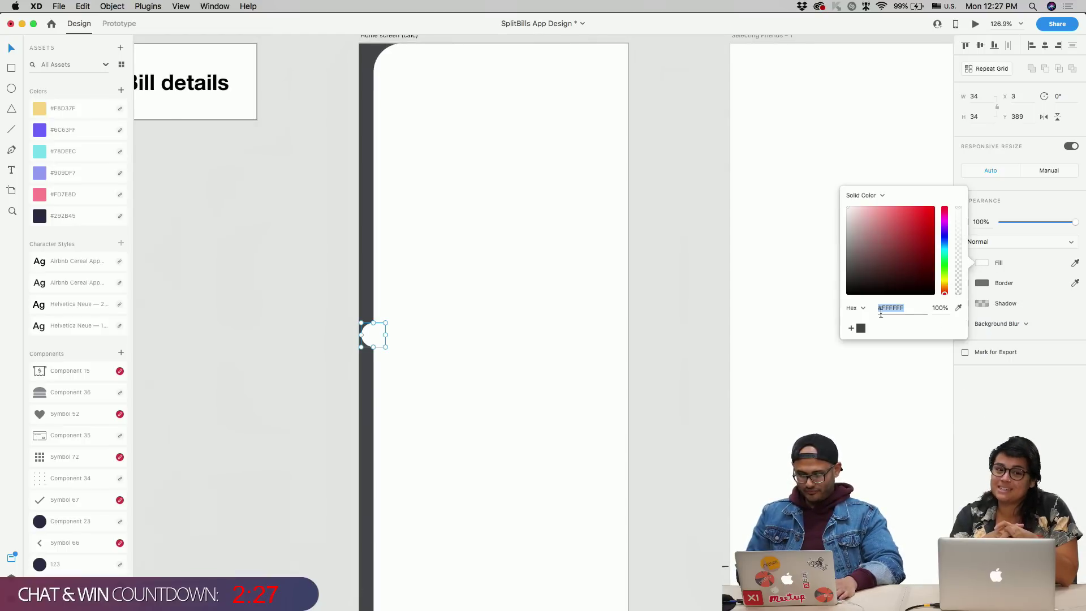
pyautogui.click(860, 328)
pyautogui.scroll(-5, 524, 378)
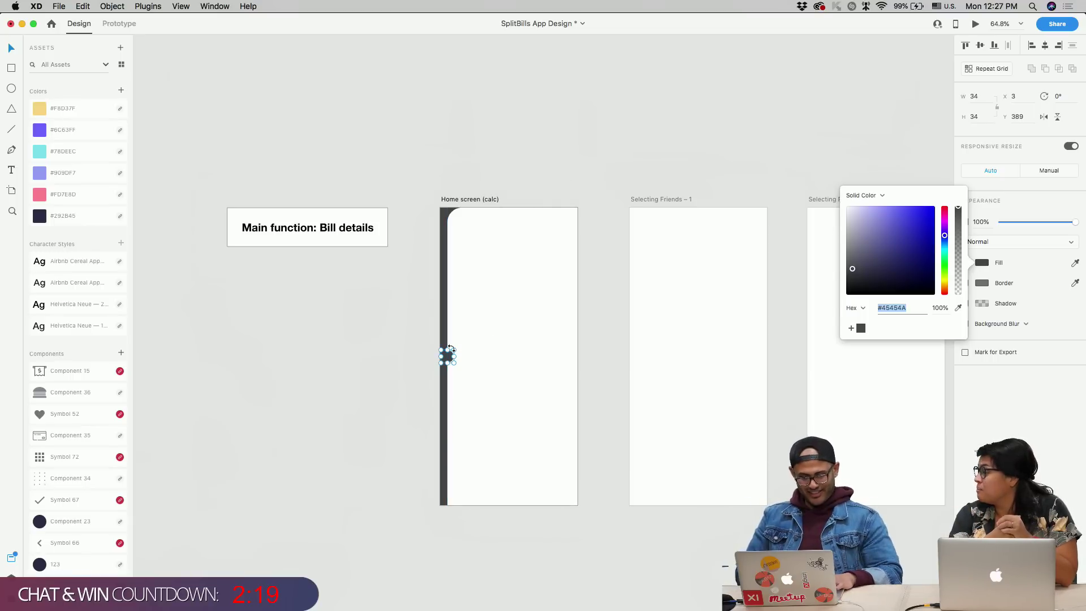
# - Shift the dark grey circle to X 0 so it lines up with the artboard's left edge
pyautogui.scroll(3, 451, 350)
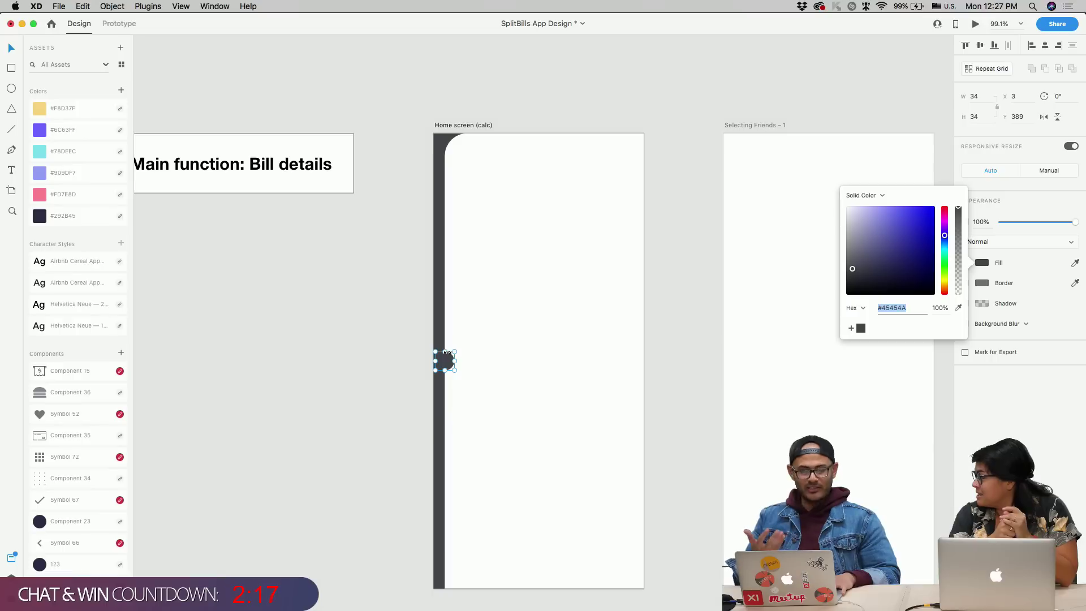
pyautogui.scroll(4, 429, 381)
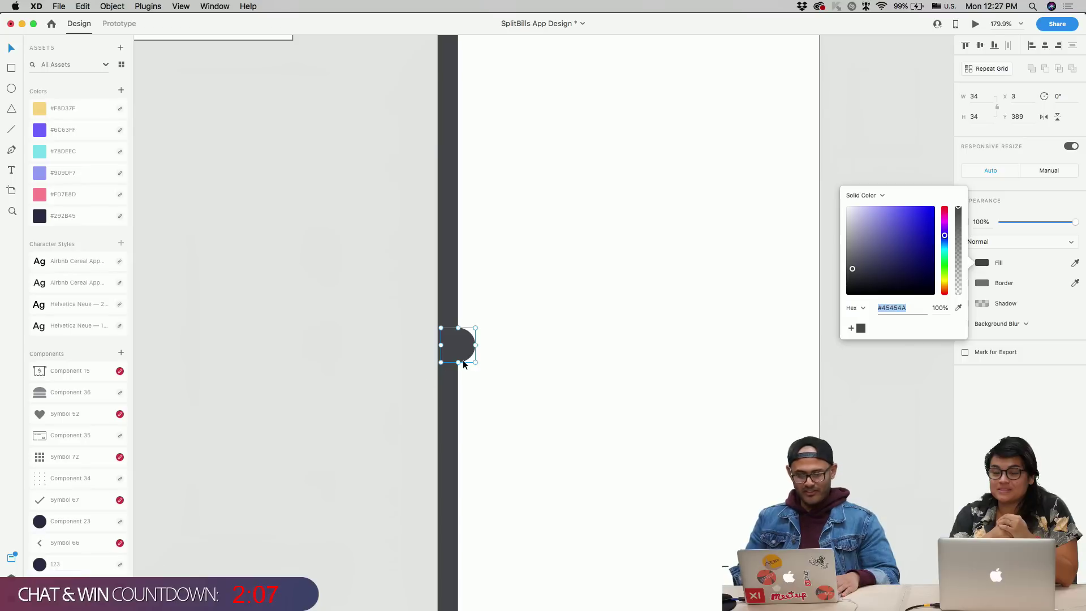
pyautogui.scroll(-1, 455, 362)
pyautogui.scroll(2, 462, 363)
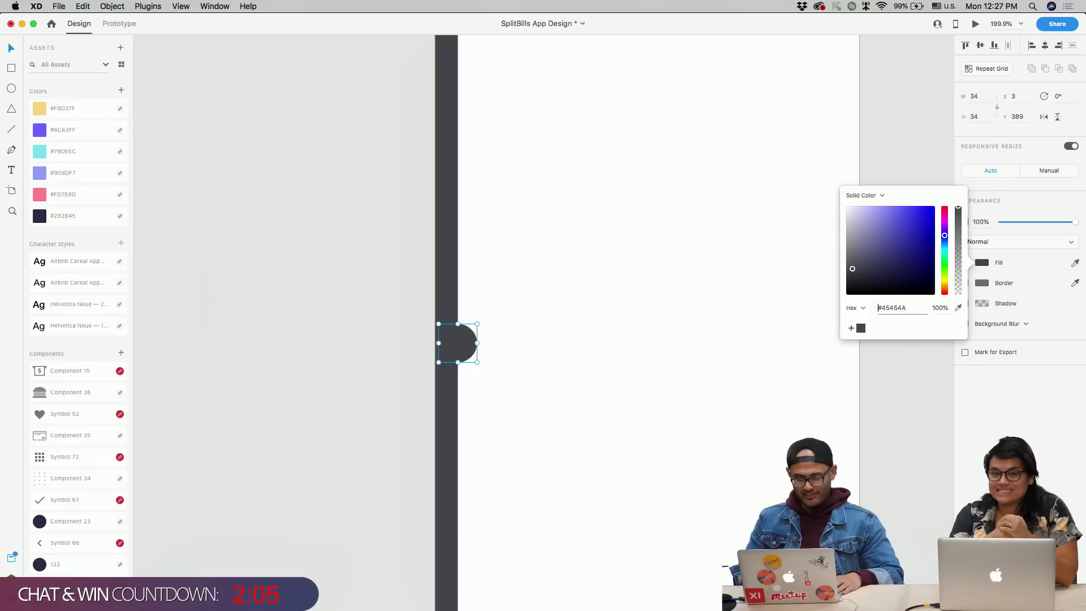
pyautogui.moveTo(458, 349); pyautogui.dragTo(457, 349)
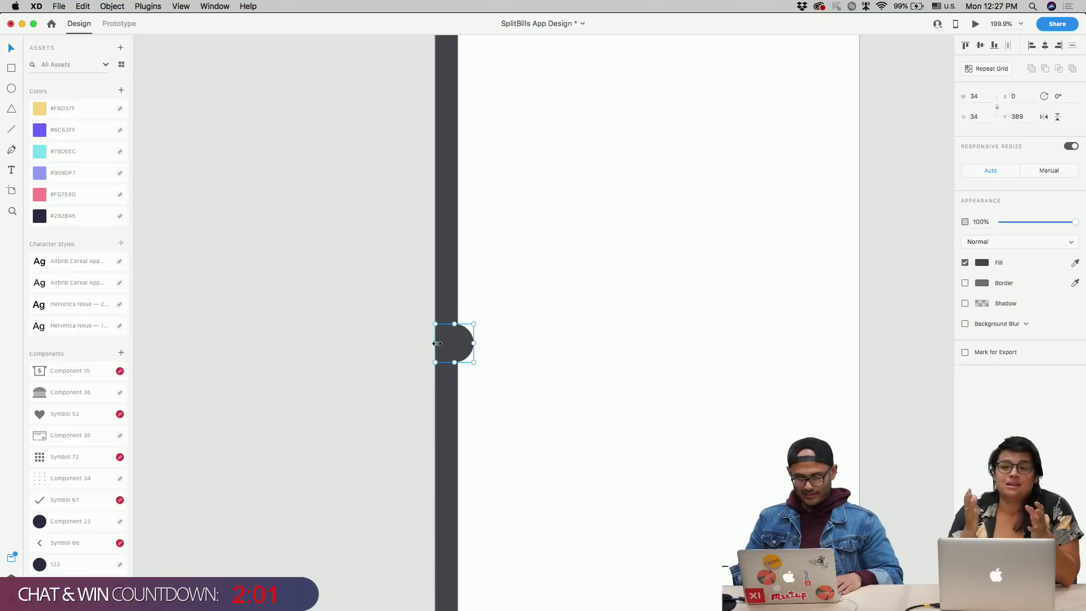
pyautogui.scroll(-3, 473, 347)
# - Place the linked Symbol 66 left-chevron component on the white area beside the grey circle
pyautogui.click(539, 335)
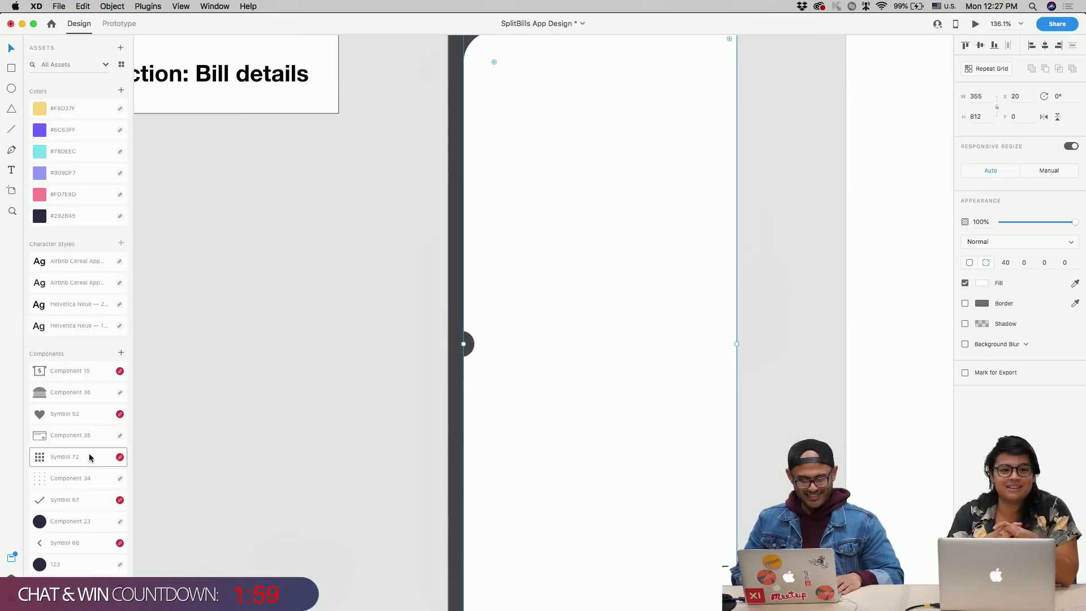
pyautogui.scroll(-5, 90, 458)
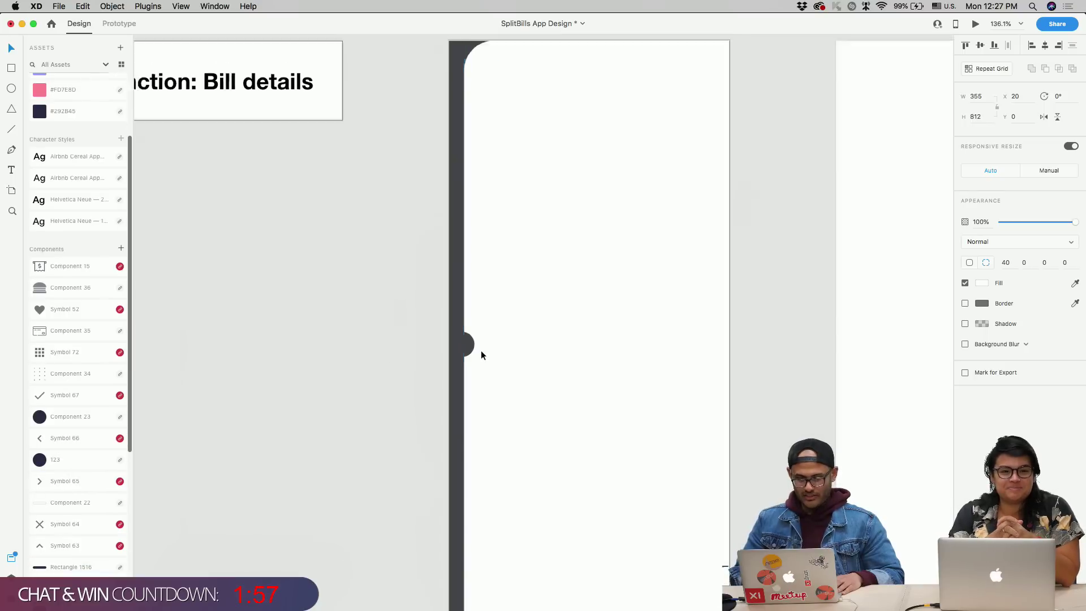
pyautogui.scroll(-3, 481, 354)
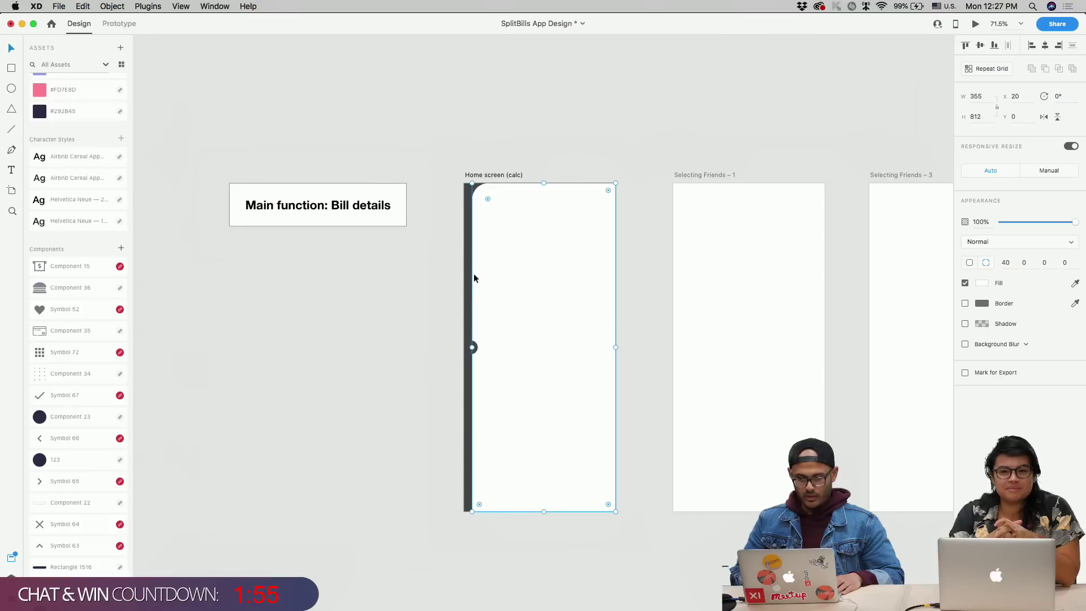
pyautogui.scroll(3, 498, 320)
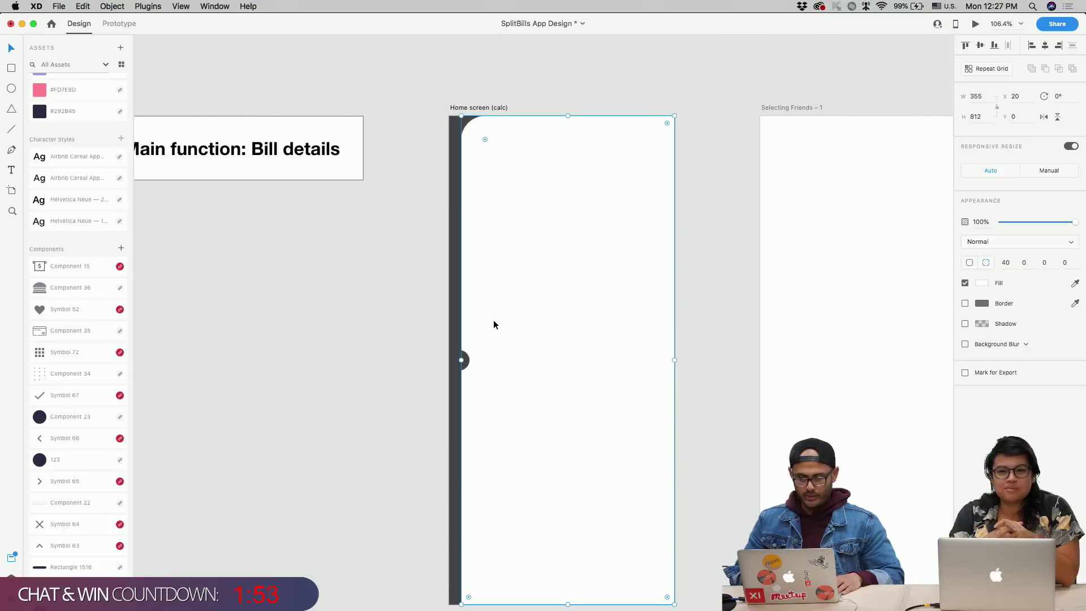
pyautogui.hscroll(3, 494, 324)
pyautogui.scroll(-1, 494, 324)
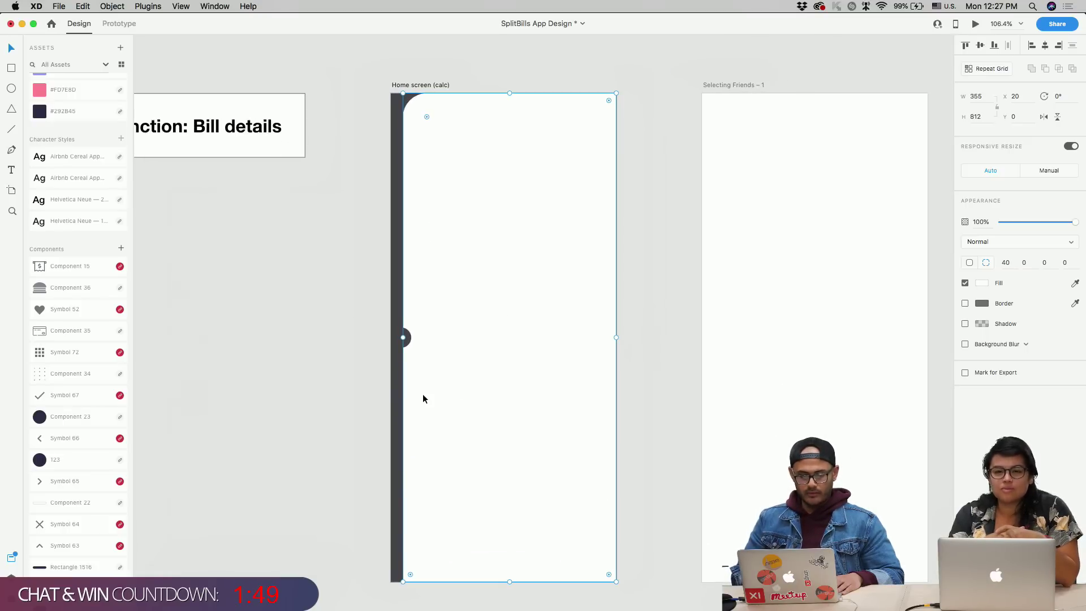
pyautogui.scroll(2, 423, 393)
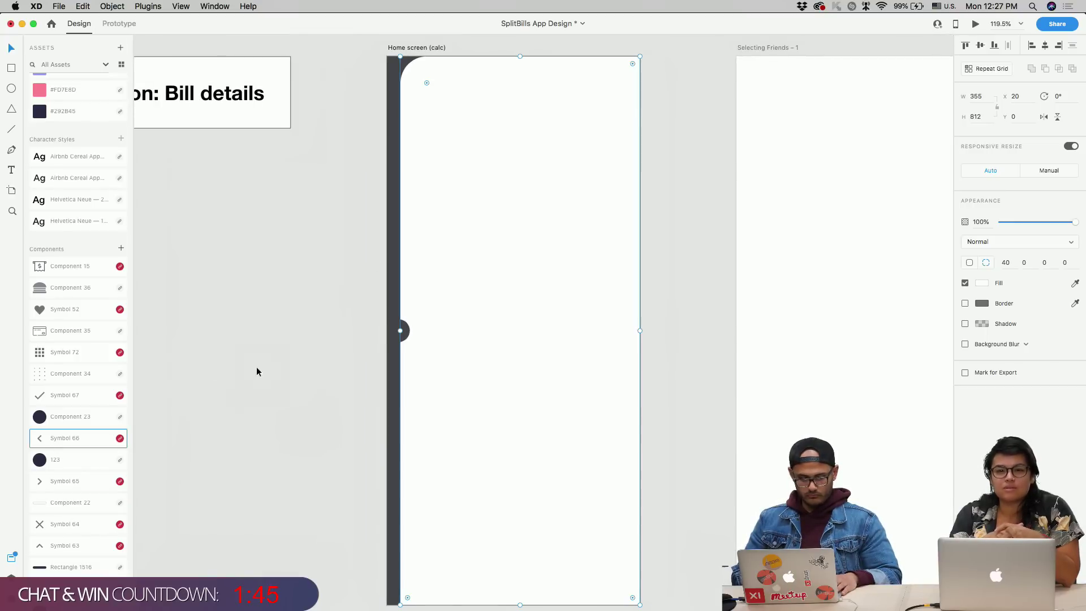
pyautogui.moveTo(341, 347); pyautogui.dragTo(456, 323)
pyautogui.scroll(3, 453, 339)
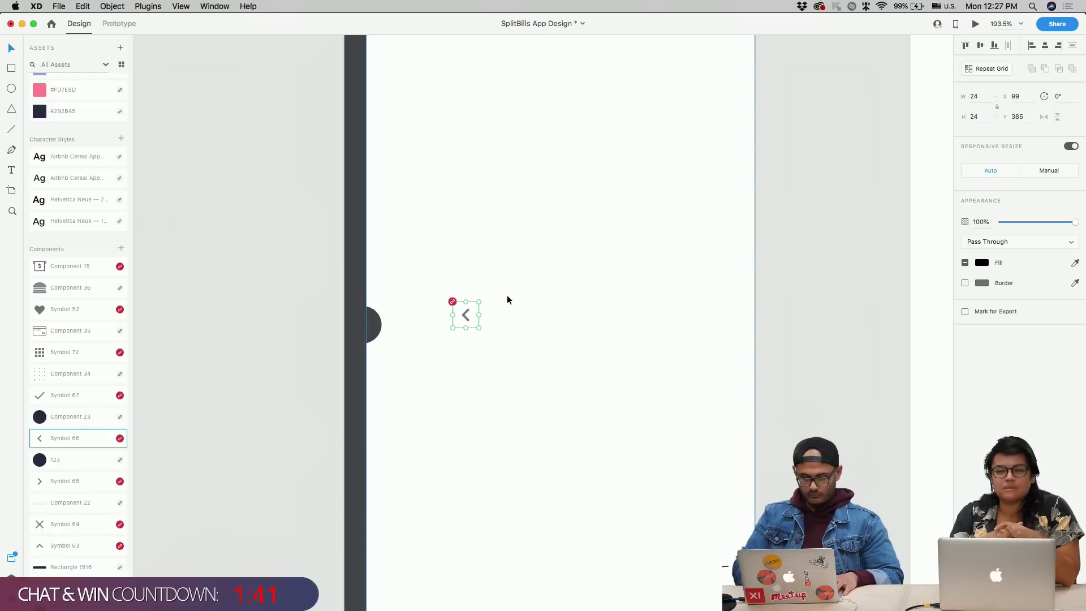
# - Fill the chevron inside the component with white and move the component onto the grey circle at X 10, Y 394
pyautogui.doubleClick(465, 315)
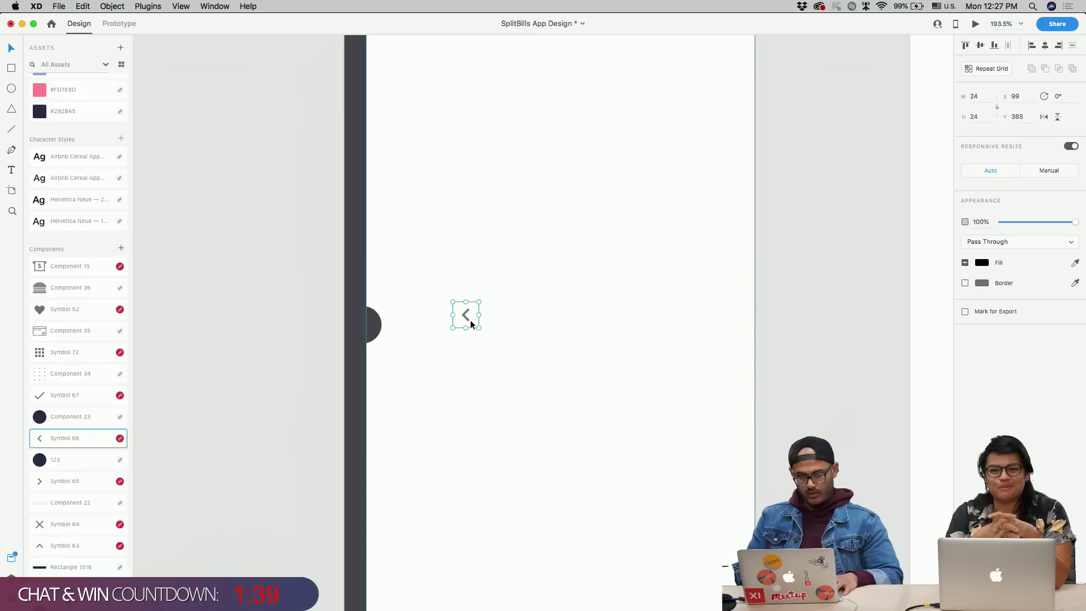
pyautogui.click(980, 304)
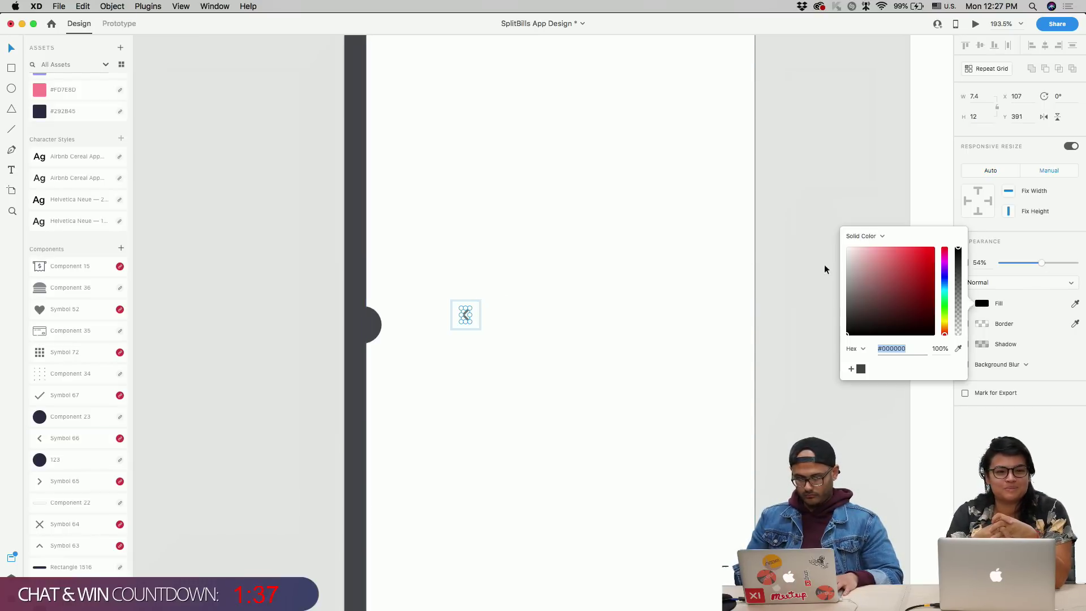
pyautogui.click(669, 298)
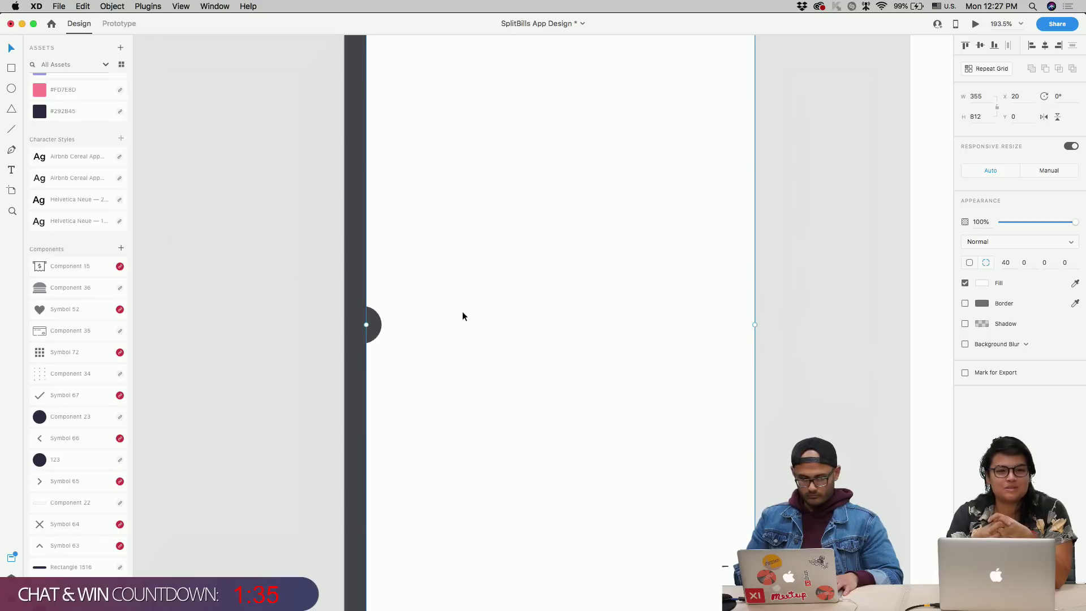
pyautogui.click(368, 324)
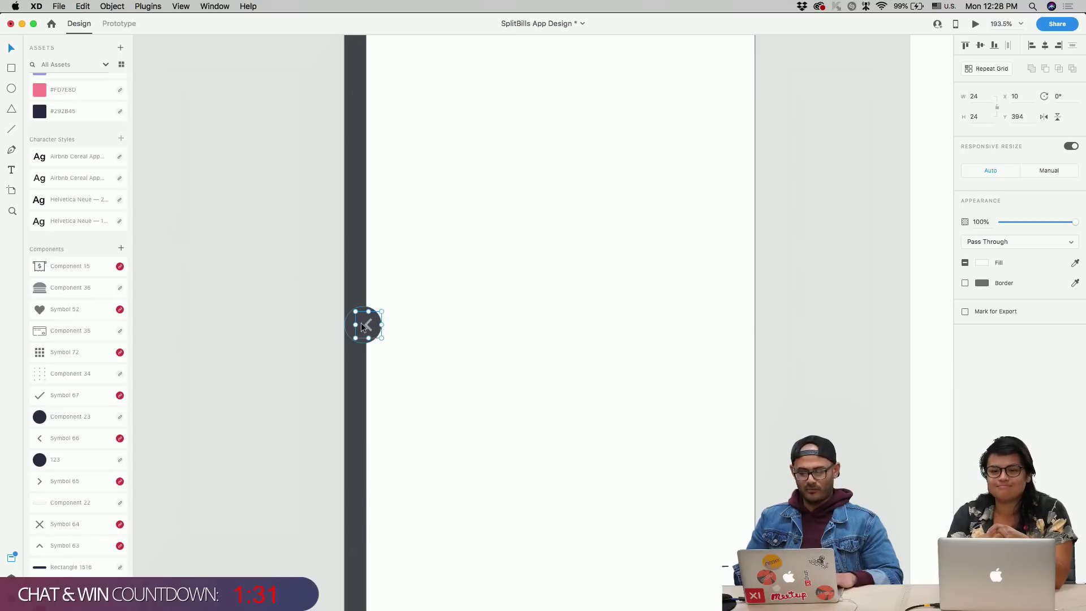
# - Raise the opacity of the chevron shape inside the component to full
pyautogui.scroll(5, 366, 327)
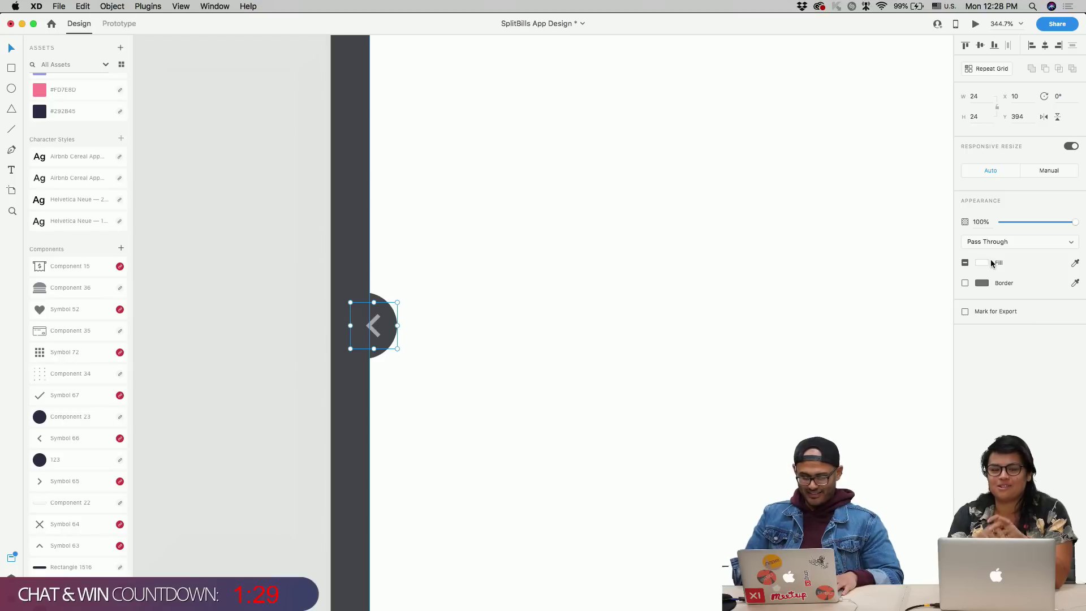
pyautogui.doubleClick(378, 337)
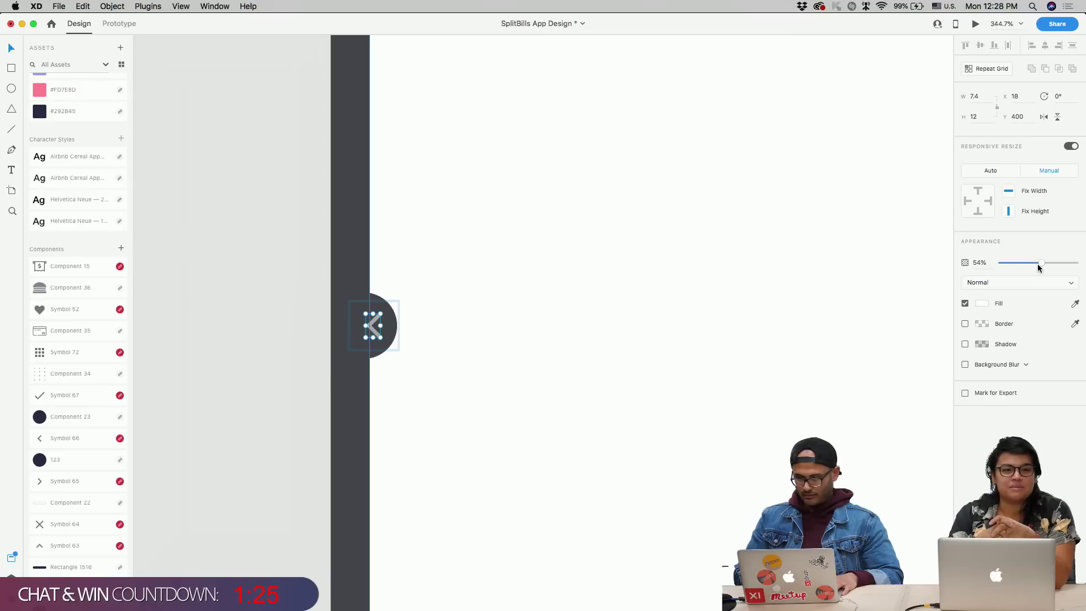
pyautogui.moveTo(1039, 267); pyautogui.dragTo(1075, 264)
pyautogui.click(703, 365)
pyautogui.scroll(-5, 703, 365)
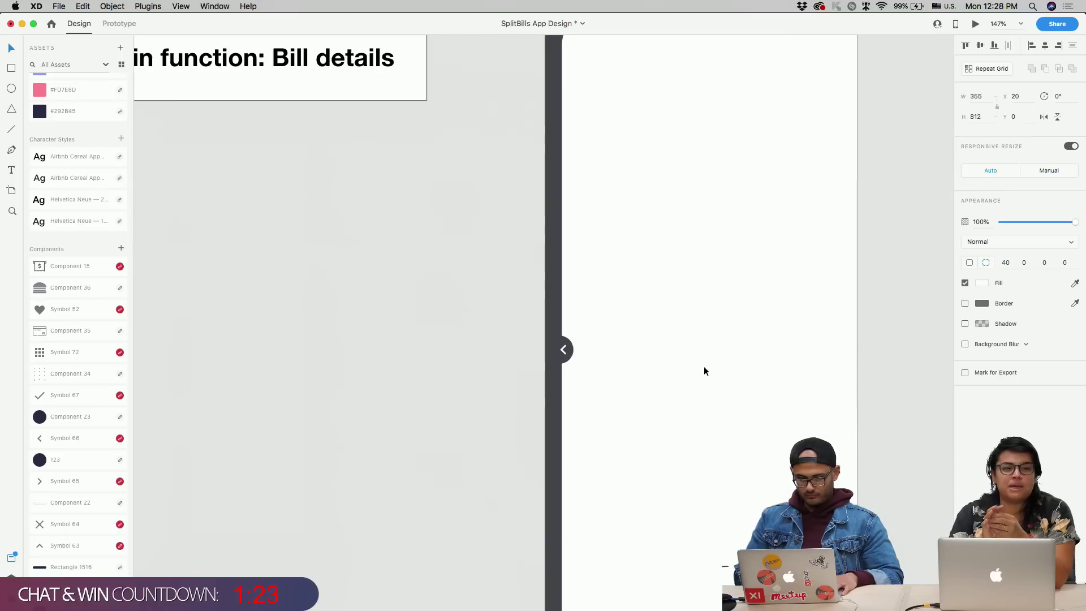
# - Draw a rectangle about 304 by 144 near the top of the white area and round all its corners to about 35
pyautogui.scroll(-5, 703, 366)
pyautogui.hscroll(3, 602, 369)
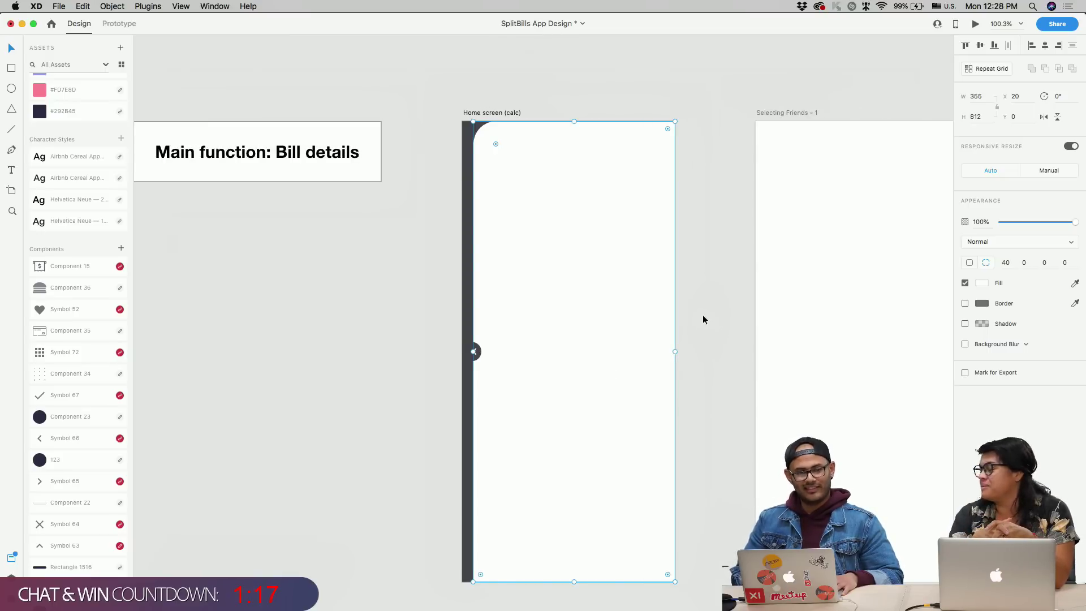
pyautogui.click(680, 287)
pyautogui.scroll(-2, 693, 285)
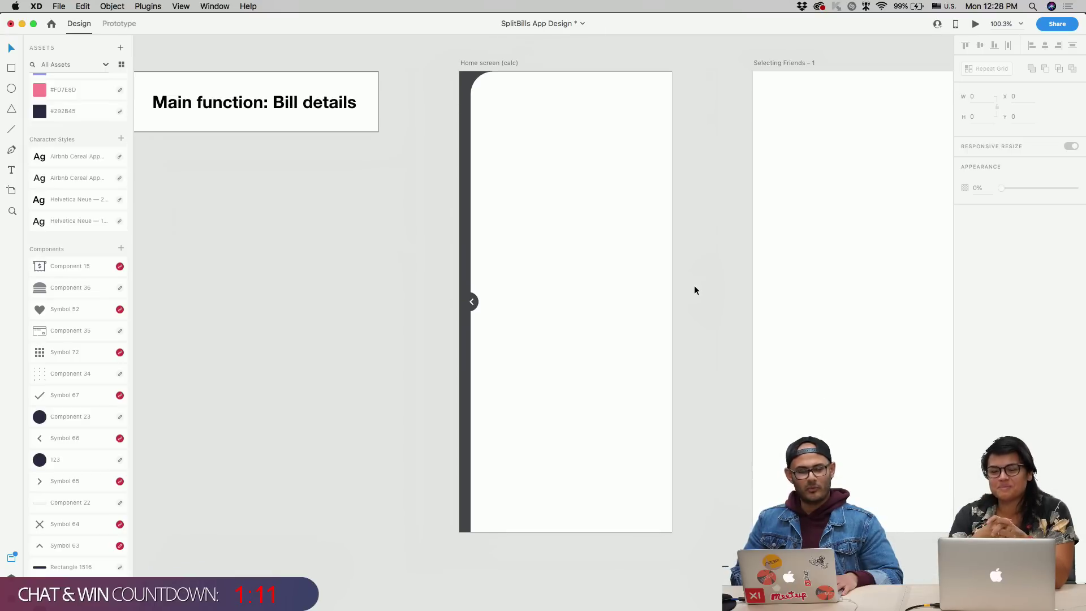
pyautogui.scroll(5, 654, 287)
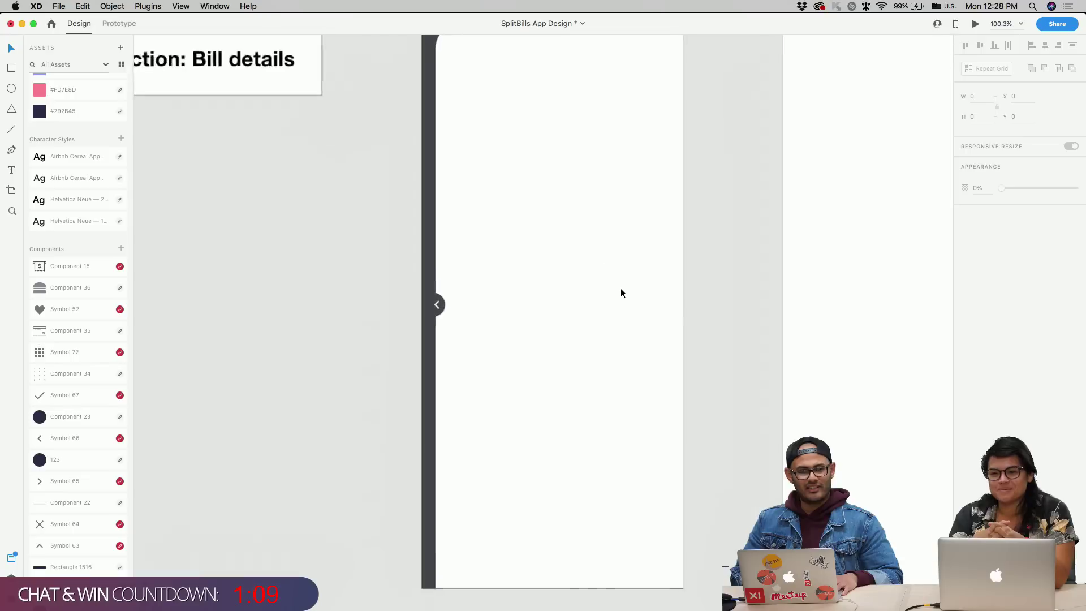
pyautogui.scroll(-5, 619, 287)
pyautogui.scroll(2, 481, 276)
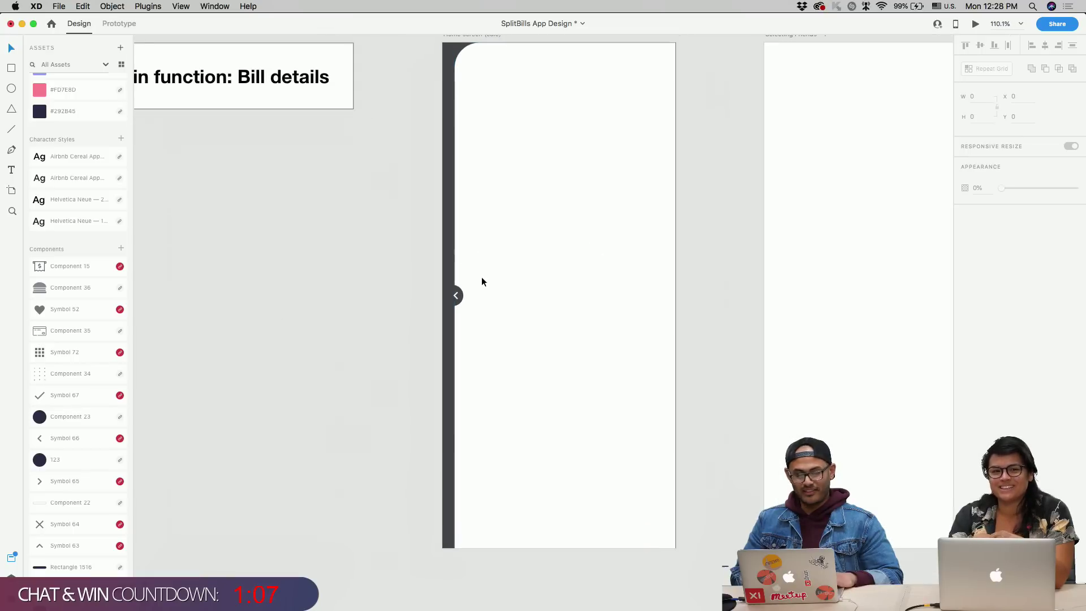
pyautogui.press('r')
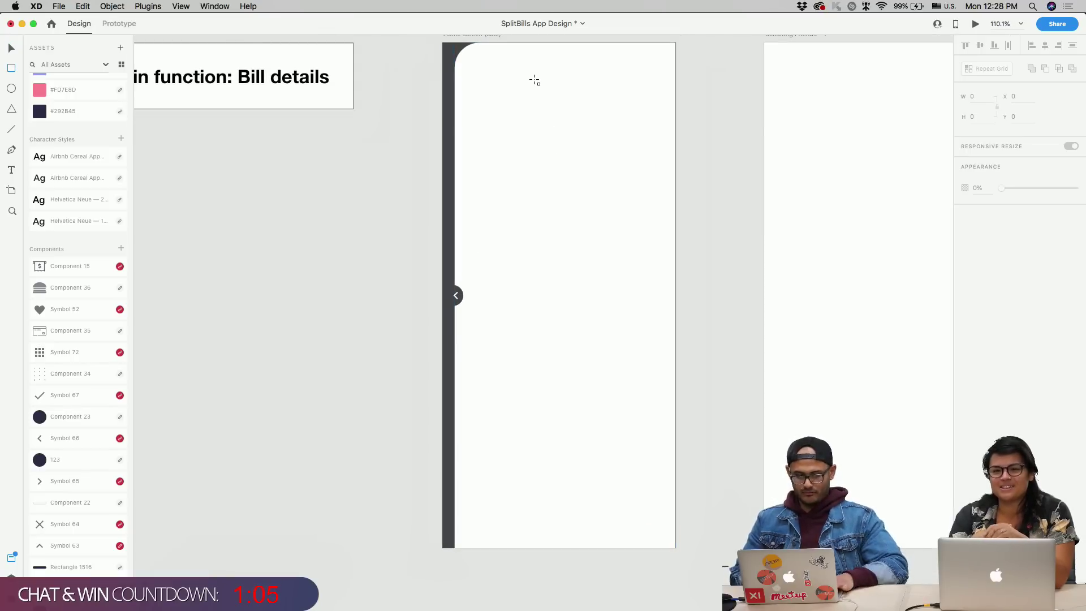
pyautogui.moveTo(468, 76)
pyautogui.mouseDown()
pyautogui.moveTo(576, 147)
pyautogui.moveTo(657, 166)
pyautogui.mouseUp()
pyautogui.moveTo(649, 83); pyautogui.dragTo(637, 95)
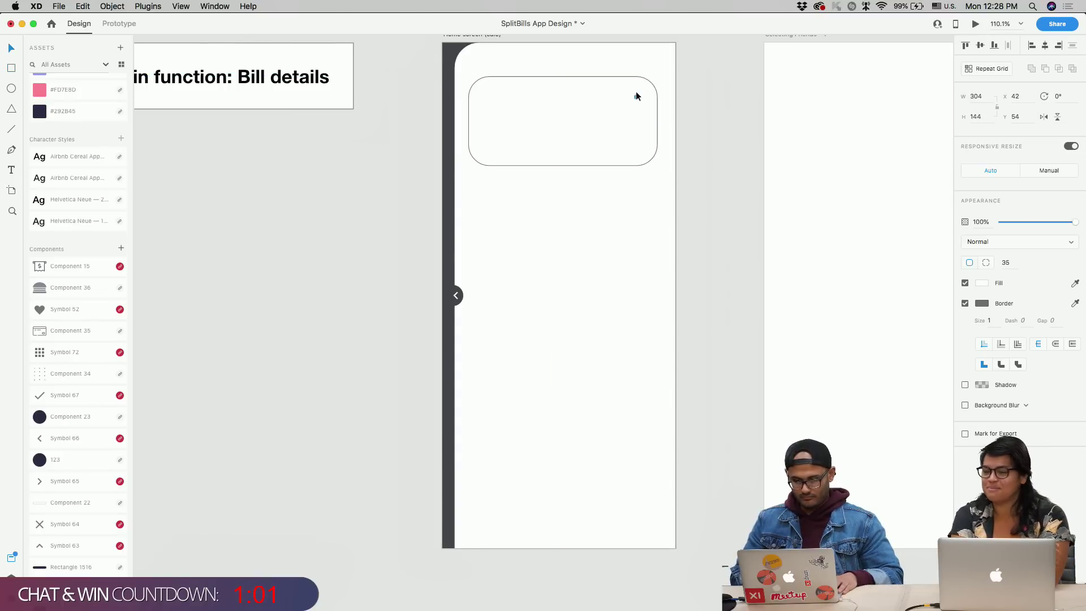
# - Remove the border of the rounded card and fill it with a medium grey
pyautogui.hscroll(1, 571, 126)
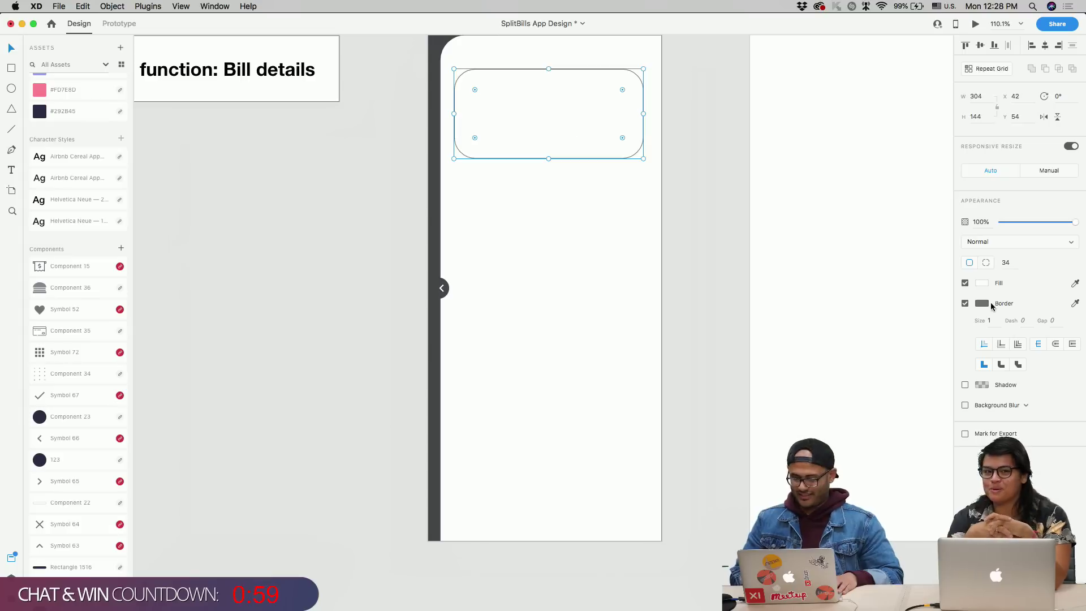
pyautogui.click(964, 303)
pyautogui.click(982, 282)
pyautogui.moveTo(851, 310); pyautogui.dragTo(830, 272)
pyautogui.click(605, 144)
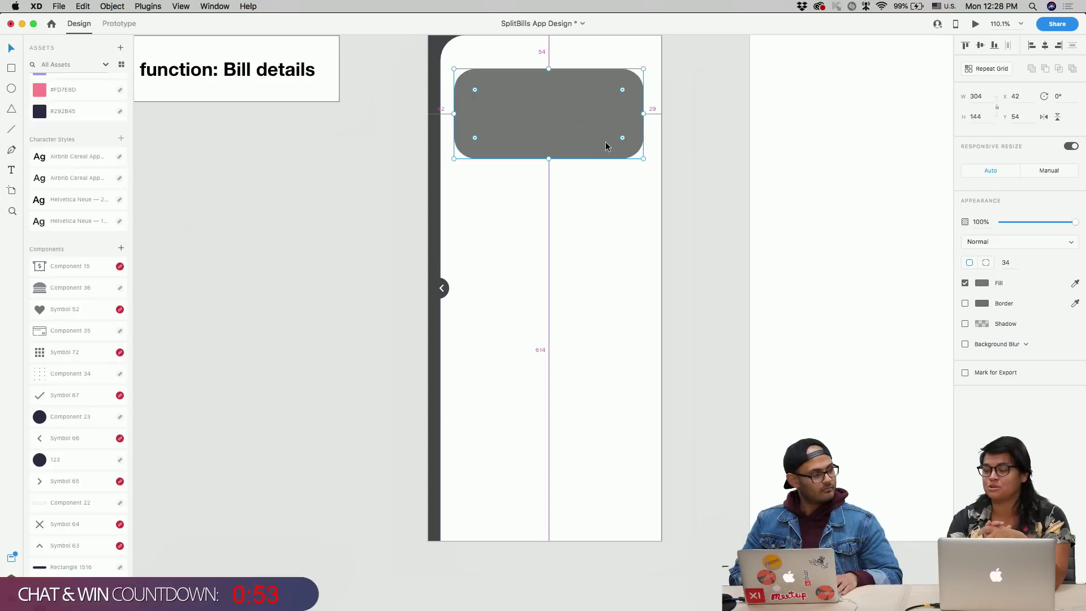
# - Draw a rectangle about 304 by 48 just below the grey card and round its corners to 24
pyautogui.press('r')
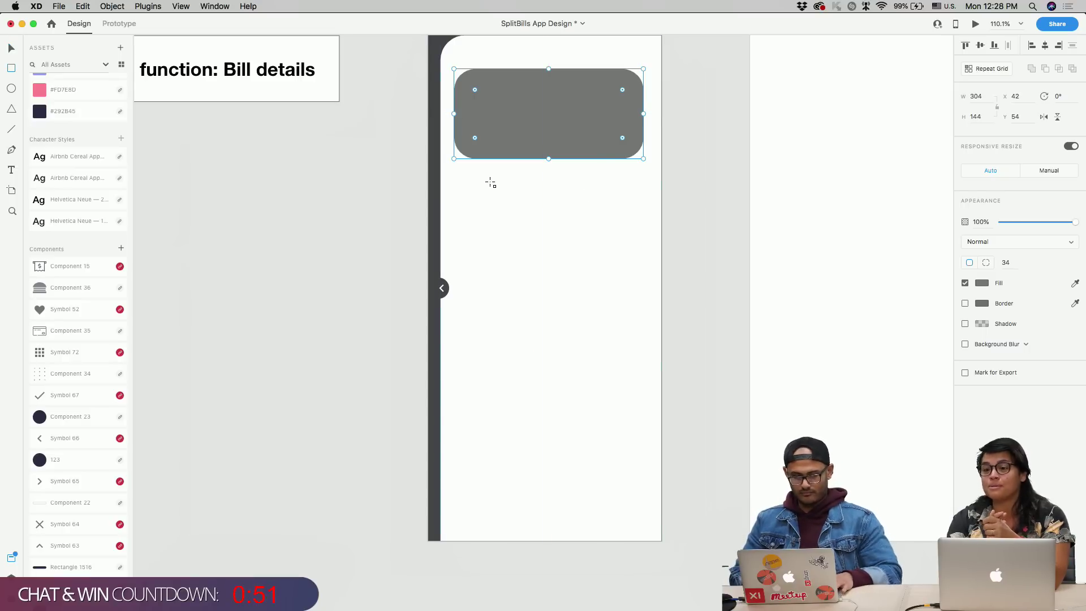
pyautogui.moveTo(454, 183)
pyautogui.mouseDown()
pyautogui.moveTo(643, 212)
pyautogui.moveTo(634, 188)
pyautogui.moveTo(616, 189)
pyautogui.mouseUp()
pyautogui.scroll(2, 606, 203)
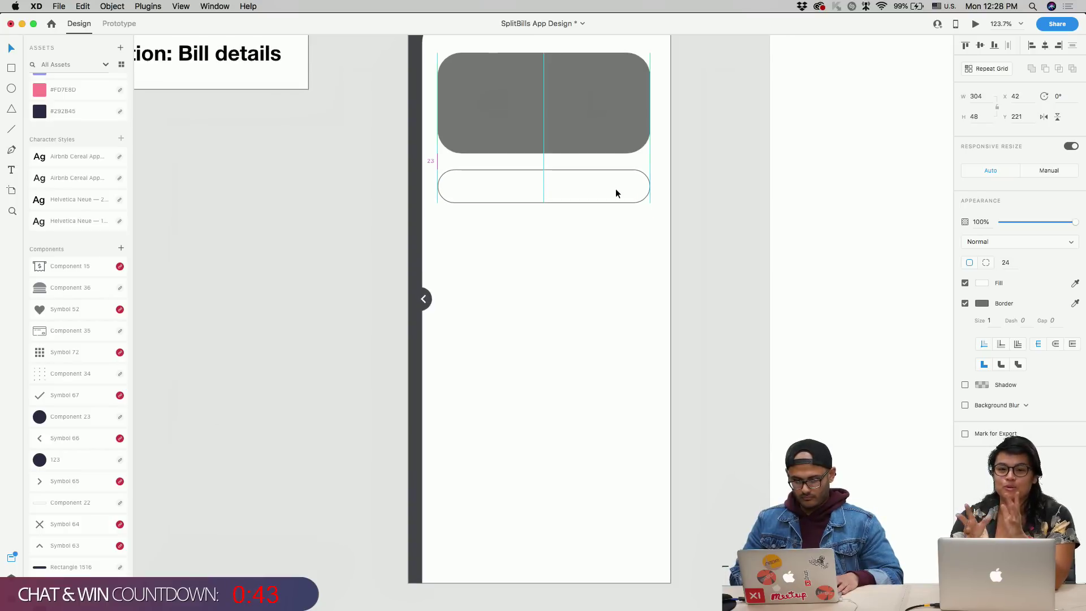
# - Undo the accidental move of the large white background rectangle and lock that rectangle in the home screen's layers
pyautogui.scroll(-3, 615, 188)
pyautogui.moveTo(626, 76); pyautogui.dragTo(541, 184)
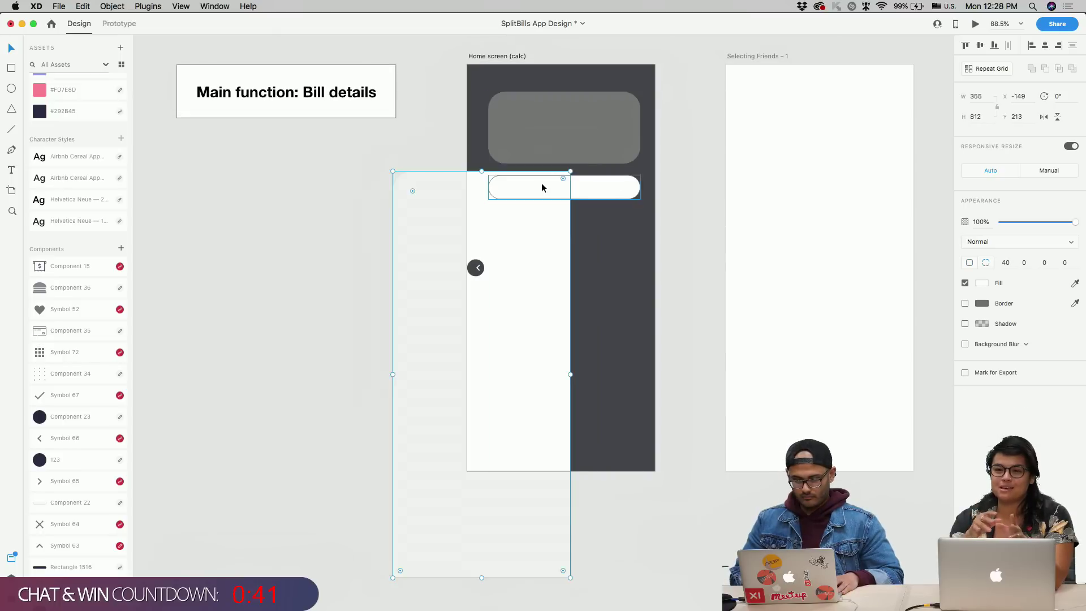
pyautogui.press('super+z')
pyautogui.press('super+y')
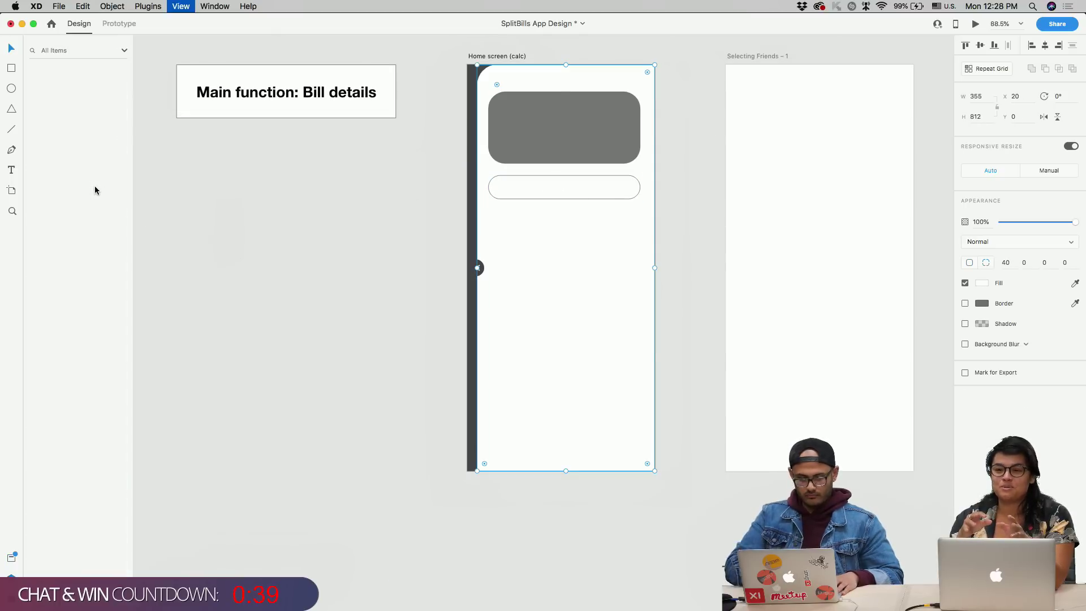
pyautogui.click(111, 145)
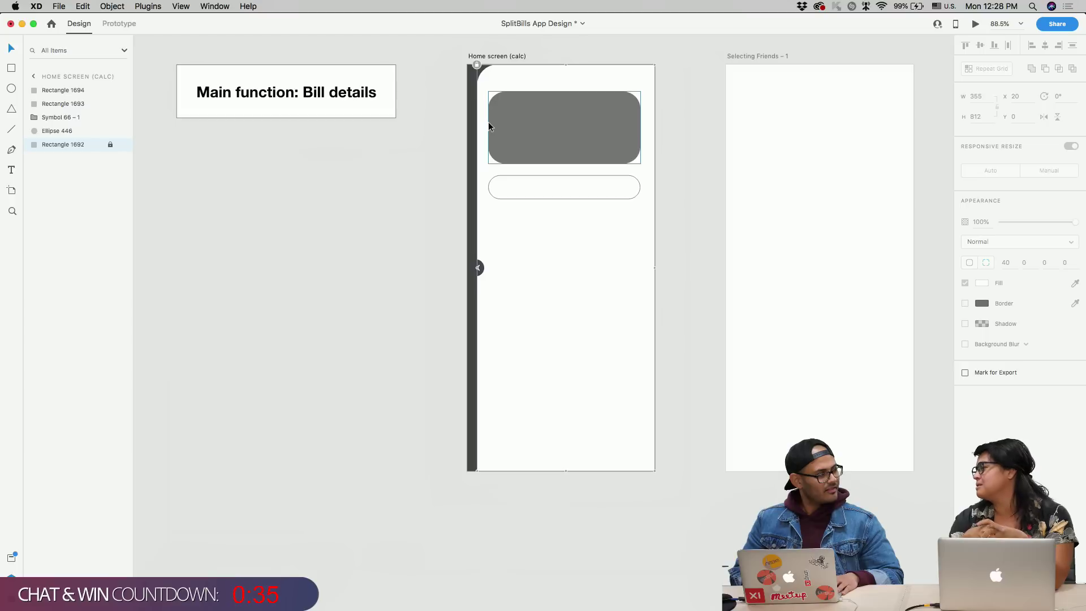
# - Select the grey card together with the outlined pill below it and move both down to Y 94
pyautogui.click(524, 125)
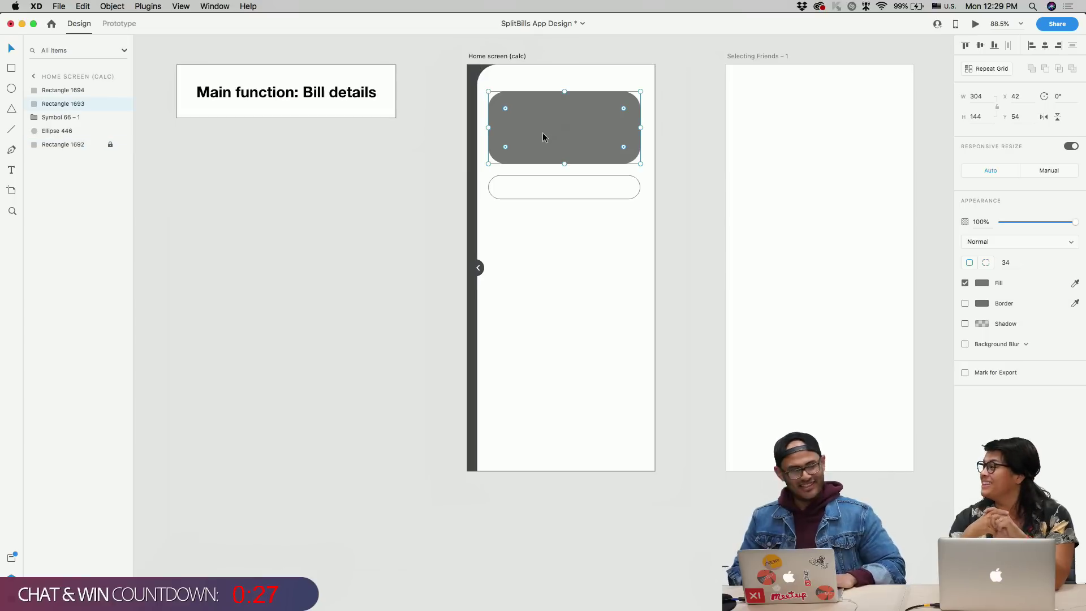
pyautogui.click(532, 174)
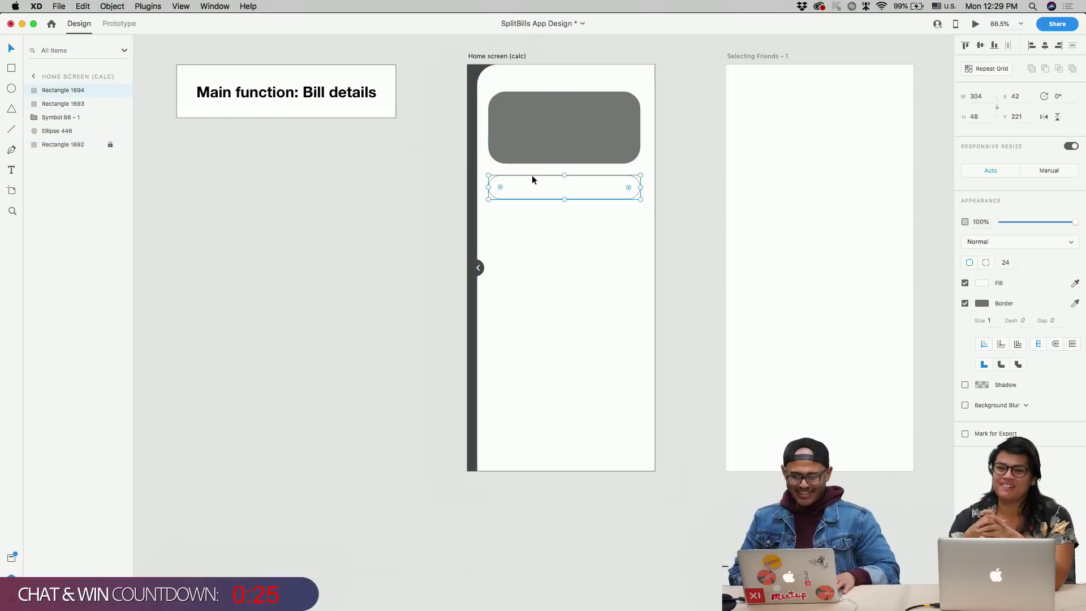
pyautogui.keyDown('shift'); pyautogui.click(565, 134); pyautogui.keyUp('shift')
pyautogui.click(578, 205)
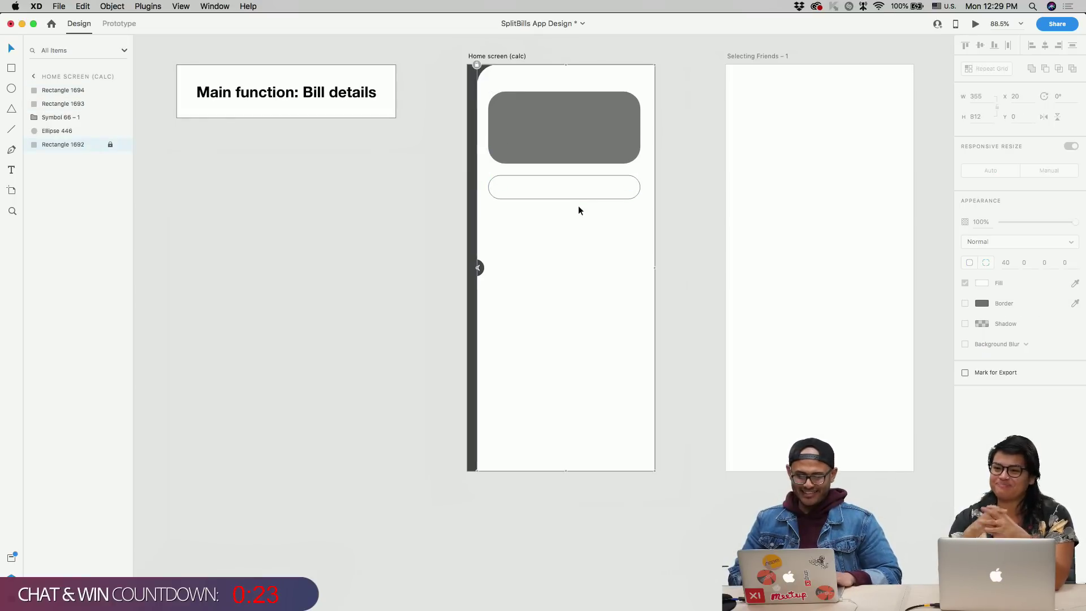
pyautogui.scroll(5, 578, 206)
pyautogui.click(548, 176)
pyautogui.keyDown('shift'); pyautogui.click(545, 218); pyautogui.keyUp('shift')
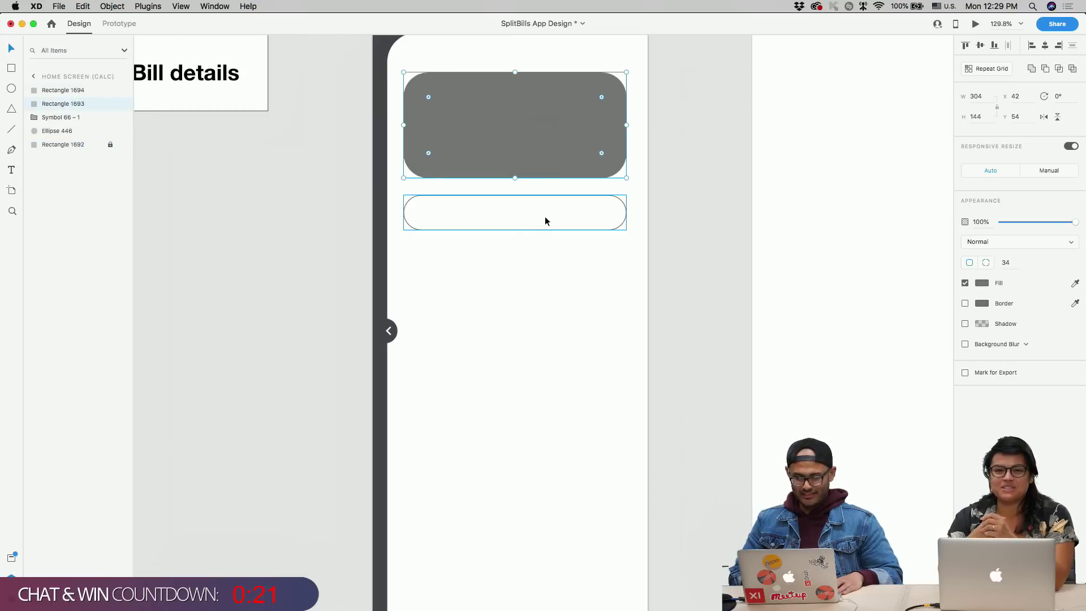
pyautogui.hotkey('shift', 'Down')
pyautogui.hotkey('shift', 'Down')
pyautogui.hotkey('shift', 'Down')
pyautogui.scroll(-5, 545, 216)
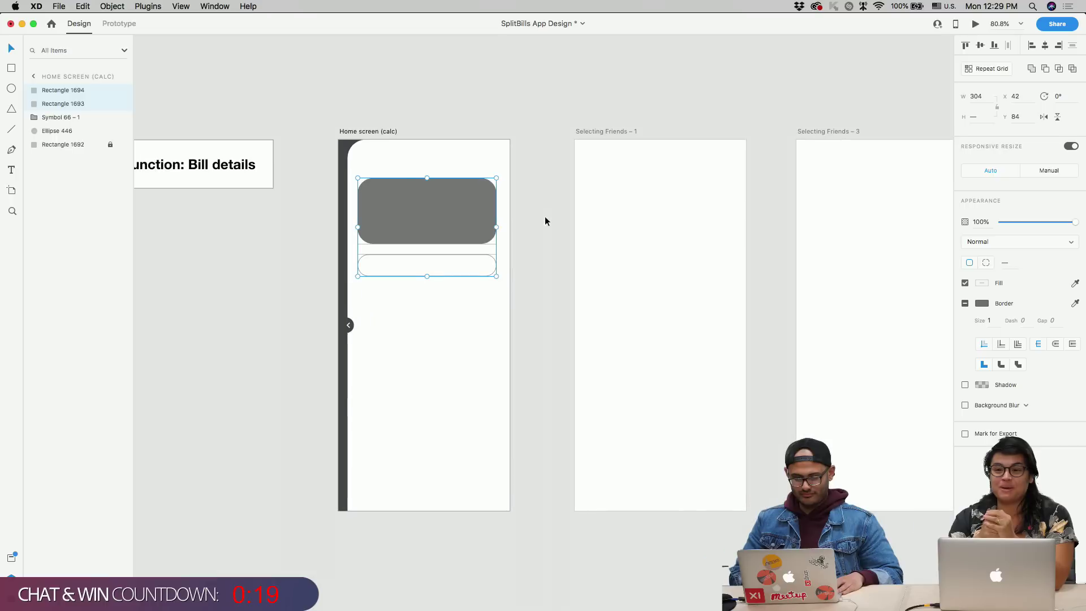
pyautogui.hotkey('shift', 'Down')
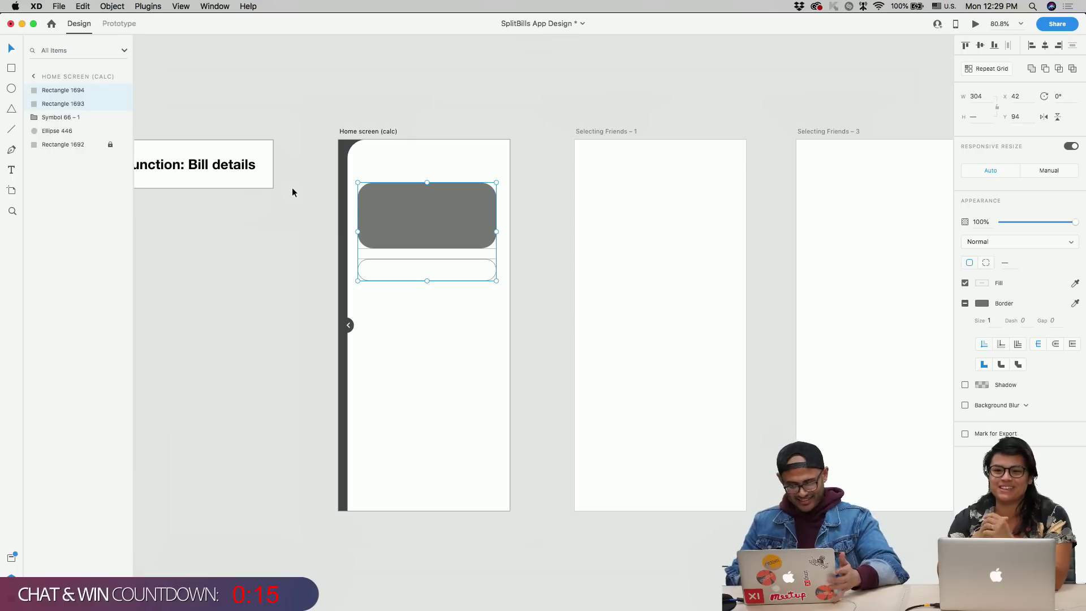
# - Reselect the grey card and the outlined pill and nudge both up to Y 89
pyautogui.click(360, 152)
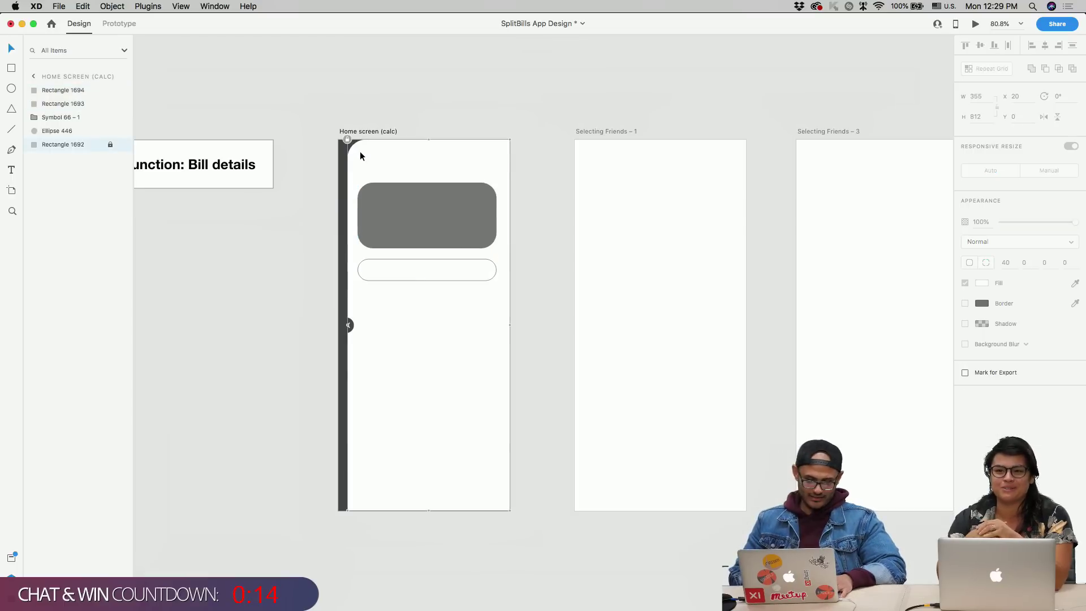
pyautogui.click(416, 225)
pyautogui.keyDown('shift'); pyautogui.click(399, 265); pyautogui.keyUp('shift')
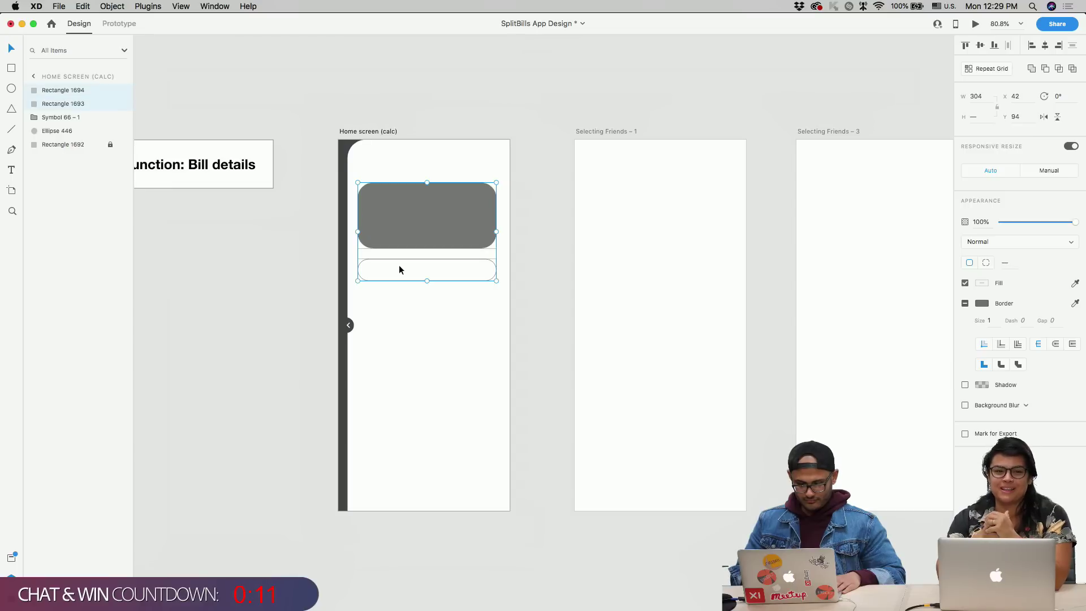
pyautogui.press('Up')
pyautogui.press('Up')
pyautogui.press('Up')
pyautogui.press('Up')
pyautogui.press('Up')
pyautogui.press('Up')
pyautogui.press('Up')
pyautogui.press('Up')
pyautogui.press('Down')
pyautogui.press('Down')
pyautogui.press('Down')
pyautogui.press('Down')
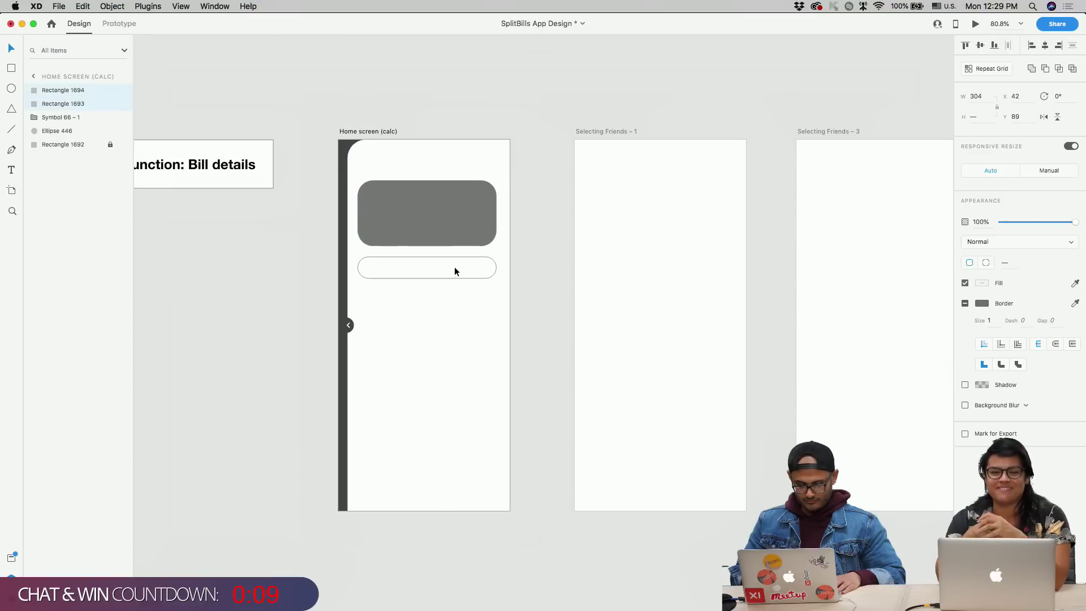
pyautogui.click(435, 287)
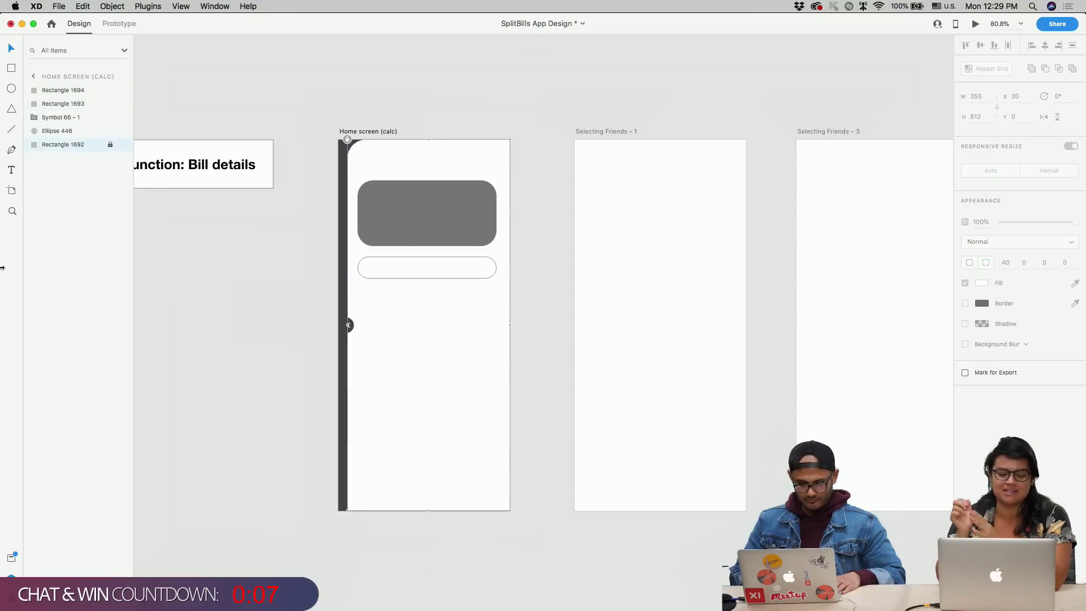
# - Place the linked number keypad component on the home screen below the outlined pill
pyautogui.press('super+shift+y')
pyautogui.moveTo(65, 350); pyautogui.dragTo(429, 346)
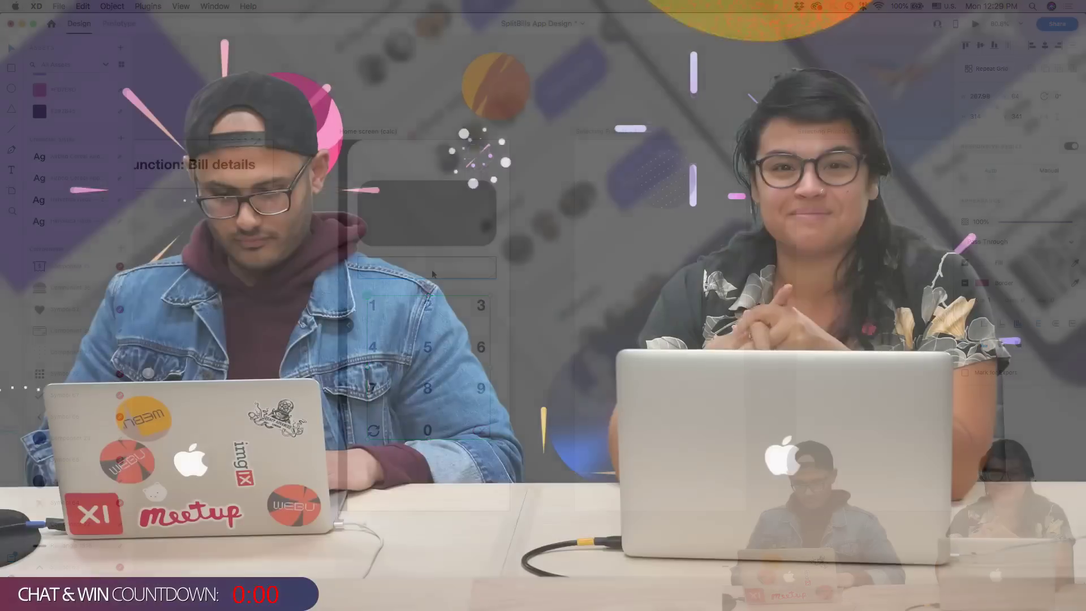
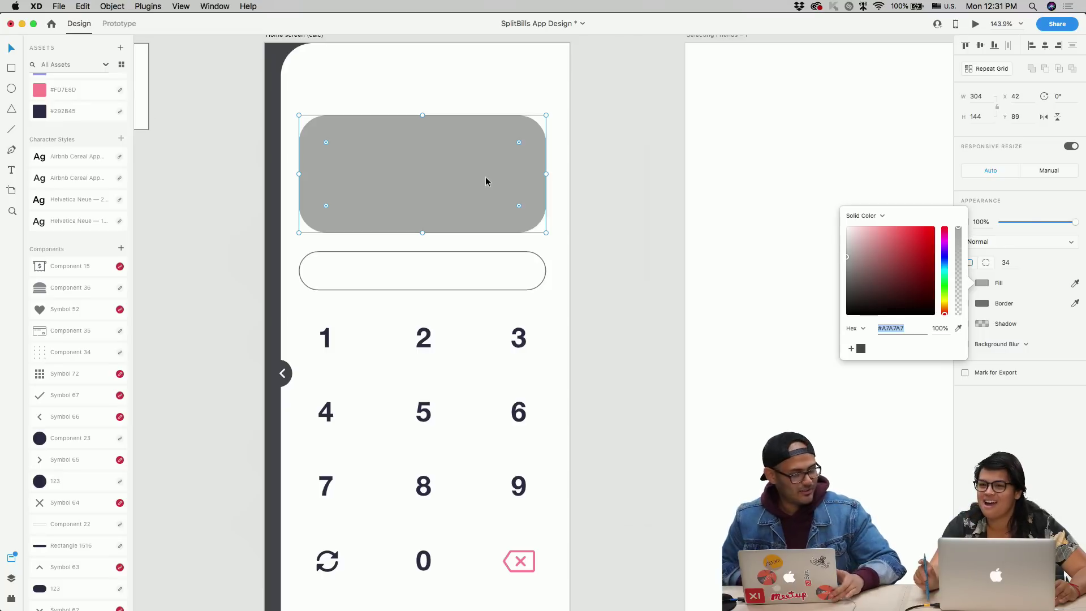
# - Duplicate the grey card, fill one copy with near-black and move it up and left over the card's upper-left corner
pyautogui.click(569, 161)
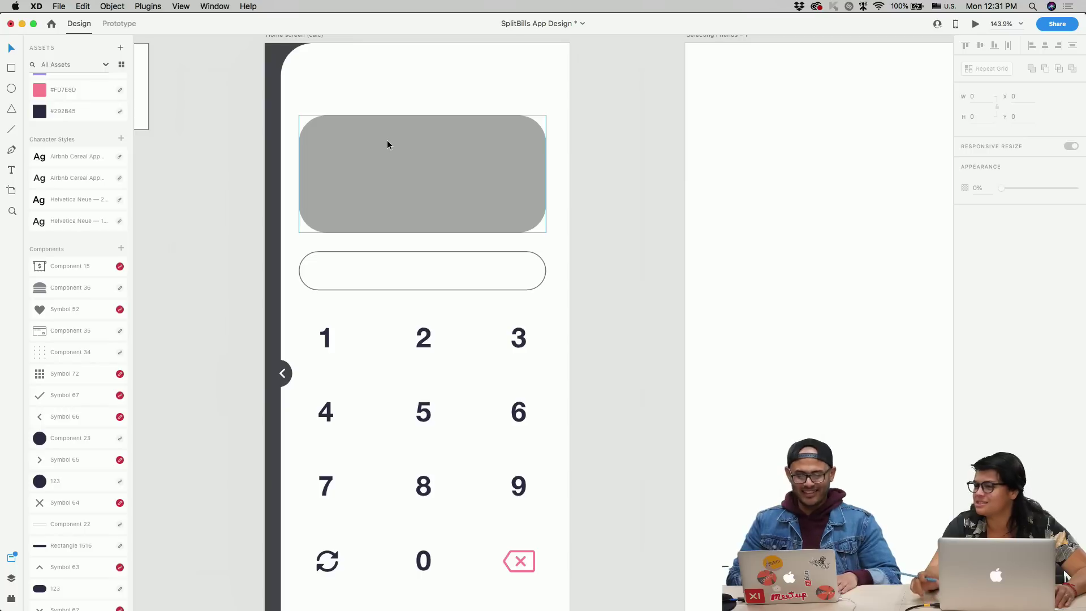
pyautogui.press('super+z')
pyautogui.press('super+z')
pyautogui.press('super+z')
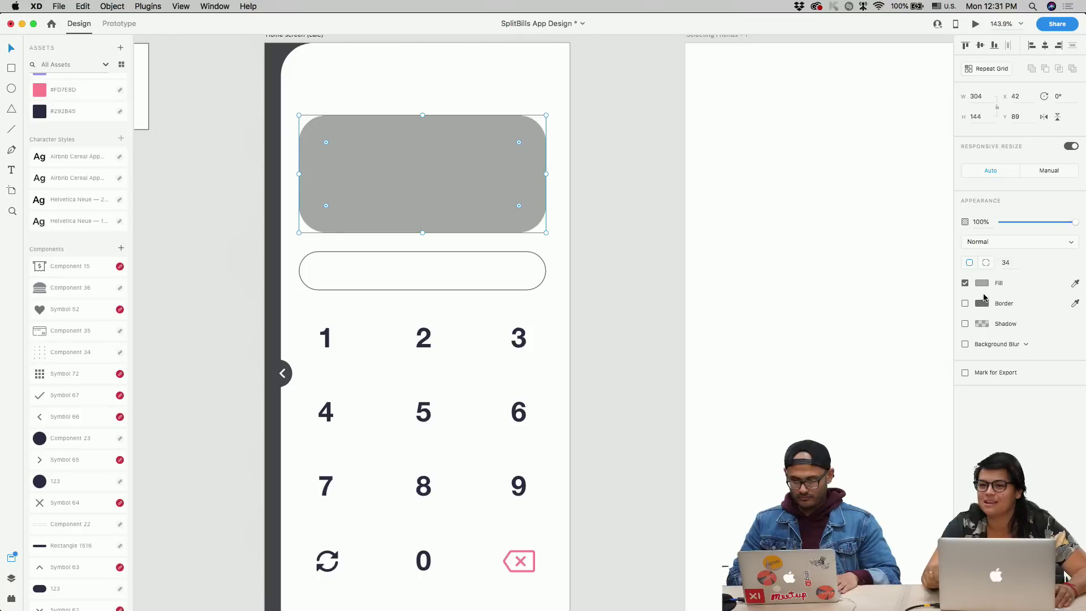
pyautogui.click(982, 283)
pyautogui.moveTo(865, 297); pyautogui.dragTo(824, 310)
pyautogui.moveTo(467, 176); pyautogui.dragTo(294, 120)
# - Bring the grey card to the front and use it to mask the near-black copy
pyautogui.click(433, 187)
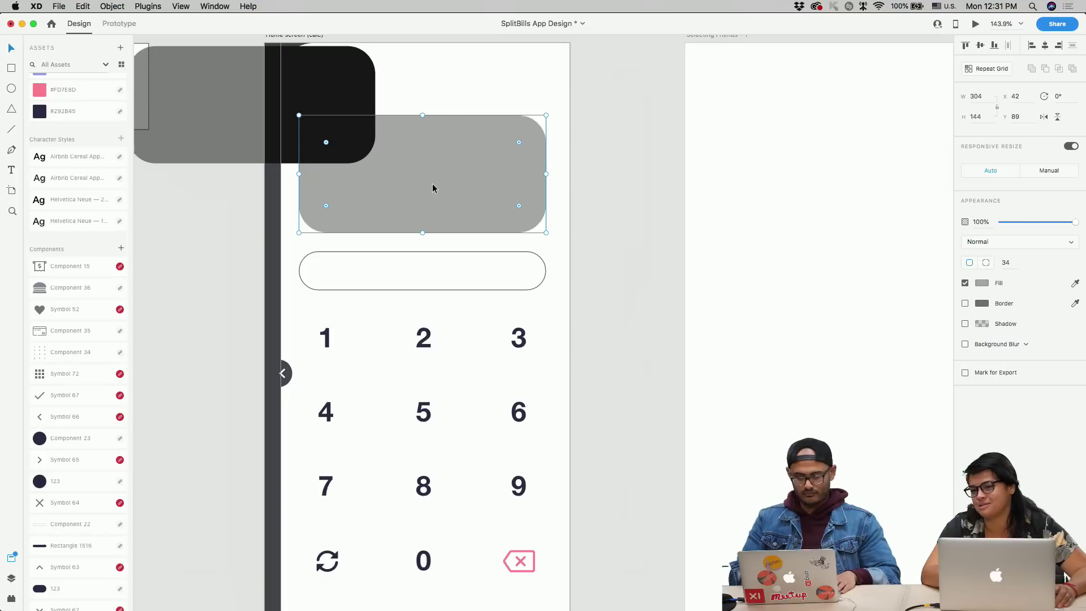
pyautogui.press('super+shift+bracketright')
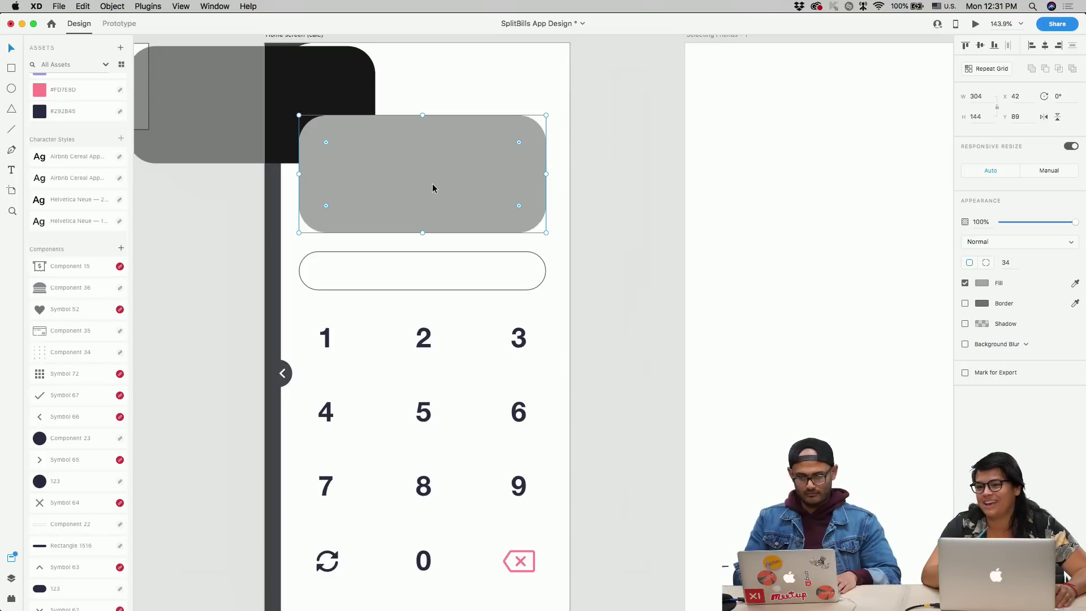
pyautogui.keyDown('shift'); pyautogui.click(358, 109); pyautogui.keyUp('shift')
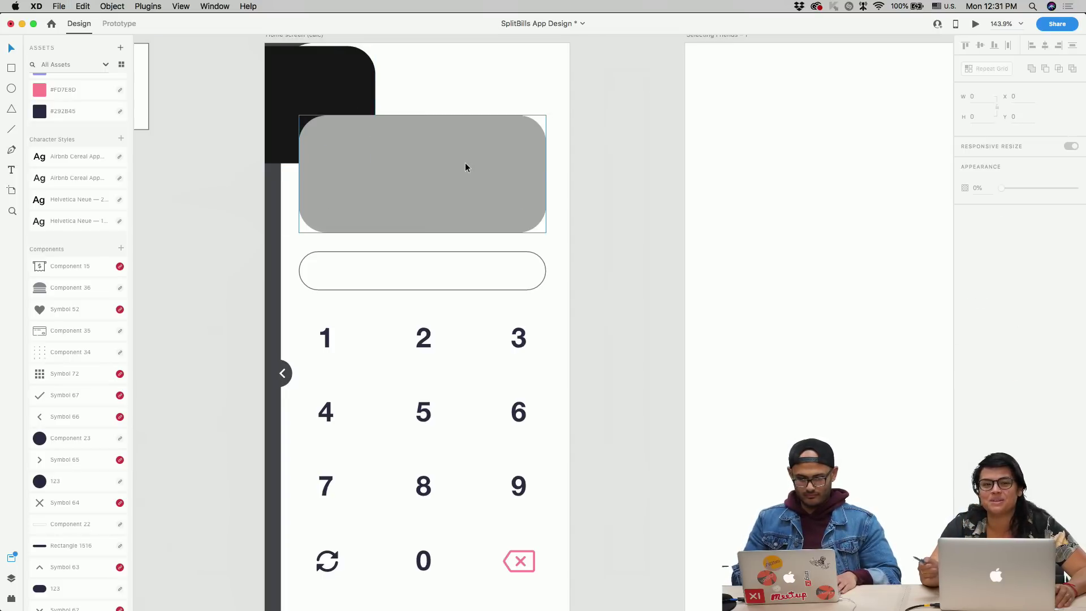
pyautogui.press('super+shift+m')
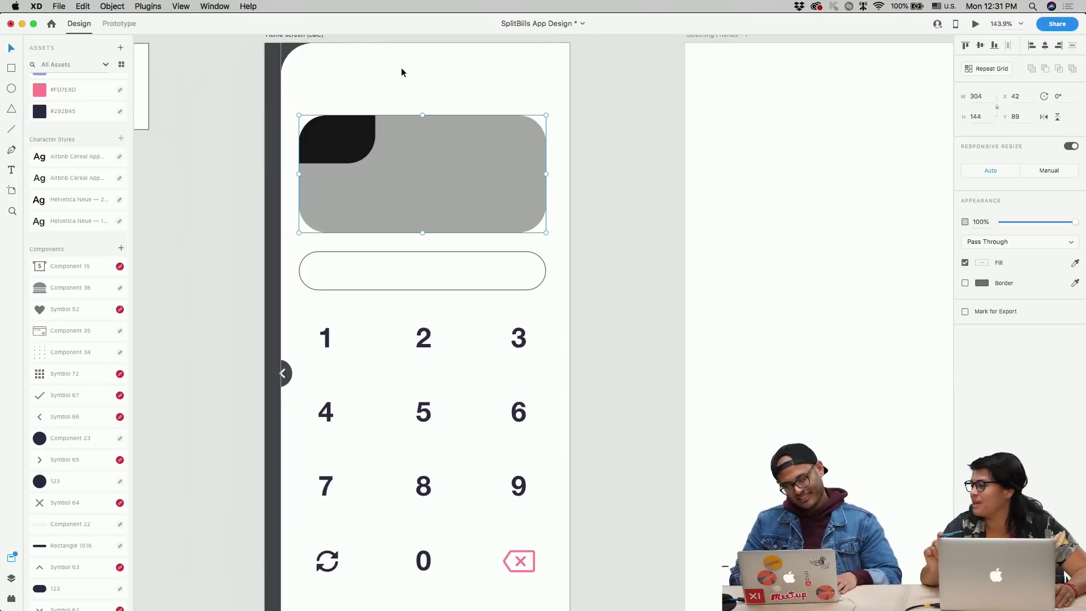
# - Shift the near-black shape inside the masked card slightly up and to the left
pyautogui.doubleClick(364, 148)
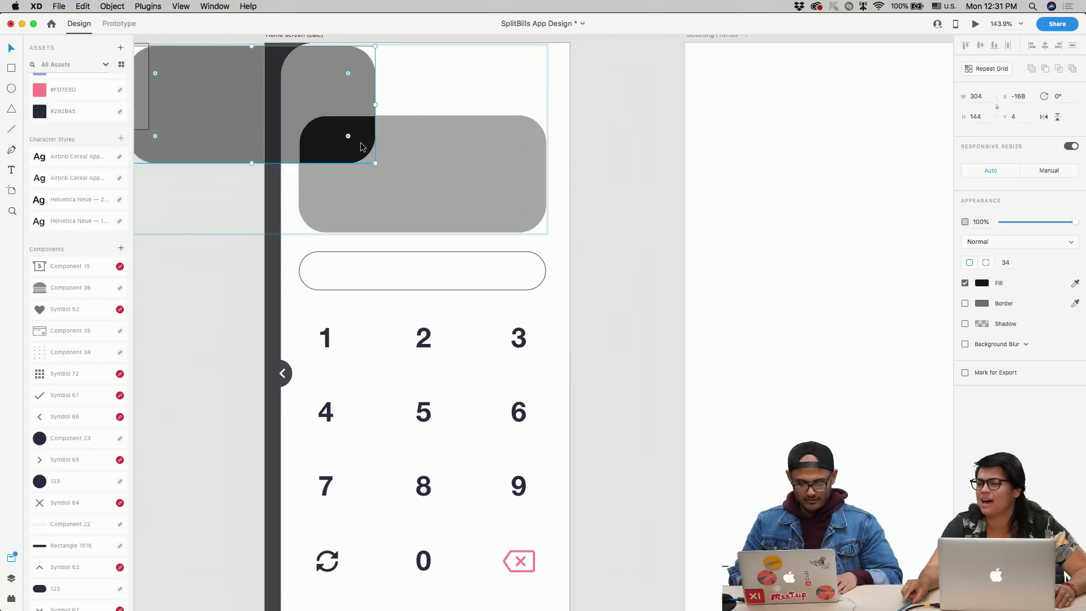
pyautogui.click(361, 146)
pyautogui.moveTo(362, 146); pyautogui.dragTo(361, 143)
pyautogui.click(563, 238)
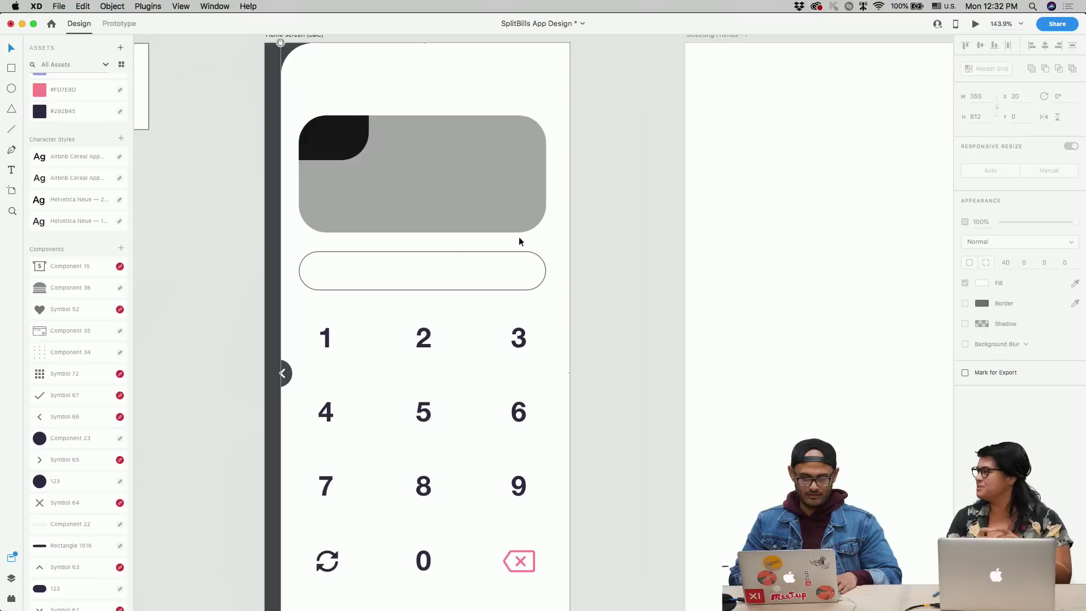
# - Reopen the masked card and nudge its near-black shape further up and left, leaving a smaller dark corner
pyautogui.click(355, 154)
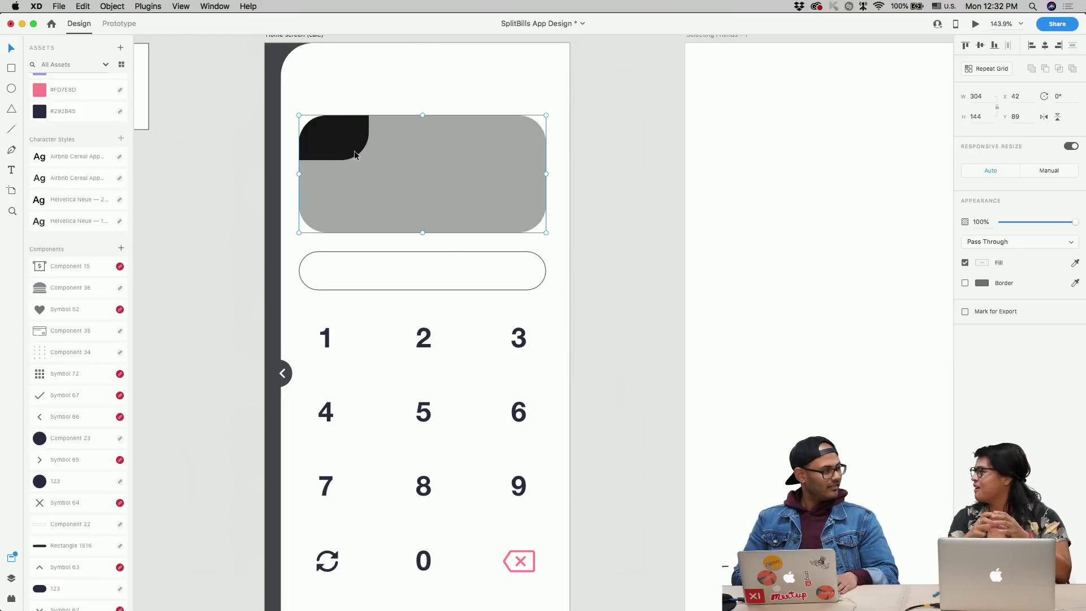
pyautogui.doubleClick(353, 154)
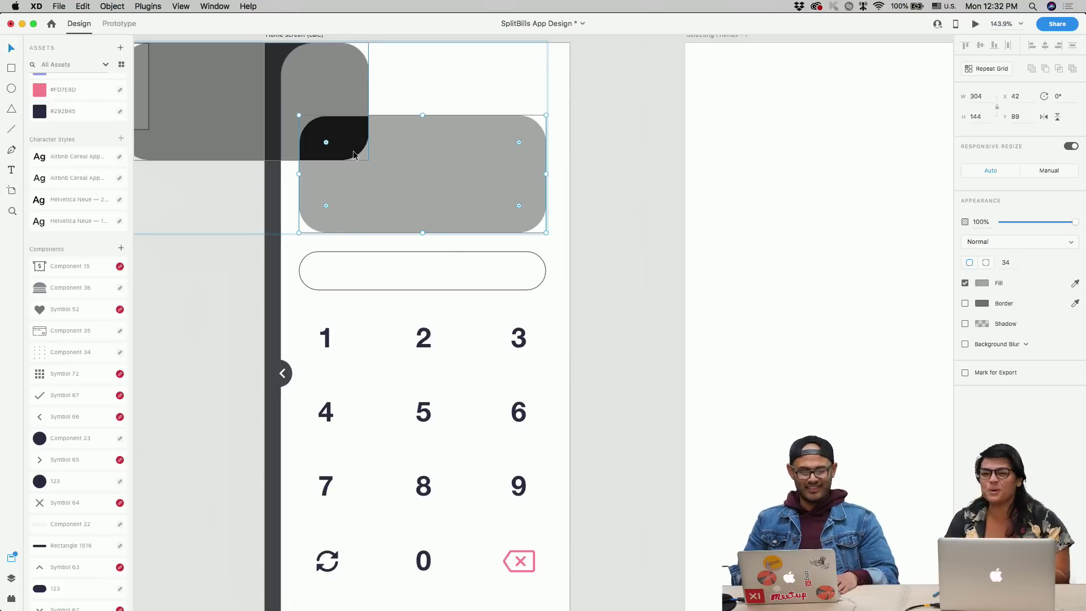
pyautogui.click(354, 154)
pyautogui.press('Up')
pyautogui.press('Up')
pyautogui.press('Up')
pyautogui.press('Up')
pyautogui.press('Up')
pyautogui.press('Up')
pyautogui.press('Up')
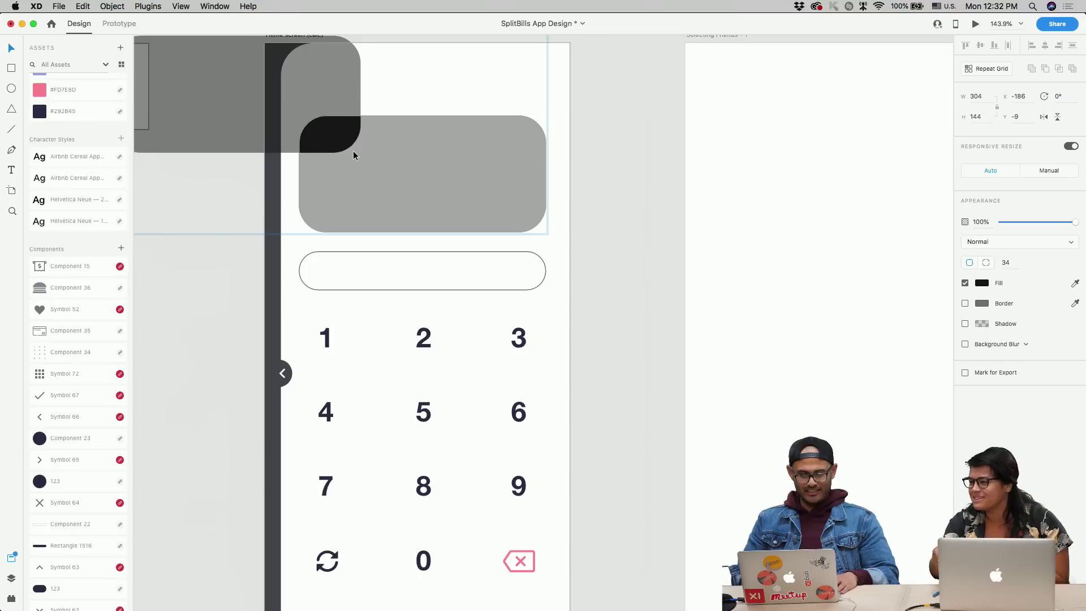
pyautogui.press('Left')
pyautogui.press('Left')
pyautogui.press('Left')
pyautogui.press('Left')
pyautogui.press('Left')
pyautogui.press('Left')
pyautogui.press('Left')
pyautogui.press('Left')
pyautogui.press('Escape')
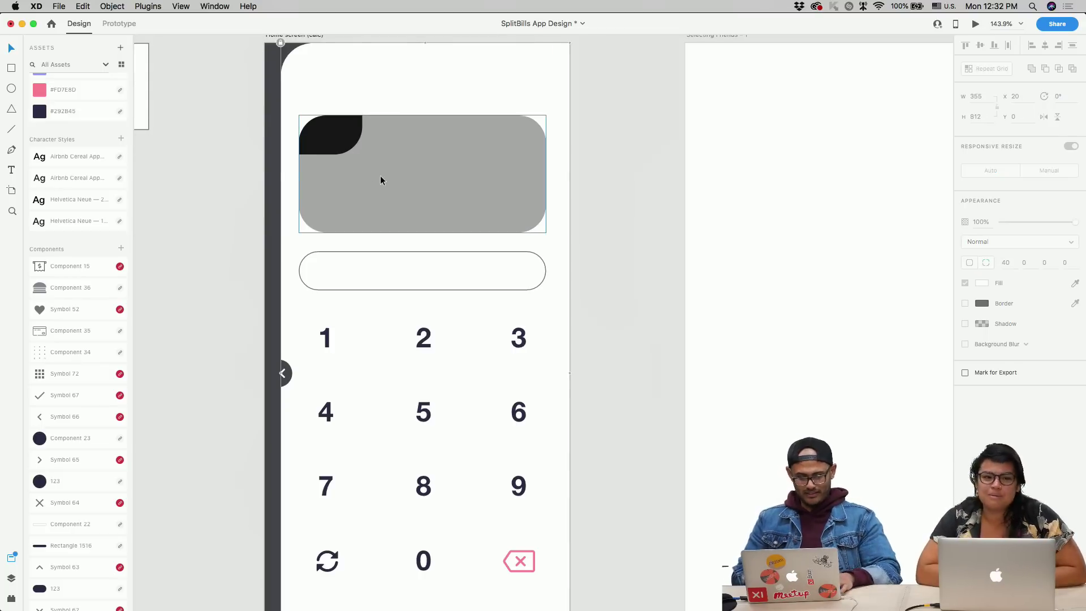
# - Add the text "d" near the centre of the grey card and set its font size to 27
pyautogui.press('t')
pyautogui.click(357, 195)
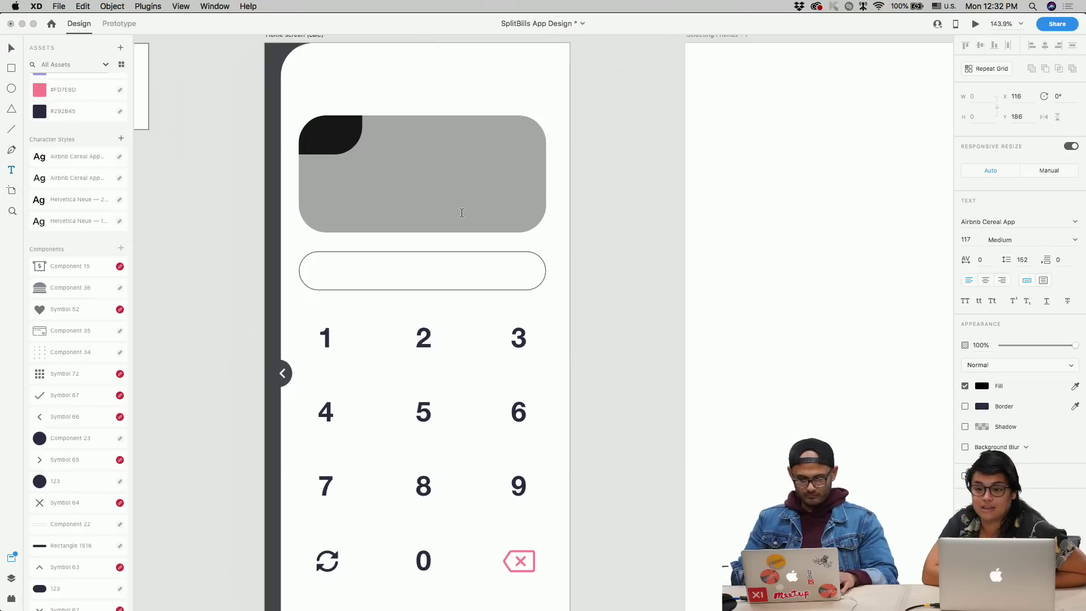
pyautogui.write('d')
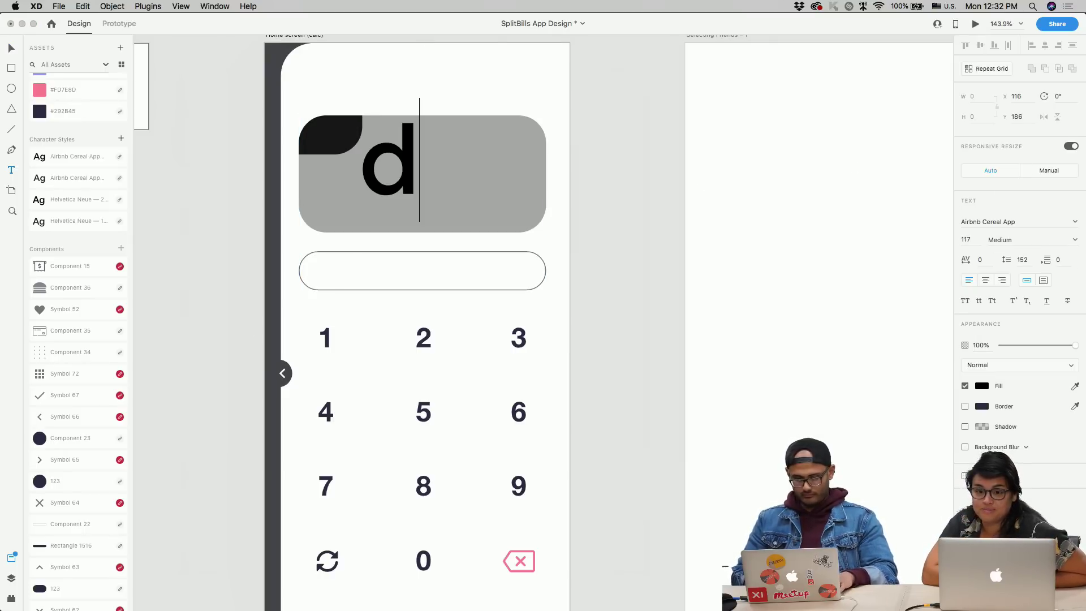
pyautogui.click(967, 240)
pyautogui.hotkey('shift', 'Down')
pyautogui.hotkey('shift', 'Down')
pyautogui.hotkey('shift', 'Down')
pyautogui.hotkey('shift', 'Down')
pyautogui.hotkey('shift', 'Down')
pyautogui.hotkey('shift', 'Down')
pyautogui.hotkey('shift', 'Down')
pyautogui.hotkey('shift', 'Down')
pyautogui.hotkey('shift', 'Down')
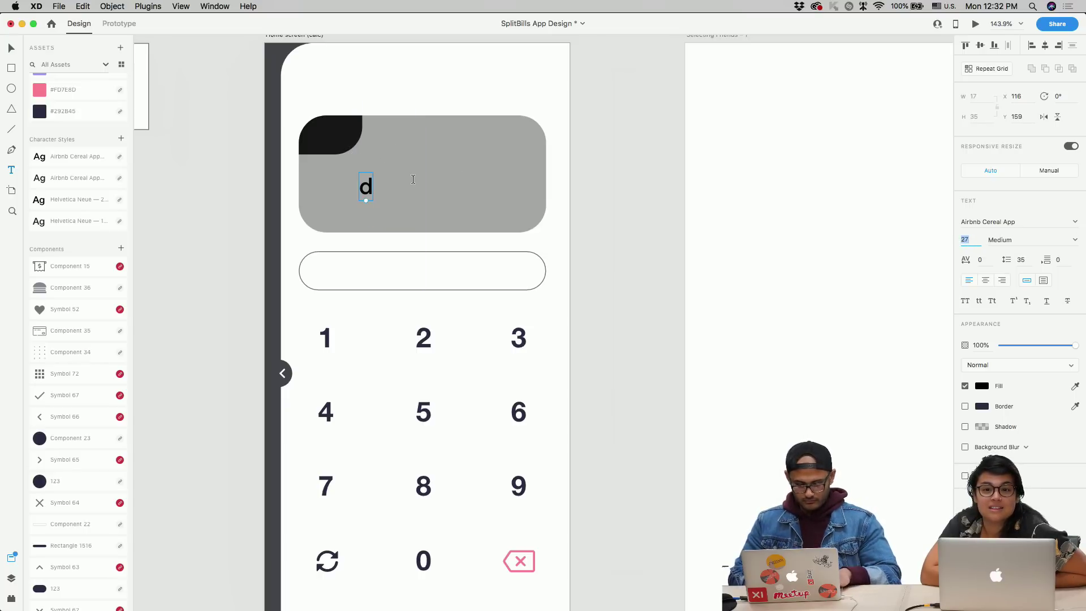
pyautogui.click(383, 189)
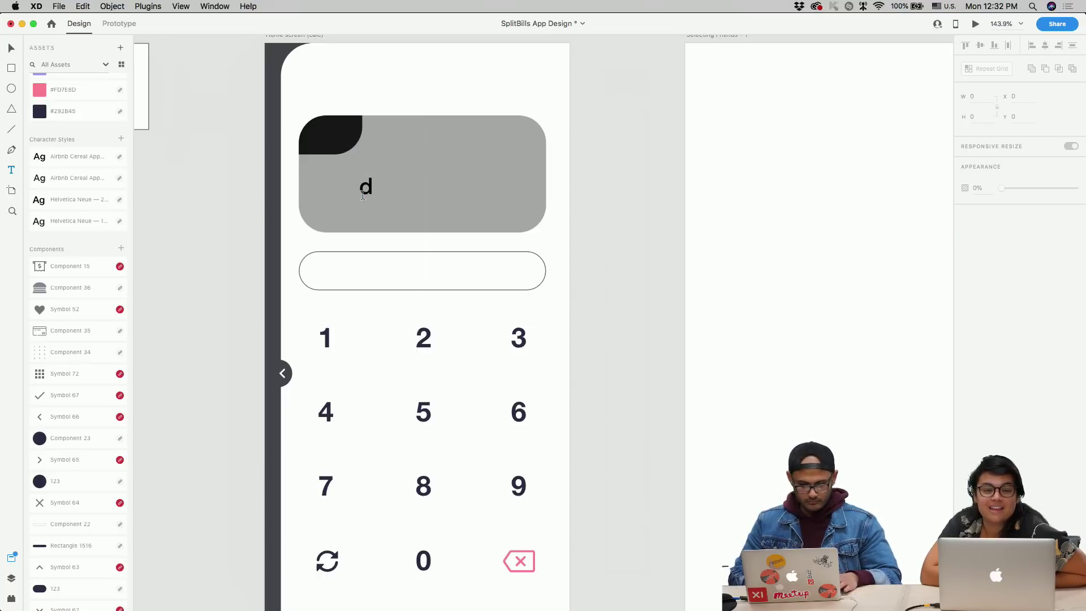
# - Apply the 14-size Helvetica Neue character style to the "d" text and move it toward the card's lower-left area
pyautogui.click(362, 192)
pyautogui.press('Escape')
pyautogui.click(108, 222)
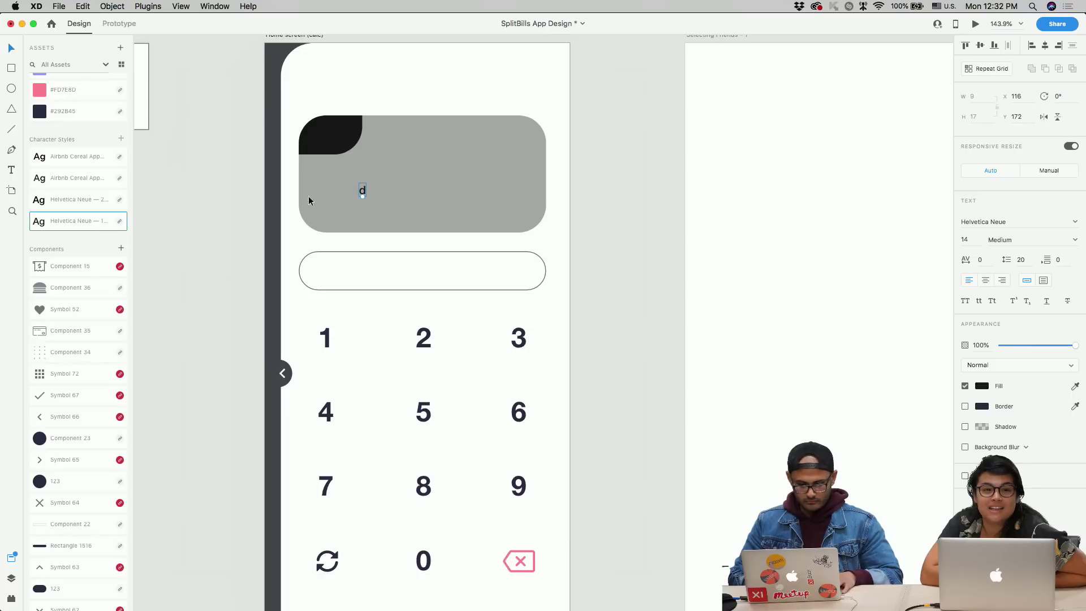
pyautogui.scroll(3, 364, 194)
pyautogui.moveTo(366, 192); pyautogui.dragTo(332, 195)
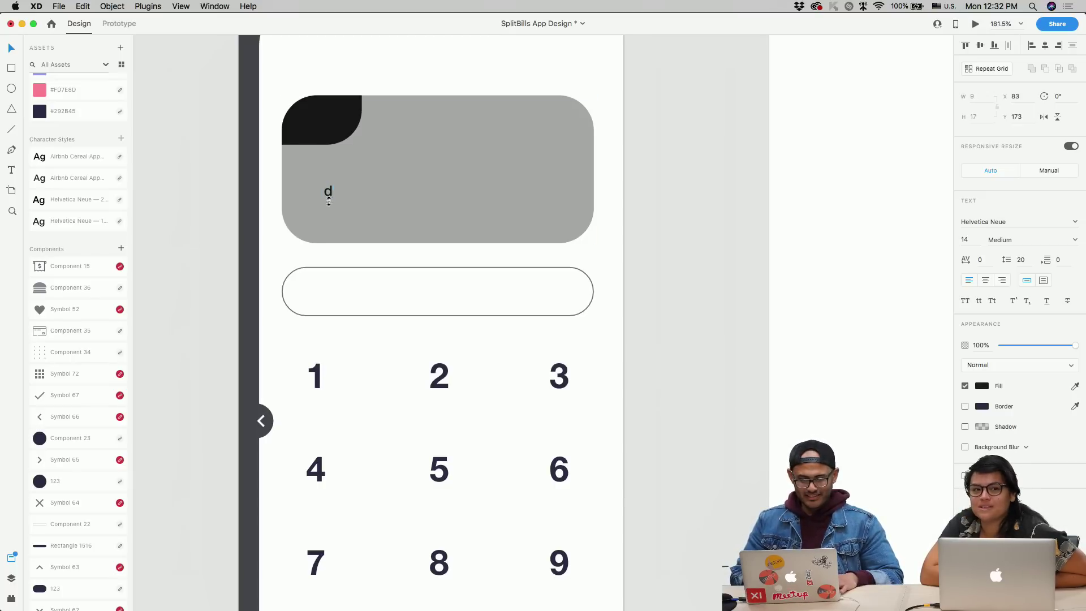
# - Replace the "d" with the amount "00.00" in Helvetica Neue Medium at size 25
pyautogui.doubleClick(328, 193)
pyautogui.write('00')
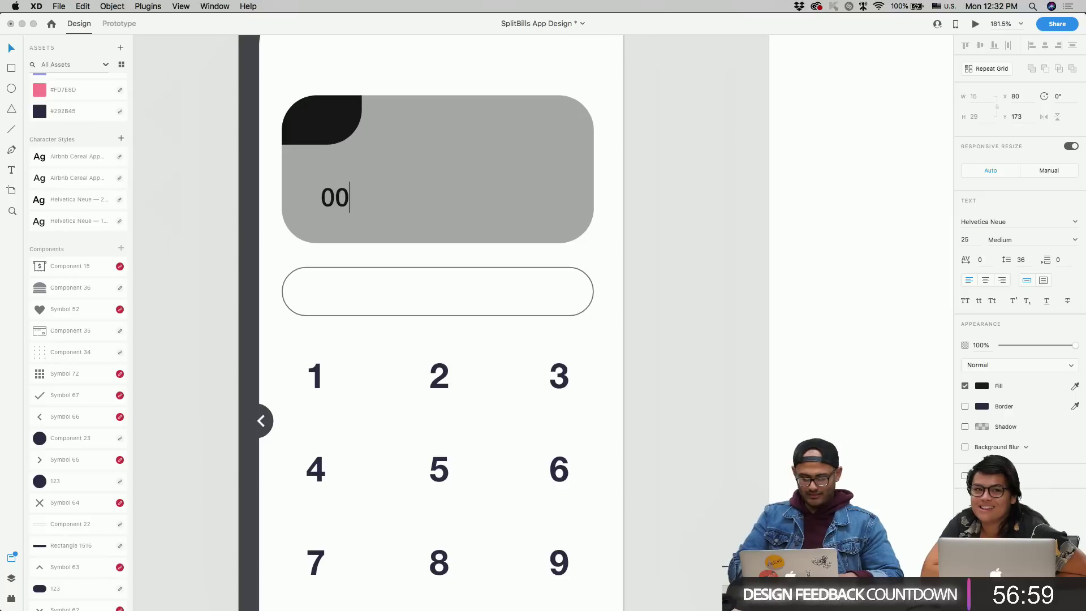
pyautogui.write('.00')
pyautogui.press('Escape')
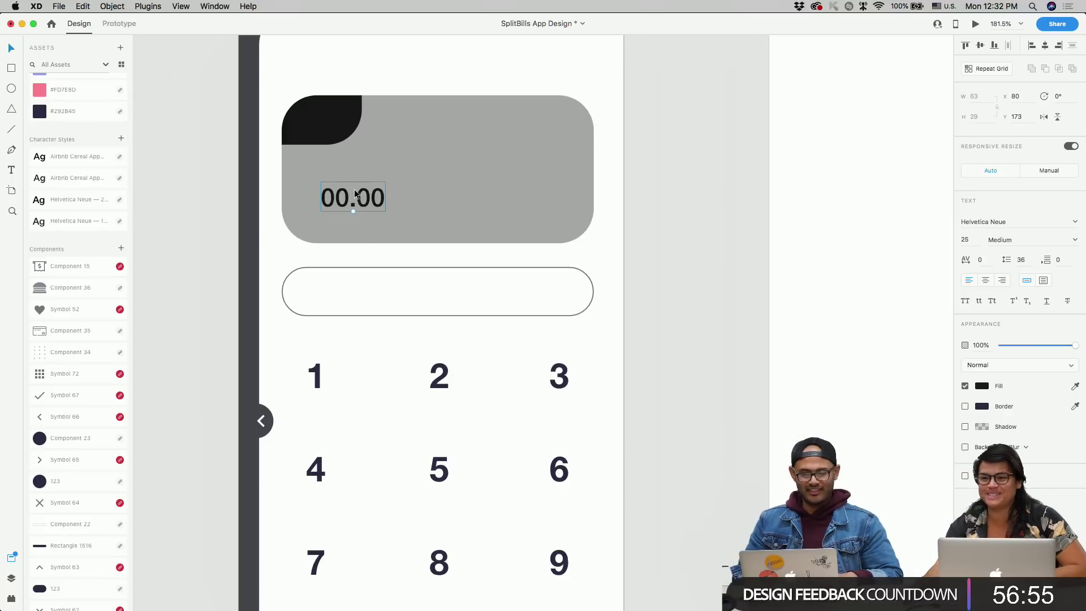
# - Duplicate the "00.00" text just above the original and change the copy to "Total"
pyautogui.moveTo(359, 199)
pyautogui.mouseDown()
pyautogui.moveTo(350, 209)
pyautogui.moveTo(350, 185)
pyautogui.mouseUp()
pyautogui.doubleClick(350, 185)
pyautogui.write('To')
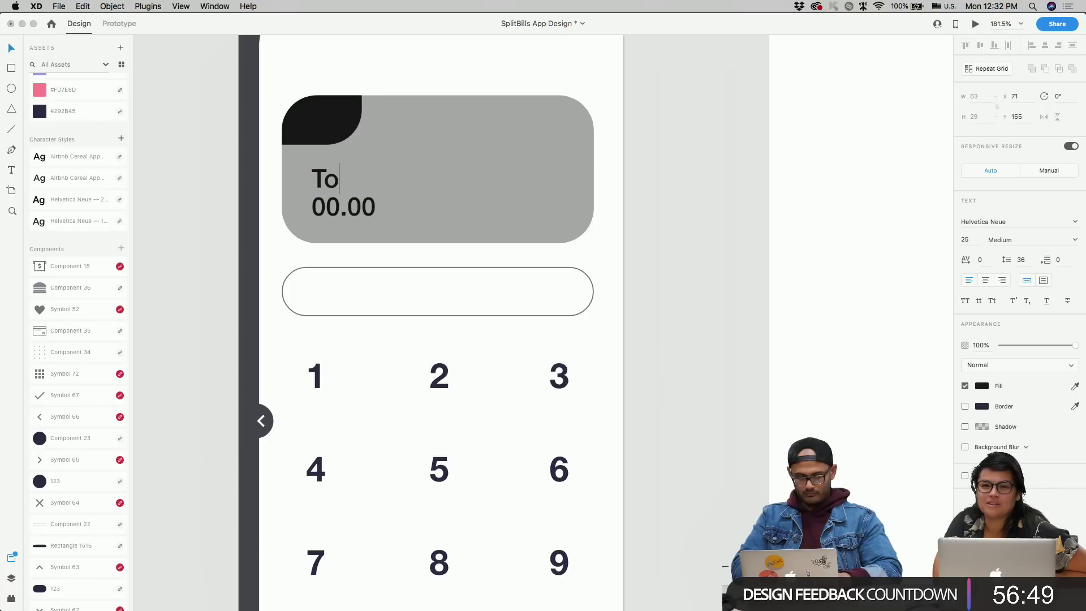
pyautogui.write('tal')
pyautogui.press('Escape')
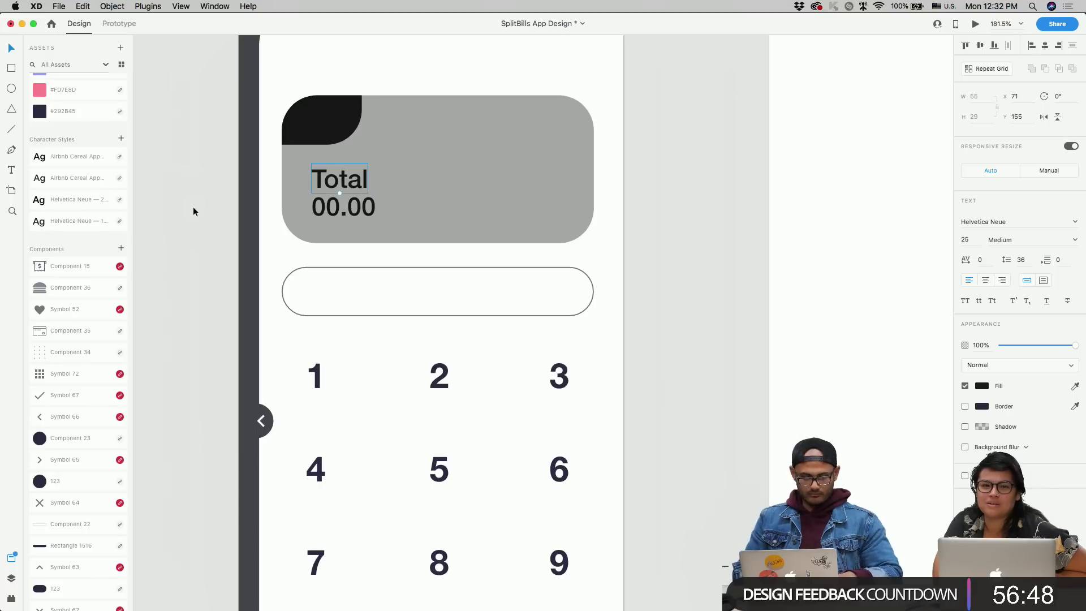
# - Reduce the "Total" label's font size to 15 and further down to 10
pyautogui.click(967, 238)
pyautogui.write('15')
pyautogui.press('Return')
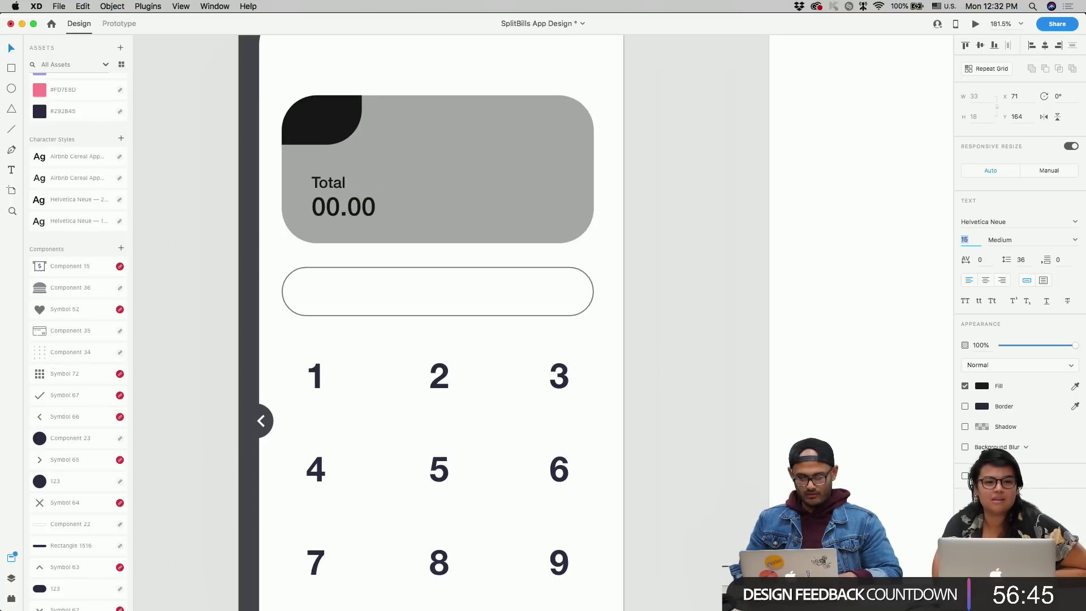
pyautogui.press('Down')
pyautogui.press('Down')
pyautogui.press('Down')
pyautogui.press('Down')
pyautogui.press('Down')
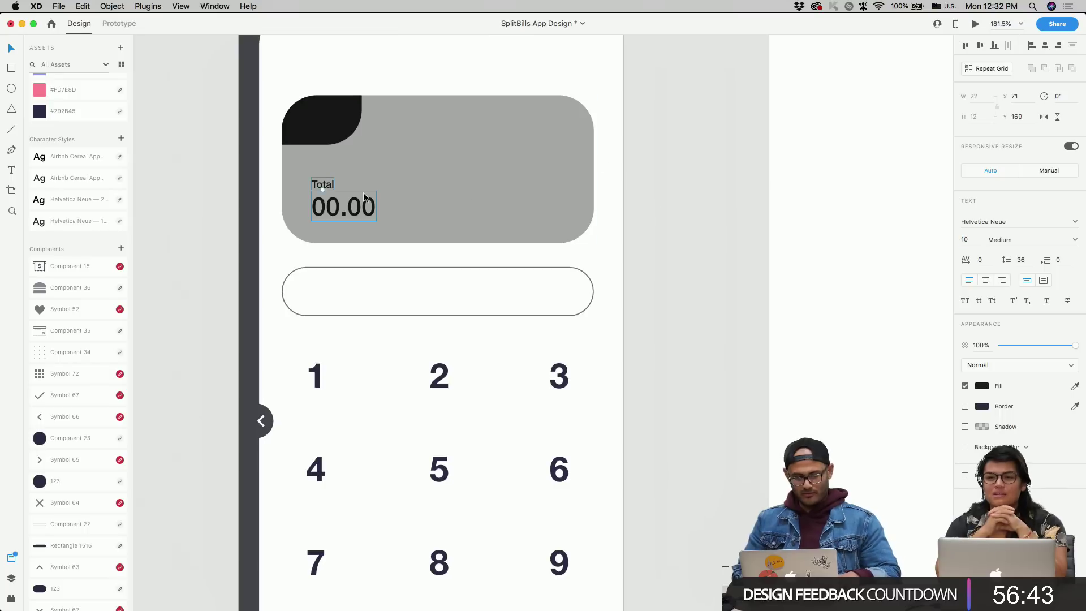
# - Move the "Total" label and its amount up 4 px together, and scale both up so the amount is about size 35
pyautogui.click(325, 202)
pyautogui.keyDown('shift'); pyautogui.click(330, 184); pyautogui.keyUp('shift')
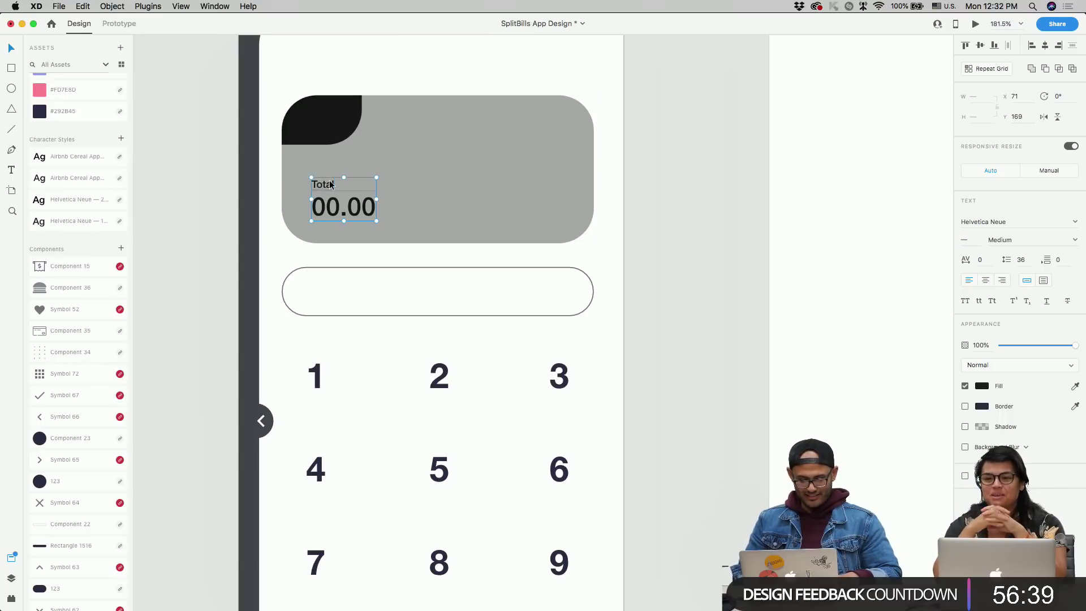
pyautogui.press('Up')
pyautogui.press('Up')
pyautogui.press('Up')
pyautogui.press('Up')
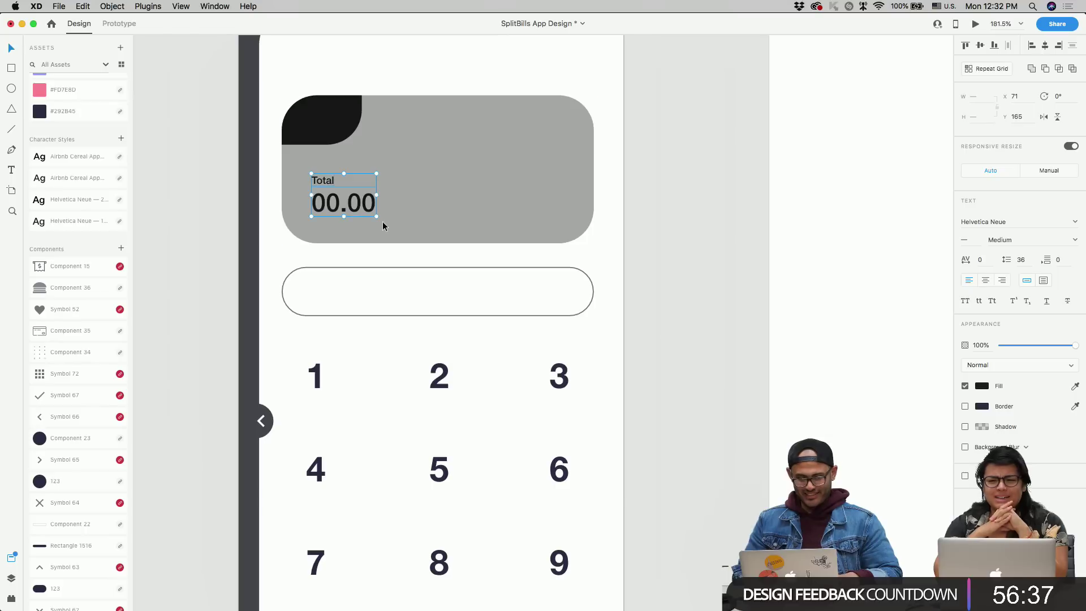
pyautogui.moveTo(379, 219)
pyautogui.mouseDown()
pyautogui.moveTo(404, 240)
pyautogui.moveTo(389, 215)
pyautogui.mouseUp()
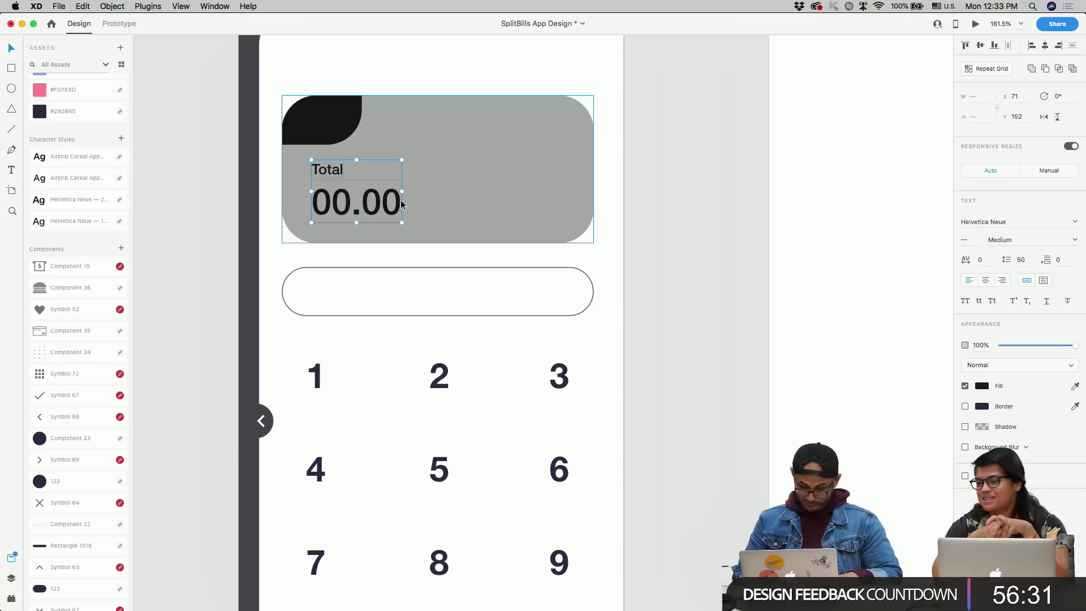
# - Nudge the "Total" label down about 3 px, closer to the amount below it
pyautogui.click(448, 163)
pyautogui.click(335, 164)
pyautogui.moveTo(335, 164); pyautogui.dragTo(336, 168)
# - Change the fill of the "Total" label and its amount to white
pyautogui.keyDown('shift'); pyautogui.click(340, 222); pyautogui.keyUp('shift')
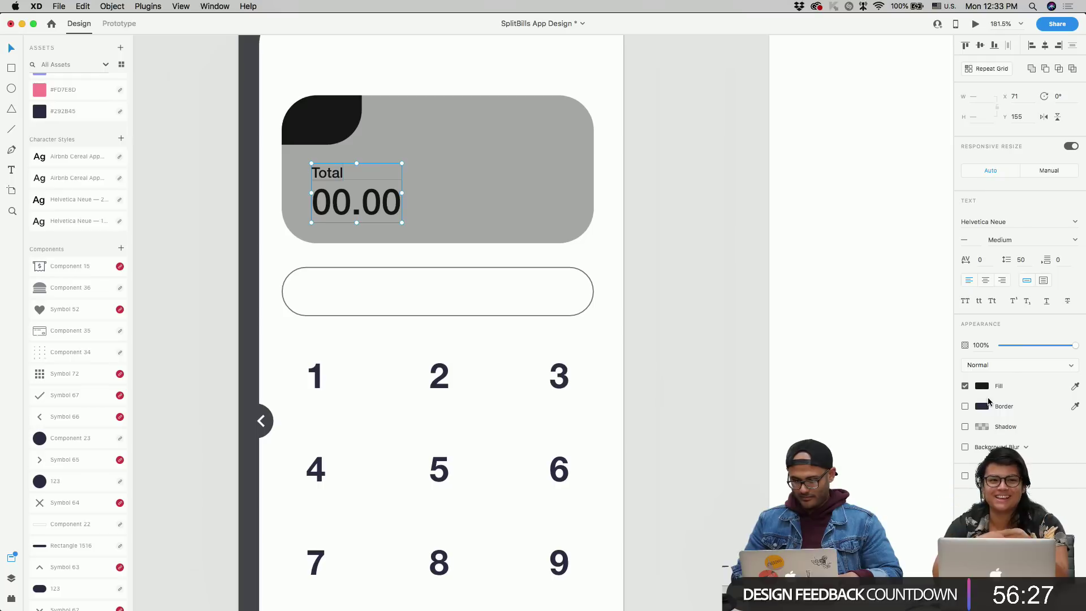
pyautogui.click(983, 387)
pyautogui.moveTo(882, 344); pyautogui.dragTo(674, 243)
pyautogui.click(674, 243)
# - Darken the bill card's fill to a deeper grey
pyautogui.click(532, 129)
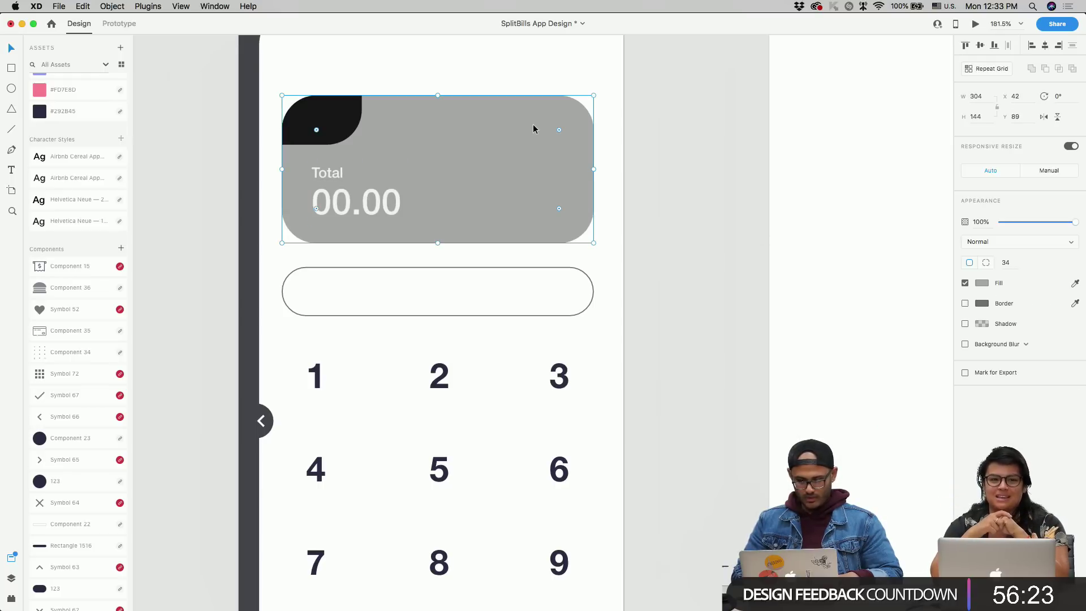
pyautogui.click(981, 282)
pyautogui.moveTo(851, 247); pyautogui.dragTo(839, 276)
pyautogui.click(578, 280)
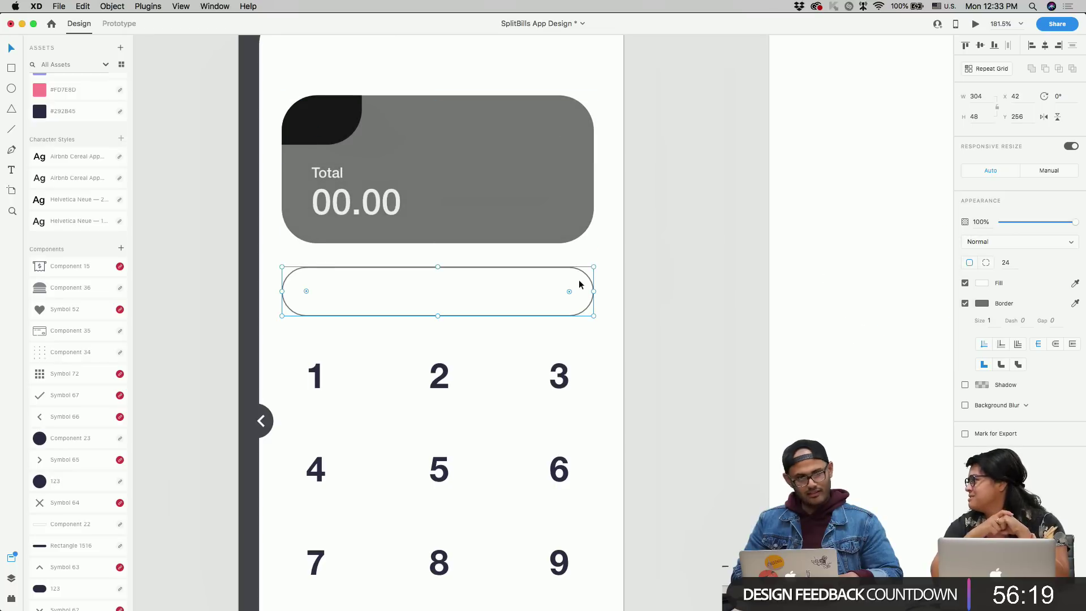
# - Set the "Total" label's font size to 12
pyautogui.click(335, 180)
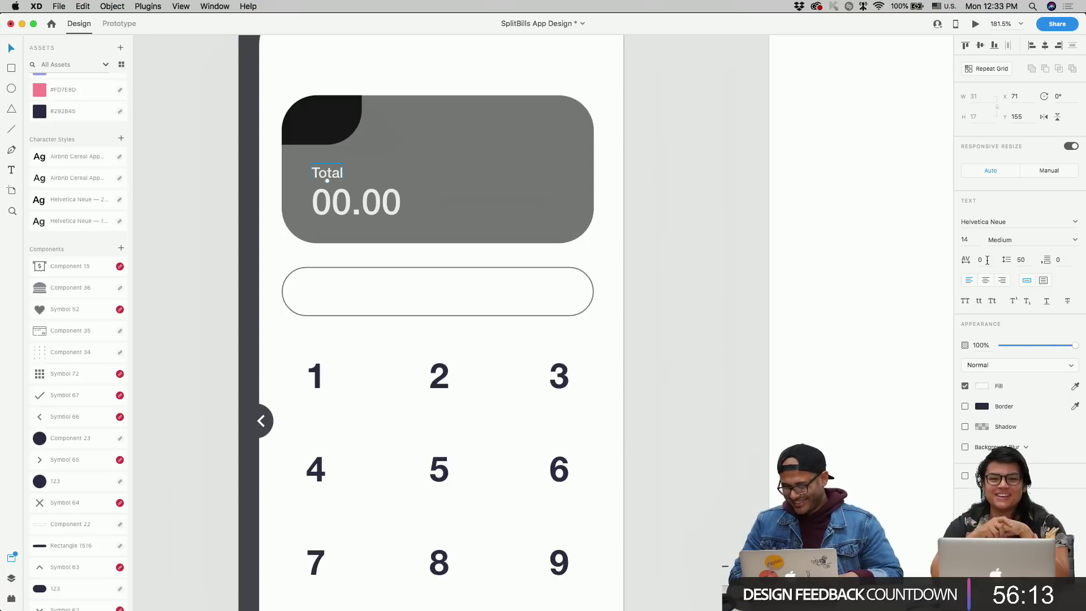
pyautogui.click(964, 239)
pyautogui.press('Down')
pyautogui.press('Down')
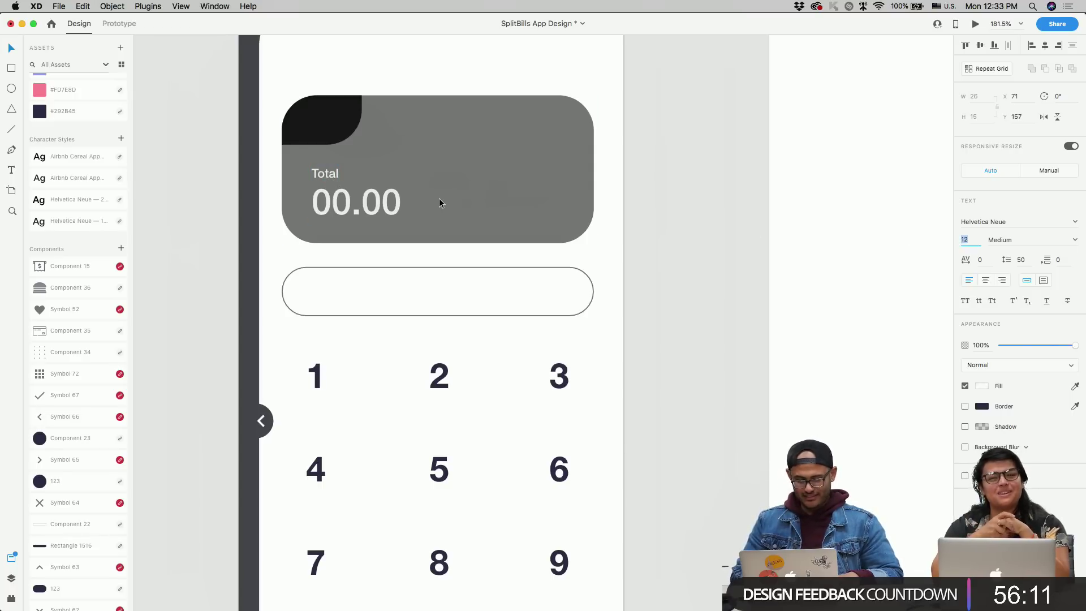
# - Place two stacked copies of the "00.00" amount at font size 15 near the card's right side
pyautogui.click(362, 202)
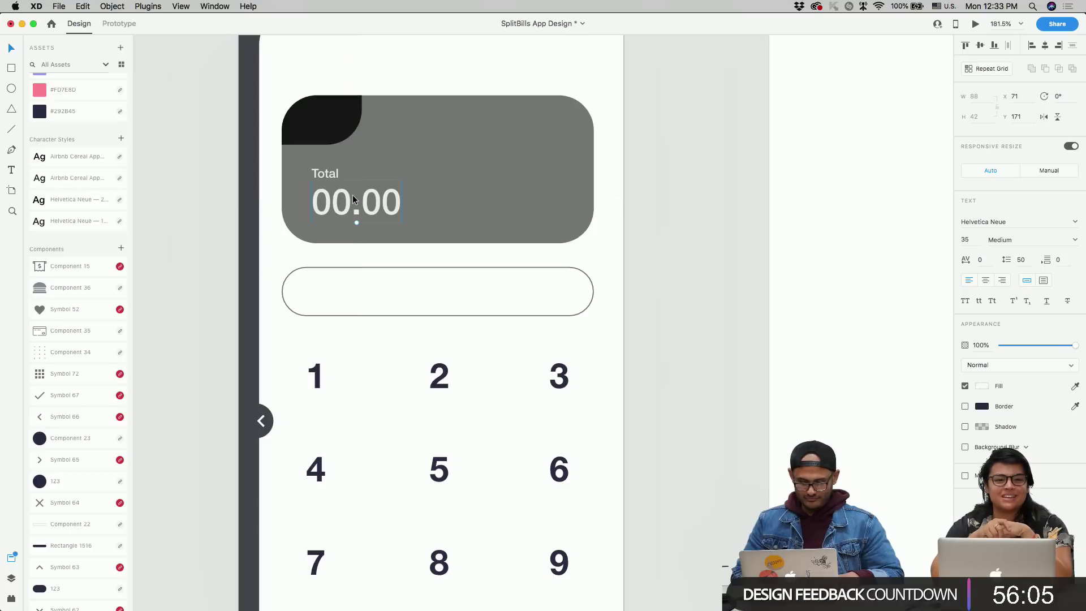
pyautogui.moveTo(353, 199); pyautogui.dragTo(507, 164)
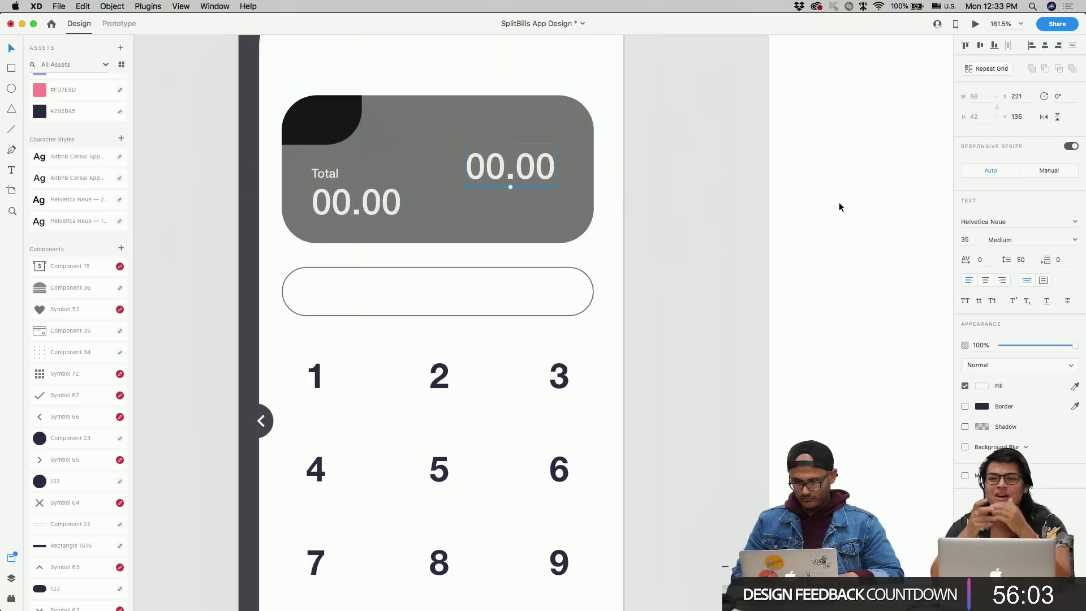
pyautogui.write('15')
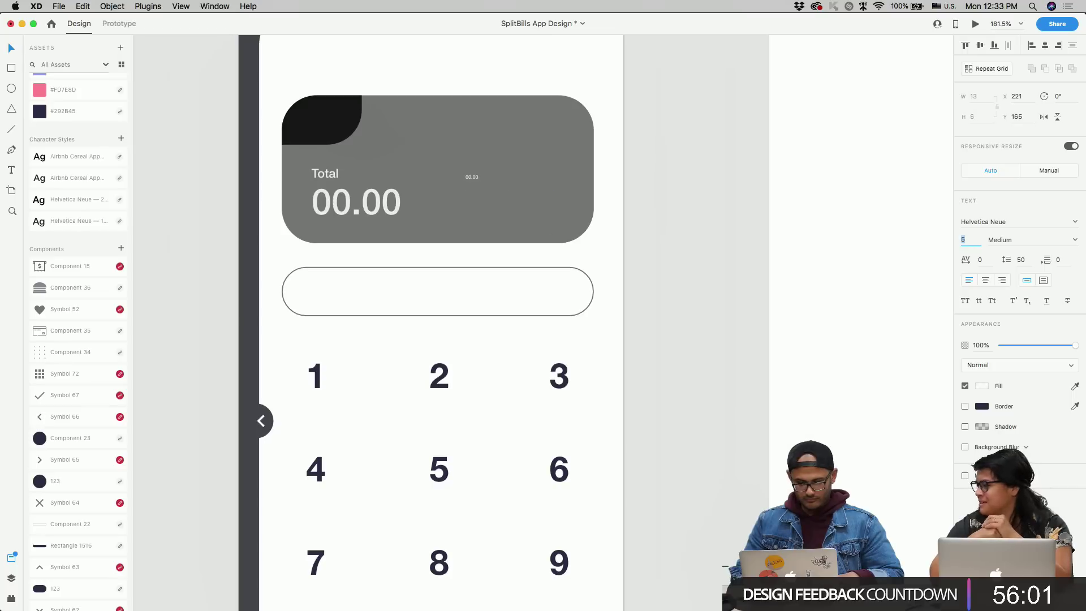
pyautogui.press('Return')
pyautogui.moveTo(505, 177); pyautogui.dragTo(562, 187)
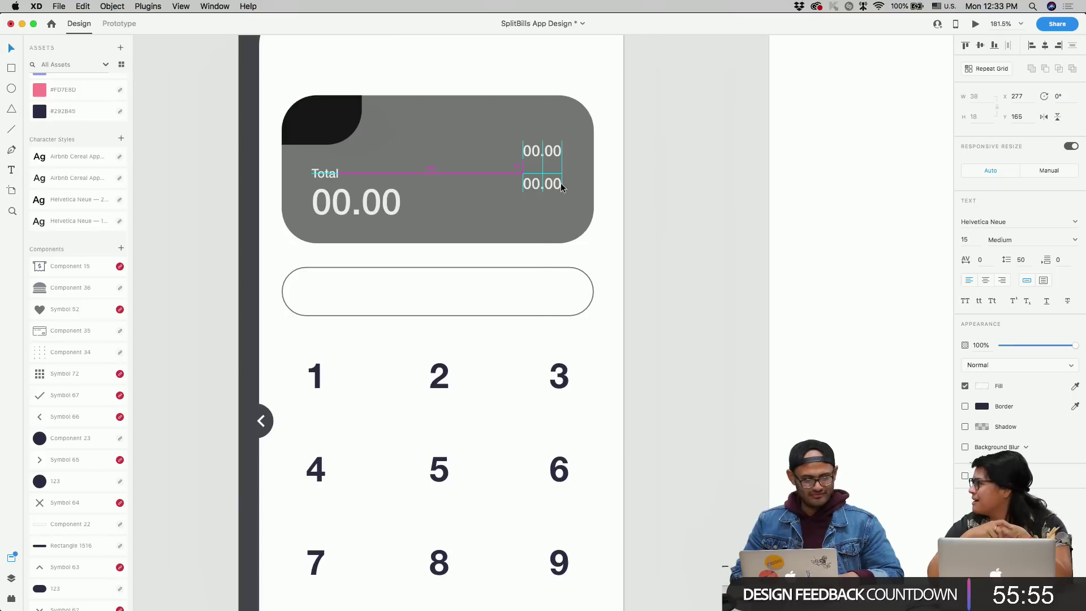
# - Move the "Total" label and its large amount up together so the pair starts at Y 151
pyautogui.click(367, 217)
pyautogui.keyDown('shift'); pyautogui.click(337, 174); pyautogui.keyUp('shift')
pyautogui.hotkey('shift', 'Up')
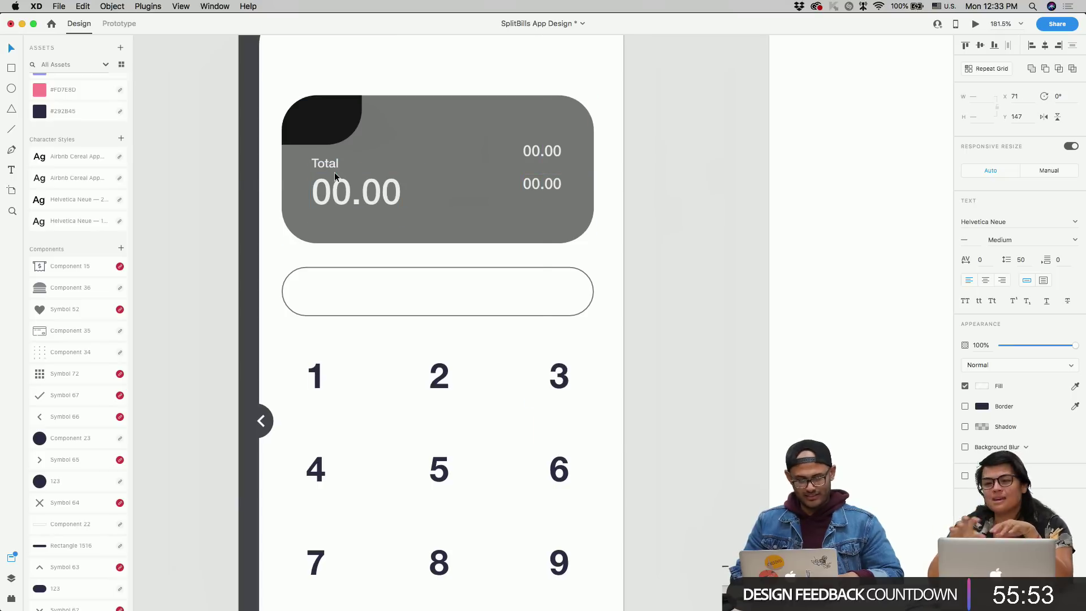
pyautogui.moveTo(360, 187); pyautogui.dragTo(360, 189)
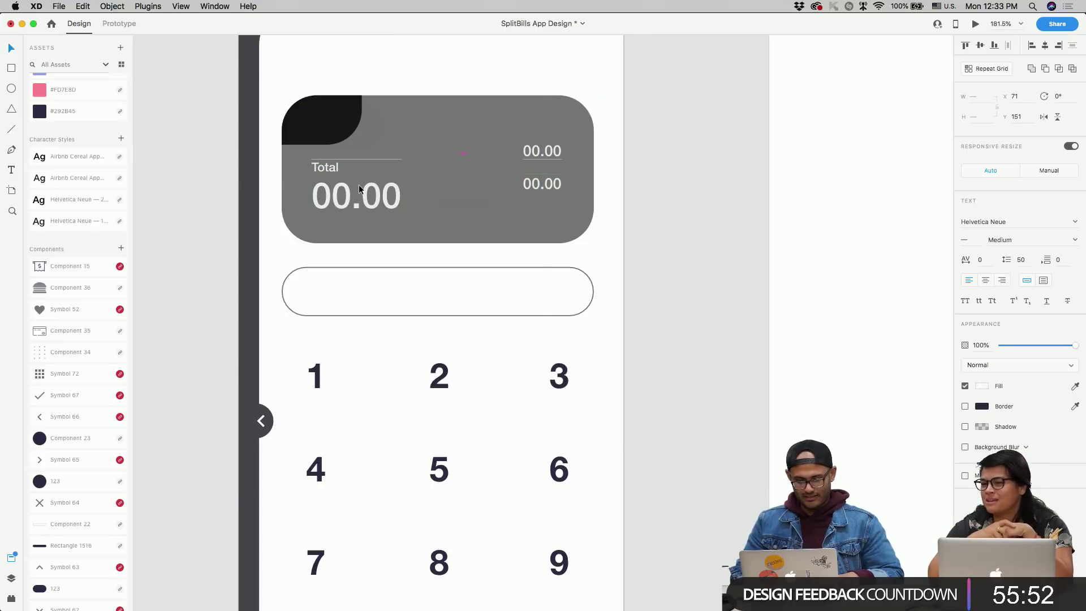
# - Move the two small amounts down together, set their font size to 13, and align them at about X 277, Y 148
pyautogui.click(545, 178)
pyautogui.doubleClick(540, 177)
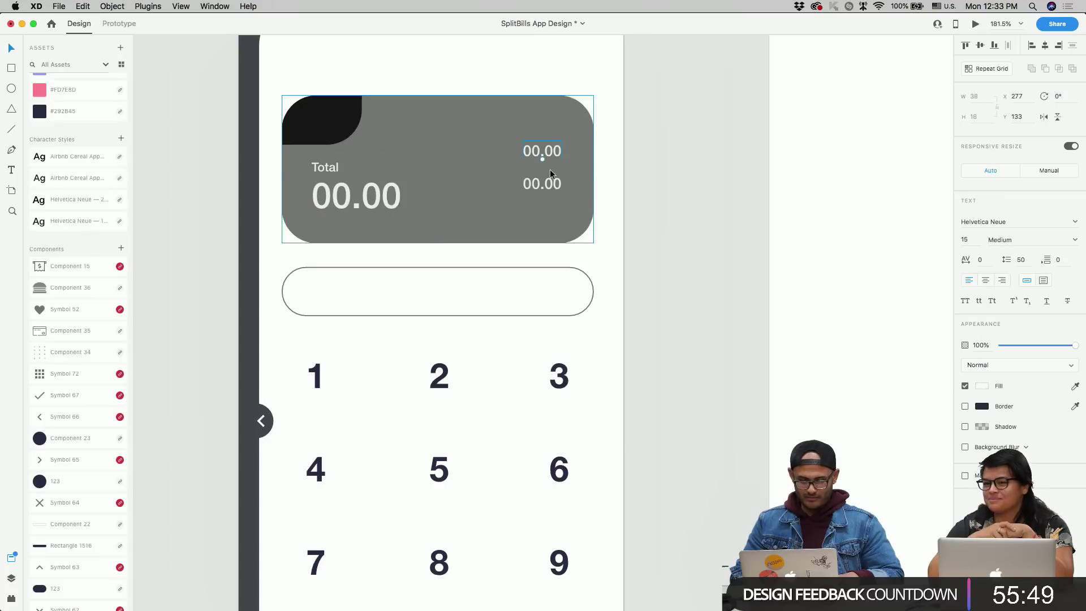
pyautogui.moveTo(544, 185); pyautogui.dragTo(541, 195)
pyautogui.click(969, 237)
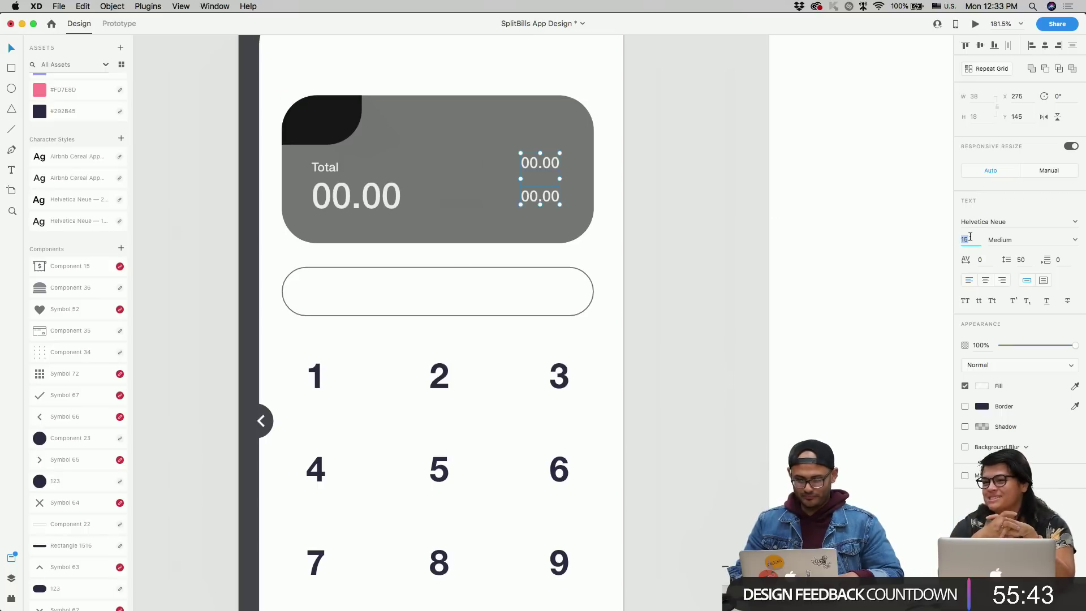
pyautogui.write('13')
pyautogui.press('Return')
pyautogui.moveTo(542, 198)
pyautogui.mouseDown()
pyautogui.moveTo(545, 208)
pyautogui.moveTo(549, 197)
pyautogui.mouseUp()
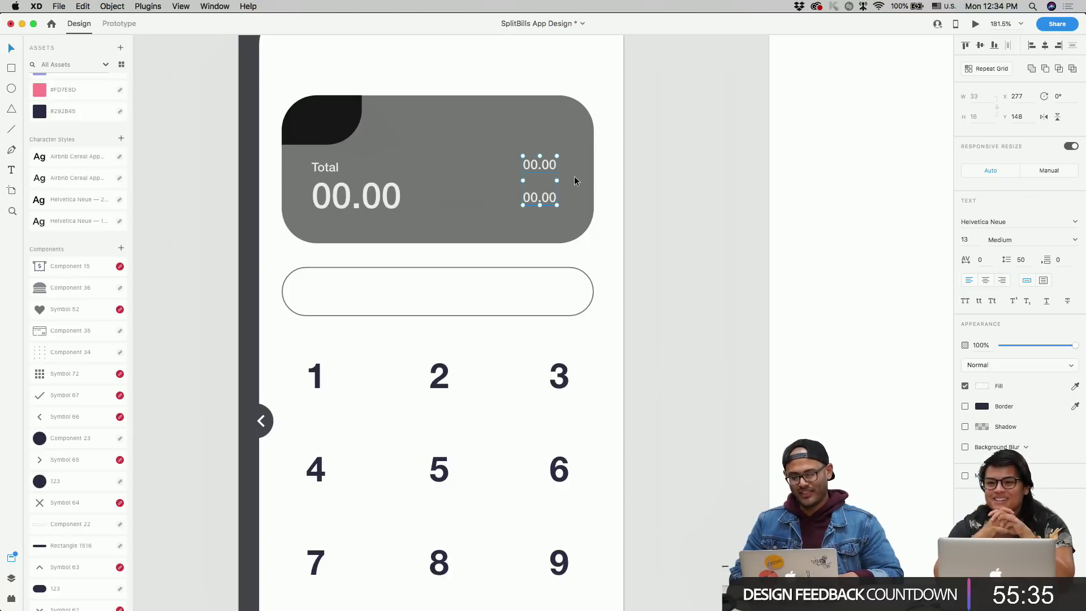
# - Copy the "Total" label to the left of the upper small amount and change the copy to "Tip"
pyautogui.moveTo(337, 167); pyautogui.dragTo(500, 164)
pyautogui.doubleClick(487, 164)
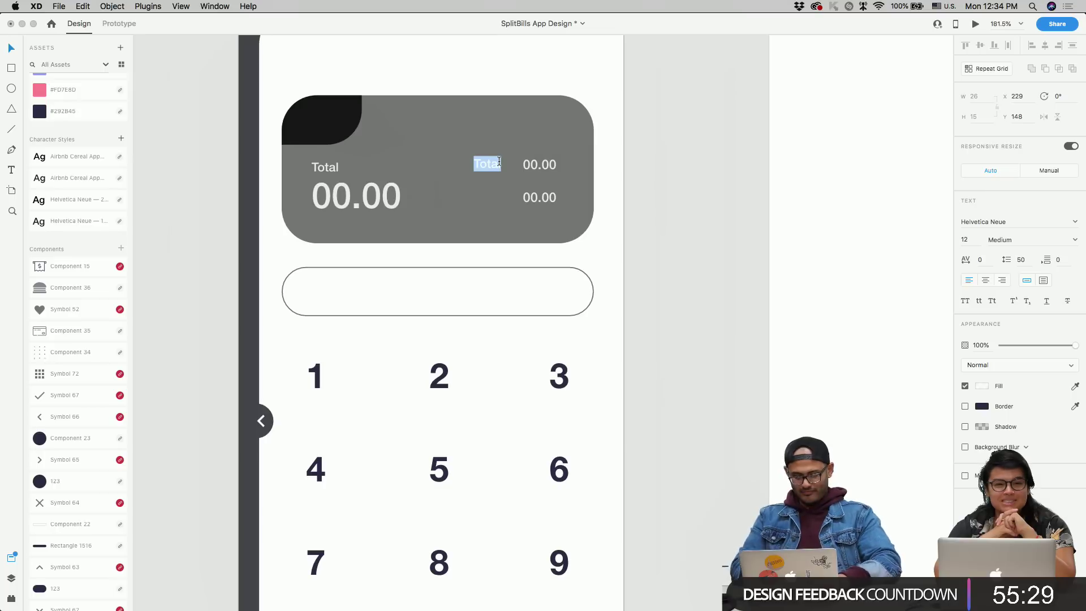
pyautogui.write('Tip')
pyautogui.press('Escape')
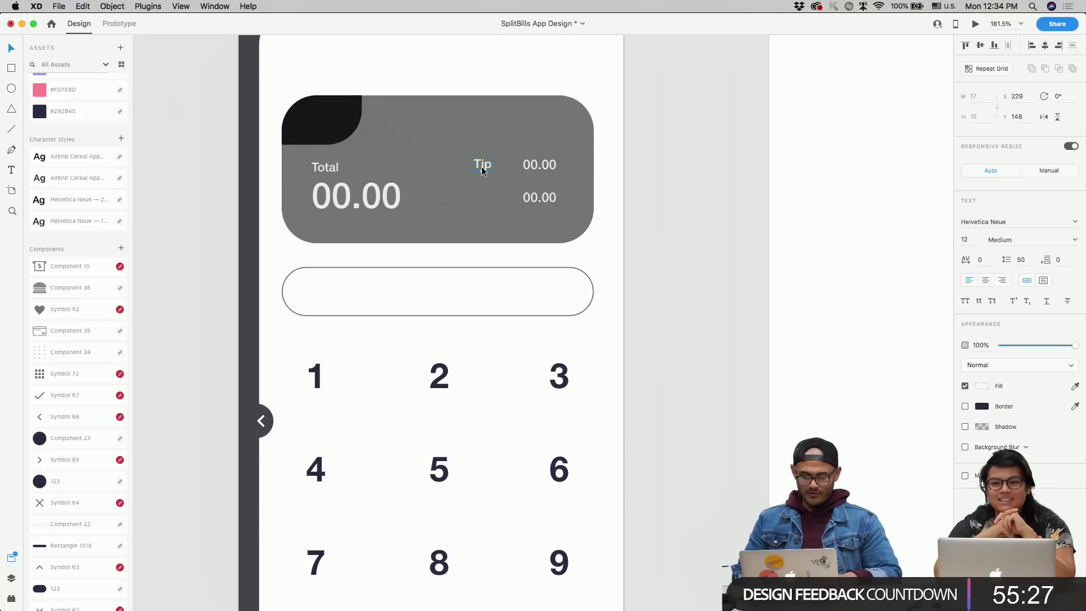
# - Duplicate the "Tip" label beside the lower small amount and change the copy to "Tax"
pyautogui.press('alt')
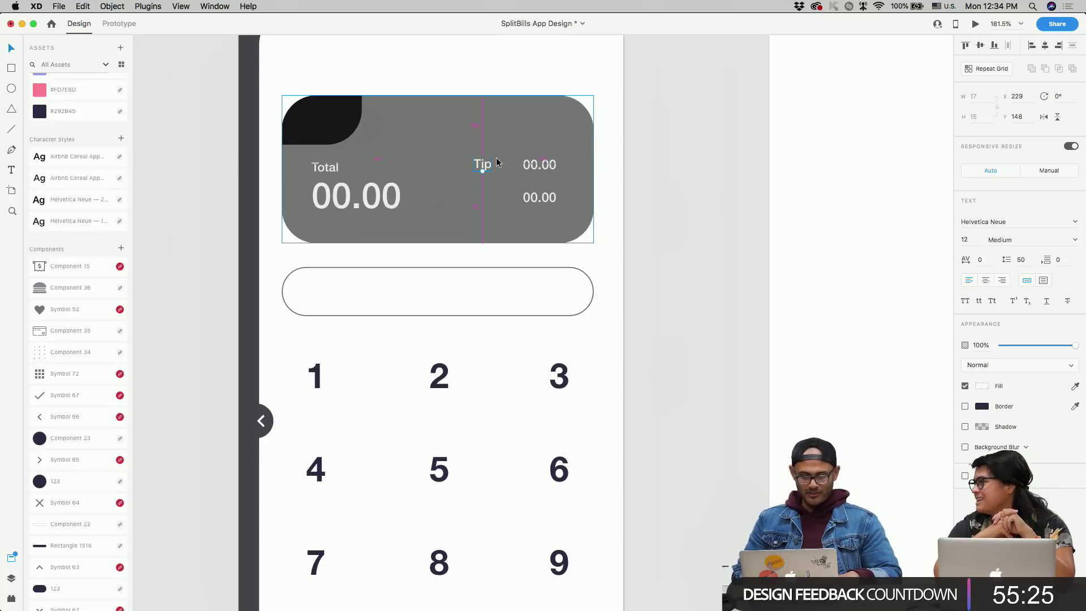
pyautogui.press('alt')
pyautogui.moveTo(485, 167); pyautogui.dragTo(484, 202)
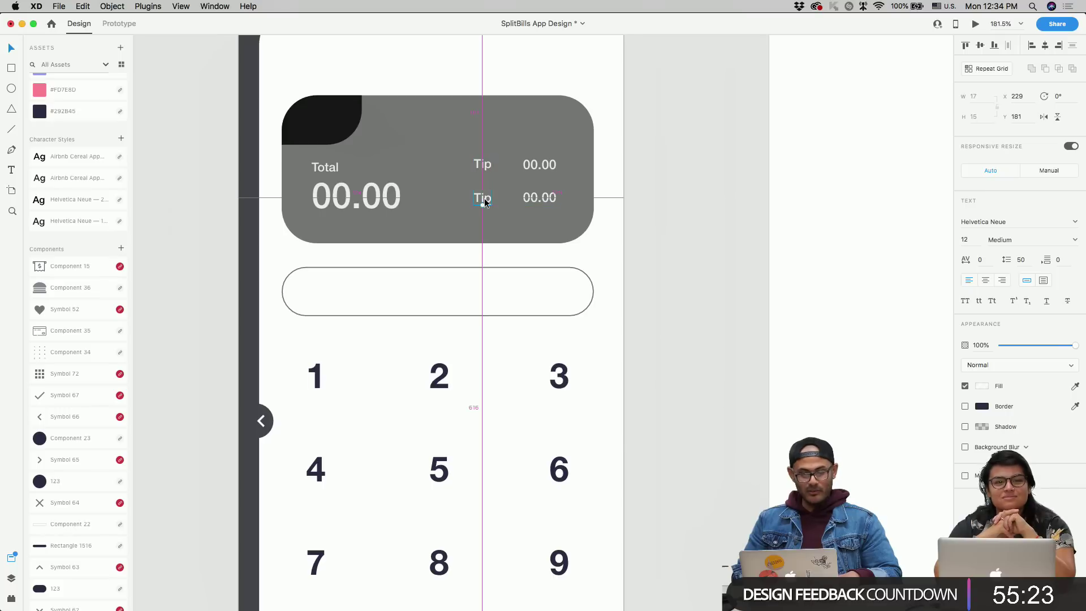
pyautogui.doubleClick(485, 203)
pyautogui.write('T')
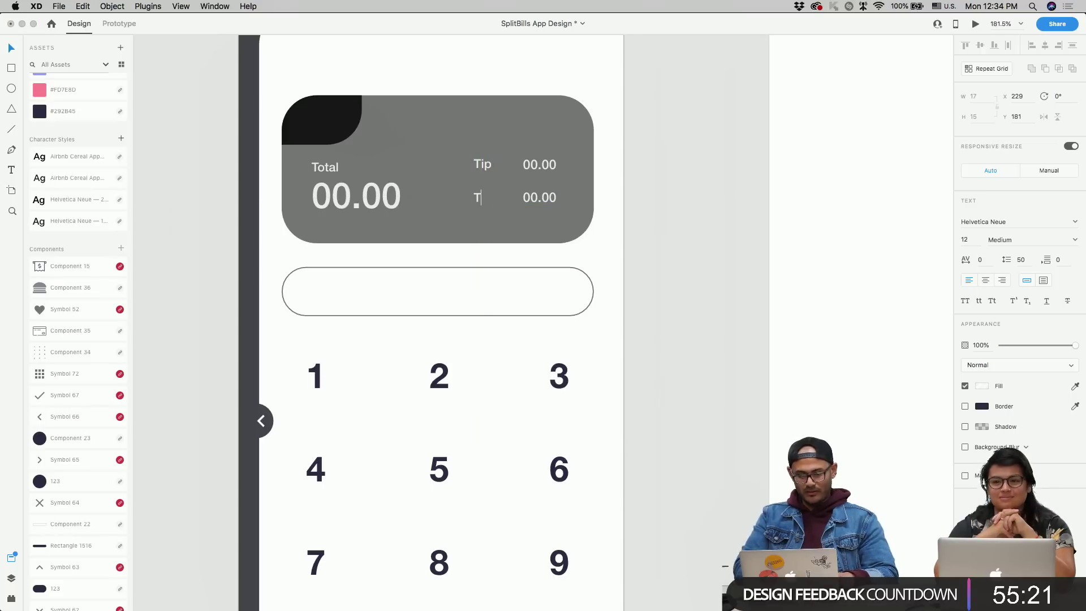
pyautogui.write('ax')
pyautogui.press('Escape')
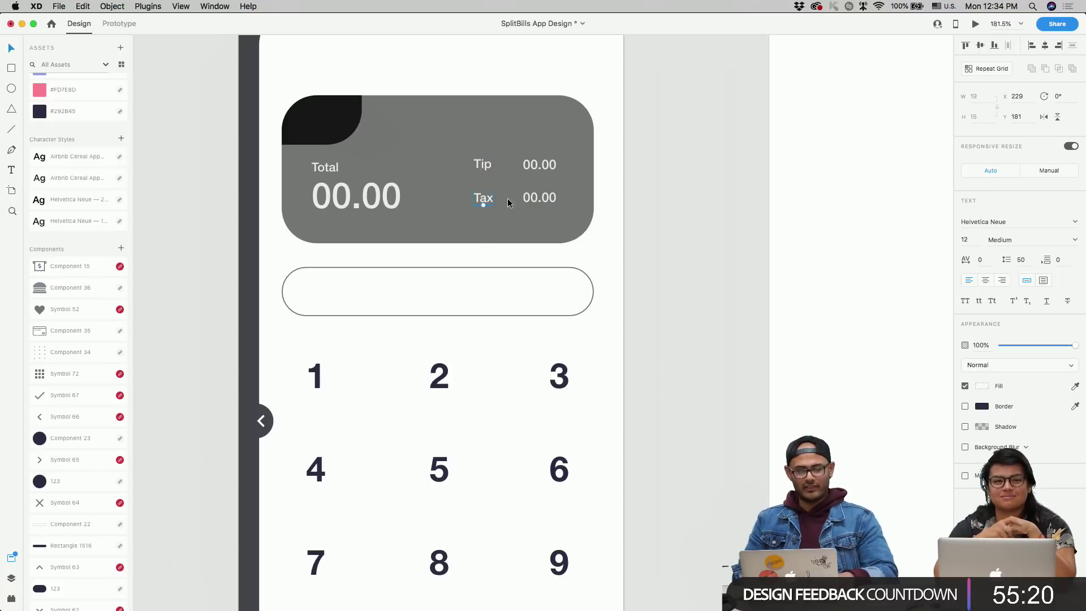
# - Move the "Tip" and "Tax" labels with their amounts down 3 px together
pyautogui.keyDown('shift'); pyautogui.click(489, 165); pyautogui.keyUp('shift')
pyautogui.keyDown('shift'); pyautogui.click(541, 169); pyautogui.keyUp('shift')
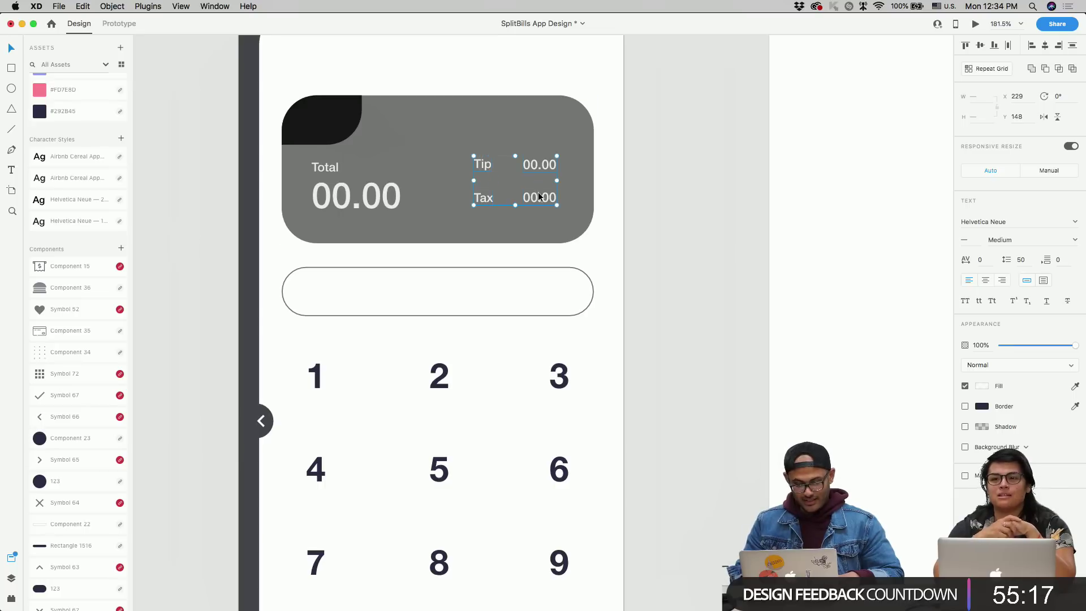
pyautogui.press('Down')
pyautogui.press('Down')
pyautogui.press('Down')
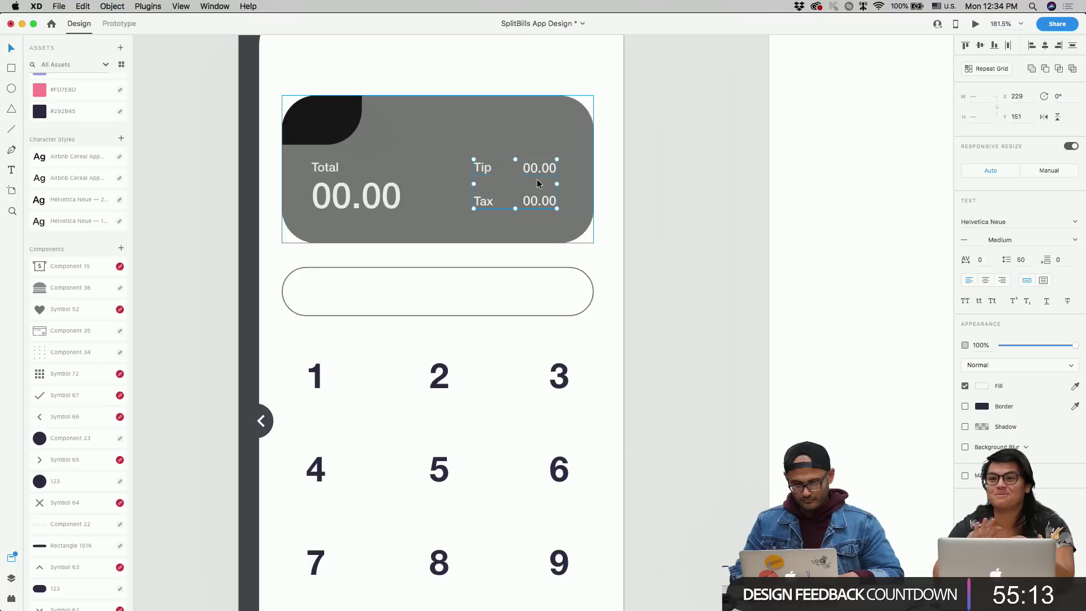
# - Change the "Total" label above the large amount to "Grand"
pyautogui.click(312, 171)
pyautogui.doubleClick(312, 171)
pyautogui.write('Grand')
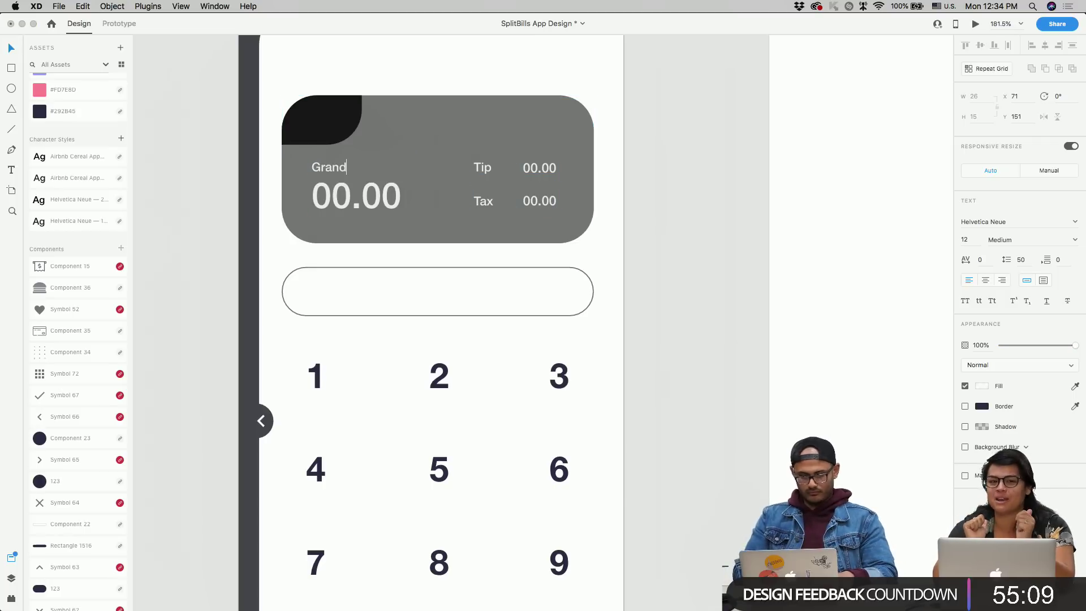
pyautogui.press('Escape')
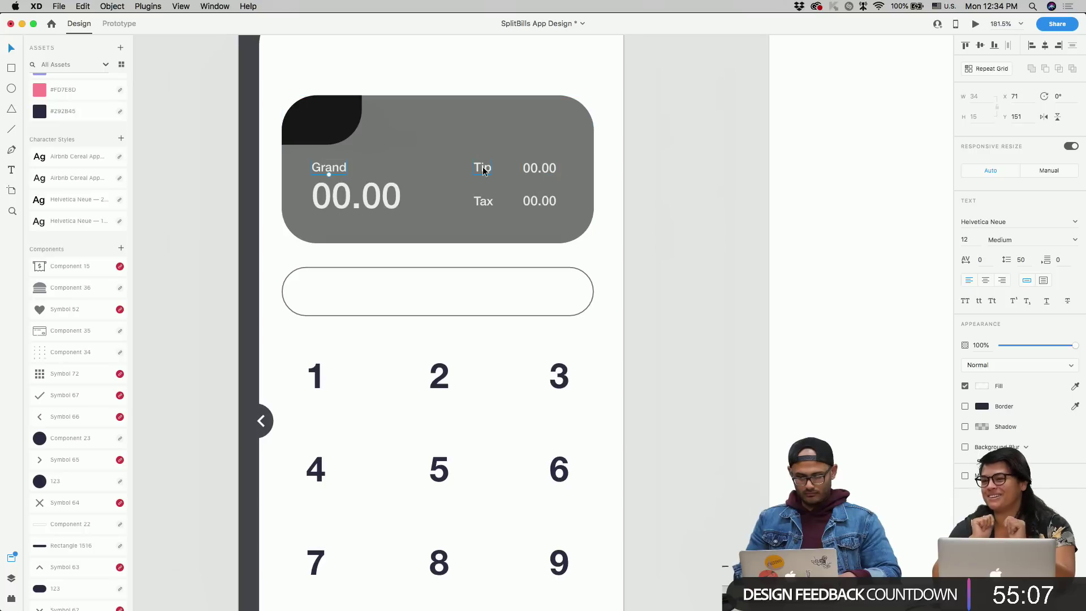
# - Duplicate the "Tip" label and its amount above the original row and change the copied label to "Bill"
pyautogui.click(483, 170)
pyautogui.keyDown('shift'); pyautogui.click(527, 168); pyautogui.keyUp('shift')
pyautogui.moveTo(527, 168); pyautogui.dragTo(527, 139)
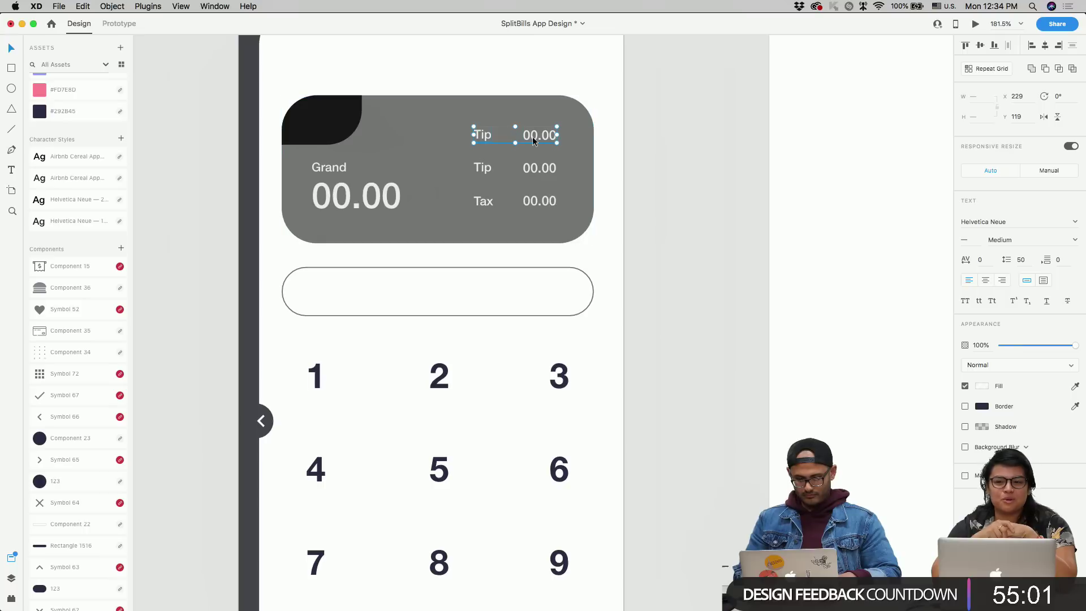
pyautogui.doubleClick(488, 133)
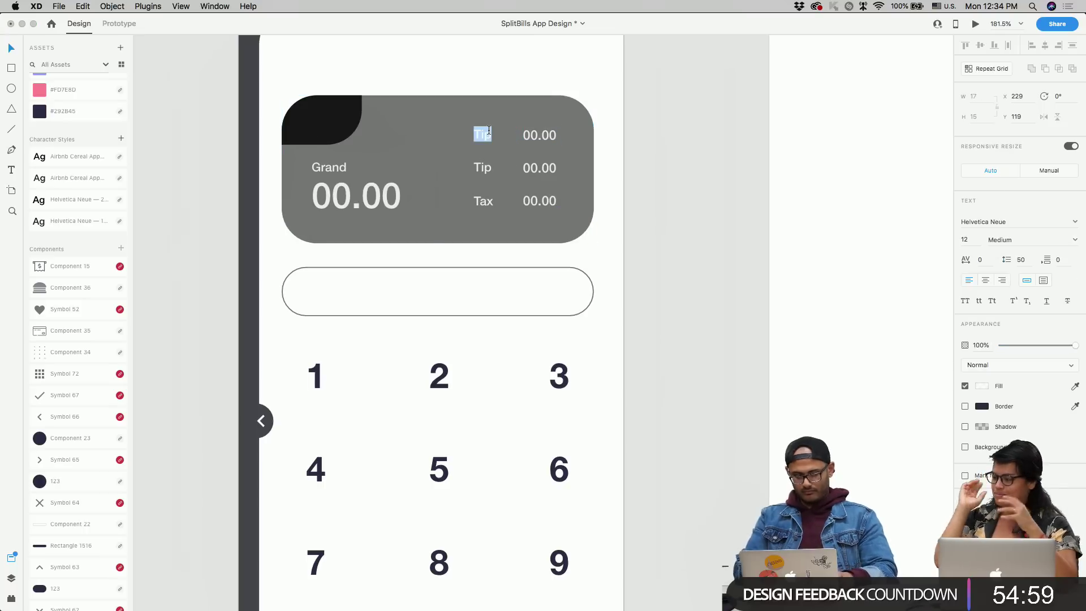
pyautogui.write('to')
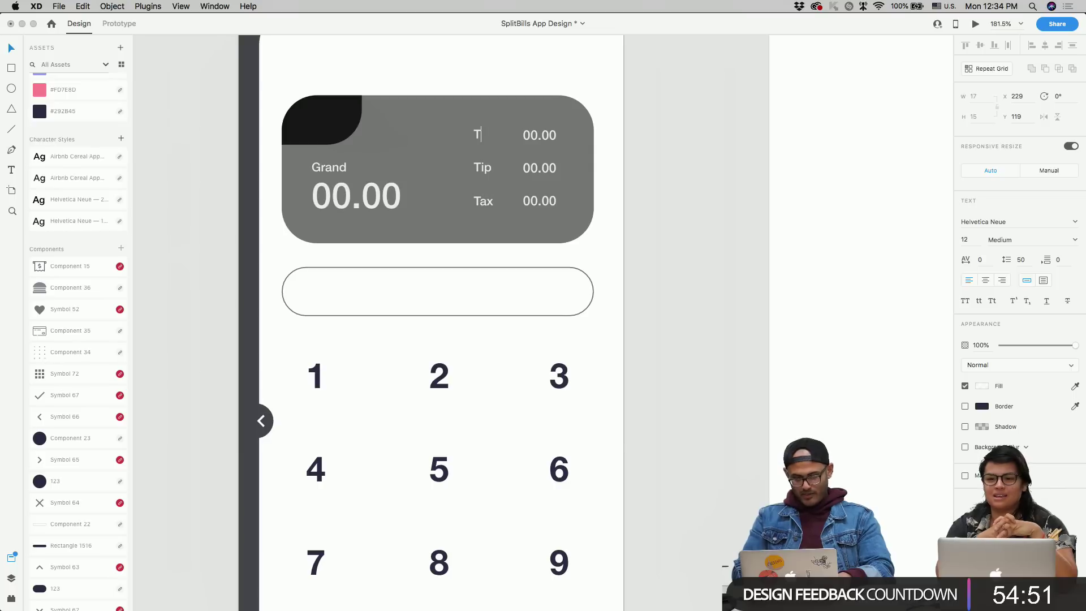
pyautogui.write('otal')
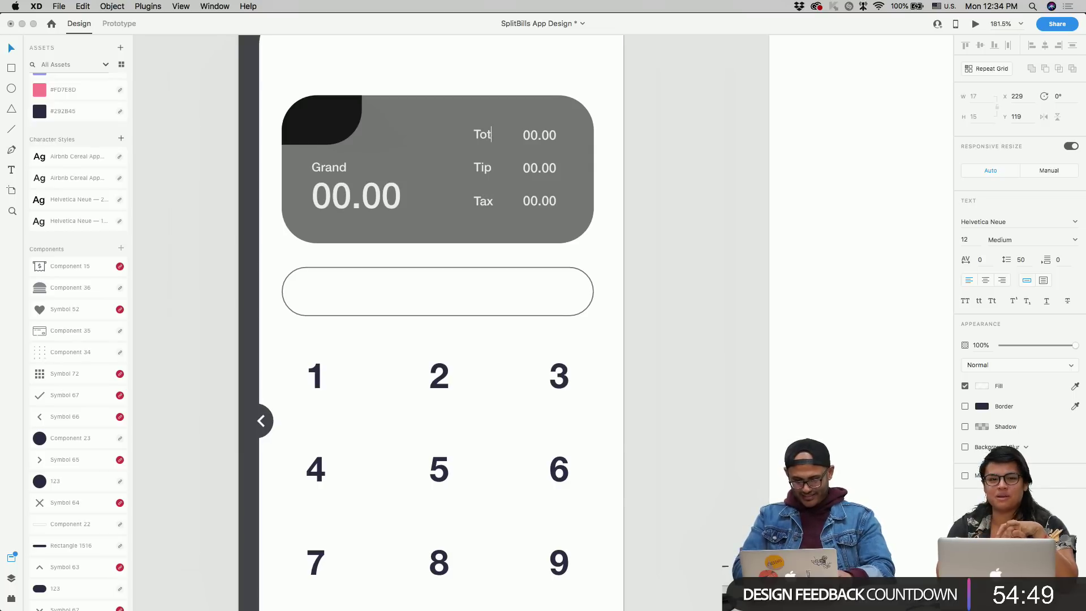
pyautogui.doubleClick(490, 130)
pyautogui.write('Bill')
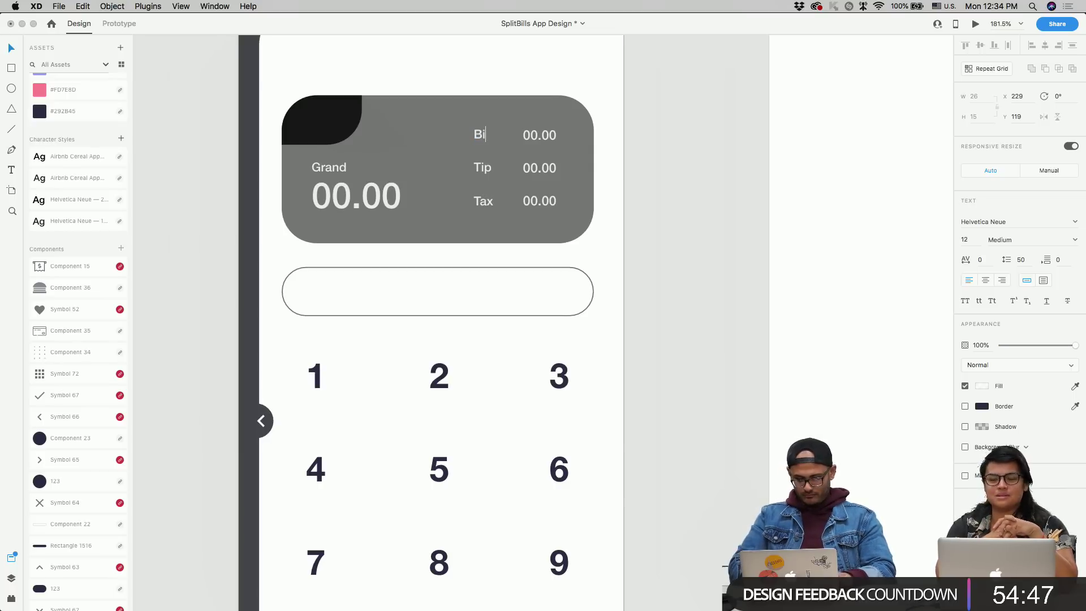
# - Swap the two lower labels so the middle row reads "Tax" and the last row reads "Tip"
pyautogui.doubleClick(483, 168)
pyautogui.write('T')
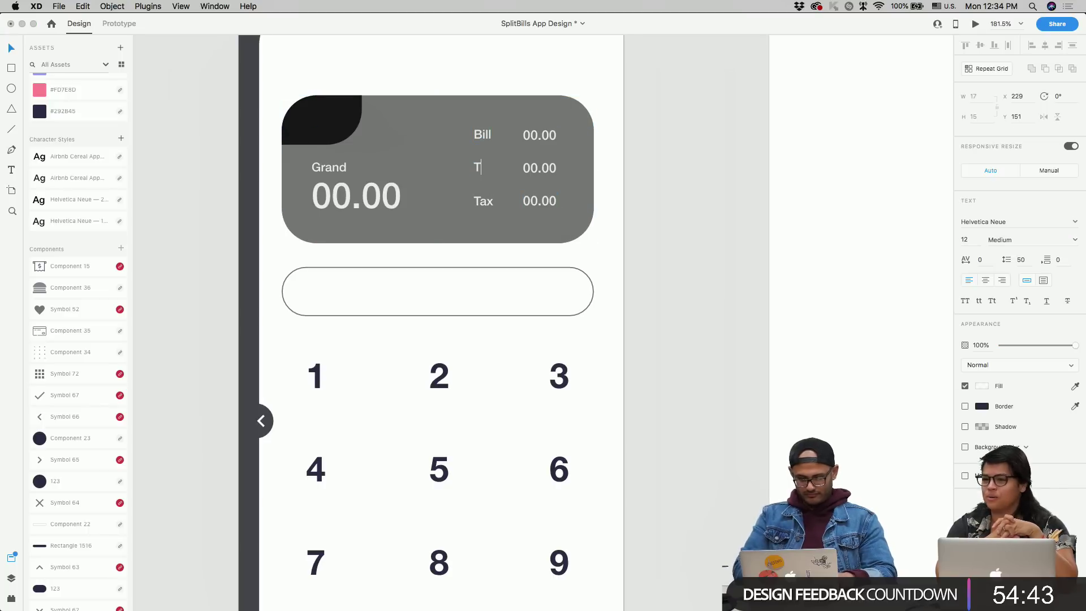
pyautogui.write('ax')
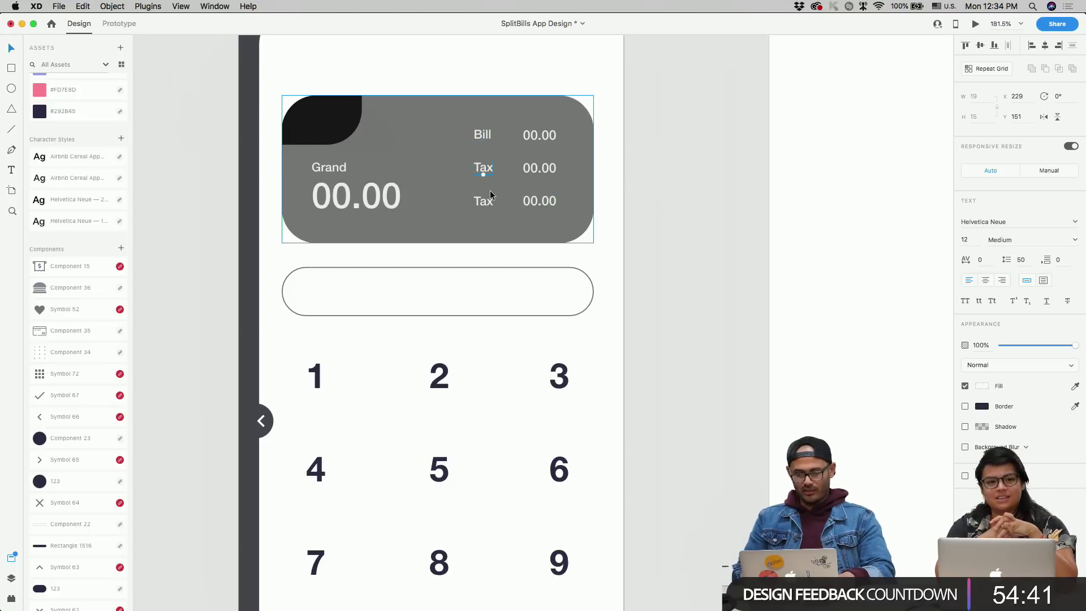
pyautogui.doubleClick(483, 201)
pyautogui.write('Tip')
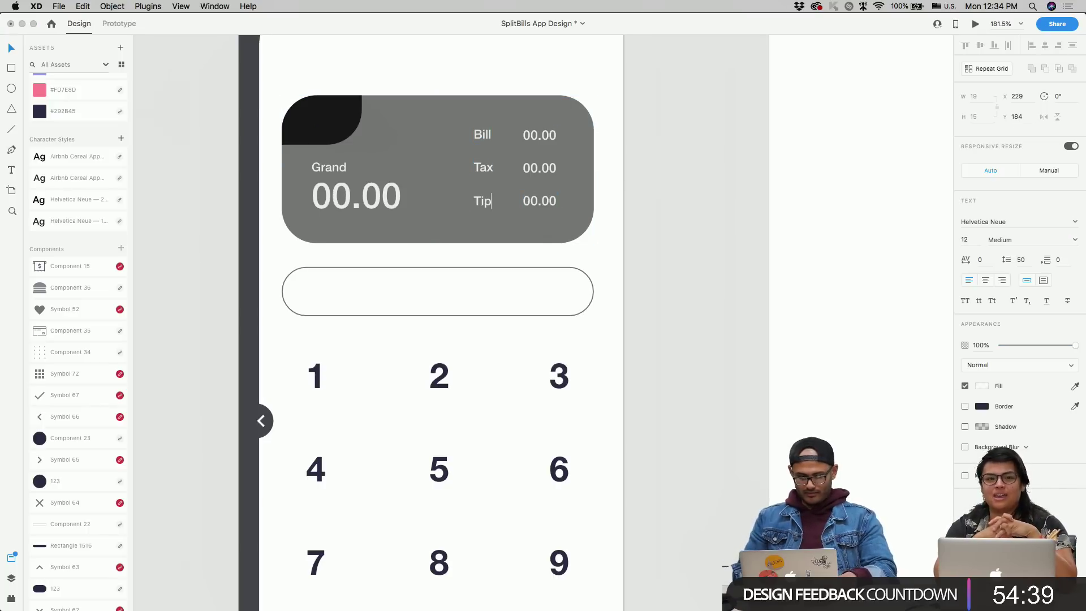
pyautogui.press('Escape')
# - Group the Tip label with its amount, then group the Tax label with its amount and move the Tax row down 4 px
pyautogui.keyDown('shift'); pyautogui.click(543, 201); pyautogui.keyUp('shift')
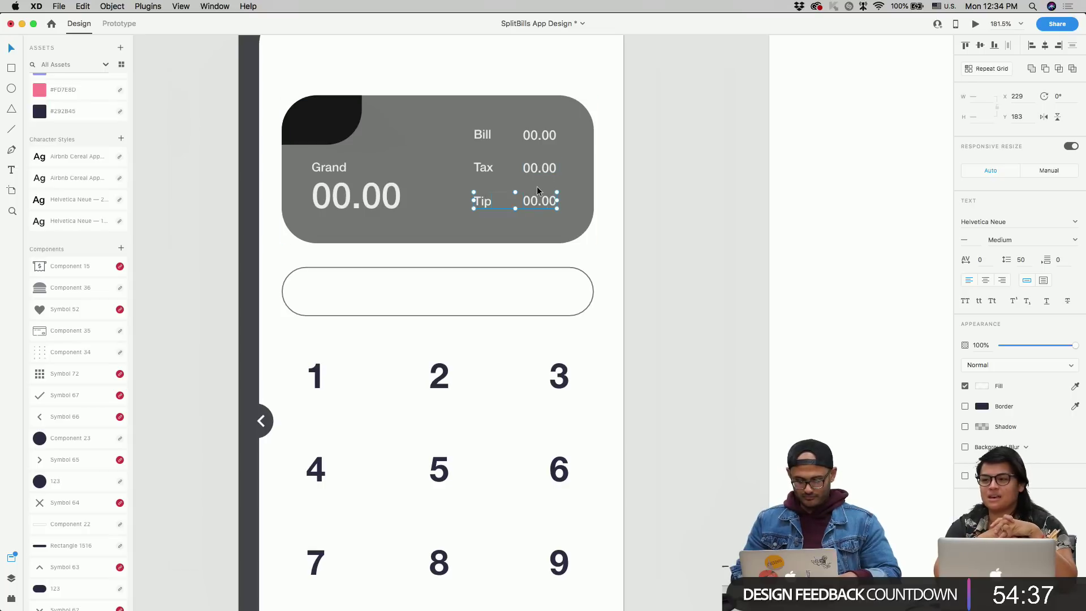
pyautogui.press('super+g')
pyautogui.click(541, 169)
pyautogui.keyDown('shift'); pyautogui.click(484, 169); pyautogui.keyUp('shift')
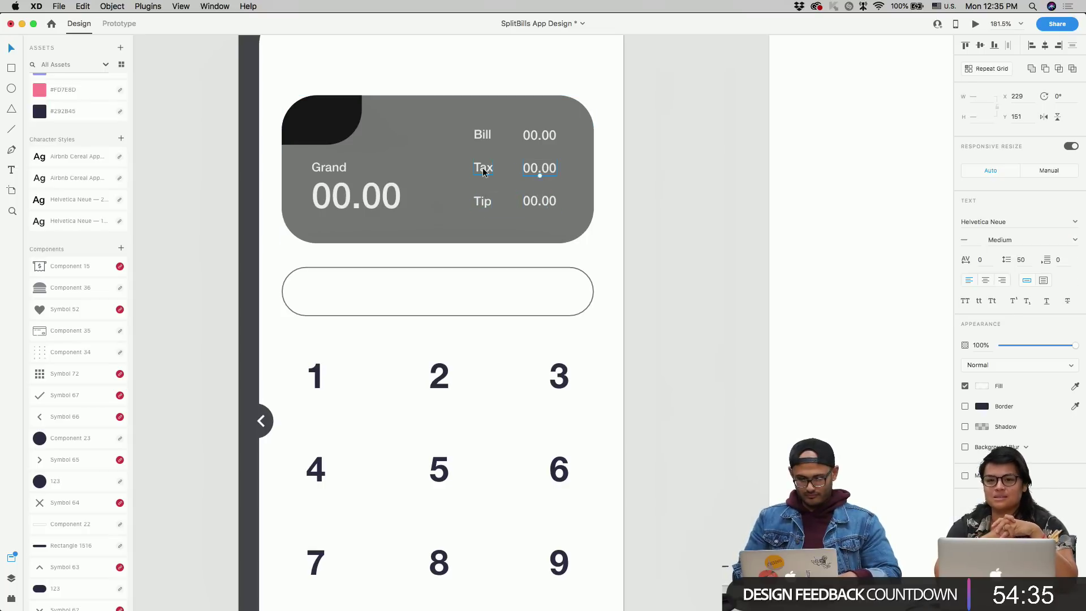
pyautogui.press('super+g')
pyautogui.press('Down')
pyautogui.press('Down')
pyautogui.press('Down')
pyautogui.press('Down')
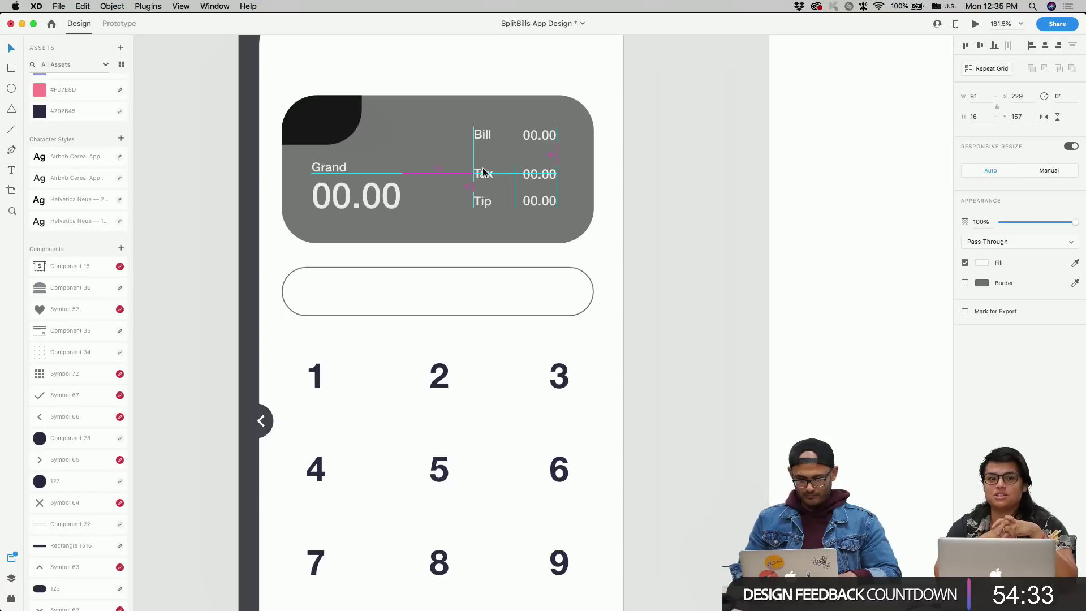
# - Group the Bill label with its amount and move the row down to Y 126
pyautogui.click(538, 136)
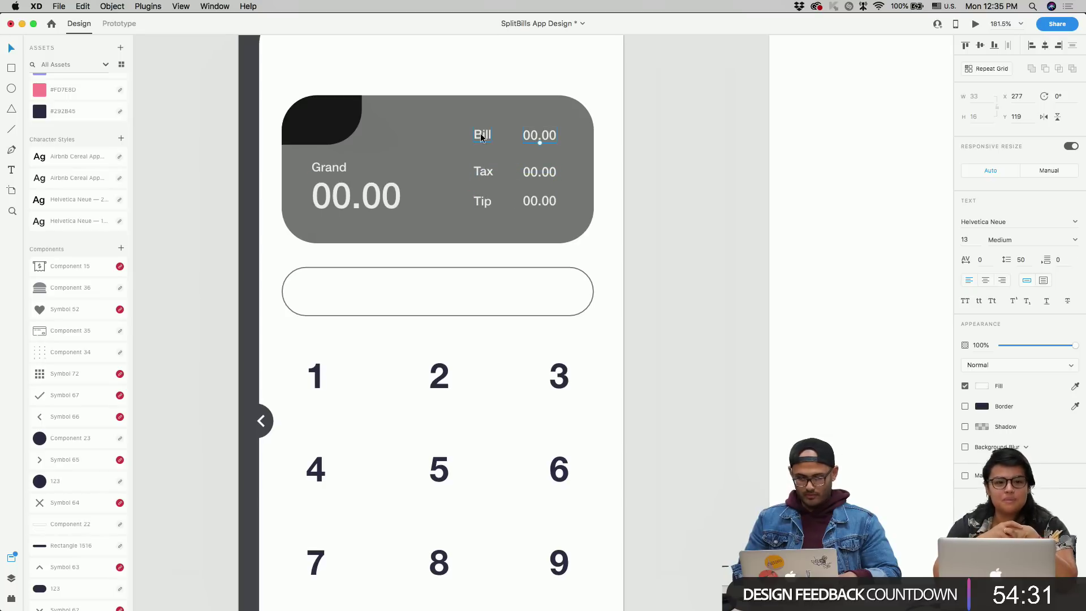
pyautogui.keyDown('shift'); pyautogui.click(485, 138); pyautogui.keyUp('shift')
pyautogui.press('super+g')
pyautogui.press('Down')
pyautogui.press('Down')
pyautogui.press('Down')
pyautogui.press('Down')
pyautogui.press('Down')
pyautogui.press('Down')
pyautogui.press('Down')
pyautogui.press('Down')
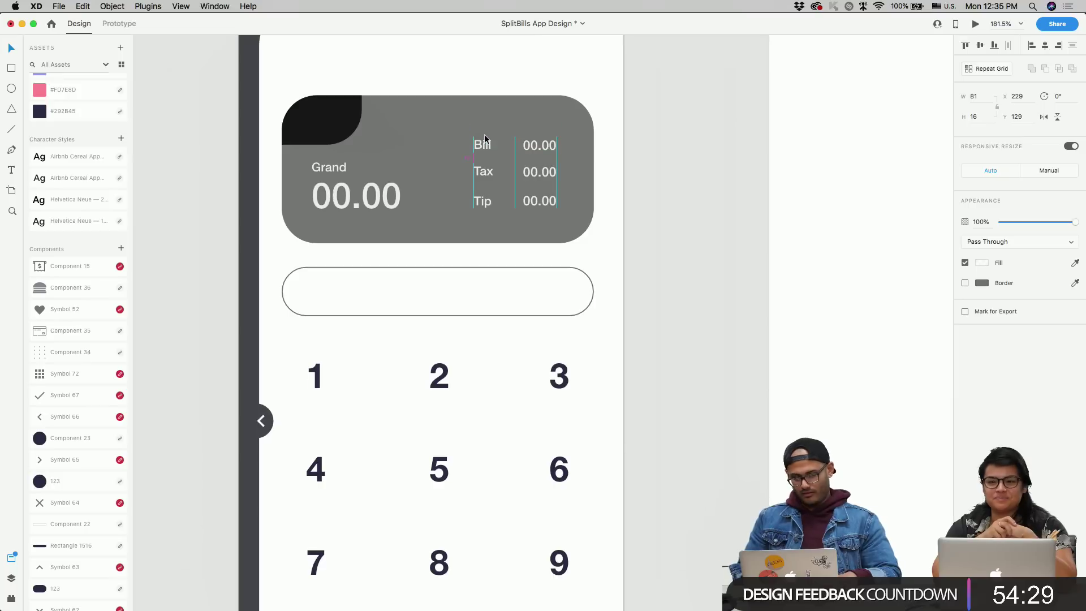
pyautogui.press('Up')
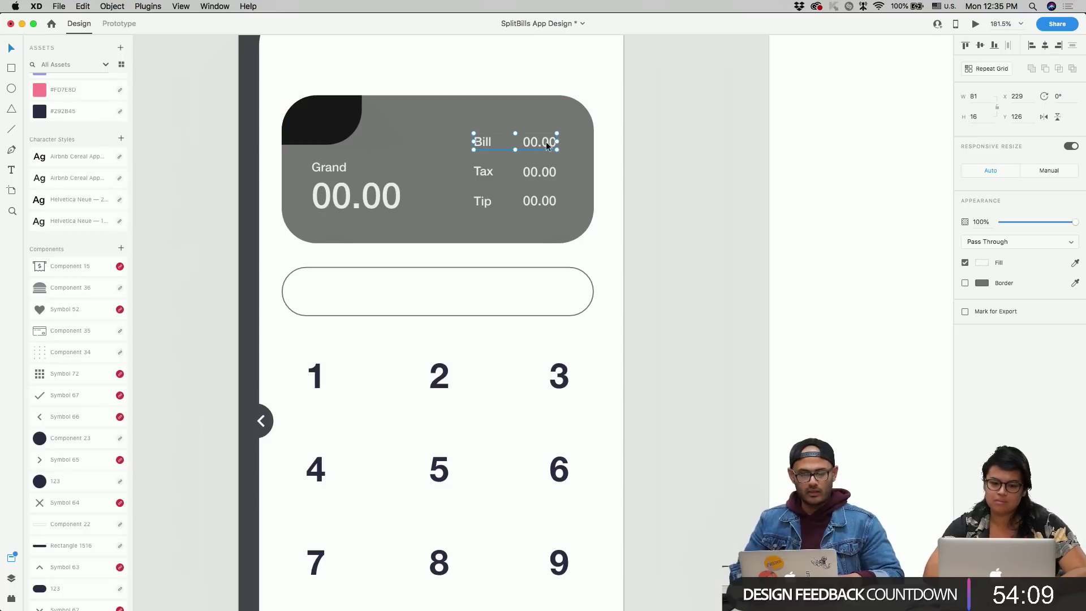
# - Nudge the Bill row down to Y 127 and check the even spacing of the Bill, Tax and Tip rows
pyautogui.press('Tab')
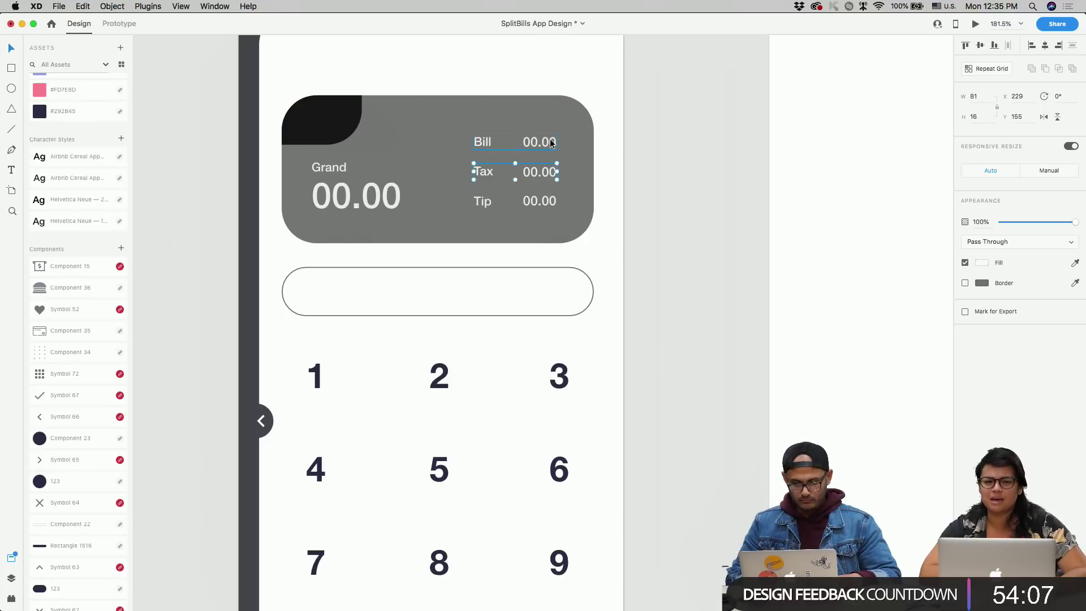
pyautogui.moveTo(550, 142); pyautogui.dragTo(553, 147)
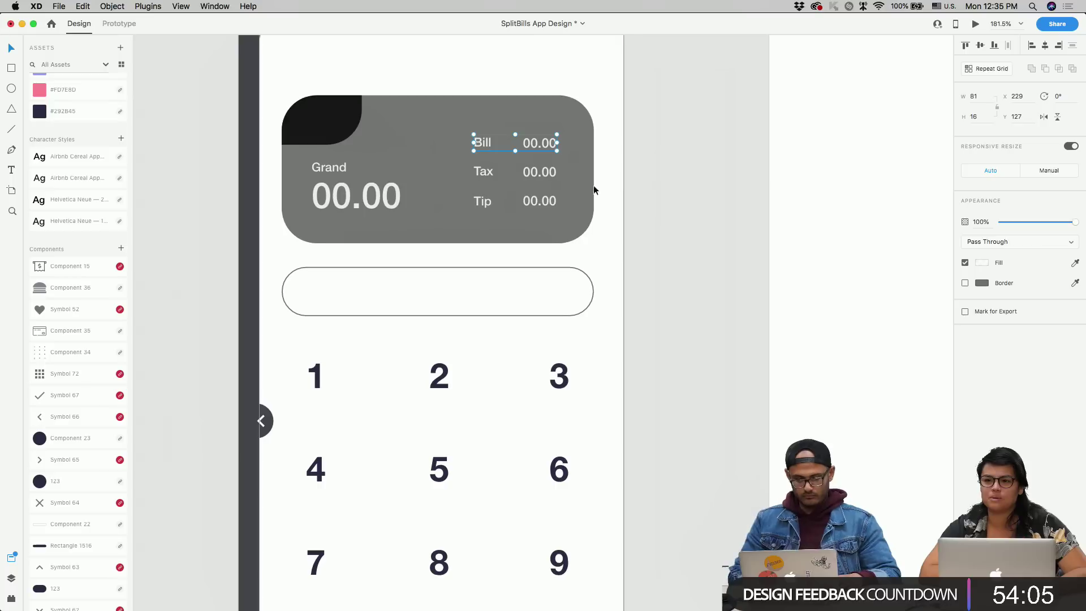
pyautogui.click(487, 188)
pyautogui.click(489, 150)
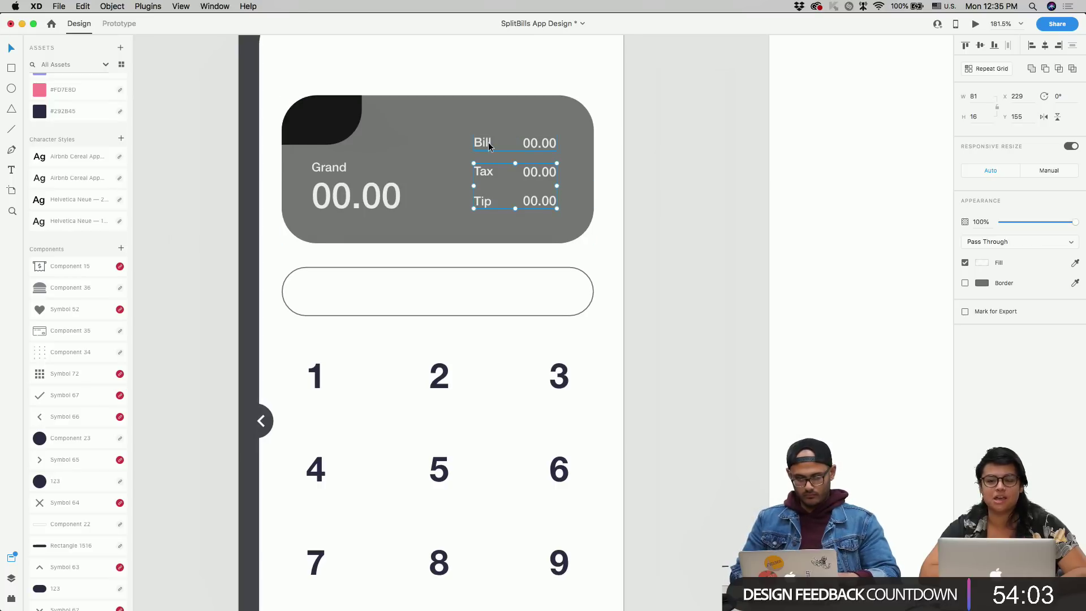
pyautogui.scroll(5, 490, 150)
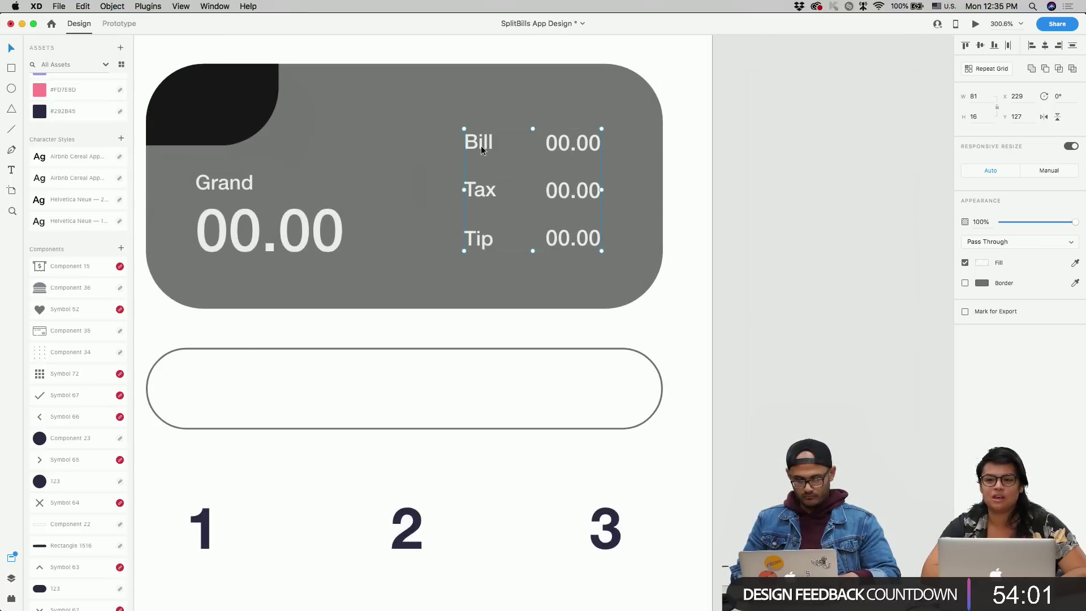
pyautogui.click(541, 314)
pyautogui.scroll(-5, 551, 305)
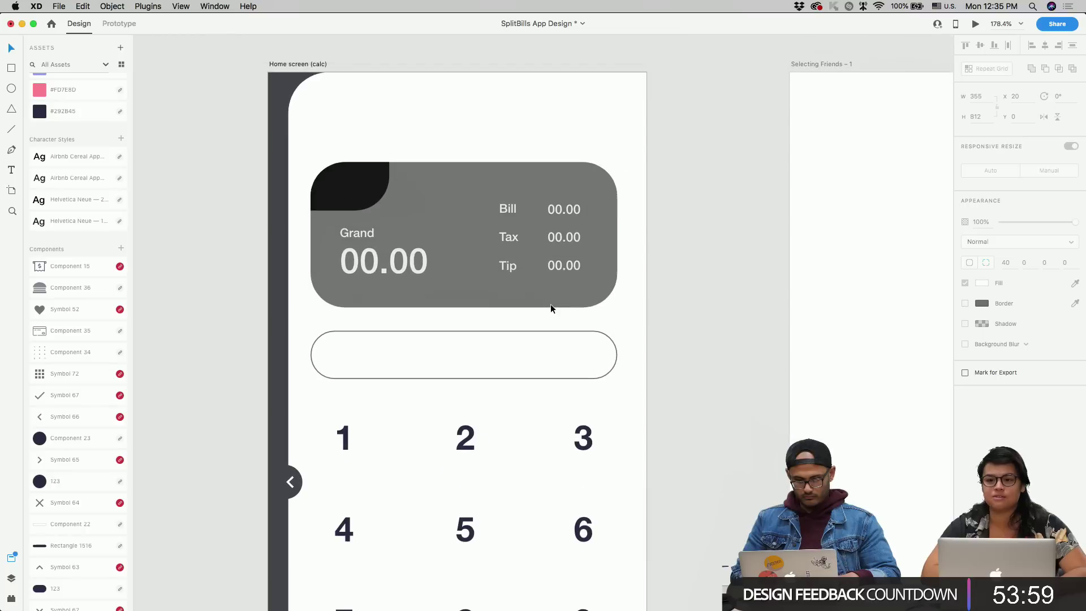
# - Reduce the height of the outlined input pill below the bill card to 42 px
pyautogui.click(368, 240)
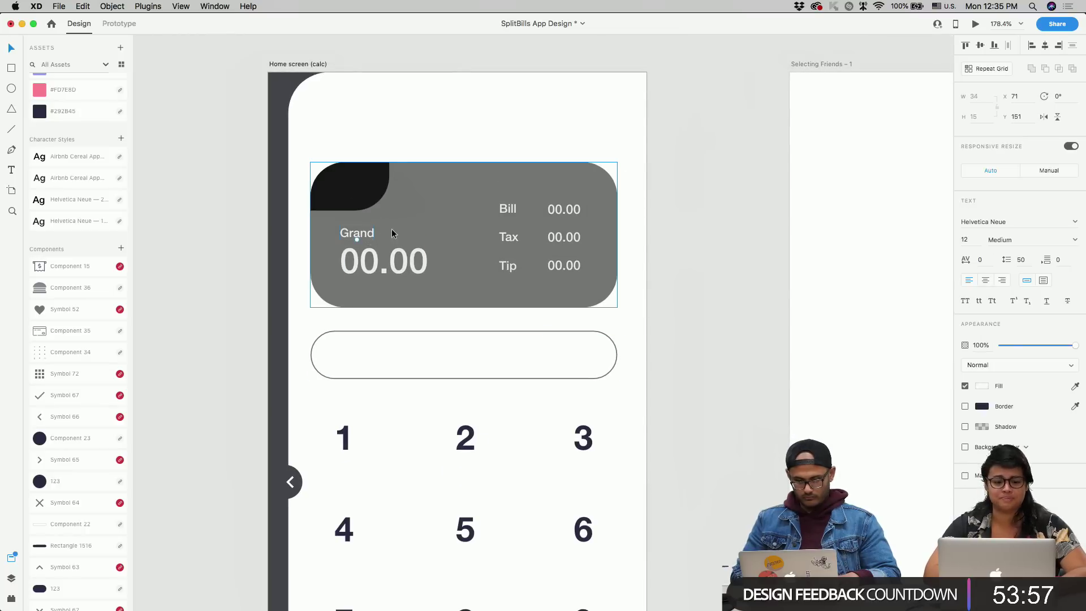
pyautogui.scroll(-4, 513, 372)
pyautogui.scroll(4, 513, 372)
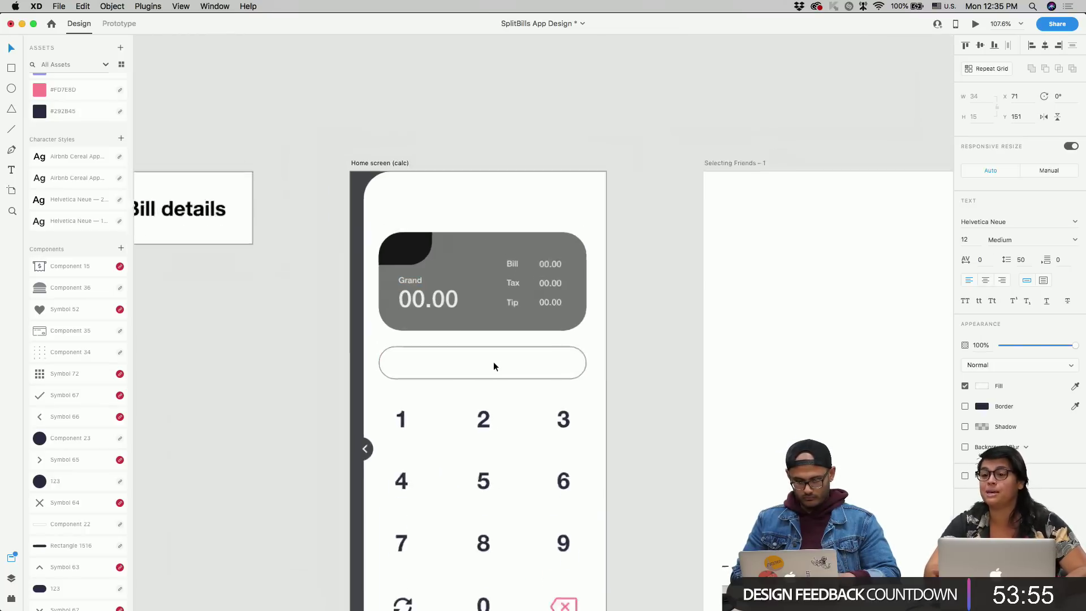
pyautogui.click(481, 380)
pyautogui.moveTo(478, 383); pyautogui.dragTo(477, 379)
# - Stretch the number keypad upward towards the pill, to a height of 324 px at Y 331
pyautogui.scroll(-2, 506, 437)
pyautogui.scroll(-2, 507, 437)
pyautogui.click(507, 437)
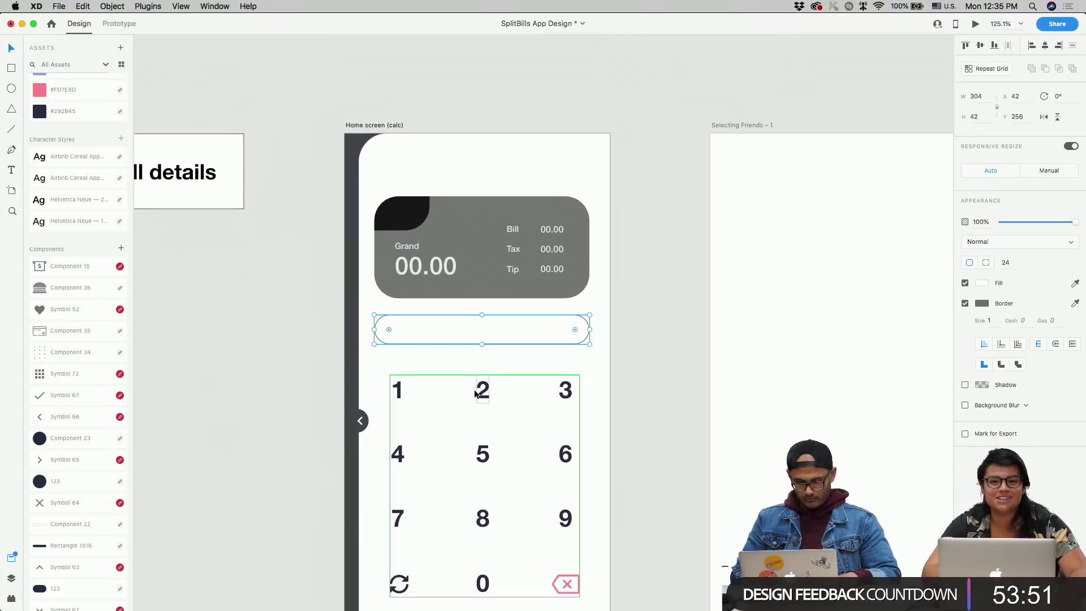
pyautogui.moveTo(485, 374); pyautogui.dragTo(485, 368)
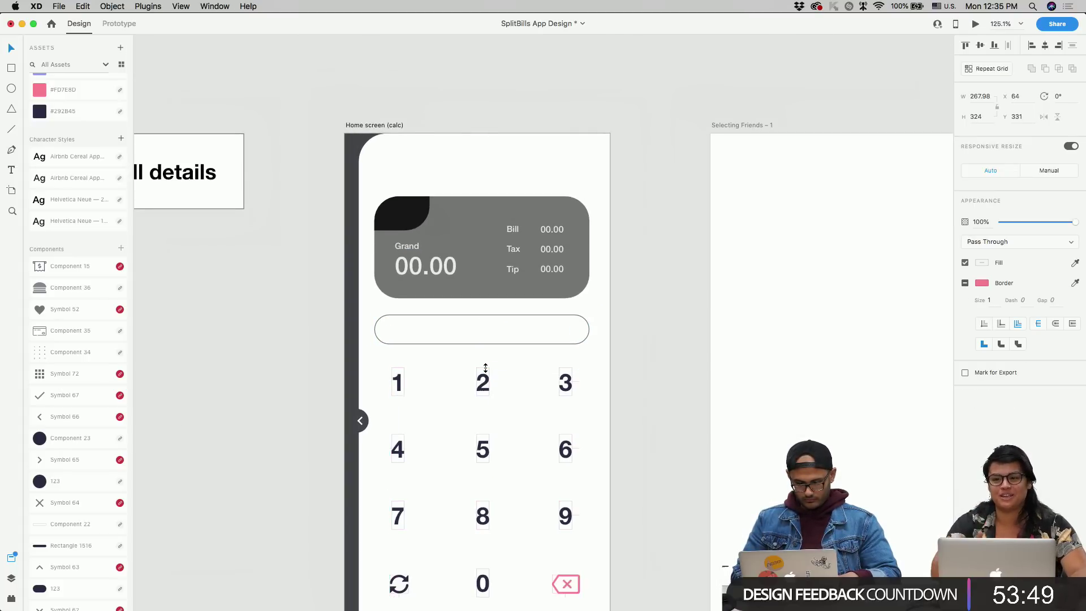
pyautogui.scroll(-3, 484, 374)
pyautogui.scroll(-1, 484, 370)
pyautogui.scroll(3, 485, 362)
pyautogui.scroll(2, 485, 358)
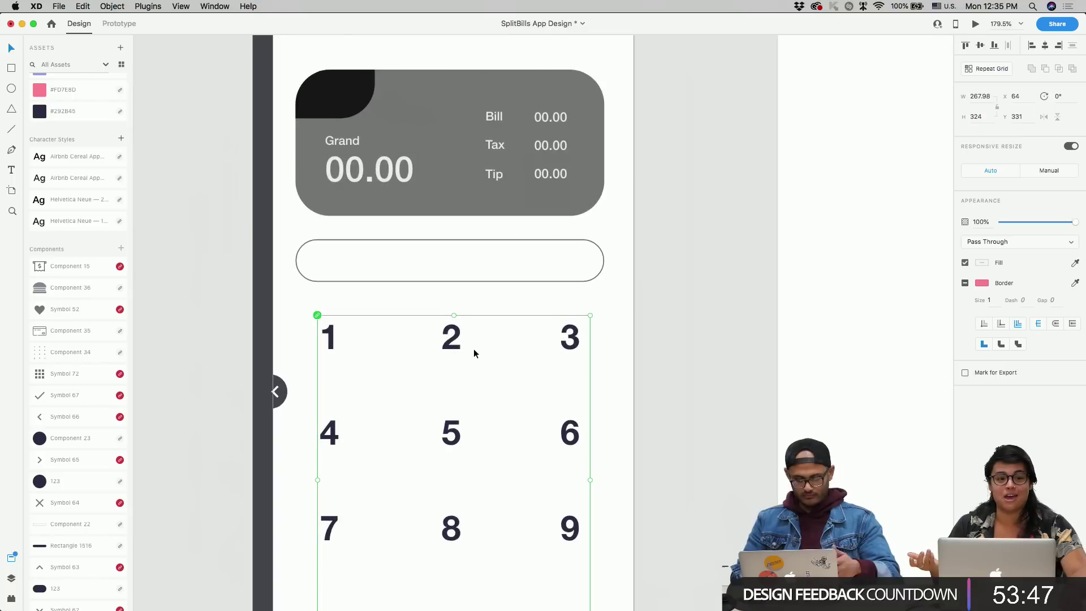
# - Duplicate the input pill in place and shrink the copy vertically from both edges to a height of 36 px at Y 259
pyautogui.click(379, 276)
pyautogui.press('super+z')
pyautogui.press('super+shift+z')
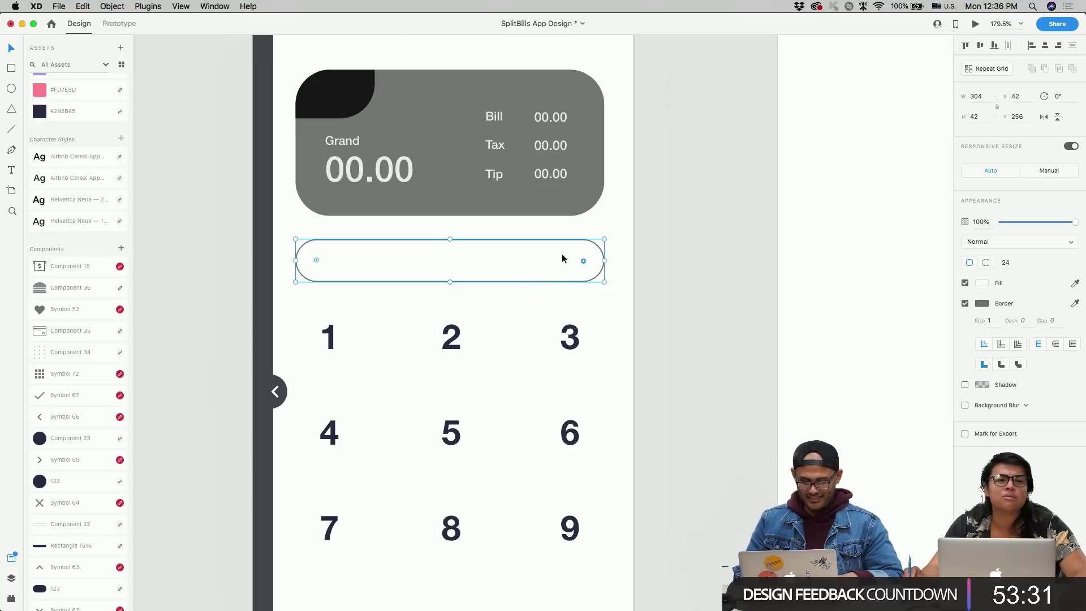
pyautogui.moveTo(452, 239); pyautogui.dragTo(450, 243)
pyautogui.moveTo(449, 281); pyautogui.dragTo(449, 278)
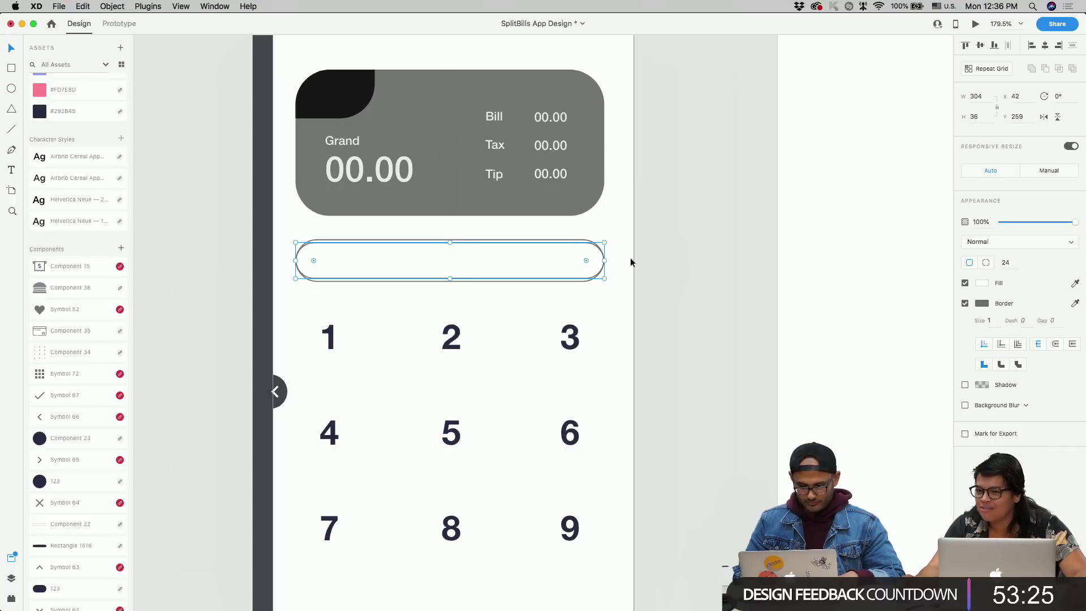
# - Narrow the inner pill copy to 101 px at X 46 and move it just below the outer pill at Y 301
pyautogui.moveTo(603, 260); pyautogui.dragTo(371, 257)
pyautogui.press('Right')
pyautogui.press('Right')
pyautogui.press('Right')
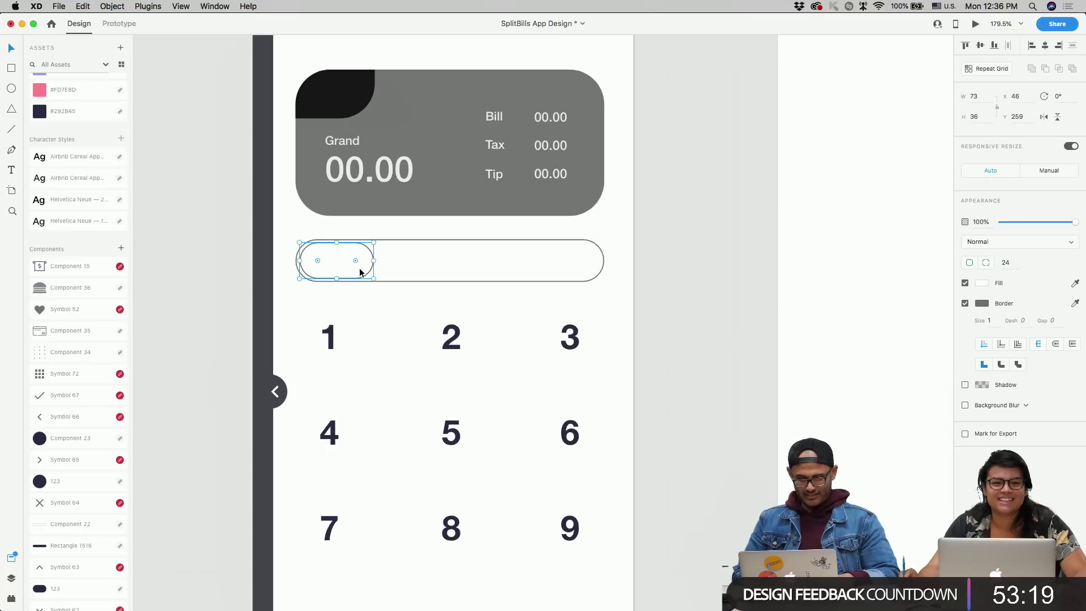
pyautogui.moveTo(372, 261); pyautogui.dragTo(360, 315)
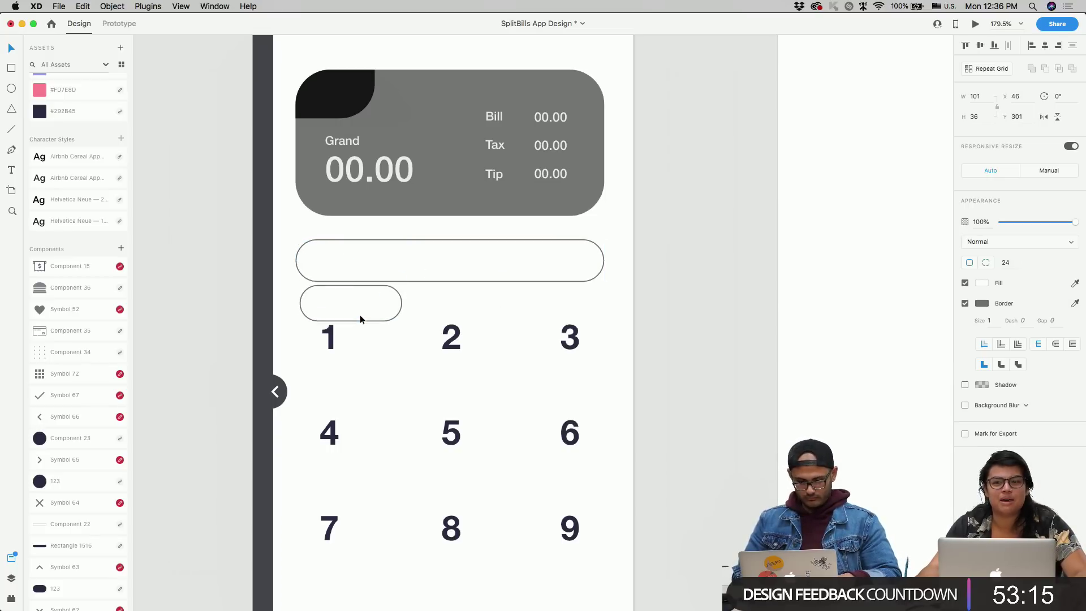
# - Add the text "Bill" inside the outer pill and give it a dark grey fill
pyautogui.press('t')
pyautogui.click(398, 261)
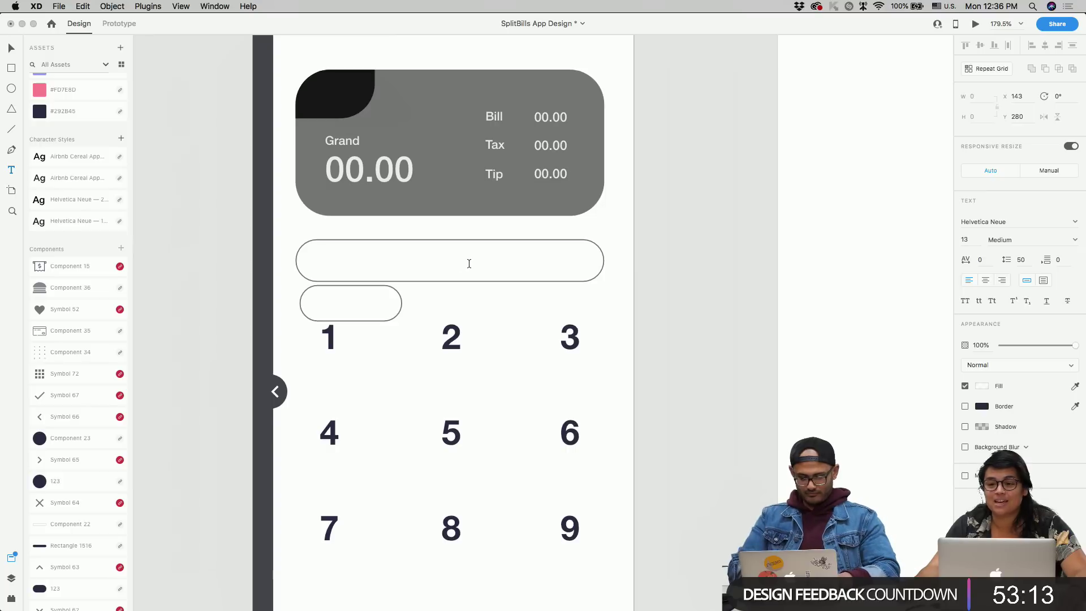
pyautogui.write('00')
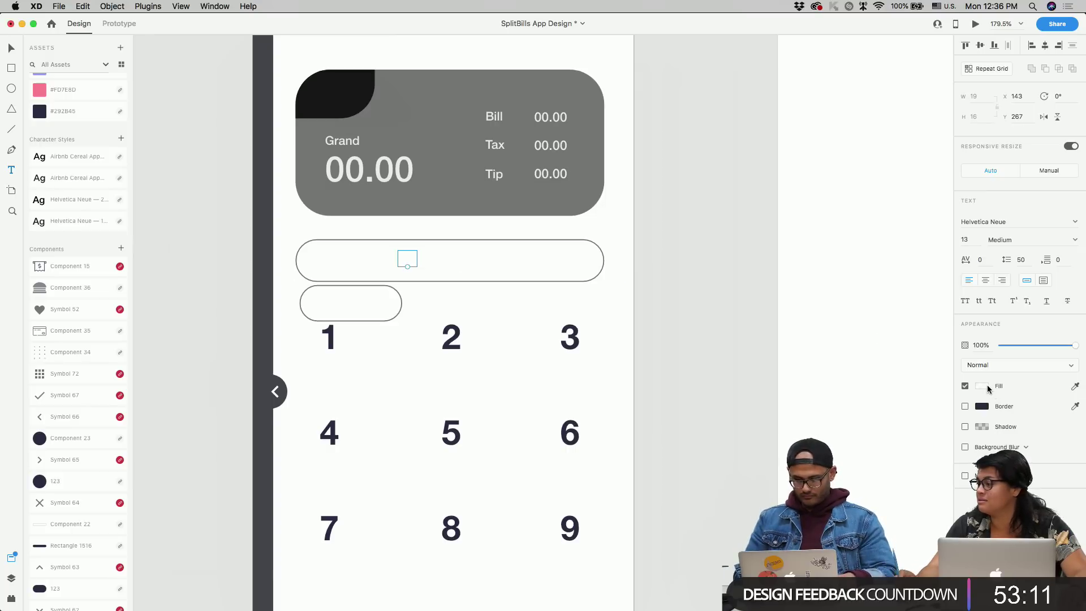
pyautogui.click(982, 386)
pyautogui.click(863, 444)
pyautogui.press('Escape')
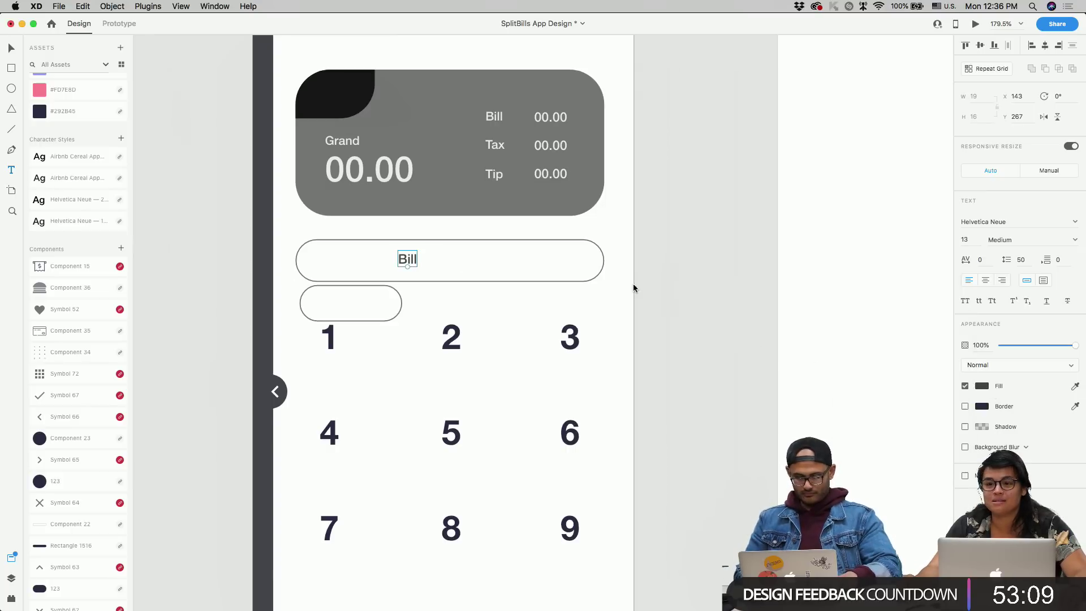
# - Return the small pill inside the outer pill at X 45, Y 259, and place the "Bill" text in it at size 16, X 82
pyautogui.moveTo(407, 263); pyautogui.dragTo(346, 266)
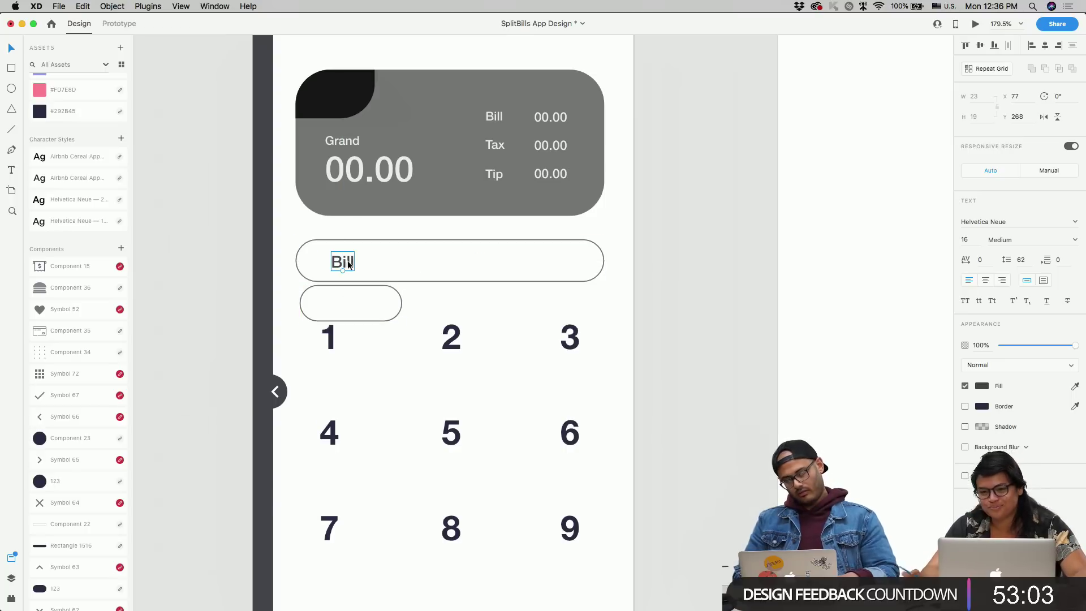
pyautogui.moveTo(337, 303); pyautogui.dragTo(336, 260)
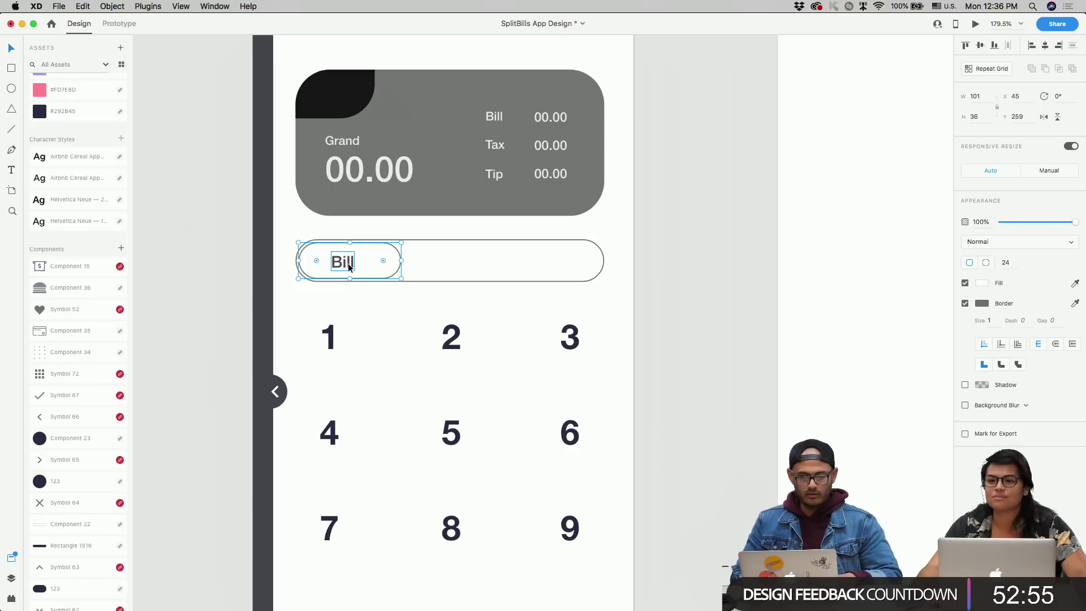
pyautogui.click(349, 266)
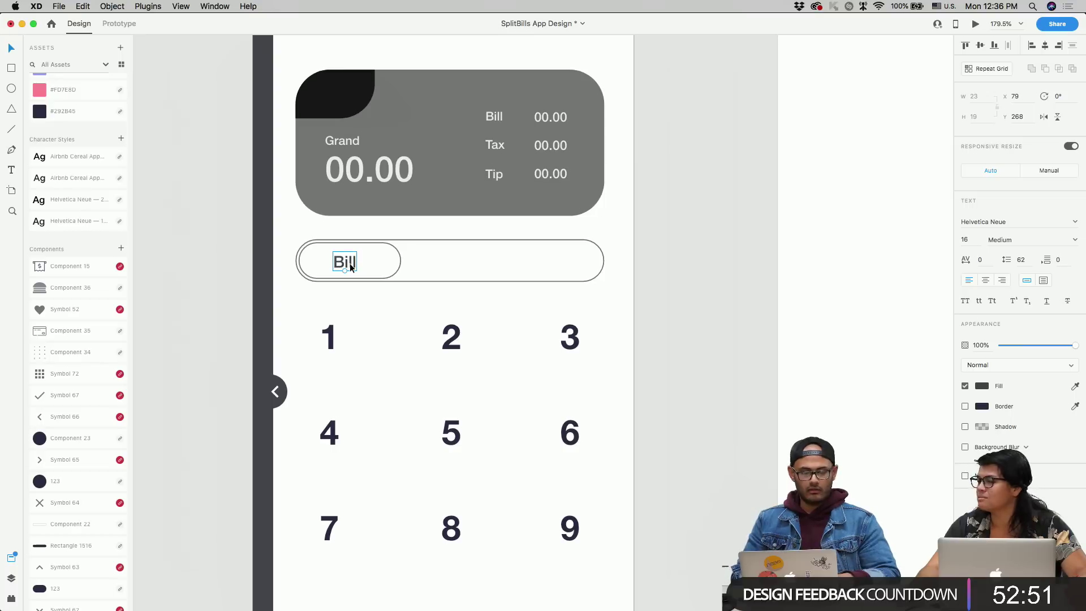
pyautogui.moveTo(349, 263); pyautogui.dragTo(355, 263)
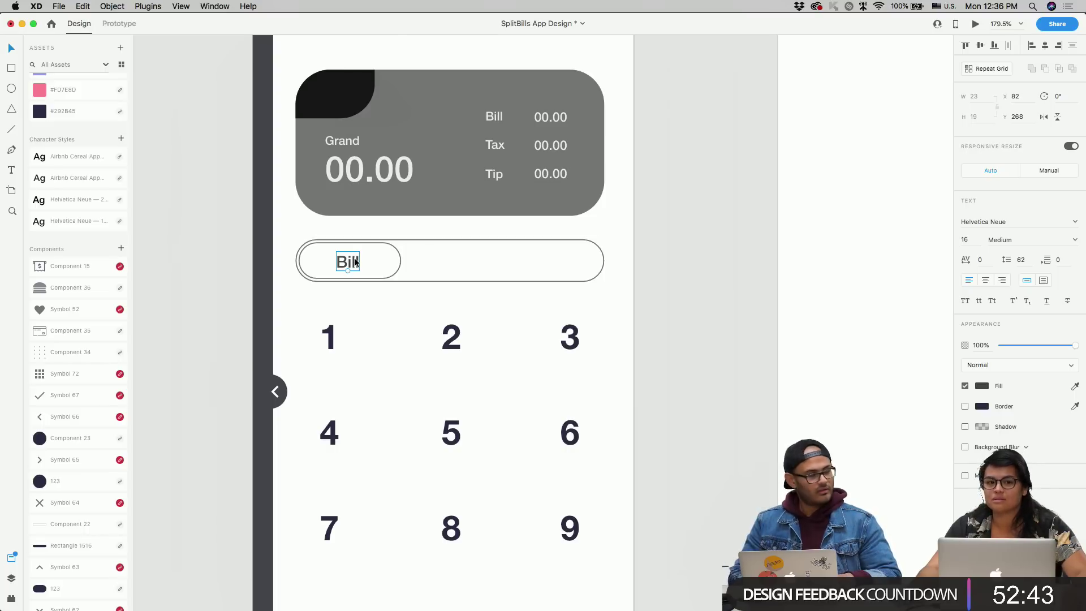
# - Shift the "Bill" label in the small pill to X 84 and widen that pill to 104 px
pyautogui.moveTo(354, 261); pyautogui.dragTo(355, 262)
pyautogui.click(381, 253)
pyautogui.scroll(2, 381, 253)
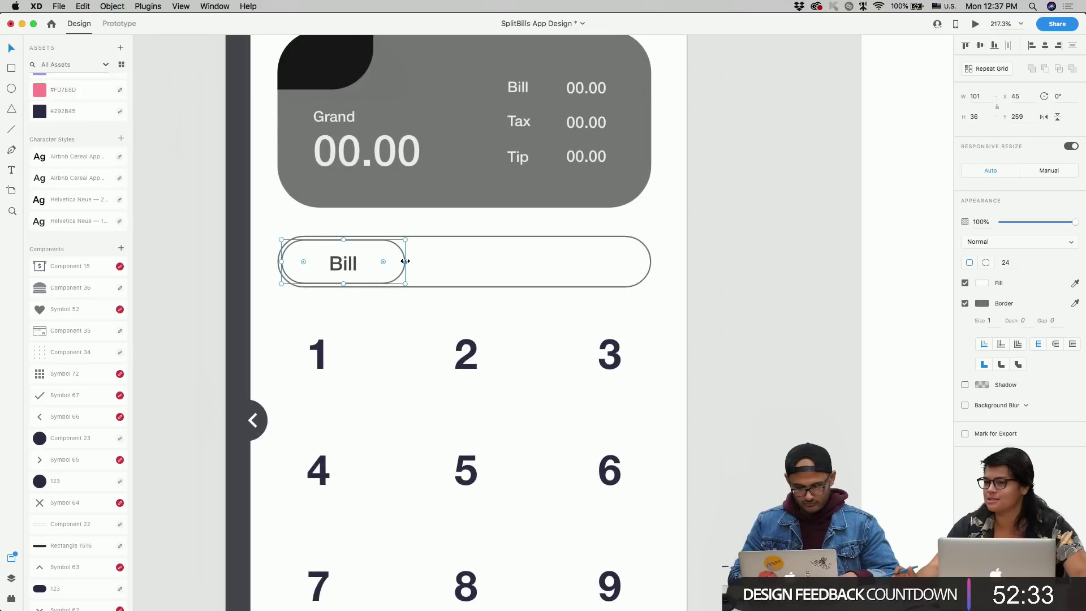
pyautogui.moveTo(405, 261); pyautogui.dragTo(409, 261)
# - Retype the small pill's label as "BILL" and centre it within the pill at X 80
pyautogui.click(342, 266)
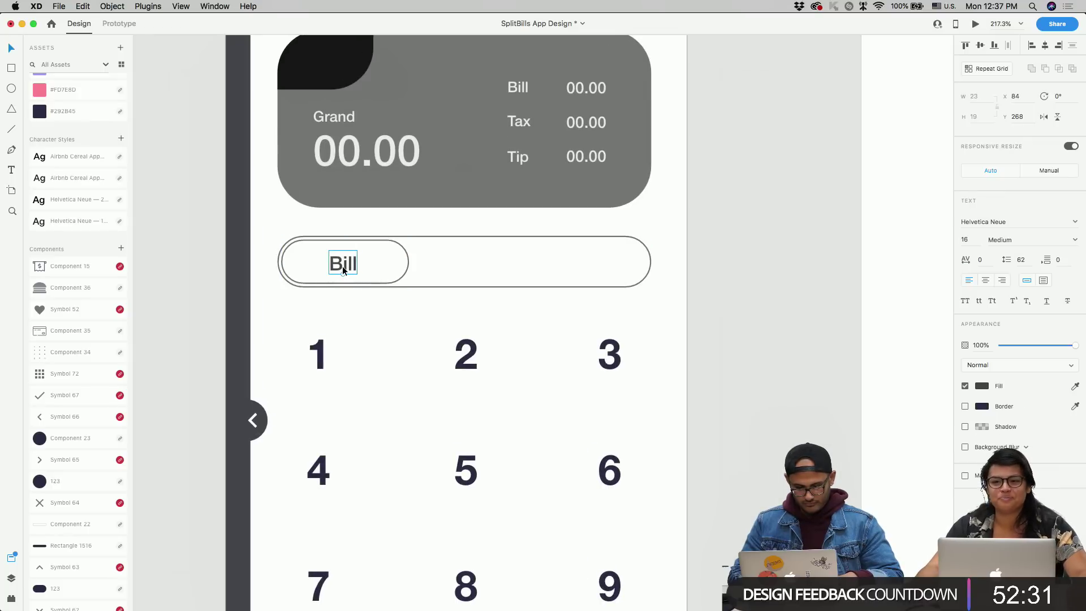
pyautogui.doubleClick(349, 264)
pyautogui.write('BILL')
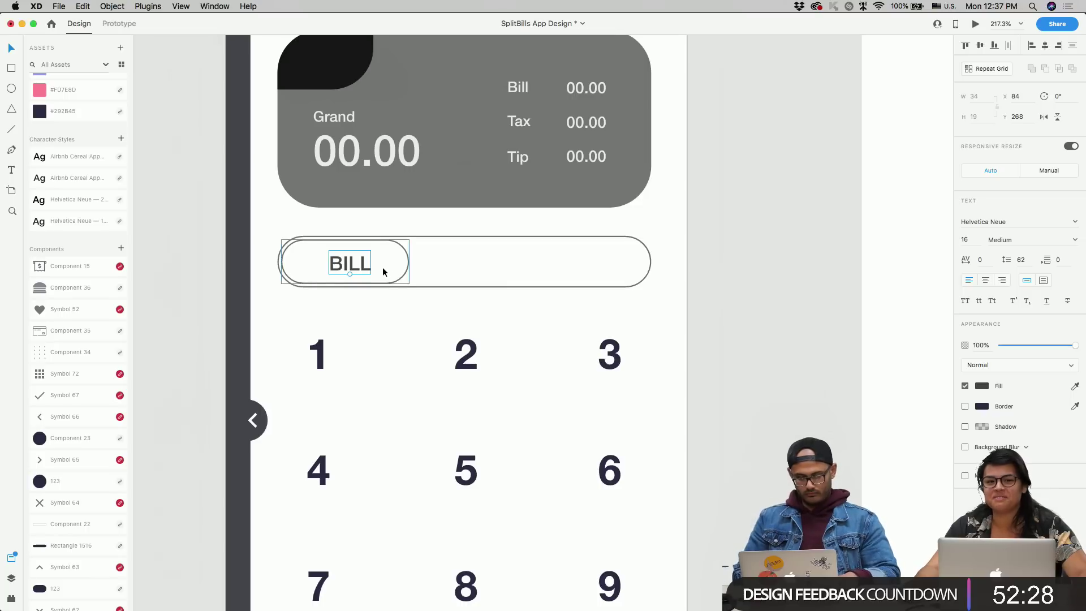
pyautogui.press('Escape')
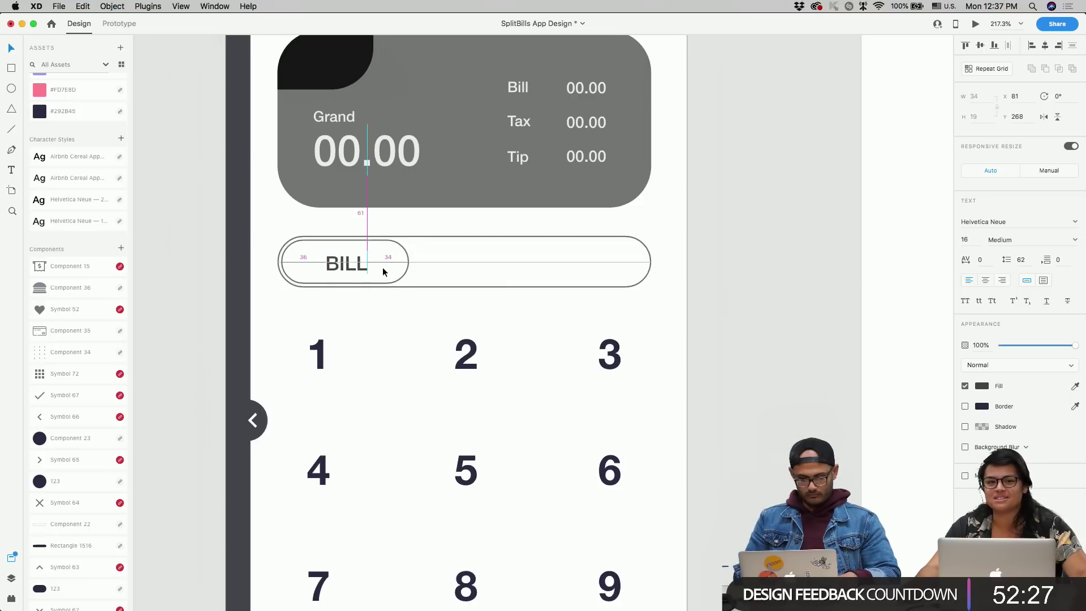
# - Duplicate the "BILL" label to X 181 inside the outer pill and retype the copy as "TIP"
pyautogui.moveTo(382, 267); pyautogui.dragTo(485, 267)
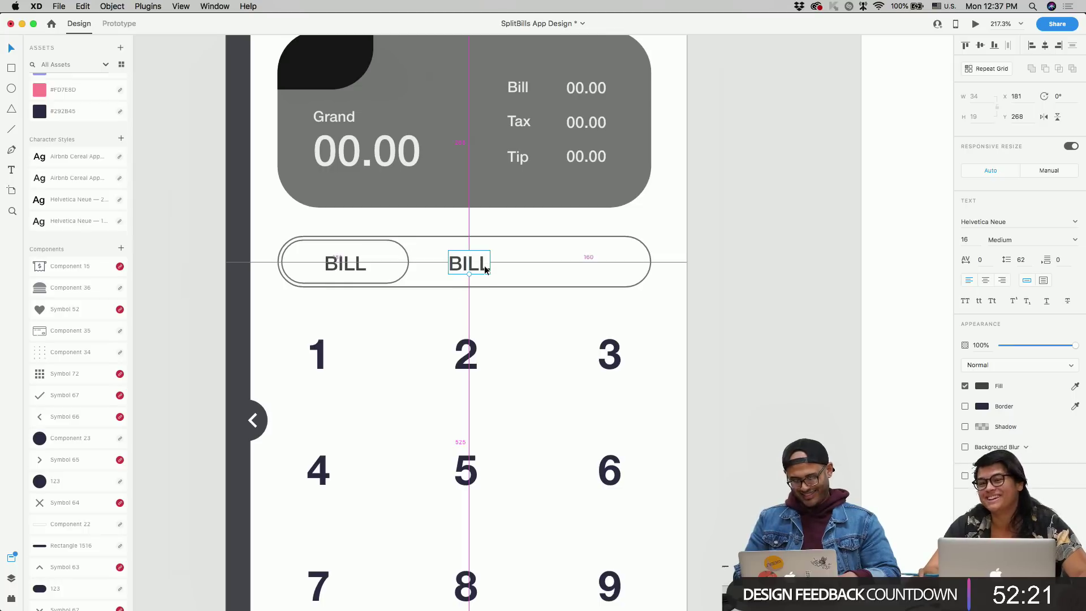
pyautogui.press('Return')
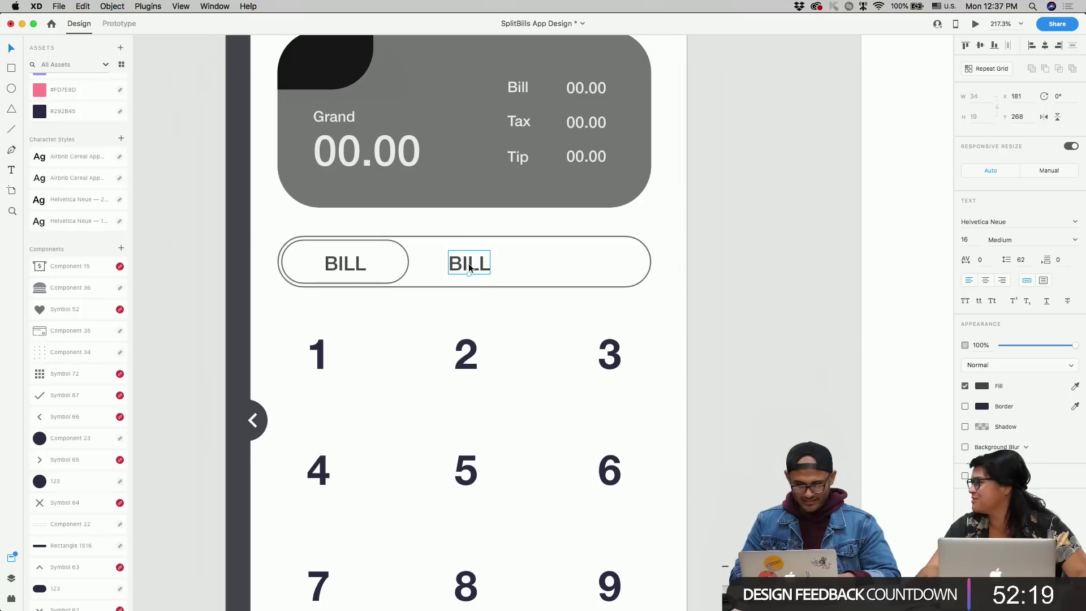
pyautogui.press('super+a')
pyautogui.write('ti')
pyautogui.press('BackSpace')
pyautogui.press('BackSpace')
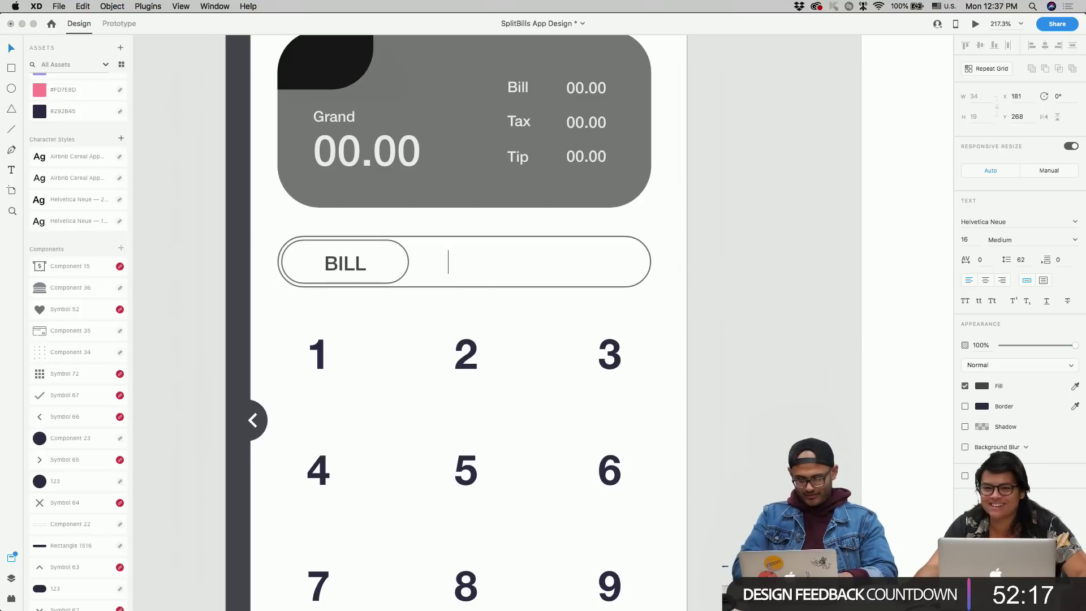
pyautogui.write('TIP')
pyautogui.press('Escape')
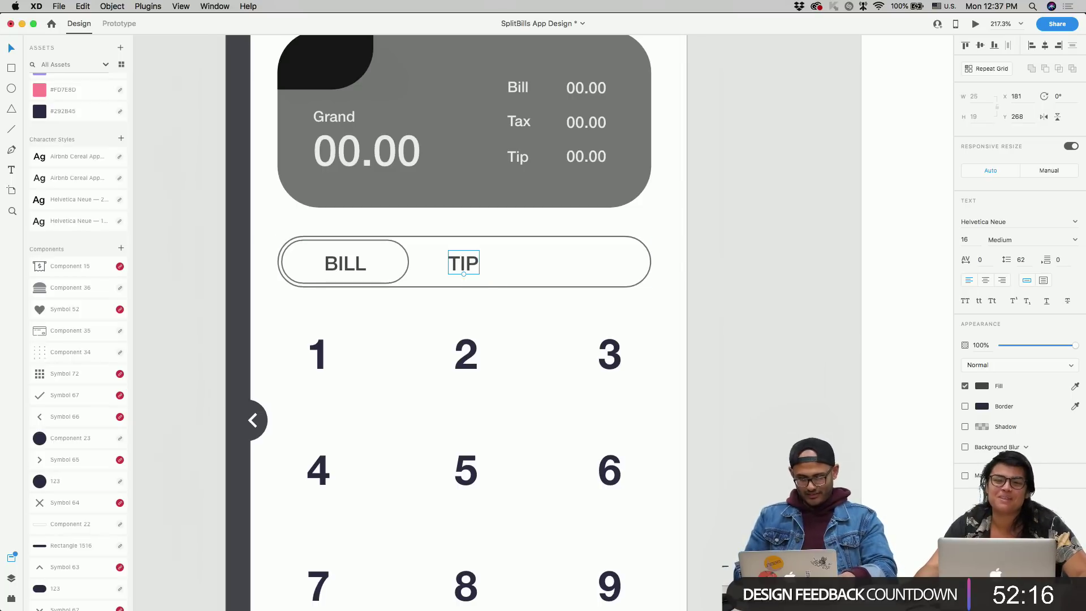
# - Change the middle label in the outer pill to "TAX%"
pyautogui.doubleClick(463, 270)
pyautogui.write('TAX')
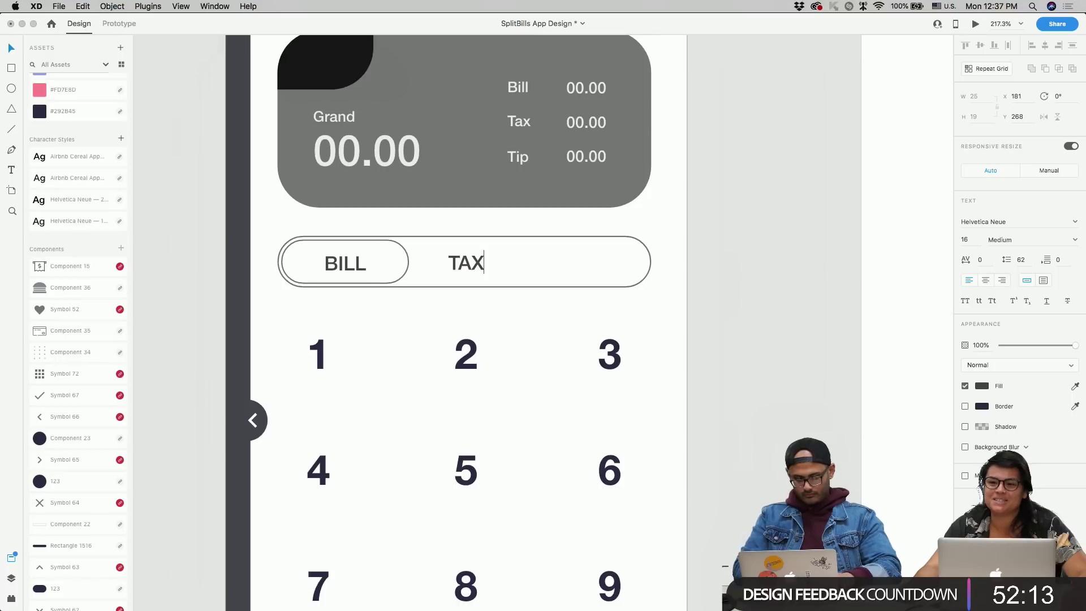
pyautogui.press('Escape')
pyautogui.doubleClick(462, 269)
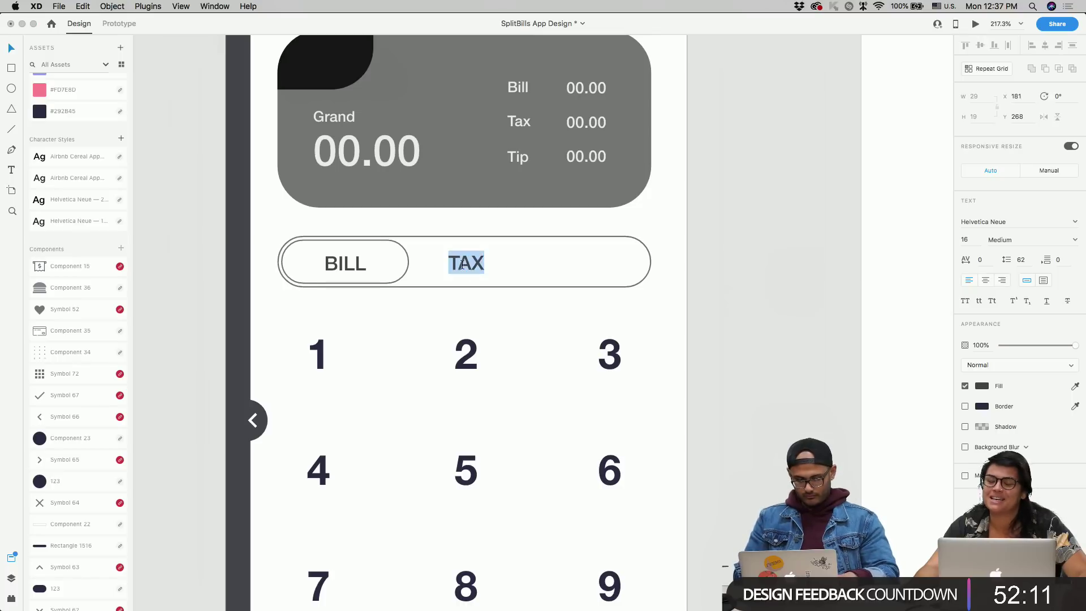
pyautogui.press('Right')
pyautogui.write('%')
pyautogui.press('Escape')
# - Duplicate the "TAX%" label to X 267 and retype the copy as "TIP%"
pyautogui.moveTo(468, 268); pyautogui.dragTo(571, 263)
pyautogui.doubleClick(572, 263)
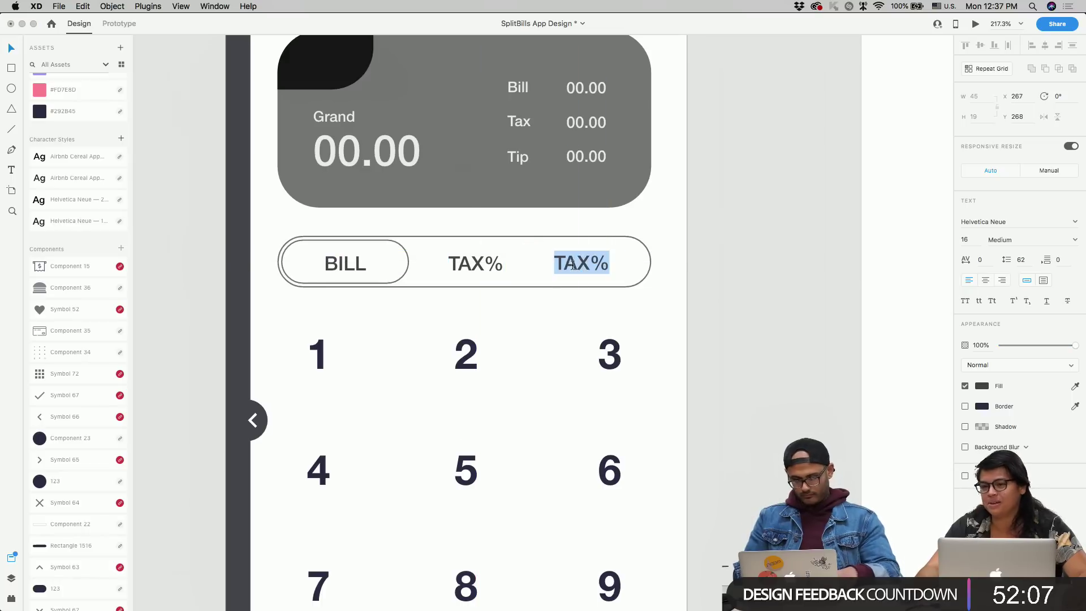
pyautogui.doubleClick(575, 263)
pyautogui.write('TIP')
pyautogui.press('Escape')
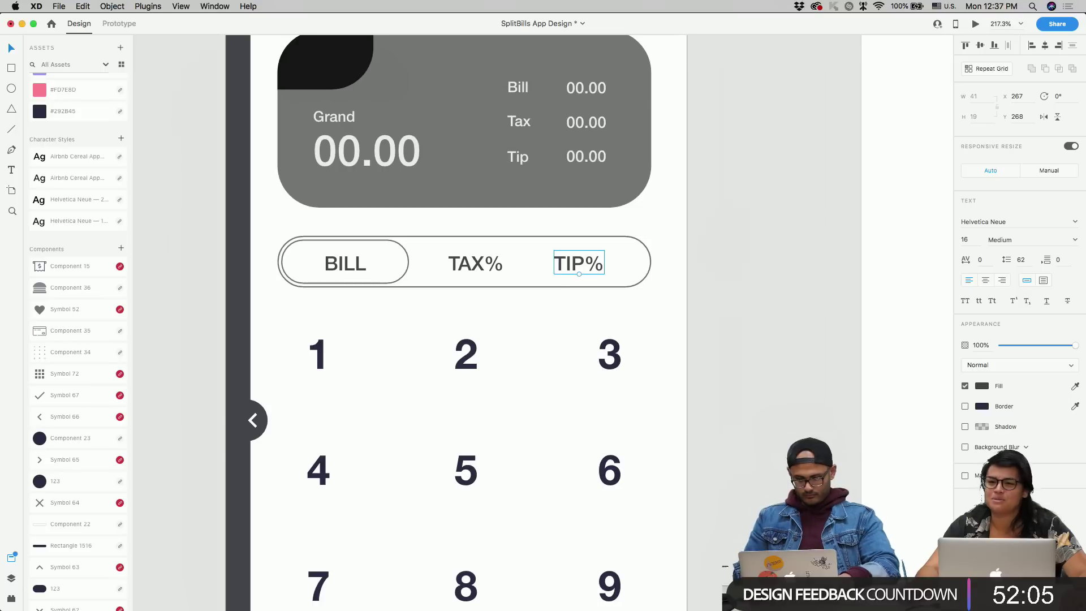
# - Move the small pill just below the outer pill at Y 304 and shift the "TAX%" label to X 168
pyautogui.moveTo(402, 259); pyautogui.dragTo(402, 315)
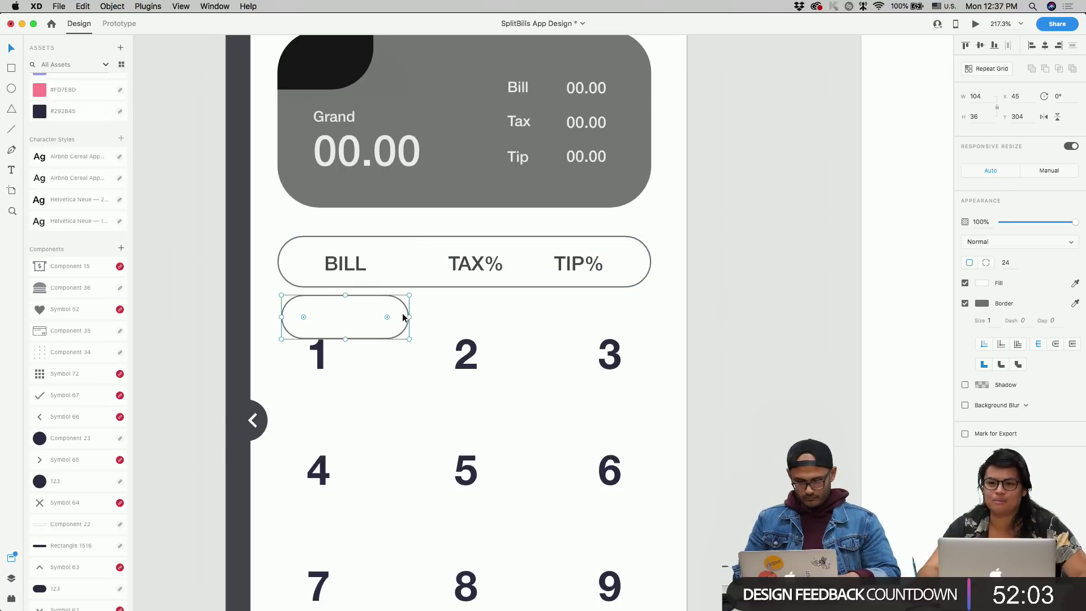
pyautogui.click(358, 266)
pyautogui.moveTo(450, 267); pyautogui.dragTo(448, 265)
pyautogui.moveTo(576, 265)
pyautogui.mouseDown()
pyautogui.moveTo(564, 265)
pyautogui.moveTo(579, 262)
pyautogui.mouseUp()
# - Group the "BILL", "TAX%" and "TIP%" labels and return the small pill behind "BILL" at Y 259
pyautogui.keyDown('shift'); pyautogui.click(459, 263); pyautogui.keyUp('shift')
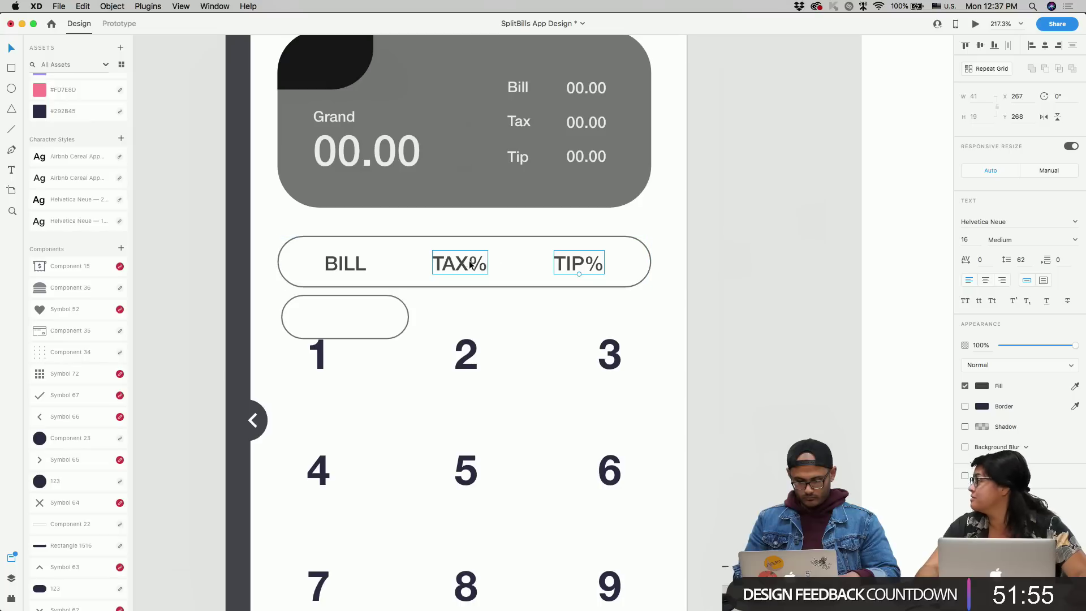
pyautogui.keyDown('shift'); pyautogui.click(353, 273); pyautogui.keyUp('shift')
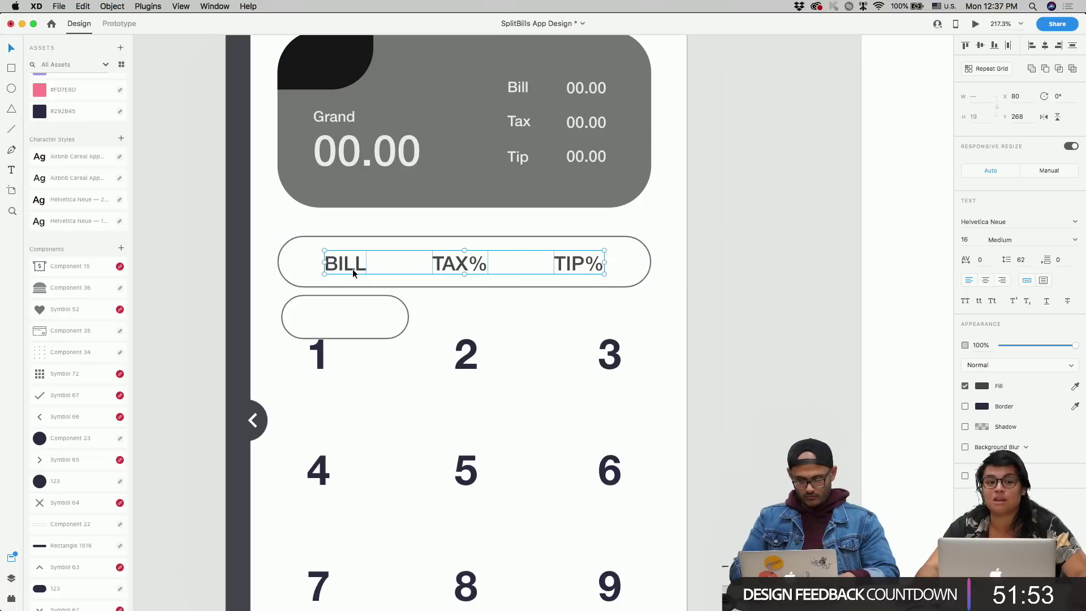
pyautogui.press('super+g')
pyautogui.moveTo(449, 256); pyautogui.dragTo(451, 261)
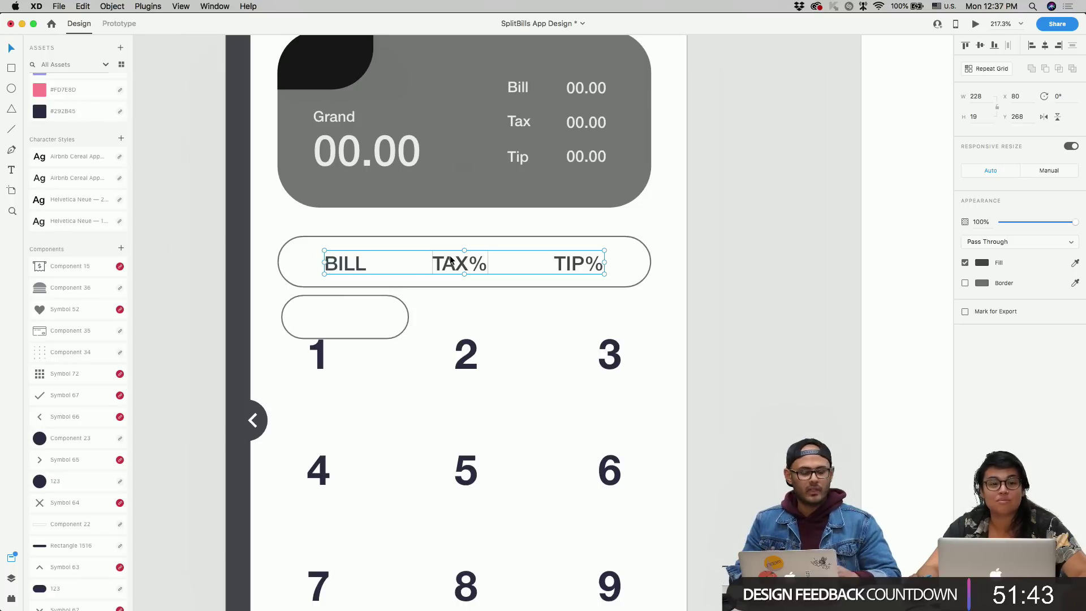
pyautogui.moveTo(355, 323); pyautogui.dragTo(357, 270)
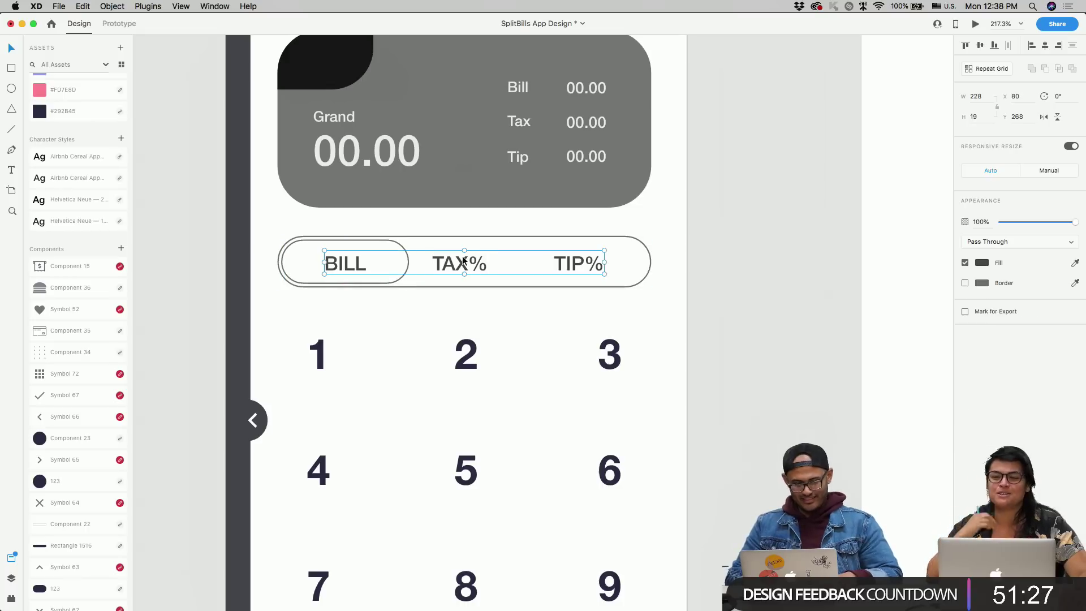
# - Remove the small pill's border and fill it with the black sampled from the card's corner shape
pyautogui.click(435, 287)
pyautogui.click(403, 267)
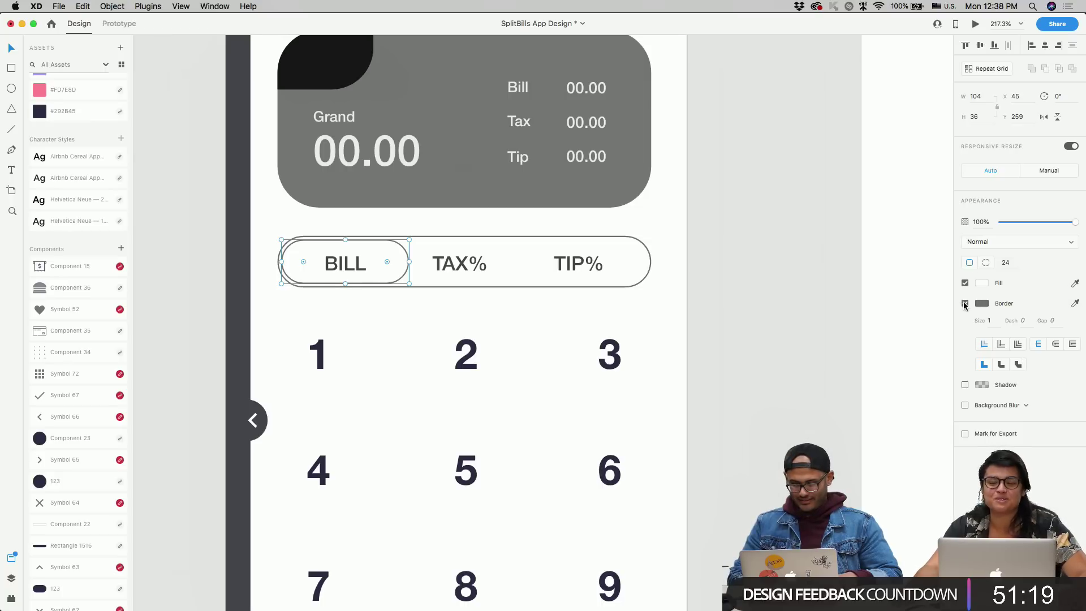
pyautogui.click(965, 303)
pyautogui.click(1075, 283)
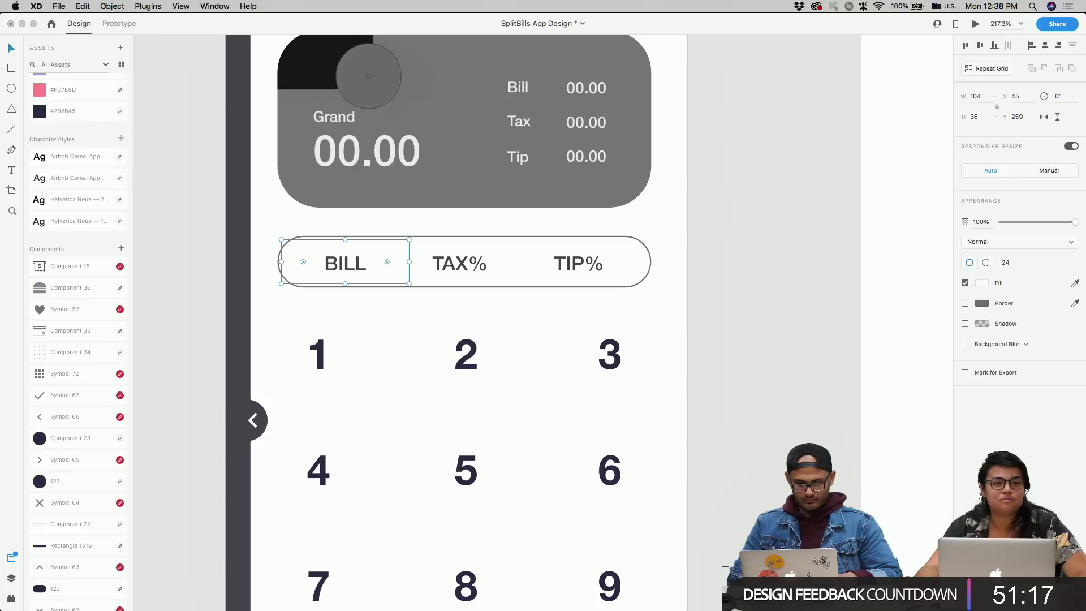
pyautogui.click(351, 68)
# - Set the "BILL" label's fill colour to white (fff)
pyautogui.doubleClick(362, 261)
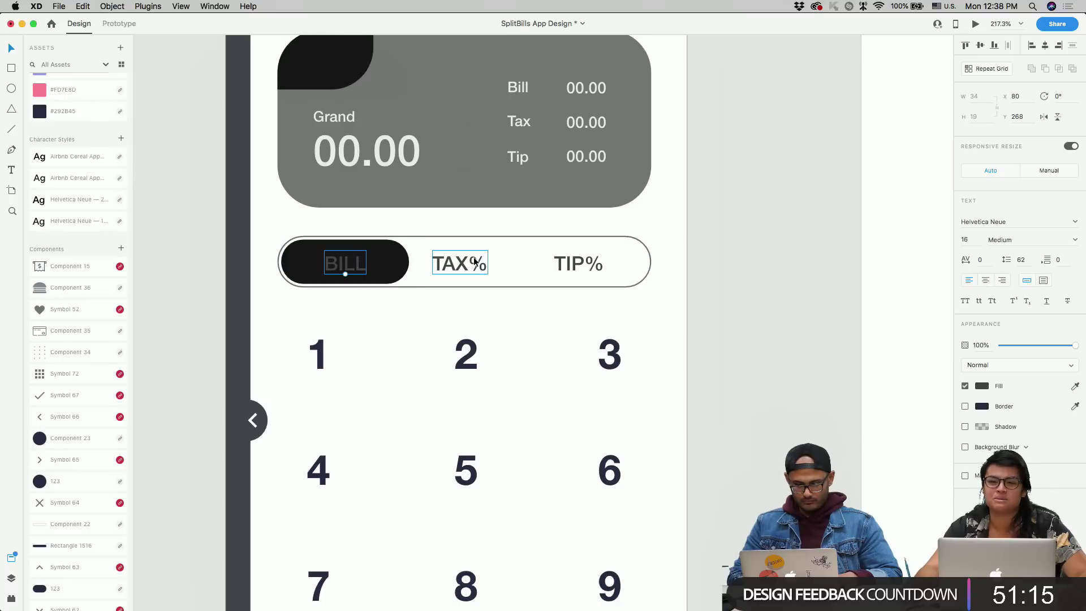
pyautogui.click(982, 386)
pyautogui.write('fff')
pyautogui.press('Return')
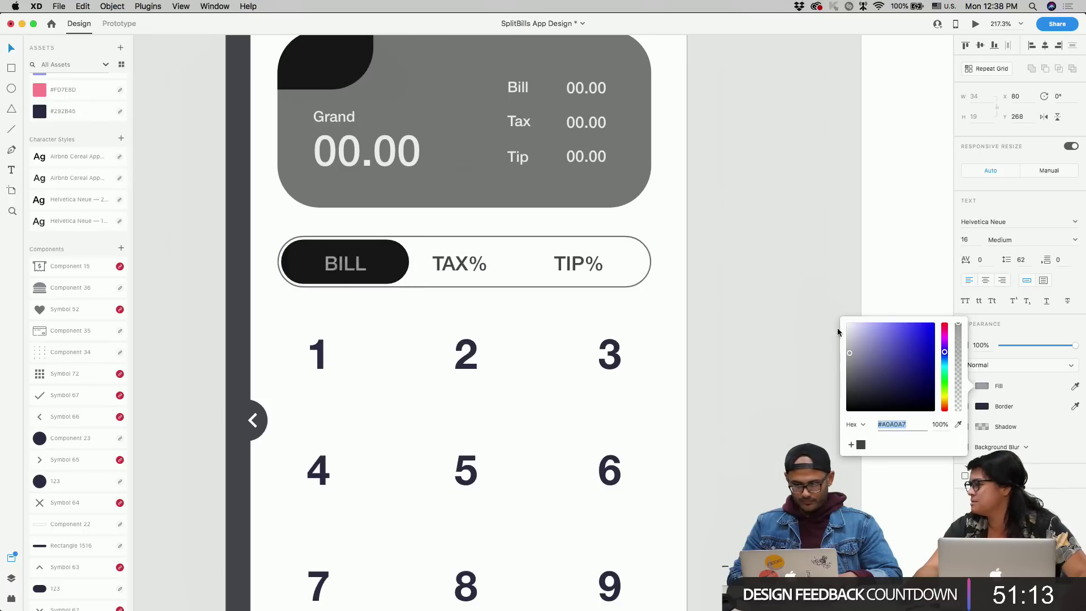
# - Nudge the "TAX%" label to X 170
pyautogui.click(459, 264)
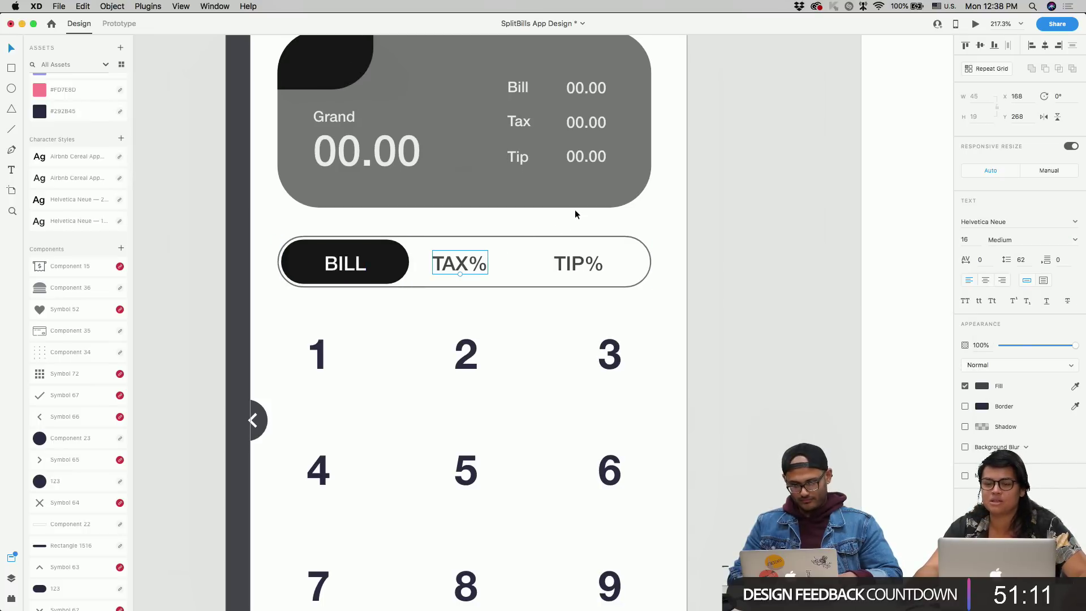
pyautogui.press('Left')
pyautogui.press('super+z')
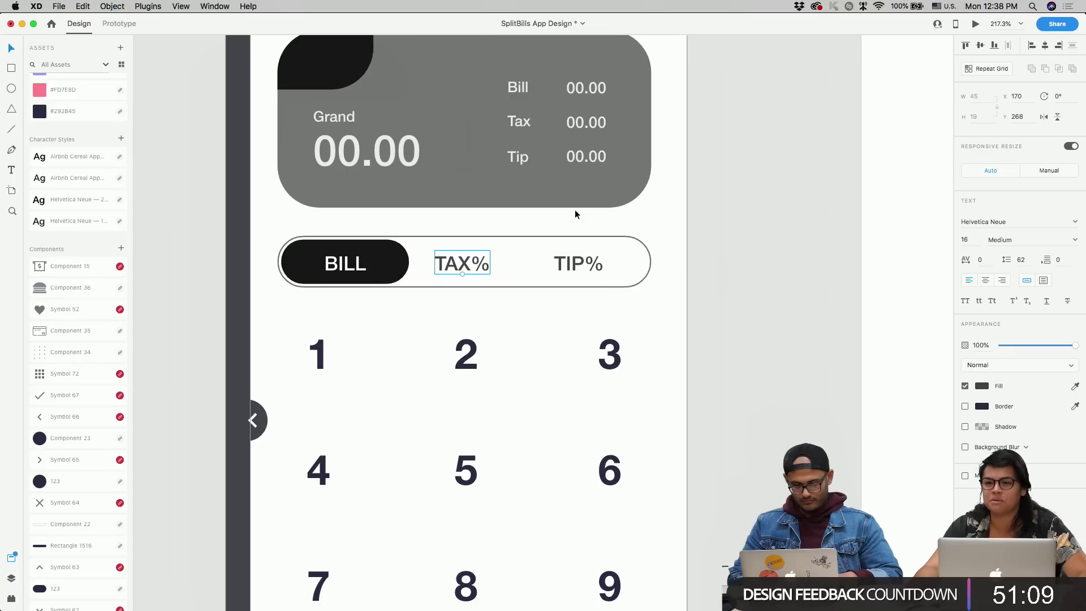
pyautogui.click(519, 333)
# - Duplicate the outer pill below the keypad and stretch the copy to 82 px high at Y 692
pyautogui.scroll(-5, 519, 332)
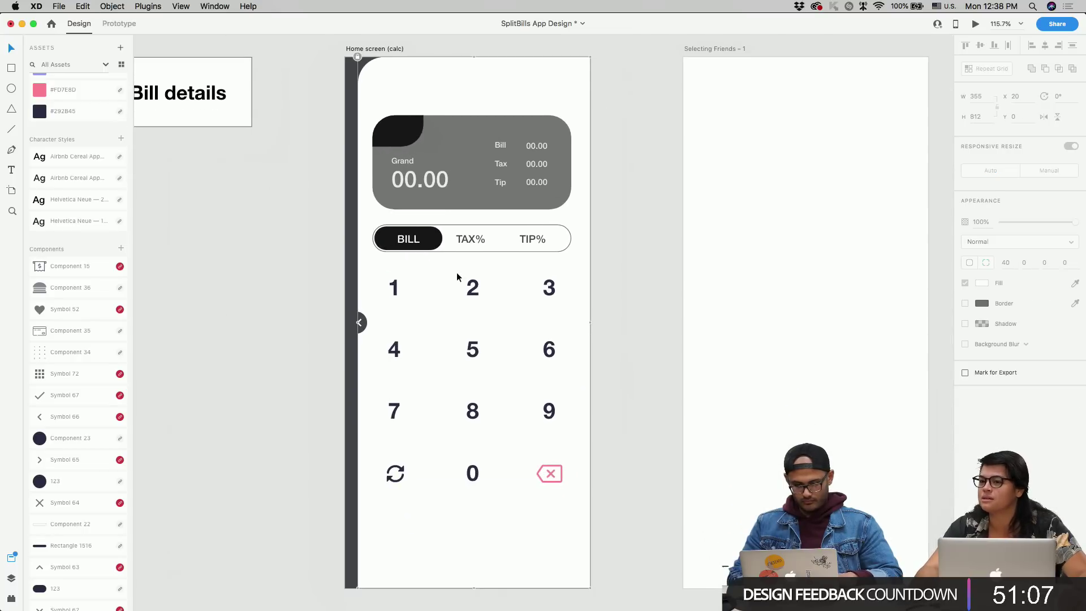
pyautogui.scroll(2, 456, 272)
pyautogui.scroll(-3, 470, 309)
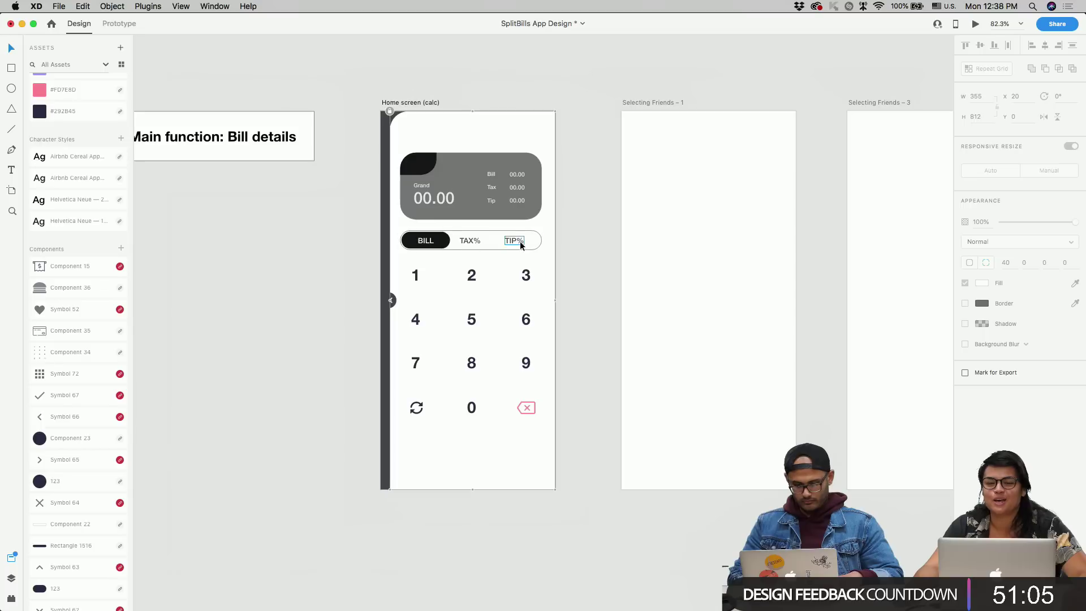
pyautogui.moveTo(520, 241); pyautogui.dragTo(535, 451)
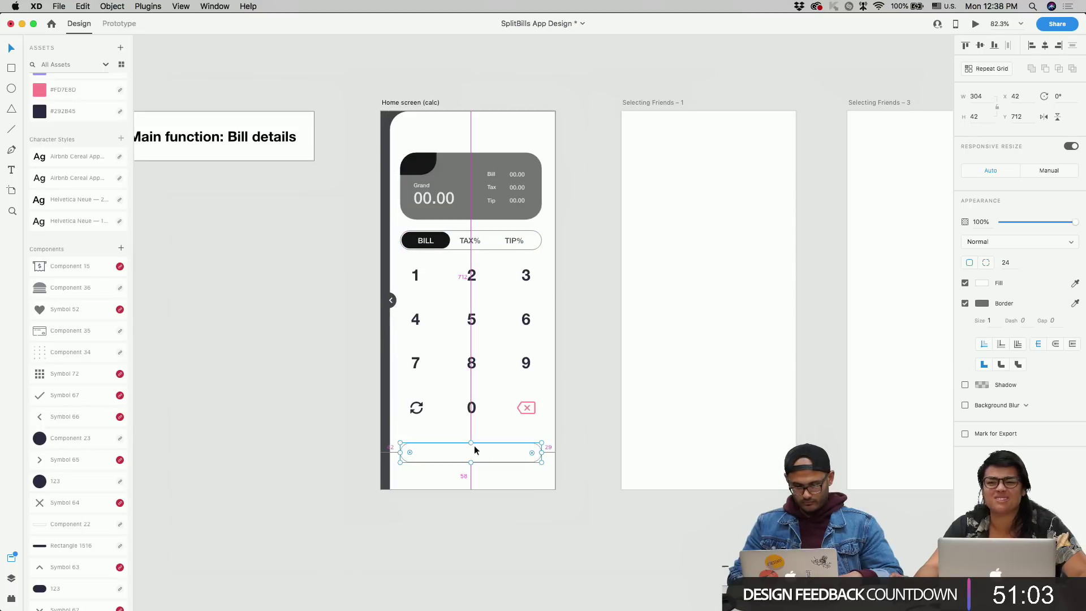
pyautogui.moveTo(472, 443); pyautogui.dragTo(472, 433)
# - Round the enlarged pill's corners to 41 and fill it with the black sampled from the "BILL" pill
pyautogui.scroll(5, 467, 468)
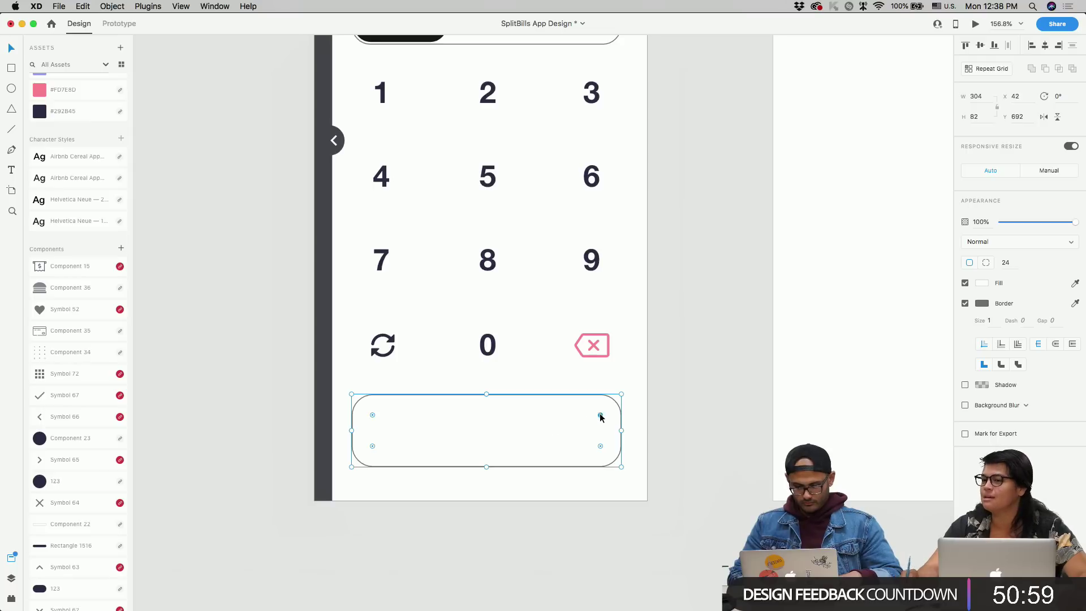
pyautogui.moveTo(600, 417); pyautogui.dragTo(523, 432)
pyautogui.scroll(-5, 523, 432)
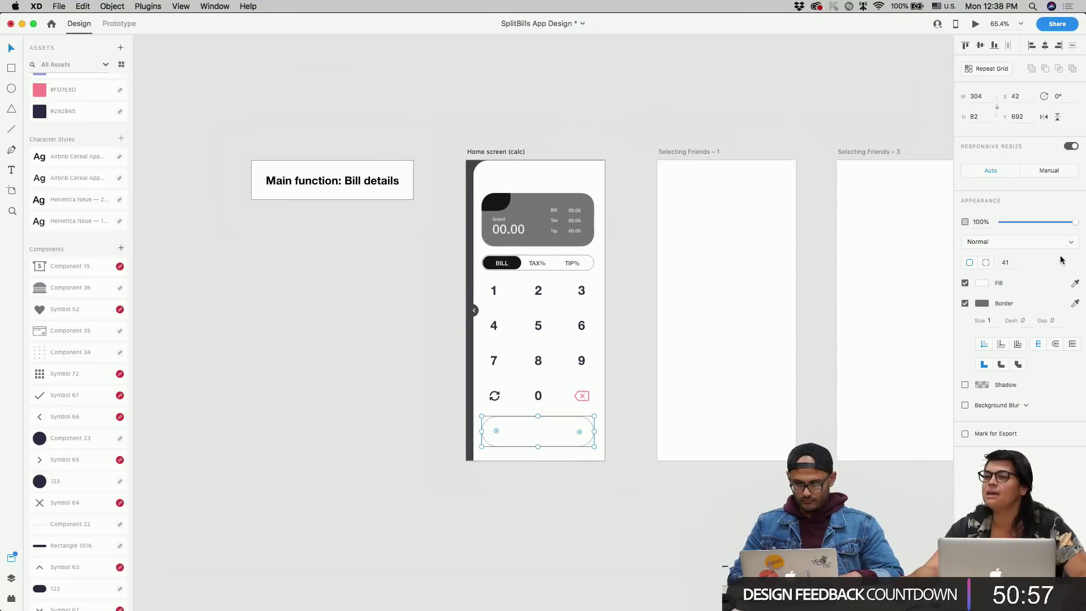
pyautogui.click(1074, 282)
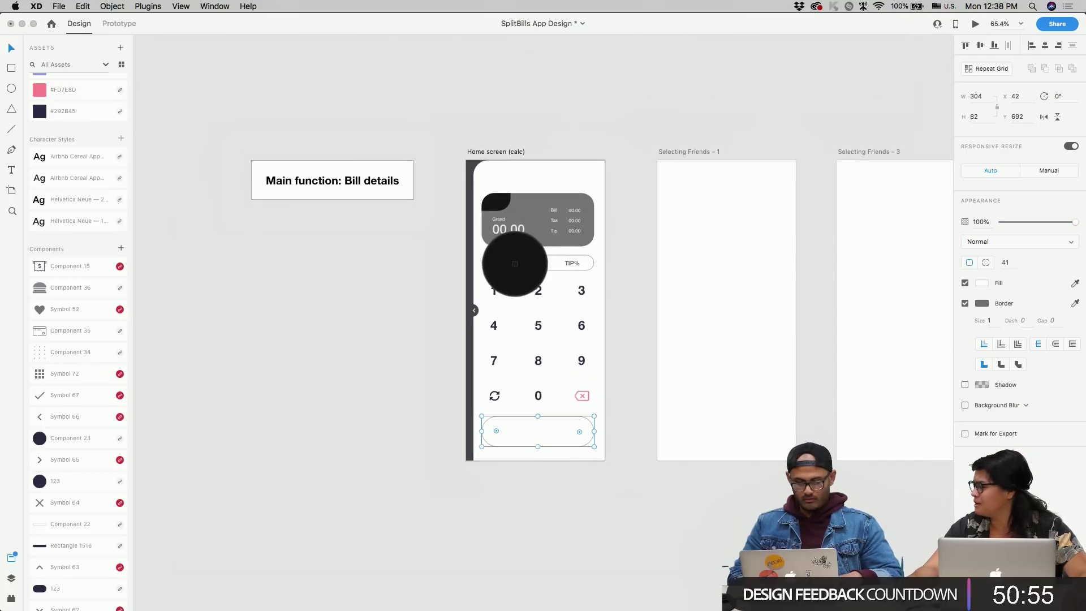
pyautogui.click(514, 260)
# - Duplicate the "BILL" label into the black button at X 177, Y 724 and retype it as "SPLIT WITH"
pyautogui.scroll(2, 561, 443)
pyautogui.moveTo(491, 208); pyautogui.dragTo(533, 428)
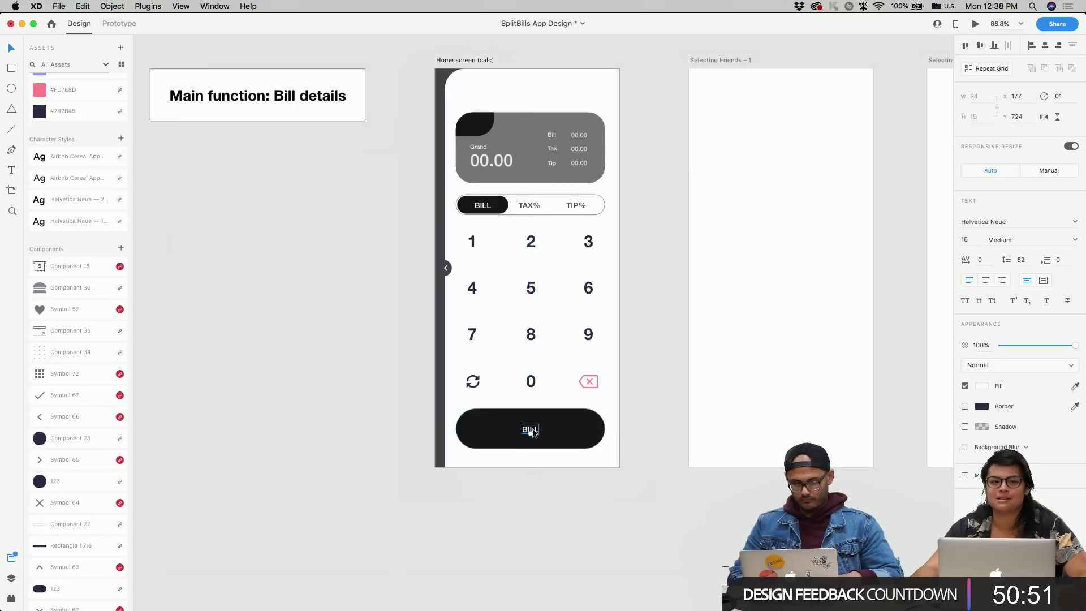
pyautogui.doubleClick(533, 428)
pyautogui.write('SP')
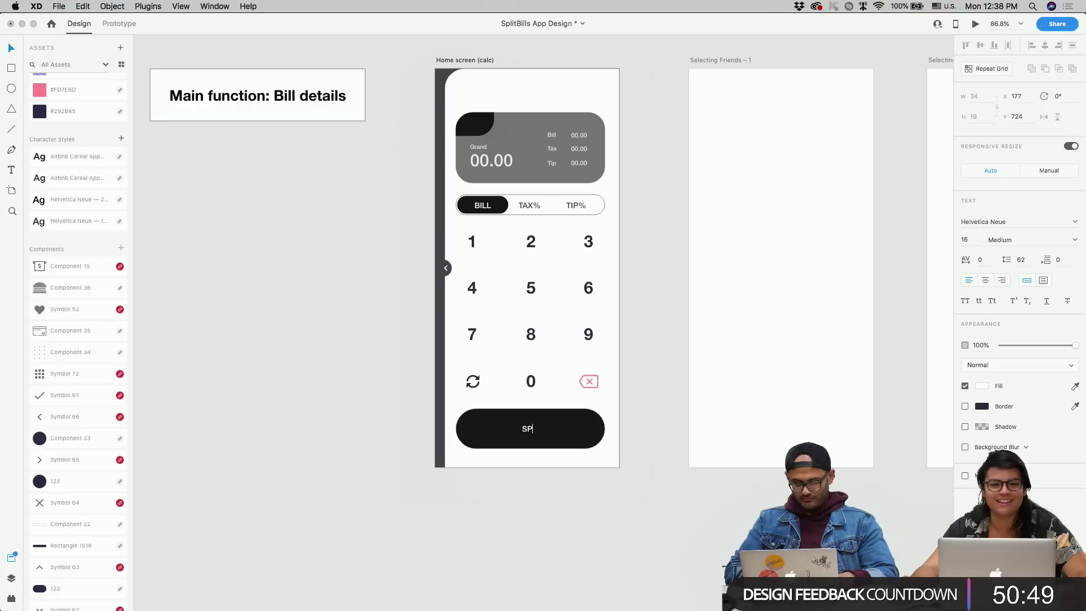
pyautogui.write('LIT WITH')
pyautogui.press('Escape')
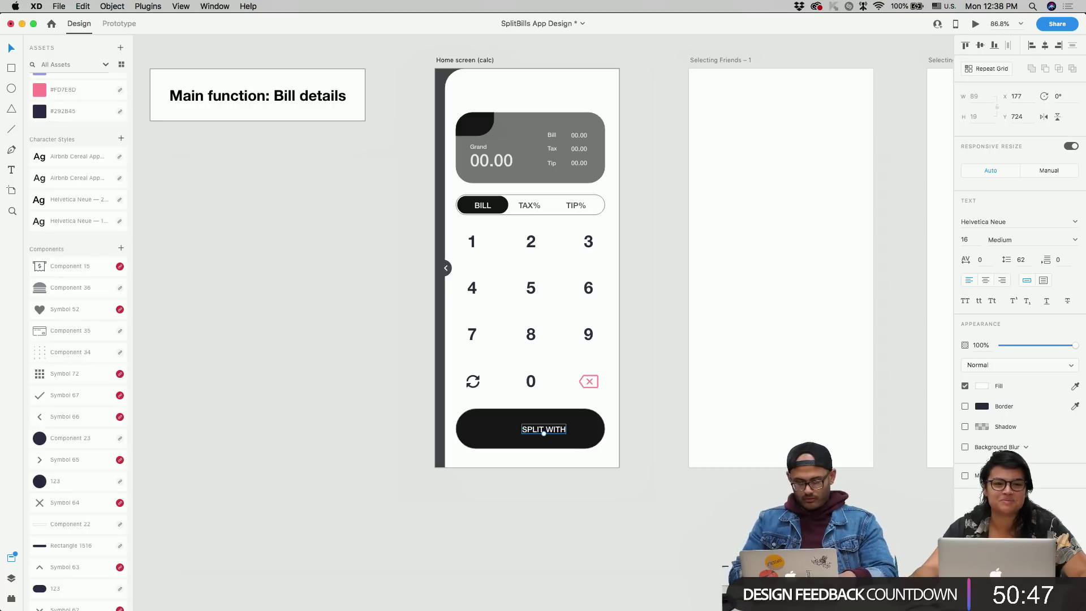
# - Move the "SPLIT WITH" label within the black button to X 143, keeping Y 724
pyautogui.moveTo(551, 433); pyautogui.dragTo(538, 432)
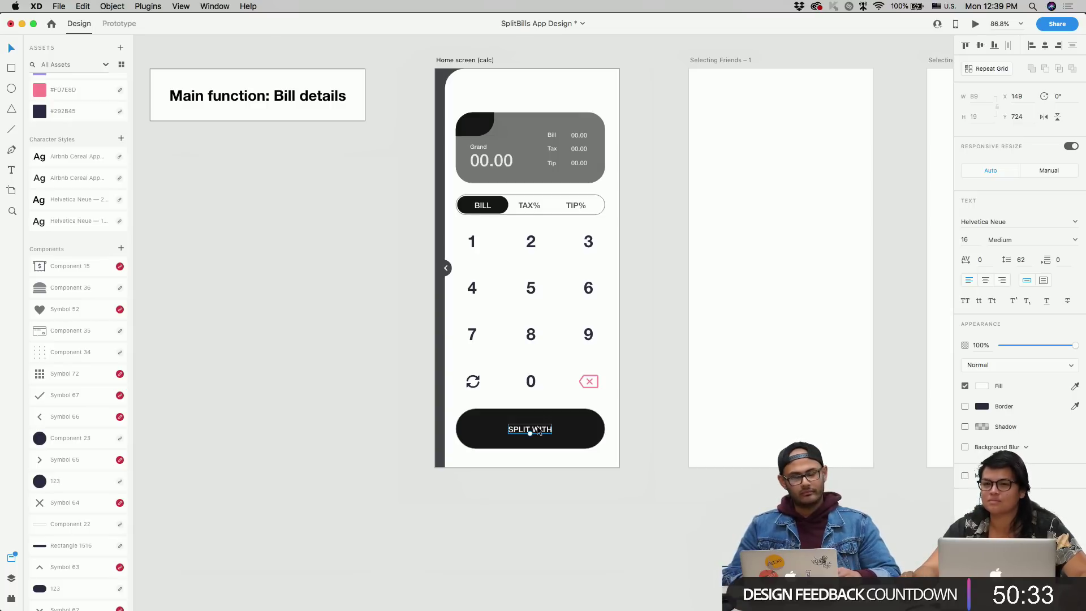
pyautogui.scroll(2, 539, 431)
pyautogui.moveTo(528, 431); pyautogui.dragTo(534, 426)
pyautogui.keyDown('shift'); pyautogui.click(566, 444); pyautogui.keyUp('shift')
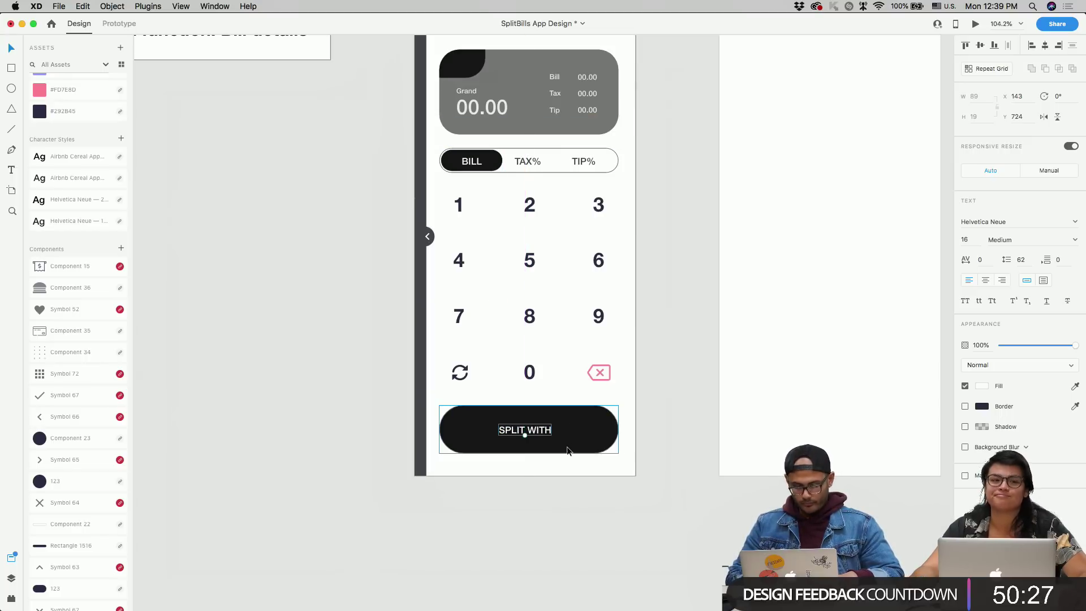
# - Centre-align the black button's label text and extend it to read "SPLIT WITH.."
pyautogui.doubleClick(528, 431)
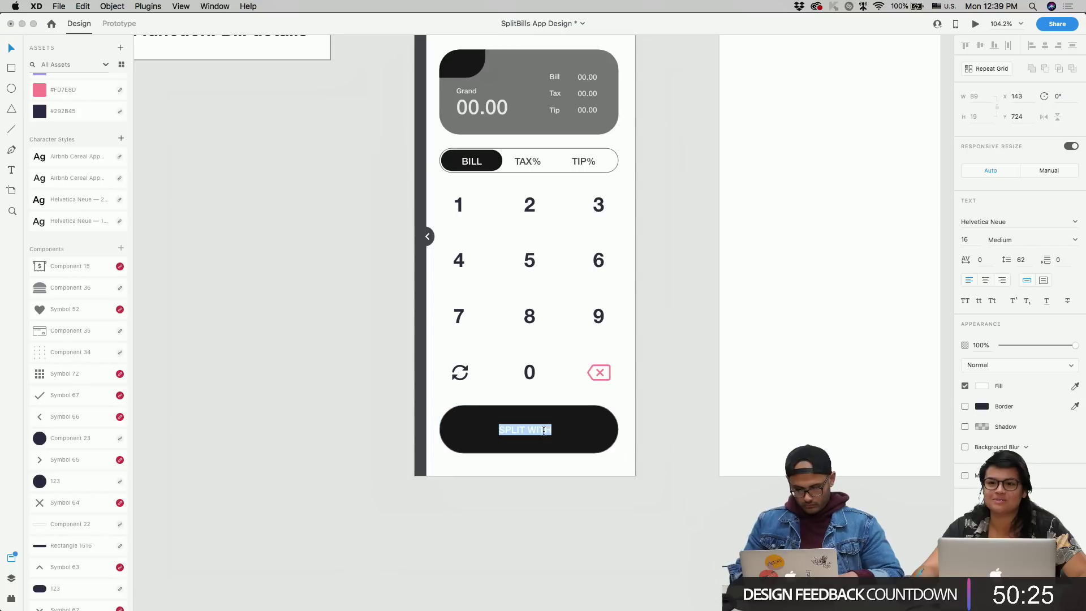
pyautogui.press('Right')
pyautogui.press('Escape')
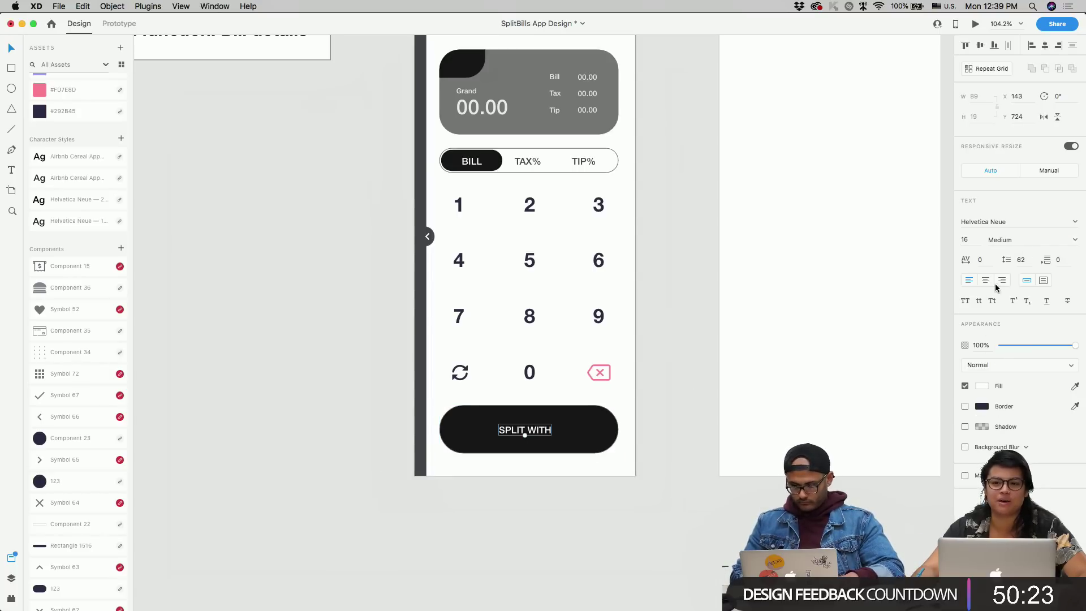
pyautogui.press('Return')
pyautogui.press('Right')
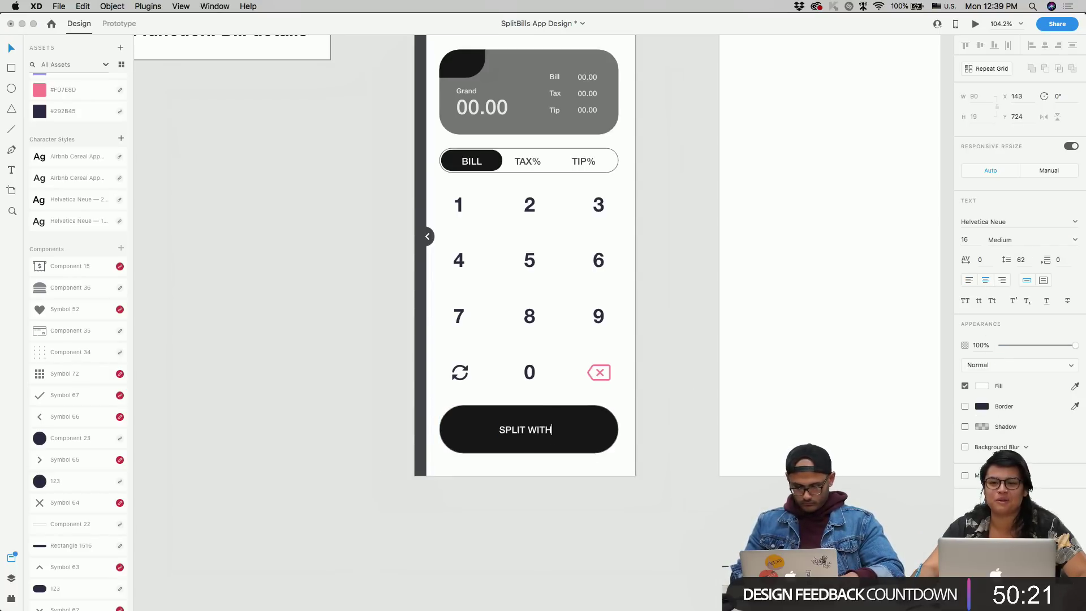
pyautogui.write('..')
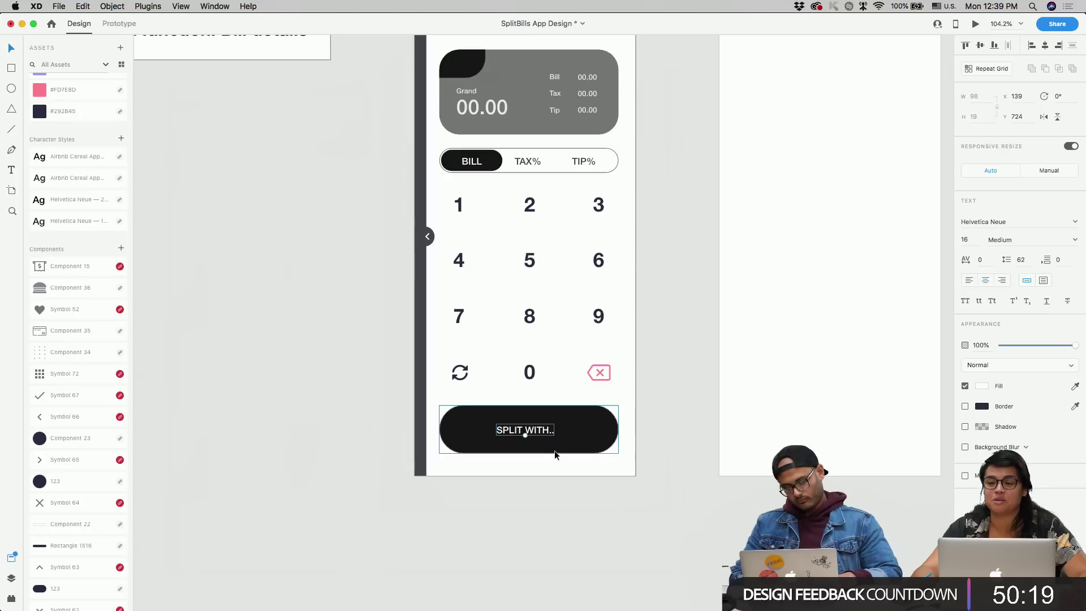
# - Group the "SPLIT WITH.." label with its black button
pyautogui.click(530, 475)
pyautogui.click(531, 429)
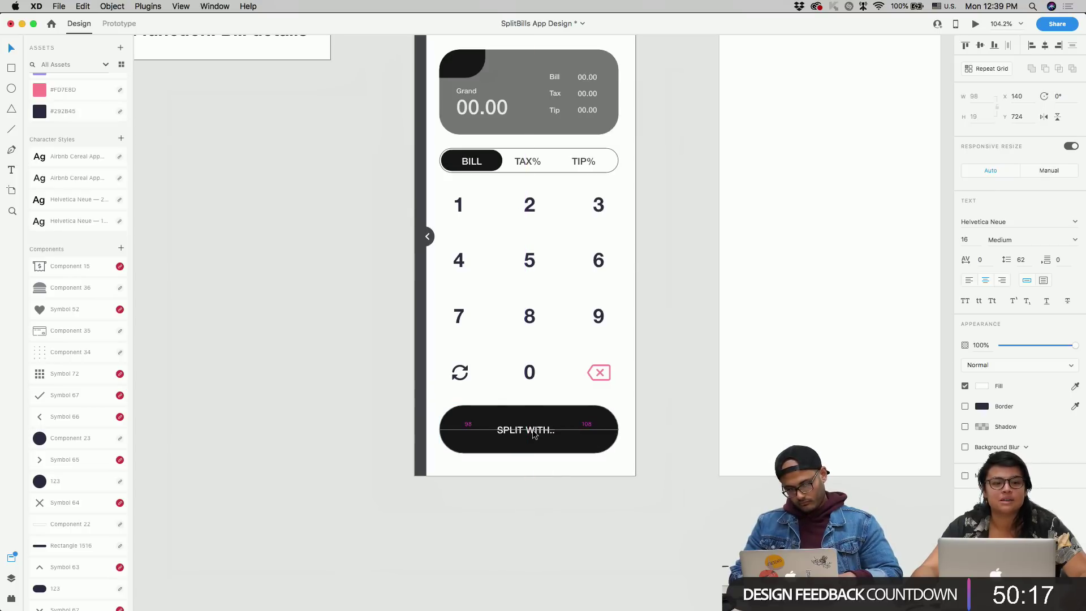
pyautogui.click(577, 436)
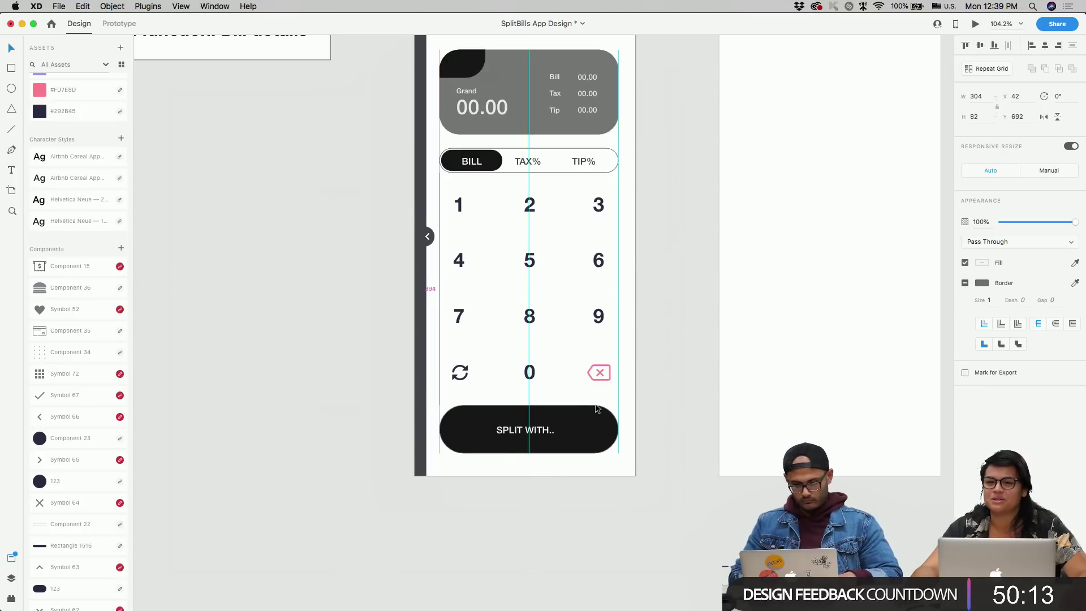
pyautogui.scroll(-5, 497, 408)
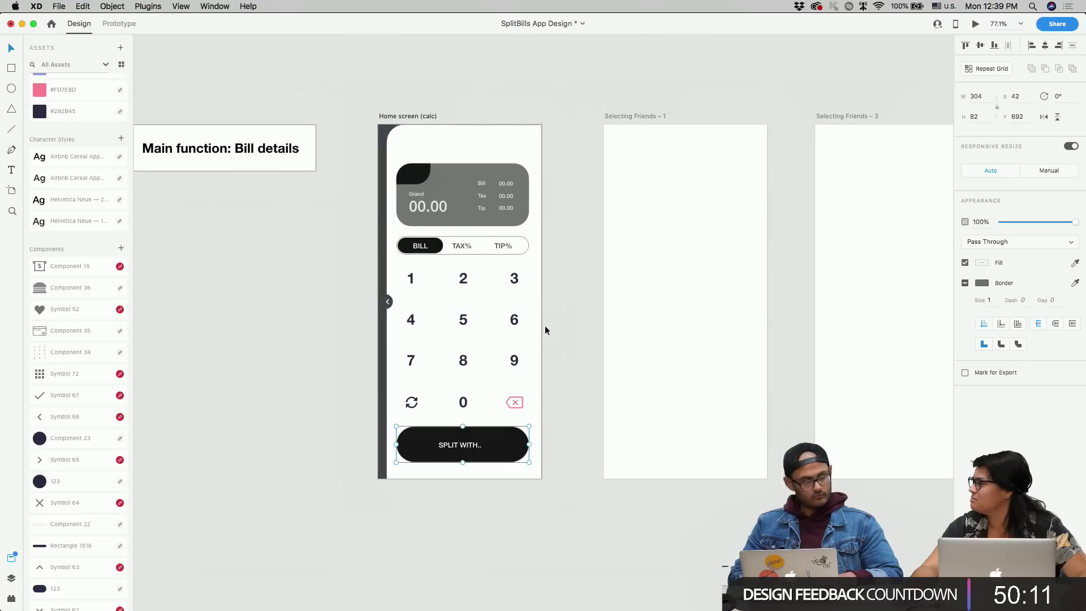
pyautogui.hscroll(5, 494, 311)
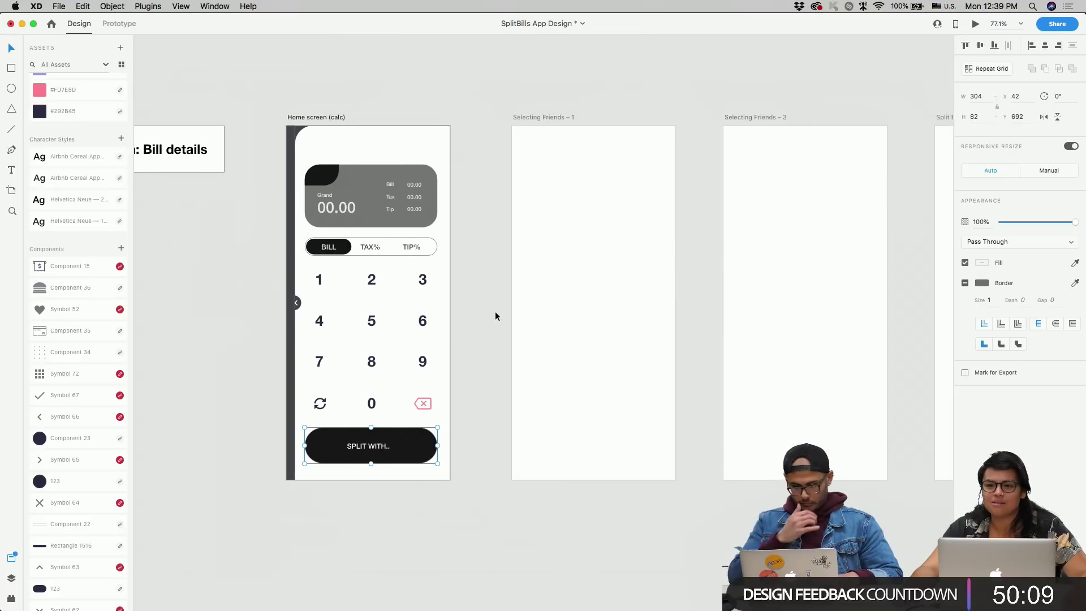
pyautogui.click(638, 199)
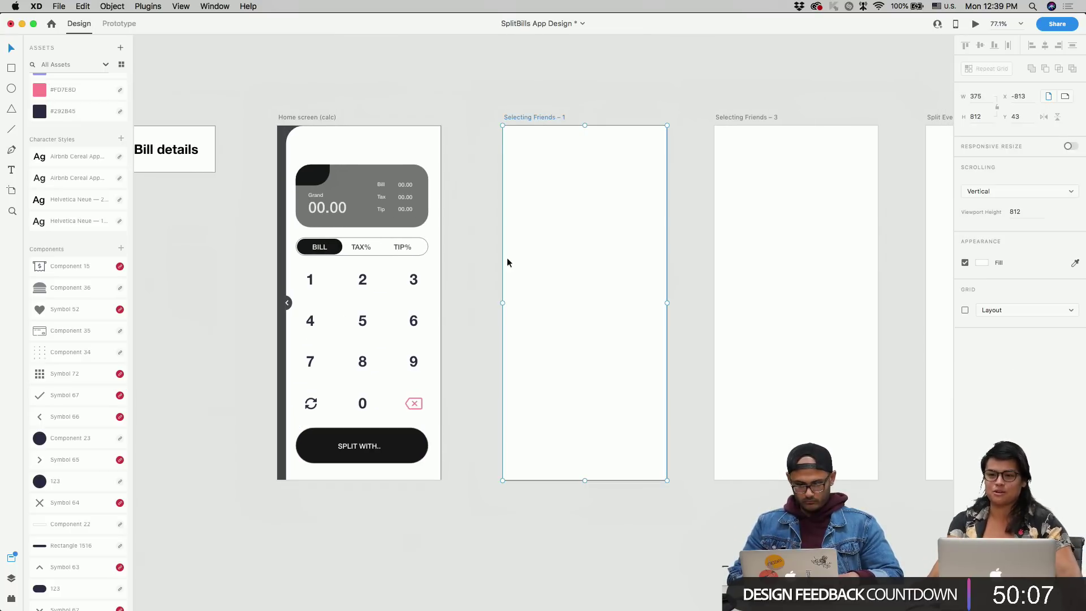
pyautogui.scroll(3, 293, 293)
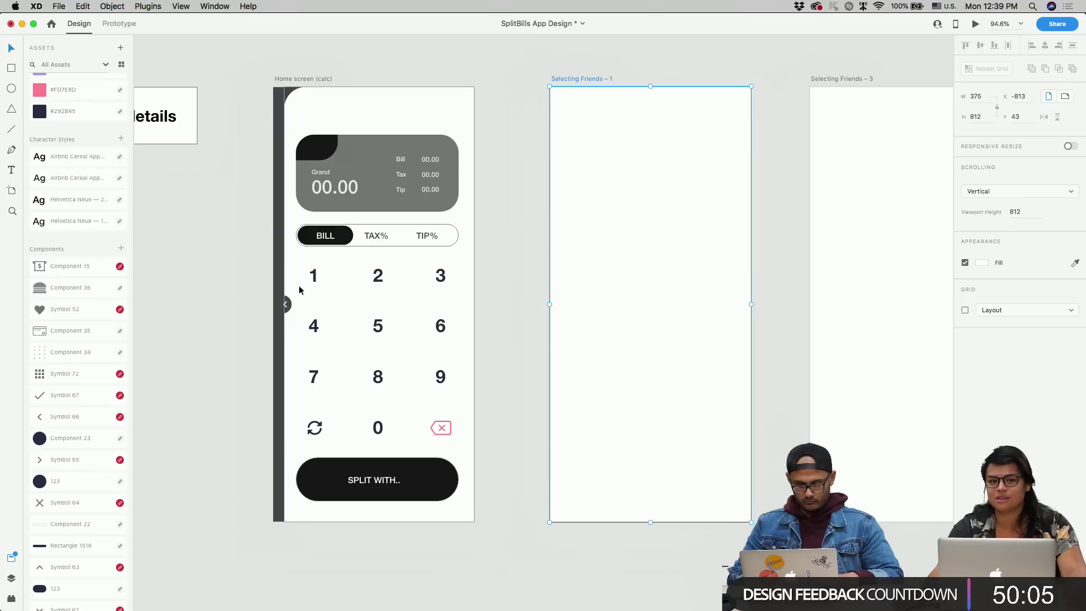
pyautogui.click(300, 289)
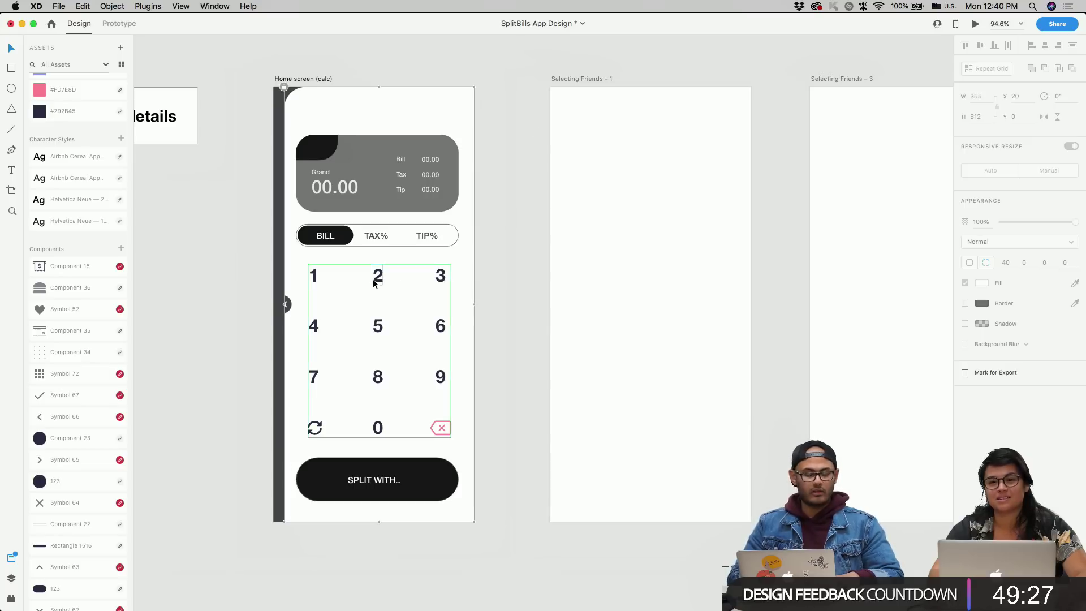
pyautogui.click(558, 163)
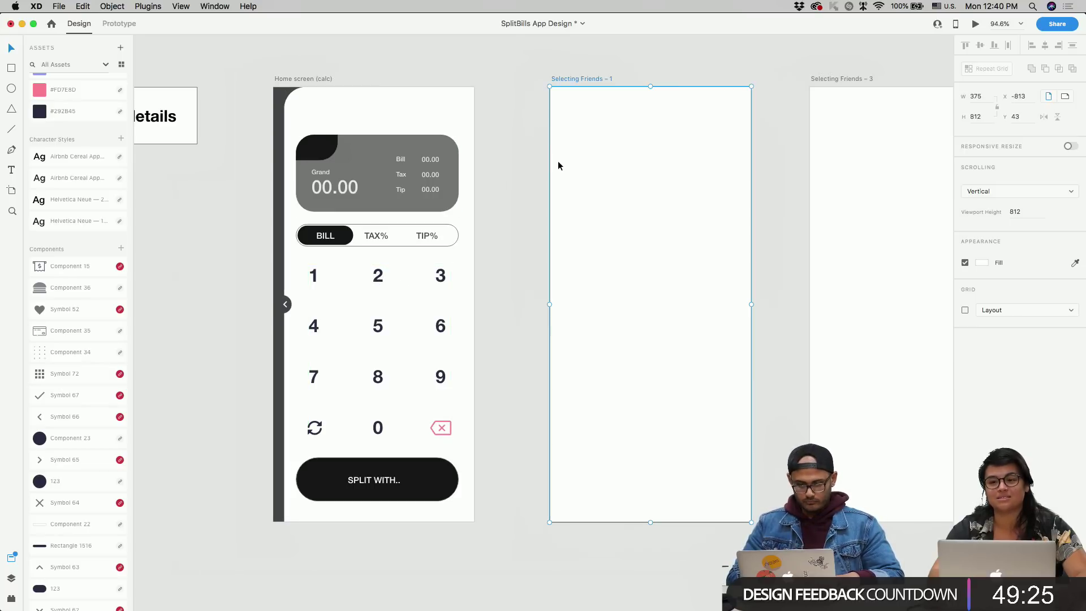
# - Duplicate the "Grand" label into the bill card's black corner at X 64, Y 106 and retype it as "USD"
pyautogui.scroll(5, 344, 178)
pyautogui.scroll(2, 351, 293)
pyautogui.click(351, 297)
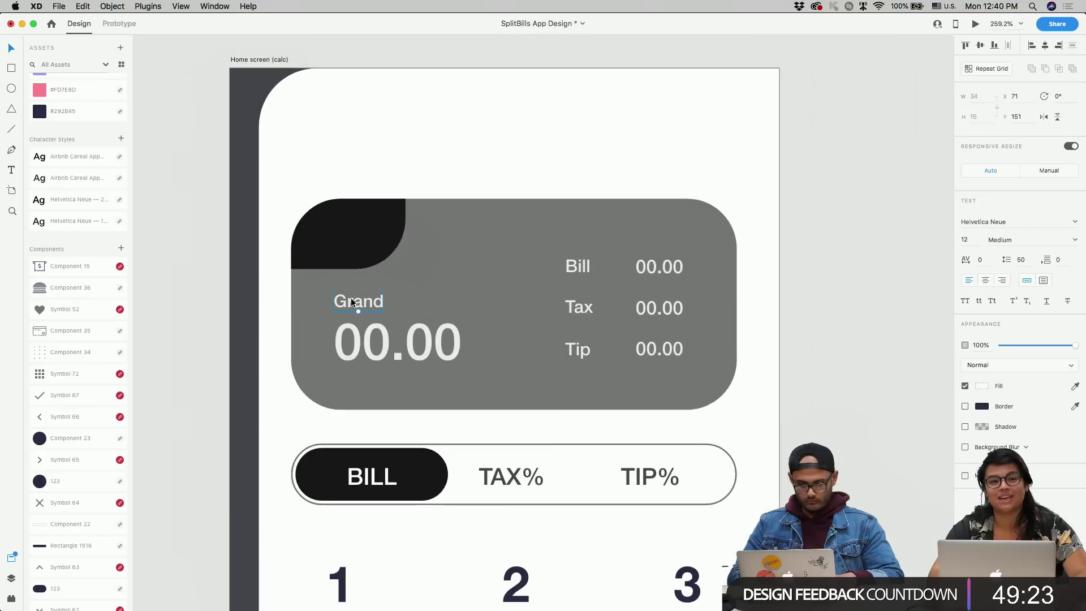
pyautogui.moveTo(351, 298); pyautogui.dragTo(342, 232)
pyautogui.doubleClick(343, 232)
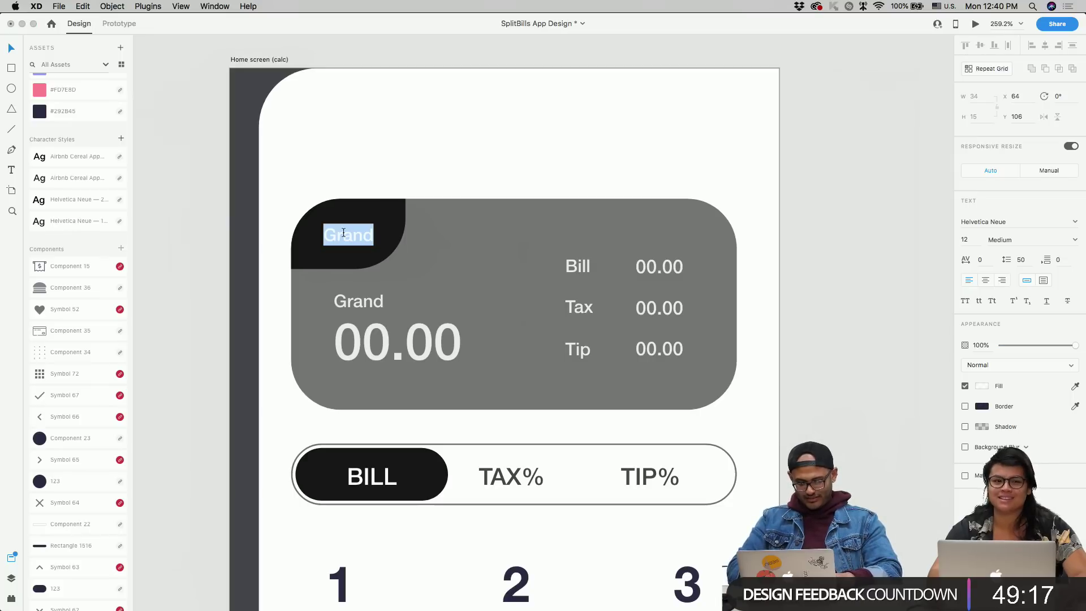
pyautogui.press('BackSpace')
pyautogui.write('USD')
pyautogui.press('Escape')
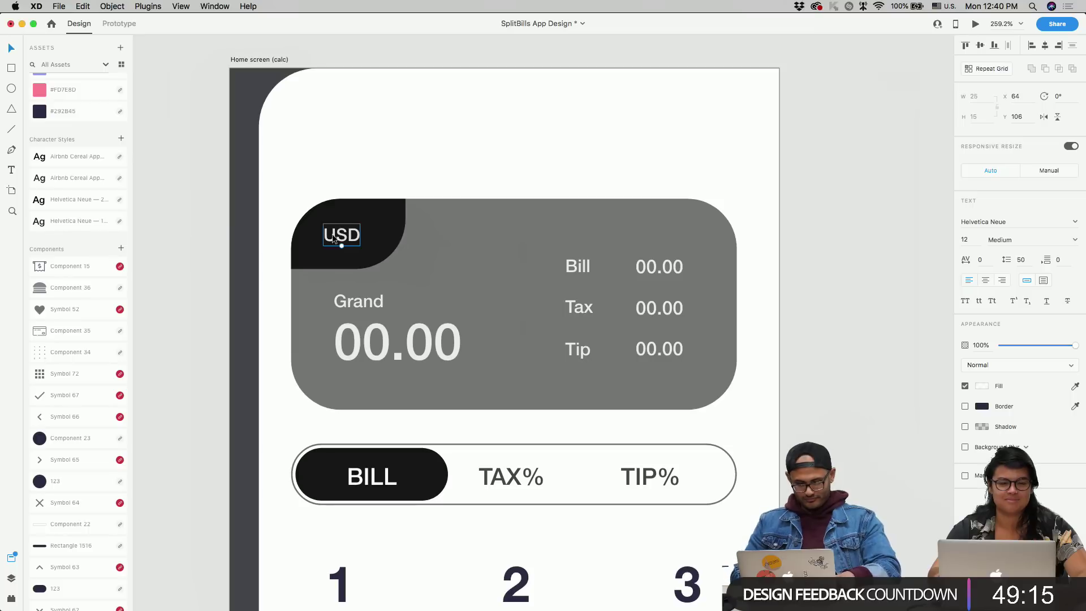
# - Shift the "USD" label to X 68 and set its font size to 14
pyautogui.moveTo(334, 238); pyautogui.dragTo(340, 237)
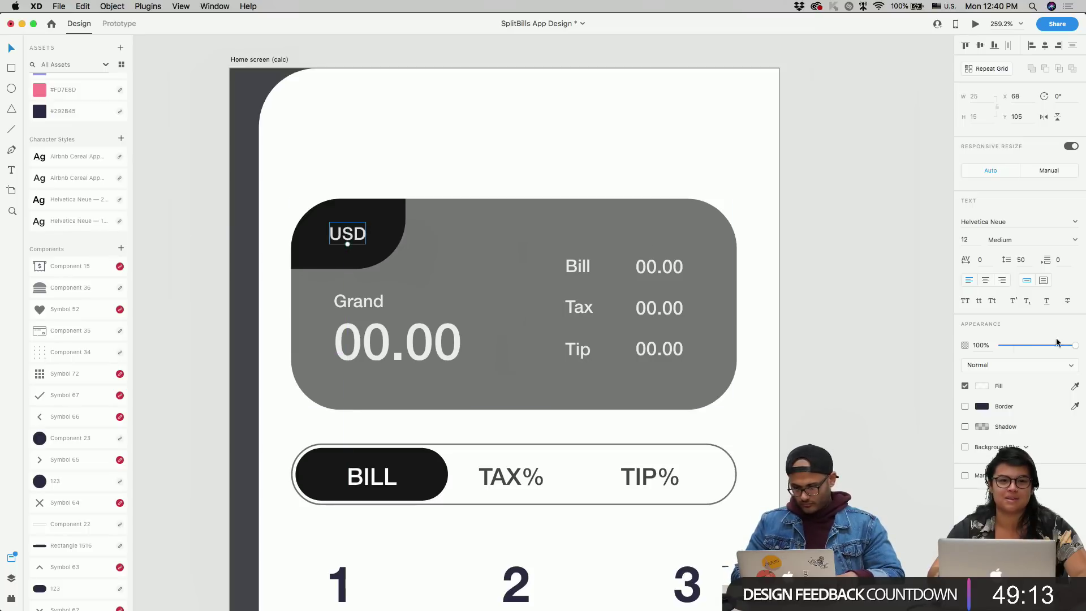
pyautogui.click(980, 238)
pyautogui.write('14')
pyautogui.press('Return')
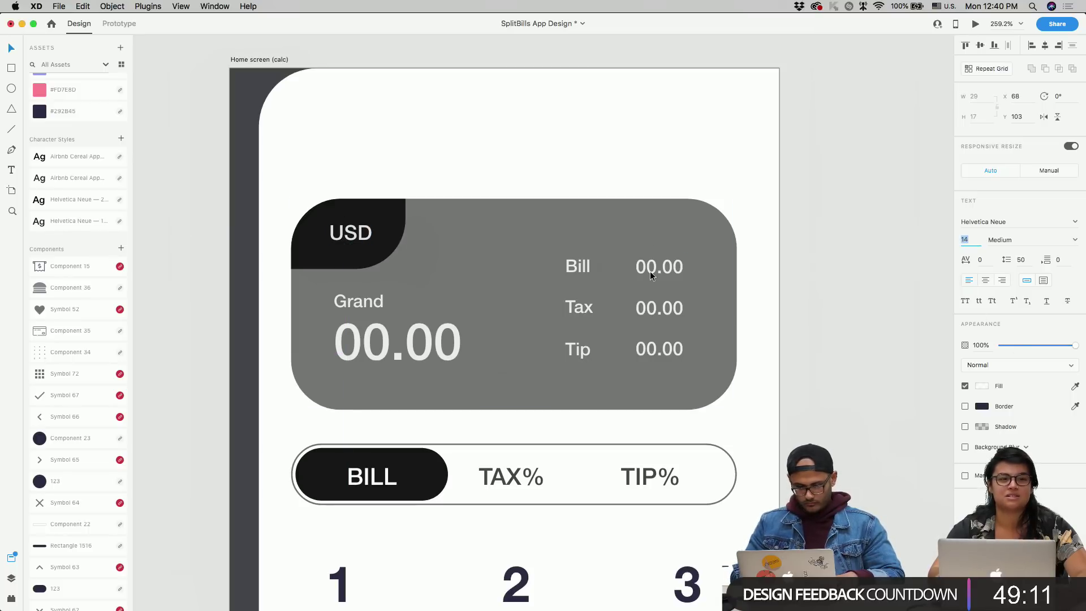
# - Make the white fill of the "USD" label and all the other bill card texts fully opaque
pyautogui.click(984, 387)
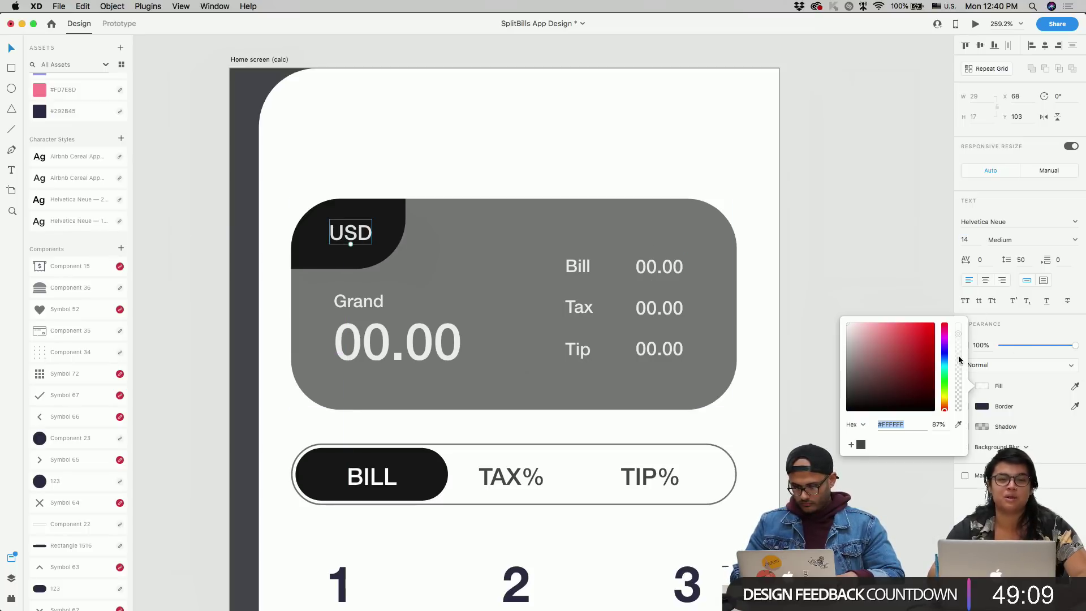
pyautogui.click(356, 300)
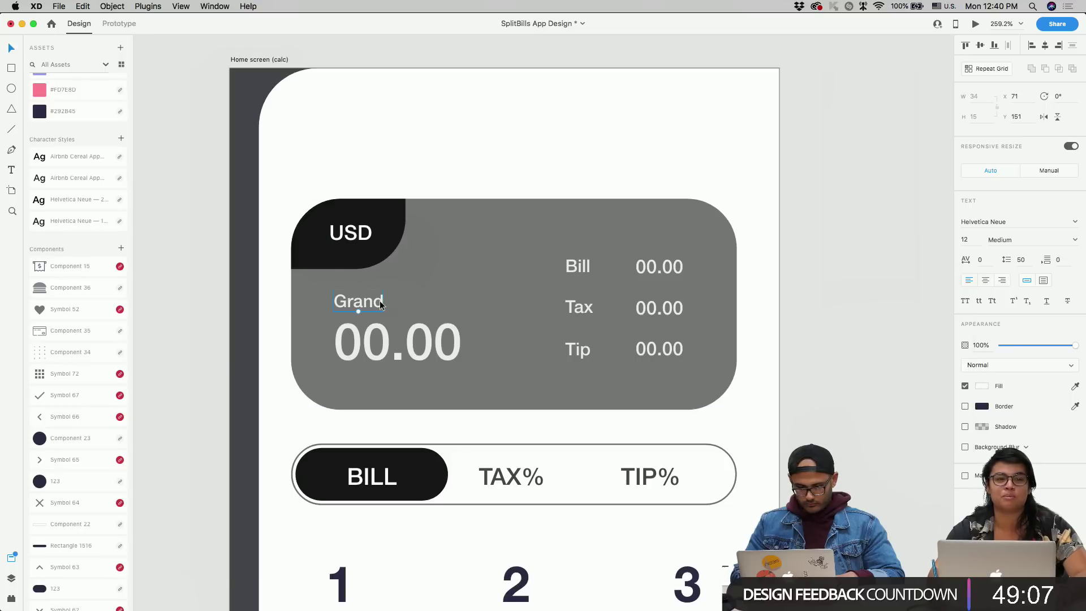
pyautogui.click(395, 340)
pyautogui.keyDown('shift'); pyautogui.click(651, 347); pyautogui.keyUp('shift')
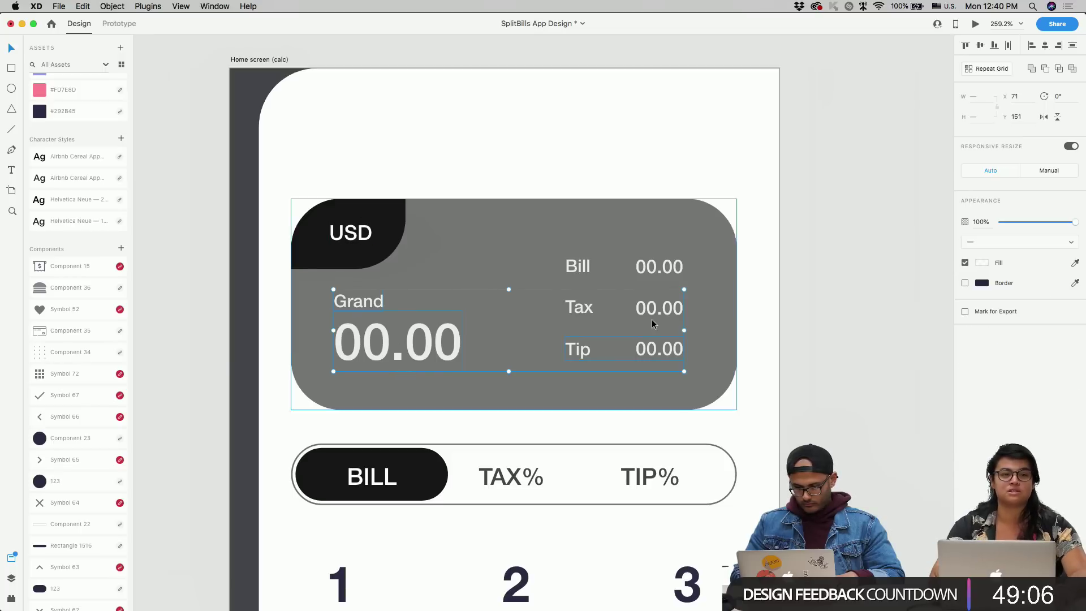
pyautogui.keyDown('shift'); pyautogui.click(651, 274); pyautogui.keyUp('shift')
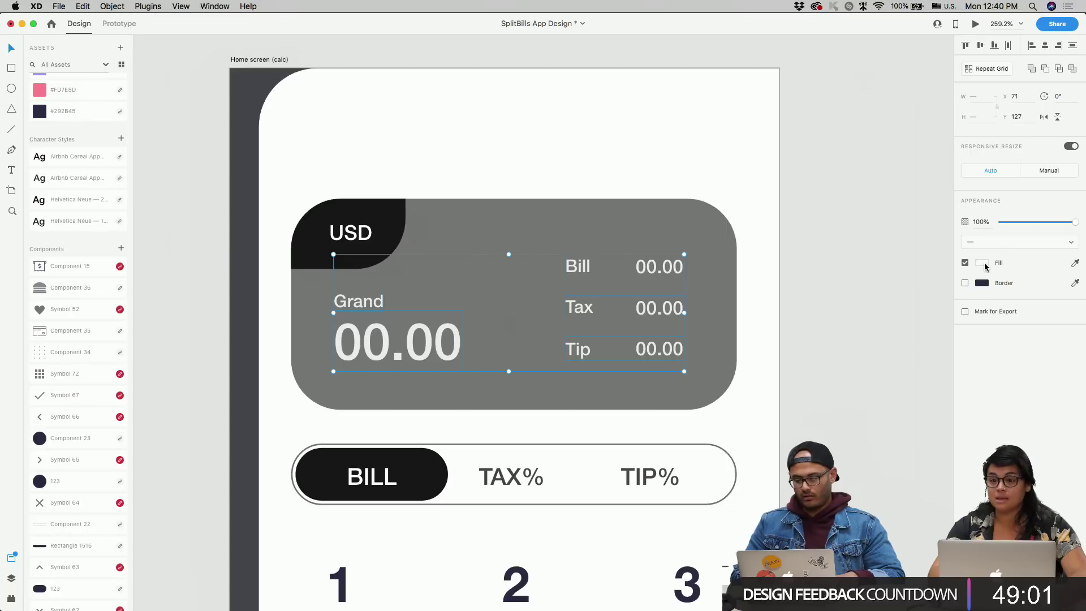
pyautogui.click(982, 264)
pyautogui.click(712, 173)
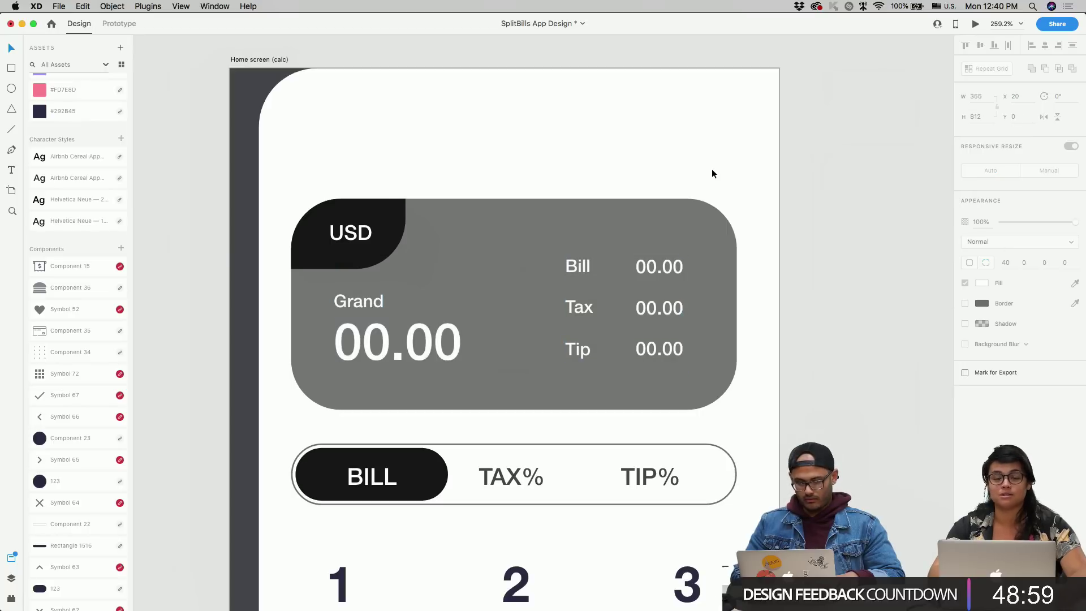
# - Duplicate the "SPLIT WITH.." button onto the "Selecting Friends – 1" artboard at X 39, Y 541
pyautogui.scroll(-5, 712, 173)
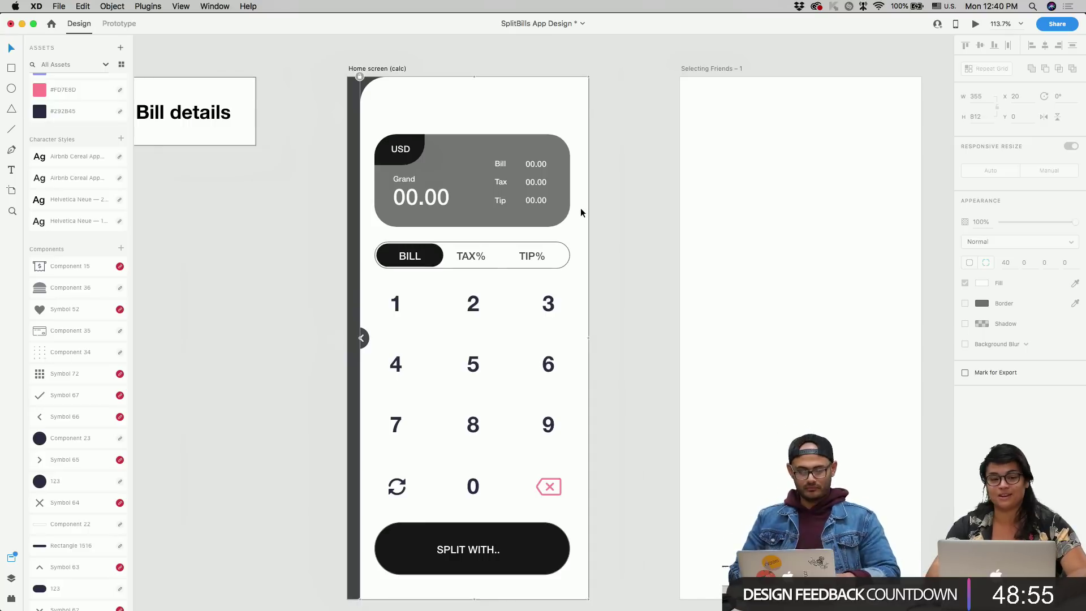
pyautogui.scroll(-3, 629, 230)
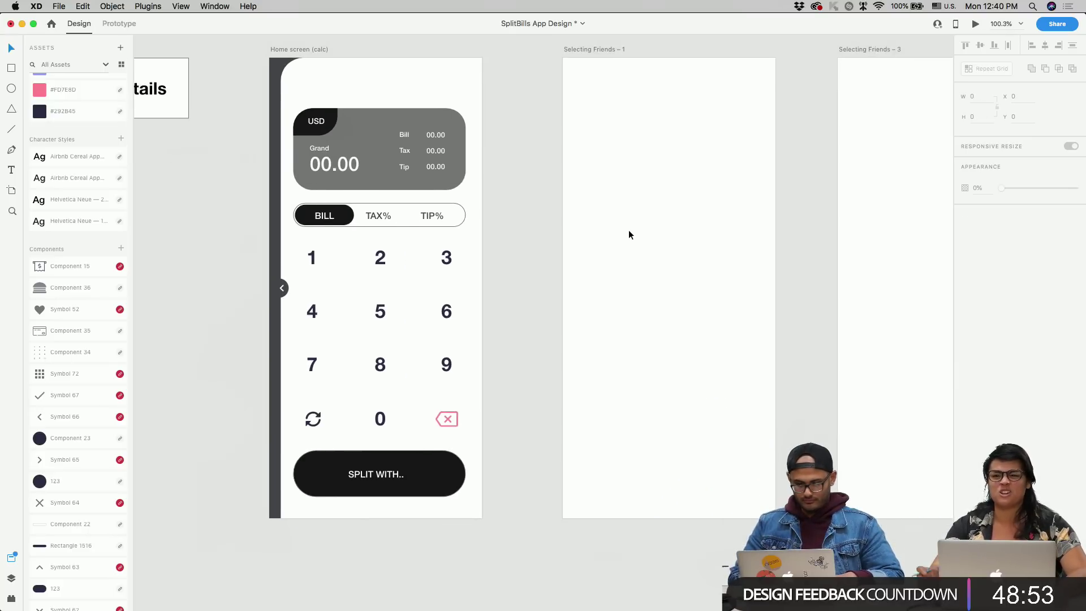
pyautogui.scroll(-3, 392, 199)
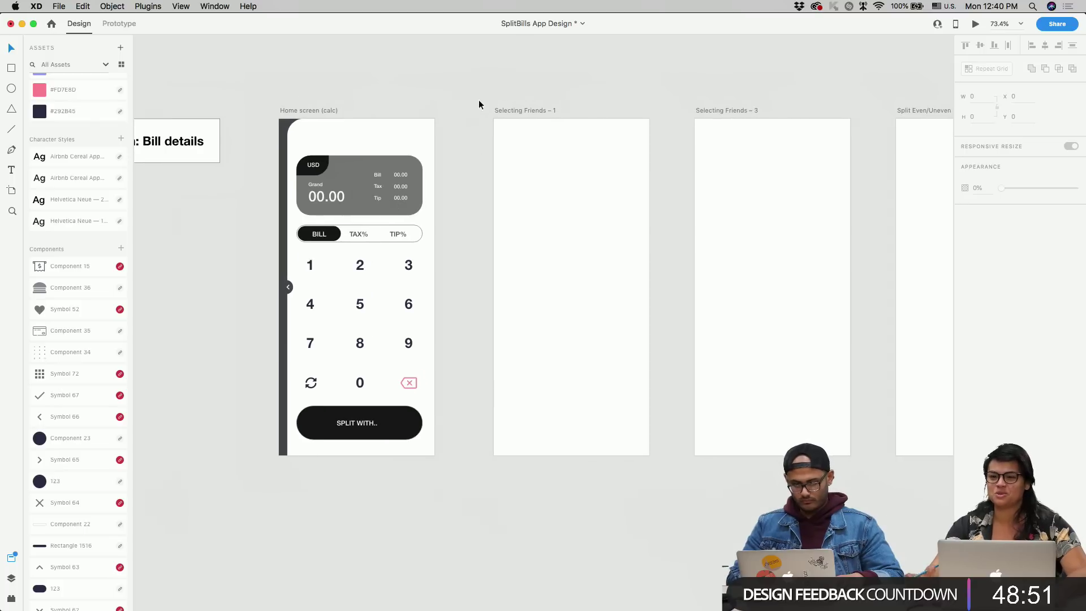
pyautogui.click(520, 110)
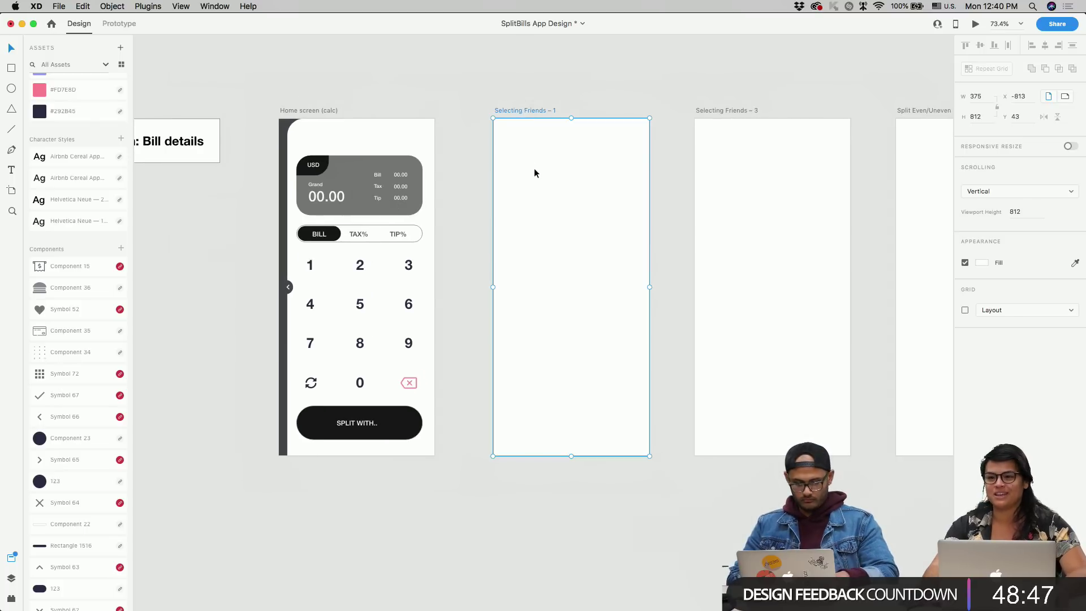
pyautogui.moveTo(390, 417); pyautogui.dragTo(602, 351)
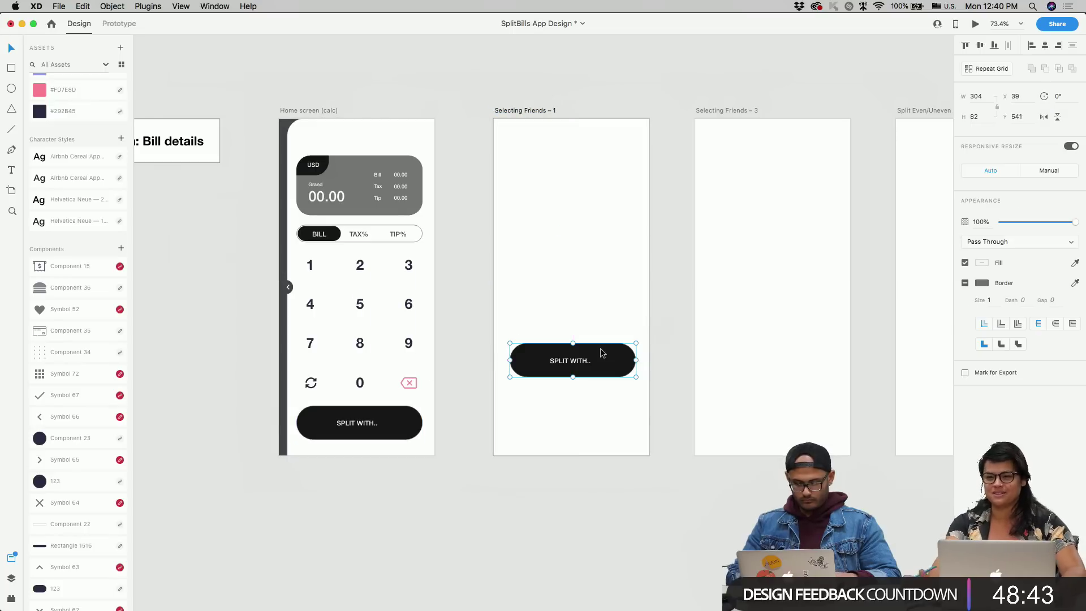
# - Ungroup the copied button and move its "SPLIT WITH.." label onto the pasteboard below the artboard
pyautogui.press('super+y')
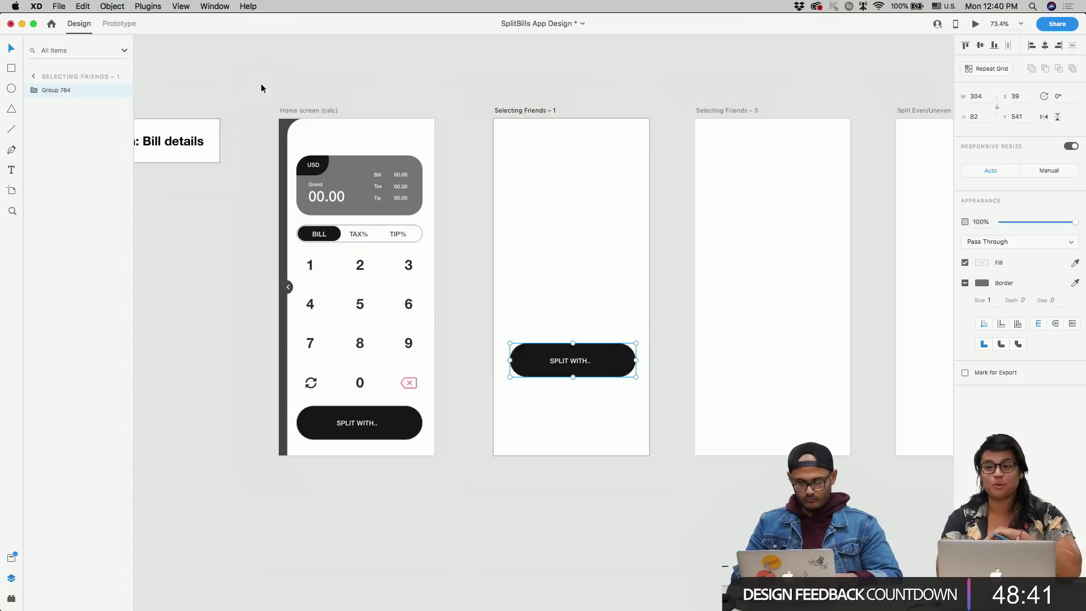
pyautogui.press('Return')
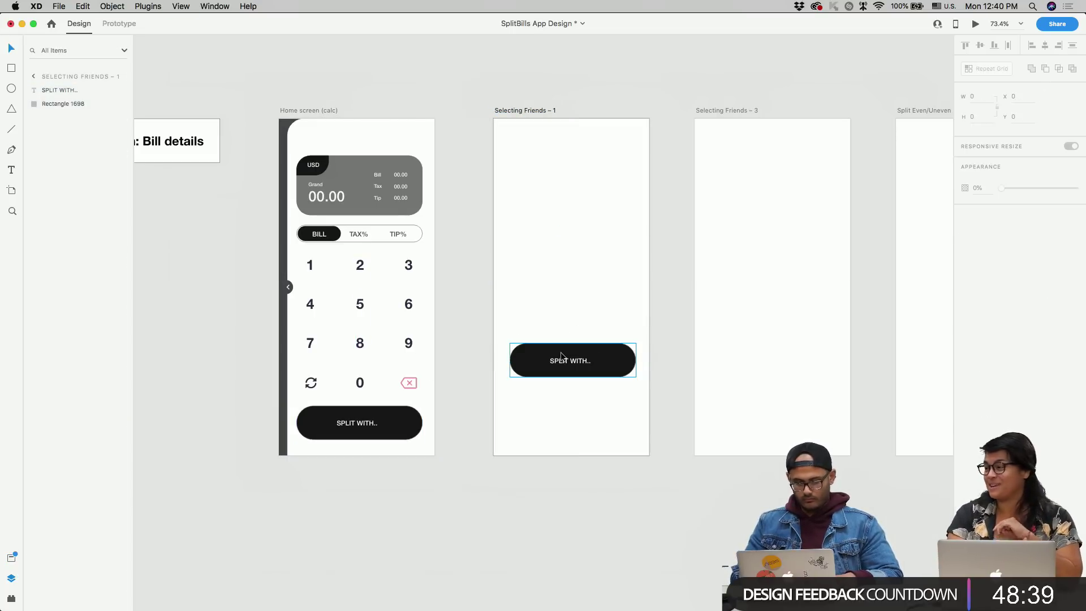
pyautogui.click(557, 363)
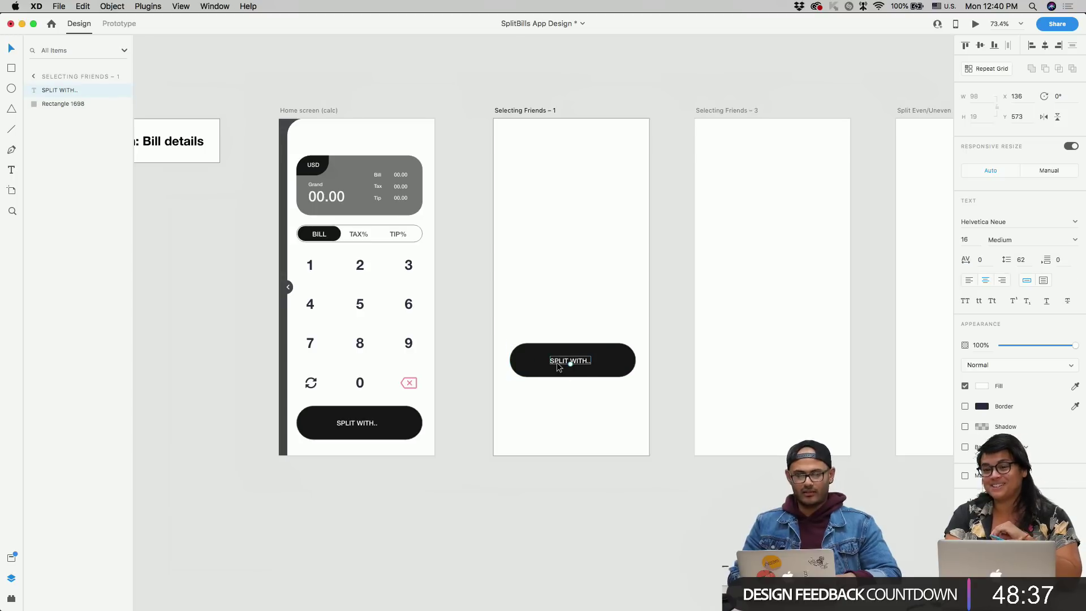
pyautogui.moveTo(556, 365); pyautogui.dragTo(560, 516)
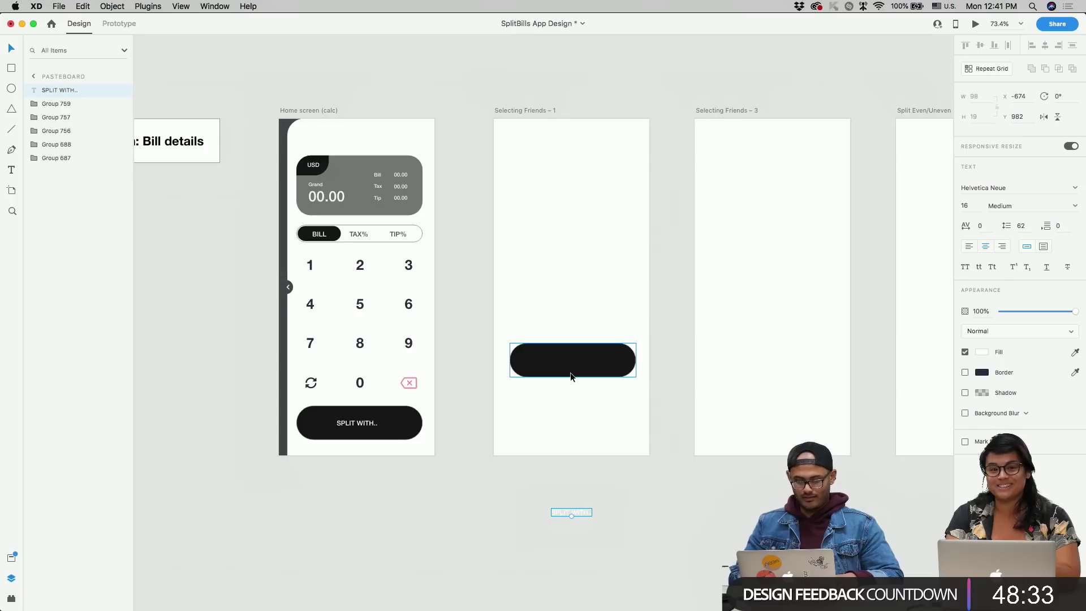
# - Stretch the black rectangle on "Selecting Friends – 1" to 382 × 516 px at X 0, Y 352, extending past the artboard's lower edge
pyautogui.click(601, 362)
pyautogui.moveTo(575, 379); pyautogui.dragTo(571, 455)
pyautogui.moveTo(634, 359); pyautogui.dragTo(653, 359)
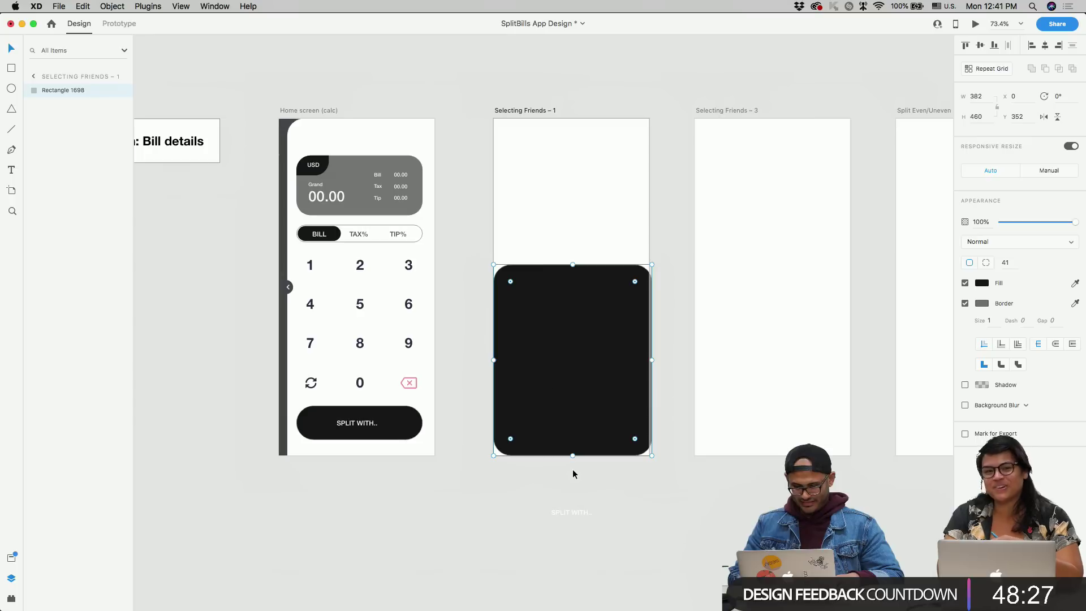
pyautogui.moveTo(572, 454); pyautogui.dragTo(572, 478)
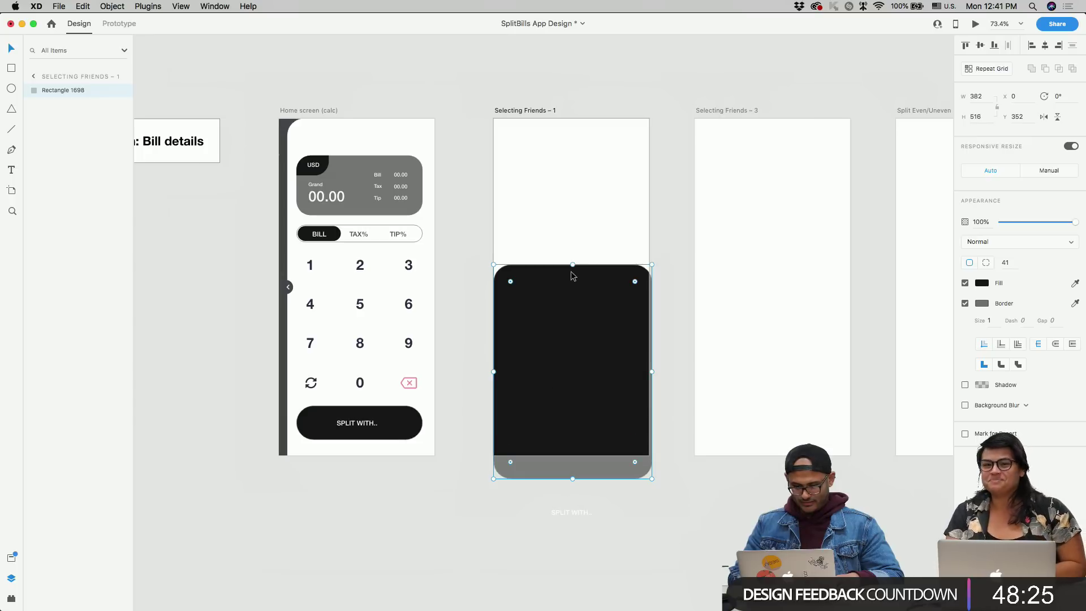
# - Resize the black rounded rectangle on "Selecting Friends – 1" to 375 × 771 px at X 0, Y 97
pyautogui.moveTo(571, 263); pyautogui.dragTo(570, 201)
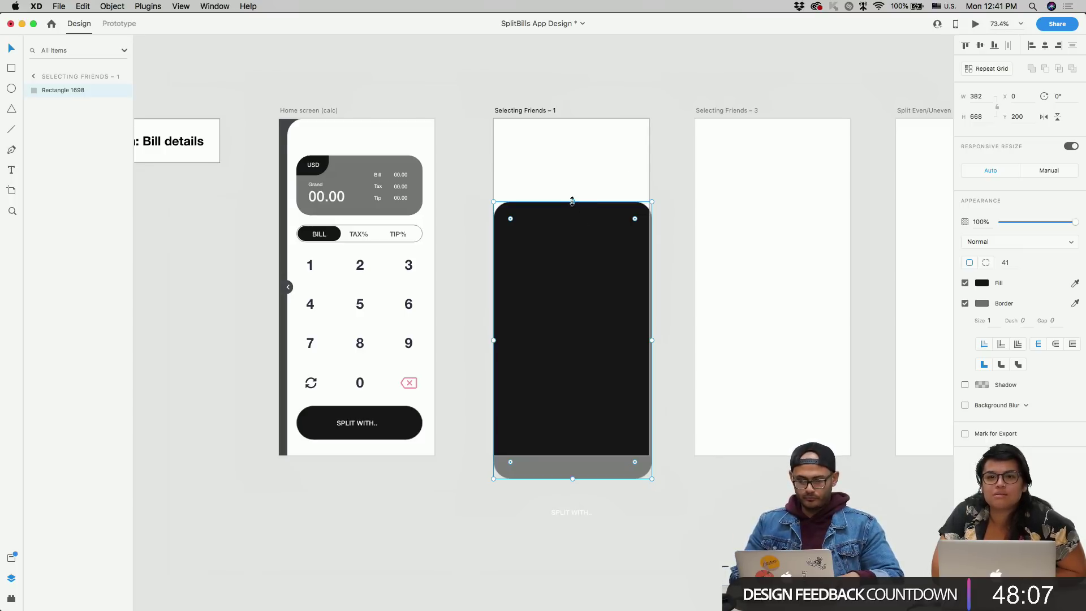
pyautogui.moveTo(572, 201); pyautogui.dragTo(571, 158)
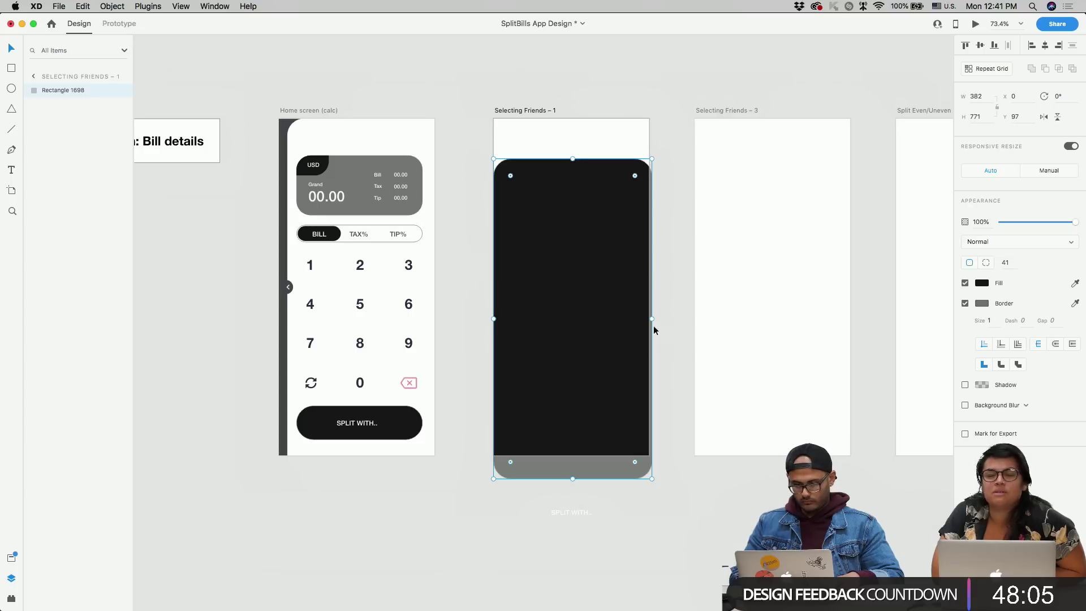
pyautogui.moveTo(651, 318); pyautogui.dragTo(649, 318)
pyautogui.click(684, 307)
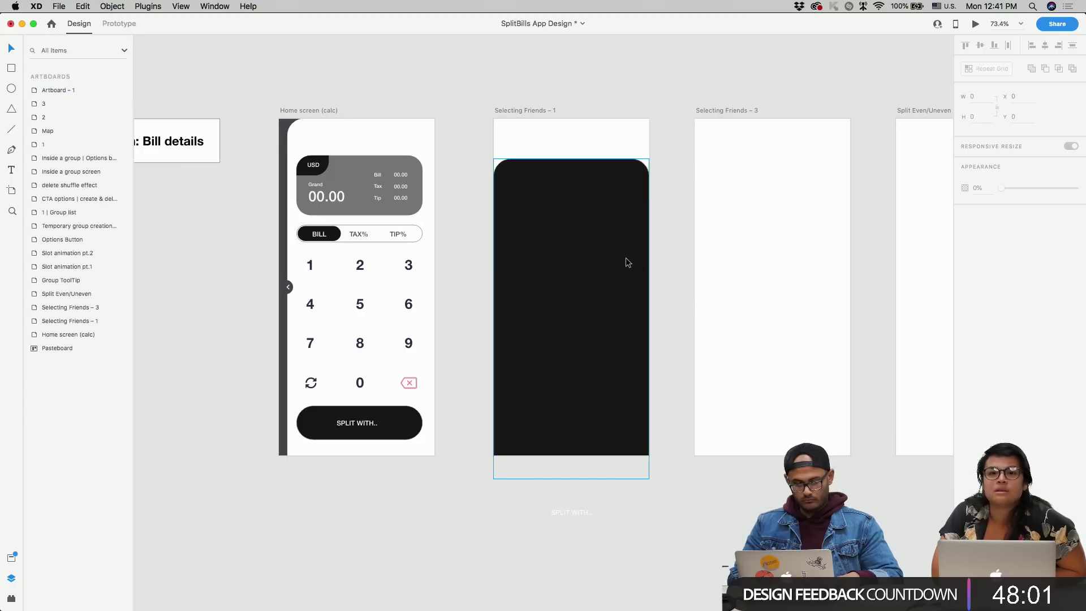
pyautogui.scroll(3, 594, 171)
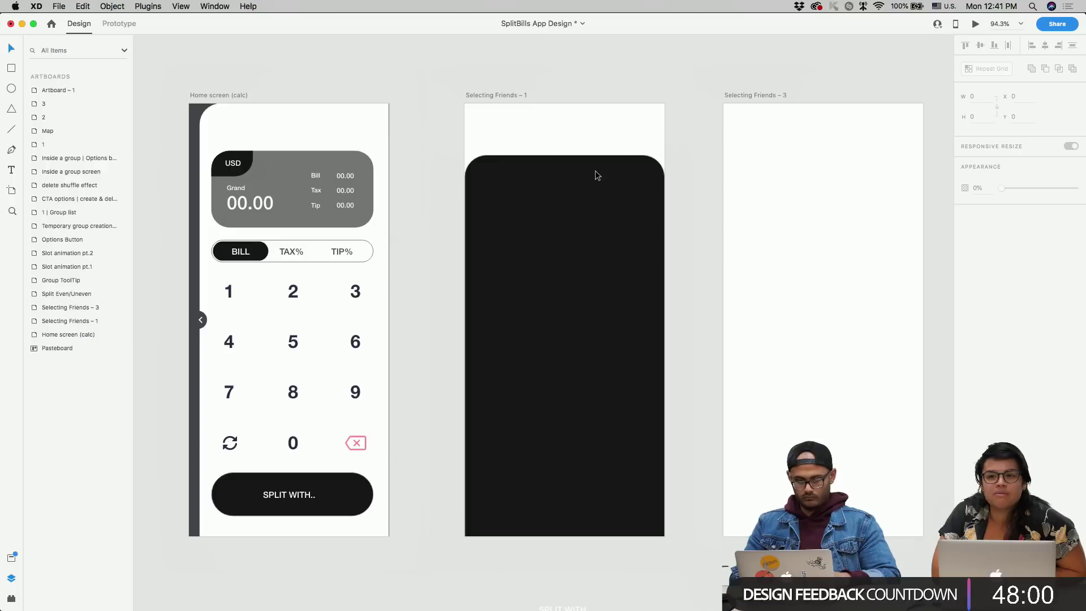
pyautogui.click(538, 266)
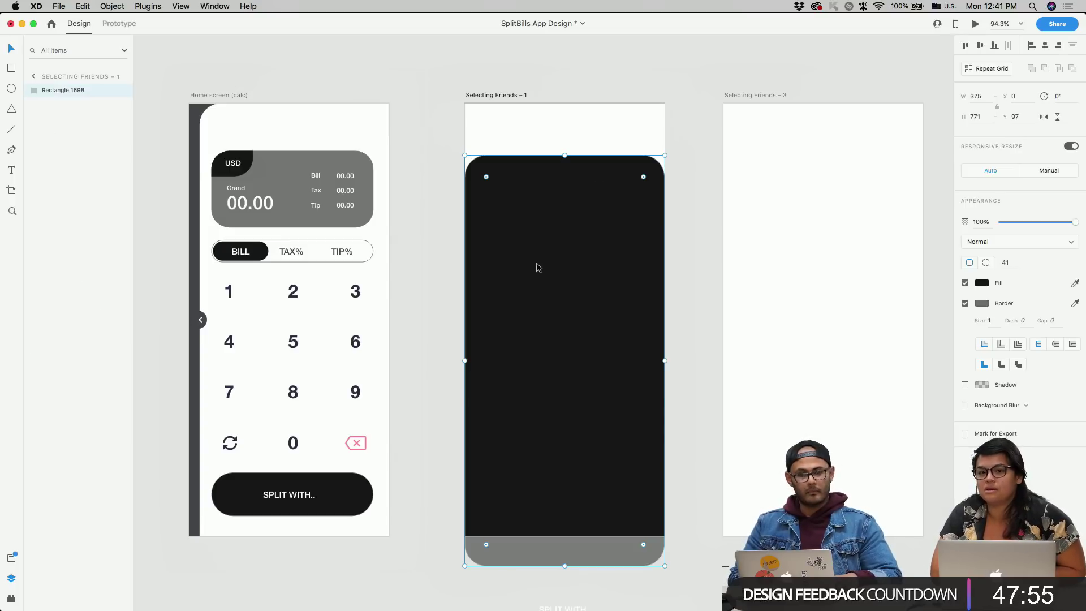
pyautogui.click(577, 136)
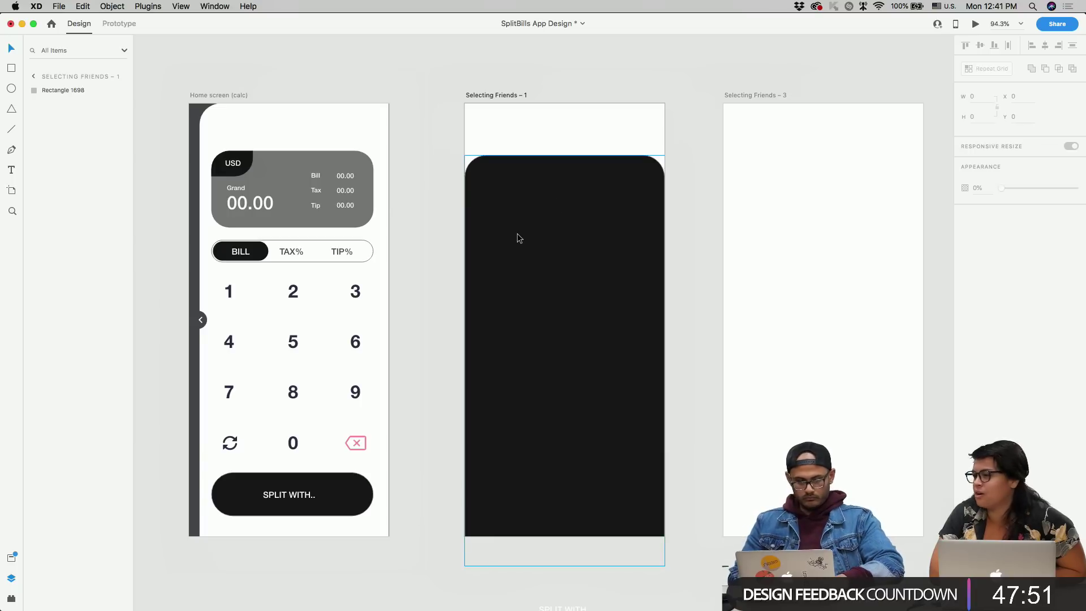
# - Copy the "SPLIT WITH.." label from the home screen to the upper part of the black panel, at X 139, Y 129
pyautogui.press('super+shift+y')
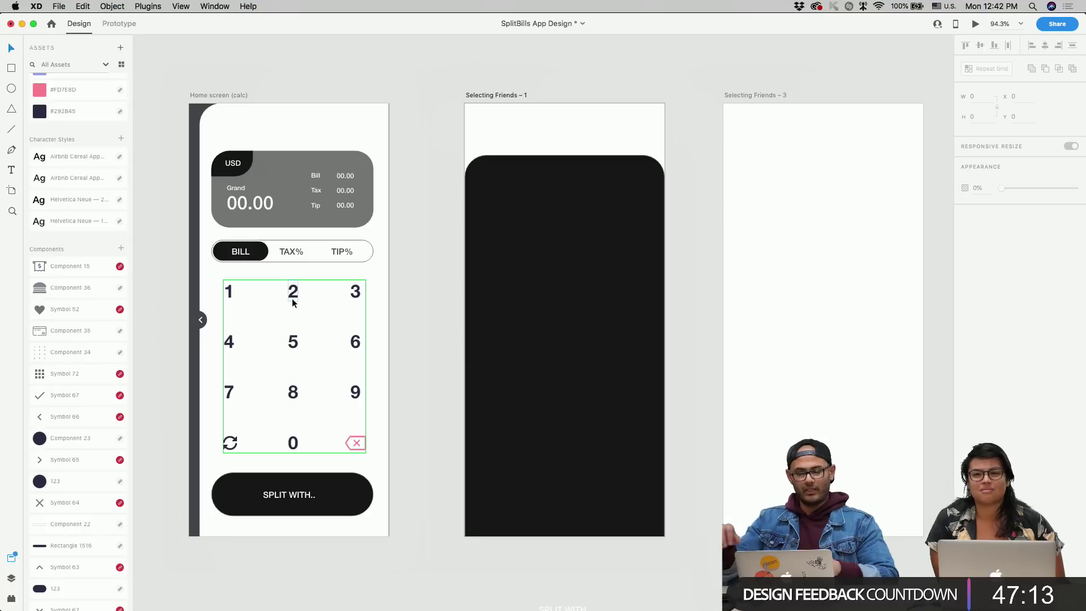
pyautogui.click(581, 176)
pyautogui.click(698, 196)
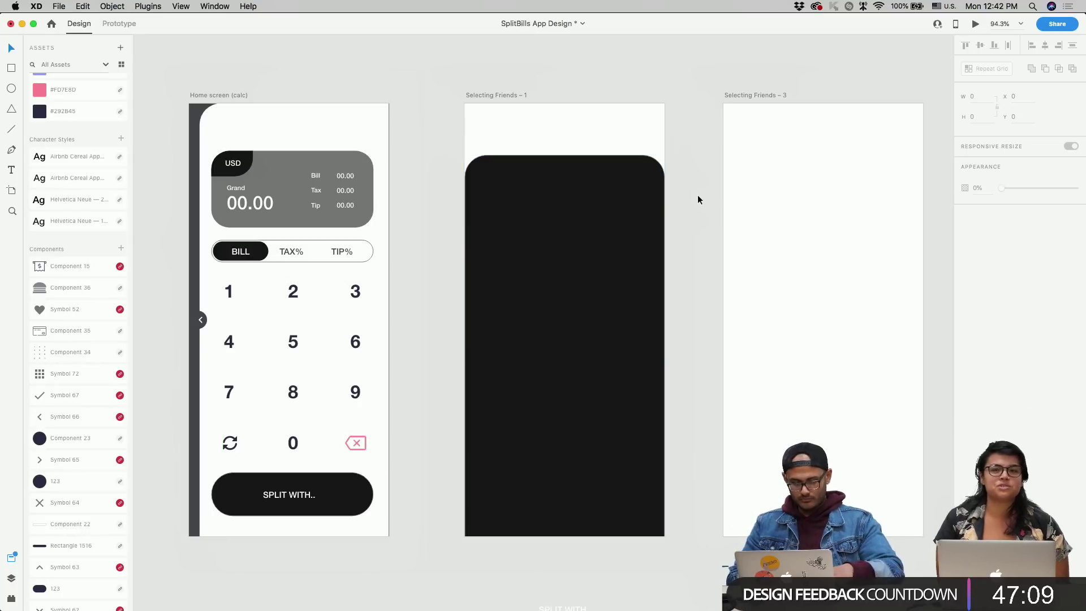
pyautogui.click(282, 500)
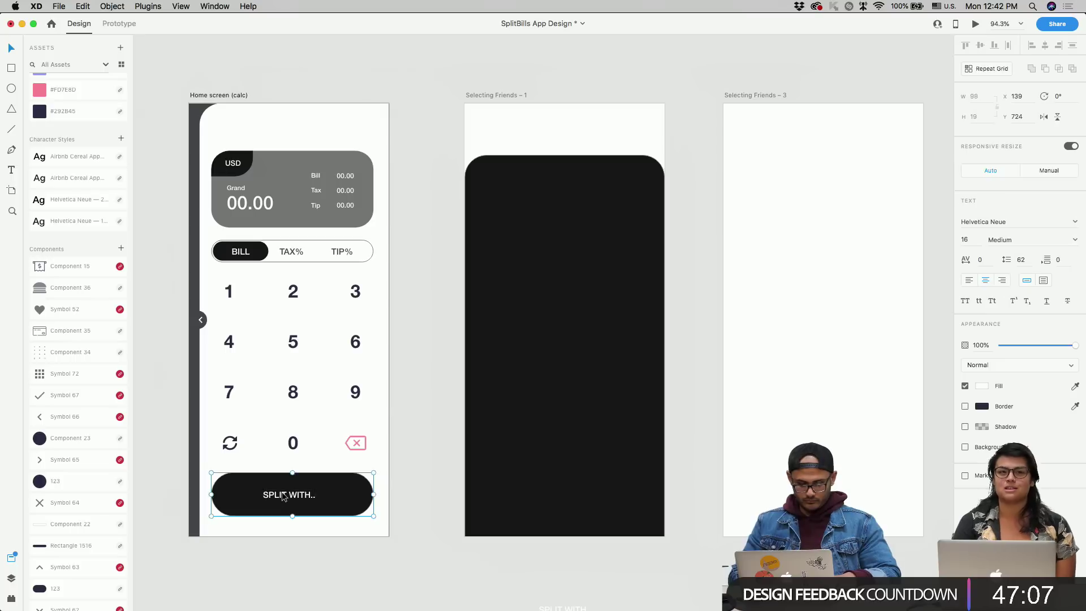
pyautogui.click(466, 421)
pyautogui.press('cmd+v')
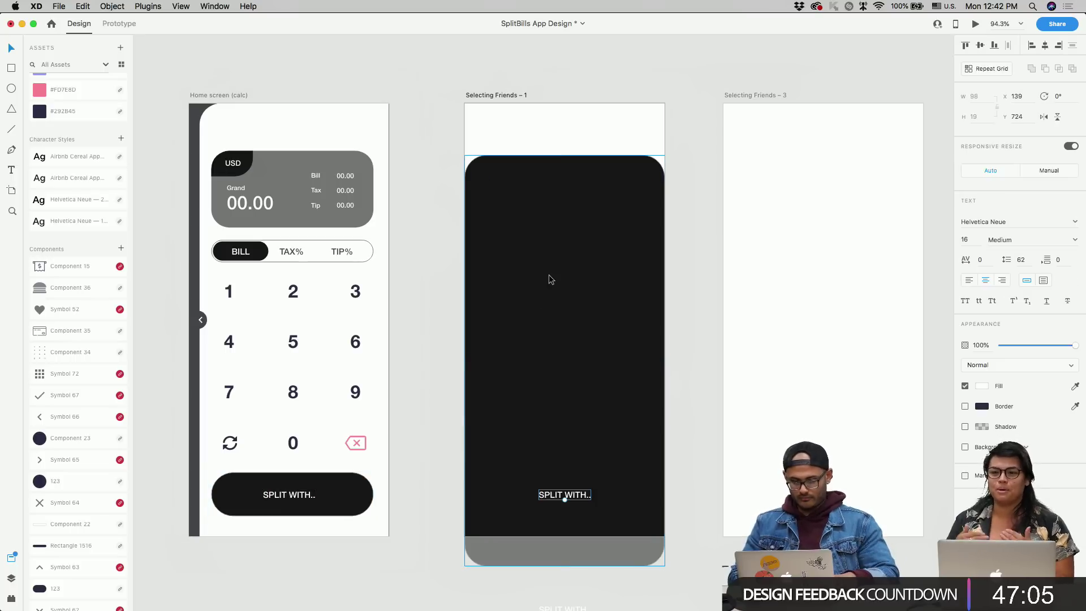
pyautogui.moveTo(548, 497); pyautogui.dragTo(550, 183)
# - Change the copied label's text to "Select friends" and reposition it at X 137, Y 128
pyautogui.doubleClick(550, 181)
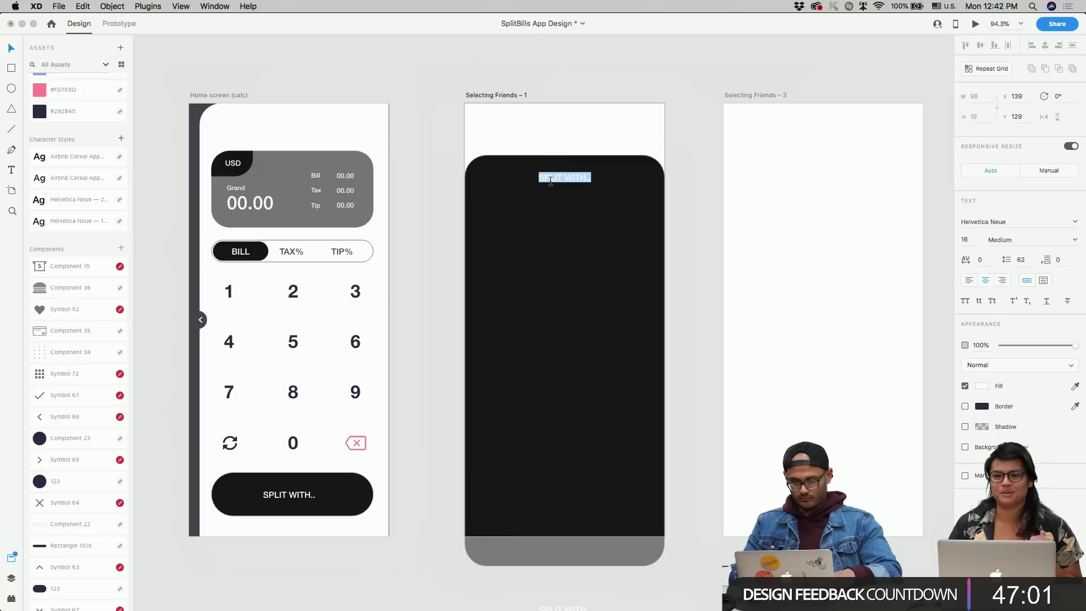
pyautogui.write('Select')
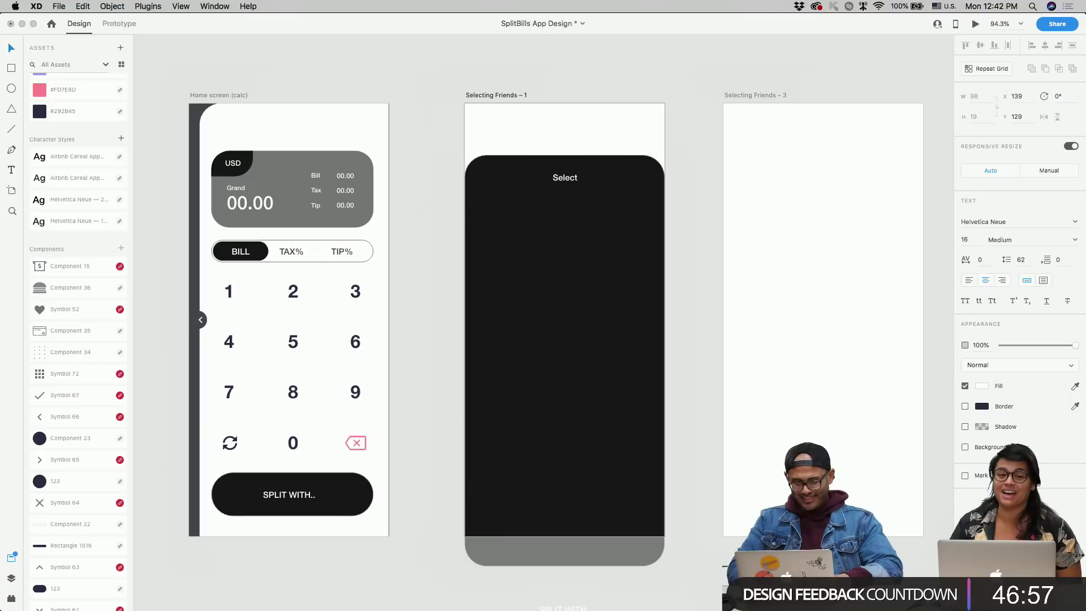
pyautogui.write(' your')
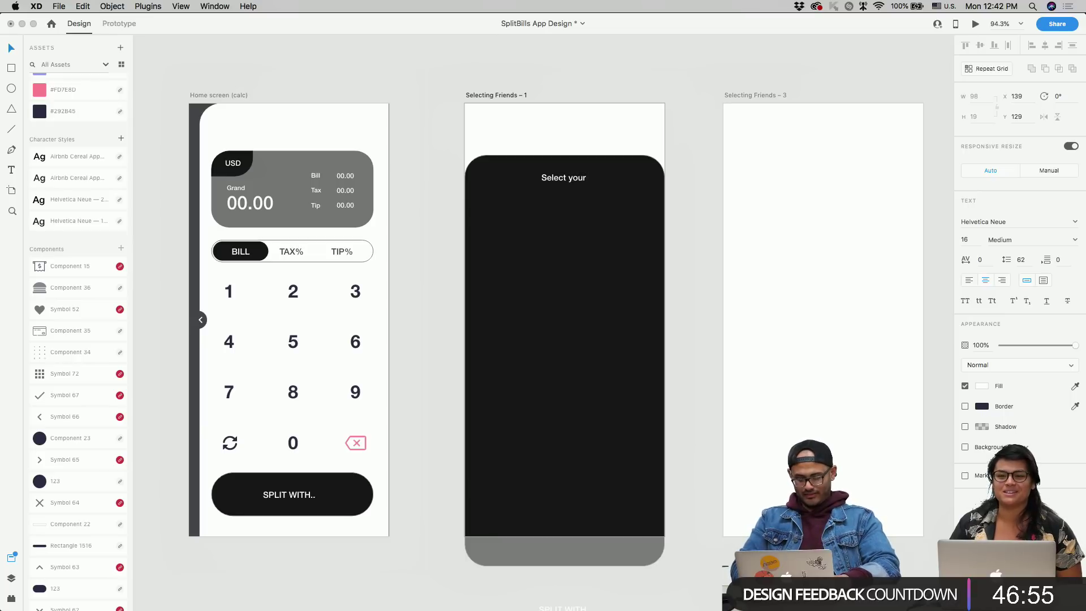
pyautogui.press('BackSpace')
pyautogui.press('BackSpace')
pyautogui.press('BackSpace')
pyautogui.press('BackSpace')
pyautogui.press('BackSpace')
pyautogui.write('friends')
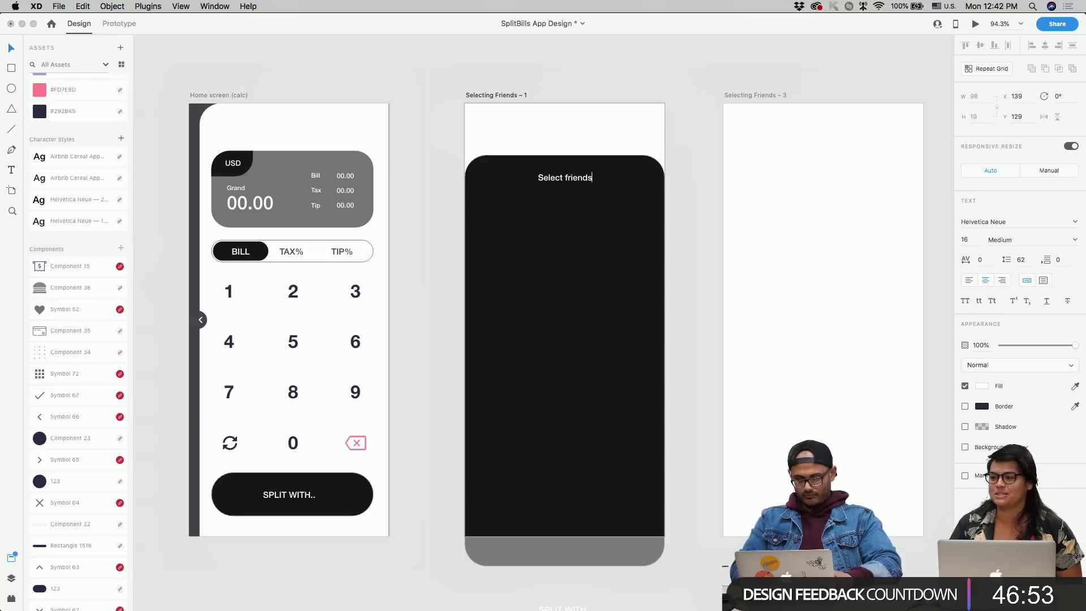
pyautogui.press('Escape')
pyautogui.moveTo(582, 177); pyautogui.dragTo(588, 179)
pyautogui.click(713, 199)
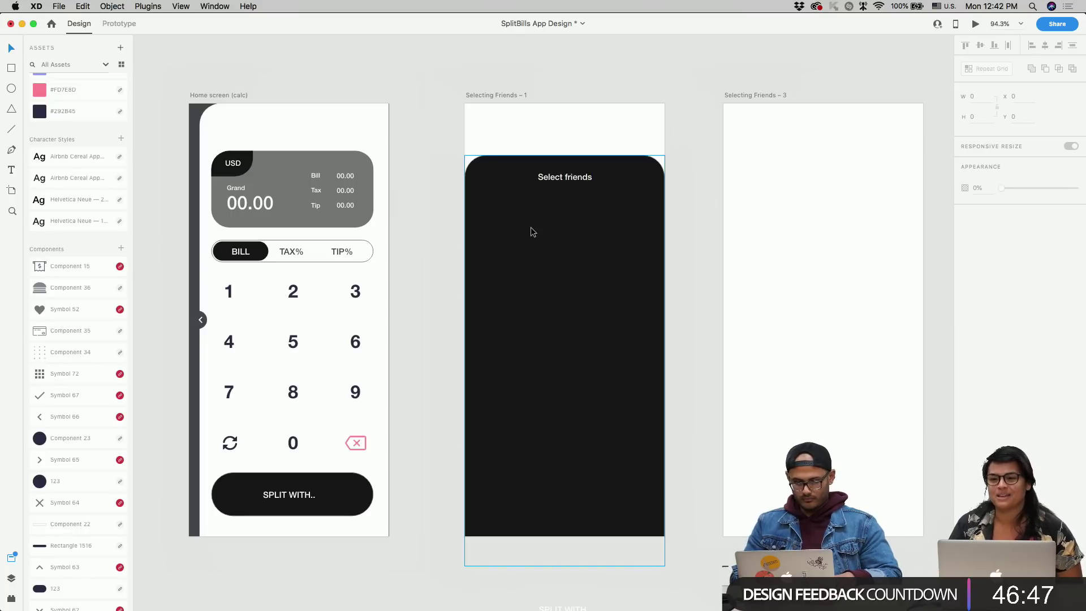
# - Draw a horizontal divider line about 289 px wide below the "Select friends" title, at about X 43, Y 210
pyautogui.press('p')
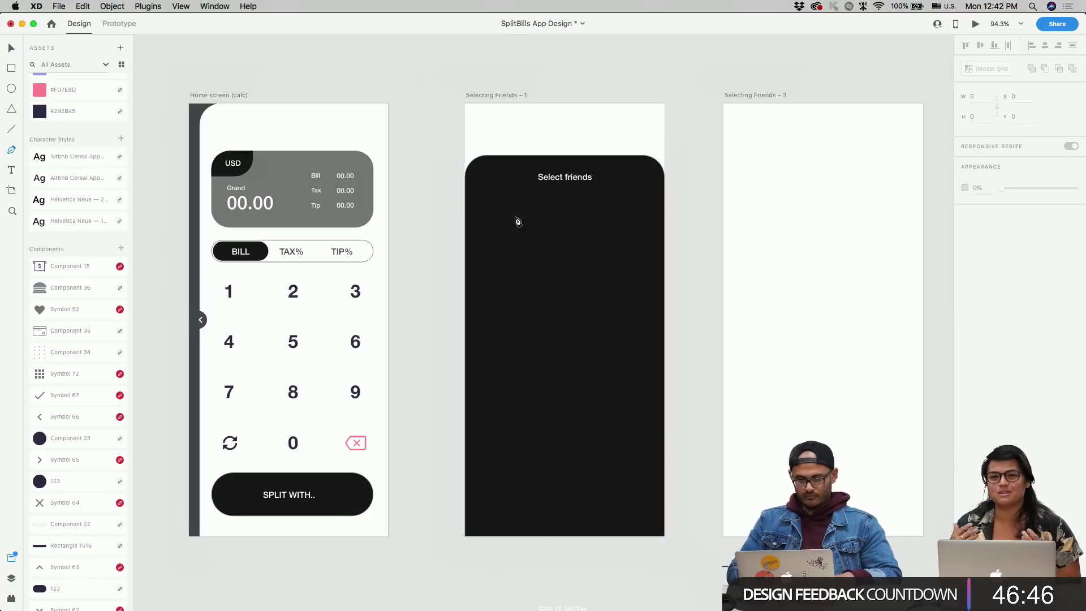
pyautogui.click(485, 215)
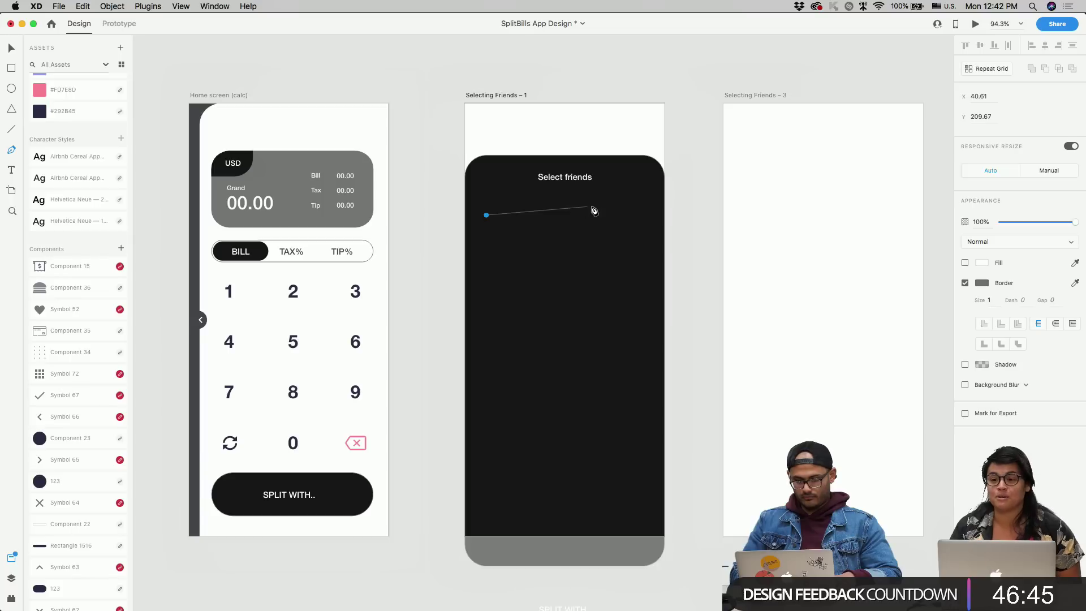
pyautogui.click(645, 215)
pyautogui.press('Escape')
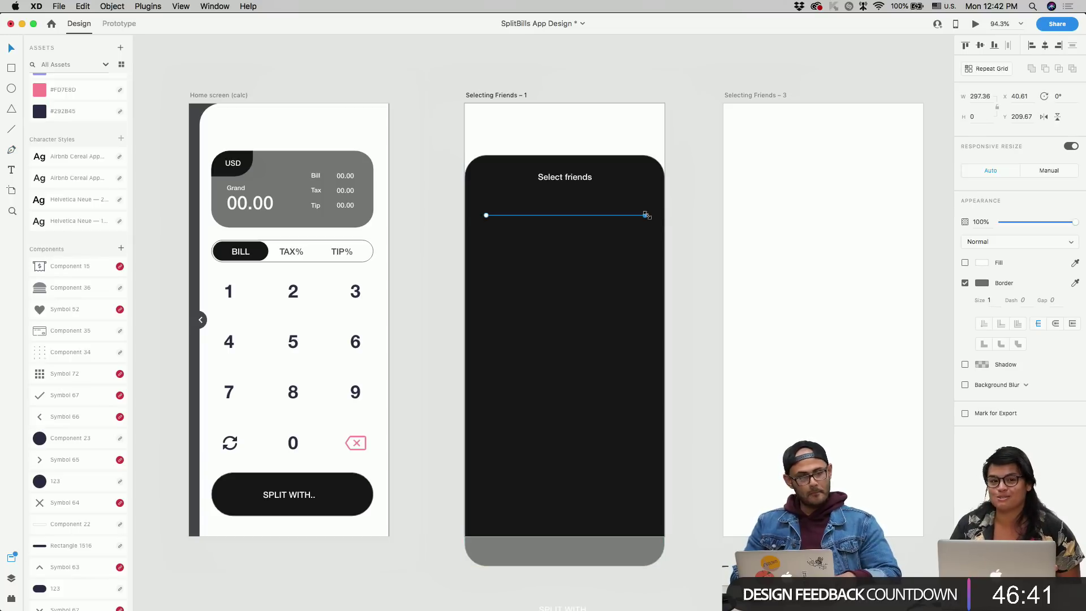
pyautogui.scroll(-5, 623, 374)
pyautogui.hscroll(2, 623, 375)
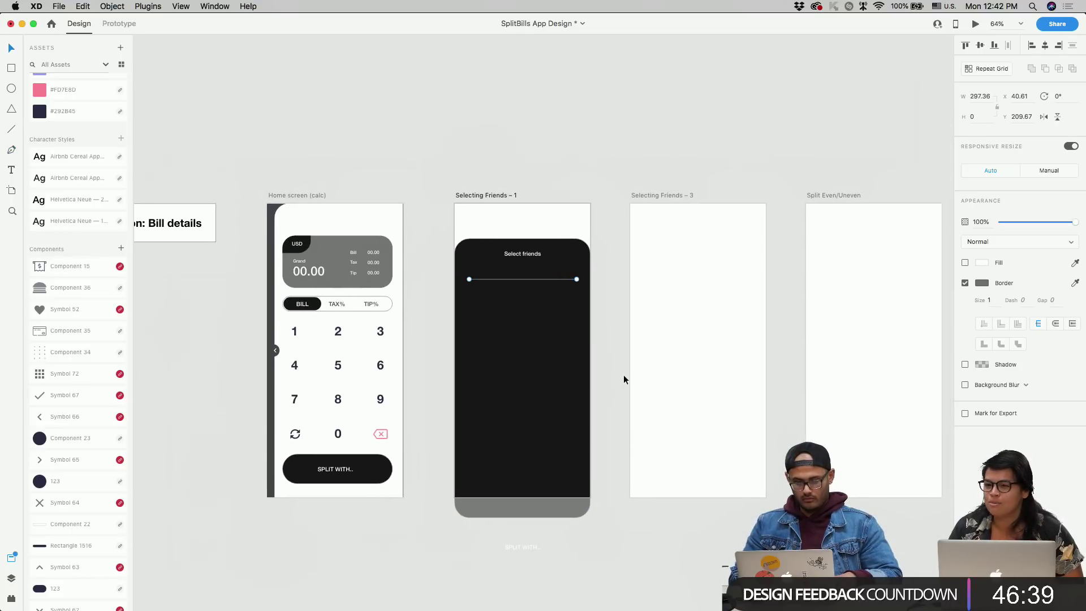
pyautogui.scroll(5, 578, 283)
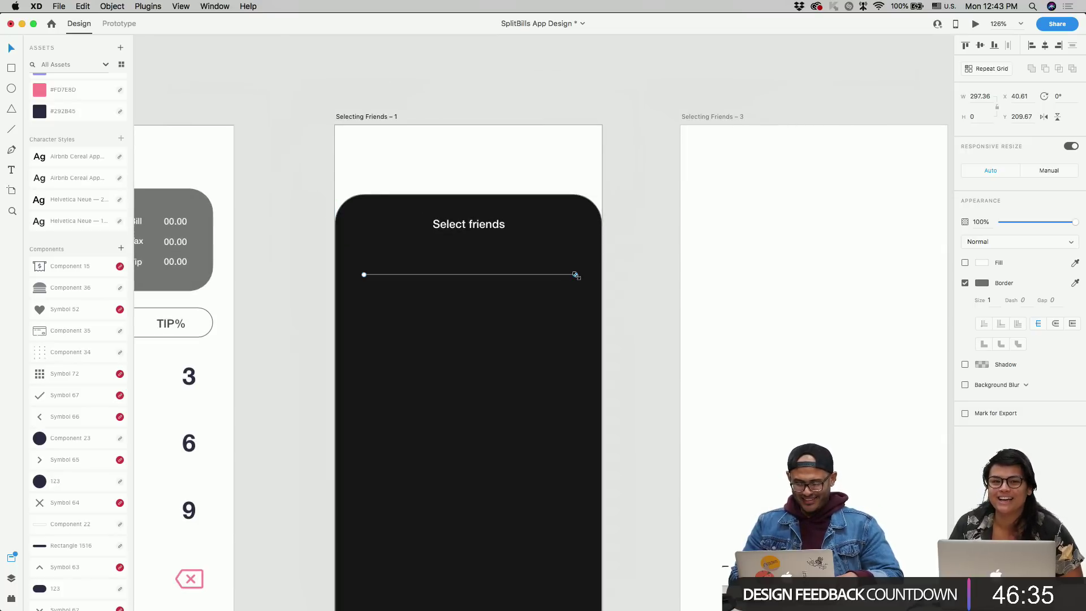
pyautogui.moveTo(576, 275); pyautogui.dragTo(529, 272)
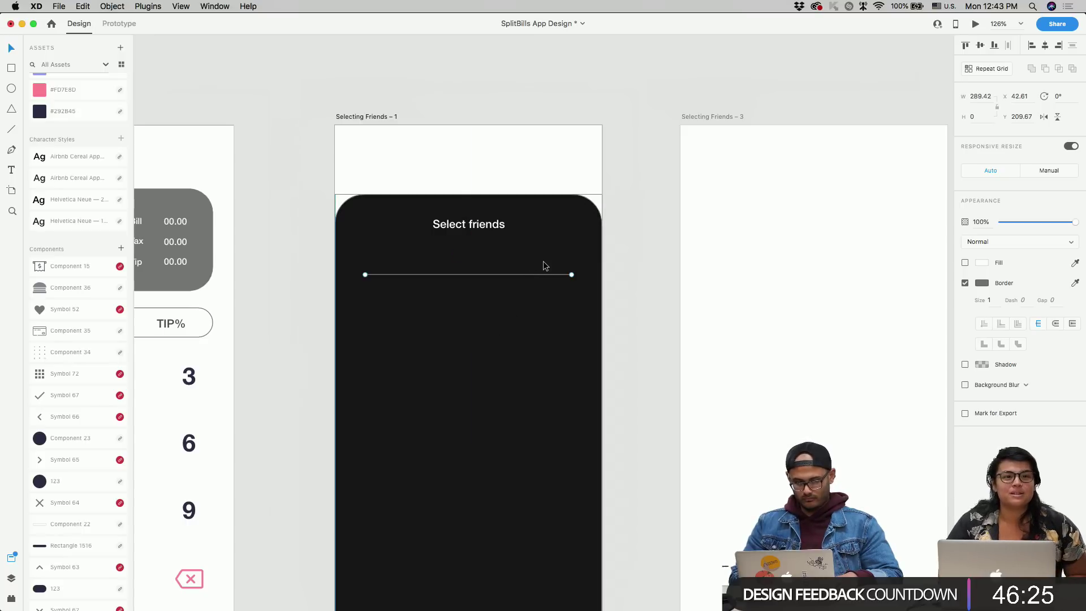
# - Place the X icon component "Symbol 64" in the panel's upper-right corner at X 331, Y 114, and set its fill to #FFFFFF
pyautogui.scroll(-3, 73, 452)
pyautogui.scroll(-1, 64, 464)
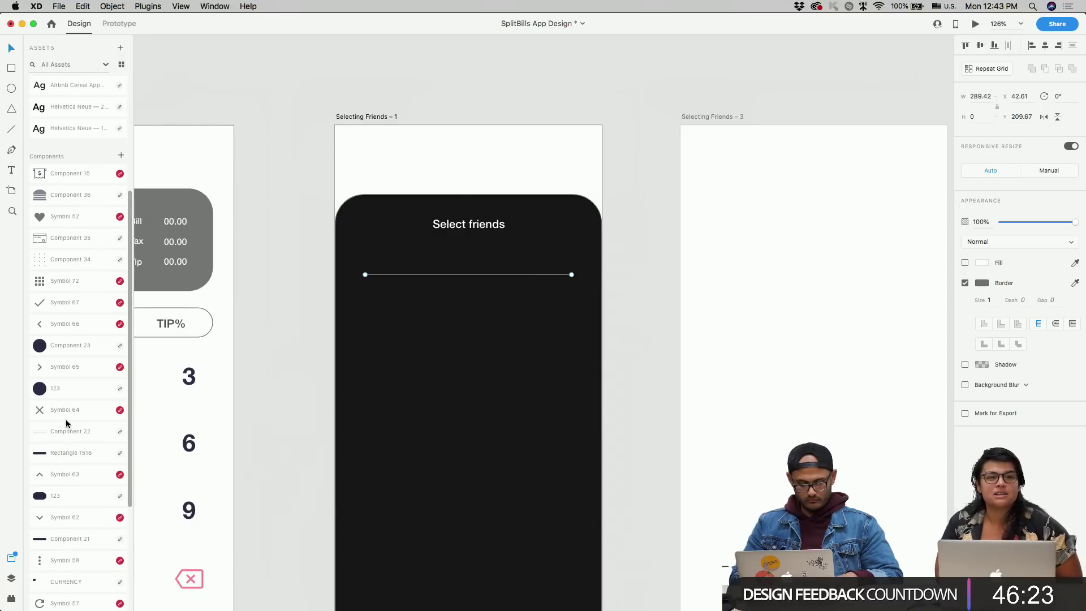
pyautogui.moveTo(66, 414); pyautogui.dragTo(579, 222)
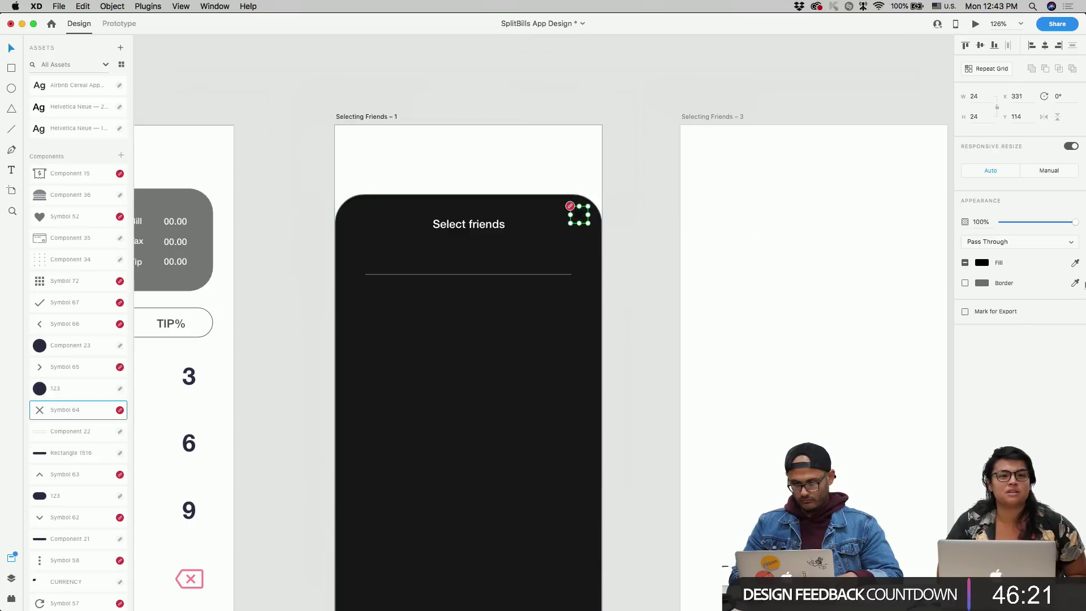
pyautogui.click(980, 263)
pyautogui.write('ffffff')
pyautogui.press('Return')
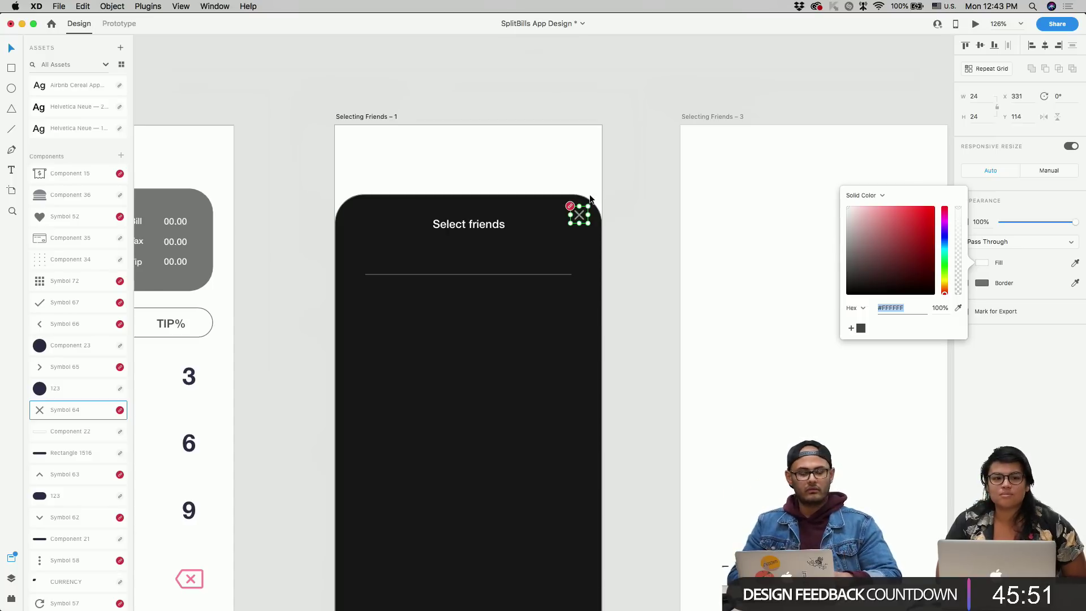
# - Set the opacity of the cross shape inside the close icon component to 100%
pyautogui.scroll(3, 579, 212)
pyautogui.click(576, 225)
pyautogui.doubleClick(575, 224)
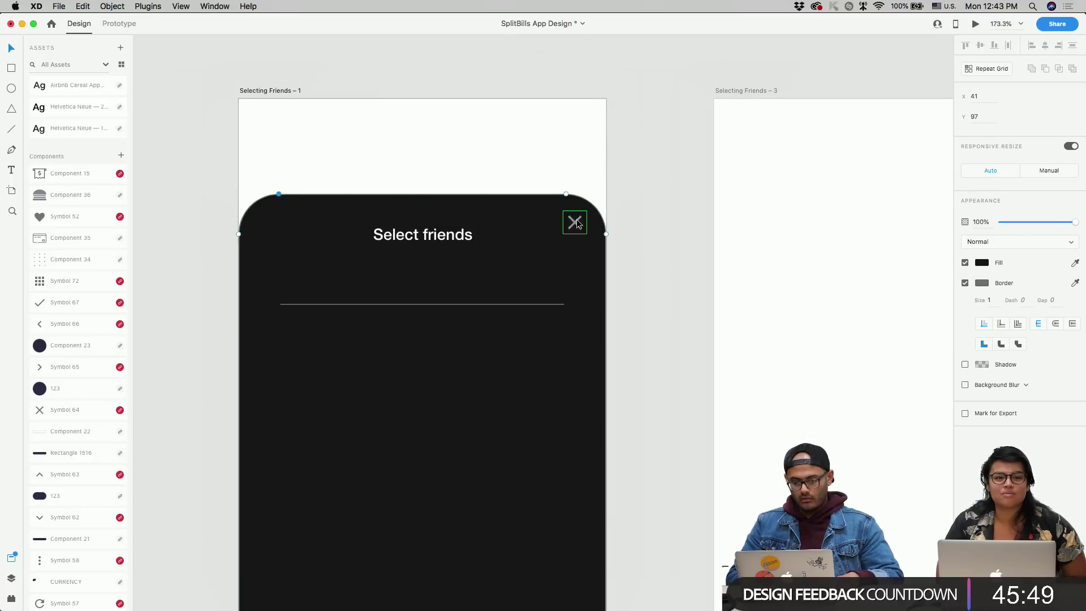
pyautogui.click(982, 303)
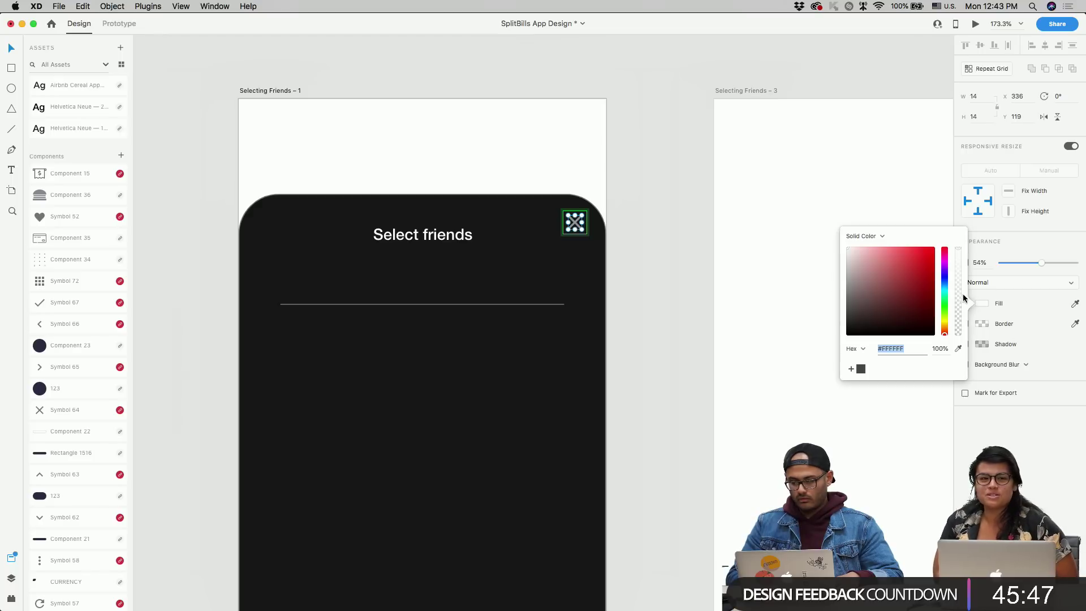
pyautogui.moveTo(1041, 262); pyautogui.dragTo(1084, 261)
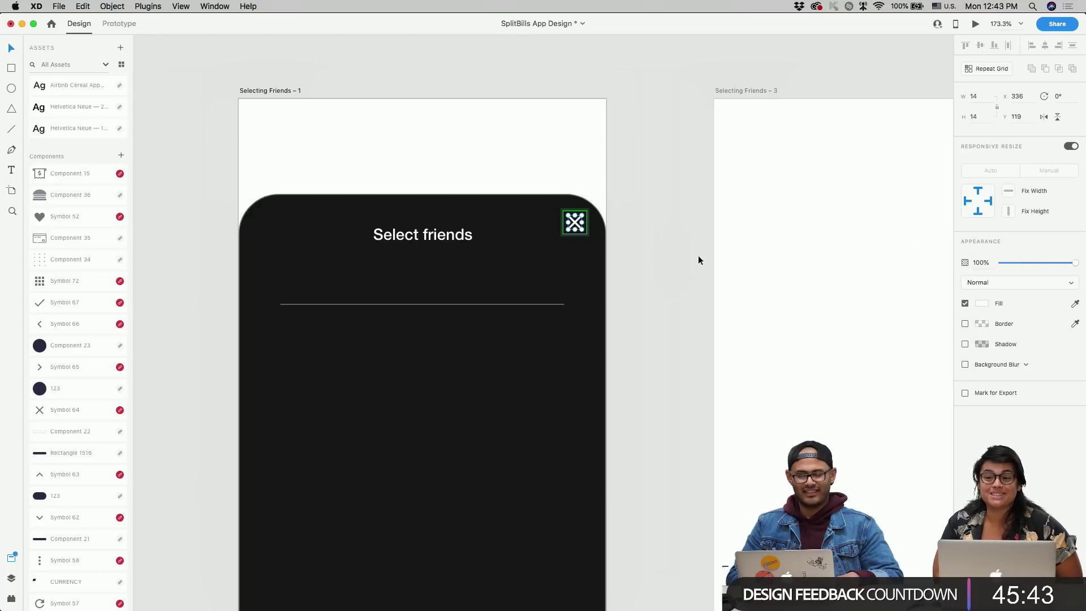
# - Move the close icon slightly down and inward so it lines up with the "Select friends" title
pyautogui.click(660, 258)
pyautogui.click(595, 249)
pyautogui.moveTo(575, 227); pyautogui.dragTo(570, 237)
pyautogui.click(434, 228)
pyautogui.scroll(-5, 434, 228)
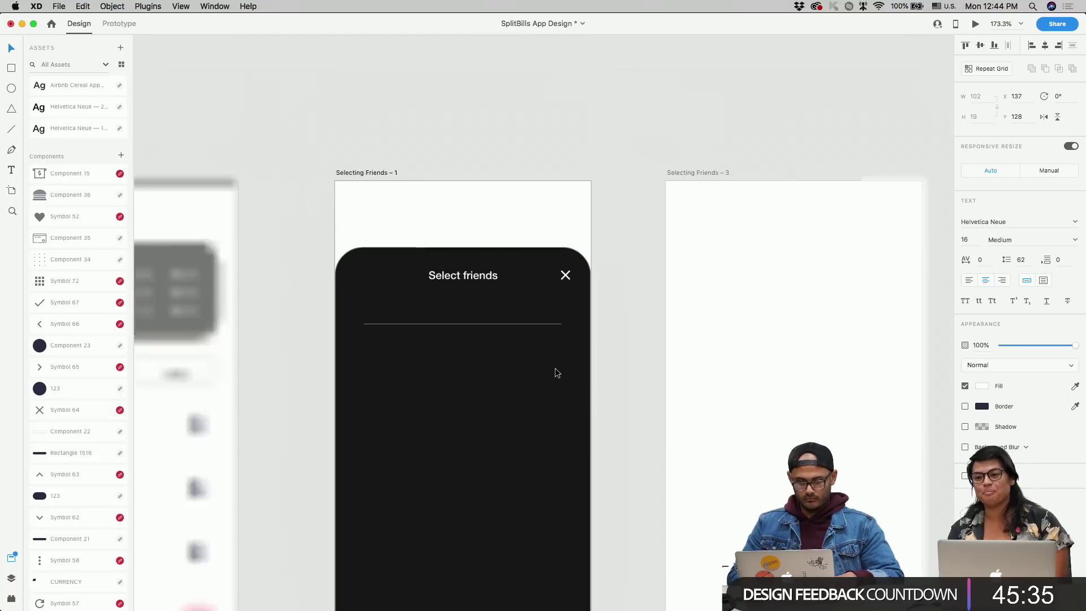
# - Look through the document's component assets for an element to use on the "Selecting Friends – 1" panel
pyautogui.scroll(3, 473, 347)
pyautogui.scroll(-1, 91, 425)
pyautogui.scroll(-2, 91, 425)
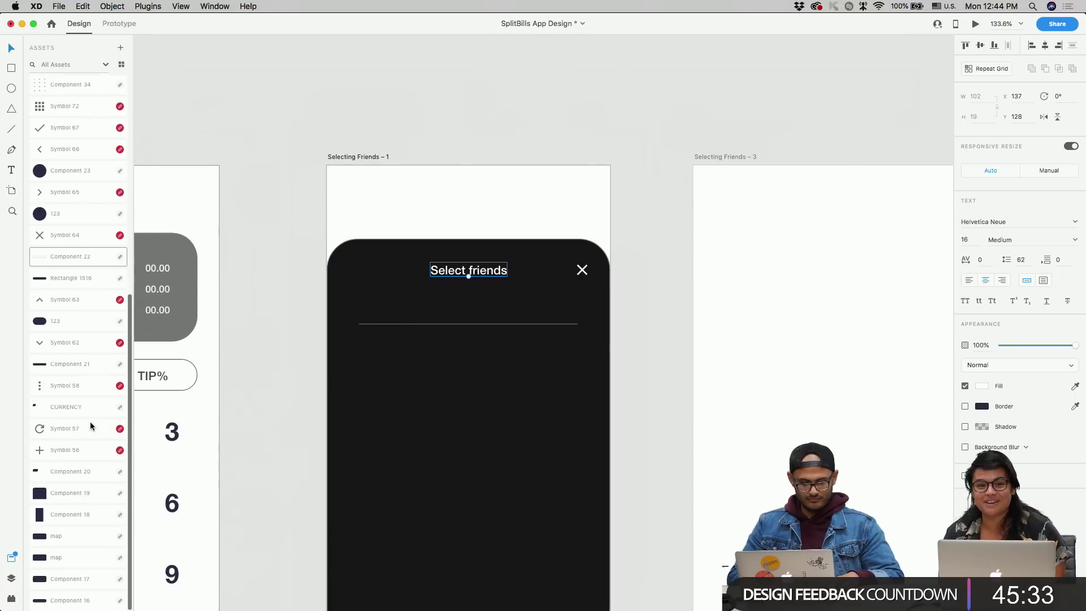
pyautogui.scroll(3, 91, 425)
pyautogui.scroll(-7, 90, 425)
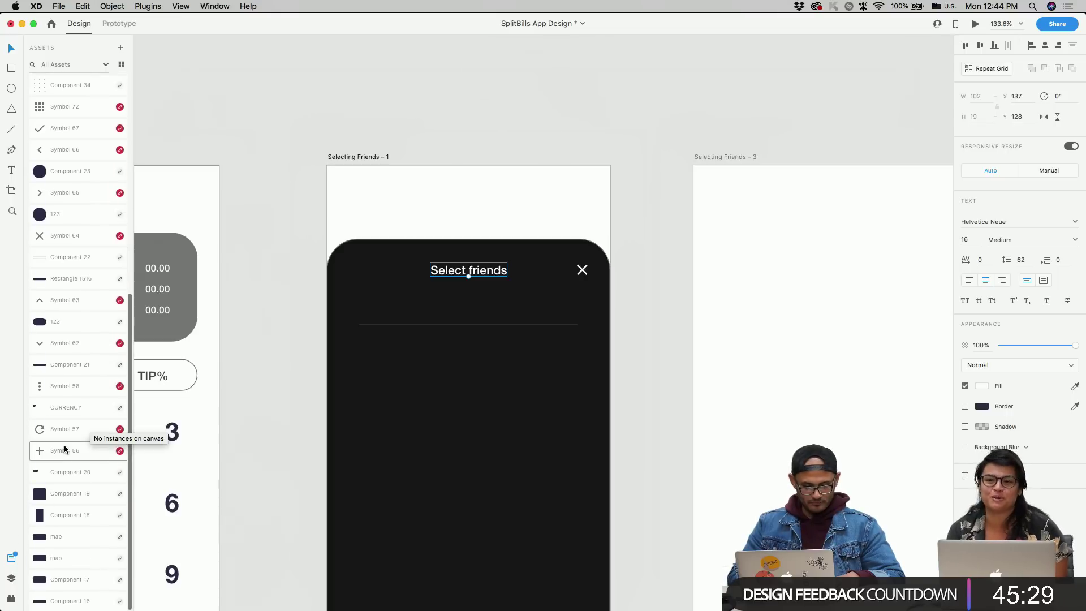
pyautogui.scroll(9, 67, 448)
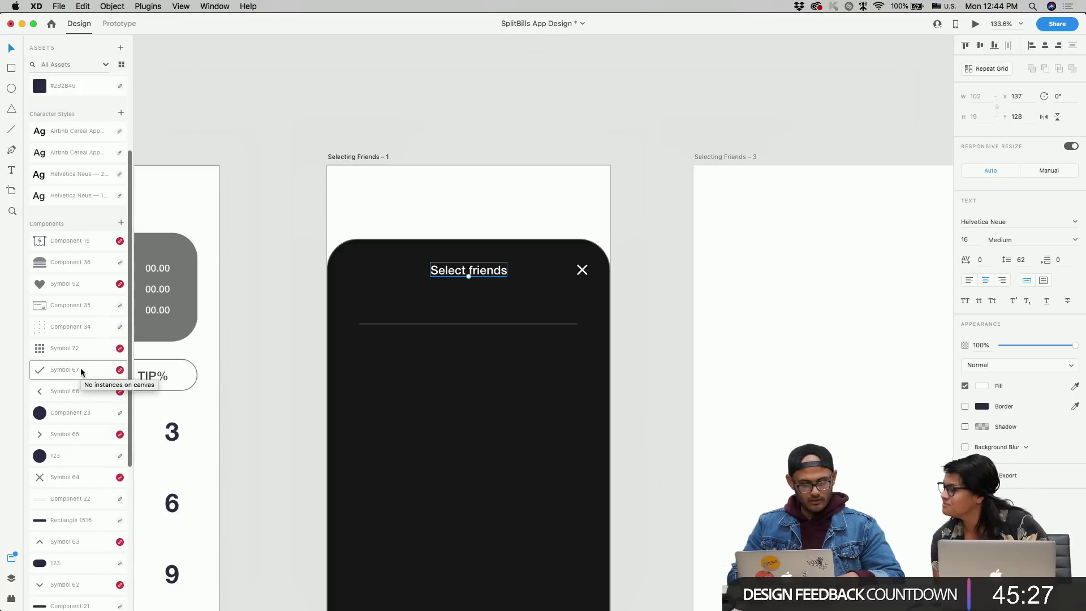
pyautogui.scroll(-10, 84, 315)
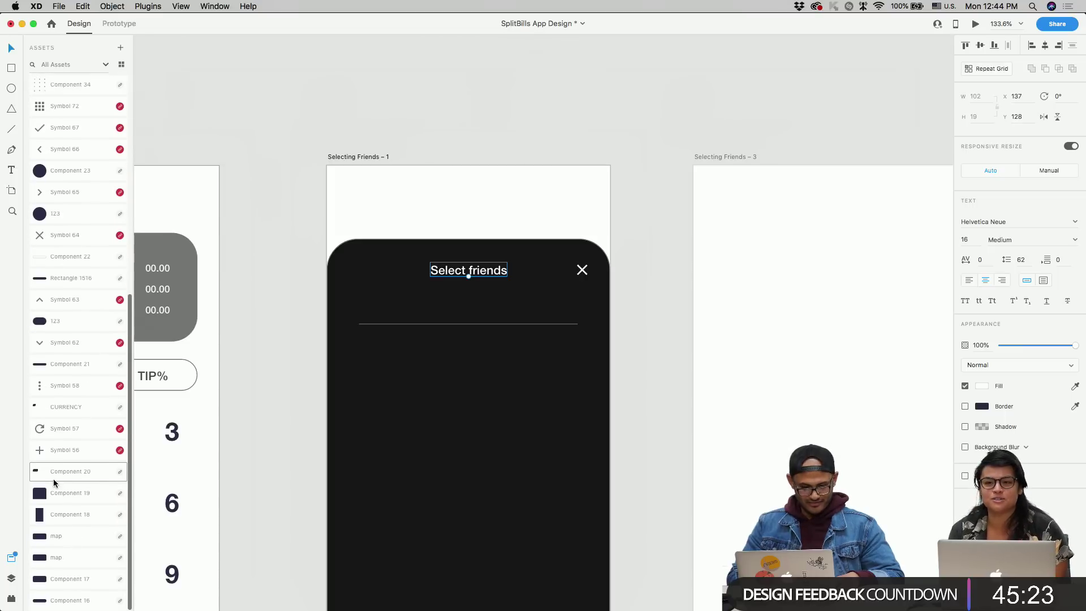
pyautogui.scroll(7, 53, 479)
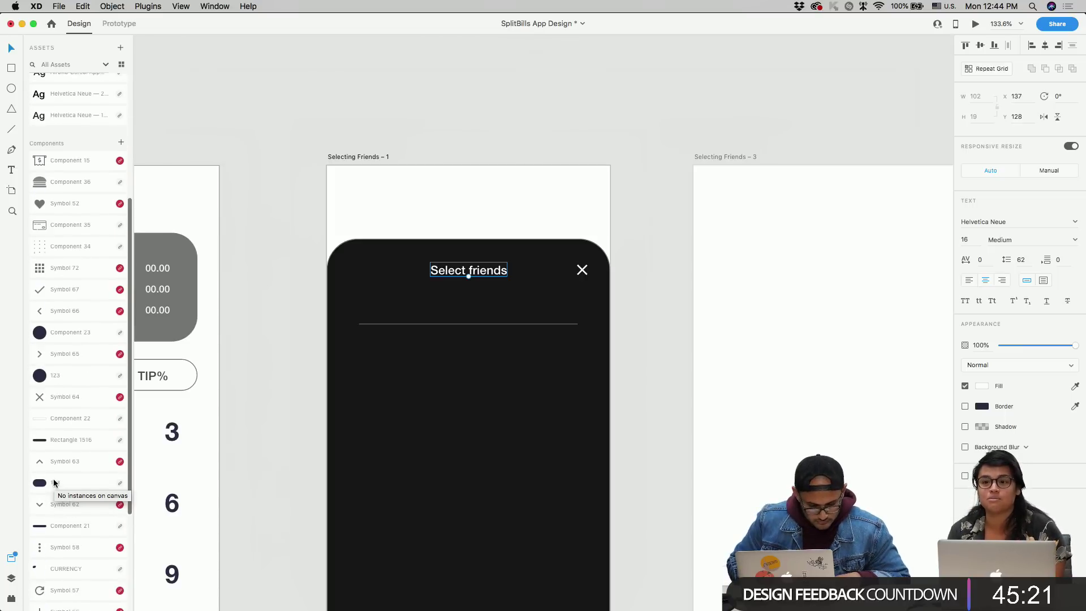
pyautogui.scroll(2, 54, 482)
pyautogui.scroll(-9, 80, 537)
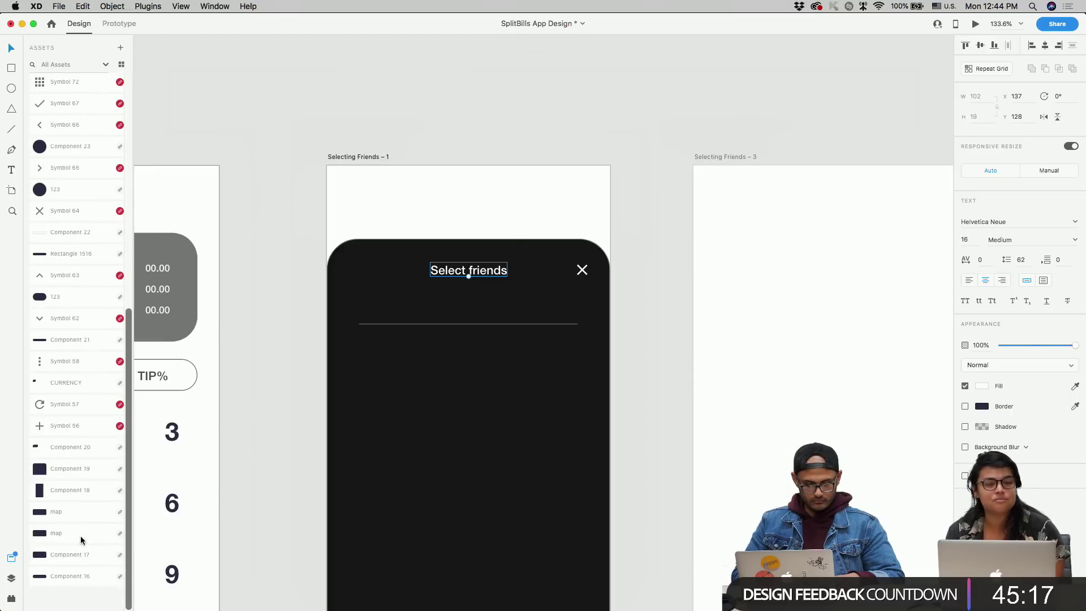
pyautogui.scroll(3, 80, 535)
pyautogui.scroll(3, 379, 355)
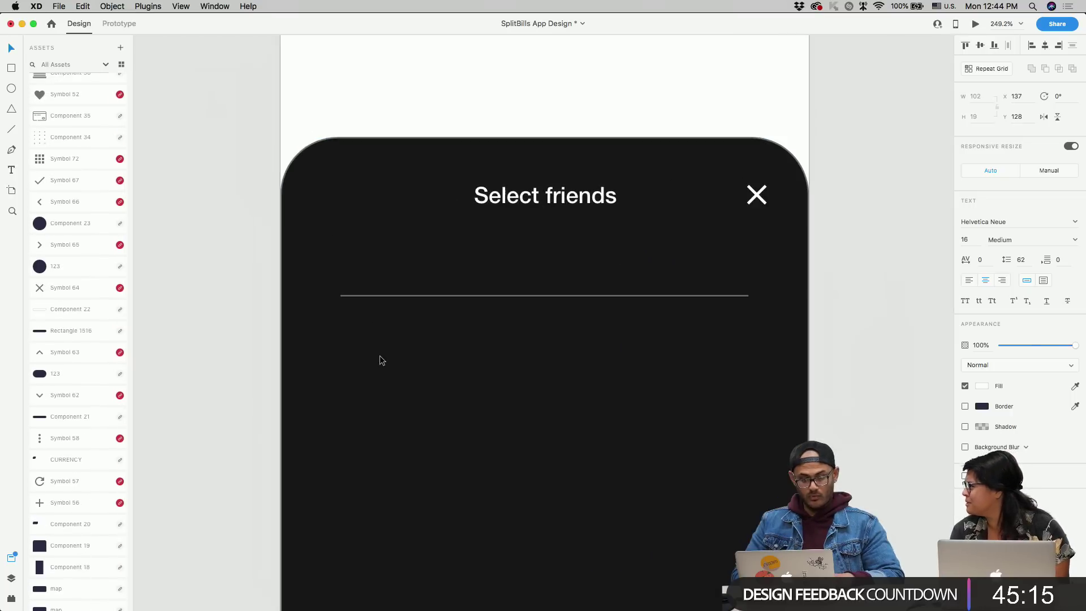
# - Draw a circle about 27 × 27 below the divider line's left part and turn off its fill
pyautogui.press('e')
pyautogui.moveTo(381, 358); pyautogui.dragTo(424, 393)
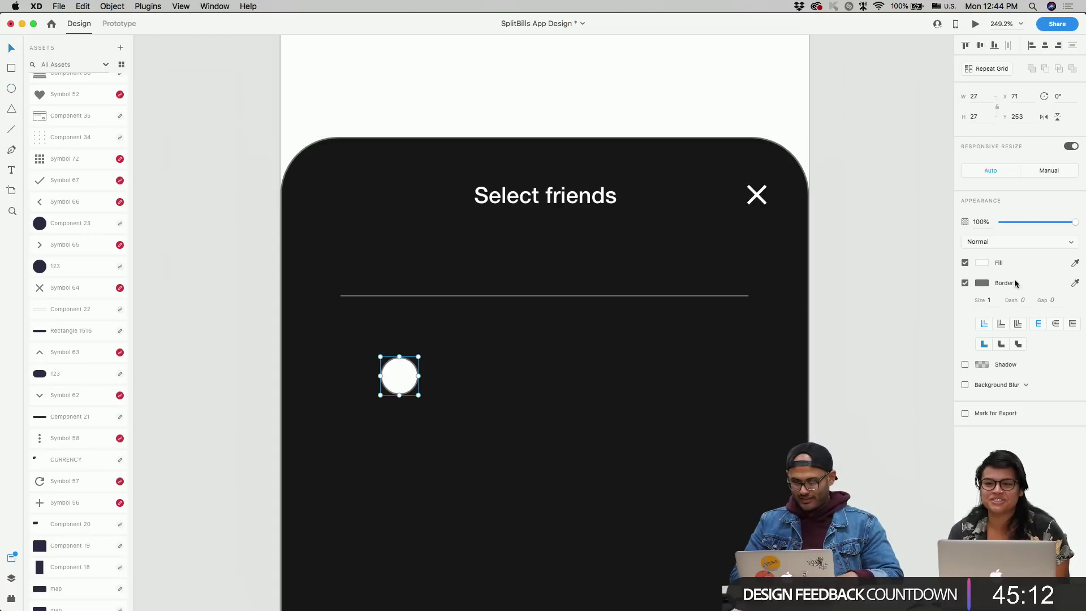
pyautogui.click(965, 263)
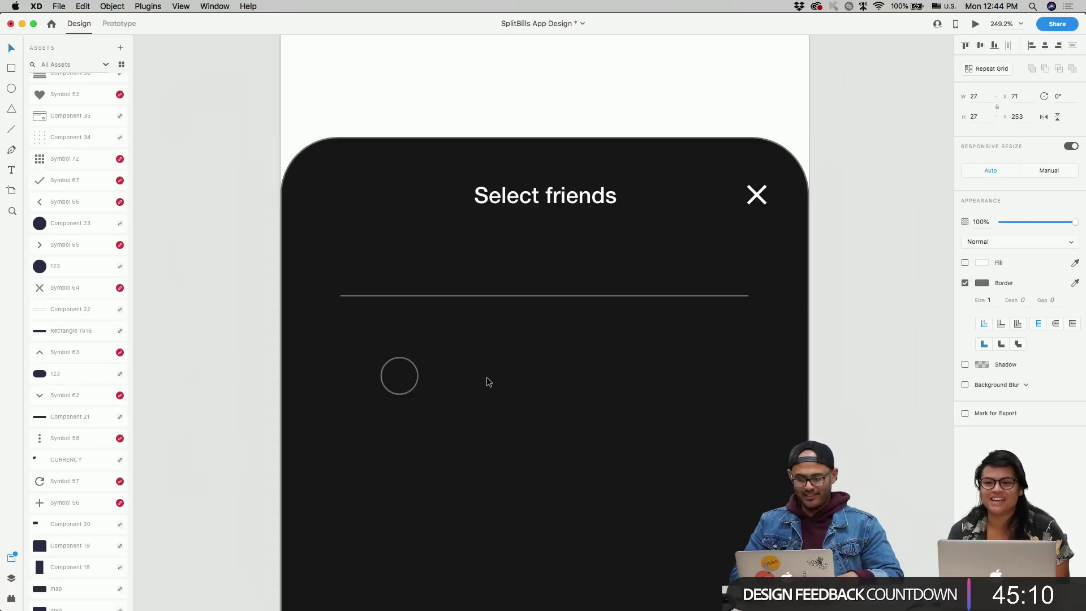
# - Shrink the circle to about 19 × 19 and set its border size to 1.5
pyautogui.scroll(5, 408, 385)
pyautogui.click(412, 391)
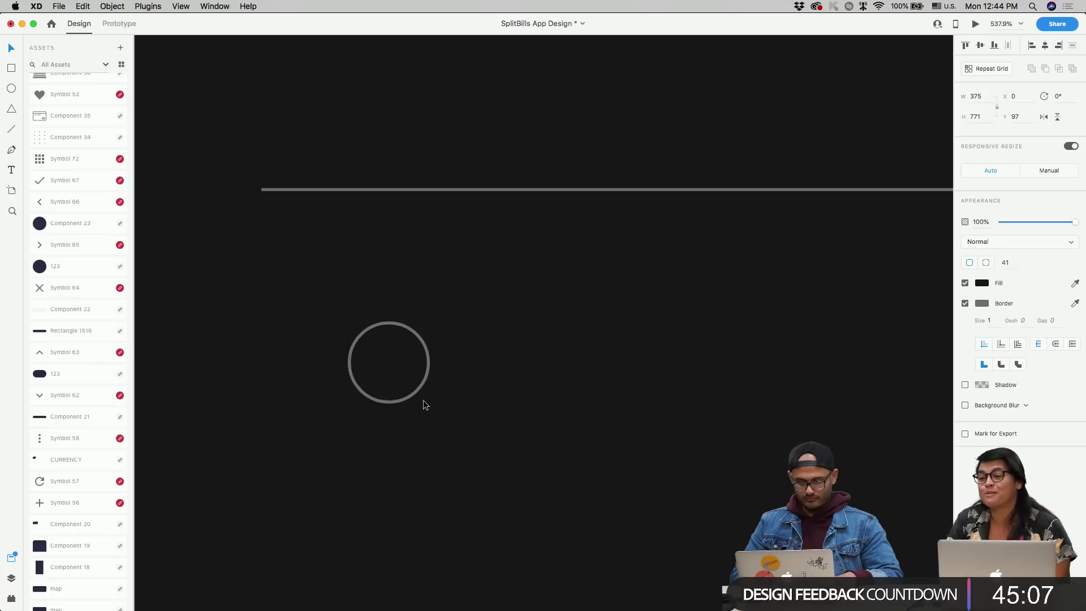
pyautogui.click(416, 394)
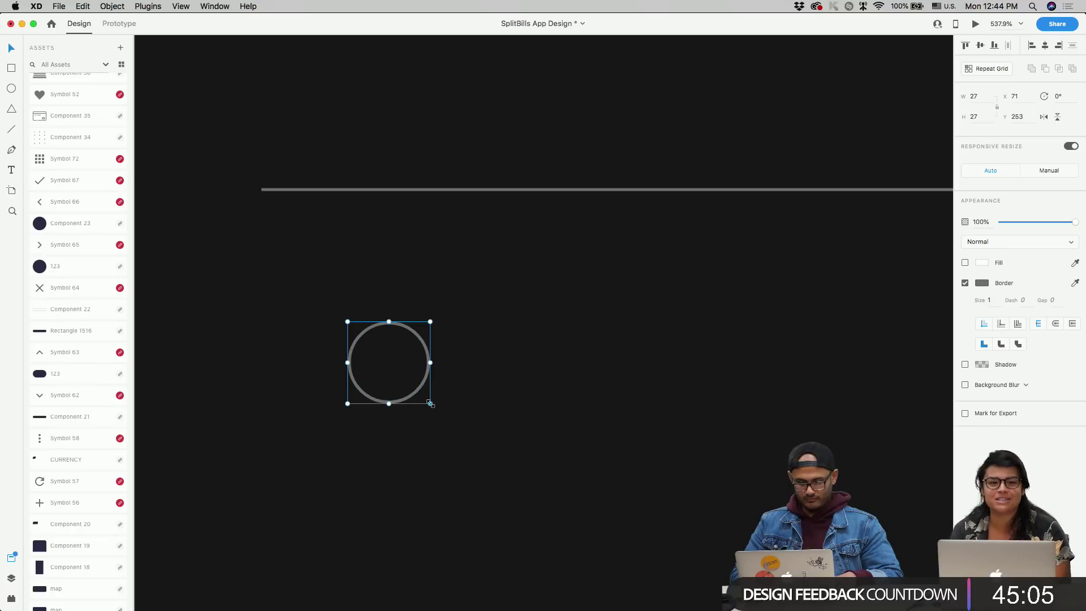
pyautogui.moveTo(428, 402); pyautogui.dragTo(406, 382)
pyautogui.click(991, 299)
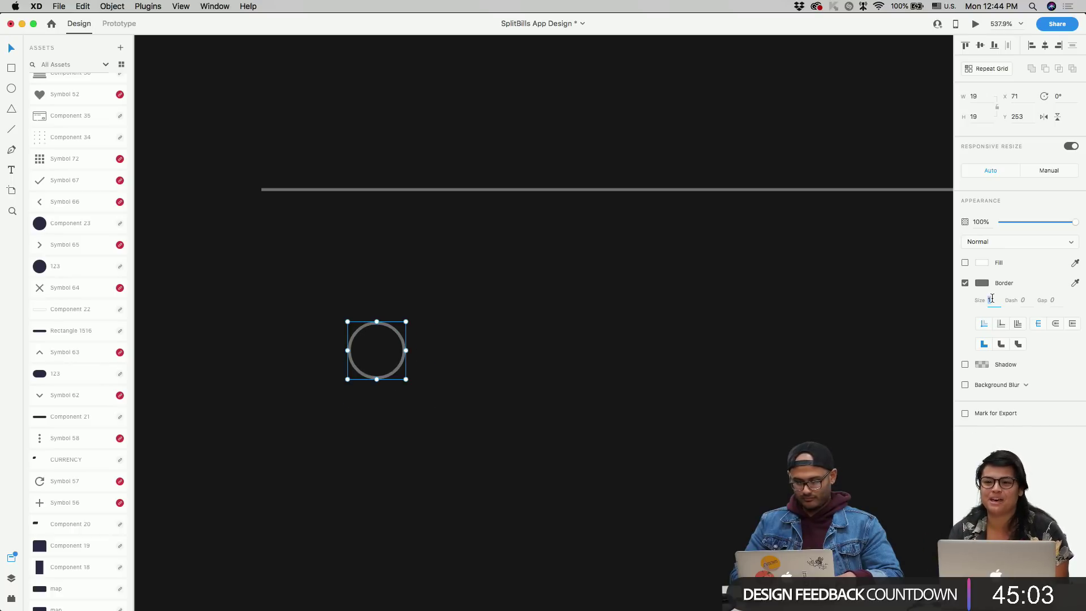
pyautogui.write('1.5')
pyautogui.click(515, 287)
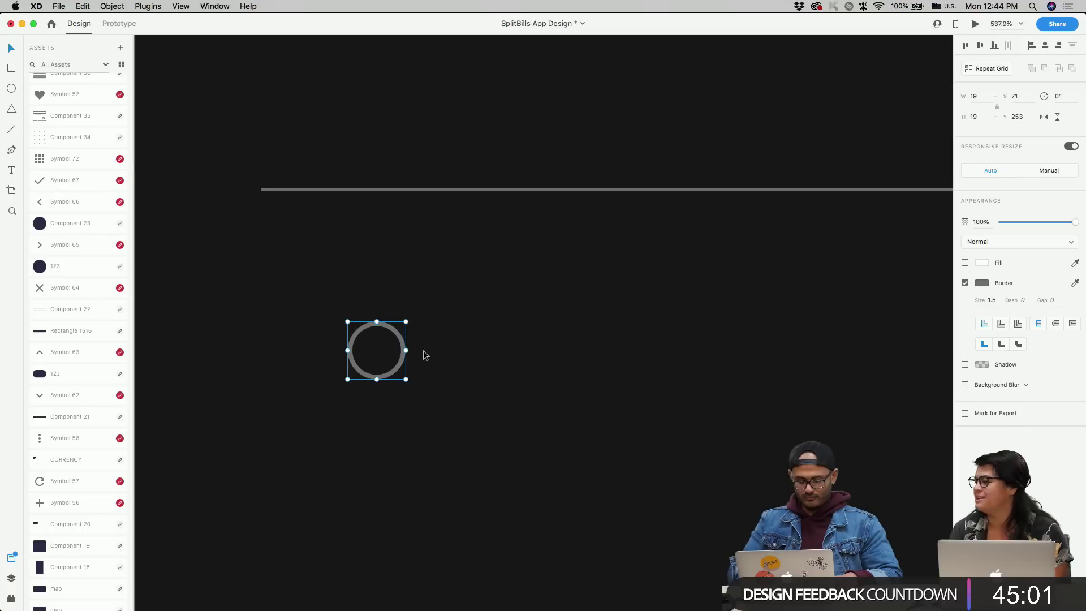
# - Draw a short diagonal line with the Pen tool at the circle's lower-right edge as a magnifying glass handle
pyautogui.click(416, 385)
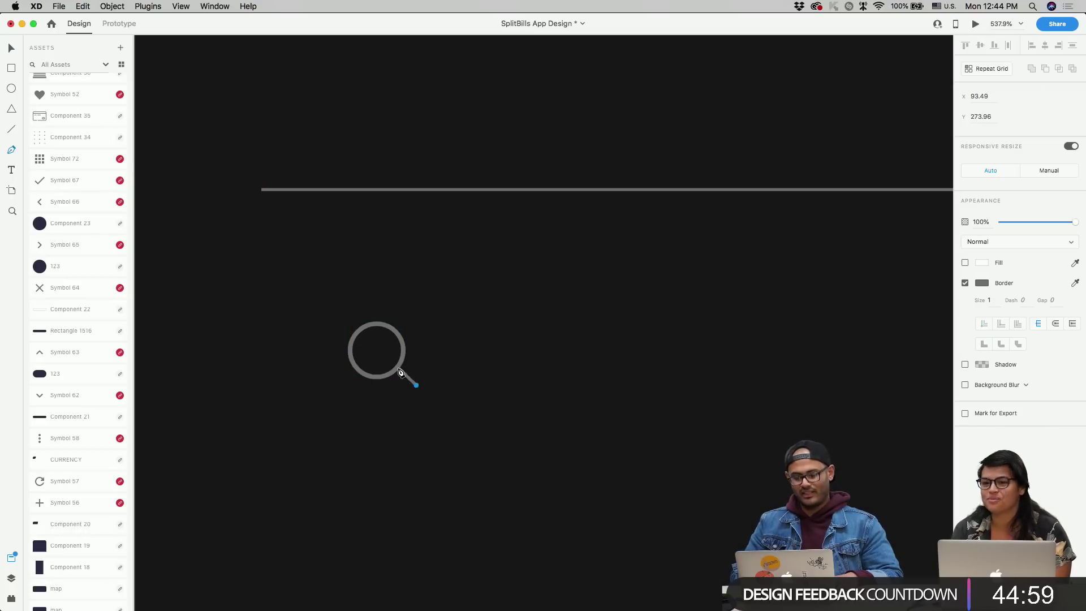
pyautogui.click(396, 368)
pyautogui.press('Escape')
pyautogui.click(440, 375)
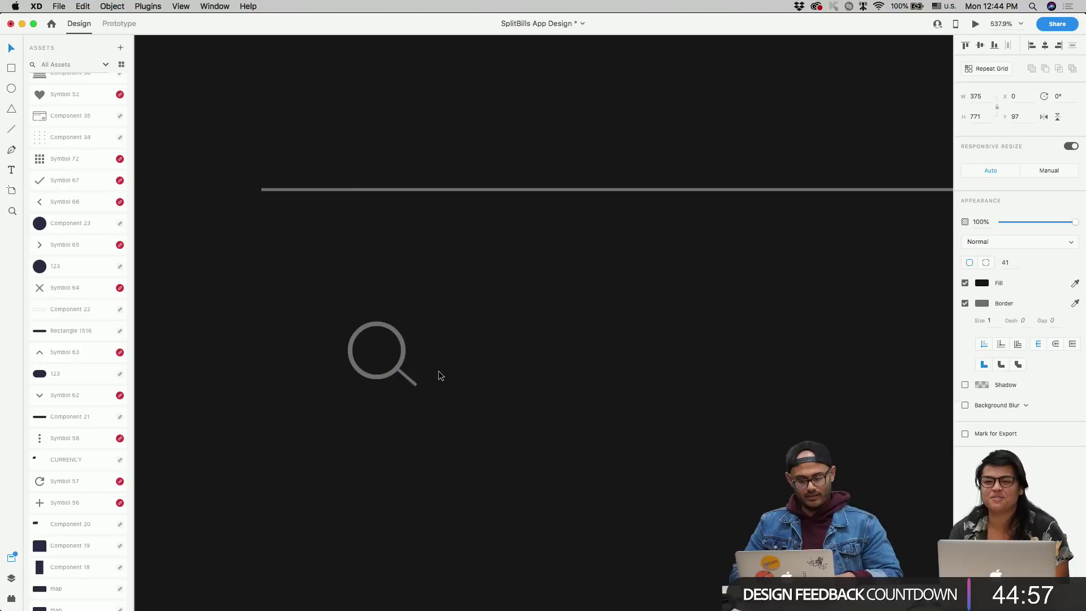
# - Group the circle and its handle into one search icon and flip it horizontally
pyautogui.click(413, 383)
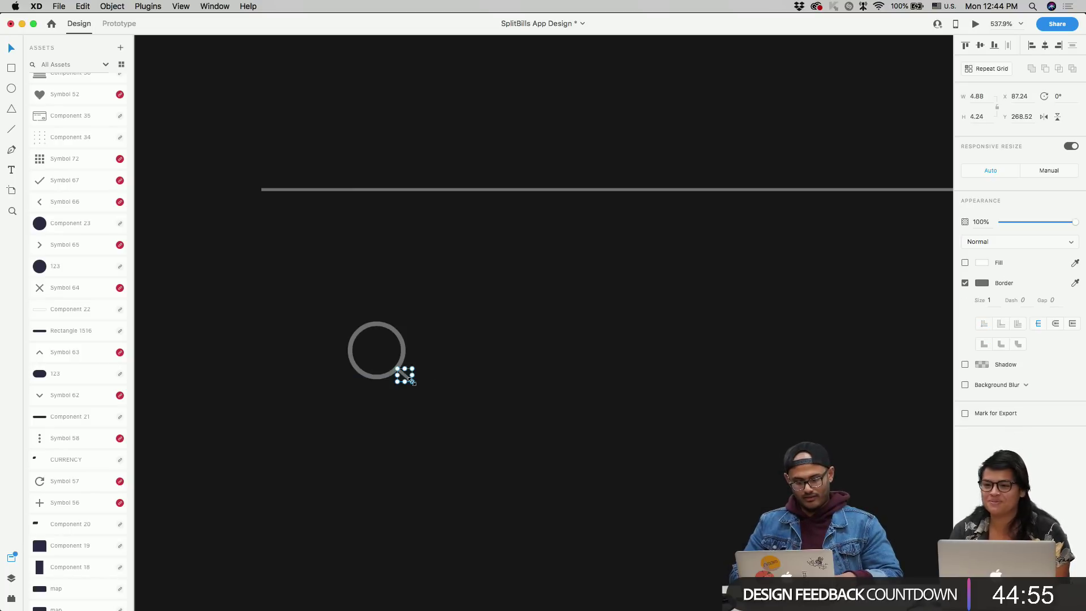
pyautogui.keyDown('shift'); pyautogui.click(400, 354); pyautogui.keyUp('shift')
pyautogui.press('super+g')
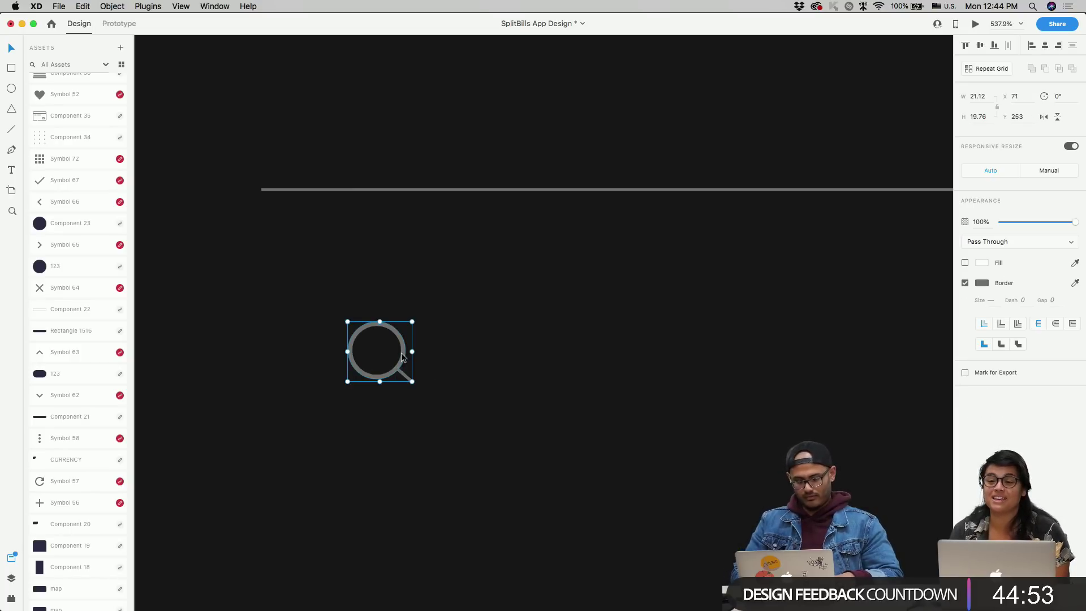
pyautogui.click(1044, 117)
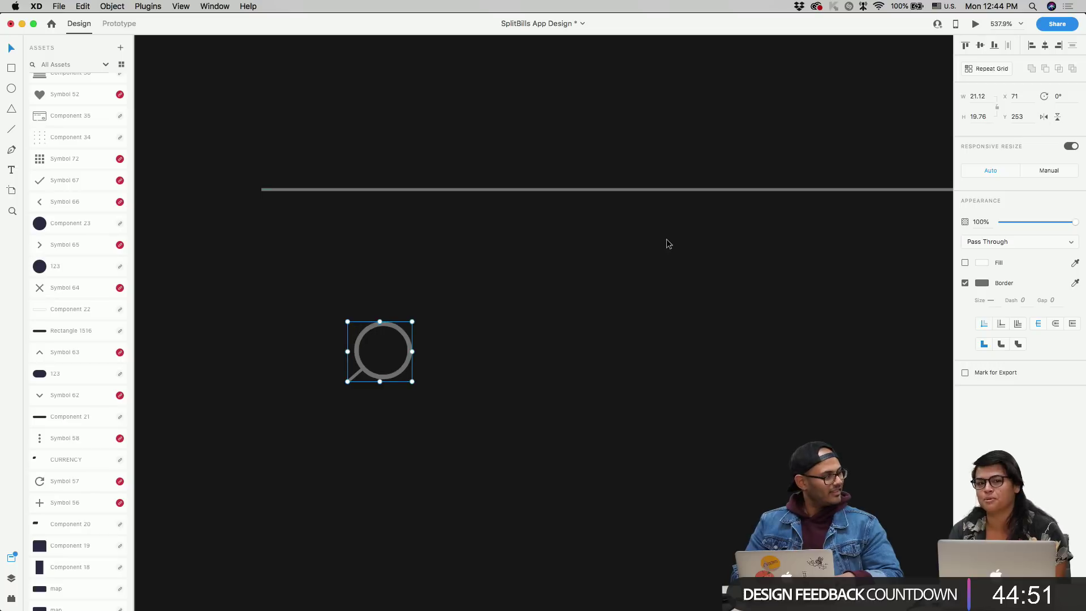
# - Scale the search icon down to about 13 × 12 and set its circle's border size to 1
pyautogui.moveTo(411, 322); pyautogui.dragTo(388, 343)
pyautogui.doubleClick(380, 348)
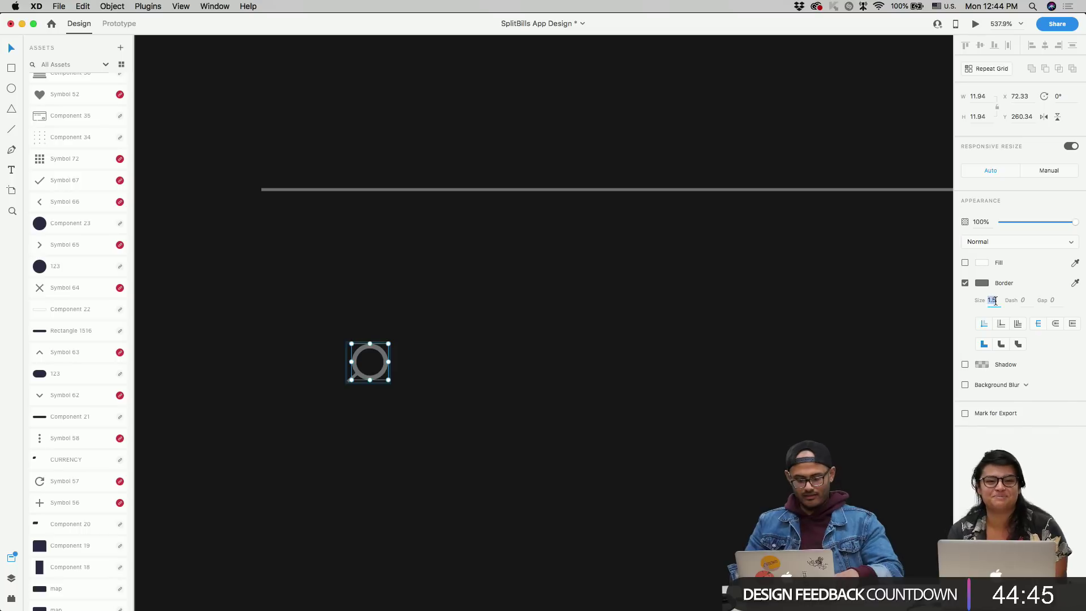
pyautogui.write('1')
pyautogui.press('Return')
pyautogui.click(378, 400)
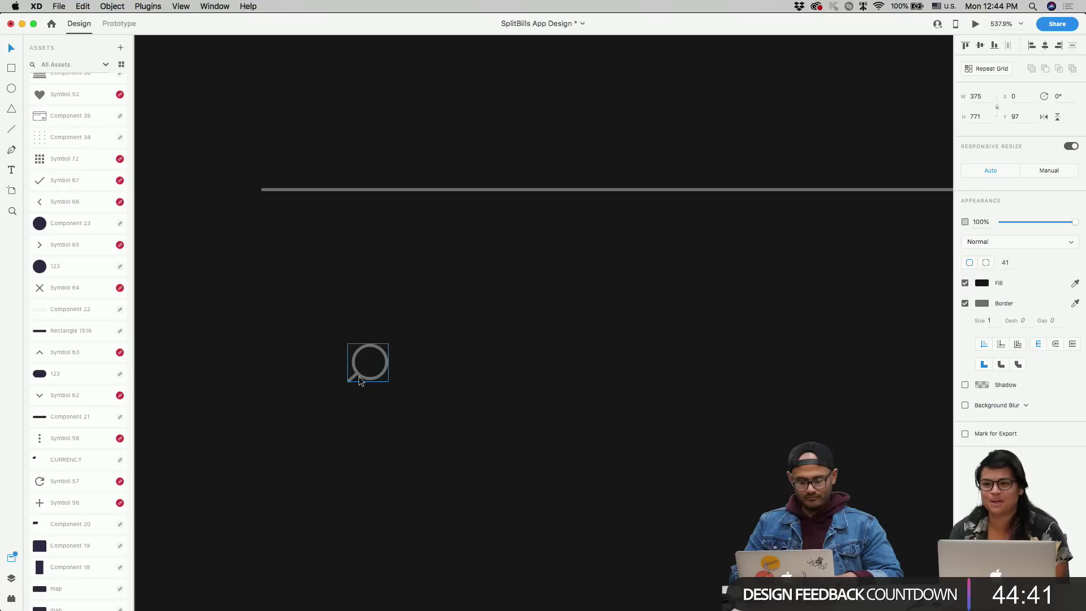
# - Move the search icon just above the left end of the divider line, at X 45, Y 188.34
pyautogui.moveTo(368, 375); pyautogui.dragTo(282, 177)
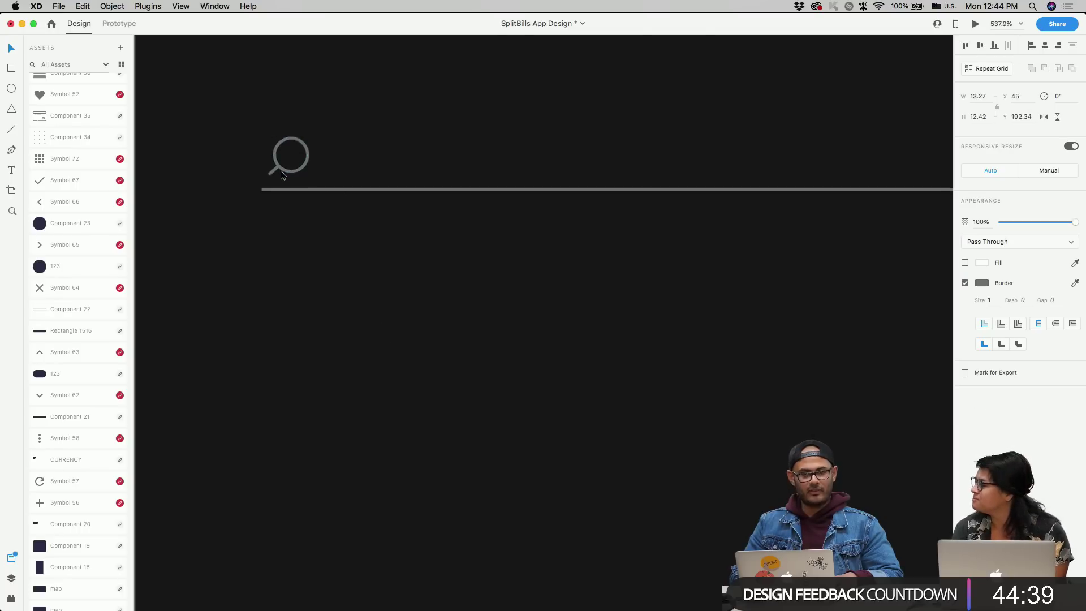
pyautogui.scroll(-2, 280, 171)
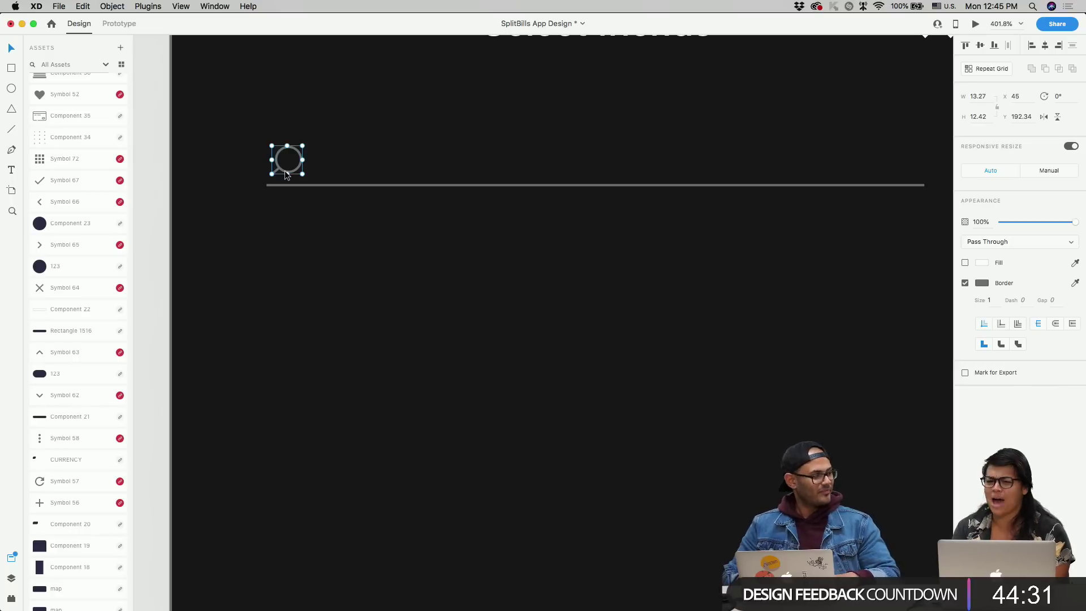
pyautogui.scroll(-5, 284, 171)
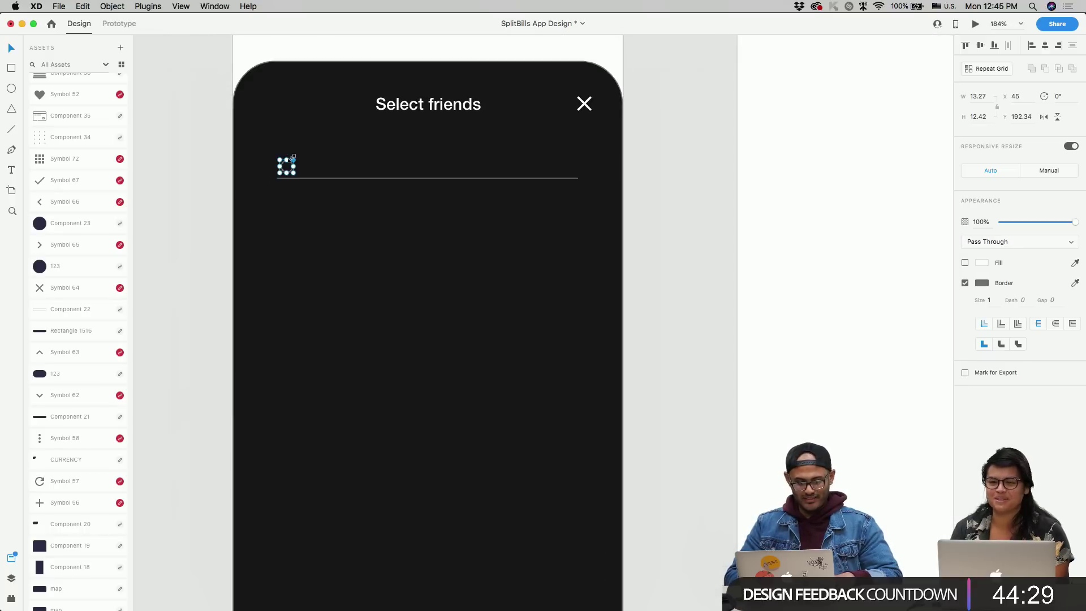
pyautogui.click(332, 167)
pyautogui.click(287, 172)
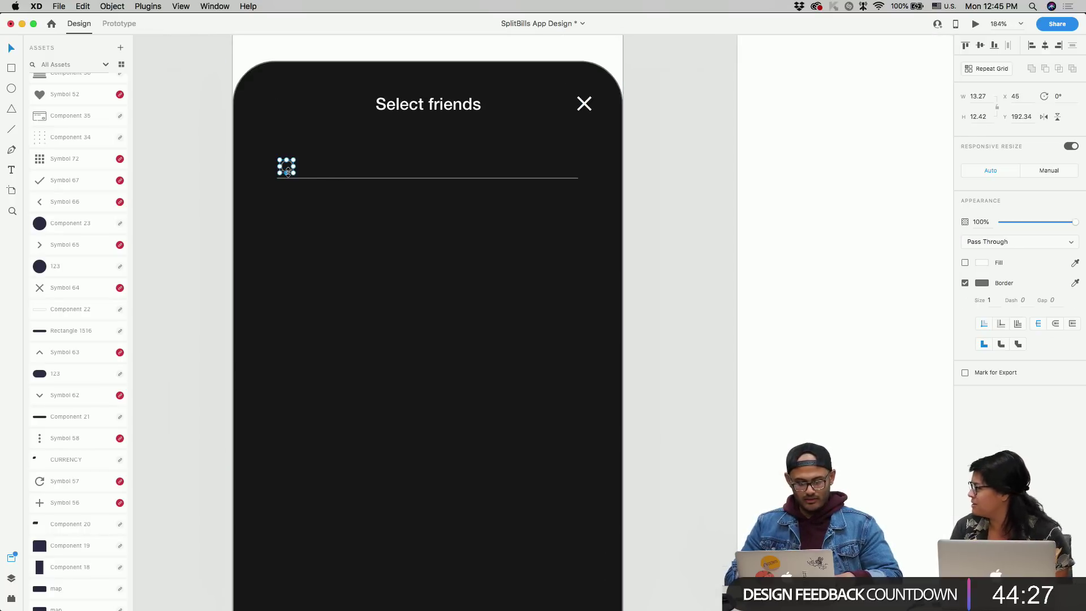
pyautogui.press('Up')
pyautogui.press('Up')
pyautogui.press('Up')
pyautogui.press('Up')
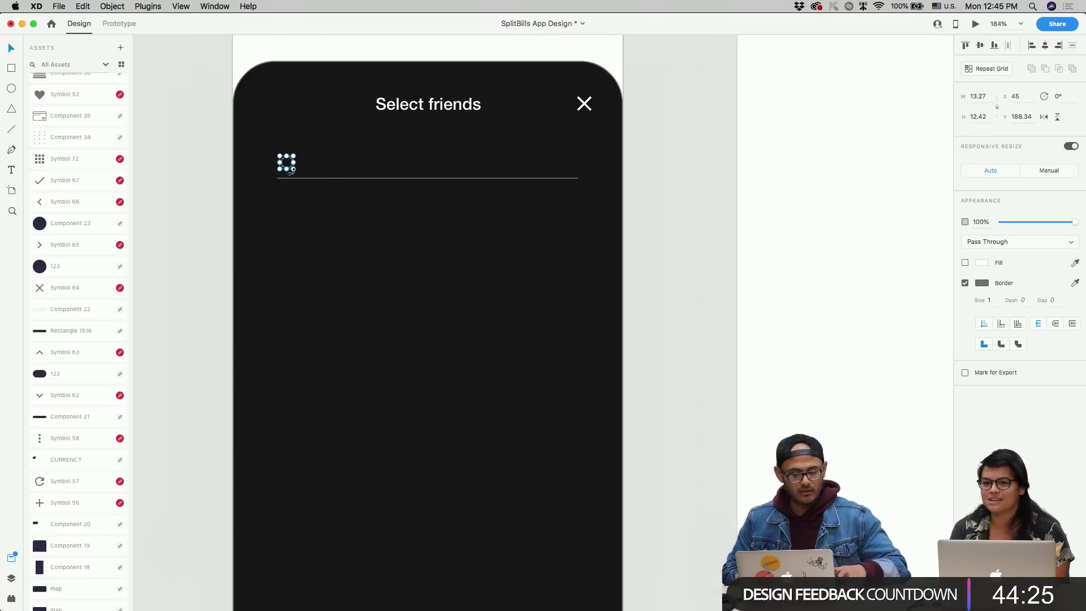
# - Duplicate the "Select friends" title and place the copy beside the search icon at X 72, Y 186
pyautogui.scroll(-3, 291, 171)
pyautogui.moveTo(362, 131); pyautogui.dragTo(318, 165)
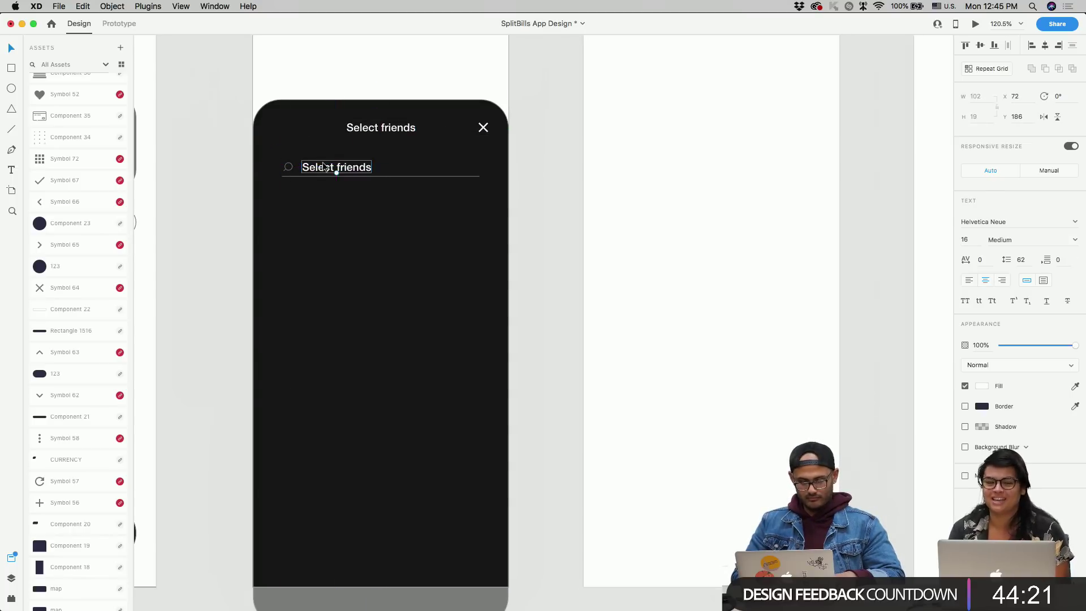
pyautogui.doubleClick(321, 165)
pyautogui.write('F')
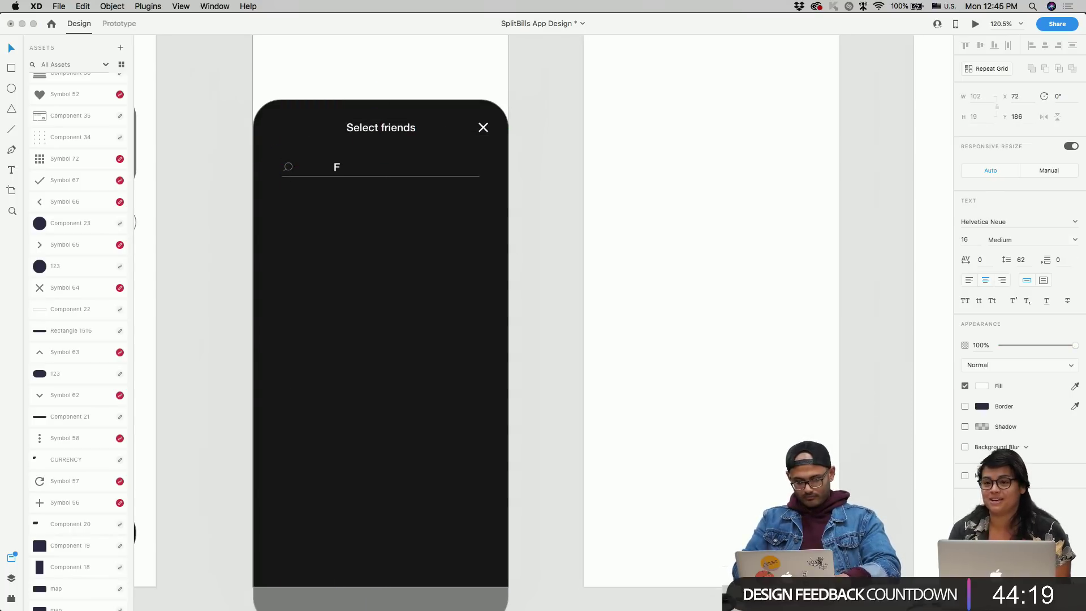
pyautogui.press('super+z')
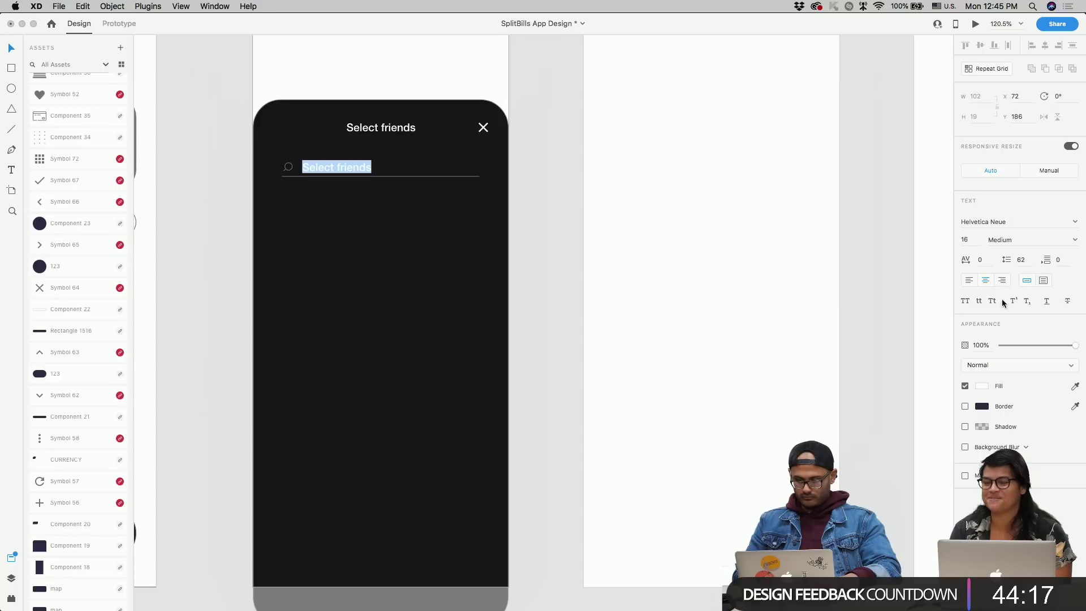
# - Set the copied text's font size to 13 and move it closer to the search icon, at X 68, Y 188
pyautogui.click(968, 242)
pyautogui.write('13')
pyautogui.press('Return')
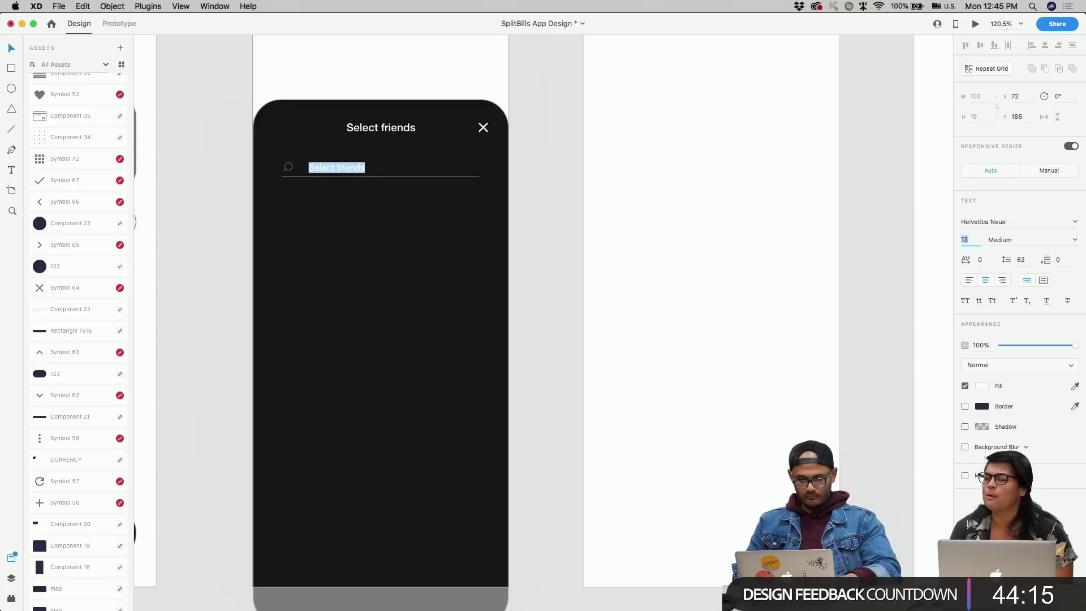
pyautogui.click(357, 174)
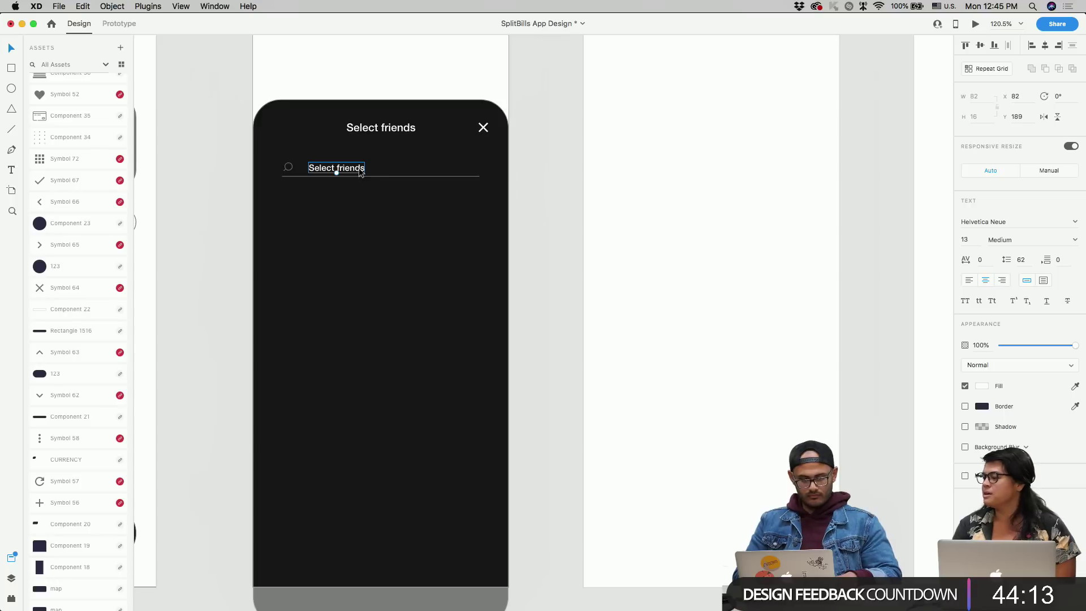
pyautogui.moveTo(361, 172); pyautogui.dragTo(348, 166)
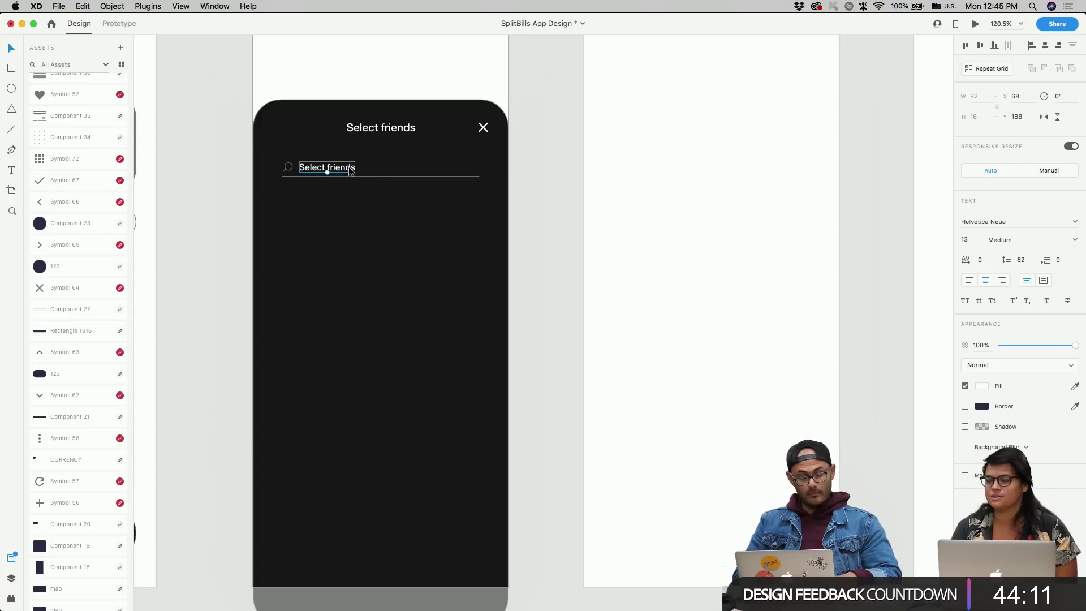
pyautogui.doubleClick(349, 167)
pyautogui.write('Sea')
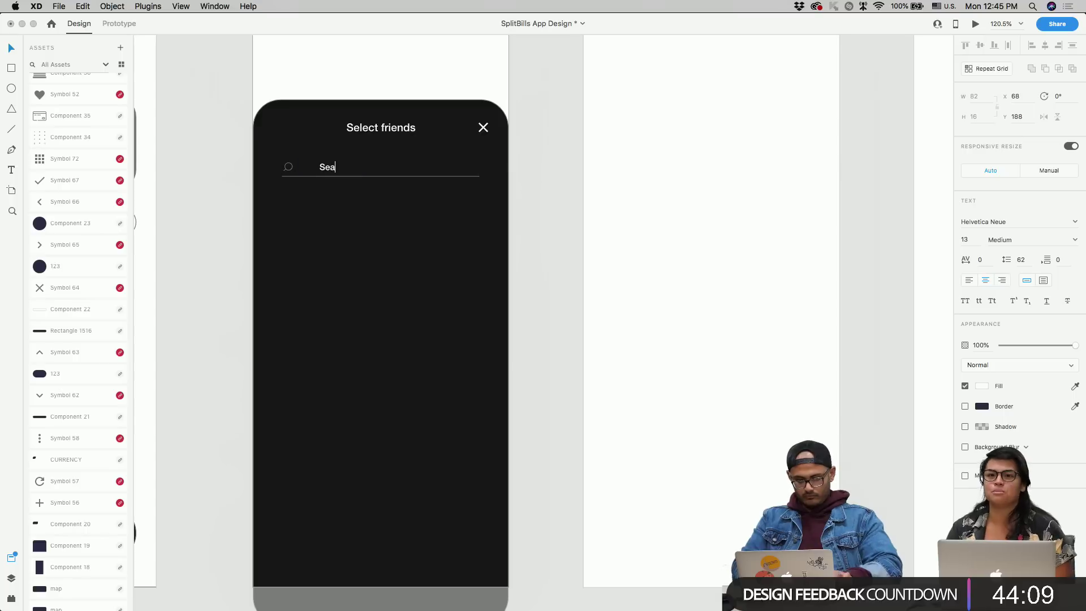
pyautogui.press('Escape')
pyautogui.press('super+z')
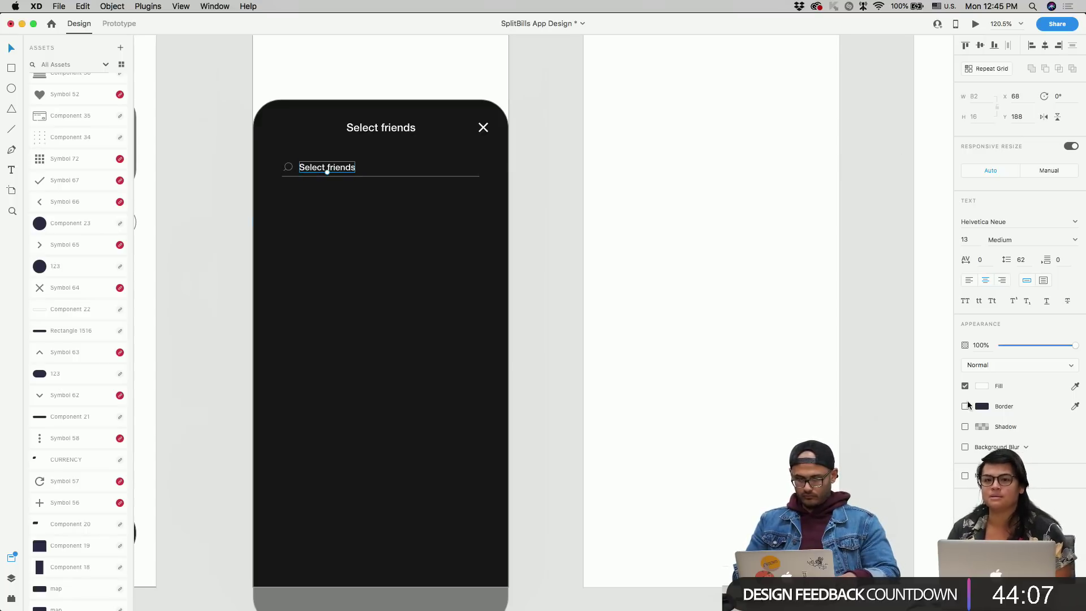
# - Left-align the text beside the search icon and replace it with "Search by user name, email, phone..etc"
pyautogui.click(968, 280)
pyautogui.doubleClick(342, 166)
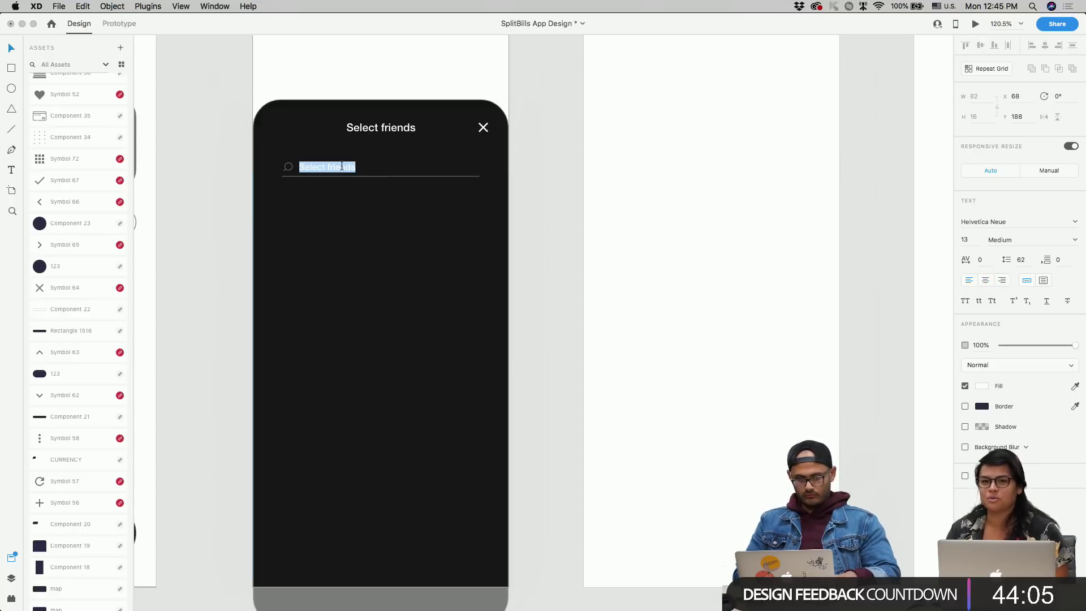
pyautogui.write('Search')
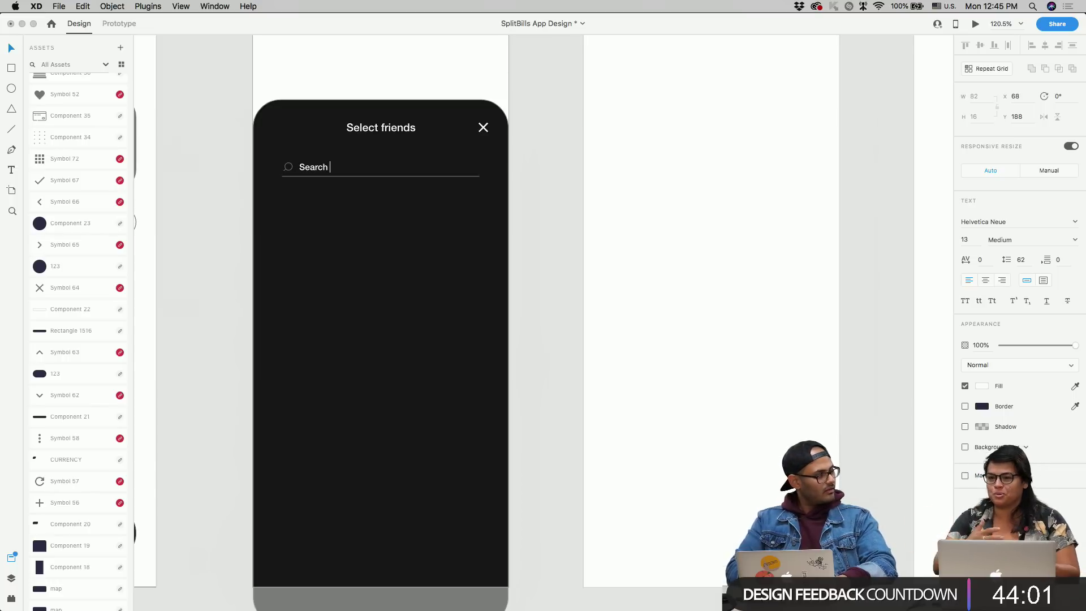
pyautogui.write(' yt')
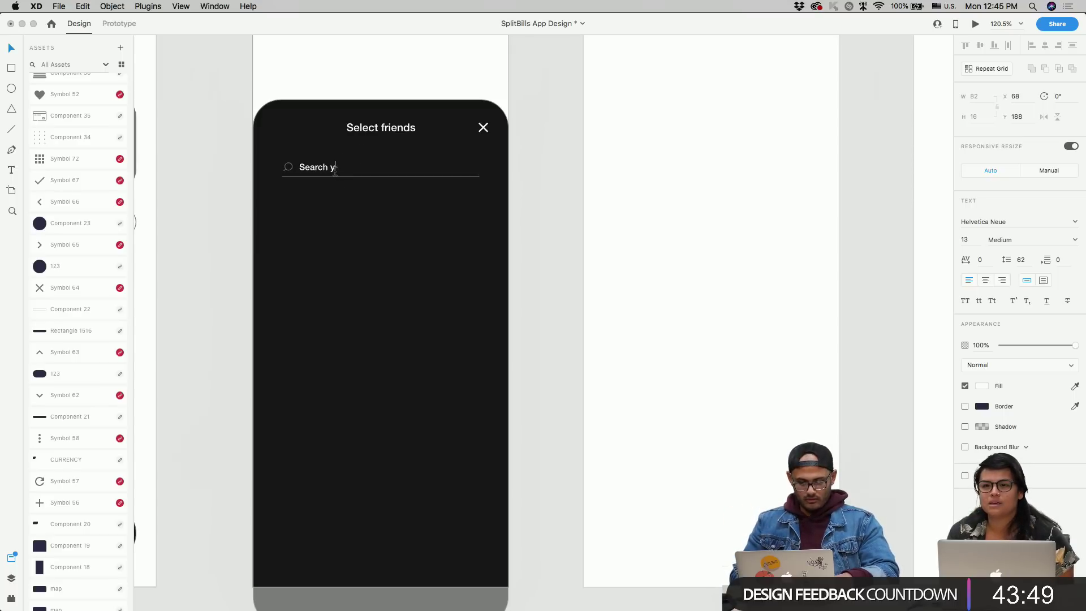
pyautogui.press('BackSpace')
pyautogui.write('by ')
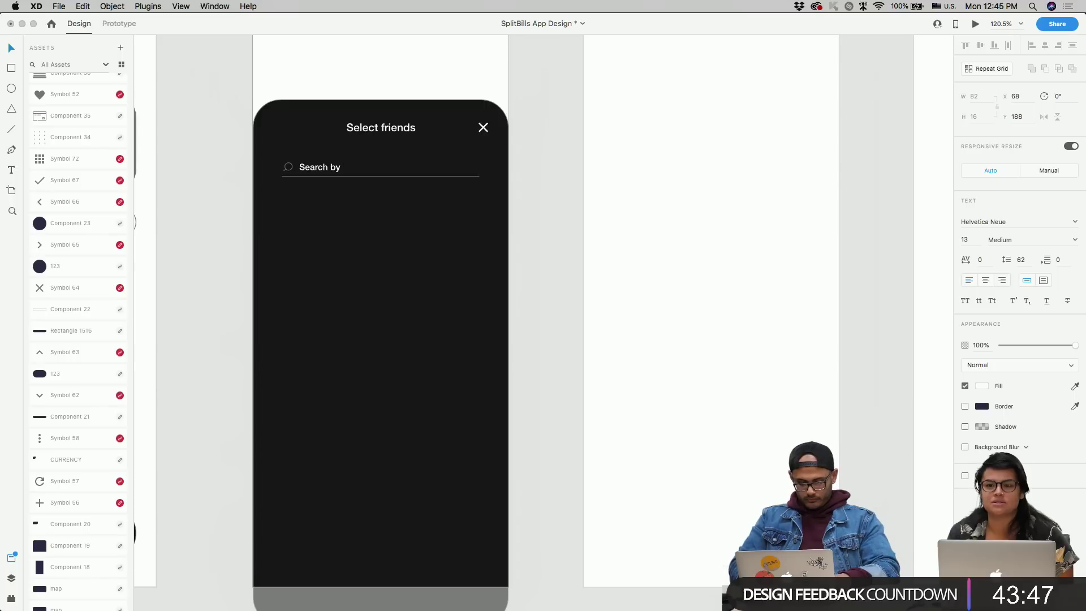
pyautogui.write('user name')
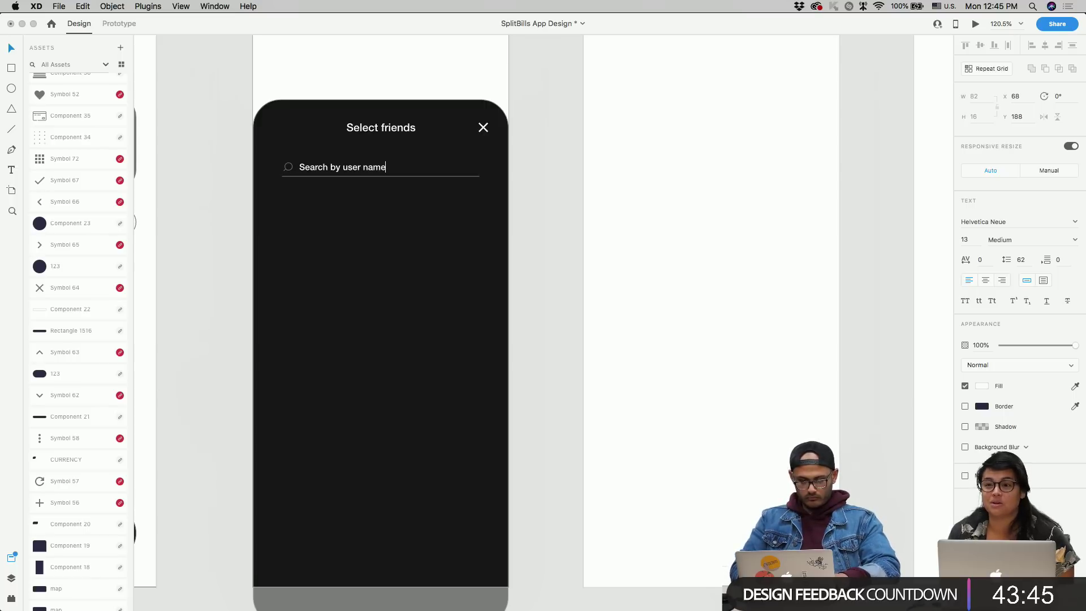
pyautogui.write(', emai')
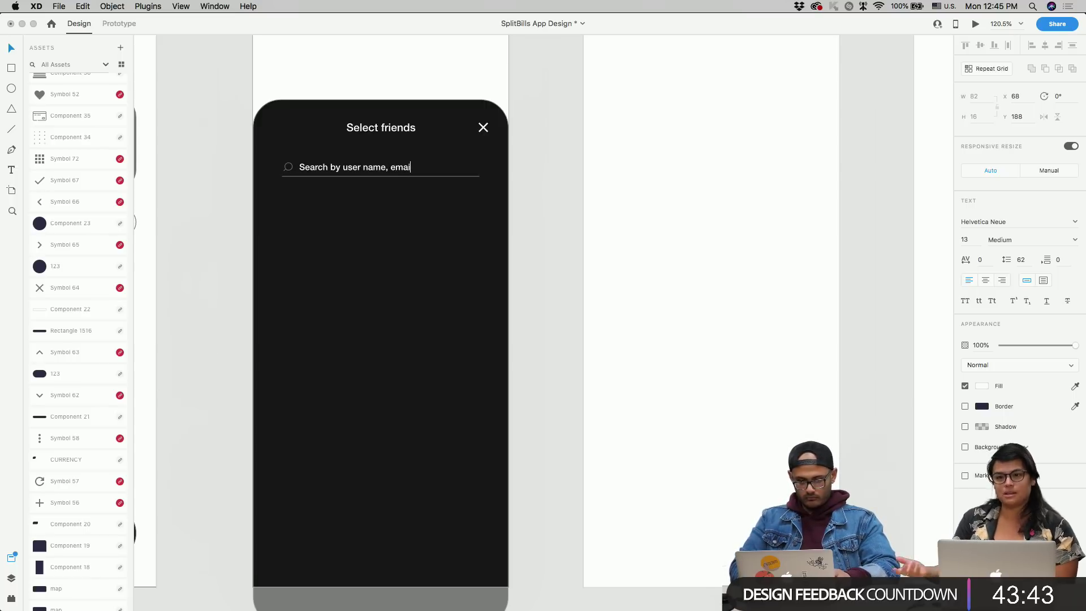
pyautogui.write('l, phone..etc')
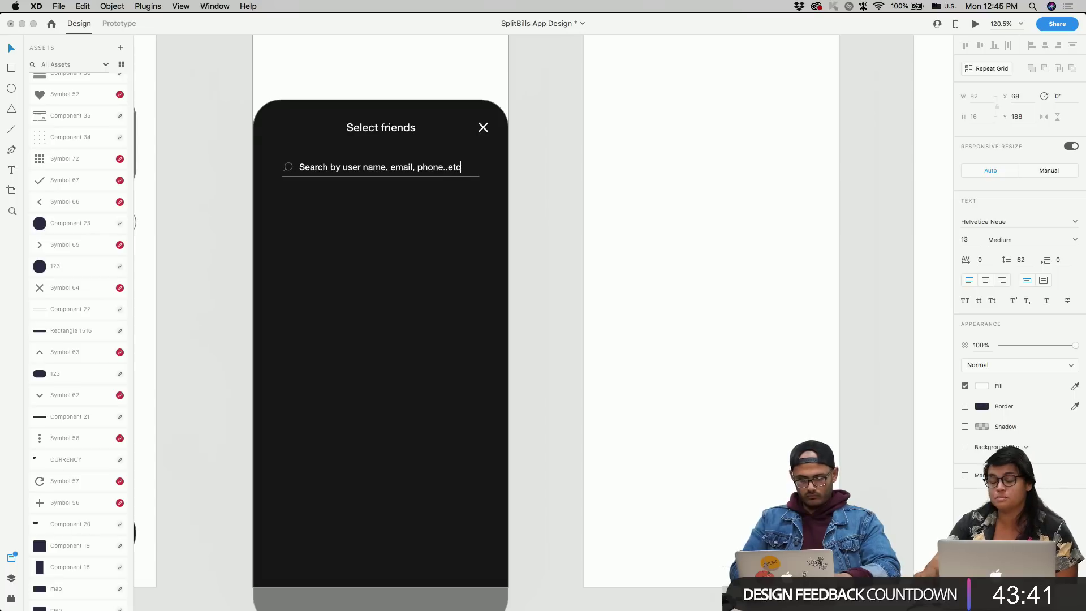
pyautogui.press('Escape')
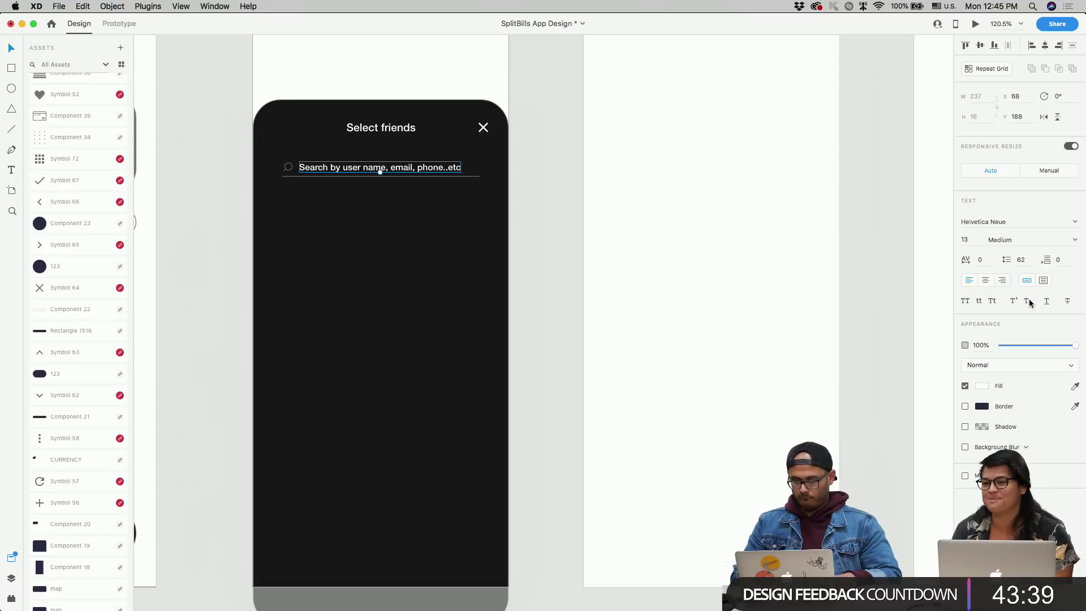
# - Set the search placeholder text's font style to Medium Italic
pyautogui.click(1038, 238)
pyautogui.press('Down')
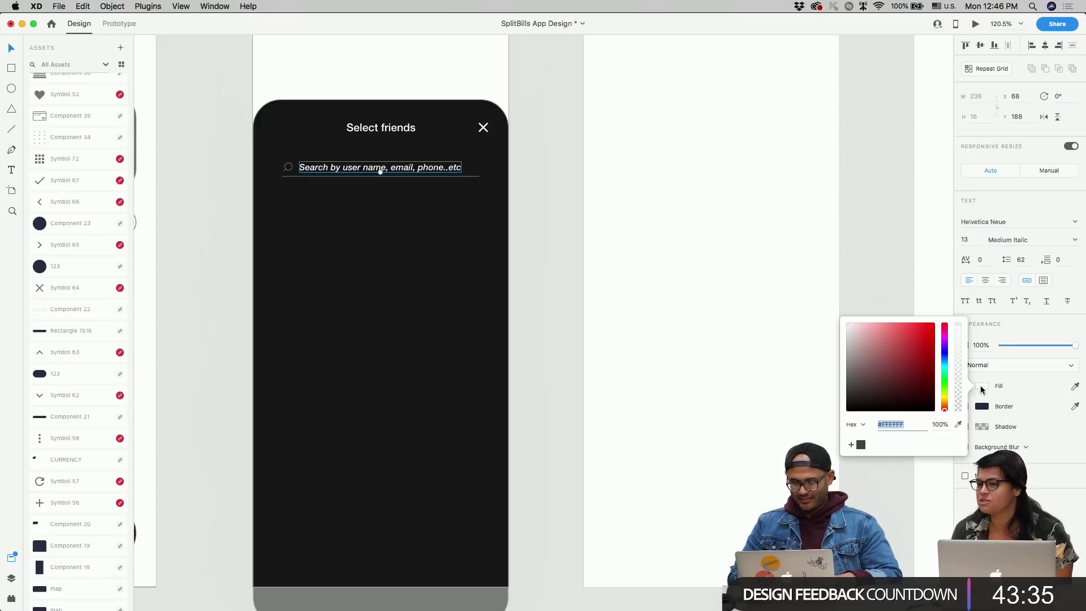
# - Make the search placeholder text's white fill partly transparent so it reads as a dimmed hint
pyautogui.click(982, 385)
pyautogui.moveTo(957, 347); pyautogui.dragTo(958, 366)
pyautogui.click(438, 175)
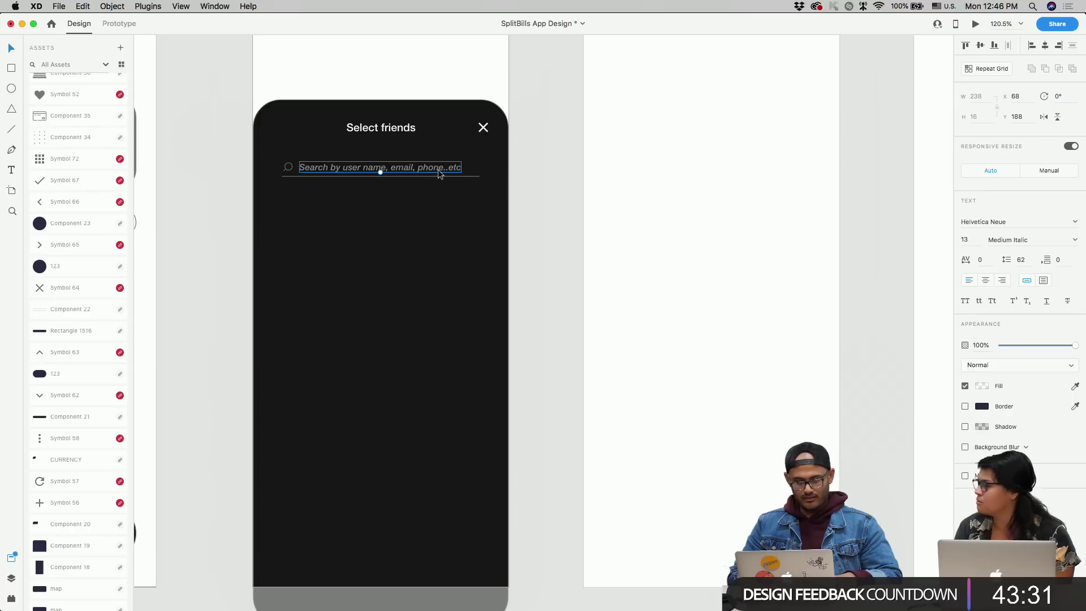
pyautogui.moveTo(438, 175); pyautogui.dragTo(438, 173)
pyautogui.press('Escape')
pyautogui.scroll(-5, 379, 212)
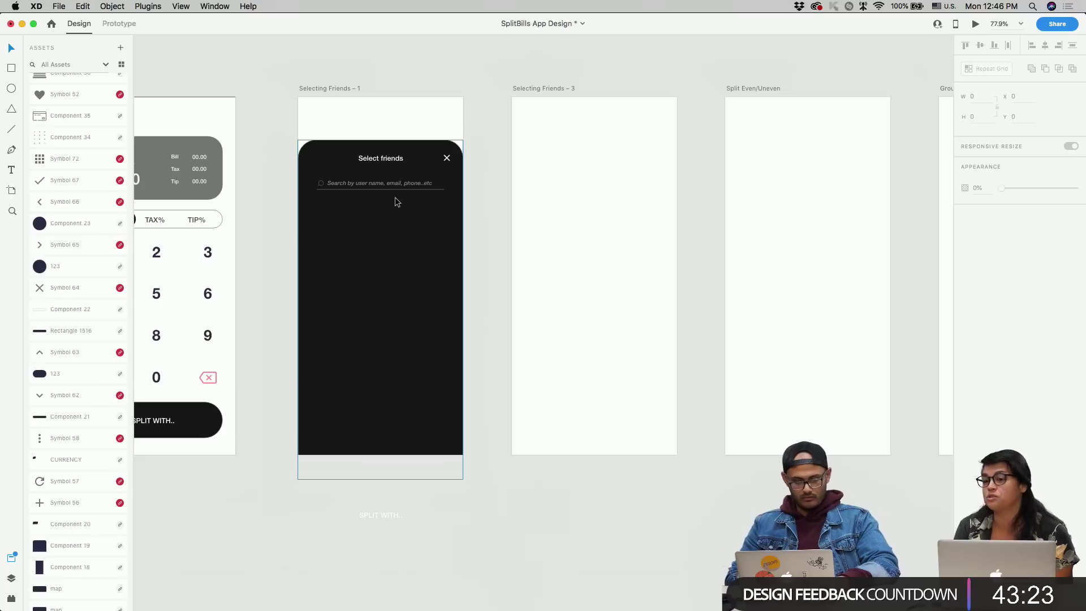
# - Remove the black panel's border and lighten its fill to dark grey #454545
pyautogui.click(373, 222)
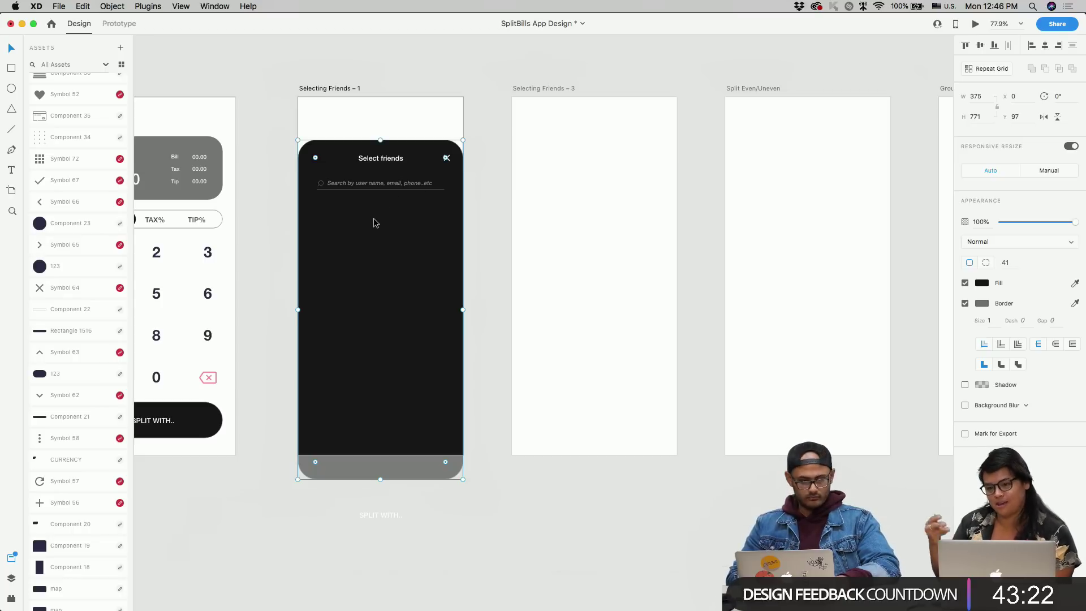
pyautogui.click(965, 303)
pyautogui.click(982, 284)
pyautogui.moveTo(905, 274)
pyautogui.mouseDown()
pyautogui.moveTo(856, 283)
pyautogui.moveTo(835, 273)
pyautogui.moveTo(822, 290)
pyautogui.mouseUp()
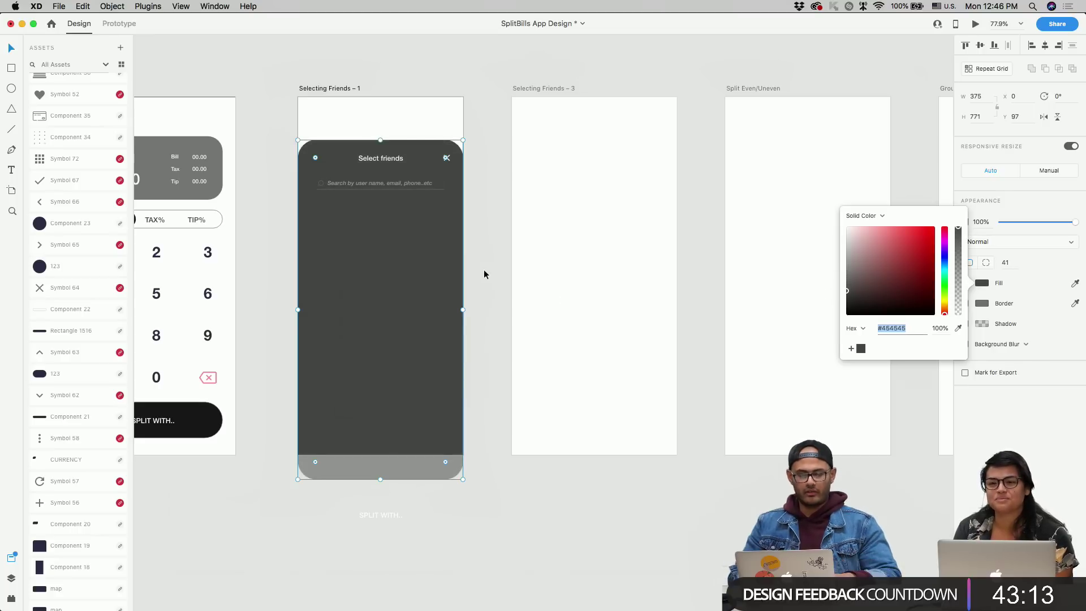
pyautogui.click(500, 188)
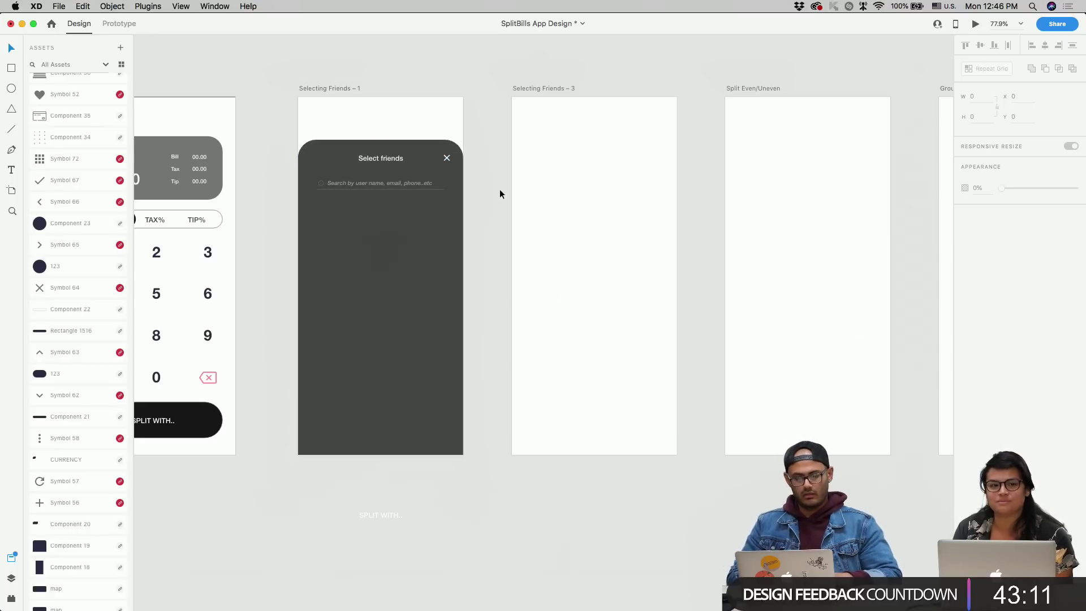
# - Duplicate the dark grey panel in place on the Selecting Friends – 1 artboard
pyautogui.scroll(3, 410, 202)
pyautogui.hscroll(-5, 410, 202)
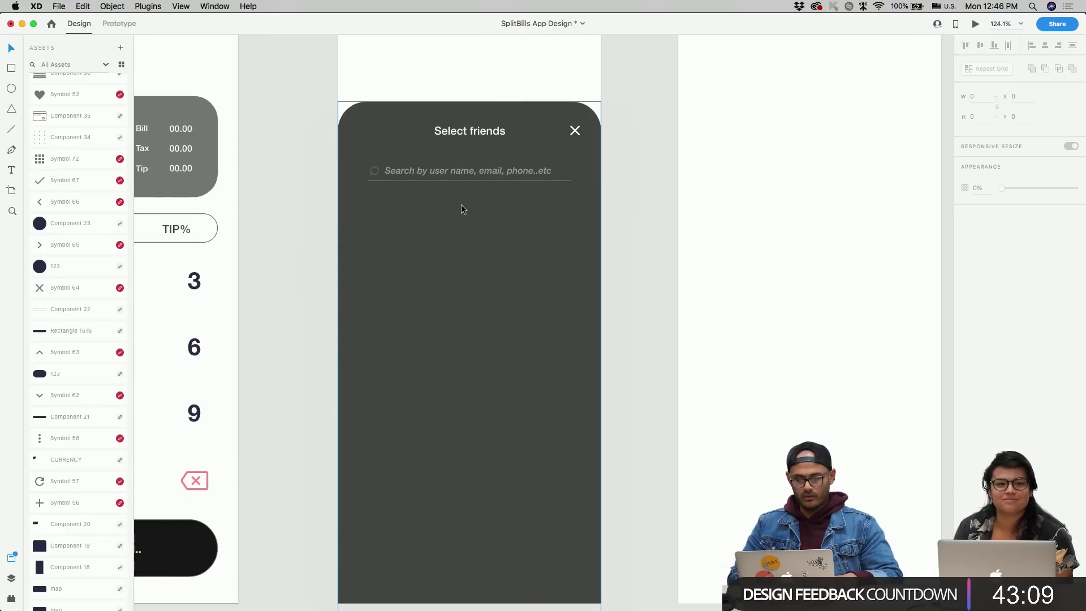
pyautogui.click(428, 208)
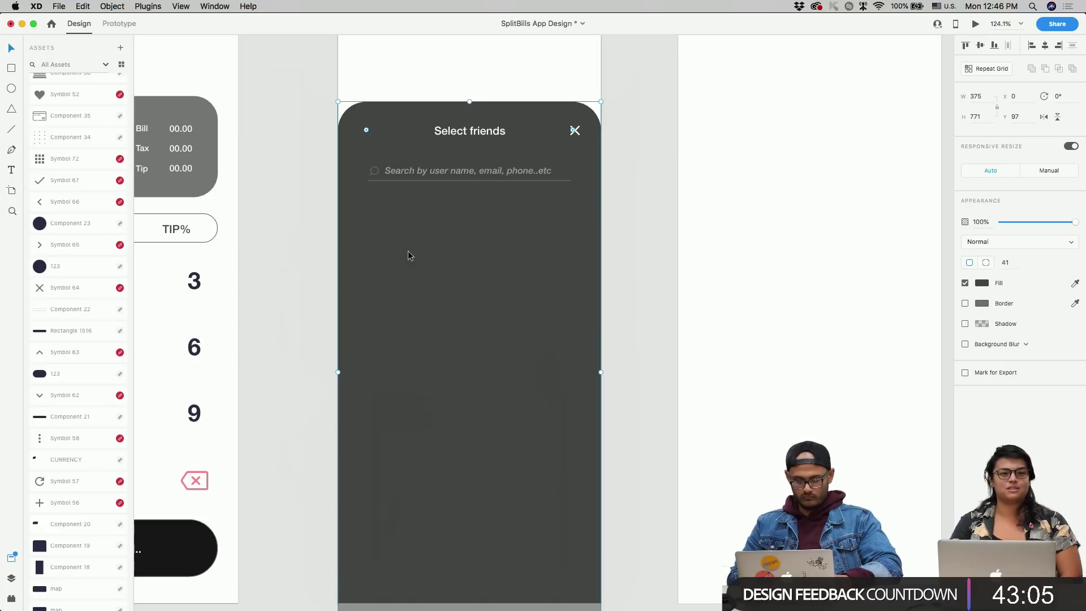
pyautogui.press('super+z')
pyautogui.scroll(-3, 455, 394)
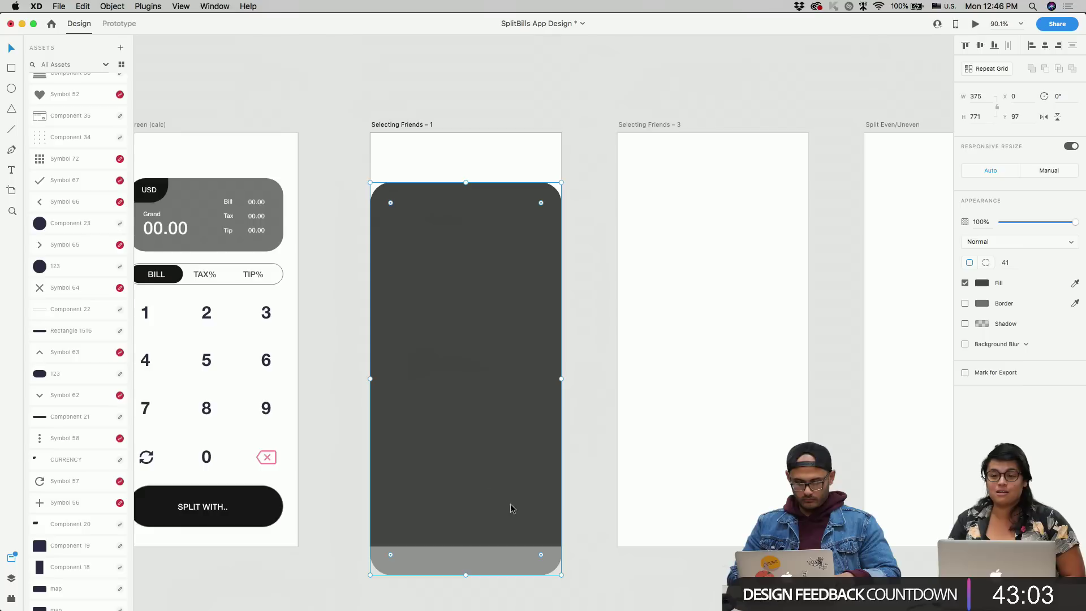
pyautogui.press('super+z')
pyautogui.press('super+shift+z')
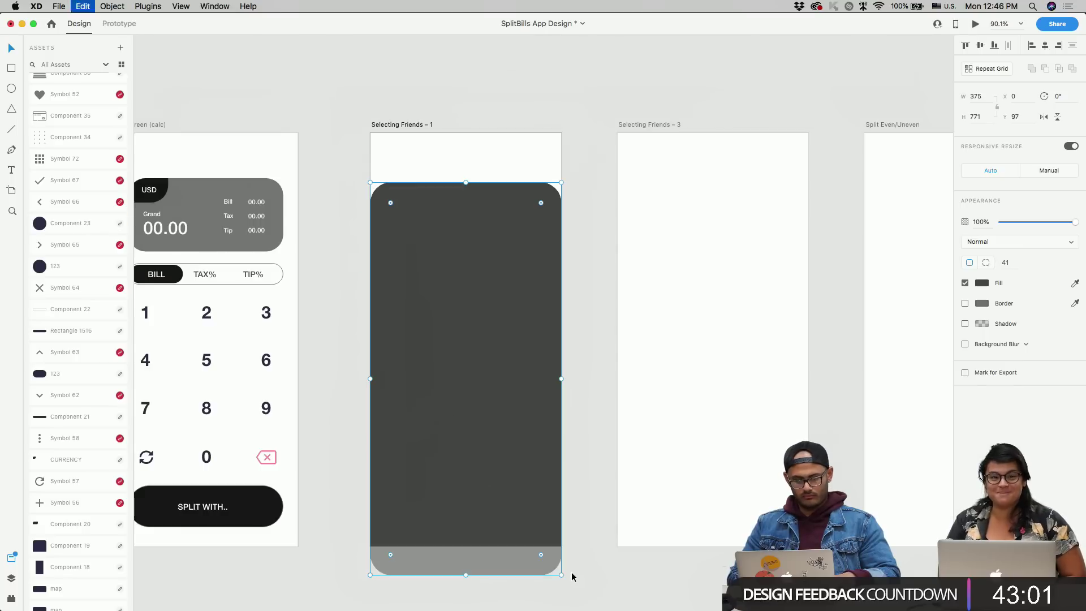
# - Square off the panel copy's two lower corners to radius 0, keeping the upper corners at 41
pyautogui.moveTo(541, 554); pyautogui.dragTo(554, 562)
pyautogui.scroll(-1, 543, 566)
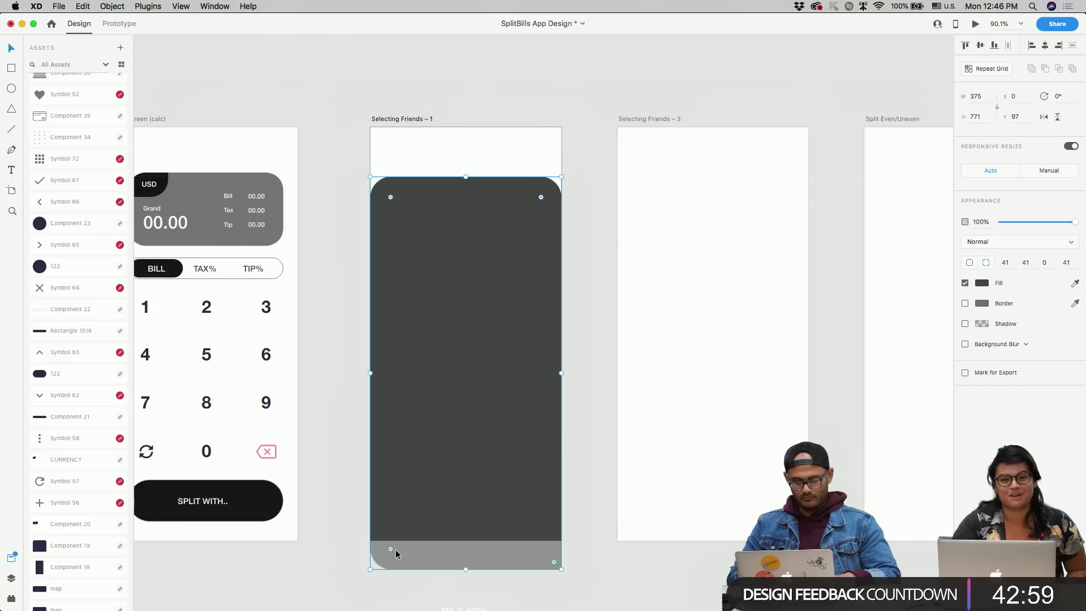
pyautogui.moveTo(392, 548); pyautogui.dragTo(320, 593)
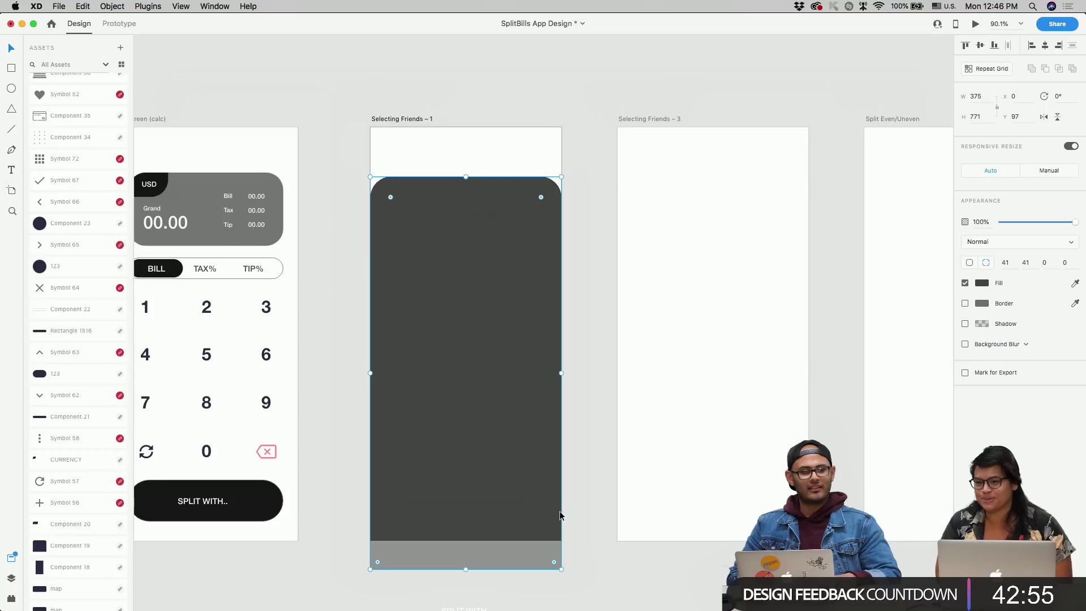
# - Reorder the panel copy to sit directly above the original panel, behind the title and search elements, at X 0, Y 97
pyautogui.moveTo(514, 298); pyautogui.dragTo(511, 368)
pyautogui.hscroll(3, 470, 319)
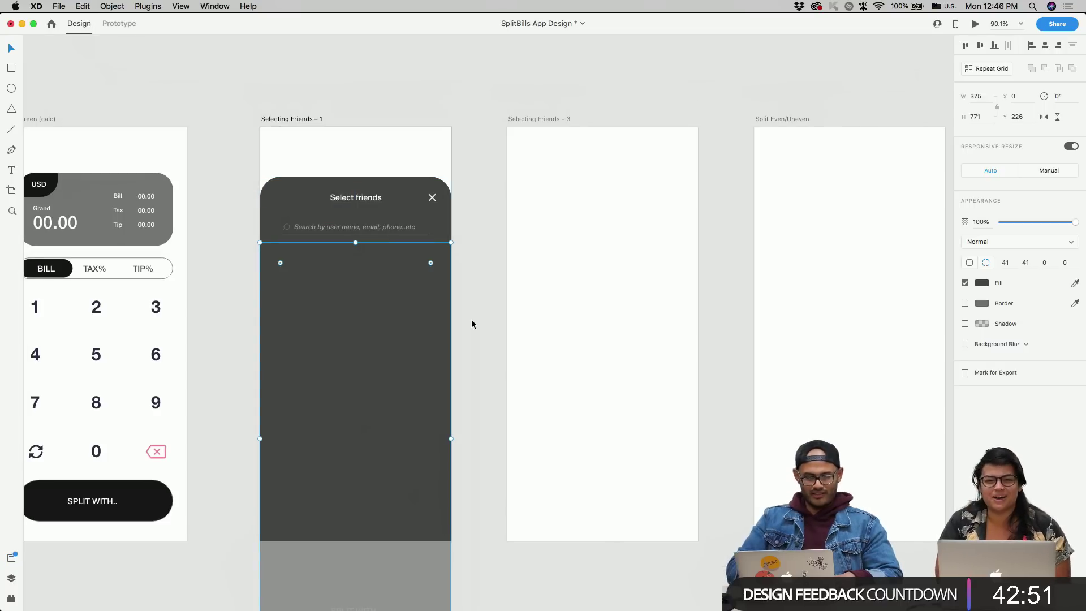
pyautogui.hscroll(-3, 465, 323)
pyautogui.press('super+y')
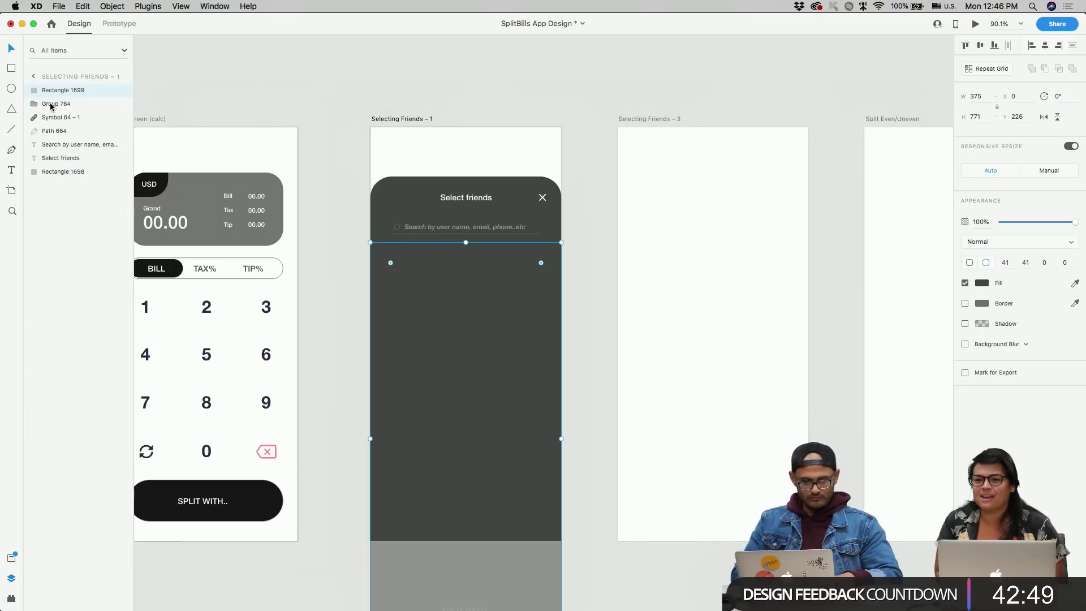
pyautogui.moveTo(71, 90); pyautogui.dragTo(65, 120)
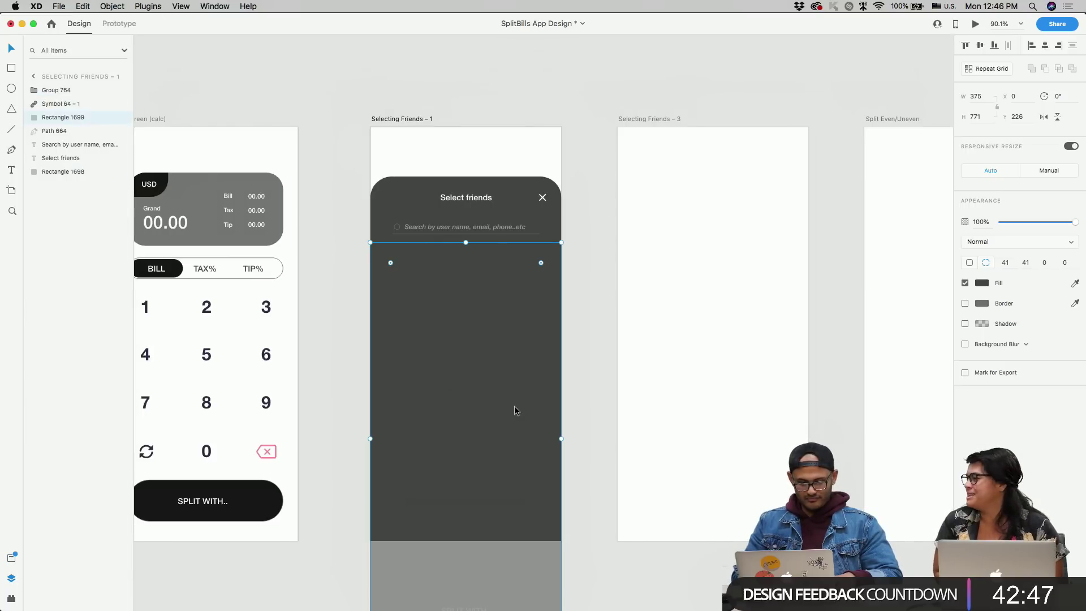
pyautogui.moveTo(518, 411); pyautogui.dragTo(508, 377)
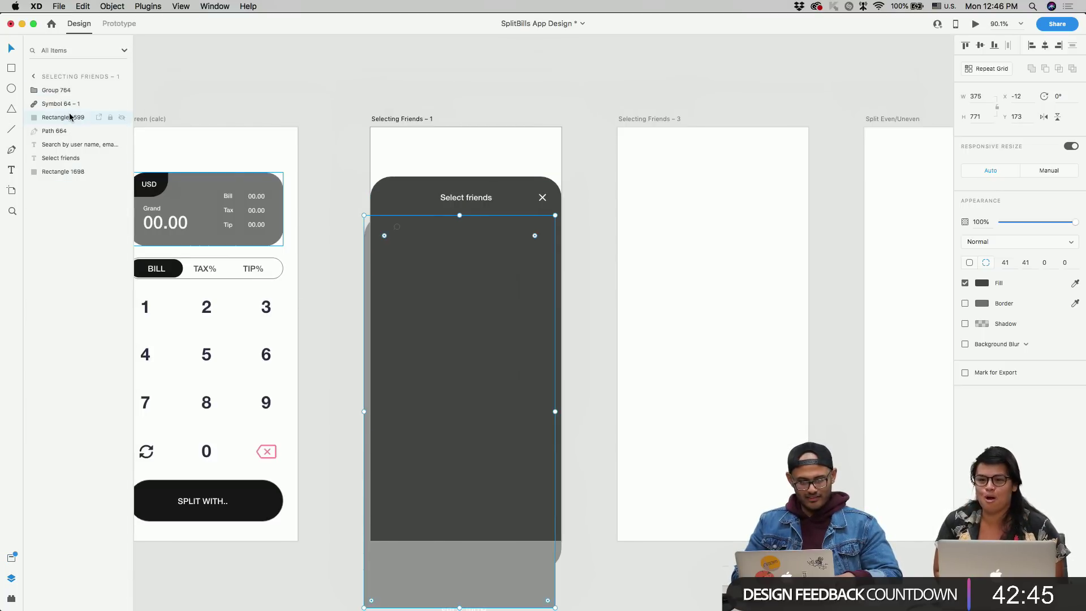
pyautogui.moveTo(70, 117); pyautogui.dragTo(66, 165)
pyautogui.moveTo(497, 337); pyautogui.dragTo(504, 300)
# - Shorten the panel copy into a header 159 high behind the title and search field, and turn on its shadow
pyautogui.moveTo(463, 570); pyautogui.dragTo(466, 429)
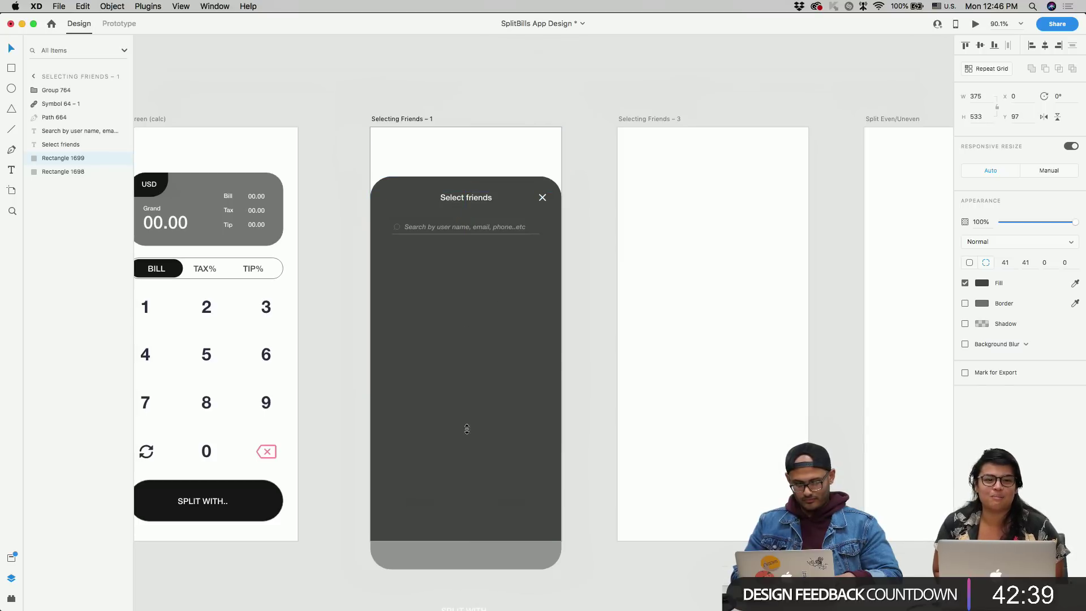
pyautogui.moveTo(467, 286); pyautogui.dragTo(467, 263)
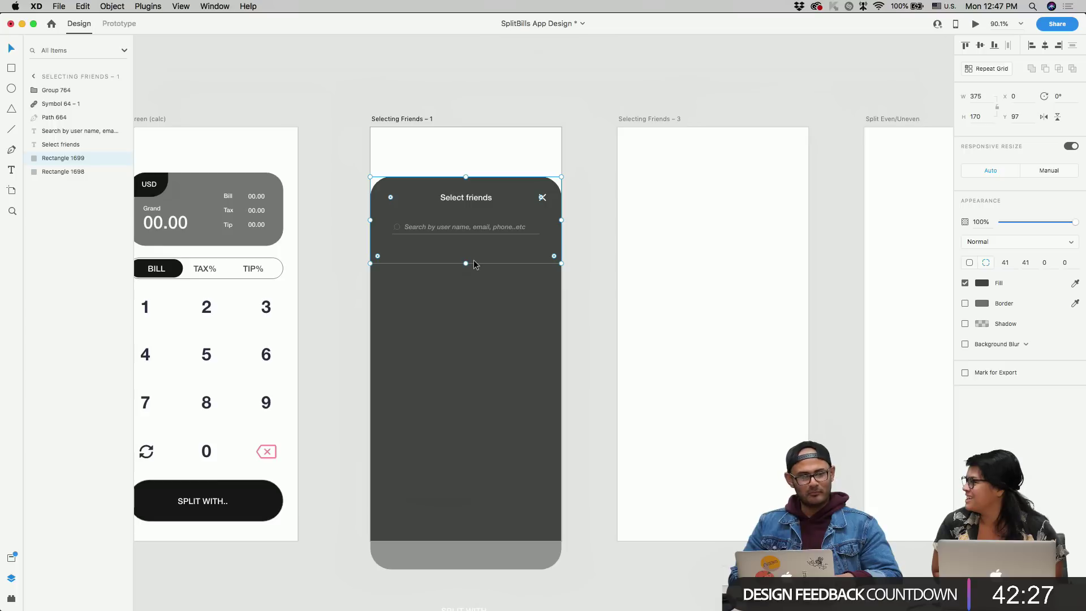
pyautogui.moveTo(465, 263)
pyautogui.mouseDown()
pyautogui.moveTo(466, 278)
pyautogui.moveTo(465, 263)
pyautogui.mouseUp()
pyautogui.click(965, 324)
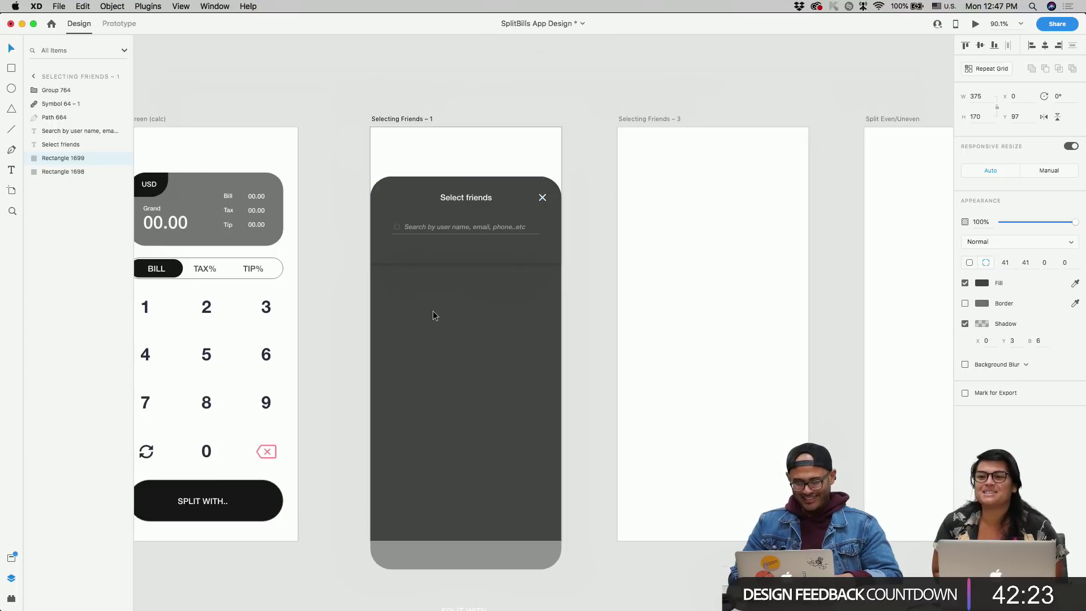
pyautogui.scroll(3, 457, 285)
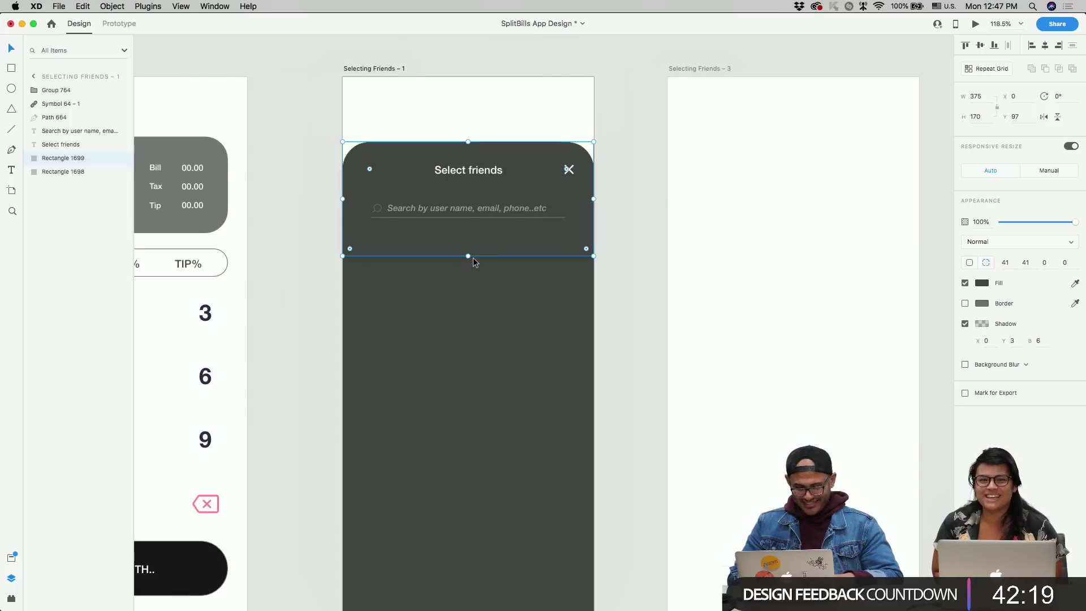
pyautogui.moveTo(469, 257); pyautogui.dragTo(469, 246)
pyautogui.scroll(-5, 468, 248)
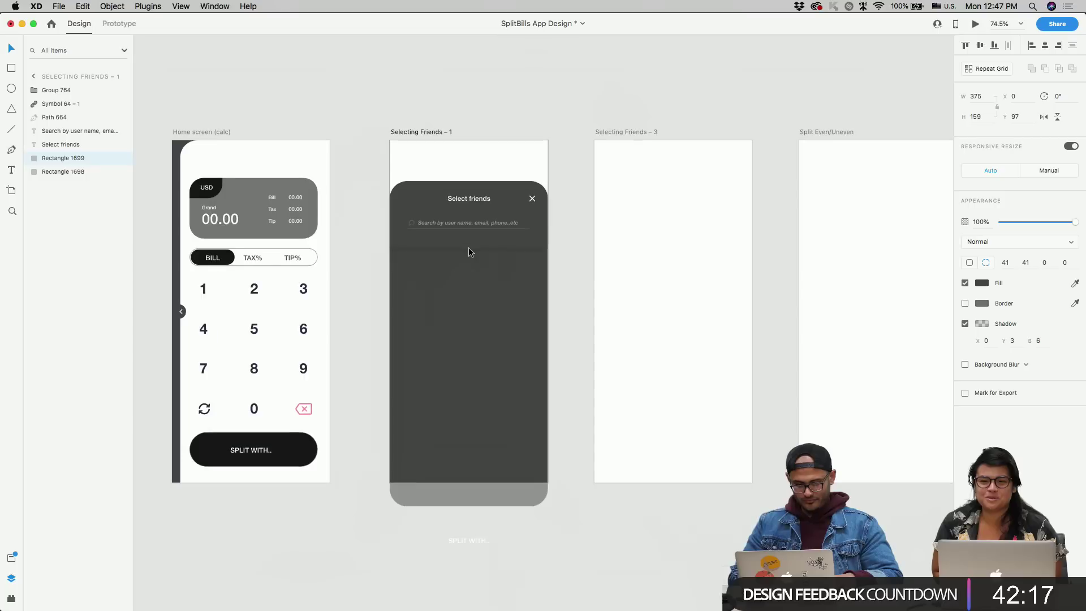
# - Draw a white circle 57 by 57 below the header at about X 39, Y 283
pyautogui.press('e')
pyautogui.moveTo(404, 271)
pyautogui.mouseDown()
pyautogui.moveTo(435, 298)
pyautogui.moveTo(416, 275)
pyautogui.mouseUp()
pyautogui.press('v')
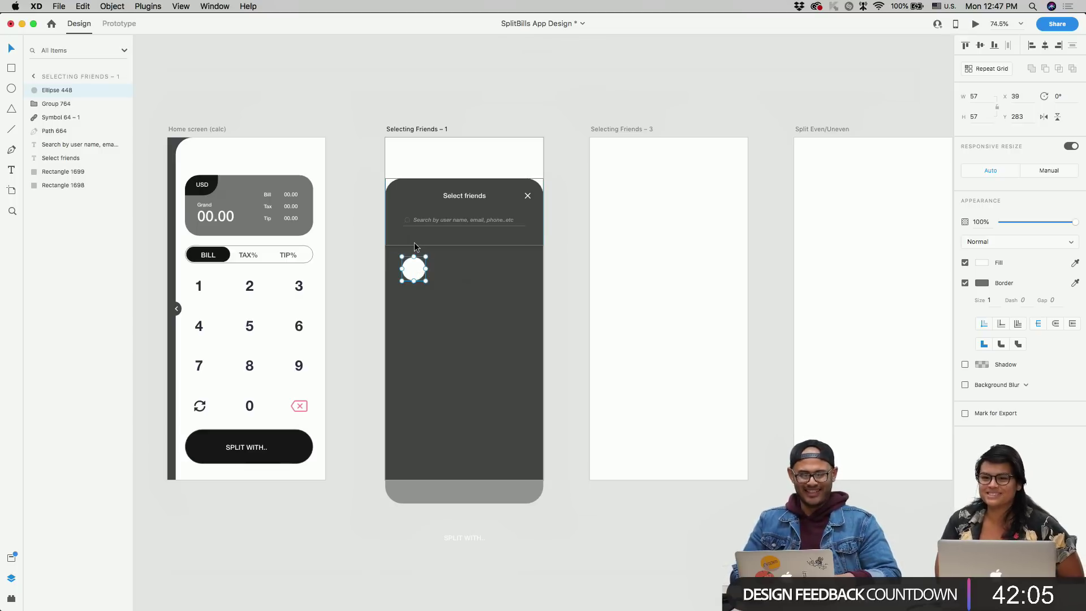
pyautogui.scroll(5, 414, 247)
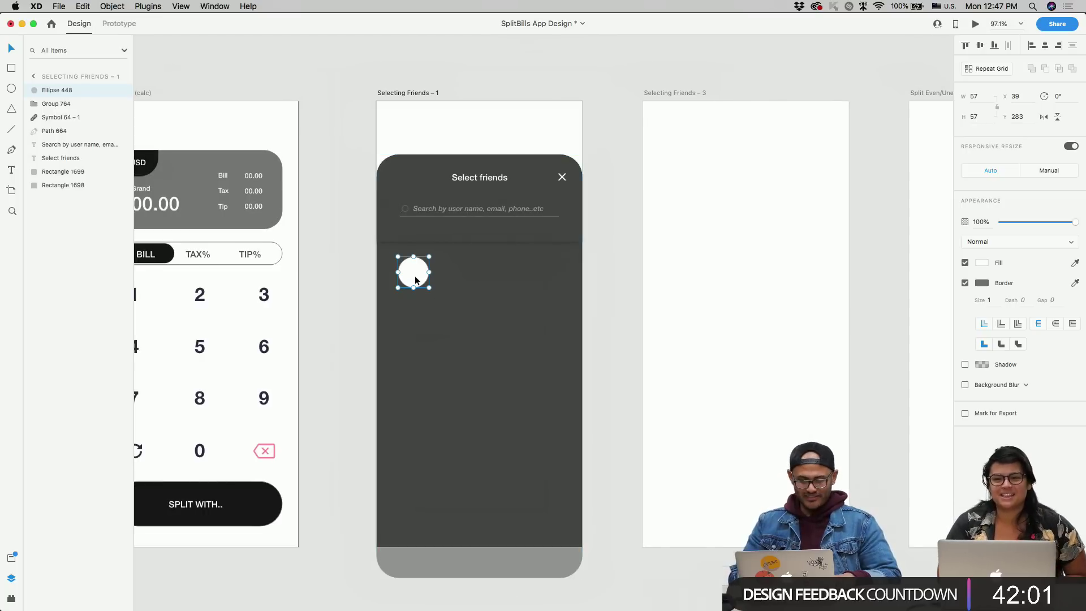
# - Group the search icon, placeholder text and underline together
pyautogui.click(459, 210)
pyautogui.keyDown('shift'); pyautogui.click(409, 210); pyautogui.keyUp('shift')
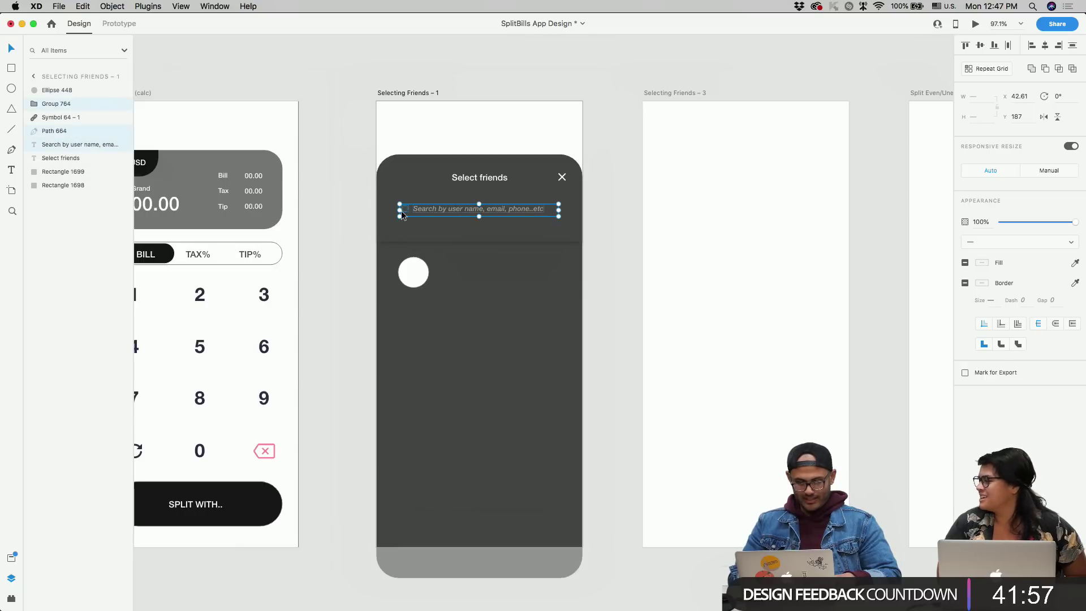
pyautogui.press('super+g')
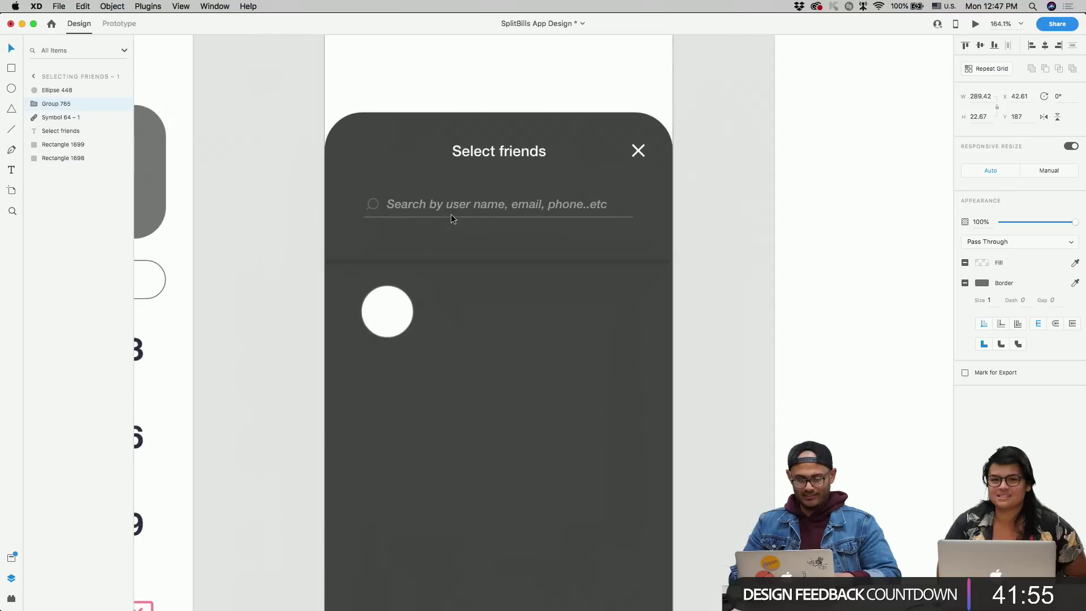
# - Widen the search group evenly on both sides and reduce the placeholder text's opacity to about 84%
pyautogui.scroll(5, 450, 213)
pyautogui.moveTo(361, 207); pyautogui.dragTo(351, 207)
pyautogui.doubleClick(471, 202)
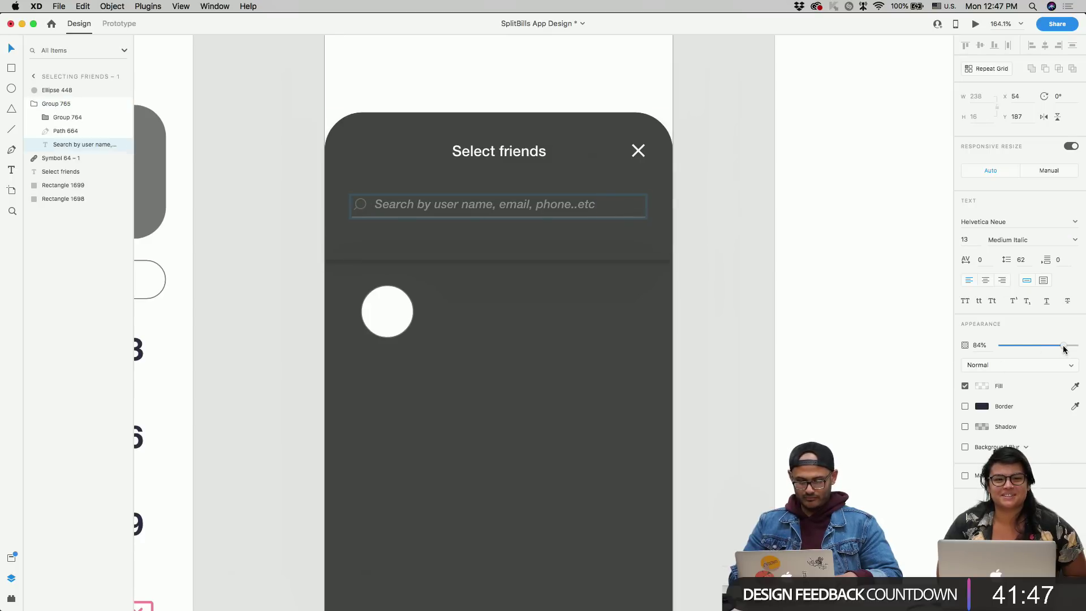
# - Move the circle to X 29, Y 280 and use Repeat Grid to extend it downward into a column of seven circles
pyautogui.moveTo(400, 326); pyautogui.dragTo(388, 323)
pyautogui.scroll(-1, 389, 323)
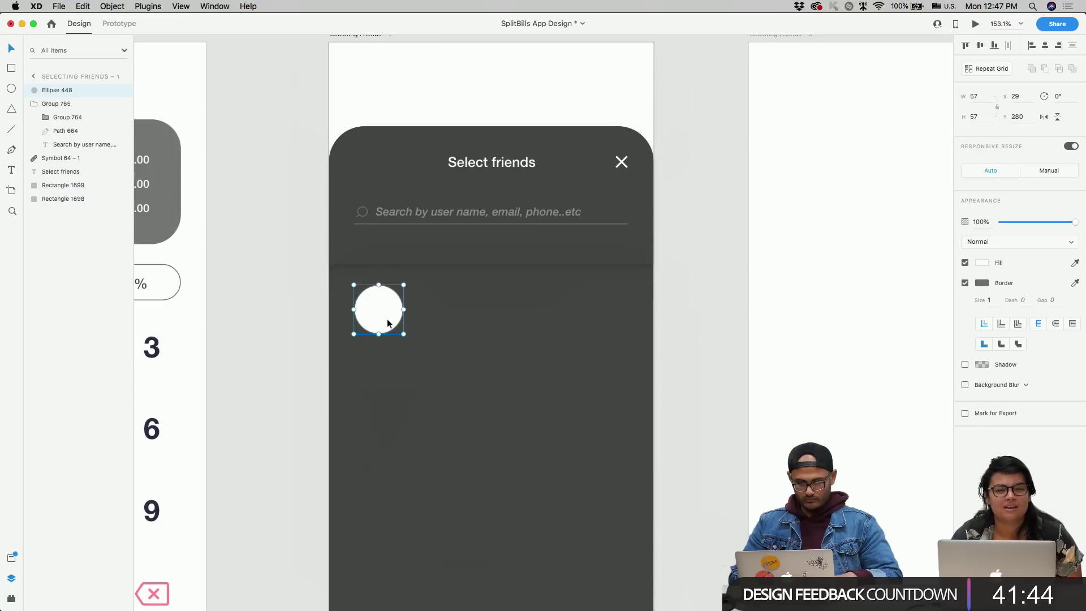
pyautogui.click(987, 69)
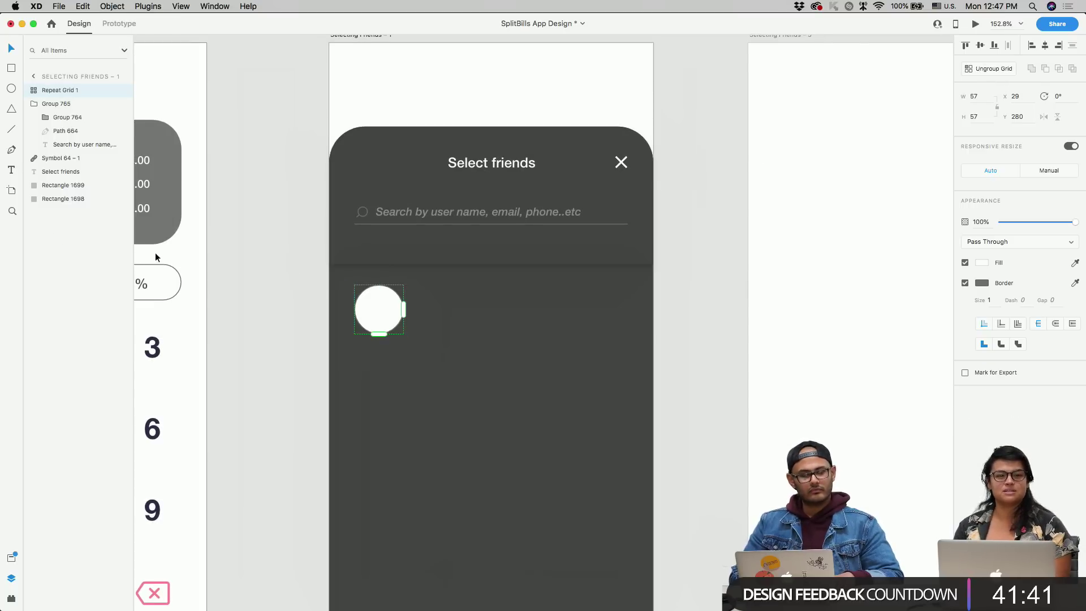
pyautogui.scroll(-2, 320, 356)
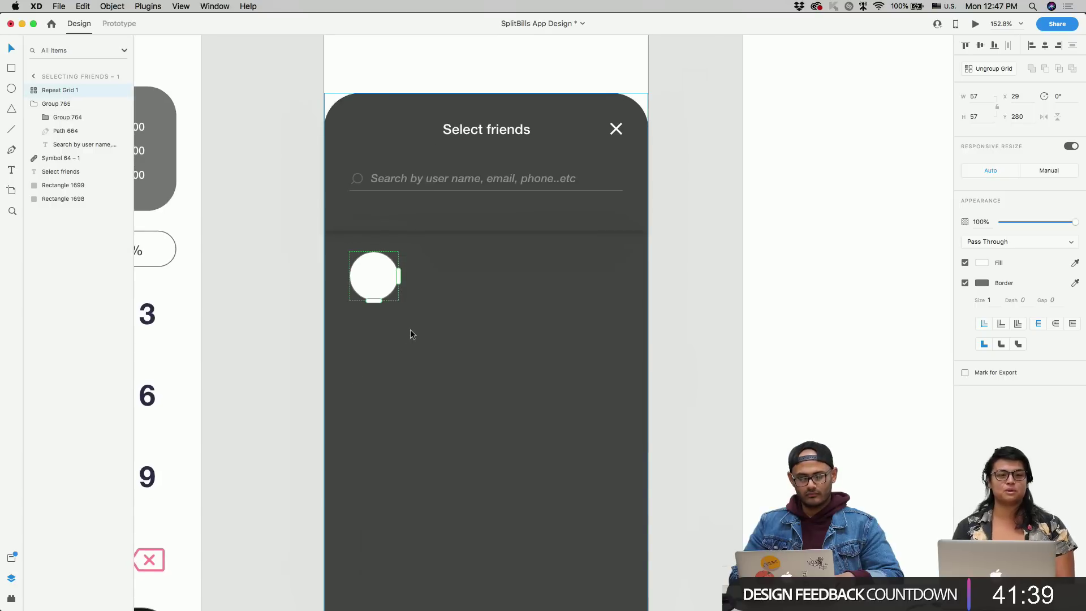
pyautogui.scroll(-2, 409, 329)
pyautogui.moveTo(380, 199); pyautogui.dragTo(360, 547)
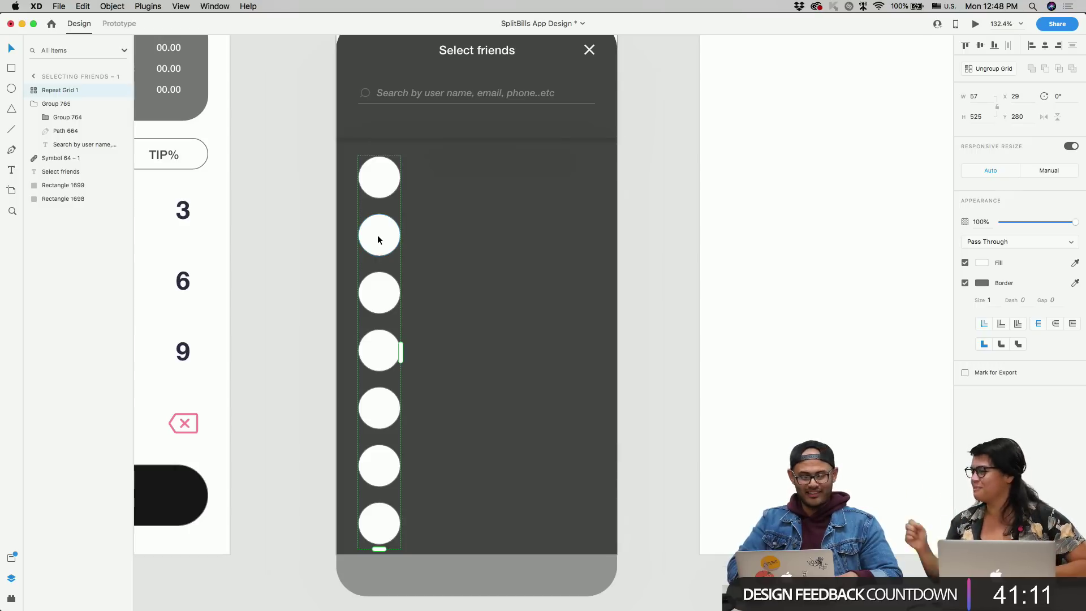
# - Try ungrouping the repeat grid into individual circles and selecting the first three, and undo the ungrouping
pyautogui.press('super+shift+g')
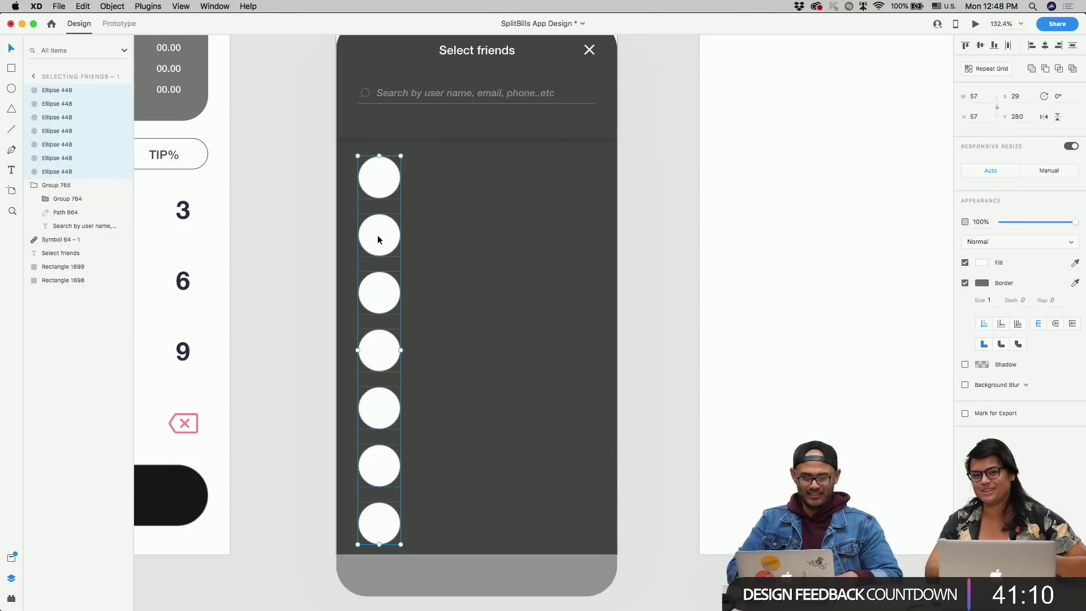
pyautogui.click(453, 258)
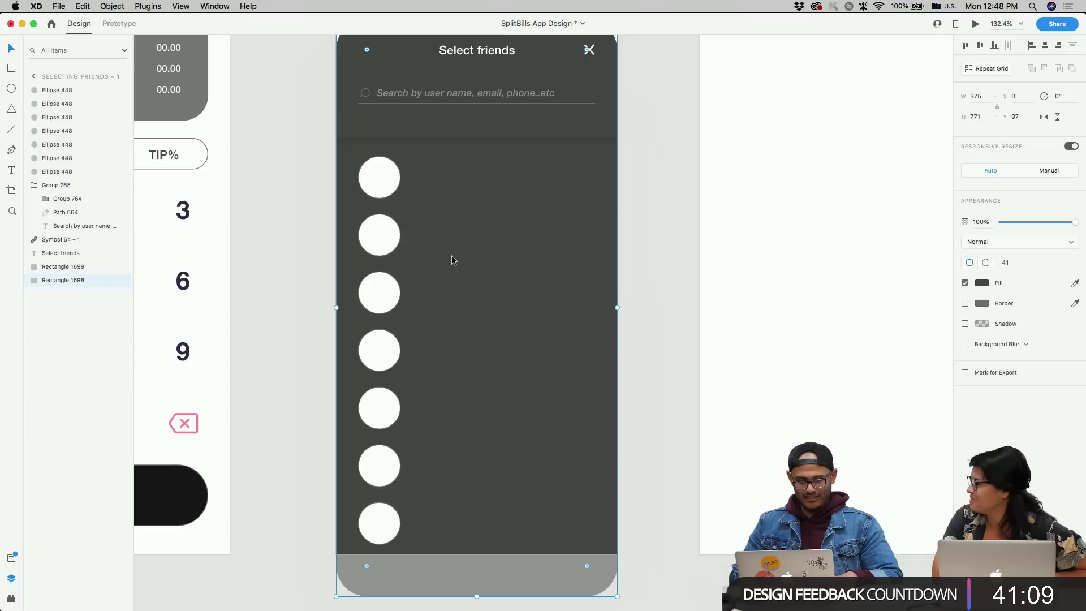
pyautogui.click(373, 247)
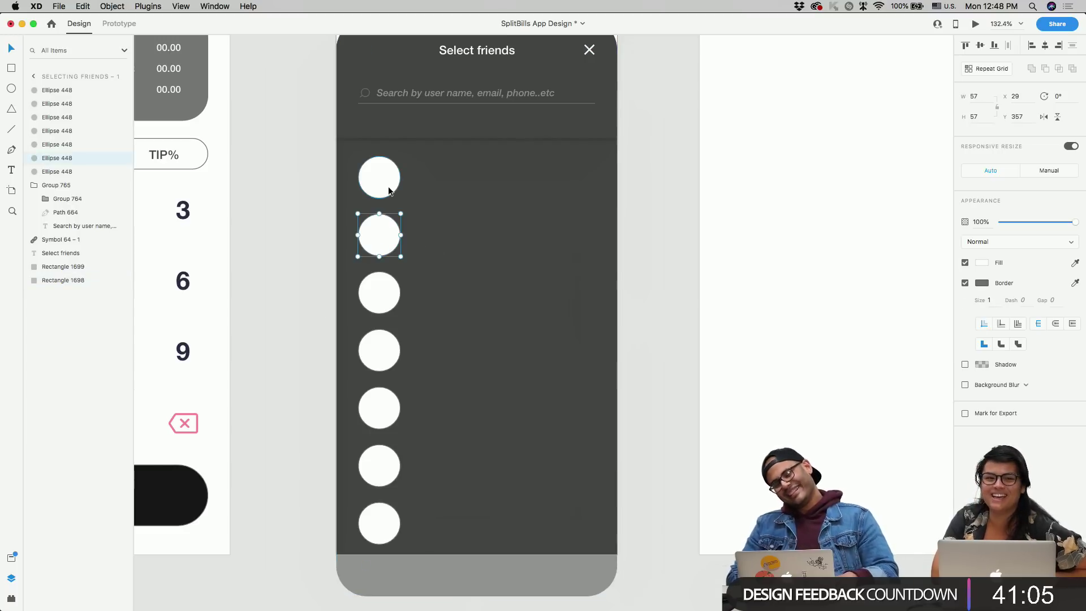
pyautogui.keyDown('shift'); pyautogui.click(387, 183); pyautogui.keyUp('shift')
pyautogui.keyDown('shift'); pyautogui.click(376, 278); pyautogui.keyUp('shift')
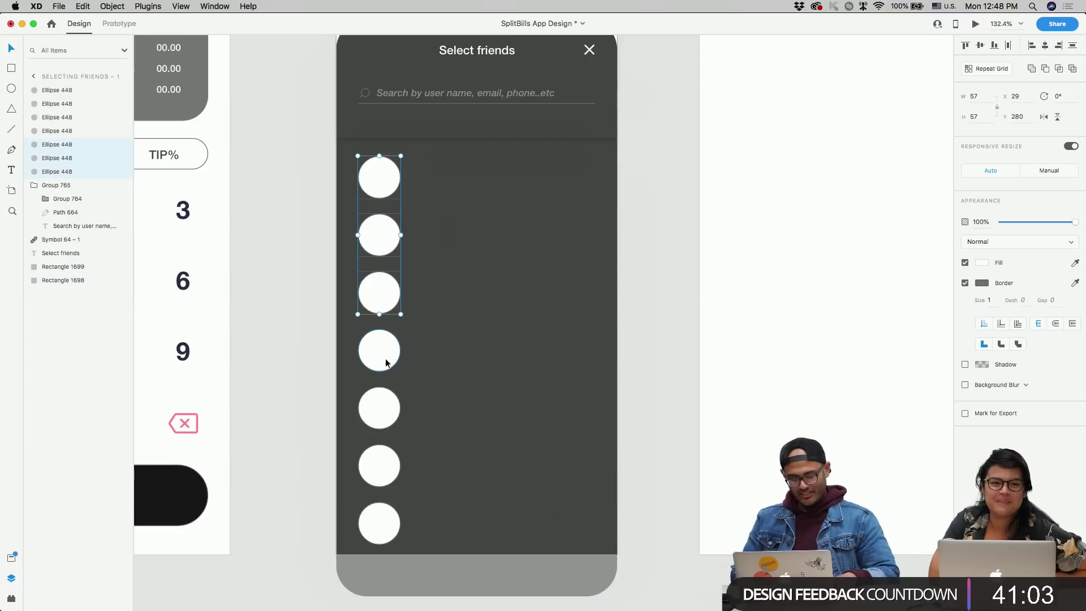
pyautogui.press('super+r')
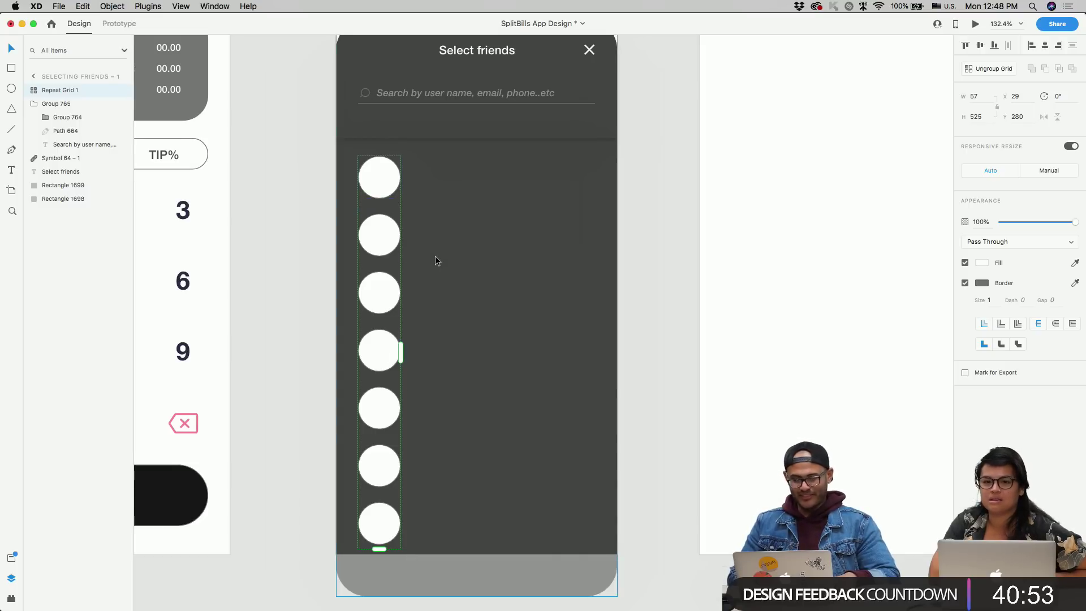
pyautogui.hscroll(-2, 436, 256)
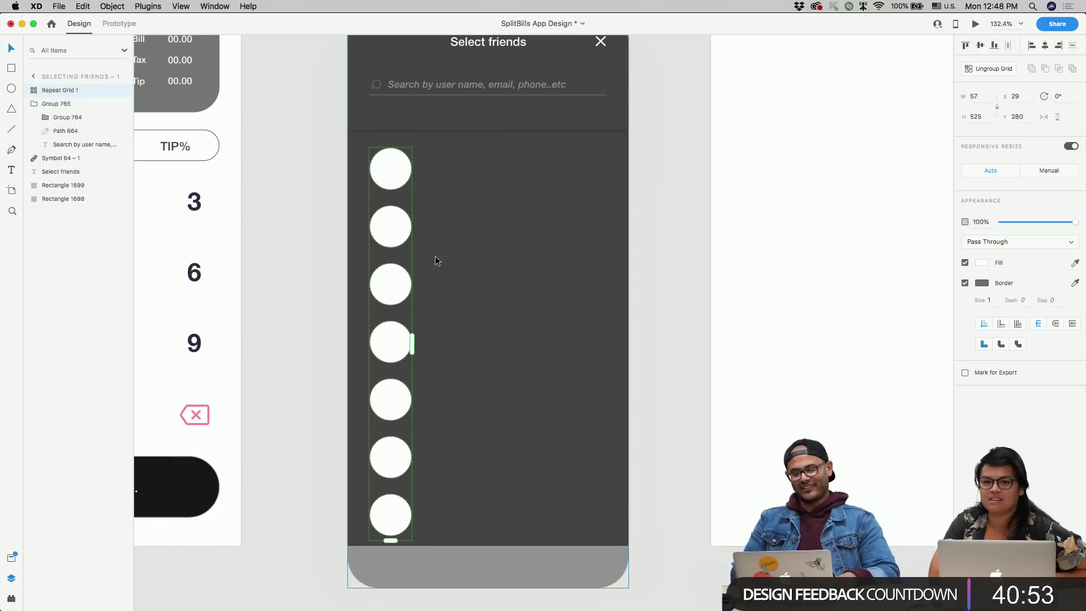
# - Add a text label with a friend's first name and last initial to the right of the first avatar circle
pyautogui.click(633, 167)
pyautogui.press('t')
pyautogui.click(447, 161)
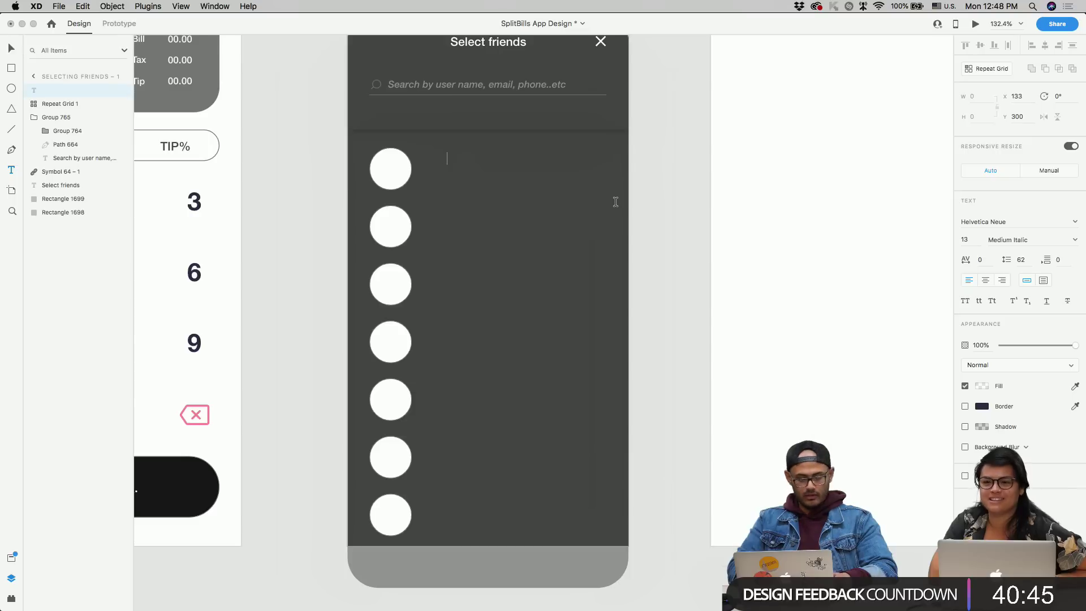
pyautogui.write('Dan')
pyautogui.press('BackSpace')
pyautogui.press('BackSpace')
pyautogui.press('BackSpace')
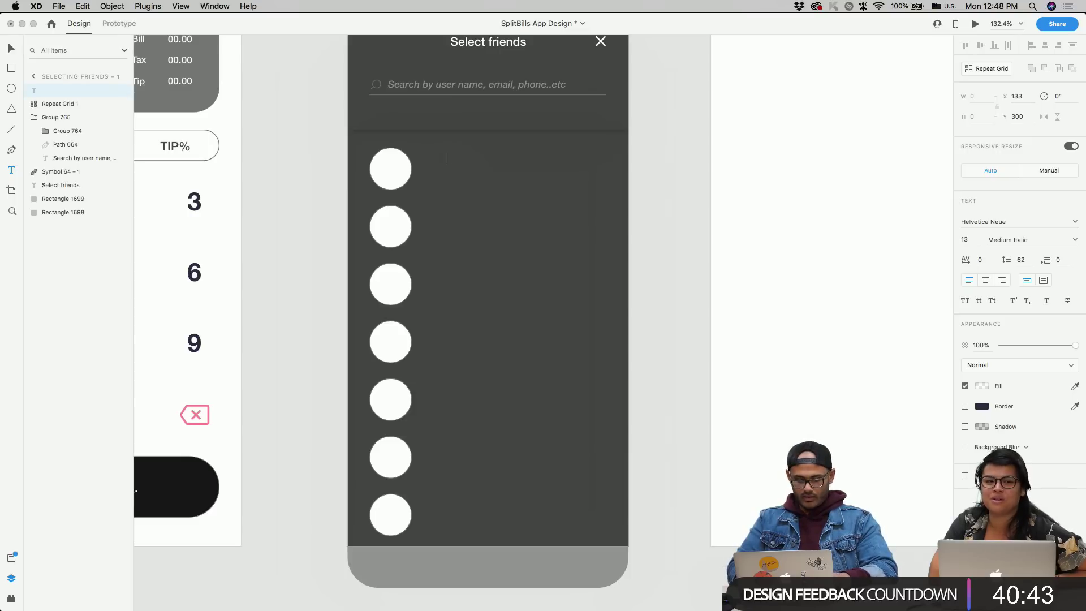
pyautogui.write('Alexis')
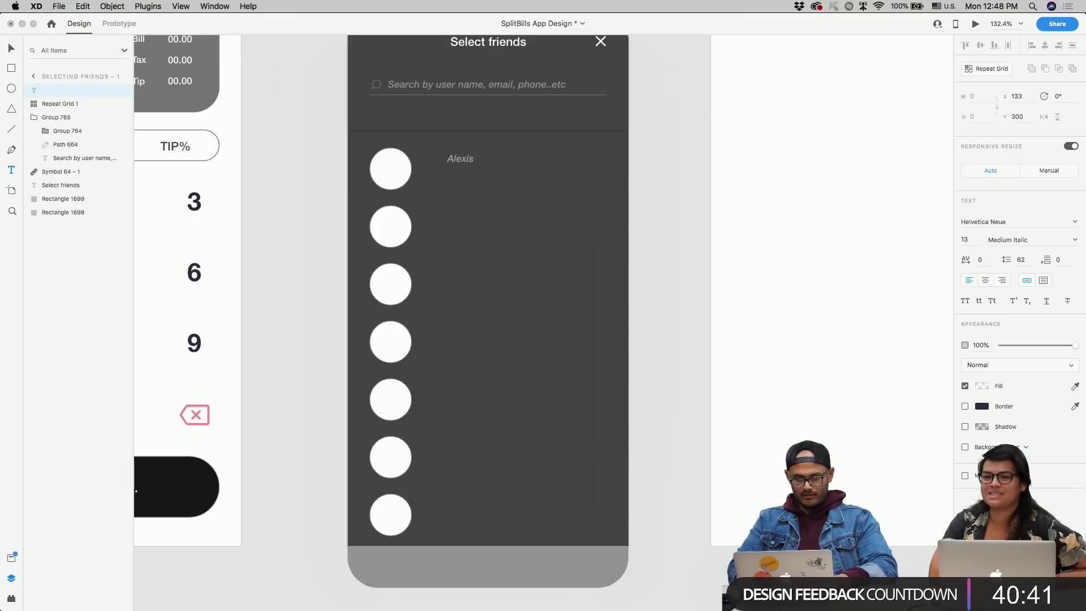
pyautogui.write(' B')
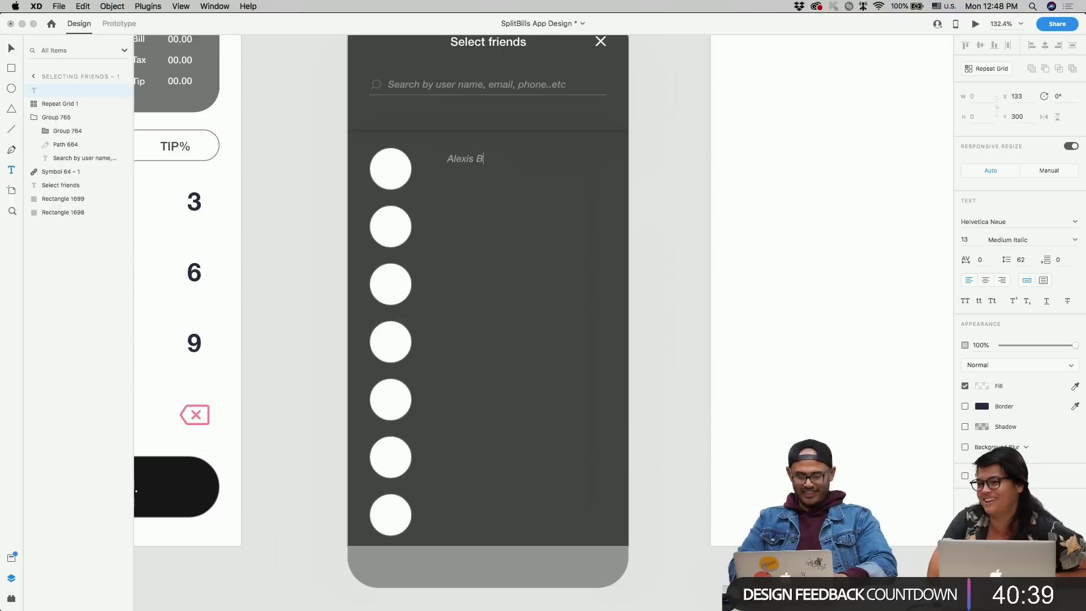
pyautogui.write('.')
pyautogui.press('Escape')
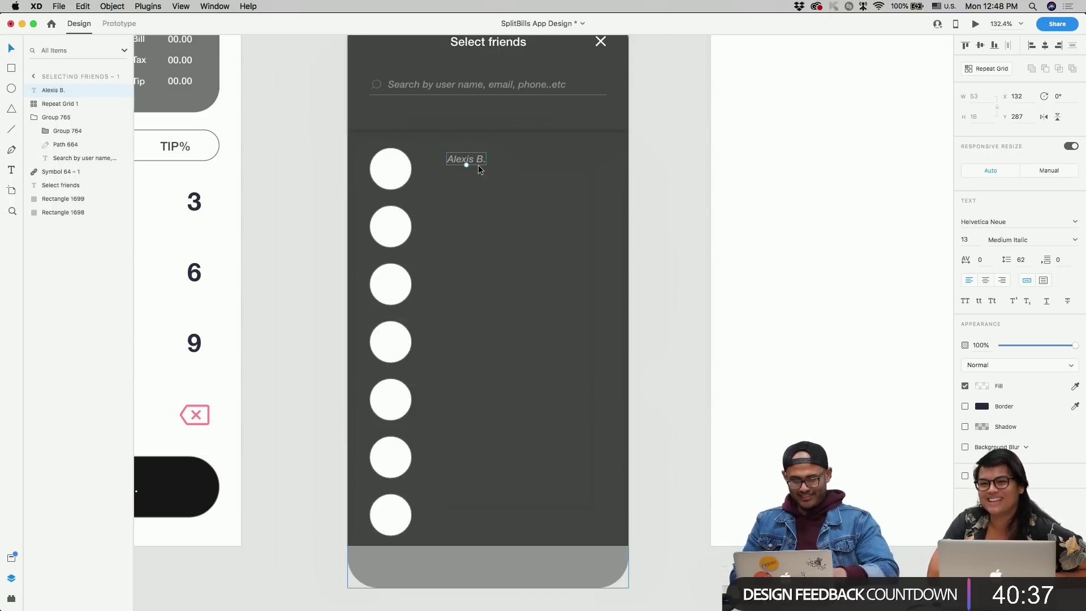
# - Move the name label to X 100, Y 290, duplicate it to Y 310 as a placeholder phone number, and select both lines
pyautogui.moveTo(469, 165); pyautogui.dragTo(452, 181)
pyautogui.doubleClick(452, 176)
pyautogui.write('2')
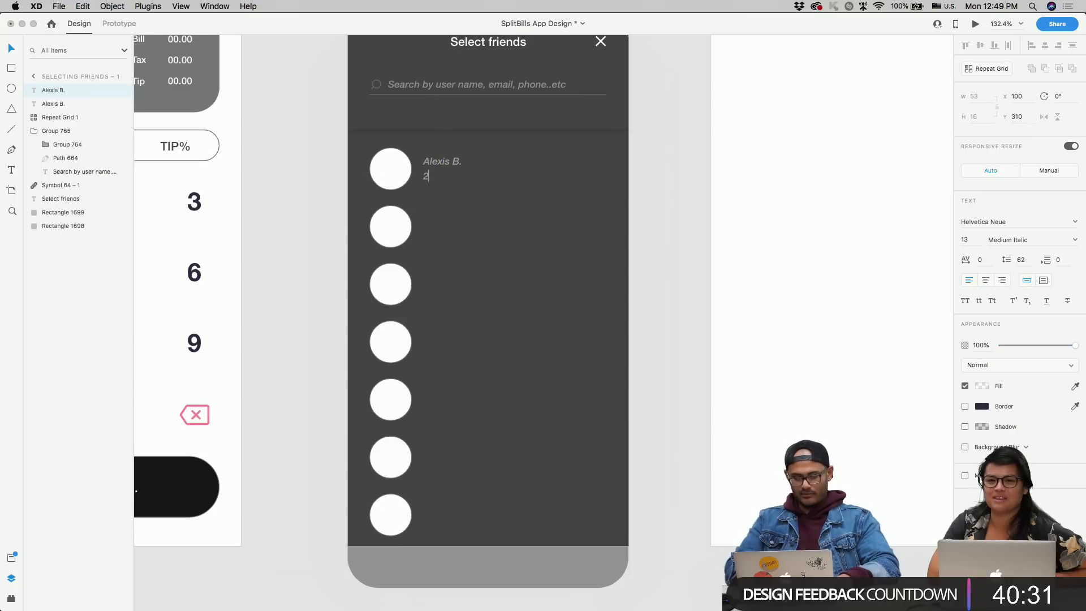
pyautogui.write('222222222')
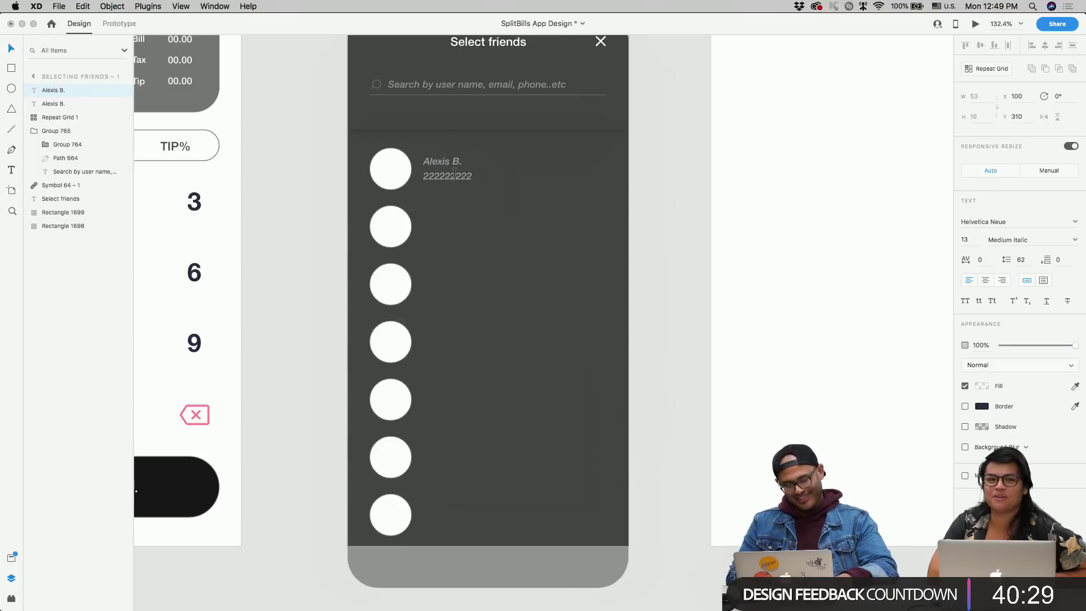
pyautogui.press('Escape')
pyautogui.keyDown('shift'); pyautogui.click(452, 163); pyautogui.keyUp('shift')
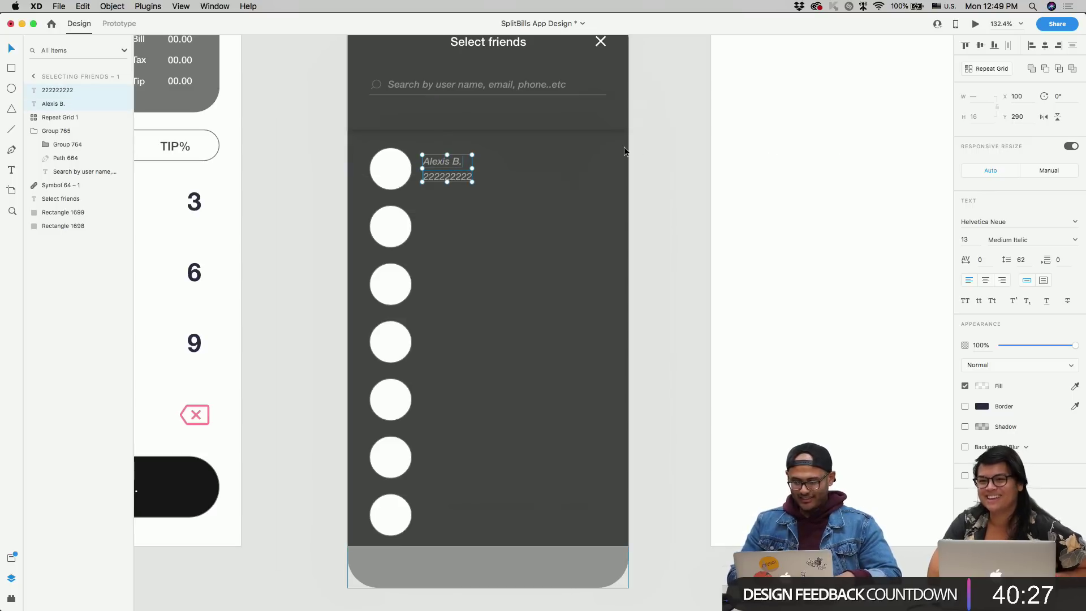
# - Group the friend's name and number texts and repeat them vertically into seven rows, spaced to match the circles
pyautogui.press('super+g')
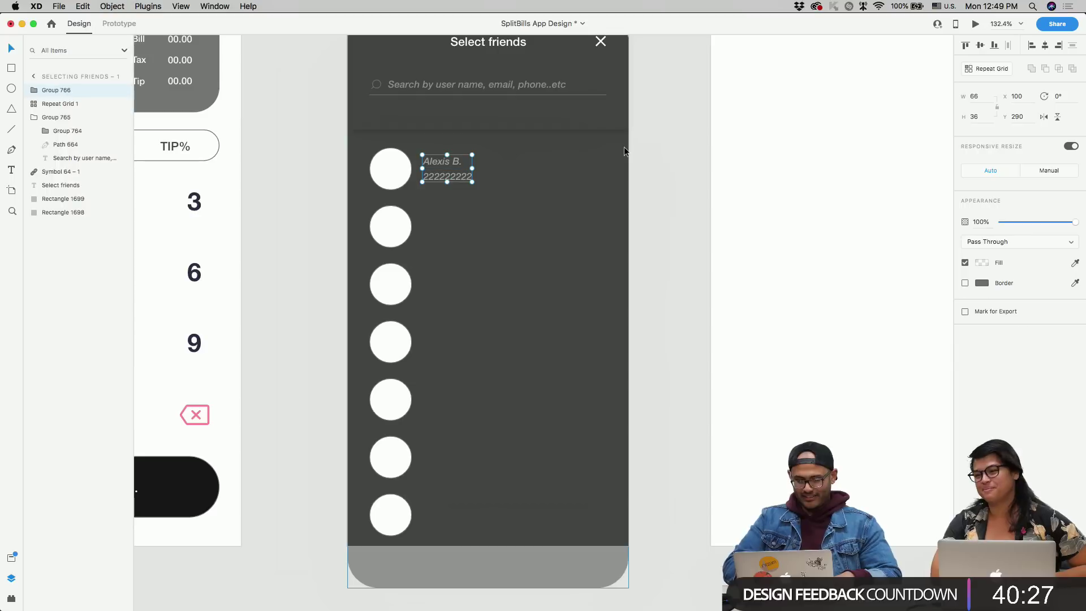
pyautogui.click(981, 69)
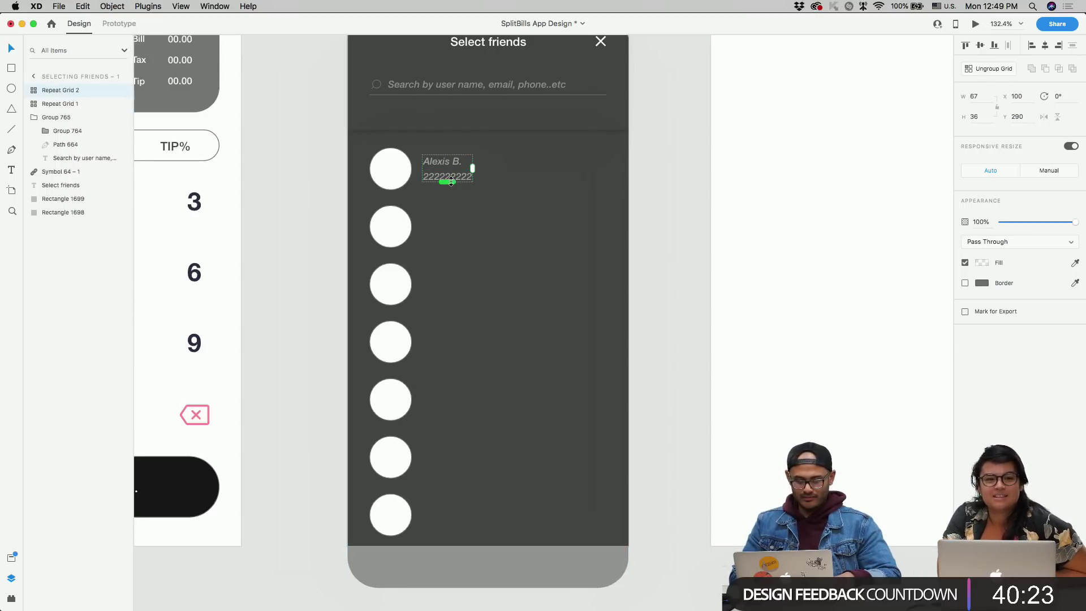
pyautogui.moveTo(451, 181); pyautogui.dragTo(451, 436)
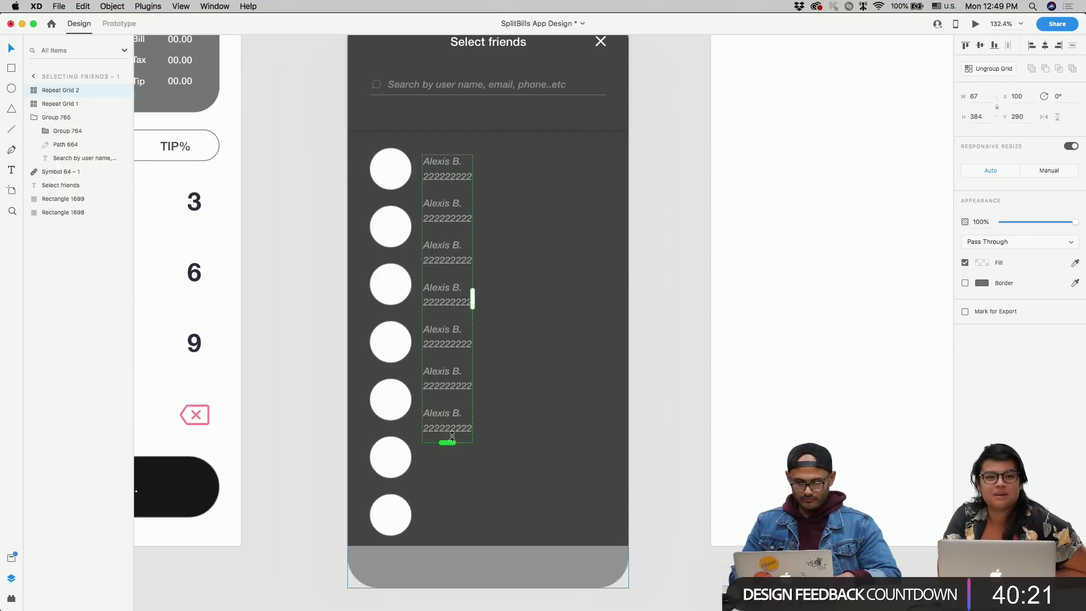
pyautogui.moveTo(445, 185); pyautogui.dragTo(455, 235)
# - Ungroup the repeat grids of the friend texts and the circles into separate elements
pyautogui.press('super+shift+g')
pyautogui.click(511, 200)
pyautogui.click(386, 222)
pyautogui.press('super+shift+g')
# - Centre the third and fourth rows' text groups on their circles by moving them up to Y 445 and Y 522
pyautogui.click(455, 288)
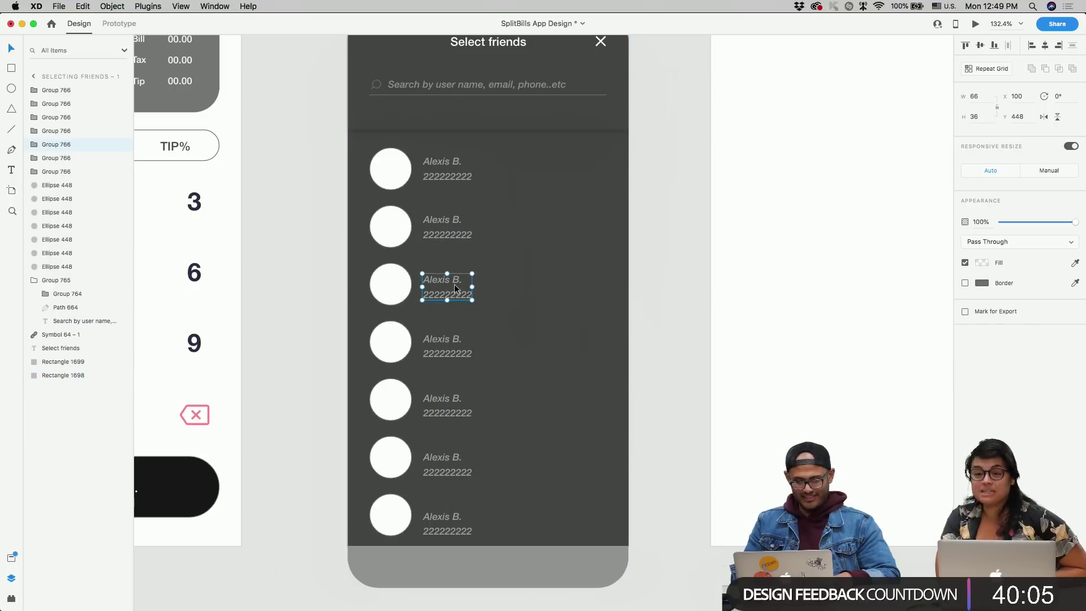
pyautogui.moveTo(454, 289); pyautogui.dragTo(455, 286)
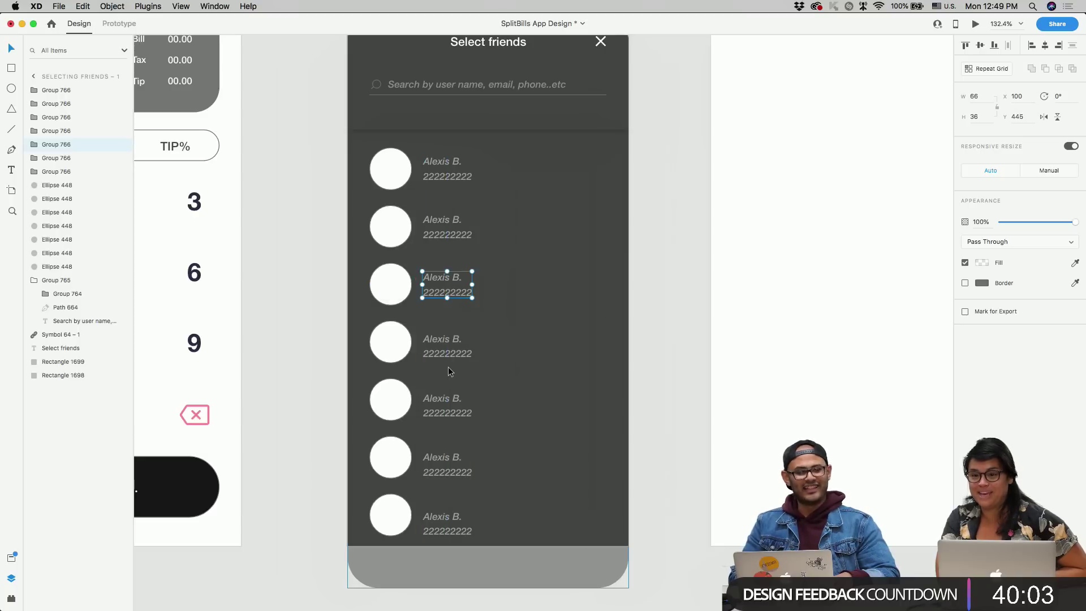
pyautogui.click(447, 348)
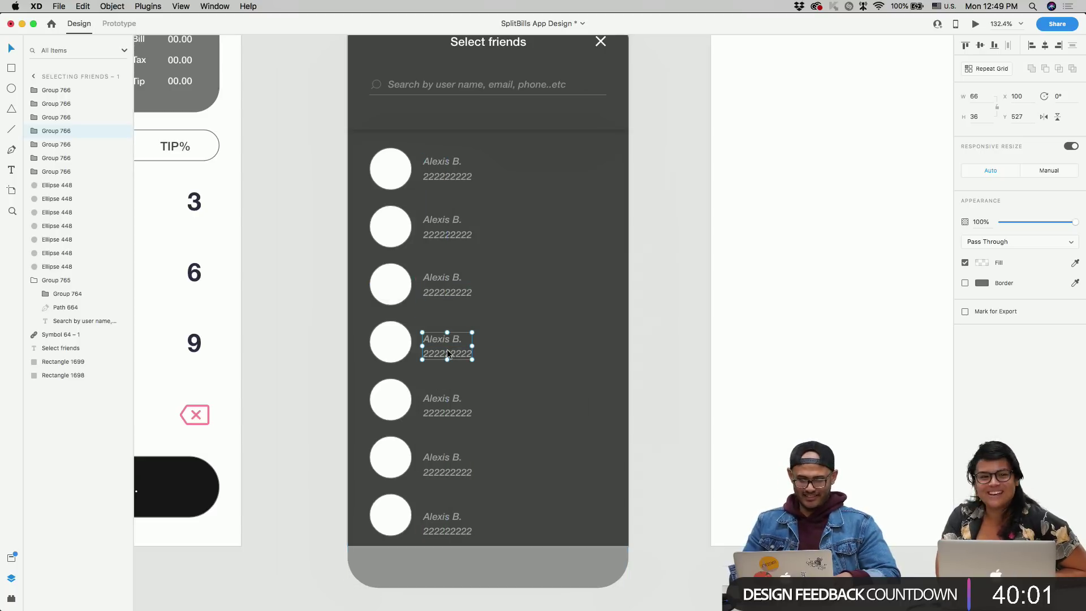
pyautogui.press('Up')
pyautogui.press('Up')
pyautogui.press('Up')
pyautogui.press('Up')
pyautogui.press('Up')
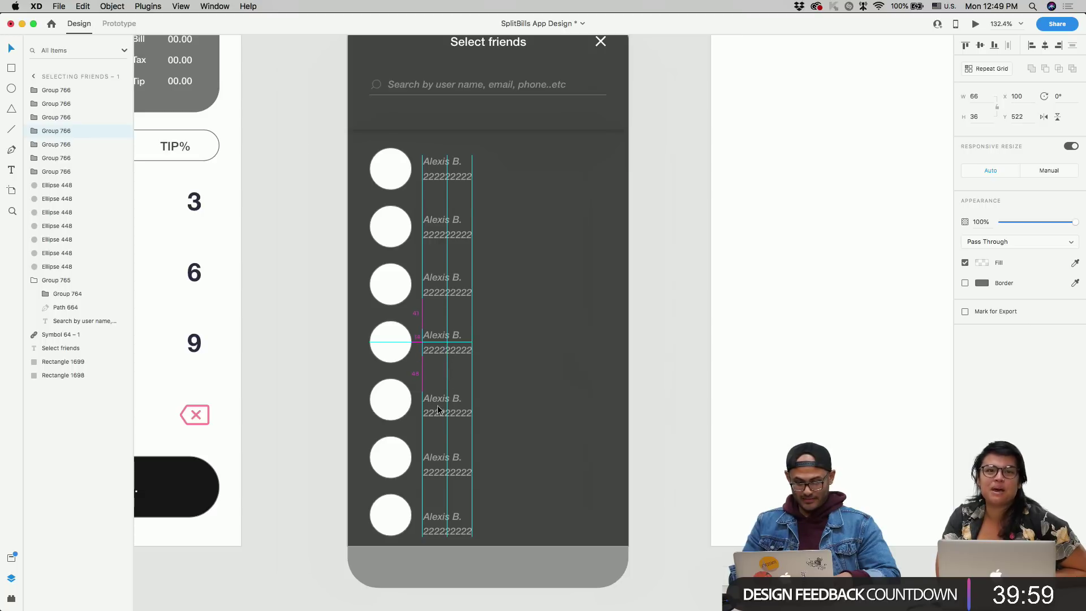
# - Nudge the fifth row's text group up until it is vertically centred on its circle
pyautogui.click(444, 397)
pyautogui.press('Up')
pyautogui.press('Up')
pyautogui.press('Up')
pyautogui.press('Up')
pyautogui.press('Up')
pyautogui.press('Up')
pyautogui.press('Up')
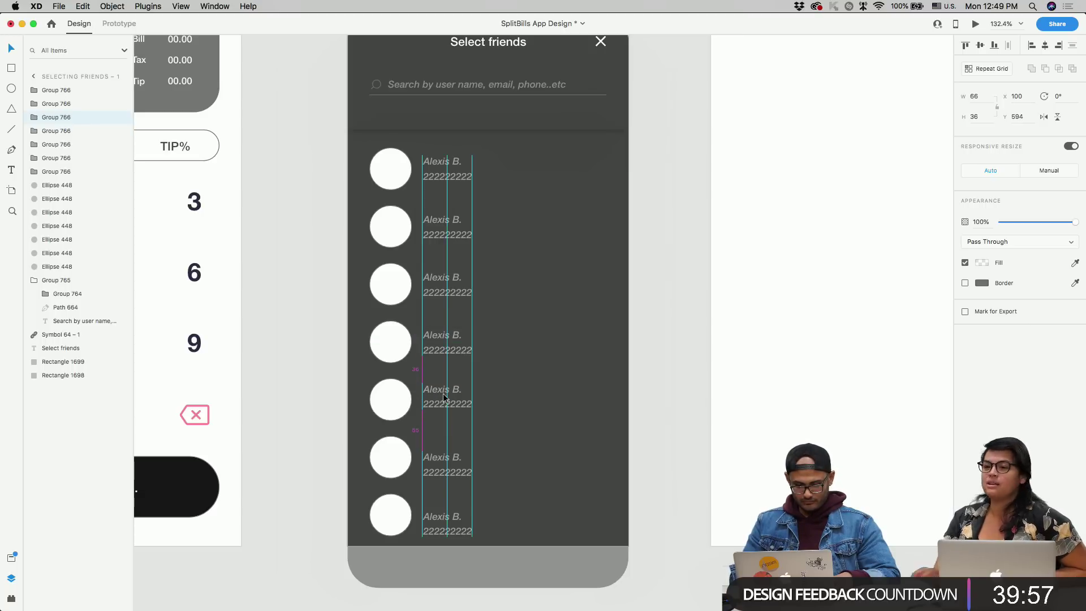
# - Nudge the sixth row's text group up to Y 676 so it lines up with its circle
pyautogui.click(438, 460)
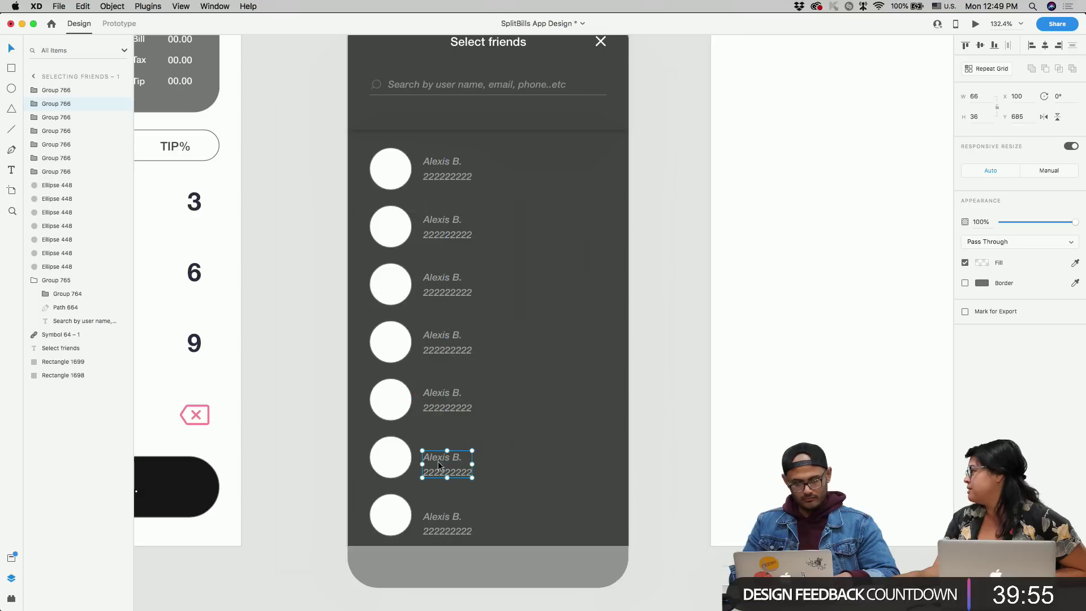
pyautogui.press('Up')
pyautogui.press('Up')
pyautogui.press('Up')
pyautogui.press('Up')
pyautogui.press('Up')
pyautogui.press('Up')
pyautogui.press('Up')
pyautogui.press('Up')
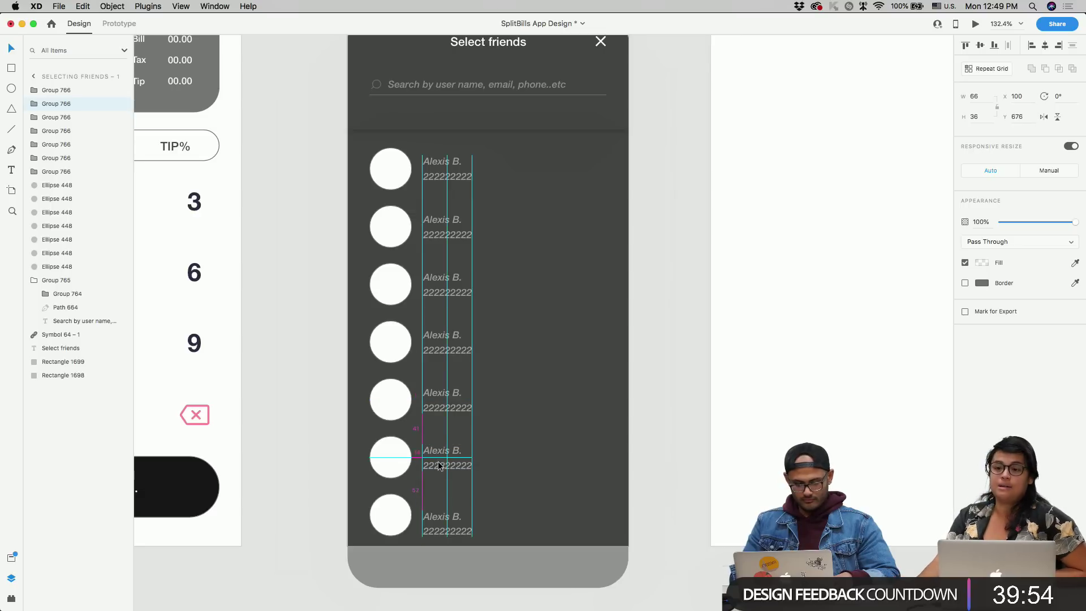
# - Nudge the seventh row's text group up to Y 753, in line with the last circle
pyautogui.click(438, 517)
pyautogui.press('Up')
pyautogui.press('Up')
pyautogui.press('Up')
pyautogui.press('Up')
pyautogui.press('Up')
pyautogui.press('Up')
pyautogui.press('Up')
pyautogui.press('Up')
pyautogui.press('Up')
pyautogui.press('Up')
pyautogui.press('Up')
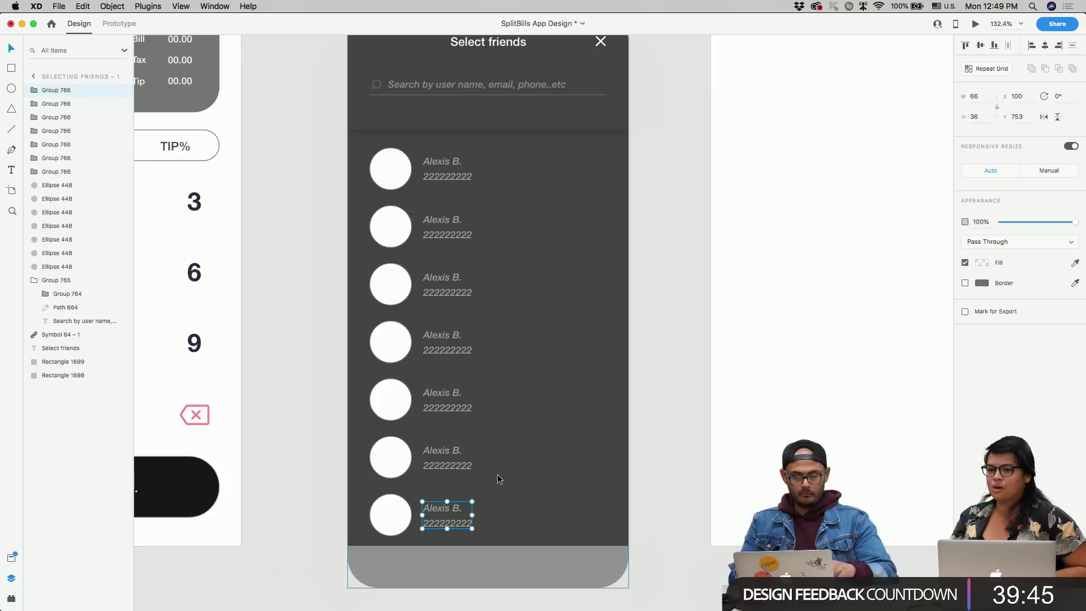
# - Duplicate the Selecting Friends – 1 artboard and place the copy directly below the original
pyautogui.scroll(-3, 518, 422)
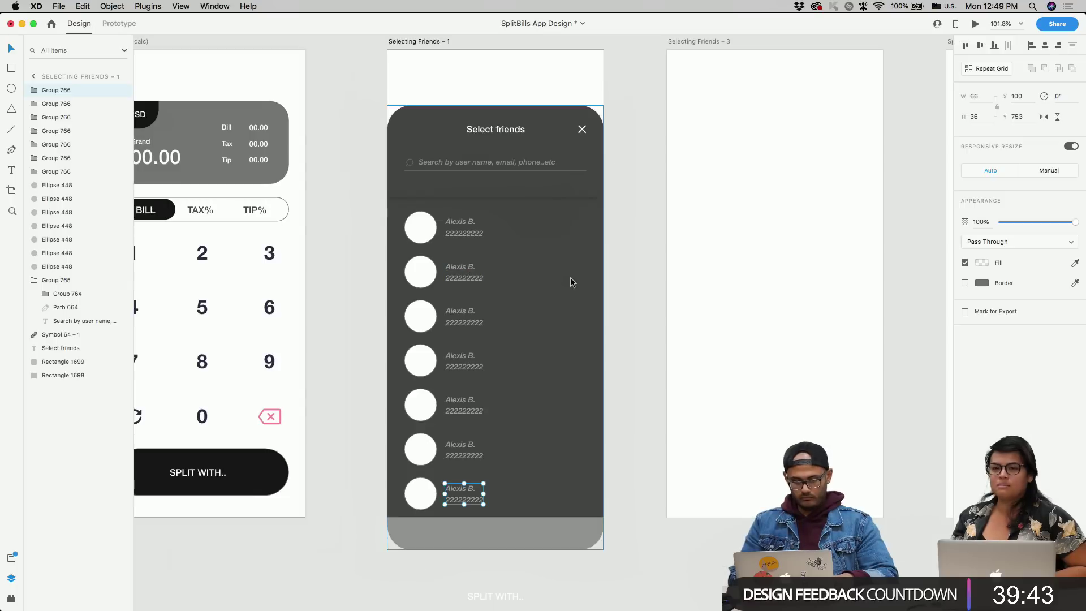
pyautogui.scroll(-1, 569, 279)
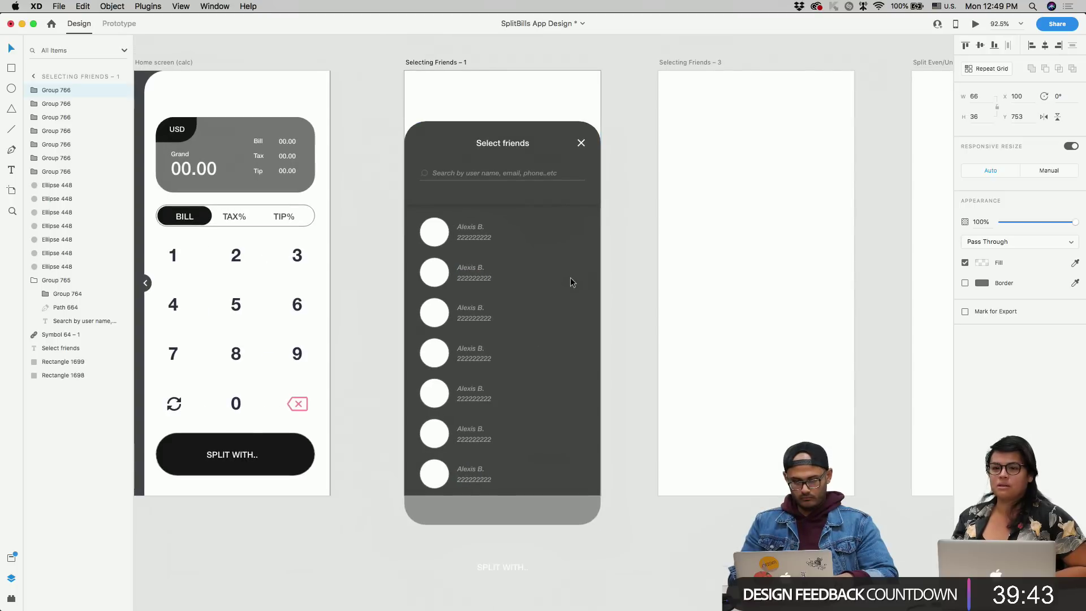
pyautogui.click(628, 271)
pyautogui.scroll(-4, 628, 271)
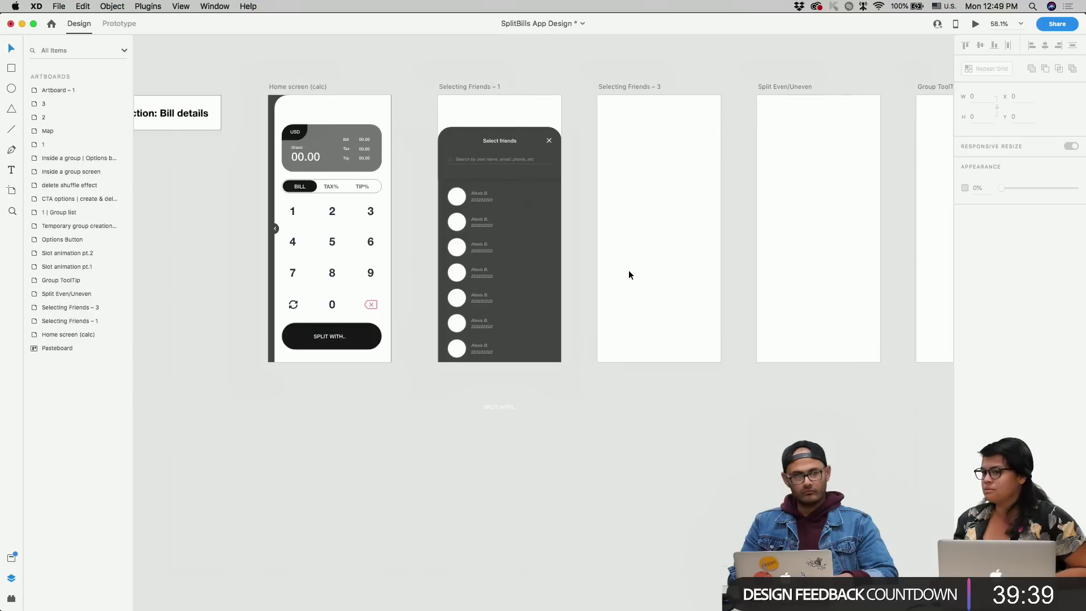
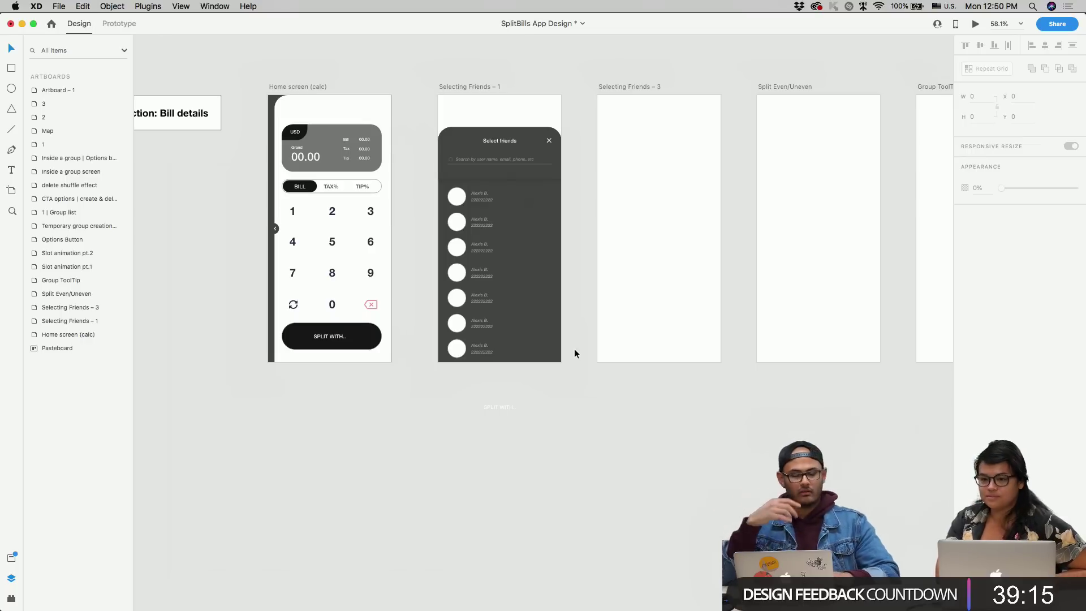
pyautogui.scroll(3, 565, 355)
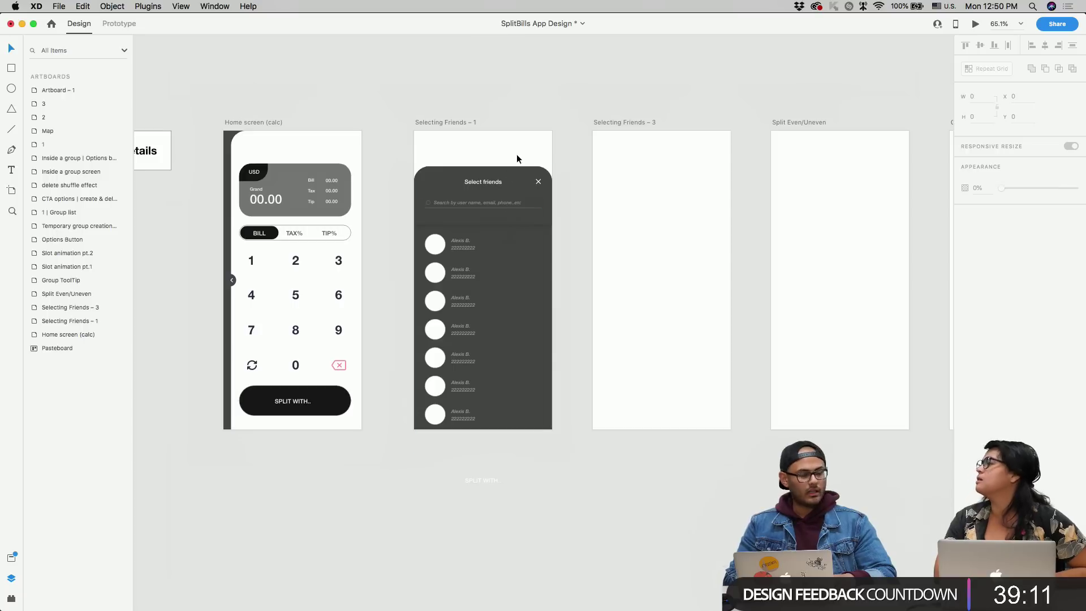
pyautogui.moveTo(454, 120); pyautogui.dragTo(452, 433)
pyautogui.scroll(-5, 453, 433)
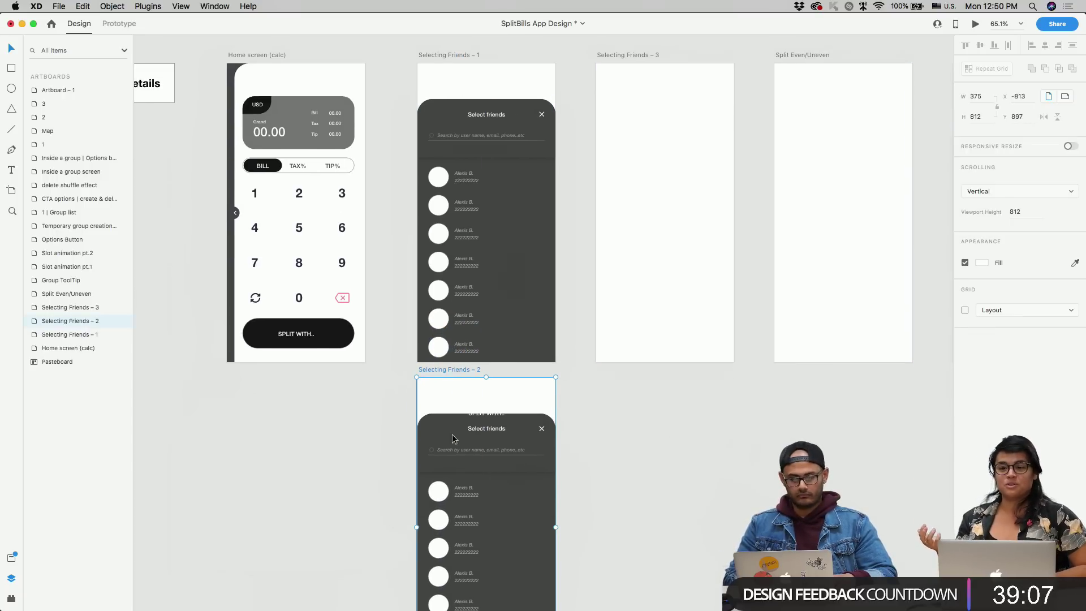
# - Group all seven circles and their name and number texts on the Selecting Friends – 2 artboard
pyautogui.scroll(5, 481, 380)
pyautogui.moveTo(498, 376); pyautogui.dragTo(432, 399)
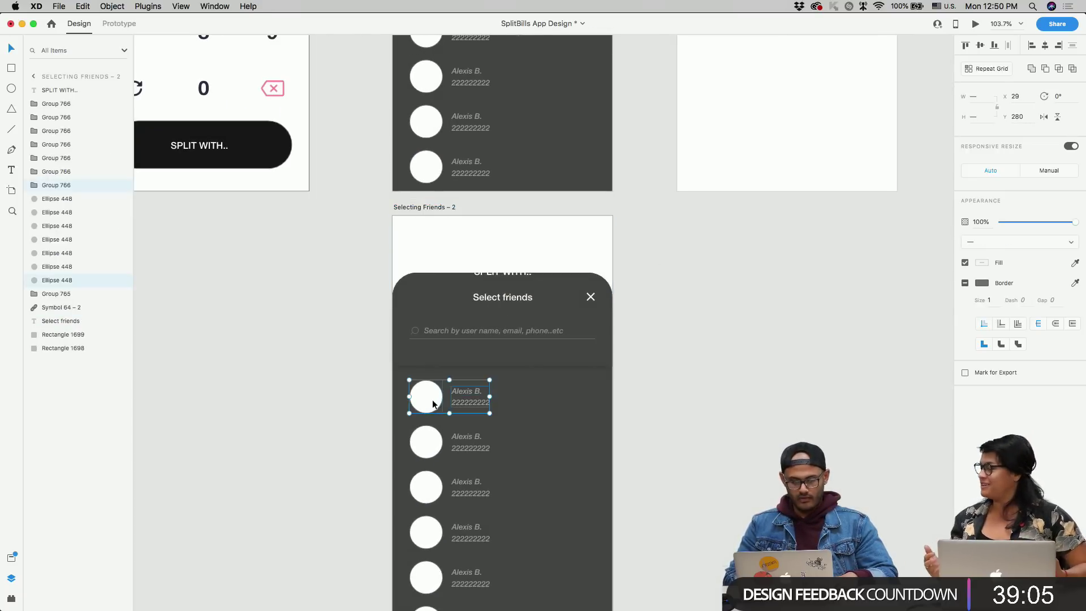
pyautogui.scroll(-3, 454, 344)
pyautogui.keyDown('shift'); pyautogui.click(430, 335); pyautogui.keyUp('shift')
pyautogui.keyDown('shift'); pyautogui.click(437, 391); pyautogui.keyUp('shift')
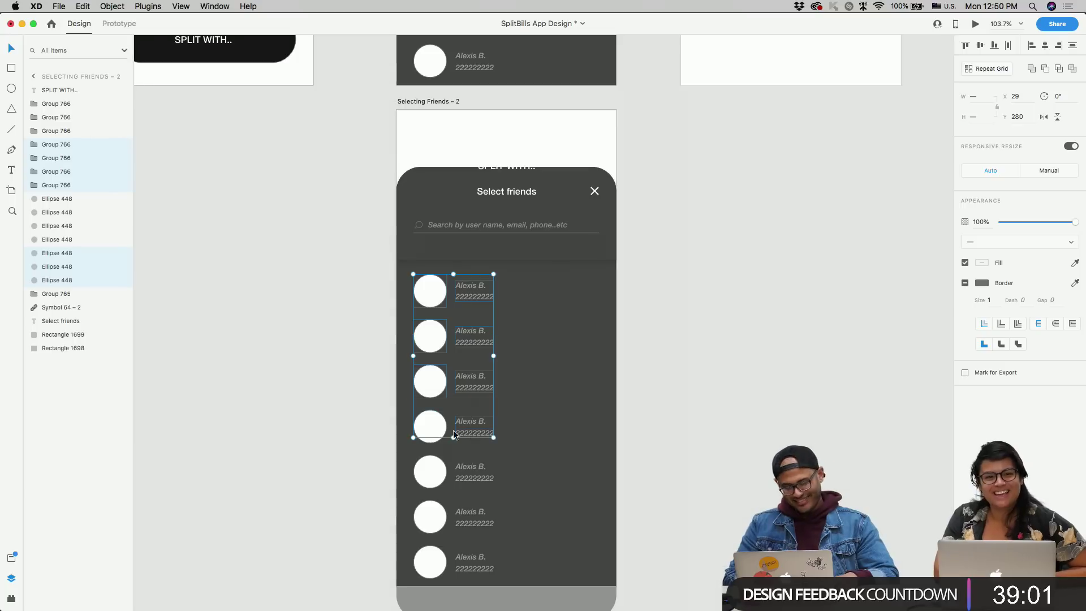
pyautogui.keyDown('shift'); pyautogui.click(434, 429); pyautogui.keyUp('shift')
pyautogui.keyDown('shift'); pyautogui.click(437, 470); pyautogui.keyUp('shift')
pyautogui.keyDown('shift'); pyautogui.click(441, 519); pyautogui.keyUp('shift')
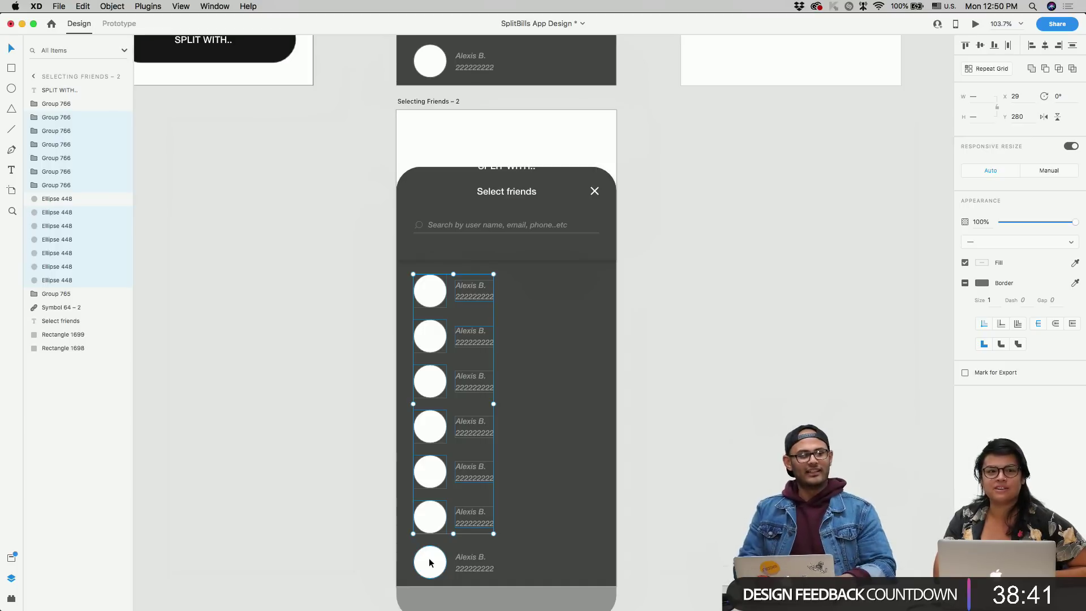
pyautogui.keyDown('shift'); pyautogui.click(444, 559); pyautogui.keyUp('shift')
pyautogui.press('super+g')
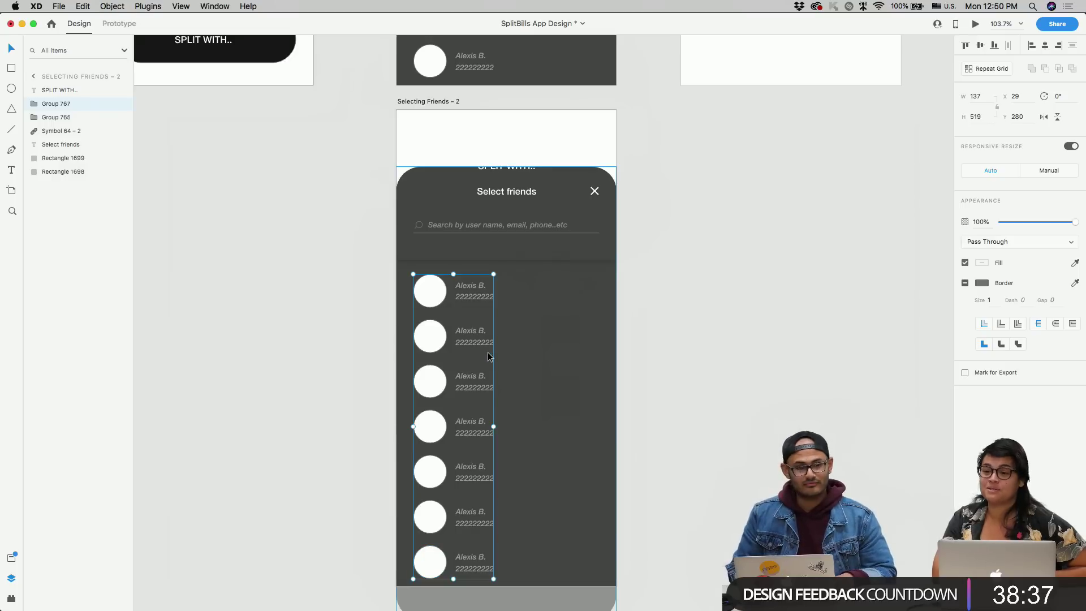
# - Move the grouped friends list down to Y 330 and extend the header panel's lower edge beneath the search field
pyautogui.hotkey('shift', 'Down')
pyautogui.hotkey('shift', 'Down')
pyautogui.hotkey('shift', 'Down')
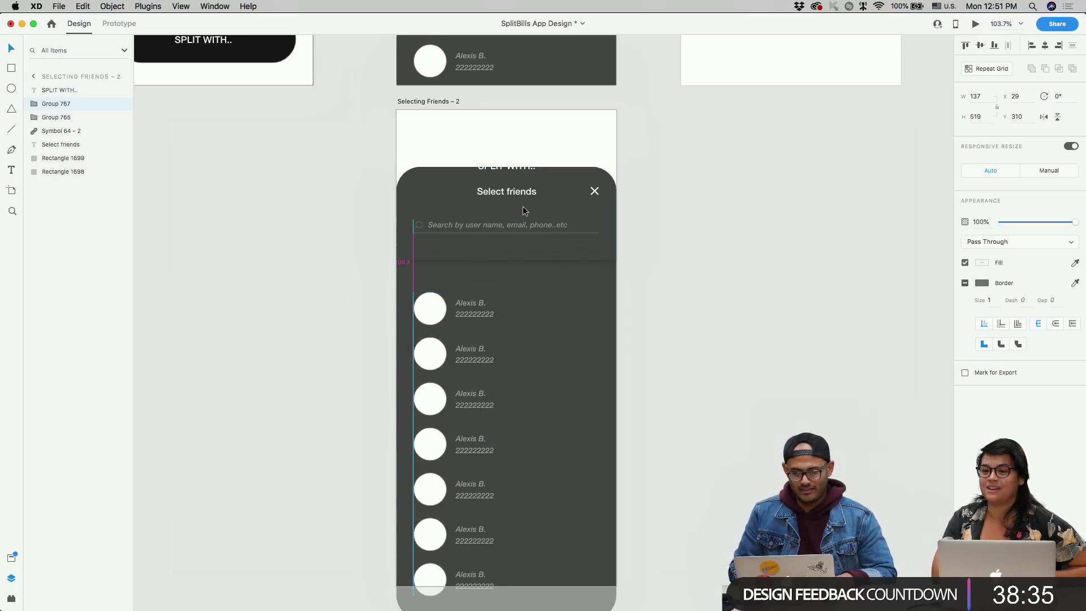
pyautogui.click(495, 247)
pyautogui.moveTo(507, 265); pyautogui.dragTo(478, 308)
pyautogui.press('cmd+z')
pyautogui.click(498, 293)
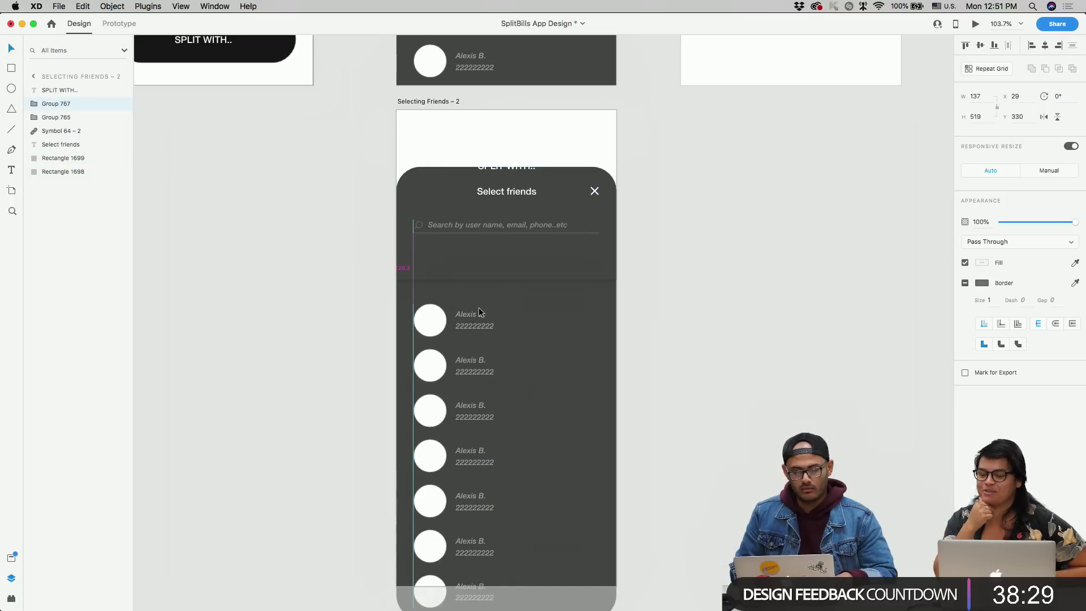
# - Stretch the header panel's lower edge further down to just above the first friend row
pyautogui.click(501, 277)
pyautogui.doubleClick(504, 277)
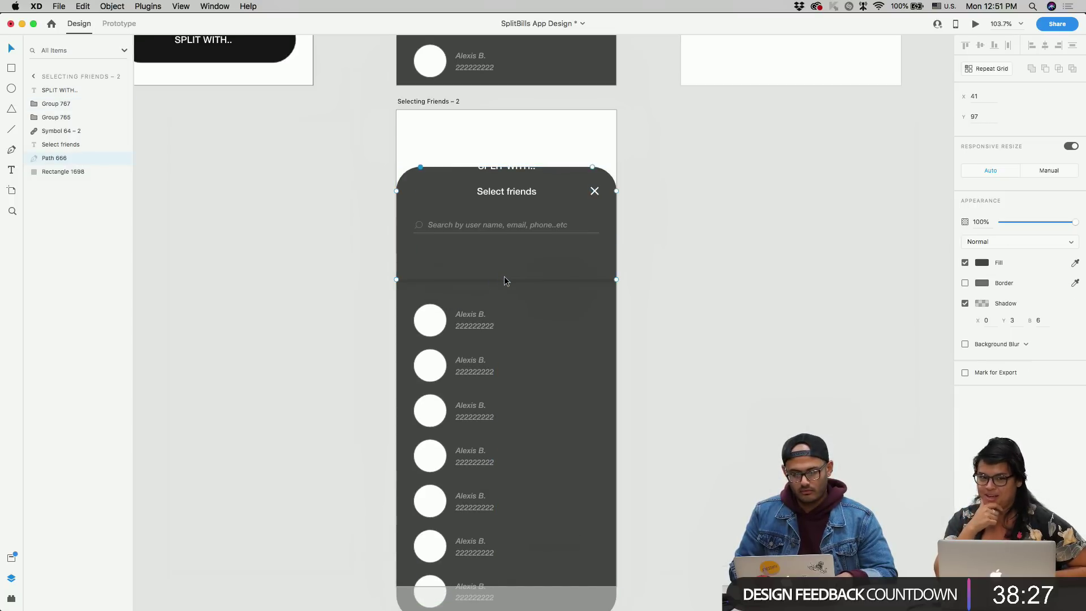
pyautogui.press('super+z')
pyautogui.moveTo(505, 279); pyautogui.dragTo(506, 294)
pyautogui.click(436, 317)
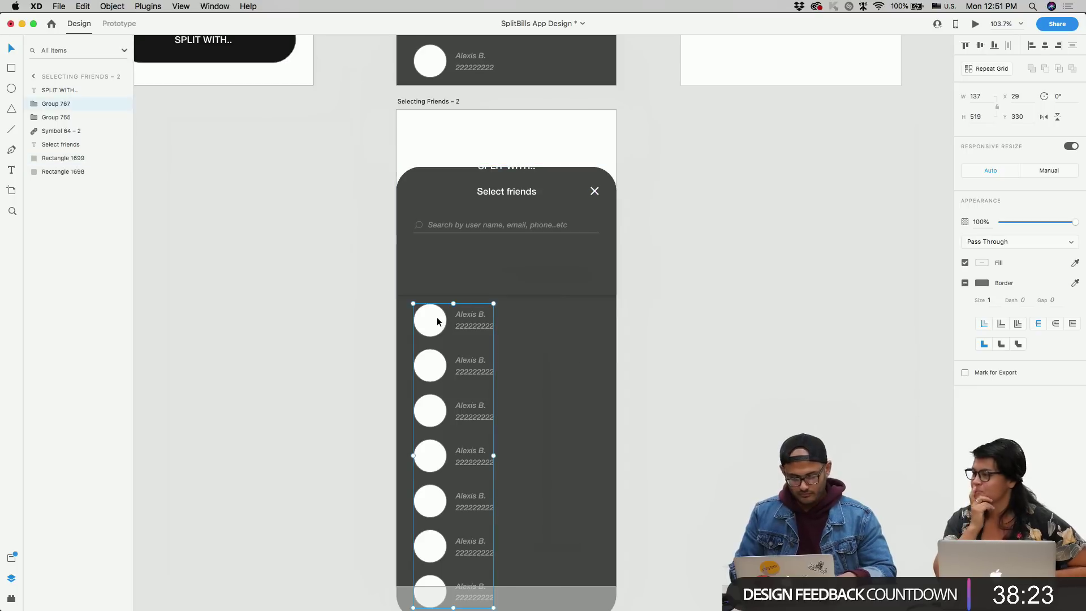
# - Copy the first circle from Selecting Friends – 1 into the header of Selecting Friends – 2, below the search field at X 29, Y 233
pyautogui.scroll(-3, 439, 324)
pyautogui.scroll(4, 419, 237)
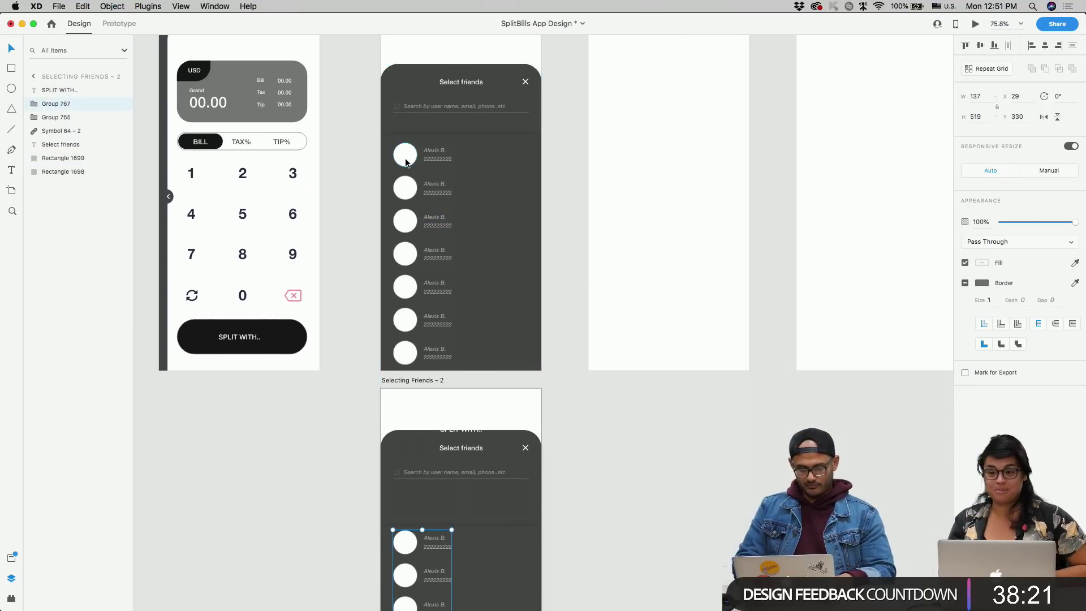
pyautogui.doubleClick(406, 160)
pyautogui.press('alt')
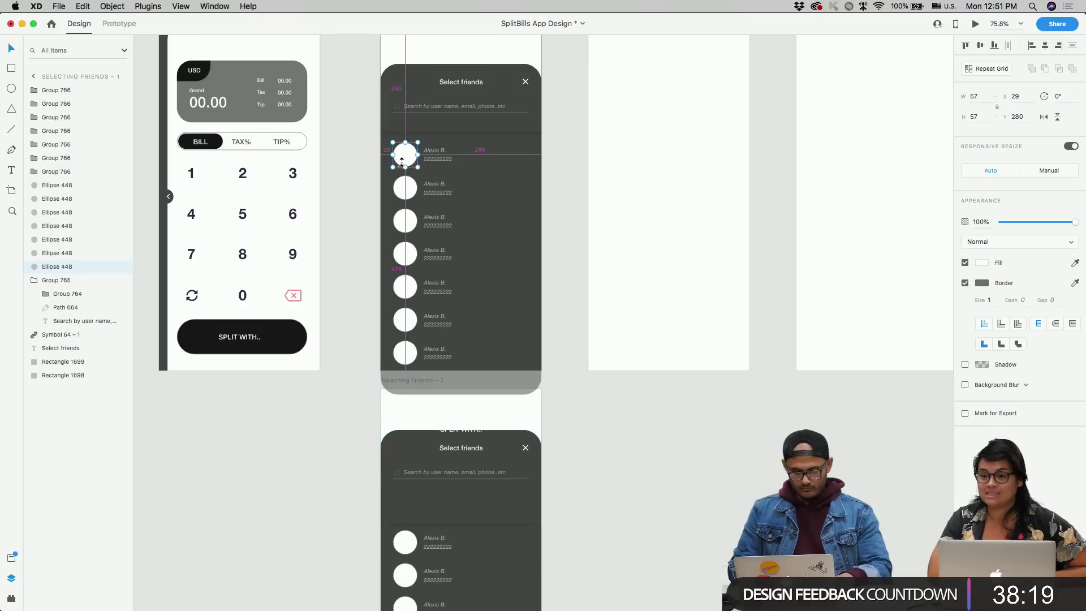
pyautogui.moveTo(401, 174); pyautogui.dragTo(400, 499)
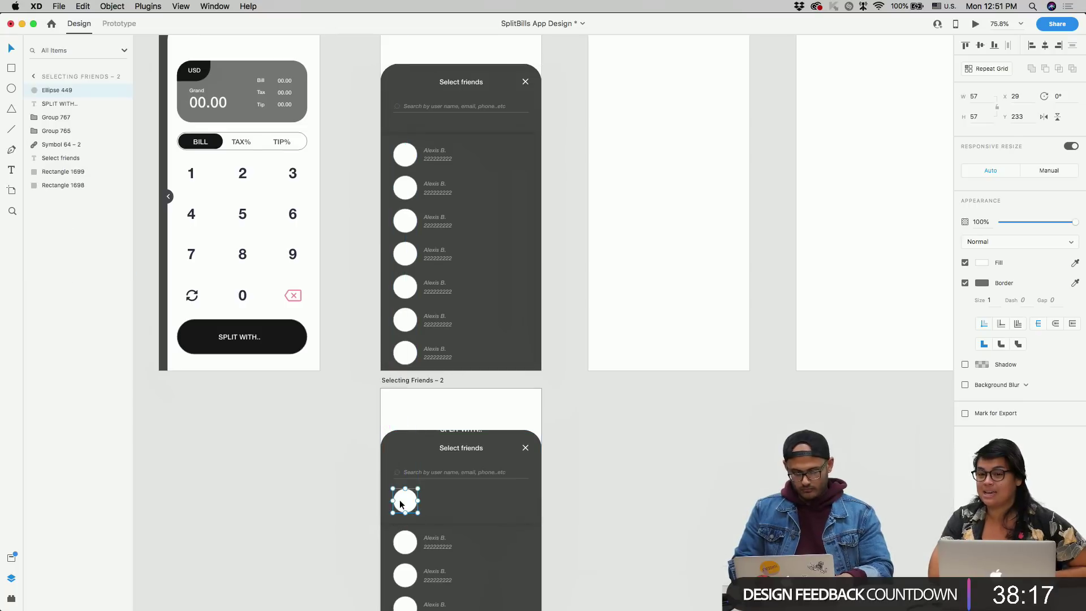
# - Shift the friends list further down and enlarge the header panel to leave more room beneath the copied circle
pyautogui.scroll(3, 400, 500)
pyautogui.scroll(-5, 400, 500)
pyautogui.scroll(1, 401, 339)
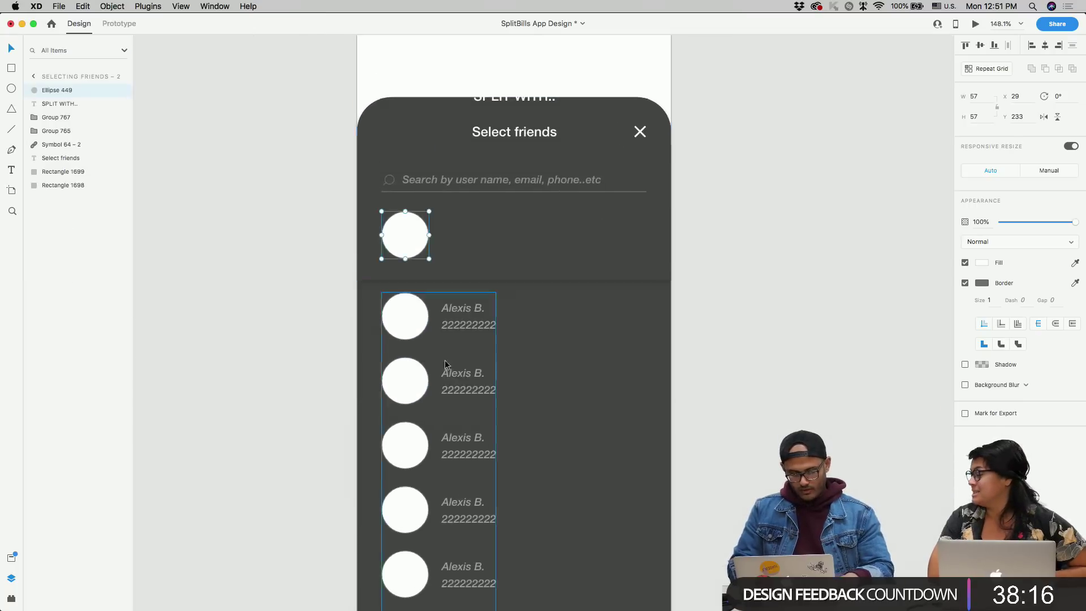
pyautogui.click(400, 313)
pyautogui.hotkey('shift', 'Down')
pyautogui.hotkey('shift', 'Down')
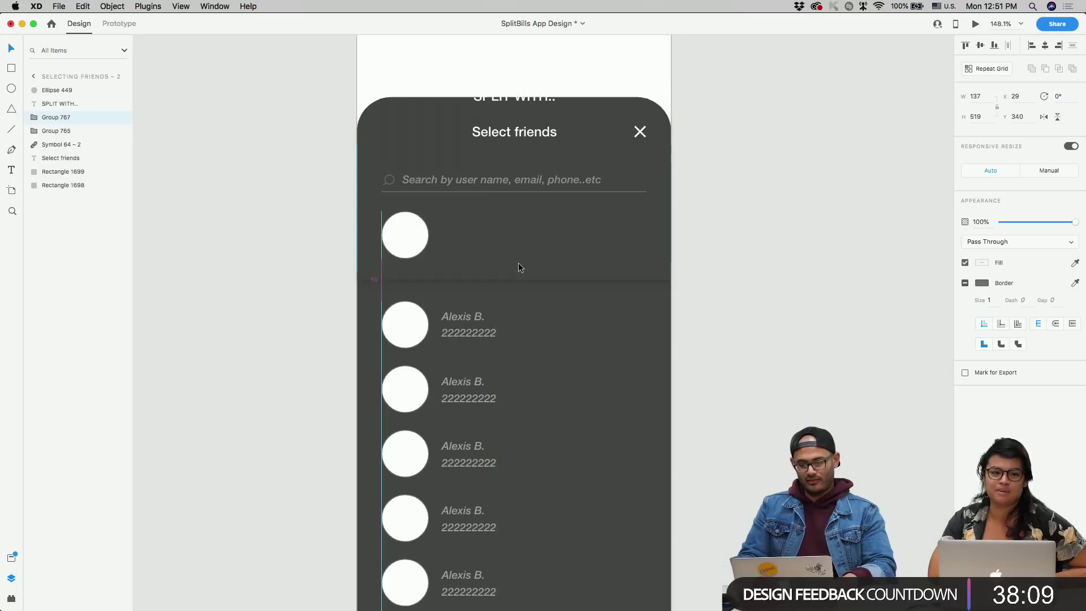
pyautogui.click(518, 266)
pyautogui.moveTo(514, 280); pyautogui.dragTo(514, 292)
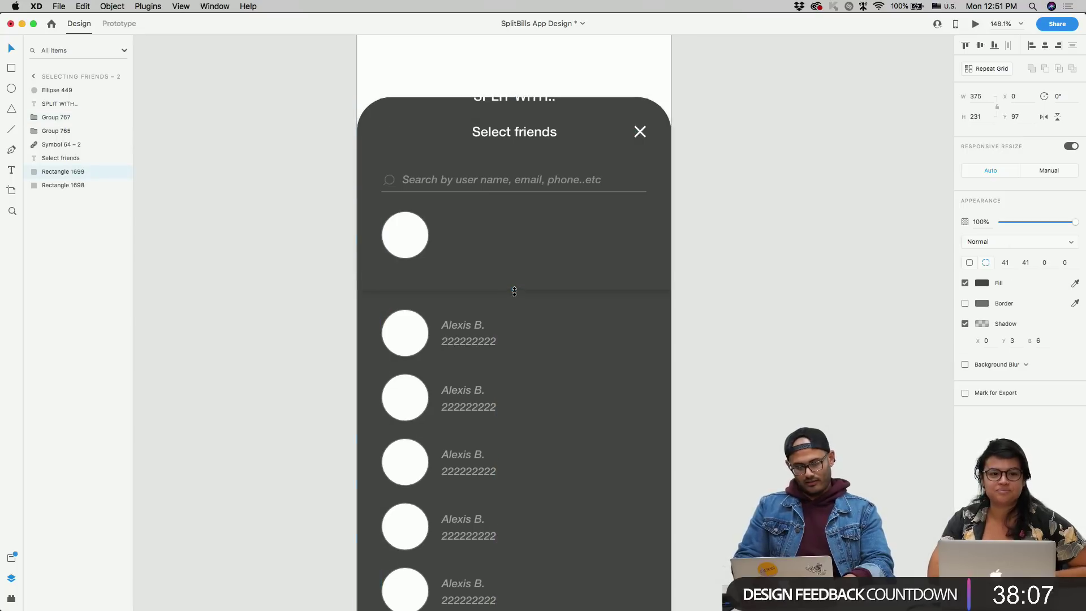
# - Enlarge the header circle to 66 × 66 and remove its border
pyautogui.click(405, 235)
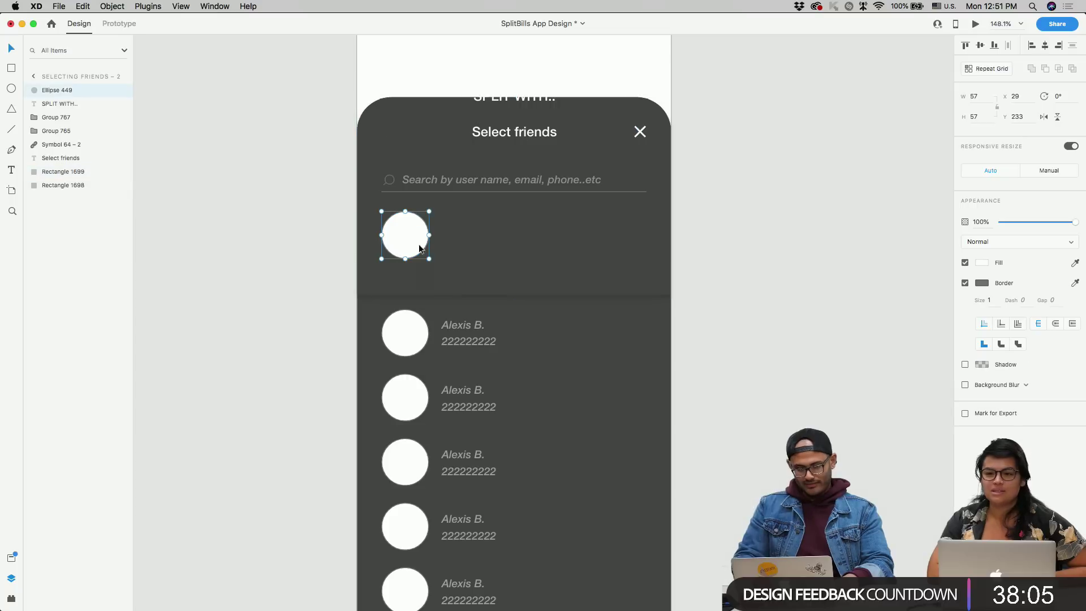
pyautogui.moveTo(428, 258); pyautogui.dragTo(486, 249)
pyautogui.press('super+z')
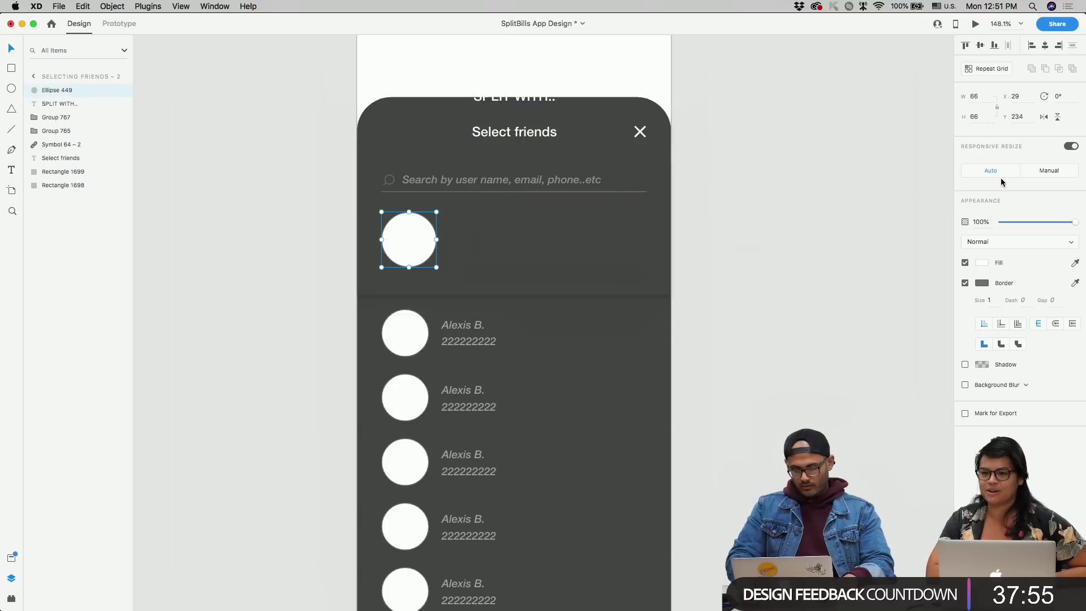
pyautogui.click(965, 283)
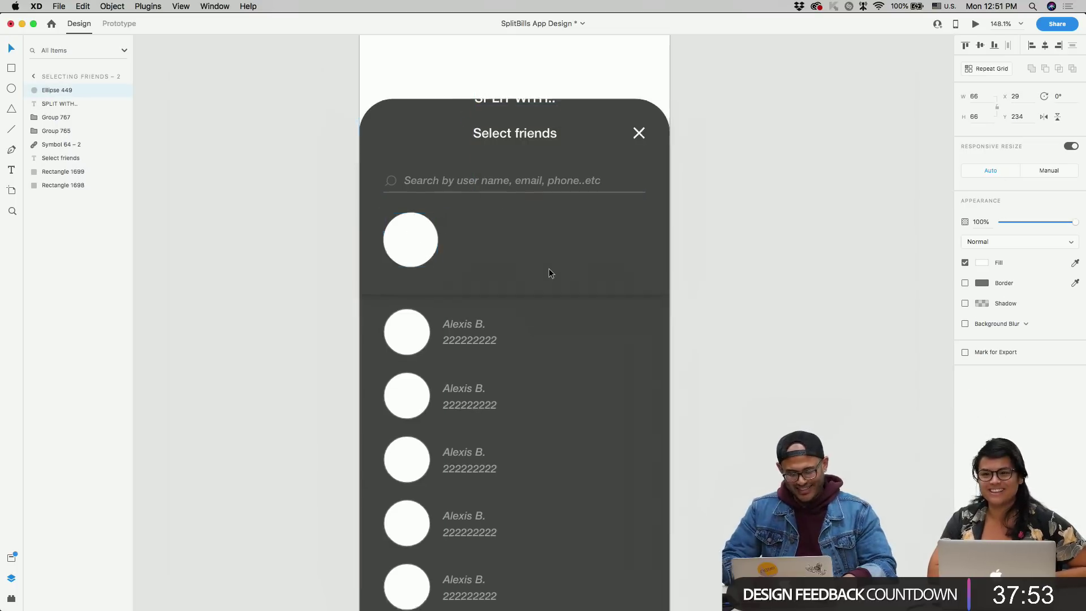
# - Duplicate the header circle three times to the right, forming an evenly spaced row with the last copy at X 254
pyautogui.scroll(-3, 548, 273)
pyautogui.moveTo(463, 248); pyautogui.dragTo(592, 252)
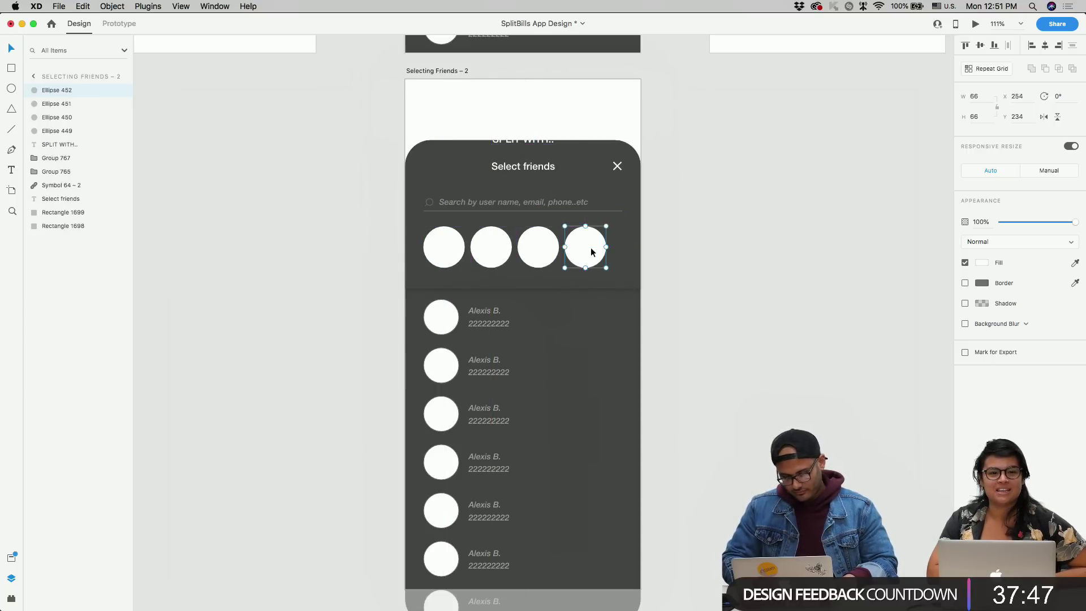
# - Delete the three duplicated header circles, keeping only the first one below the search field
pyautogui.keyDown('shift'); pyautogui.click(542, 246); pyautogui.keyUp('shift')
pyautogui.keyDown('shift'); pyautogui.click(505, 246); pyautogui.keyUp('shift')
pyautogui.press('Delete')
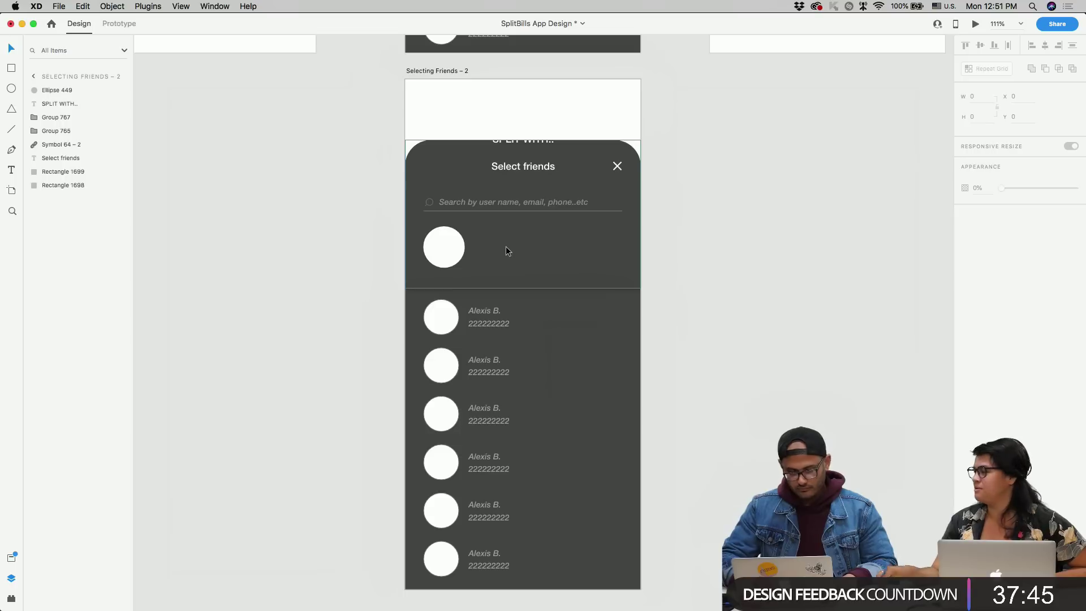
pyautogui.scroll(5, 462, 253)
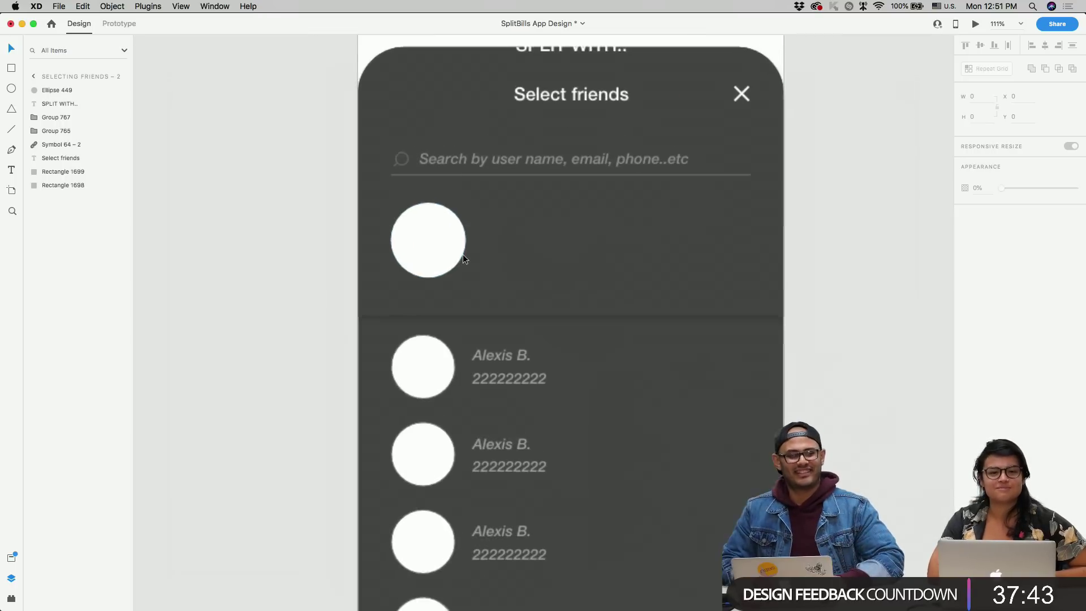
pyautogui.press('e')
pyautogui.moveTo(473, 208)
pyautogui.mouseDown()
pyautogui.moveTo(509, 242)
pyautogui.moveTo(497, 232)
pyautogui.mouseUp()
pyautogui.press('Delete')
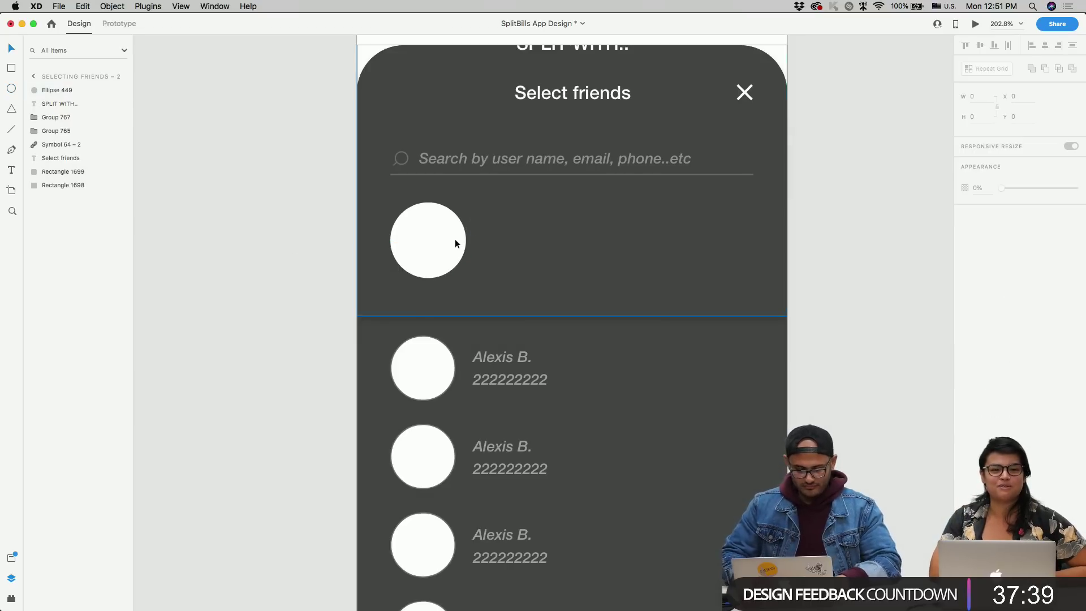
# - Draw a borderless 28 × 28 circle beside the large header circle, at X 128, Y 230
pyautogui.press('super+shift+y')
pyautogui.scroll(-10, 73, 255)
pyautogui.scroll(5, 67, 315)
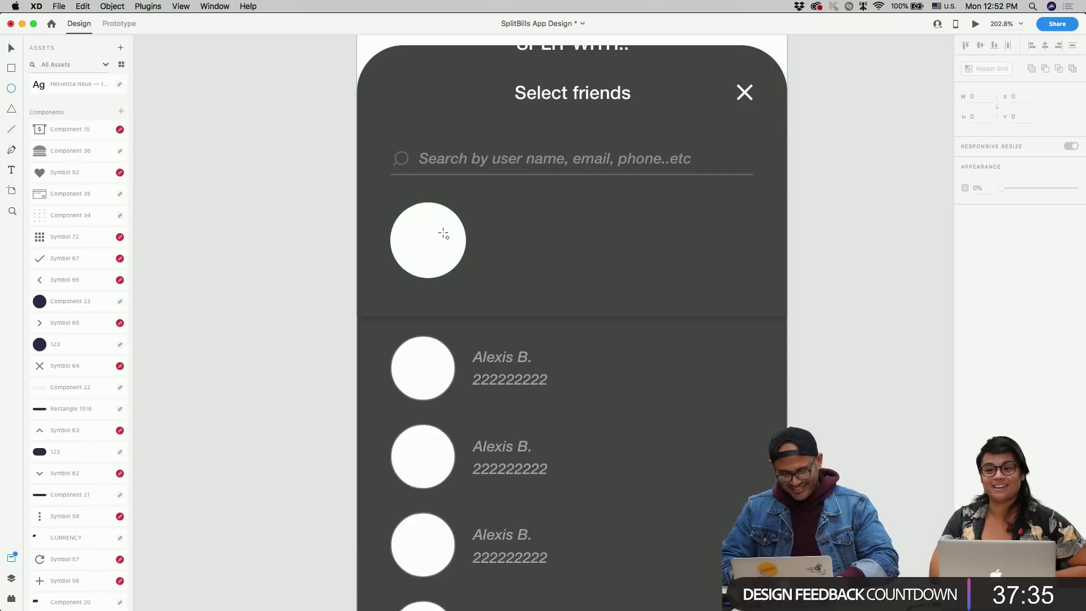
pyautogui.press('e')
pyautogui.moveTo(503, 198); pyautogui.dragTo(536, 231)
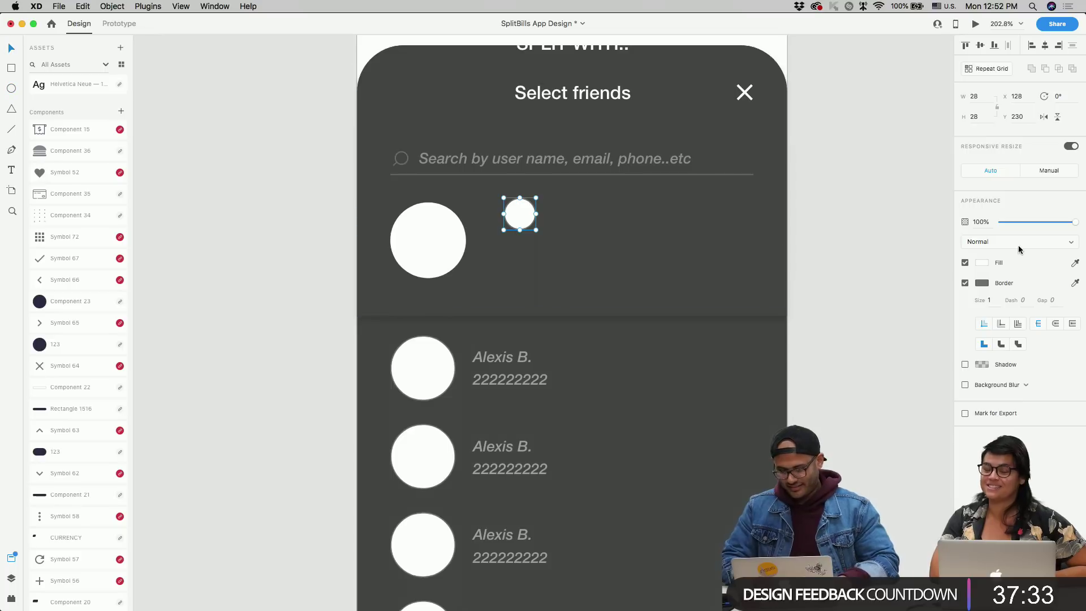
pyautogui.click(980, 264)
pyautogui.click(979, 264)
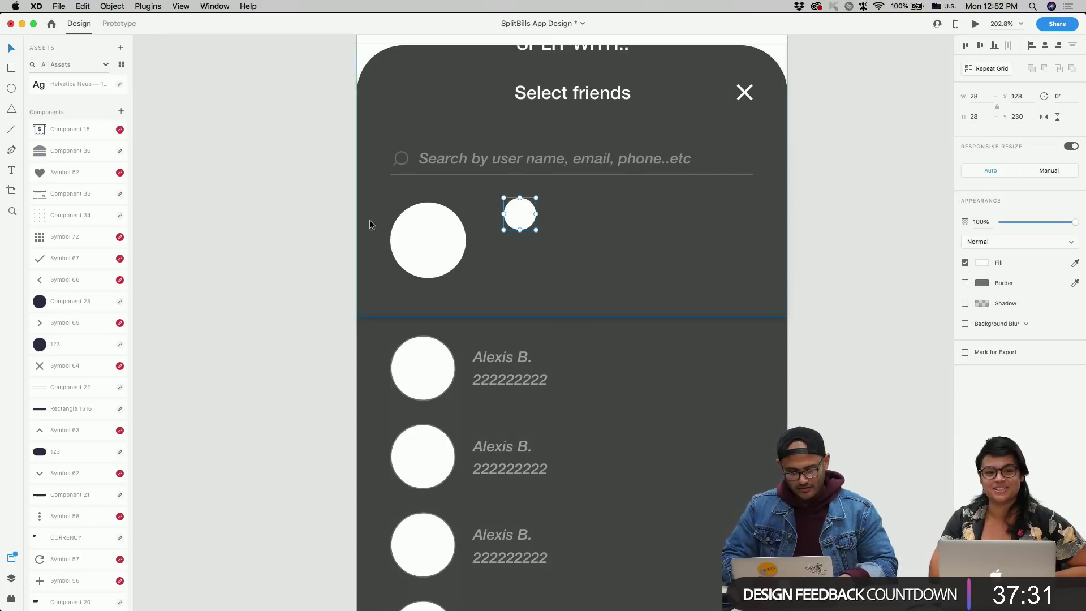
# - Fill the small circle with the saved colour #FD7E8D and deepen it to a strong crimson red
pyautogui.press('shift+super+y')
pyautogui.press('shift+super+y')
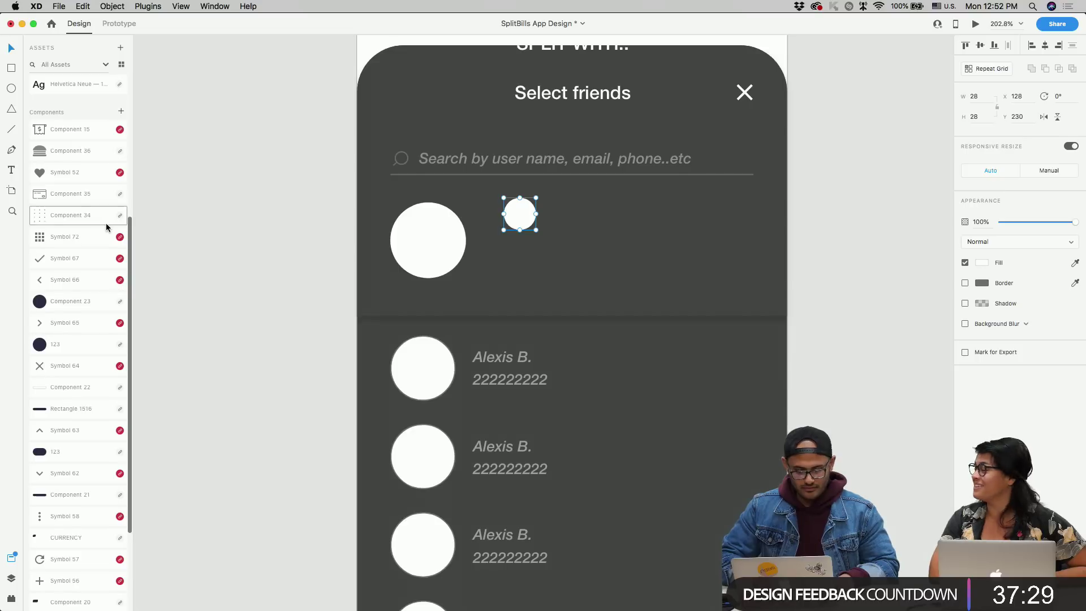
pyautogui.scroll(5, 105, 224)
pyautogui.click(76, 197)
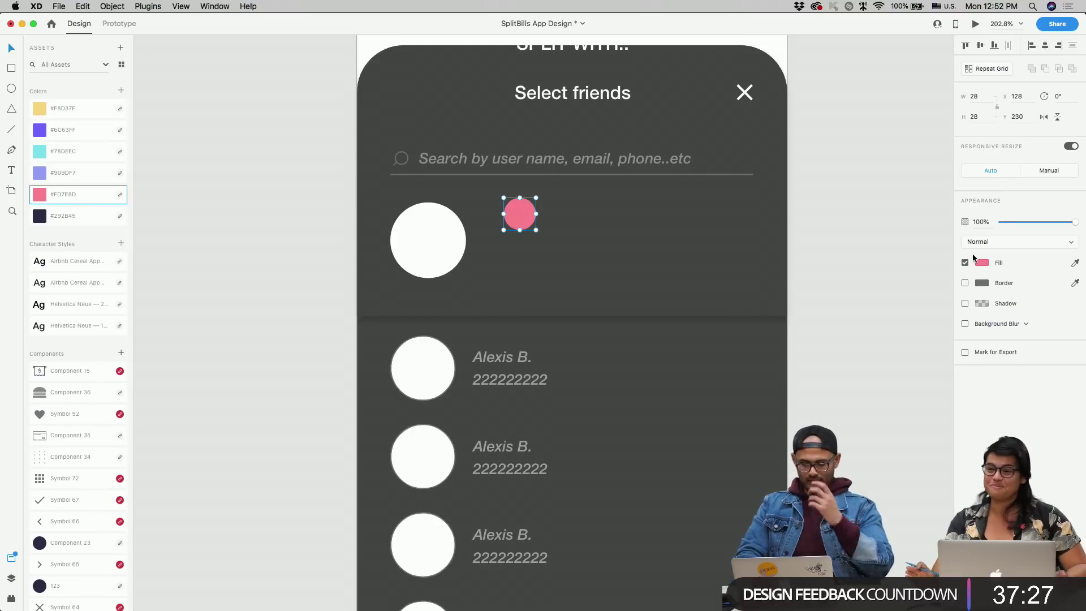
pyautogui.click(981, 263)
pyautogui.moveTo(912, 226); pyautogui.dragTo(922, 218)
pyautogui.click(996, 380)
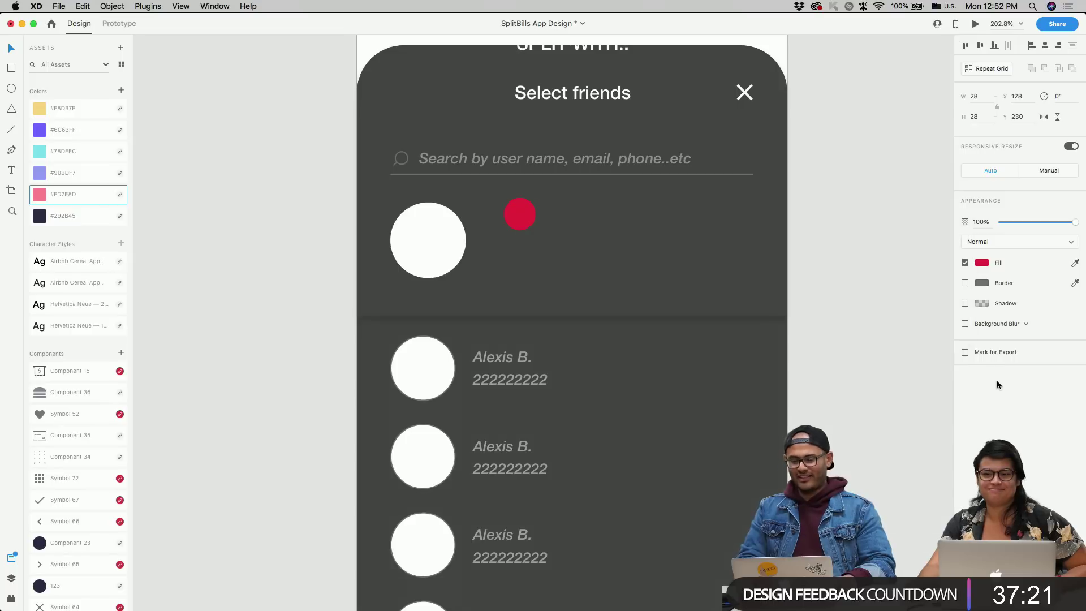
# - Place the red circle on the upper-right edge of the large header circle, at X 73, Y 234, and reduce it to 22 × 22
pyautogui.moveTo(505, 215); pyautogui.dragTo(465, 219)
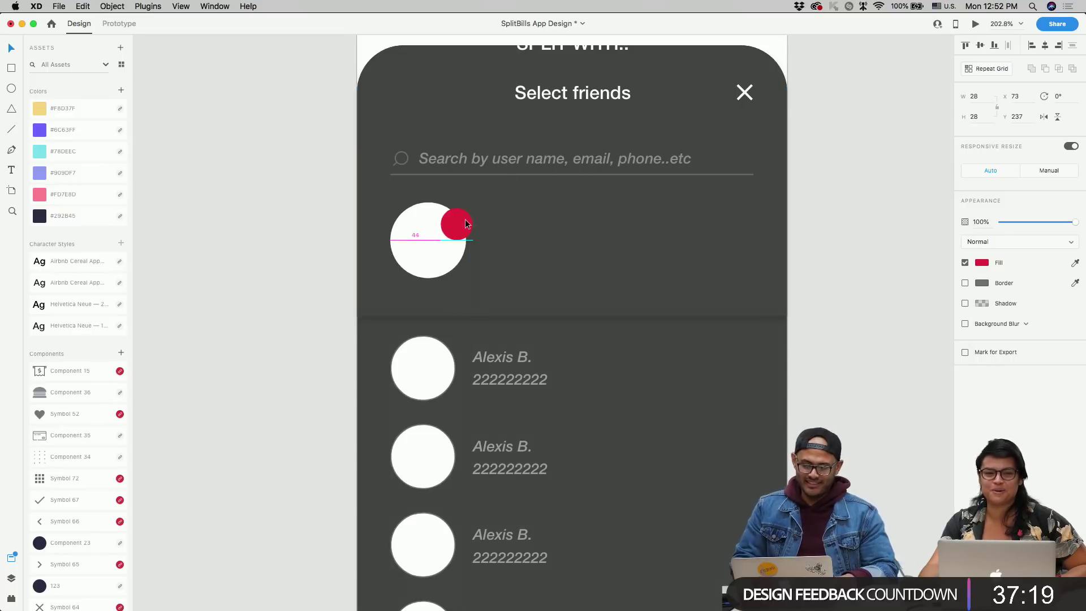
pyautogui.scroll(5, 465, 213)
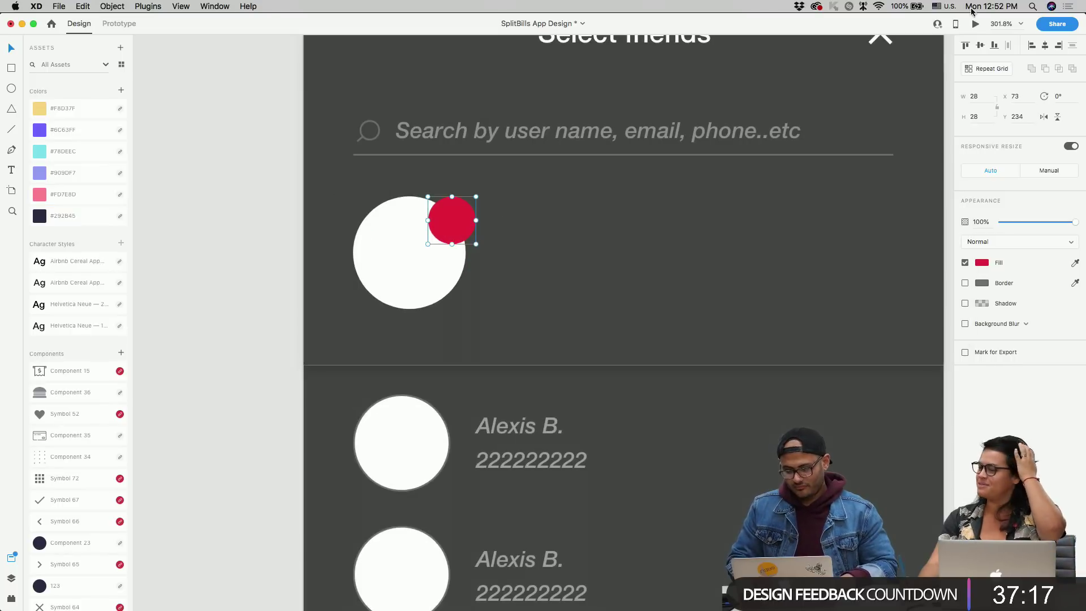
pyautogui.click(975, 24)
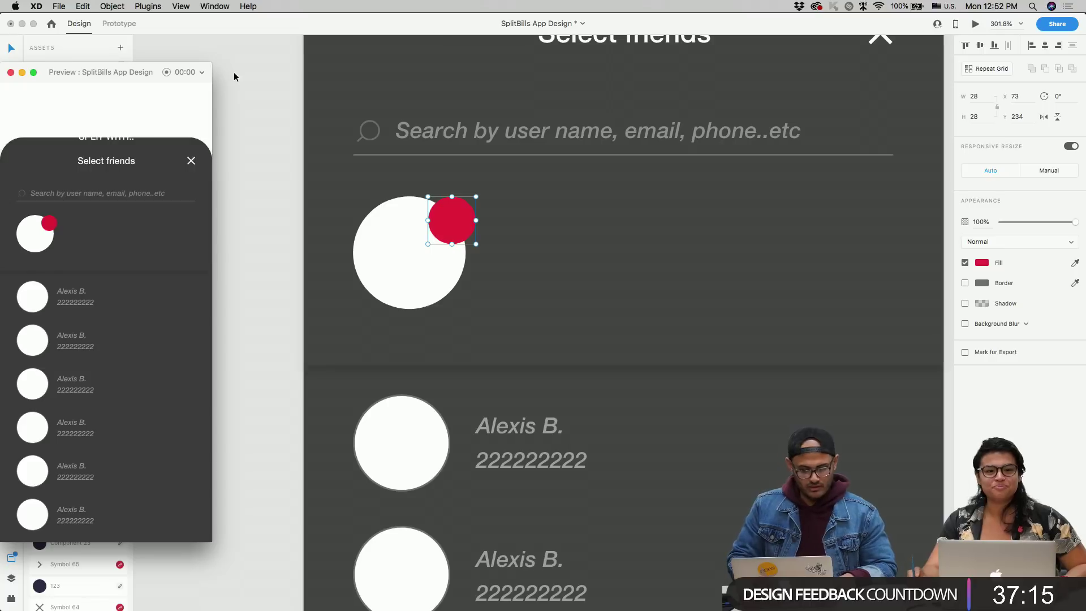
pyautogui.click(10, 73)
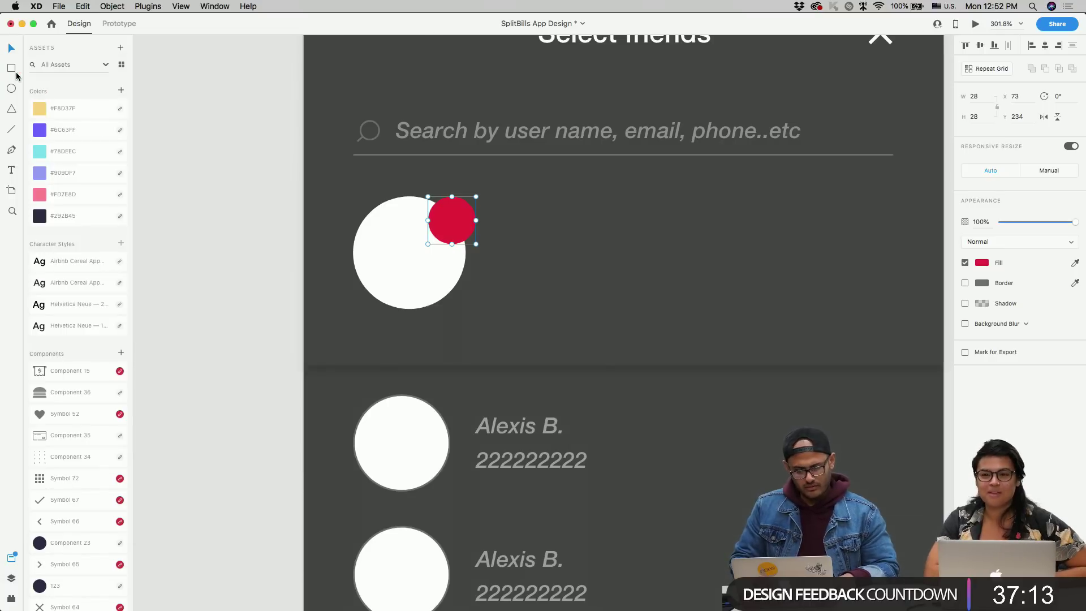
pyautogui.moveTo(476, 244); pyautogui.dragTo(471, 234)
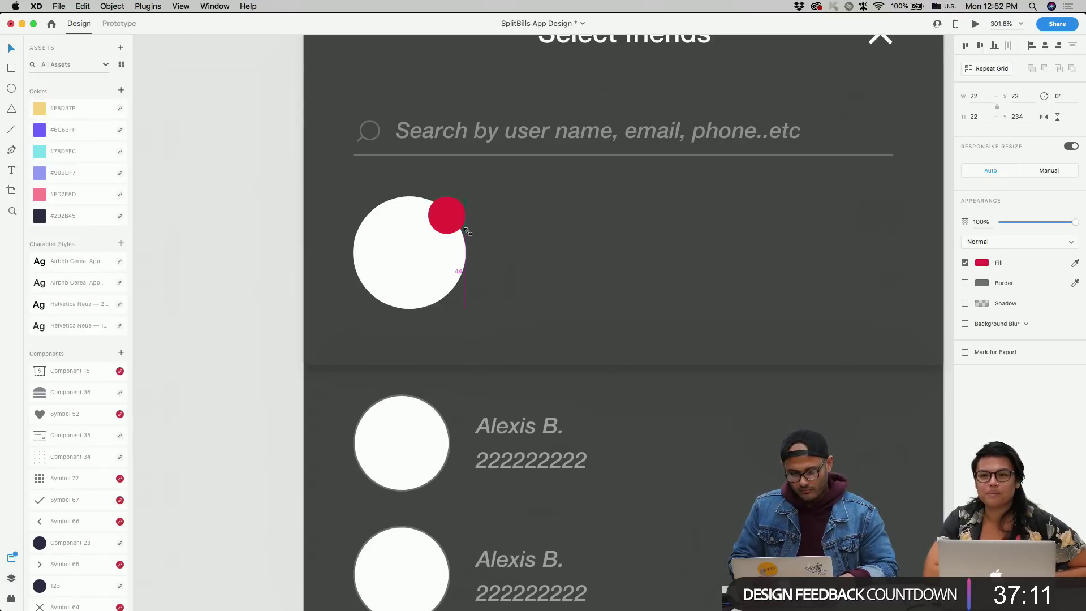
pyautogui.scroll(-5, 470, 234)
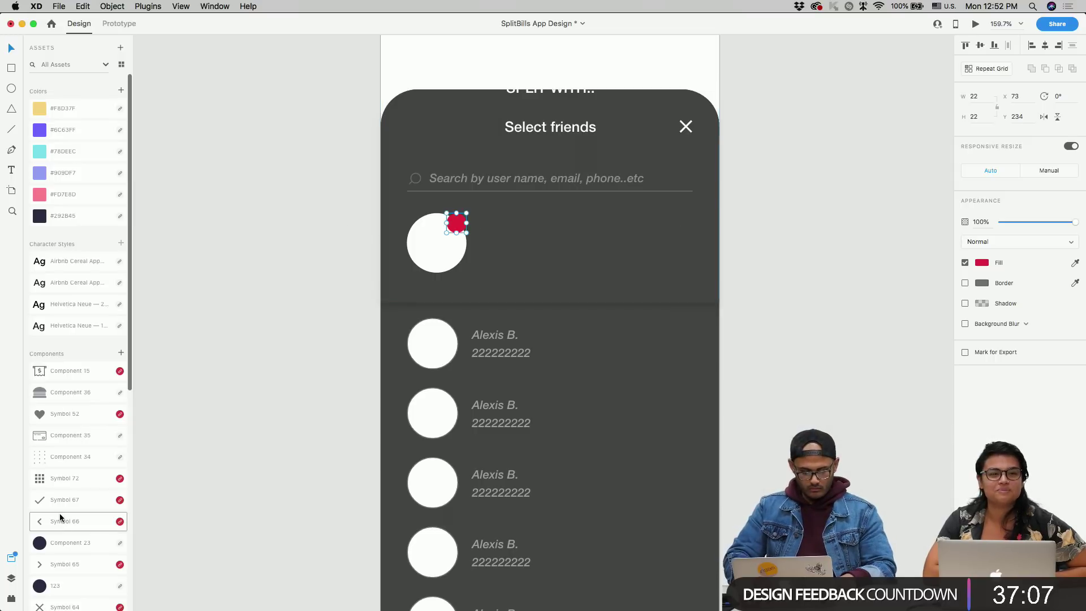
# - Insert the X icon component Symbol 64 over the red circle and set its fill to #FFFFFF
pyautogui.scroll(-4, 59, 515)
pyautogui.moveTo(52, 507); pyautogui.dragTo(463, 222)
pyautogui.scroll(5, 463, 223)
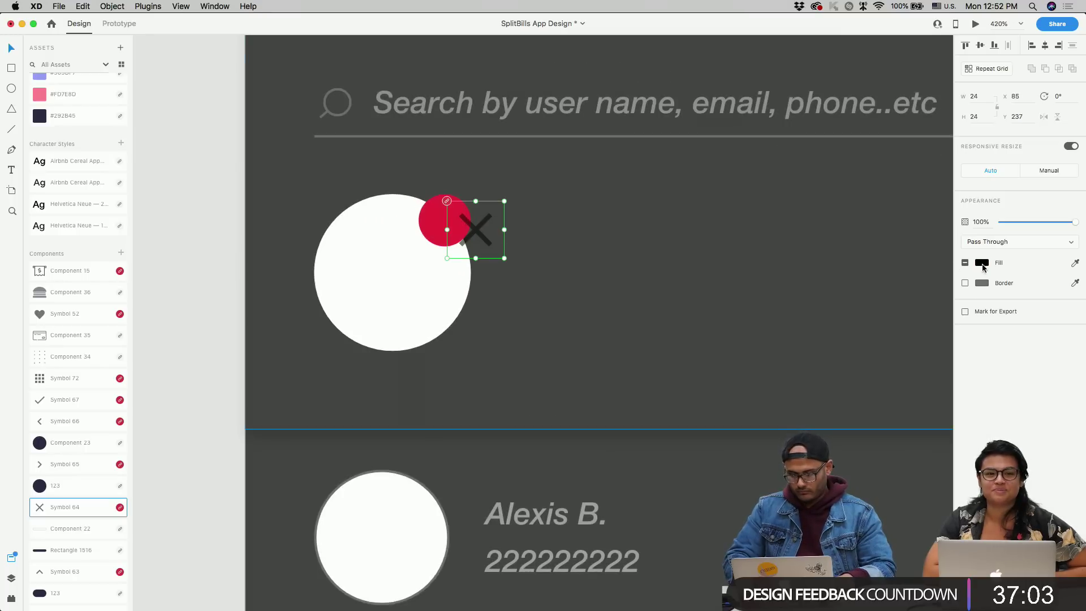
pyautogui.click(983, 264)
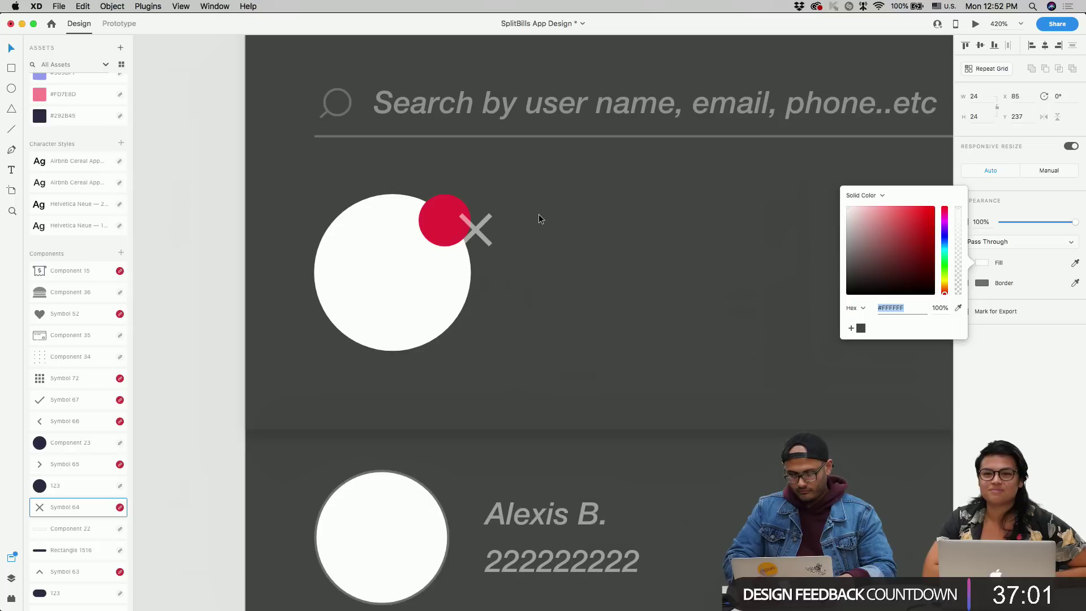
# - Move the X icon clear of the circles and make its inner shape fully opaque
pyautogui.moveTo(475, 229); pyautogui.dragTo(551, 220)
pyautogui.doubleClick(551, 220)
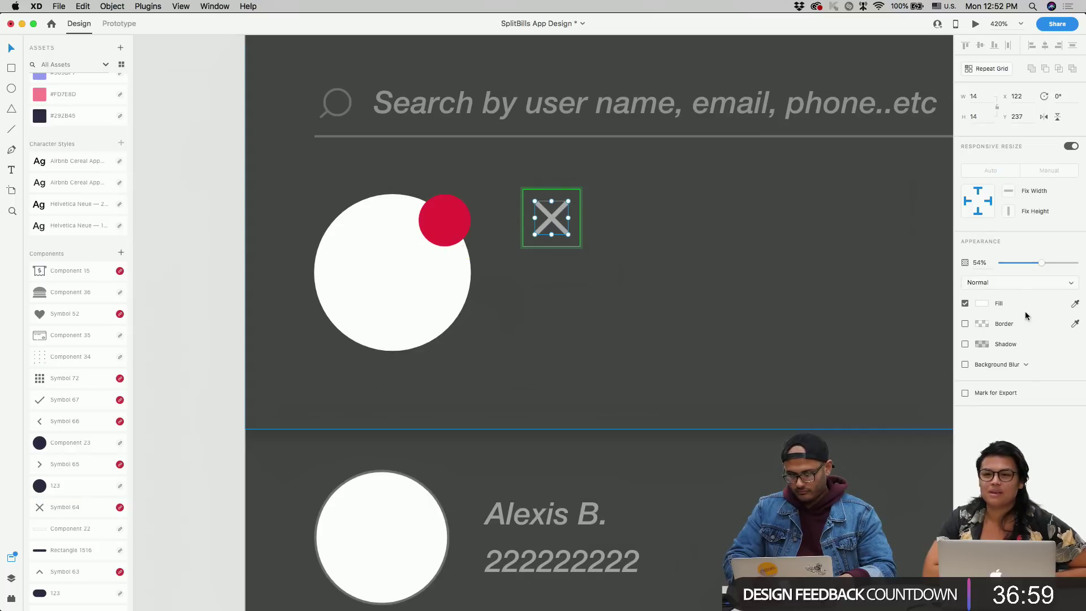
pyautogui.click(982, 303)
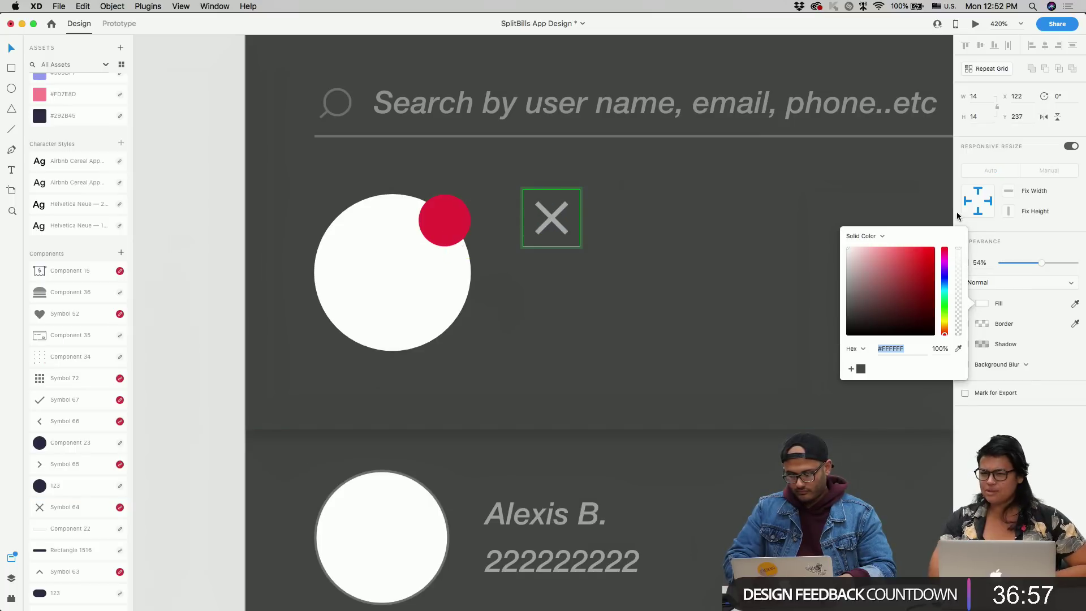
pyautogui.press('Escape')
pyautogui.press('Escape')
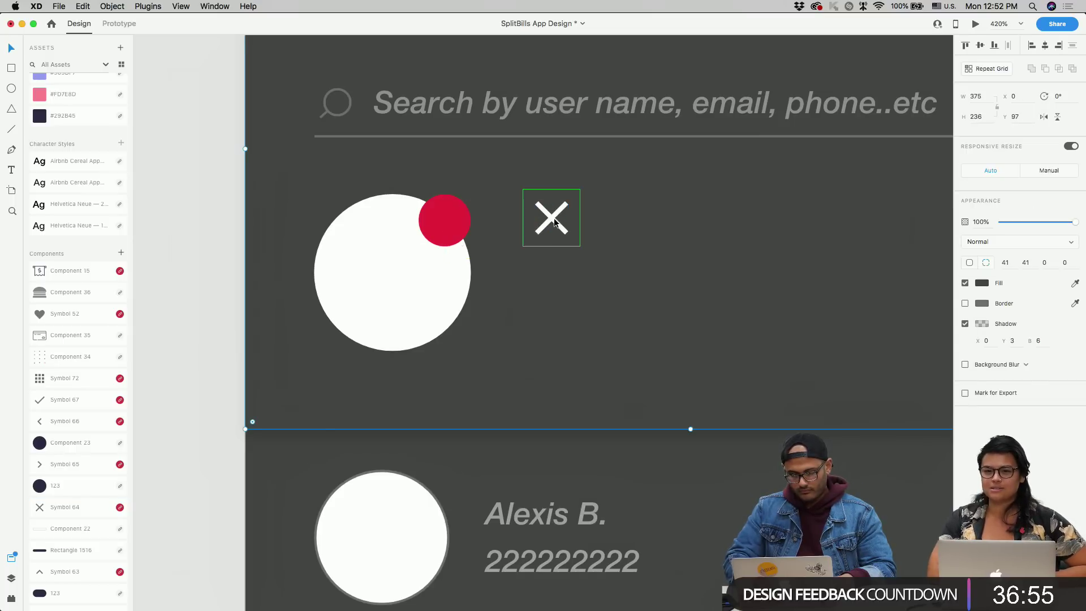
# - Centre the X icon on the red circle at 18 × 18 and group the two as a remove badge
pyautogui.moveTo(551, 217); pyautogui.dragTo(444, 221)
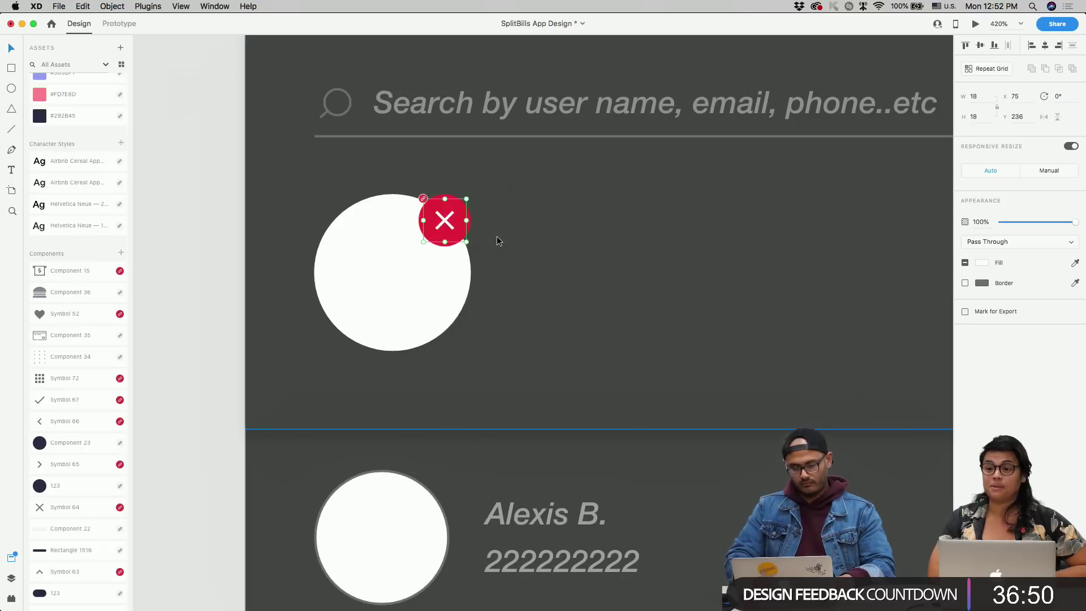
pyautogui.click(478, 258)
pyautogui.click(465, 221)
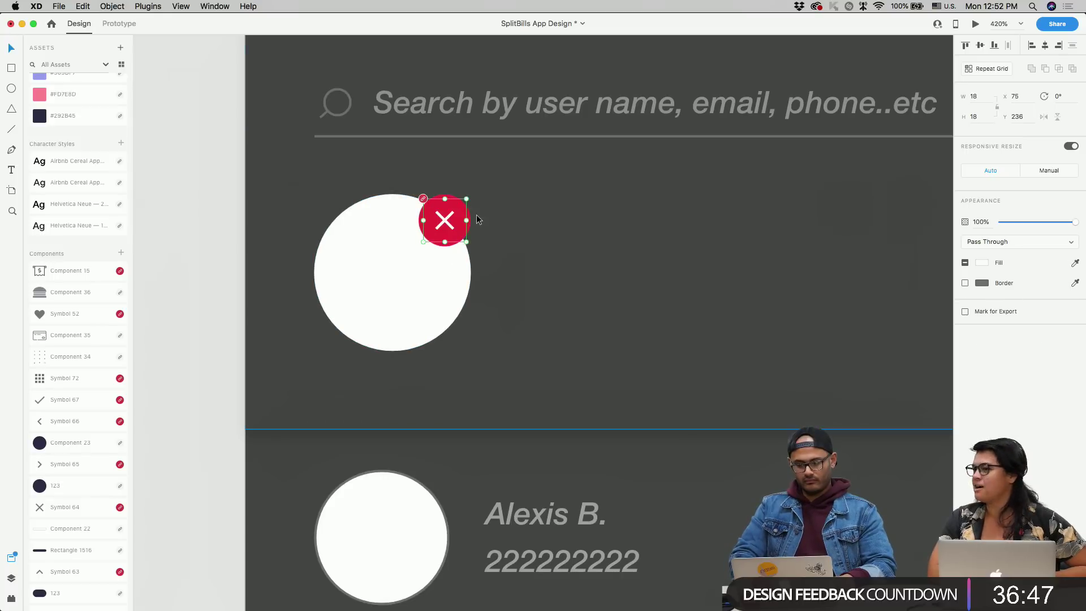
pyautogui.keyDown('shift'); pyautogui.click(470, 218); pyautogui.keyUp('shift')
pyautogui.press('super+g')
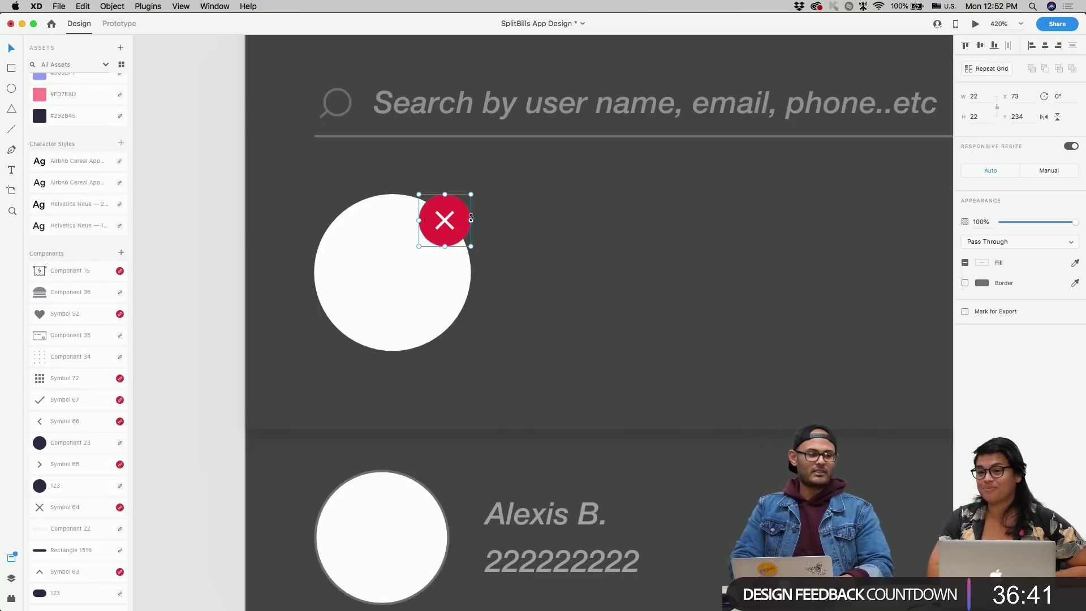
# - Group the large header circle together with its red remove badge
pyautogui.scroll(-5, 481, 277)
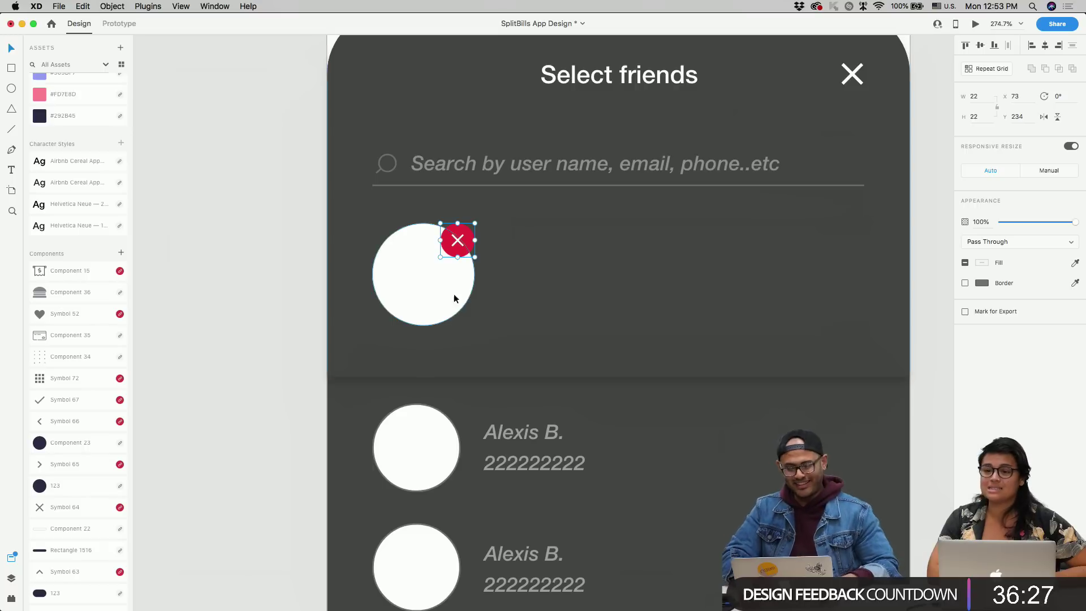
pyautogui.click(439, 299)
pyautogui.scroll(-3, 440, 300)
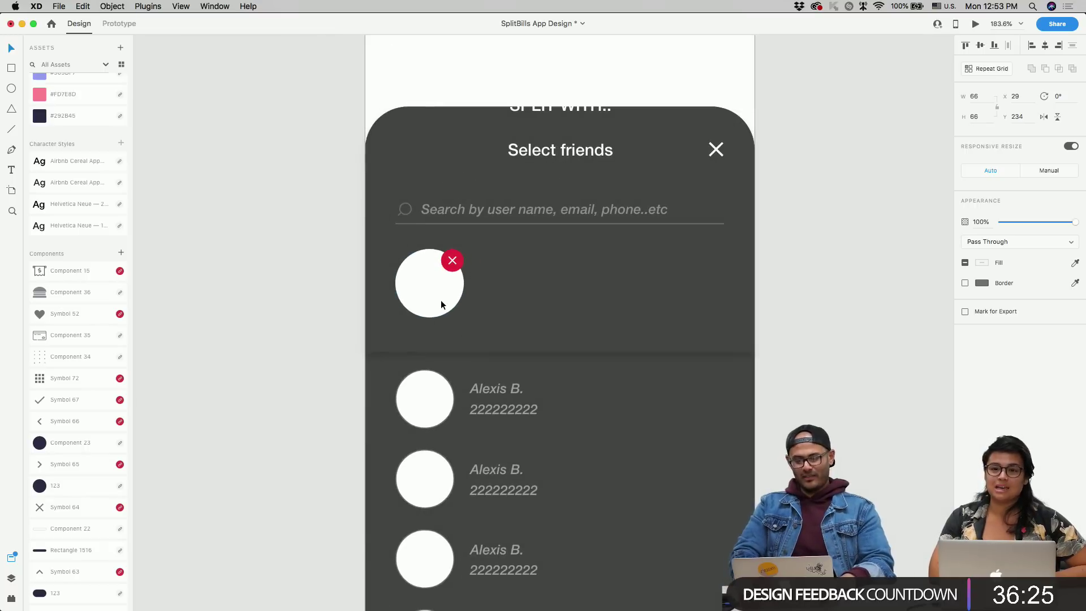
# - Duplicate the badged circle four times to the right at even spacing, with the last at X 345, Y 230, and select all five
pyautogui.moveTo(440, 299); pyautogui.dragTo(768, 295)
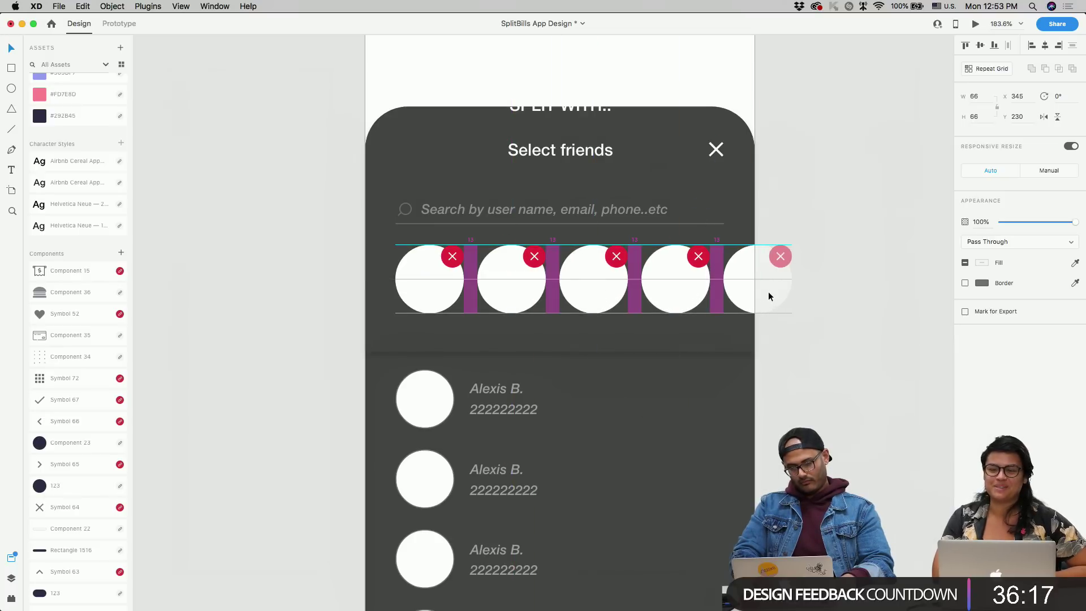
pyautogui.keyDown('shift'); pyautogui.click(676, 291); pyautogui.keyUp('shift')
pyautogui.keyDown('shift'); pyautogui.click(593, 292); pyautogui.keyUp('shift')
pyautogui.keyDown('shift'); pyautogui.click(511, 291); pyautogui.keyUp('shift')
pyautogui.keyDown('shift'); pyautogui.click(433, 293); pyautogui.keyUp('shift')
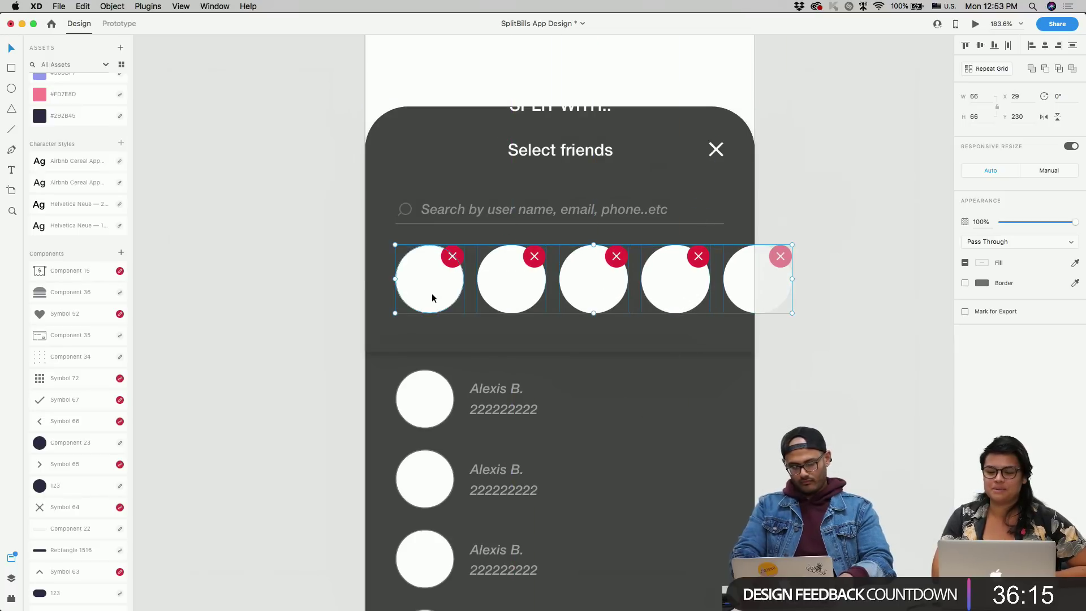
pyautogui.scroll(-5, 432, 293)
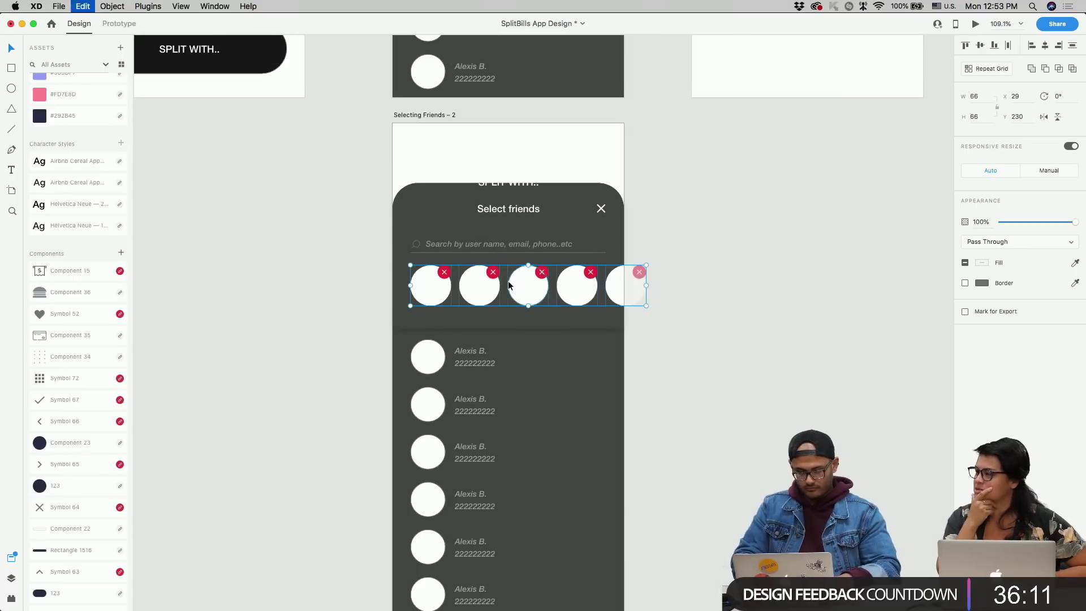
# - Copy the first friend's name text from the list and paste it onto Selecting Friends – 2 outside the list group
pyautogui.scroll(5, 507, 281)
pyautogui.click(474, 347)
pyautogui.doubleClick(474, 347)
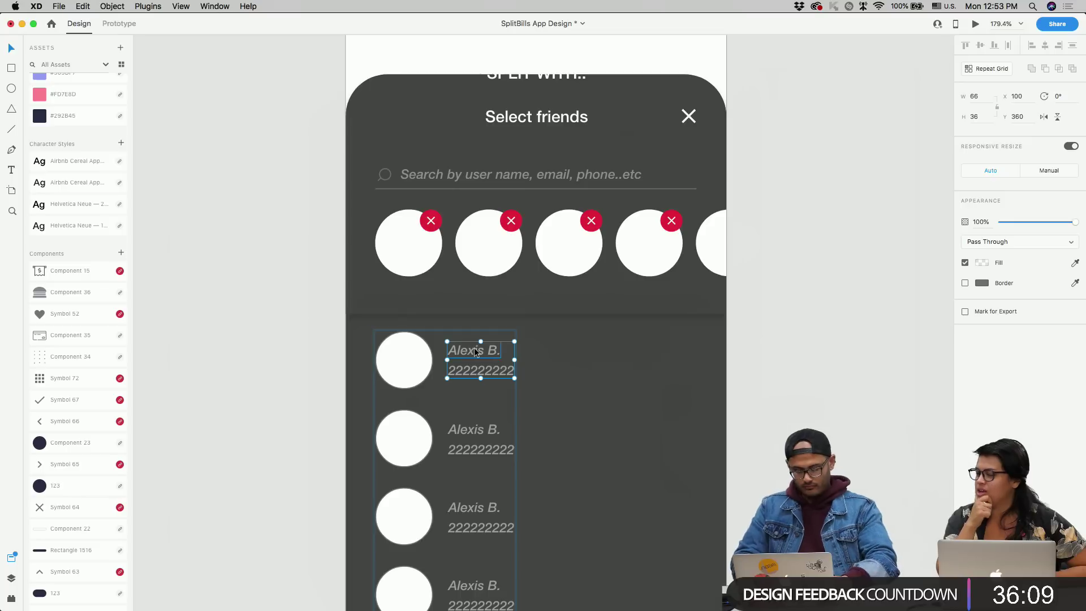
pyautogui.click(485, 351)
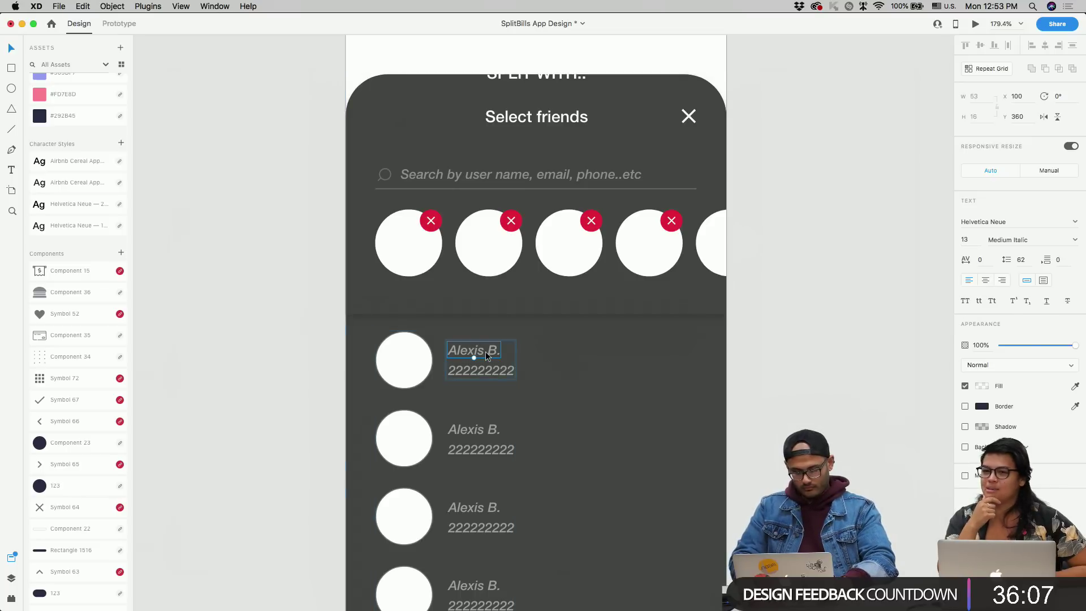
pyautogui.click(497, 300)
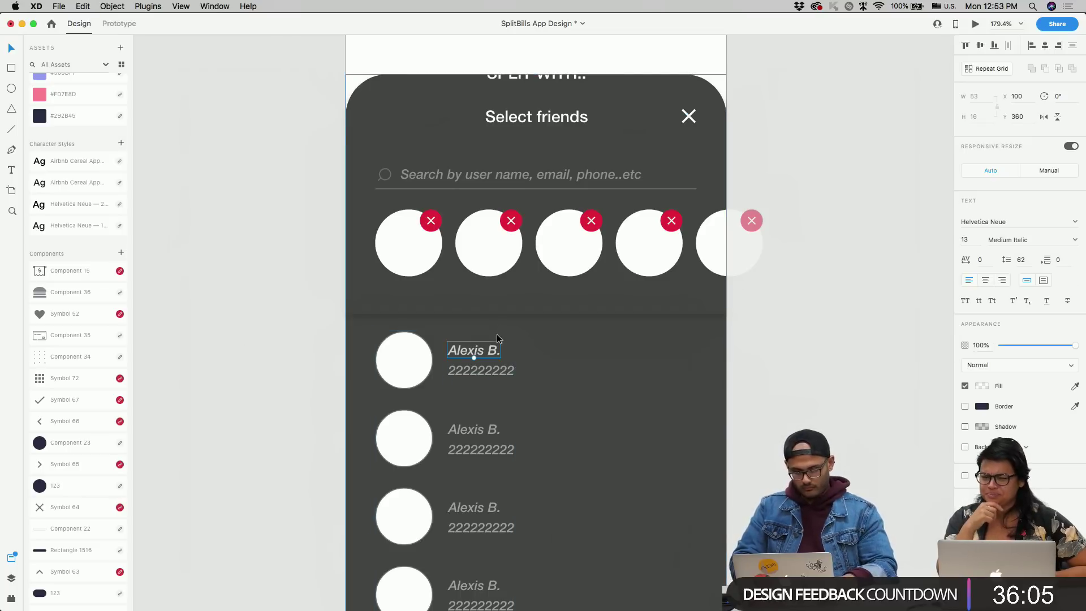
# - Move the copied name beneath the first header circle, to X 36, Y 302
pyautogui.hotkey('shift', 'Up')
pyautogui.hotkey('shift', 'Up')
pyautogui.hotkey('shift', 'Up')
pyautogui.hotkey('shift', 'Up')
pyautogui.hotkey('shift', 'Up')
pyautogui.hotkey('shift', 'Up')
pyautogui.hotkey('shift', 'Left')
pyautogui.hotkey('shift', 'Left')
pyautogui.hotkey('shift', 'Left')
pyautogui.hotkey('shift', 'Left')
pyautogui.hotkey('shift', 'Left')
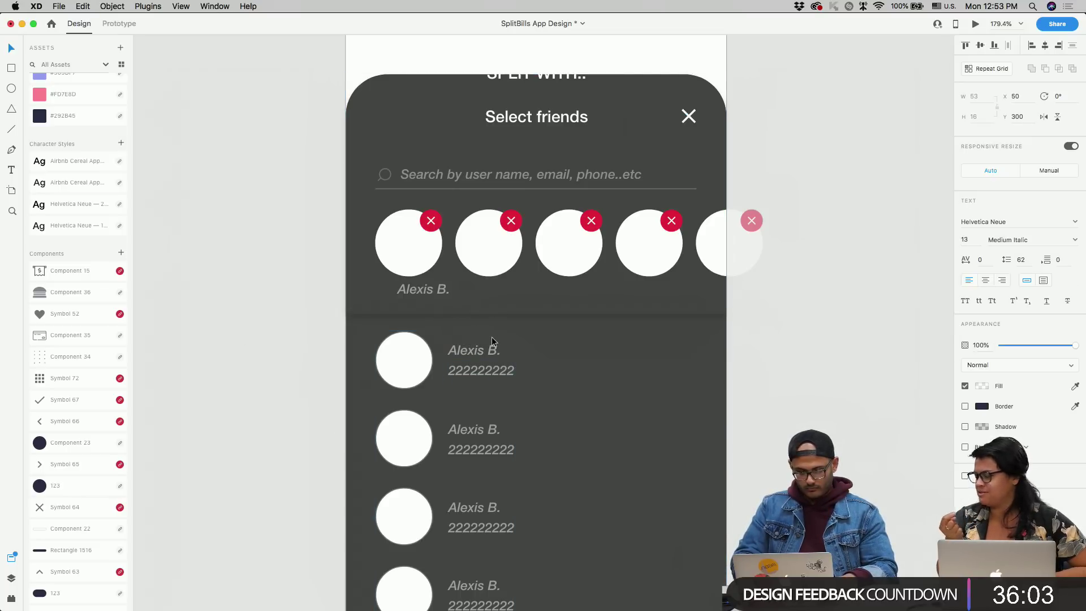
pyautogui.hotkey('shift', 'Left')
pyautogui.hotkey('shift', 'Left')
pyautogui.press('Down')
pyautogui.press('Down')
pyautogui.press('Right')
pyautogui.press('Right')
pyautogui.press('Right')
pyautogui.press('Right')
pyautogui.press('Right')
pyautogui.press('Right')
pyautogui.press('Right')
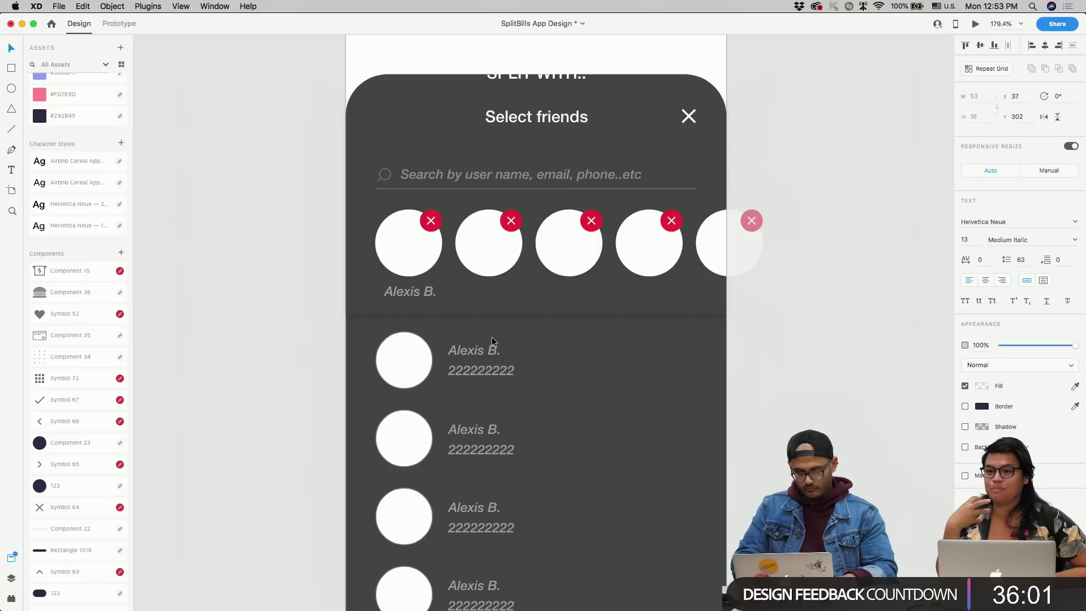
pyautogui.press('Left')
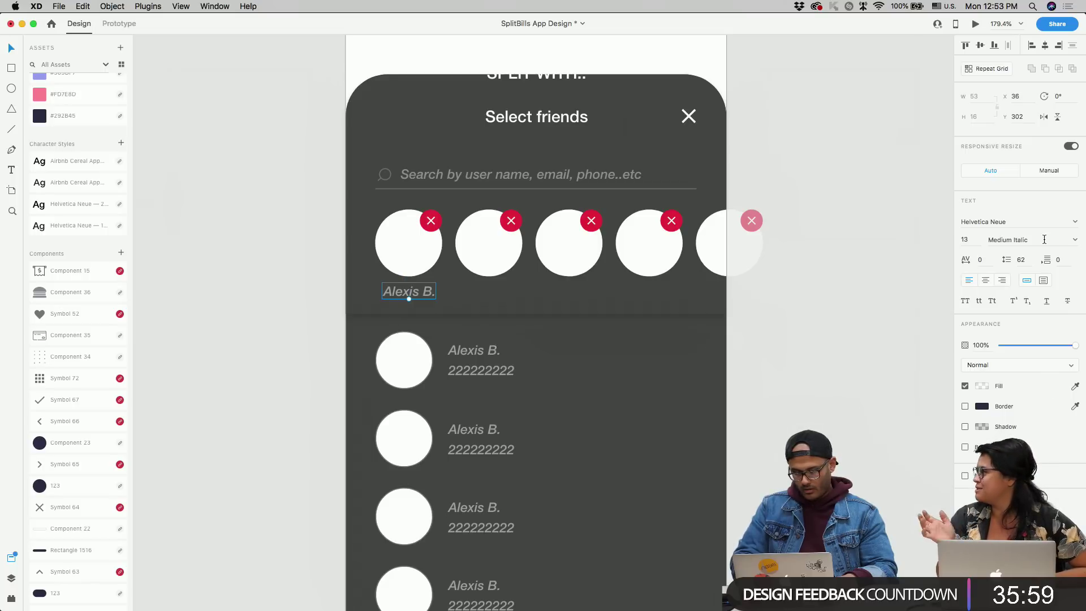
# - Set the font style of the name under the first header circle to Regular
pyautogui.click(1074, 242)
pyautogui.click(999, 250)
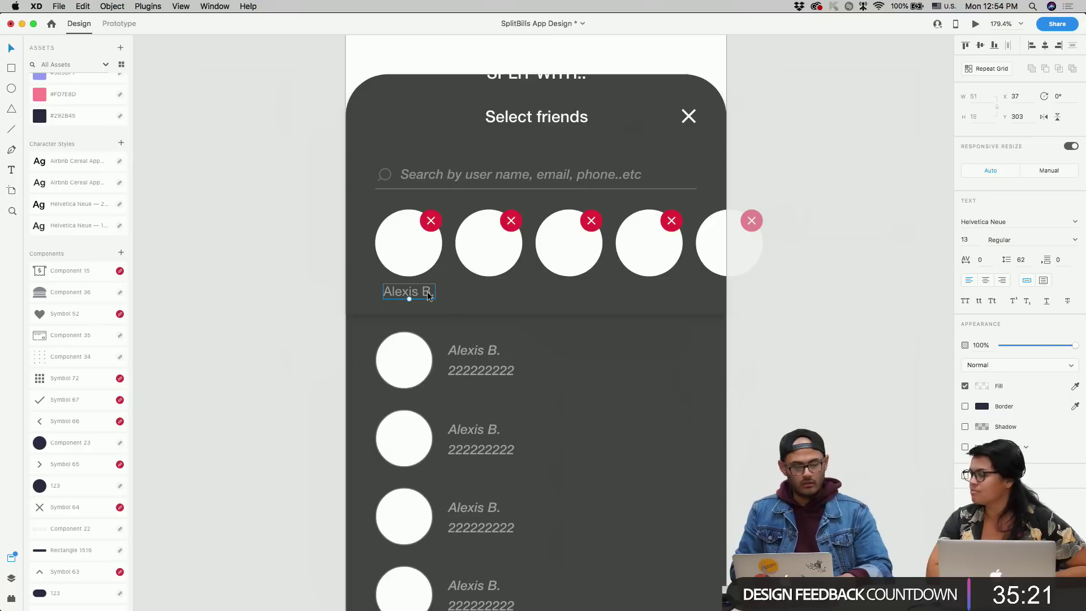
# - Copy the name beneath the other four header circles at matching spacing and group each badged circle with its name
pyautogui.moveTo(428, 295); pyautogui.dragTo(749, 293)
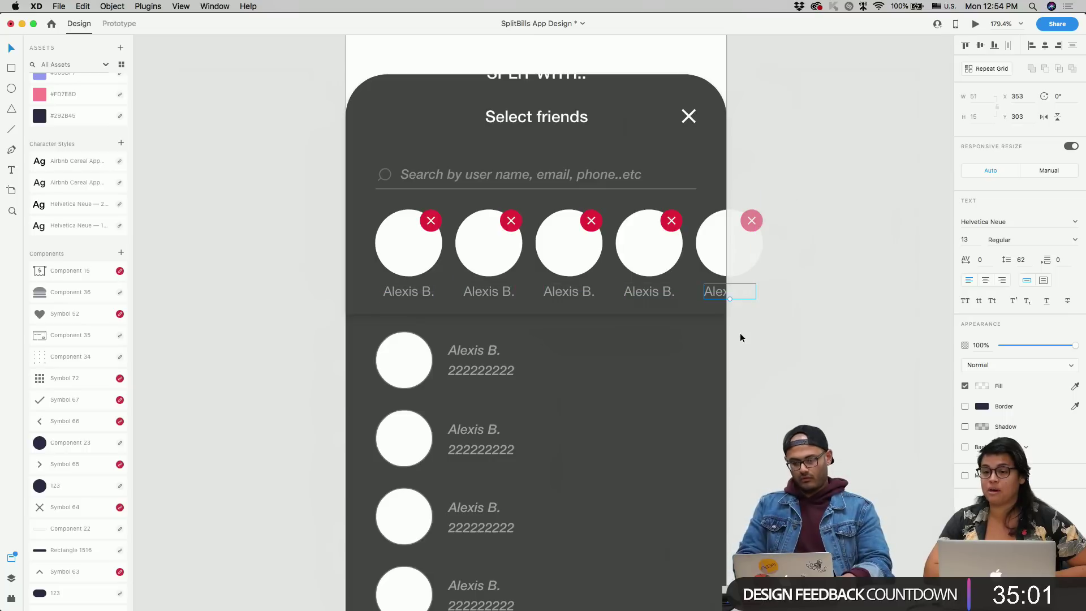
pyautogui.keyDown('shift'); pyautogui.click(725, 269); pyautogui.keyUp('shift')
pyautogui.click(650, 260)
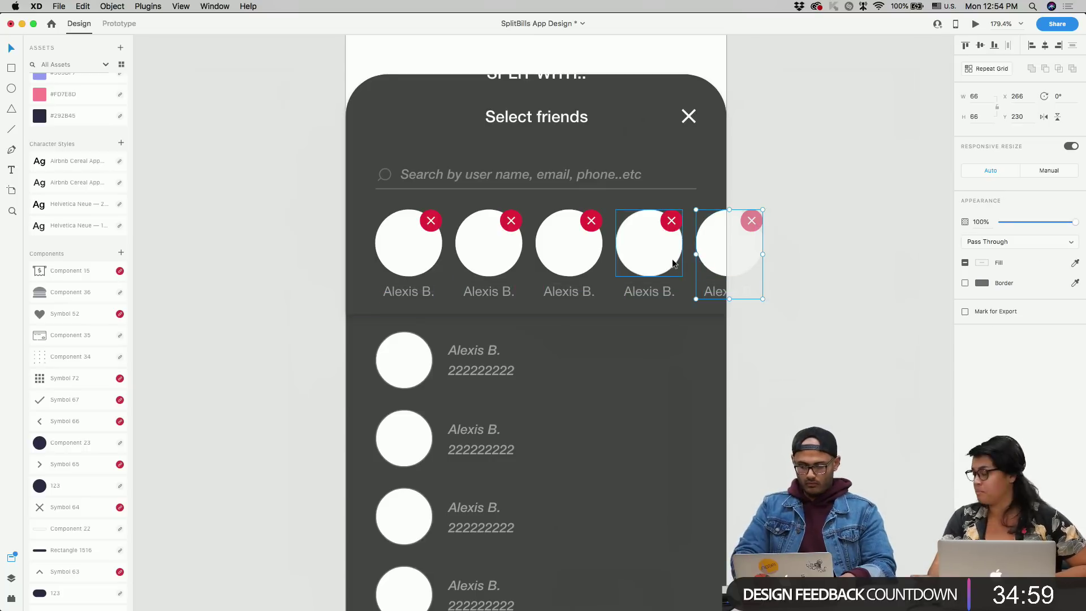
pyautogui.keyDown('shift'); pyautogui.click(655, 298); pyautogui.keyUp('shift')
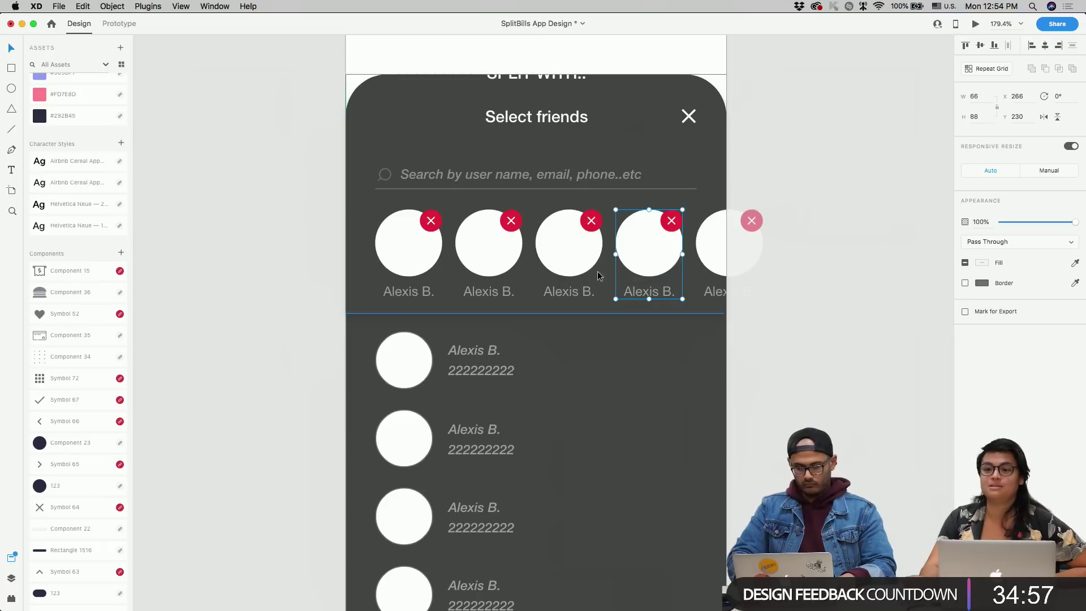
pyautogui.click(570, 291)
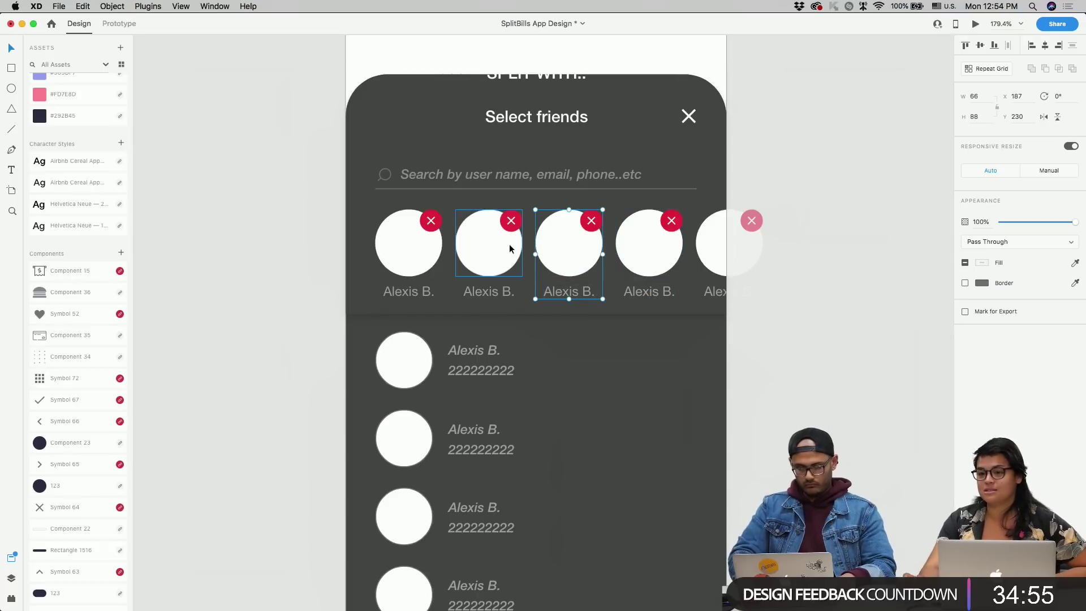
pyautogui.click(498, 285)
pyautogui.click(426, 289)
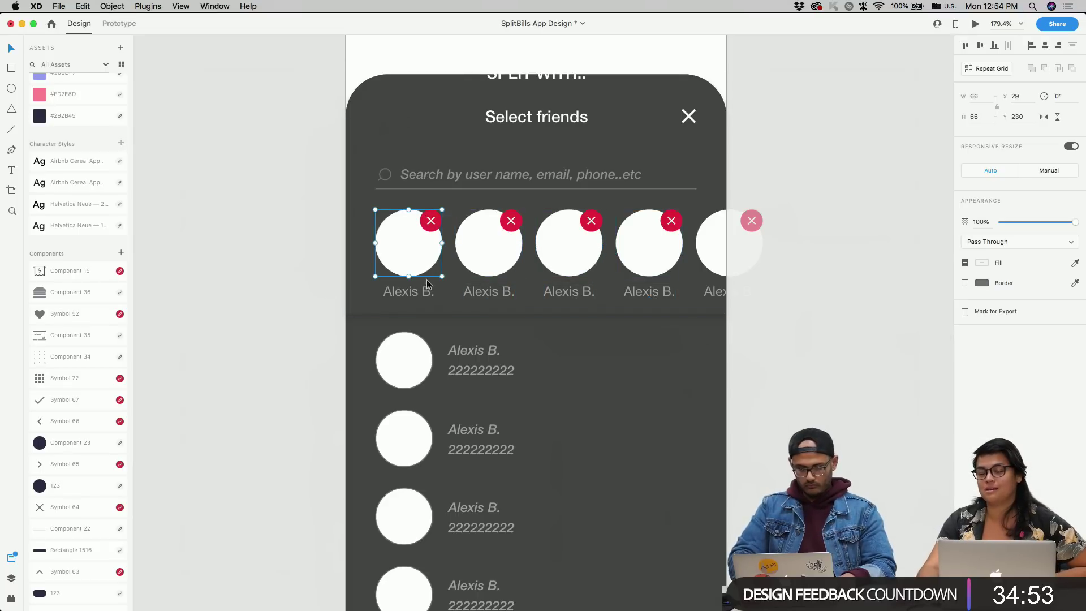
pyautogui.scroll(-5, 425, 289)
pyautogui.scroll(-3, 425, 290)
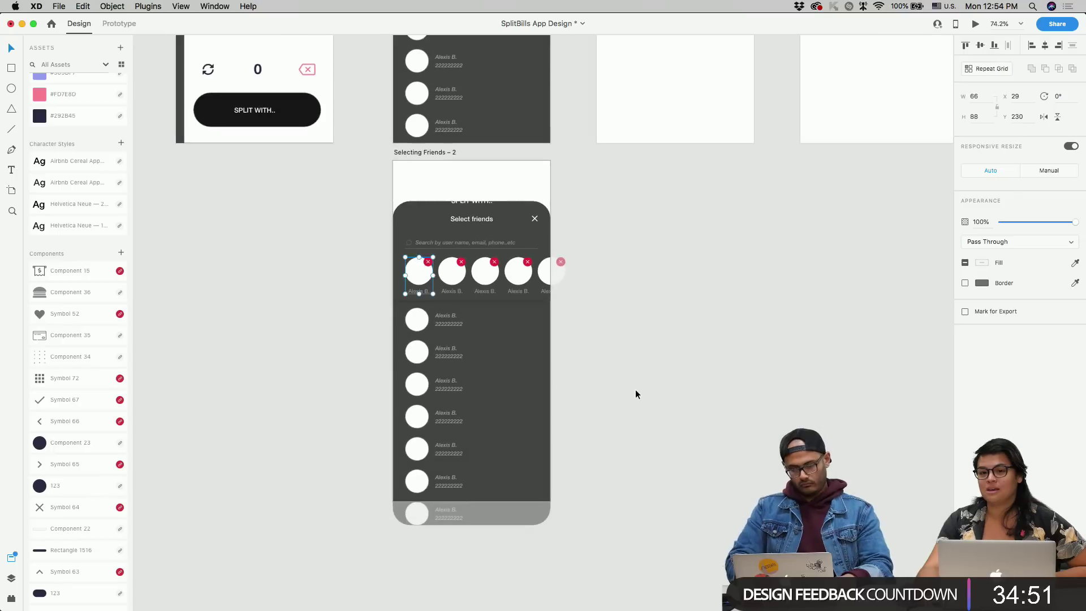
pyautogui.click(635, 389)
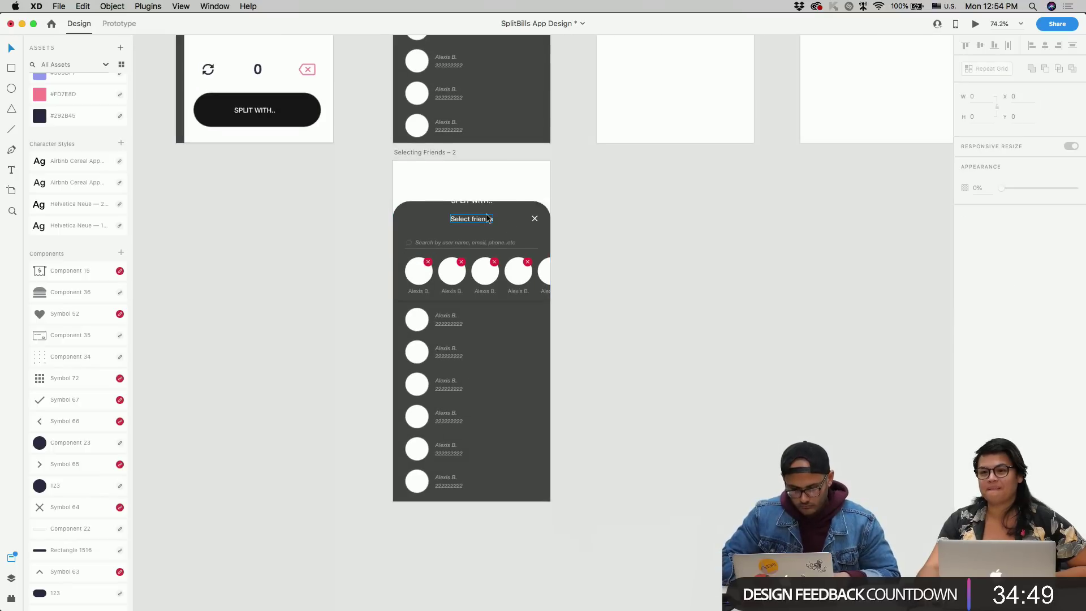
# - Delete the Selecting Friends – 3 artboard and move Selecting Friends – 2 into its place at X -328, Y 43
pyautogui.scroll(4, 474, 220)
pyautogui.press('Escape')
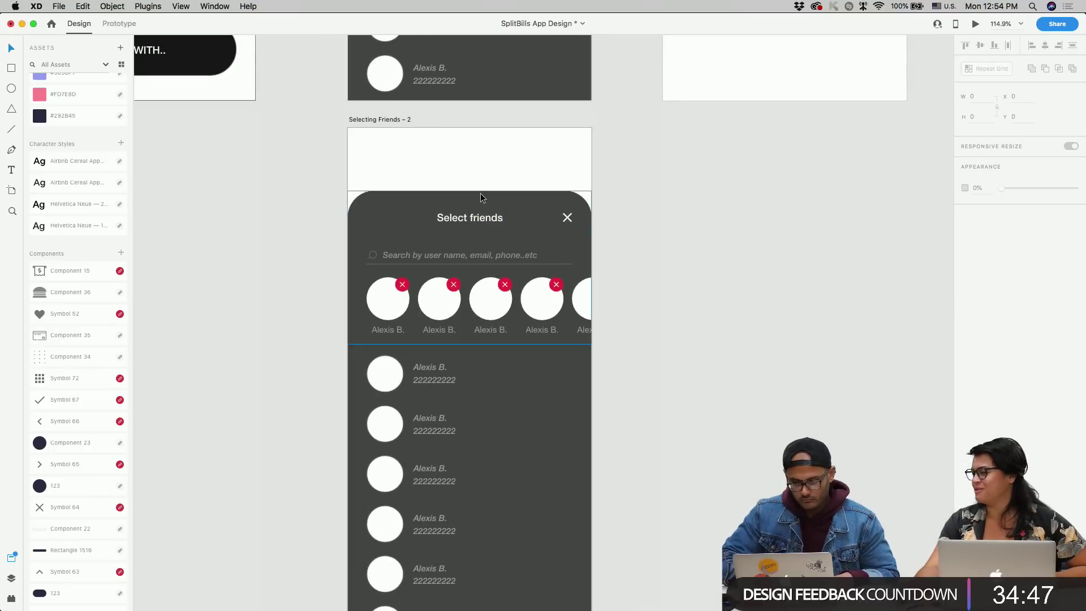
pyautogui.scroll(-5, 472, 222)
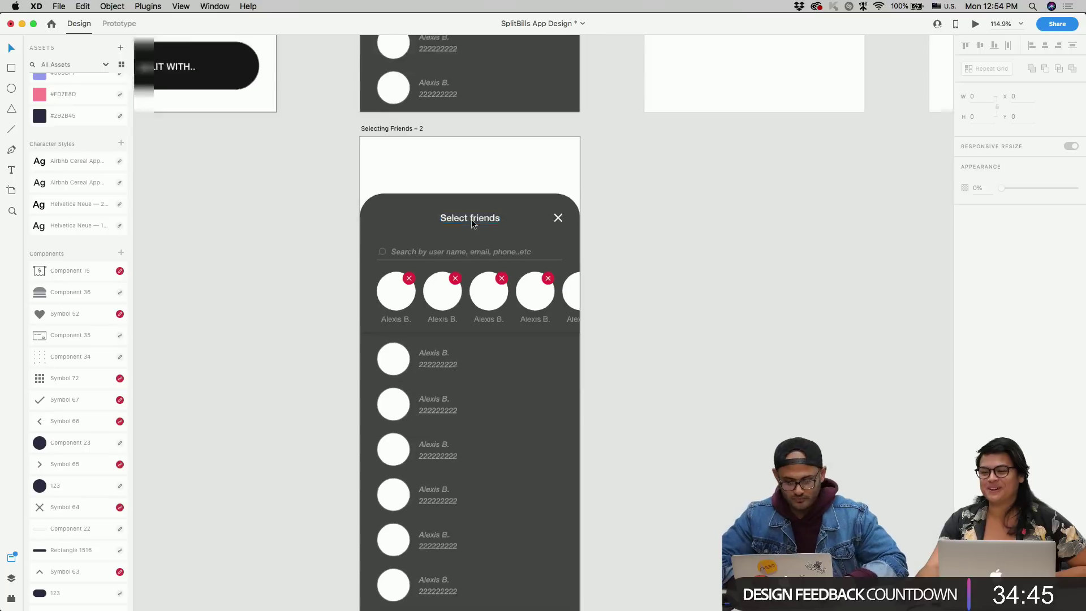
pyautogui.hscroll(-3, 472, 223)
pyautogui.scroll(2, 472, 223)
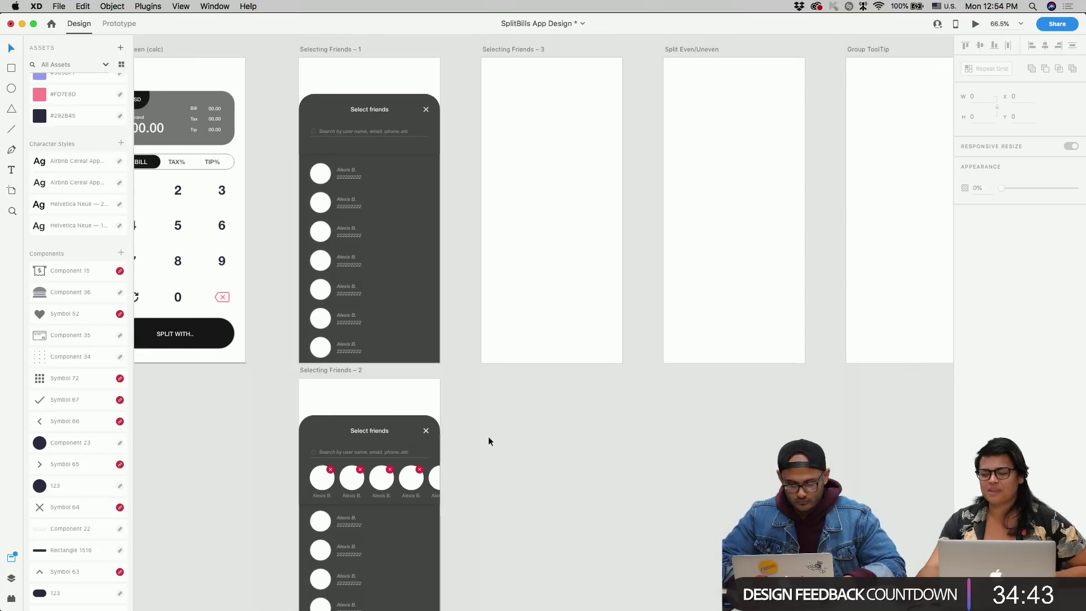
pyautogui.click(352, 369)
pyautogui.moveTo(352, 371); pyautogui.dragTo(352, 382)
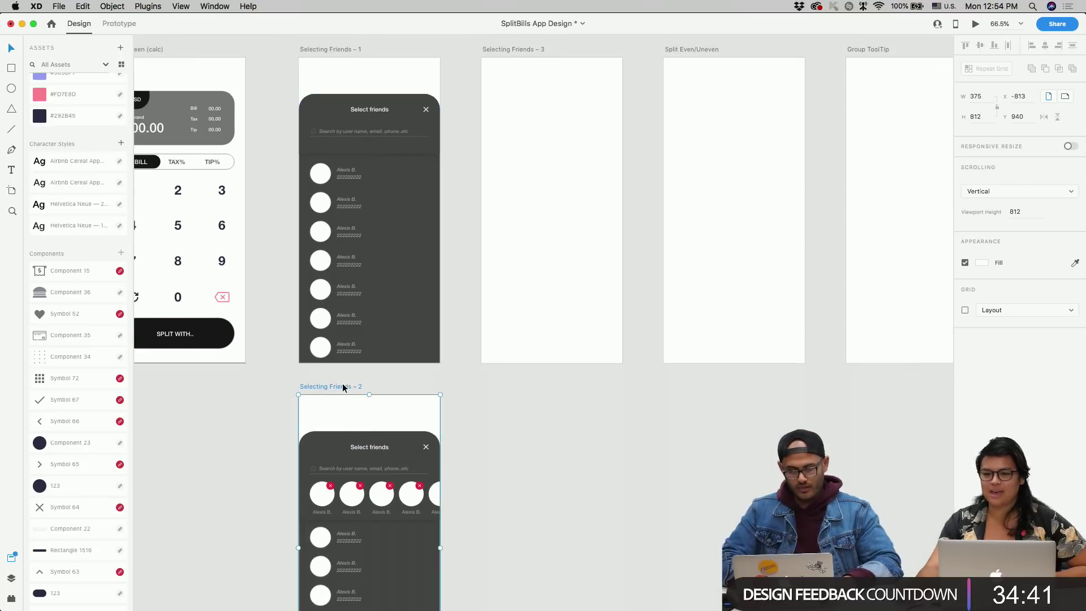
pyautogui.scroll(-3, 341, 382)
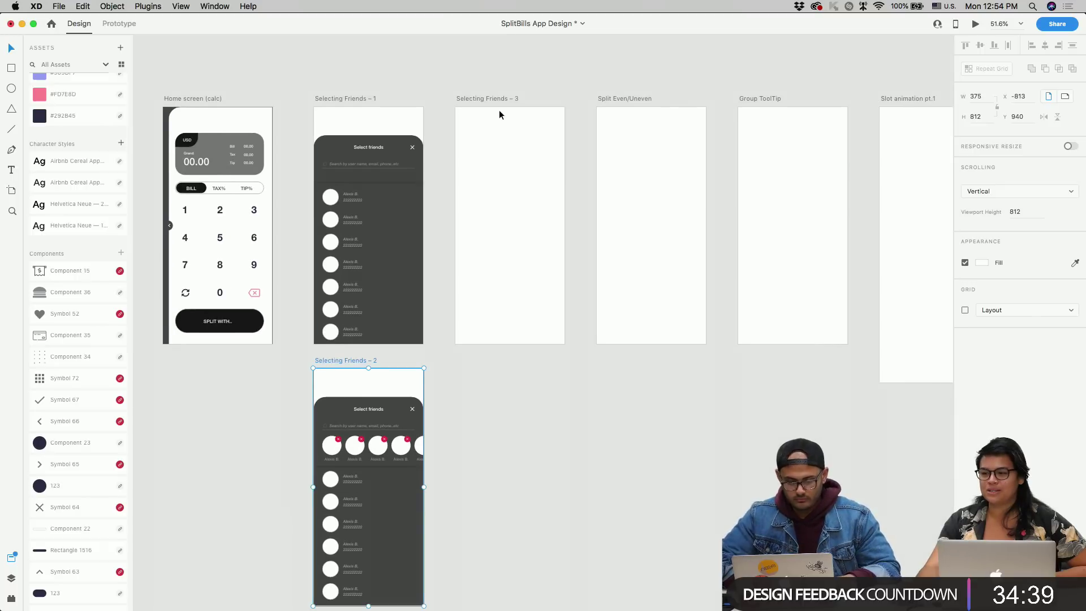
pyautogui.click(500, 99)
pyautogui.press('Delete')
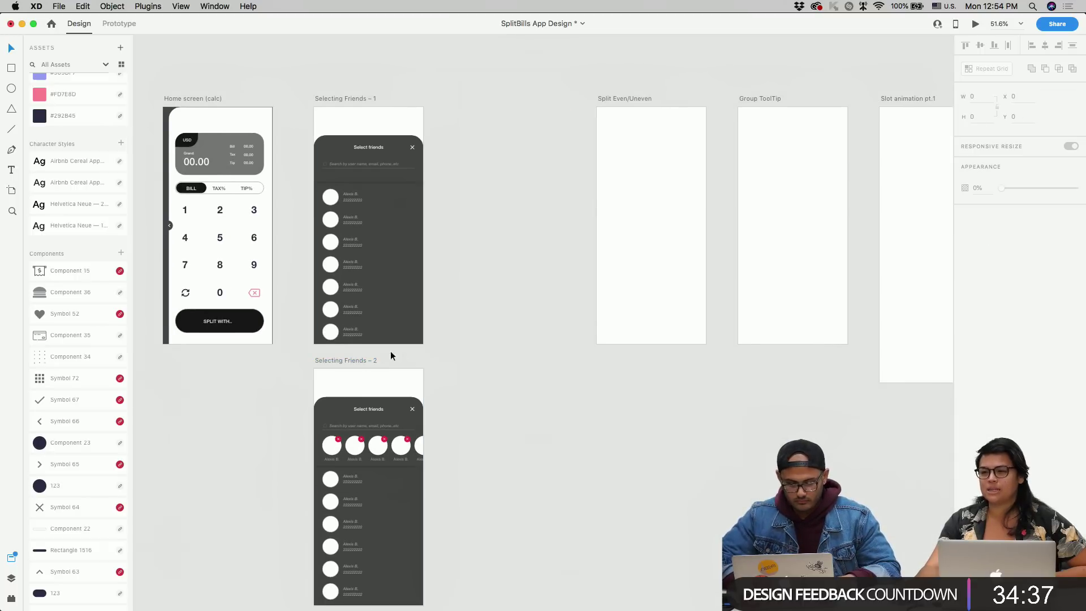
pyautogui.moveTo(390, 355); pyautogui.dragTo(508, 97)
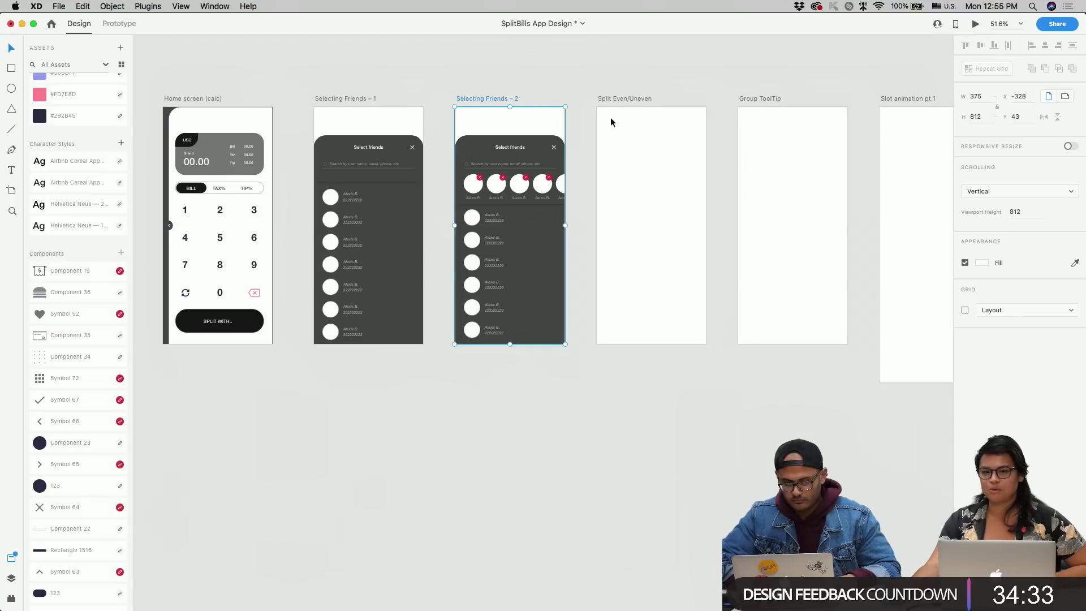
# - Copy the grey USD grand total card from the home screen and paste it onto the Split Even/Uneven artboard
pyautogui.hscroll(5, 610, 118)
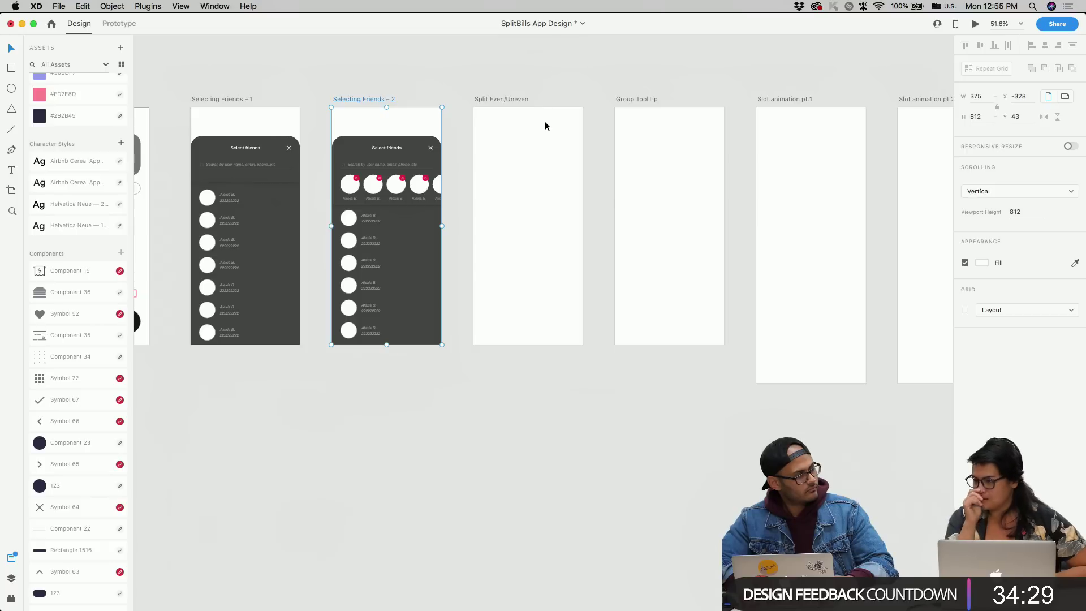
pyautogui.hscroll(-6, 464, 149)
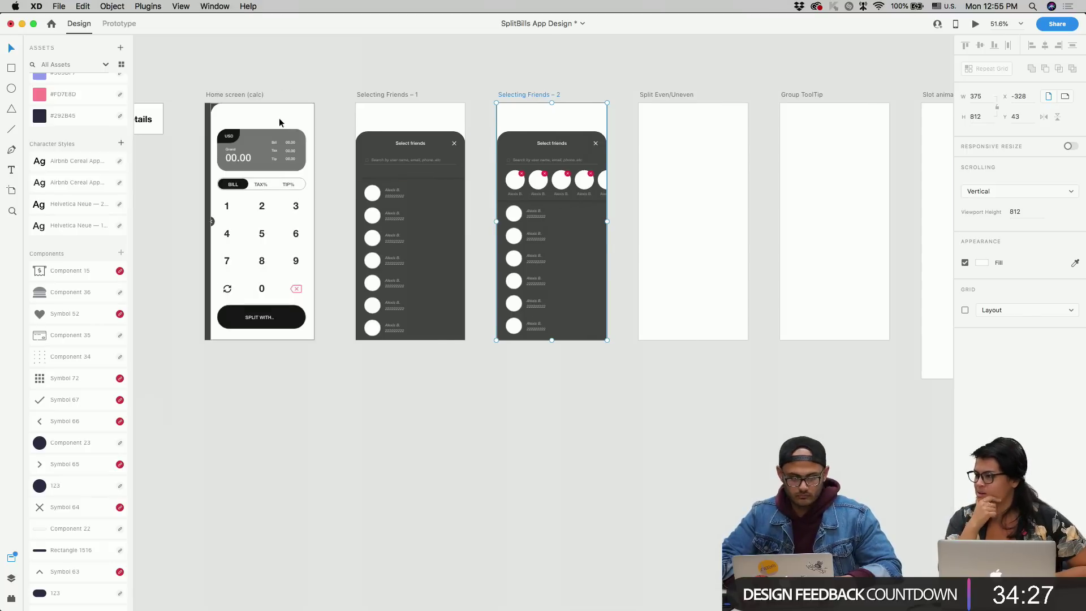
pyautogui.moveTo(293, 117); pyautogui.dragTo(218, 172)
pyautogui.press('super+c')
pyautogui.click(718, 123)
pyautogui.press('super+v')
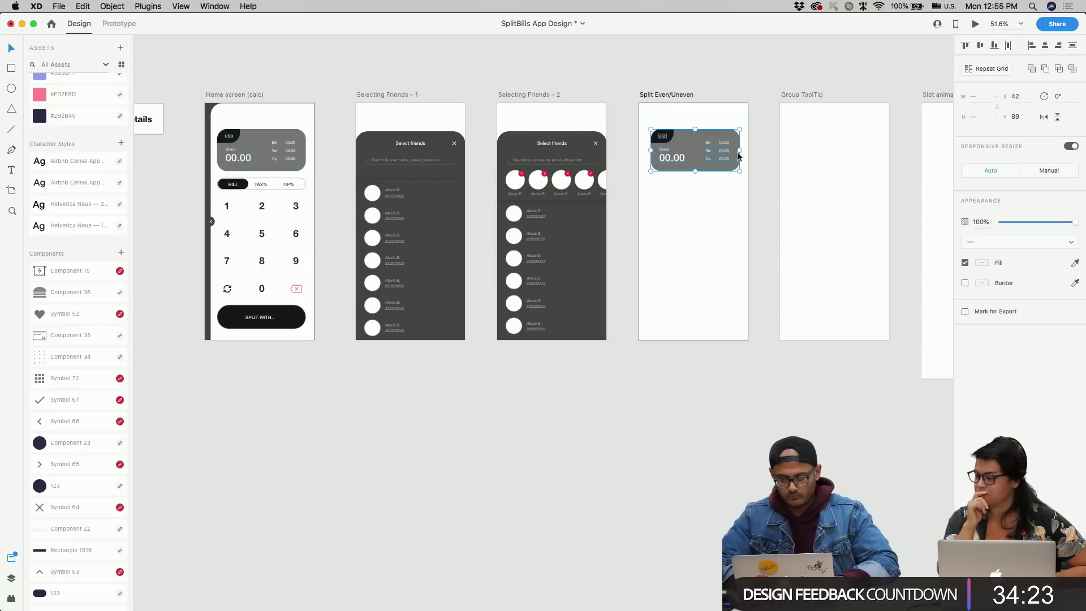
# - Draw a 375 by 305 rectangle at X 0, Y 0 on Split Even/Uneven and send it behind the card
pyautogui.scroll(5, 737, 151)
pyautogui.scroll(-3, 605, 203)
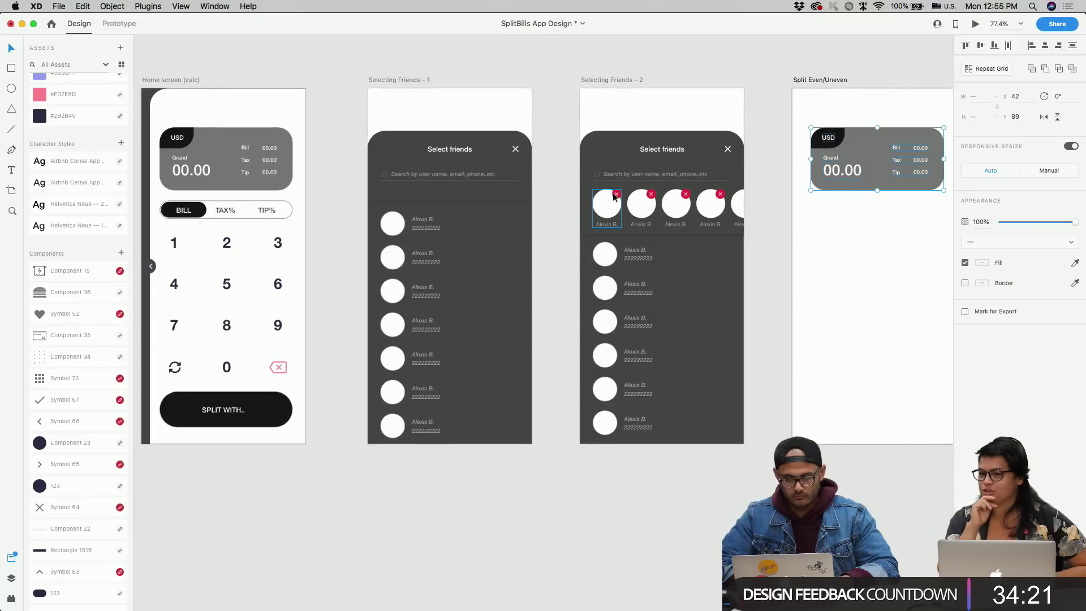
pyautogui.hscroll(4, 614, 196)
pyautogui.scroll(-3, 613, 196)
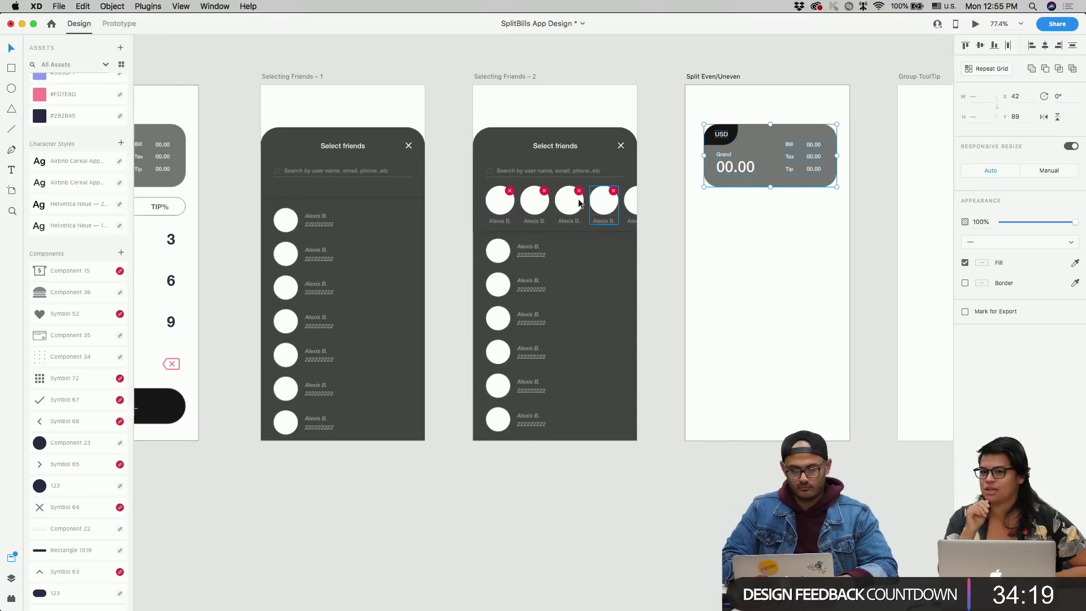
pyautogui.hscroll(3, 577, 202)
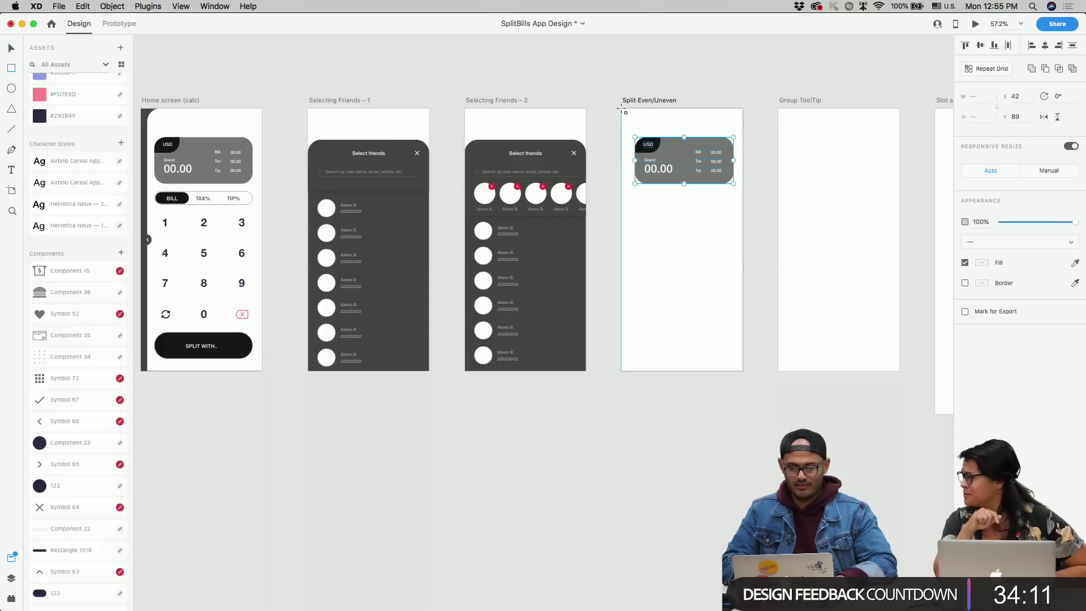
pyautogui.press('r')
pyautogui.moveTo(622, 110); pyautogui.dragTo(741, 207)
pyautogui.press('super+shift+bracketleft')
# - Round only the white rectangle's bottom-right corner to 26 and remove its border
pyautogui.scroll(3, 742, 207)
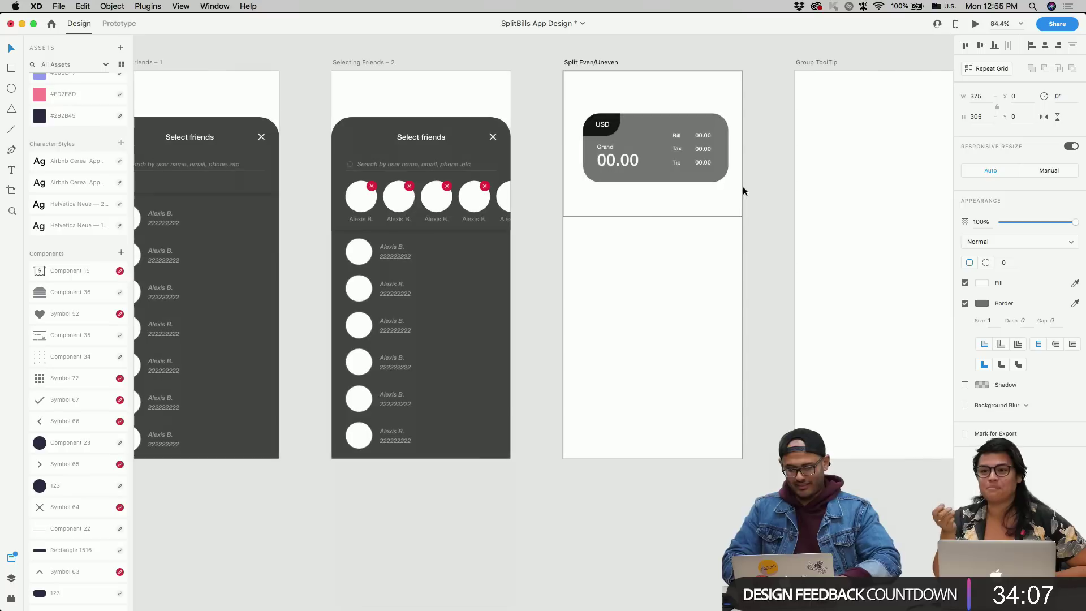
pyautogui.scroll(1, 742, 185)
pyautogui.moveTo(734, 210); pyautogui.dragTo(734, 202)
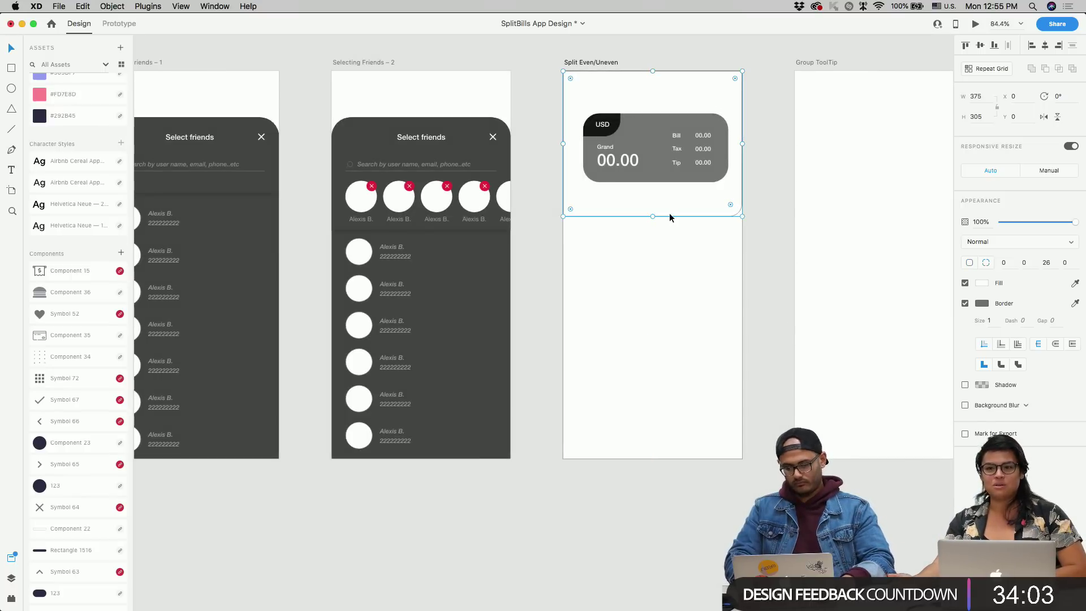
pyautogui.click(964, 303)
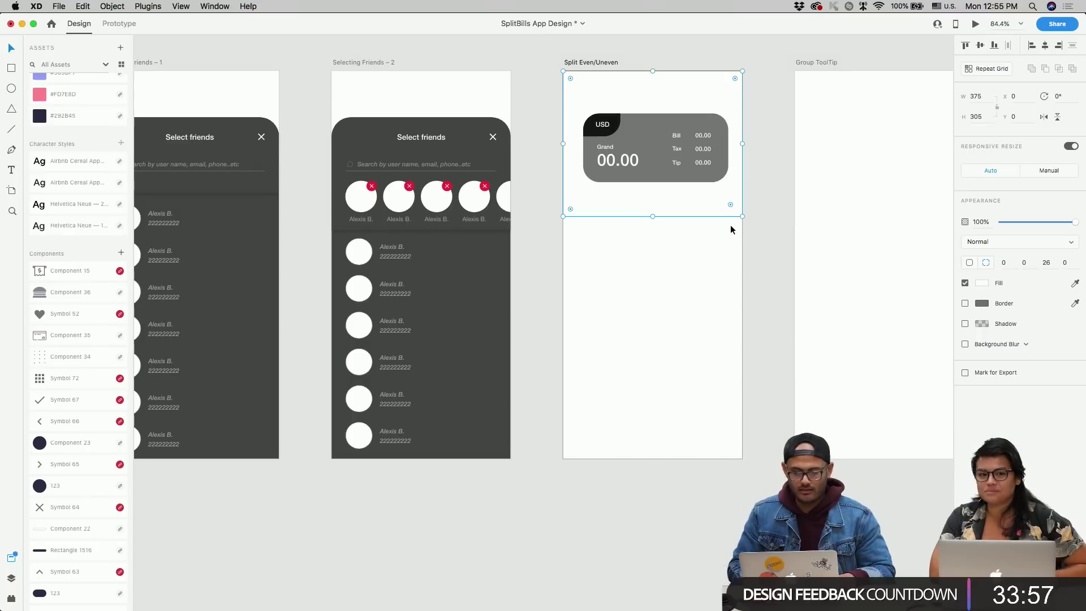
pyautogui.click(728, 269)
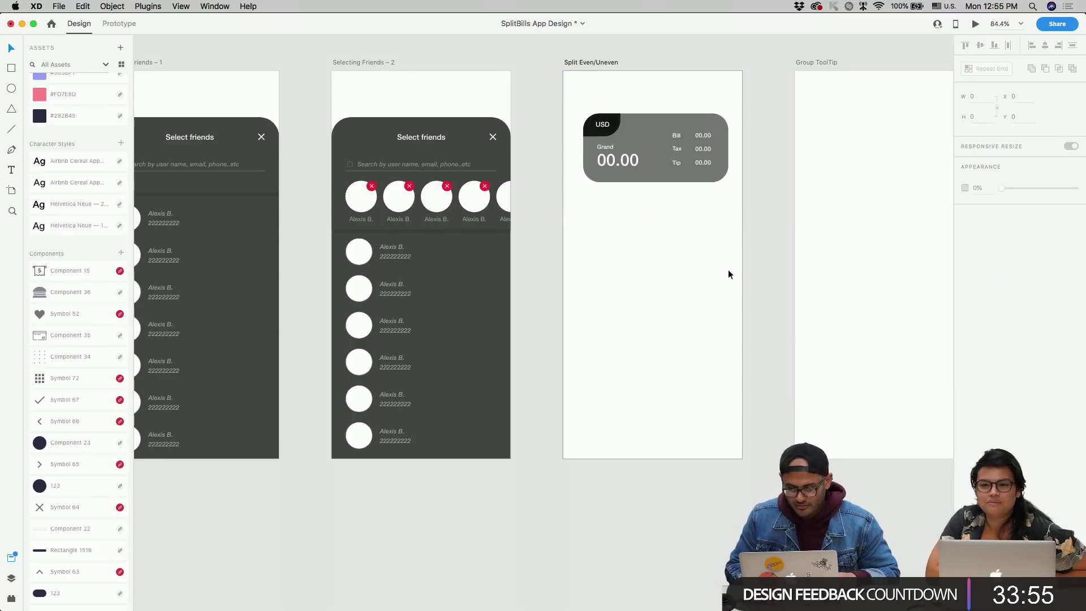
# - Add a shadow to the white rectangle and extend its height to 312
pyautogui.click(722, 197)
pyautogui.click(965, 323)
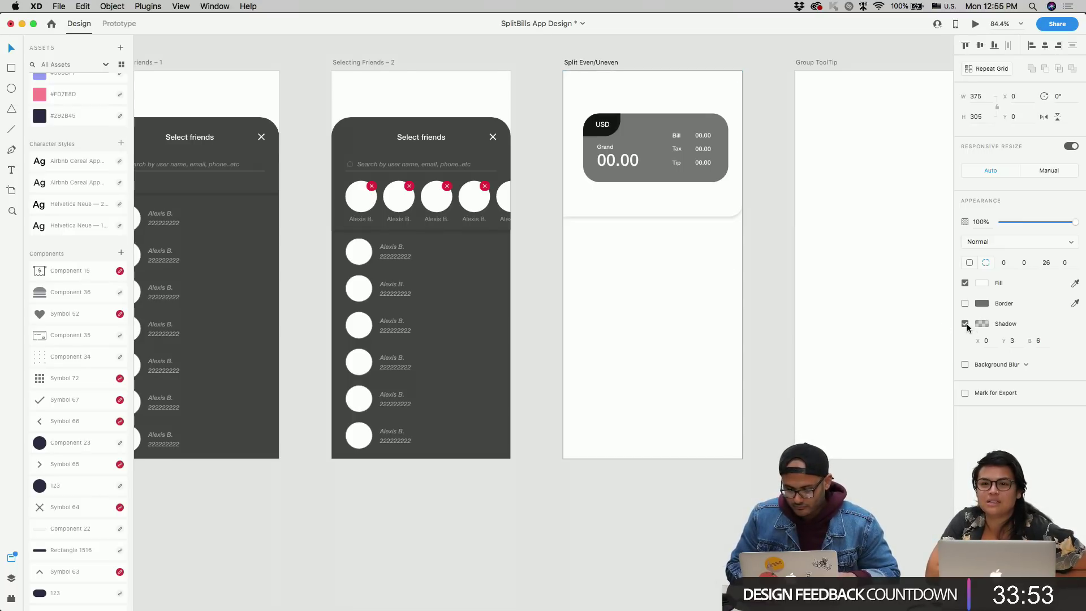
pyautogui.click(673, 173)
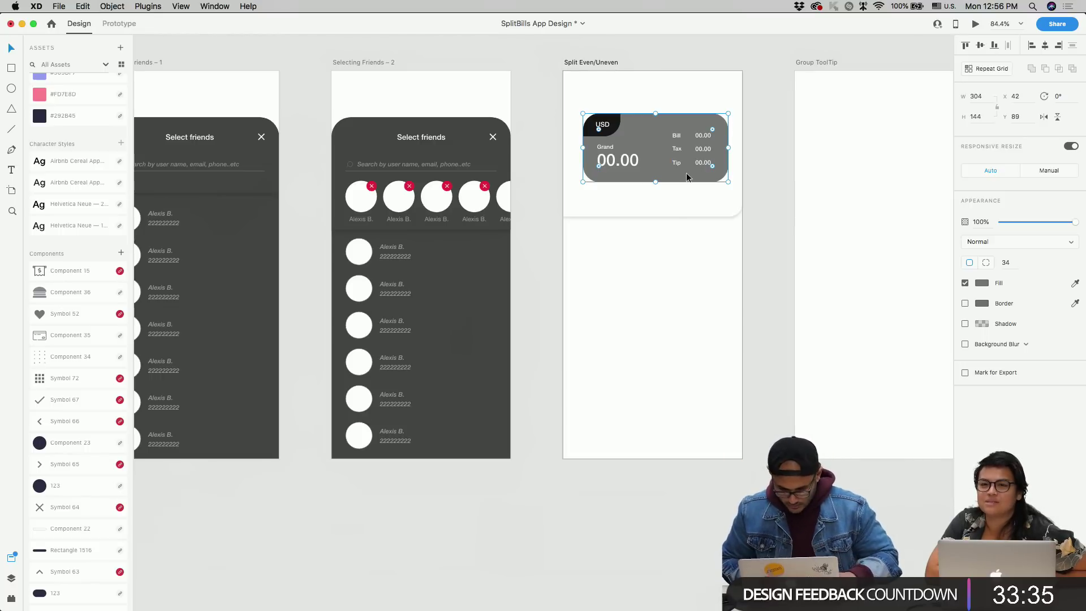
pyautogui.click(667, 196)
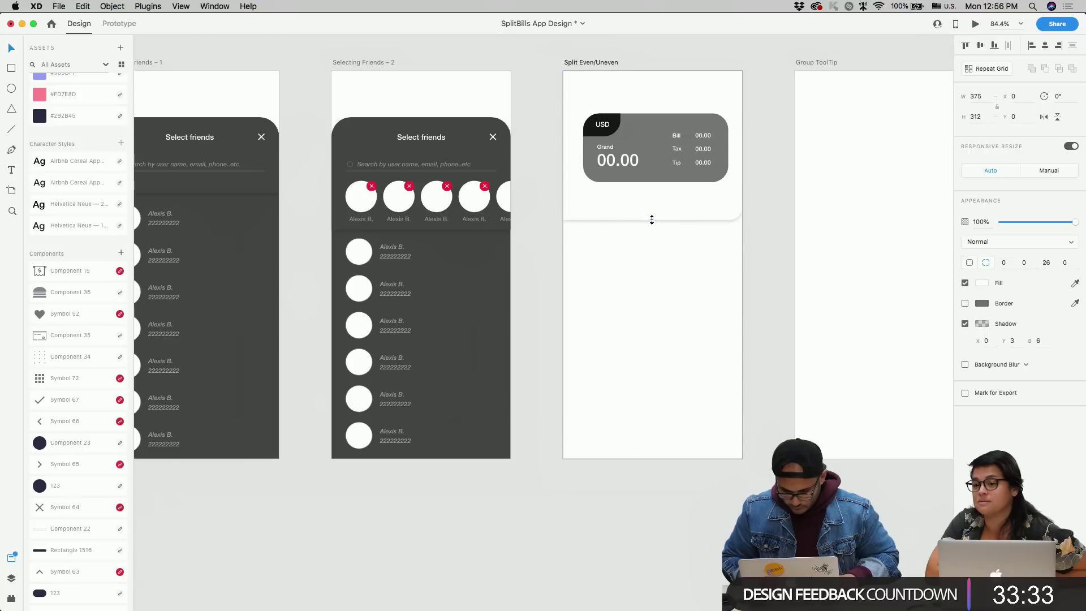
pyautogui.moveTo(651, 219); pyautogui.dragTo(650, 219)
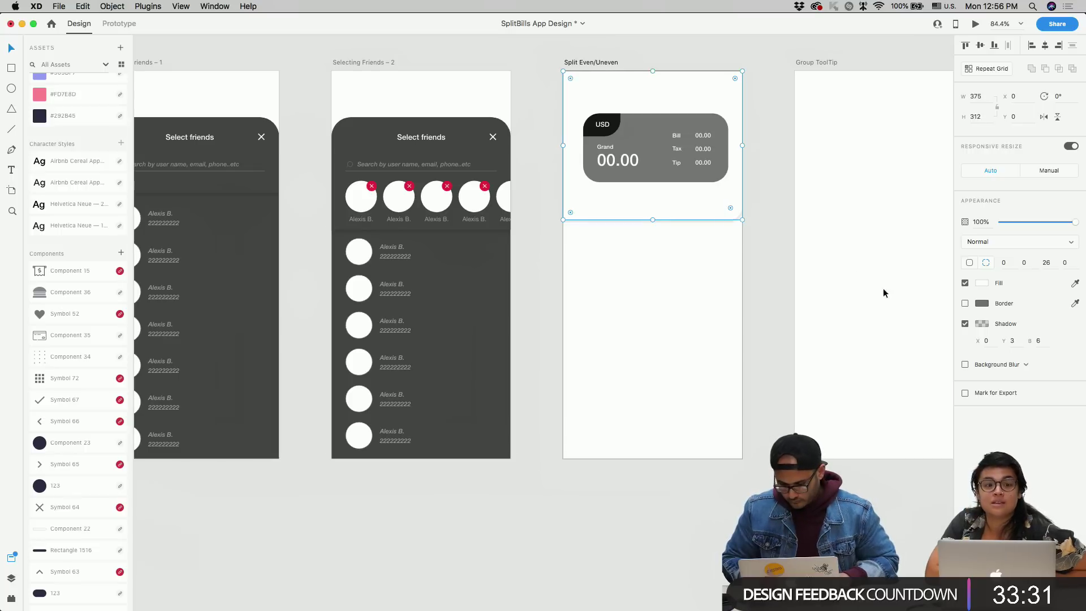
# - Set the Y offset of the white rectangle's shadow to 1
pyautogui.scroll(5, 836, 247)
pyautogui.write('1')
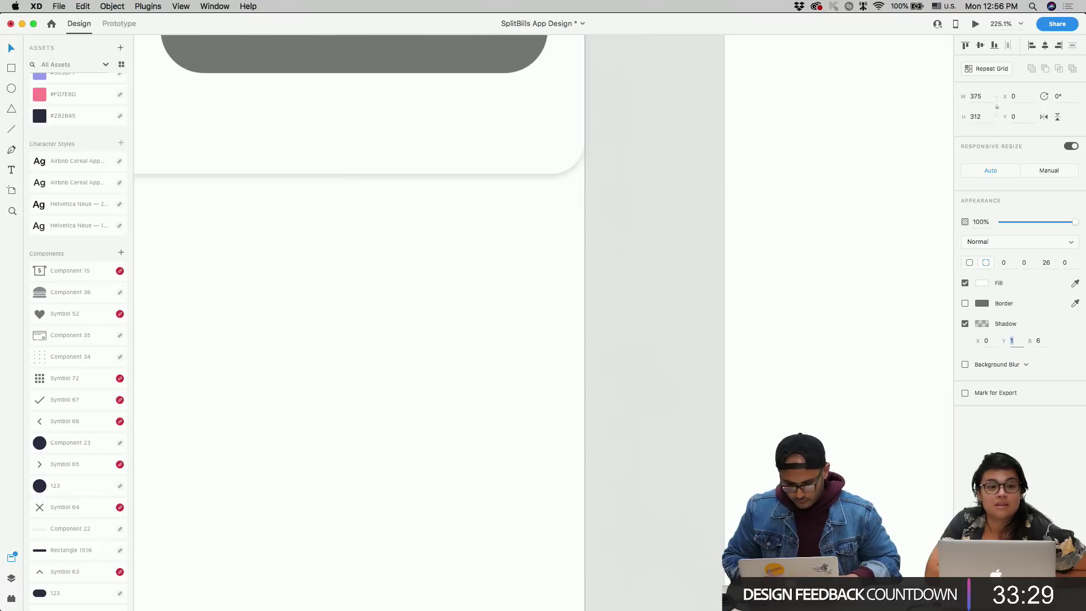
pyautogui.scroll(-5, 660, 351)
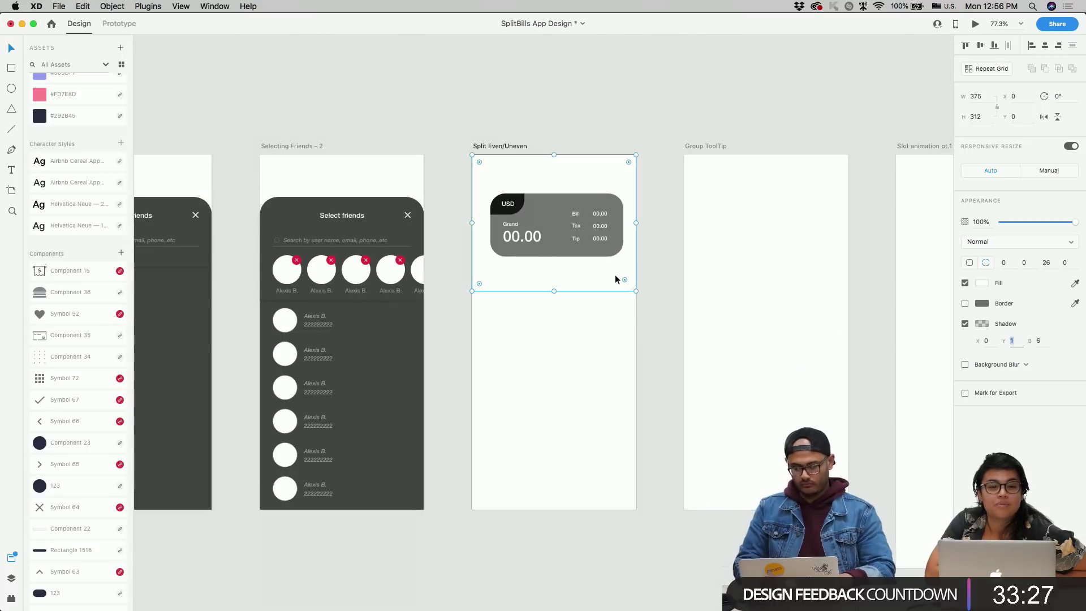
# - Lock the white background rectangle and move all parts of the grand total card to X 36, Y 89
pyautogui.scroll(3, 616, 274)
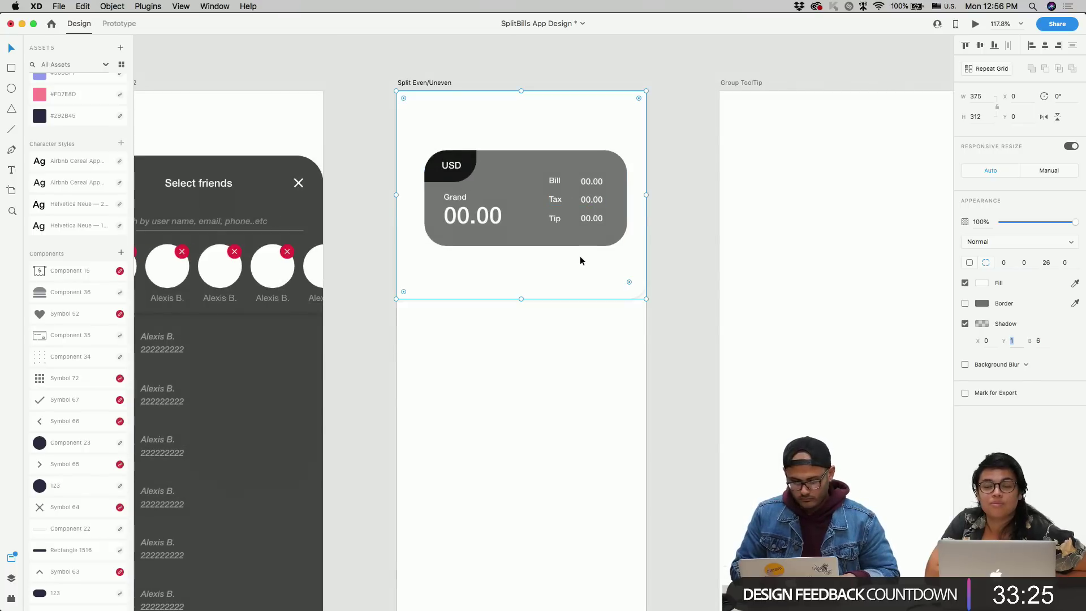
pyautogui.press('super+y')
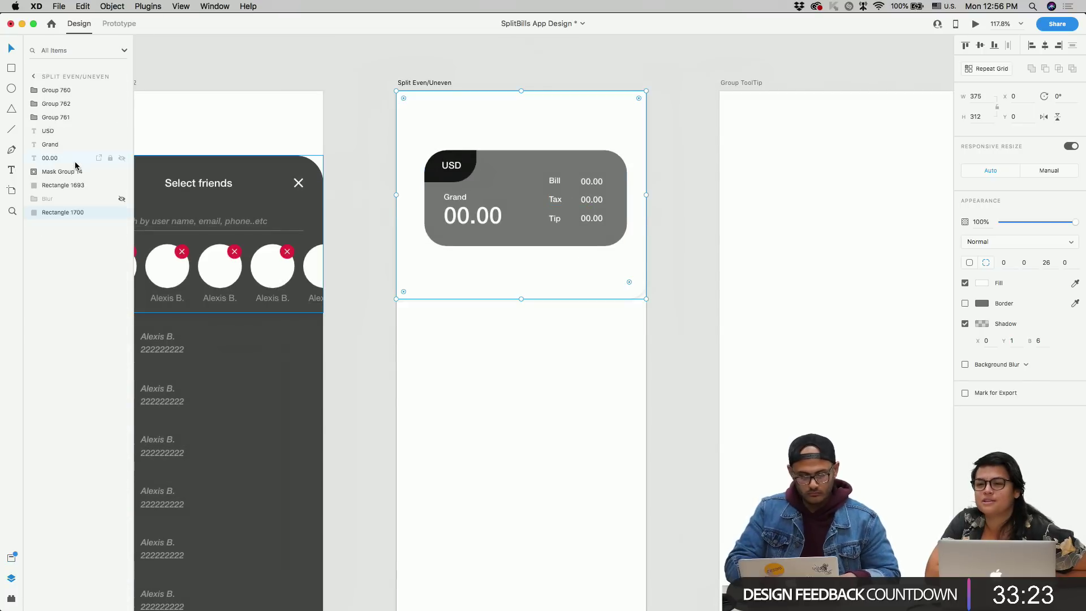
pyautogui.click(110, 212)
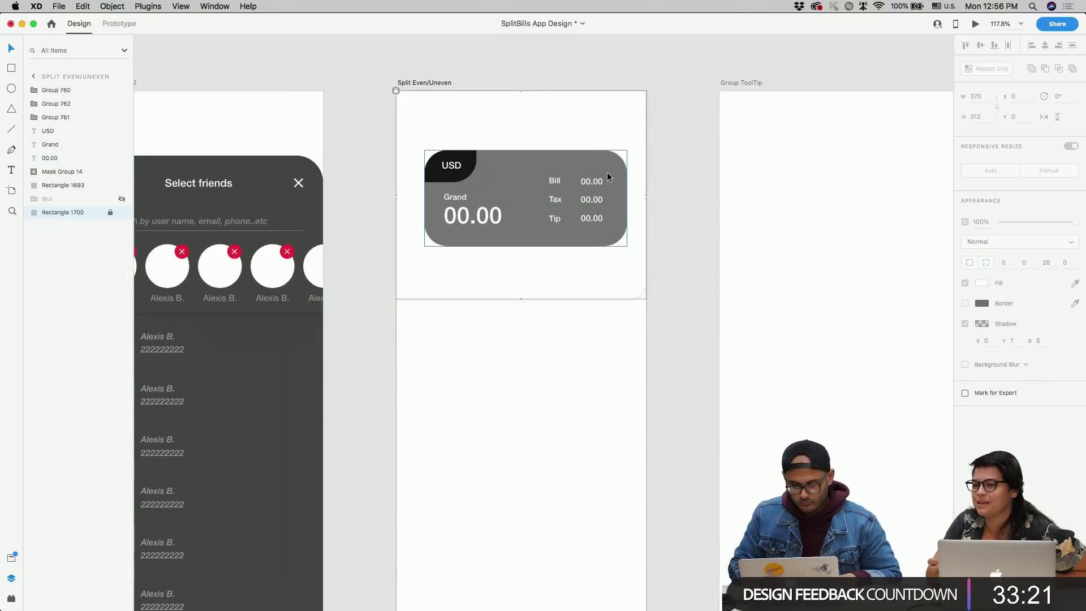
pyautogui.moveTo(629, 154); pyautogui.dragTo(457, 248)
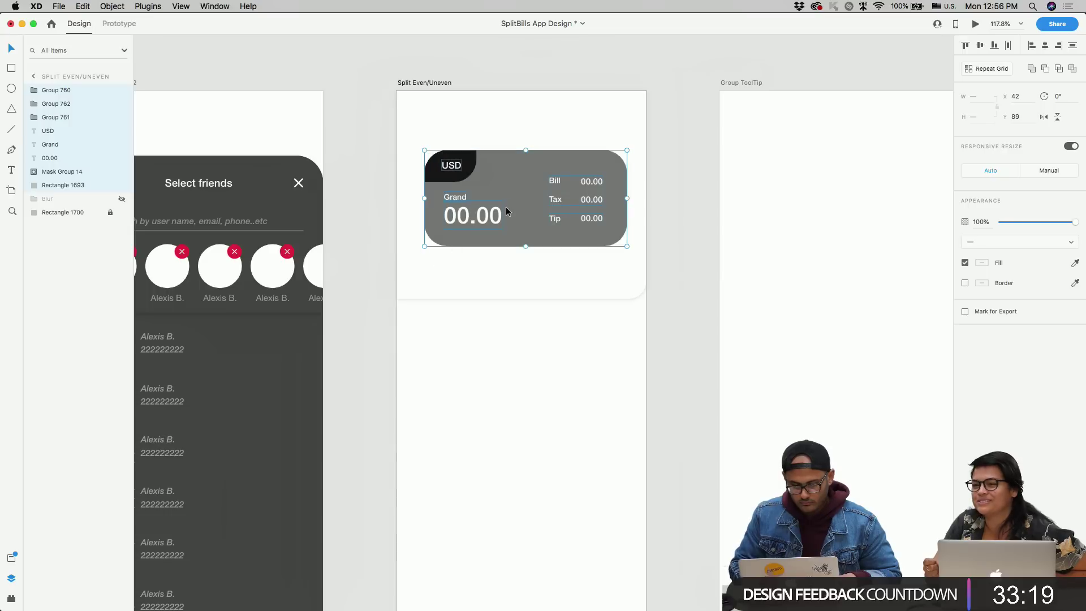
pyautogui.moveTo(506, 205); pyautogui.dragTo(512, 193)
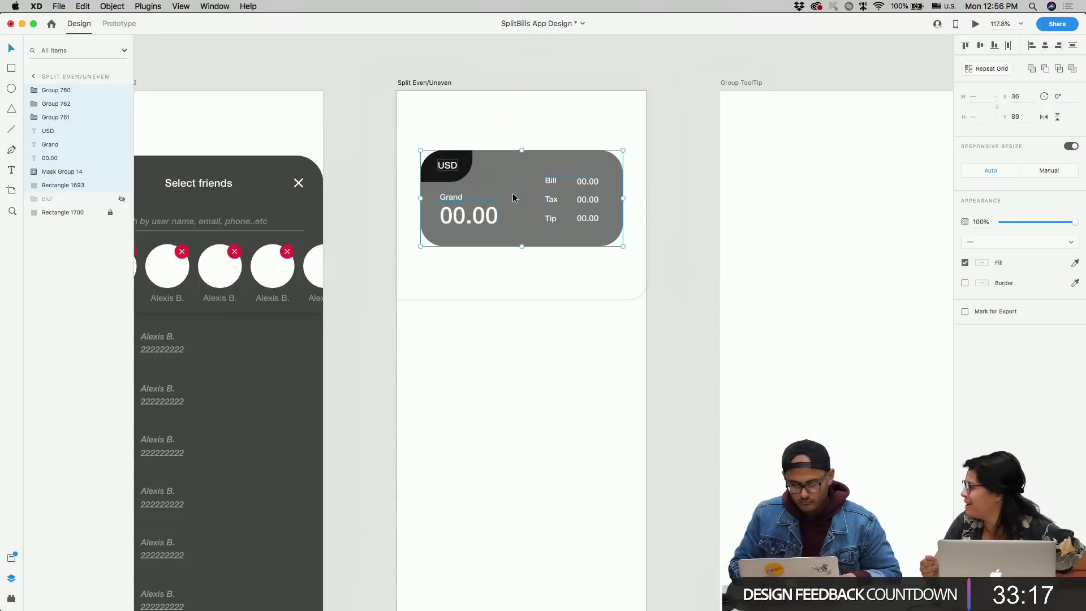
# - Group the grand total card on the Home screen (calc) artboard and centre it horizontally on the artboard
pyautogui.scroll(-5, 512, 197)
pyautogui.hscroll(-5, 513, 194)
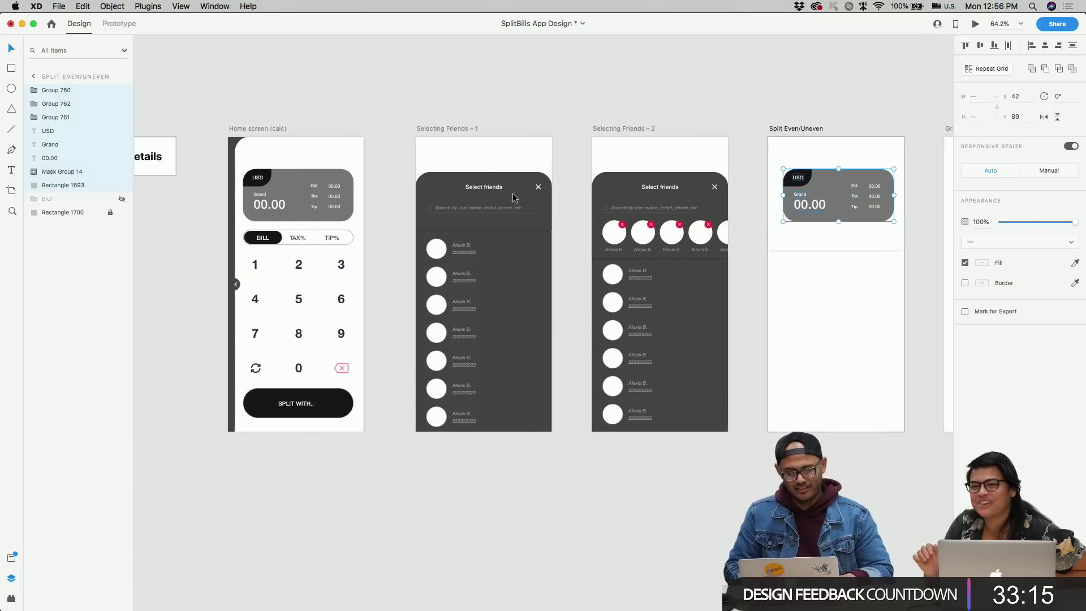
pyautogui.click(407, 173)
pyautogui.moveTo(407, 173); pyautogui.dragTo(305, 226)
pyautogui.press('super+g')
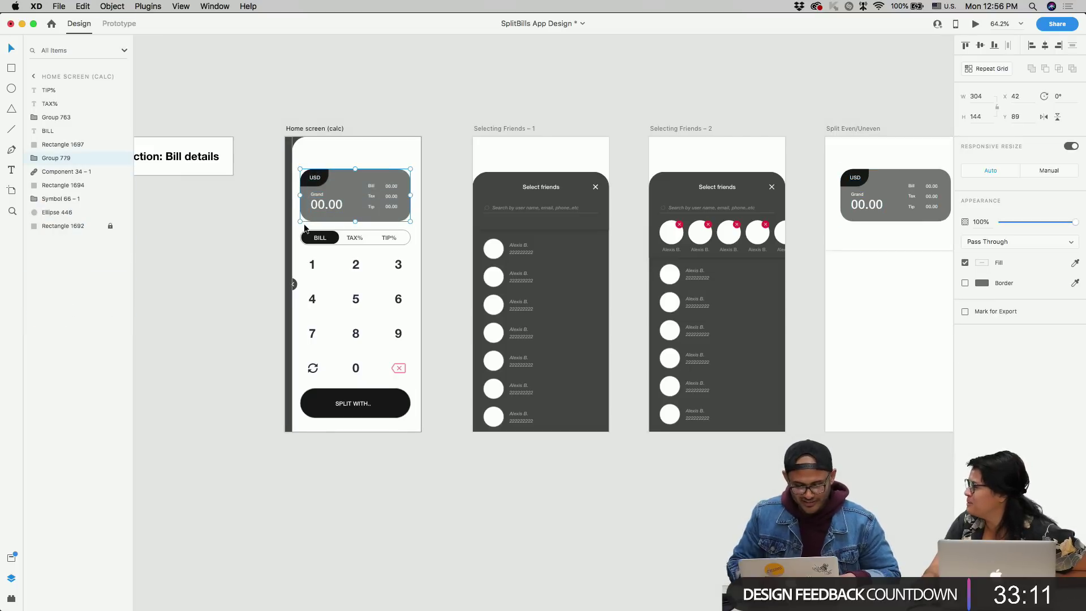
pyautogui.click(1045, 45)
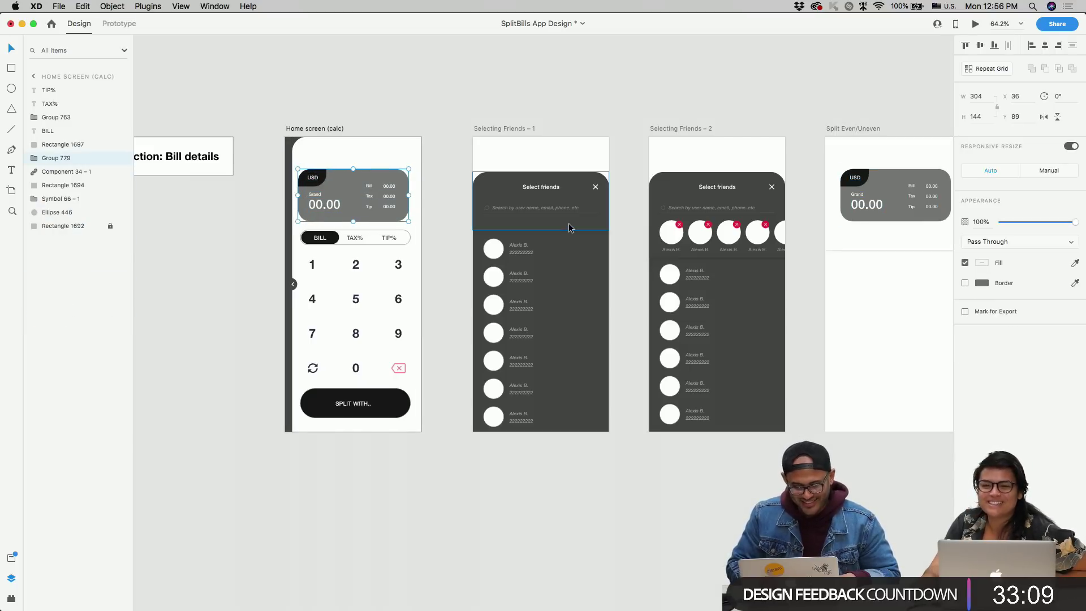
# - Group the BILL/TAX%/TIP% toggle on the home screen and centre it horizontally on the artboard
pyautogui.scroll(5, 345, 236)
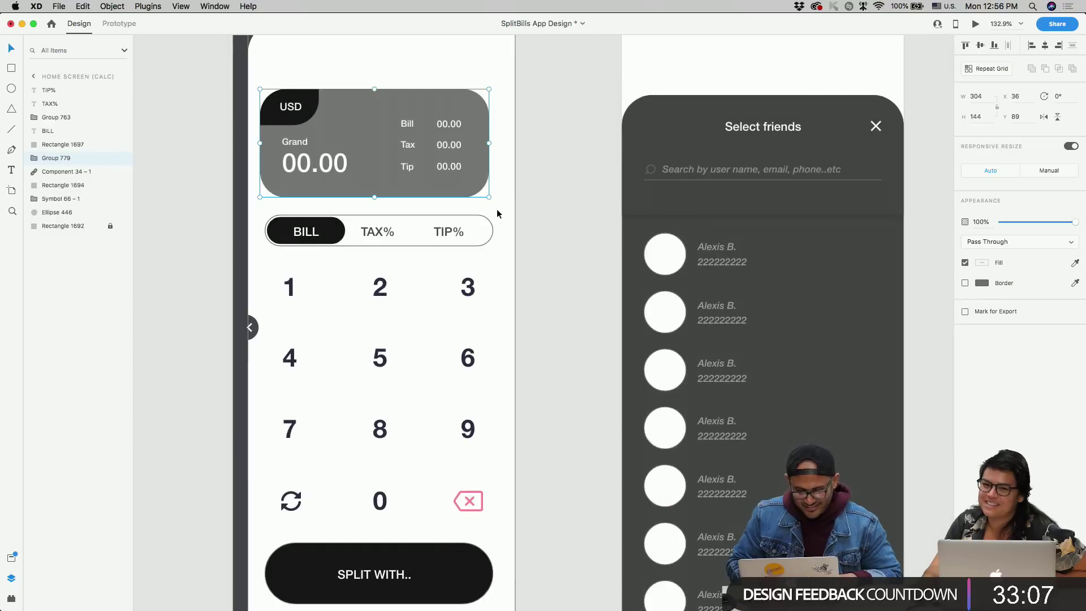
pyautogui.moveTo(495, 213); pyautogui.dragTo(267, 253)
pyautogui.press('super+g')
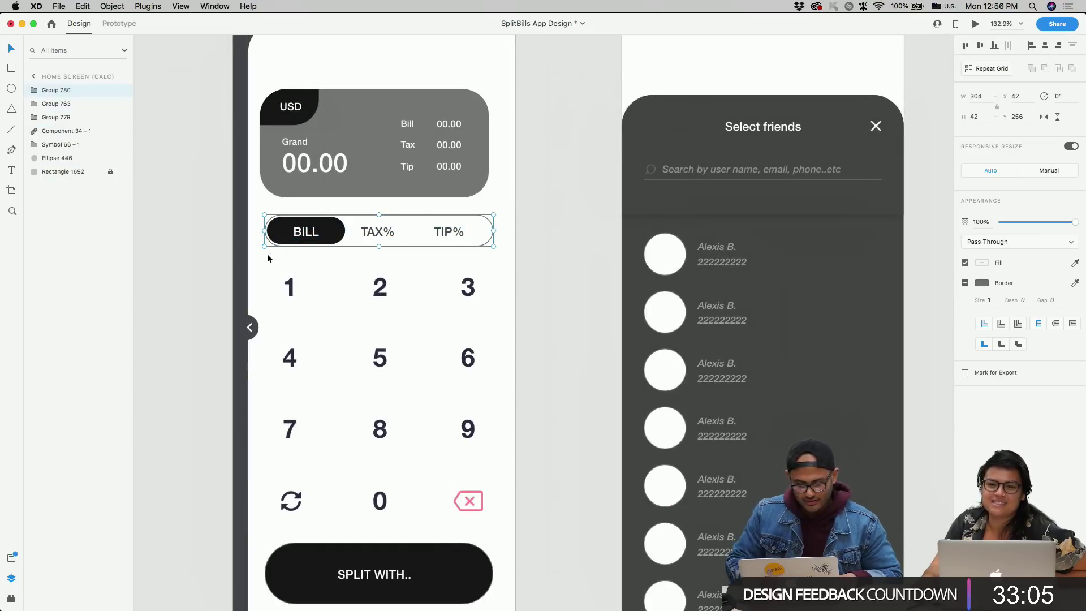
pyautogui.click(1044, 48)
pyautogui.scroll(-3, 545, 275)
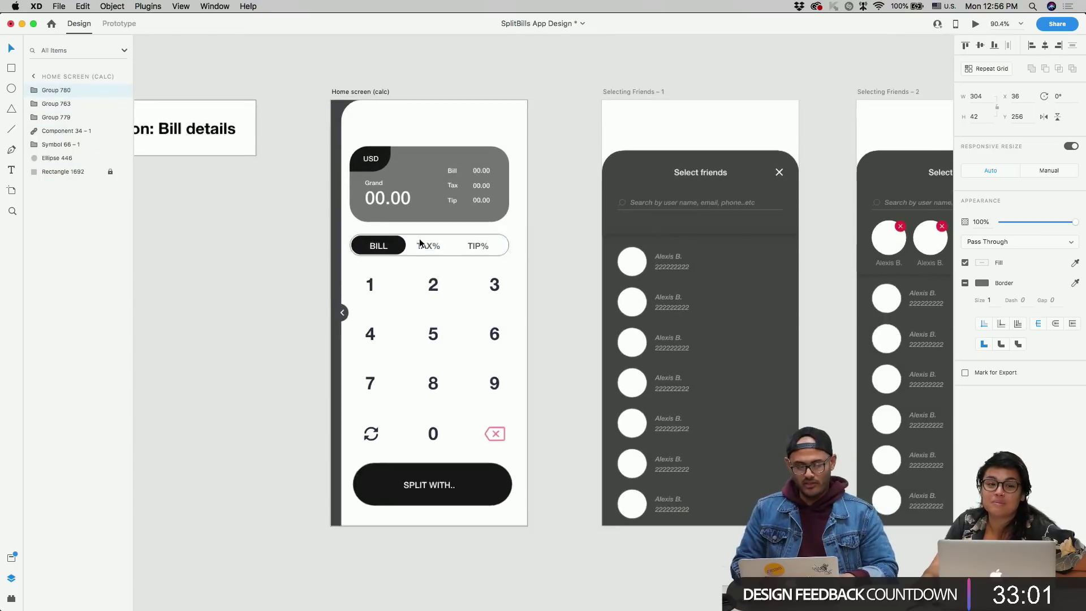
pyautogui.scroll(2, 419, 242)
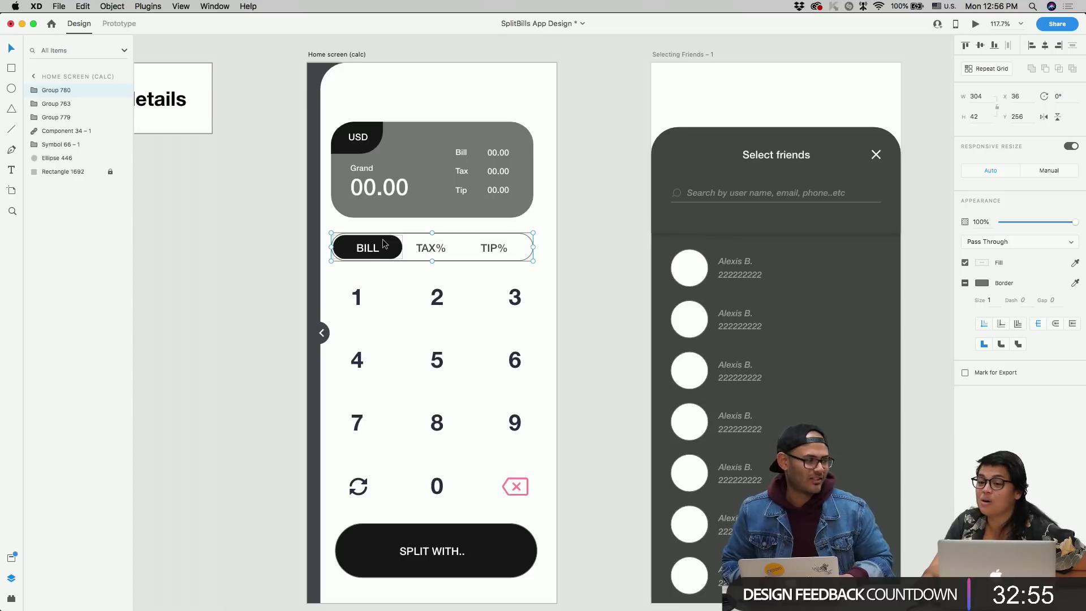
pyautogui.moveTo(385, 256); pyautogui.dragTo(385, 255)
# - Group the parts of the total card on the Split Even/Uneven artboard and nudge the group left to X 36
pyautogui.scroll(-5, 385, 255)
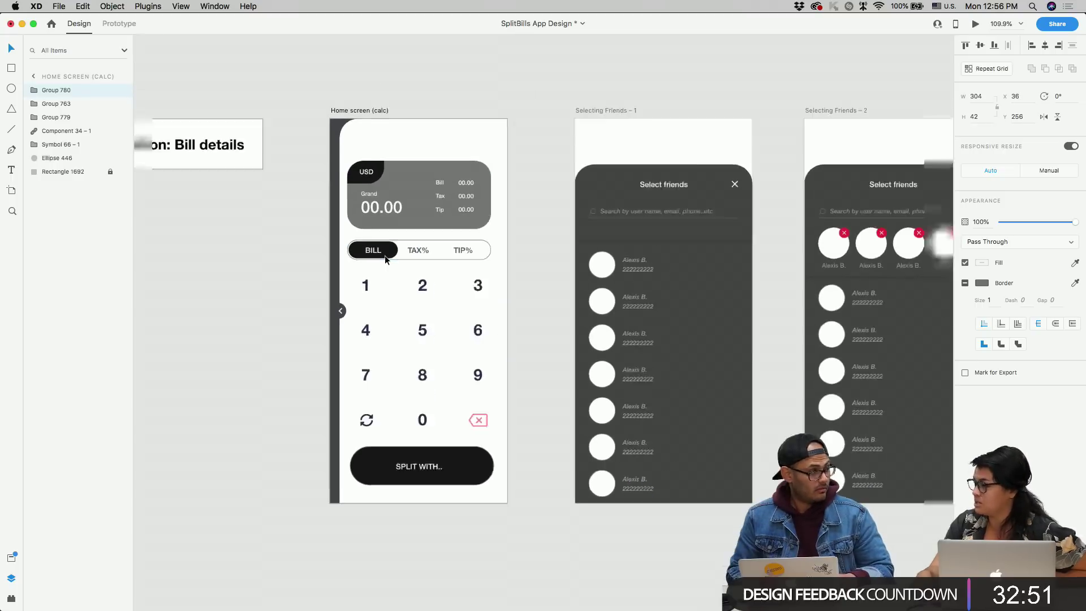
pyautogui.scroll(-3, 385, 256)
pyautogui.hscroll(10, 405, 232)
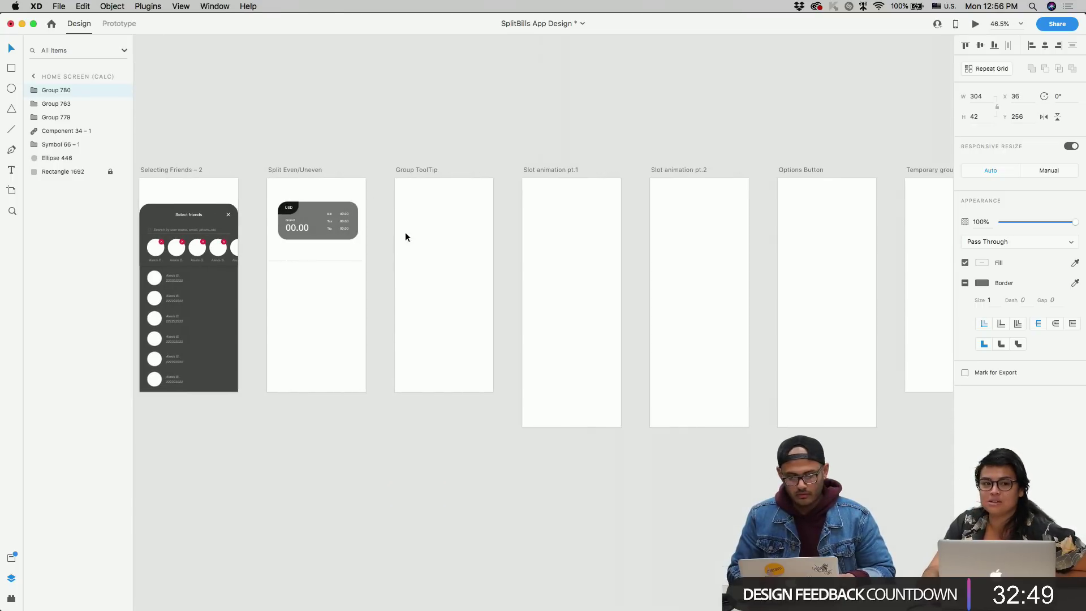
pyautogui.scroll(5, 273, 236)
pyautogui.click(342, 212)
pyautogui.moveTo(440, 164); pyautogui.dragTo(282, 244)
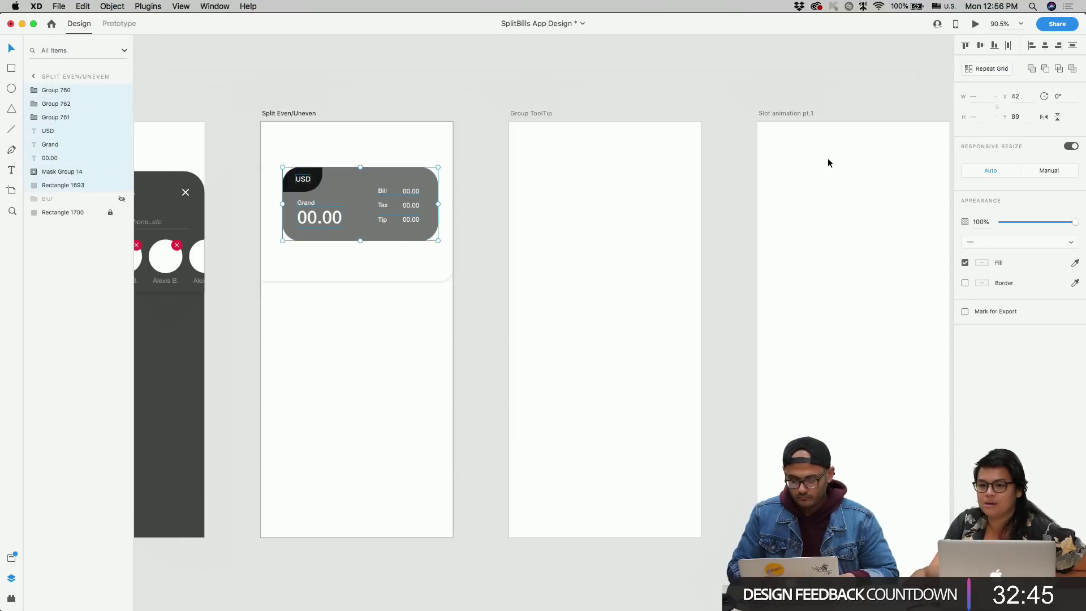
pyautogui.press('super+g')
pyautogui.press('Left')
pyautogui.press('Left')
pyautogui.press('Left')
pyautogui.press('Left')
pyautogui.press('Left')
pyautogui.press('Left')
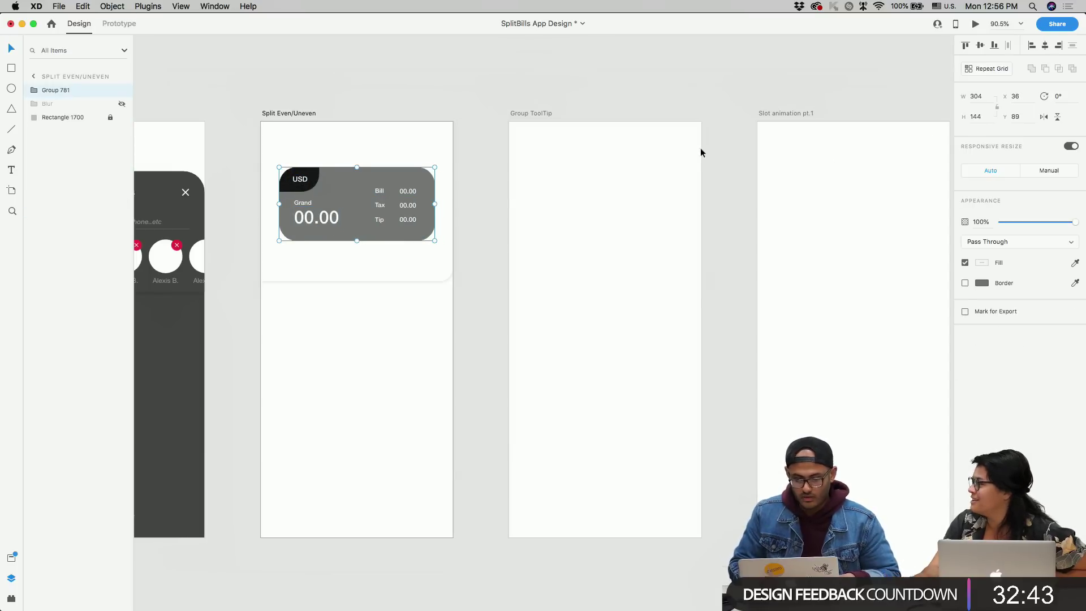
# - Change the grand total amount on the Split Even/Uneven card to 100.00 and reduce its font size to 32
pyautogui.hscroll(-5, 512, 191)
pyautogui.hscroll(-3, 455, 224)
pyautogui.hscroll(3, 444, 218)
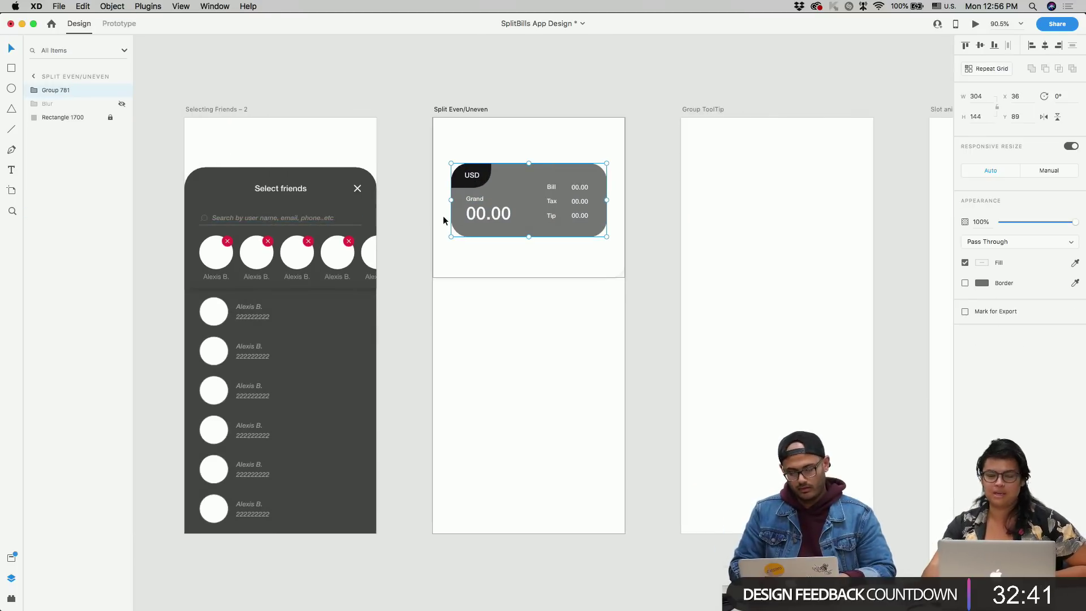
pyautogui.scroll(5, 572, 226)
pyautogui.doubleClick(571, 219)
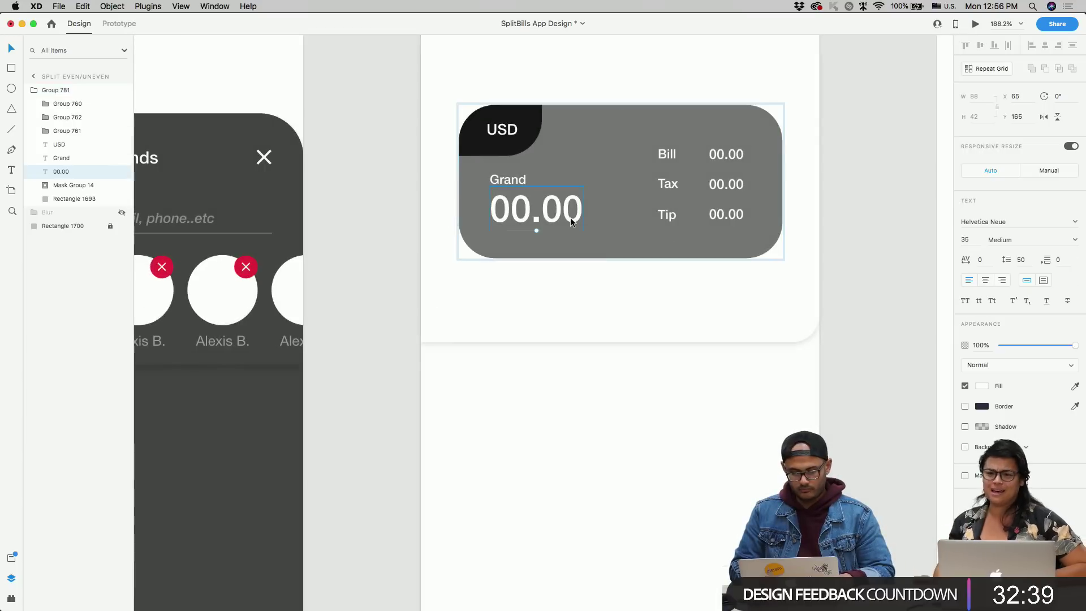
pyautogui.doubleClick(570, 218)
pyautogui.write('100.00')
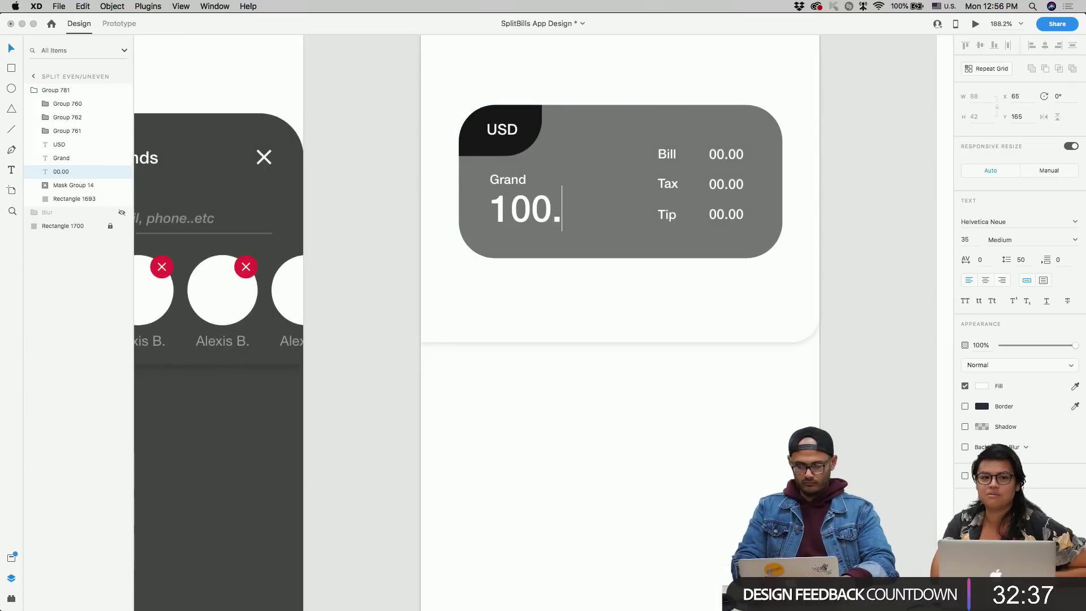
pyautogui.press('Escape')
pyautogui.scroll(-3, 561, 256)
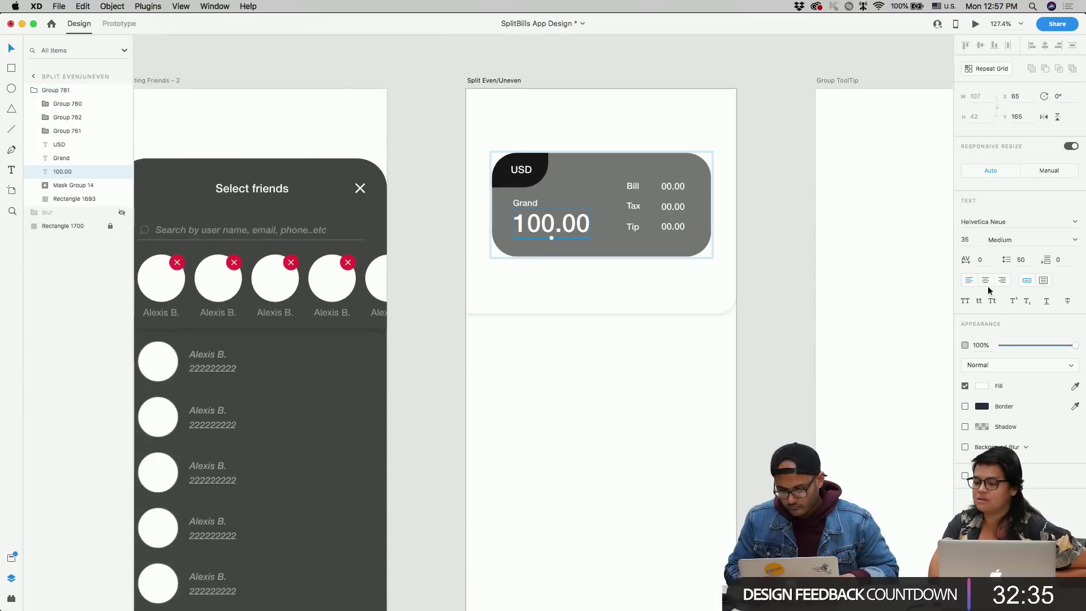
pyautogui.click(964, 239)
pyautogui.press('Down')
pyautogui.press('Down')
pyautogui.press('Down')
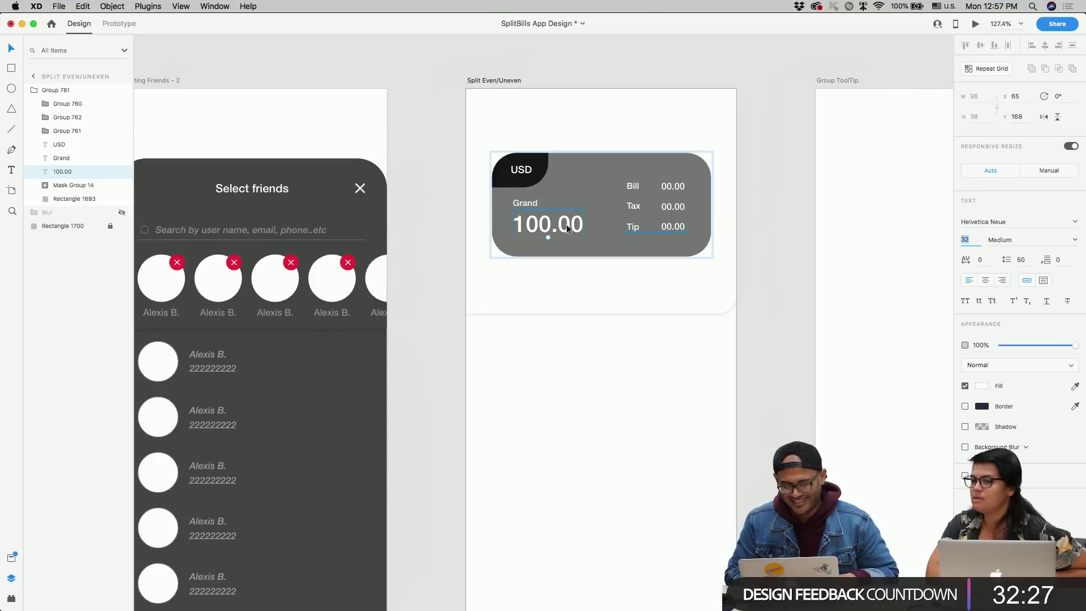
# - Replace the grand total amount on the Split Even/Uneven card with 128.00
pyautogui.doubleClick(679, 185)
pyautogui.doubleClick(680, 186)
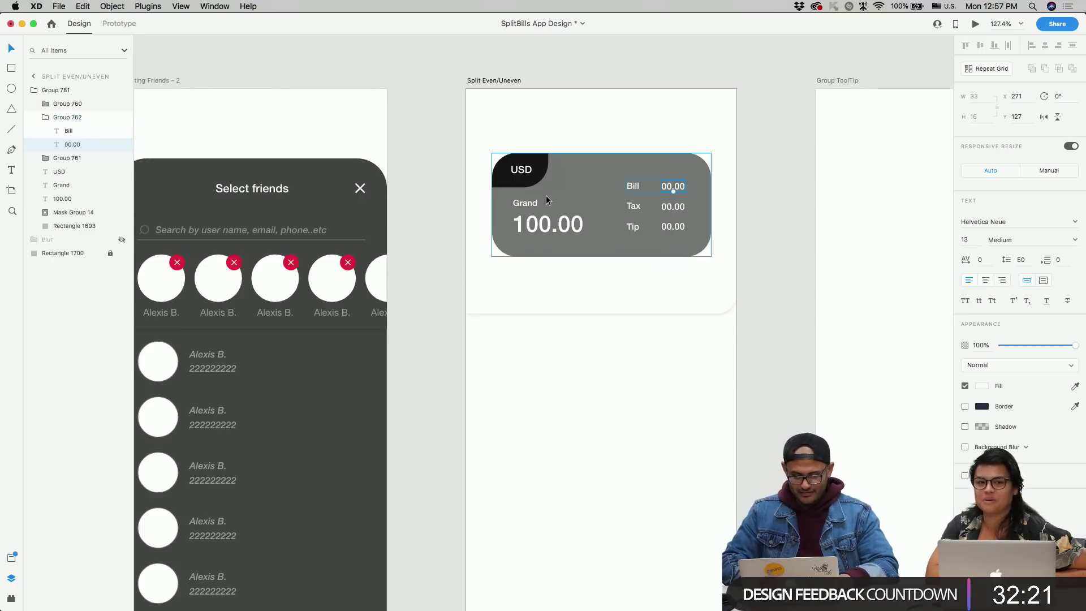
pyautogui.click(534, 225)
pyautogui.doubleClick(534, 224)
pyautogui.write('128')
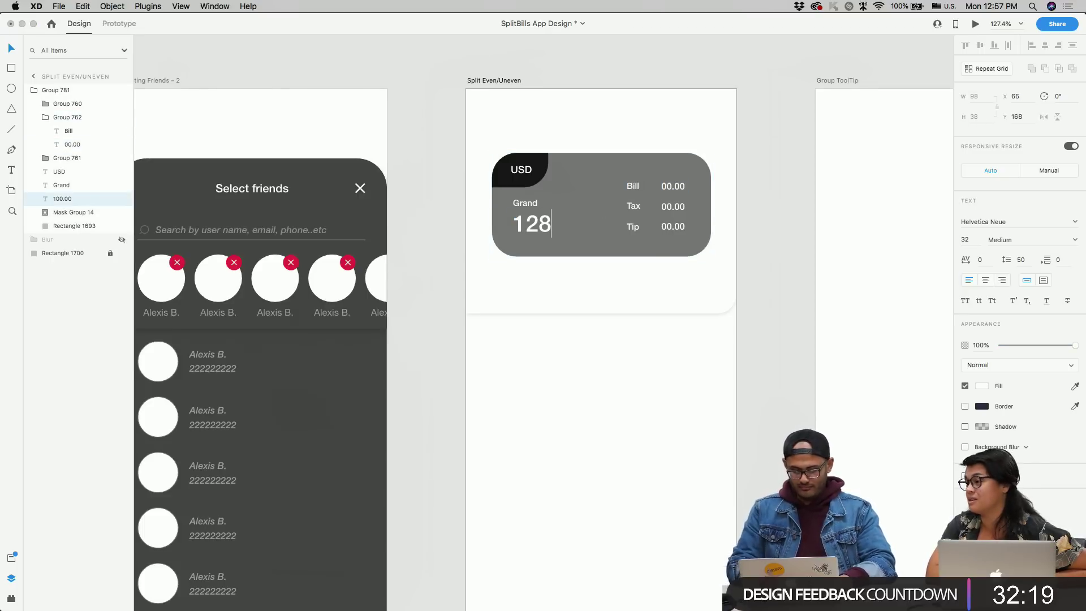
pyautogui.write('.00')
pyautogui.press('Escape')
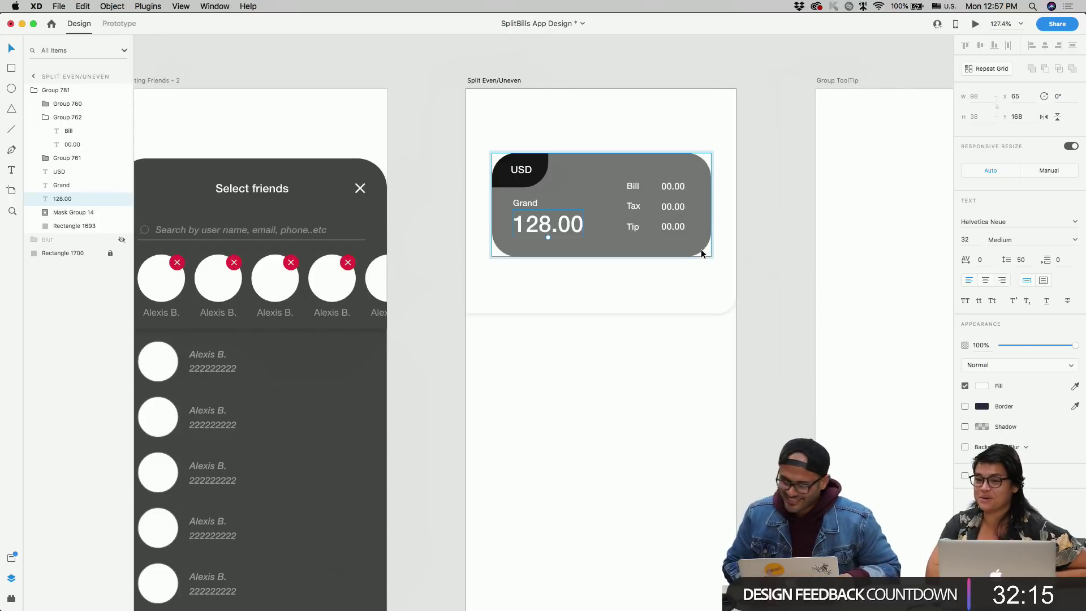
# - Change the Bill amount on the Split Even/Uneven card to 100.00
pyautogui.doubleClick(678, 187)
pyautogui.doubleClick(678, 188)
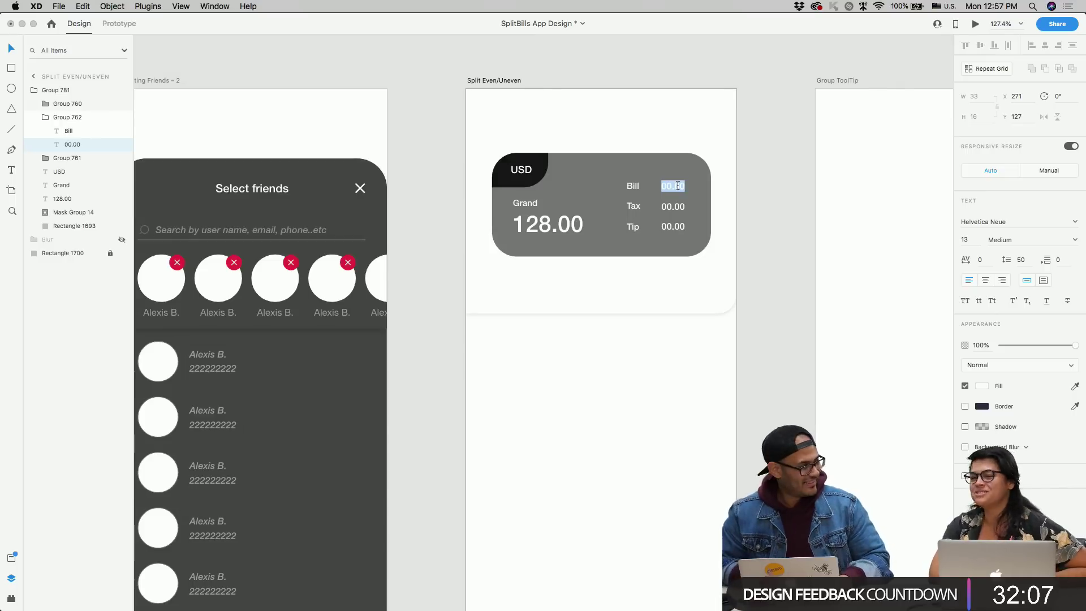
pyautogui.write('100')
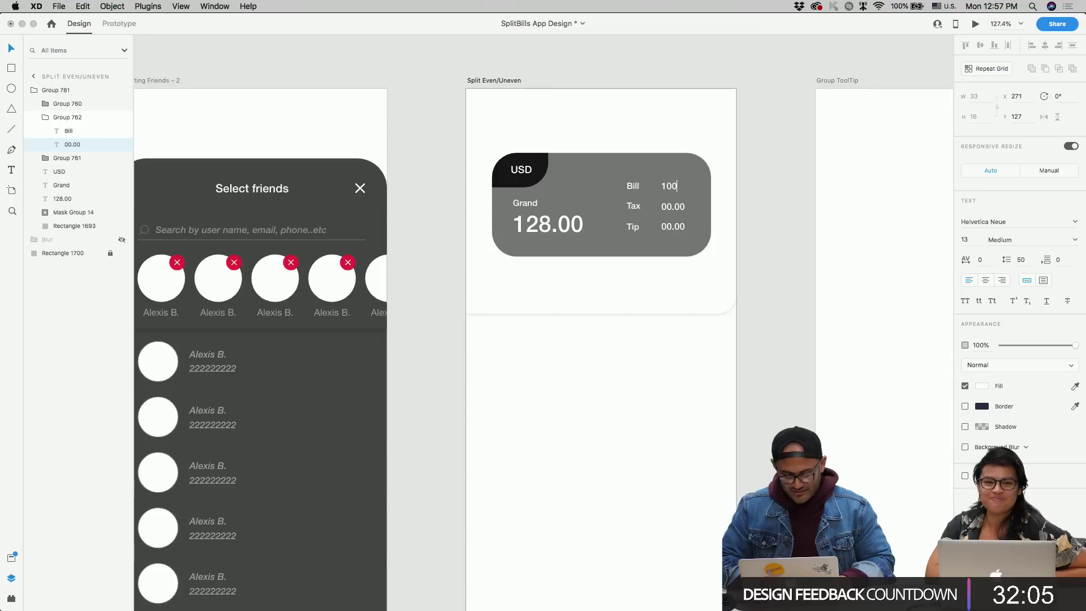
pyautogui.write('.00')
pyautogui.press('Escape')
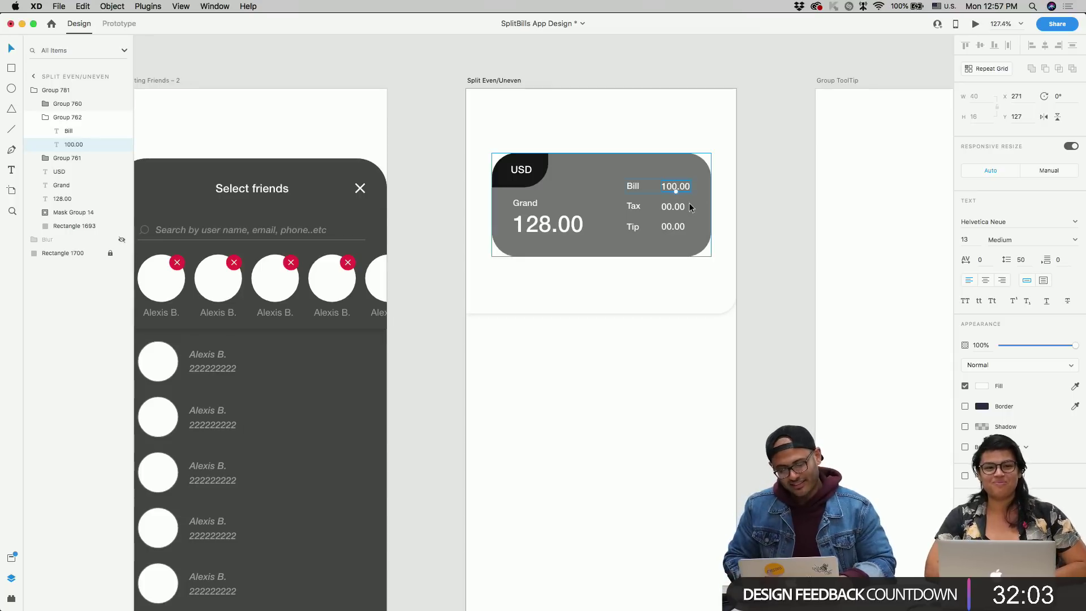
# - Change the Tax amount to 15.00 and the Tip amount to 13.00 on the Split Even/Uneven card
pyautogui.doubleClick(673, 207)
pyautogui.doubleClick(671, 207)
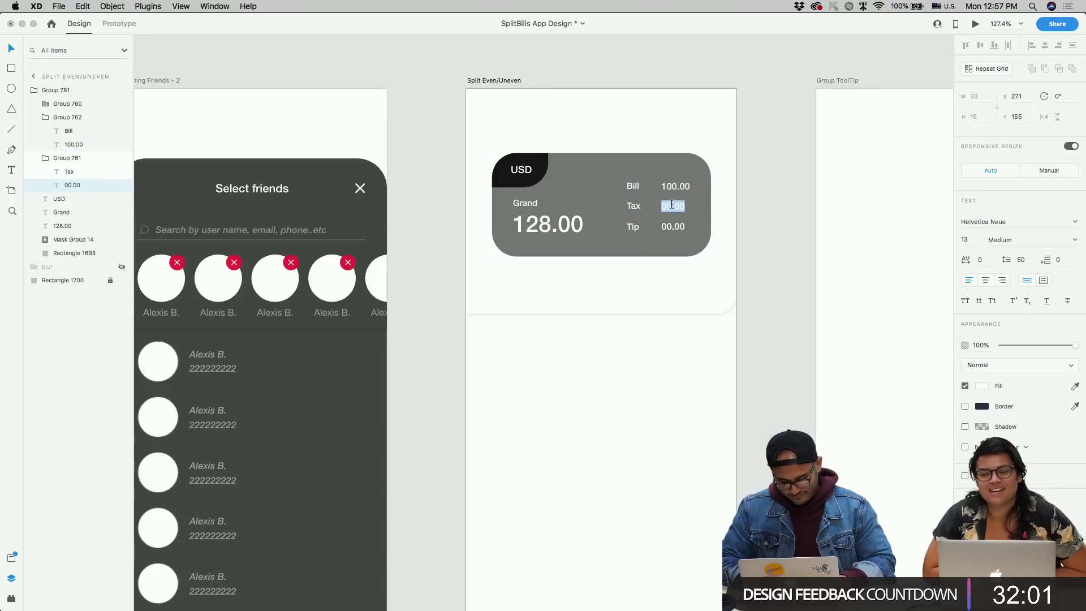
pyautogui.write('15.00')
pyautogui.press('Escape')
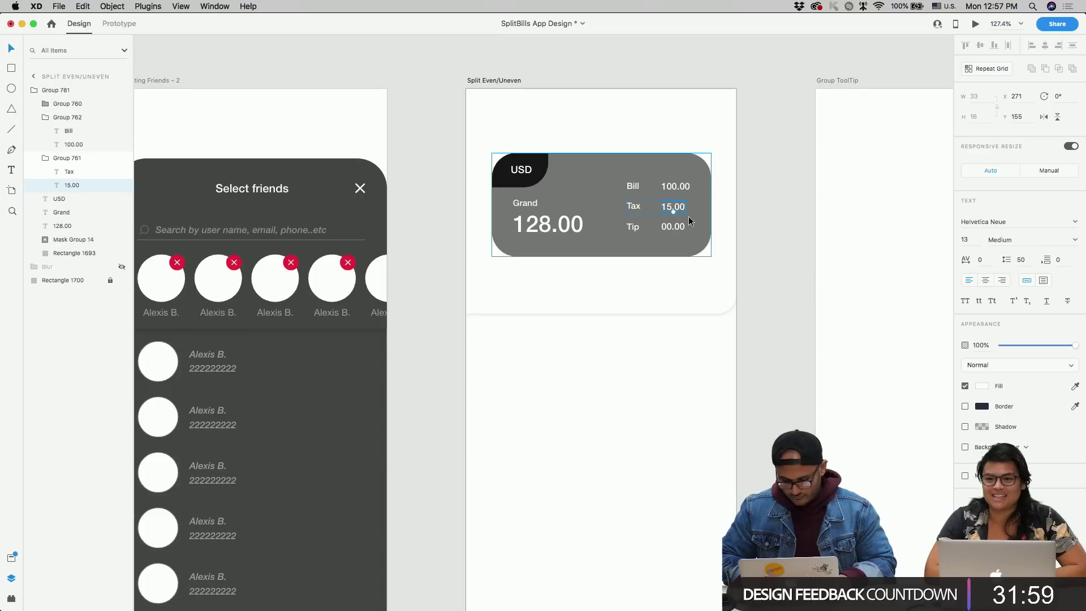
pyautogui.doubleClick(674, 226)
pyautogui.doubleClick(677, 225)
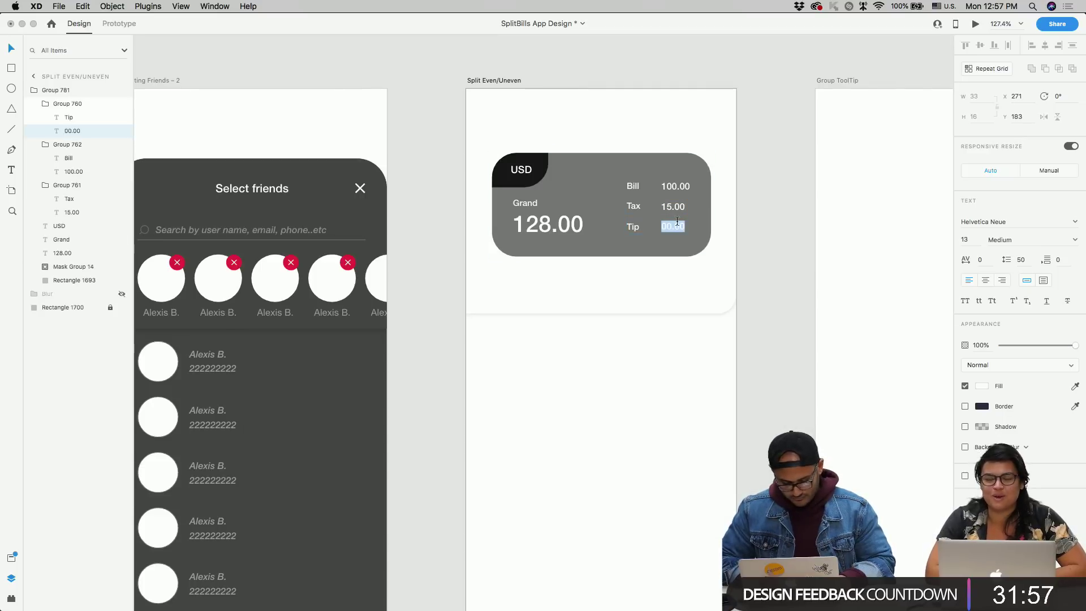
pyautogui.write('13.00')
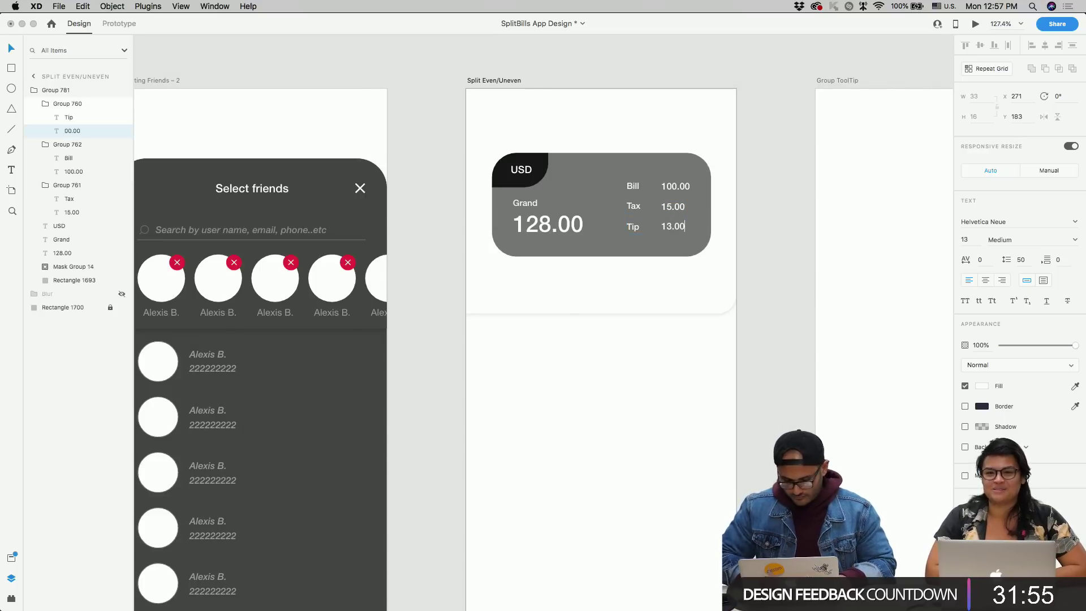
# - Relabel the card's Tax and Tip rows as Tax% and Tip%, and clear the selection
pyautogui.doubleClick(635, 207)
pyautogui.doubleClick(637, 207)
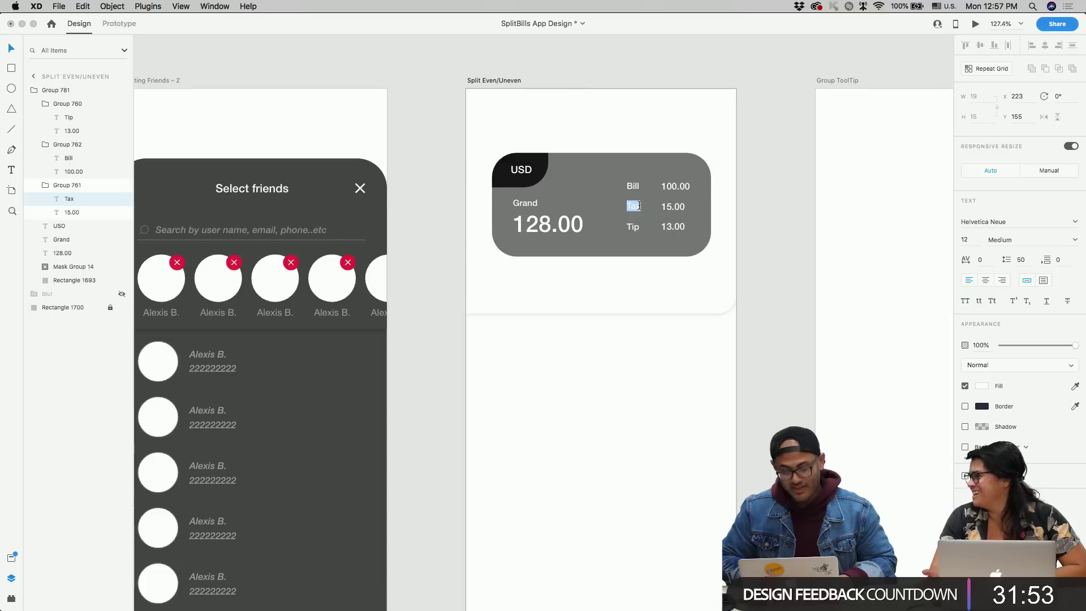
pyautogui.write('Tax%')
pyautogui.doubleClick(632, 227)
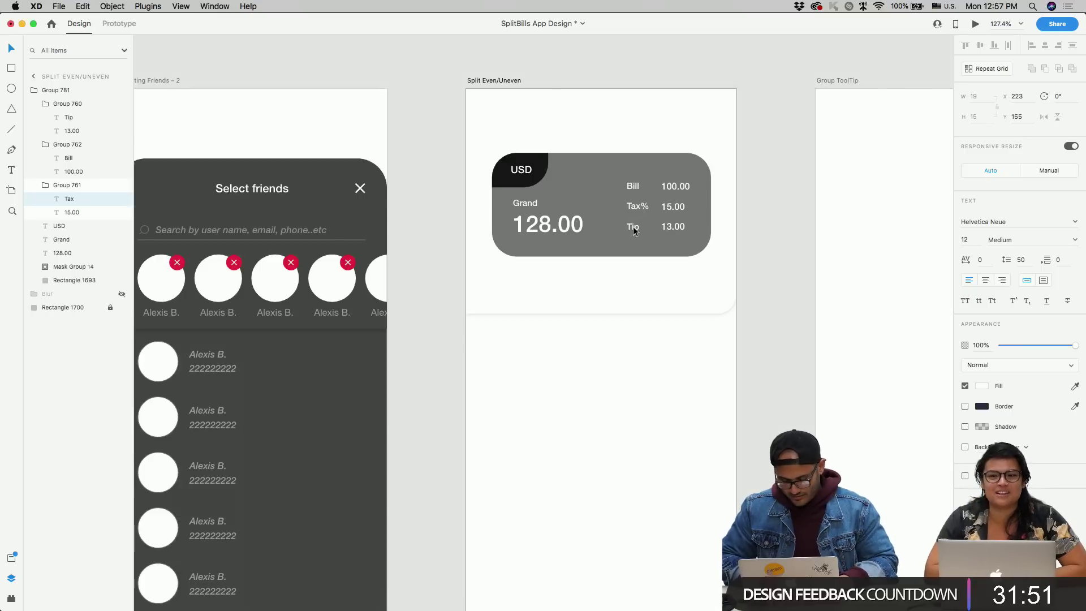
pyautogui.doubleClick(633, 230)
pyautogui.press('Right')
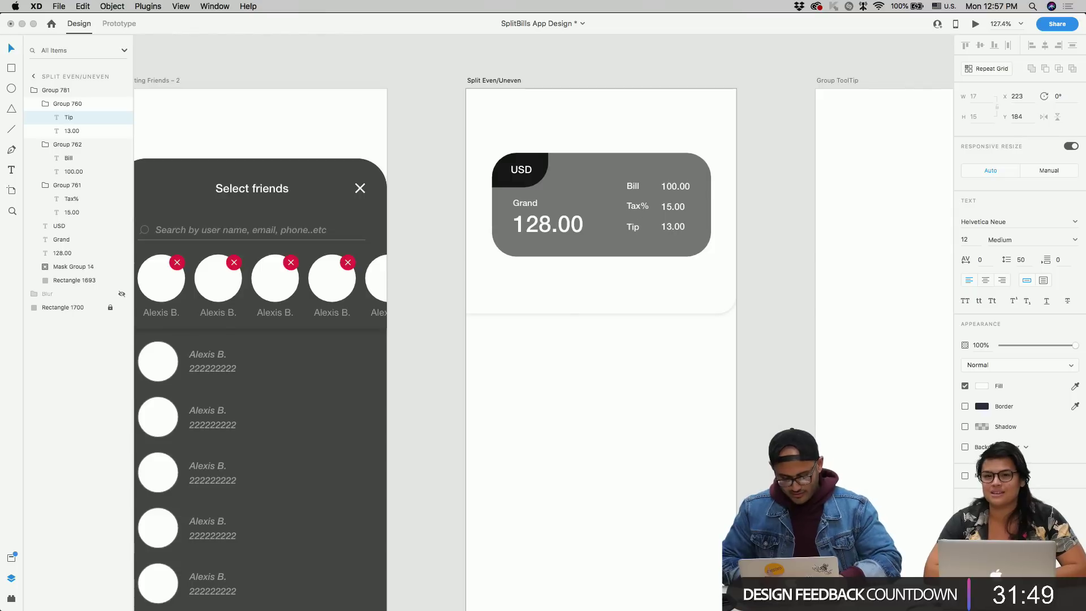
pyautogui.write('%')
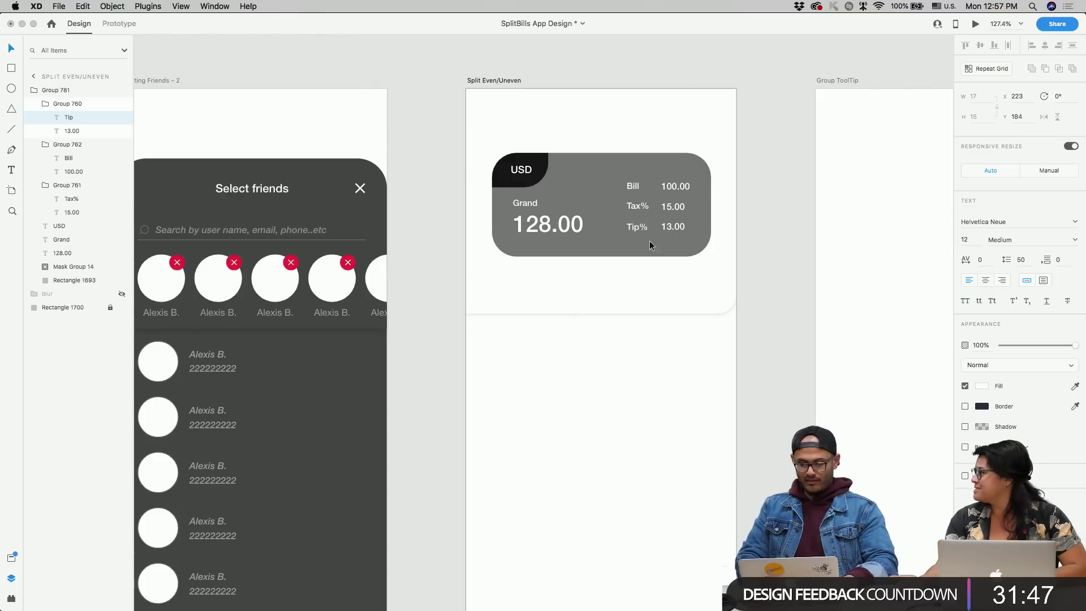
pyautogui.press('Escape')
pyautogui.click(661, 291)
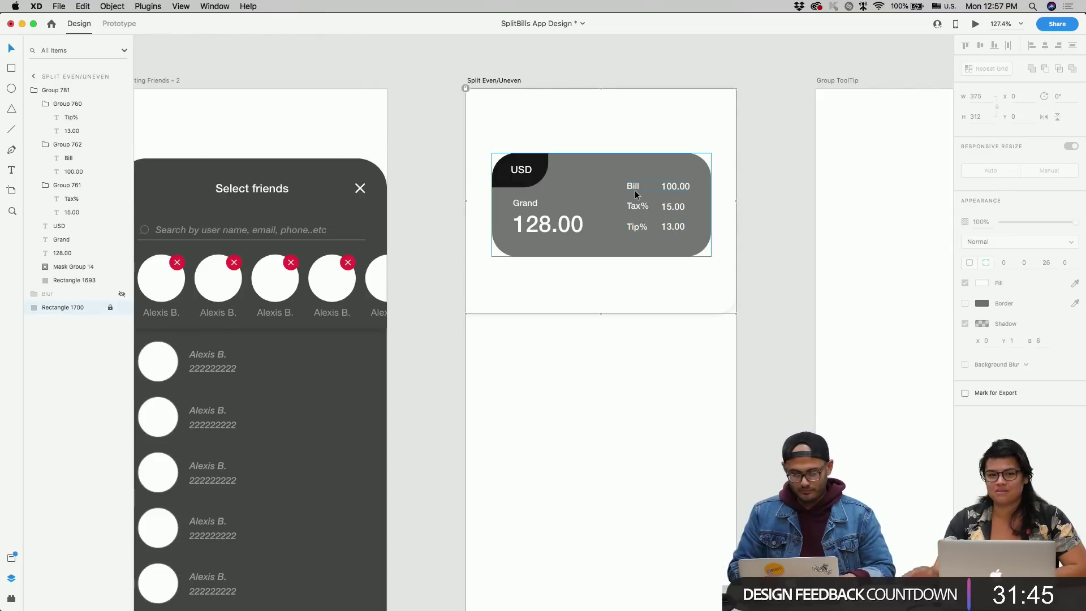
pyautogui.scroll(-2, 634, 189)
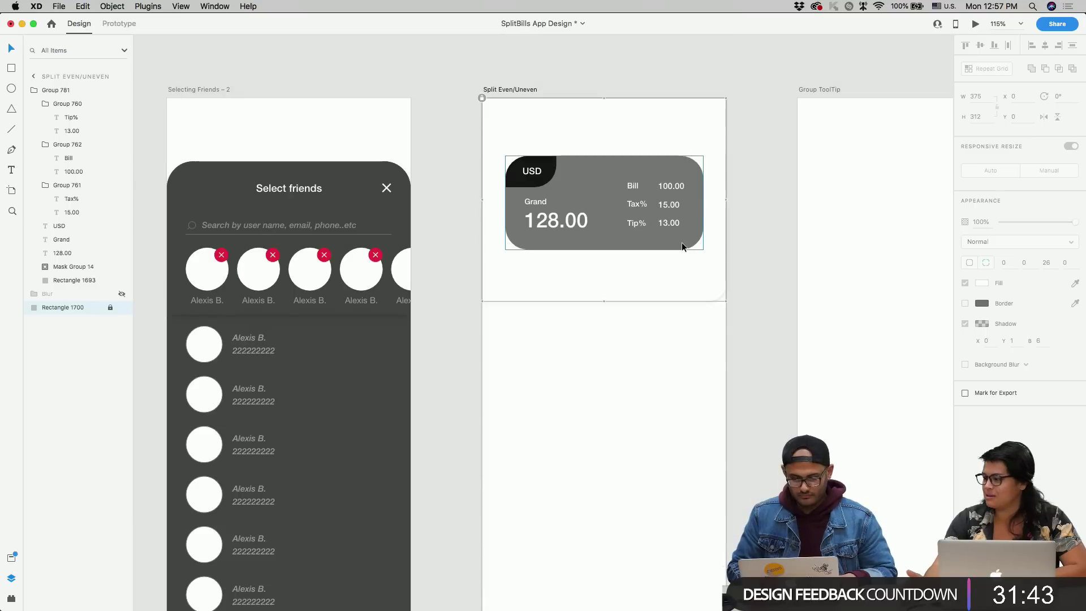
pyautogui.click(677, 328)
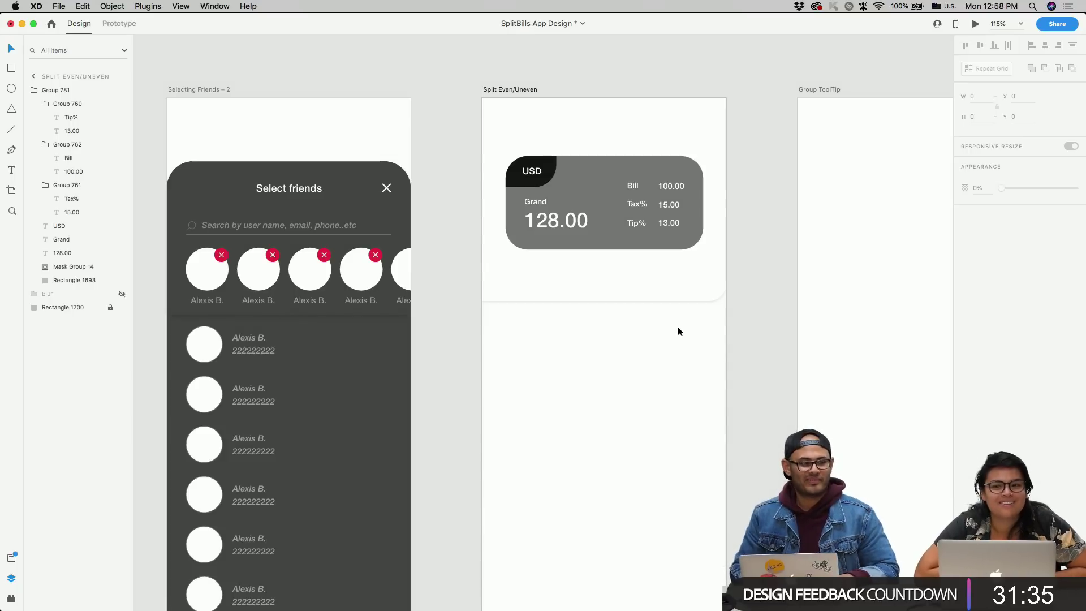
pyautogui.scroll(-5, 686, 303)
pyautogui.hscroll(-5, 687, 303)
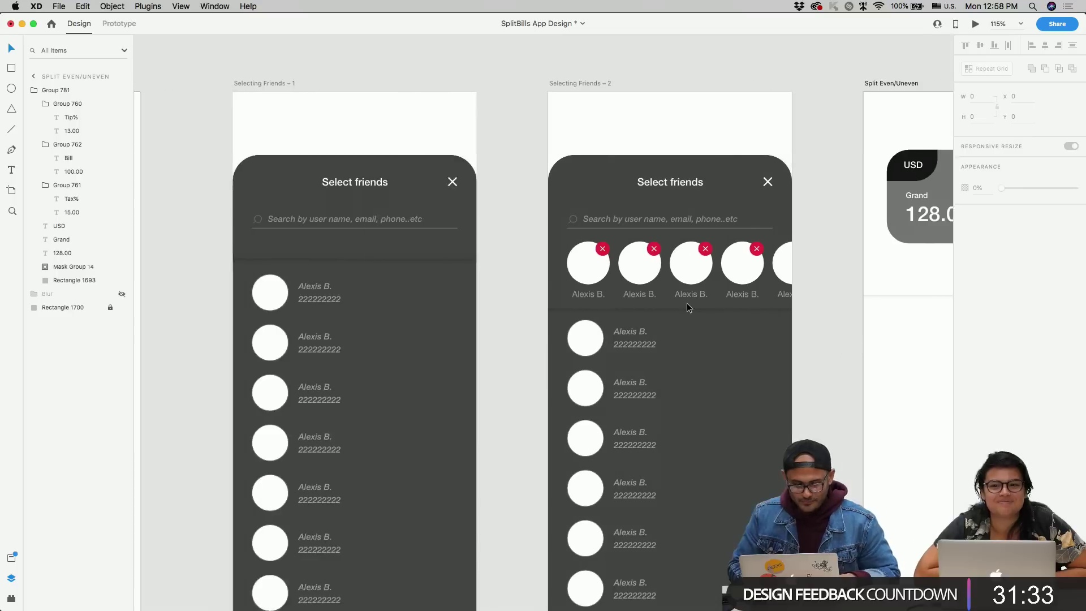
pyautogui.hscroll(-3, 690, 301)
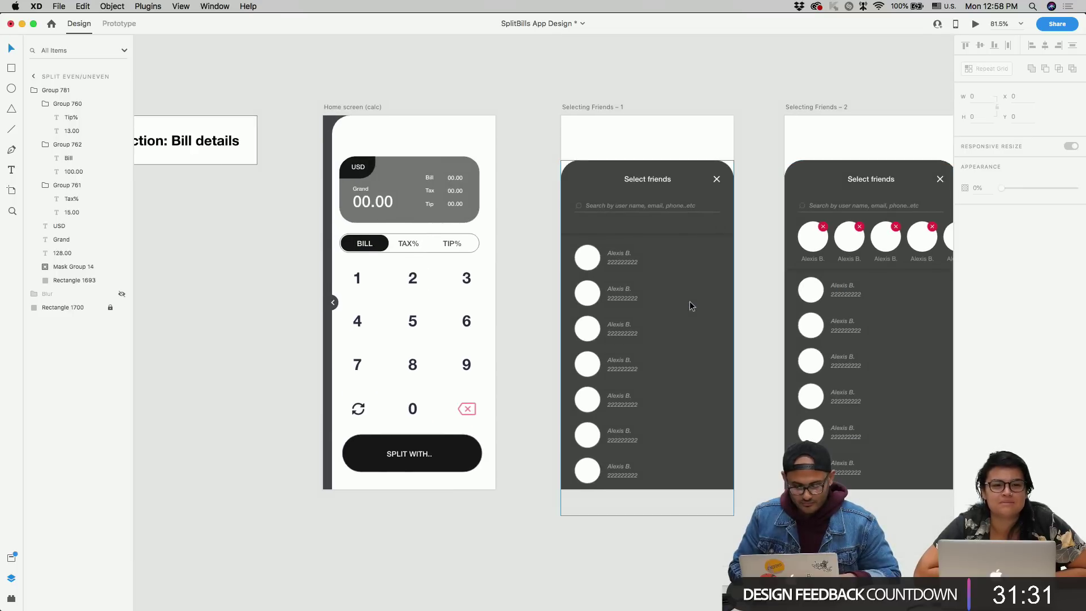
# - Copy a friend's name label from the Selecting Friends – 2 artboard onto the Split Even/Uneven artboard
pyautogui.hscroll(8, 689, 301)
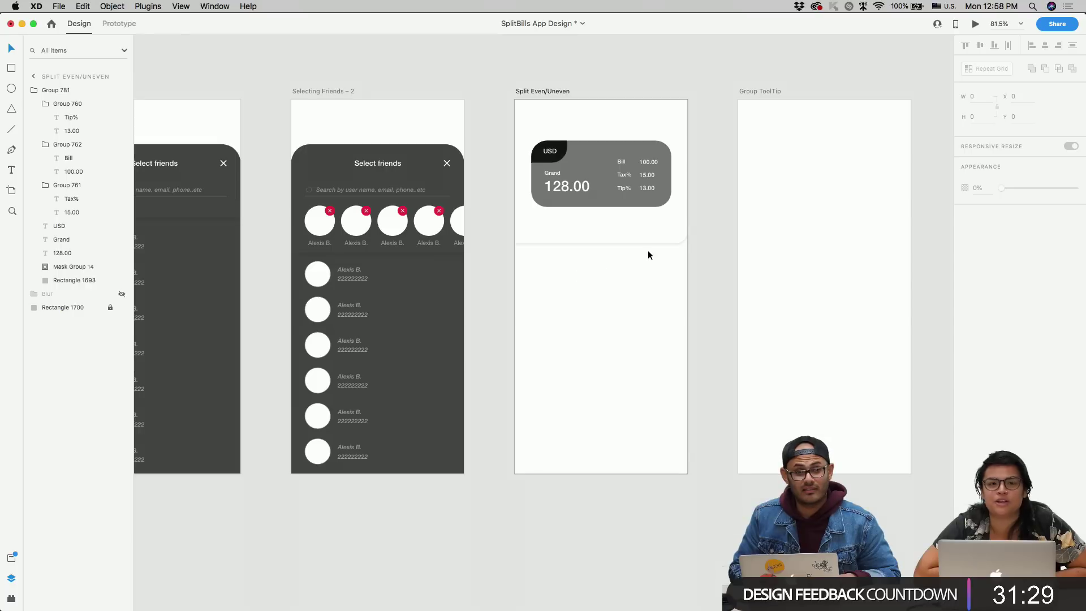
pyautogui.scroll(3, 648, 251)
pyautogui.click(616, 227)
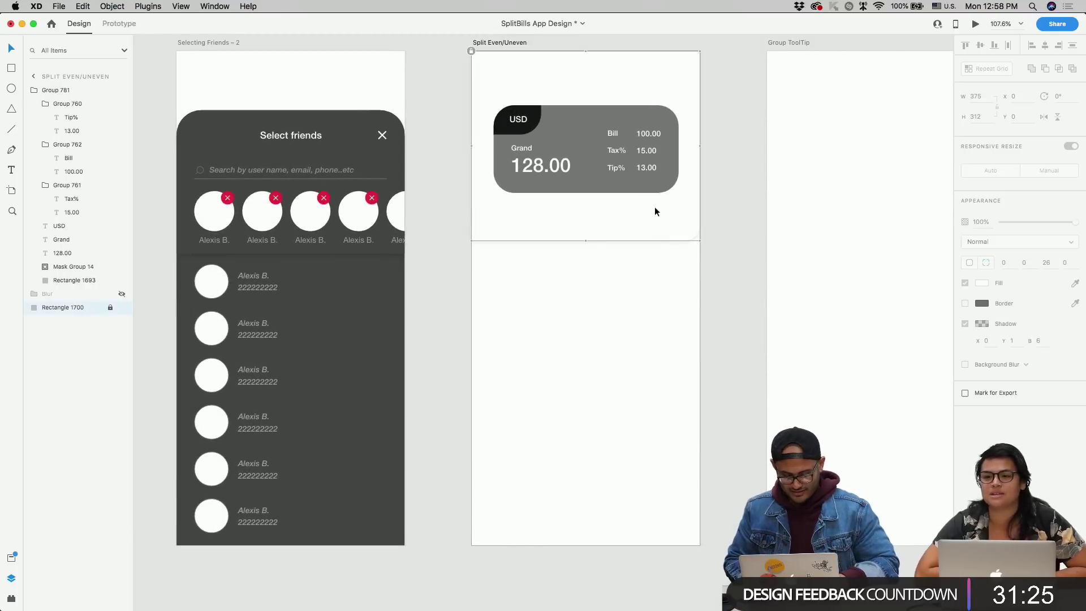
pyautogui.click(358, 240)
pyautogui.doubleClick(359, 240)
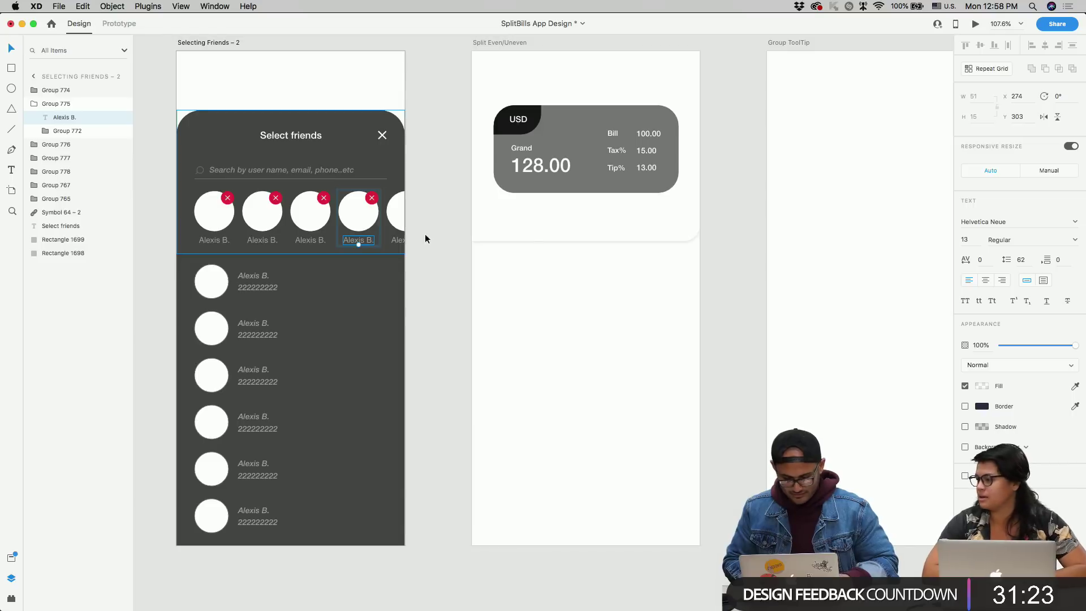
pyautogui.click(533, 238)
pyautogui.press('super+v')
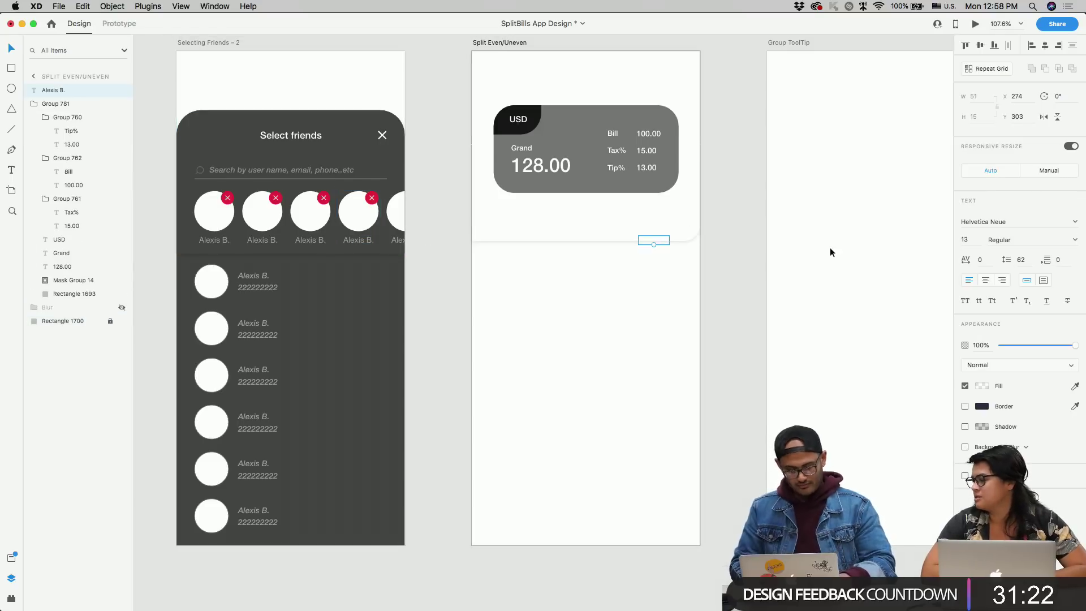
# - Recolor the copied name label with the saved dark navy color from the document assets
pyautogui.click(981, 387)
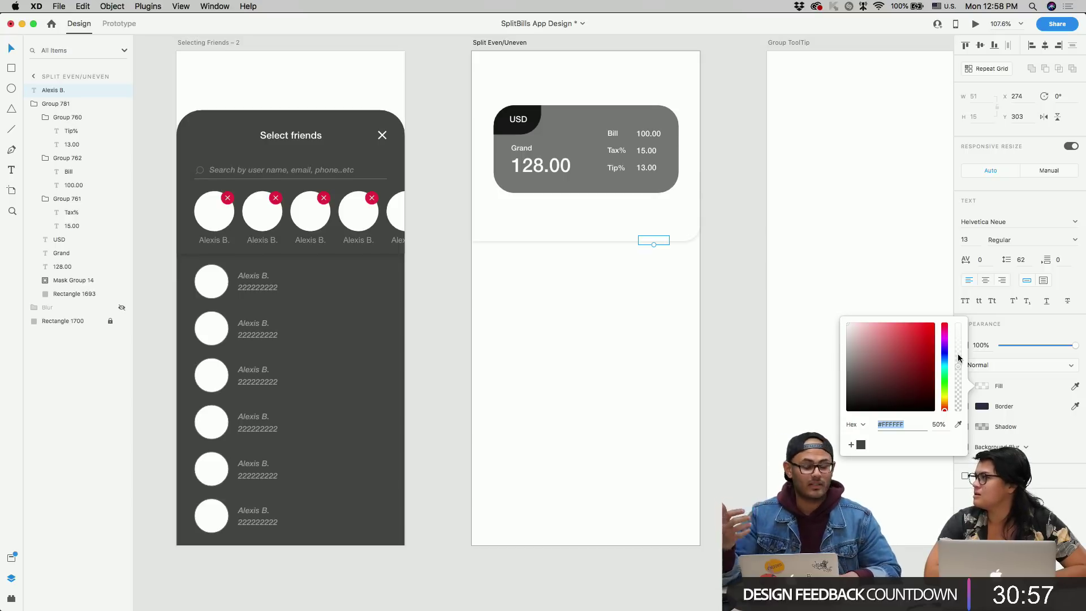
pyautogui.click(855, 408)
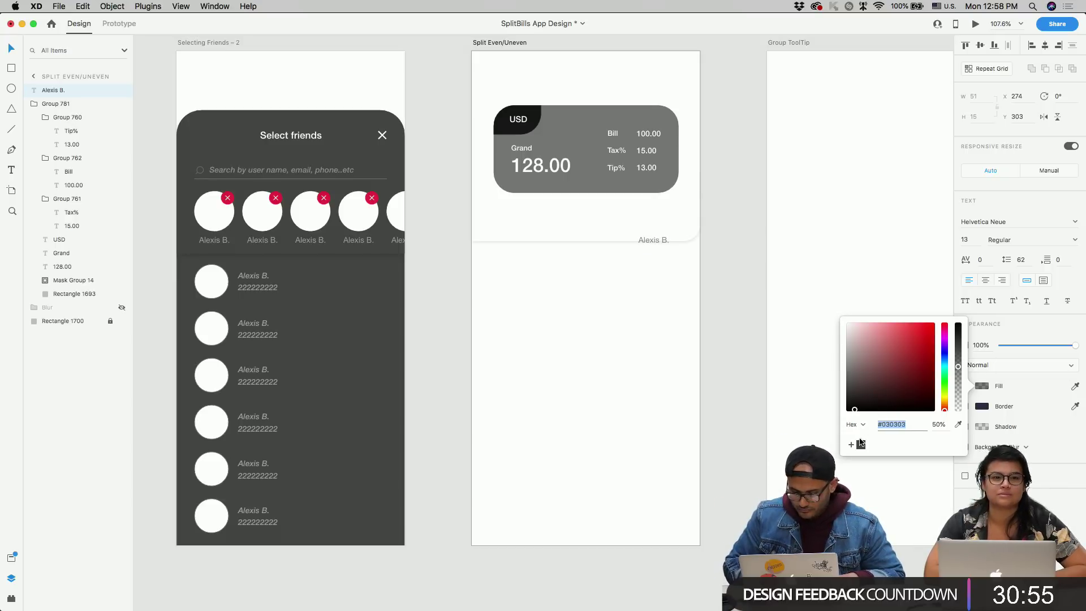
pyautogui.press('super+shift+y')
pyautogui.click(64, 120)
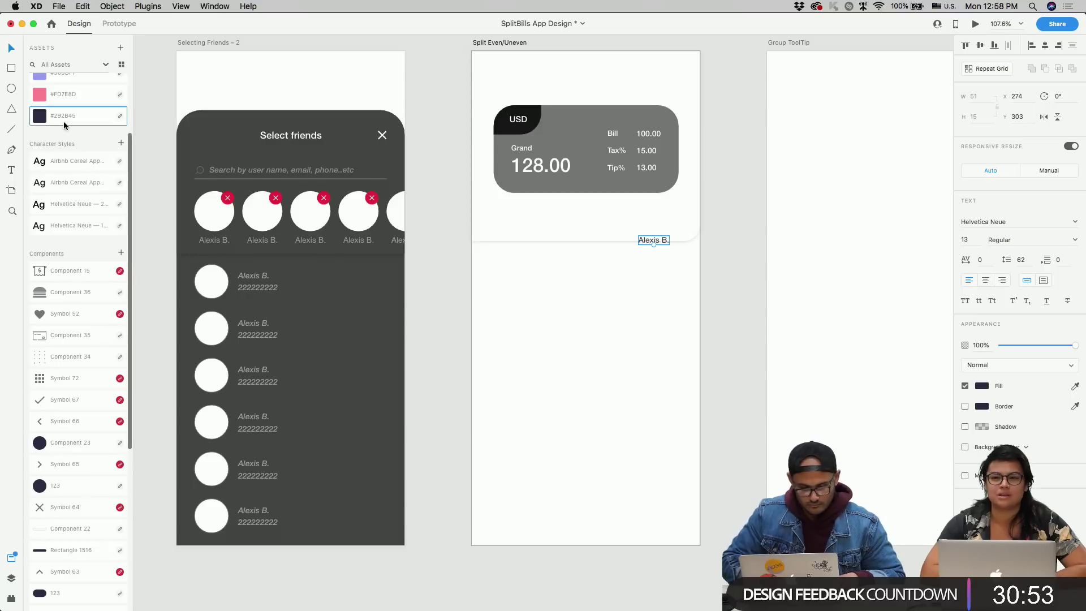
# - Move the label into the header panel's lower-right corner under the card and right-align its text
pyautogui.moveTo(649, 244); pyautogui.dragTo(656, 228)
pyautogui.doubleClick(656, 227)
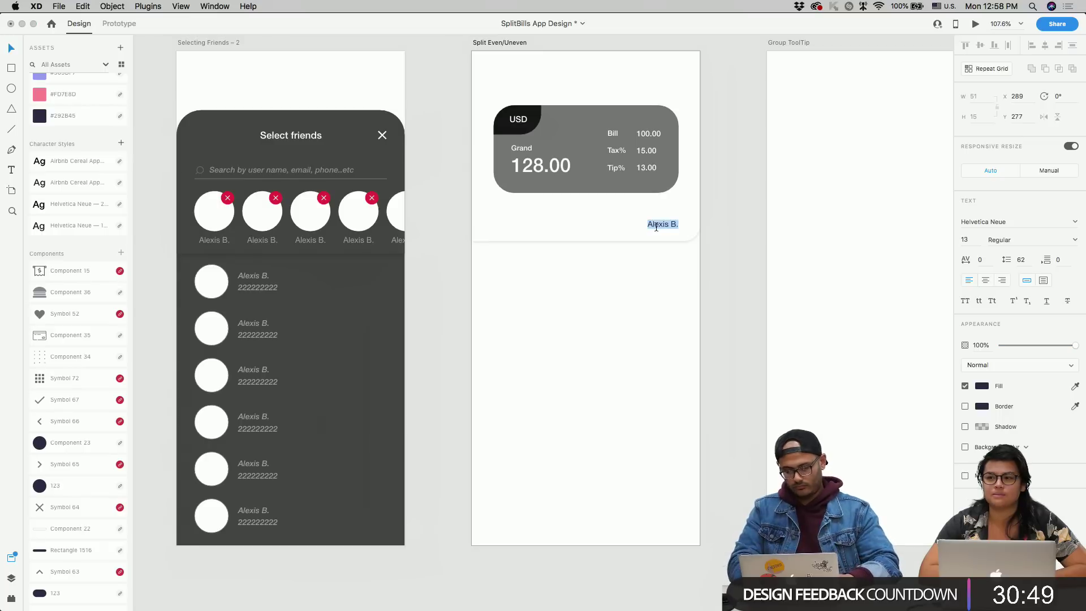
pyautogui.click(1001, 280)
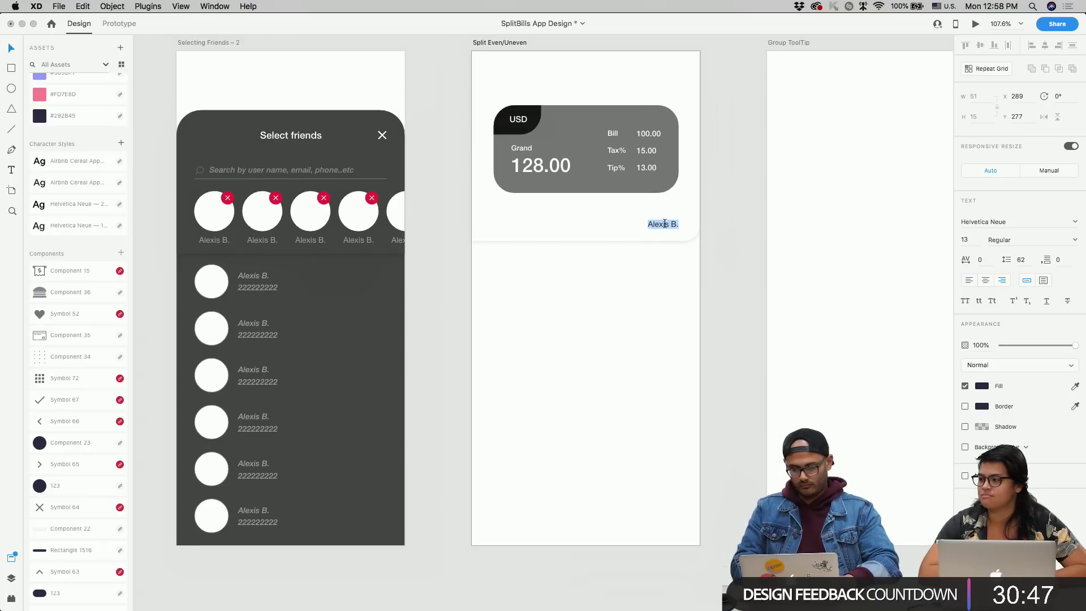
# - Replace the label's text with "4 Total"
pyautogui.press('BackSpace')
pyautogui.write('T')
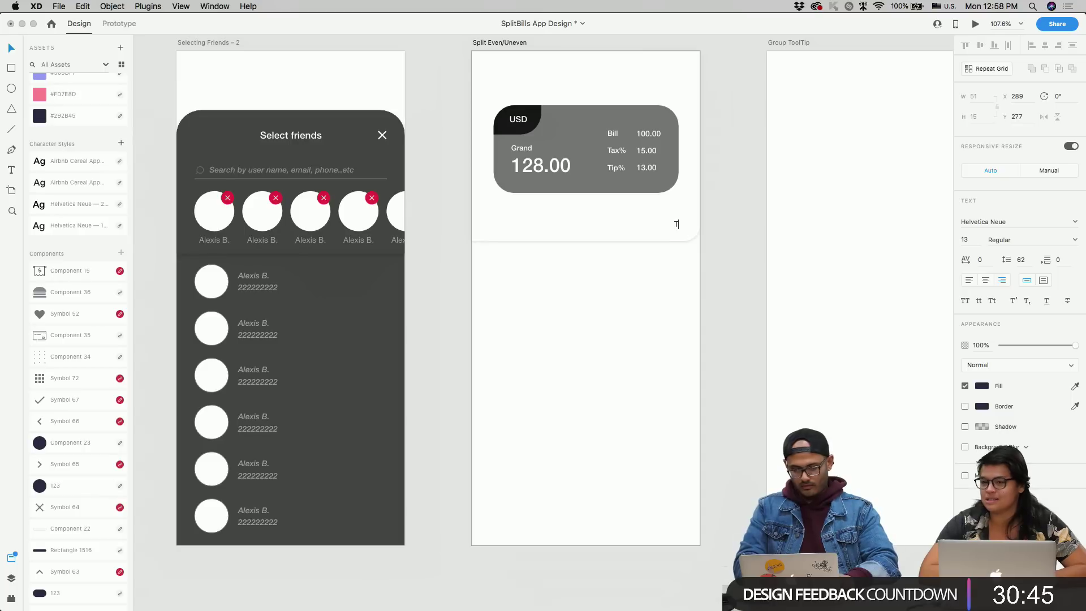
pyautogui.write('otal')
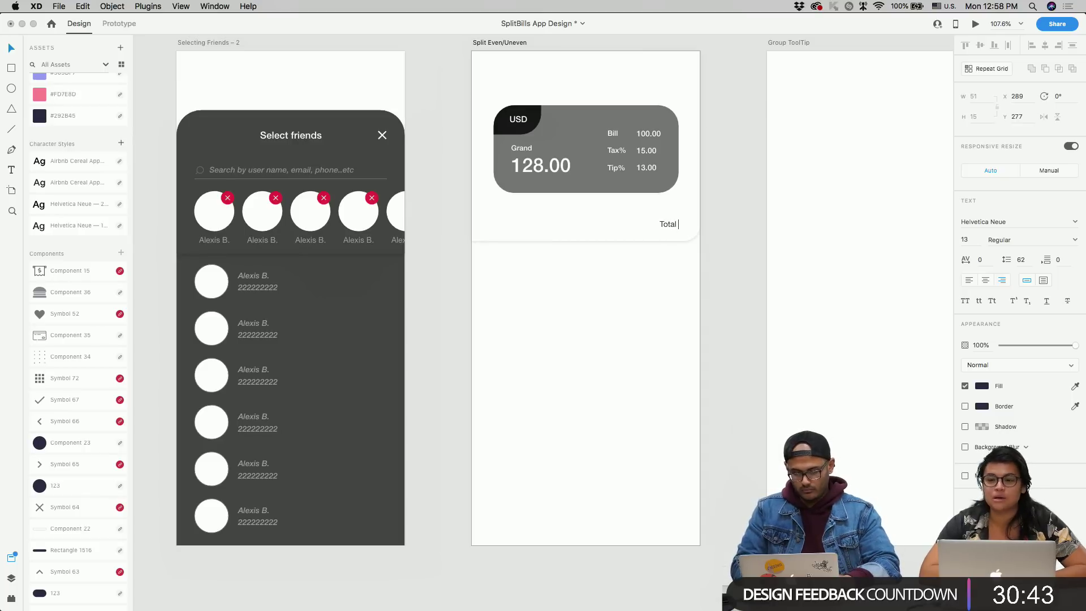
pyautogui.press('BackSpace')
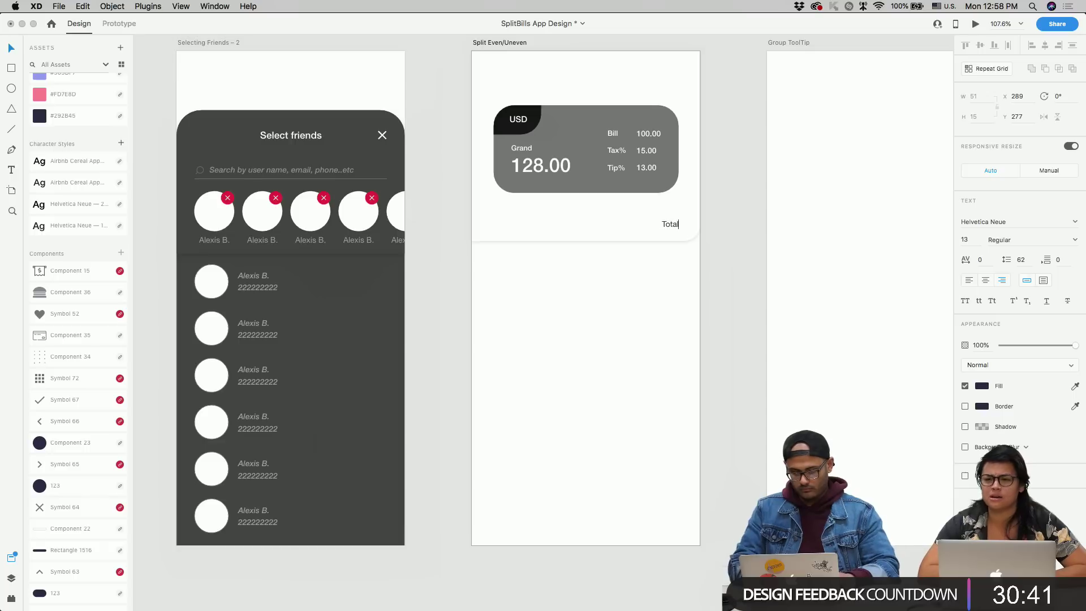
pyautogui.press('super+Left')
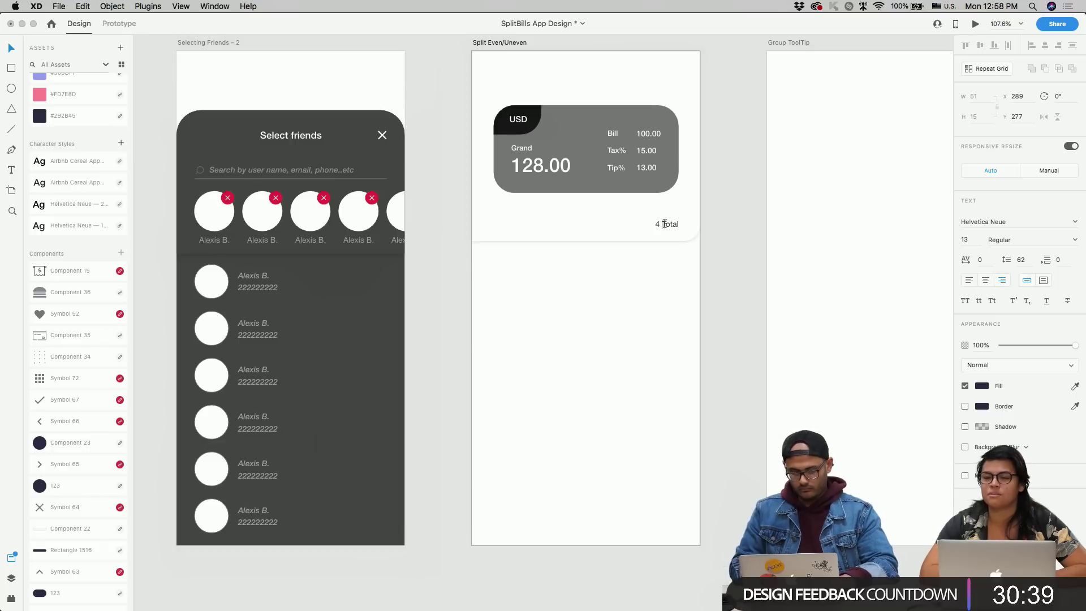
pyautogui.press('BackSpace')
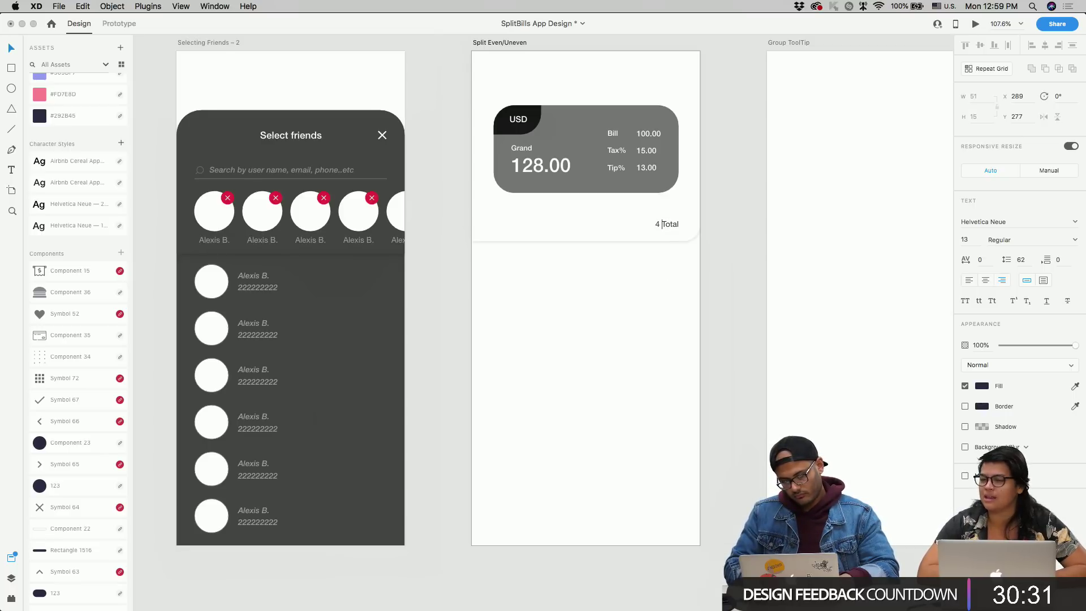
pyautogui.click(671, 229)
# - Copy a friend avatar from Selecting Friends – 2 onto the Split Even/Uneven header panel and delete its red remove badge
pyautogui.click(232, 219)
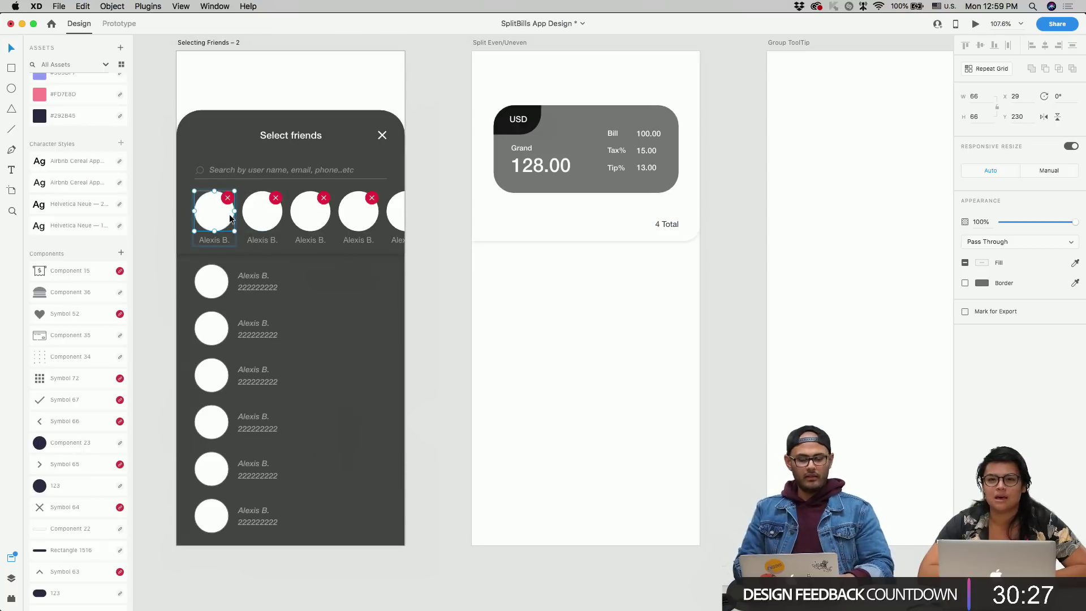
pyautogui.click(497, 221)
pyautogui.press('super+v')
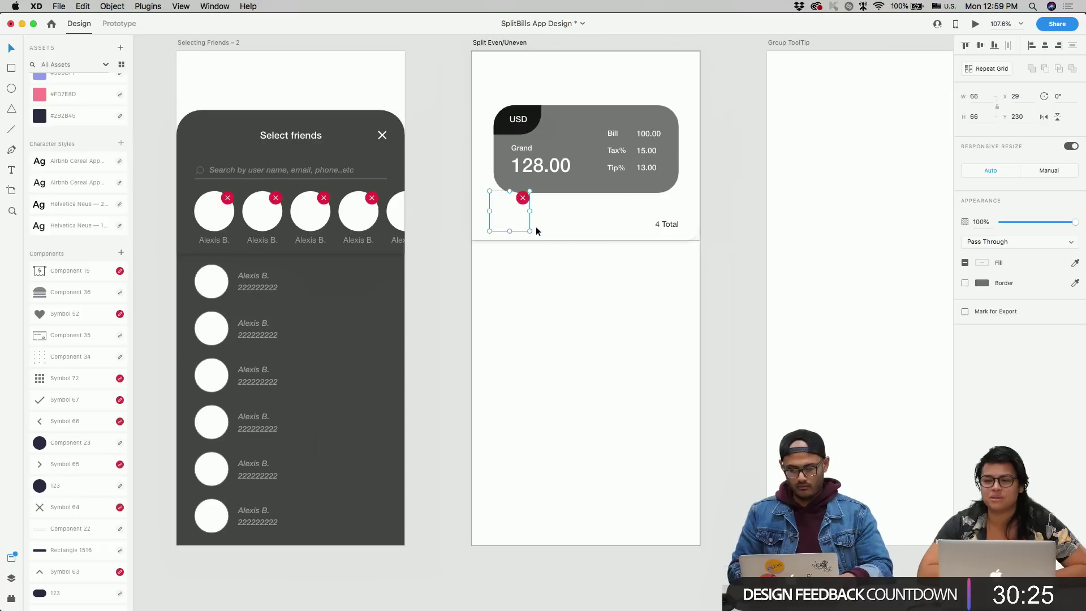
pyautogui.moveTo(523, 226); pyautogui.dragTo(589, 227)
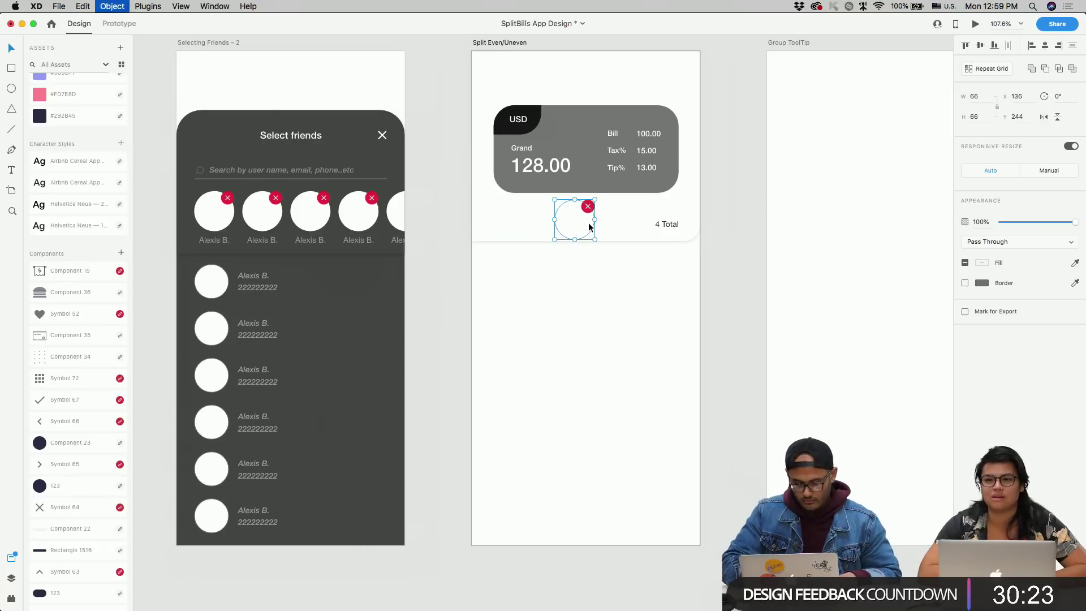
pyautogui.click(625, 222)
pyautogui.doubleClick(587, 207)
pyautogui.press('Delete')
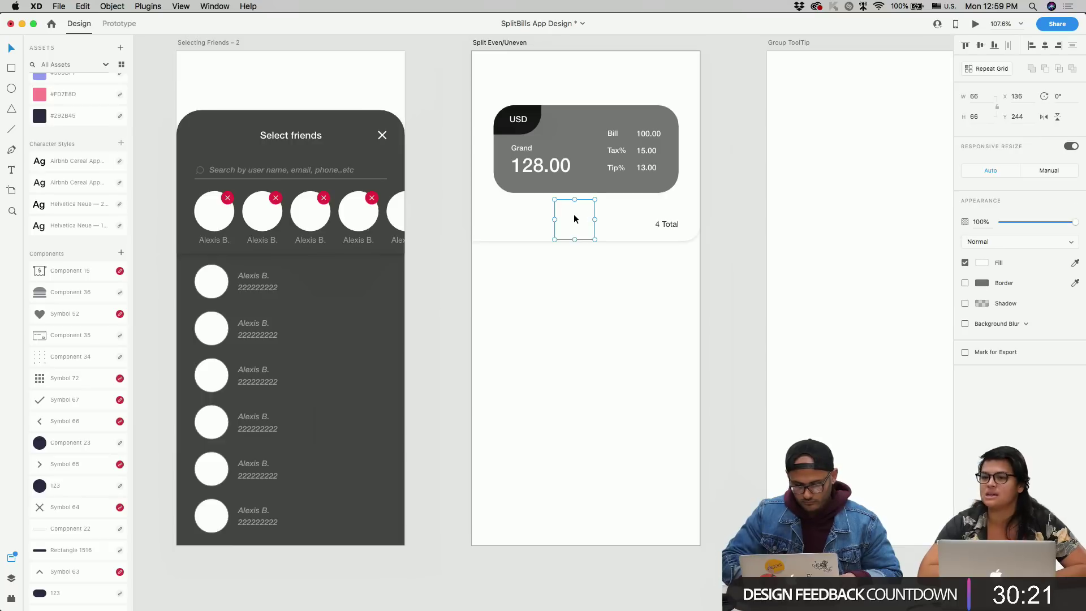
# - Fill the avatar circle with #262626, shrink it to 31 × 31, and duplicate it beside the 4 Total label
pyautogui.click(982, 263)
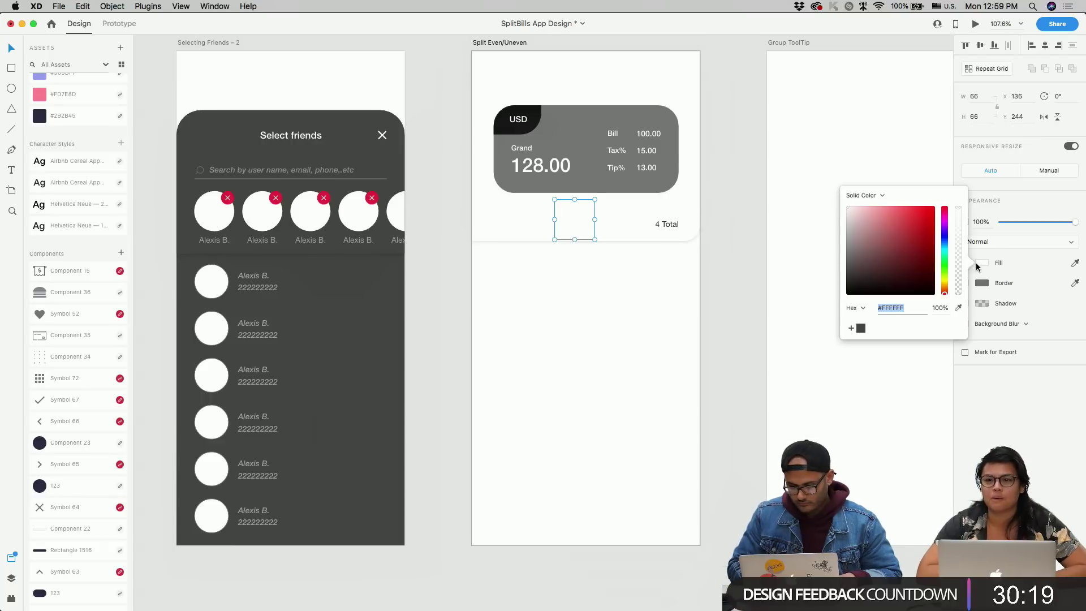
pyautogui.moveTo(856, 244); pyautogui.dragTo(814, 284)
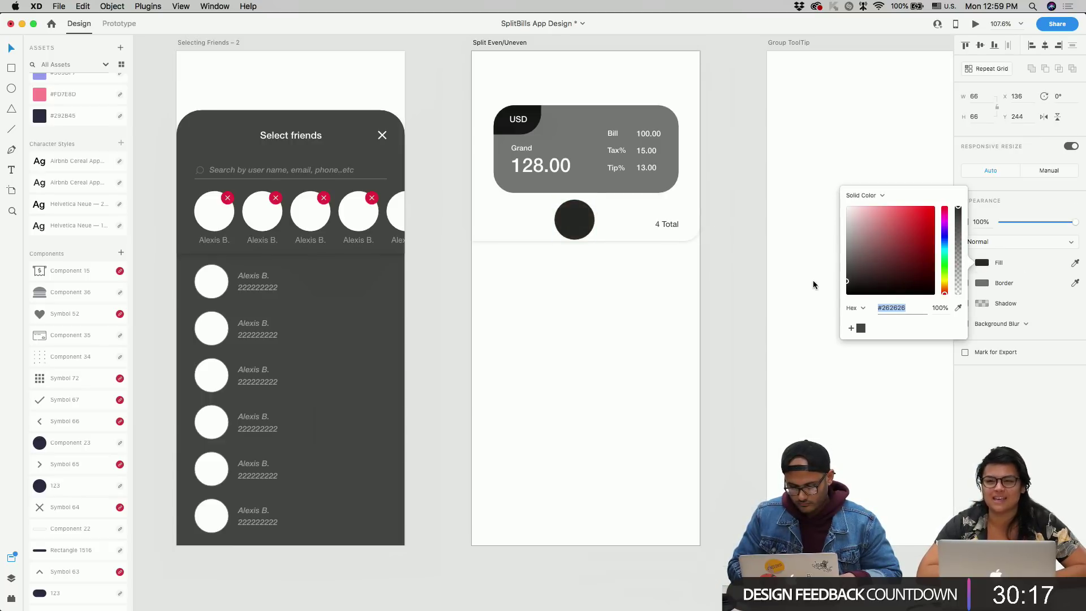
pyautogui.click(582, 229)
pyautogui.moveTo(589, 237); pyautogui.dragTo(634, 228)
pyautogui.scroll(3, 633, 225)
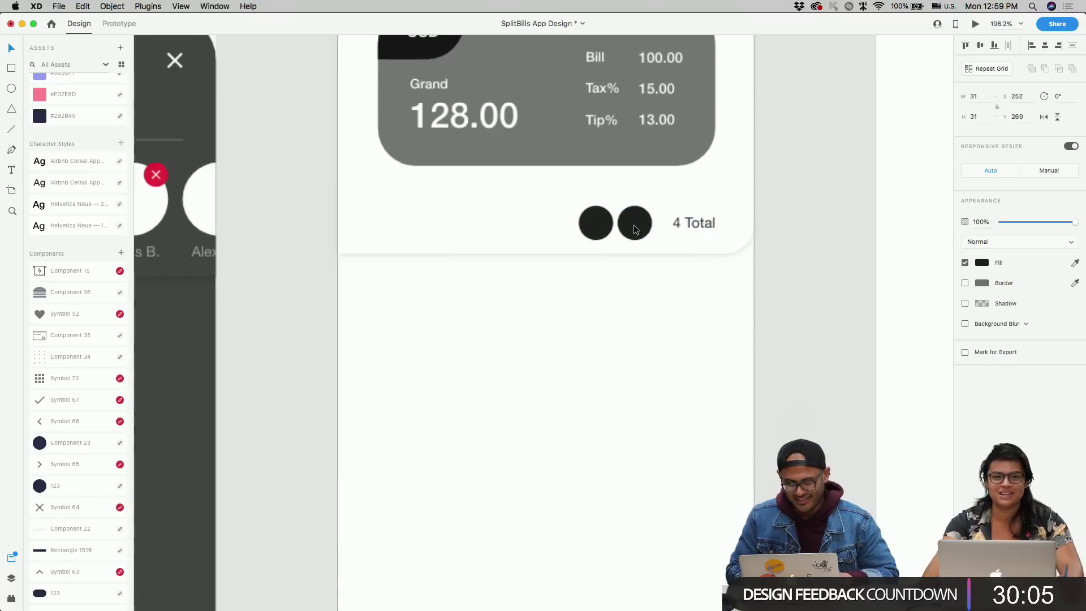
# - Undo the last duplicate, shrink the circle to 25 × 25, and place a copy of it closer to the 4 Total label
pyautogui.press('super+z')
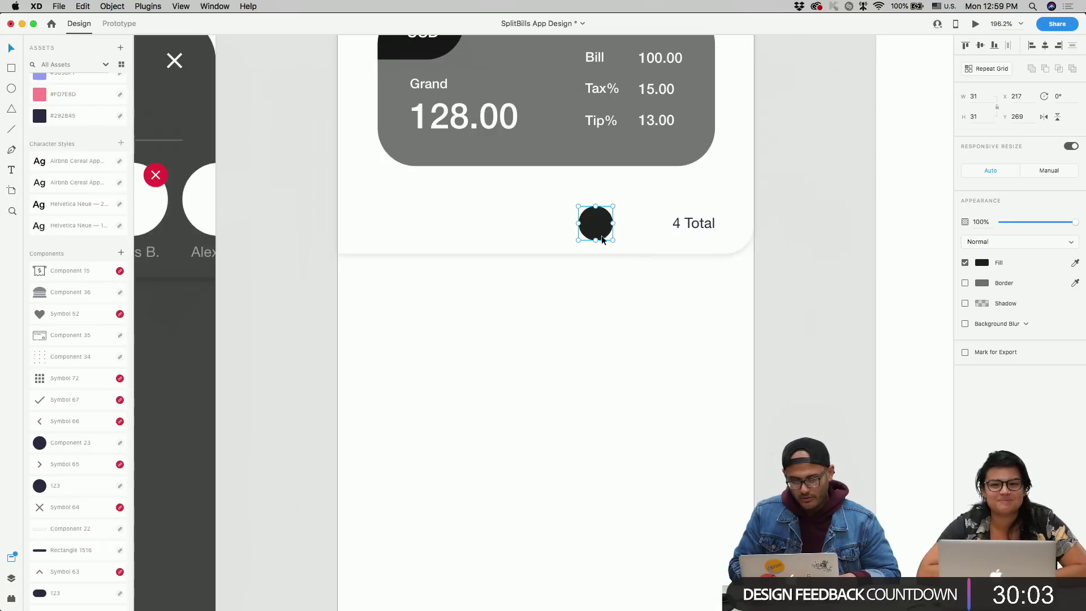
pyautogui.moveTo(614, 240); pyautogui.dragTo(643, 225)
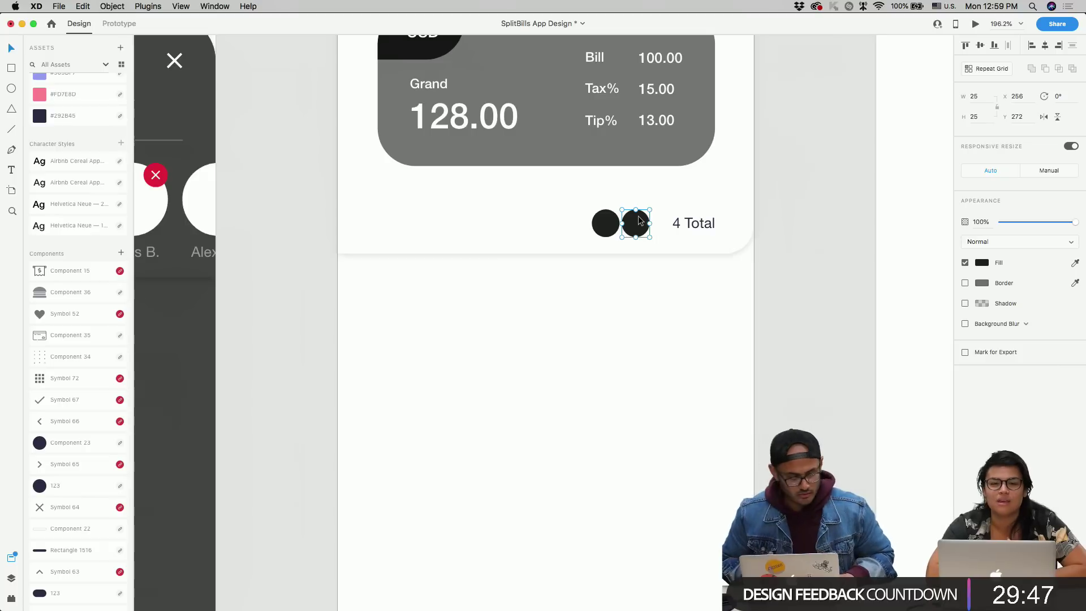
pyautogui.press('alt')
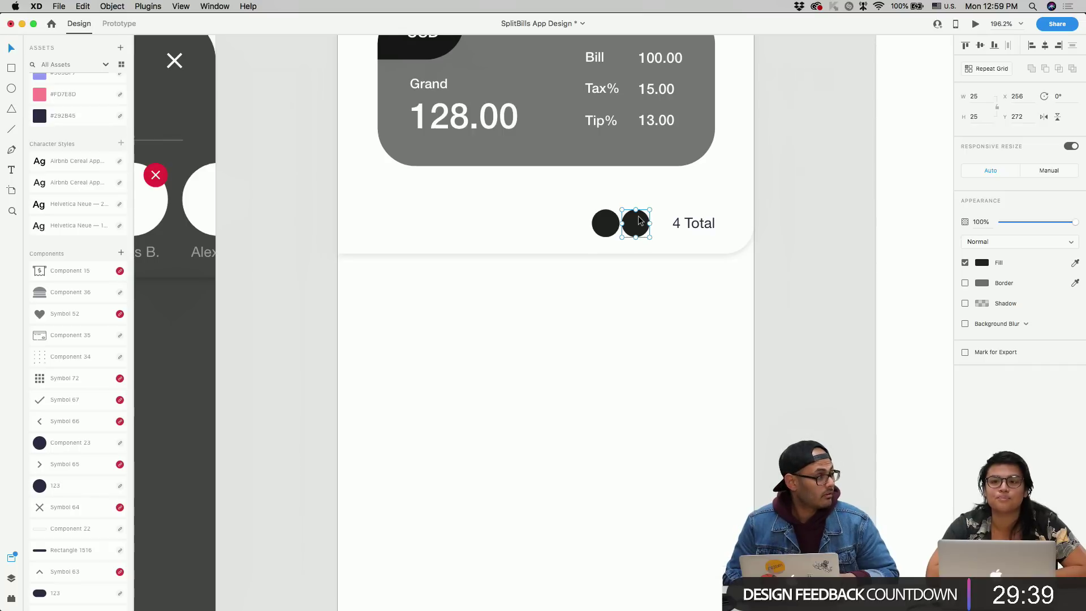
pyautogui.press('alt')
pyautogui.click(606, 221)
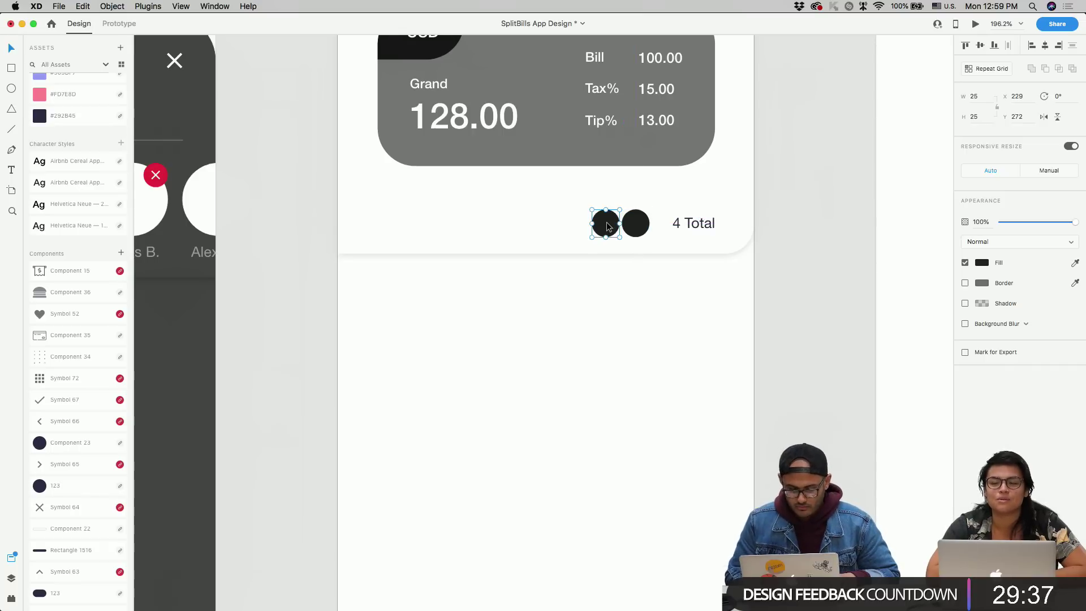
pyautogui.moveTo(606, 223); pyautogui.dragTo(608, 222)
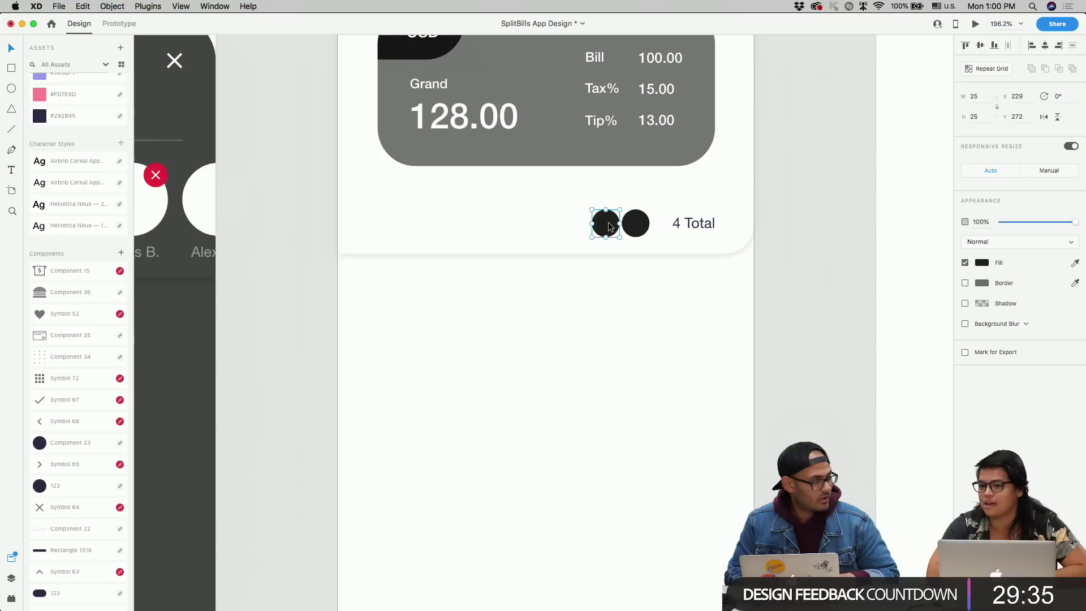
# - Duplicate the circle nearest the 4 Total label so the copy overlaps its edge
pyautogui.click(646, 225)
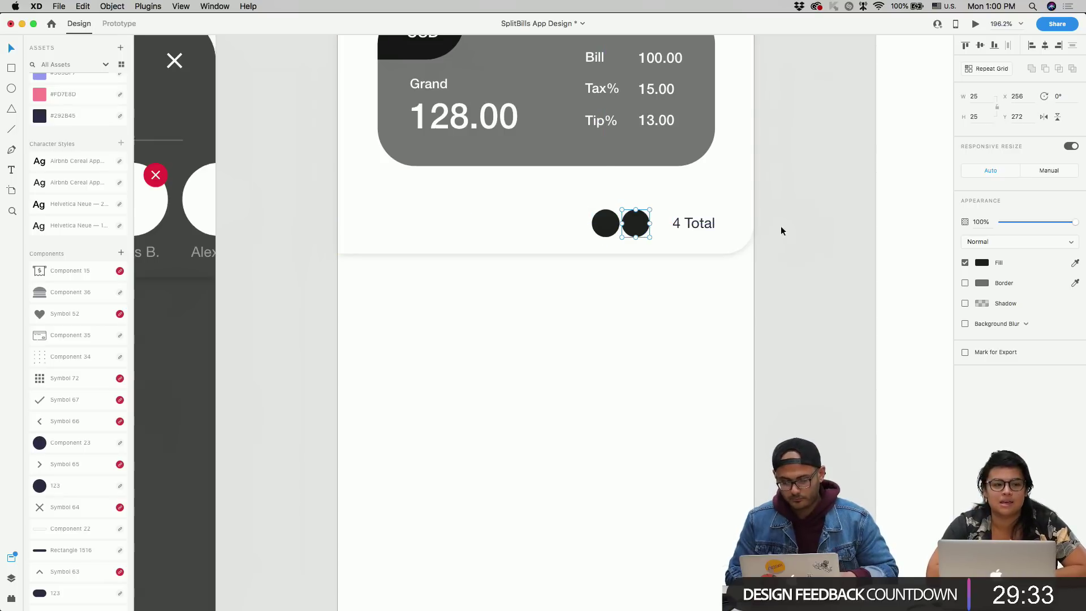
pyautogui.press('alt')
pyautogui.moveTo(635, 226); pyautogui.dragTo(660, 227)
# - Shrink the third circle to 20 × 20 and tuck it behind the middle circle
pyautogui.scroll(5, 657, 223)
pyautogui.click(618, 226)
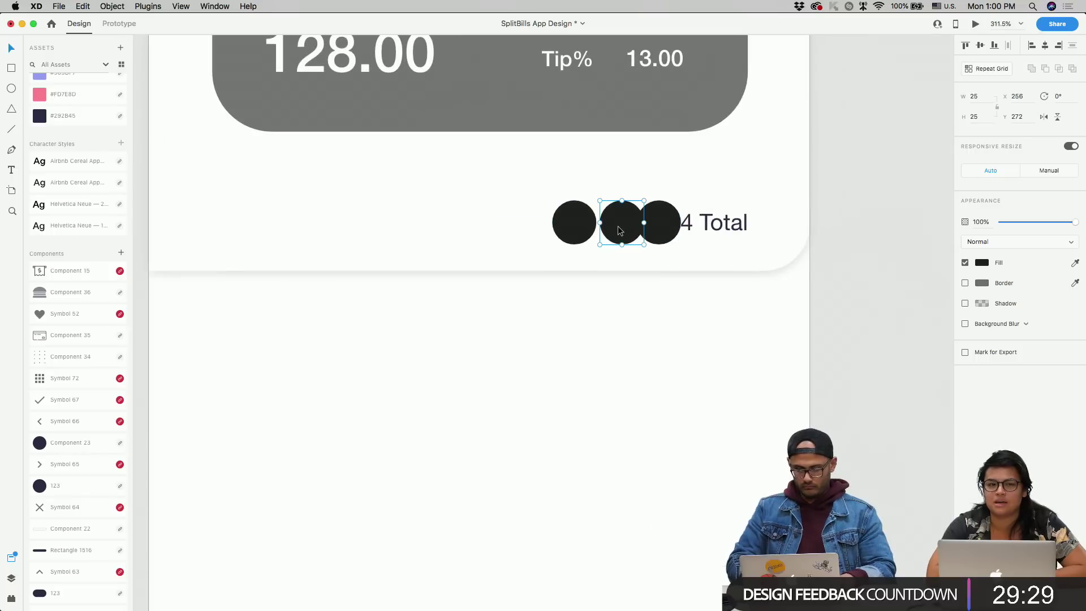
pyautogui.press('super+bracketleft')
pyautogui.click(656, 225)
pyautogui.scroll(6, 657, 225)
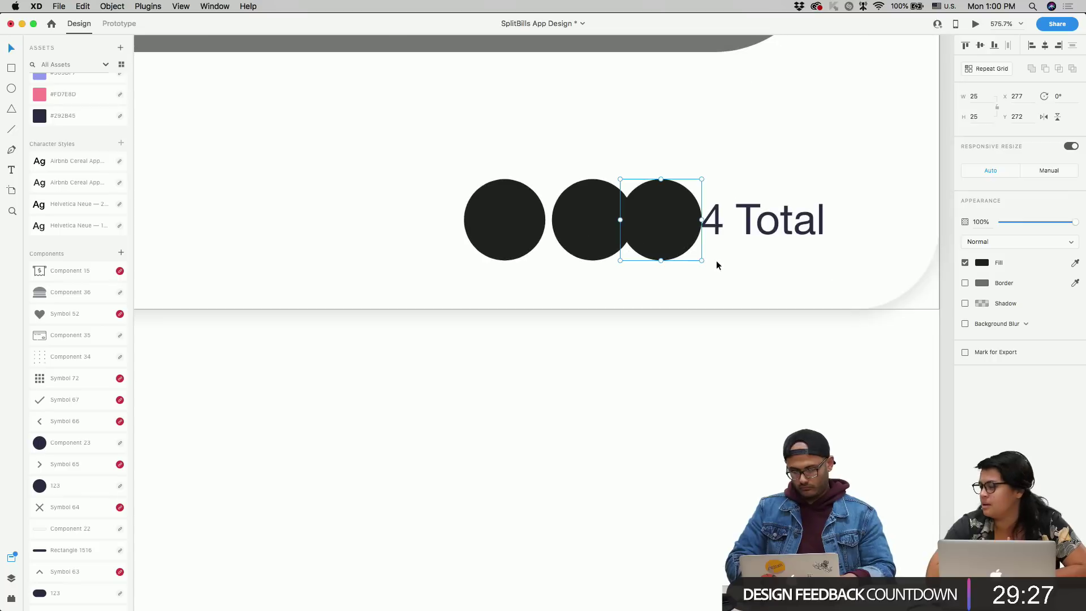
pyautogui.moveTo(695, 255); pyautogui.dragTo(645, 227)
pyautogui.press('Left')
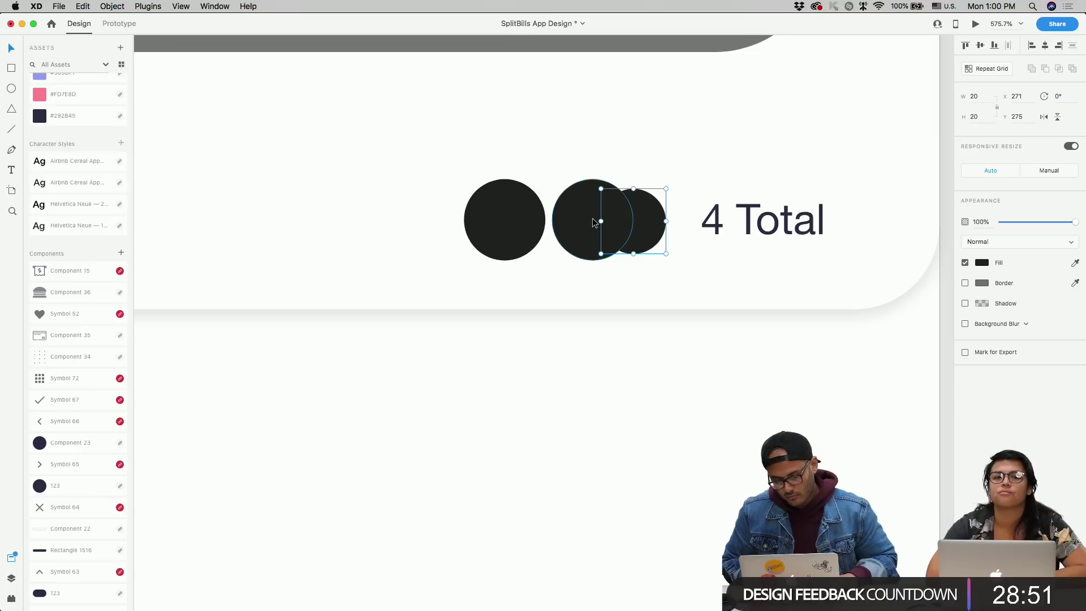
# - Give the middle circle a white #FFFFFF border
pyautogui.click(592, 218)
pyautogui.click(981, 283)
pyautogui.click(957, 321)
pyautogui.click(812, 144)
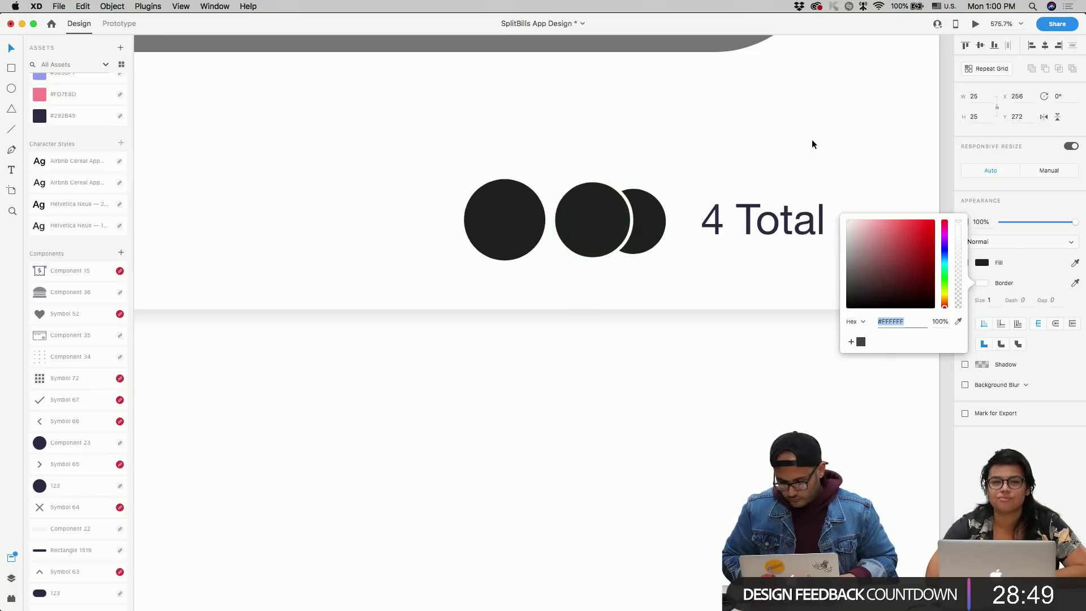
# - Group the three circles, move the group closer to the 4 Total label, and clear the selection
pyautogui.keyDown('shift'); pyautogui.click(663, 231); pyautogui.keyUp('shift')
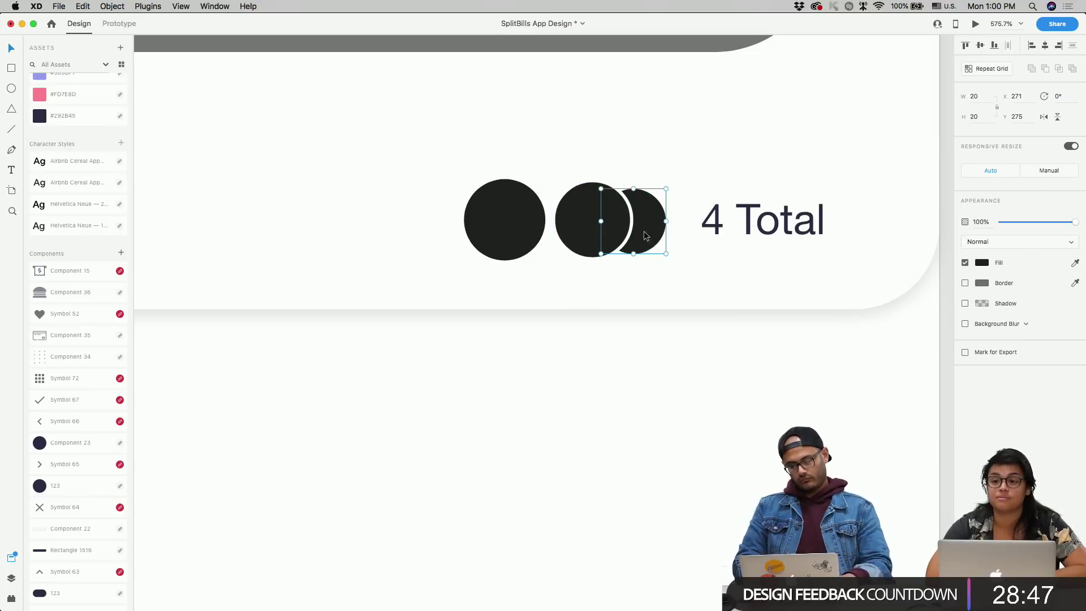
pyautogui.keyDown('shift'); pyautogui.click(538, 230); pyautogui.keyUp('shift')
pyautogui.hotkey('ctrl', 'g')
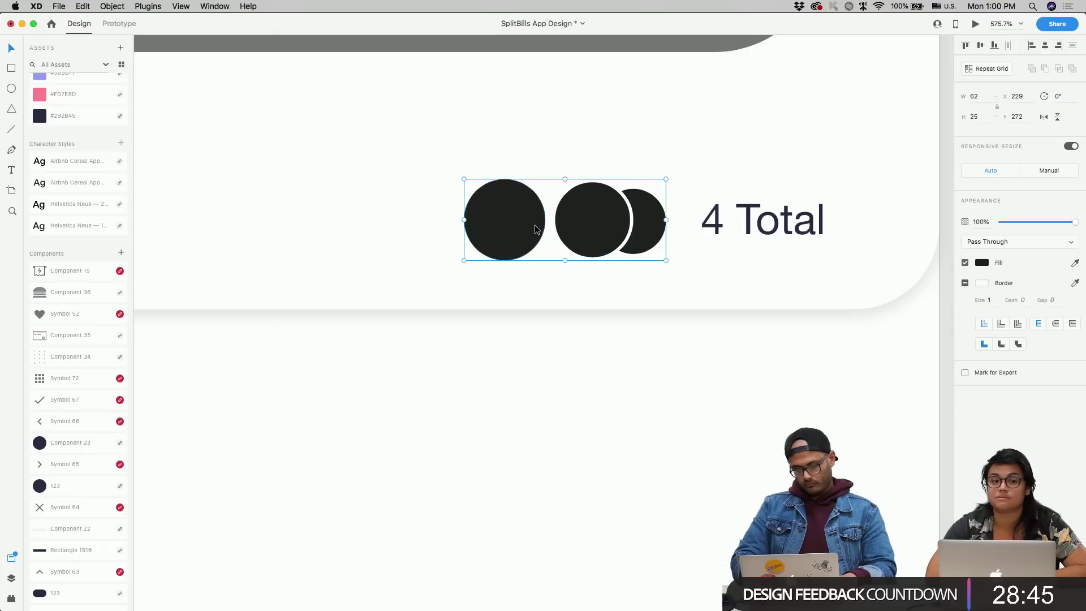
pyautogui.moveTo(537, 230); pyautogui.dragTo(557, 232)
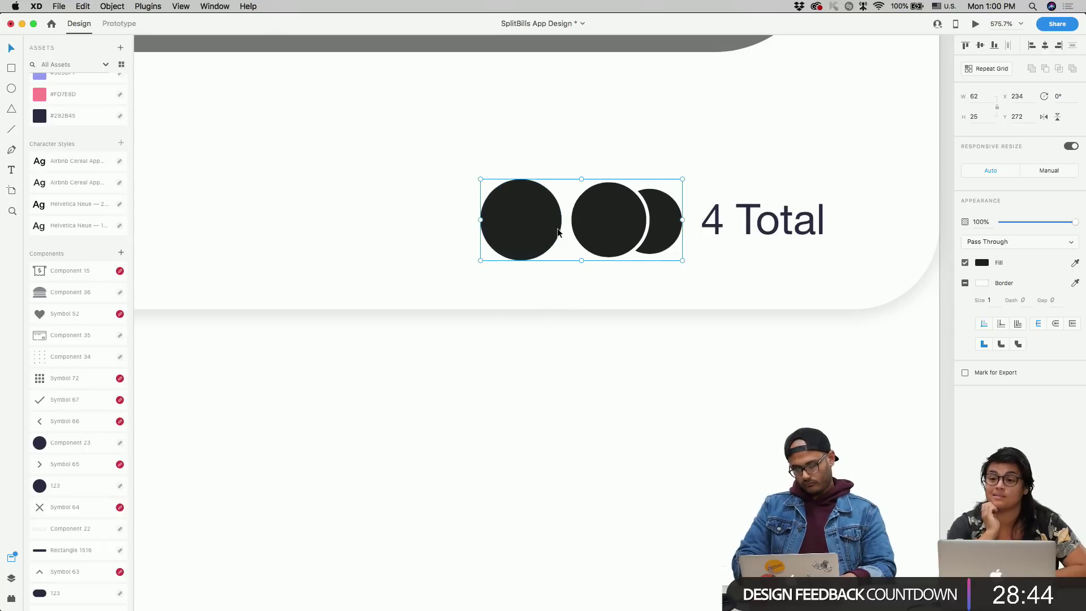
pyautogui.click(586, 287)
pyautogui.scroll(-5, 591, 302)
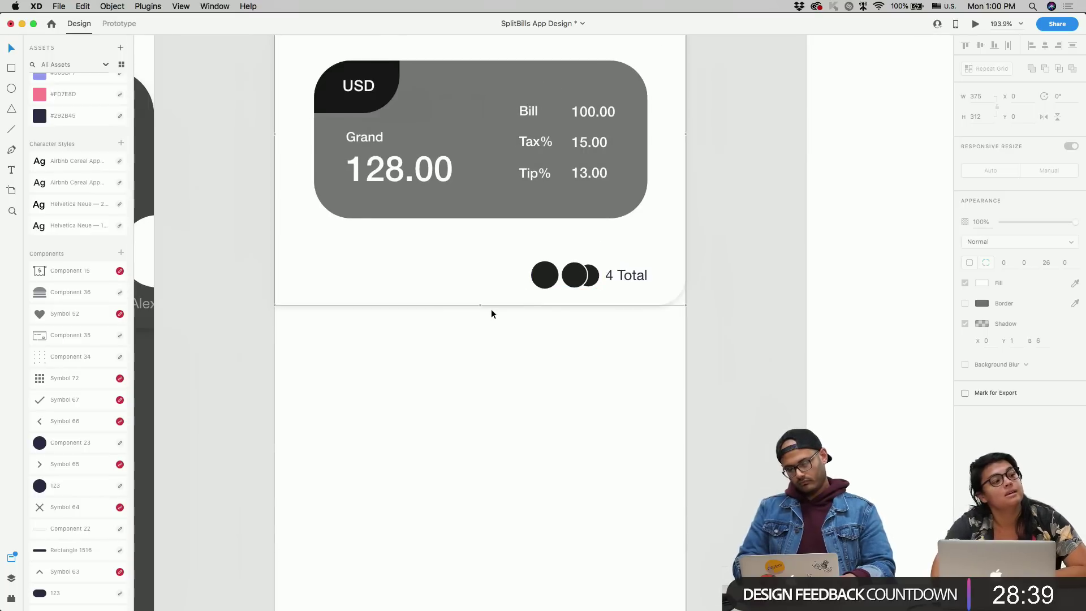
# - Shrink the leftmost circle of the avatar group to 23 × 23, level it with the middle circle, and clear the selection
pyautogui.scroll(-1, 491, 309)
pyautogui.doubleClick(539, 285)
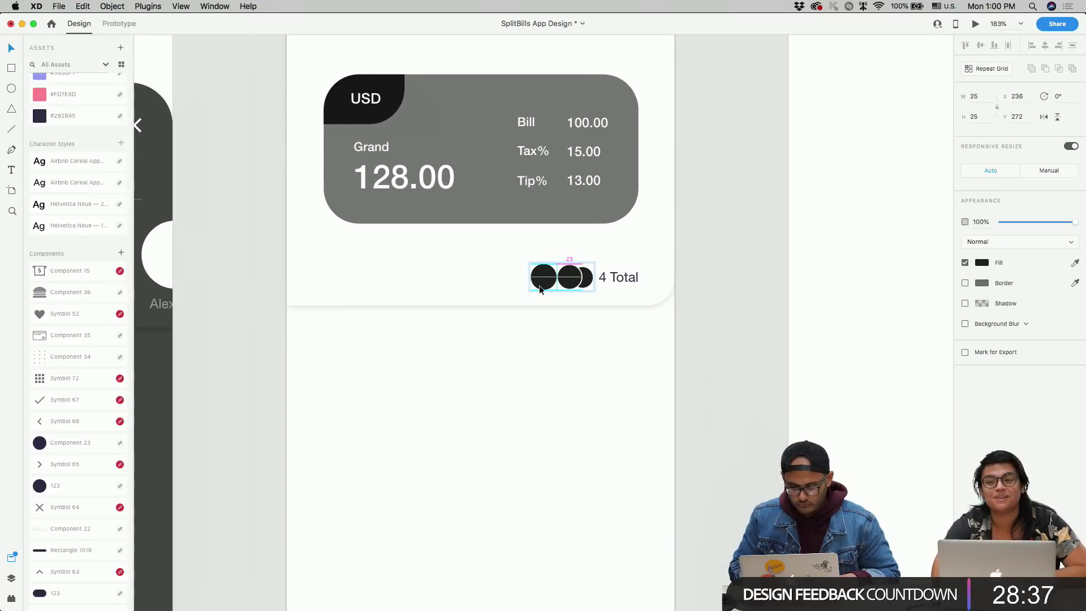
pyautogui.click(539, 296)
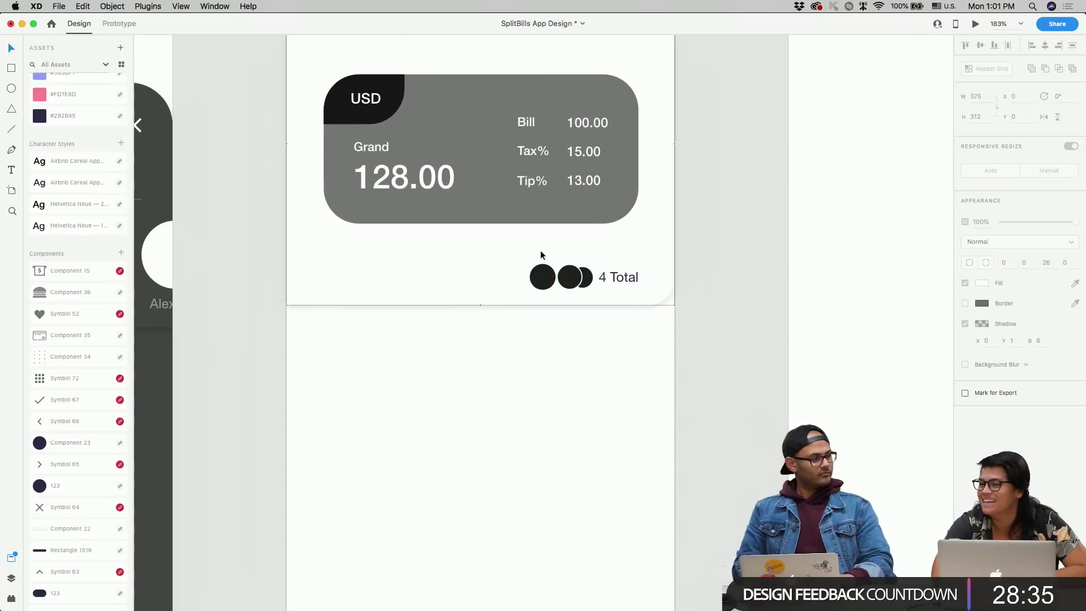
pyautogui.scroll(3, 541, 249)
pyautogui.doubleClick(529, 291)
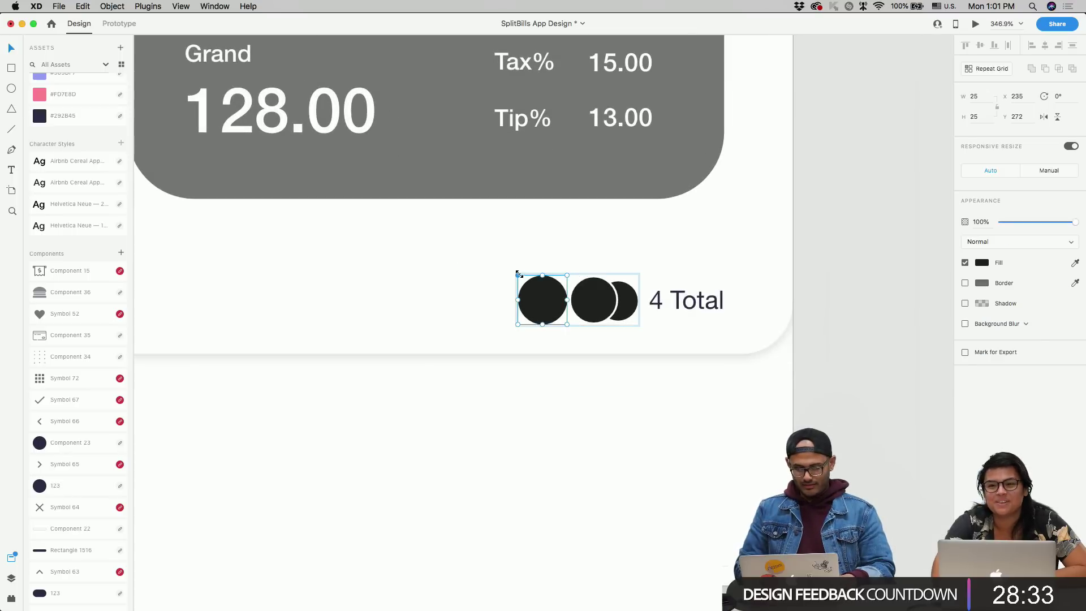
pyautogui.moveTo(518, 274); pyautogui.dragTo(519, 271)
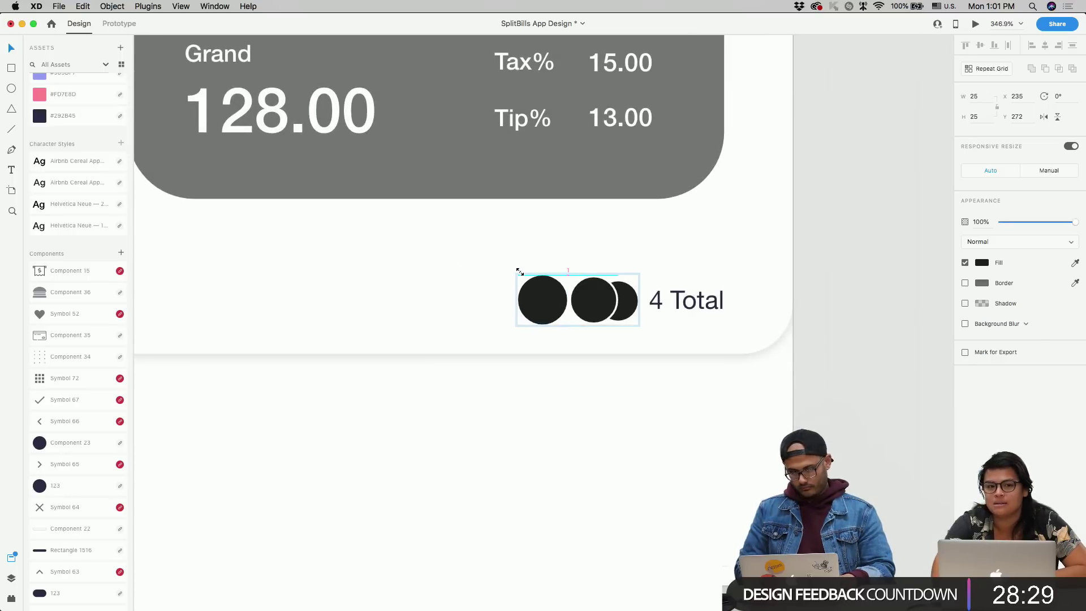
pyautogui.scroll(5, 557, 293)
pyautogui.hscroll(-2, 429, 230)
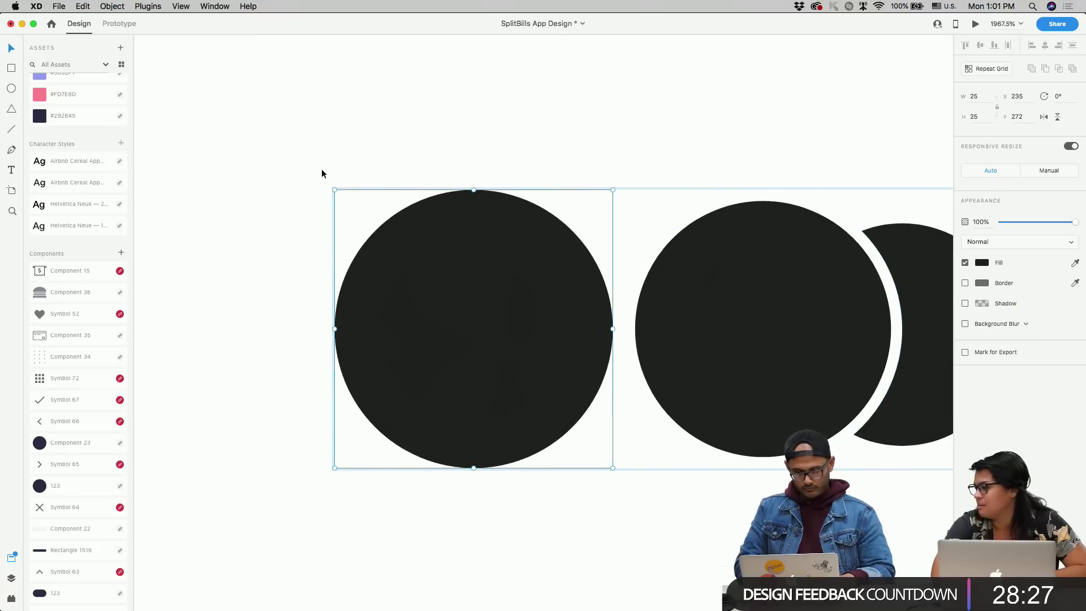
pyautogui.moveTo(334, 190); pyautogui.dragTo(342, 196)
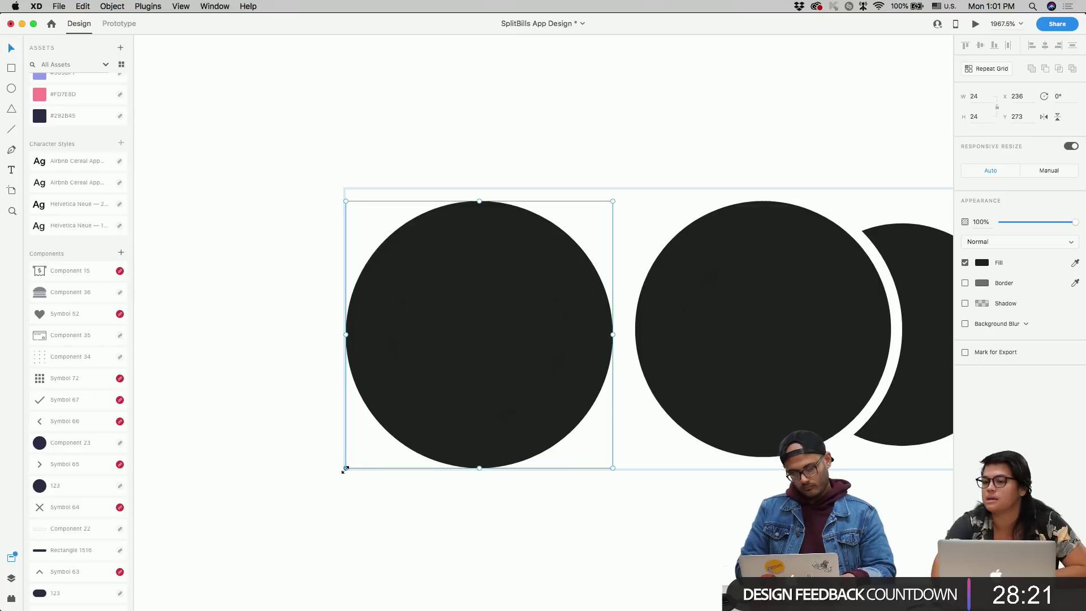
pyautogui.moveTo(345, 468); pyautogui.dragTo(352, 463)
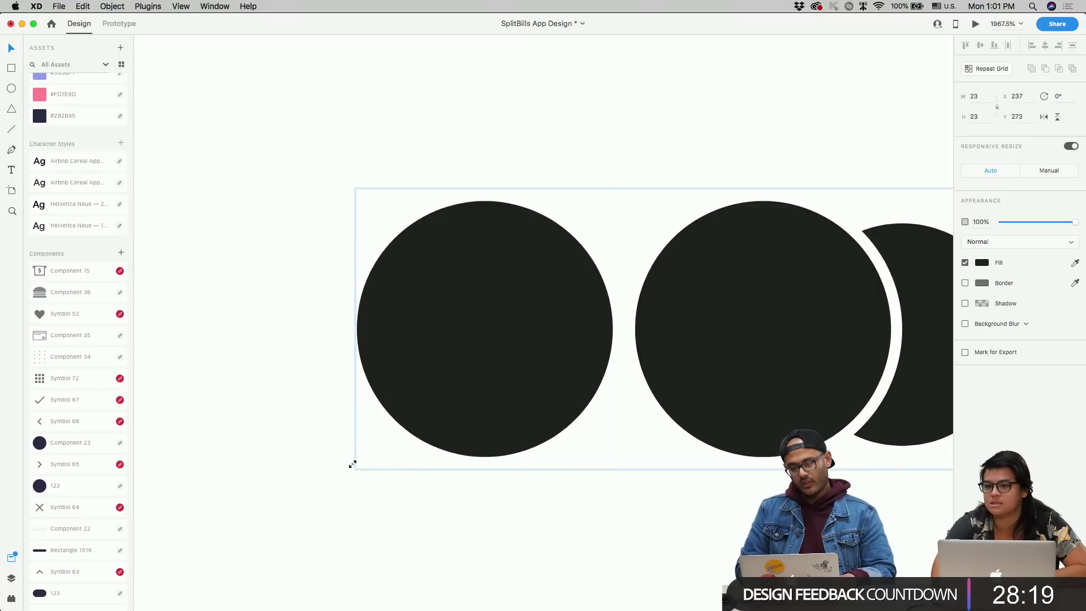
pyautogui.scroll(-15, 347, 466)
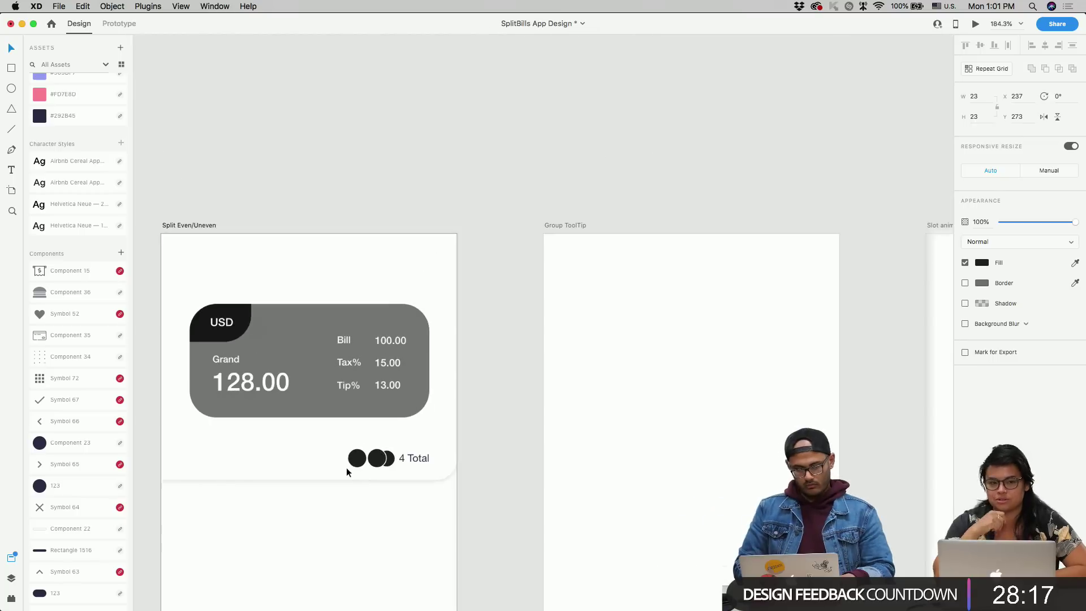
pyautogui.click(400, 507)
# - Duplicate the 4 Total label and place the copy on the same line, flush with the total card's left edge at X 36
pyautogui.scroll(-5, 401, 507)
pyautogui.hscroll(-5, 401, 507)
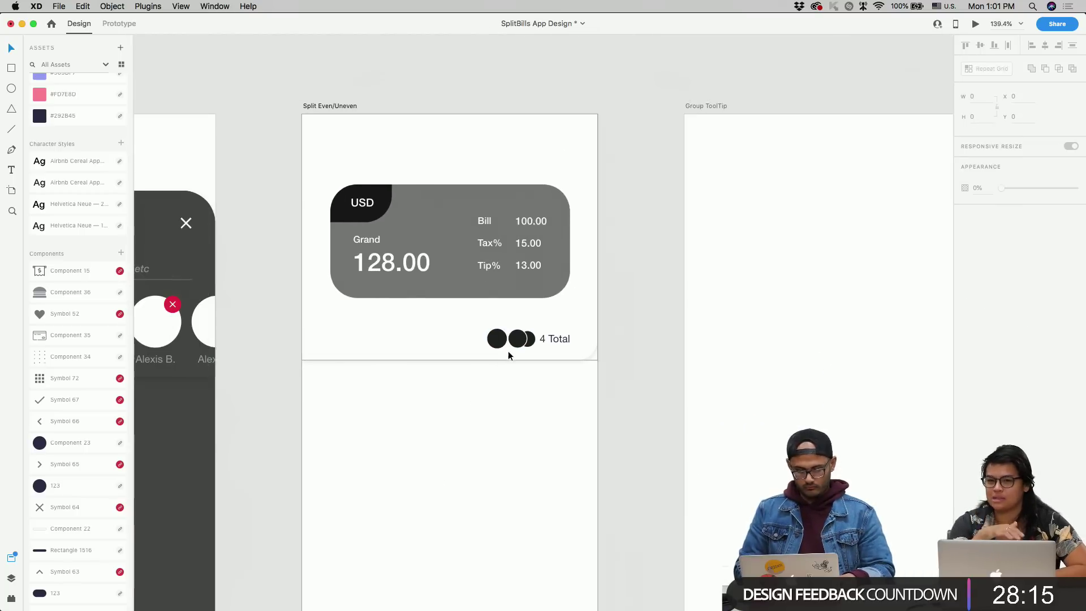
pyautogui.scroll(3, 408, 335)
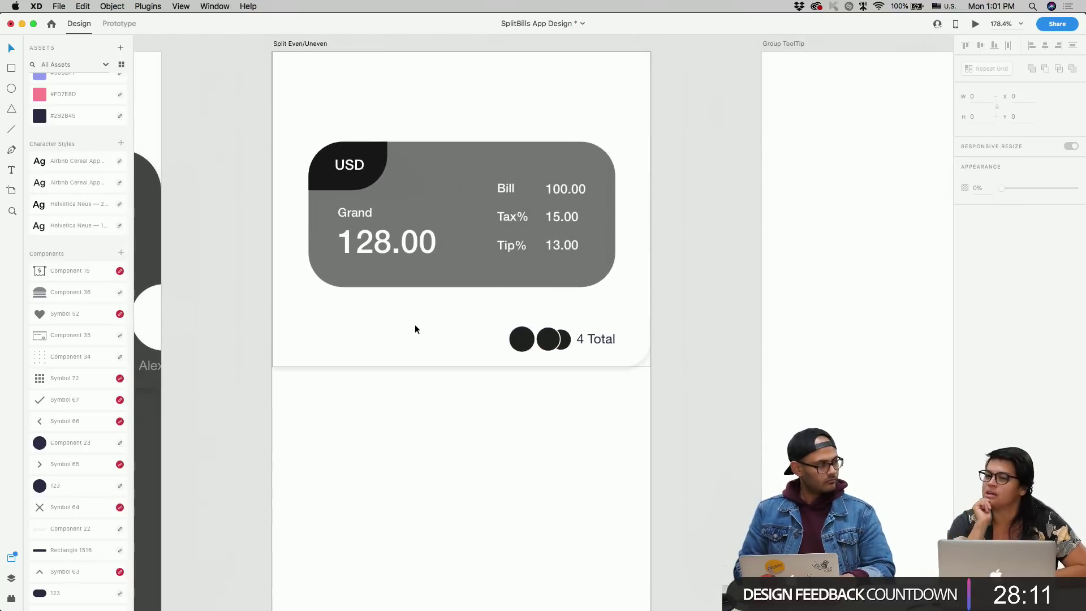
pyautogui.moveTo(609, 341); pyautogui.dragTo(350, 340)
pyautogui.moveTo(346, 339); pyautogui.dragTo(339, 340)
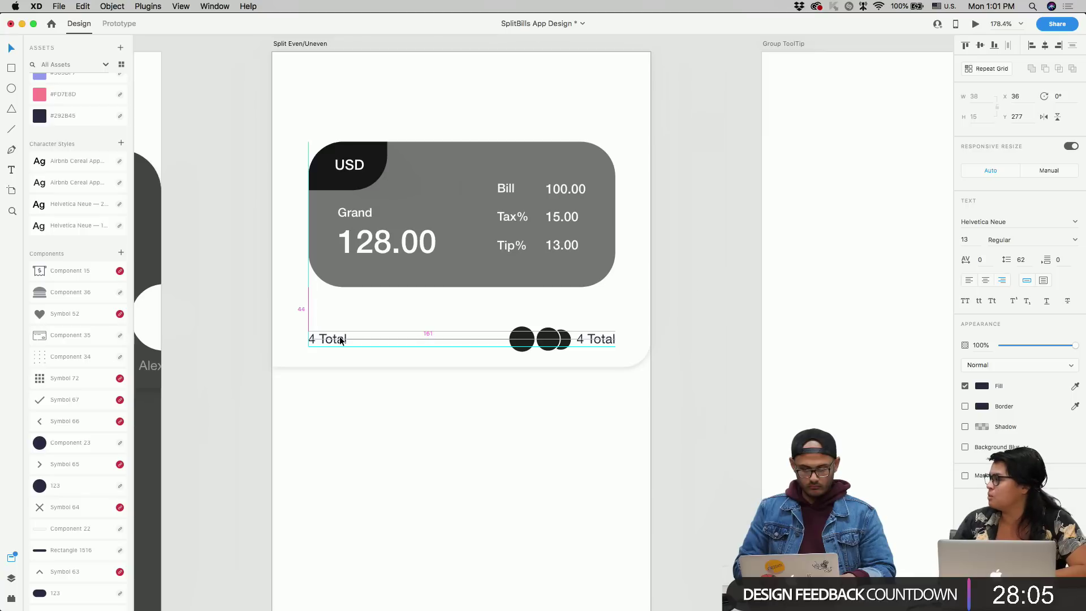
pyautogui.doubleClick(339, 338)
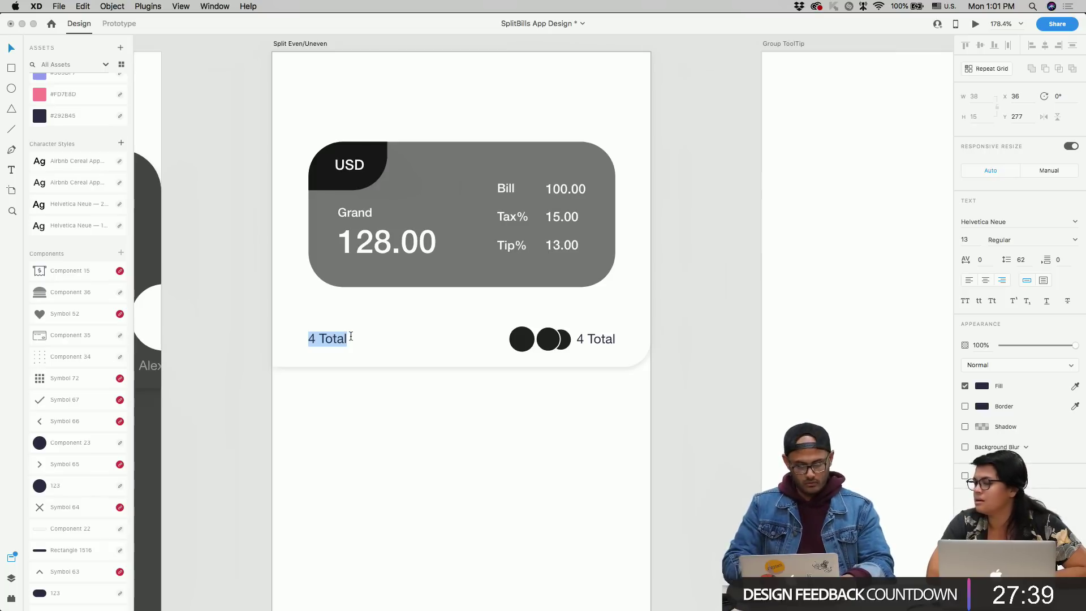
pyautogui.write('Spl')
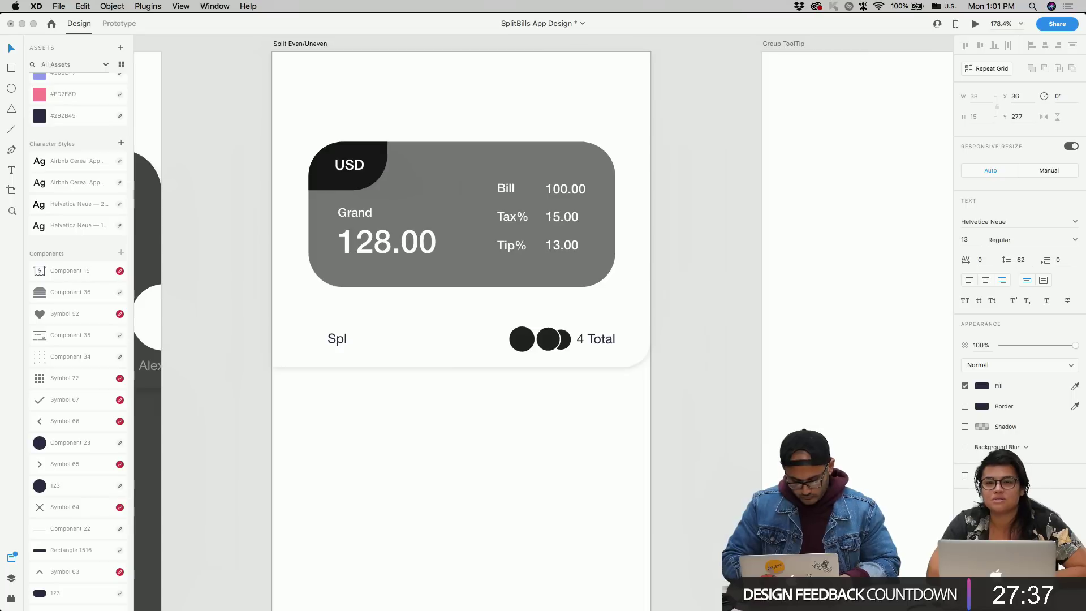
pyautogui.press('super+z')
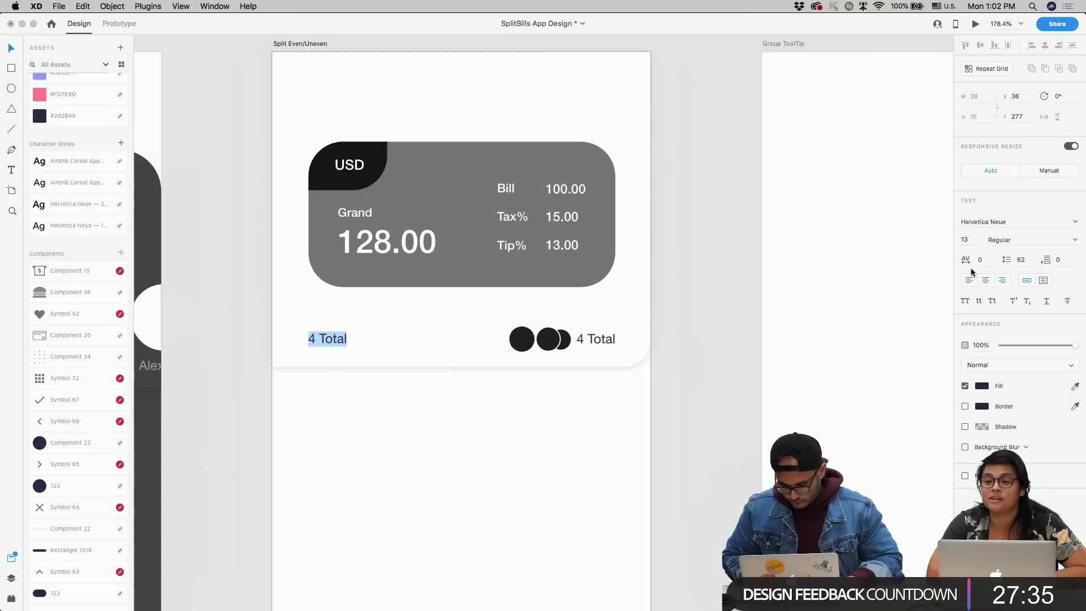
# - Left-align the copied label, keep it at X 36, and change its text to "Split with"
pyautogui.press('Escape')
pyautogui.press('alt')
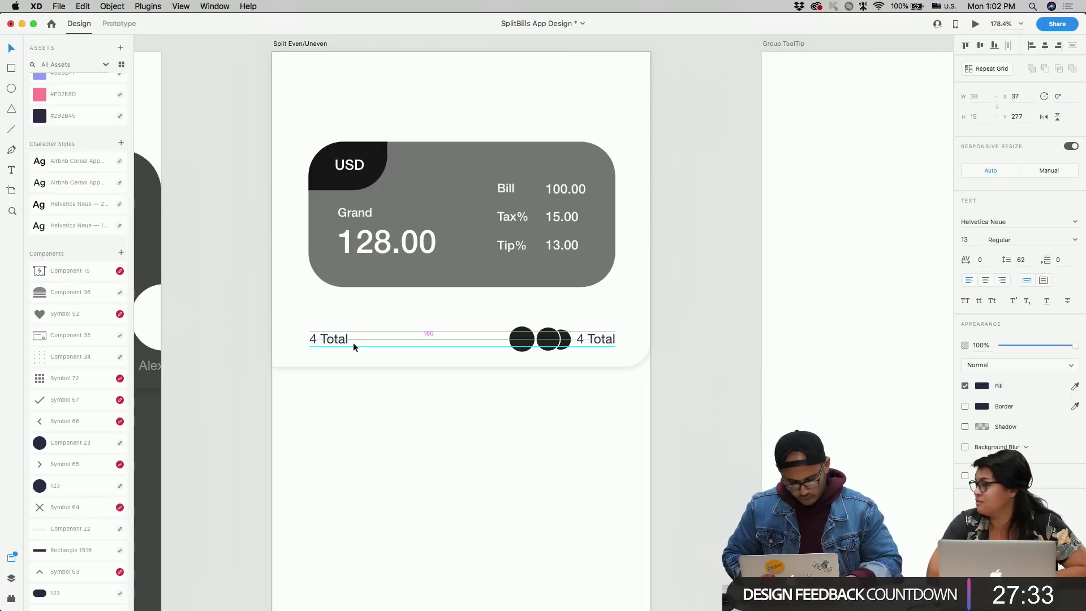
pyautogui.press('Return')
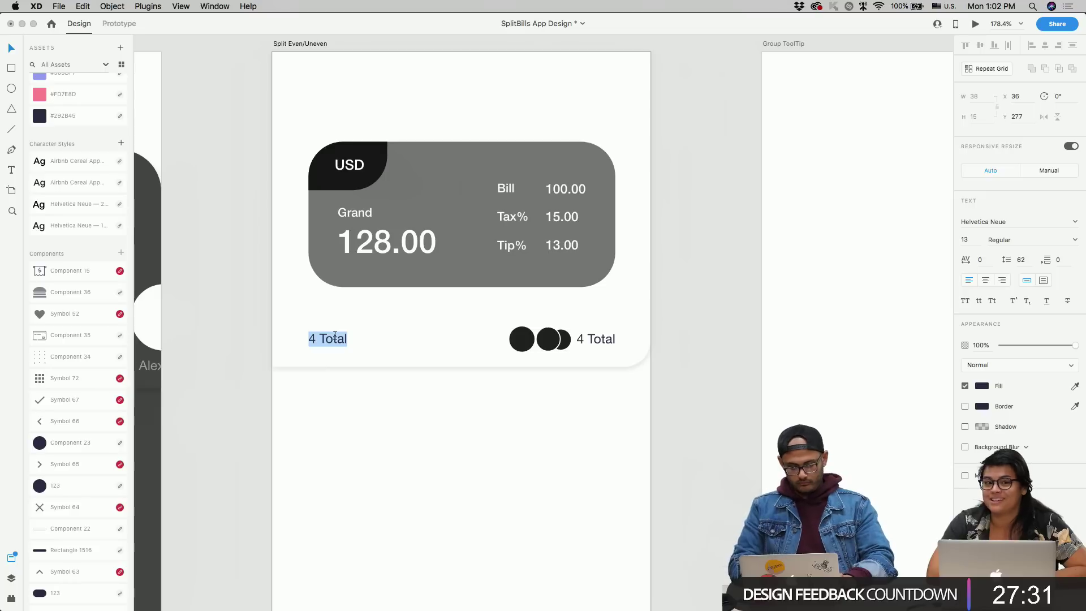
pyautogui.write('Split wu')
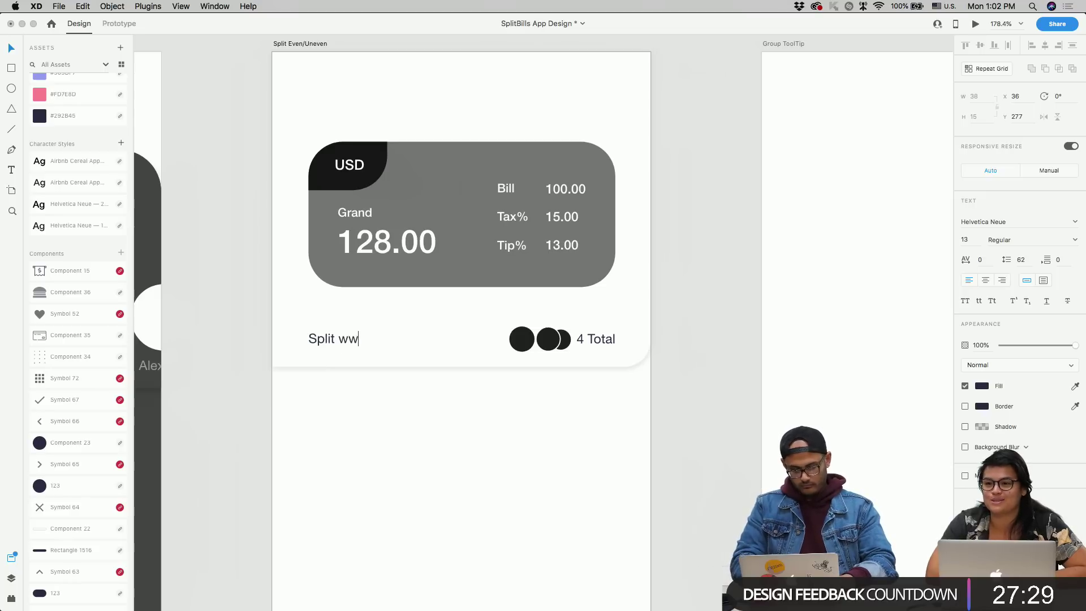
pyautogui.press('BackSpace')
pyautogui.write('ith')
pyautogui.press('Escape')
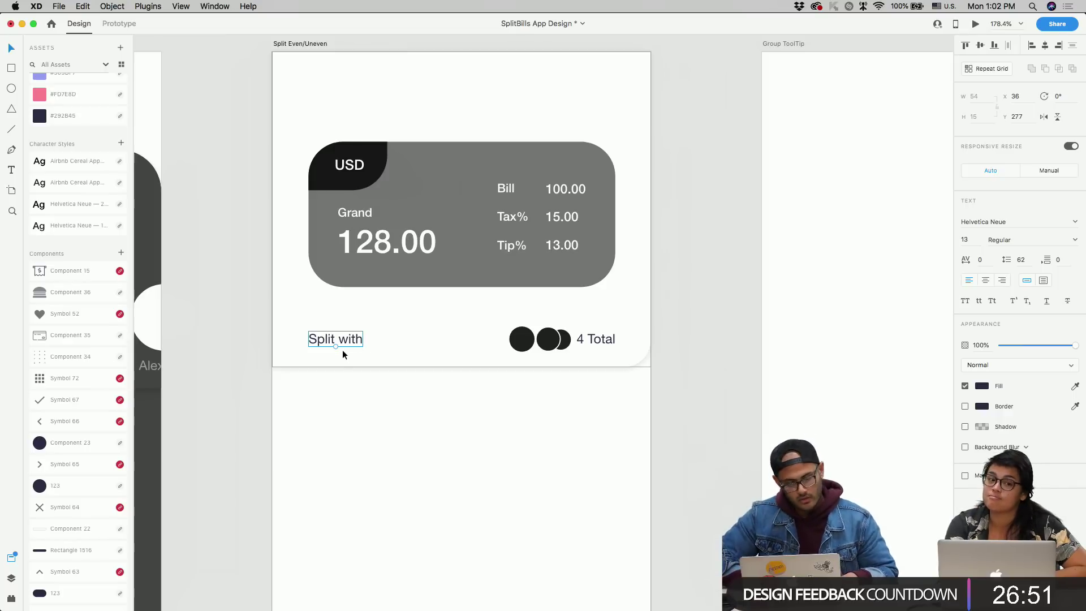
pyautogui.moveTo(343, 340); pyautogui.dragTo(343, 341)
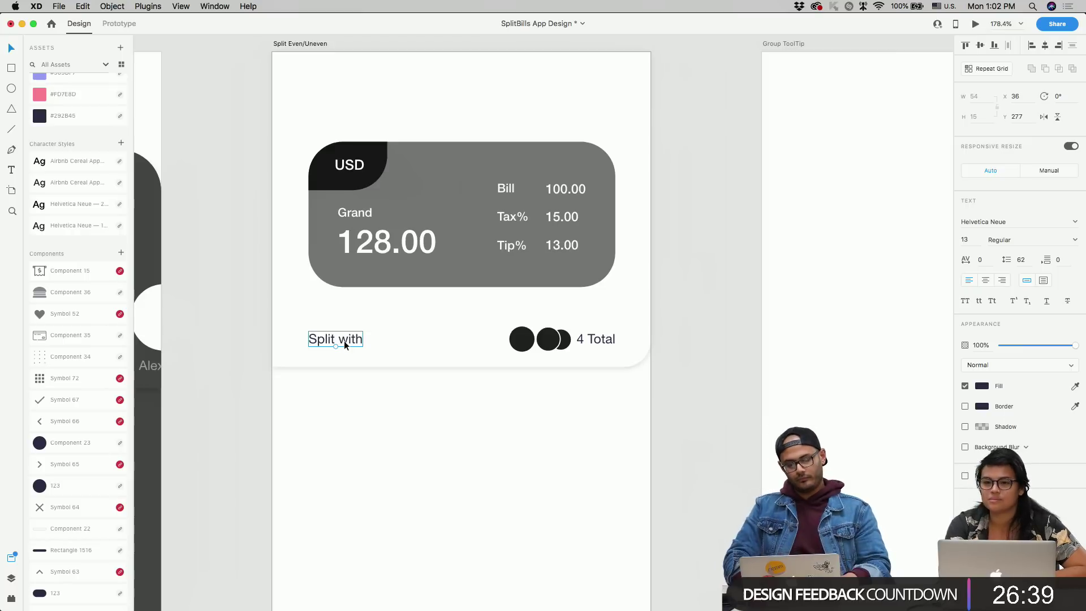
pyautogui.press('alt')
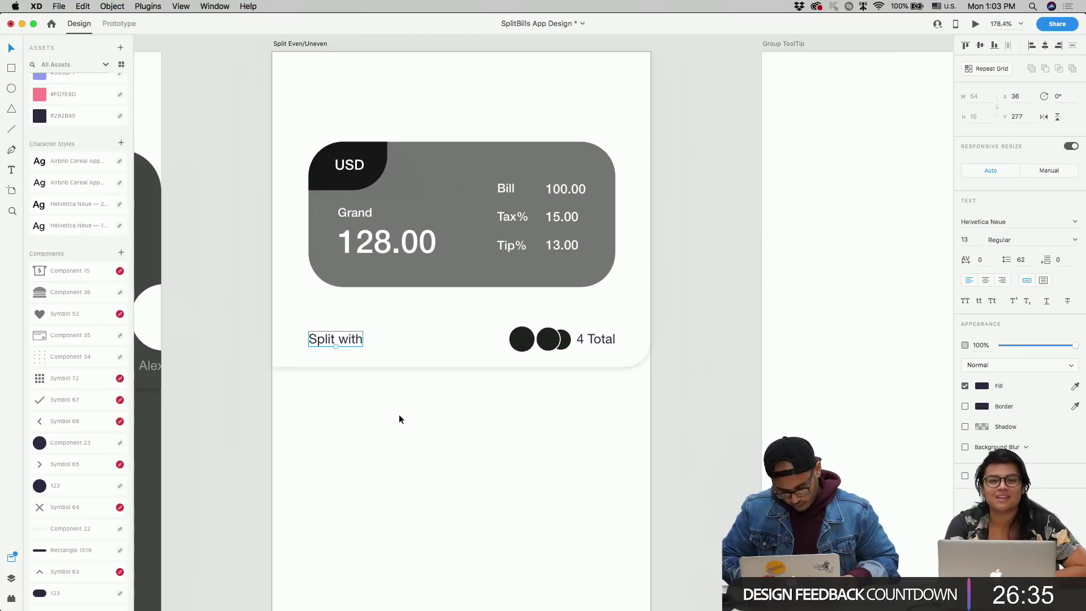
# - Unlock the white header panel, copy it, lock the original again, and paste the duplicate on the Split Even/Uneven artboard
pyautogui.scroll(-6, 399, 415)
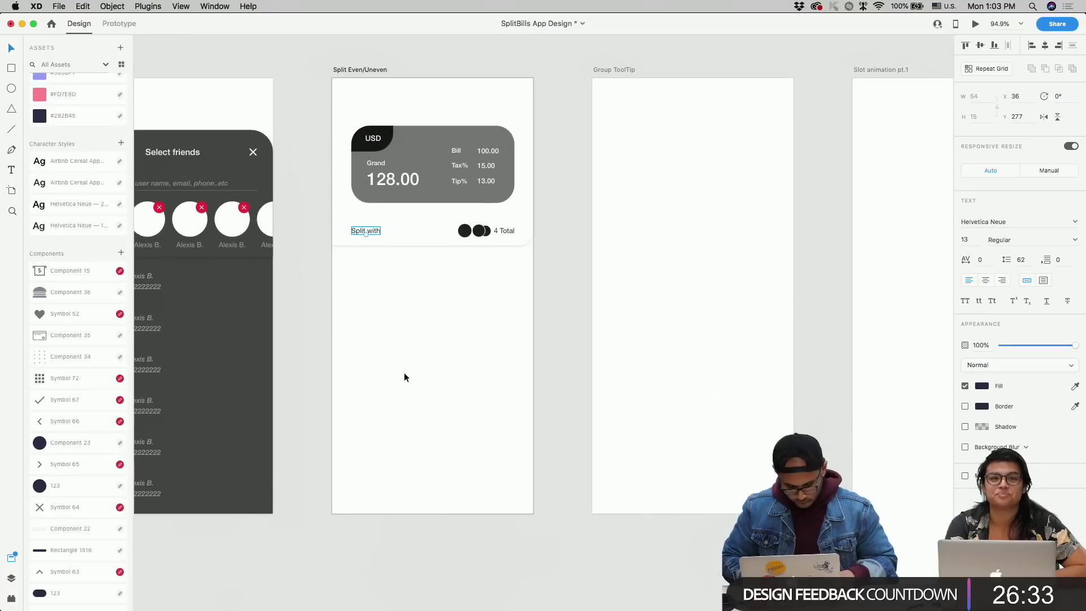
pyautogui.press('Escape')
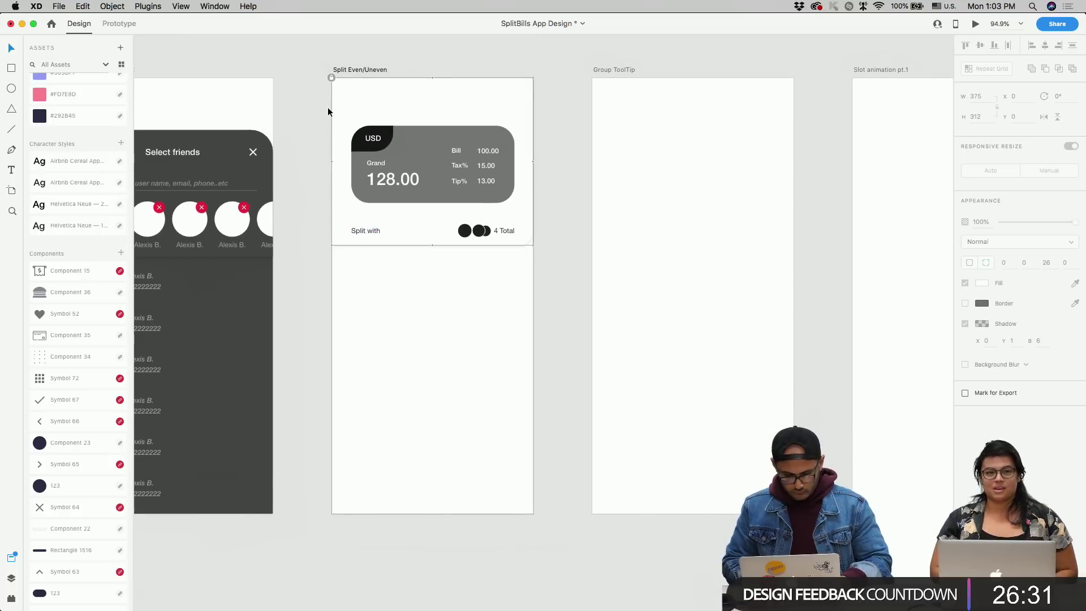
pyautogui.click(331, 77)
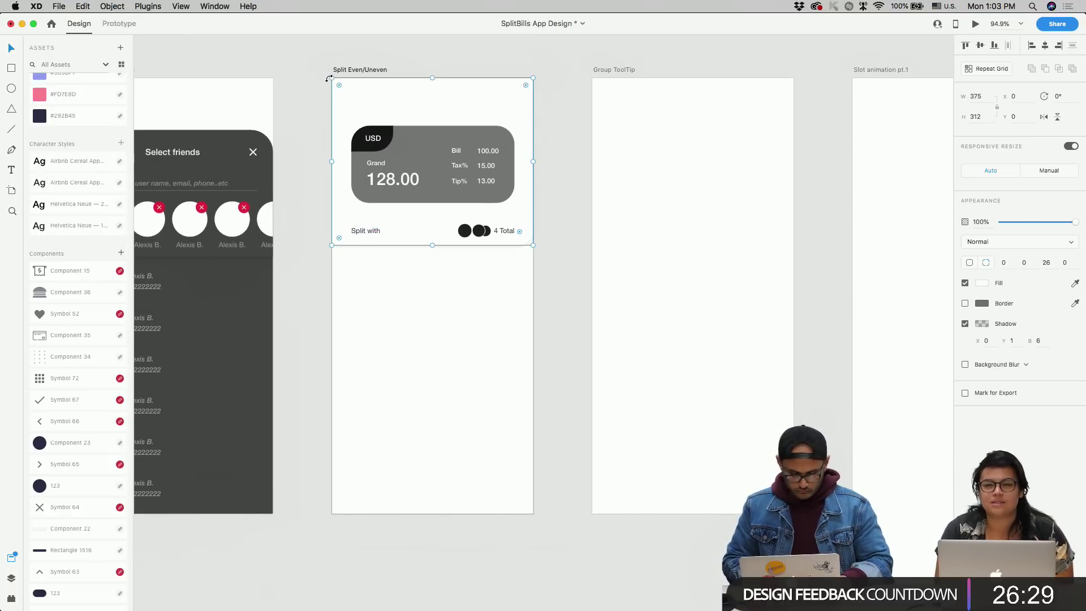
pyautogui.press('super+y')
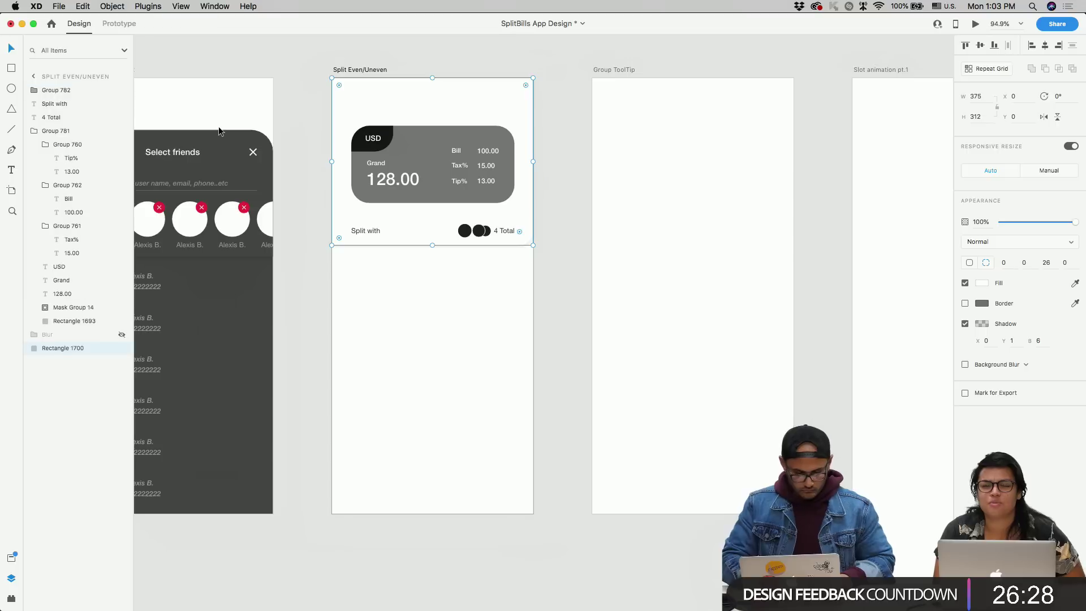
pyautogui.click(110, 348)
pyautogui.press('super+v')
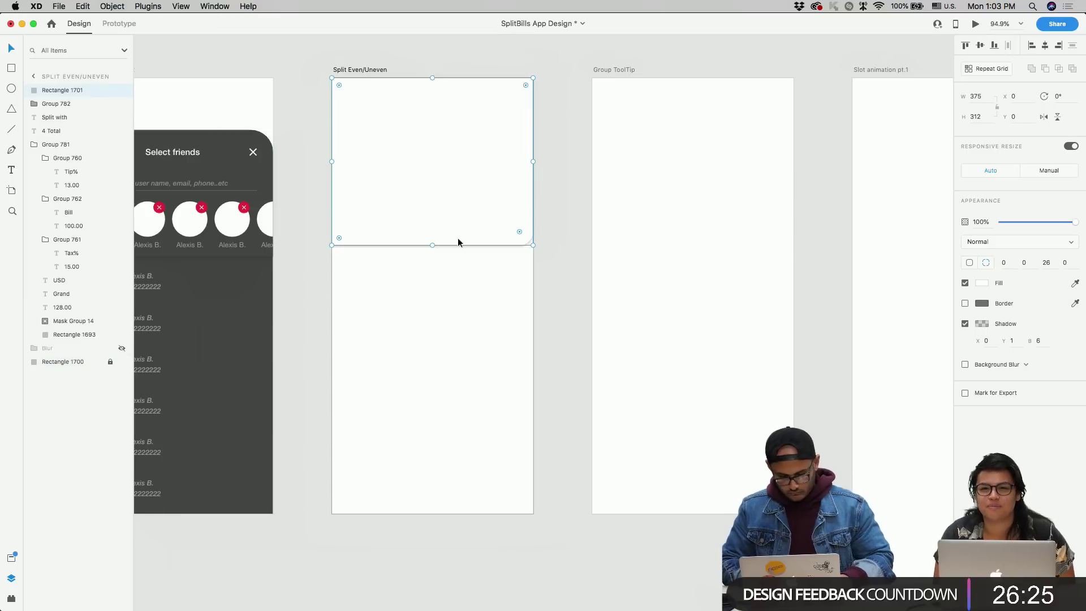
# - Send the duplicate panel behind all other objects and move it down to Y 180
pyautogui.hotkey('shift', 'Down')
pyautogui.hotkey('shift', 'Down')
pyautogui.hotkey('shift', 'Down')
pyautogui.hotkey('shift', 'Down')
pyautogui.hotkey('shift', 'Down')
pyautogui.hotkey('shift', 'Down')
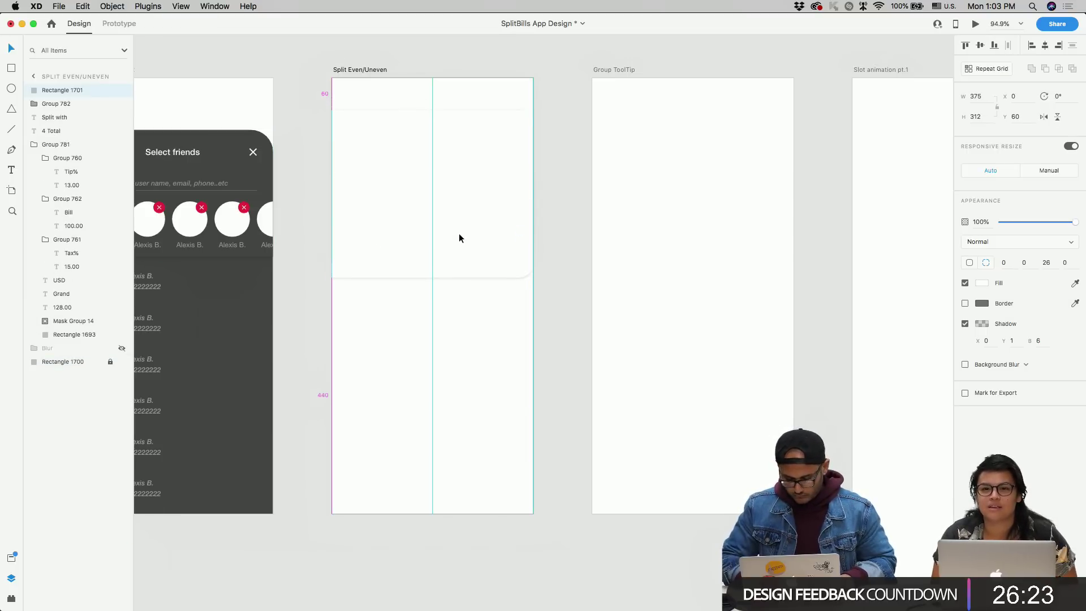
pyautogui.press('super+shift+bracketleft')
pyautogui.moveTo(440, 271); pyautogui.dragTo(440, 336)
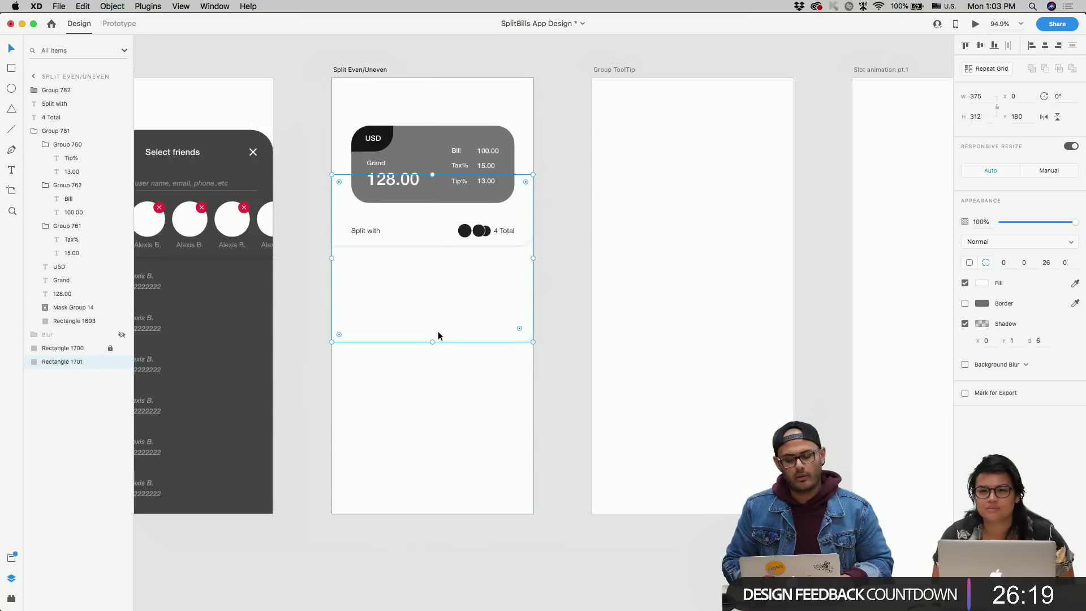
# - Move the duplicate panel further down to Y 206 so more of it extends below the header panel
pyautogui.hscroll(-5, 431, 334)
pyautogui.scroll(-5, 197, 314)
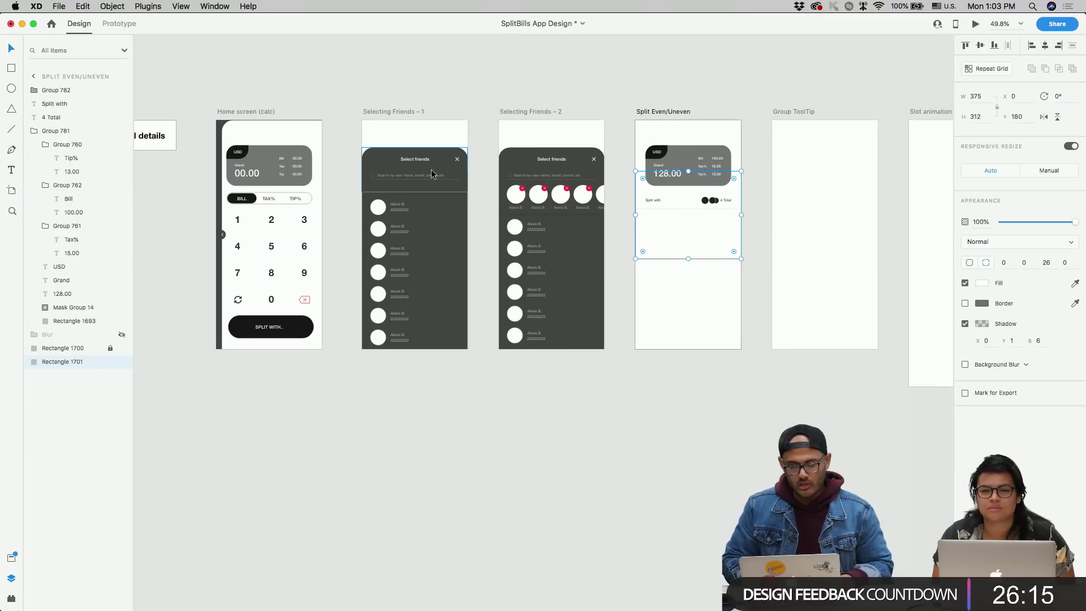
pyautogui.scroll(3, 588, 187)
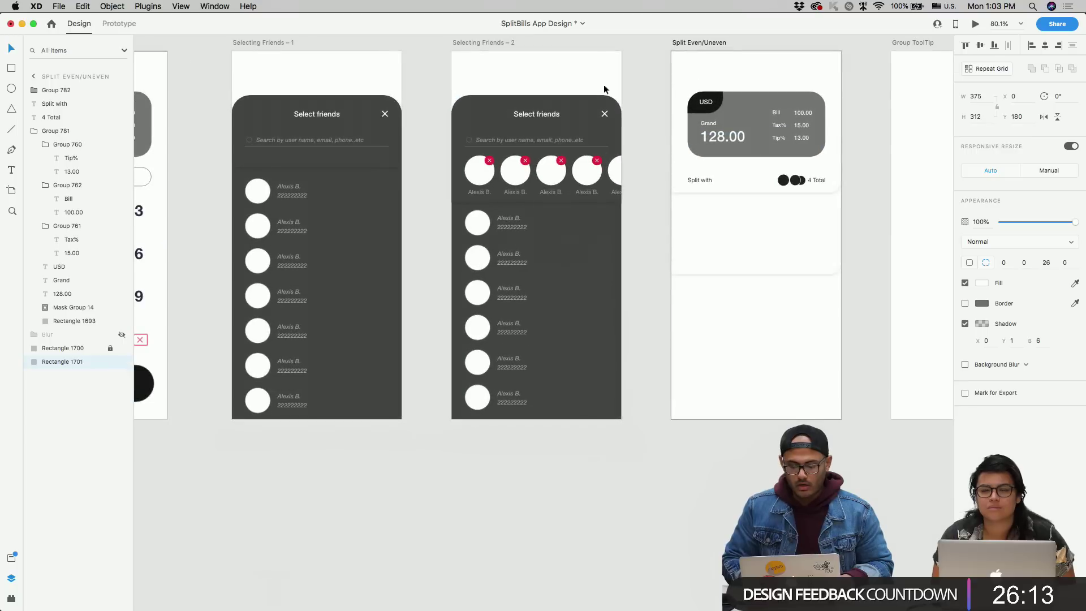
pyautogui.hscroll(5, 671, 152)
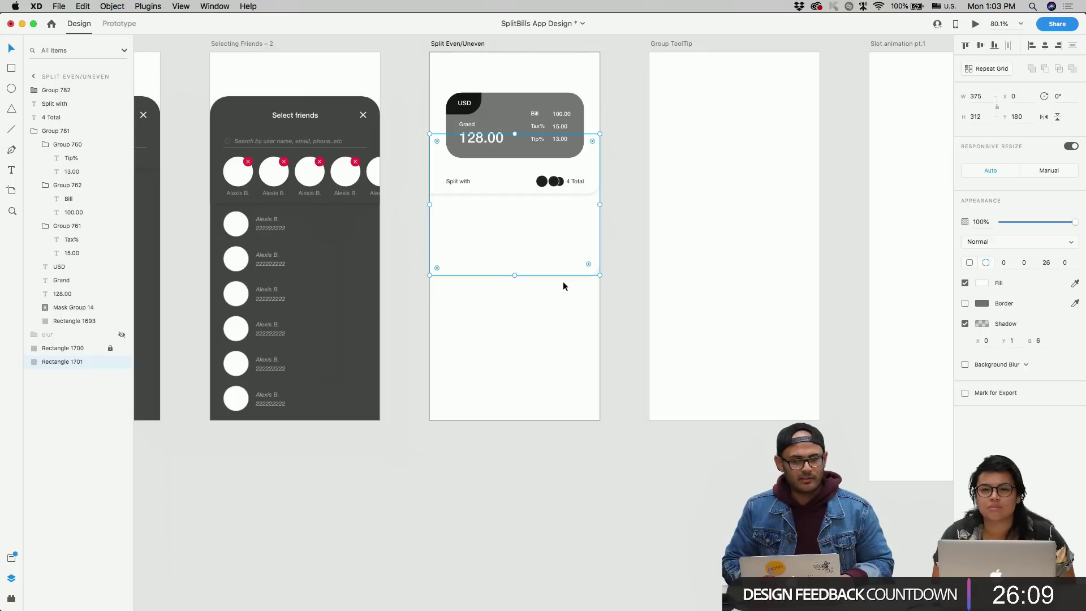
pyautogui.scroll(4, 543, 291)
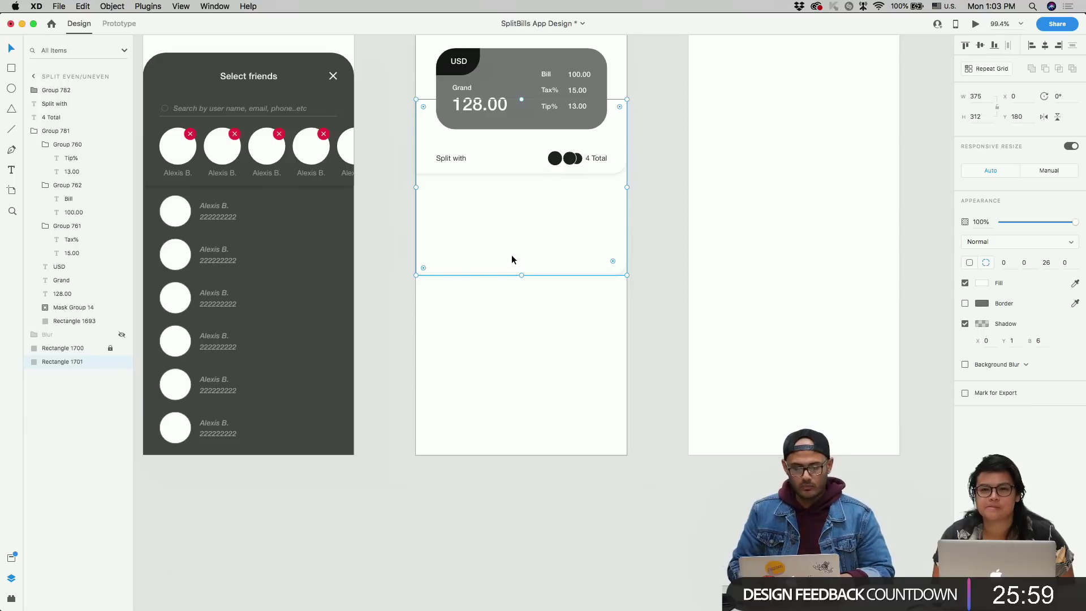
pyautogui.moveTo(512, 258); pyautogui.dragTo(512, 274)
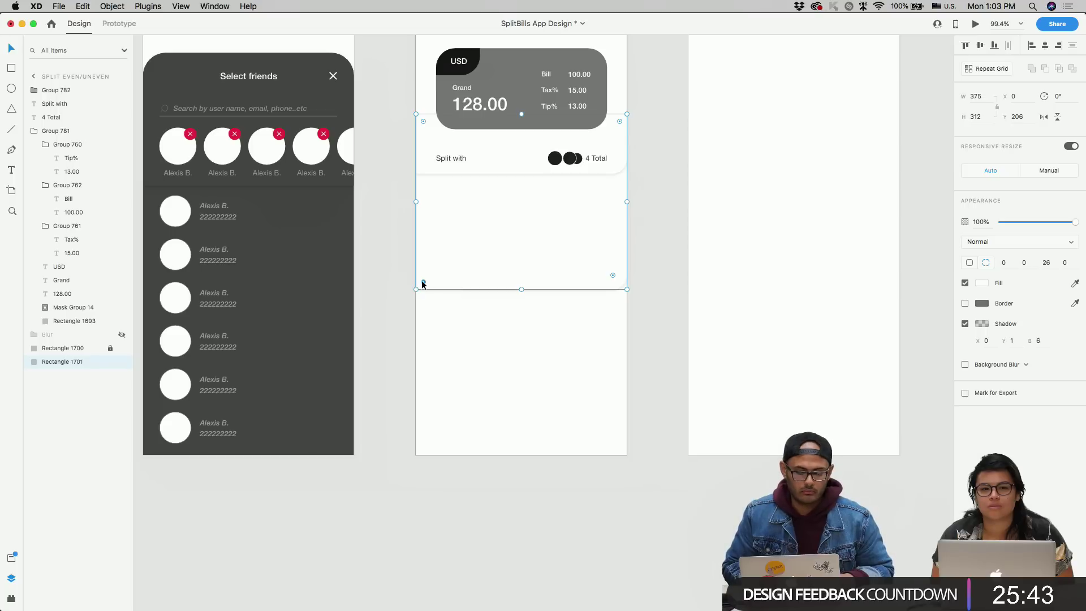
# - Round the duplicate panel's corners to a radius of 59, set only the lower-right corner to 0, and deselect it
pyautogui.moveTo(423, 282); pyautogui.dragTo(449, 257)
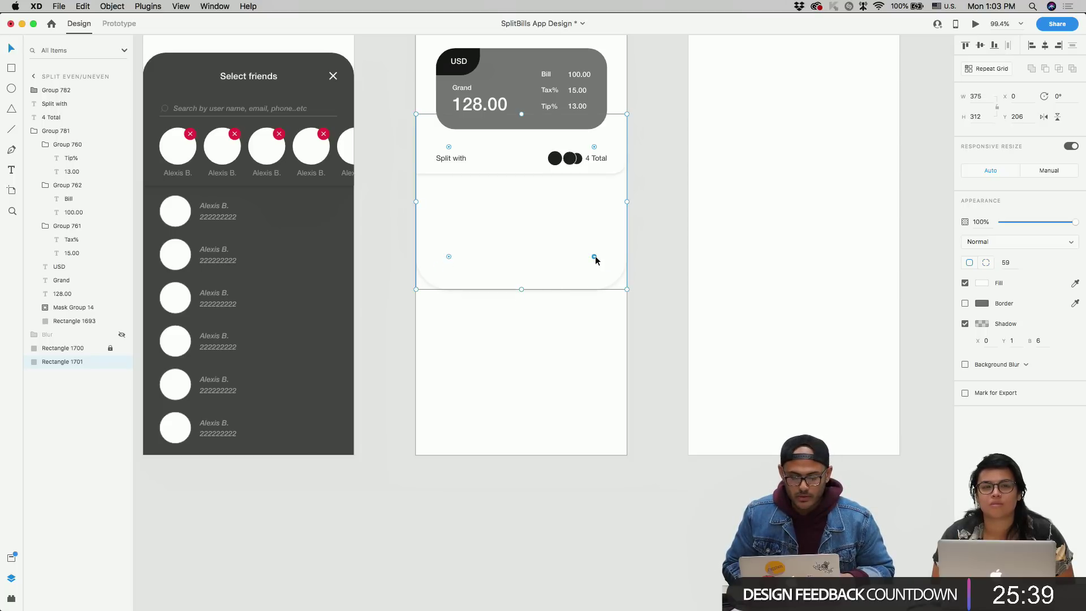
pyautogui.moveTo(595, 257); pyautogui.dragTo(660, 310)
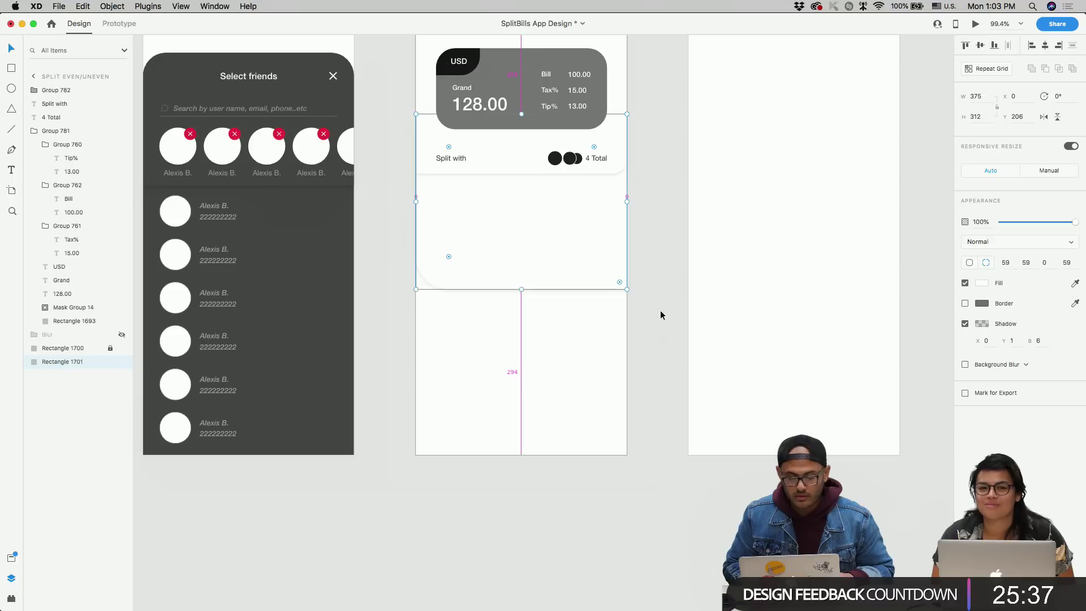
pyautogui.click(631, 316)
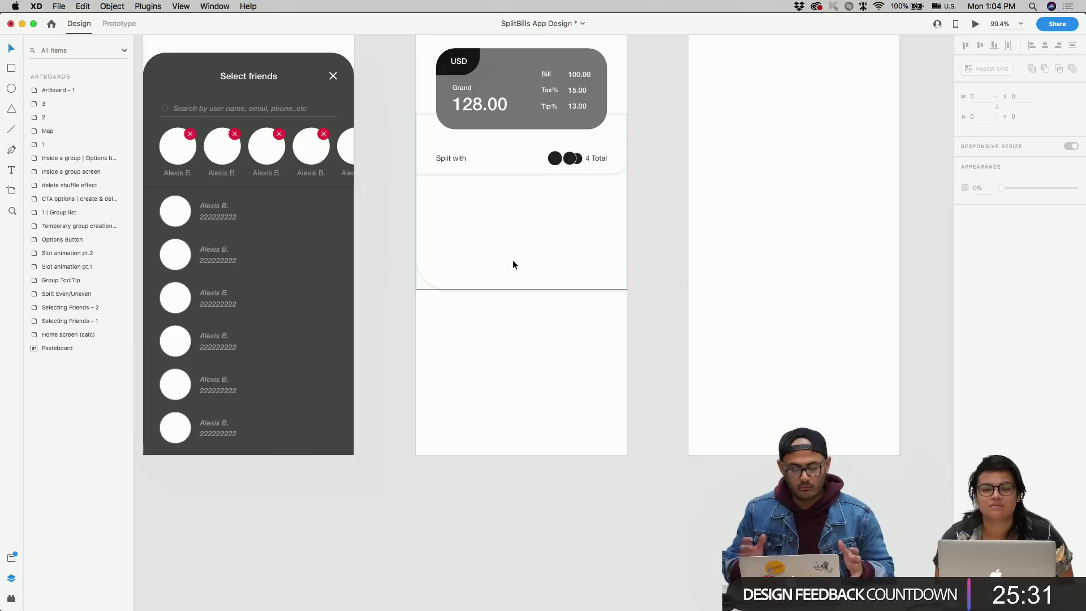
# - Extend the lower edge of the duplicate panel so its height becomes 329
pyautogui.scroll(3, 501, 260)
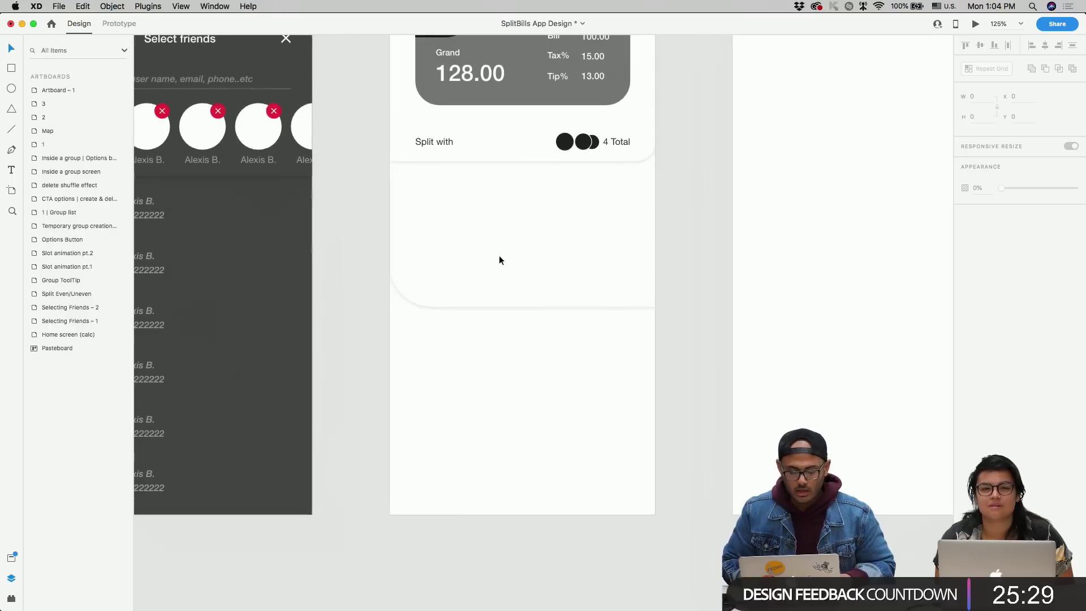
pyautogui.click(551, 258)
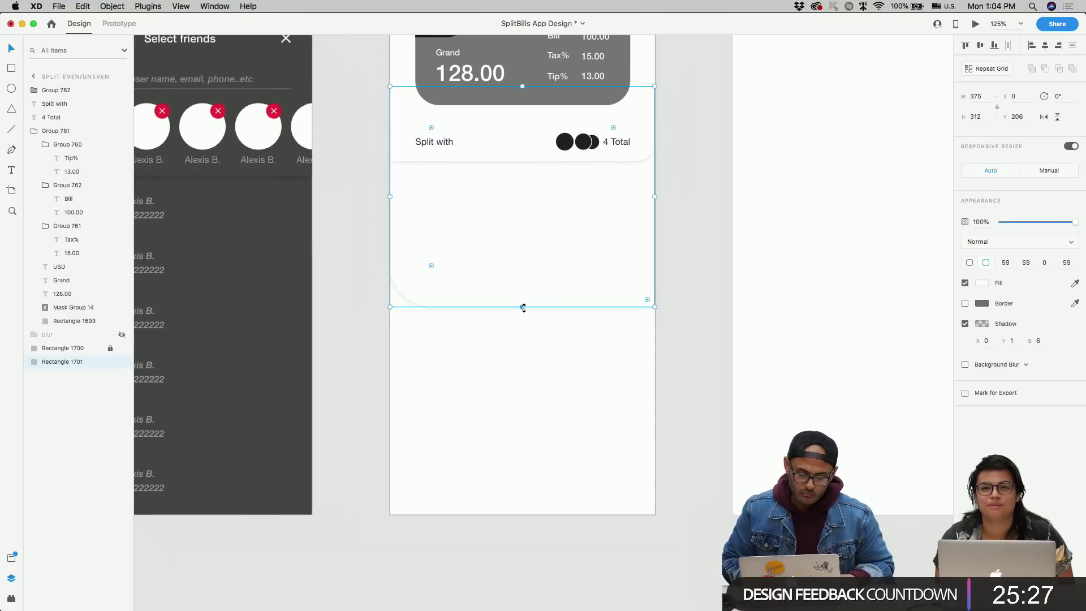
pyautogui.moveTo(523, 307); pyautogui.dragTo(522, 318)
pyautogui.scroll(-5, 714, 286)
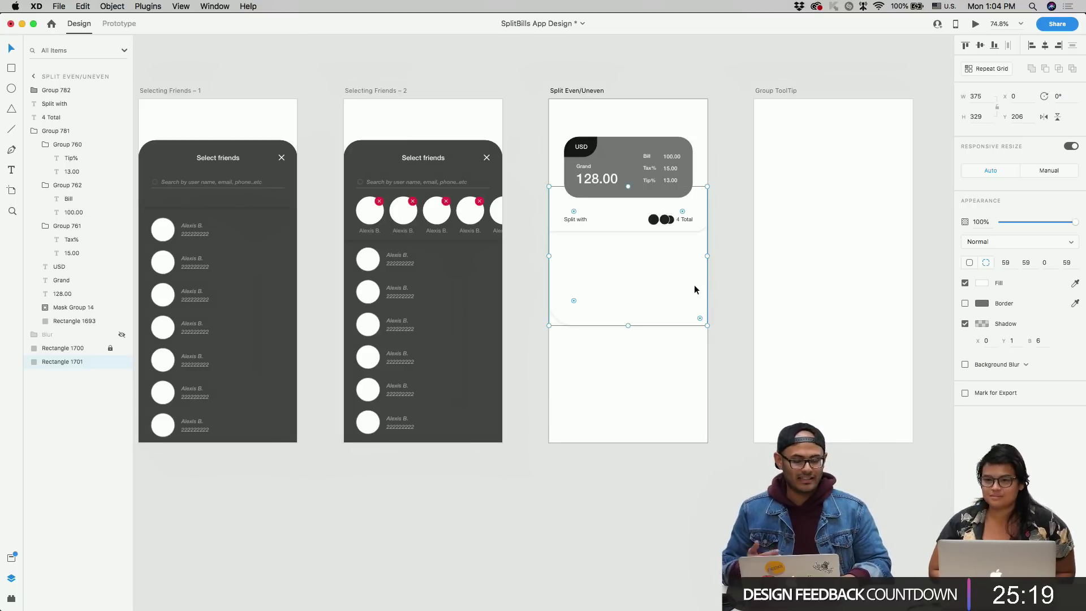
# - Remove the duplicate panel's shadow and set its fill to light grey #E3E3E3
pyautogui.scroll(4, 643, 283)
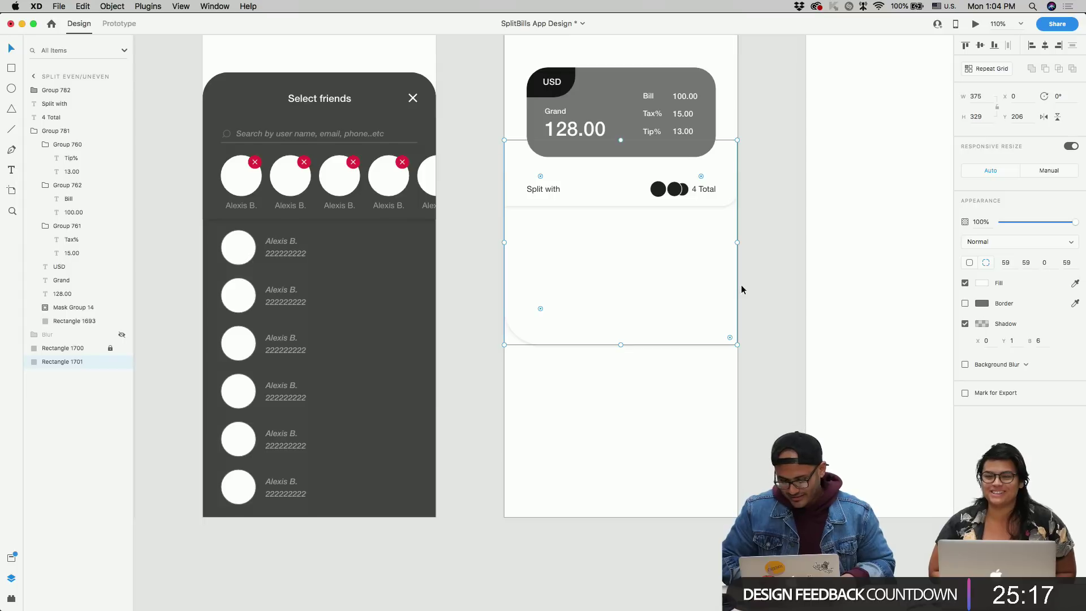
pyautogui.click(964, 323)
pyautogui.click(983, 283)
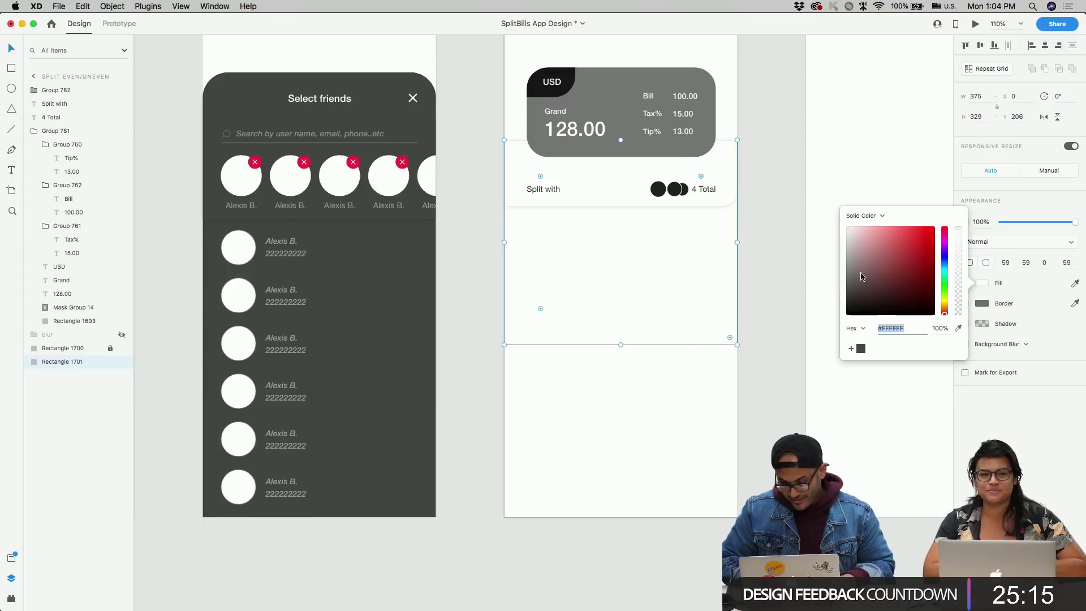
pyautogui.moveTo(871, 272); pyautogui.dragTo(786, 248)
# - Unlock the white header panel and round only its lower-right corner to a radius of 33
pyautogui.click(719, 180)
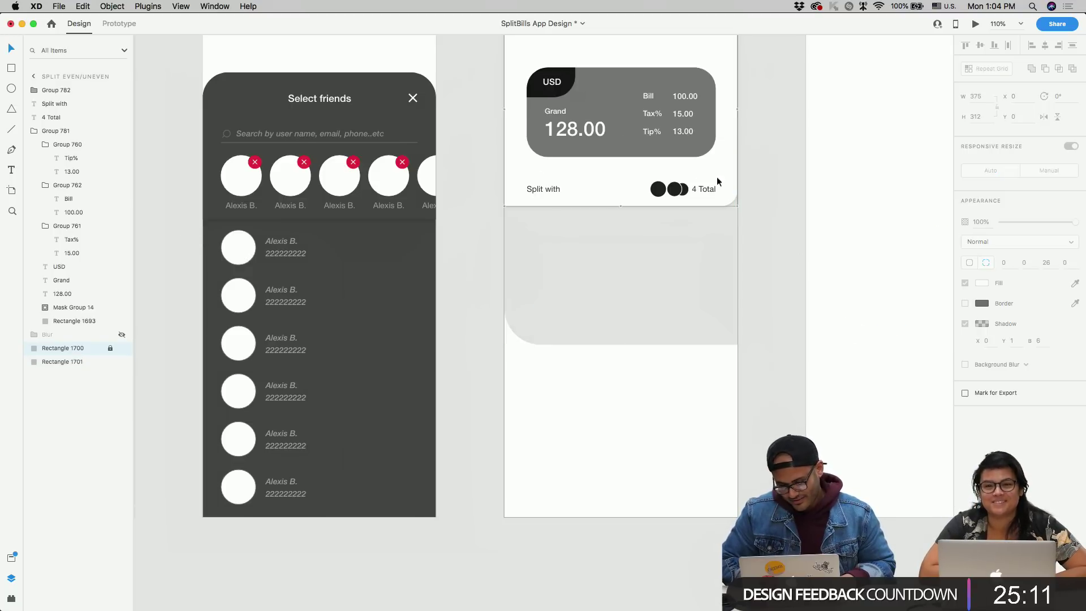
pyautogui.scroll(5, 628, 107)
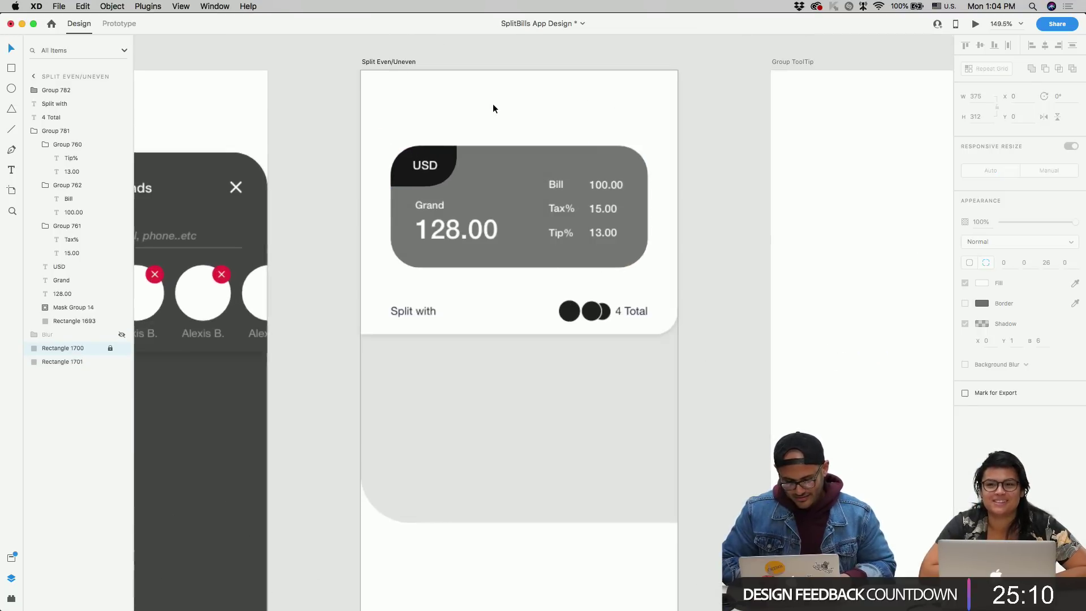
pyautogui.click(359, 70)
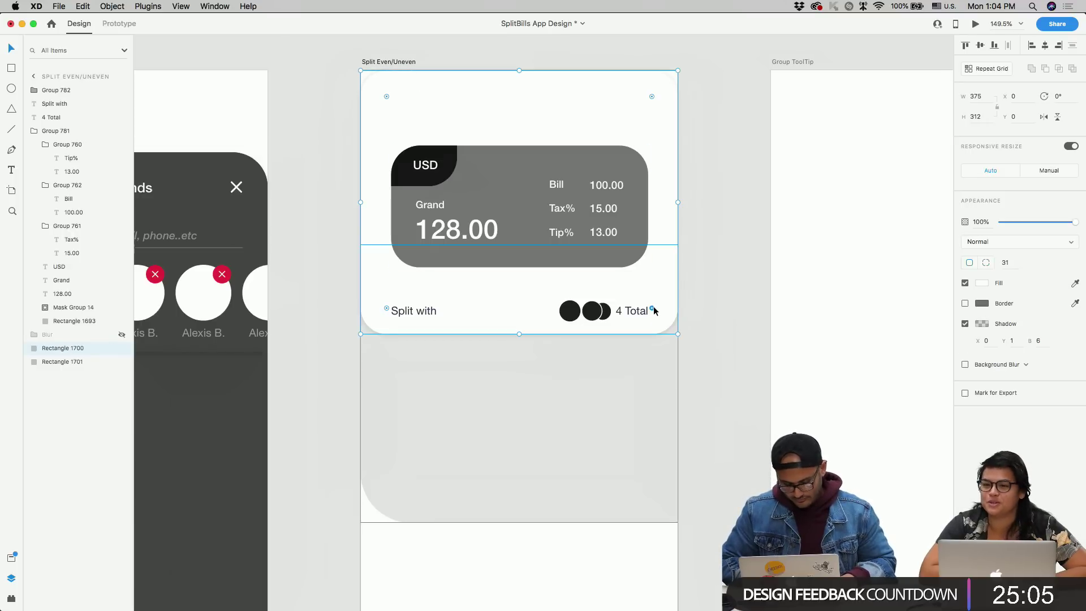
pyautogui.press('alt')
pyautogui.moveTo(656, 312); pyautogui.dragTo(651, 303)
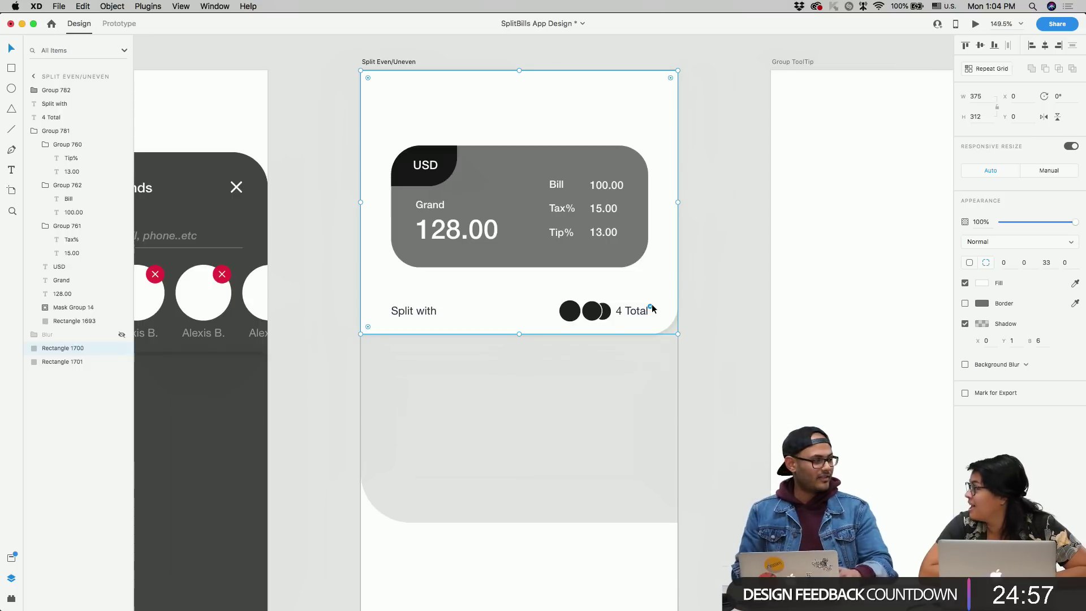
# - Move the grey panel up to Y 196
pyautogui.click(640, 436)
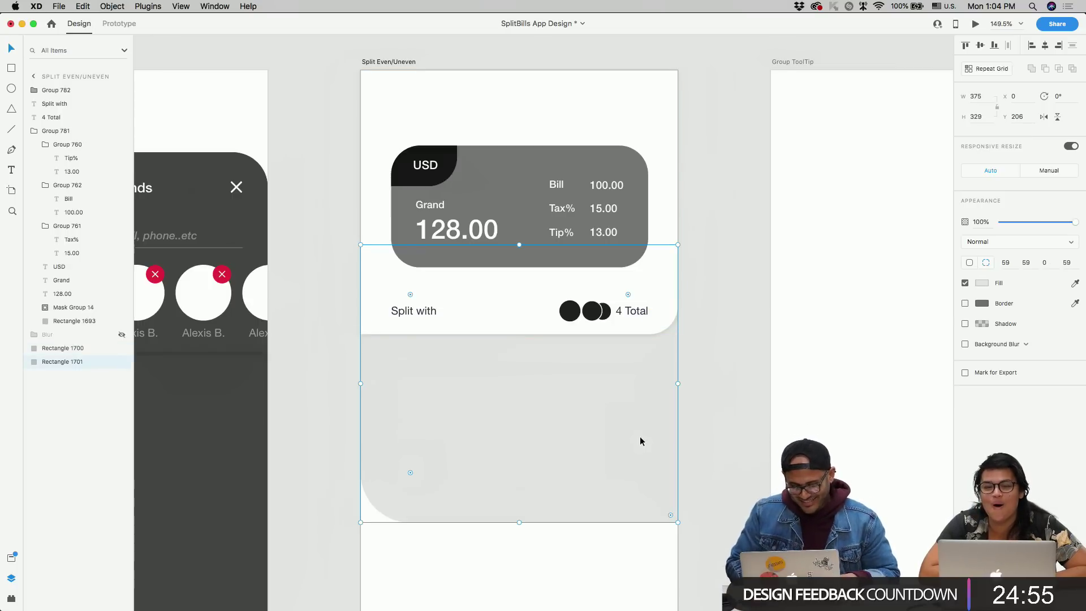
pyautogui.scroll(-6, 564, 437)
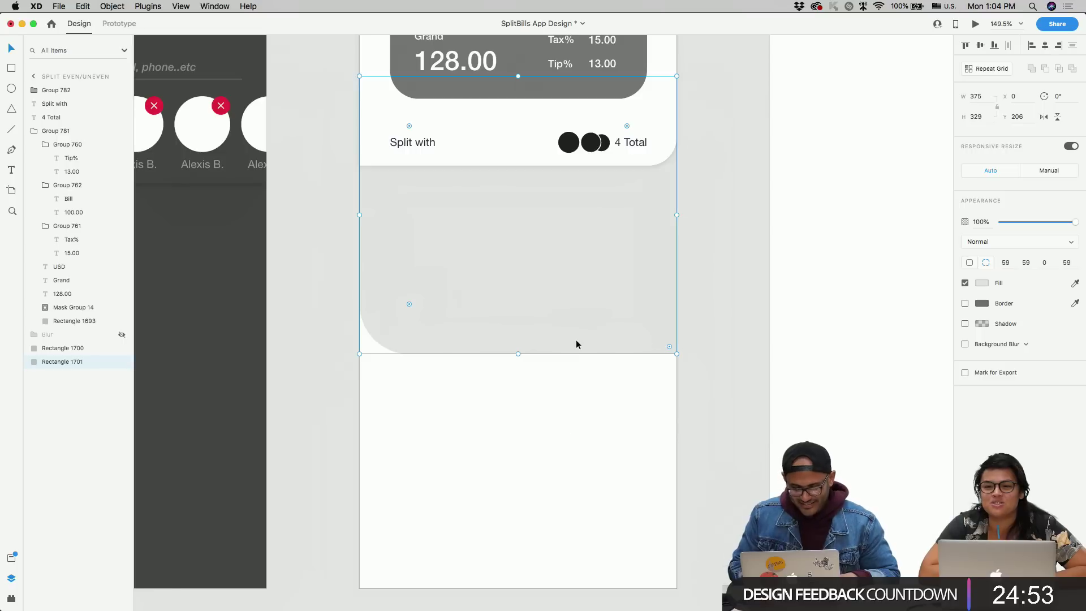
pyautogui.hotkey('shift', 'Up')
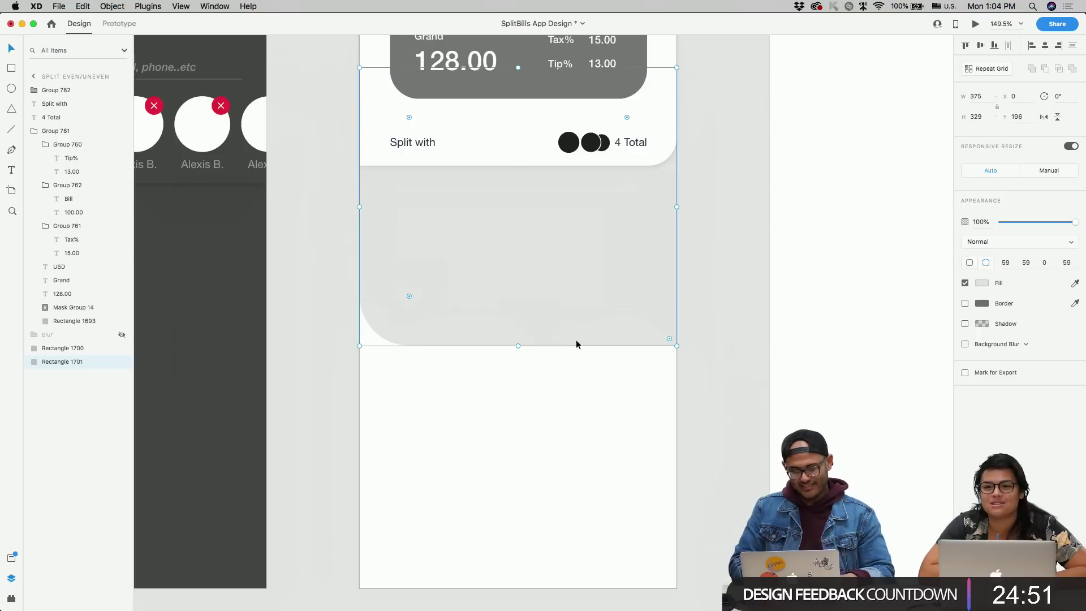
# - Duplicate the grey panel, send the copy behind it, fill it with white, and place it at Y 372
pyautogui.moveTo(576, 340); pyautogui.dragTo(578, 465)
pyautogui.press('super+bracketleft')
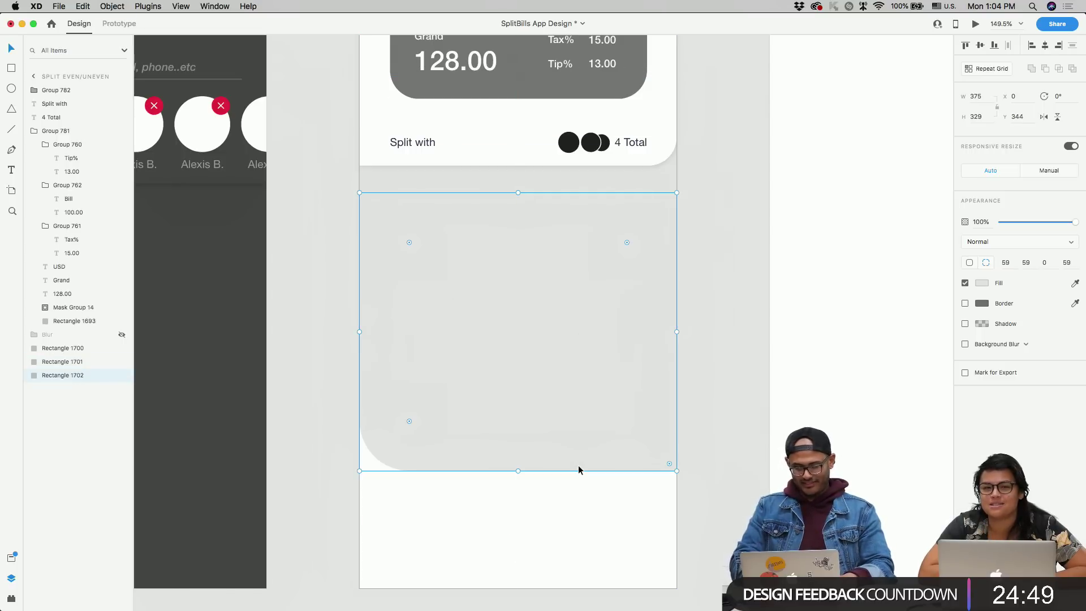
pyautogui.click(982, 283)
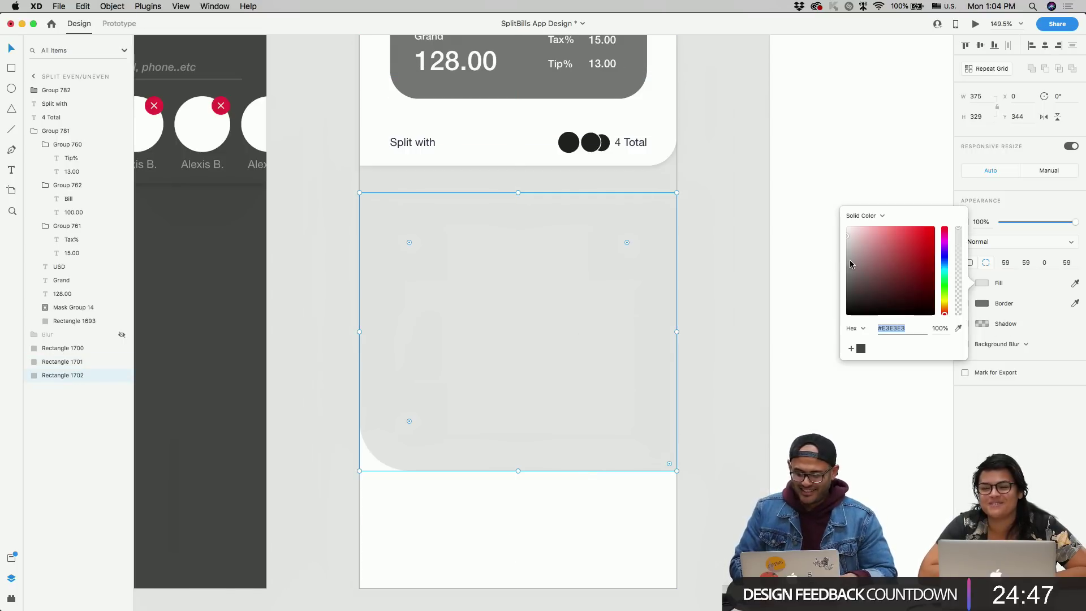
pyautogui.click(754, 247)
pyautogui.click(643, 342)
pyautogui.moveTo(643, 346); pyautogui.dragTo(609, 441)
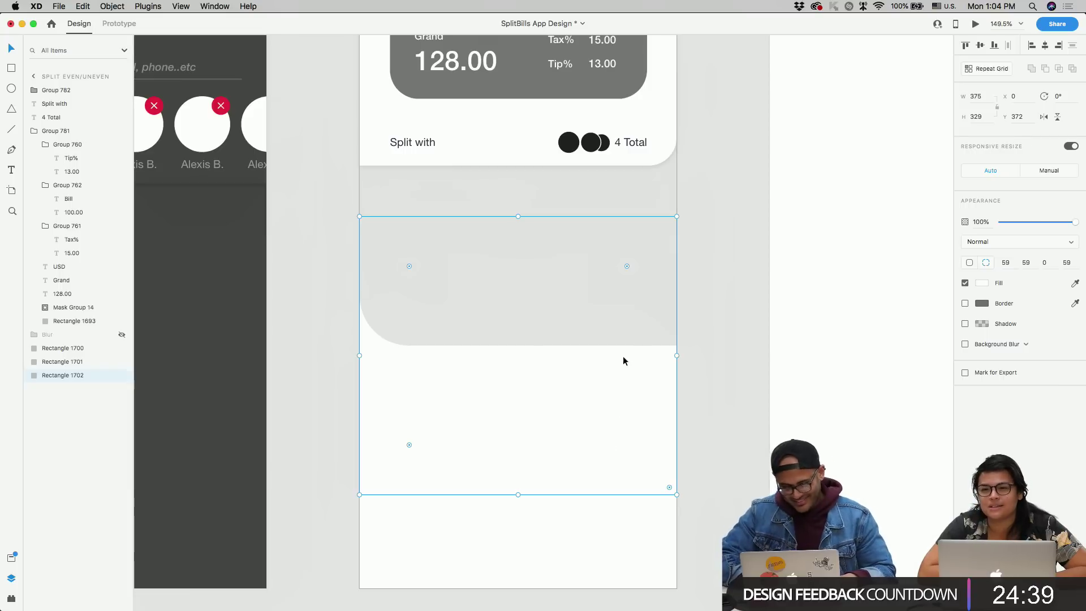
# - Extend the Split Even/Uneven artboard downward to a height of 1040
pyautogui.scroll(-3, 623, 379)
pyautogui.scroll(-3, 623, 378)
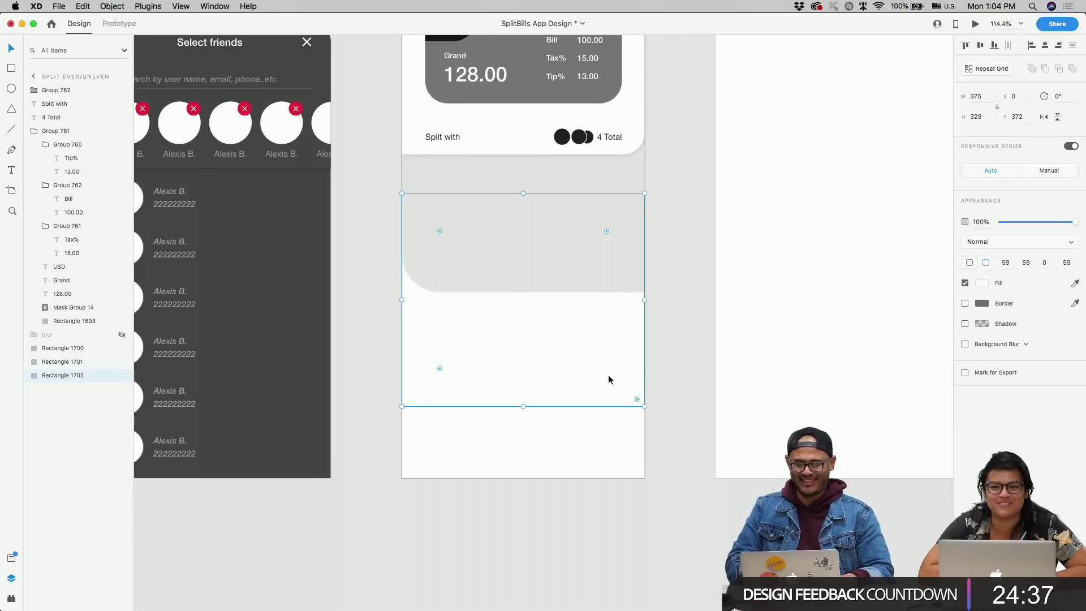
pyautogui.click(468, 74)
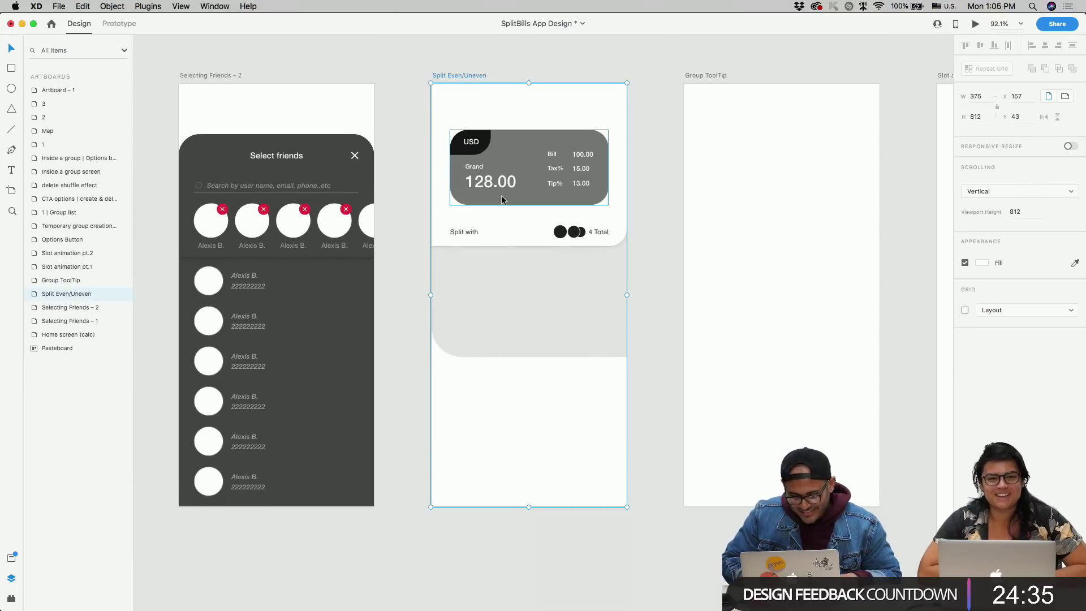
pyautogui.scroll(-4, 578, 375)
pyautogui.moveTo(532, 346); pyautogui.dragTo(533, 462)
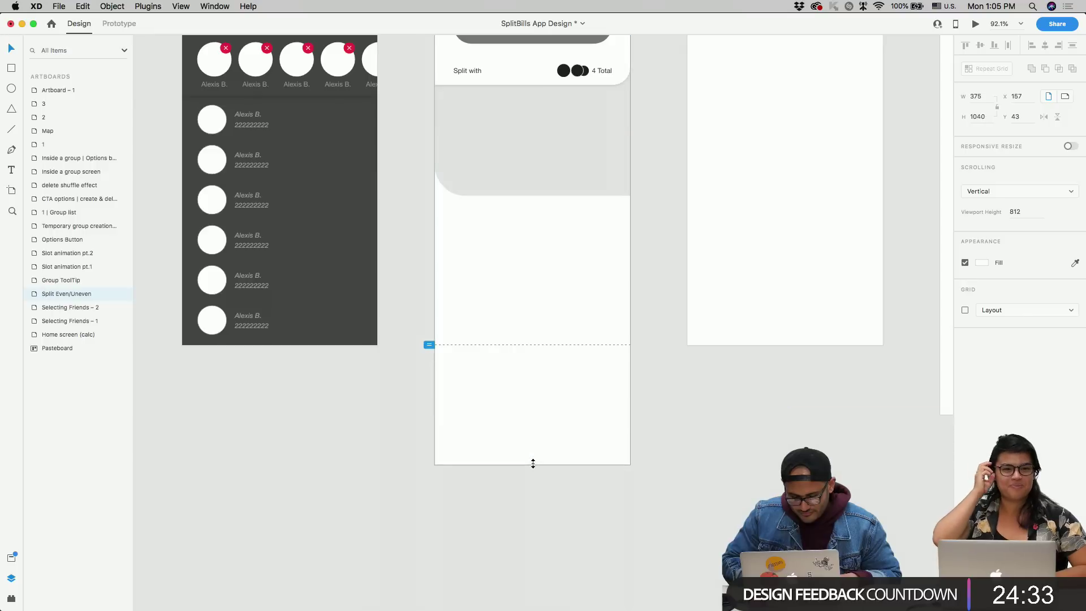
# - Move the white duplicate panel down to Y 382 and deselect it
pyautogui.click(533, 274)
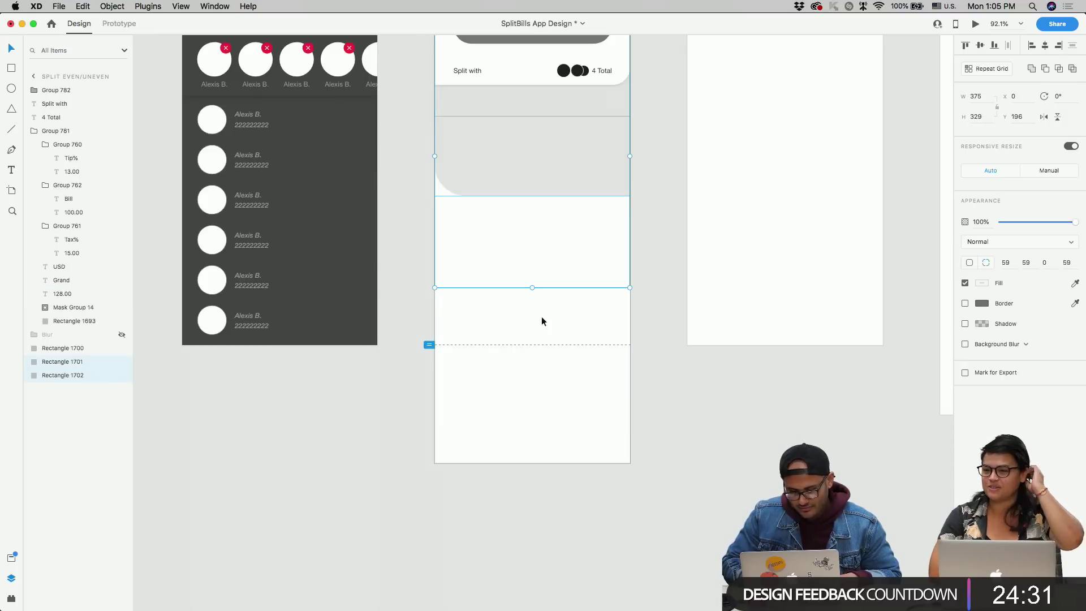
pyautogui.moveTo(547, 272); pyautogui.dragTo(545, 272)
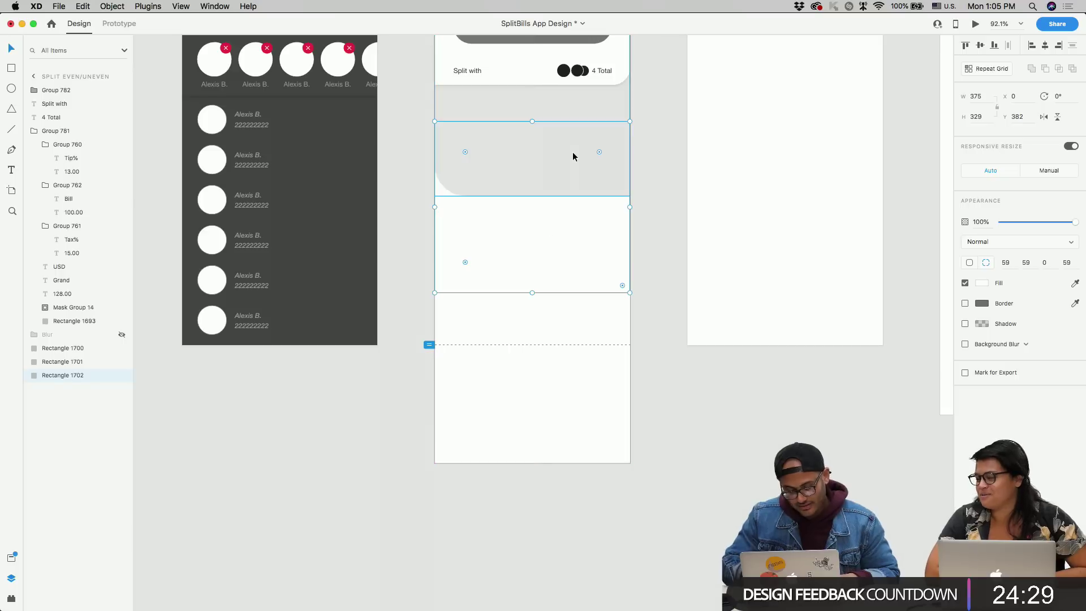
pyautogui.click(696, 193)
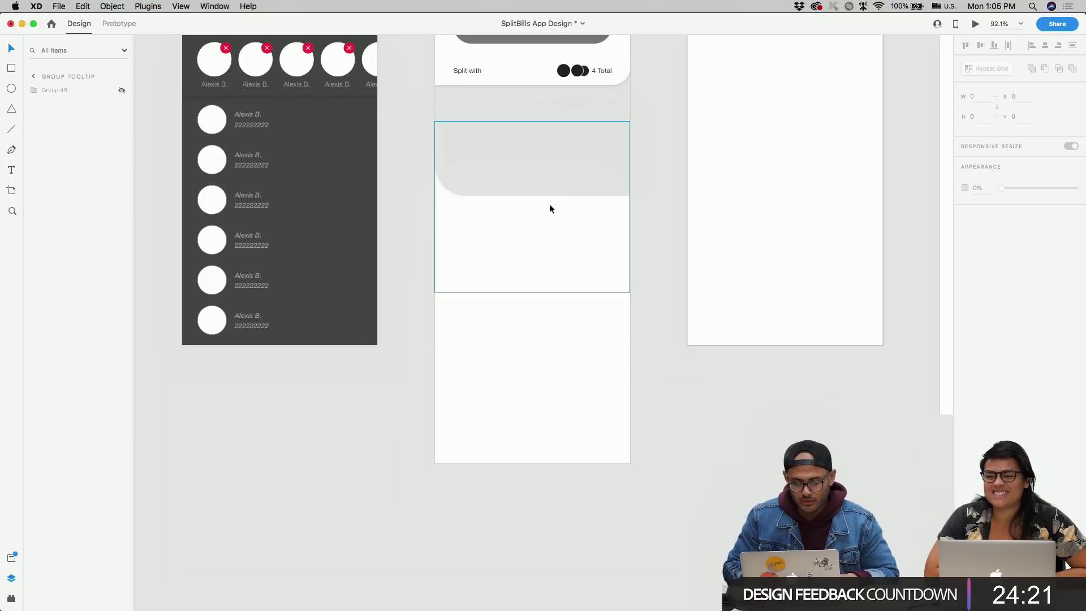
pyautogui.click(566, 179)
pyautogui.moveTo(559, 230); pyautogui.dragTo(555, 436)
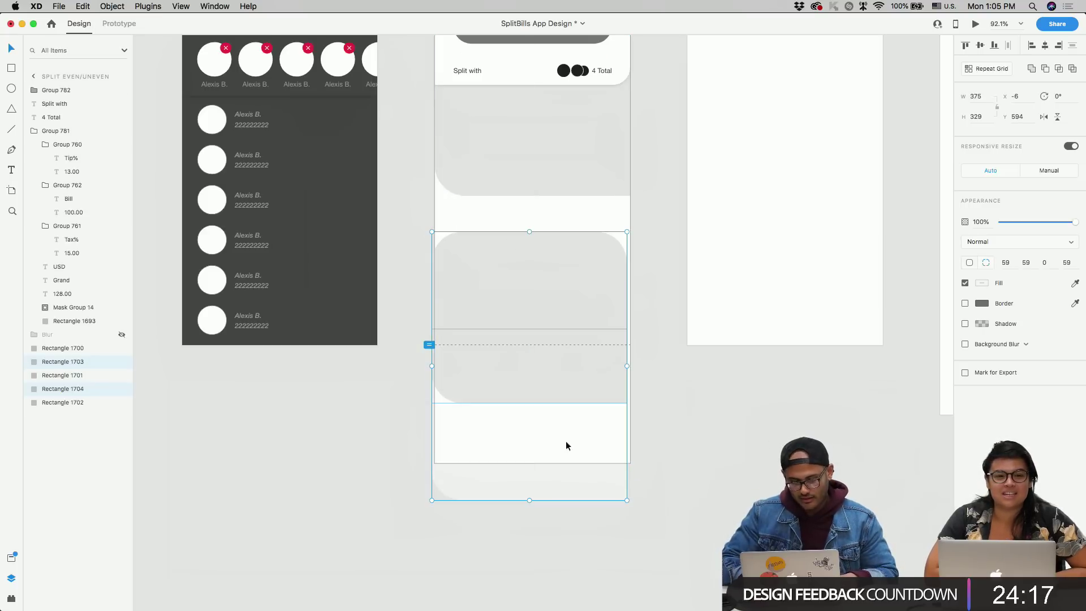
pyautogui.press('Delete')
pyautogui.click(528, 450)
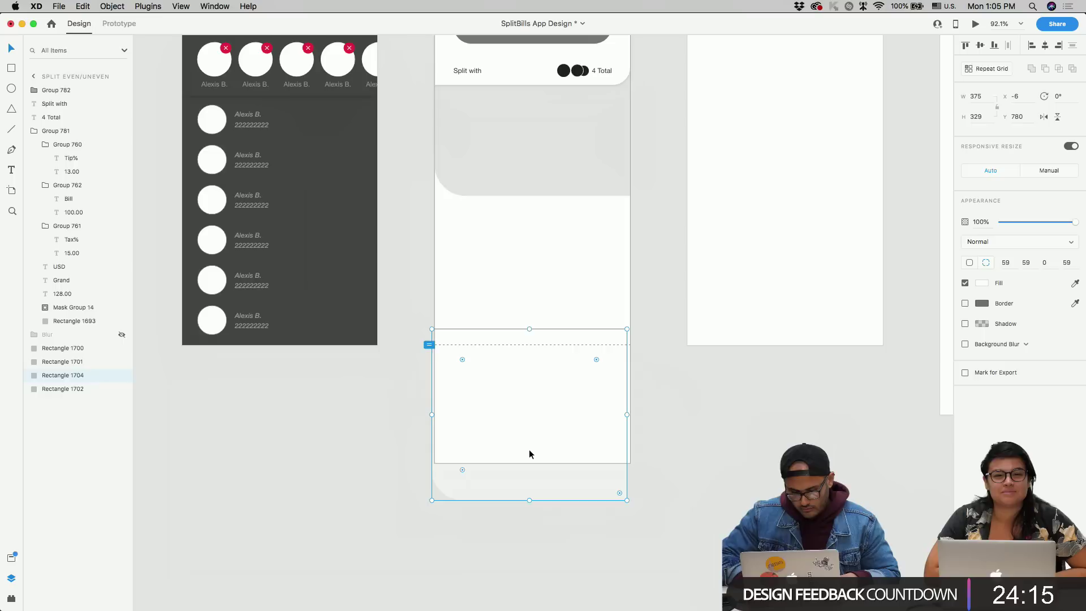
pyautogui.press('Delete')
# - Duplicate the grey panel down to Y 613, set its upper corner radii to 0, and send it to the back
pyautogui.moveTo(561, 139); pyautogui.dragTo(560, 372)
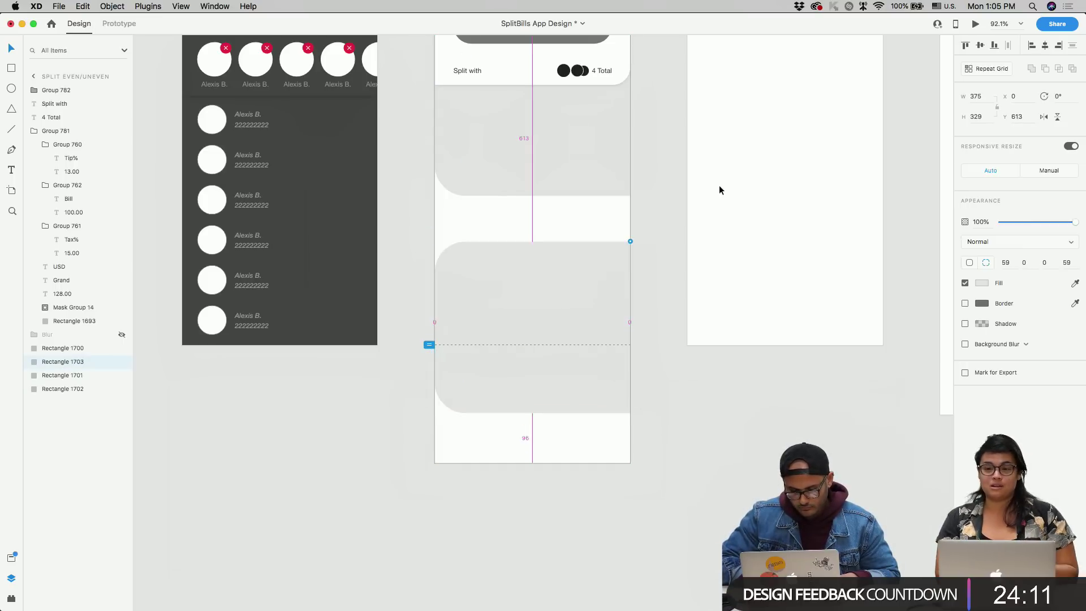
pyautogui.moveTo(464, 272); pyautogui.dragTo(416, 241)
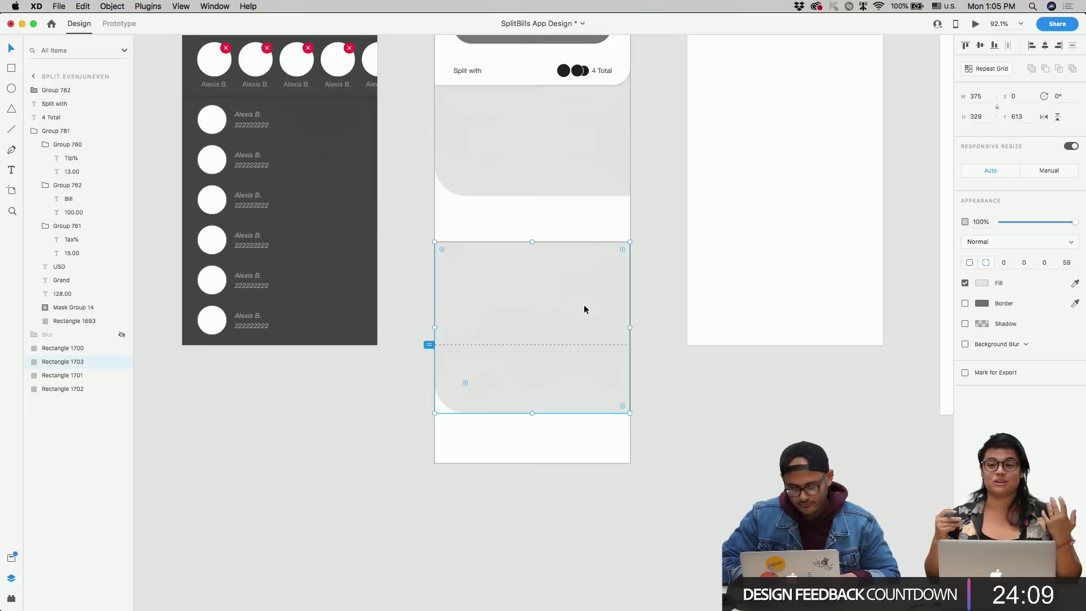
pyautogui.press('super+shift+bracketleft')
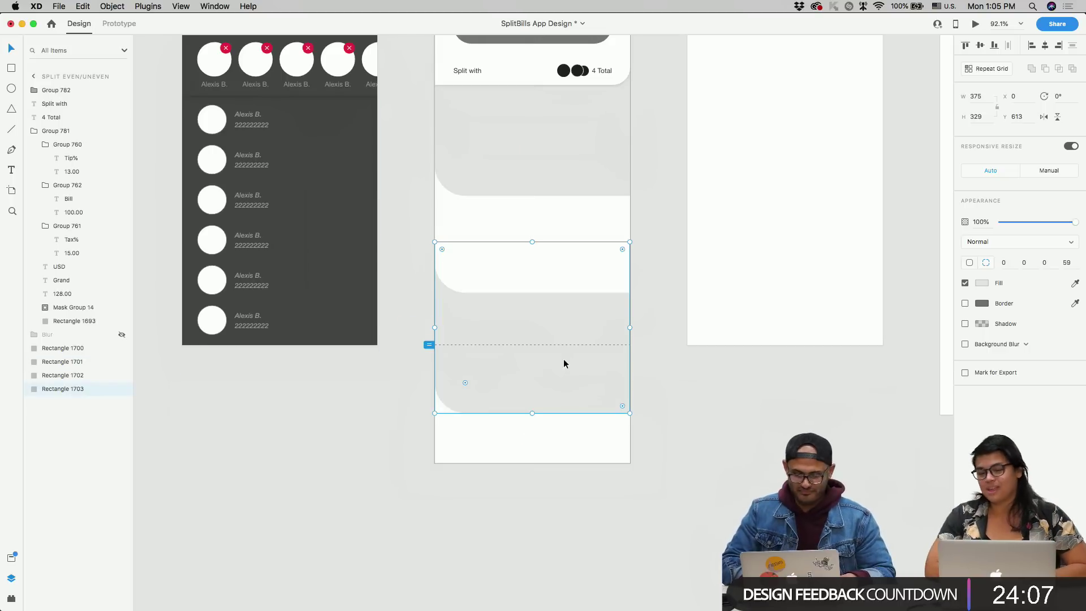
# - Shift the white panel down to about Y 400 and adjust the lower grey panel's position beneath it
pyautogui.moveTo(563, 363)
pyautogui.mouseDown()
pyautogui.moveTo(564, 346)
pyautogui.moveTo(565, 361)
pyautogui.mouseUp()
pyautogui.moveTo(557, 290); pyautogui.dragTo(558, 288)
pyautogui.keyDown('shift'); pyautogui.click(577, 259); pyautogui.keyUp('shift')
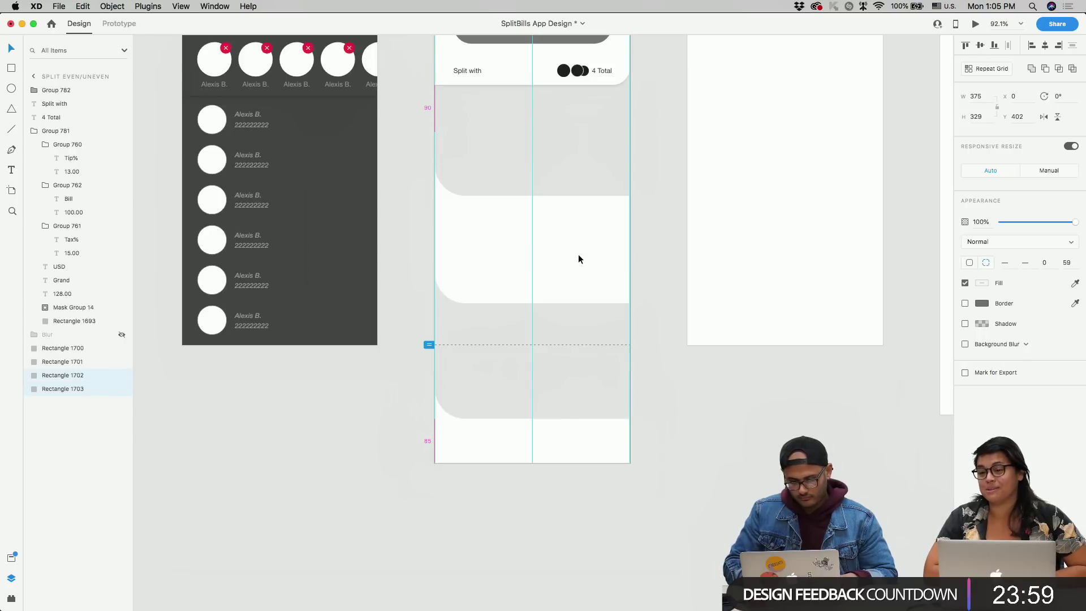
pyautogui.click(663, 362)
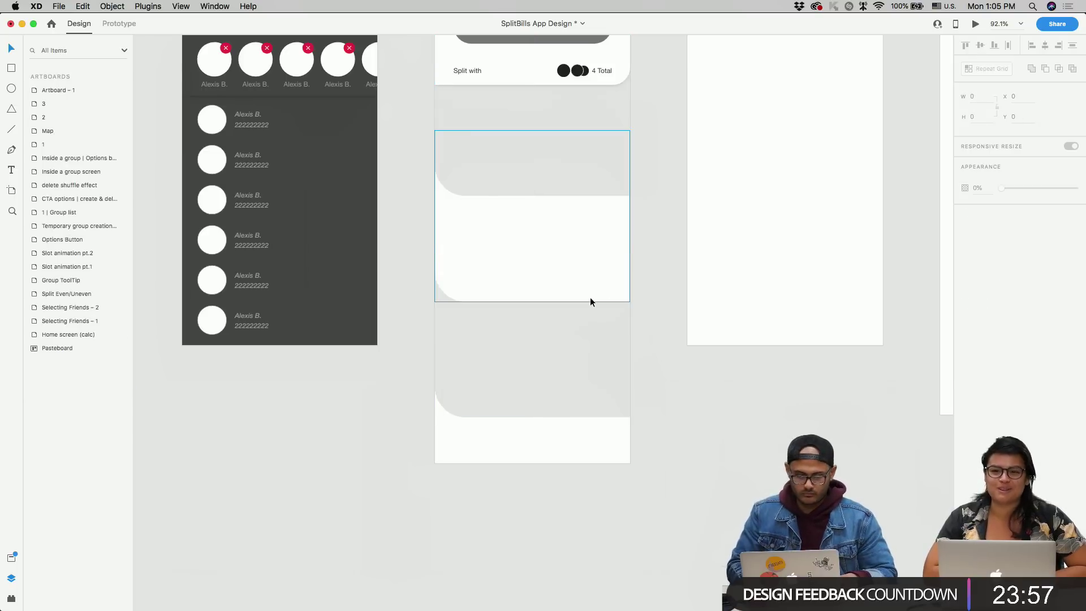
# - Duplicate the white panel down to Y 829, set its upper-left corner radius to 0, and send it to the back
pyautogui.scroll(-2, 589, 297)
pyautogui.moveTo(588, 296); pyautogui.dragTo(587, 474)
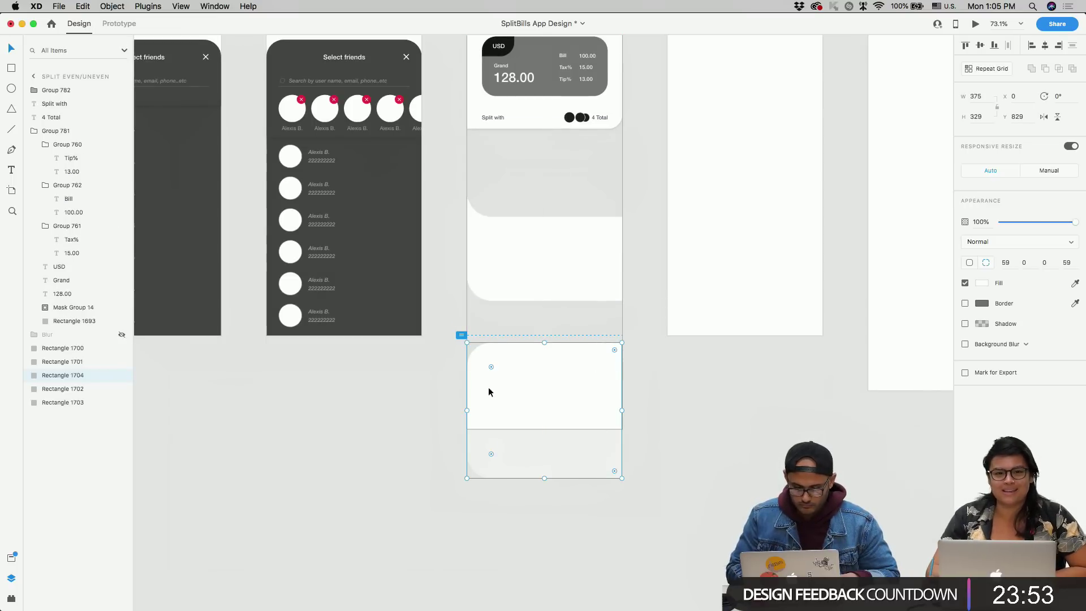
pyautogui.moveTo(492, 366); pyautogui.dragTo(474, 350)
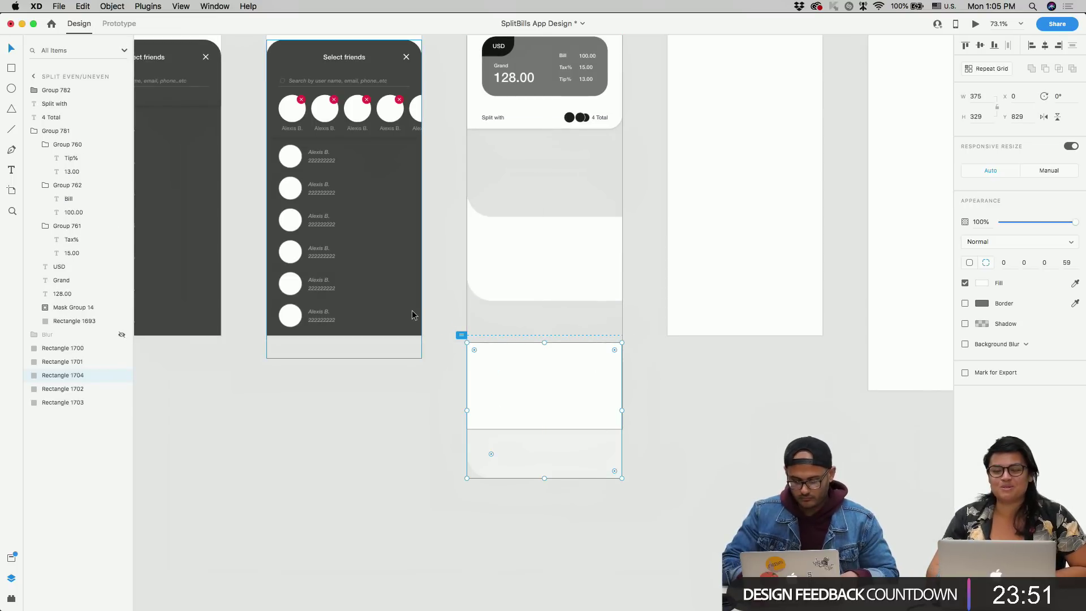
pyautogui.press('super+shift+bracketleft')
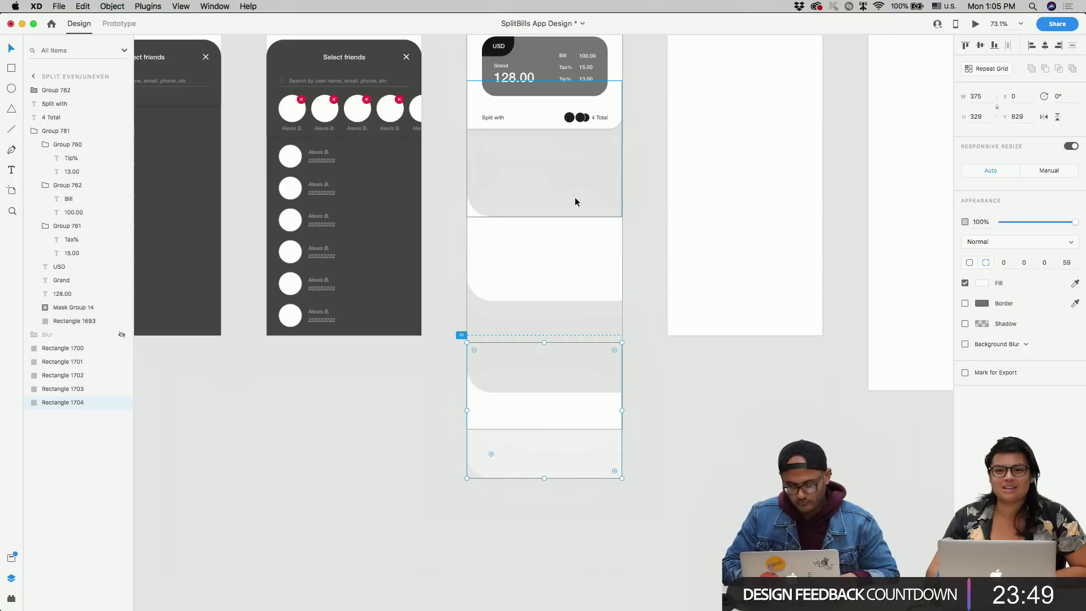
pyautogui.click(643, 290)
# - Increase the white header panel's lower-right corner radius to 40
pyautogui.scroll(3, 603, 311)
pyautogui.scroll(3, 602, 311)
pyautogui.scroll(-3, 571, 399)
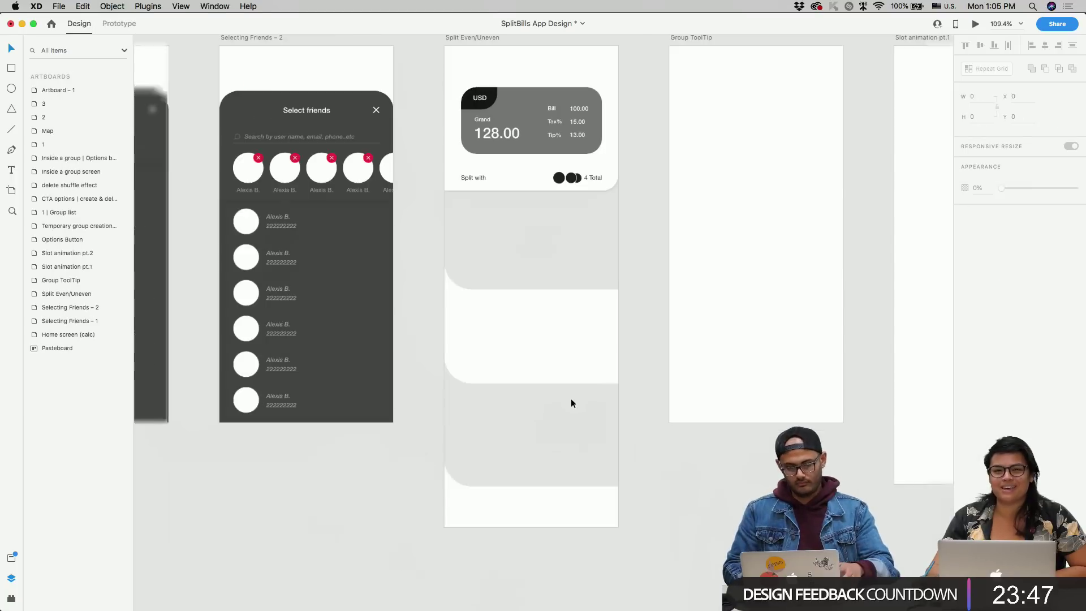
pyautogui.scroll(2, 571, 400)
pyautogui.hscroll(-1, 571, 399)
pyautogui.click(696, 141)
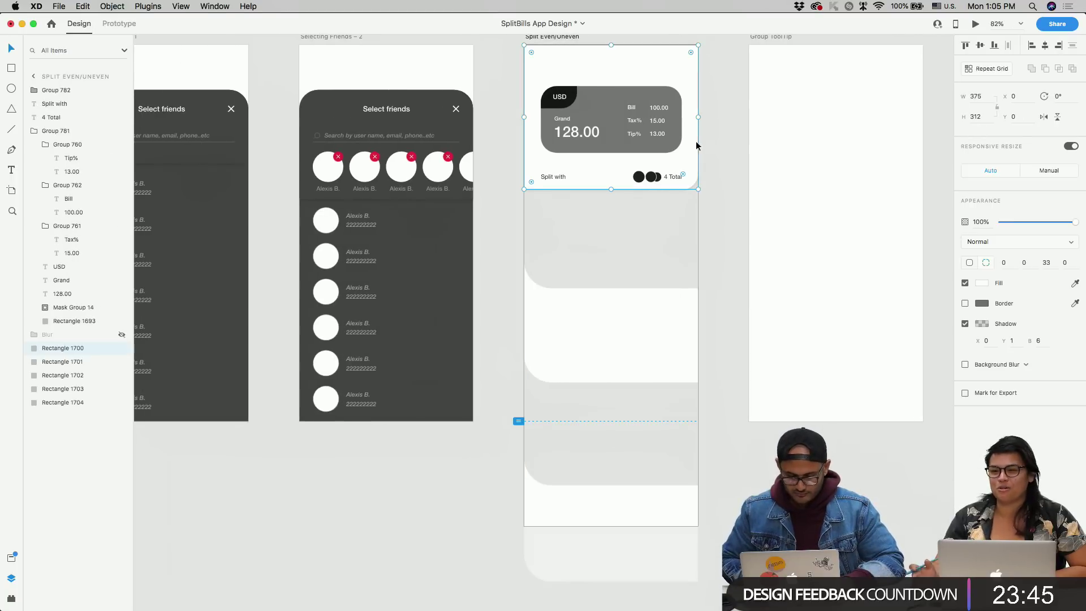
pyautogui.scroll(3, 690, 194)
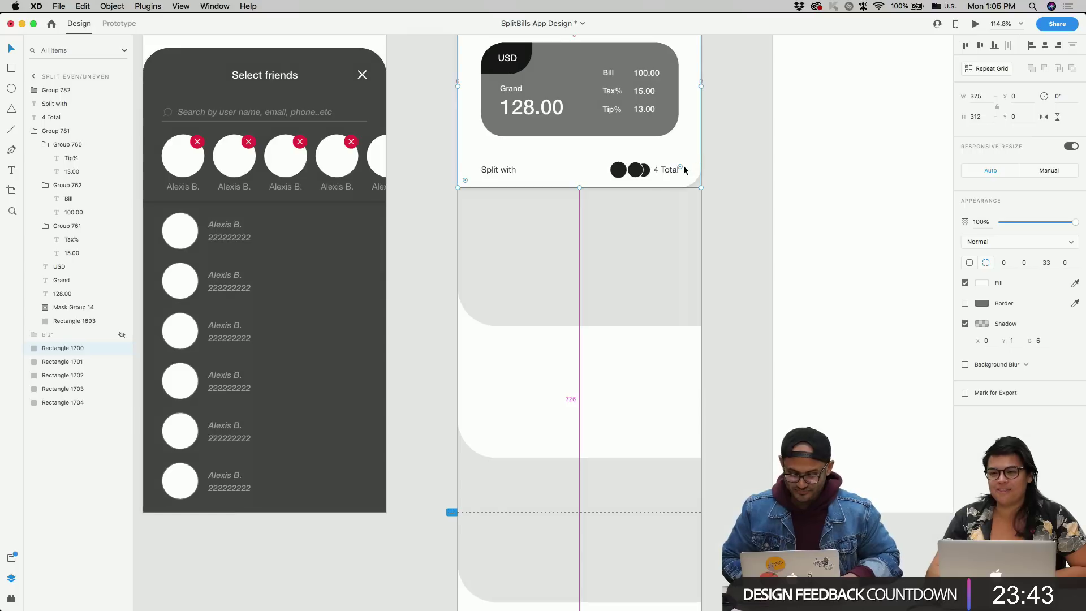
pyautogui.moveTo(681, 166); pyautogui.dragTo(677, 161)
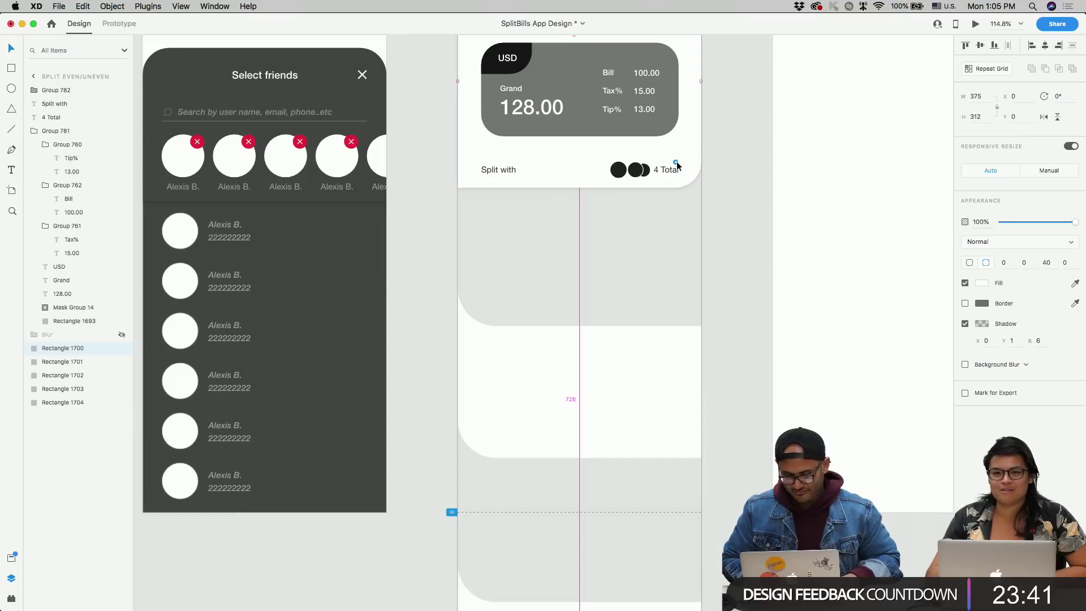
# - Copy the first avatar circle from the Selecting Friends – 2 list into the upper grey panel of Split Even/Uneven at X 36, Y 349
pyautogui.click(718, 232)
pyautogui.scroll(-3, 718, 232)
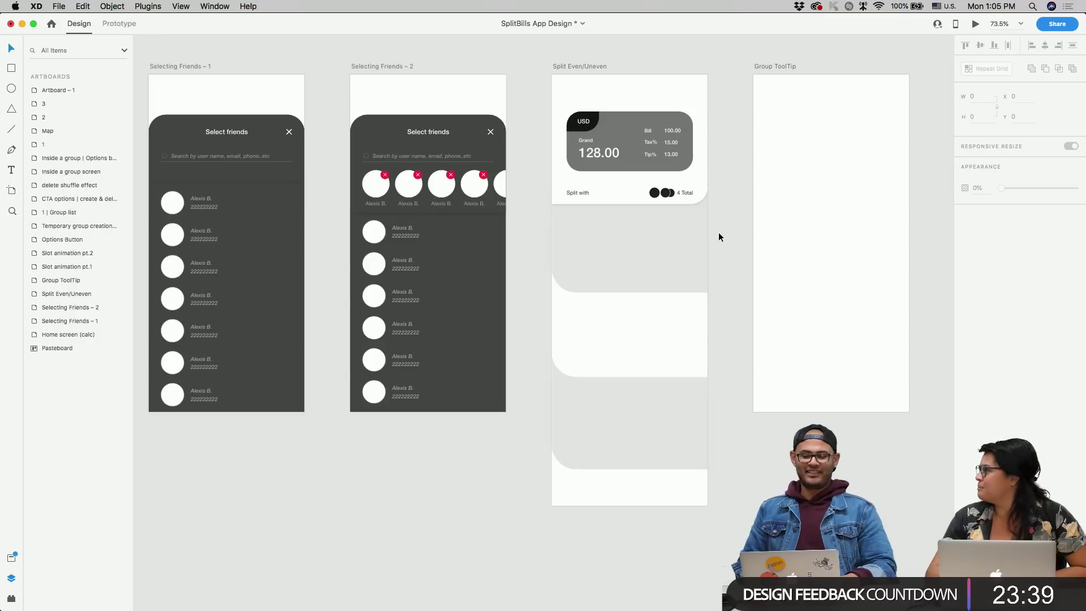
pyautogui.hscroll(-6, 718, 236)
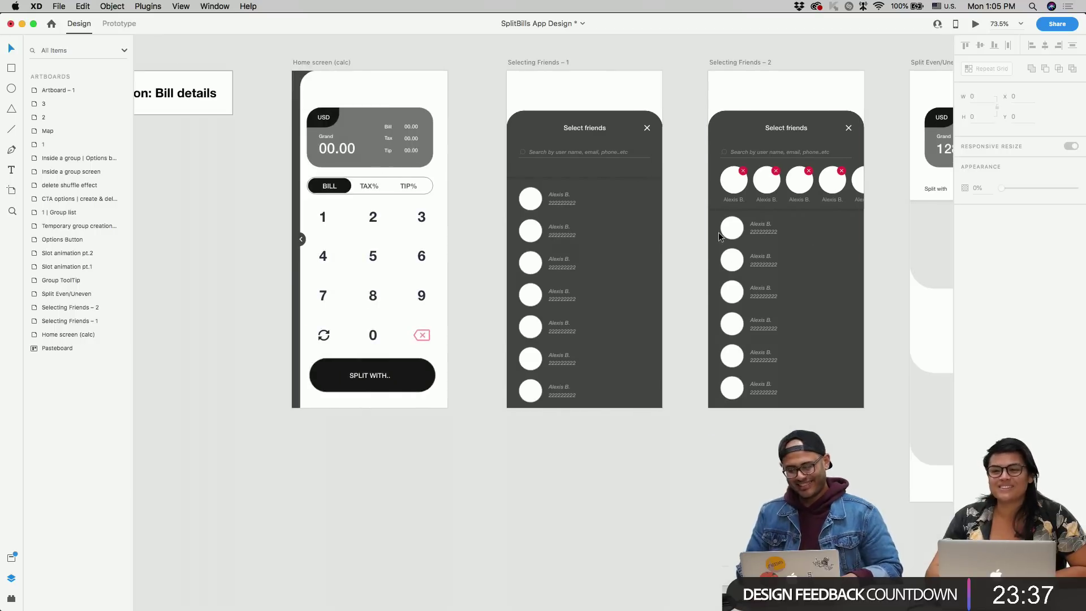
pyautogui.hscroll(6, 599, 248)
pyautogui.scroll(3, 600, 243)
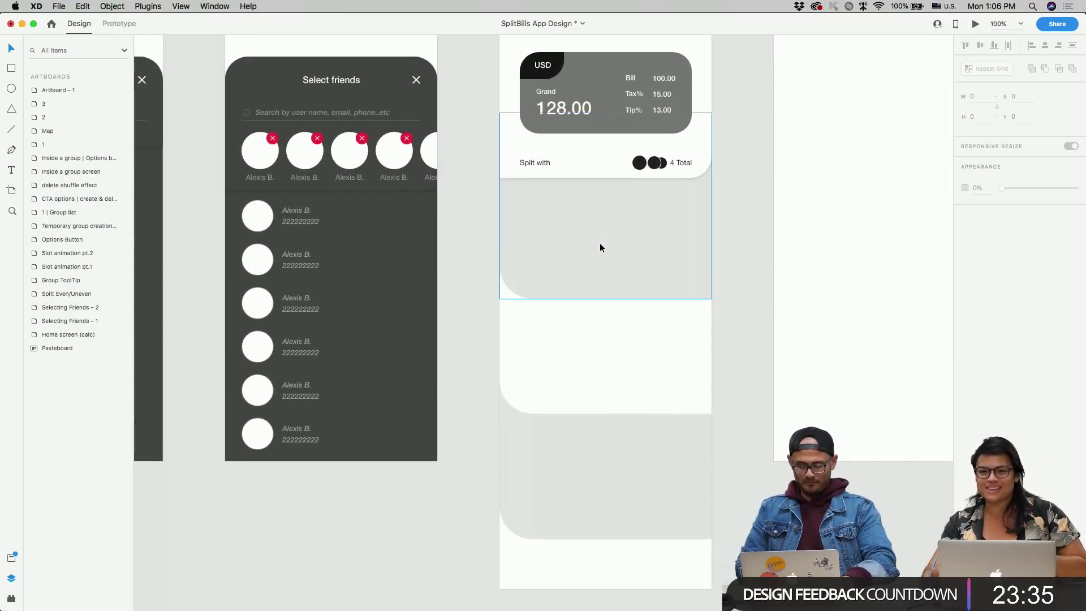
pyautogui.scroll(-2, 589, 236)
pyautogui.click(341, 226)
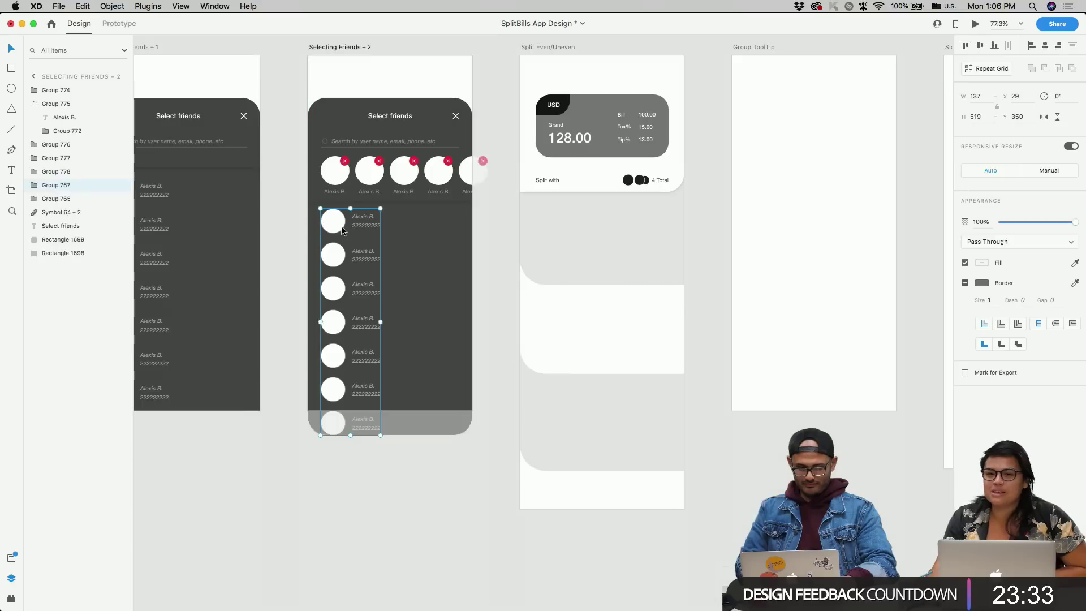
pyautogui.click(341, 226)
pyautogui.click(543, 240)
pyautogui.press('cmd+v')
pyautogui.scroll(3, 588, 249)
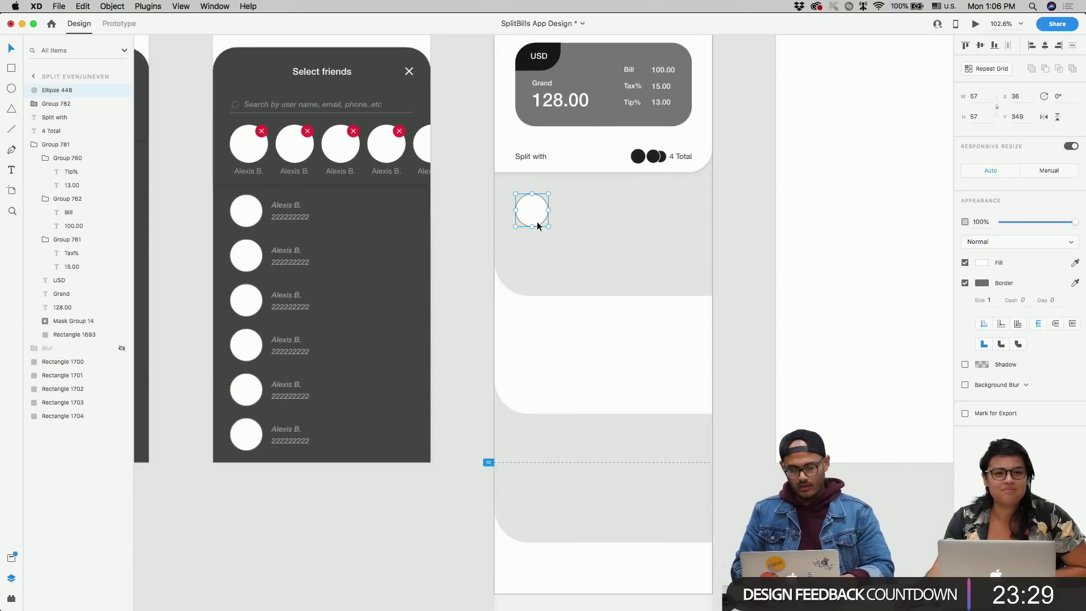
# - Copy the first friend's name and number text group from Selecting Friends – 2 and paste it beside the avatar circle in Split Even/Uneven
pyautogui.scroll(-3, 537, 222)
pyautogui.hscroll(-3, 537, 222)
pyautogui.scroll(1, 538, 222)
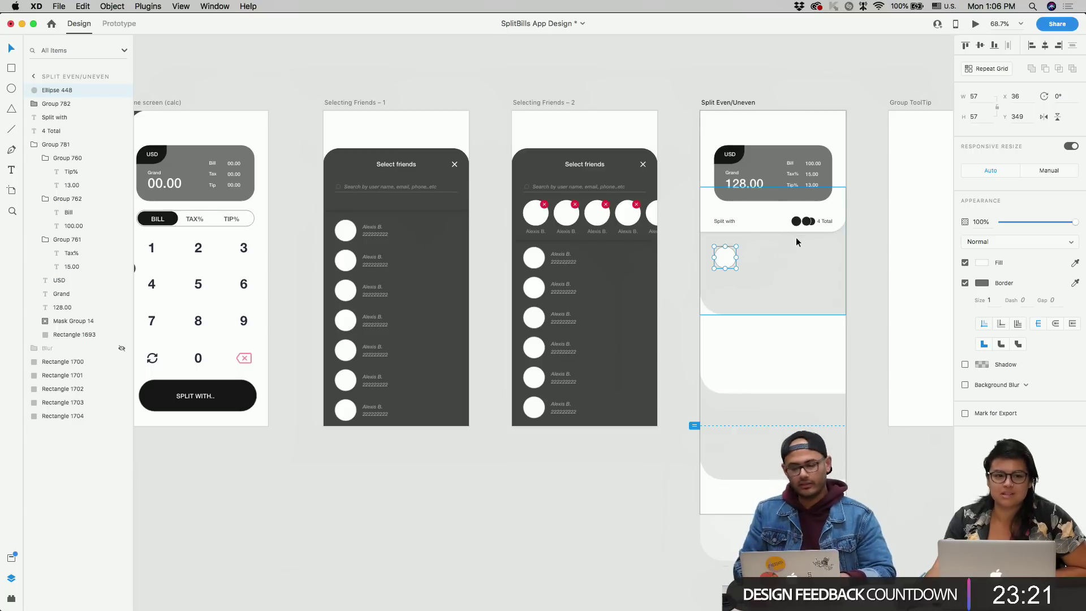
pyautogui.scroll(5, 796, 242)
pyautogui.hscroll(3, 763, 296)
pyautogui.click(263, 219)
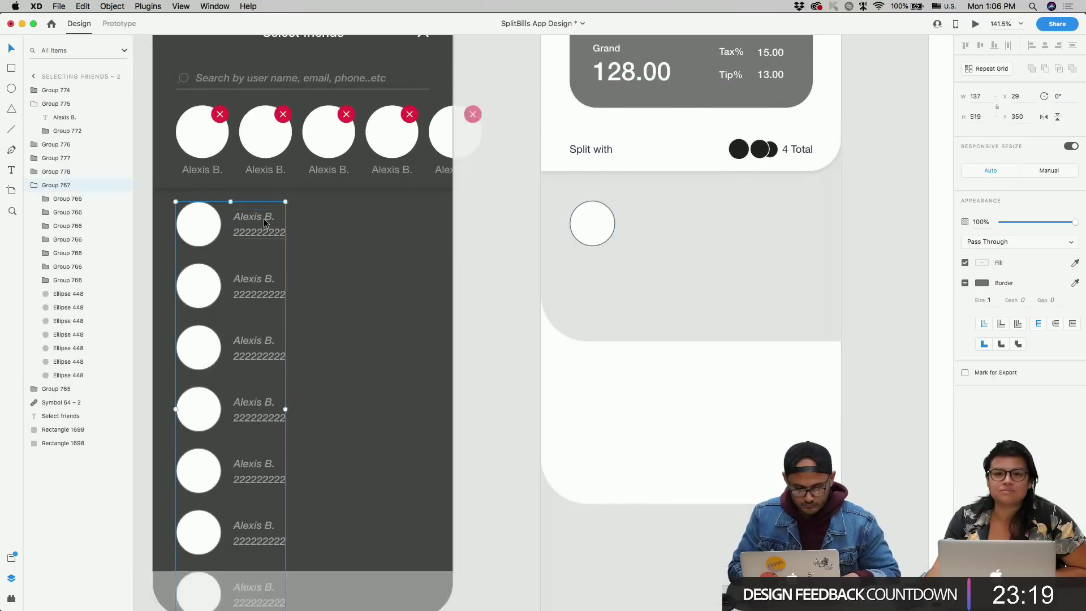
pyautogui.click(264, 219)
pyautogui.hotkey('ctrl', 'c')
pyautogui.click(654, 233)
pyautogui.hotkey('ctrl', 'v')
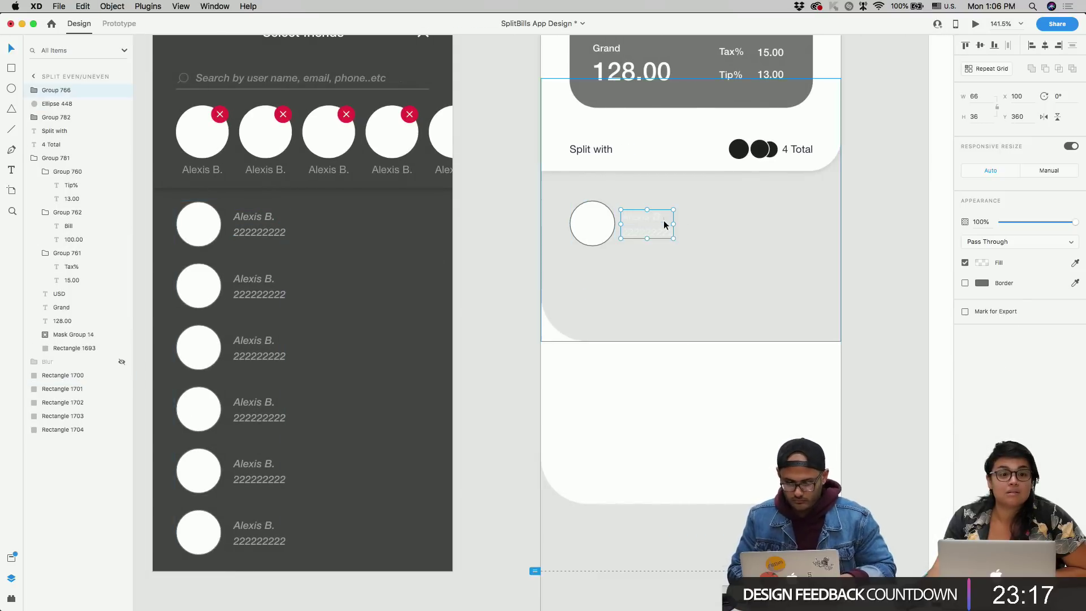
# - Remove the pasted avatar circle's border and set the name and number text fill to fully opaque black #000000
pyautogui.click(600, 242)
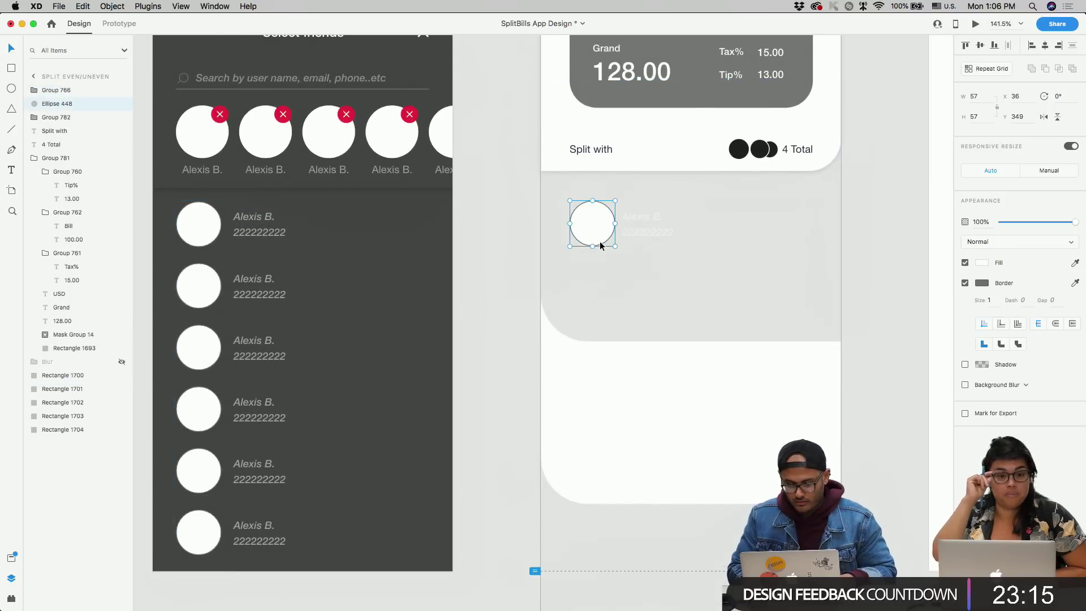
pyautogui.click(965, 283)
pyautogui.click(643, 233)
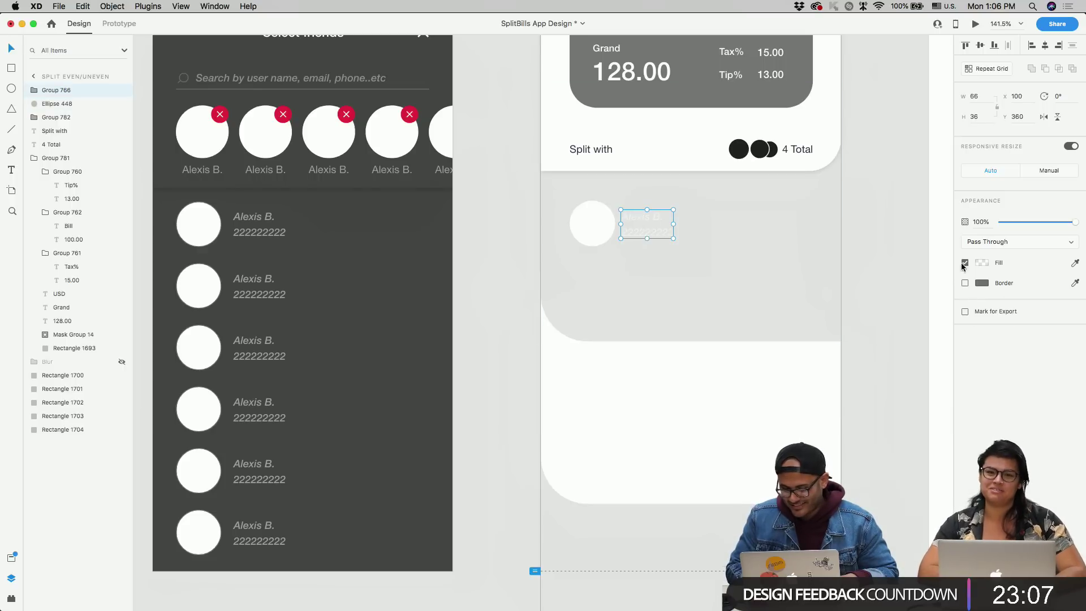
pyautogui.click(981, 264)
pyautogui.moveTo(891, 272); pyautogui.dragTo(774, 362)
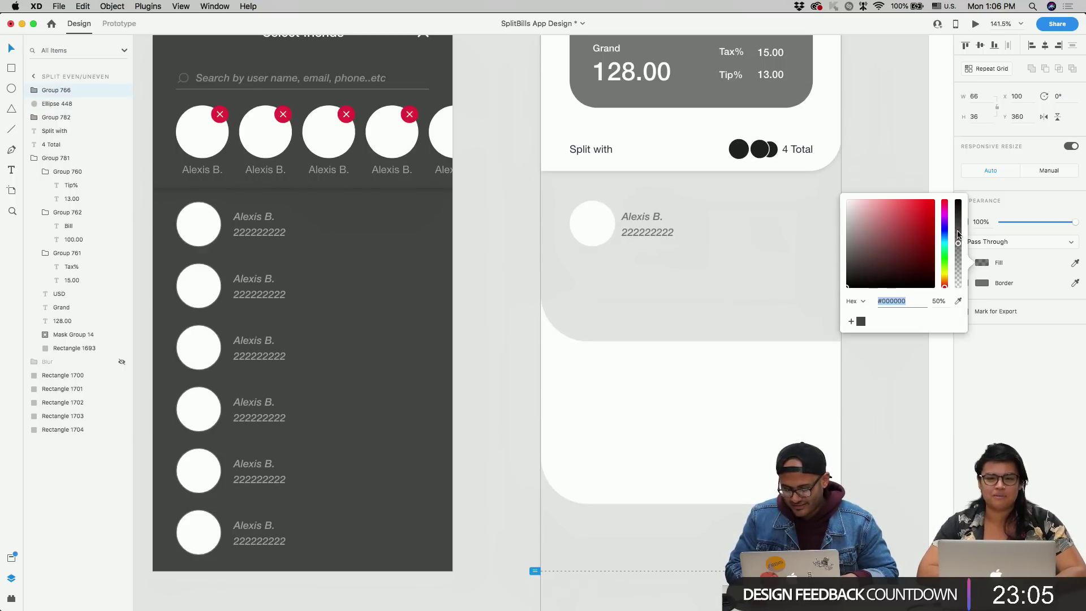
pyautogui.click(762, 267)
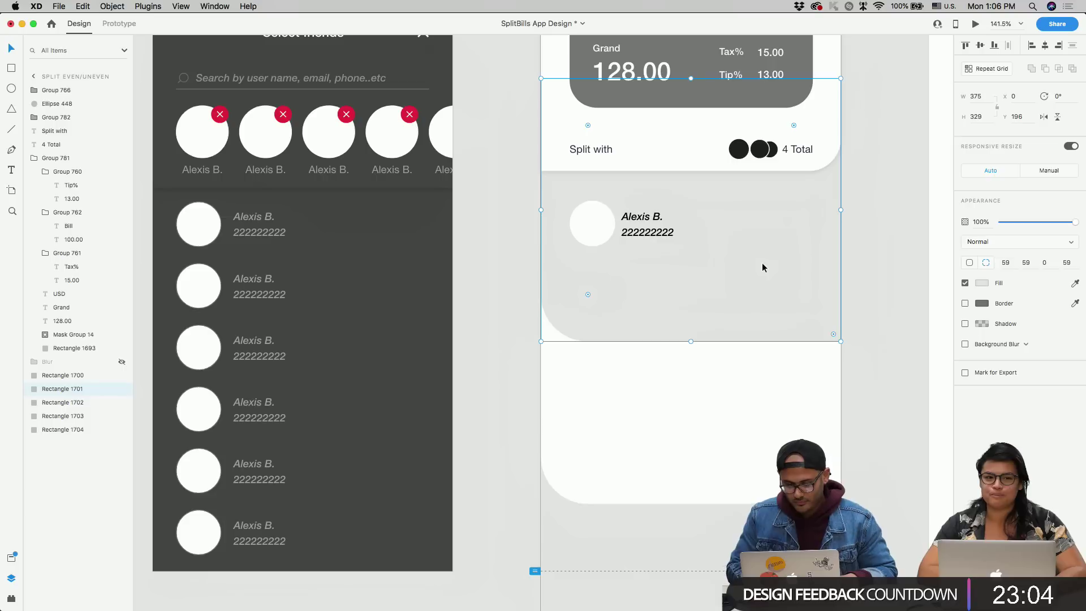
# - Replace the number beneath the friend's name in the grey panel with a username handle starting with @
pyautogui.doubleClick(646, 233)
pyautogui.doubleClick(646, 232)
pyautogui.write('@')
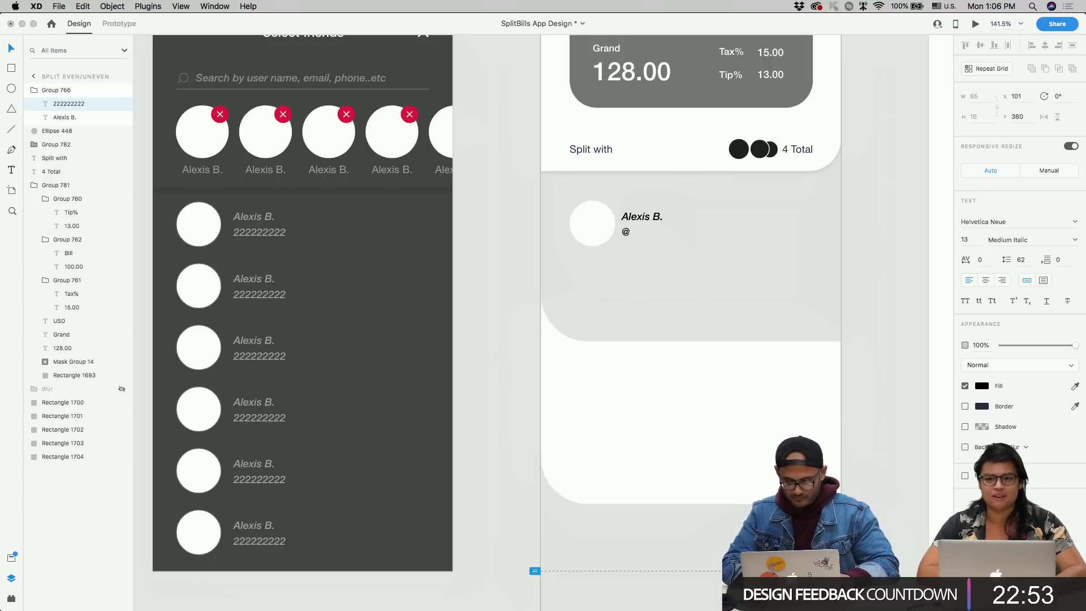
pyautogui.write('b')
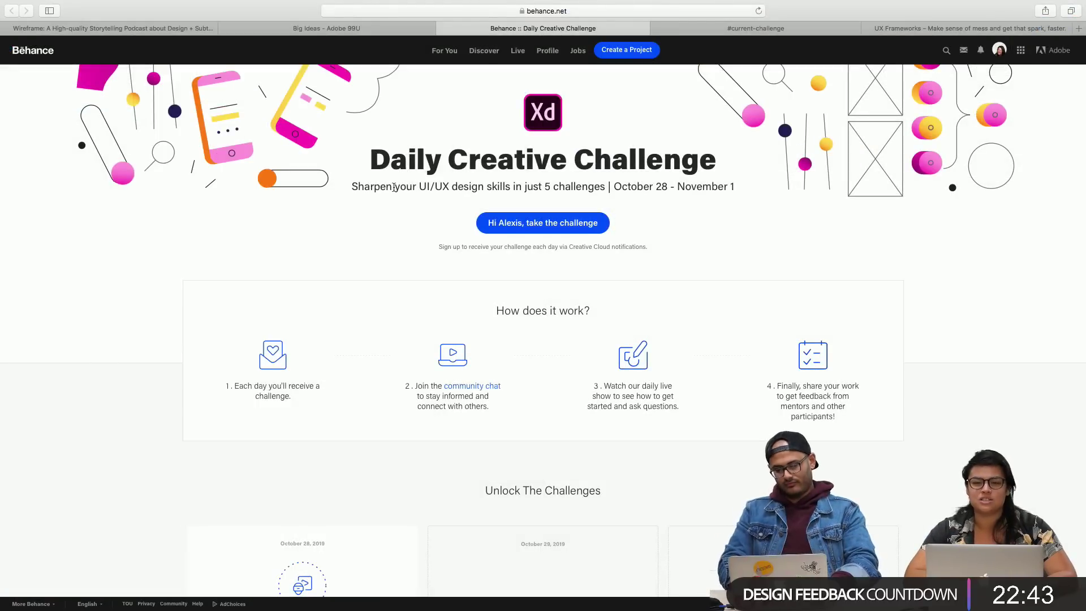
# - Switch to the Behance Daily Creative Challenge page and examine the October 28 User Flow challenge and its description
pyautogui.scroll(-5, 394, 187)
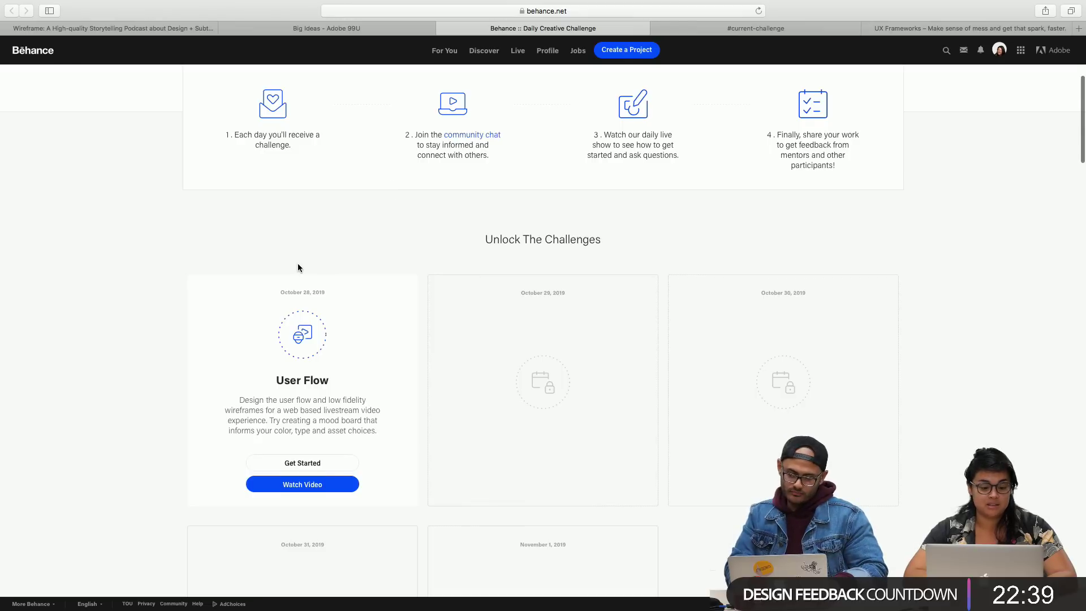
pyautogui.scroll(-1, 297, 263)
pyautogui.scroll(5, 287, 324)
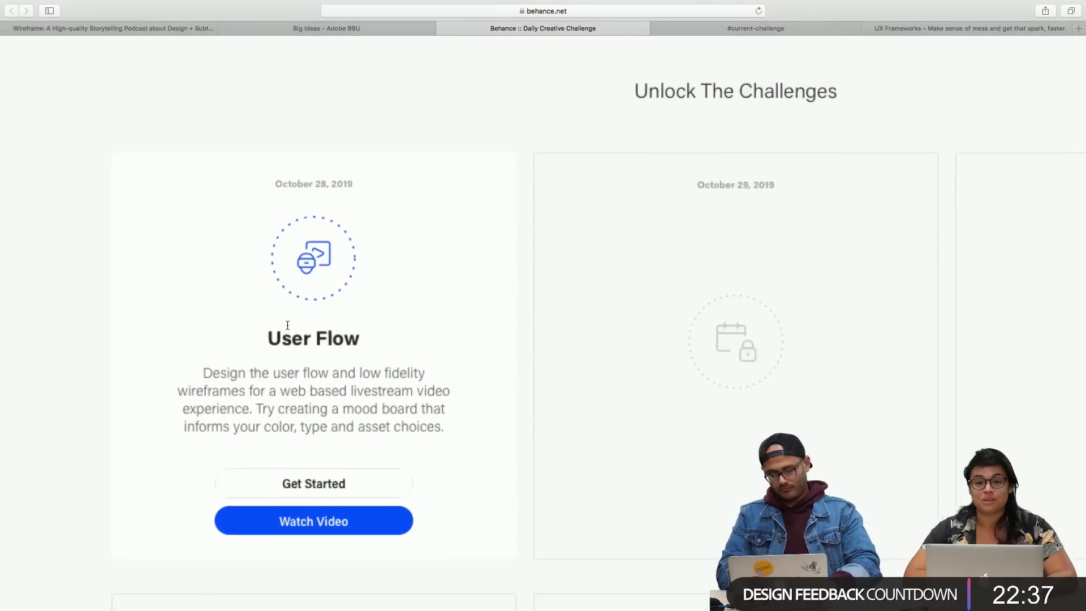
pyautogui.scroll(-2, 287, 325)
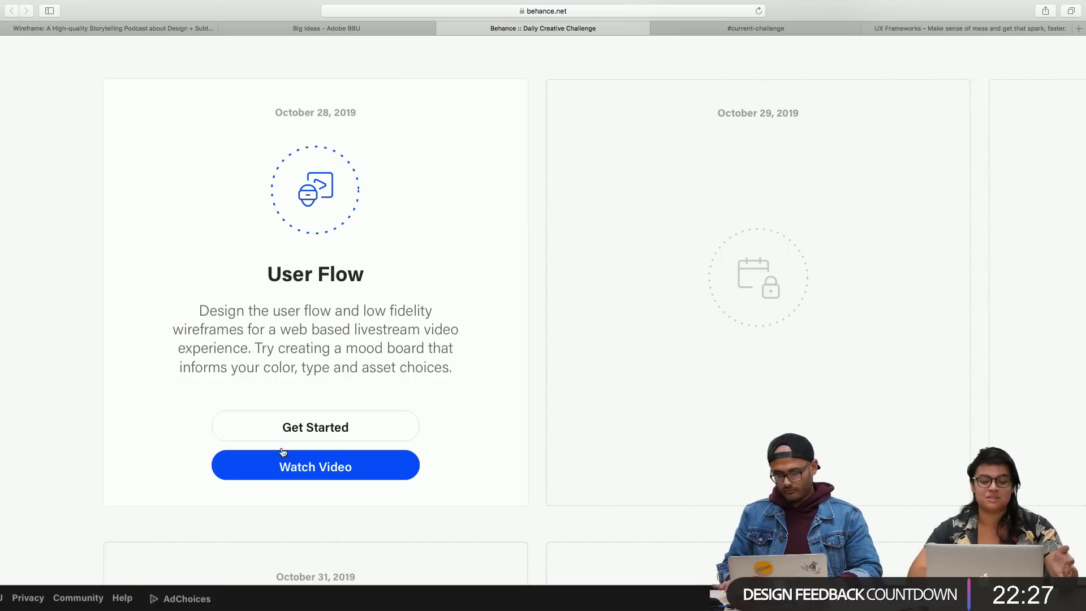
pyautogui.scroll(-5, 283, 451)
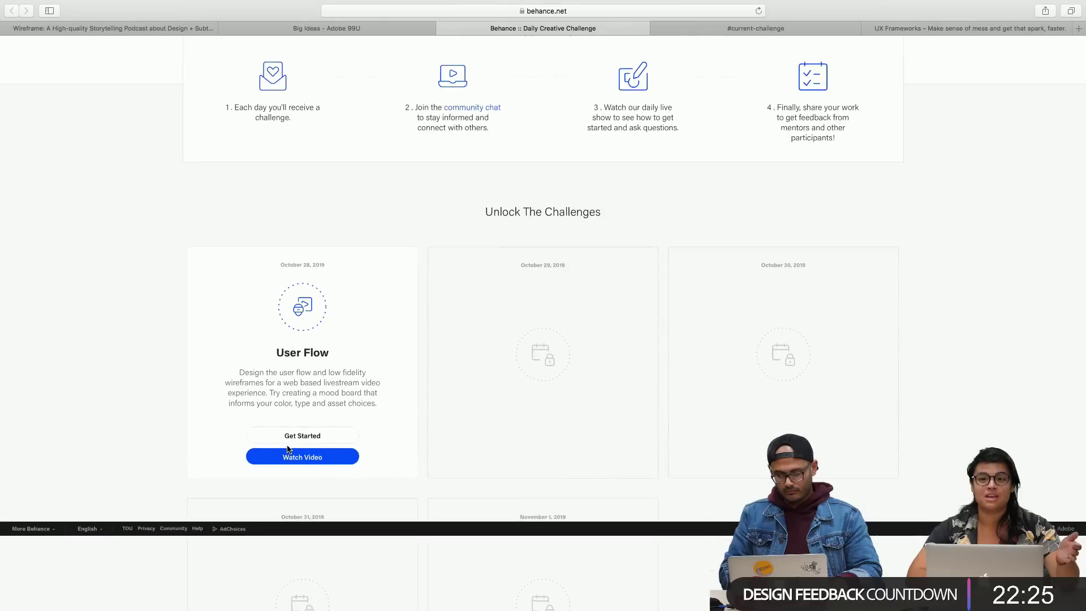
pyautogui.scroll(-3, 287, 449)
pyautogui.click(589, 165)
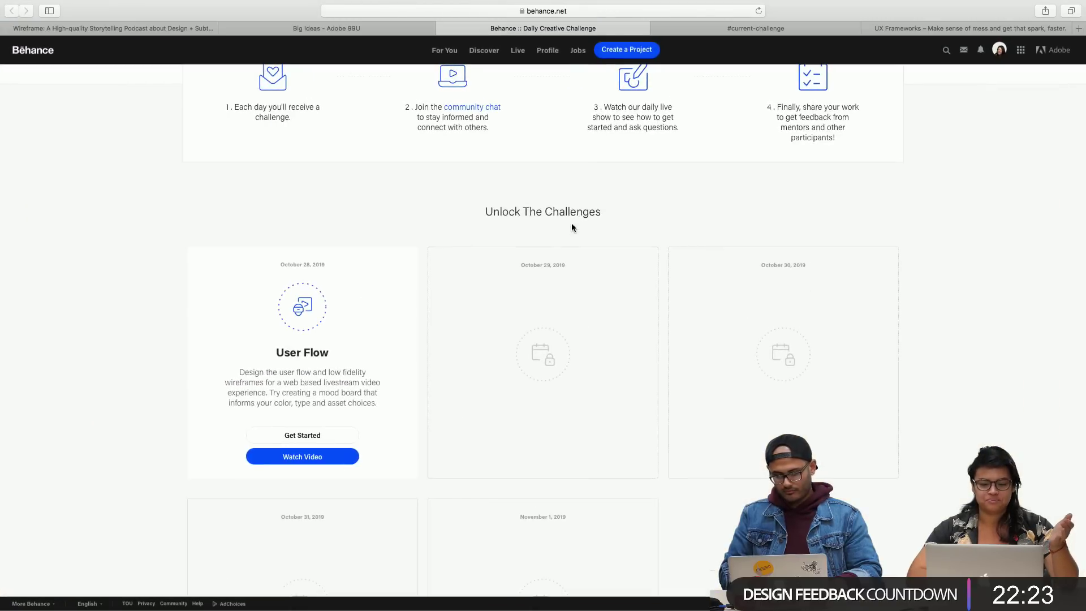
# - Review the challenge page's introduction, How does it work, Unlock The Challenges, Next Steps and Explore Past Challenges sections
pyautogui.scroll(5, 571, 223)
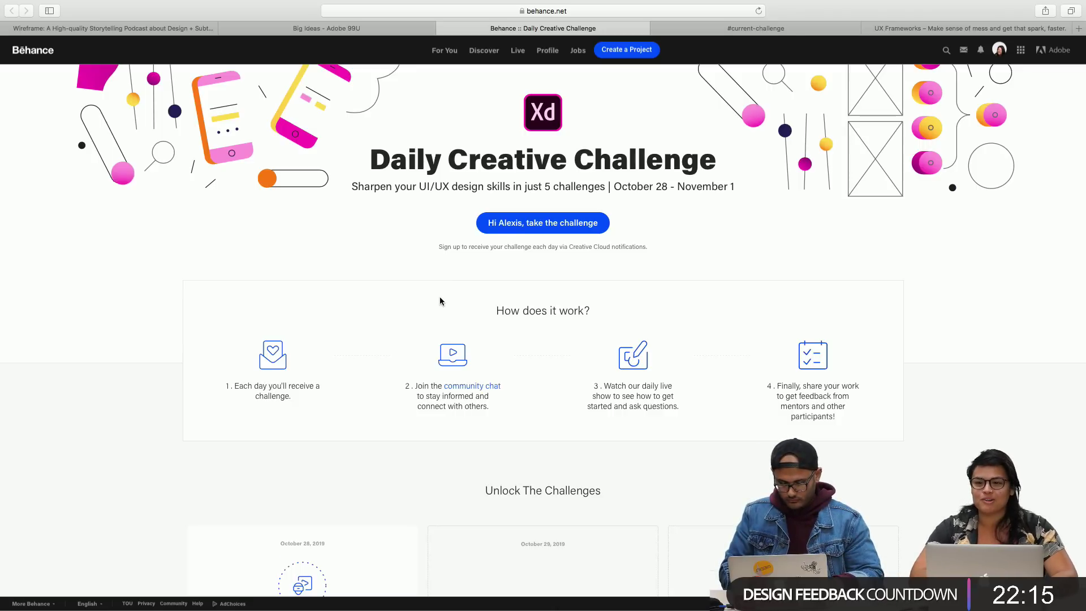
pyautogui.scroll(-5, 439, 297)
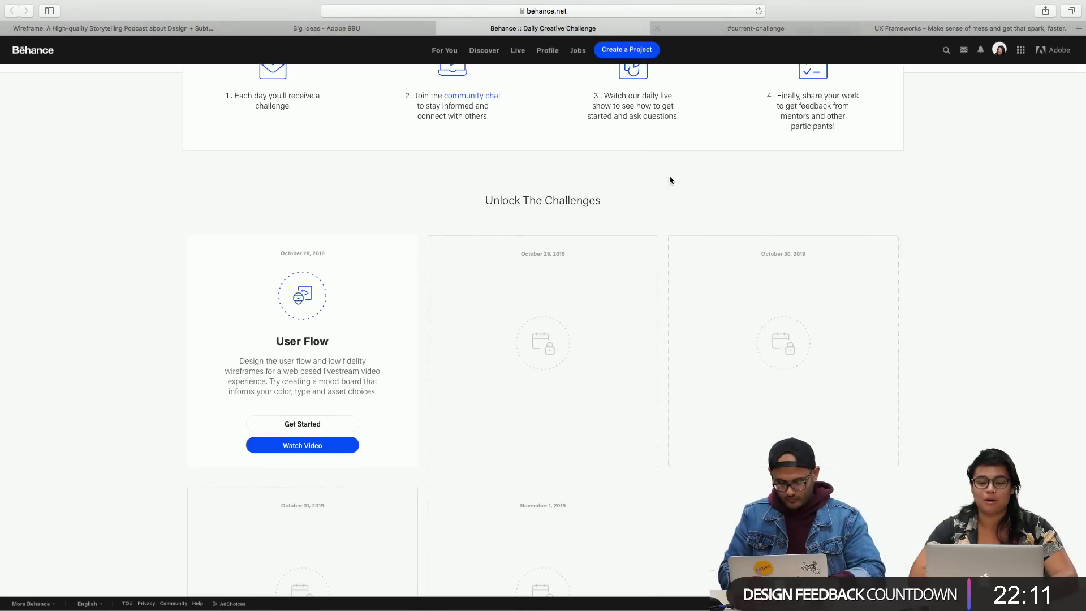
pyautogui.scroll(-10, 648, 231)
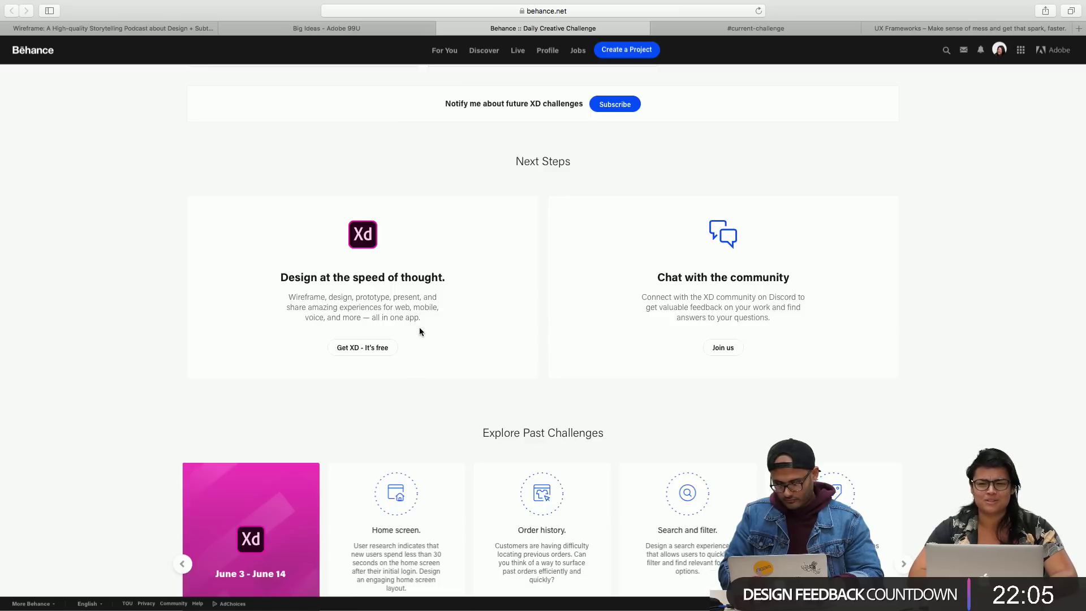
pyautogui.scroll(2, 423, 327)
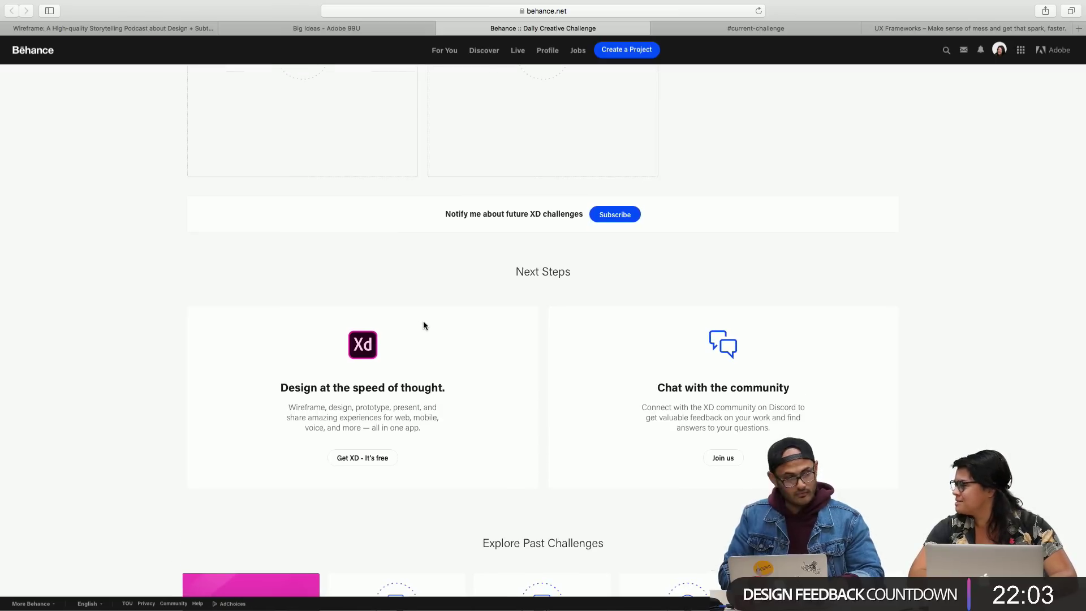
pyautogui.scroll(10, 423, 325)
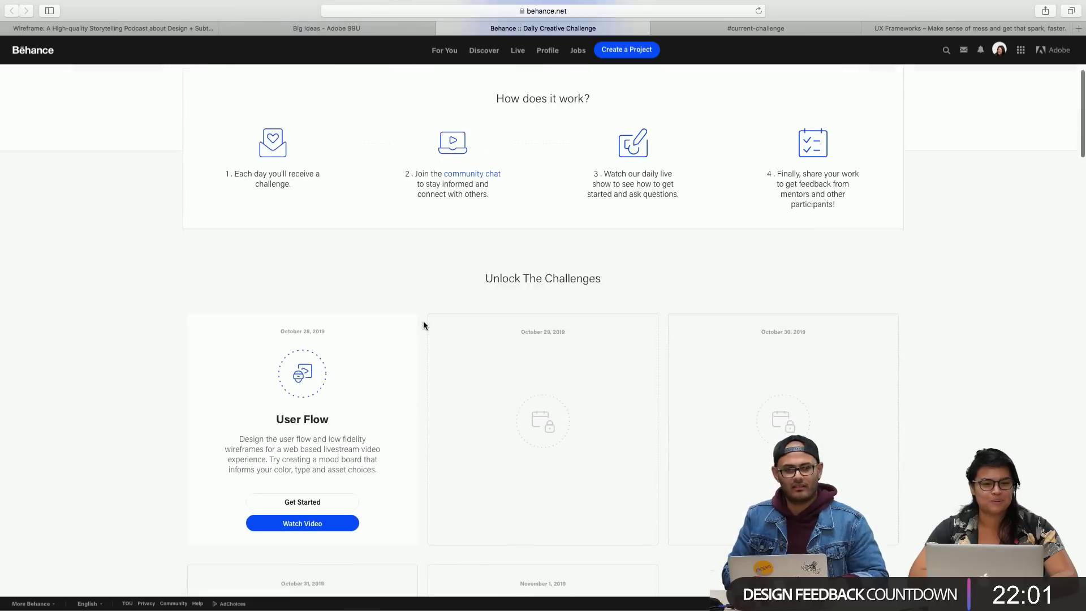
pyautogui.scroll(1, 423, 326)
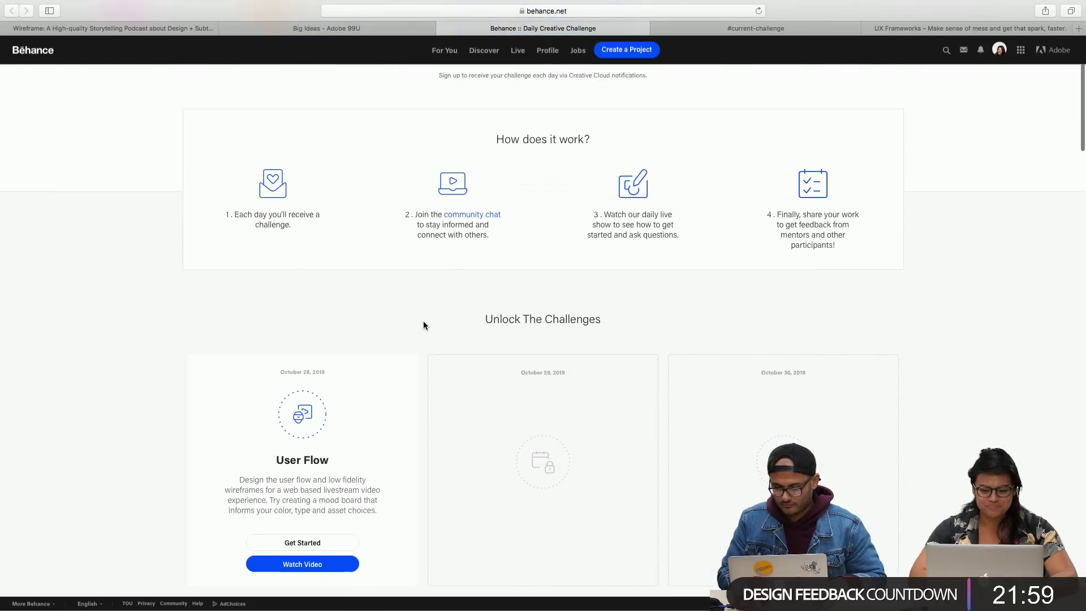
pyautogui.scroll(3, 423, 325)
pyautogui.scroll(-1, 423, 325)
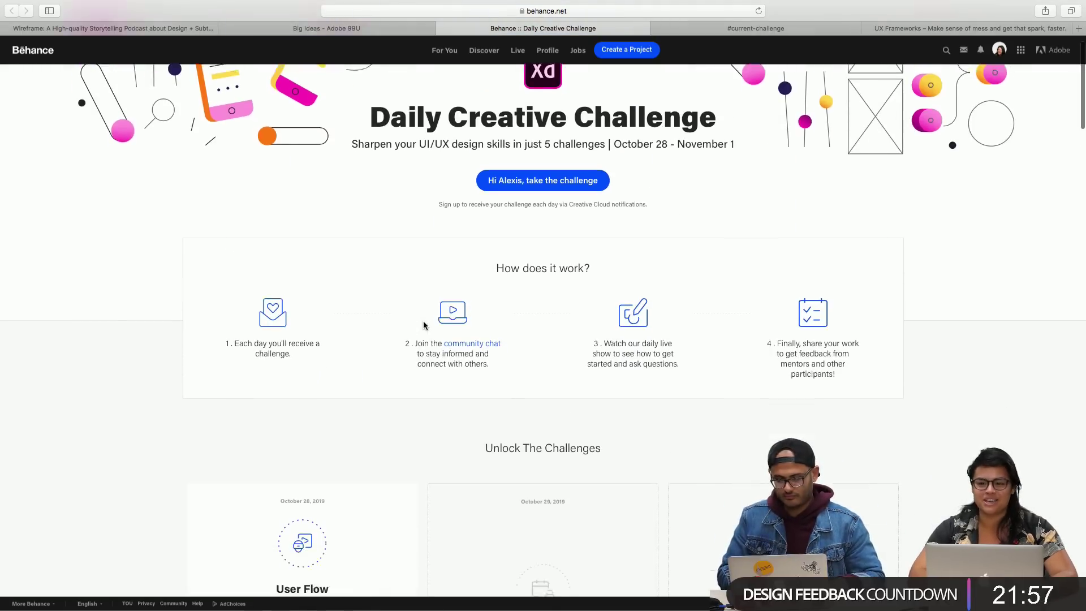
pyautogui.scroll(-7, 424, 326)
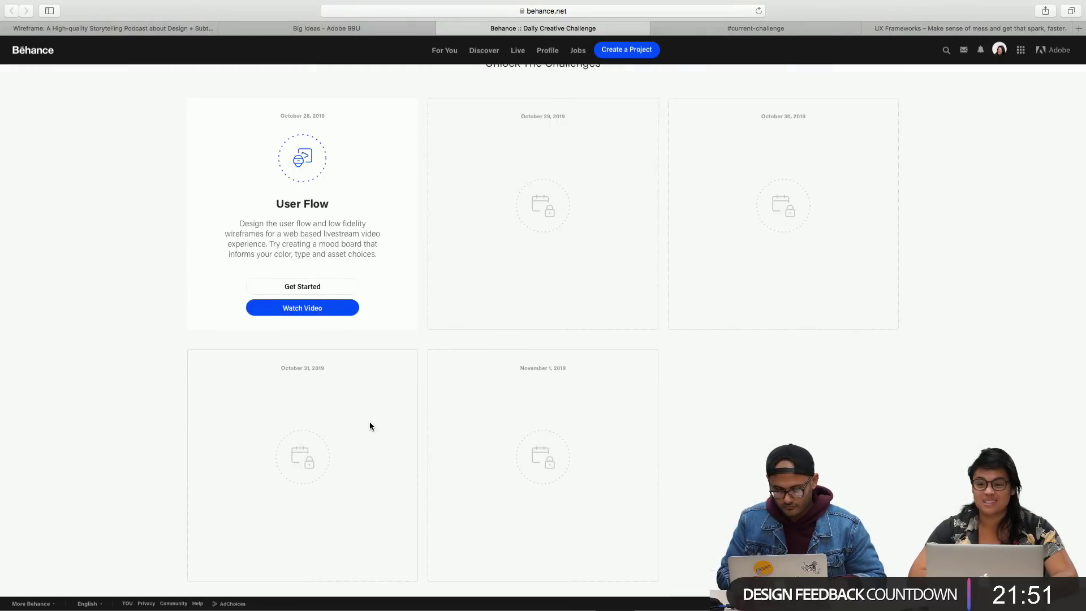
pyautogui.scroll(3, 299, 418)
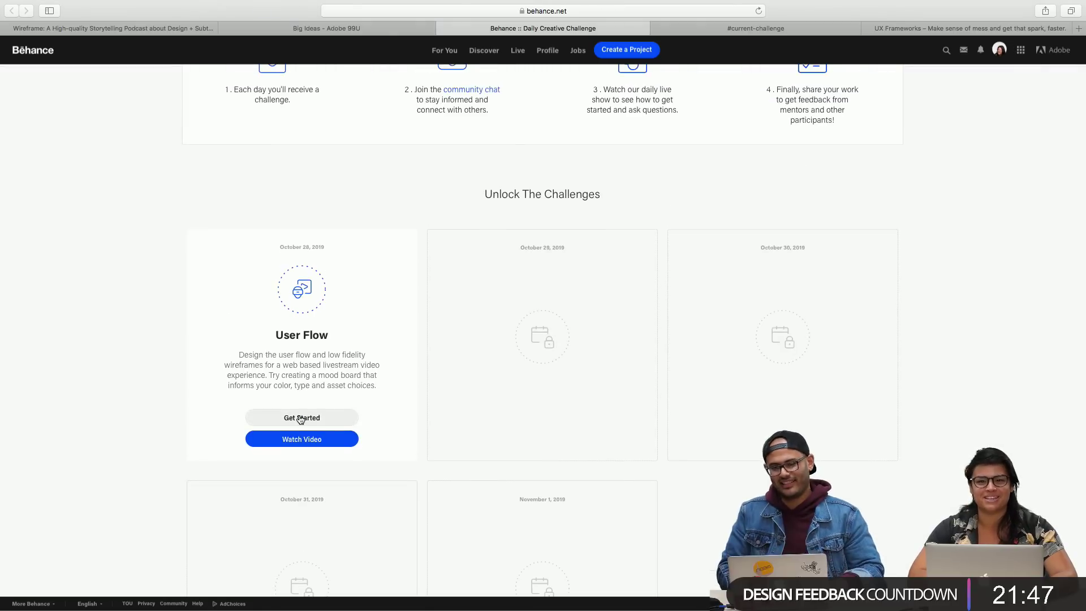
pyautogui.scroll(-1, 300, 419)
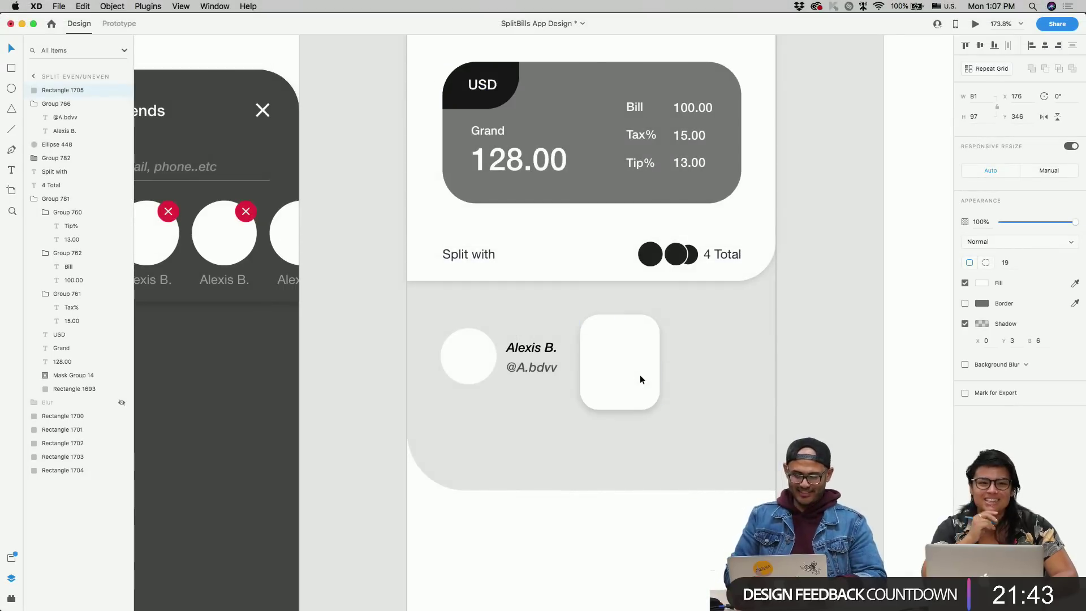
# - Nudge the white rounded card beside the friend's name to X 175, Y 345 in the XD design
pyautogui.click(640, 374)
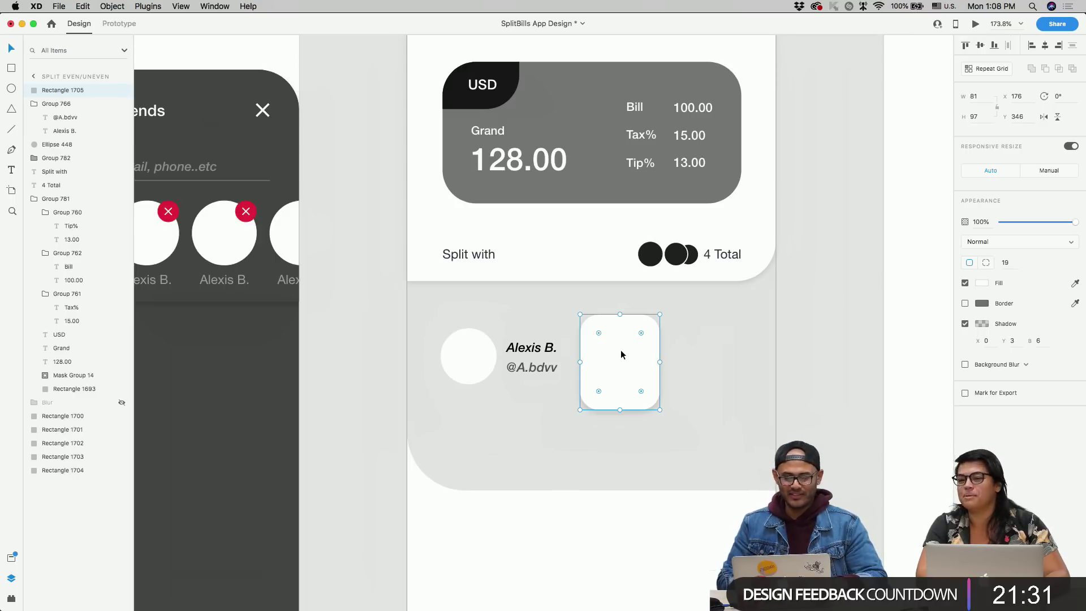
pyautogui.press('Left')
pyautogui.press('Up')
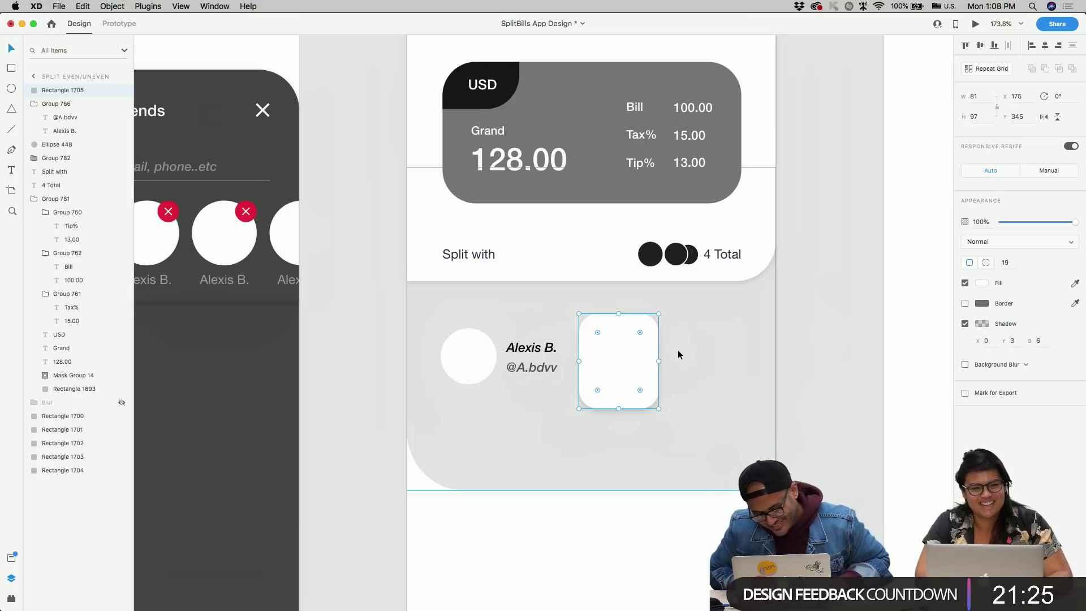
# - Duplicate the friend's name text to the right of the white card at about X 269, Y 365, and set its font size to 11
pyautogui.doubleClick(545, 350)
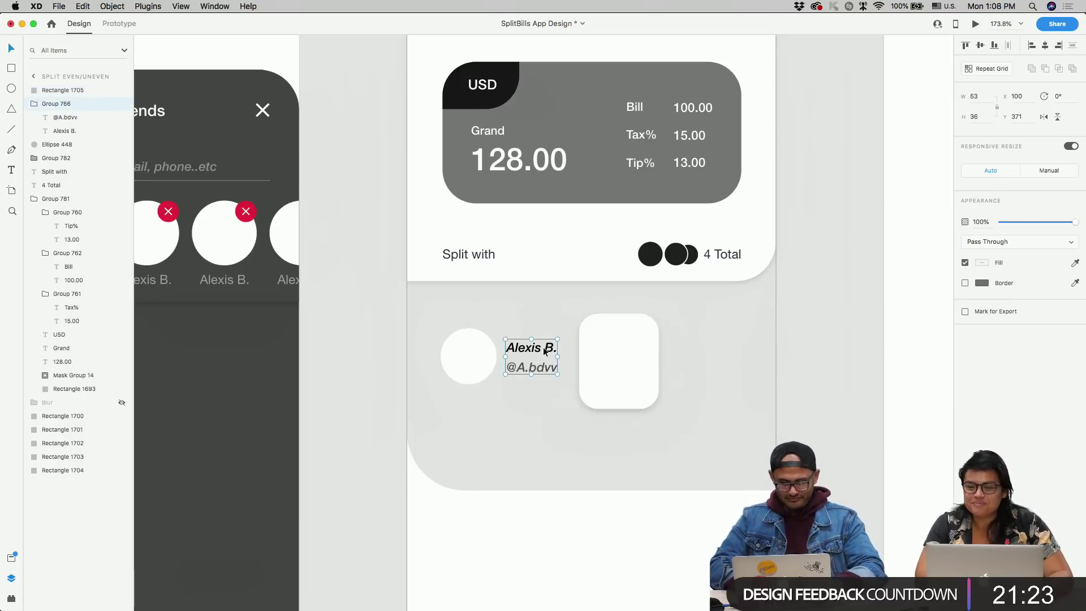
pyautogui.press('super+c')
pyautogui.press('super+v')
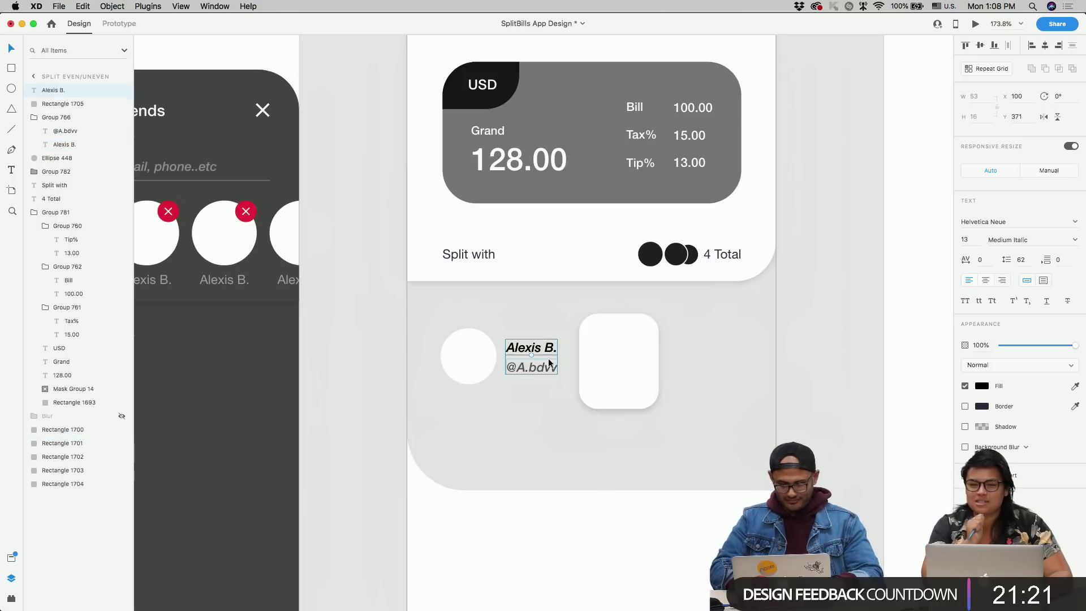
pyautogui.moveTo(547, 349); pyautogui.dragTo(707, 339)
pyautogui.click(964, 239)
pyautogui.press('Down')
pyautogui.press('Down')
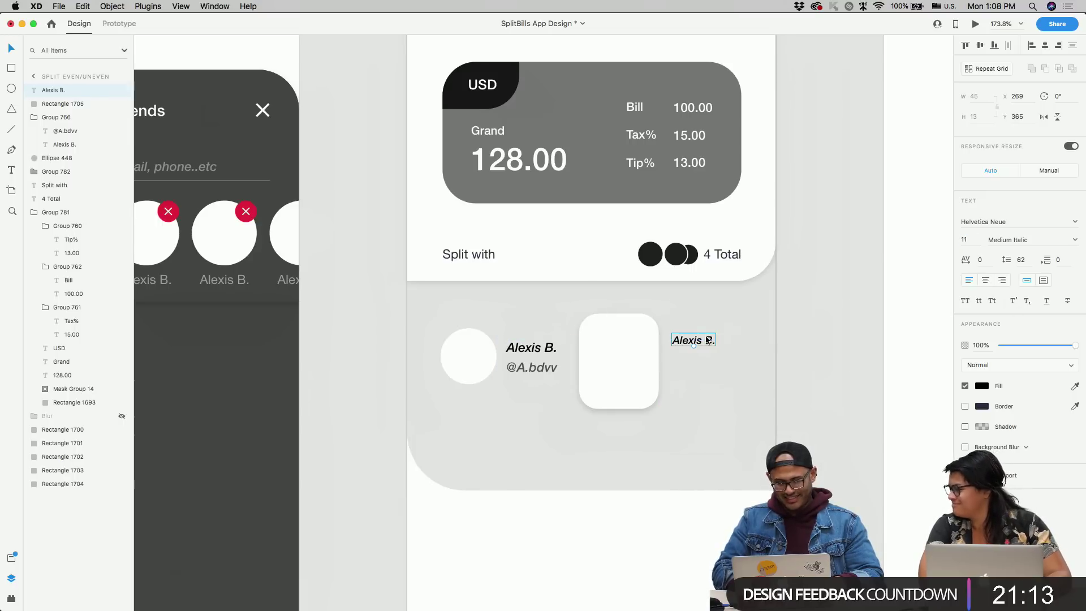
# - Change the duplicated name text beside the white card to "Tip" and set its font weight to Medium
pyautogui.doubleClick(706, 337)
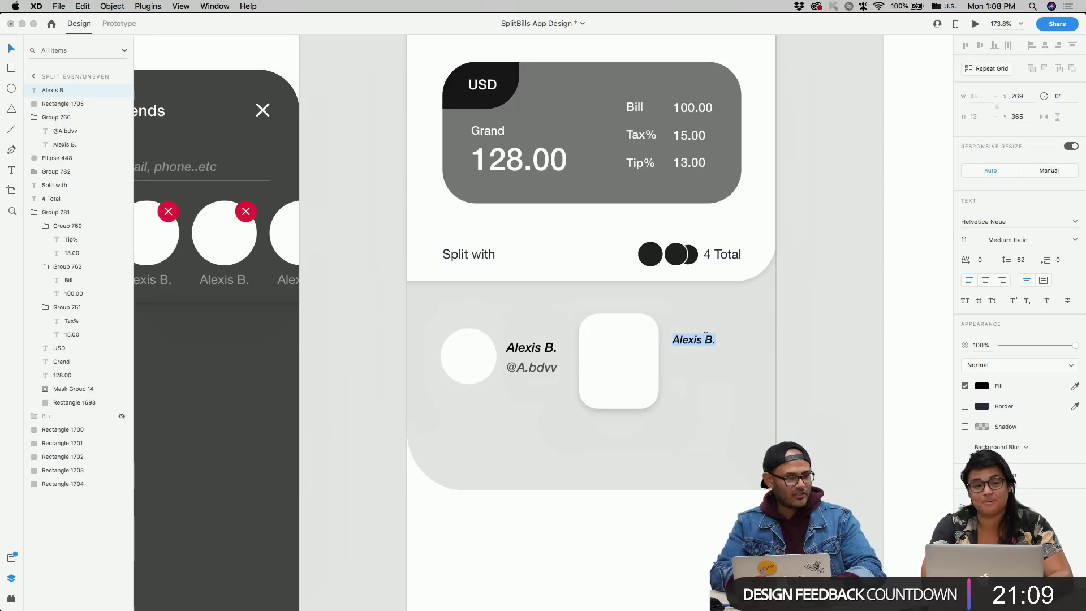
pyautogui.write('T')
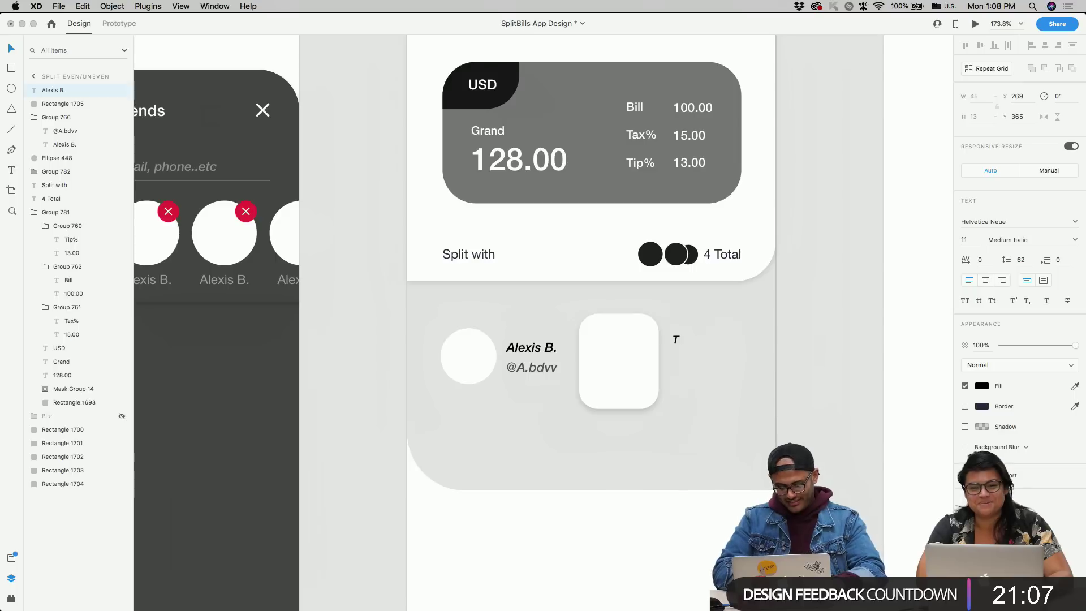
pyautogui.write('ip')
pyautogui.press('Escape')
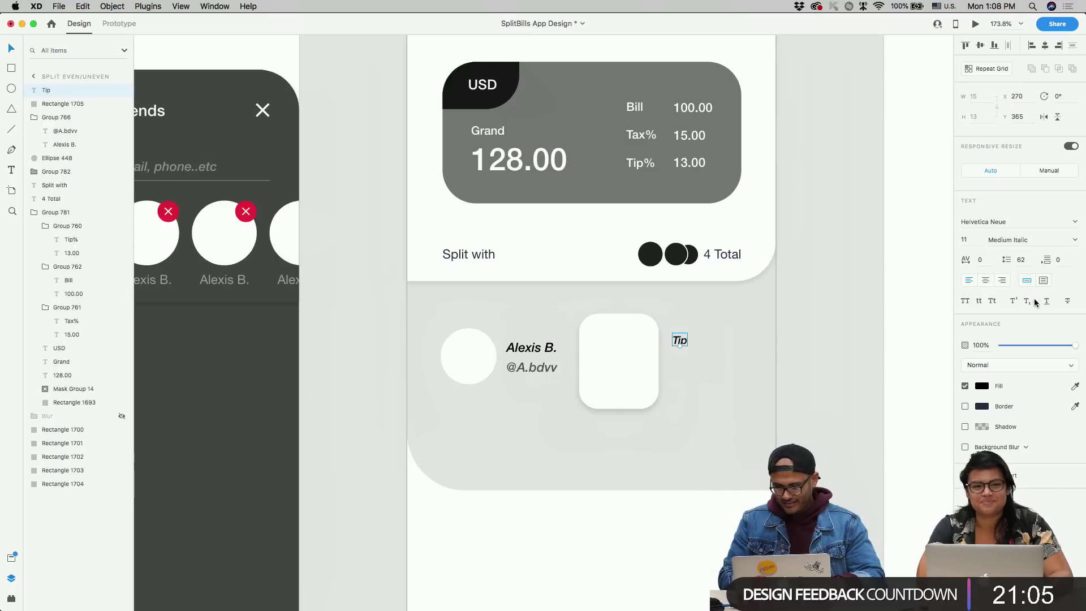
pyautogui.click(1073, 240)
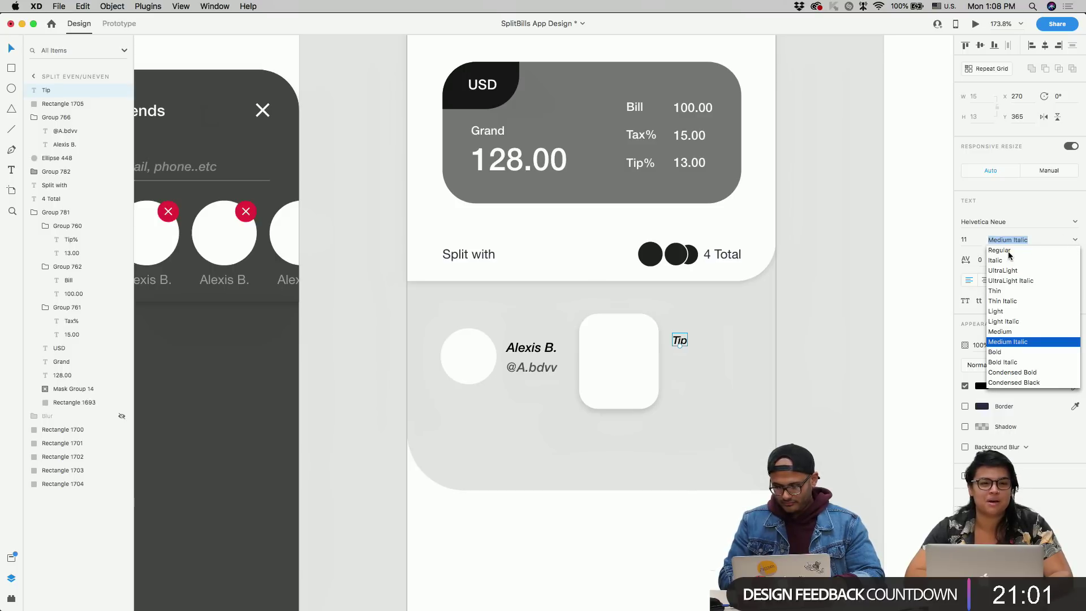
pyautogui.click(998, 331)
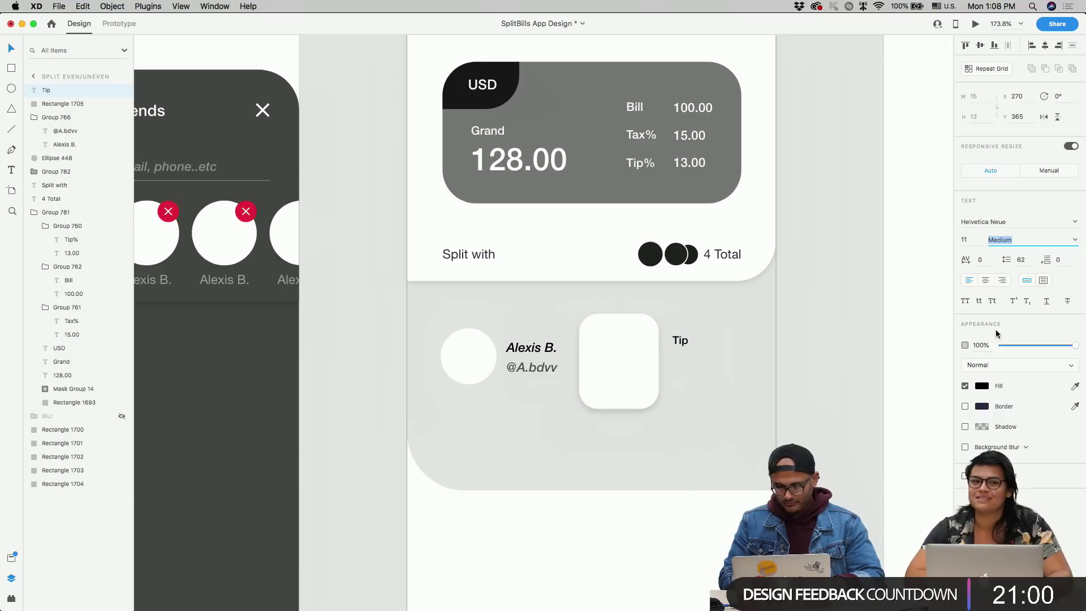
# - Duplicate the Tip label below itself and change the upper label's text to "Tax"
pyautogui.click(683, 343)
pyautogui.moveTo(683, 342); pyautogui.dragTo(684, 376)
pyautogui.click(685, 341)
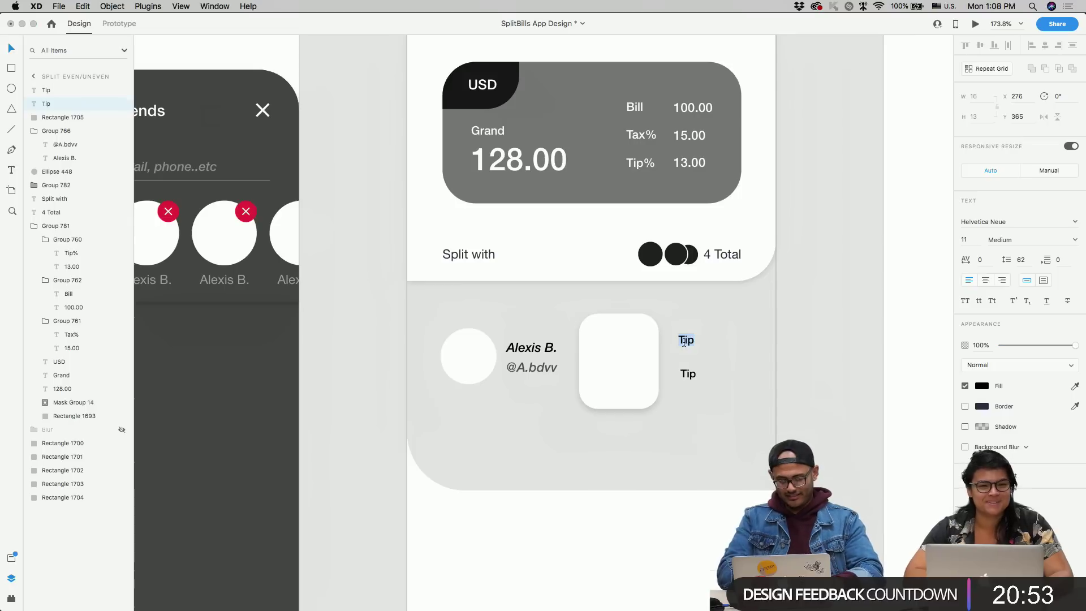
pyautogui.write('Tax')
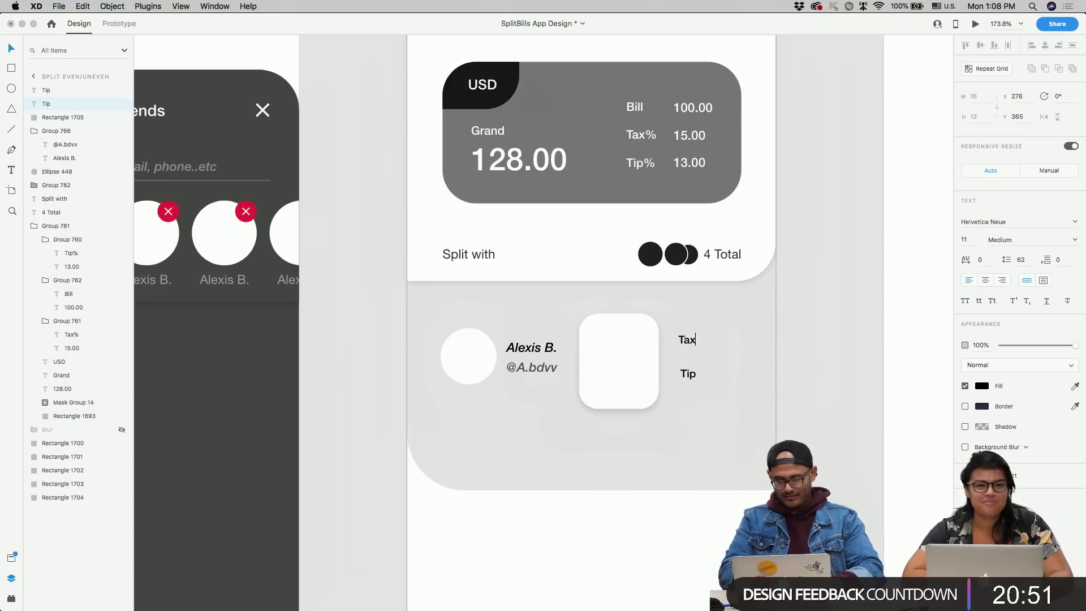
# - Line up the Tax and Tip labels with each other and move both together to X 278, Y 370 beside the white card
pyautogui.moveTo(686, 371); pyautogui.dragTo(689, 375)
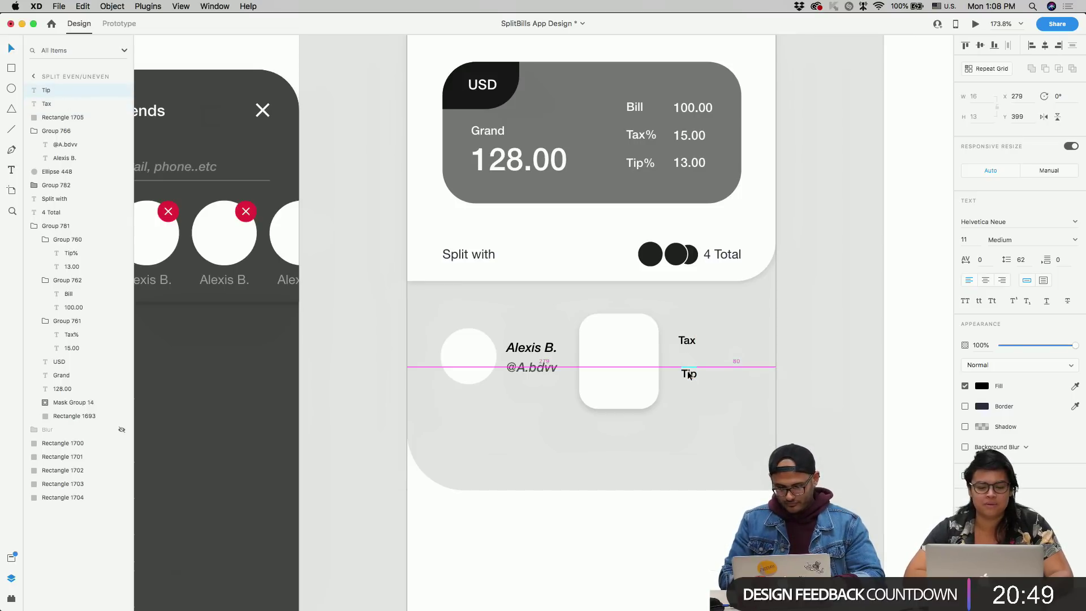
pyautogui.scroll(5, 689, 375)
pyautogui.moveTo(692, 298); pyautogui.dragTo(697, 298)
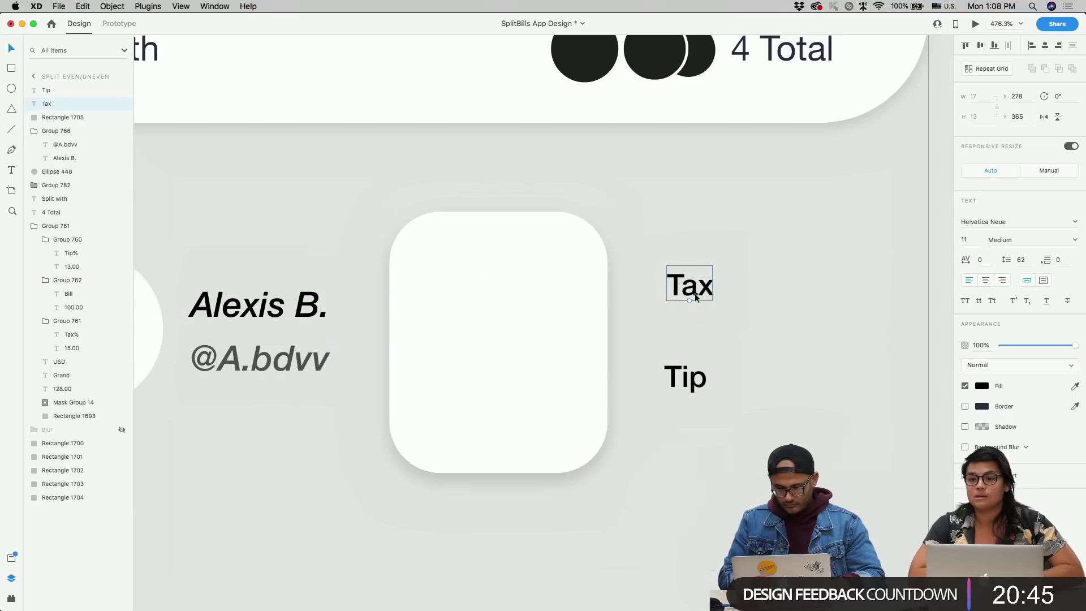
pyautogui.keyDown('shift'); pyautogui.click(699, 366); pyautogui.keyUp('shift')
pyautogui.scroll(-3, 687, 385)
pyautogui.moveTo(689, 390); pyautogui.dragTo(687, 401)
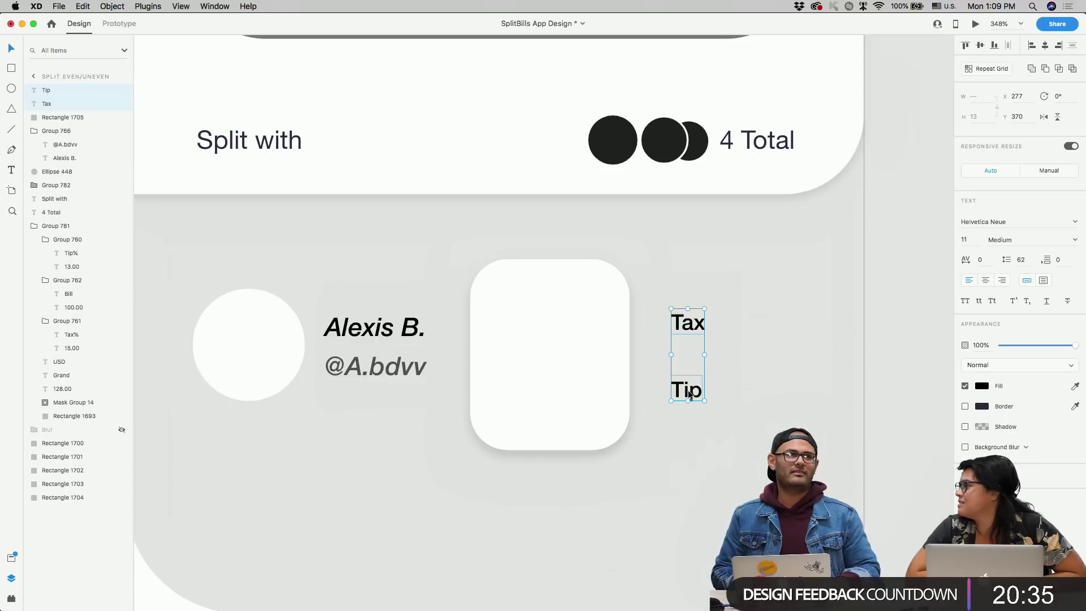
pyautogui.moveTo(688, 389); pyautogui.dragTo(689, 403)
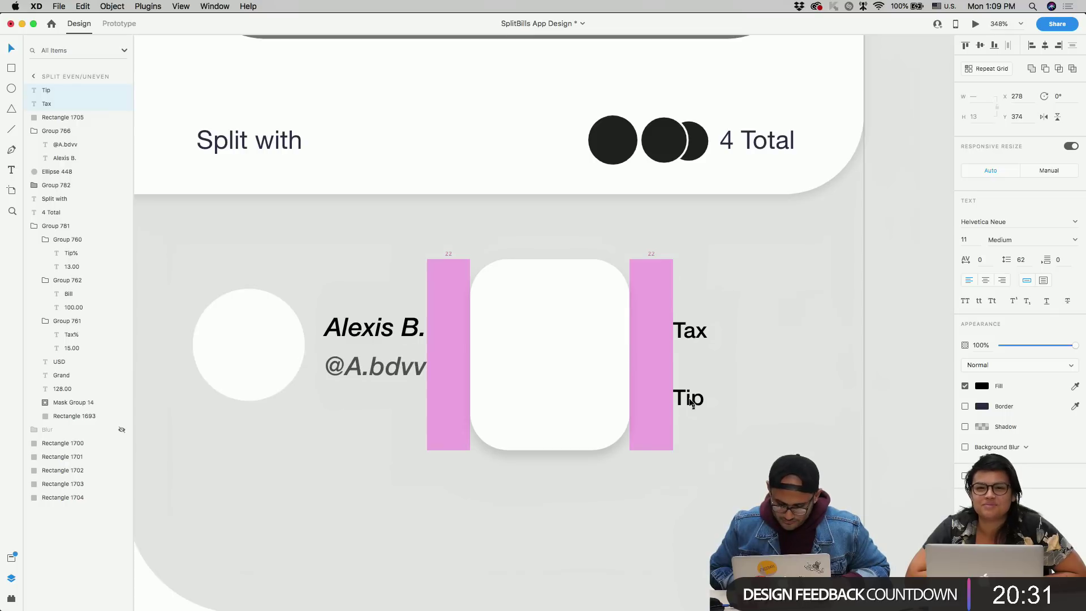
pyautogui.moveTo(690, 403); pyautogui.dragTo(690, 394)
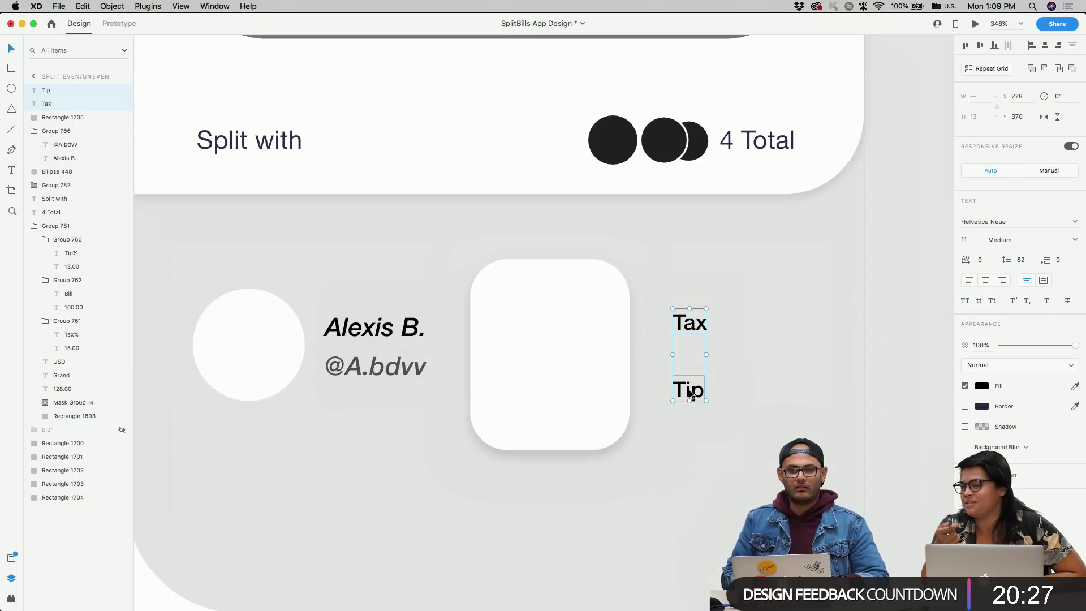
pyautogui.scroll(-3, 690, 394)
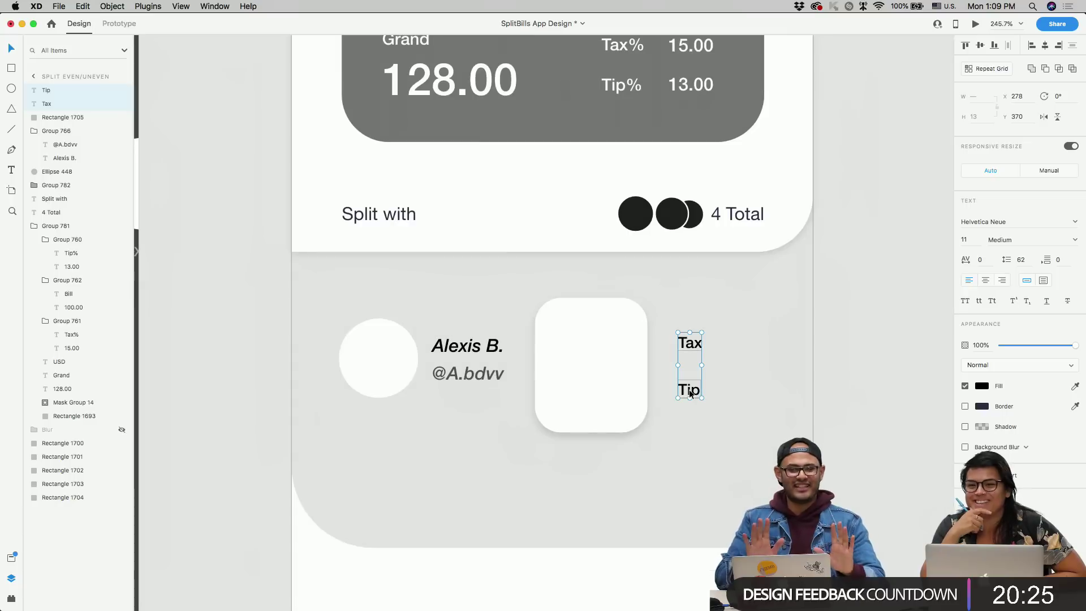
# - Duplicate the Tax label to its right at X 310, Y 370, and change the copy's text to "0.00"
pyautogui.hscroll(5, 608, 408)
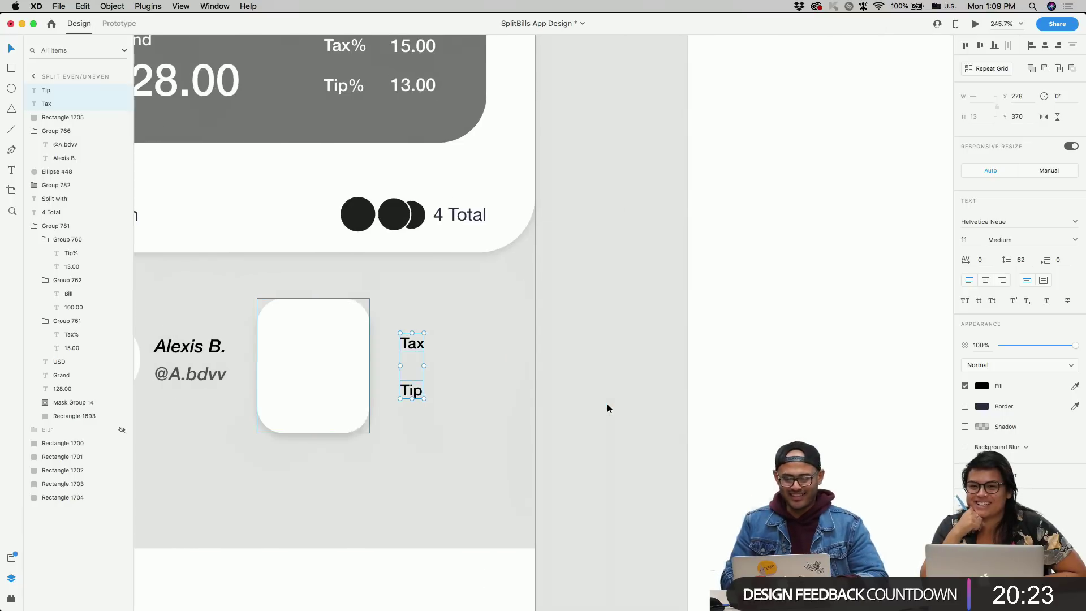
pyautogui.click(444, 389)
pyautogui.moveTo(415, 350); pyautogui.dragTo(459, 349)
pyautogui.doubleClick(459, 350)
pyautogui.press('super+a')
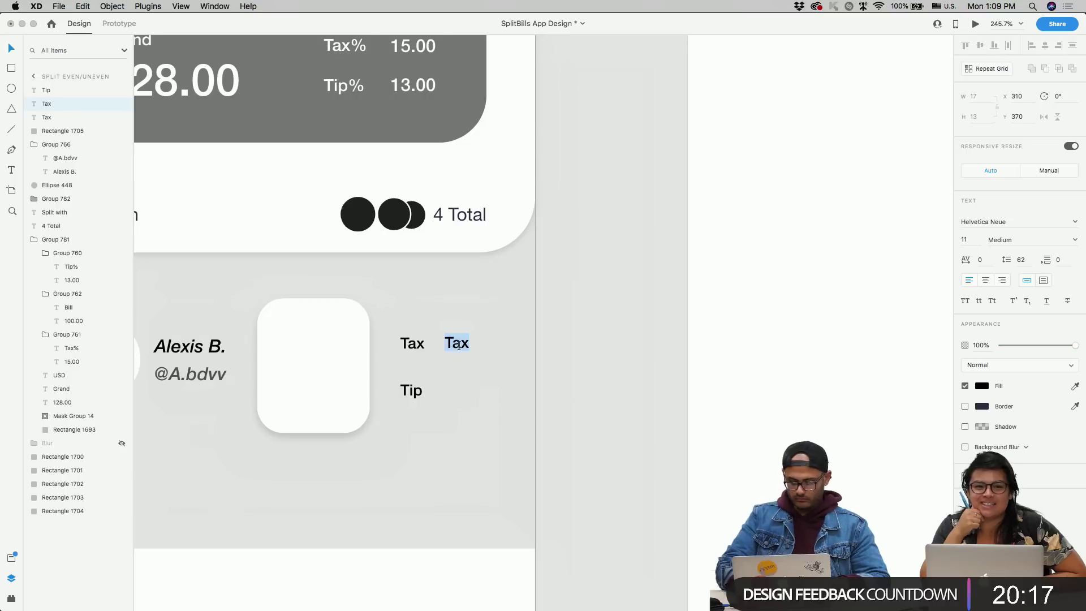
pyautogui.write('0.00')
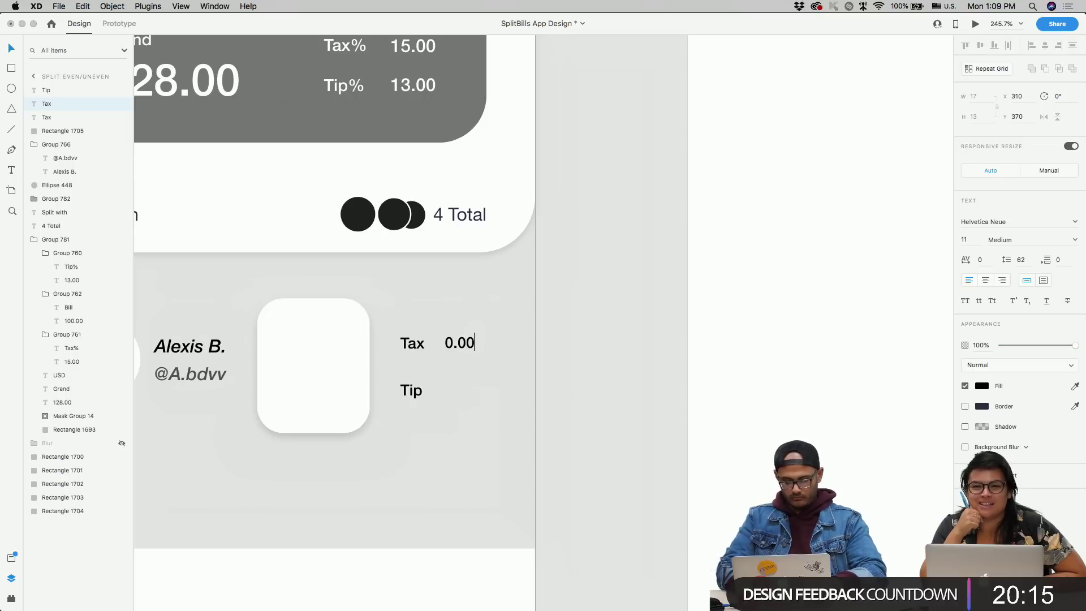
pyautogui.press('Escape')
# - Duplicate the 0.00 amount down beside the Tip label at X 310, Y 404
pyautogui.moveTo(456, 348); pyautogui.dragTo(456, 401)
pyautogui.scroll(-3, 463, 425)
pyautogui.hscroll(-3, 643, 397)
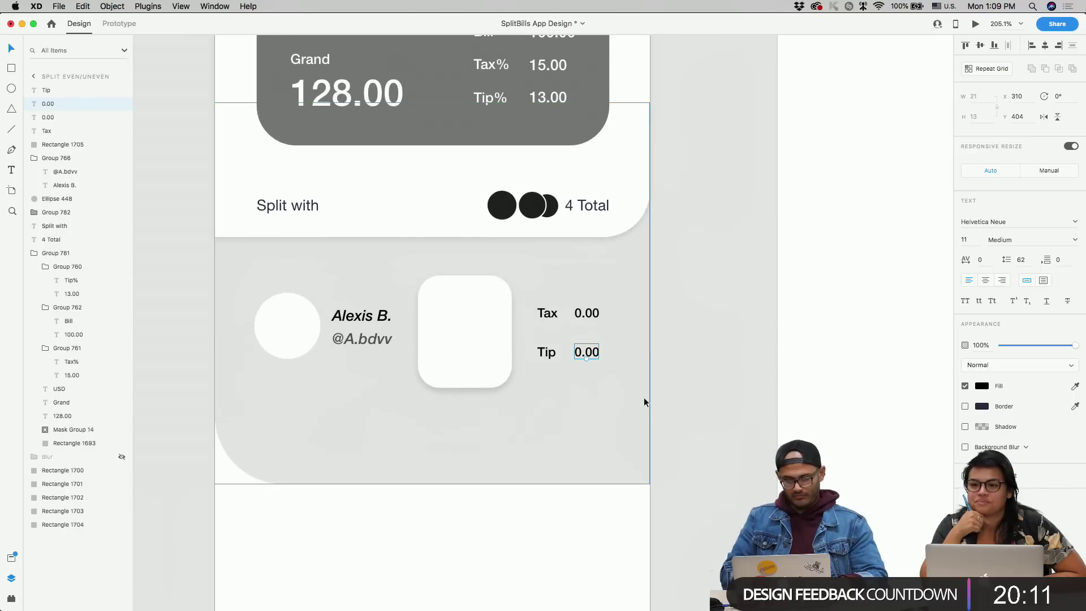
# - Group the avatar circle, name and handle, white card, Tax and Tip labels and both amounts into one friend row
pyautogui.scroll(-2, 558, 370)
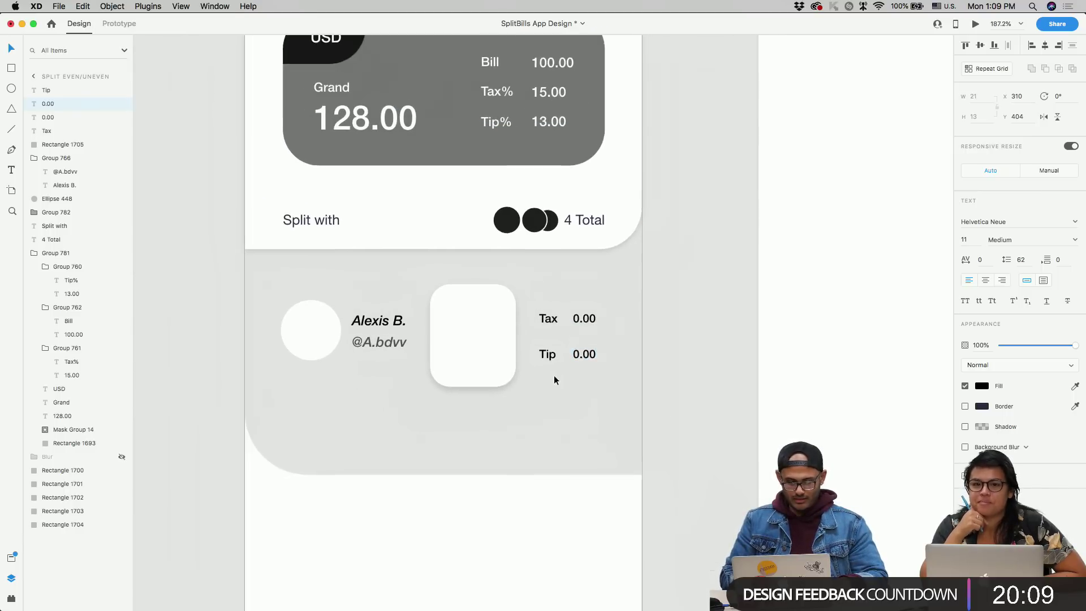
pyautogui.scroll(5, 554, 375)
pyautogui.scroll(-5, 553, 380)
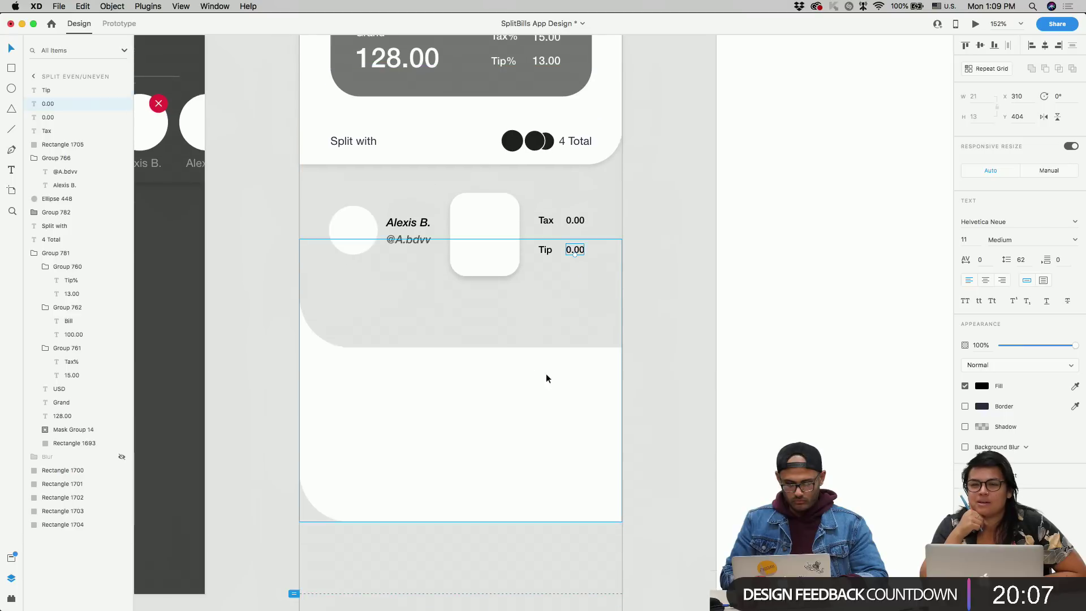
pyautogui.keyDown('shift'); pyautogui.click(545, 250); pyautogui.keyUp('shift')
pyautogui.keyDown('shift'); pyautogui.click(546, 220); pyautogui.keyUp('shift')
pyautogui.keyDown('shift'); pyautogui.click(574, 221); pyautogui.keyUp('shift')
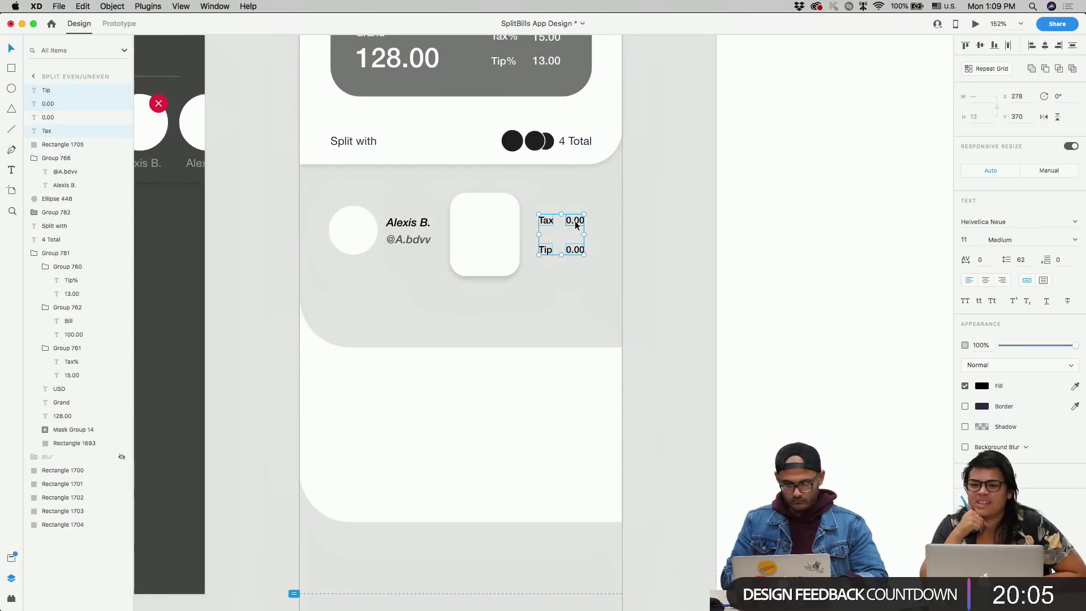
pyautogui.keyDown('shift'); pyautogui.click(483, 235); pyautogui.keyUp('shift')
pyautogui.keyDown('shift'); pyautogui.click(425, 242); pyautogui.keyUp('shift')
pyautogui.keyDown('shift'); pyautogui.click(353, 230); pyautogui.keyUp('shift')
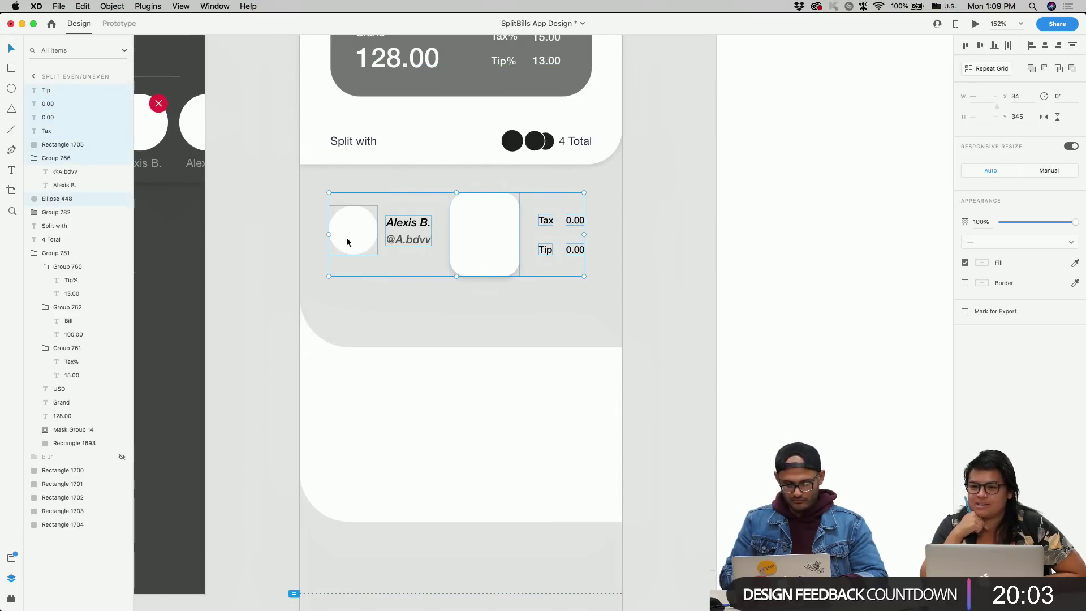
pyautogui.press('super+g')
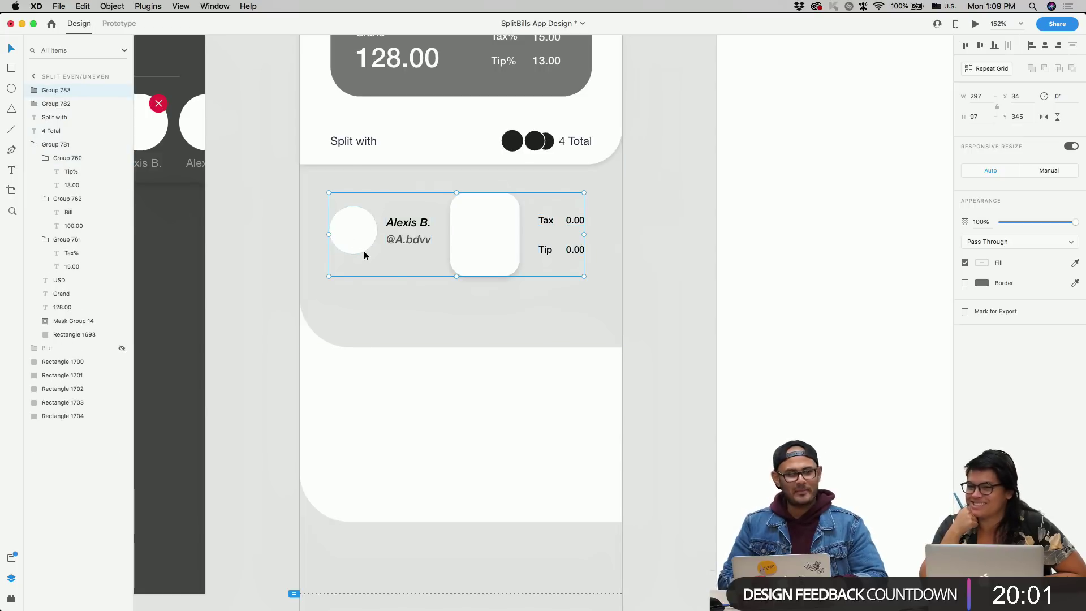
# - Nudge the grouped friend row down to Y 352 within the first grey panel
pyautogui.scroll(-3, 364, 256)
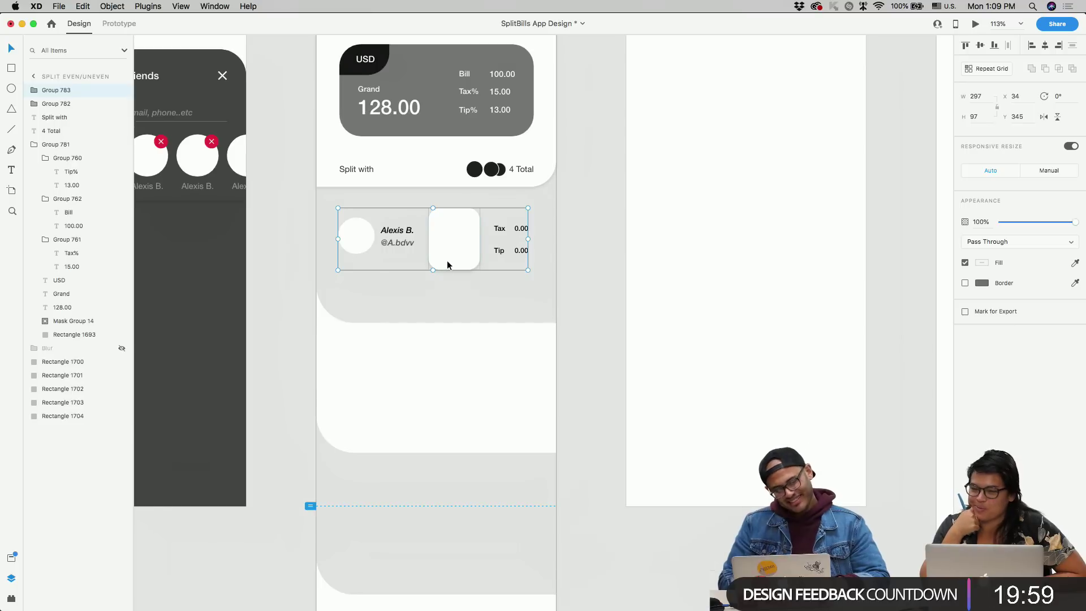
pyautogui.press('Down')
pyautogui.press('Down')
pyautogui.press('Down')
pyautogui.press('Down')
pyautogui.press('Down')
pyautogui.press('Down')
pyautogui.press('Down')
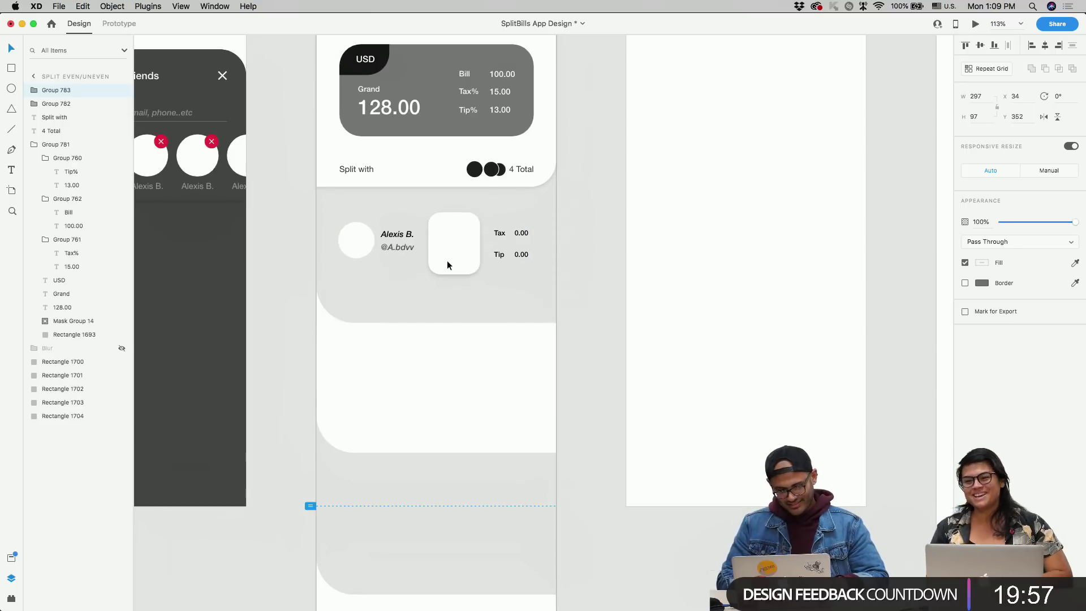
# - Duplicate the friend row onto the three panels below, placing the third row at Y 775 and the fourth at about Y 980
pyautogui.moveTo(446, 260); pyautogui.dragTo(460, 493)
pyautogui.scroll(-2, 463, 383)
pyautogui.hotkey('shift', 'Up')
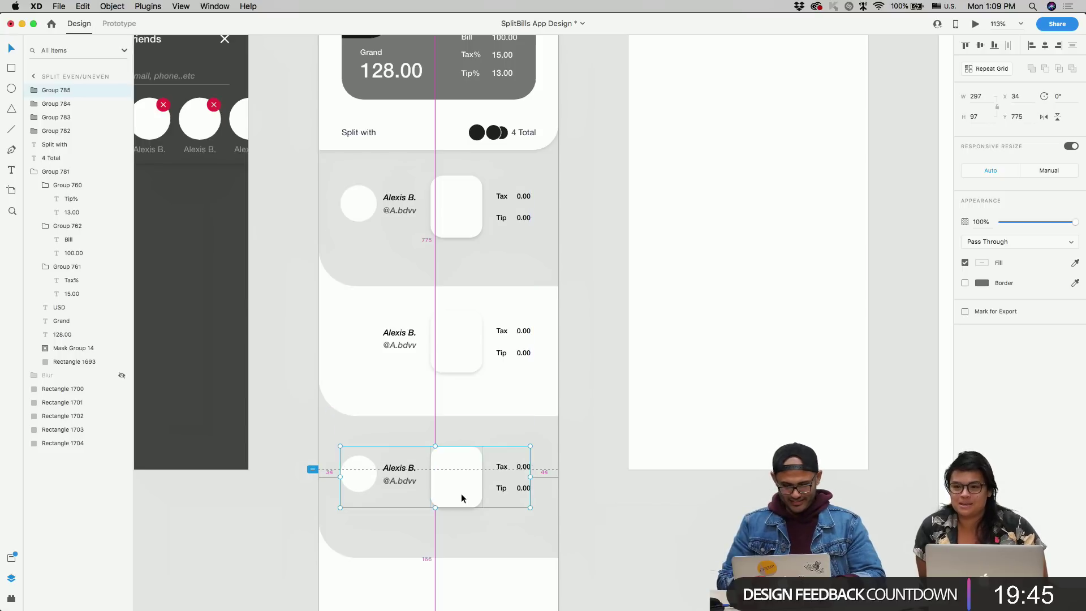
pyautogui.scroll(-5, 460, 493)
pyautogui.moveTo(458, 268); pyautogui.dragTo(457, 382)
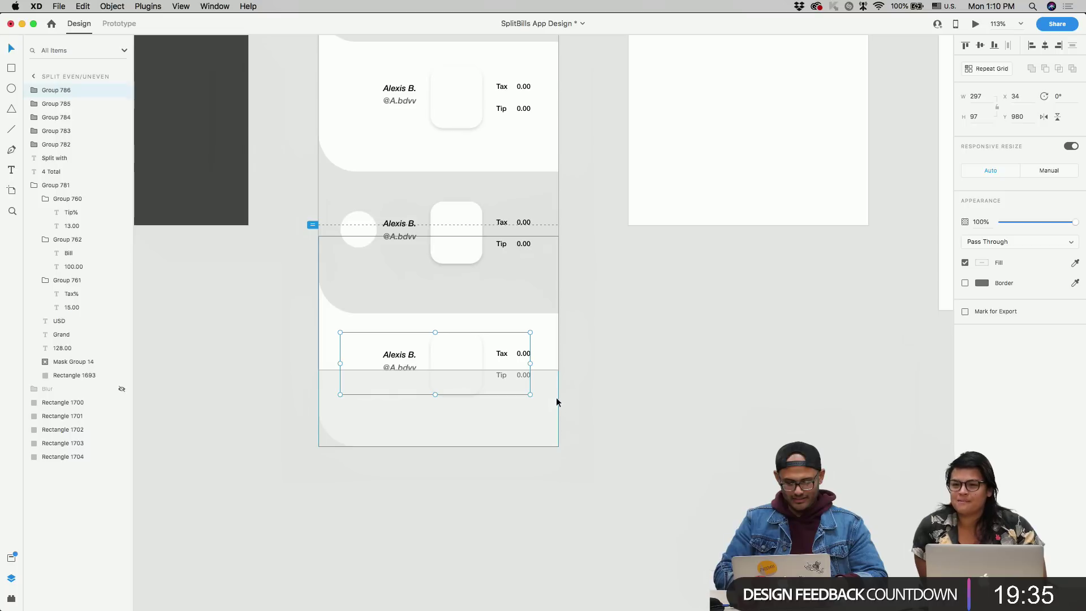
pyautogui.keyDown('shift'); pyautogui.click(551, 372); pyautogui.keyUp('shift')
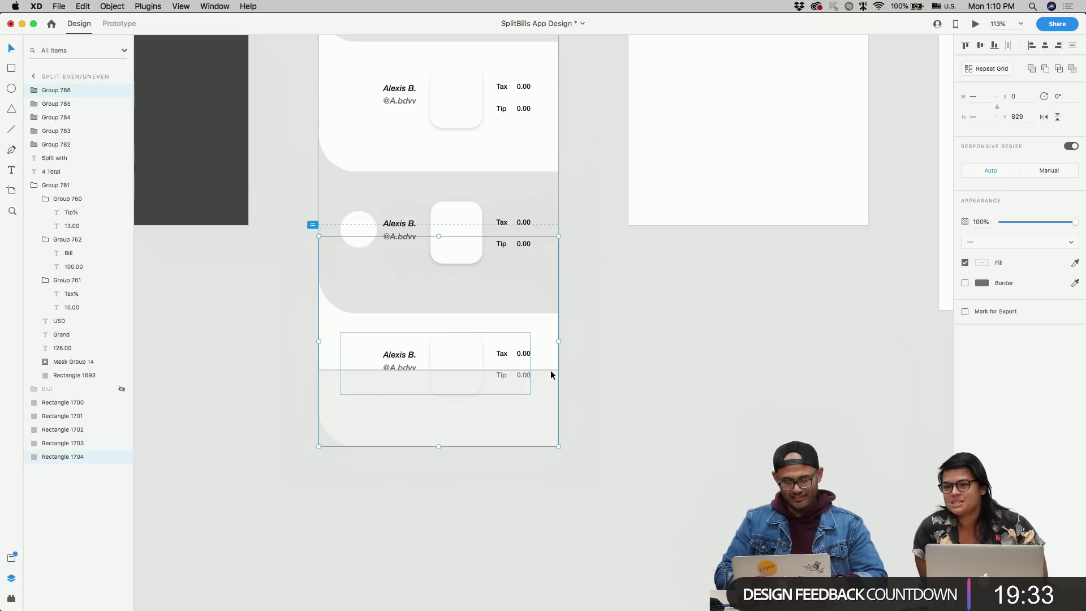
pyautogui.press('super+g')
pyautogui.press('super+z')
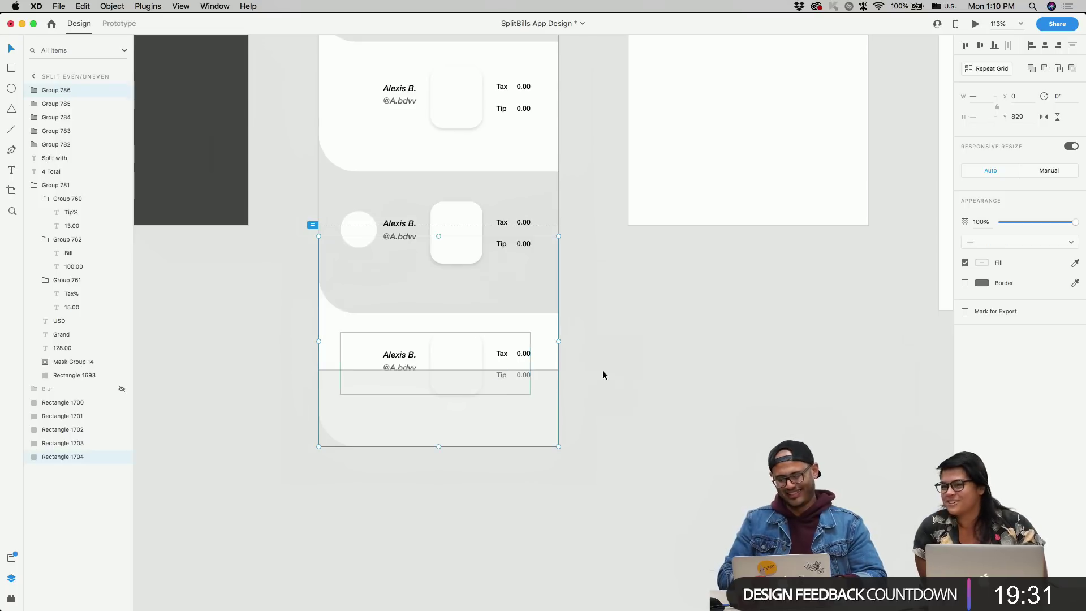
# - Fill the avatar circle in the lowest friend row with a user image using the User Profile plugin
pyautogui.scroll(2, 469, 376)
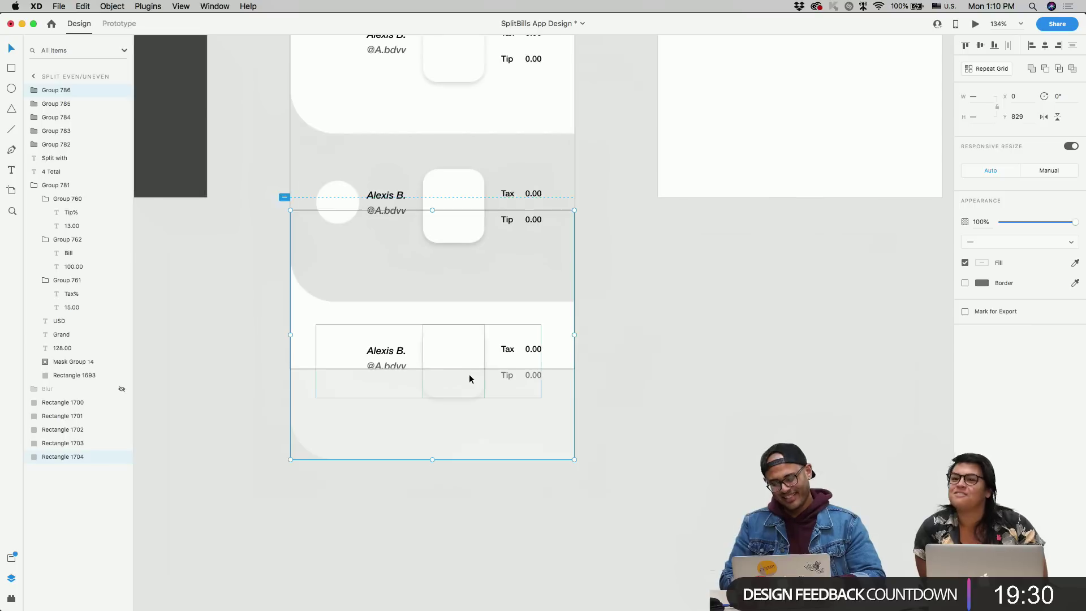
pyautogui.doubleClick(348, 360)
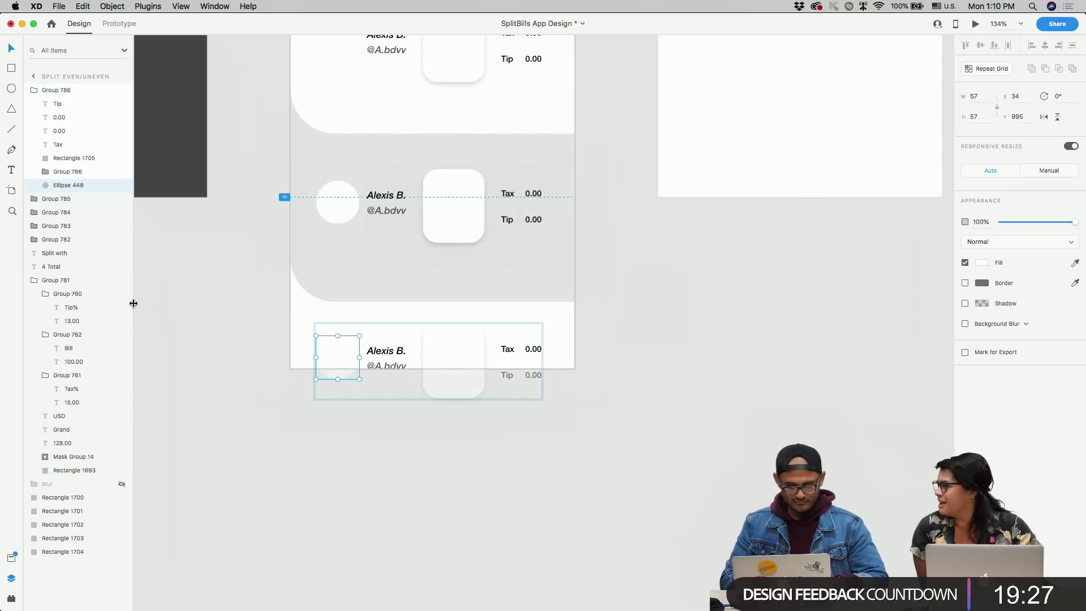
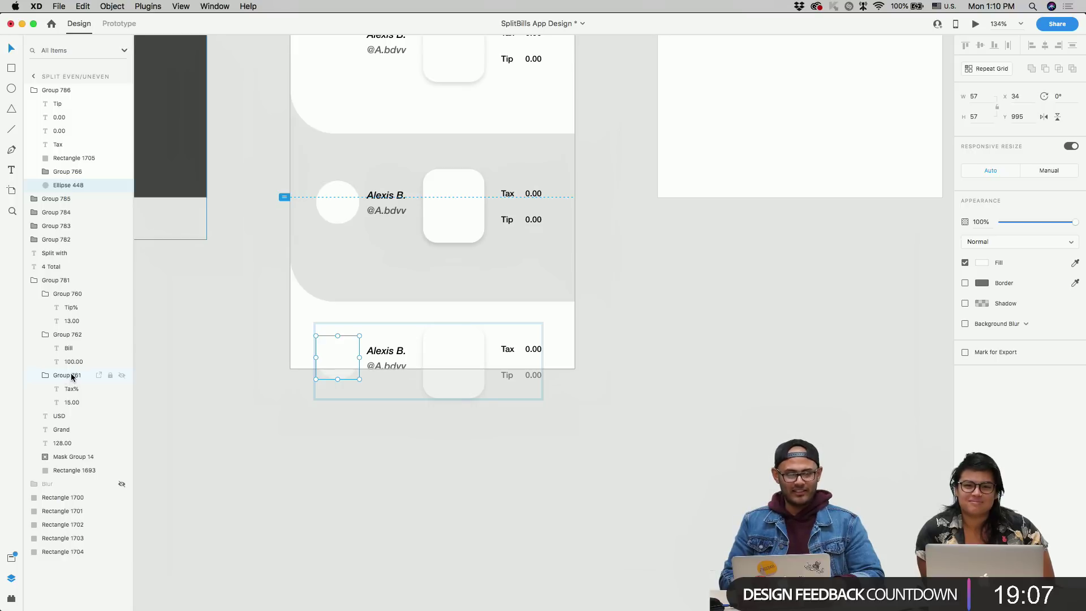
pyautogui.click(11, 598)
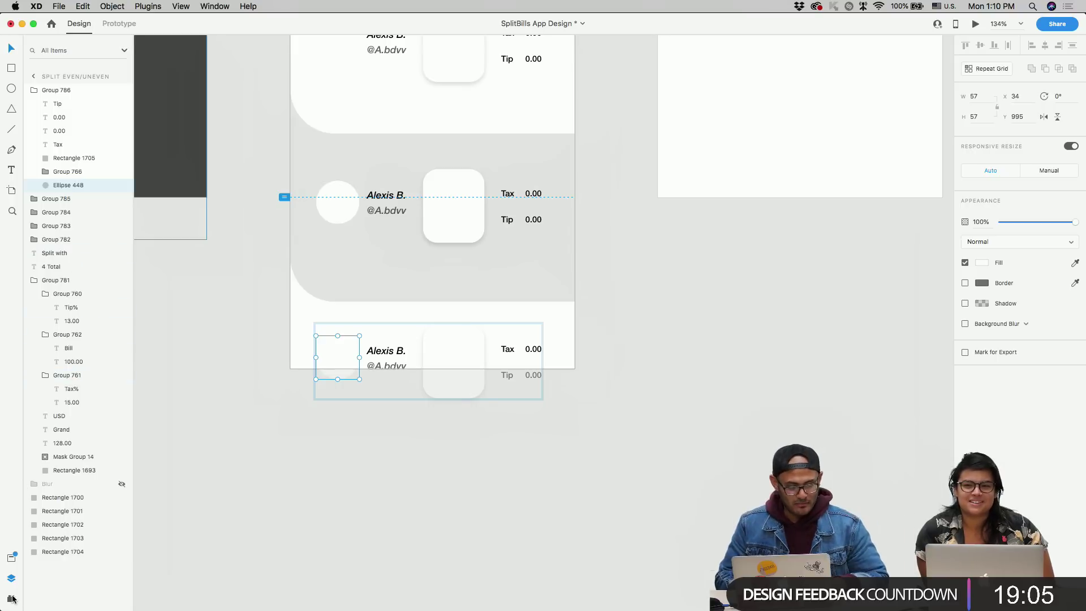
pyautogui.scroll(-15, 58, 526)
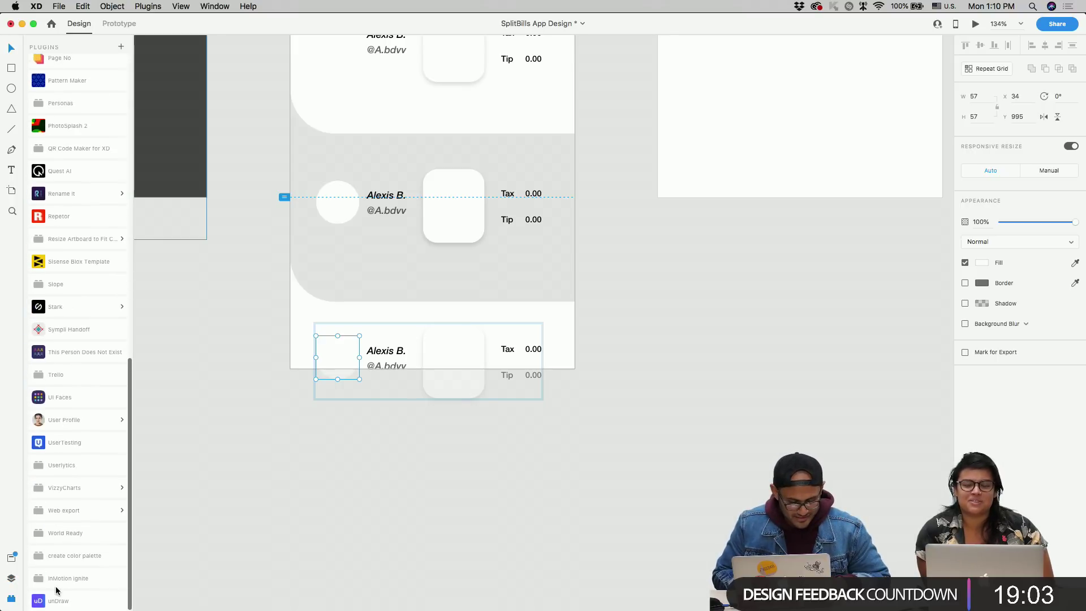
pyautogui.click(67, 441)
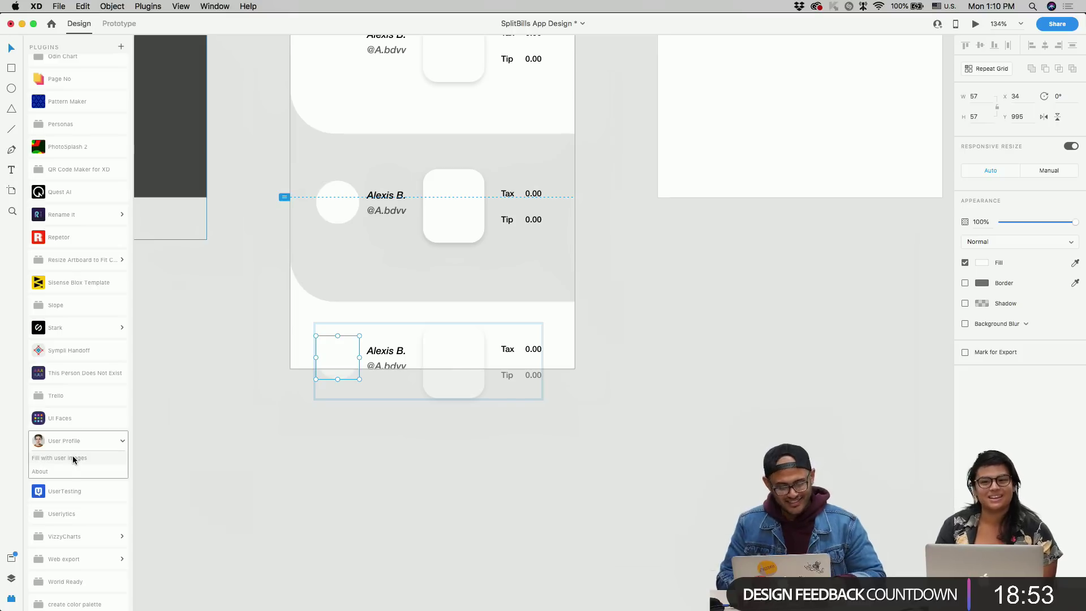
pyautogui.click(72, 457)
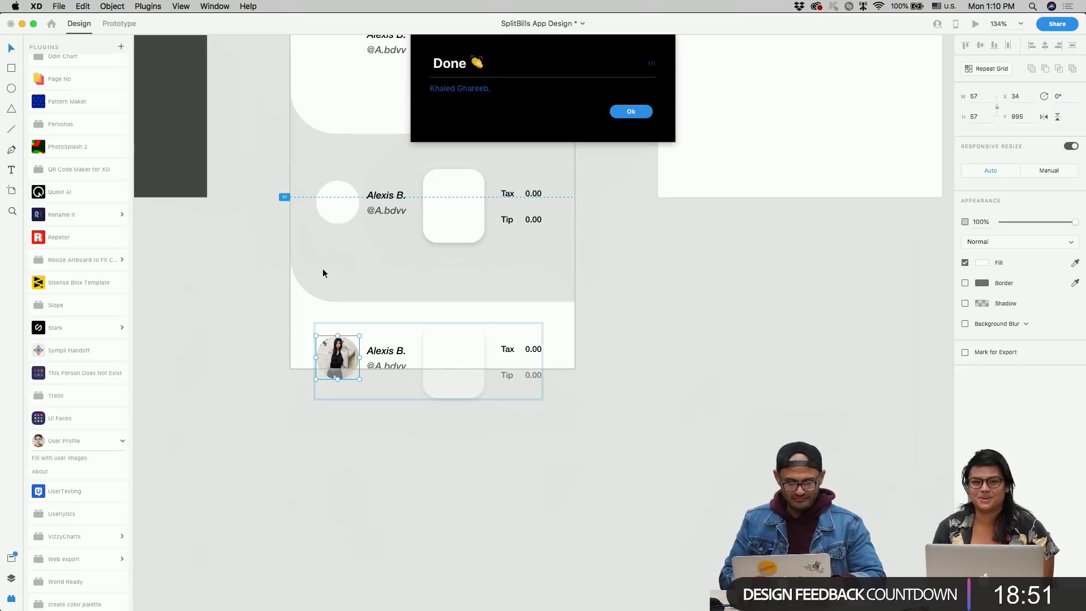
# - Fill the avatar circle in the third friend row with a user image using the User Profile plugin
pyautogui.click(631, 111)
pyautogui.scroll(3, 565, 283)
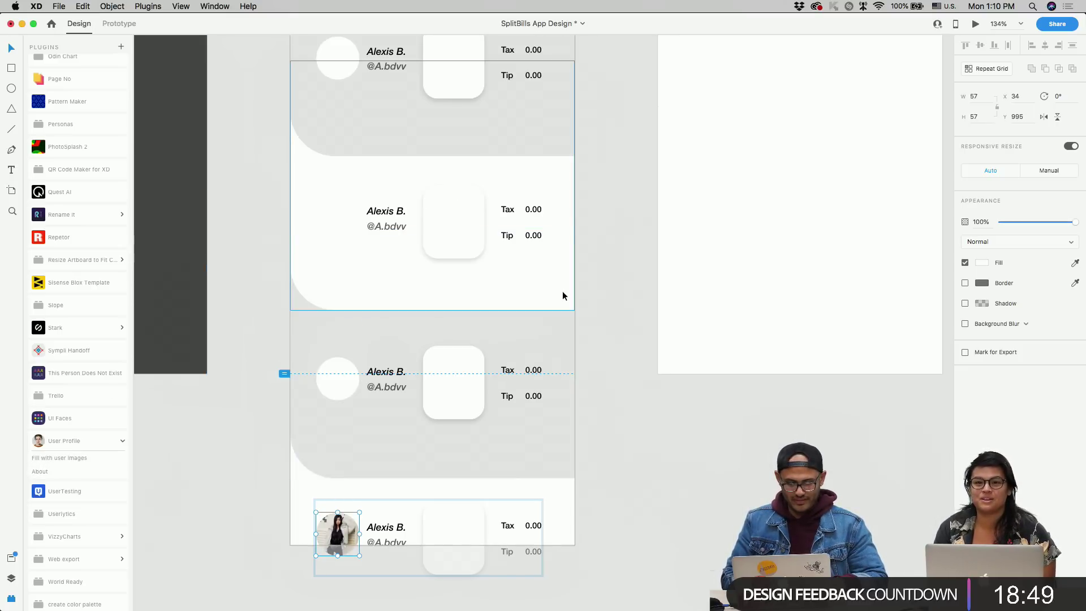
pyautogui.click(351, 373)
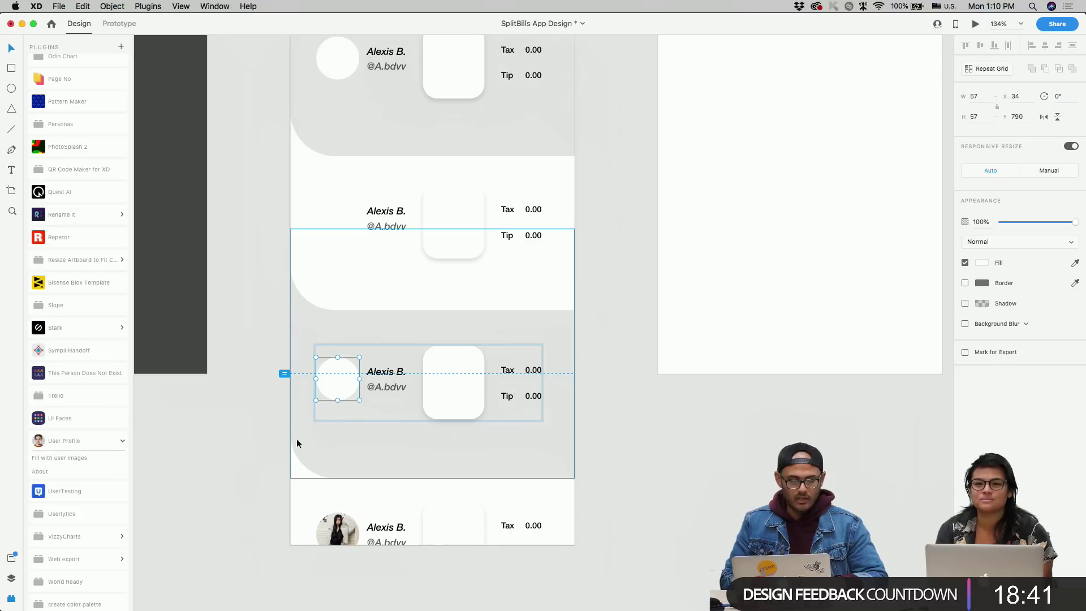
pyautogui.click(72, 456)
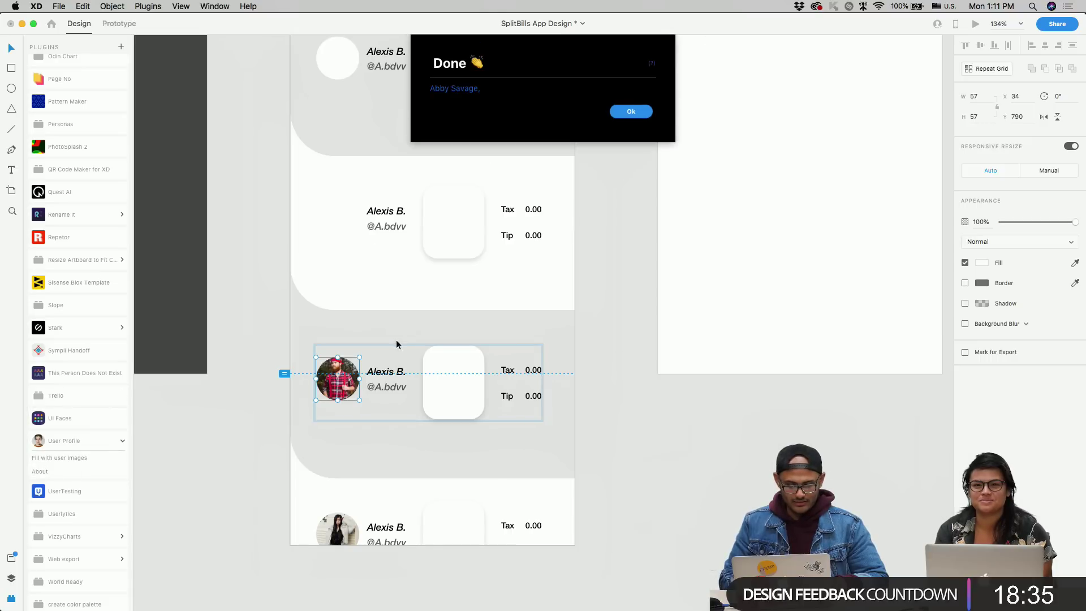
pyautogui.click(631, 110)
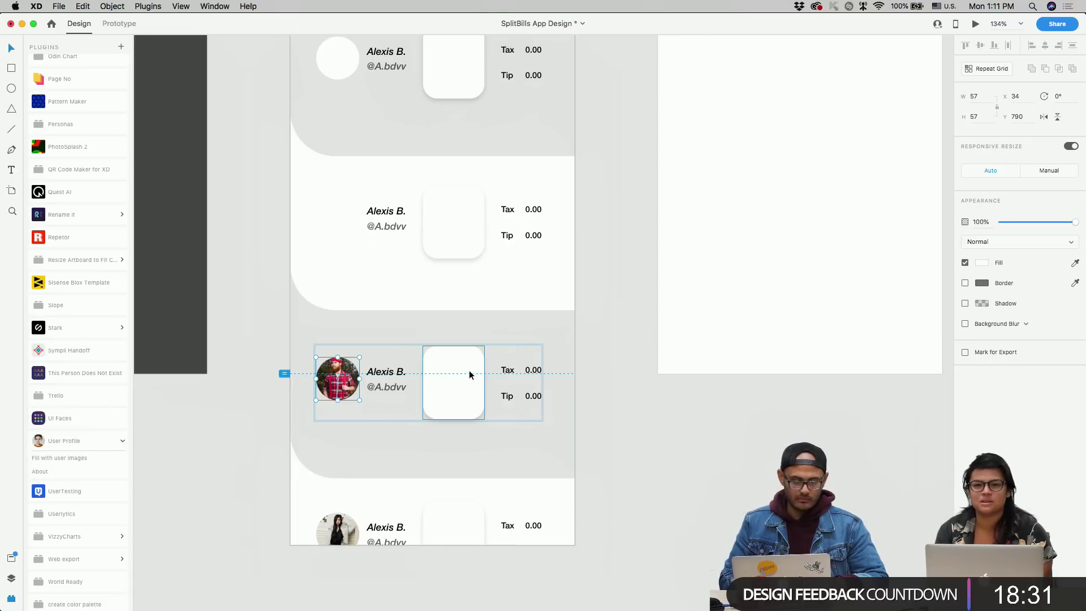
pyautogui.click(428, 427)
pyautogui.click(446, 395)
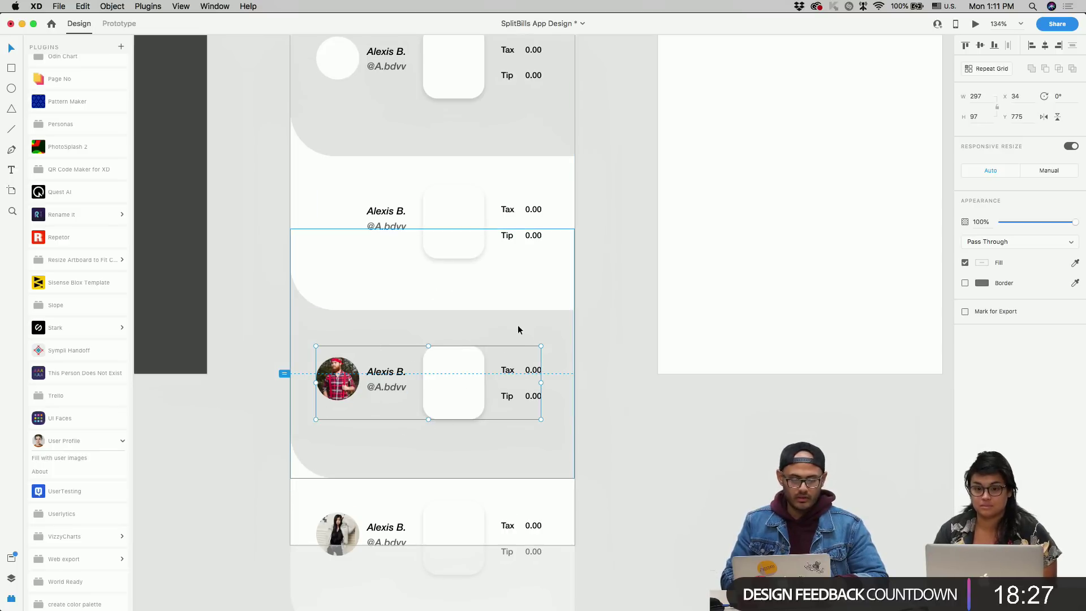
pyautogui.scroll(2, 449, 269)
pyautogui.click(451, 269)
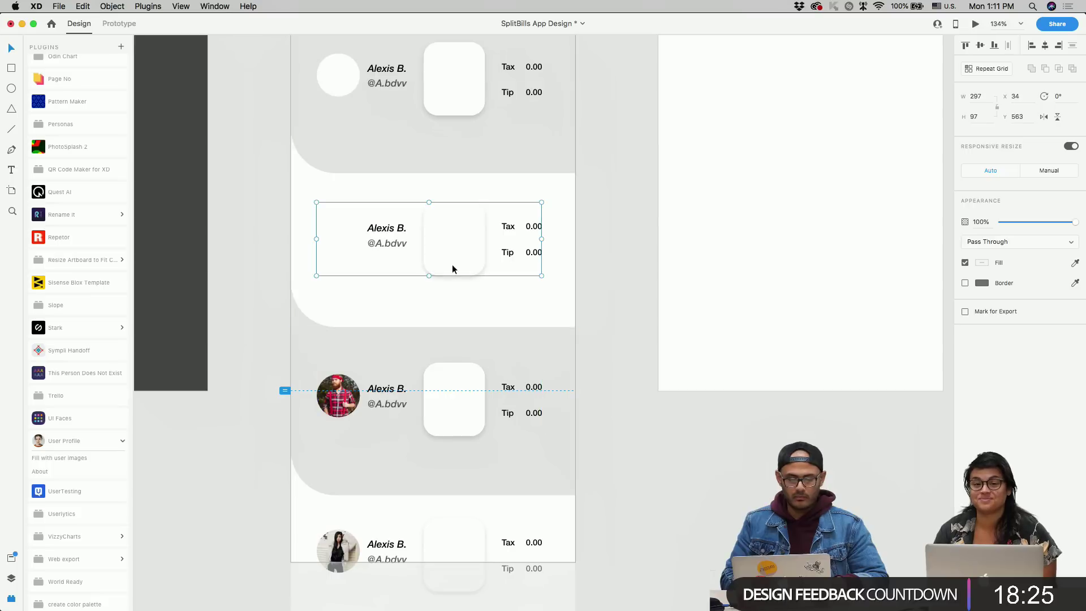
pyautogui.click(453, 114)
pyautogui.click(667, 223)
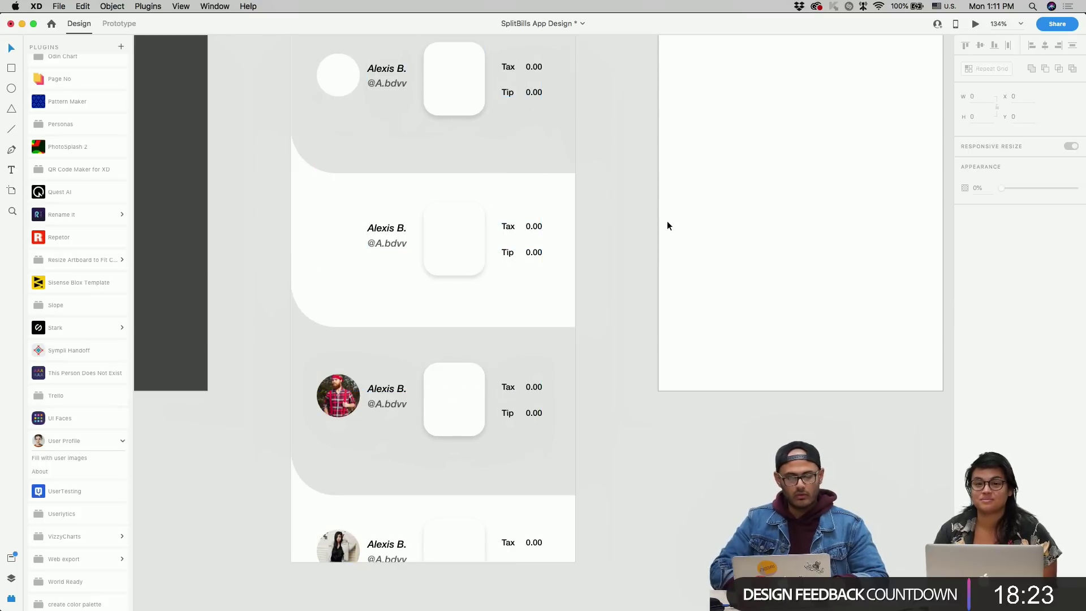
# - Fill the top two friend rows' avatar circles using UI Faces, with Unsplash.com and Pexels.com sources, both genders, and Black, Brown and Blond hair
pyautogui.click(327, 81)
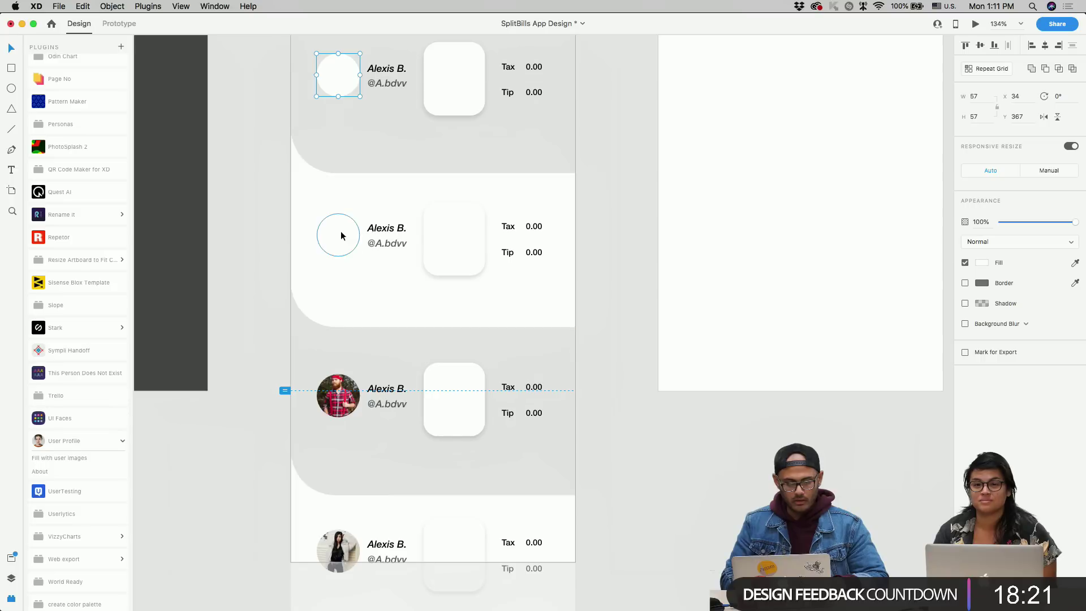
pyautogui.keyDown('shift'); pyautogui.click(341, 235); pyautogui.keyUp('shift')
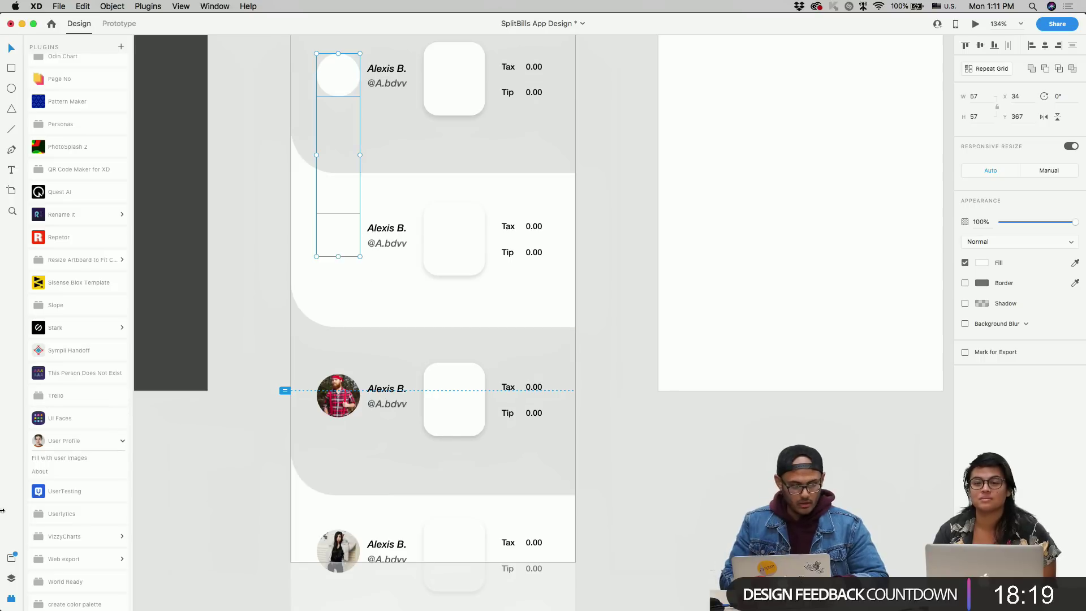
pyautogui.click(70, 418)
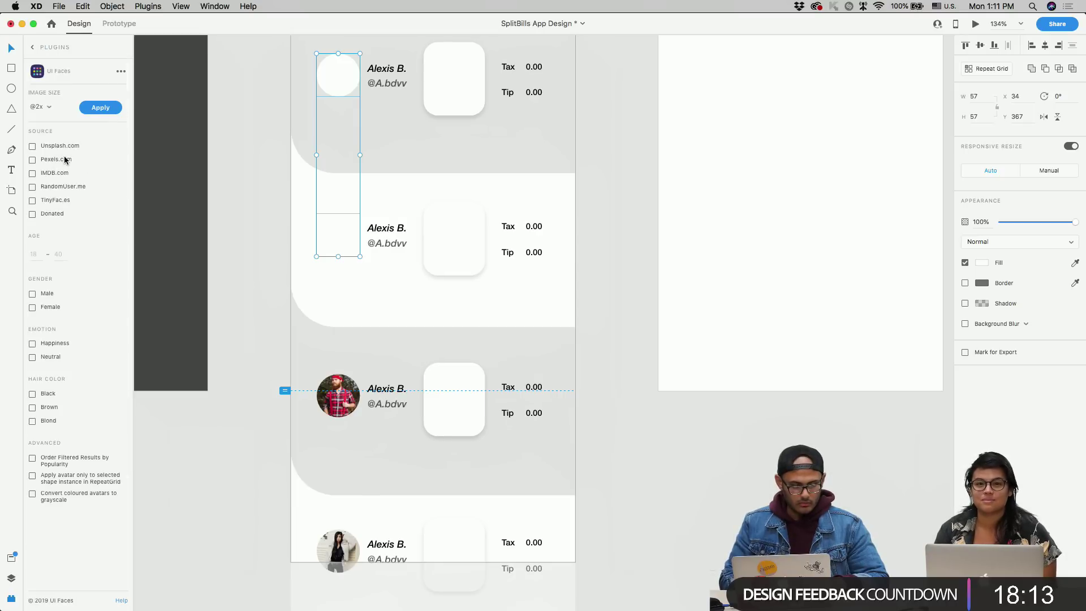
pyautogui.click(50, 308)
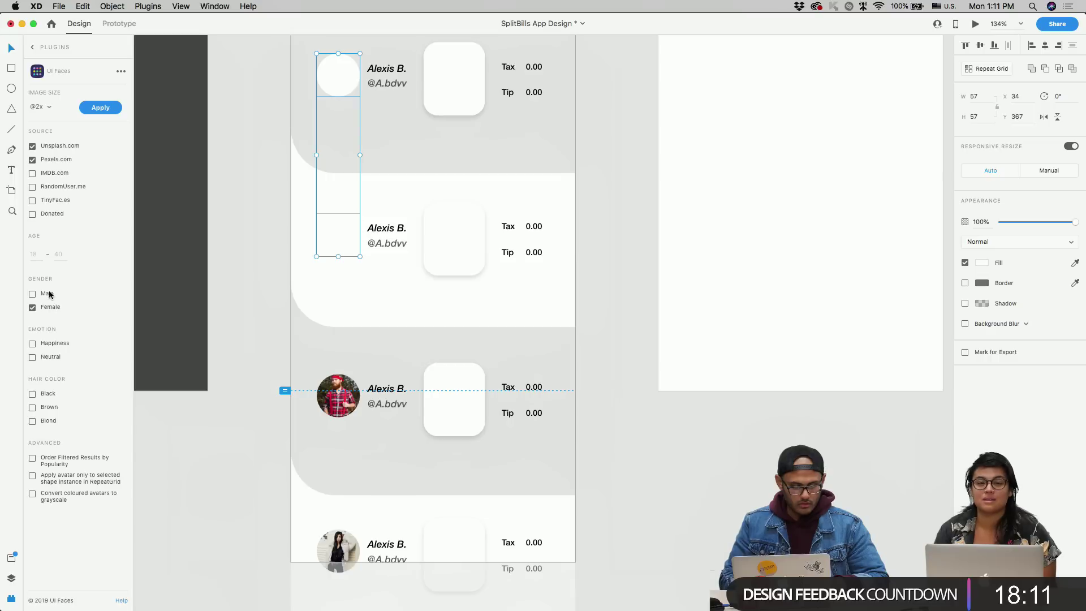
pyautogui.click(50, 294)
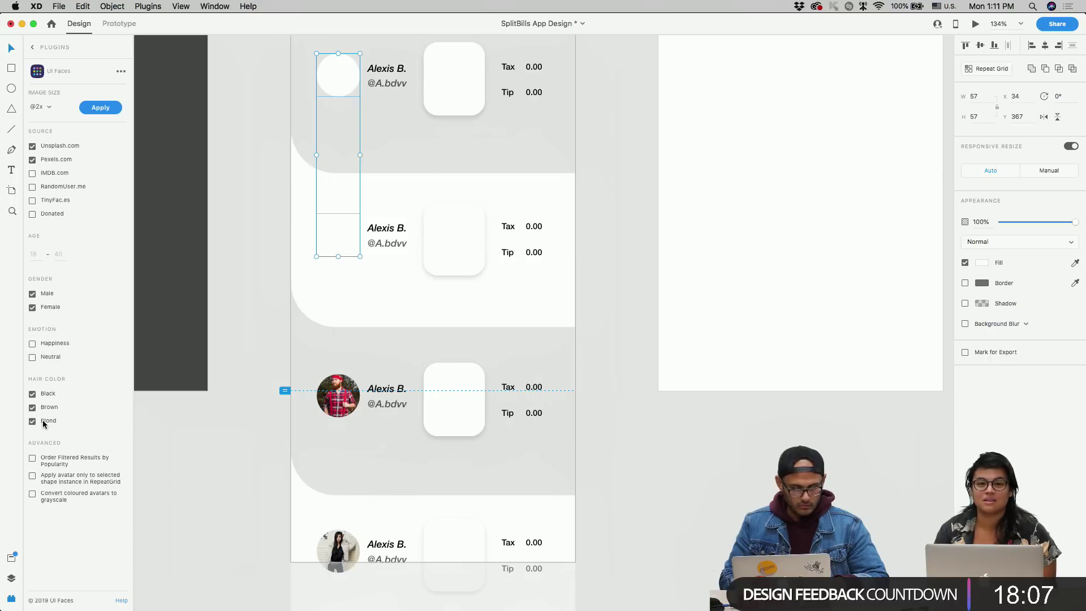
pyautogui.click(105, 110)
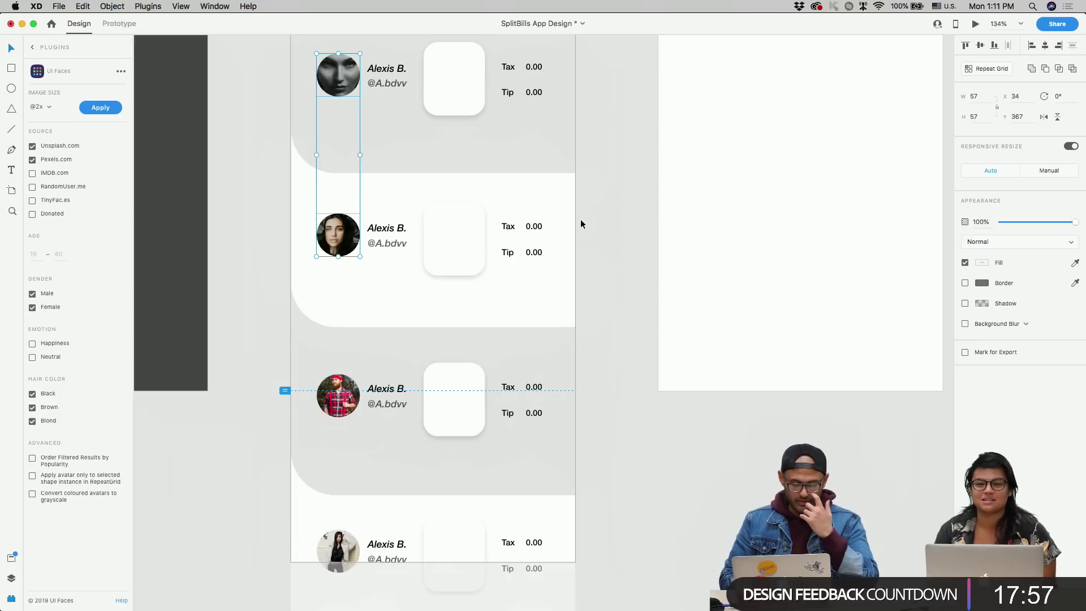
# - Look through the plugin list and examine the friend rows with their avatar photos on the Split Even/Uneven artboard
pyautogui.click(31, 50)
pyautogui.scroll(-5, 87, 315)
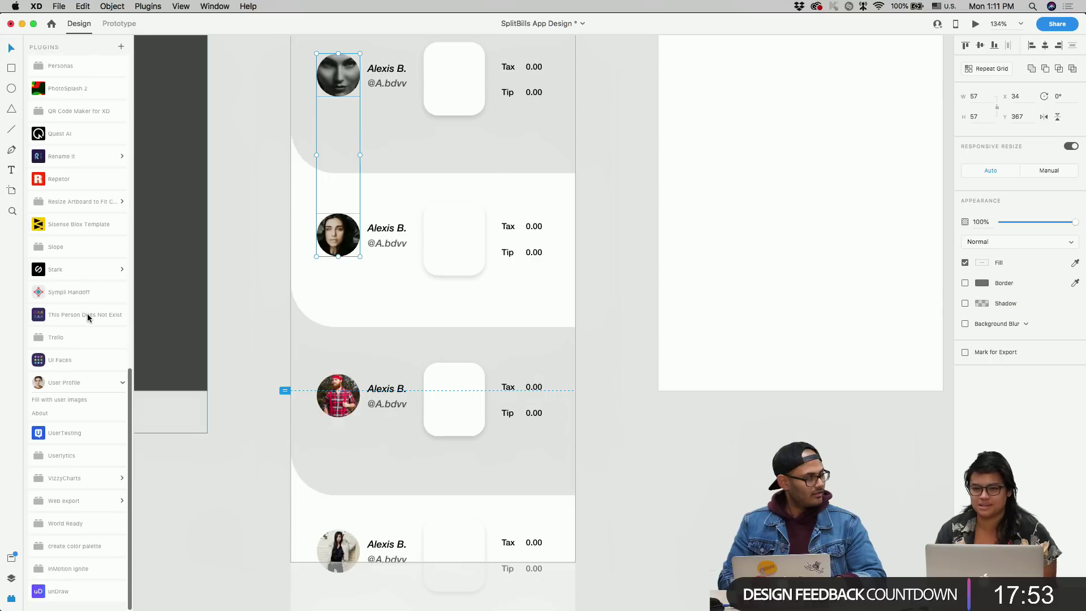
pyautogui.scroll(8, 88, 318)
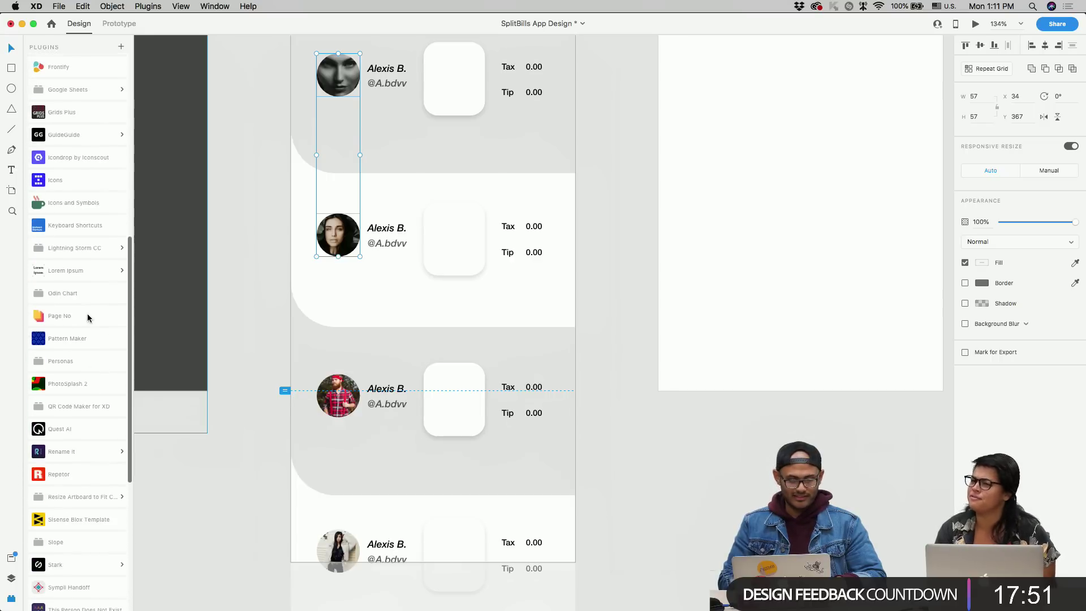
pyautogui.scroll(-6, 88, 317)
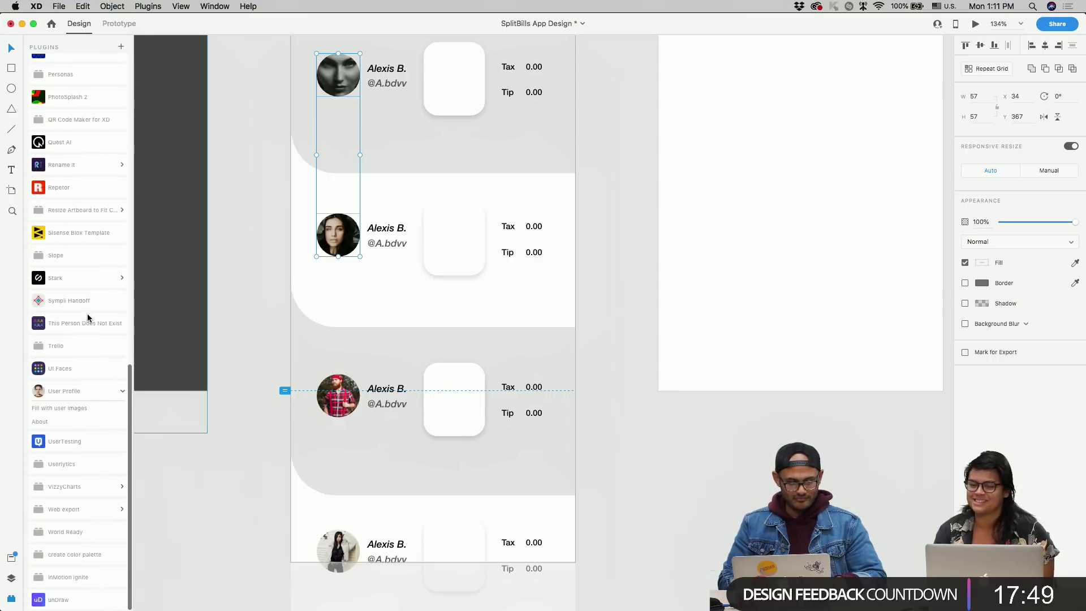
pyautogui.scroll(10, 88, 317)
pyautogui.scroll(-3, 537, 255)
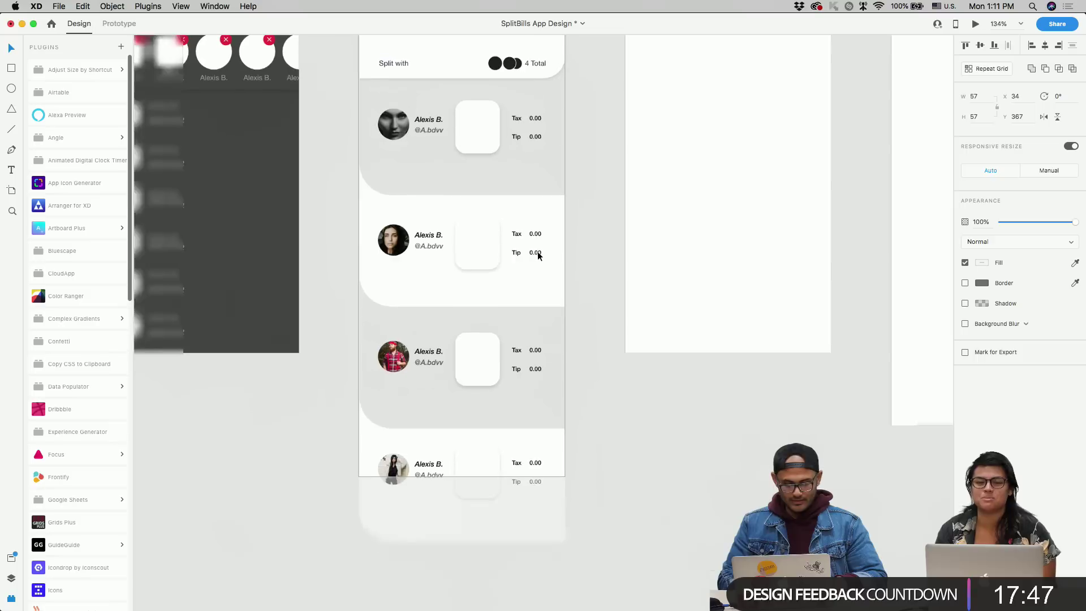
pyautogui.scroll(2, 504, 269)
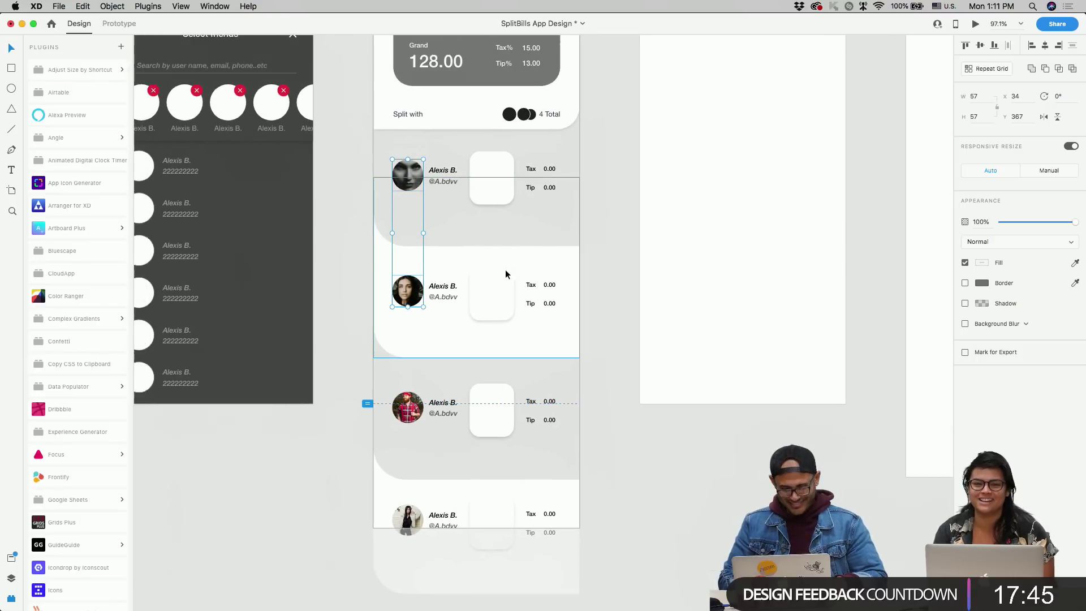
pyautogui.scroll(1, 504, 269)
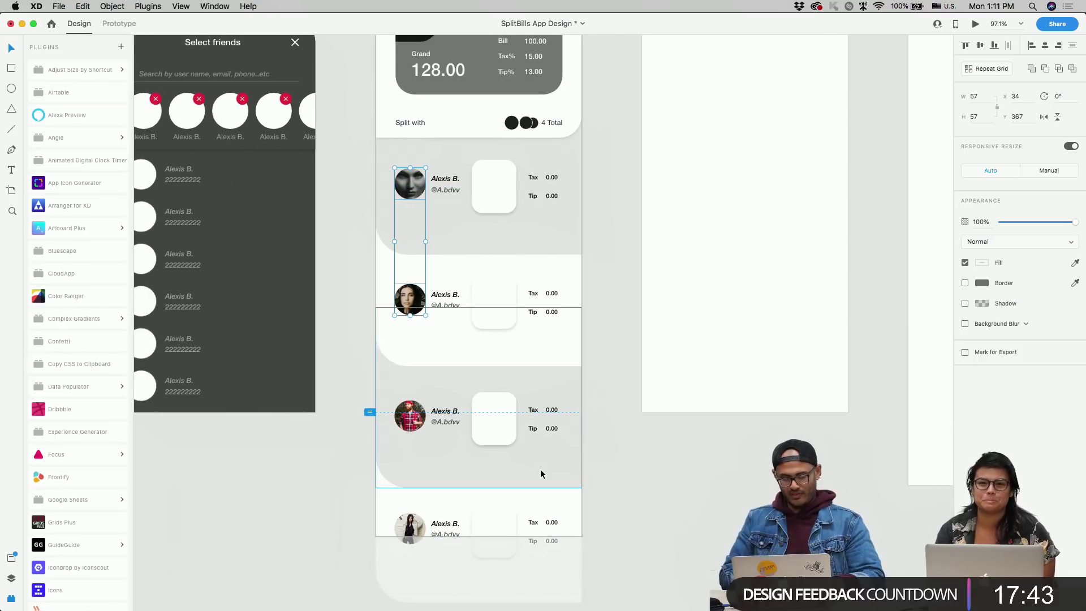
pyautogui.scroll(3, 541, 474)
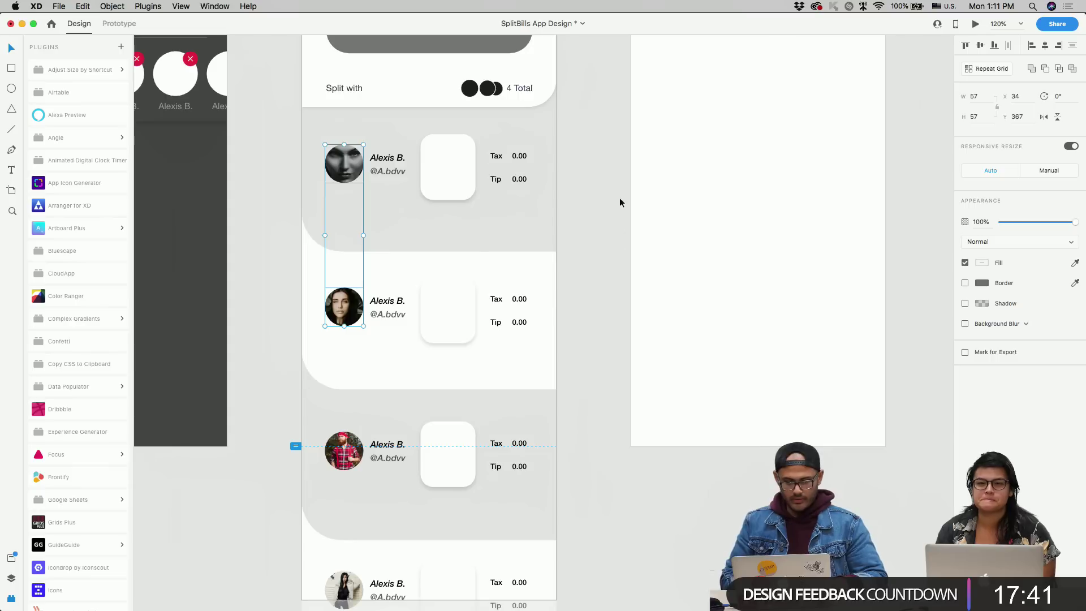
pyautogui.scroll(-3, 469, 320)
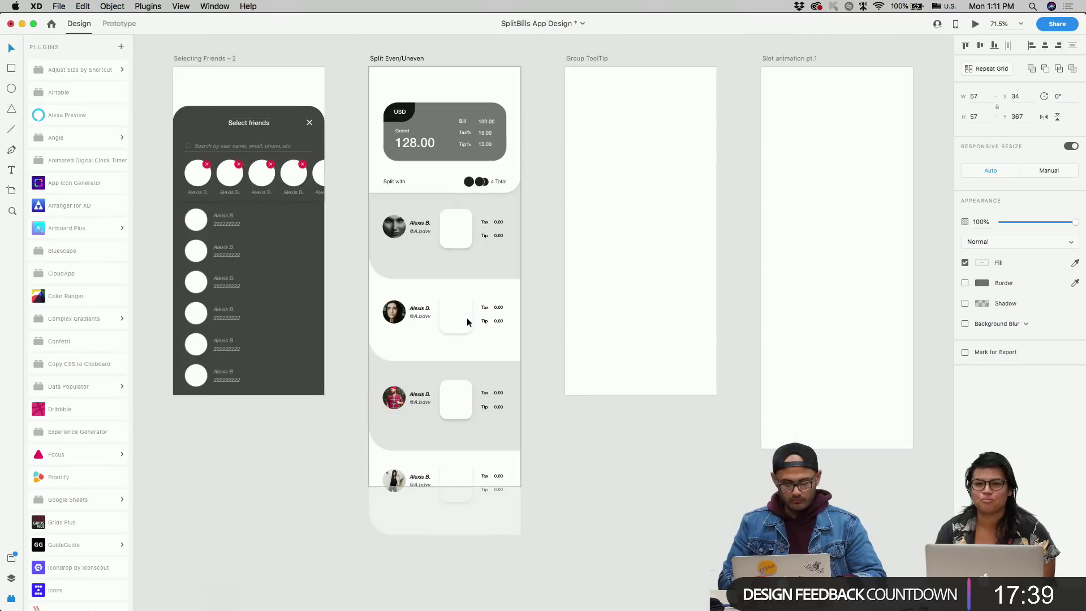
pyautogui.scroll(2, 524, 300)
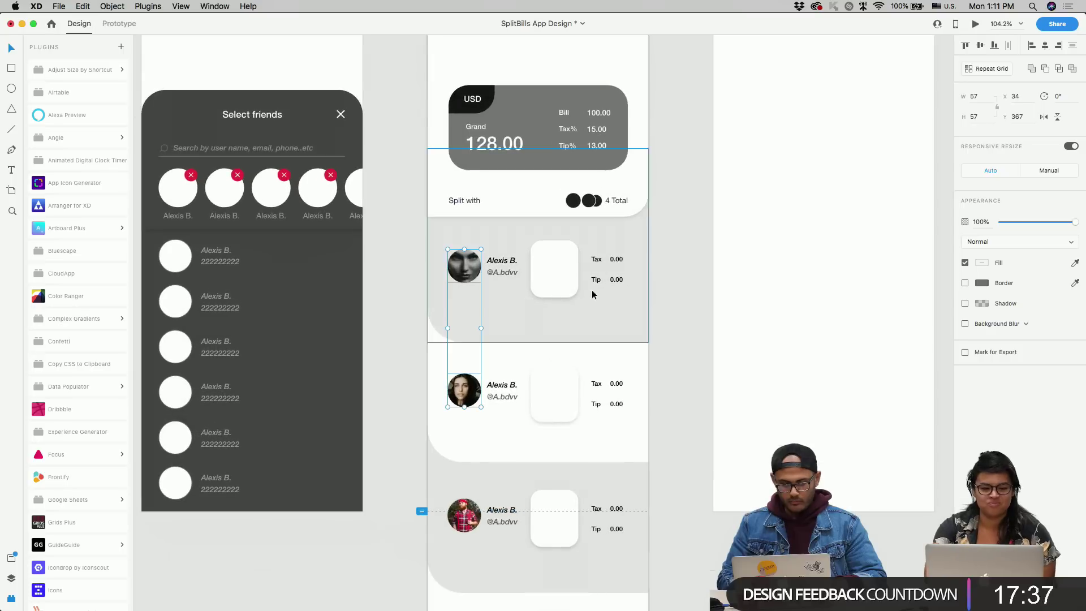
pyautogui.scroll(3, 534, 304)
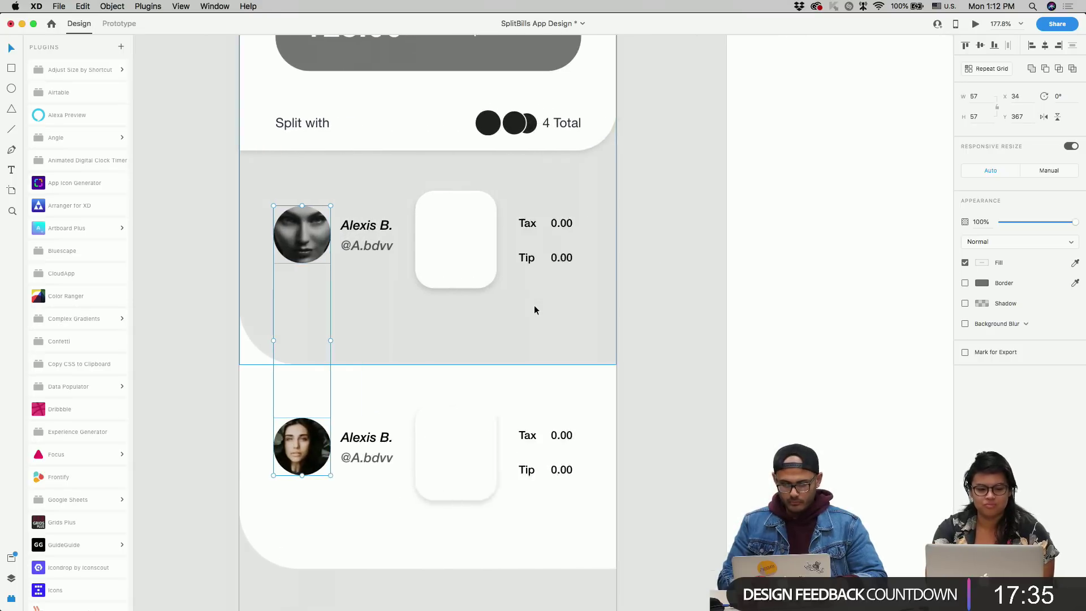
pyautogui.hscroll(2, 534, 305)
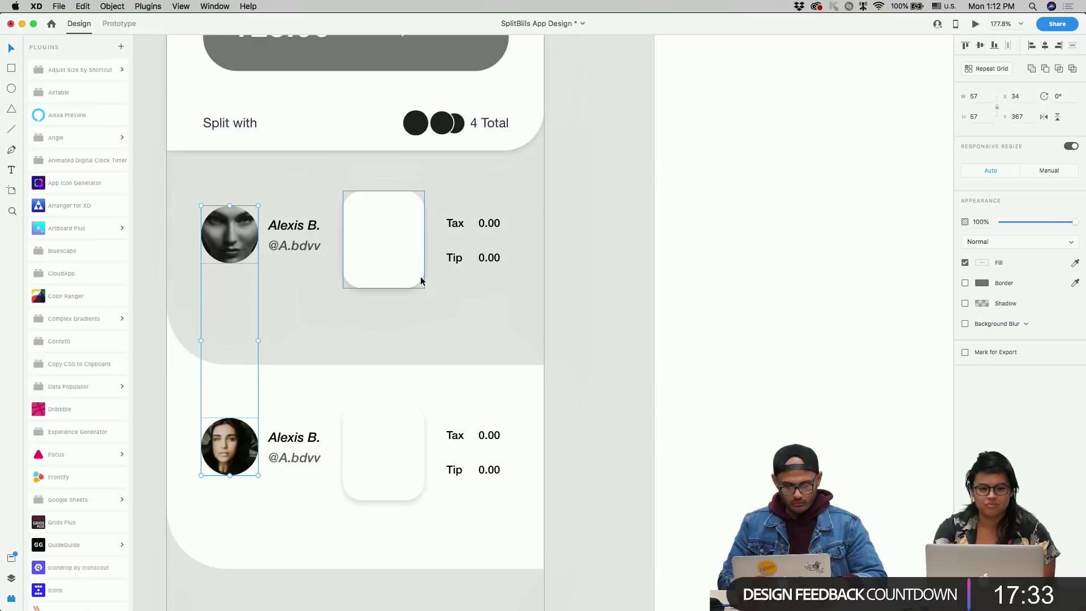
pyautogui.scroll(-3, 420, 281)
pyautogui.scroll(-5, 419, 281)
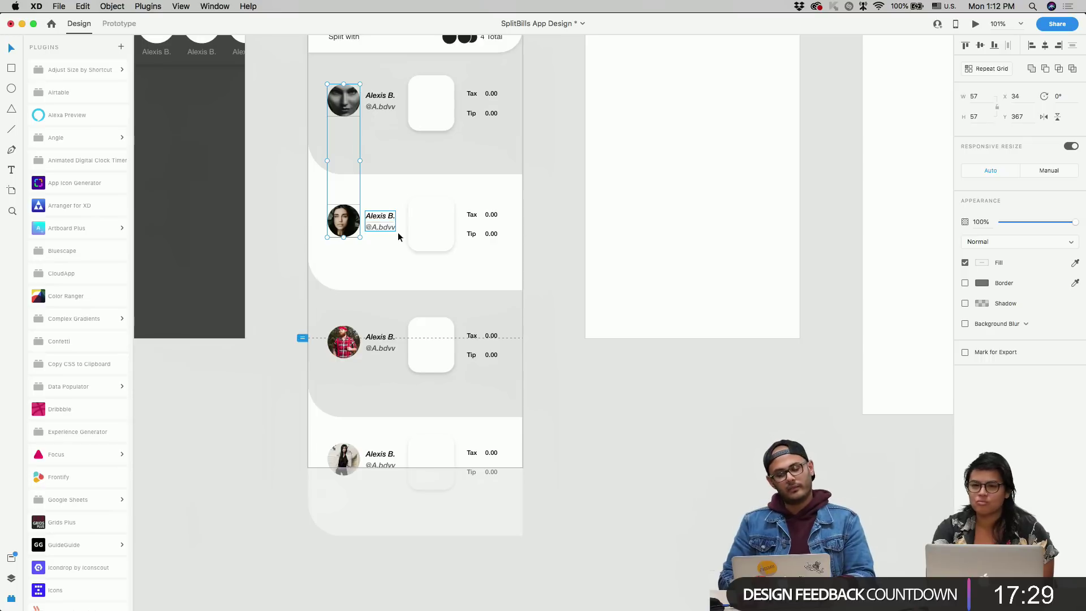
pyautogui.click(343, 222)
pyautogui.keyDown('shift'); pyautogui.click(380, 220); pyautogui.keyUp('shift')
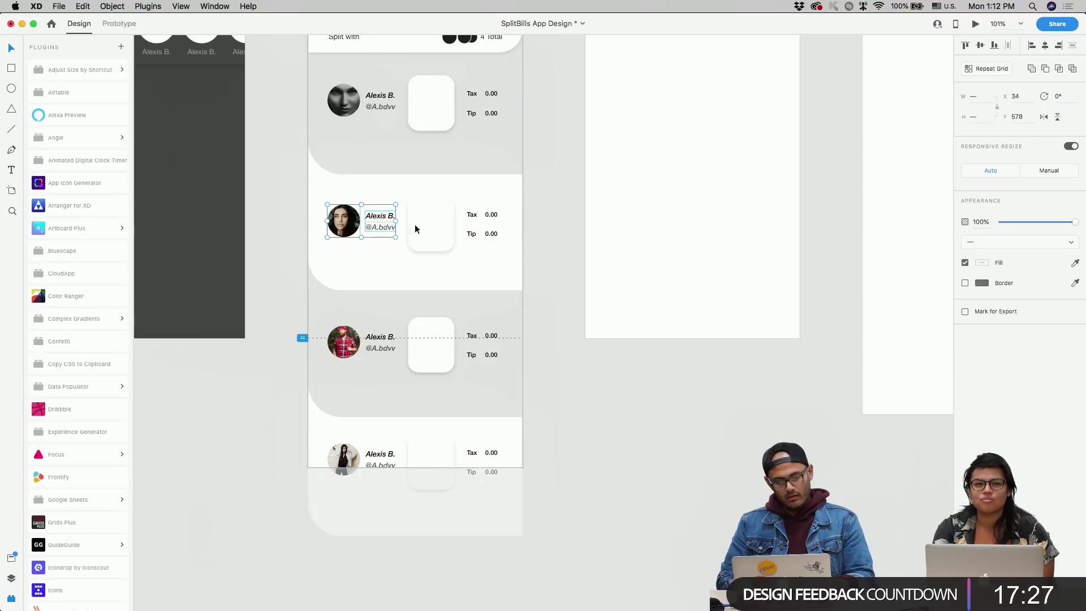
pyautogui.keyDown('shift'); pyautogui.click(438, 228); pyautogui.keyUp('shift')
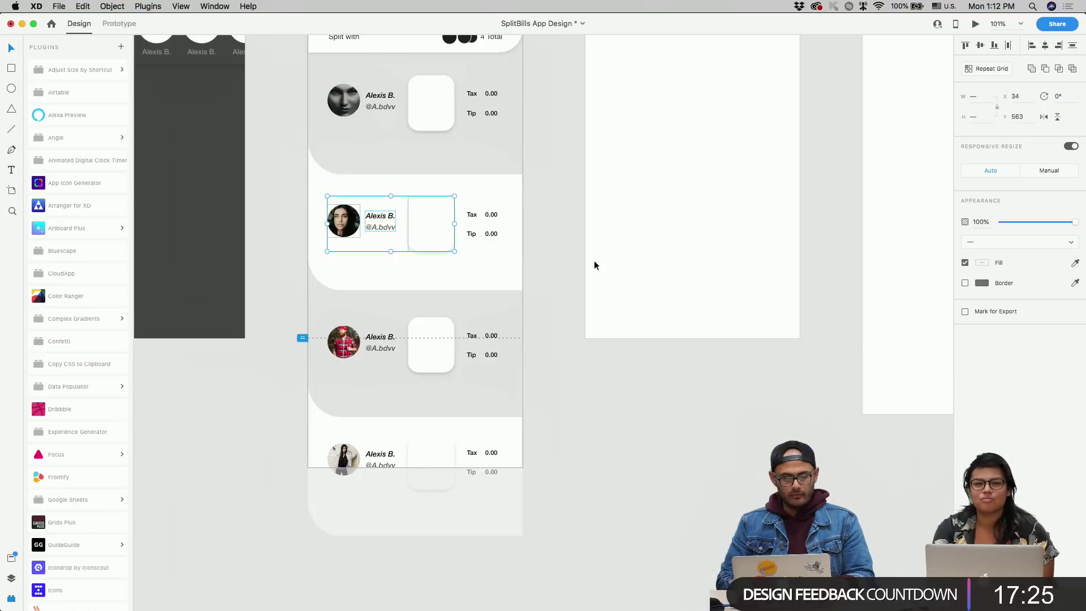
# - Draw a circle about 51 px across above the second friend row's avatar, placed at about X 37, Y 493
pyautogui.press('e')
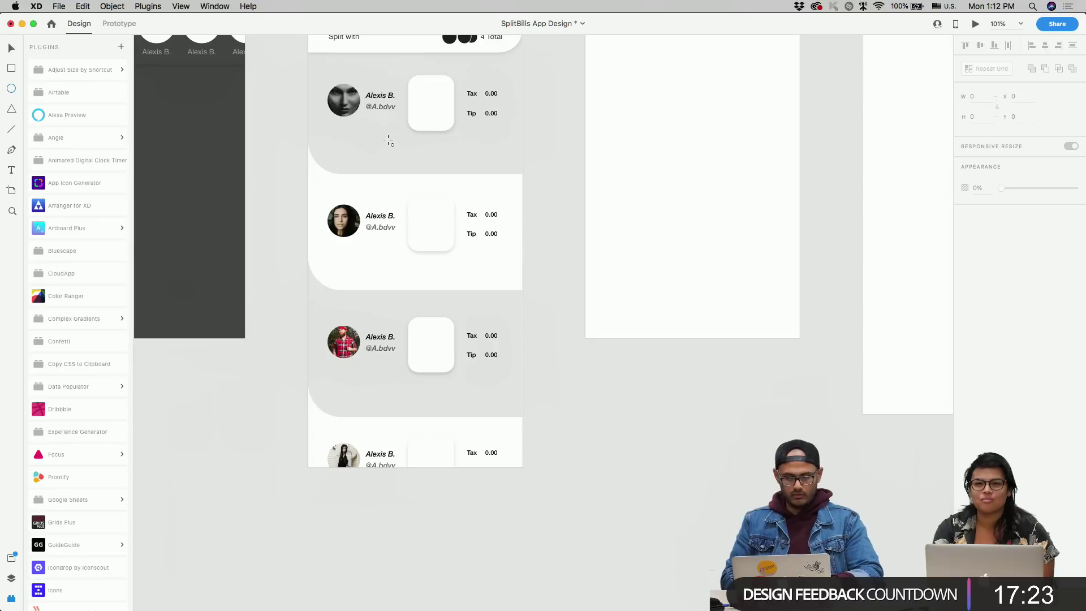
pyautogui.moveTo(354, 146); pyautogui.dragTo(362, 185)
pyautogui.scroll(2, 392, 184)
pyautogui.press('Down')
pyautogui.press('Down')
pyautogui.press('Down')
pyautogui.press('Down')
pyautogui.press('Down')
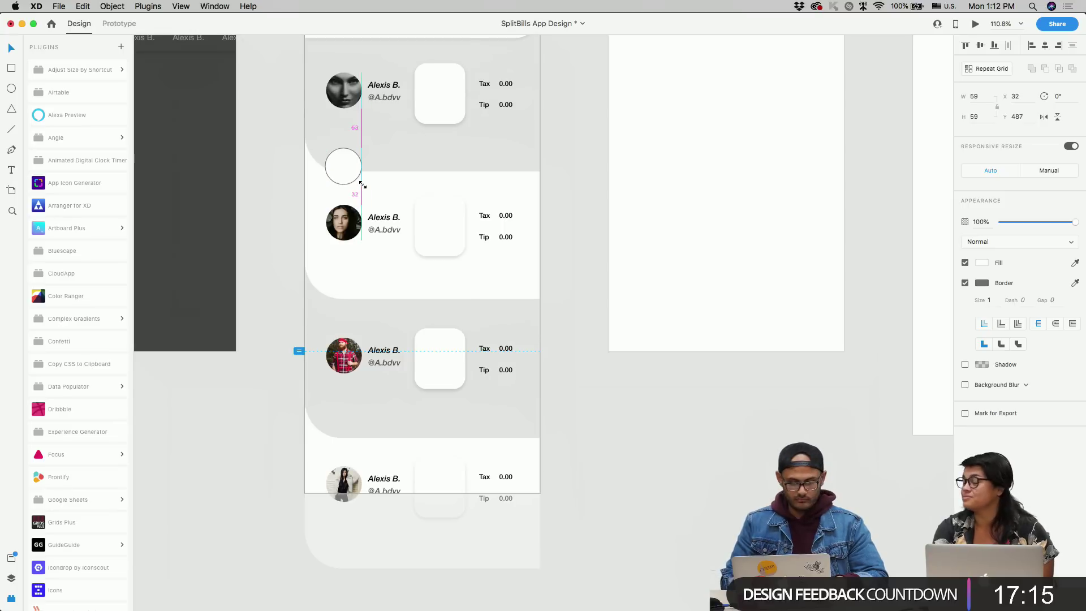
pyautogui.press('Down')
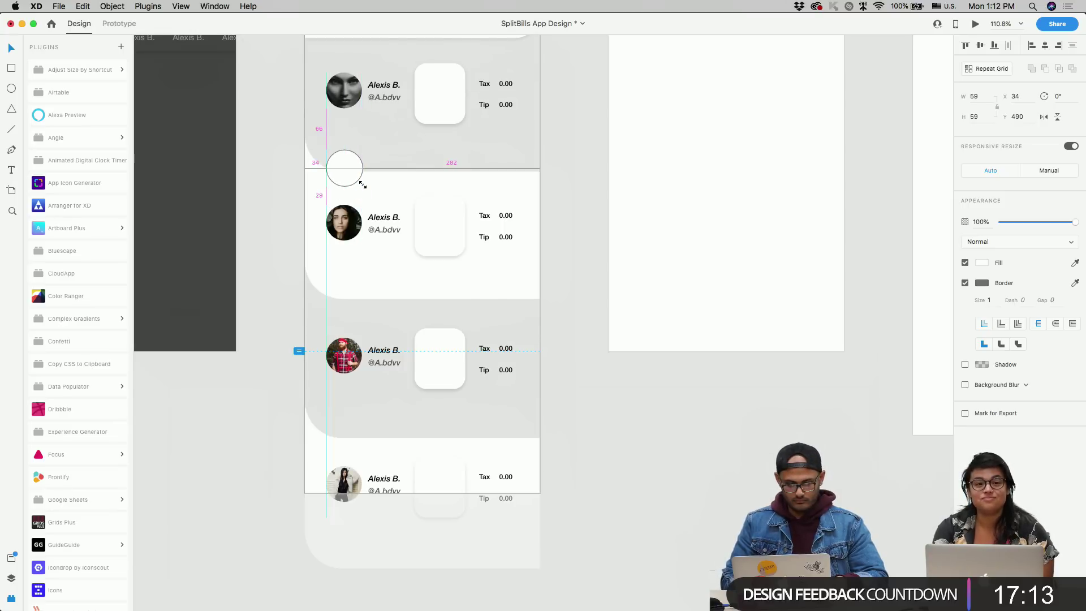
pyautogui.press('Right')
pyautogui.press('Right')
pyautogui.press('Right')
pyautogui.press('Right')
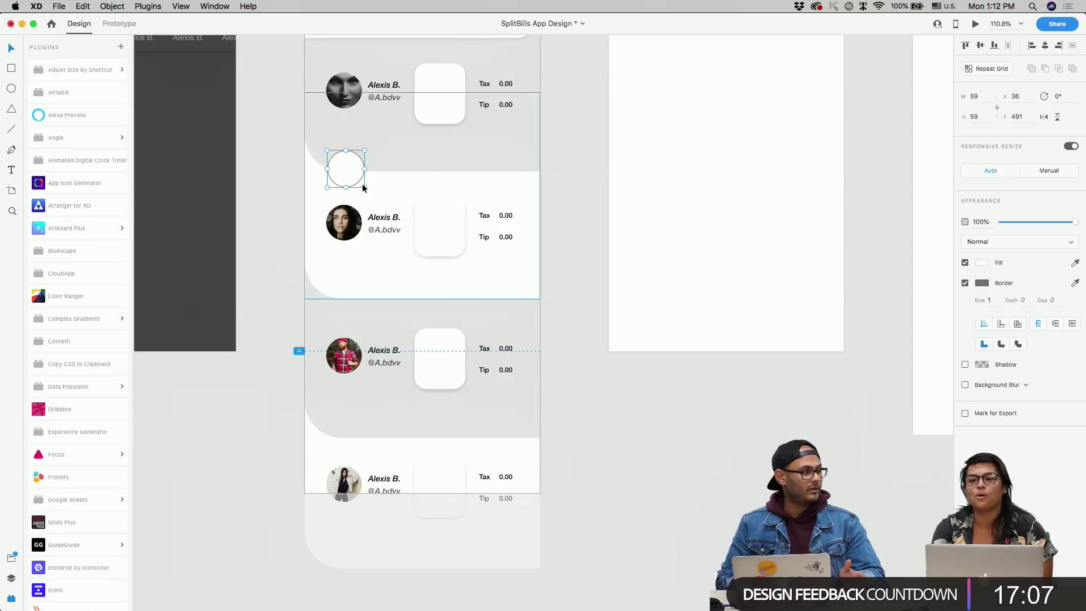
pyautogui.moveTo(358, 181)
pyautogui.mouseDown()
pyautogui.moveTo(372, 145)
pyautogui.moveTo(343, 172)
pyautogui.mouseUp()
# - Give the circle above the second friend row a drop shadow of X 0, Y 3, B 6 and remove its border
pyautogui.scroll(3, 335, 164)
pyautogui.scroll(3, 344, 172)
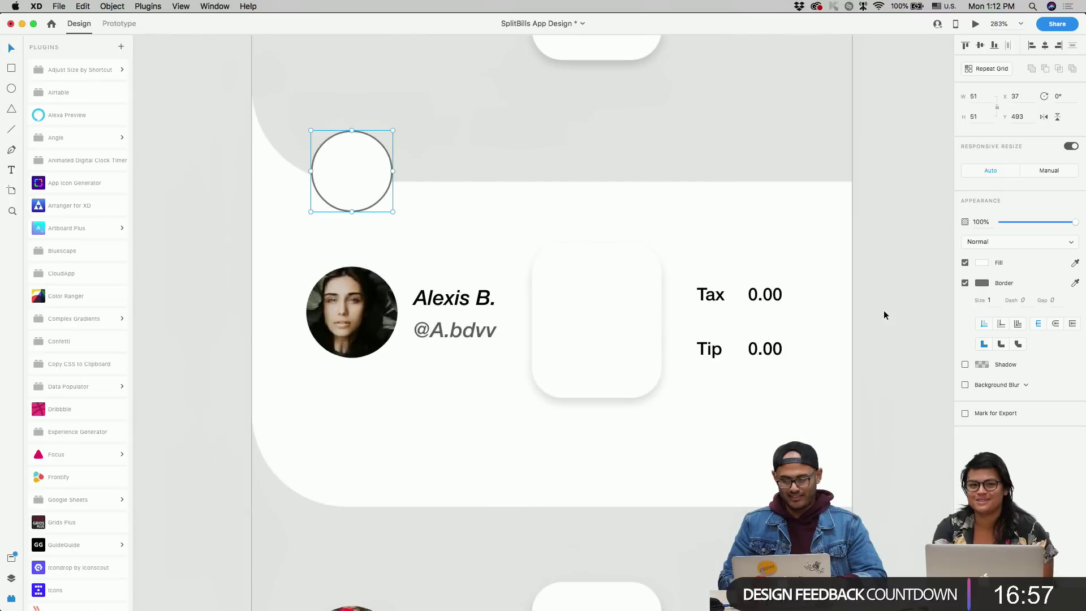
pyautogui.click(964, 365)
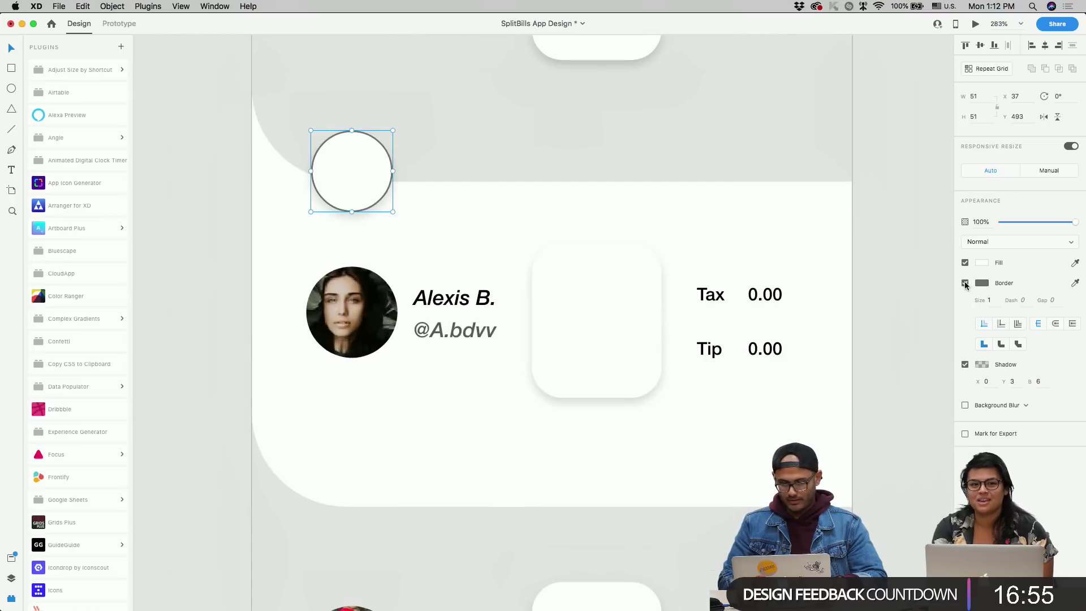
pyautogui.click(964, 283)
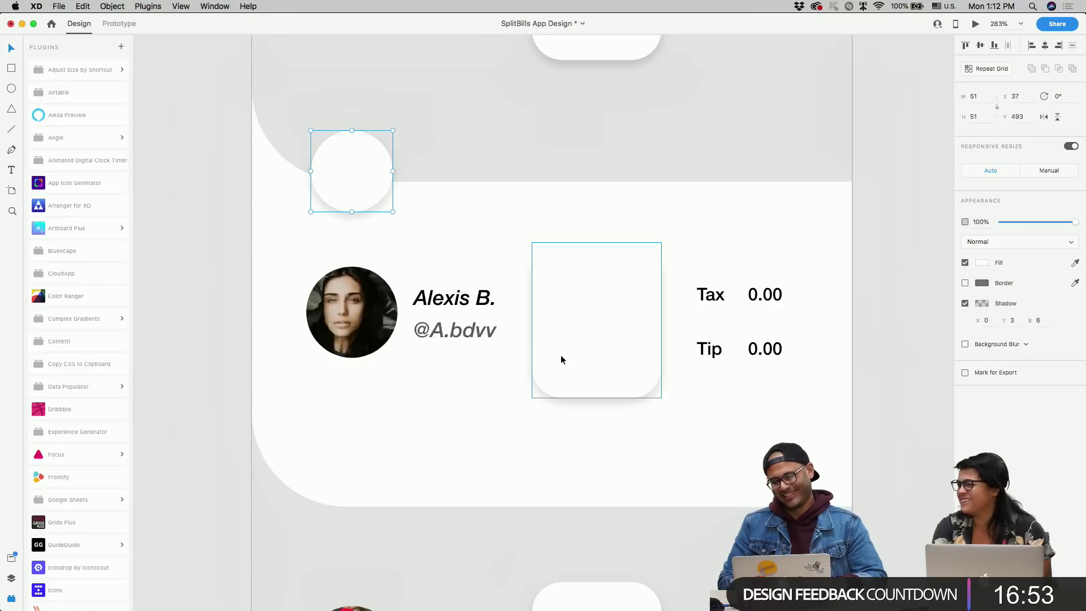
# - Fill the circle above the second friend row with the saved dark navy color from the document assets
pyautogui.click(982, 264)
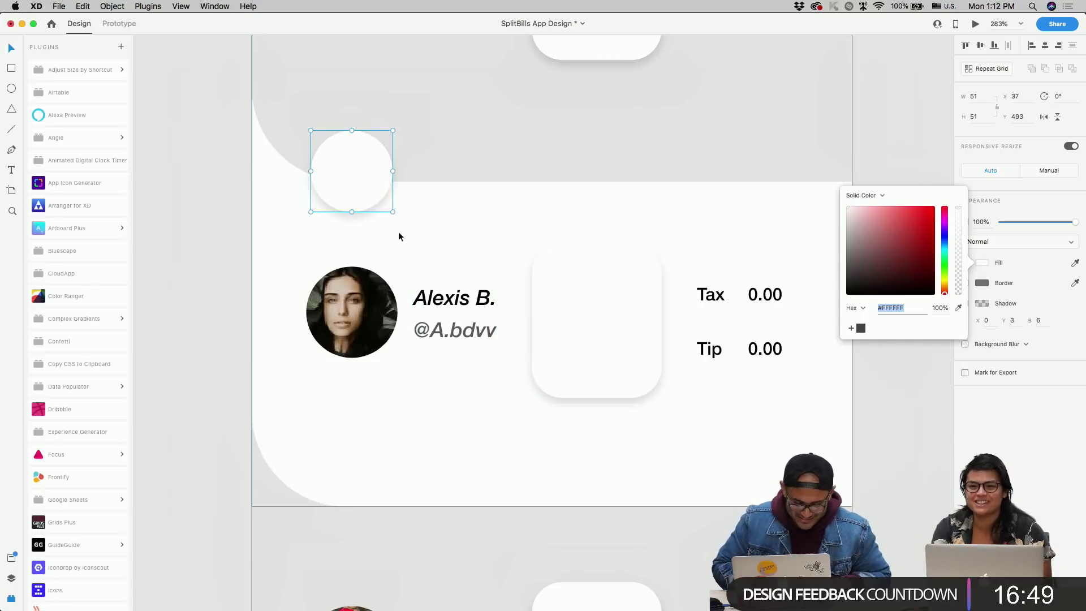
pyautogui.press('super+shift+y')
pyautogui.click(57, 116)
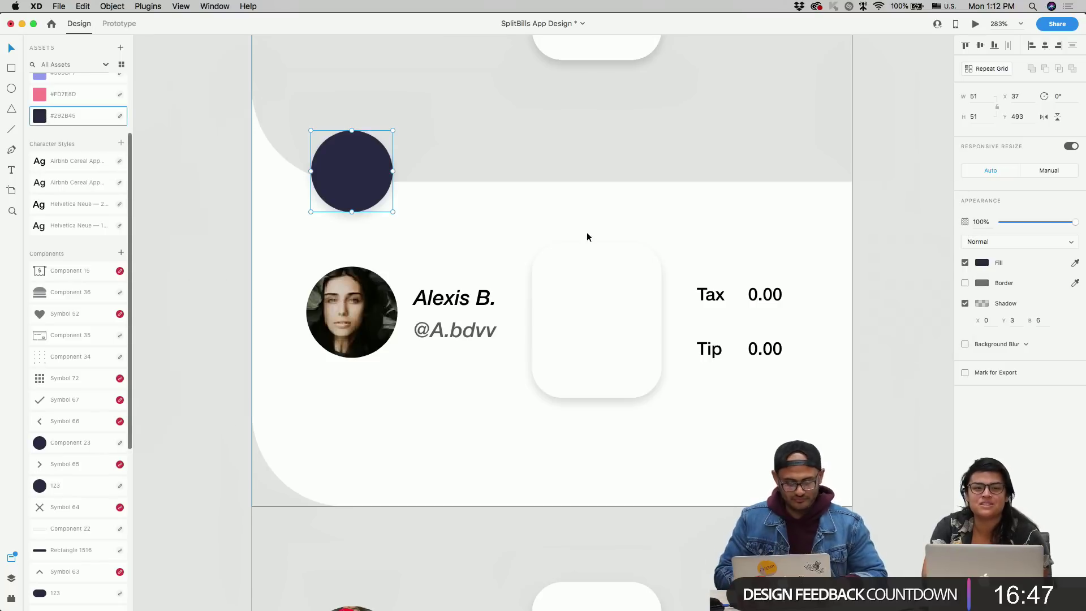
pyautogui.click(442, 225)
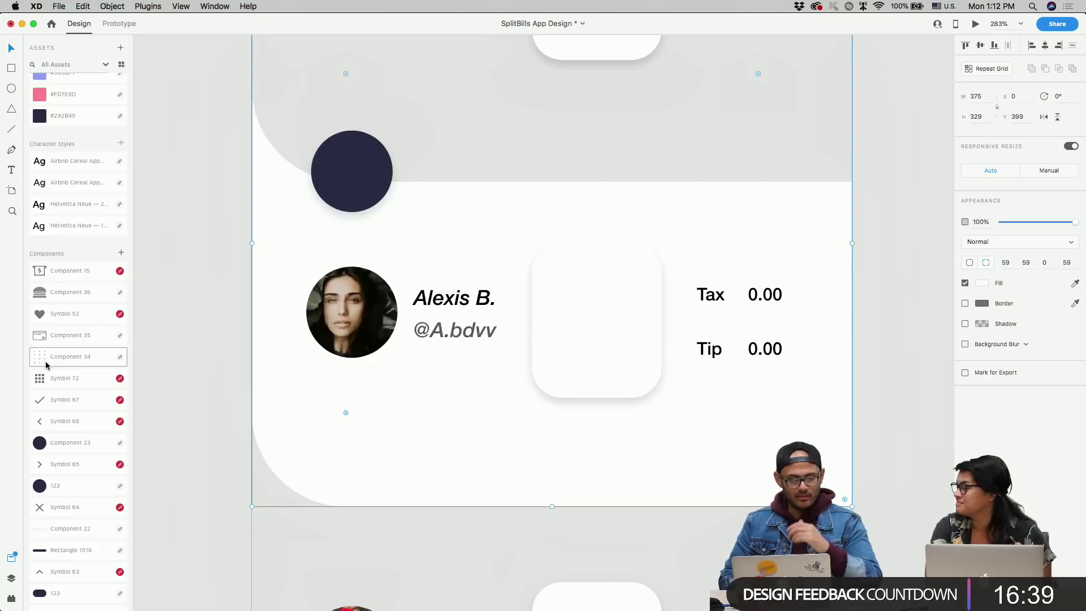
pyautogui.scroll(-3, 68, 133)
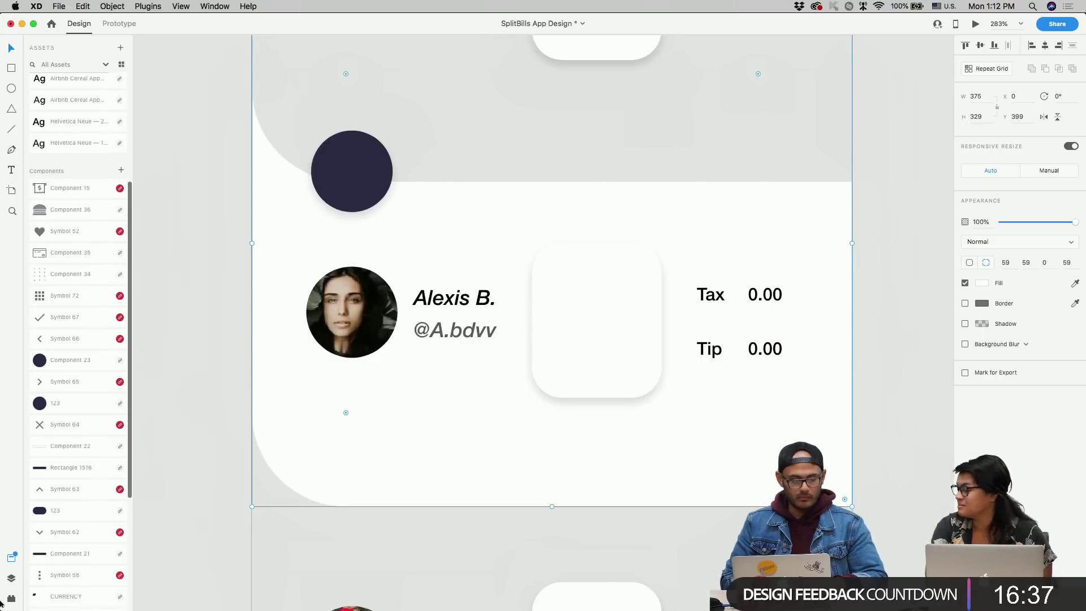
pyautogui.click(11, 598)
pyautogui.click(148, 6)
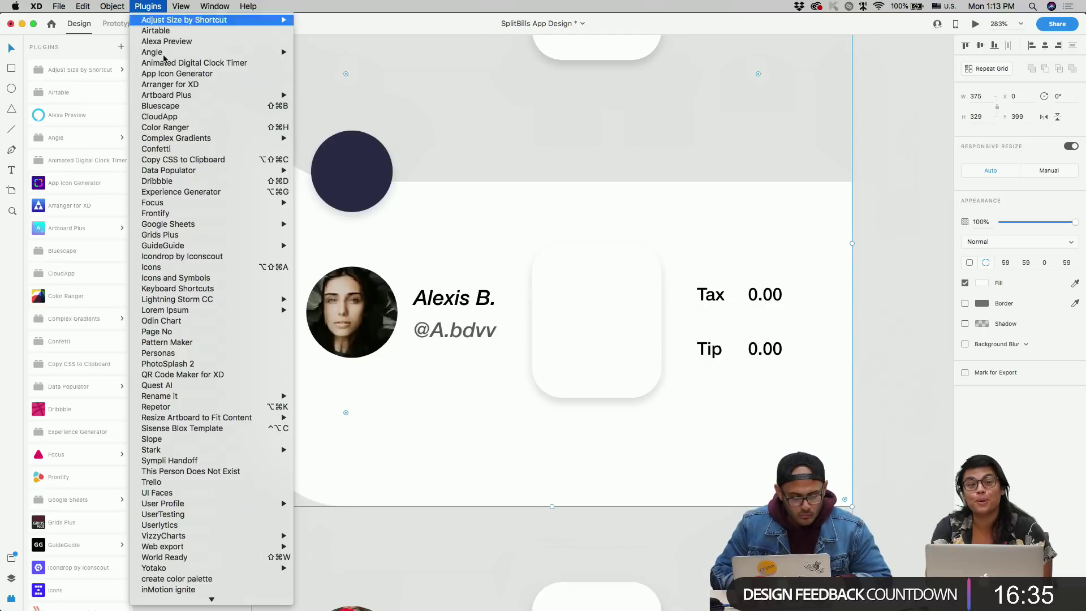
pyautogui.scroll(-3, 192, 269)
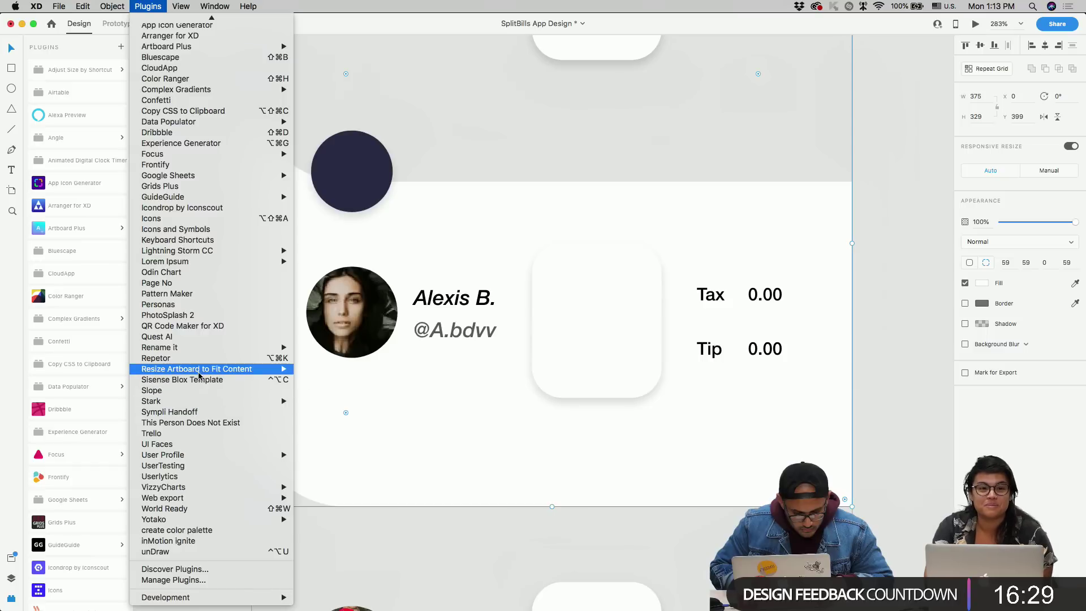
pyautogui.moveTo(209, 351)
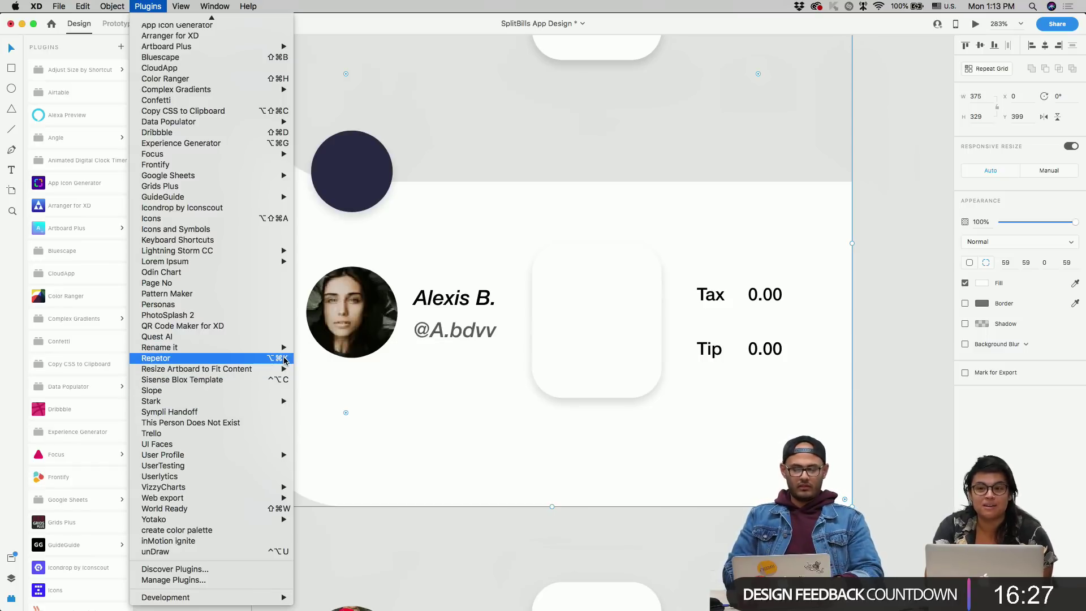
pyautogui.press('Escape')
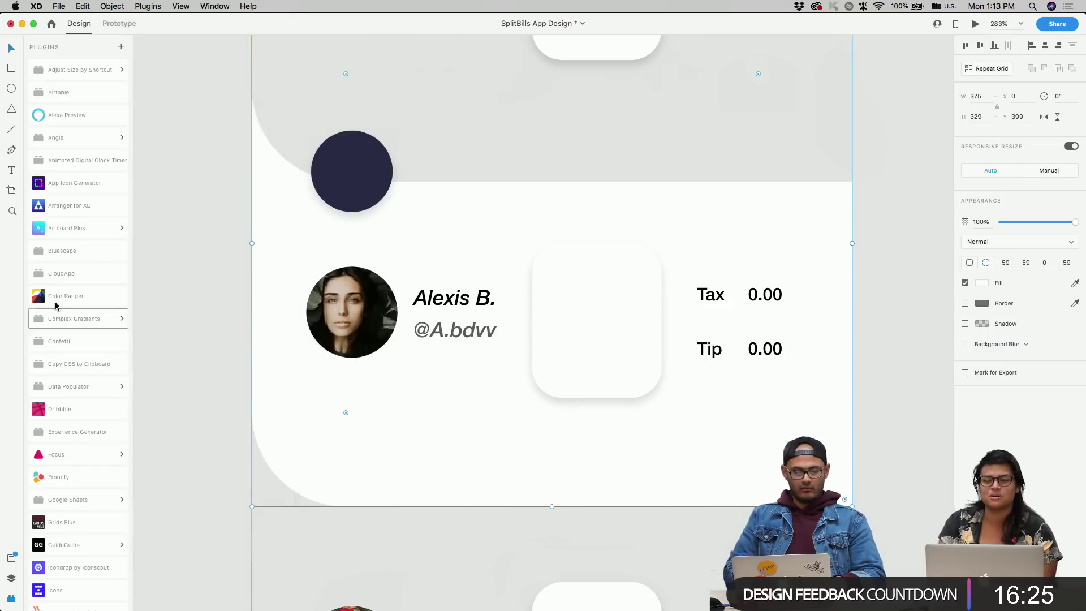
pyautogui.press('super+shift+y')
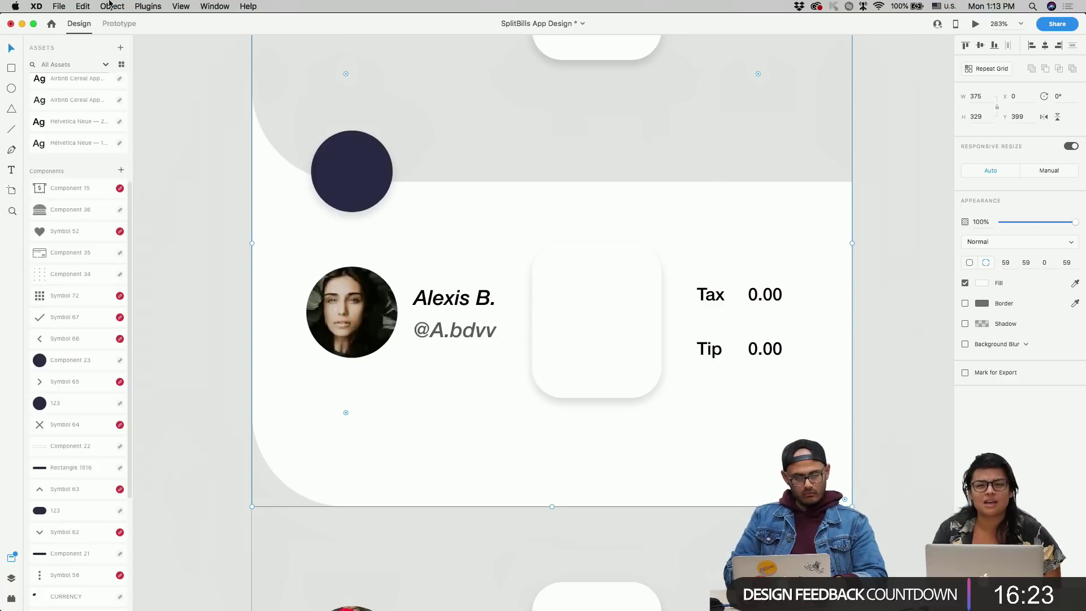
# - Rename the six adjacent Split Even/Uneven layers, Ellipse 448 through Rectangle 1705, to "blil info" plus each layer name with the Rename it plugin
pyautogui.press('super+y')
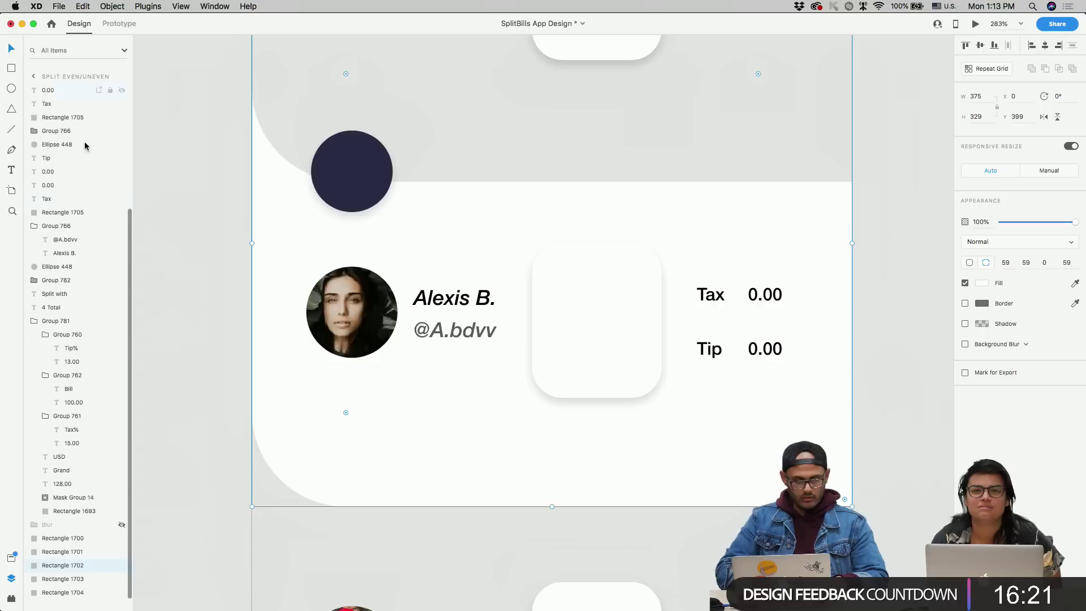
pyautogui.click(35, 321)
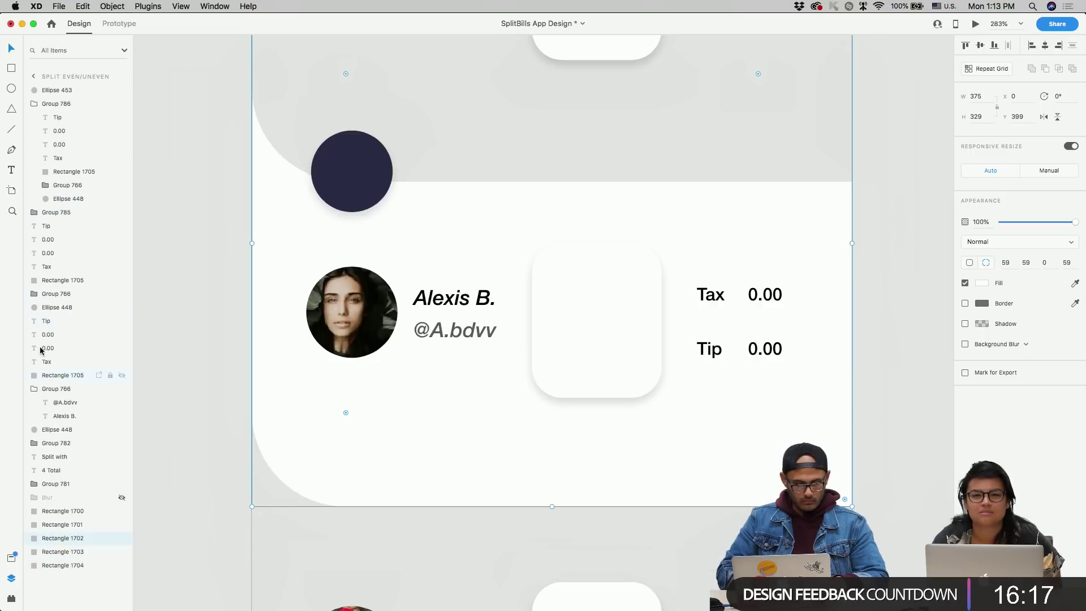
pyautogui.click(44, 307)
pyautogui.keyDown('shift'); pyautogui.click(62, 377); pyautogui.keyUp('shift')
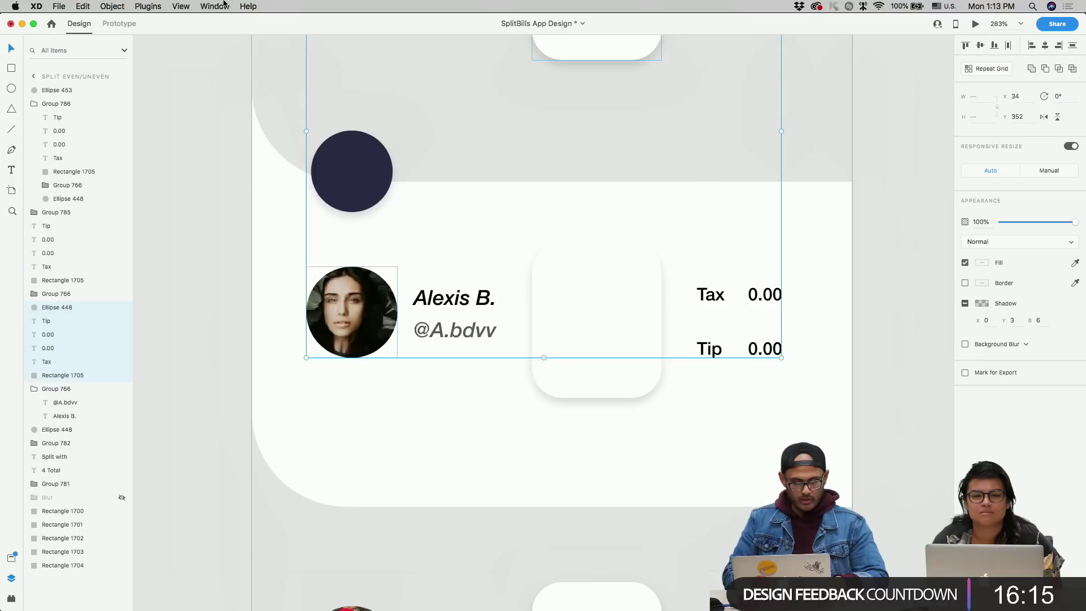
pyautogui.click(157, 10)
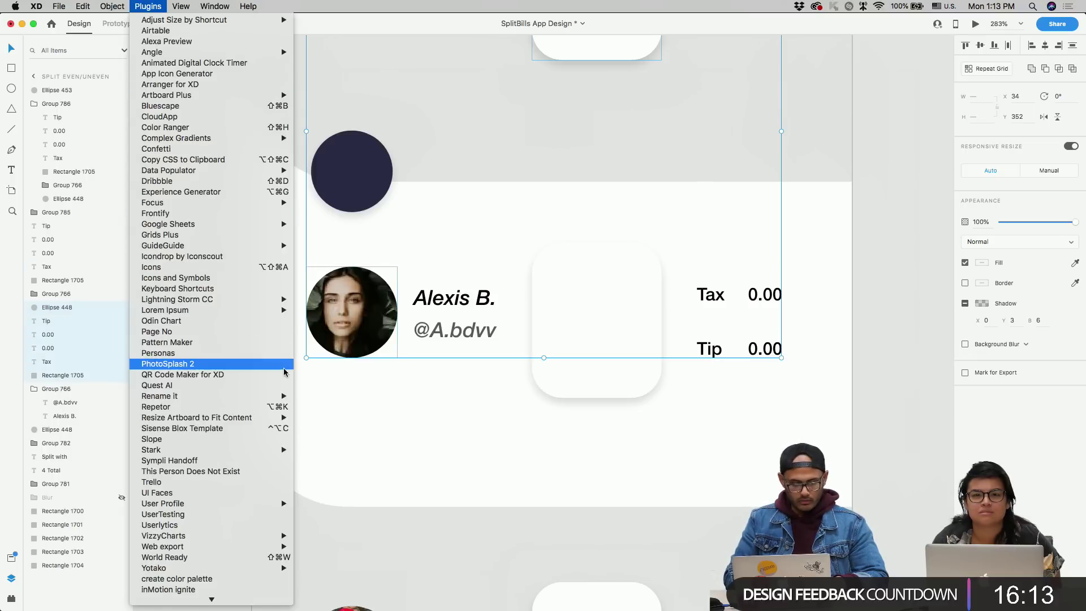
pyautogui.moveTo(283, 396)
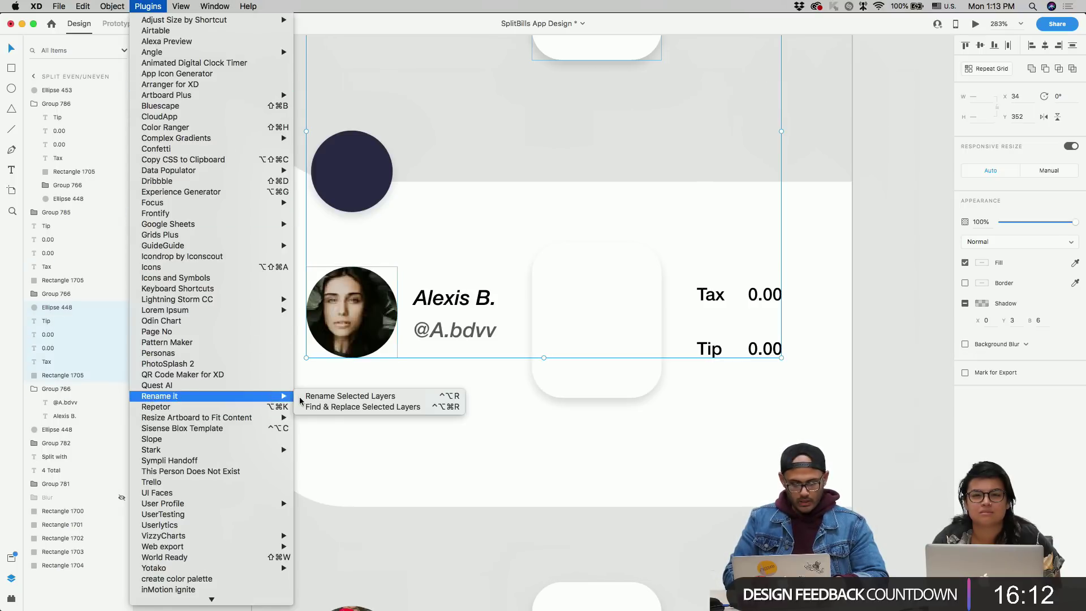
pyautogui.click(342, 398)
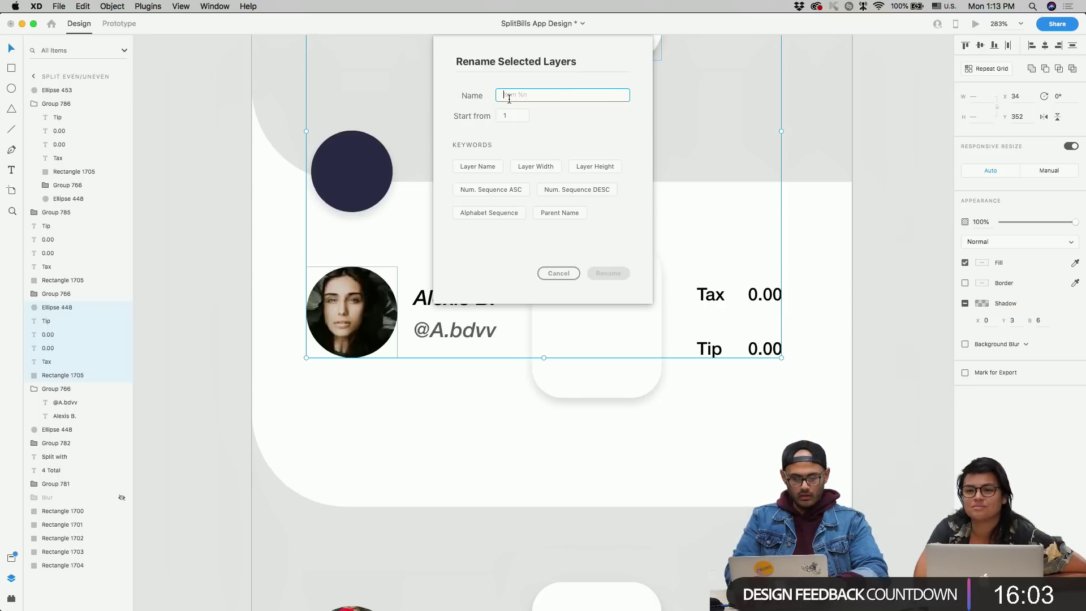
pyautogui.write('bli')
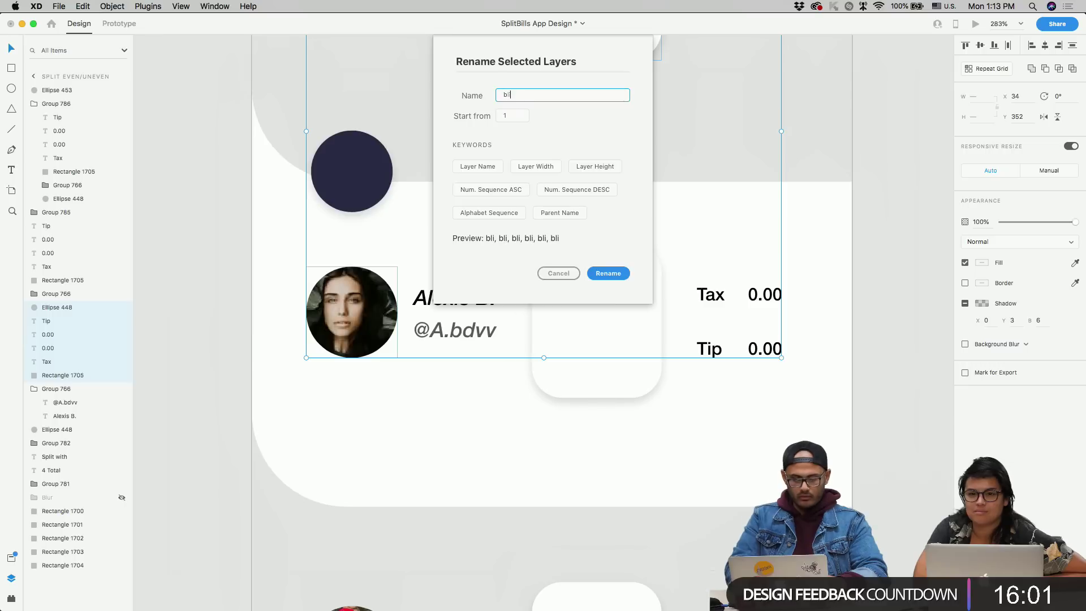
pyautogui.write('l info')
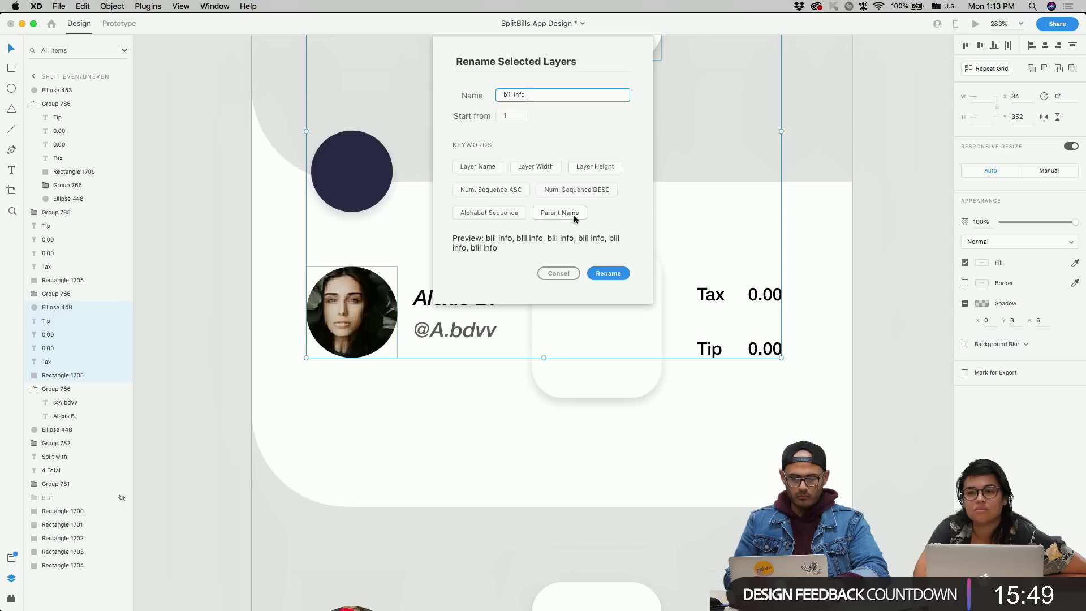
pyautogui.click(494, 167)
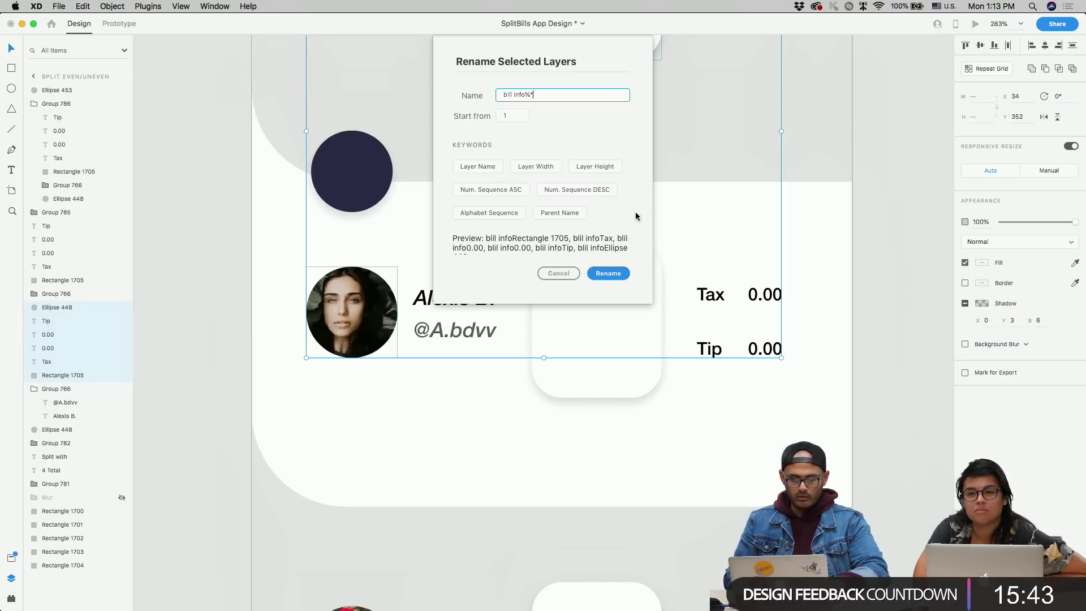
pyautogui.click(607, 274)
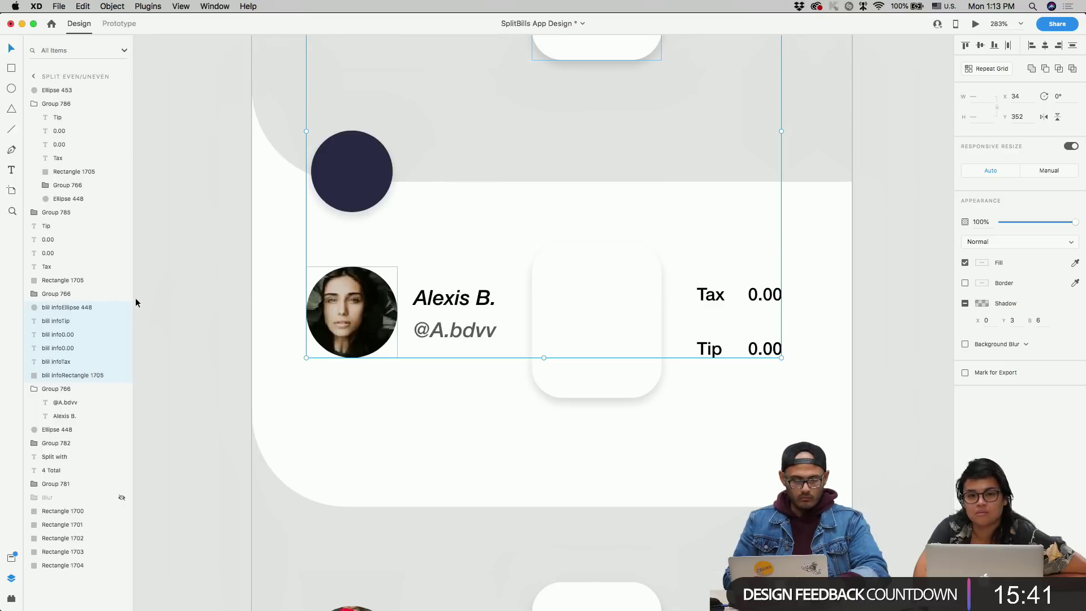
# - Widen the layer list and rename the six selected layers to "bill info" with an ascending number sequence from 1 using Rename it
pyautogui.moveTo(131, 318); pyautogui.dragTo(225, 317)
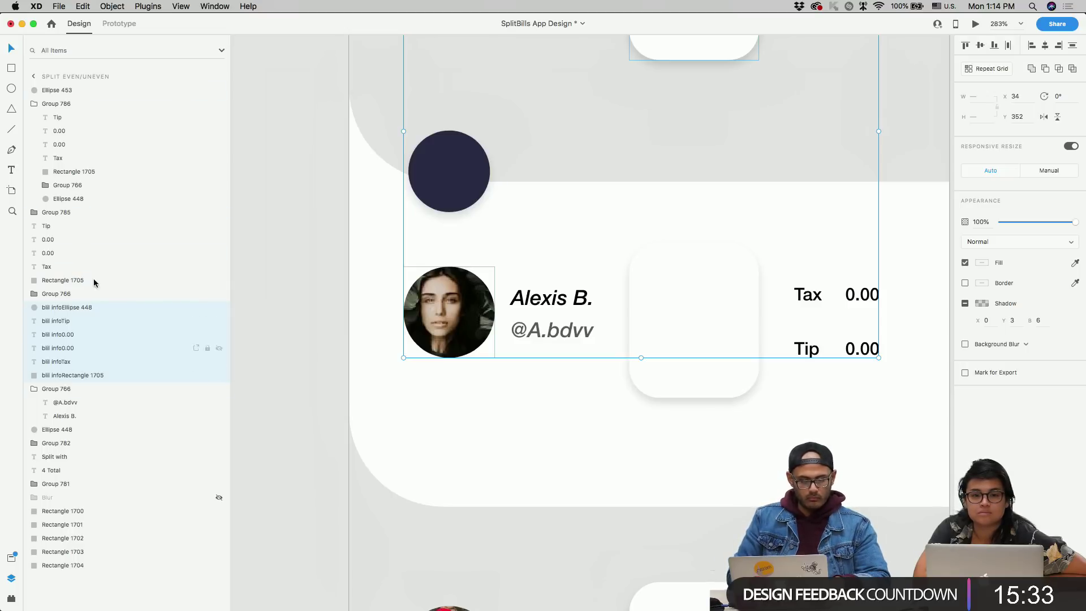
pyautogui.click(137, 5)
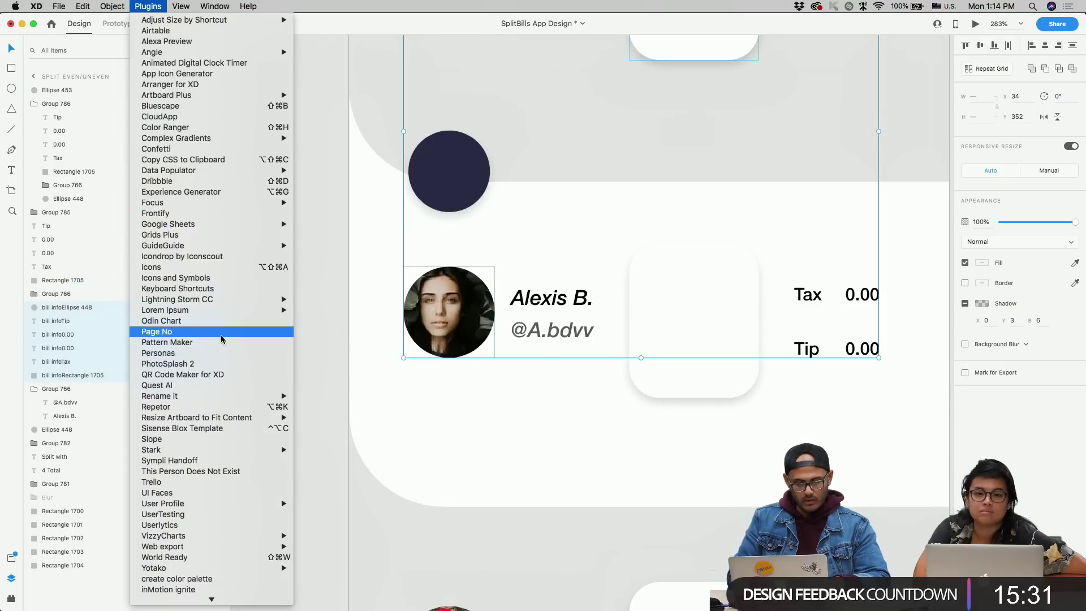
pyautogui.moveTo(254, 396)
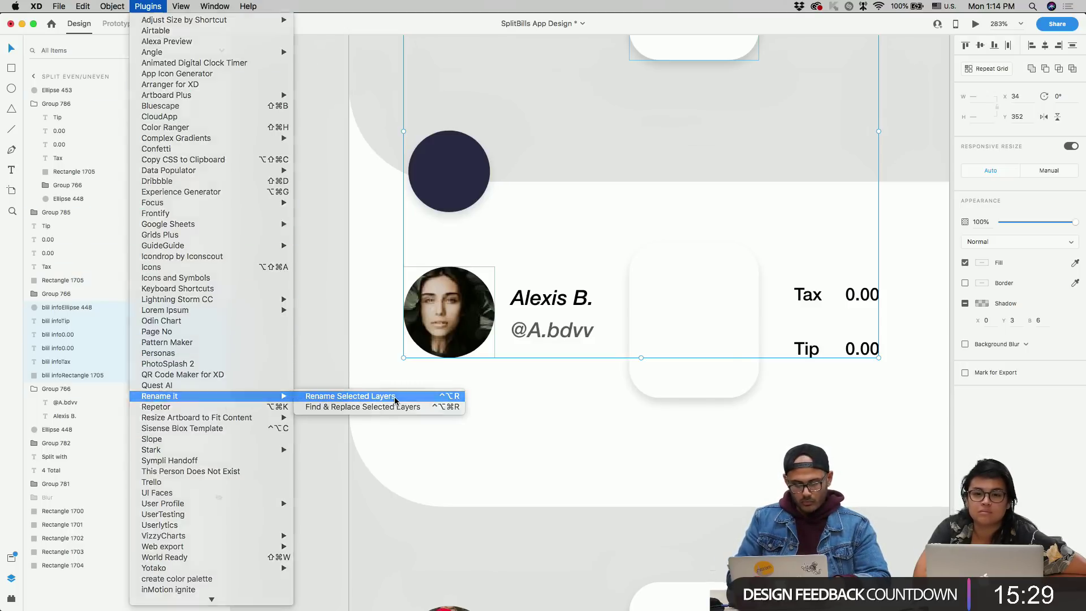
pyautogui.click(340, 396)
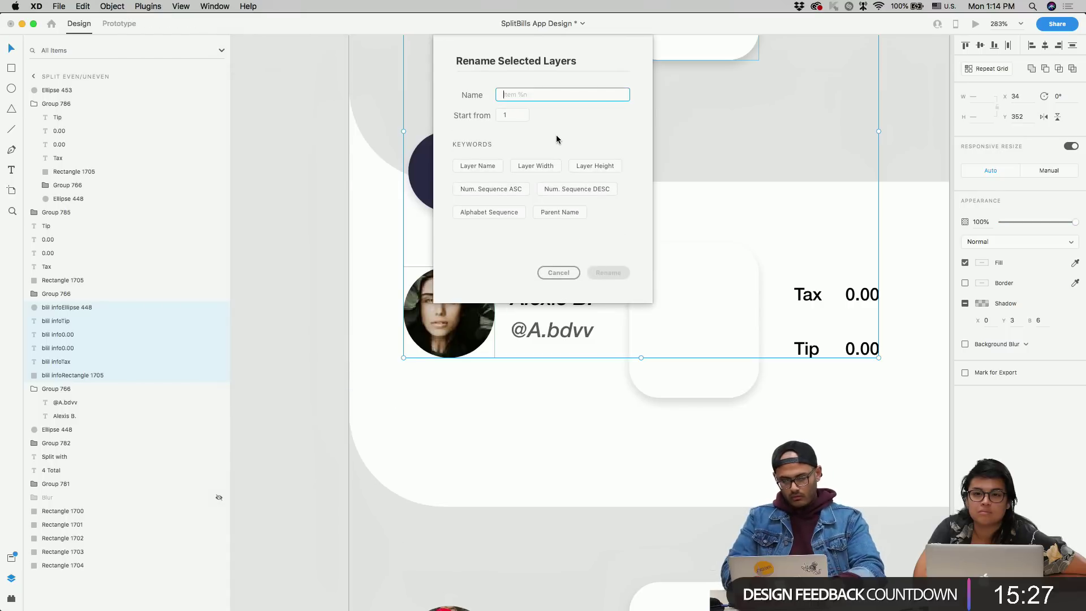
pyautogui.write('bill info')
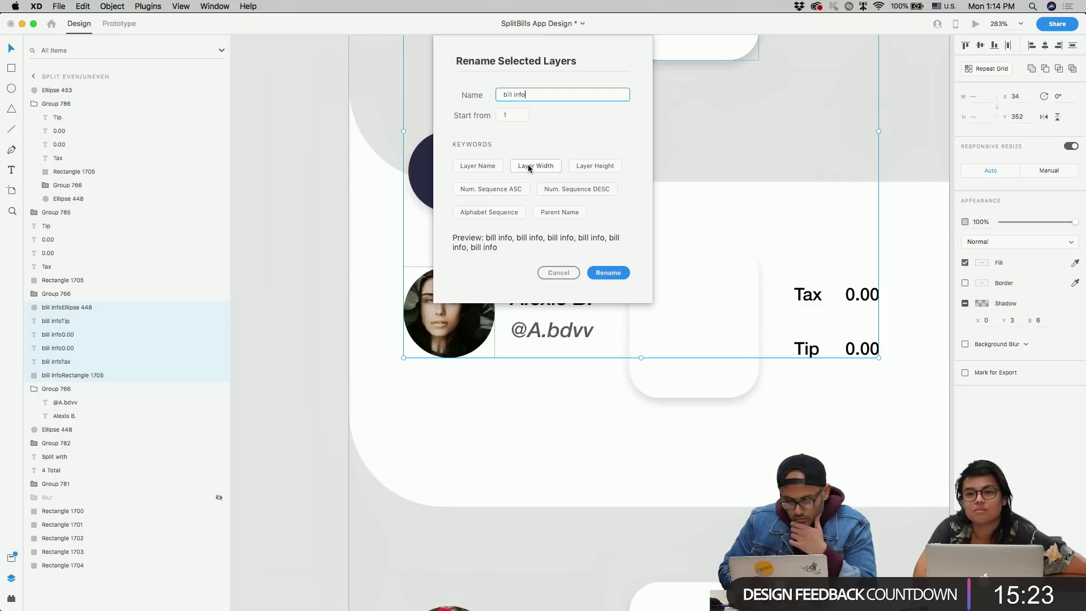
pyautogui.click(499, 196)
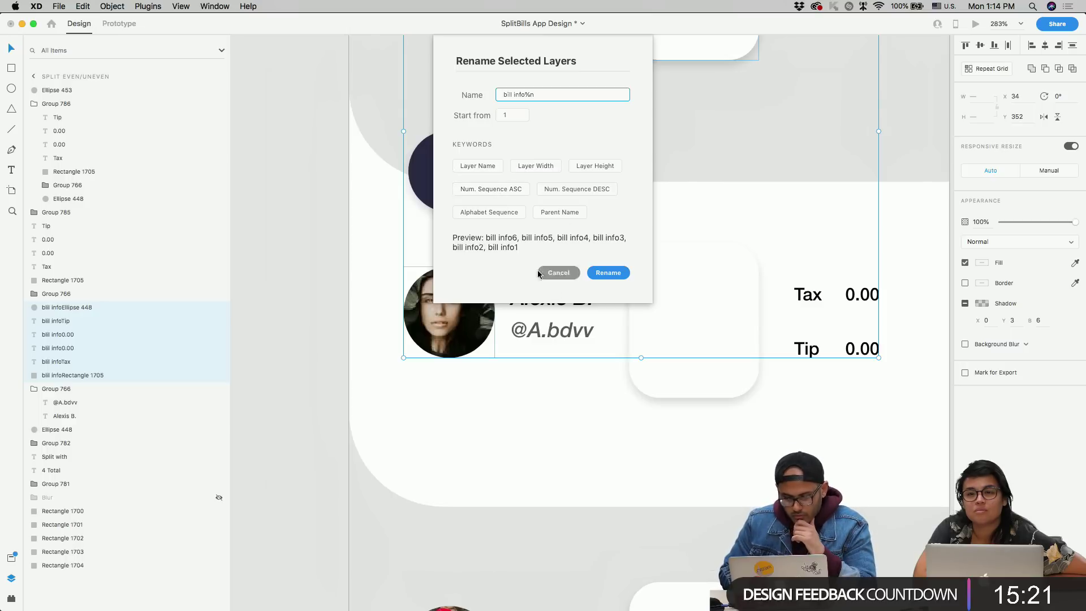
pyautogui.click(608, 273)
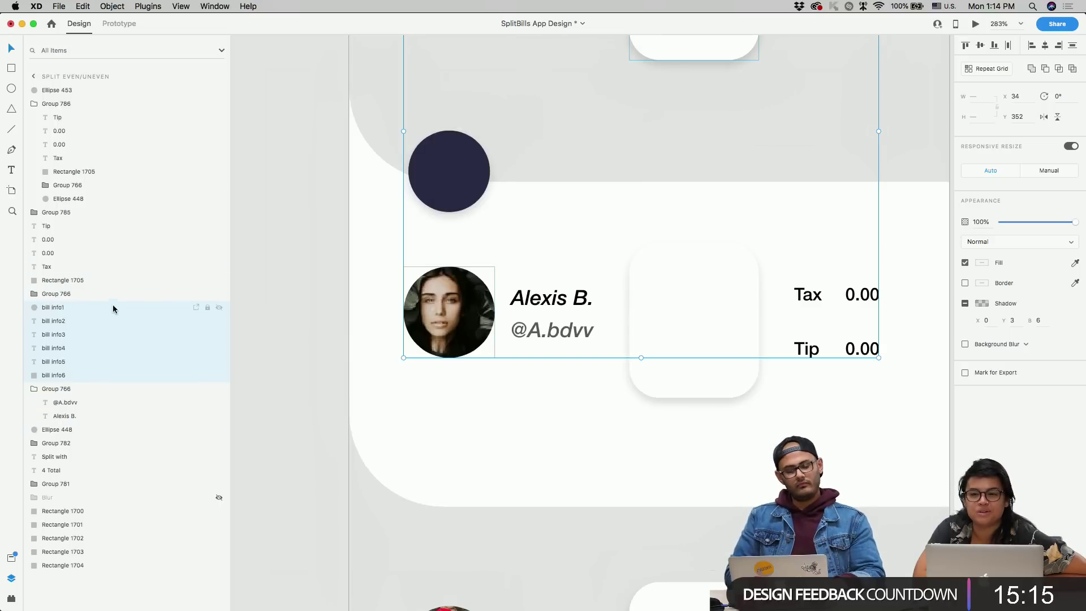
# - Undo the layer renames made with Rename it and clear the selection
pyautogui.scroll(-3, 370, 316)
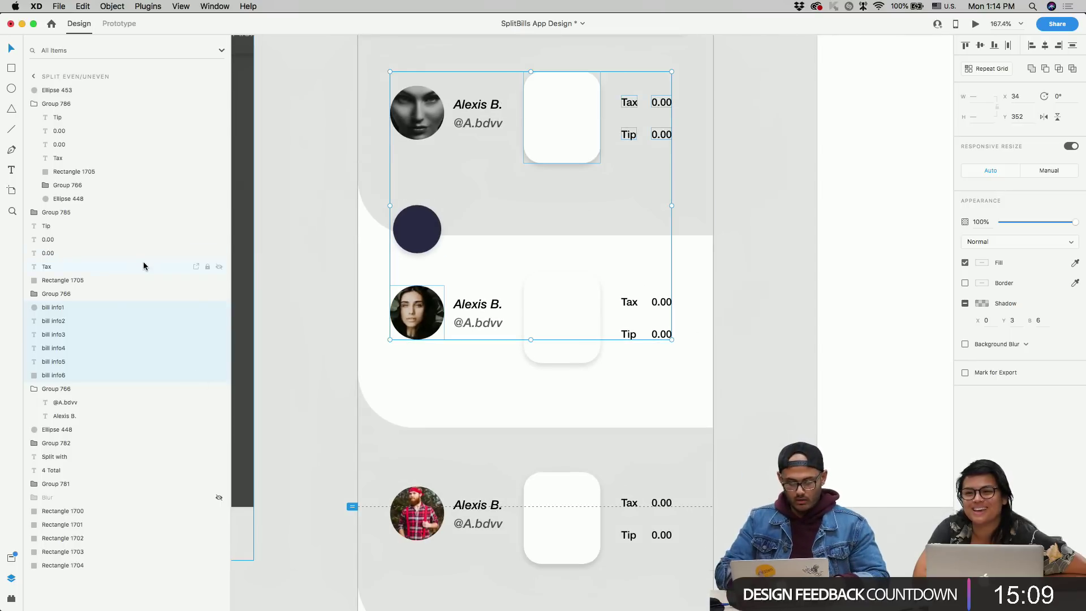
pyautogui.press('super+z')
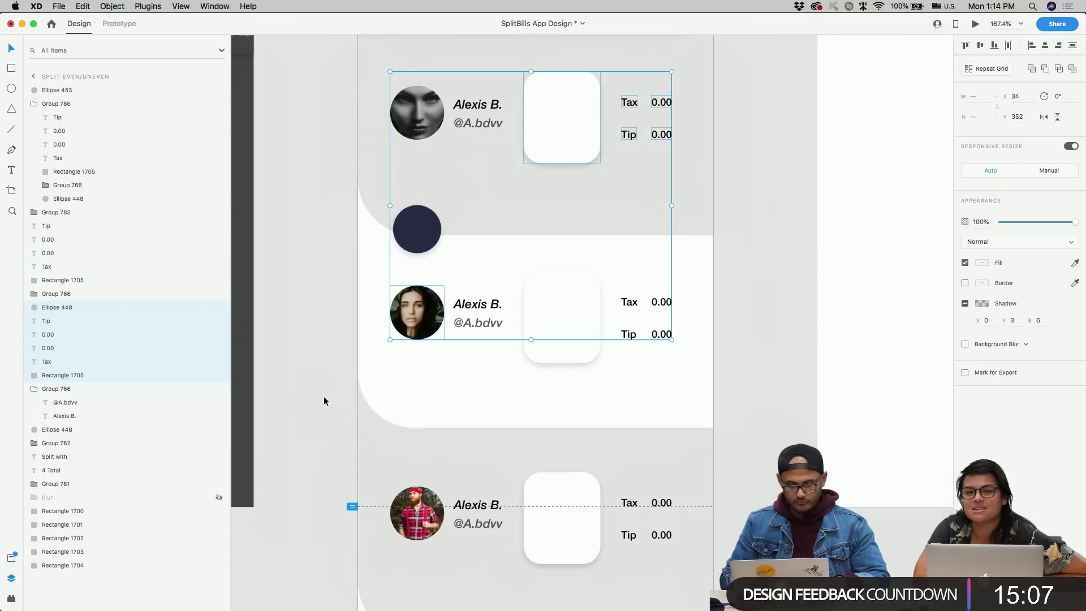
pyautogui.scroll(-5, 331, 379)
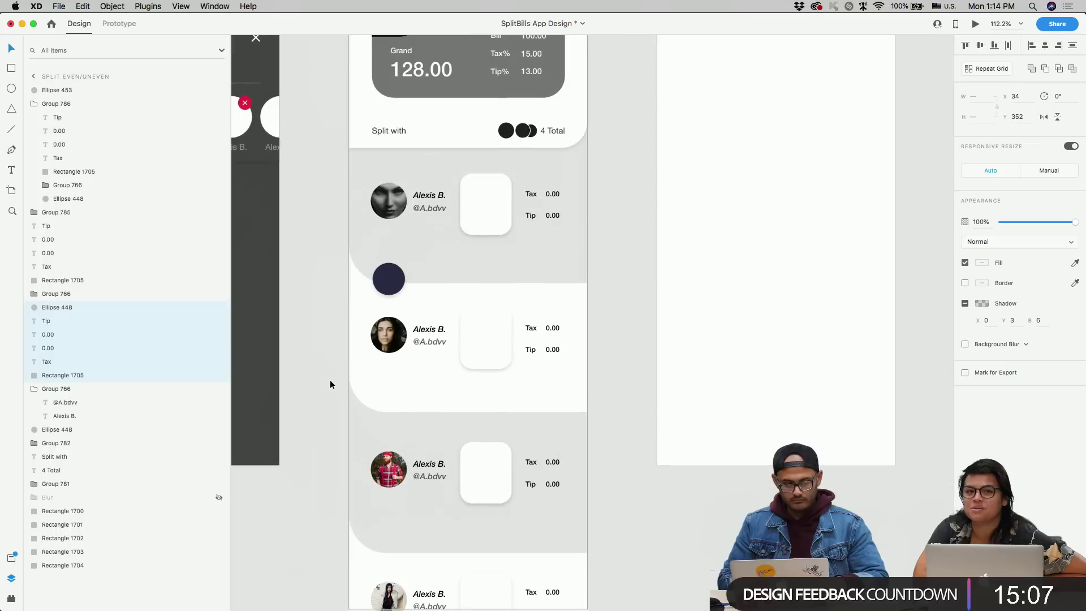
pyautogui.click(300, 364)
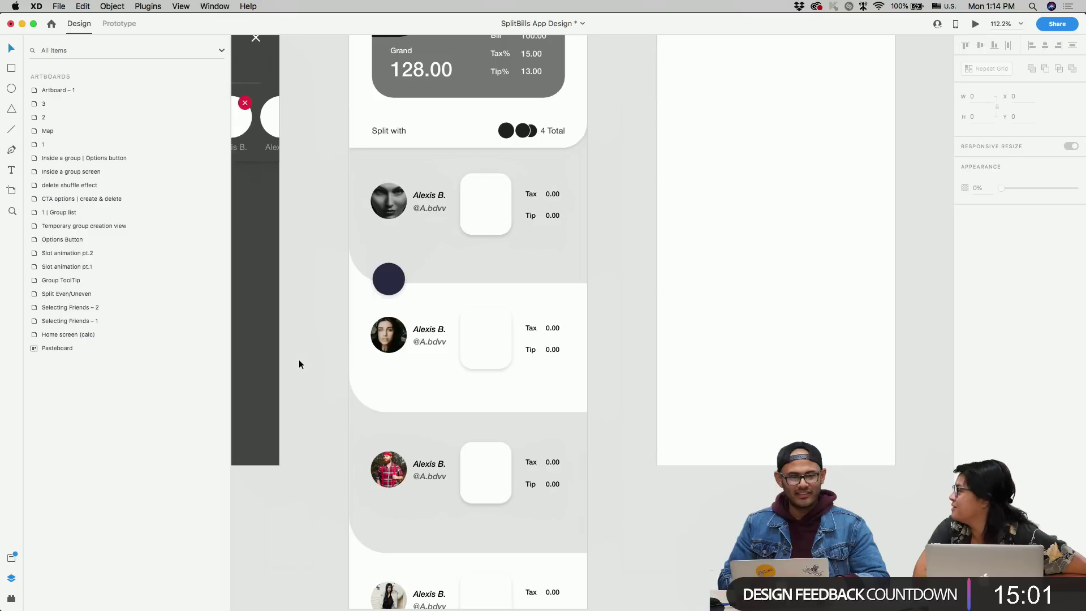
pyautogui.scroll(2, 481, 316)
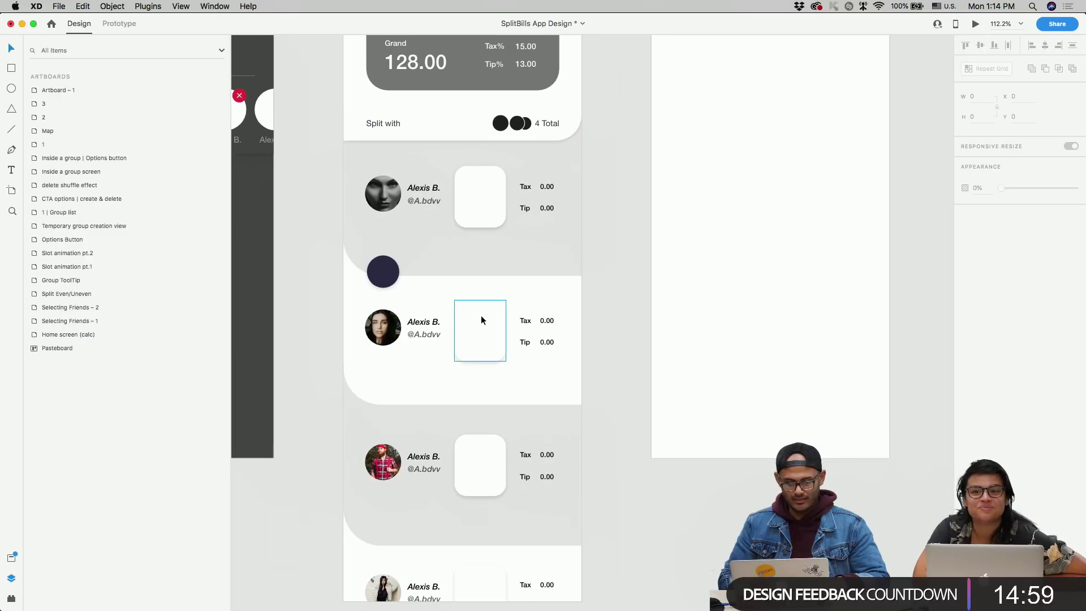
pyautogui.scroll(2, 481, 317)
pyautogui.scroll(-3, 424, 342)
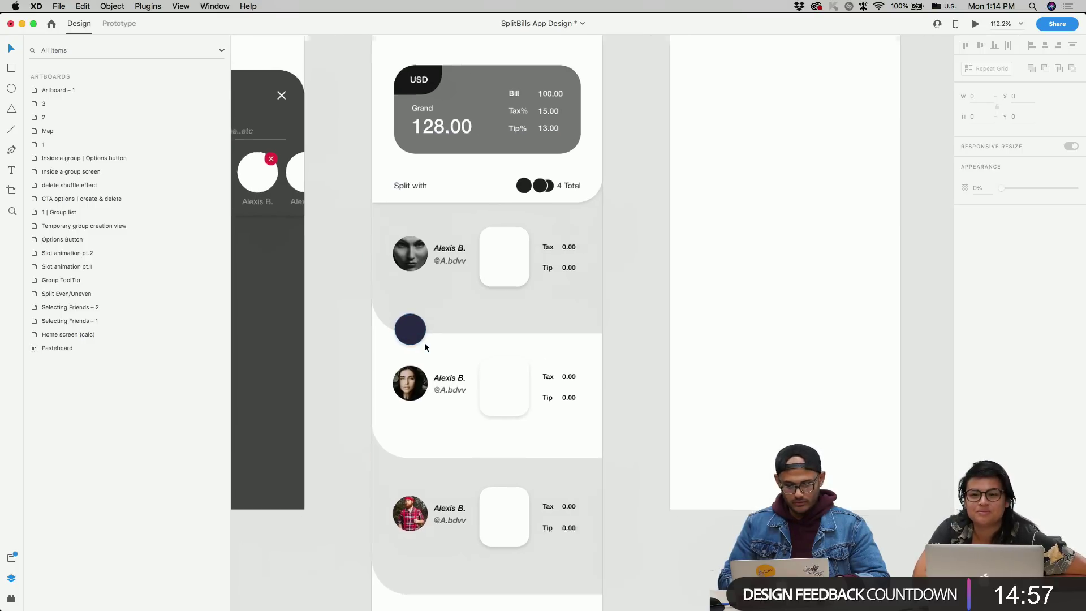
# - Try a copy of the navy circle directly below the original, above the third friend row, and delete the copy
pyautogui.scroll(3, 447, 332)
pyautogui.scroll(-3, 451, 331)
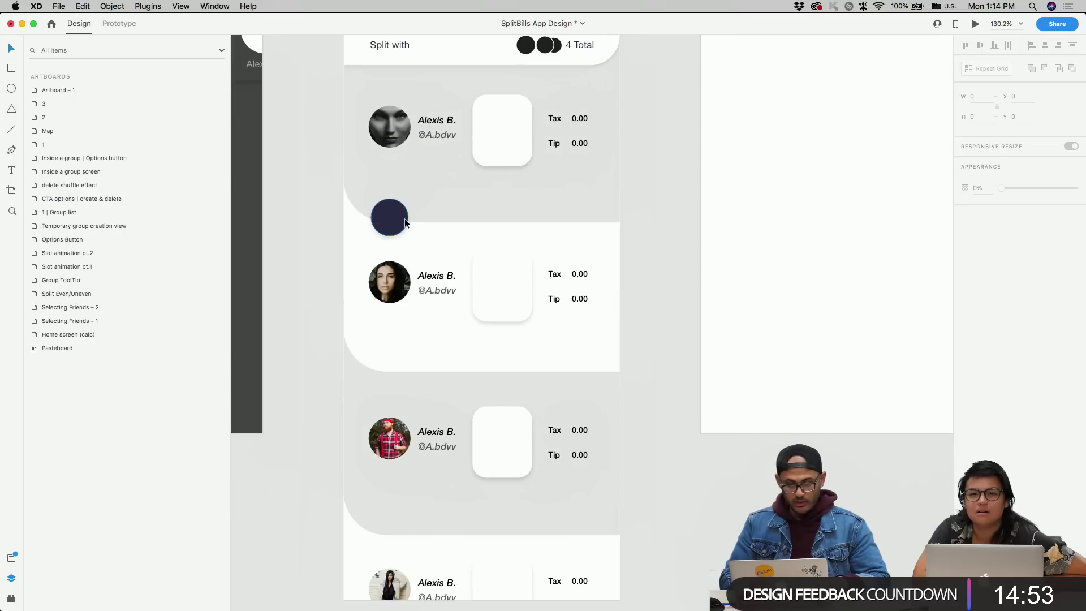
pyautogui.moveTo(404, 219); pyautogui.dragTo(406, 378)
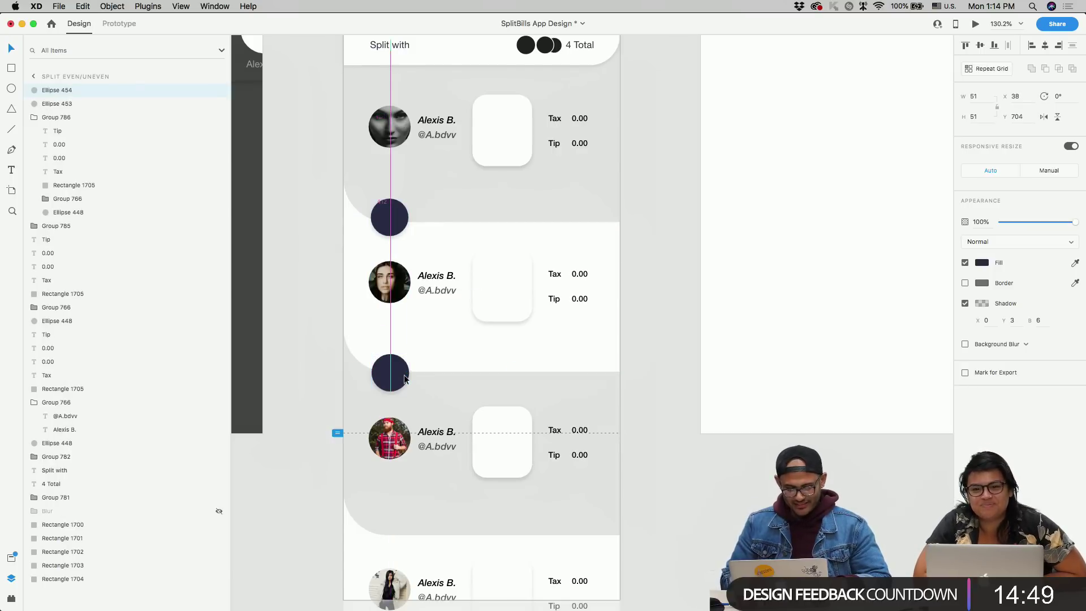
pyautogui.press('Delete')
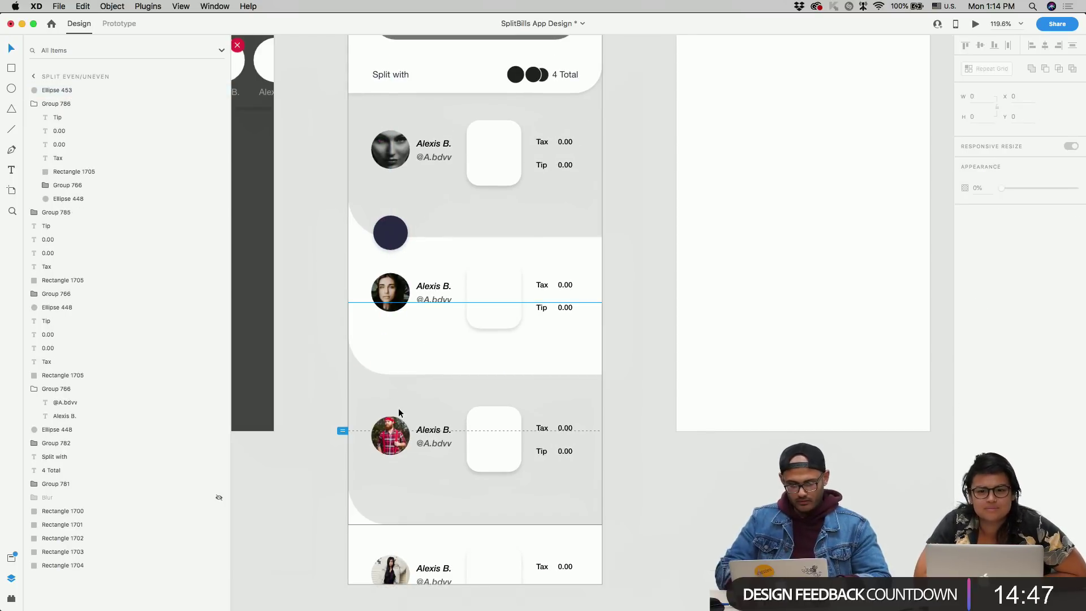
# - Draw a small triangle about 15 wide and 13 high just above the navy circle with the Polygon tool
pyautogui.scroll(5, 396, 252)
pyautogui.click(12, 108)
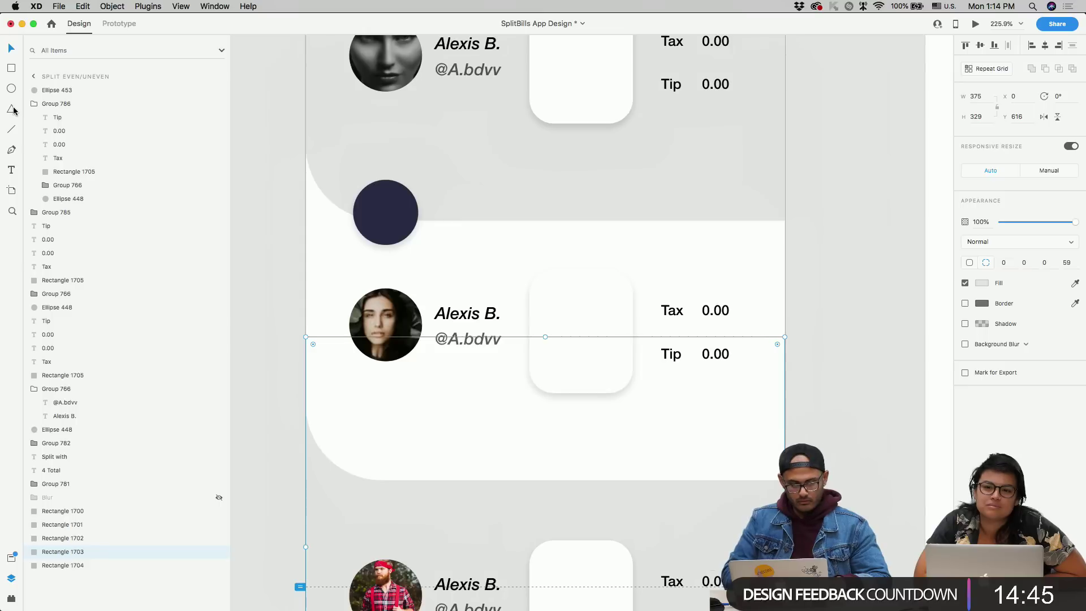
pyautogui.click(385, 135)
pyautogui.moveTo(398, 157); pyautogui.dragTo(400, 152)
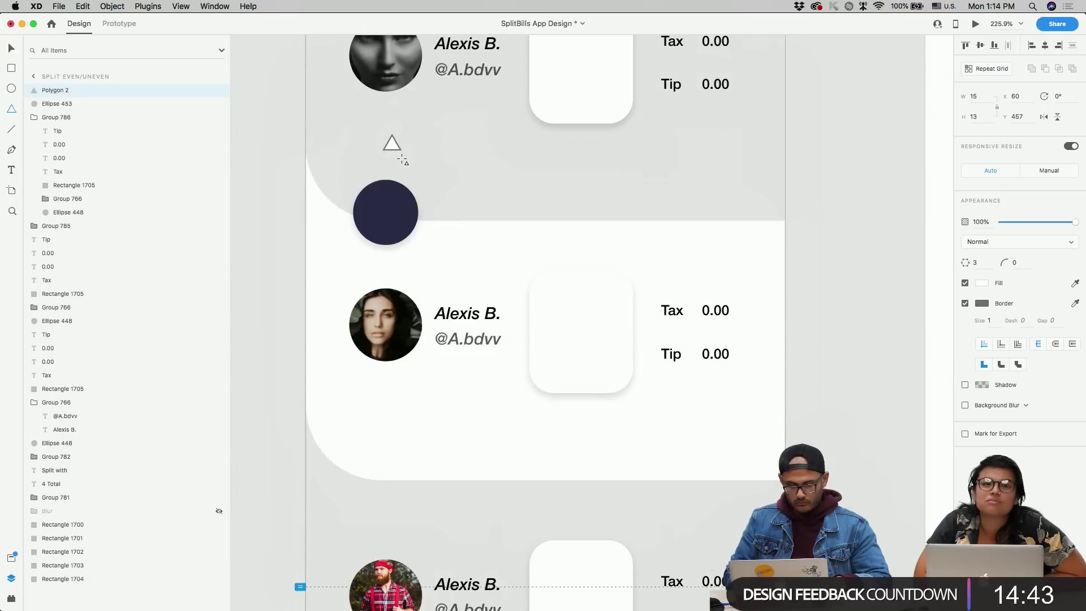
# - Remove the border from the small triangle above the navy circle and set its corner radius to 1
pyautogui.scroll(3, 388, 138)
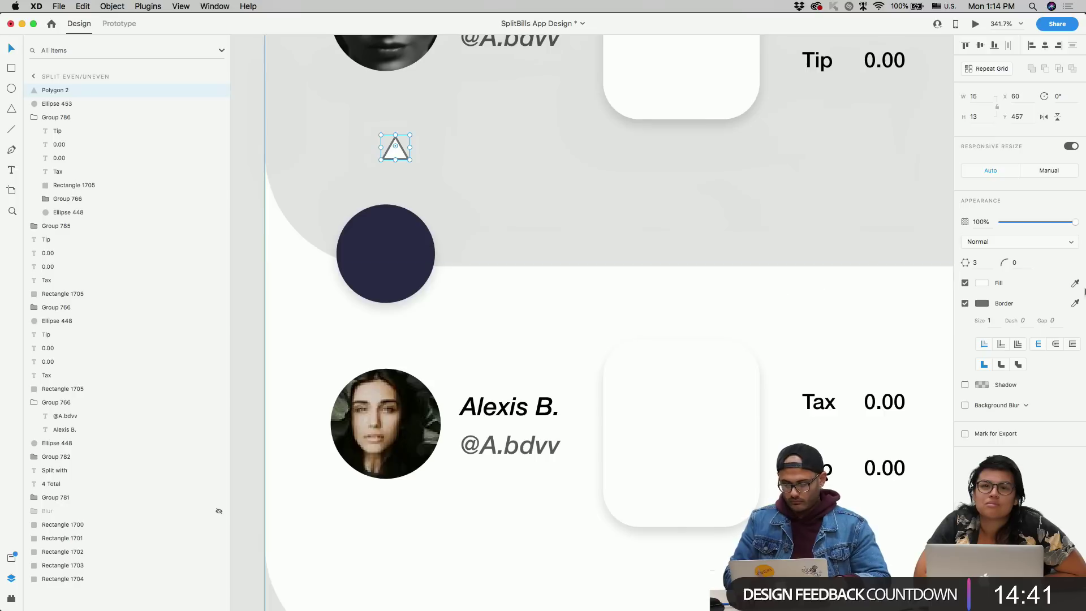
pyautogui.click(964, 304)
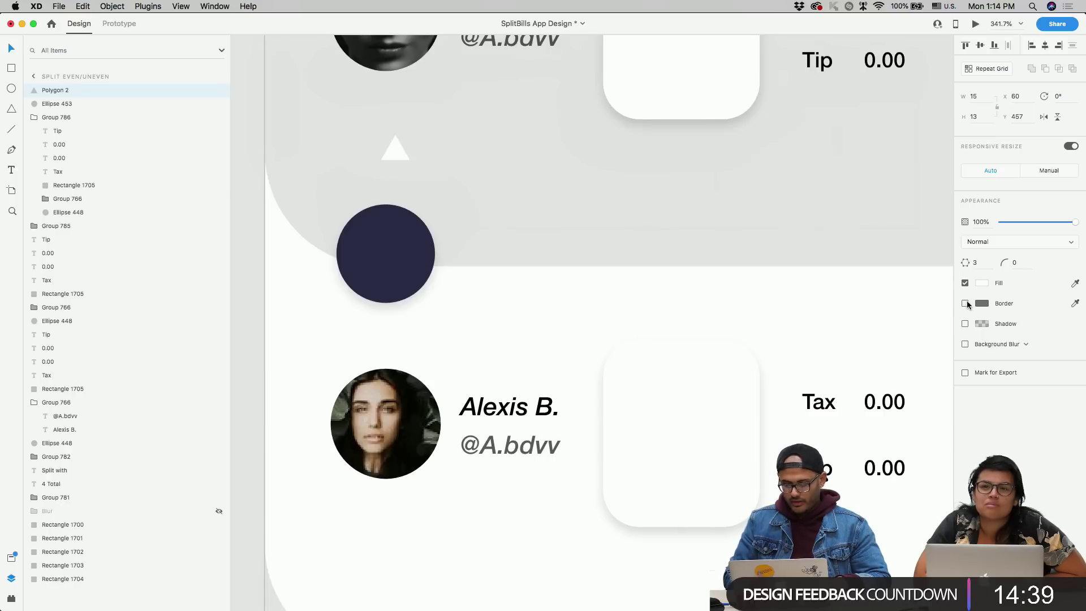
pyautogui.click(981, 282)
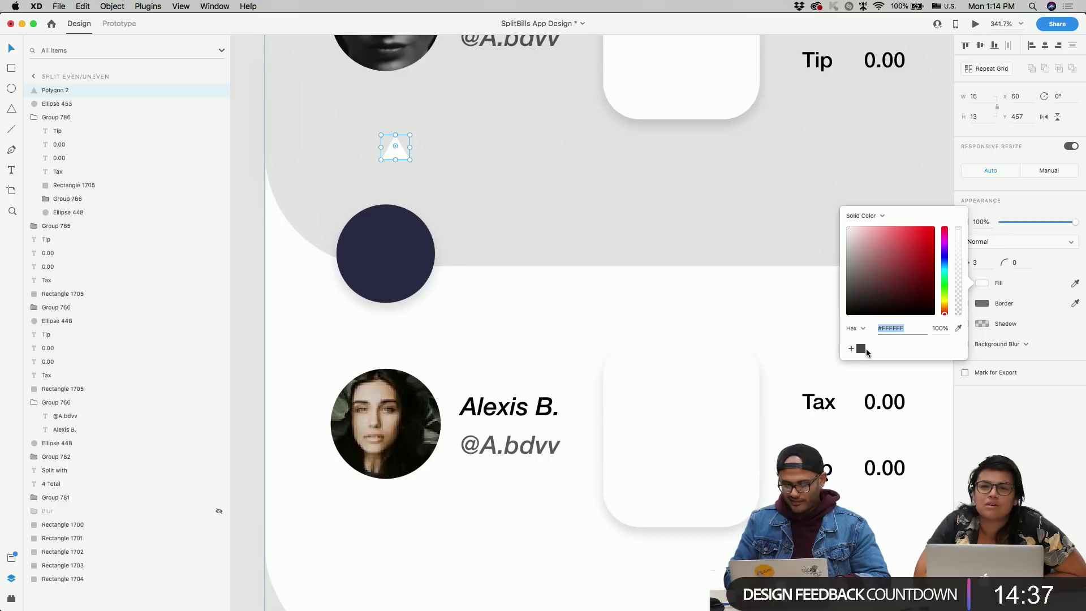
pyautogui.click(1026, 304)
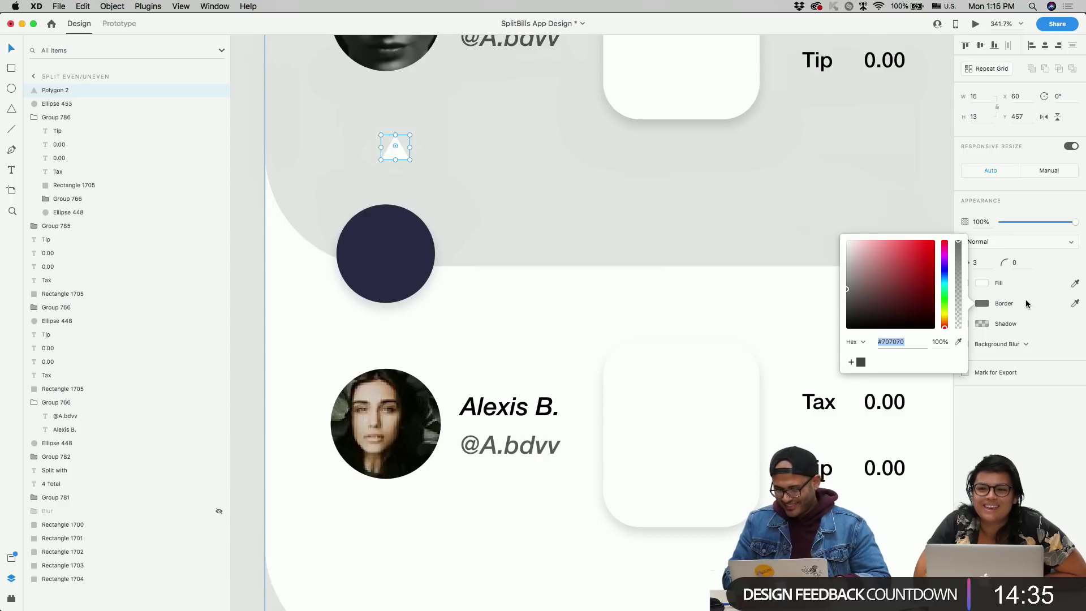
pyautogui.click(1048, 331)
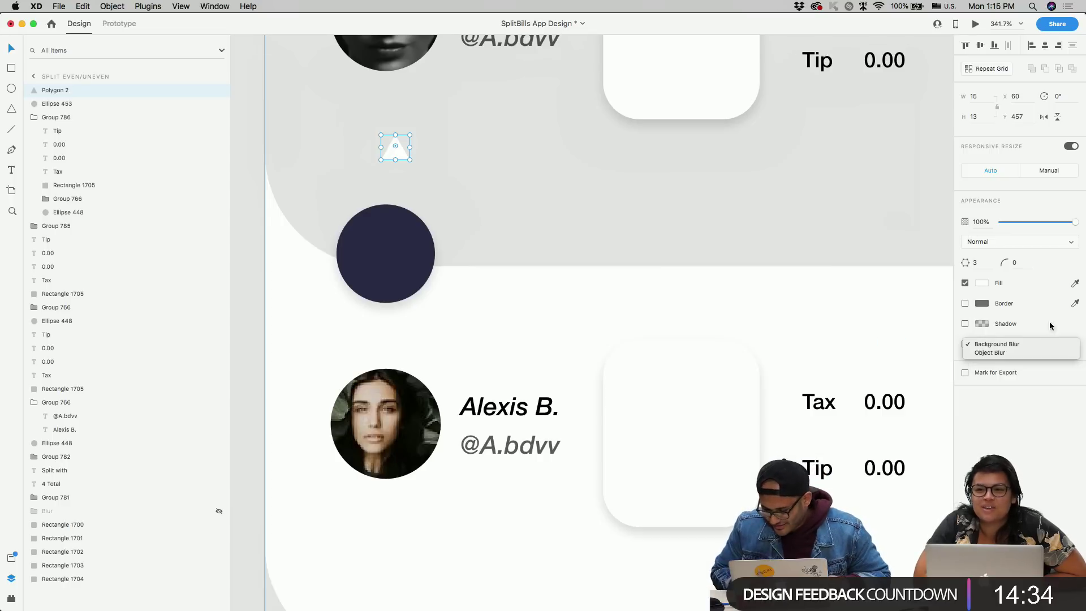
pyautogui.click(1015, 262)
pyautogui.write('1')
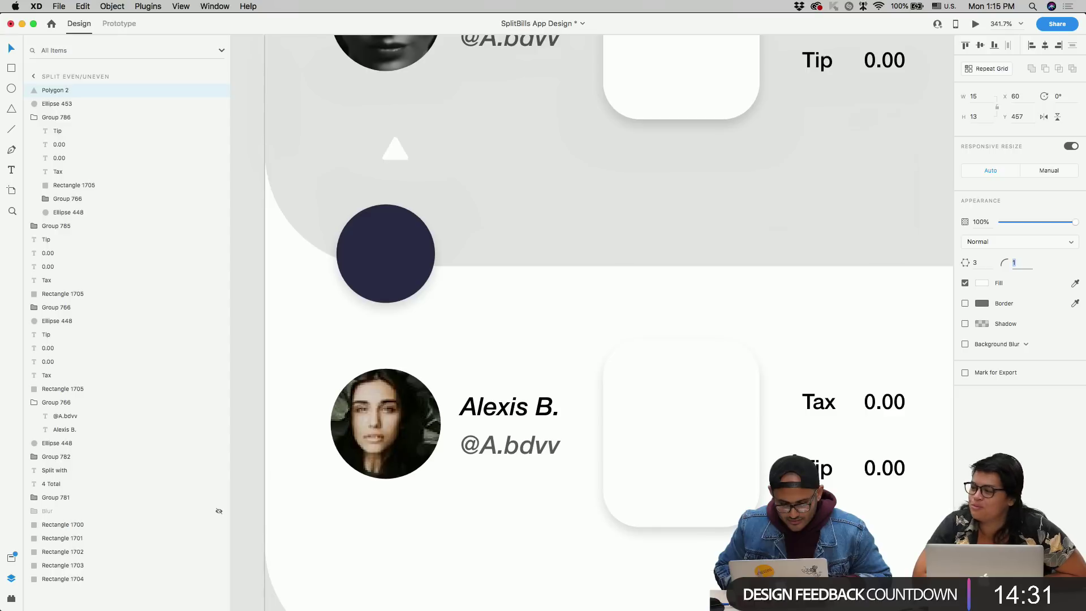
# - Form a small centred up/down arrow icon in the dark circle from the triangle and a vertically flipped copy, grouped and scaled down
pyautogui.moveTo(402, 154); pyautogui.dragTo(393, 269)
pyautogui.click(1057, 116)
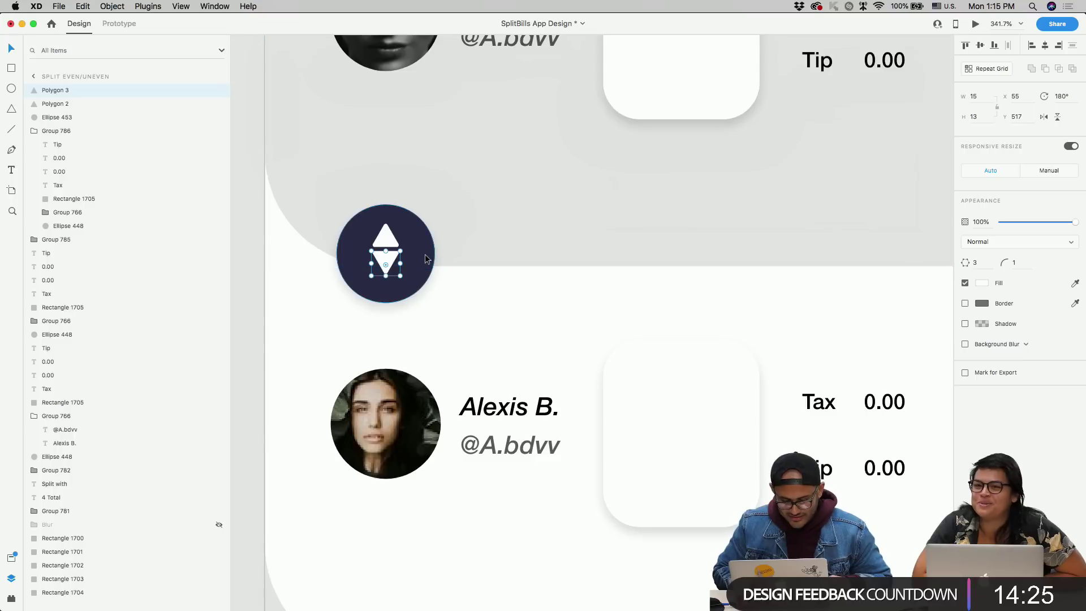
pyautogui.keyDown('shift'); pyautogui.click(391, 242); pyautogui.keyUp('shift')
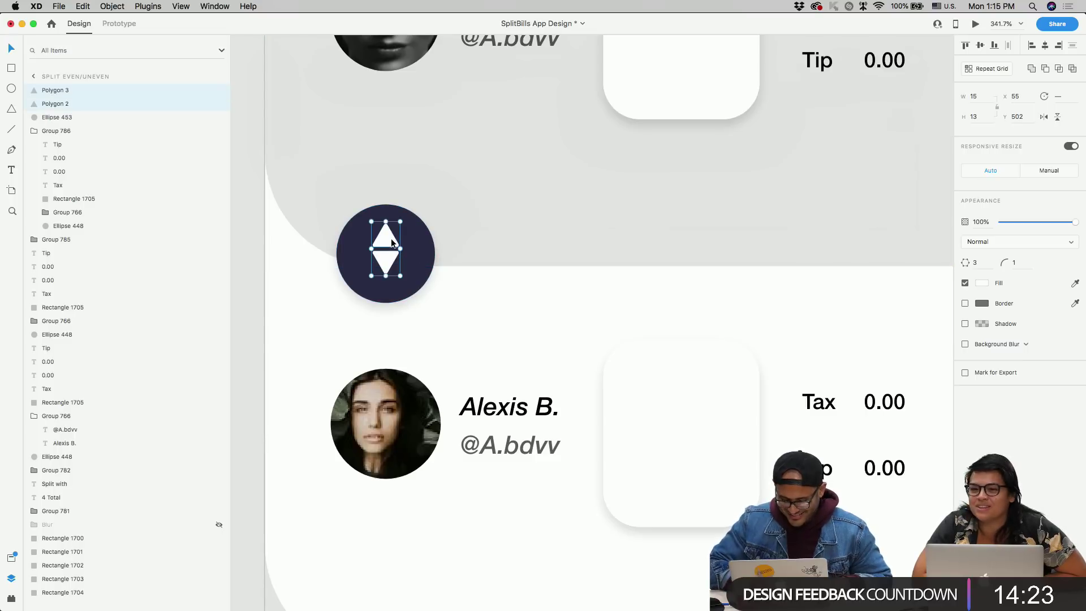
pyautogui.press('super+g')
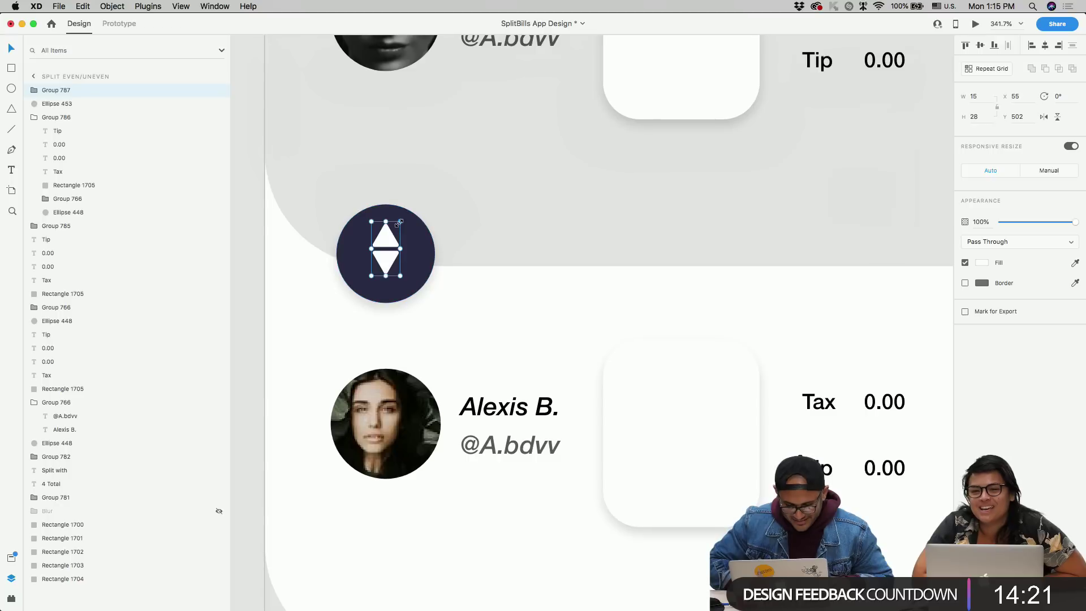
pyautogui.moveTo(400, 222); pyautogui.dragTo(385, 248)
pyautogui.click(538, 292)
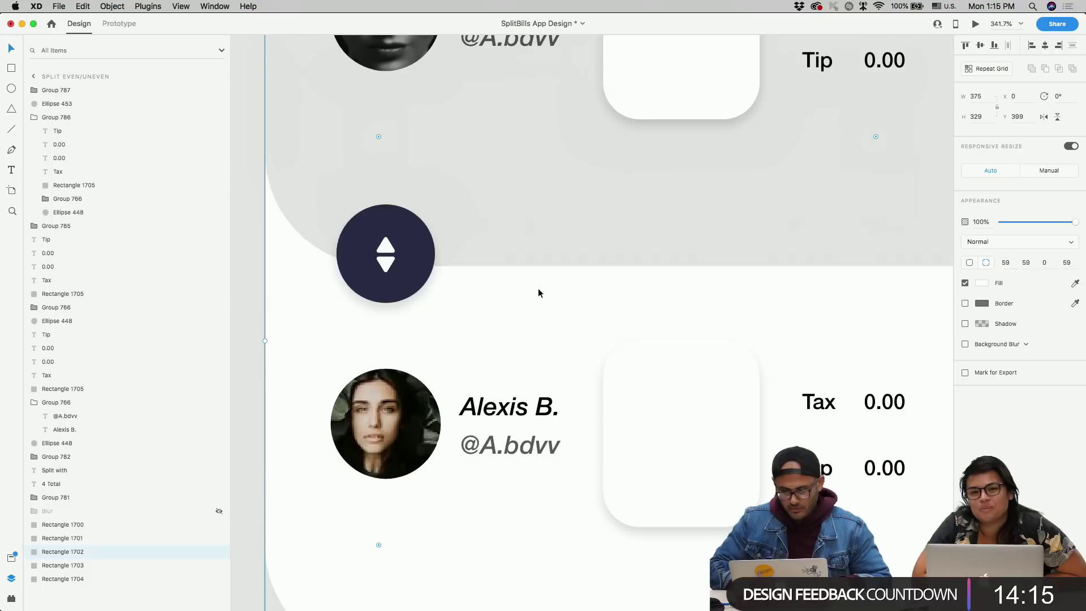
# - Place a copy of the 0.00 text beside the arrow circle at about X 100, Y 506, and change it to 25%
pyautogui.moveTo(896, 72); pyautogui.dragTo(487, 251)
pyautogui.doubleClick(488, 250)
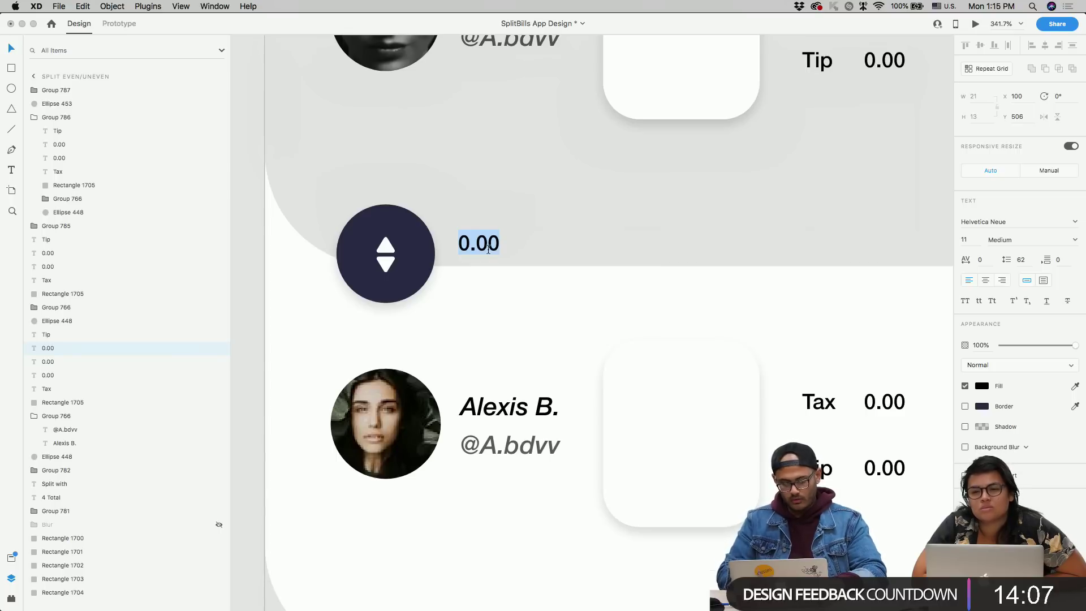
pyautogui.write('25%')
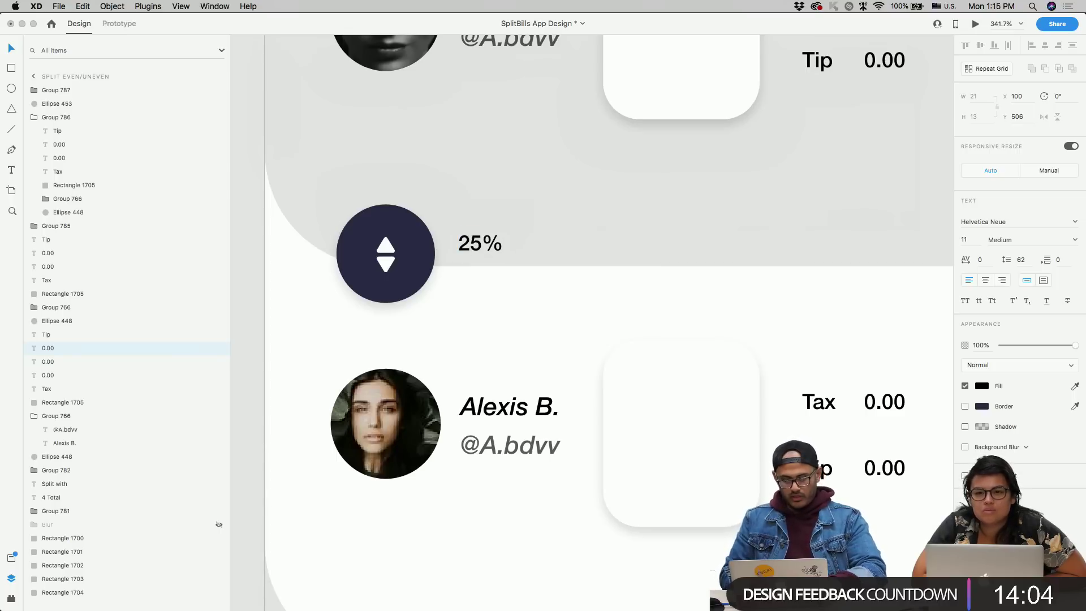
pyautogui.press('Escape')
pyautogui.scroll(-3, 488, 249)
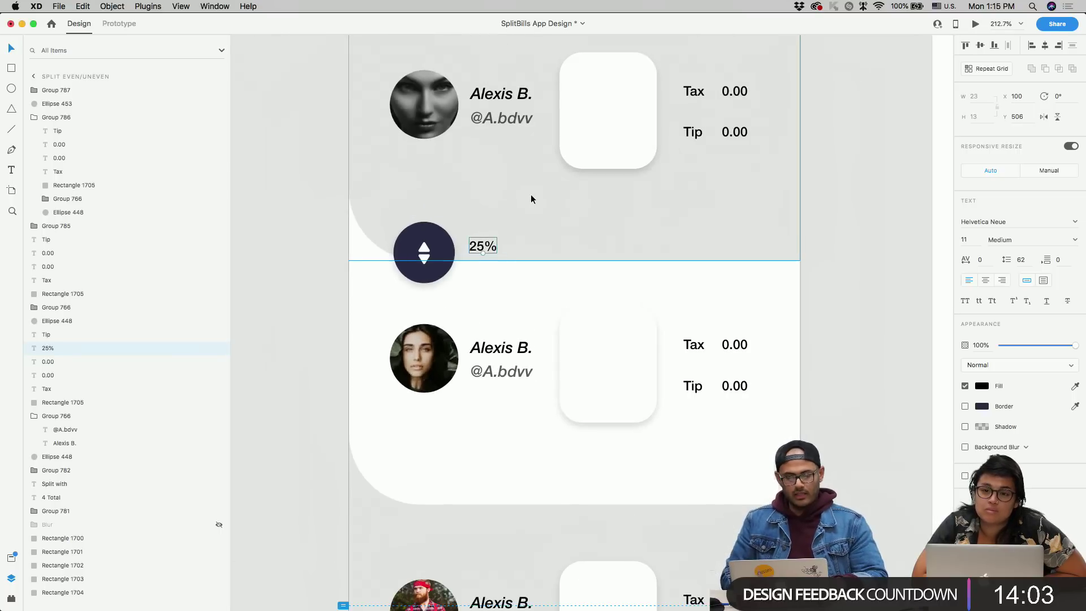
pyautogui.scroll(-5, 595, 244)
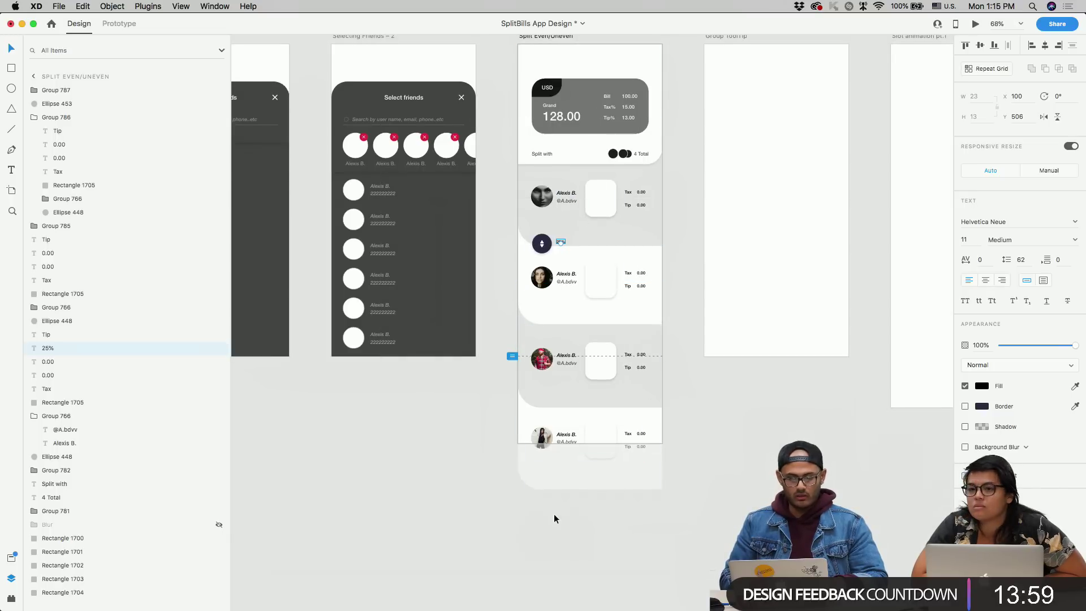
pyautogui.hscroll(5, 548, 242)
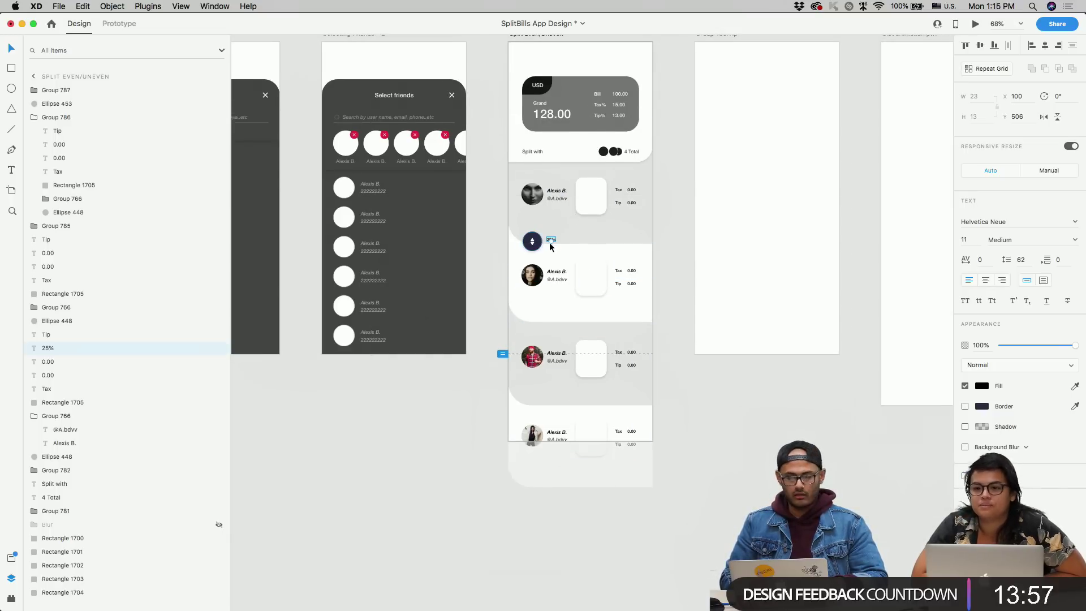
pyautogui.scroll(5, 431, 240)
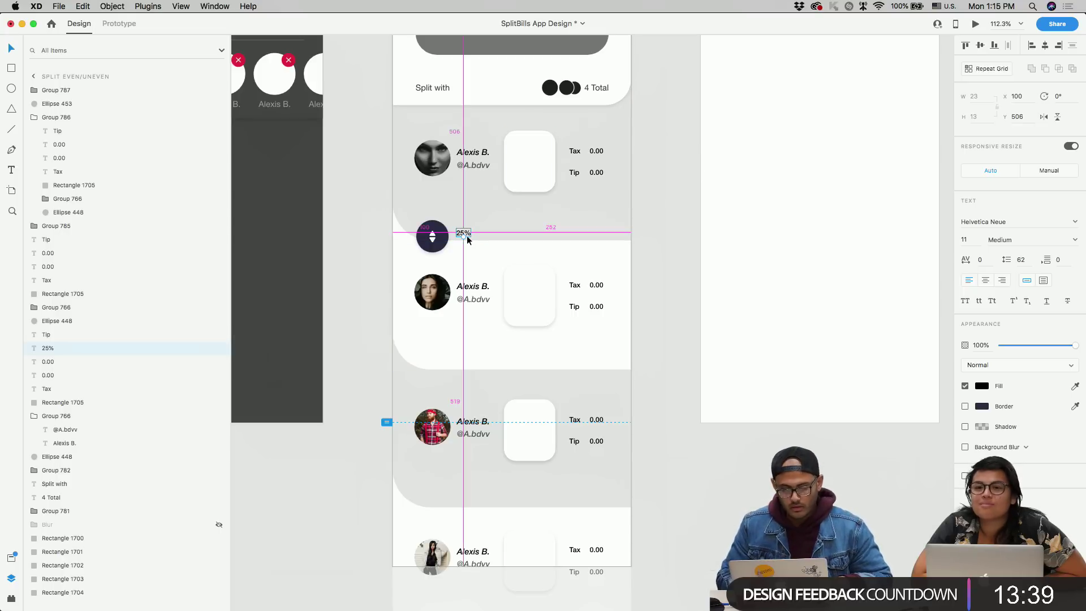
# - Group the dark circle with its up/down arrow icon
pyautogui.moveTo(440, 236); pyautogui.dragTo(444, 363)
pyautogui.press('super+z')
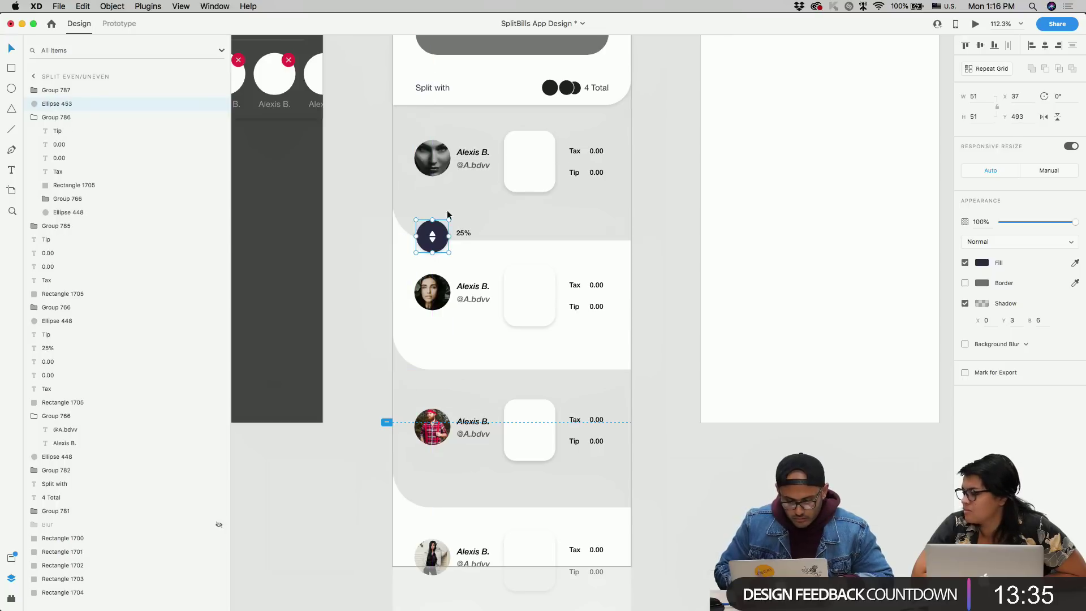
pyautogui.scroll(5, 432, 232)
pyautogui.keyDown('shift'); pyautogui.click(428, 262); pyautogui.keyUp('shift')
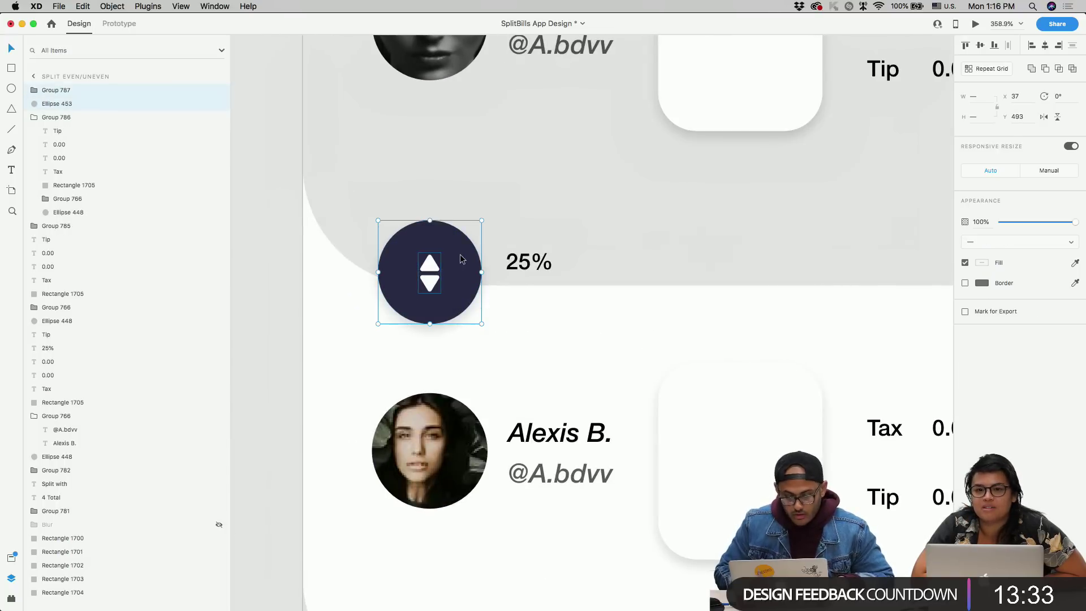
pyautogui.scroll(-4, 461, 259)
pyautogui.press('super+g')
pyautogui.scroll(-3, 460, 259)
pyautogui.moveTo(460, 260); pyautogui.dragTo(462, 382)
pyautogui.press('super+z')
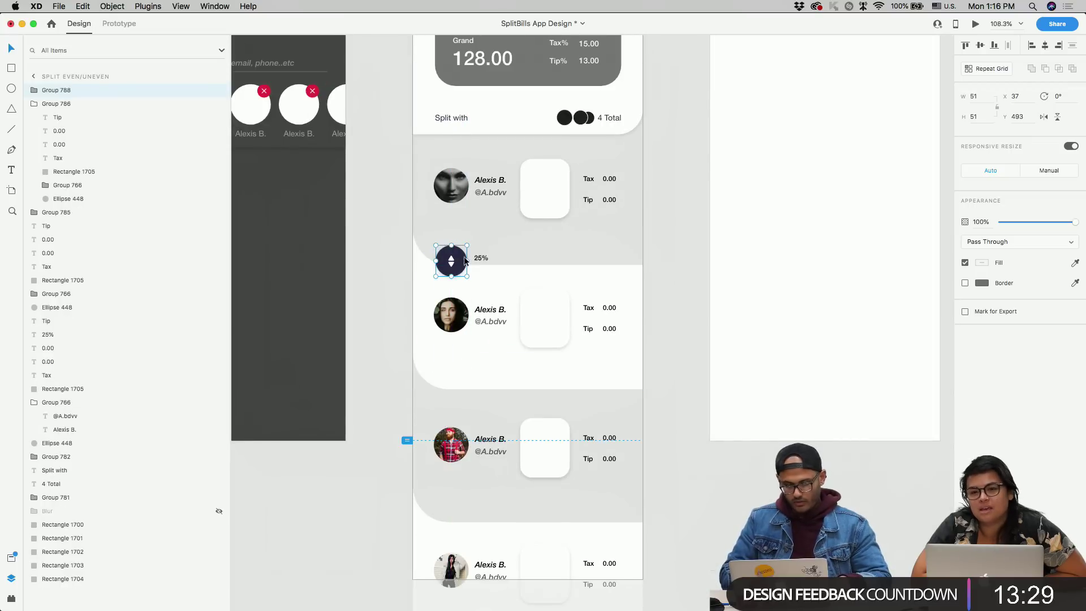
# - Group the arrow circle with its 25% label and copy the group onto the second row's lower edge, at about X 37, Y 700
pyautogui.keyDown('shift'); pyautogui.click(478, 261); pyautogui.keyUp('shift')
pyautogui.press('super+g')
pyautogui.moveTo(478, 260); pyautogui.dragTo(478, 387)
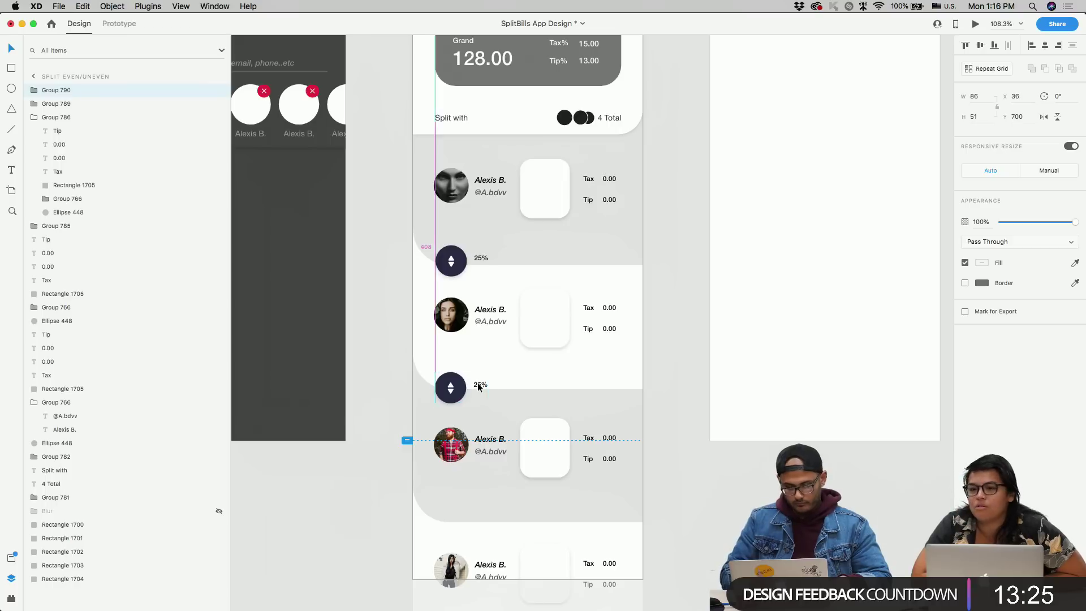
pyautogui.scroll(-3, 477, 339)
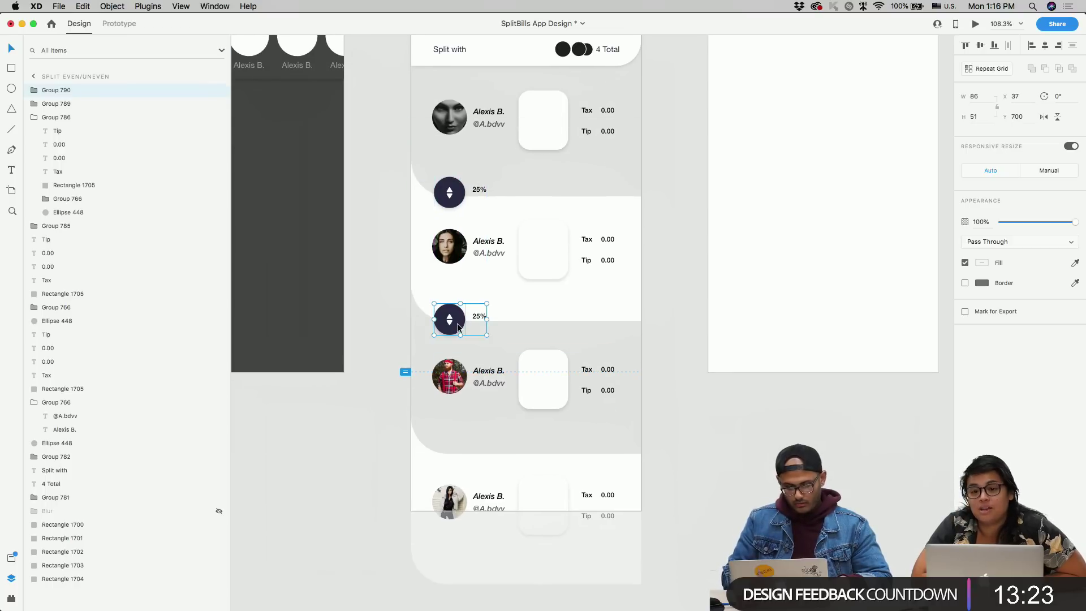
# - Copy the arrow and 25% group onto the third row's lower edge at about Y 916, and again onto the fourth row's lower edge
pyautogui.moveTo(458, 327); pyautogui.dragTo(458, 462)
pyautogui.scroll(-2, 452, 437)
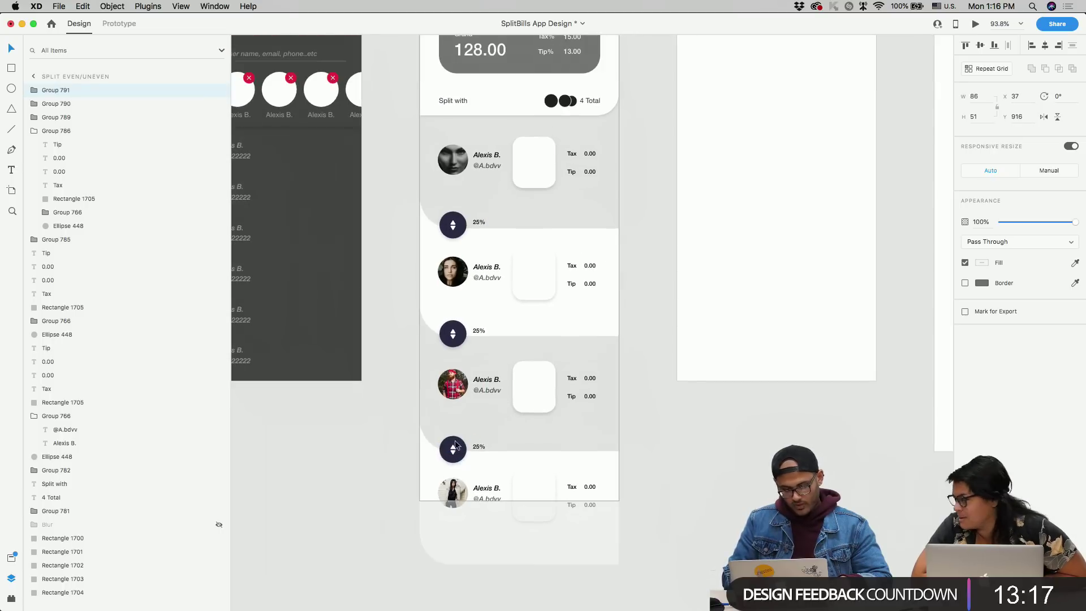
pyautogui.scroll(-3, 434, 358)
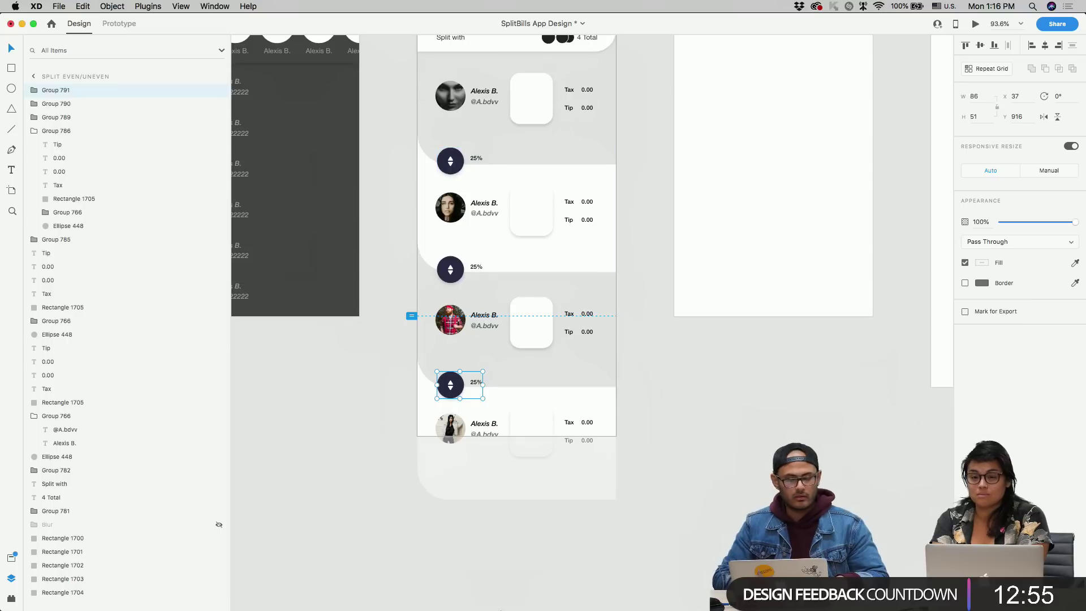
pyautogui.moveTo(462, 392); pyautogui.dragTo(462, 498)
pyautogui.scroll(5, 462, 497)
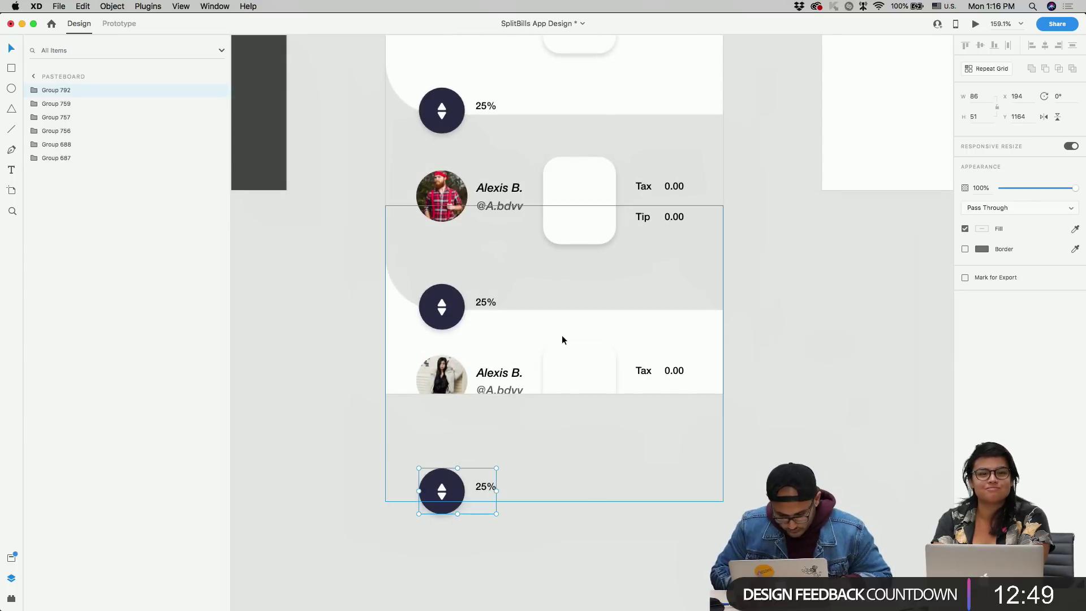
# - Group the lowest arrow and 25% copy with the fourth row's background rectangle on the Split Even/Uneven artboard
pyautogui.click(547, 351)
pyautogui.press('Escape')
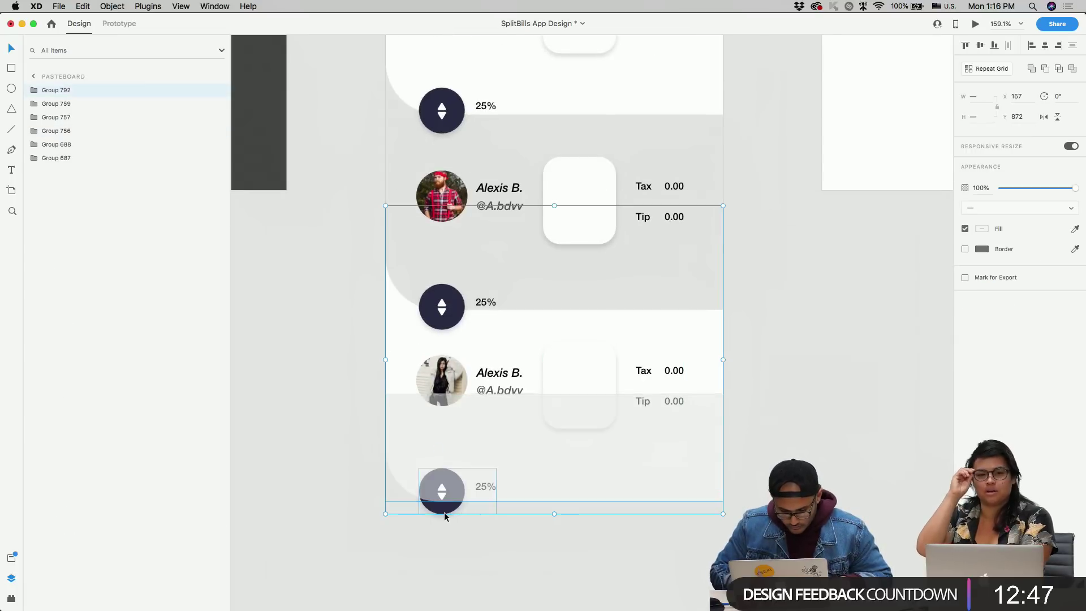
pyautogui.press('super+g')
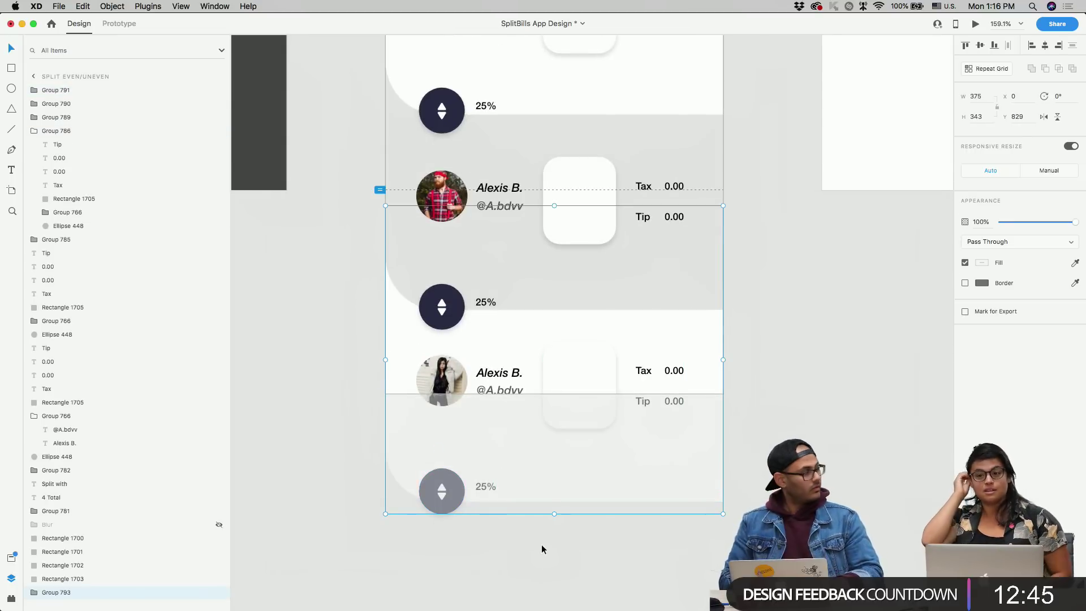
pyautogui.scroll(-3, 541, 544)
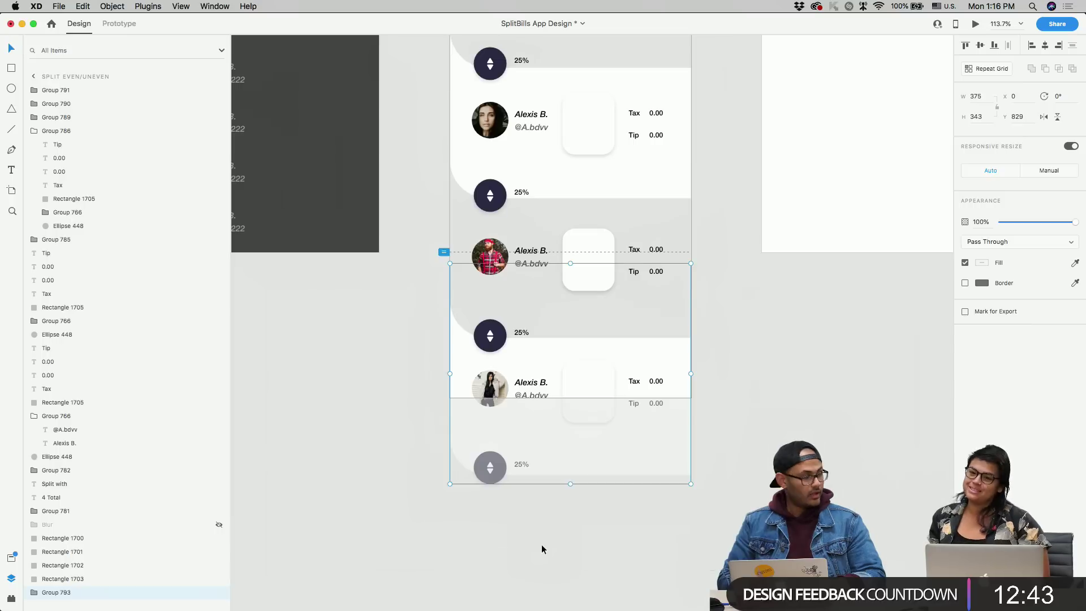
pyautogui.doubleClick(493, 467)
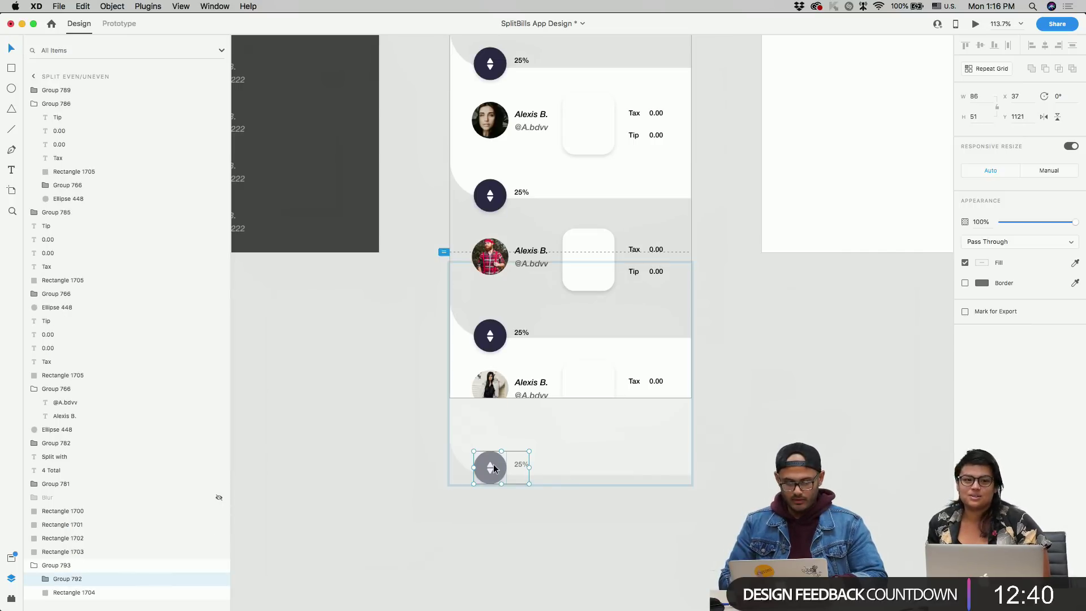
pyautogui.click(589, 545)
# - Examine the Split Even/Uneven layout alongside the home, Selecting Friends, Group ToolTip and Slot animation artboards
pyautogui.scroll(4, 591, 542)
pyautogui.hscroll(2, 591, 542)
pyautogui.scroll(-3, 528, 378)
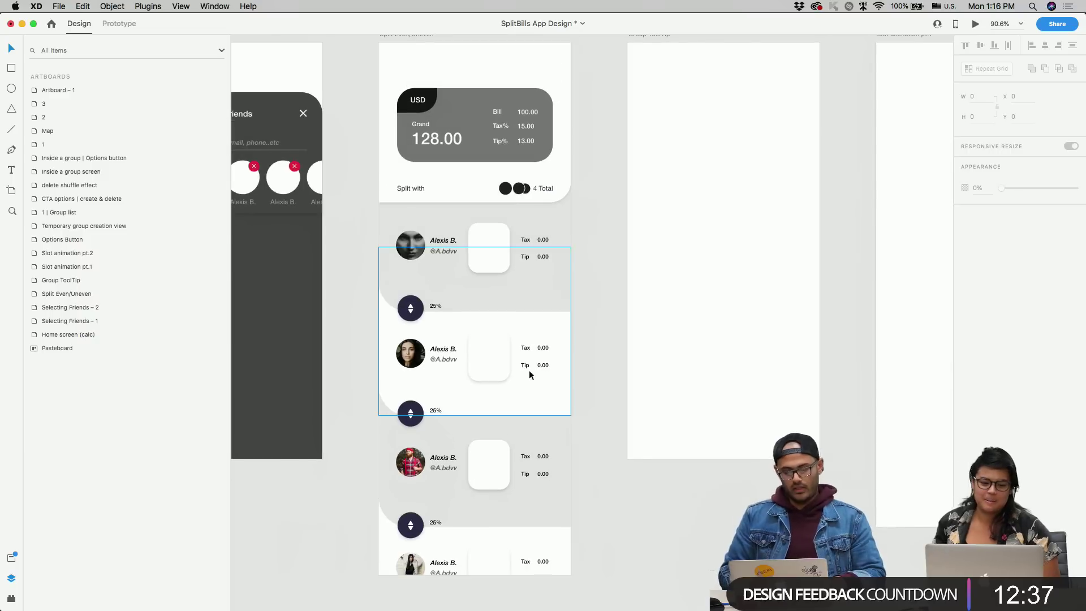
pyautogui.scroll(-3, 527, 258)
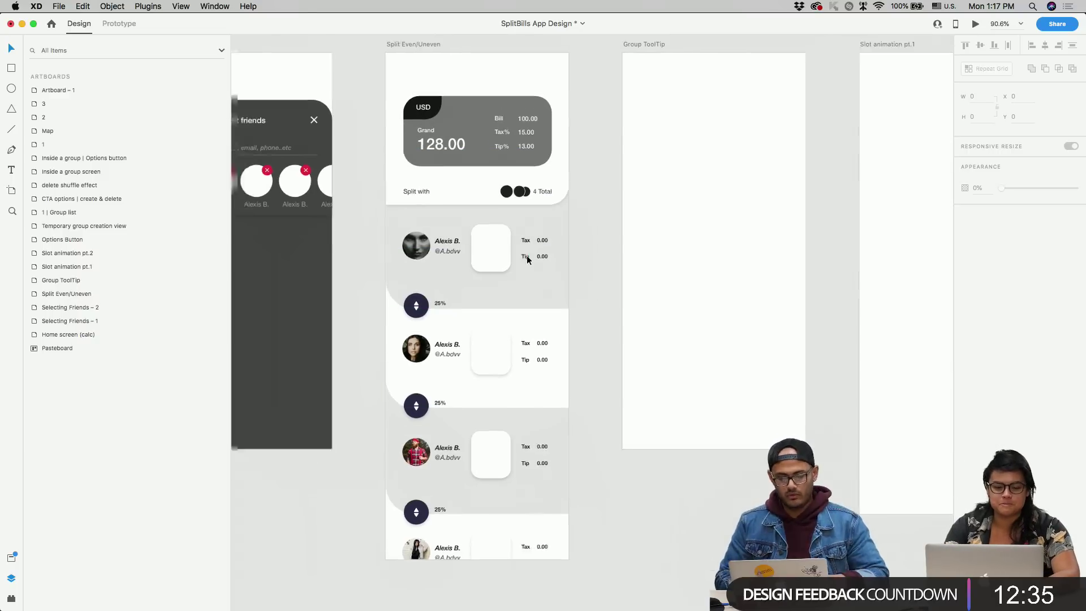
pyautogui.hscroll(3, 527, 258)
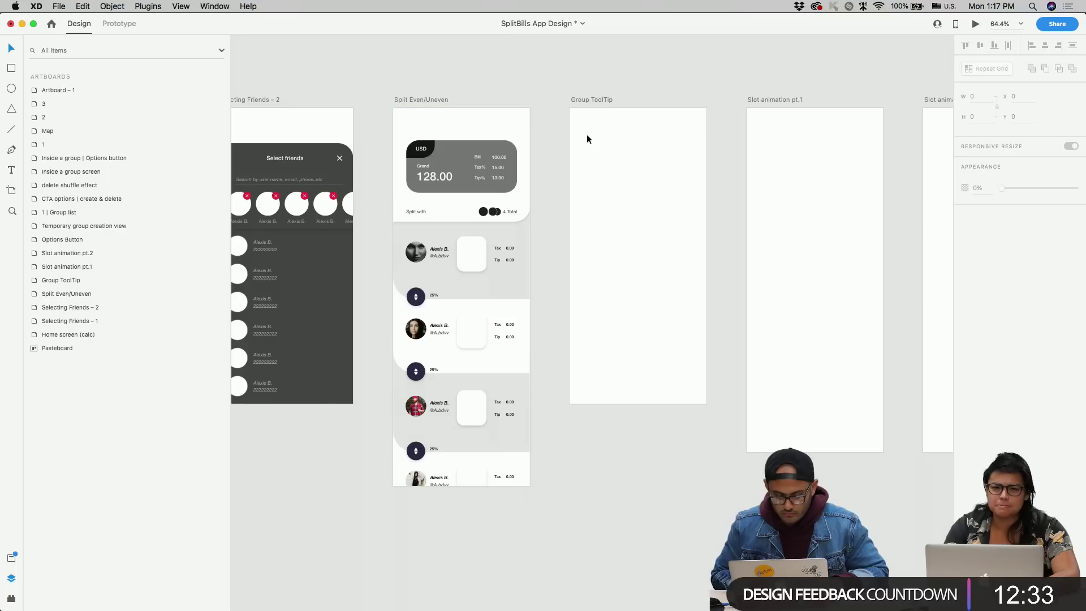
pyautogui.hscroll(-5, 587, 139)
pyautogui.scroll(-2, 586, 139)
pyautogui.hscroll(6, 586, 134)
pyautogui.scroll(2, 586, 134)
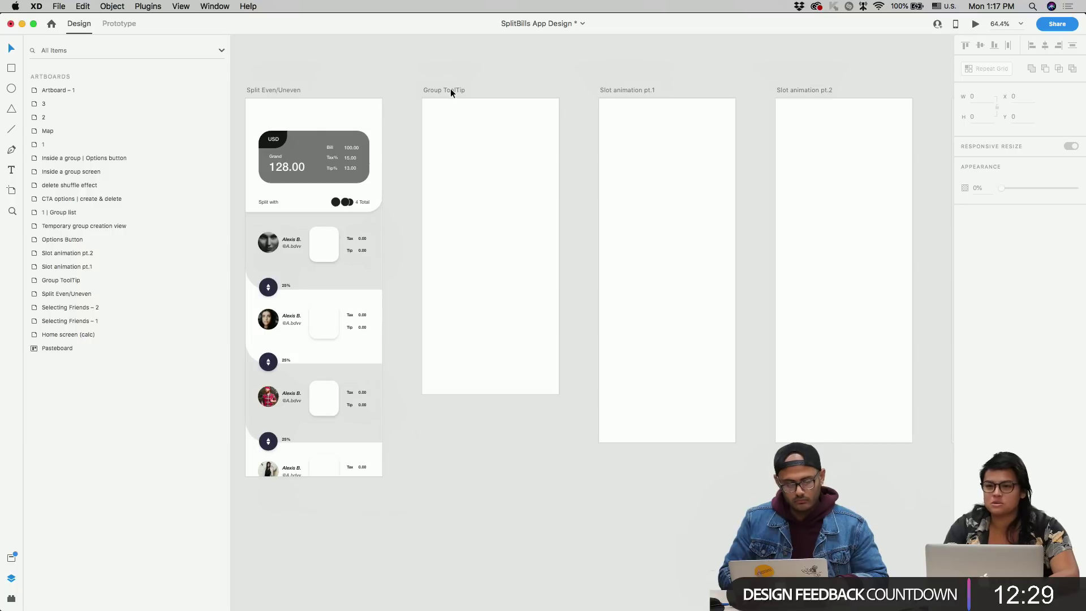
pyautogui.hscroll(-3, 451, 89)
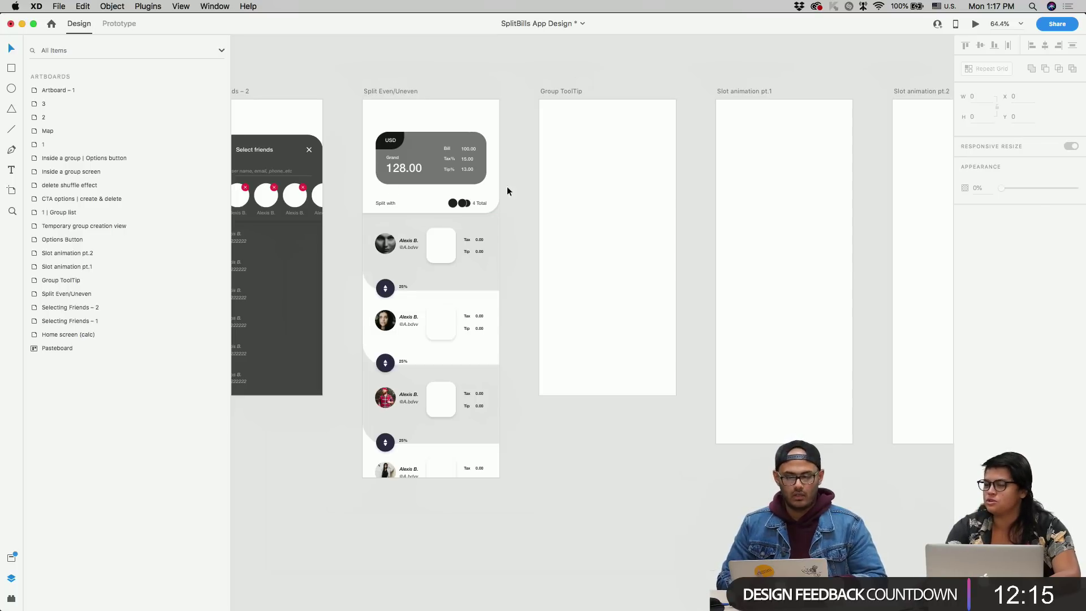
pyautogui.hscroll(-10, 368, 162)
pyautogui.scroll(-5, 367, 162)
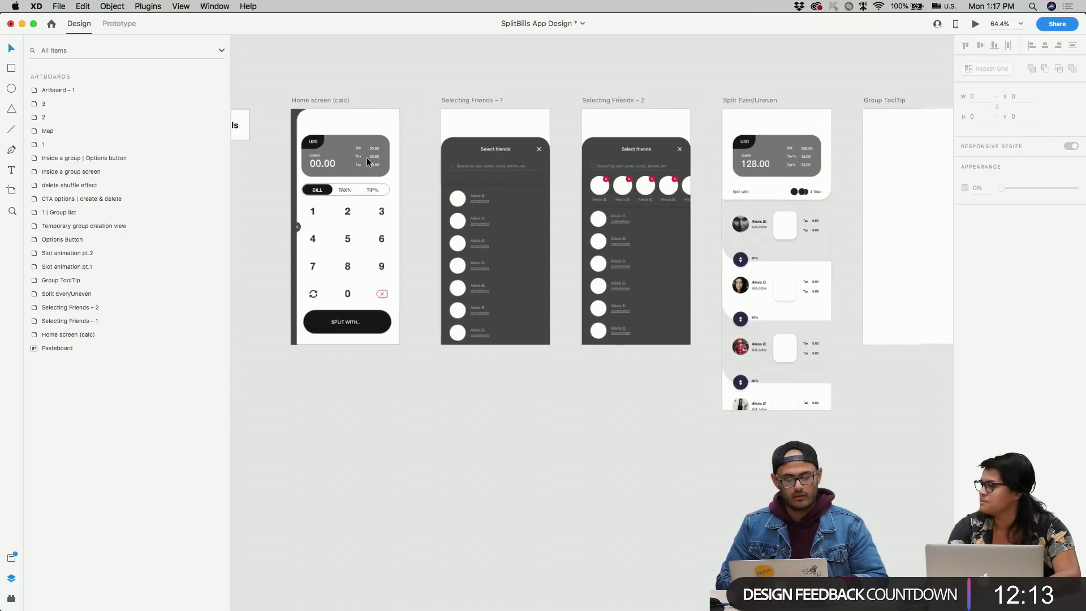
pyautogui.hscroll(5, 367, 157)
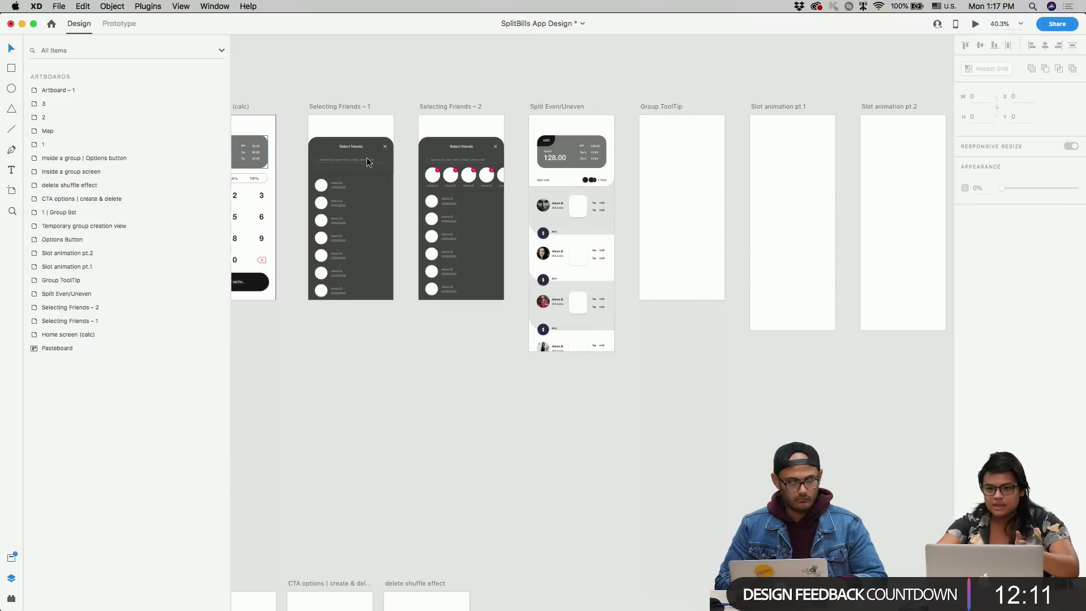
pyautogui.scroll(5, 511, 229)
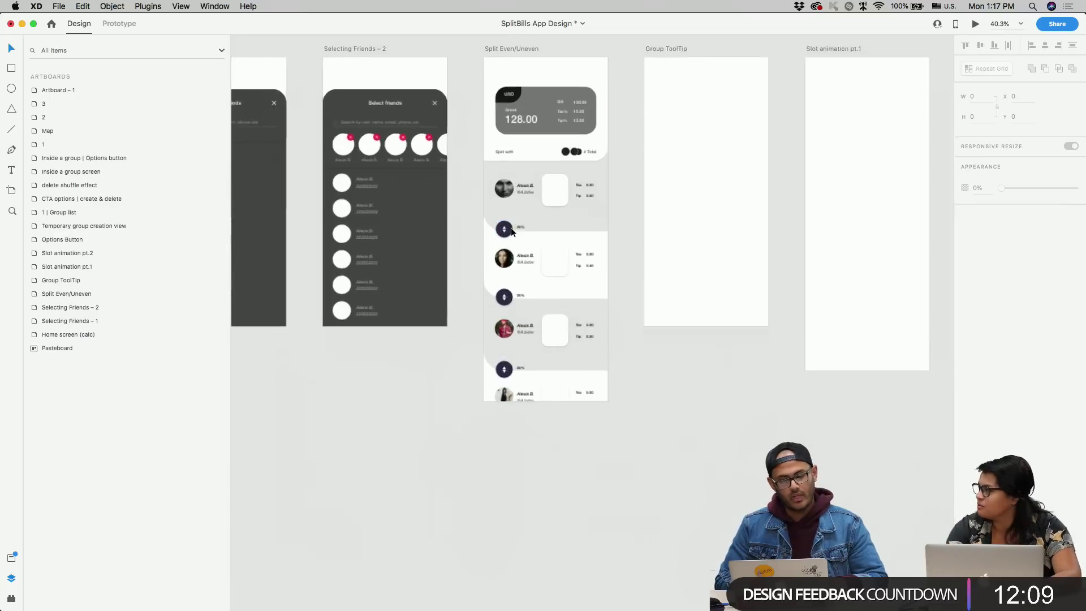
pyautogui.scroll(2, 510, 232)
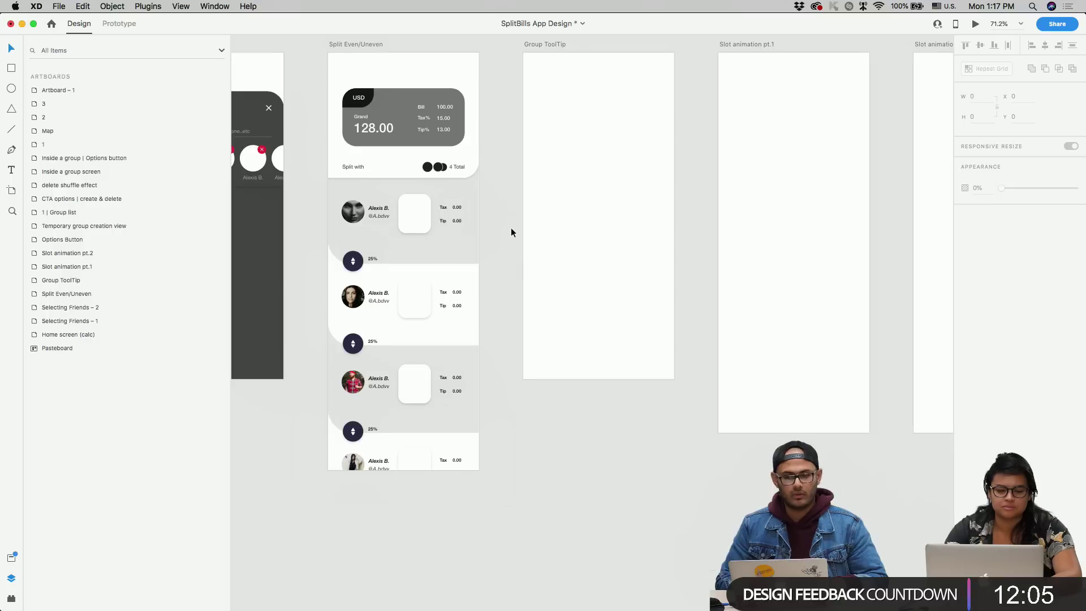
pyautogui.hscroll(1, 511, 232)
pyautogui.hscroll(-5, 510, 231)
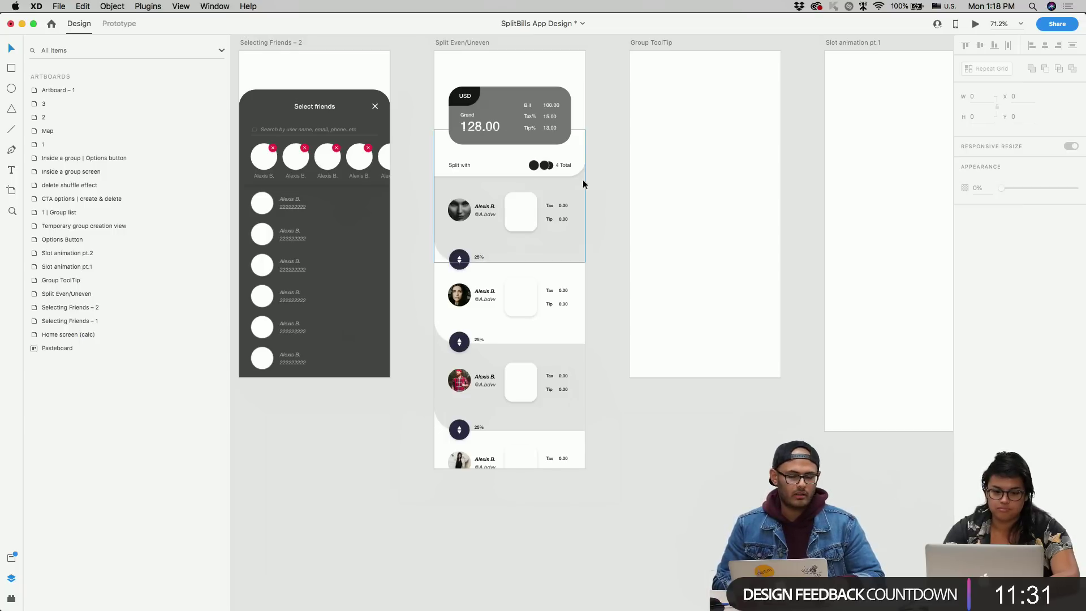
pyautogui.scroll(-5, 520, 347)
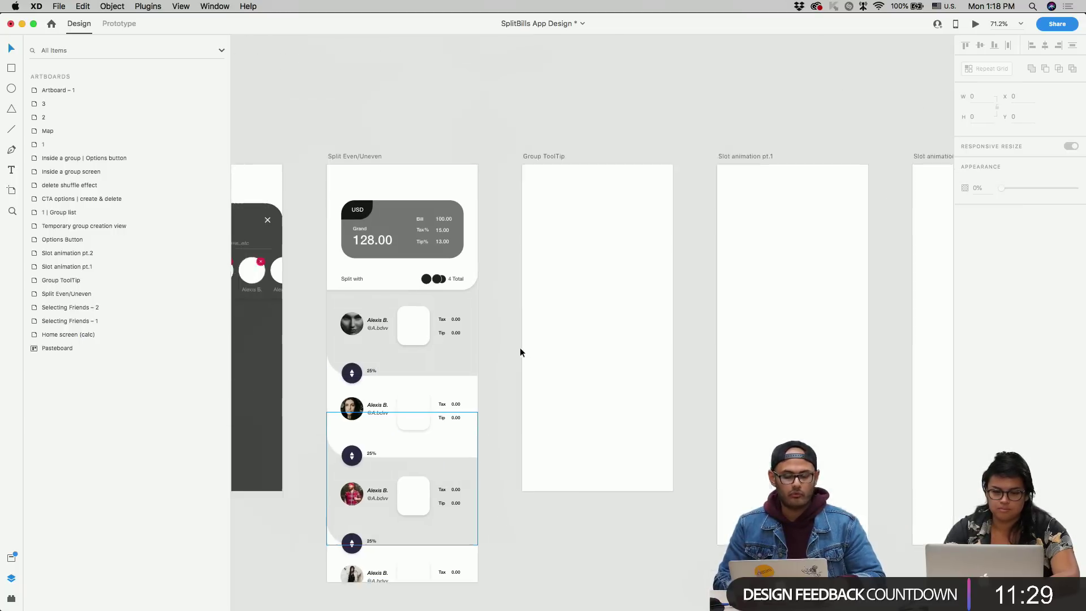
pyautogui.scroll(-1, 517, 355)
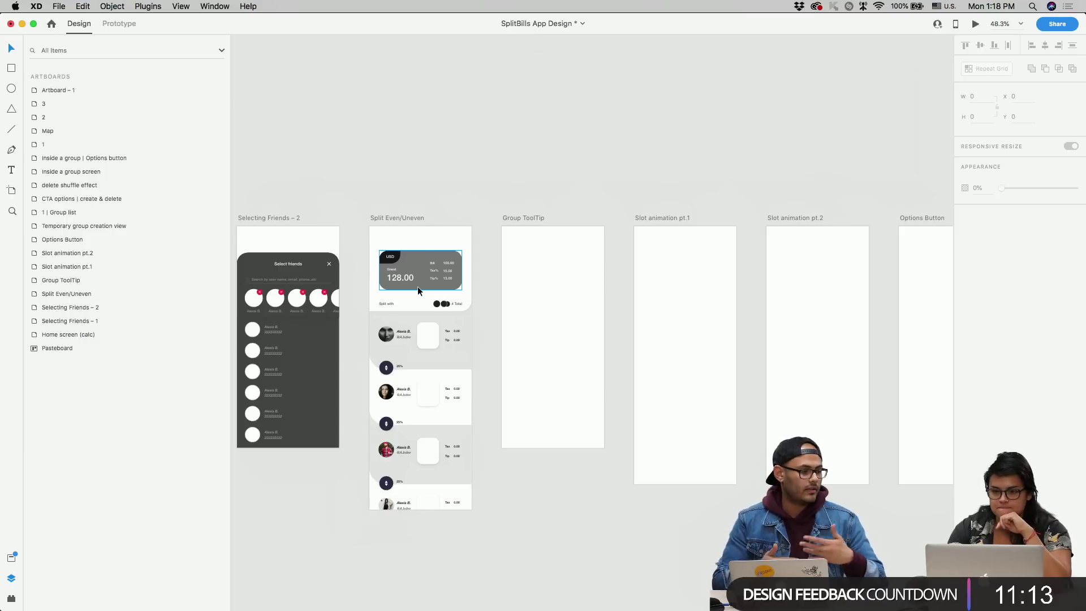
pyautogui.scroll(5, 417, 286)
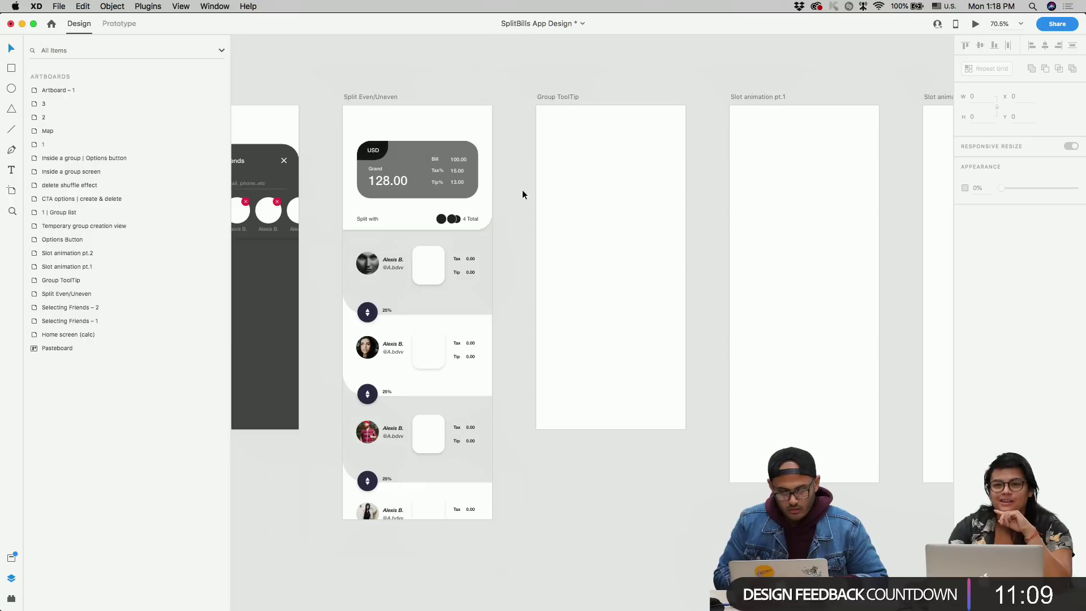
# - Delete the empty Group ToolTip artboard and duplicate the Split Even/Uneven artboard into its place at X 591, Y 43
pyautogui.click(562, 100)
pyautogui.press('BackSpace')
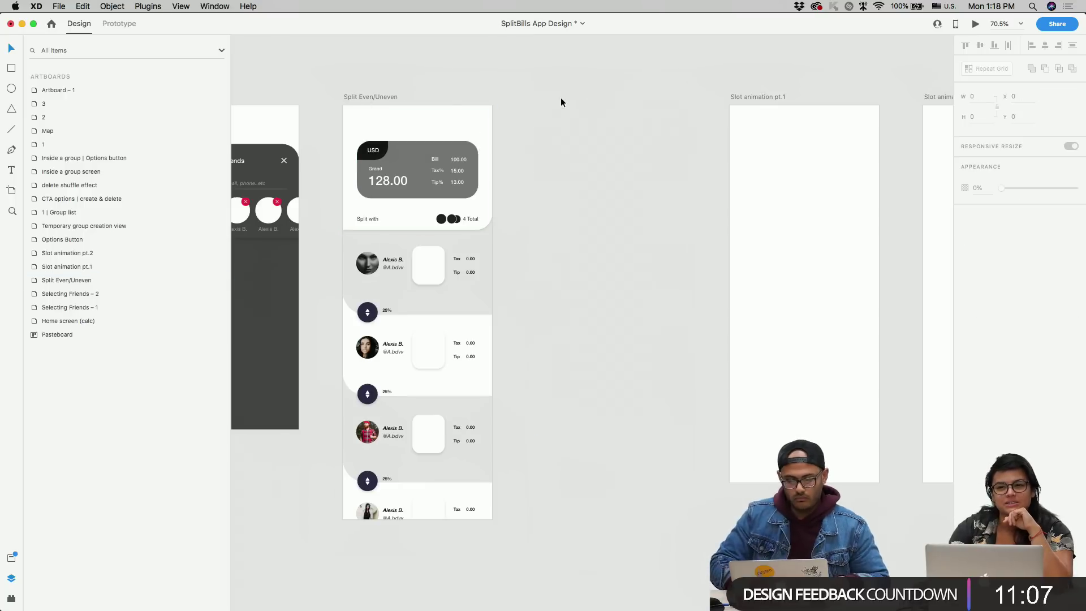
pyautogui.moveTo(363, 98); pyautogui.dragTo(535, 99)
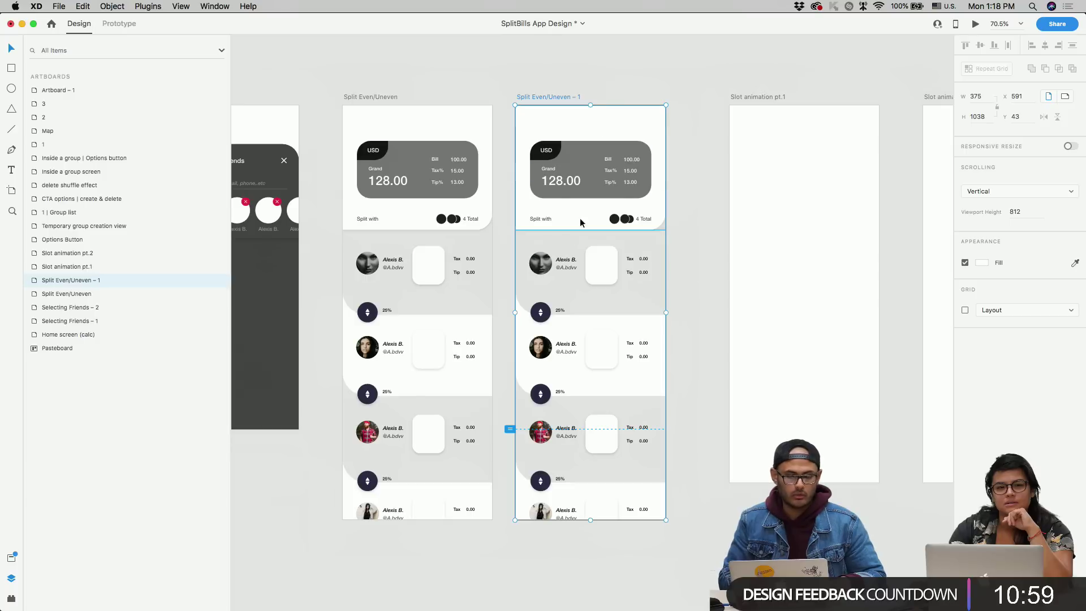
pyautogui.click(562, 95)
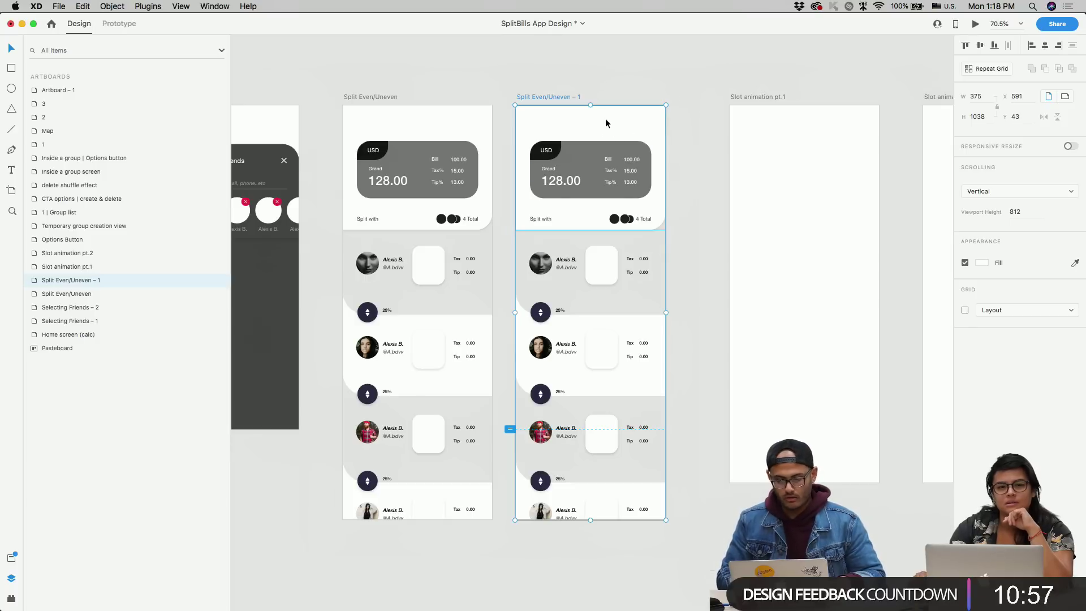
# - Group all the visible contents of the duplicated Split Even/Uneven artboard
pyautogui.click(807, 159)
pyautogui.moveTo(687, 107); pyautogui.dragTo(504, 546)
pyautogui.press('super+g')
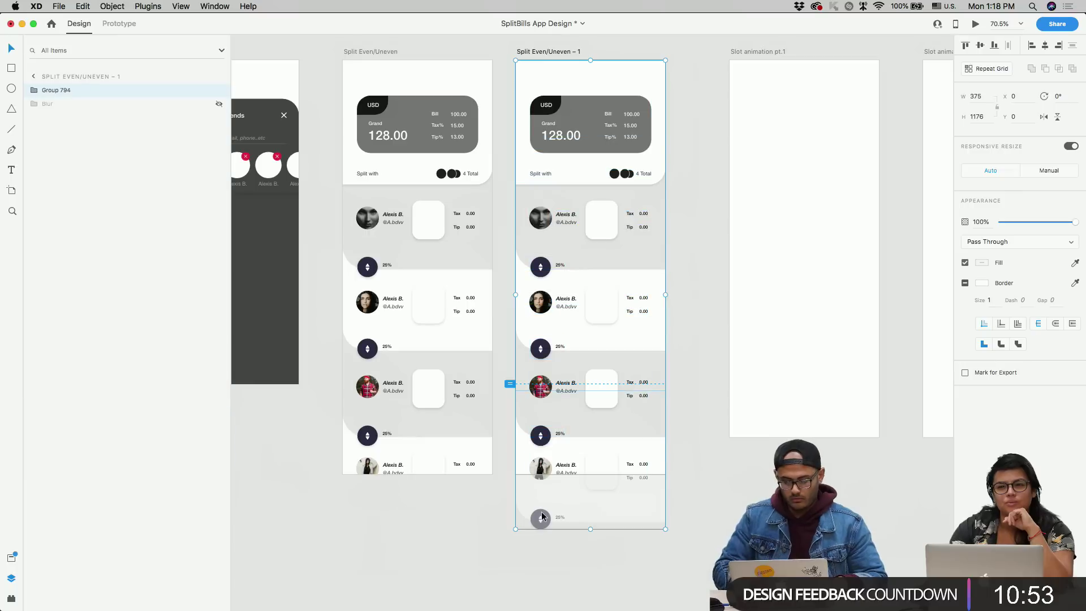
pyautogui.scroll(3, 682, 283)
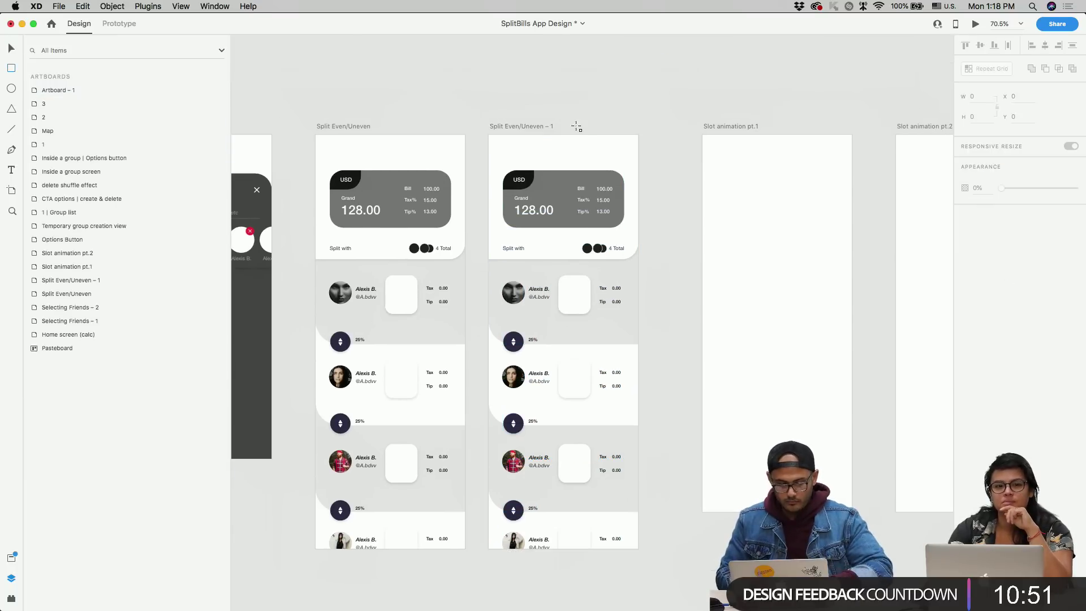
# - Cover the duplicated artboard with a 375 × 1038 white rectangle that has no border
pyautogui.press('r')
pyautogui.moveTo(489, 135)
pyautogui.mouseDown()
pyautogui.moveTo(582, 489)
pyautogui.moveTo(636, 532)
pyautogui.moveTo(638, 548)
pyautogui.mouseUp()
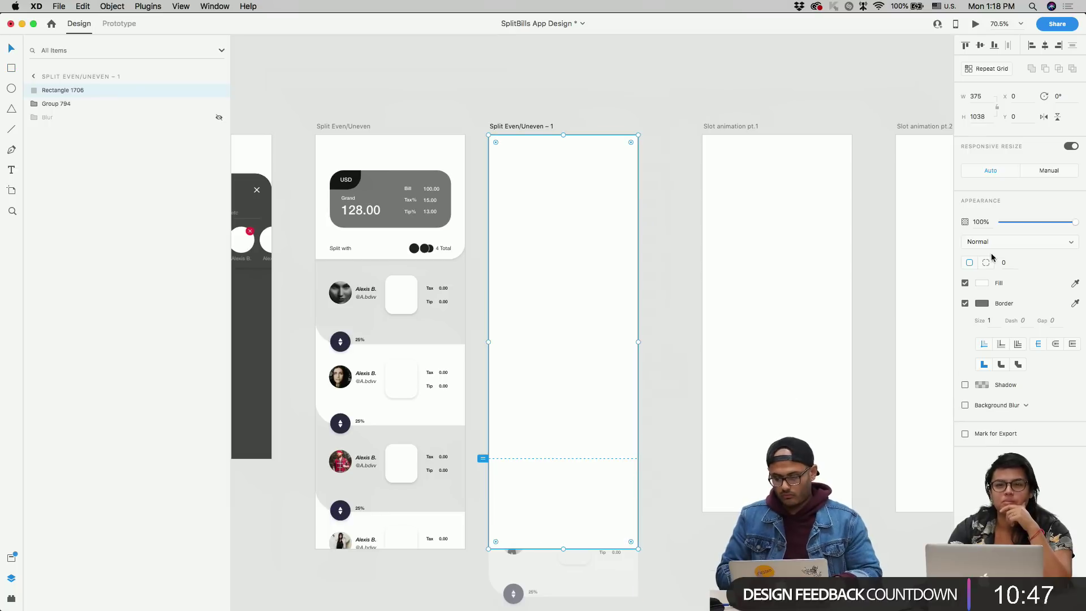
pyautogui.click(965, 303)
pyautogui.scroll(3, 540, 255)
pyautogui.scroll(-3, 540, 256)
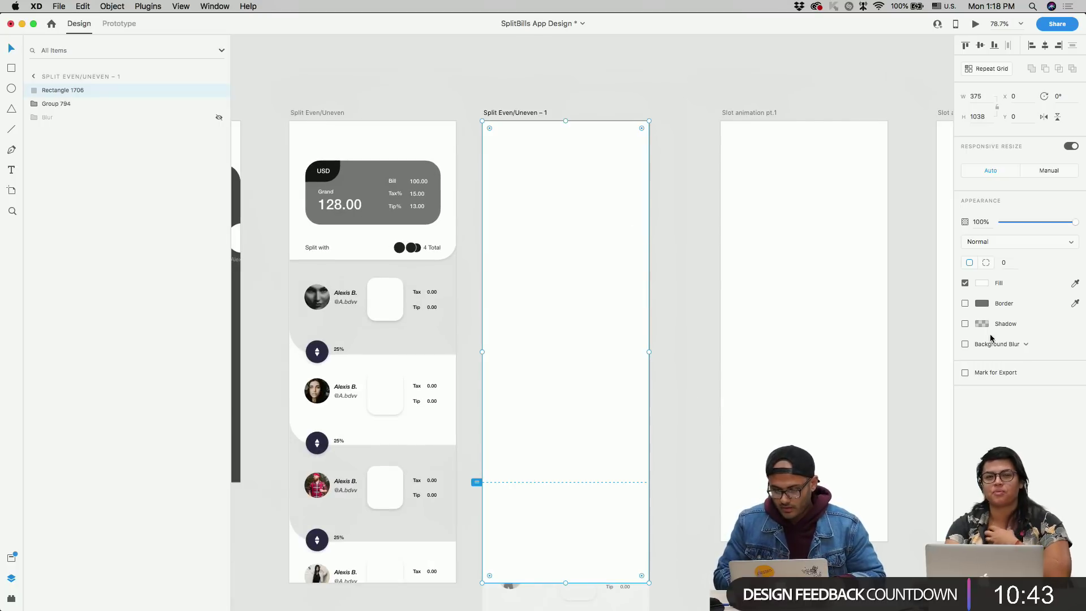
# - Apply a Background Blur with an amount of 25 to the rectangle covering the duplicated artboard
pyautogui.click(974, 344)
pyautogui.click(979, 353)
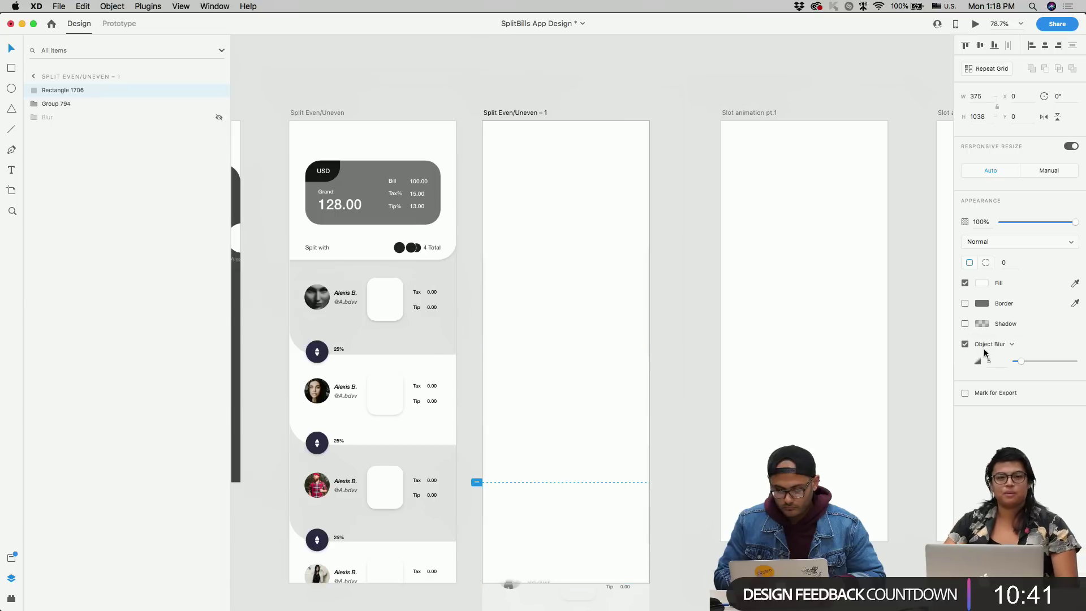
pyautogui.moveTo(1021, 360); pyautogui.dragTo(1040, 362)
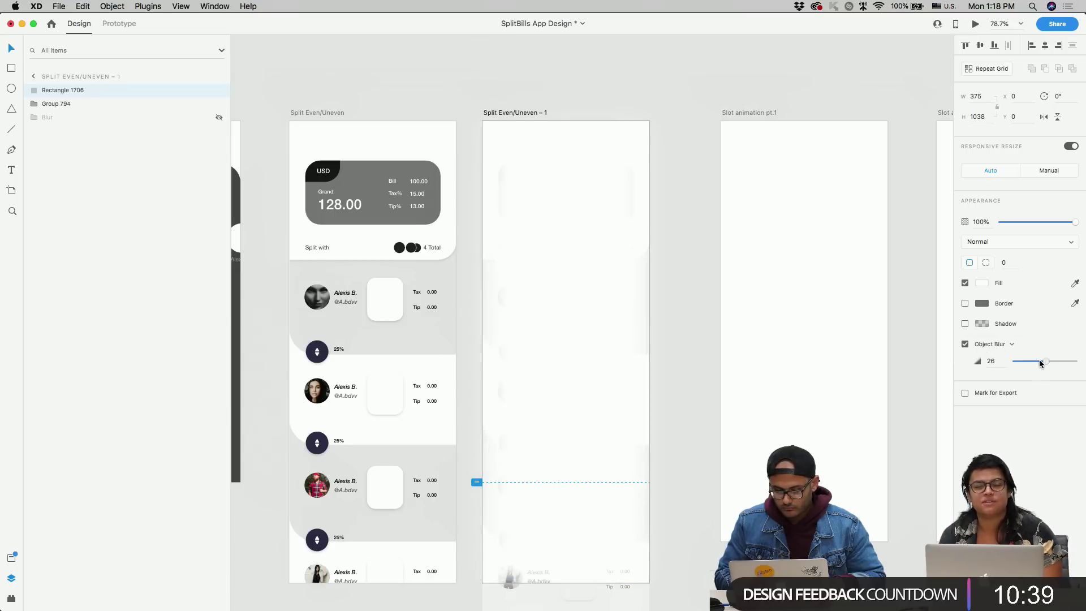
pyautogui.click(995, 345)
pyautogui.click(996, 338)
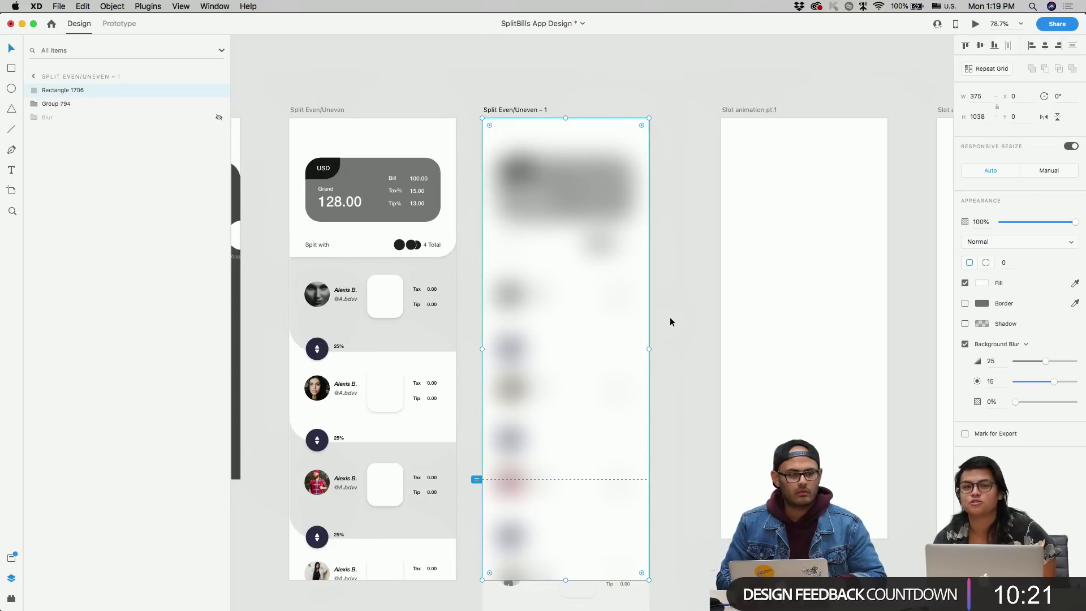
# - Reduce the covering rectangle's background blur amount to 3, keeping its opacity at 100%
pyautogui.scroll(-3, 650, 345)
pyautogui.scroll(3, 610, 307)
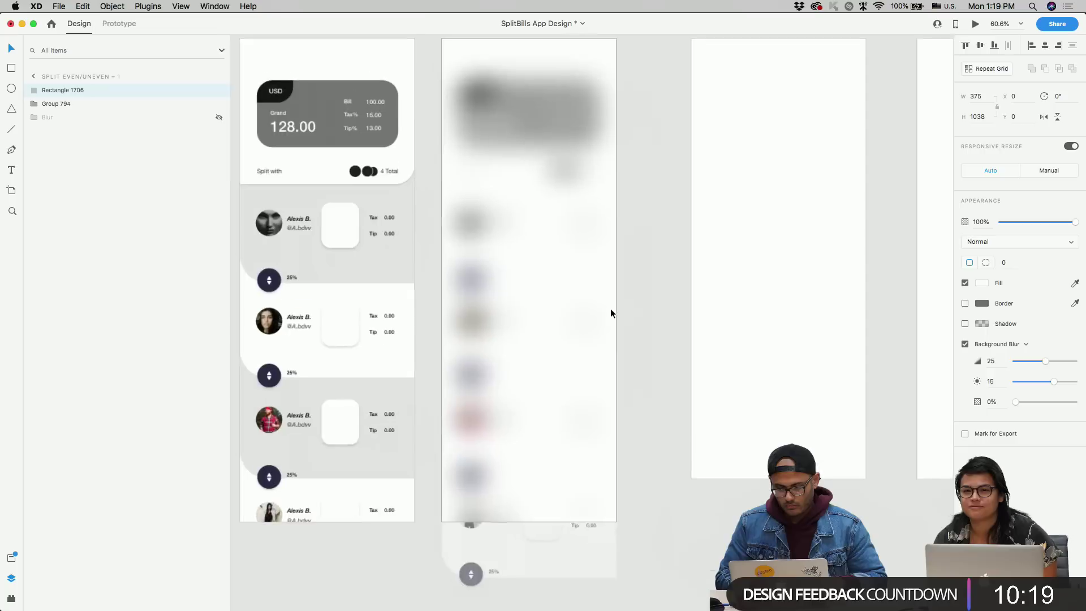
pyautogui.click(645, 193)
pyautogui.click(587, 189)
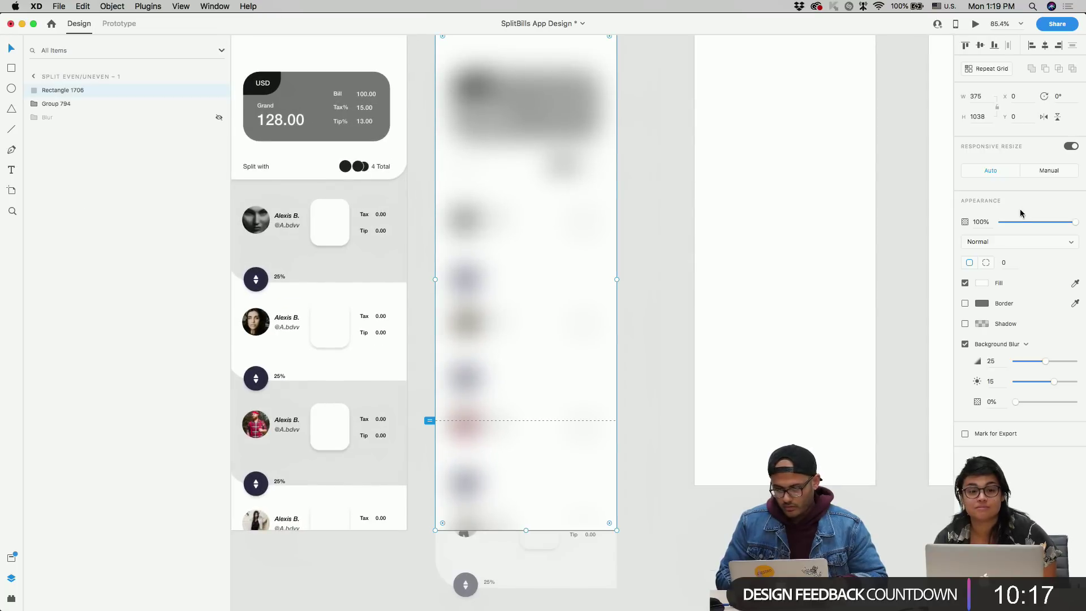
pyautogui.click(1059, 222)
pyautogui.moveTo(1059, 222); pyautogui.dragTo(1076, 223)
pyautogui.moveTo(1045, 361); pyautogui.dragTo(1024, 360)
pyautogui.hscroll(-5, 687, 357)
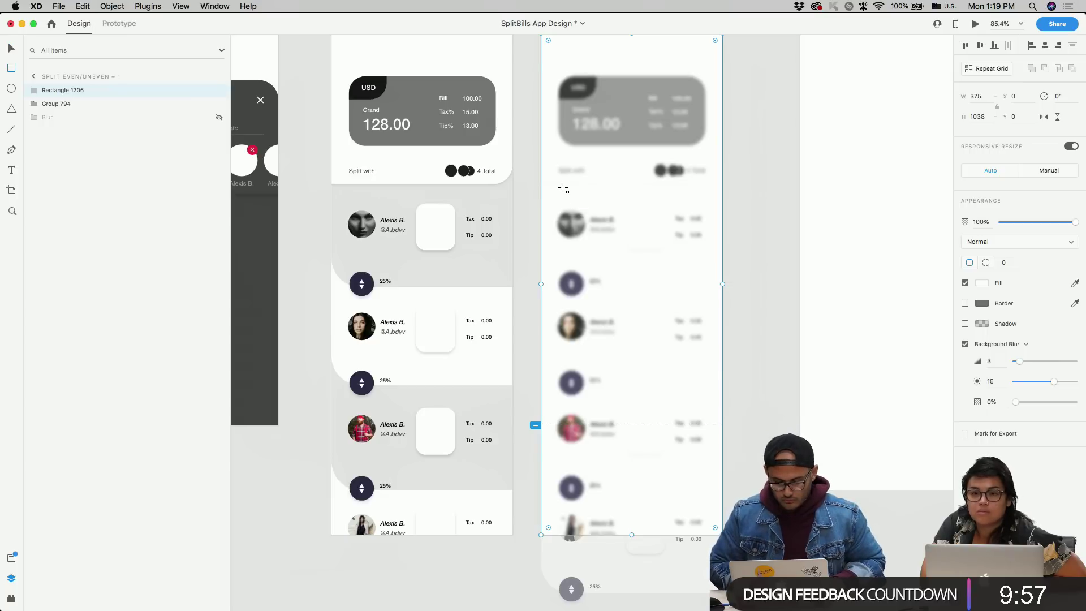
# - Draw a rectangle about 283 × 131 over the blurred first friend's row and round its corners to a radius of about 31
pyautogui.moveTo(555, 191); pyautogui.dragTo(692, 252)
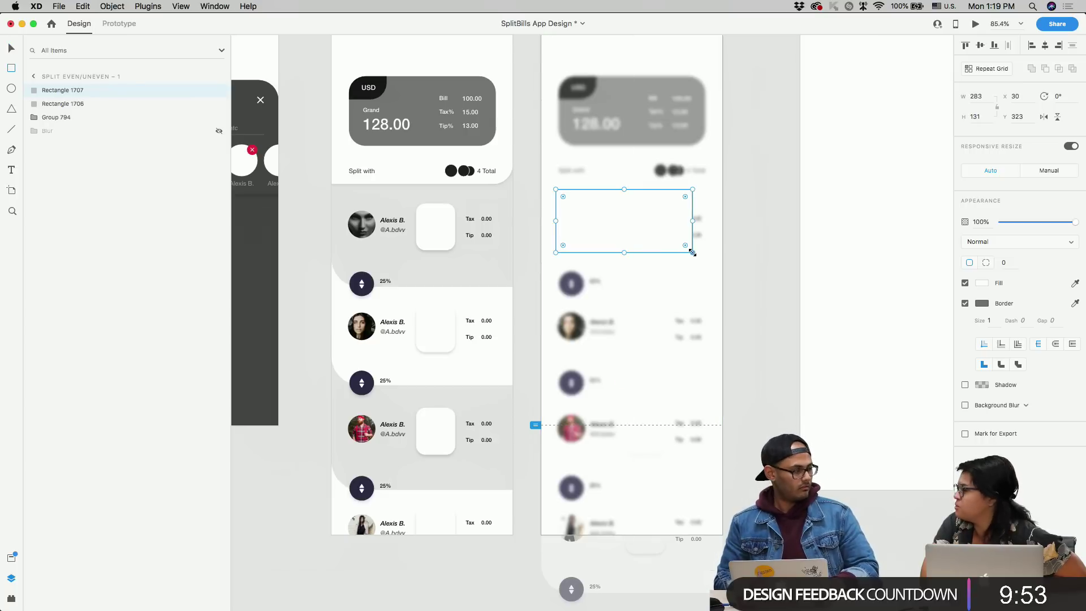
pyautogui.scroll(3, 687, 243)
pyautogui.press('v')
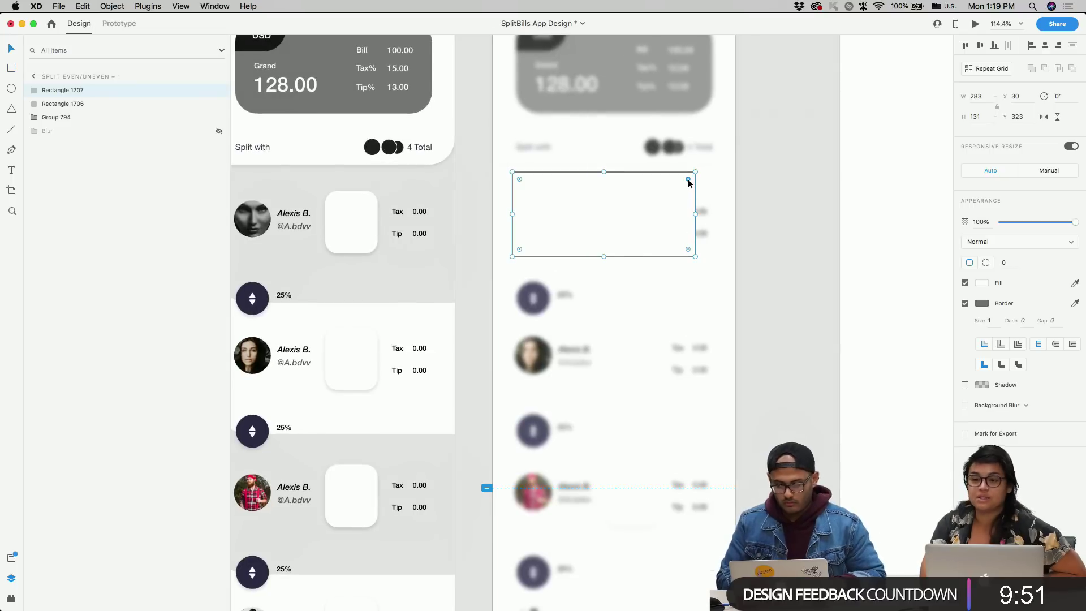
pyautogui.moveTo(687, 179); pyautogui.dragTo(652, 185)
# - Remove the rounded rectangle's border and fill it with dark grey #3F4046
pyautogui.hscroll(-3, 653, 185)
pyautogui.scroll(-5, 652, 186)
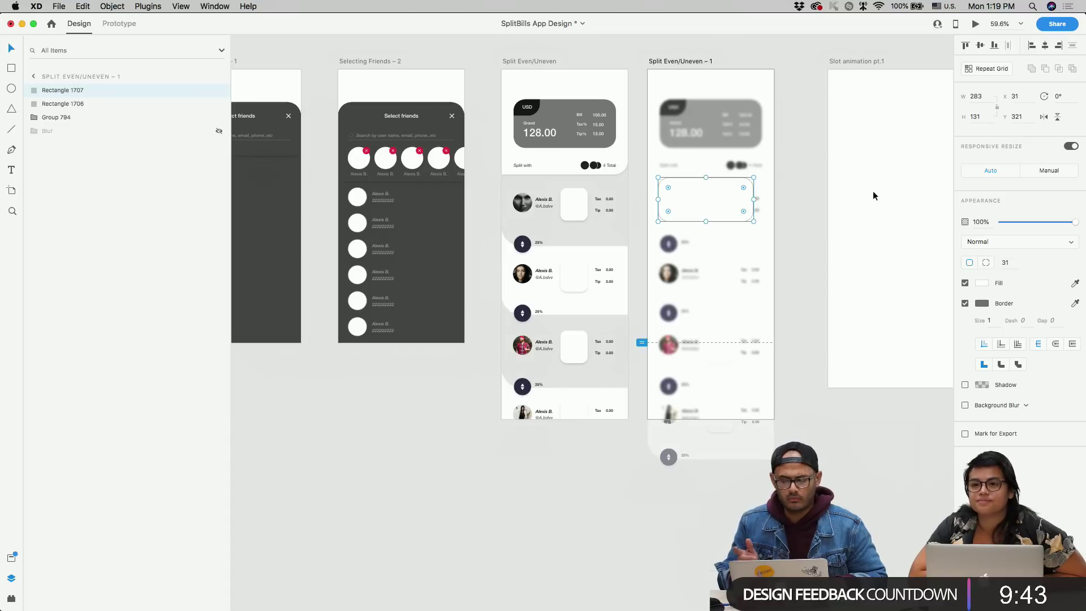
pyautogui.hscroll(5, 860, 188)
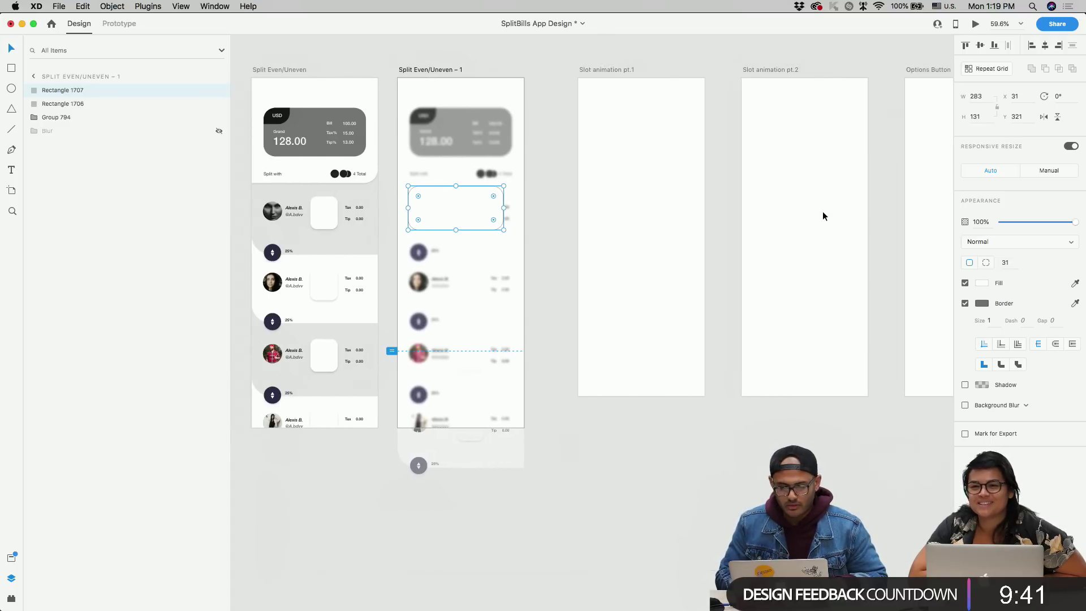
pyautogui.scroll(5, 461, 222)
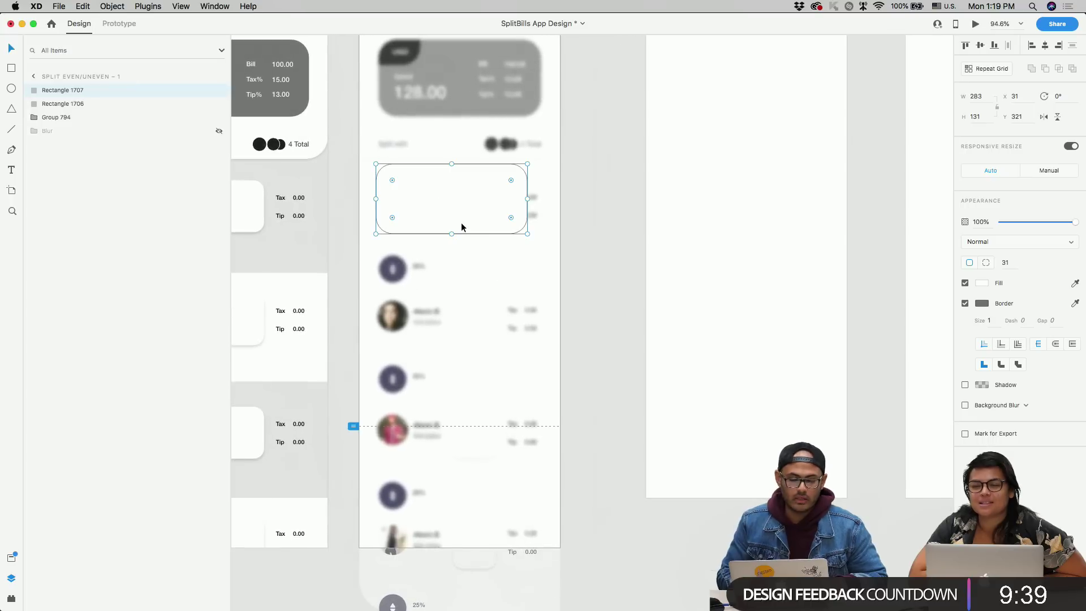
pyautogui.scroll(8, 479, 242)
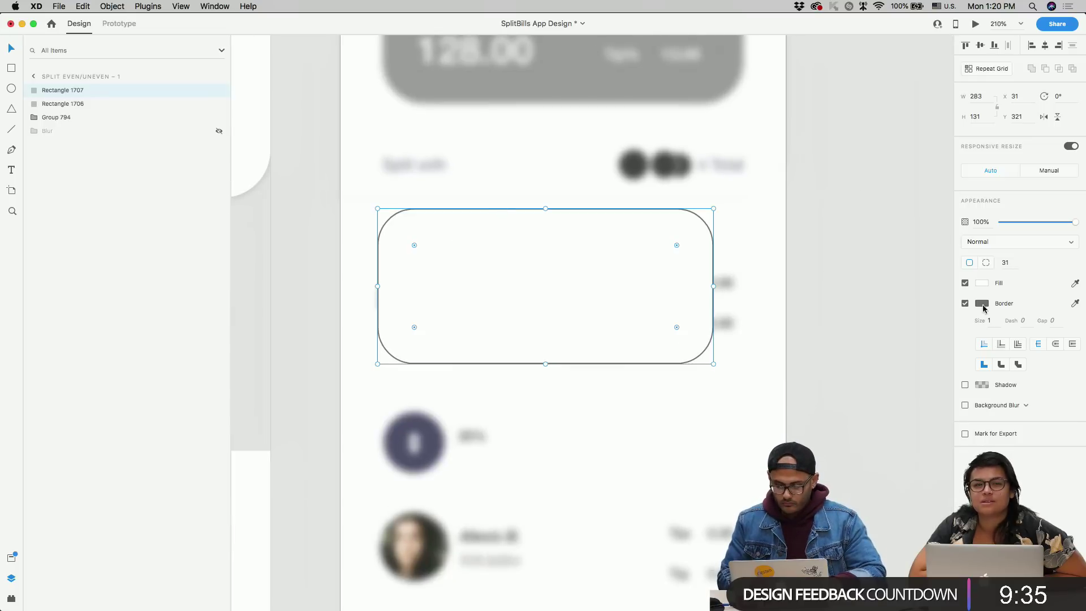
pyautogui.click(964, 303)
pyautogui.click(981, 283)
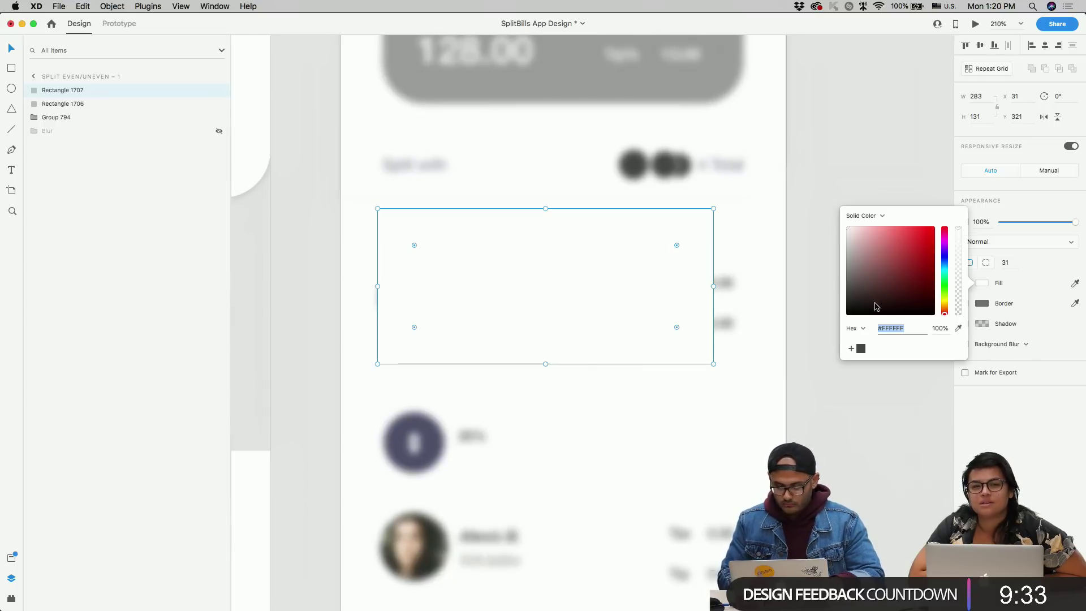
pyautogui.write('3F4046')
pyautogui.press('Return')
pyautogui.click(526, 313)
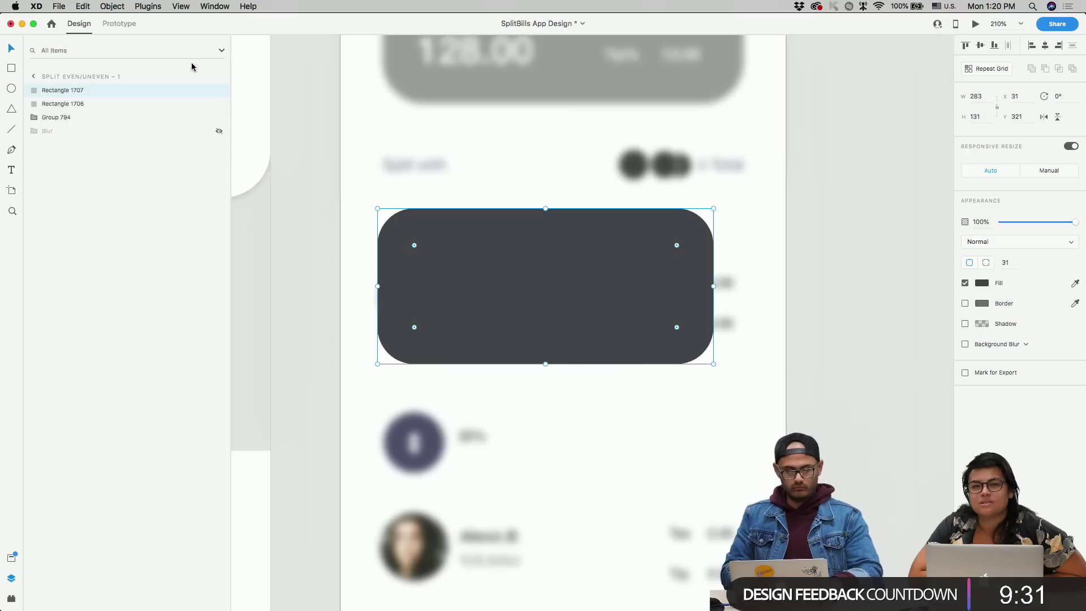
# - Draw a triangle about 32 × 28 above the rounded rectangle, without a border and filled with the saved dark grey swatch
pyautogui.moveTo(393, 141); pyautogui.dragTo(432, 182)
pyautogui.click(965, 303)
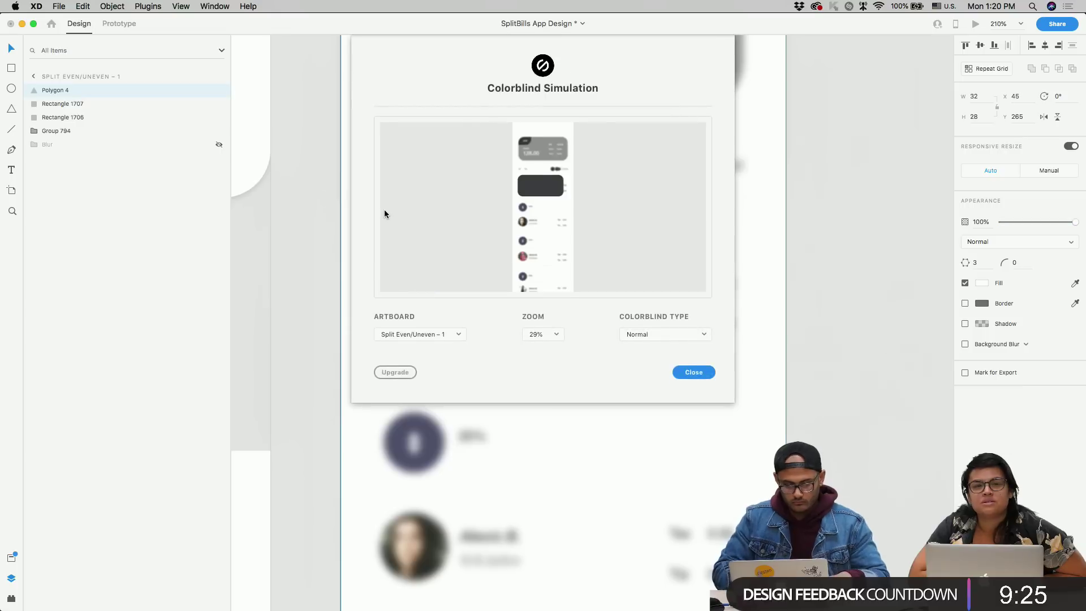
pyautogui.press('Escape')
pyautogui.click(983, 284)
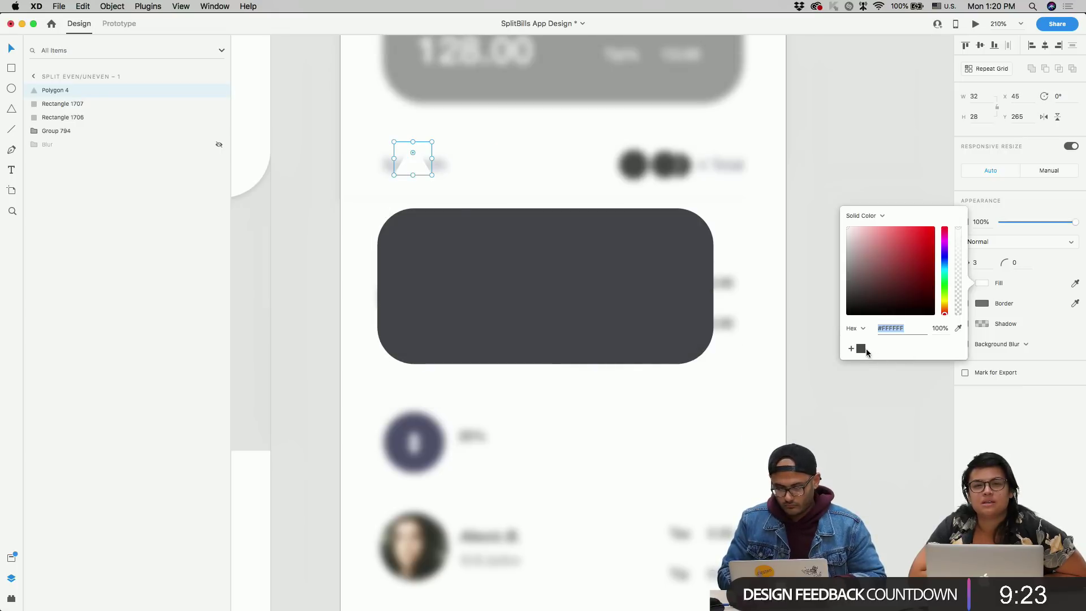
pyautogui.click(860, 349)
# - Place the triangle on the rounded rectangle's upper edge at about X 62, Y 298 and widen it slightly
pyautogui.click(417, 168)
pyautogui.moveTo(417, 168); pyautogui.dragTo(449, 227)
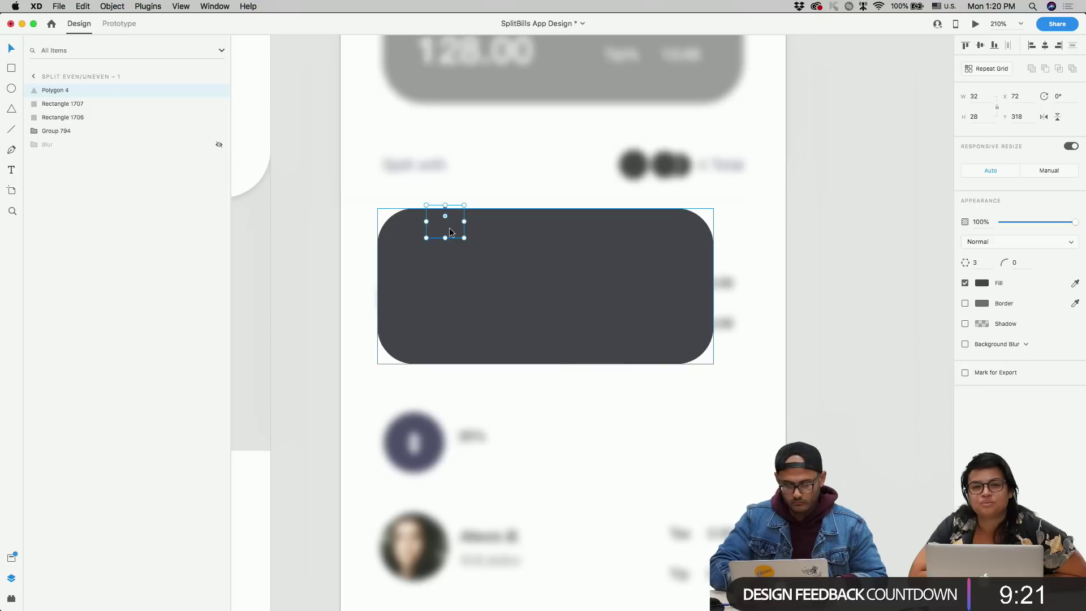
pyautogui.press('super+shift+y')
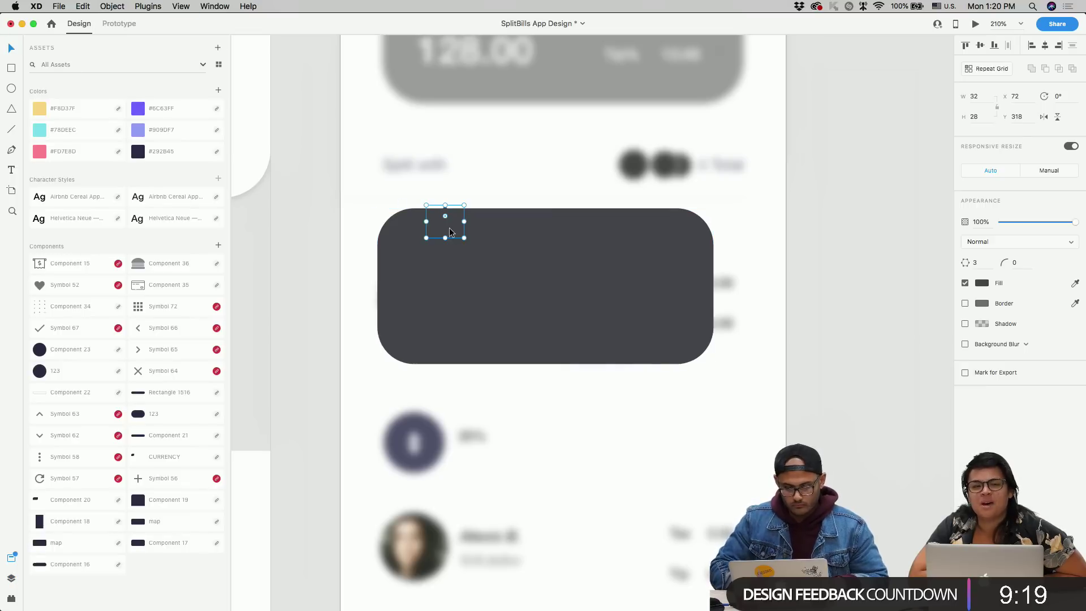
pyautogui.hotkey('shift', 'Up')
pyautogui.hotkey('shift', 'Up')
pyautogui.hotkey('shift', 'Left')
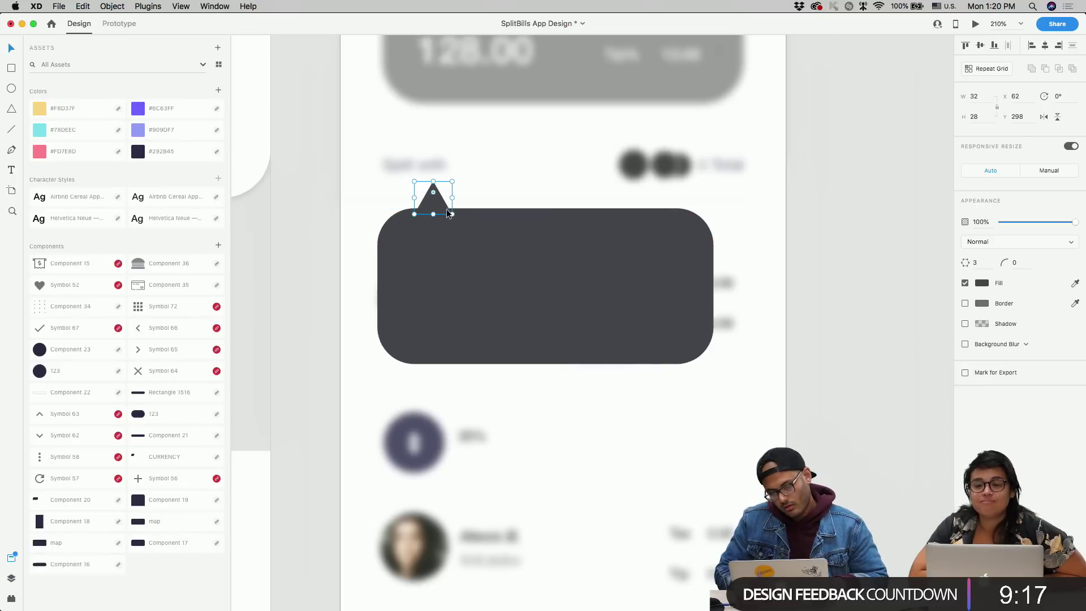
pyautogui.moveTo(452, 197); pyautogui.dragTo(463, 200)
# - Group the triangle with the rounded rectangle and scale the tooltip group down to about 222 wide
pyautogui.keyDown('shift'); pyautogui.click(475, 272); pyautogui.keyUp('shift')
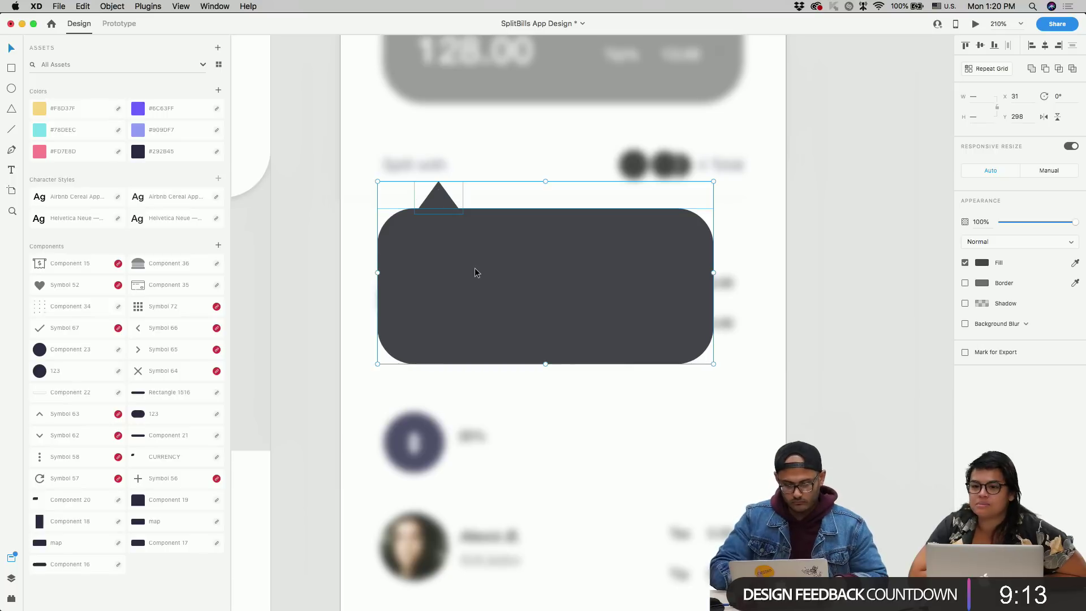
pyautogui.press('super+g')
pyautogui.moveTo(711, 365); pyautogui.dragTo(638, 322)
# - Preview the blurred Split Even/Uneven copy with its tooltip shape in the preview window and close the preview
pyautogui.scroll(-5, 640, 323)
pyautogui.click(570, 95)
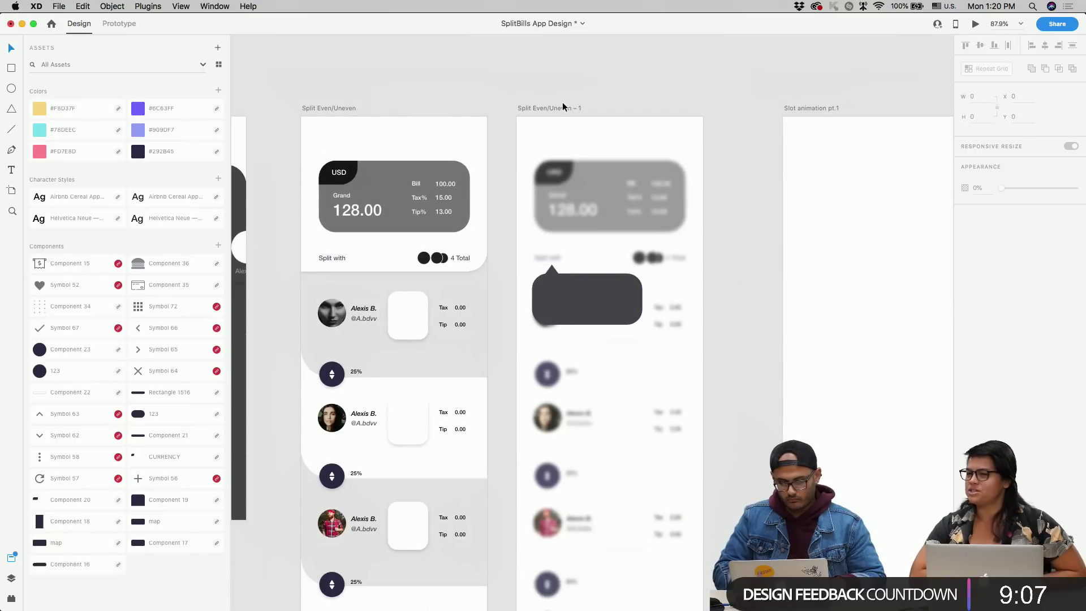
pyautogui.click(557, 108)
pyautogui.click(975, 25)
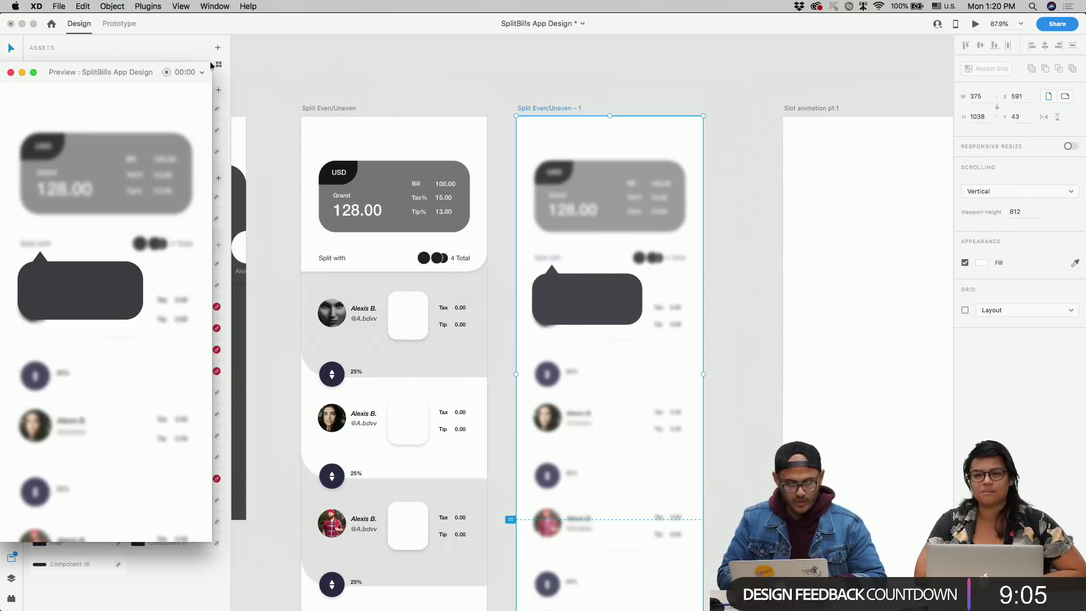
pyautogui.moveTo(119, 78); pyautogui.dragTo(544, 66)
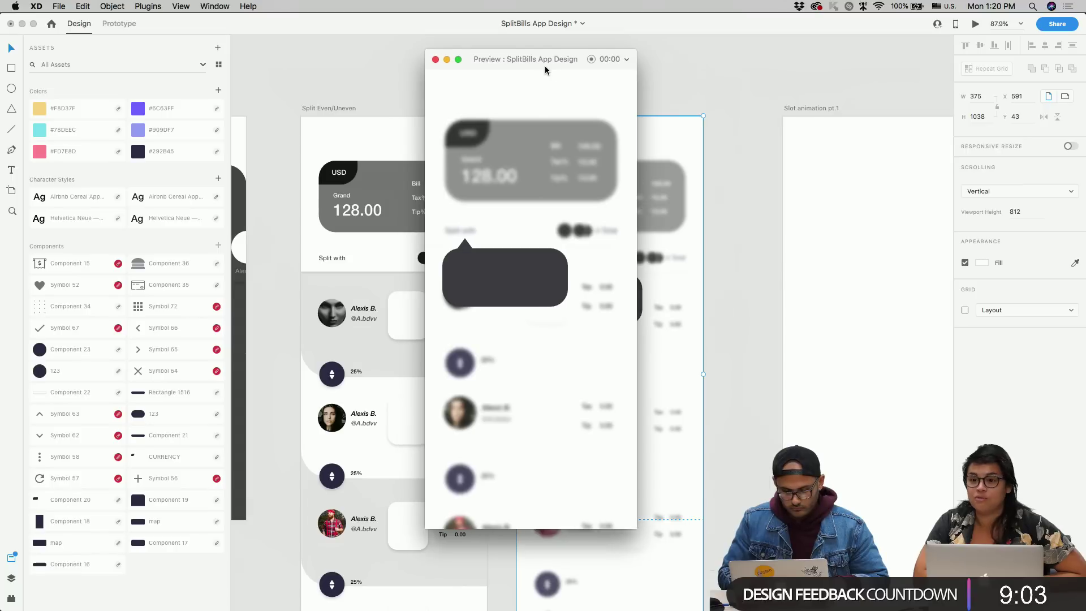
pyautogui.click(631, 239)
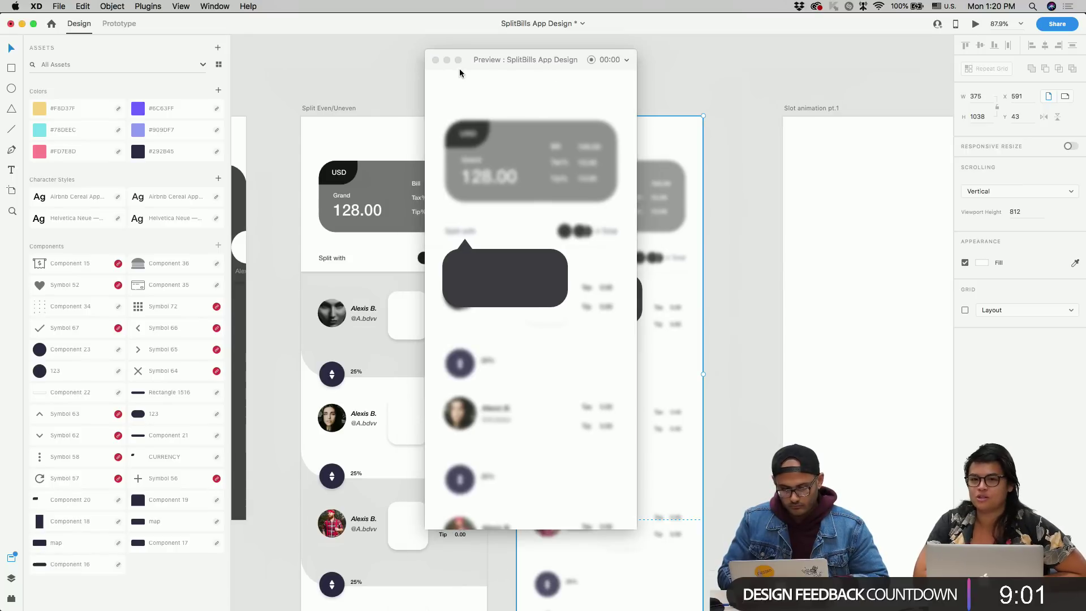
pyautogui.click(436, 60)
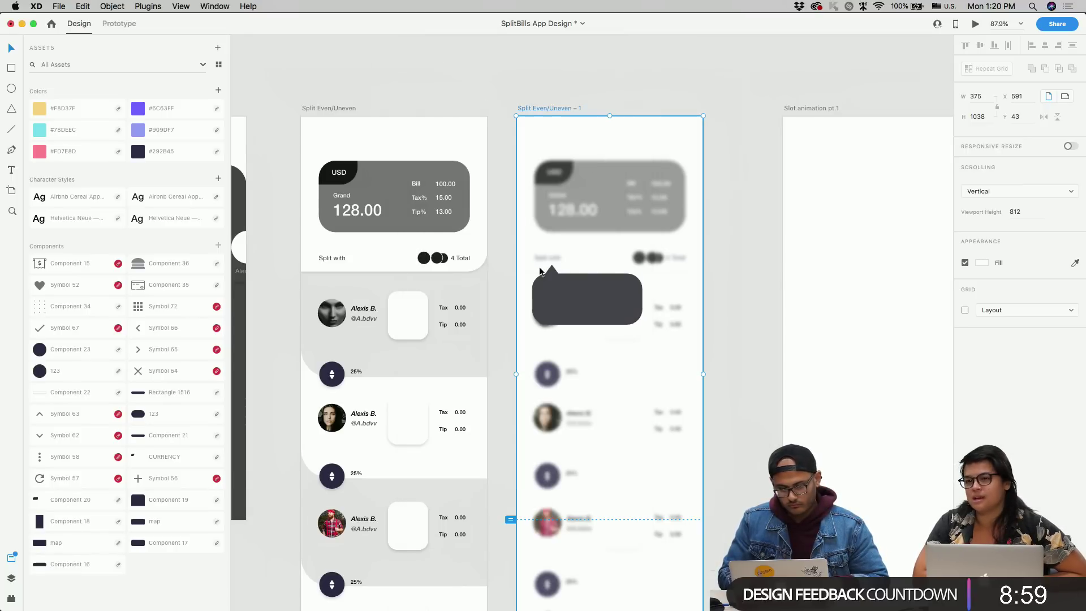
# - Shrink the tooltip's pointer triangle to about 27 × 19 inside the group
pyautogui.scroll(5, 538, 266)
pyautogui.doubleClick(581, 280)
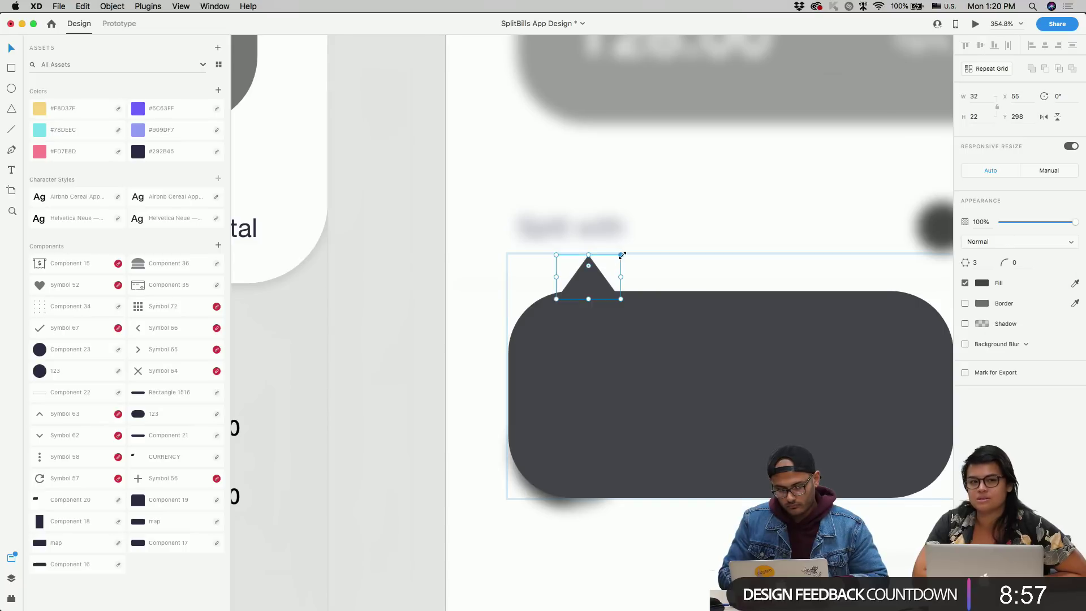
pyautogui.moveTo(620, 255); pyautogui.dragTo(615, 261)
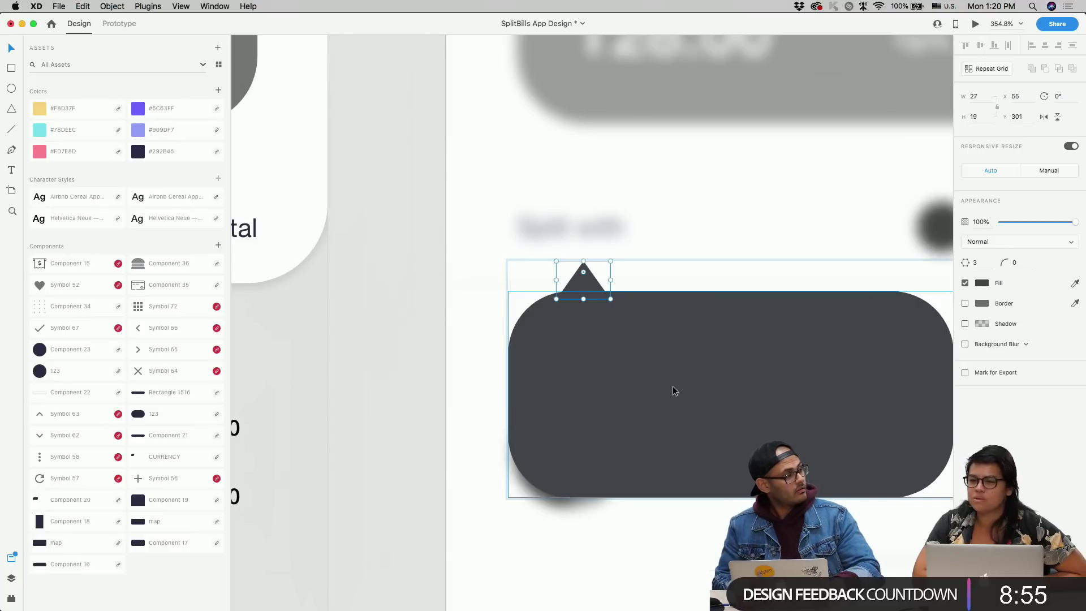
pyautogui.press('Escape')
pyautogui.scroll(-5, 608, 453)
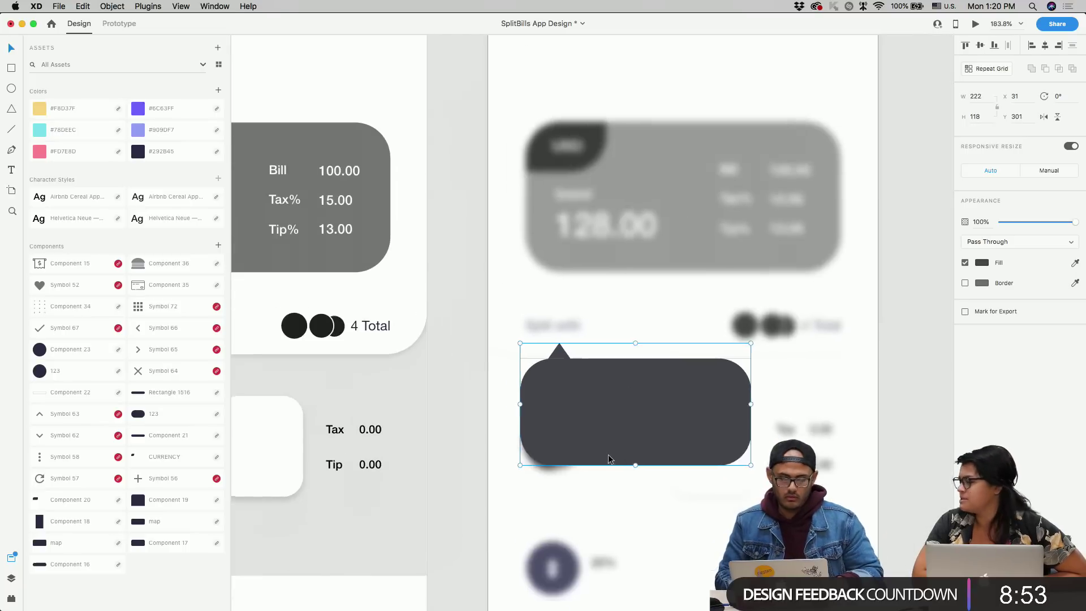
# - Move the dark tooltip group up to Y 296 and enlarge it to about 262 × 139
pyautogui.press('Up')
pyautogui.press('Up')
pyautogui.press('Up')
pyautogui.press('Up')
pyautogui.press('Up')
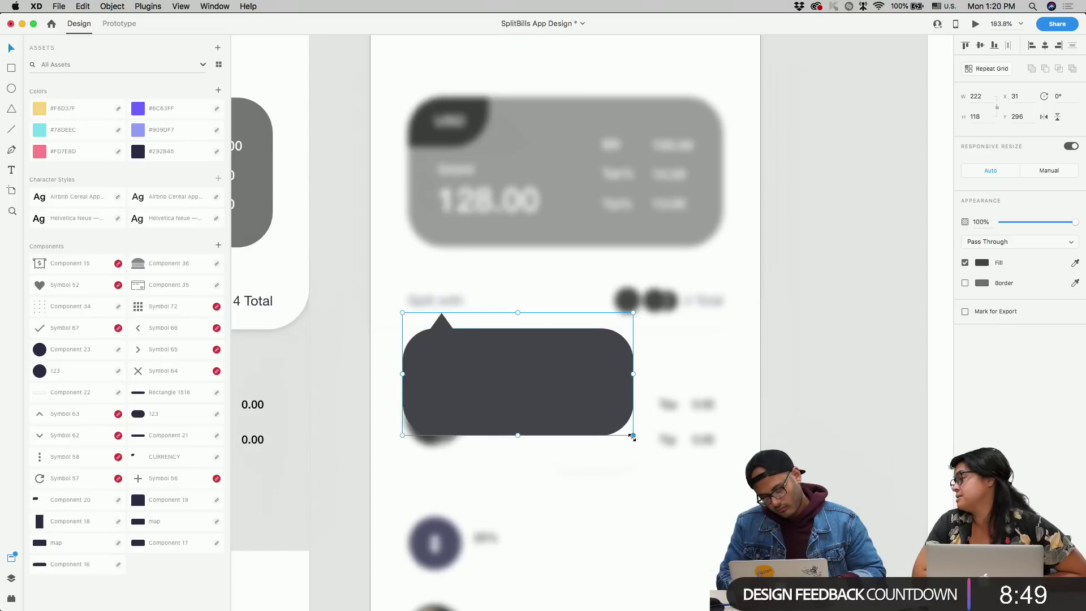
pyautogui.moveTo(632, 436); pyautogui.dragTo(673, 461)
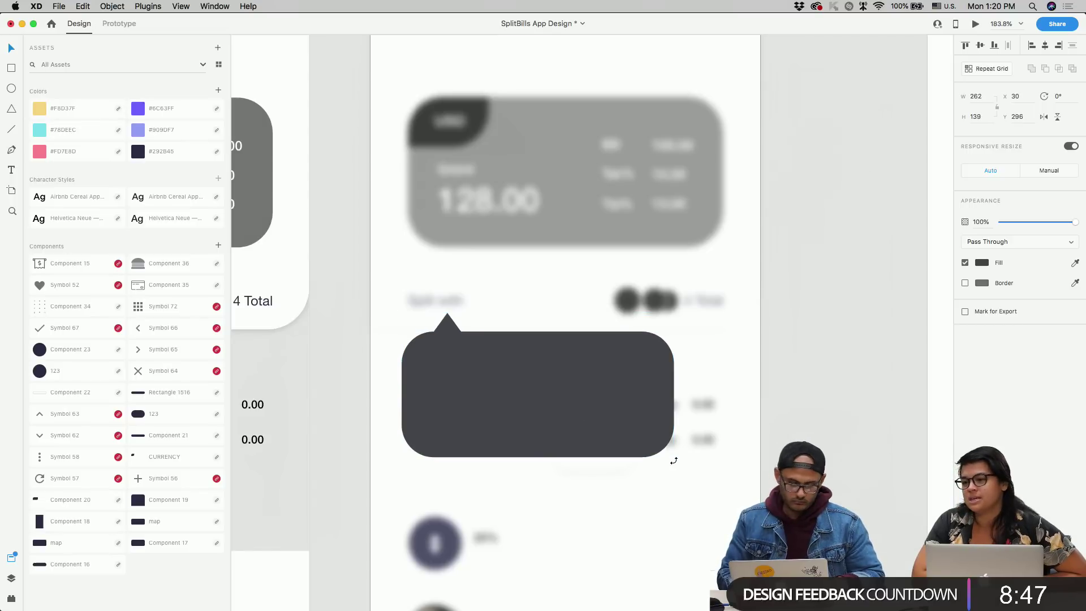
# - Shrink the tooltip's pointer triangle to about 28 × 19 and seat it on the rounded rectangle's upper edge
pyautogui.doubleClick(451, 331)
pyautogui.scroll(3, 473, 336)
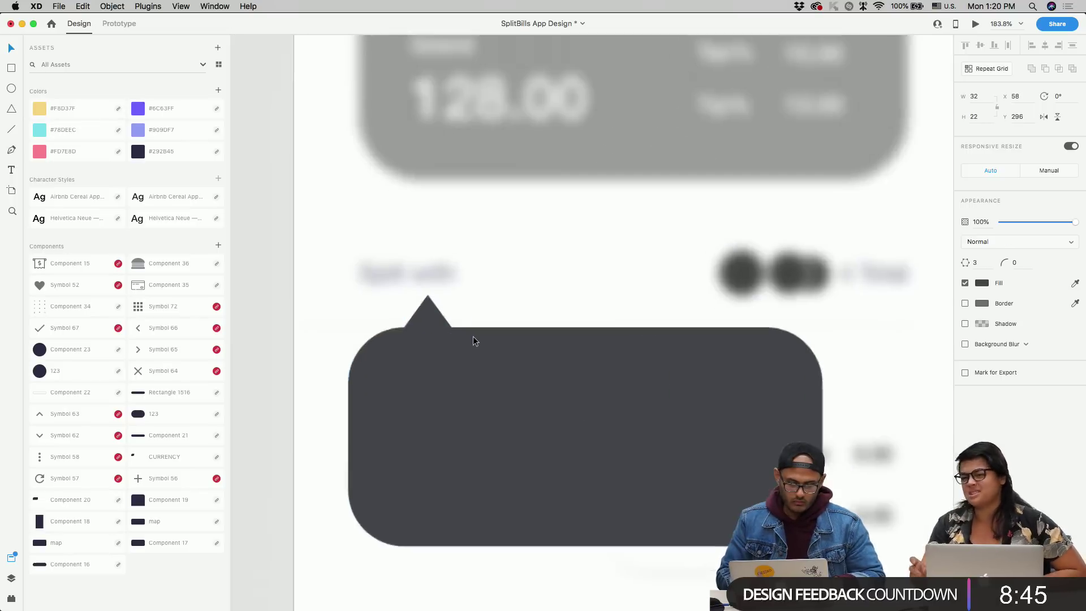
pyautogui.moveTo(456, 294); pyautogui.dragTo(452, 299)
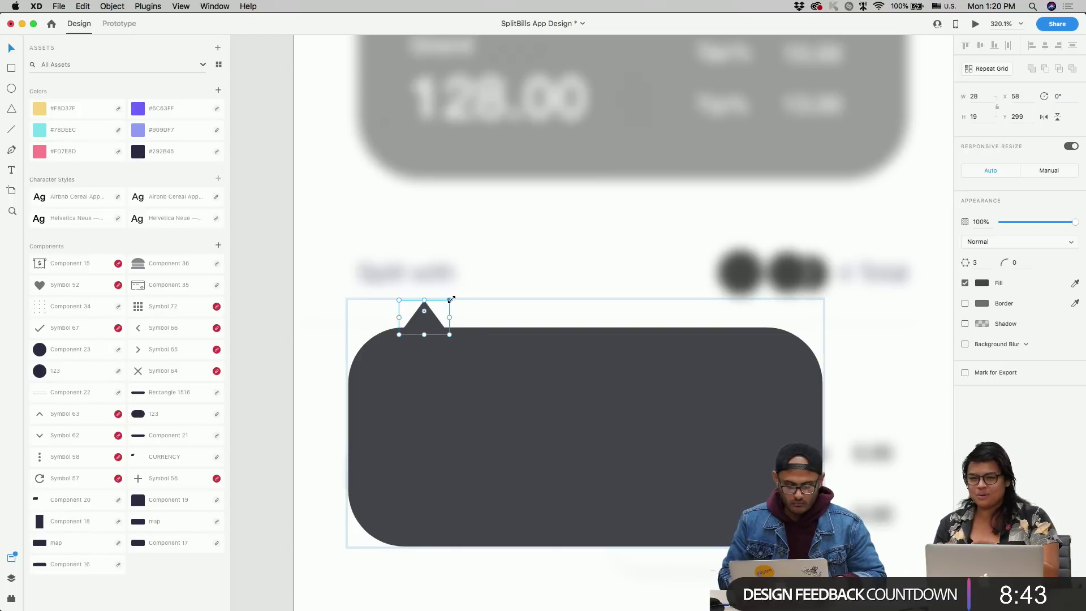
pyautogui.click(495, 395)
pyautogui.click(588, 250)
pyautogui.click(545, 426)
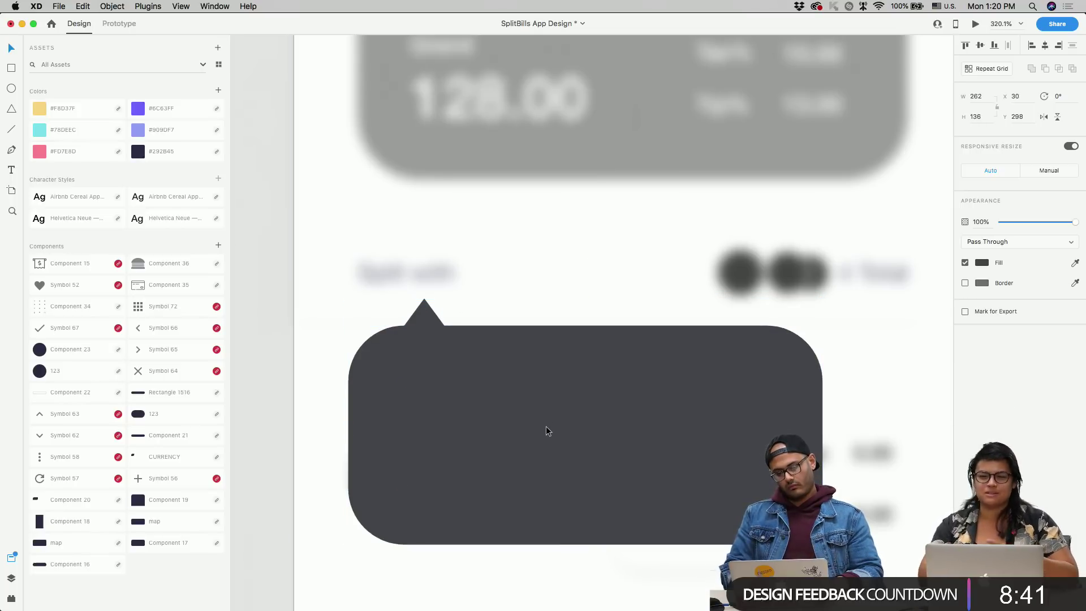
# - Preview the Split Even/Uneven – 1 artboard with the enlarged tooltip and close the preview window
pyautogui.scroll(-5, 545, 425)
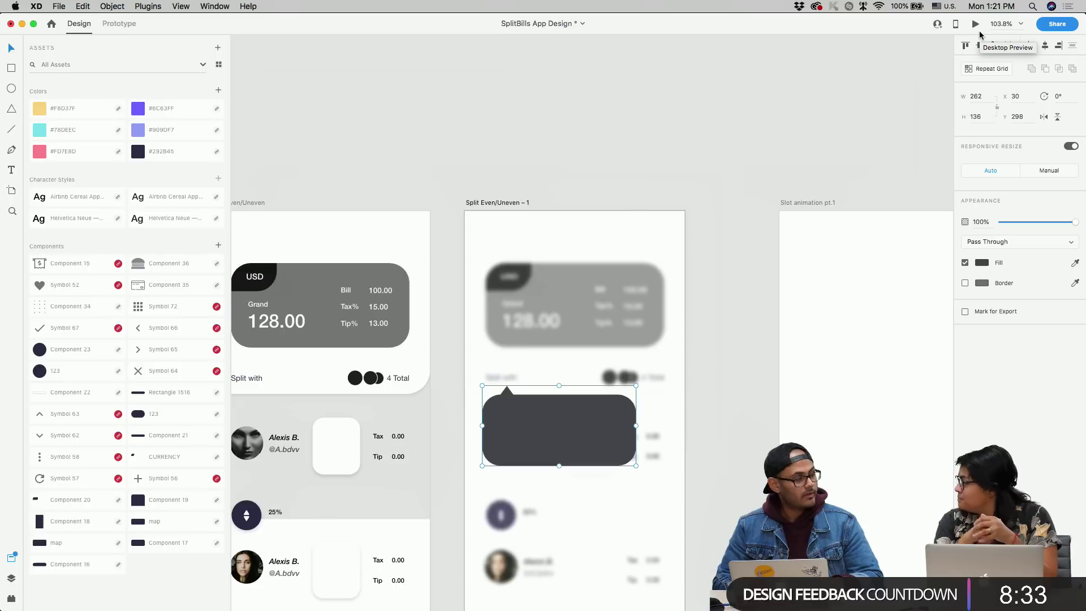
pyautogui.click(975, 25)
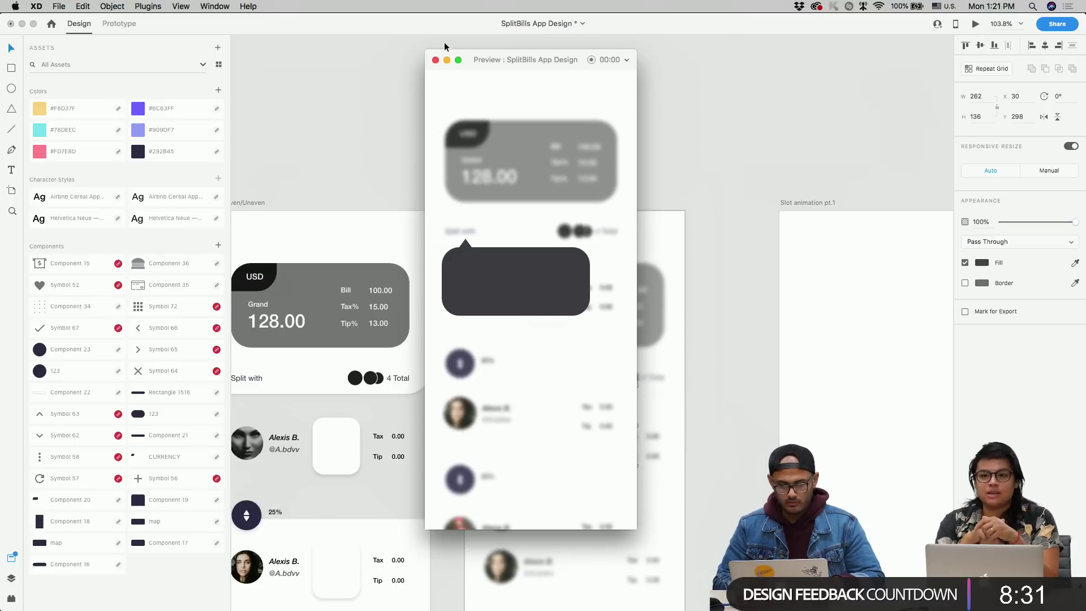
pyautogui.click(435, 60)
# - Add the text "You" inside the dark tooltip and make its fill white
pyautogui.scroll(5, 567, 249)
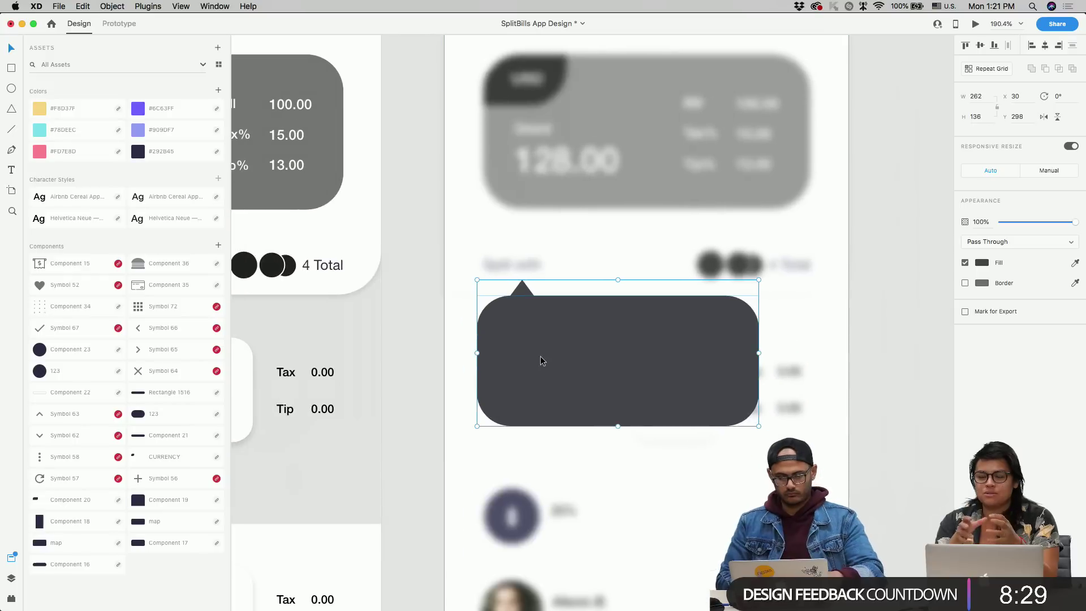
pyautogui.press('t')
pyautogui.click(559, 321)
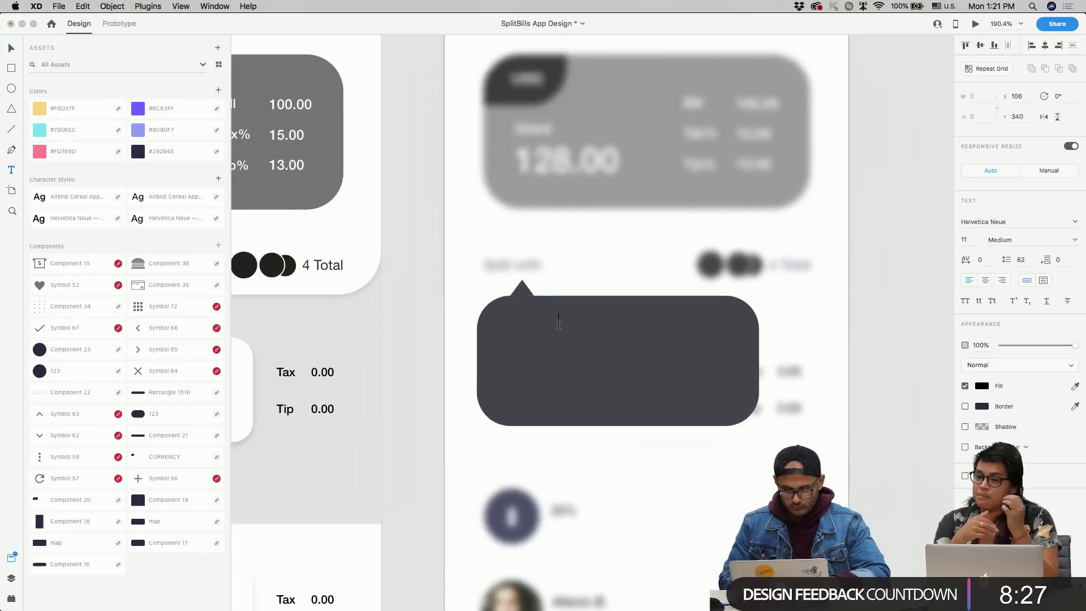
pyautogui.write('You')
pyautogui.press('Escape')
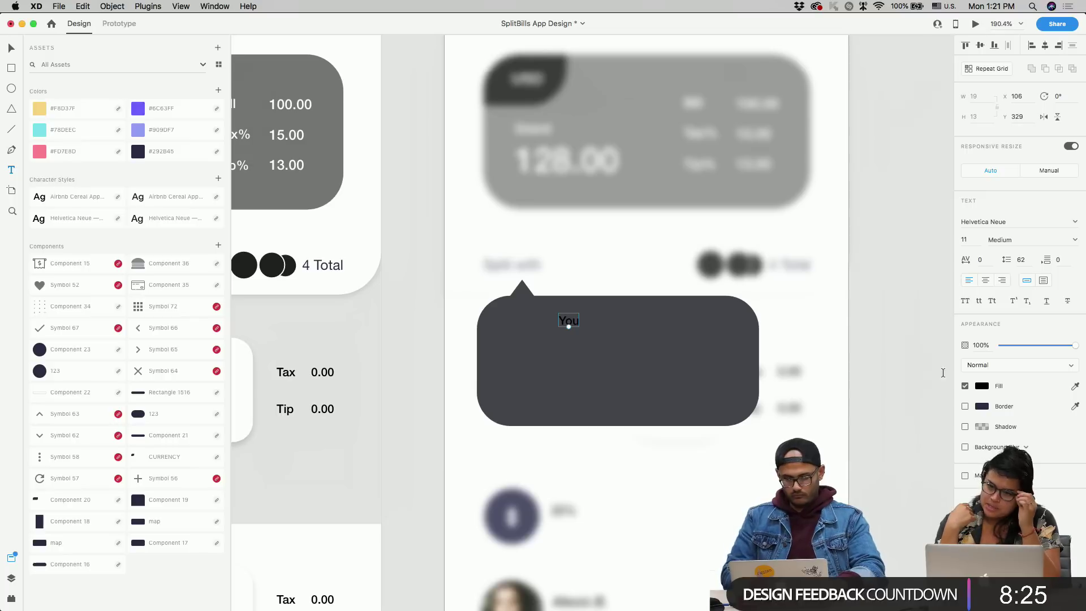
pyautogui.click(982, 386)
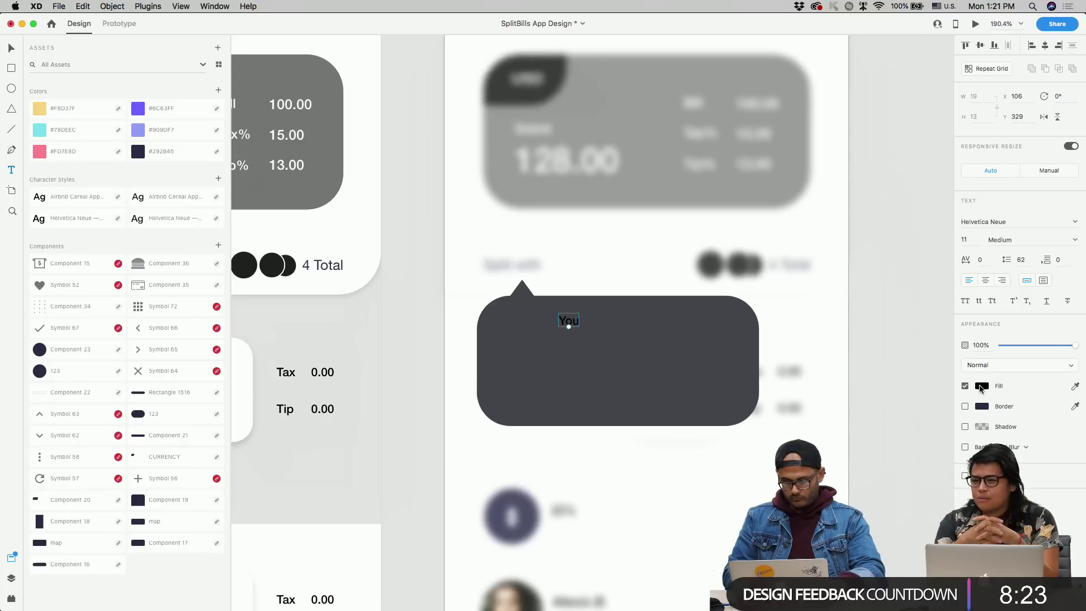
pyautogui.press('Escape')
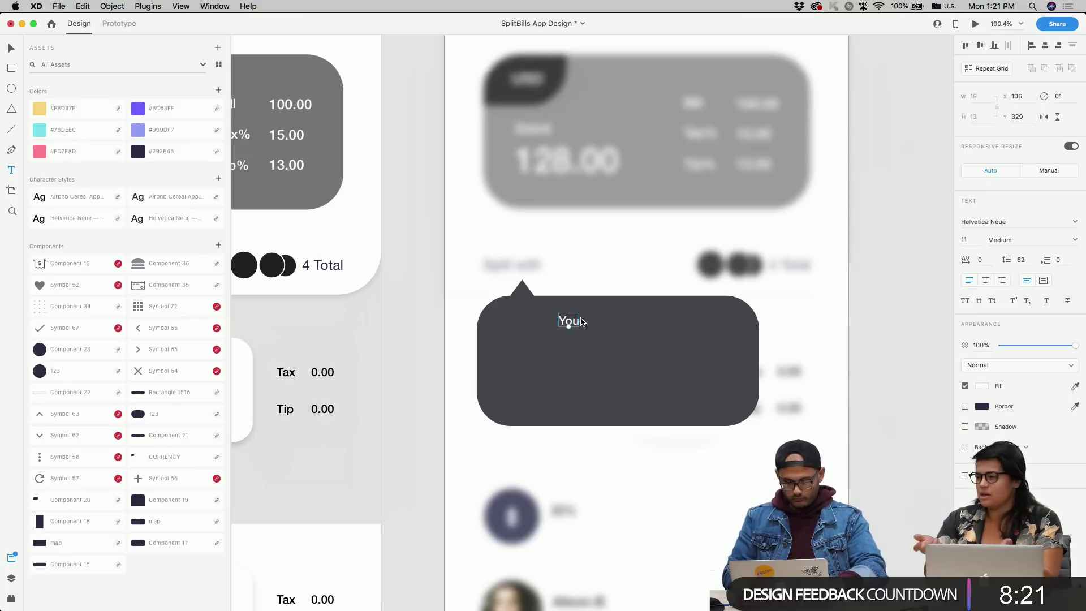
# - Move the "You" text to X 58, Y 335 near the tooltip's upper-left corner and set its font size to 16
pyautogui.moveTo(571, 324); pyautogui.dragTo(538, 322)
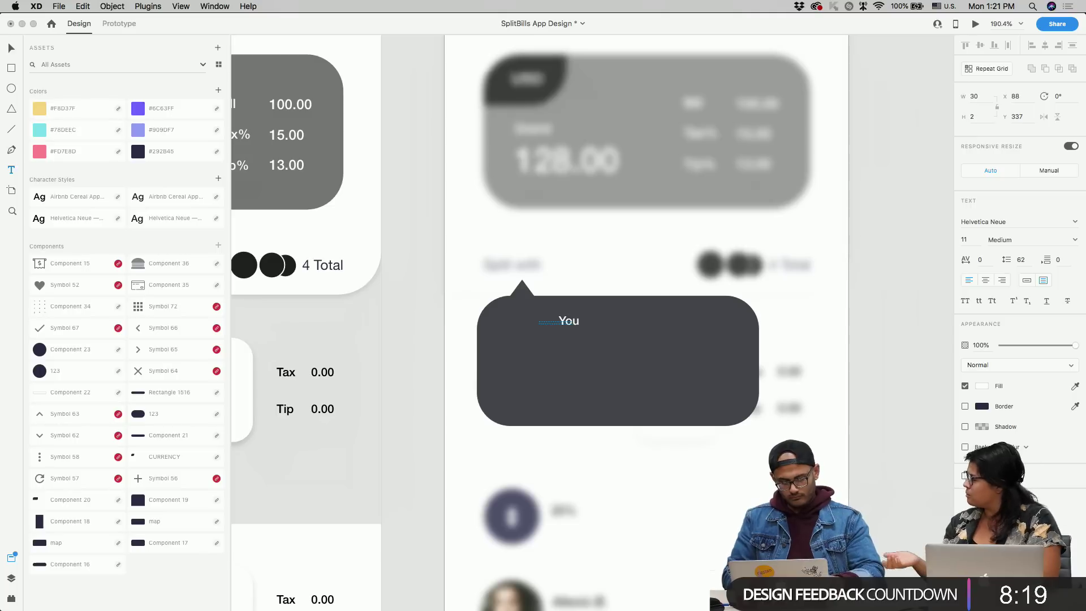
pyautogui.click(569, 325)
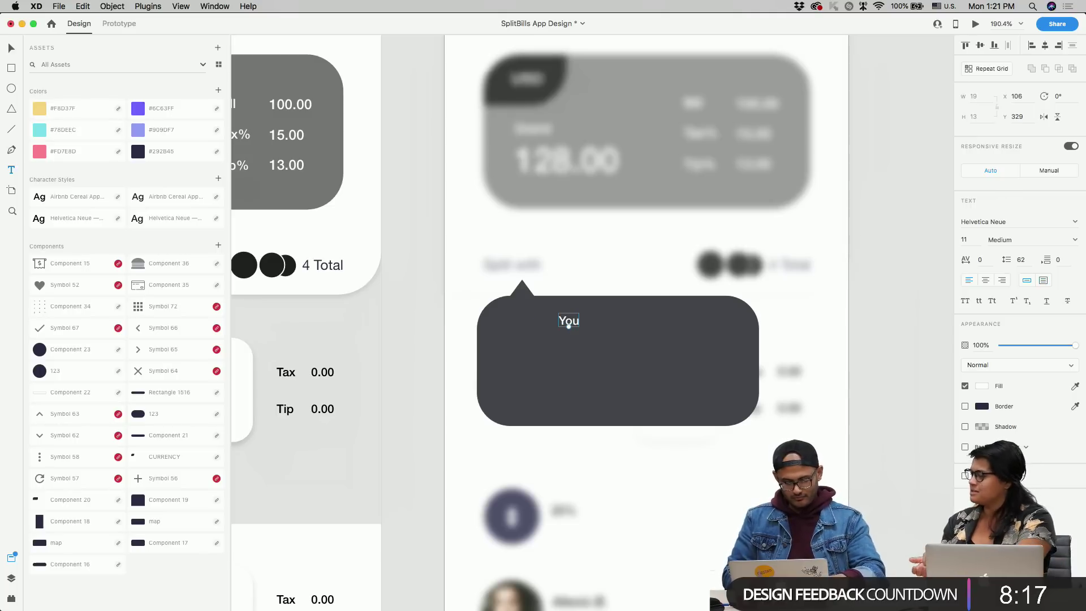
pyautogui.press('Escape')
pyautogui.moveTo(573, 328); pyautogui.dragTo(519, 334)
pyautogui.click(964, 240)
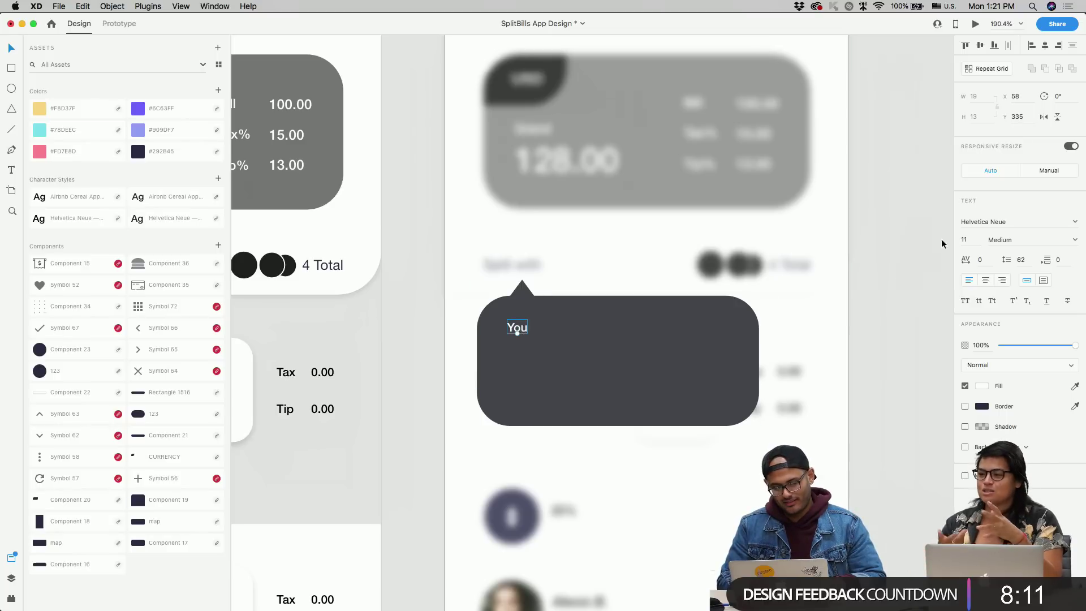
pyautogui.write('16')
pyautogui.press('Return')
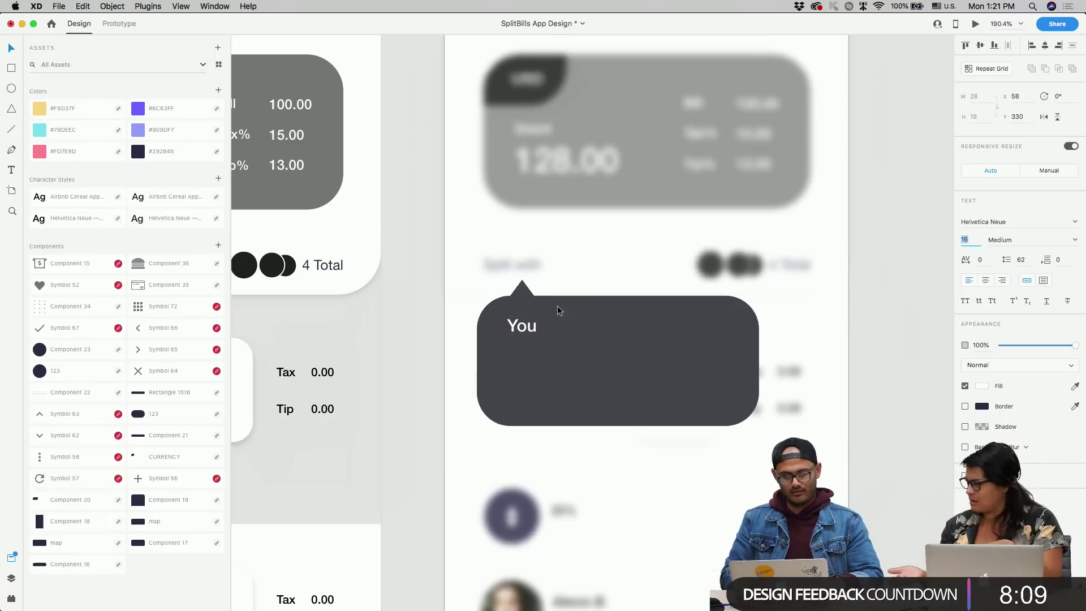
# - Replace the tooltip text with "Do you want to save them" and start a second line with "a"
pyautogui.doubleClick(532, 324)
pyautogui.write('Do you want')
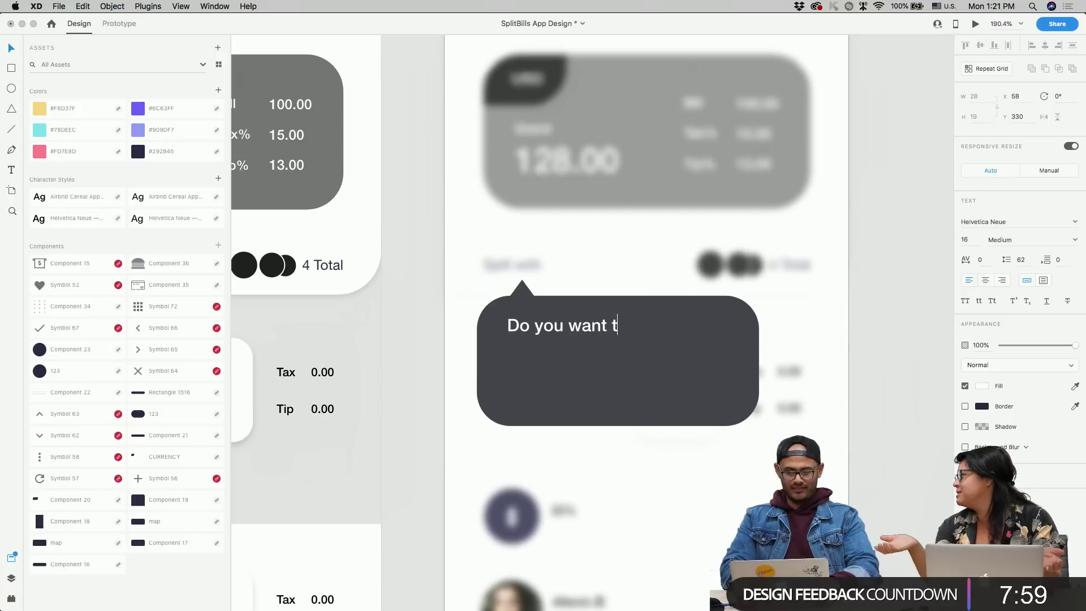
pyautogui.write('to save them')
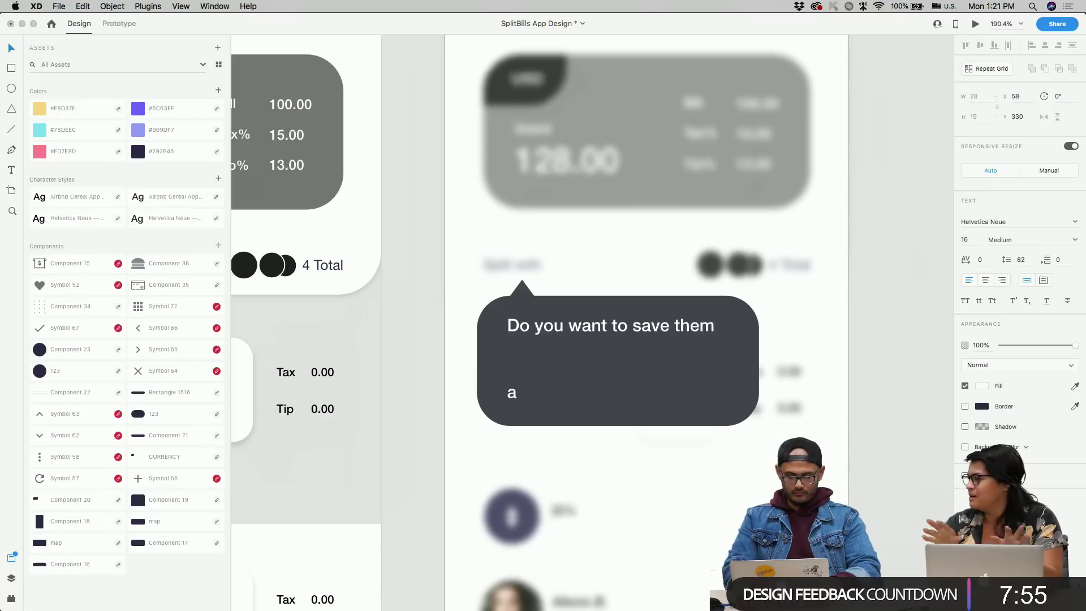
pyautogui.press('Escape')
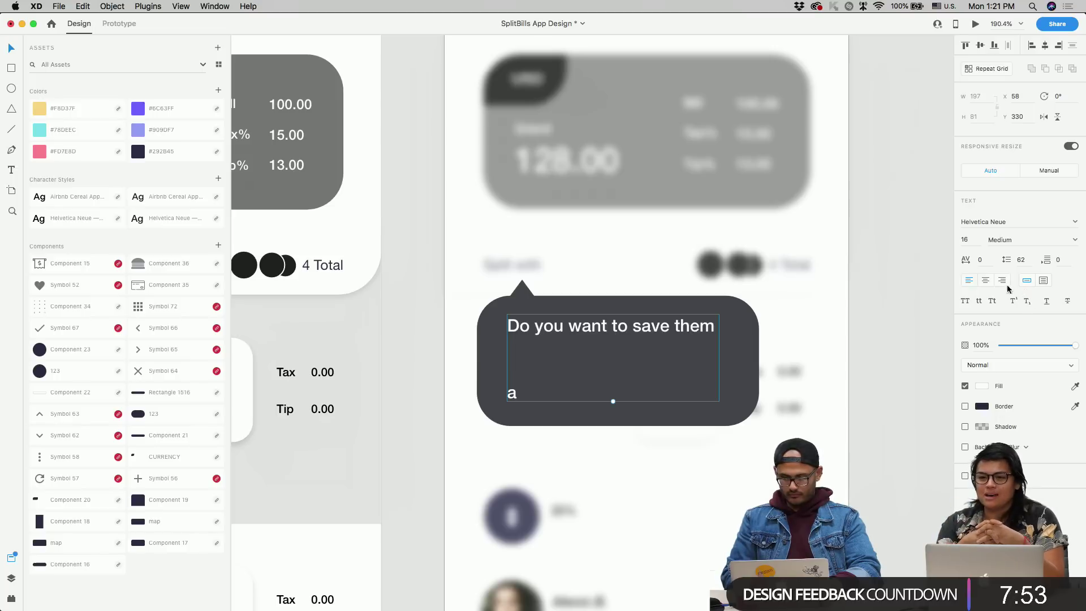
# - Reduce the tooltip text's line spacing to 20
pyautogui.hotkey('shift', 'Down')
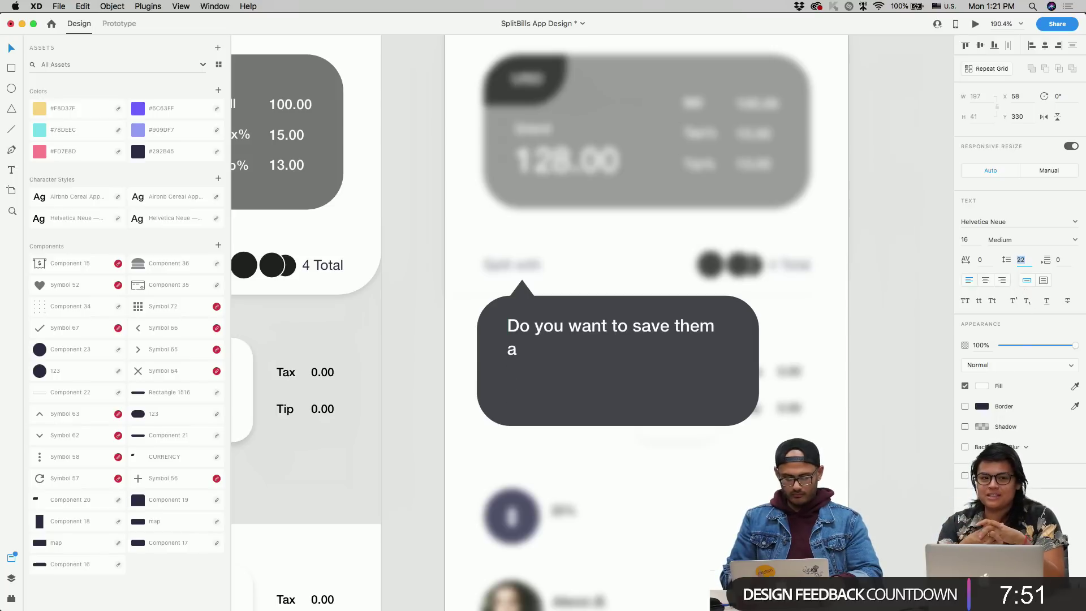
pyautogui.press('Down')
pyautogui.press('Down')
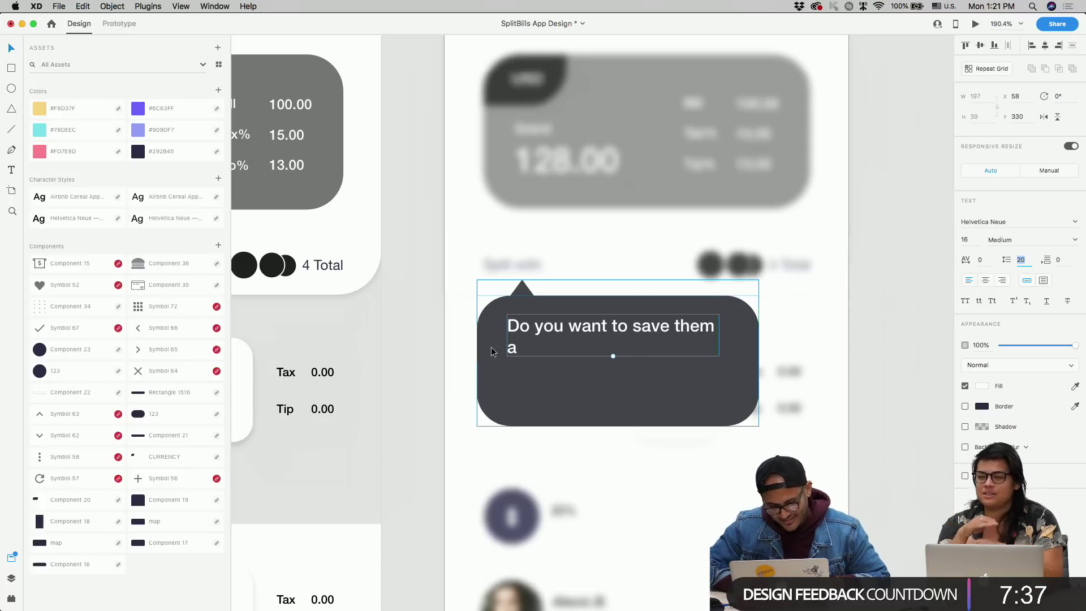
# - Complete the tooltip text with "as a group for future" on the second line and "transactions" on a third line
pyautogui.click(512, 351)
pyautogui.doubleClick(511, 350)
pyautogui.click(516, 349)
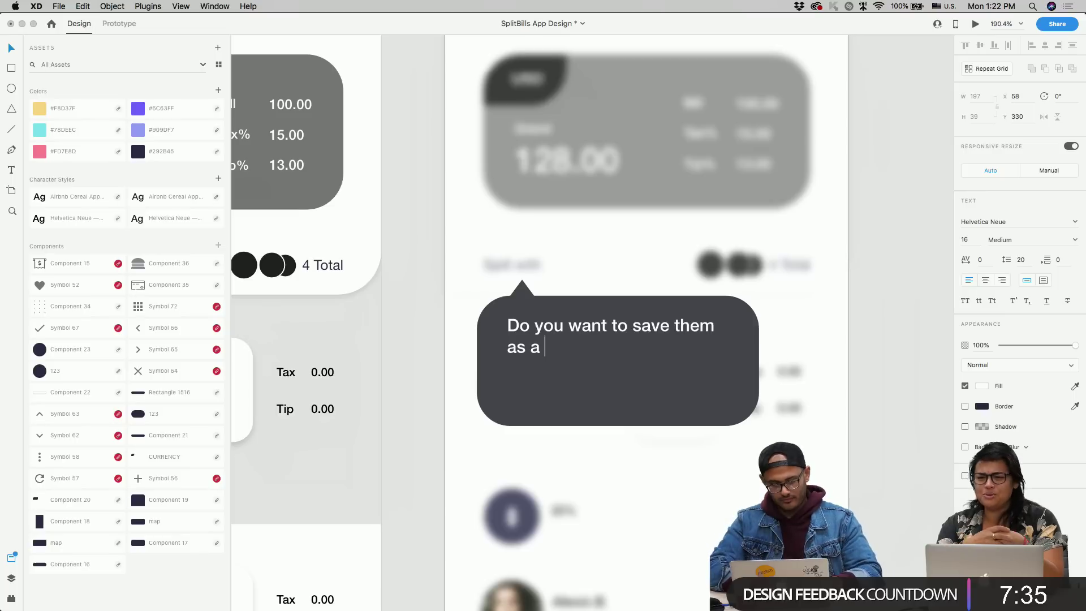
pyautogui.write('for')
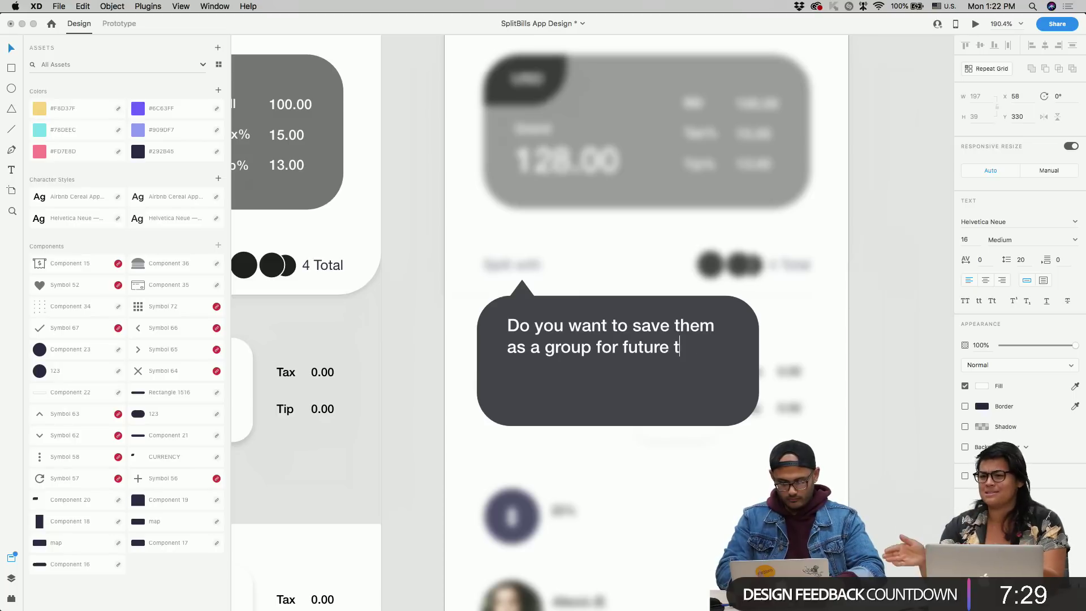
pyautogui.write('future tr')
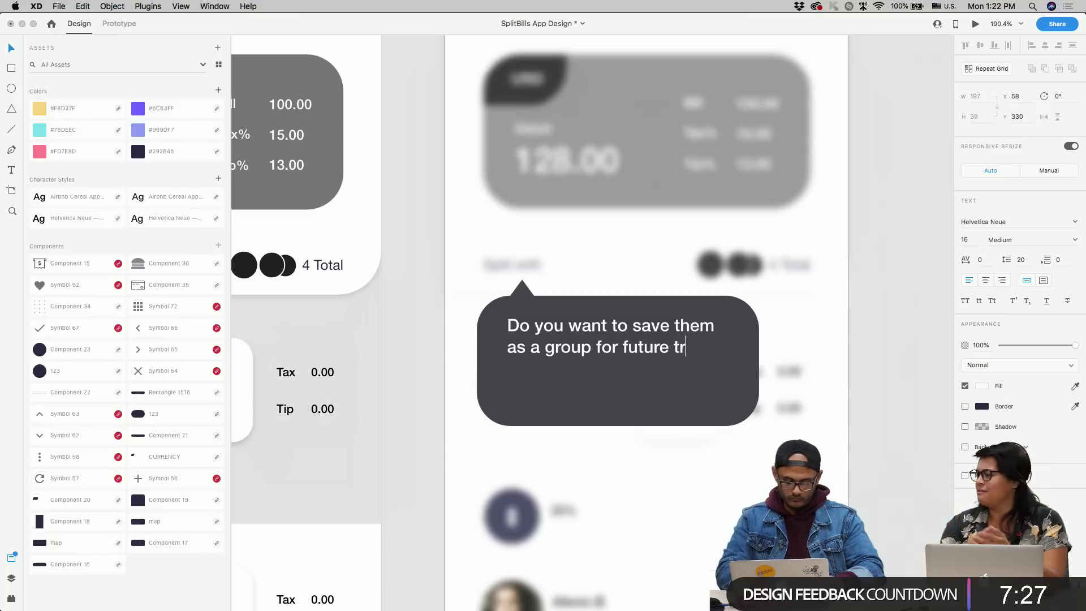
pyautogui.write('ansaction')
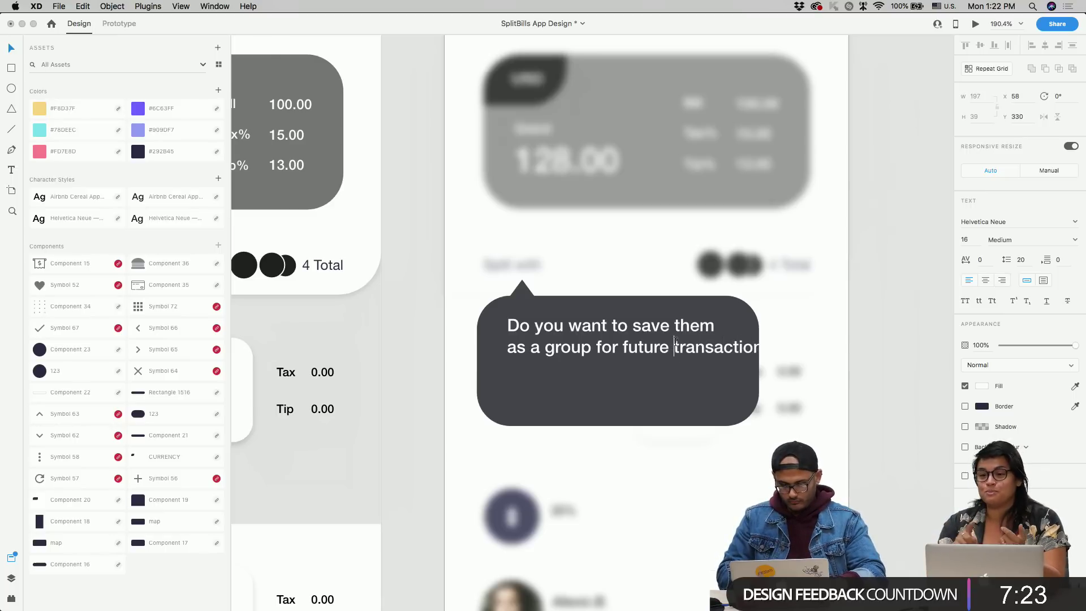
pyautogui.write('s')
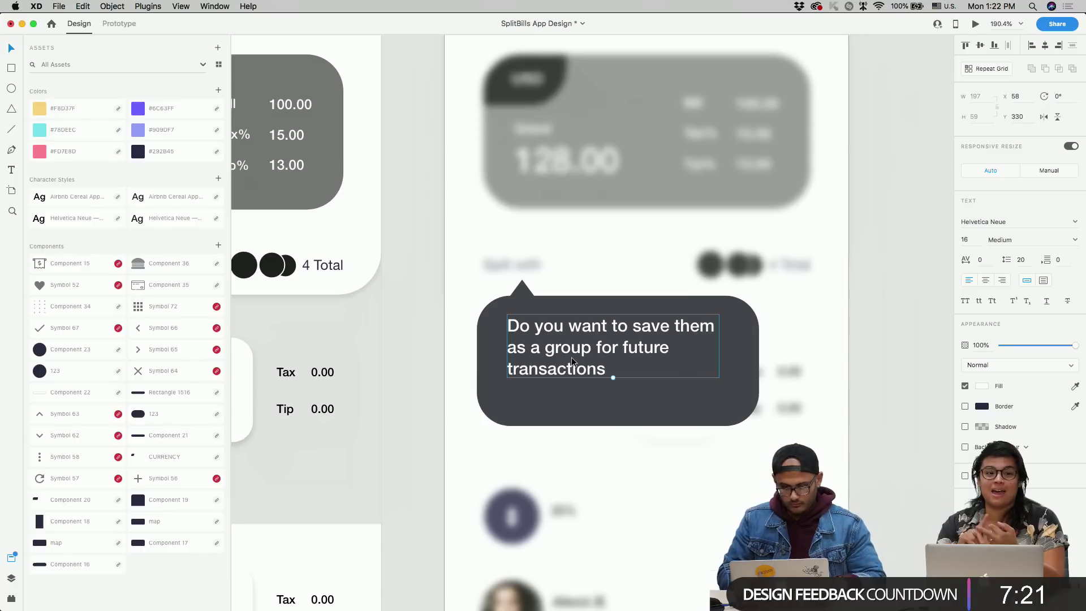
# - Replace "transactions" with "splits" at the end of the second line and nudge the text up to Y 329
pyautogui.doubleClick(611, 371)
pyautogui.click(611, 371)
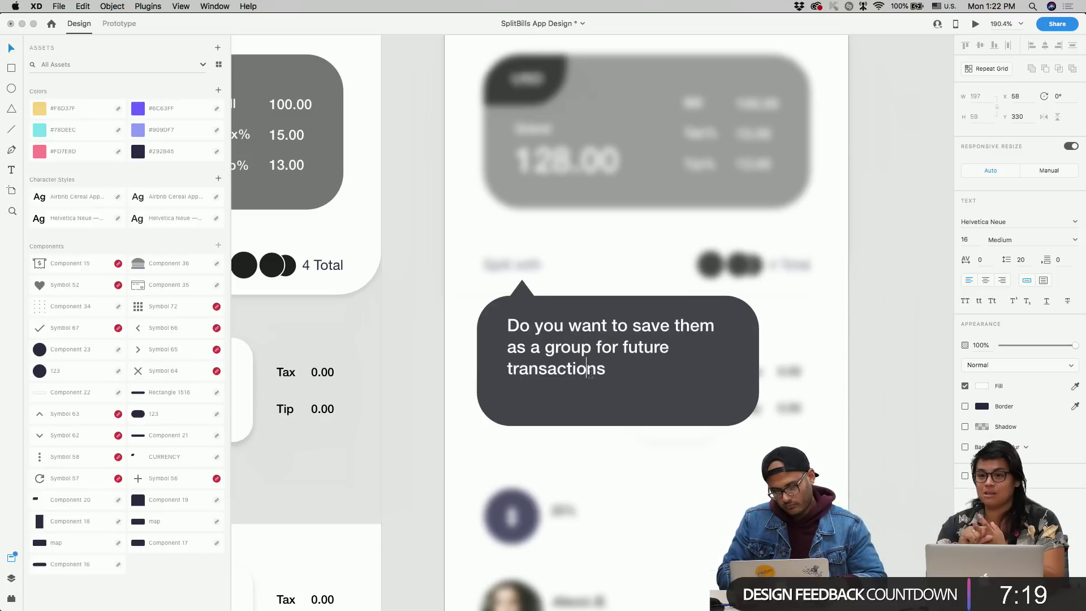
pyautogui.doubleClick(611, 371)
pyautogui.press('BackSpace')
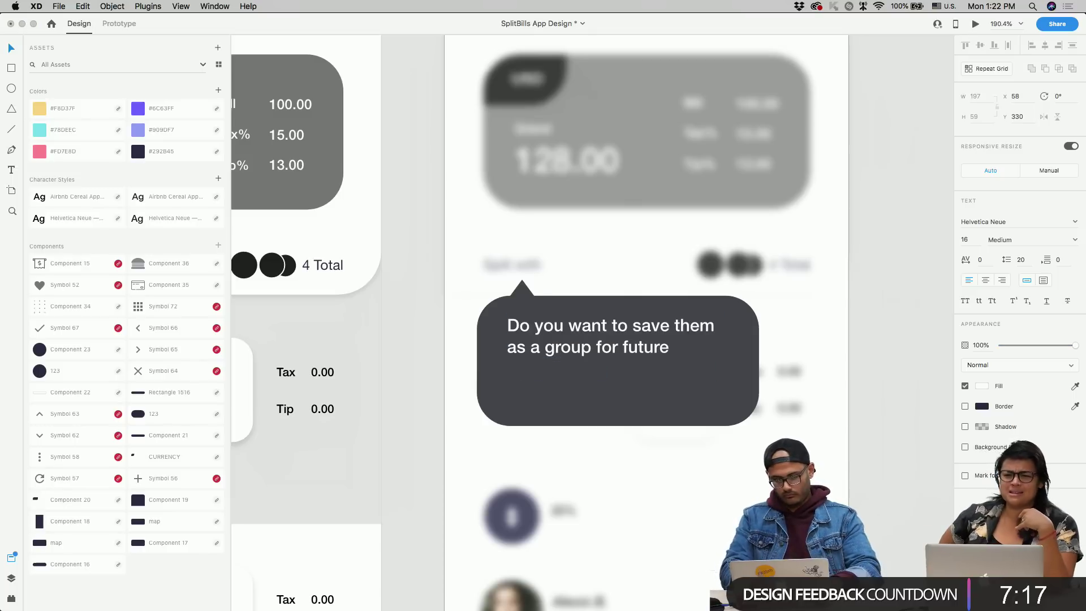
pyautogui.write('splits')
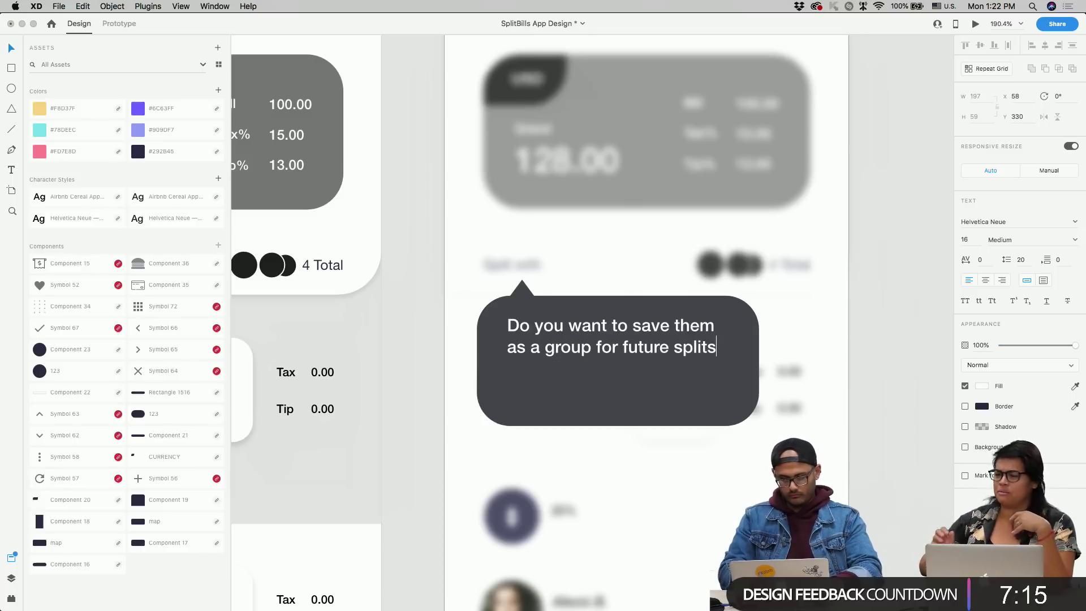
pyautogui.press('Escape')
pyautogui.press('Up')
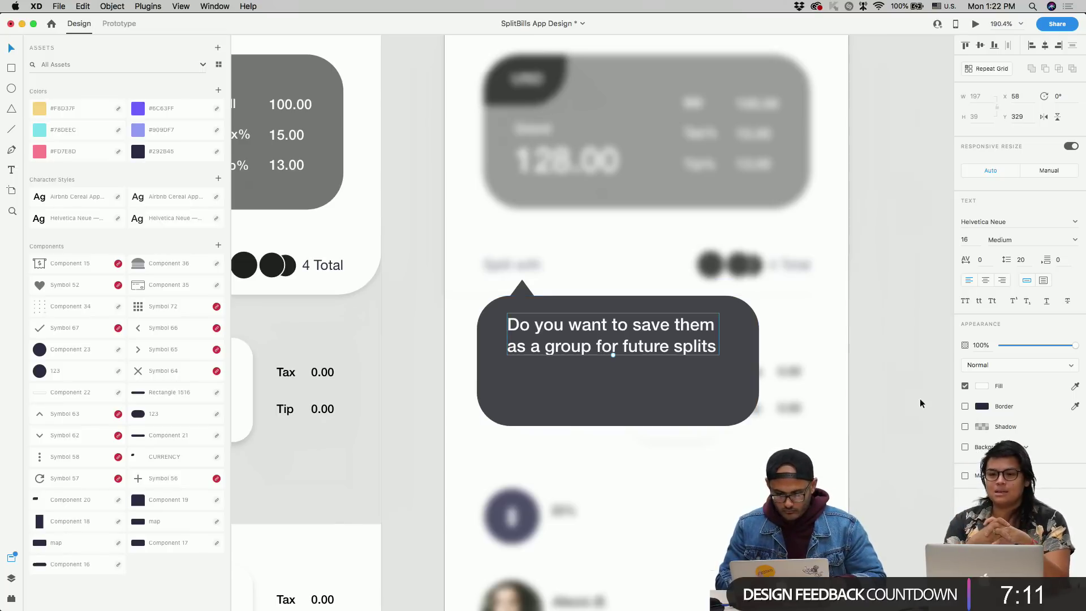
# - Add a question mark after "splits", break "splits?" onto a third line and raise the text to Y 326
pyautogui.doubleClick(715, 342)
pyautogui.click(715, 342)
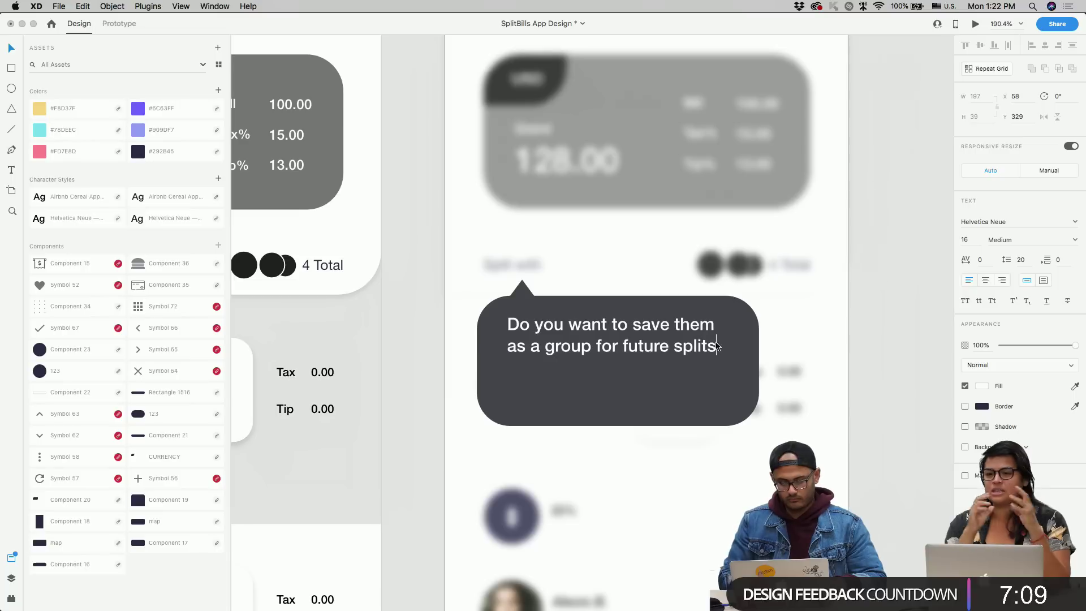
pyautogui.write('?')
pyautogui.click(673, 345)
pyautogui.press('Return')
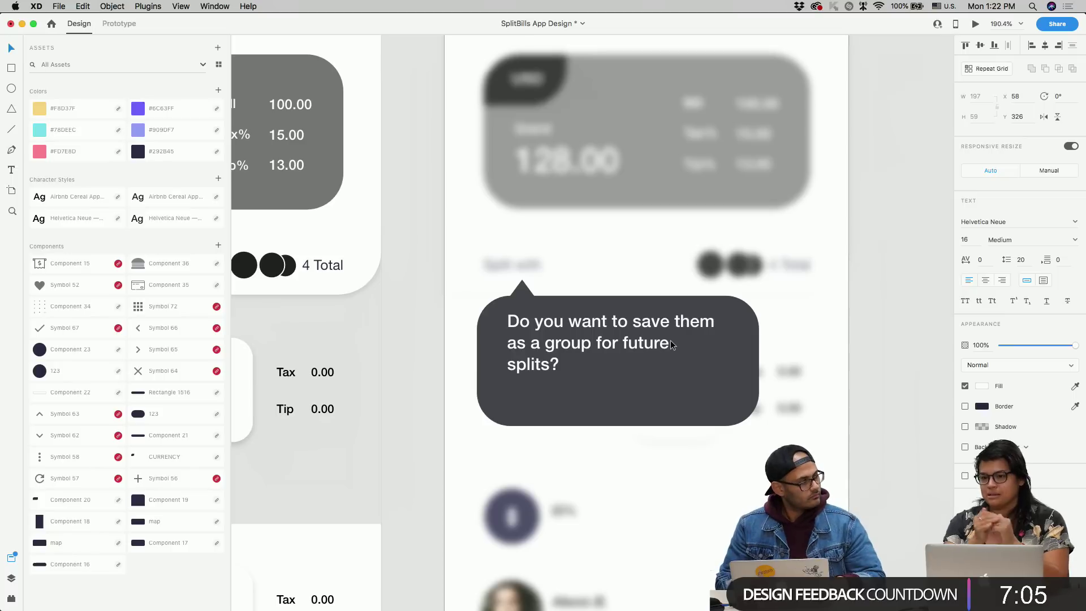
pyautogui.press('Escape')
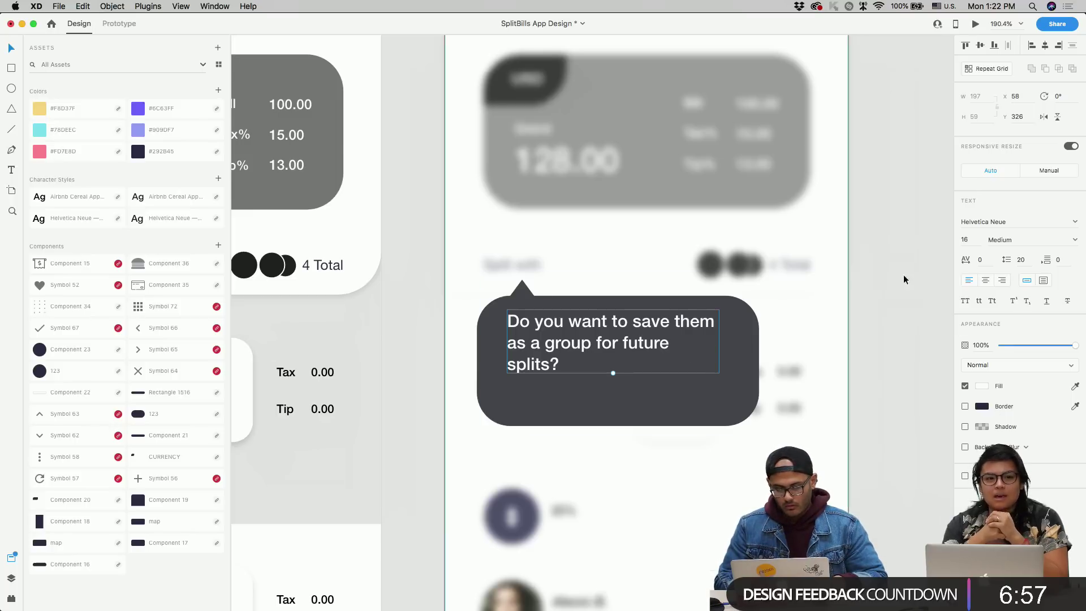
# - Try a font size of 15 on the tooltip question and set it back to 16
pyautogui.click(966, 240)
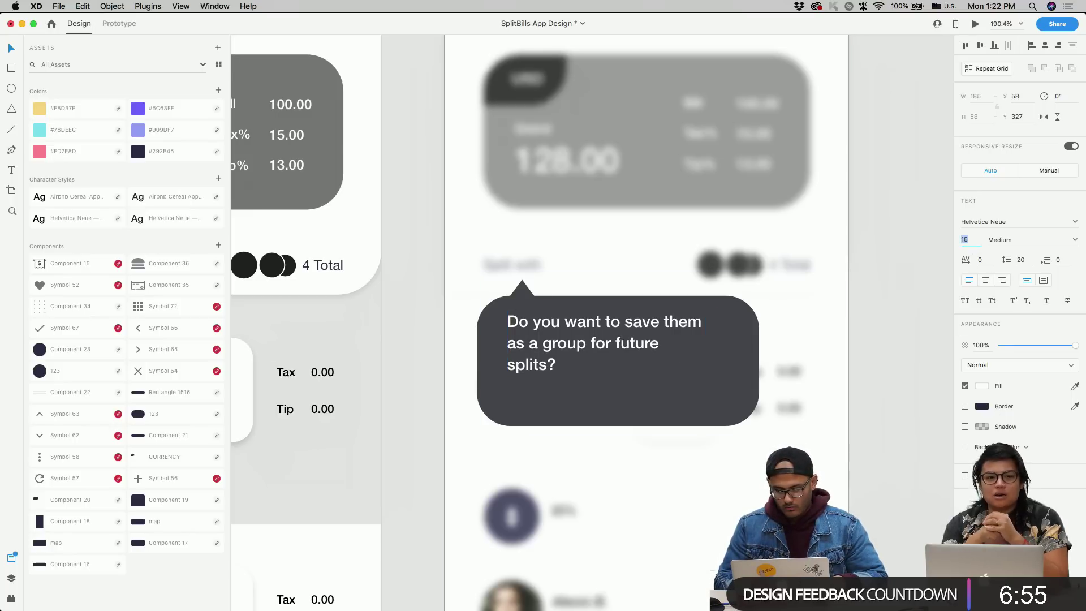
pyautogui.press('Down')
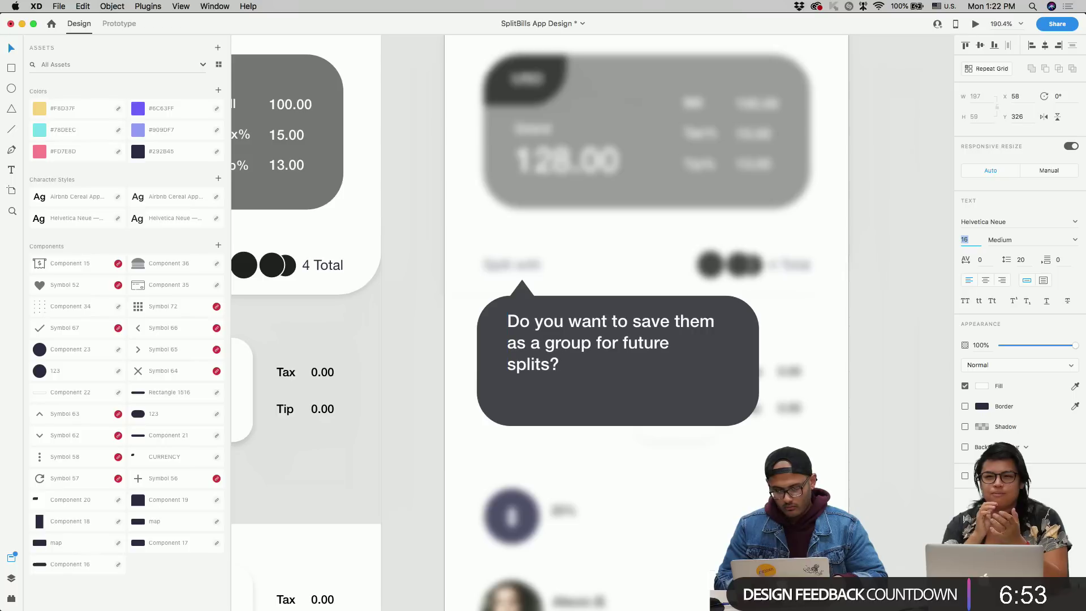
# - Set the tooltip question's font size to 14 and bring "as" up to the end of the first line
pyautogui.press('Down')
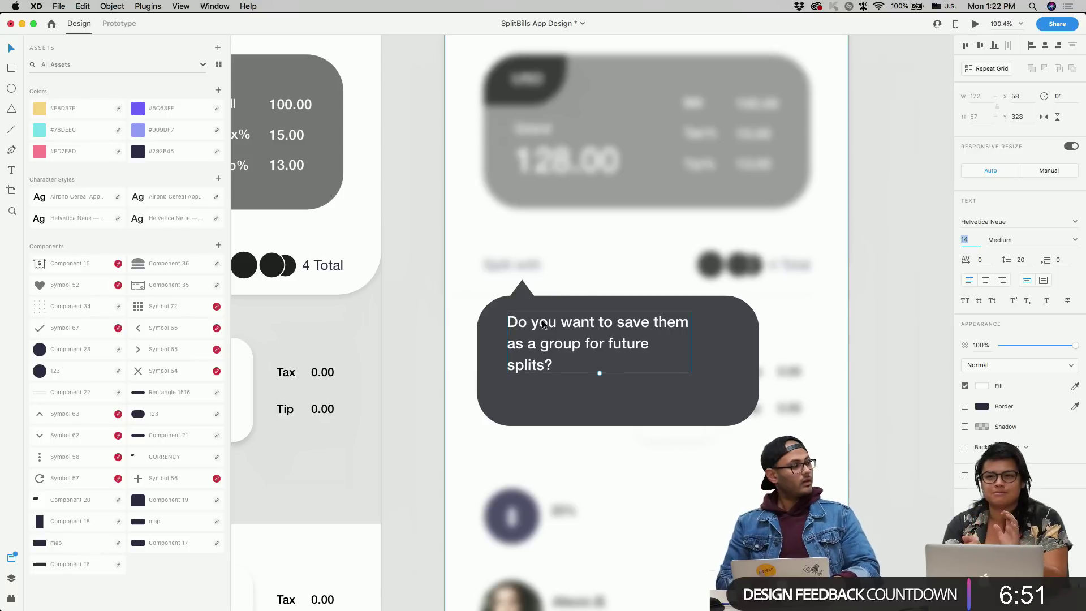
pyautogui.doubleClick(508, 346)
pyautogui.click(508, 345)
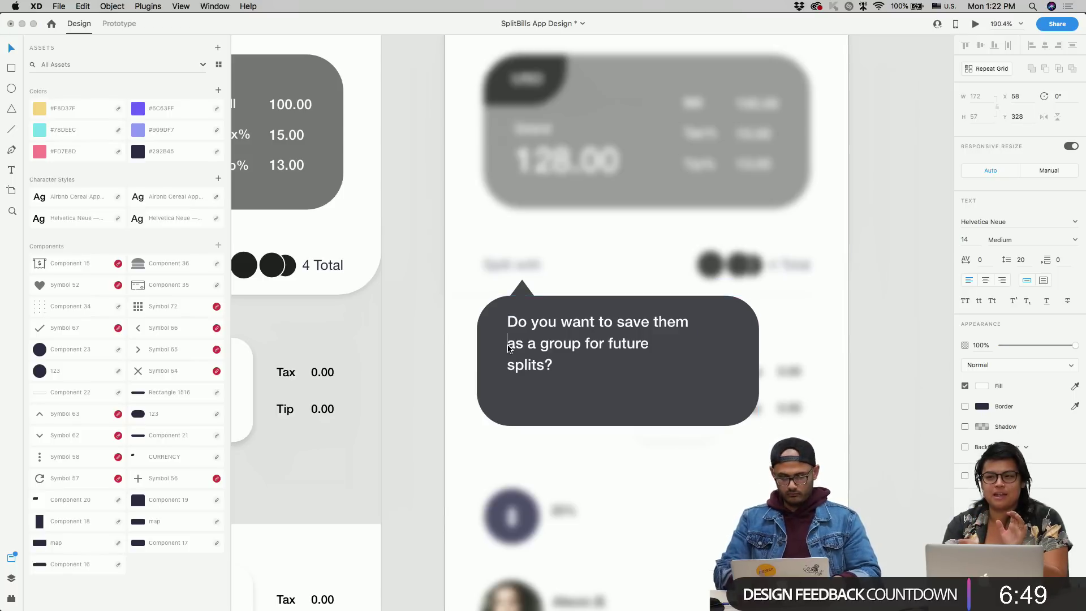
pyautogui.press('BackSpace')
pyautogui.press('Return')
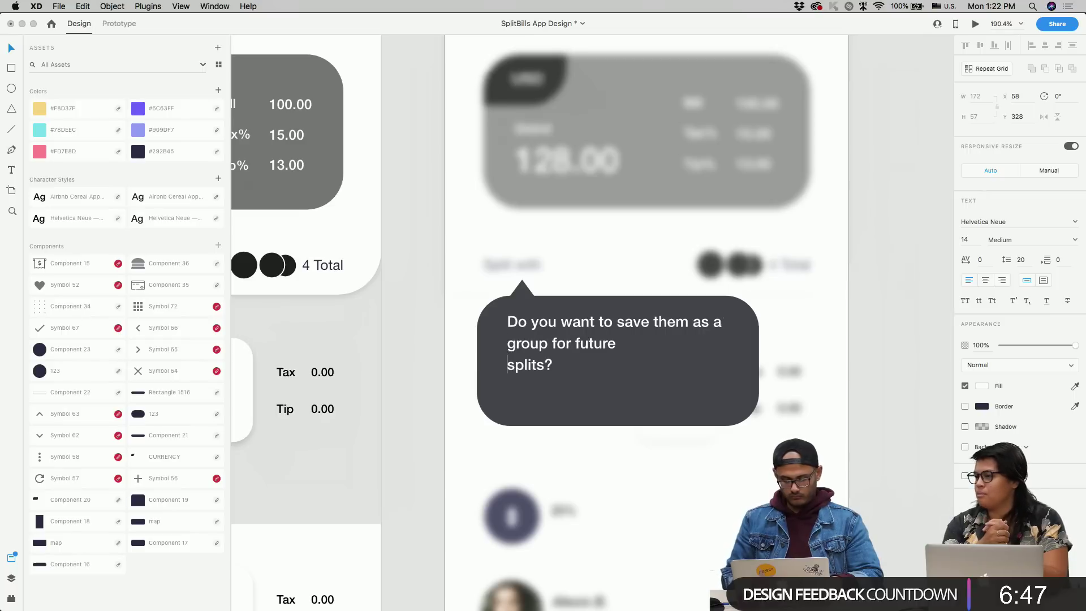
# - Join "splits?" onto the question's second line and lower the text to Y 330
pyautogui.press('super+Right')
pyautogui.press('Delete')
pyautogui.press('Escape')
pyautogui.hscroll(1, 650, 339)
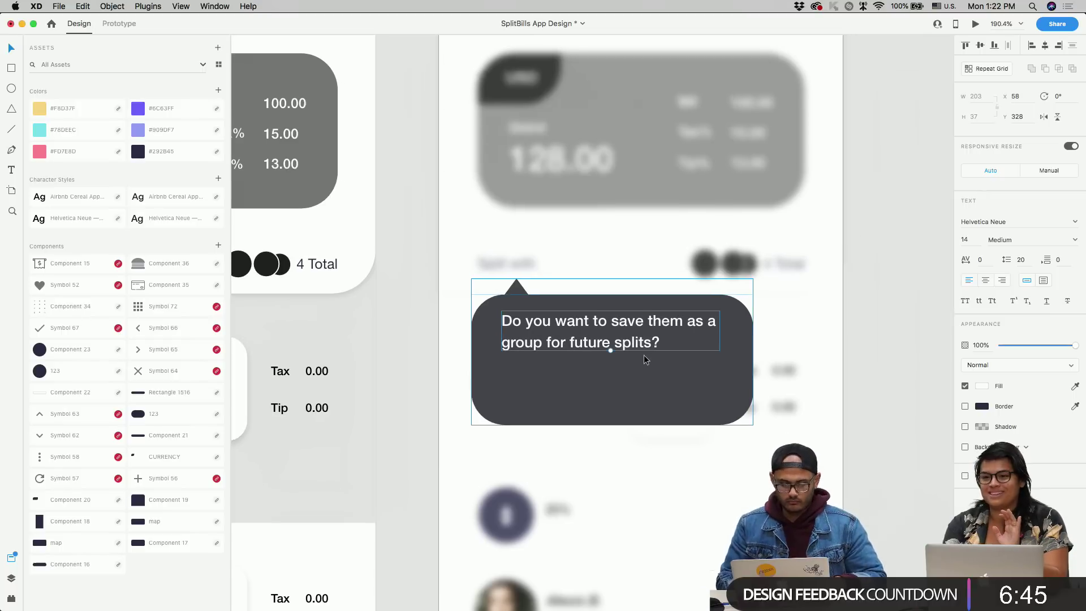
pyautogui.moveTo(615, 346); pyautogui.dragTo(615, 348)
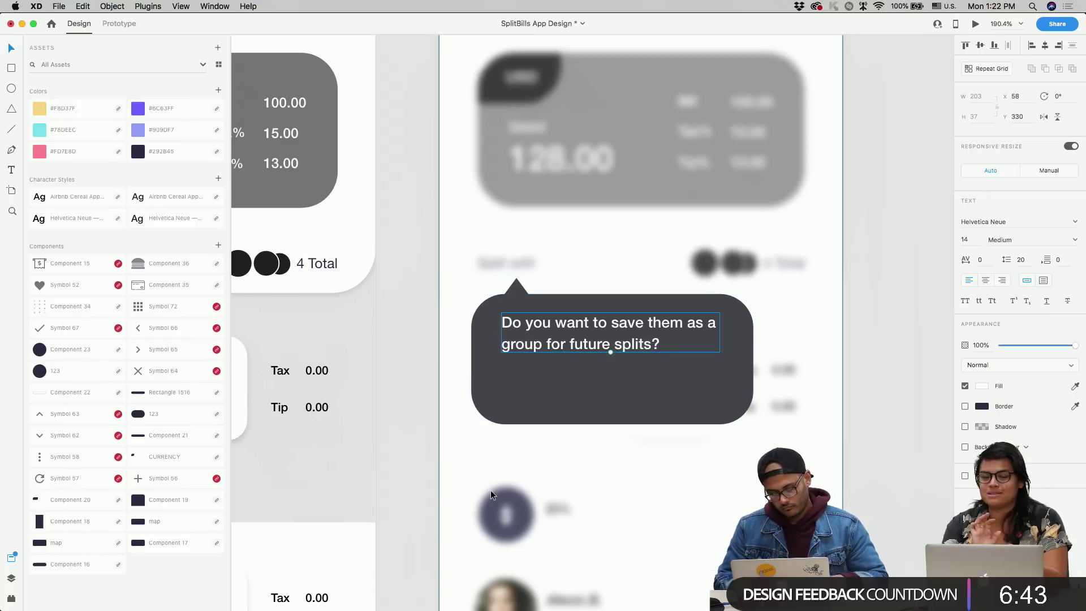
# - Draw a horizontal divider about 262 wide across the tooltip below the question with the Pen tool
pyautogui.press('p')
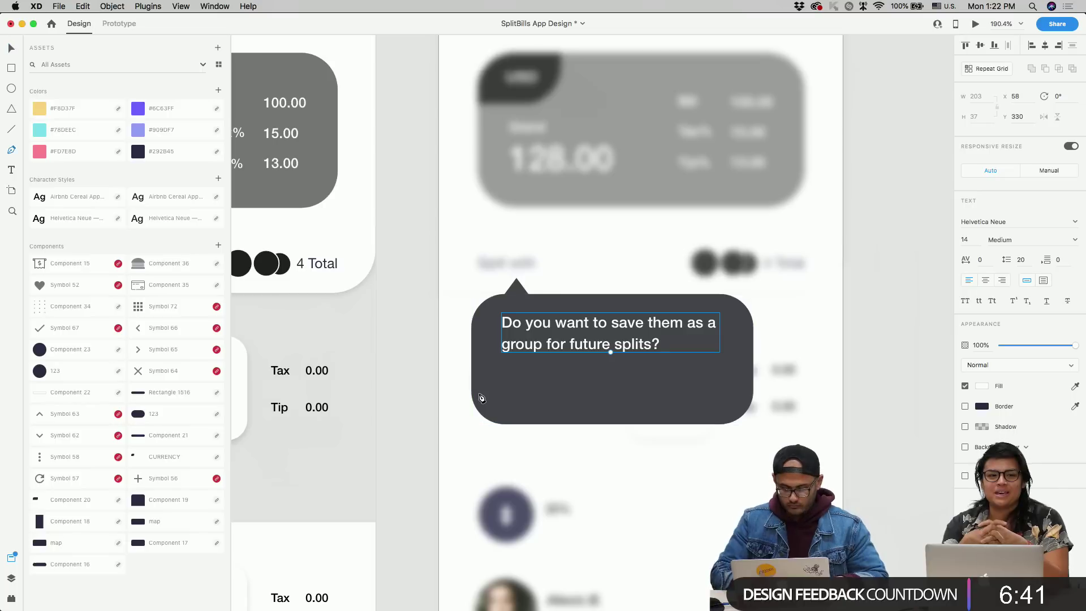
pyautogui.click(471, 369)
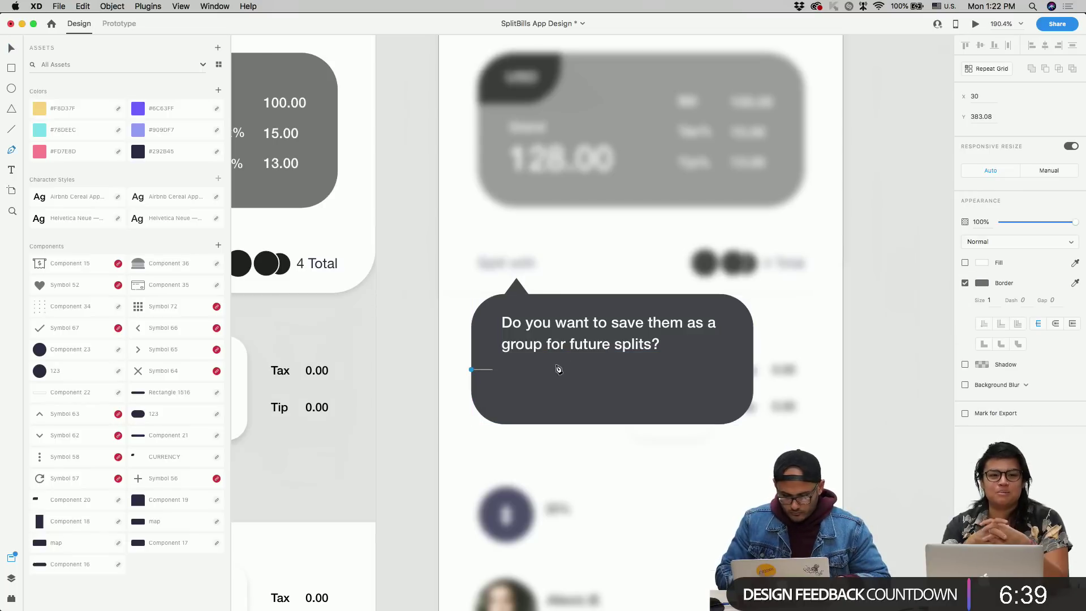
pyautogui.click(753, 370)
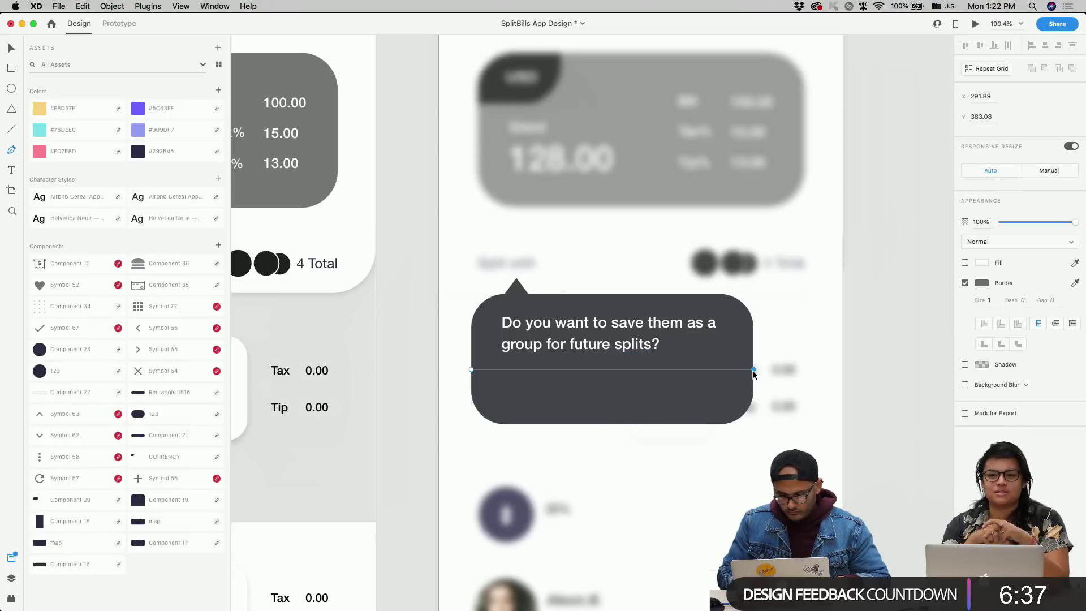
pyautogui.press('Escape')
pyautogui.scroll(3, 608, 400)
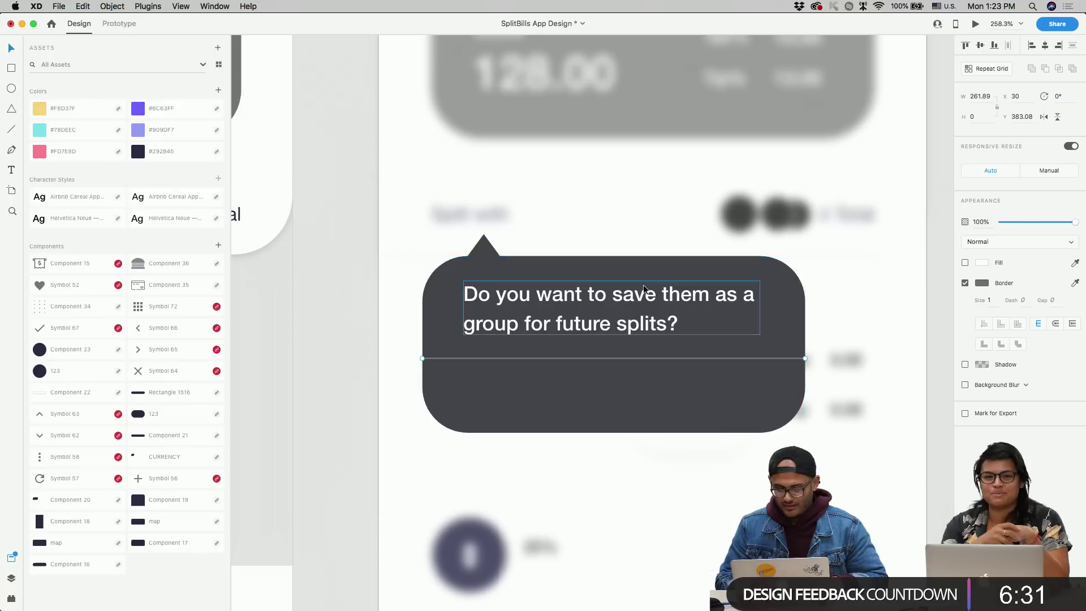
# - Nudge the question text to X 59, Y 332 and lower the horizontal divider to Y 386.08
pyautogui.click(619, 318)
pyautogui.press('Down')
pyautogui.press('Down')
pyautogui.press('Right')
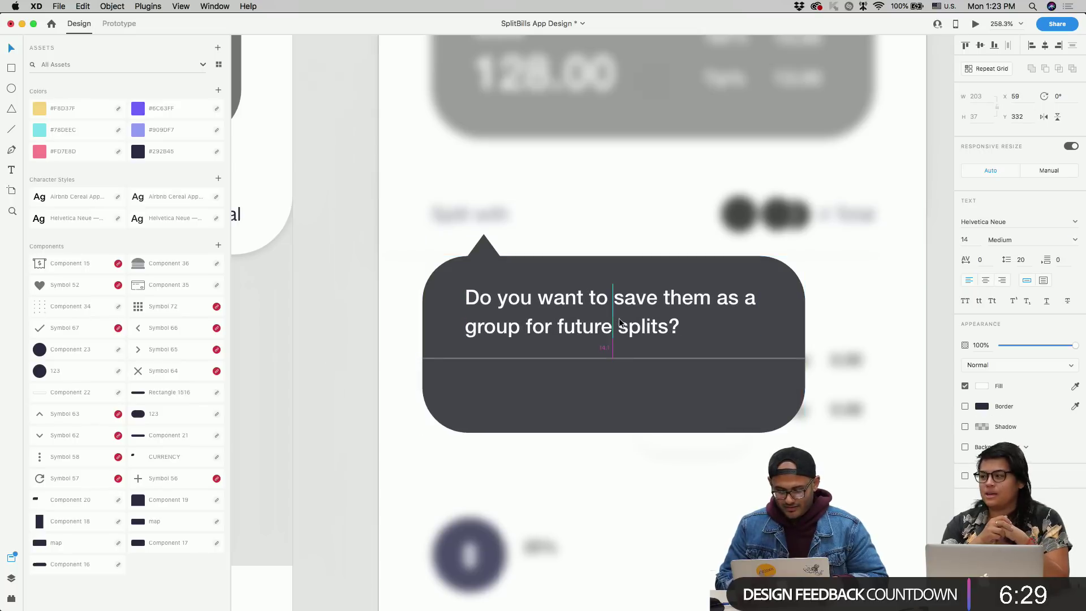
pyautogui.click(603, 358)
pyautogui.press('Down')
pyautogui.press('Down')
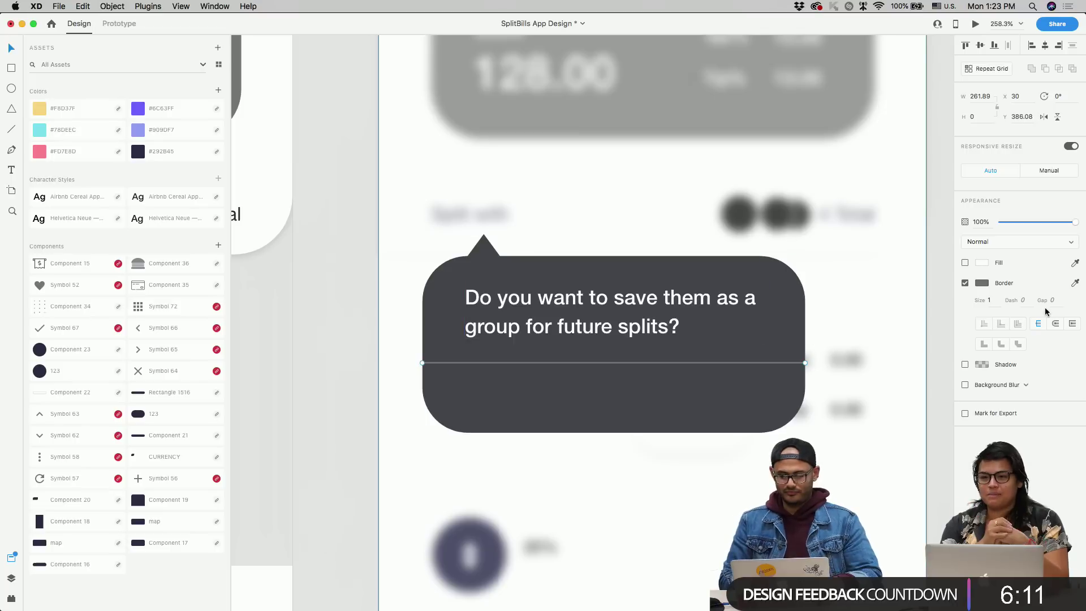
# - Give the horizontal divider a white #FFFFFF border with a size of 0.5
pyautogui.click(982, 283)
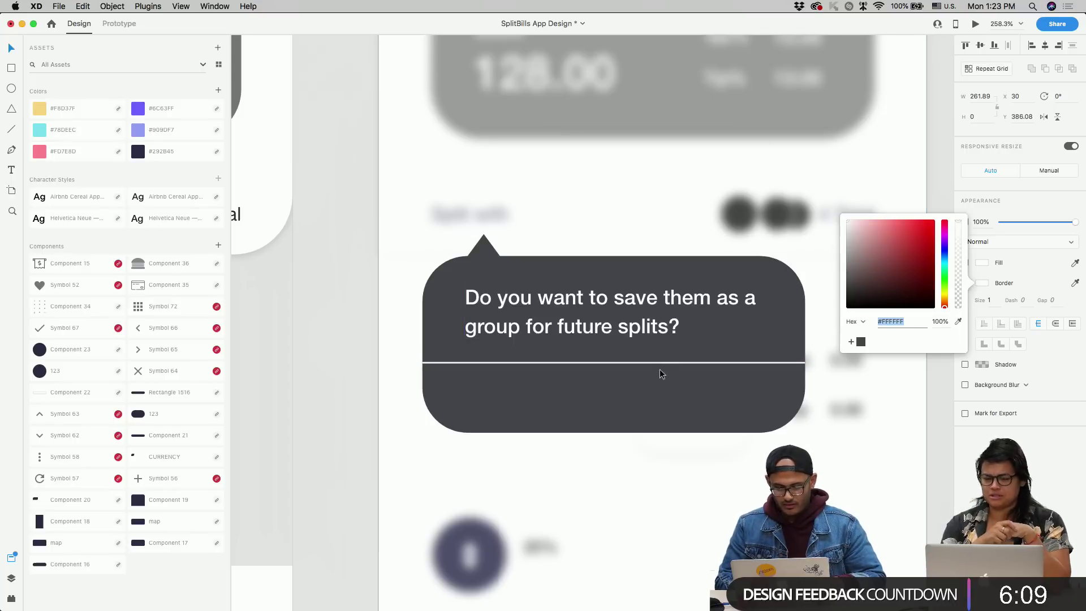
pyautogui.click(989, 300)
pyautogui.write('0.5')
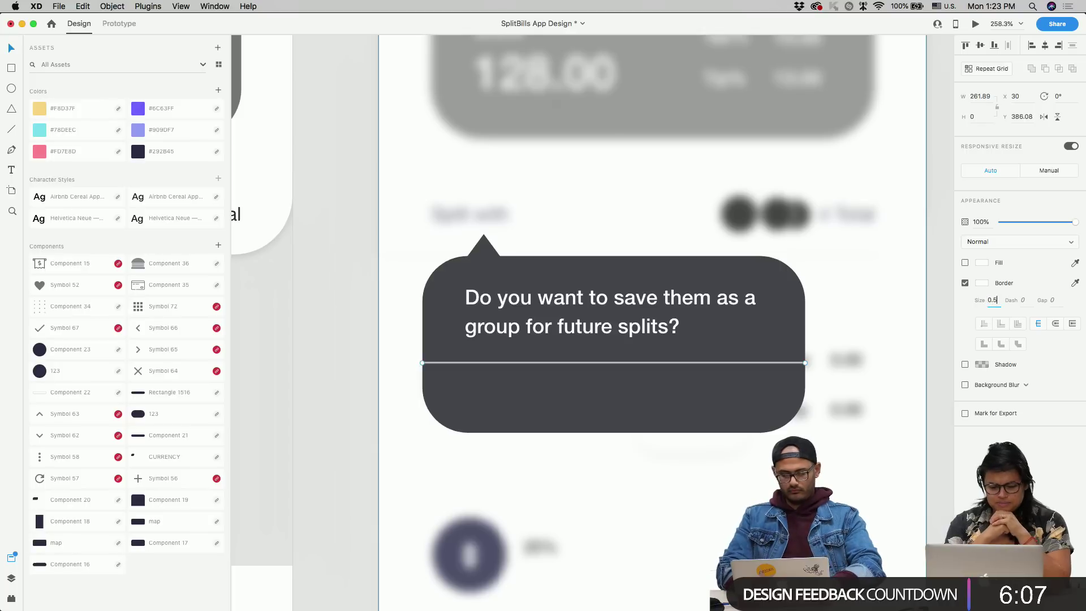
pyautogui.press('Return')
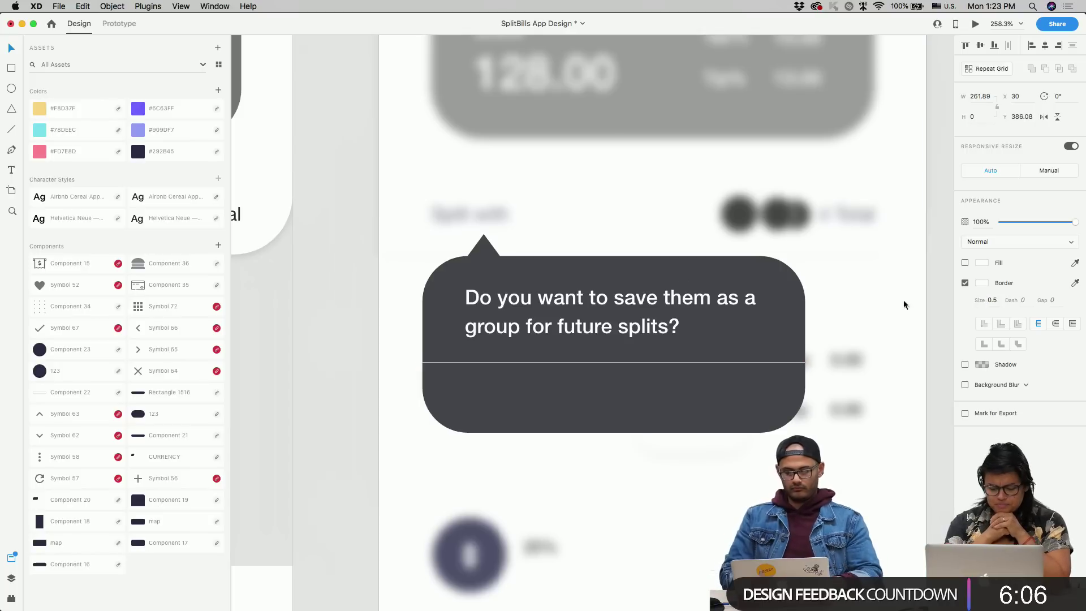
# - Draw a vertical divider about 48 high from the horizontal line's midpoint to the tooltip's bottom edge with the Pen tool
pyautogui.doubleClick(572, 361)
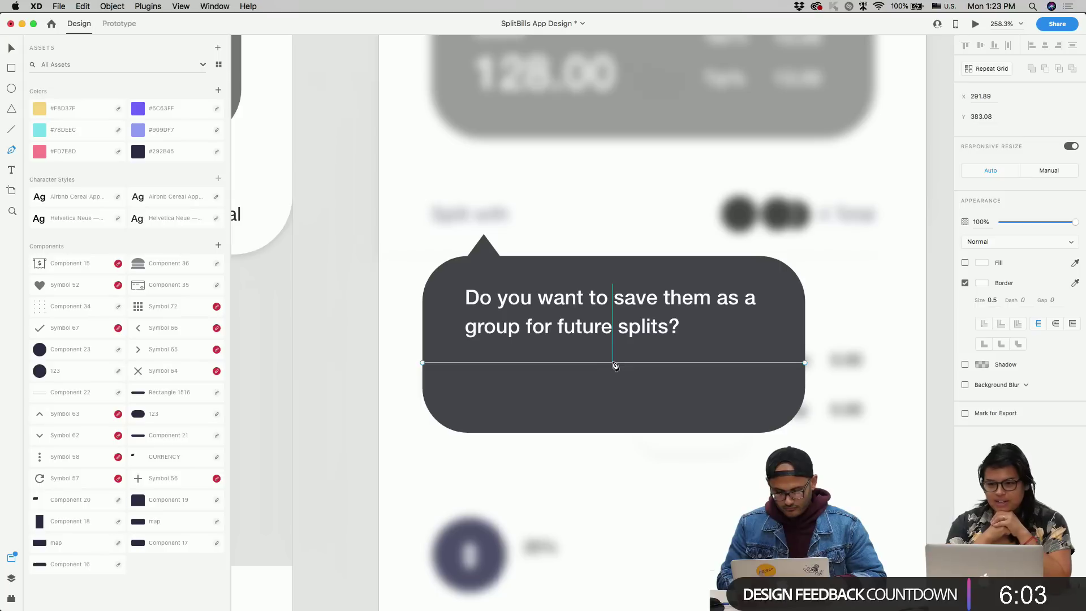
pyautogui.click(613, 362)
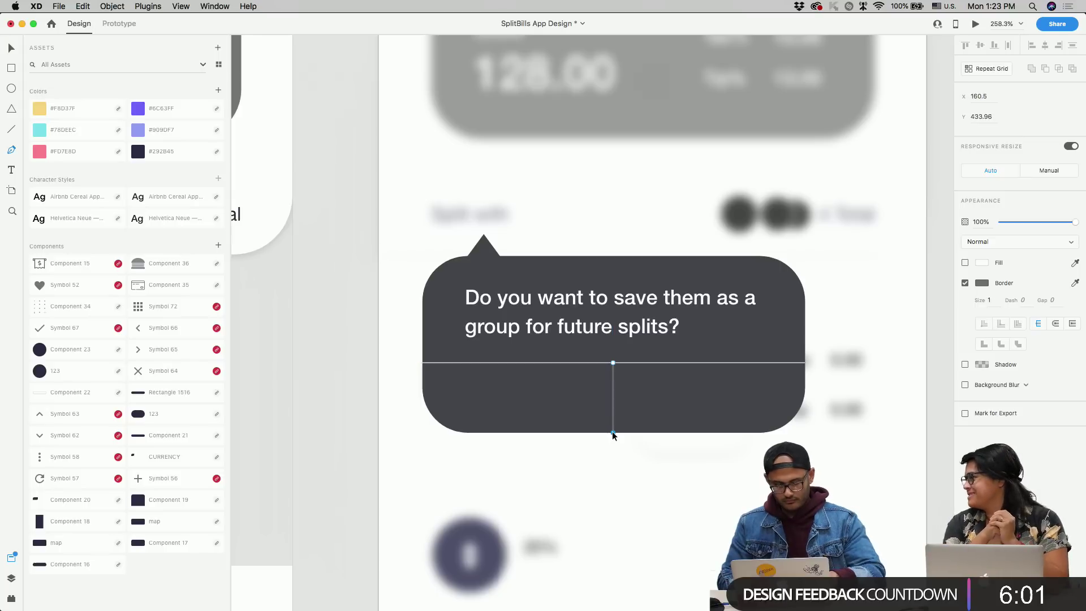
pyautogui.click(612, 432)
pyautogui.press('Escape')
# - Give the vertical divider a white border with a size of 0.5 to match the horizontal one
pyautogui.click(983, 283)
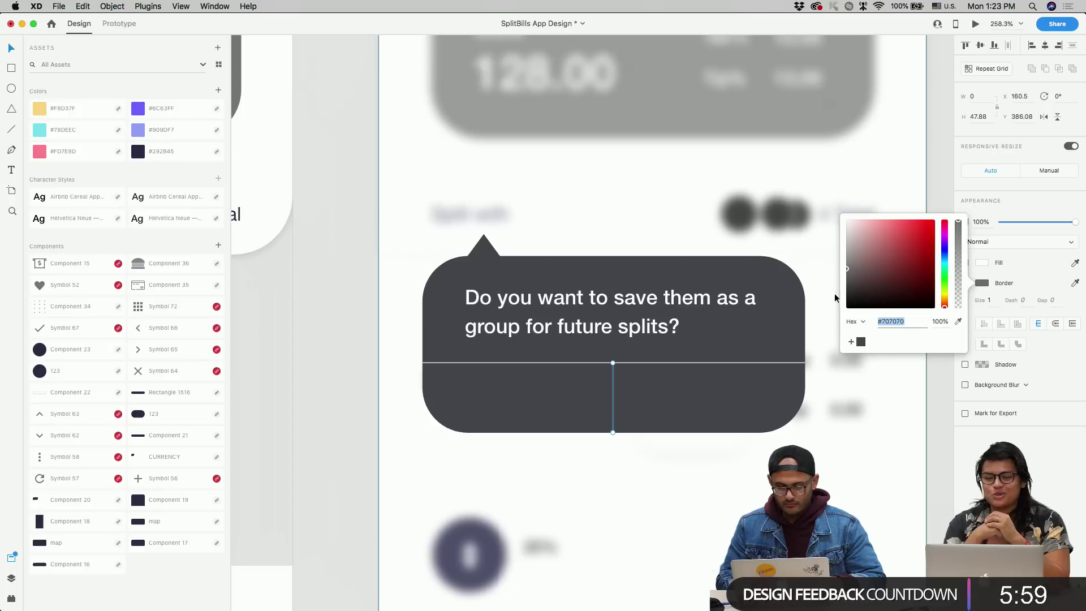
pyautogui.moveTo(859, 290); pyautogui.dragTo(847, 224)
pyautogui.click(990, 300)
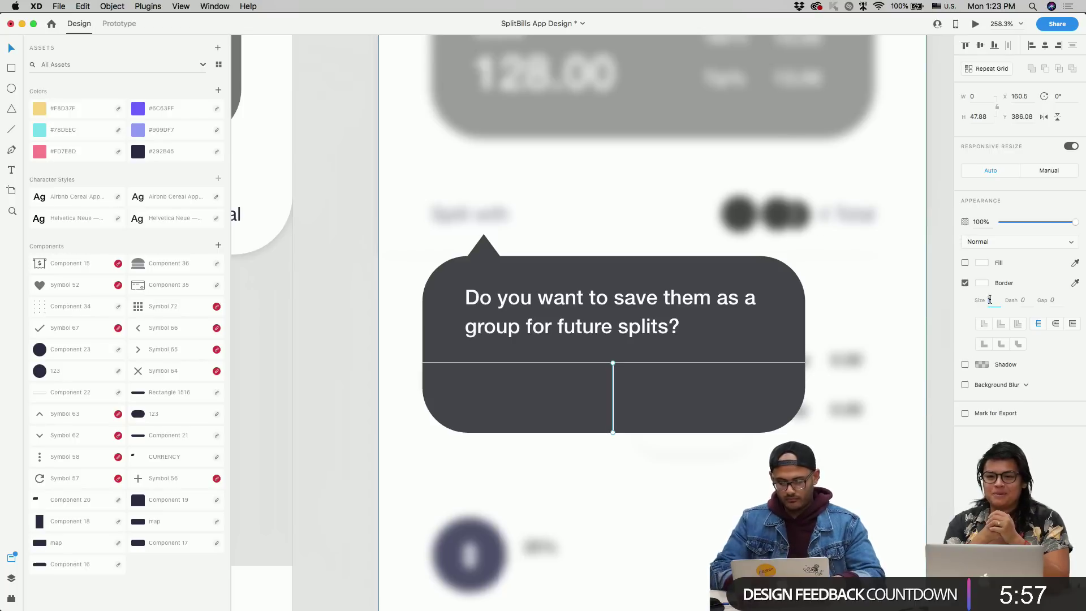
pyautogui.keyDown('shift'); pyautogui.click(741, 363); pyautogui.keyUp('shift')
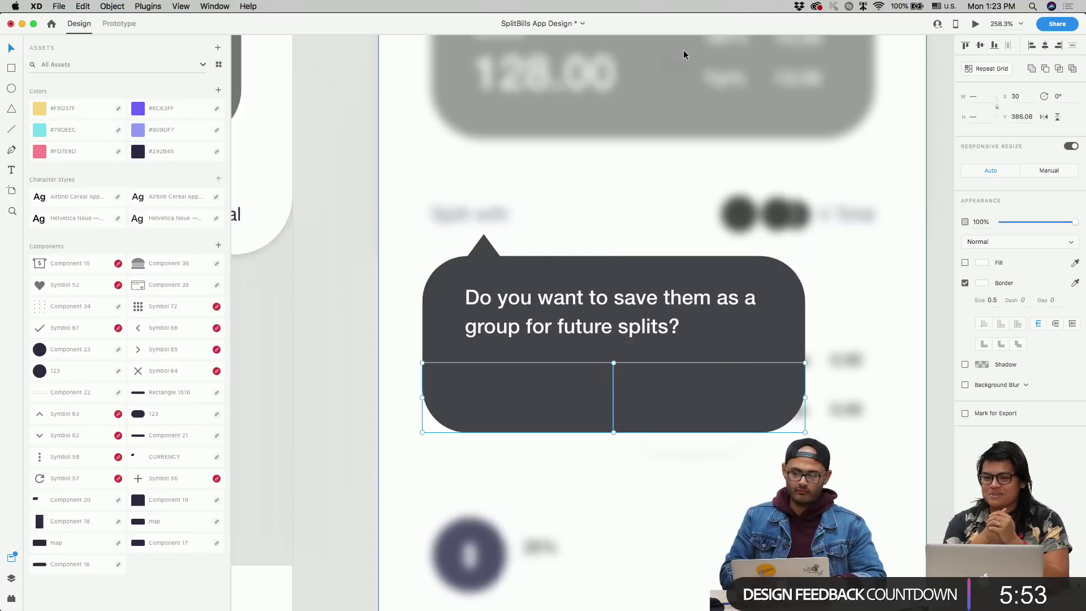
pyautogui.click(837, 249)
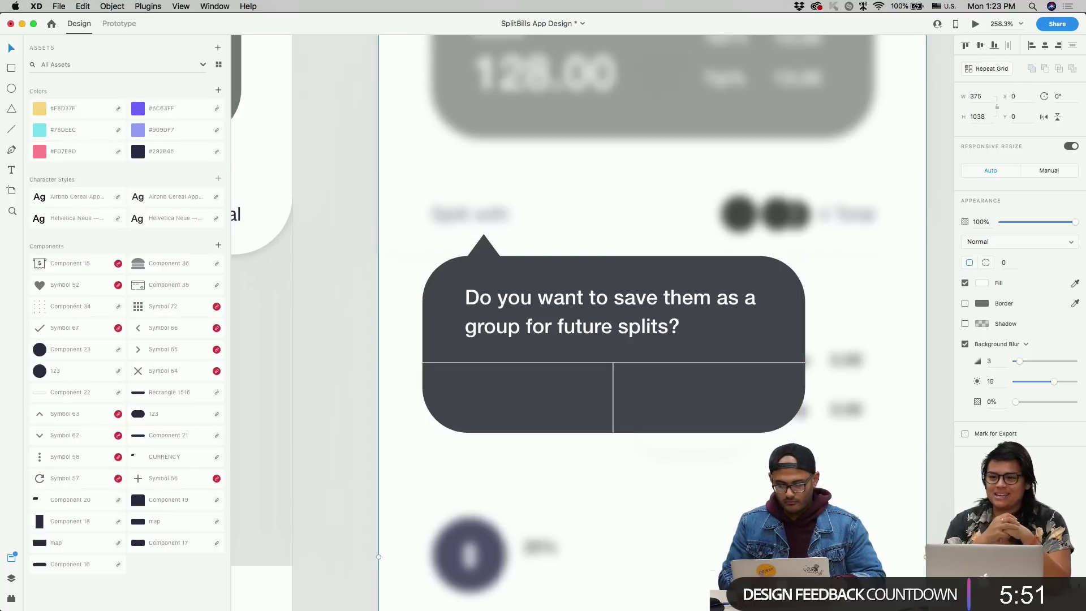
# - Unite the tooltip's triangle pointer and its rounded rectangle into a single shape
pyautogui.click(613, 413)
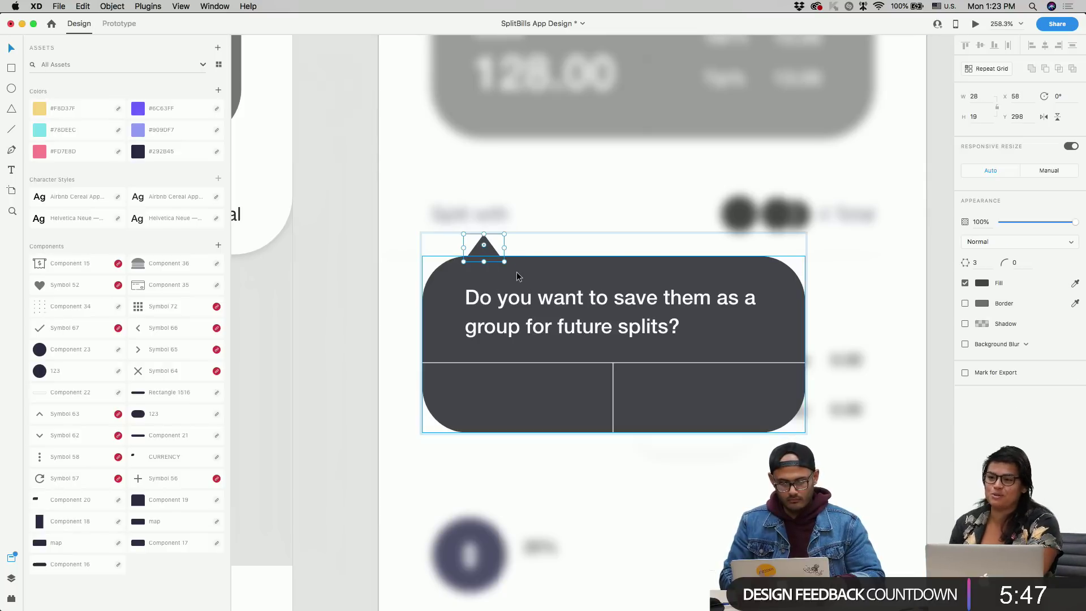
pyautogui.click(517, 272)
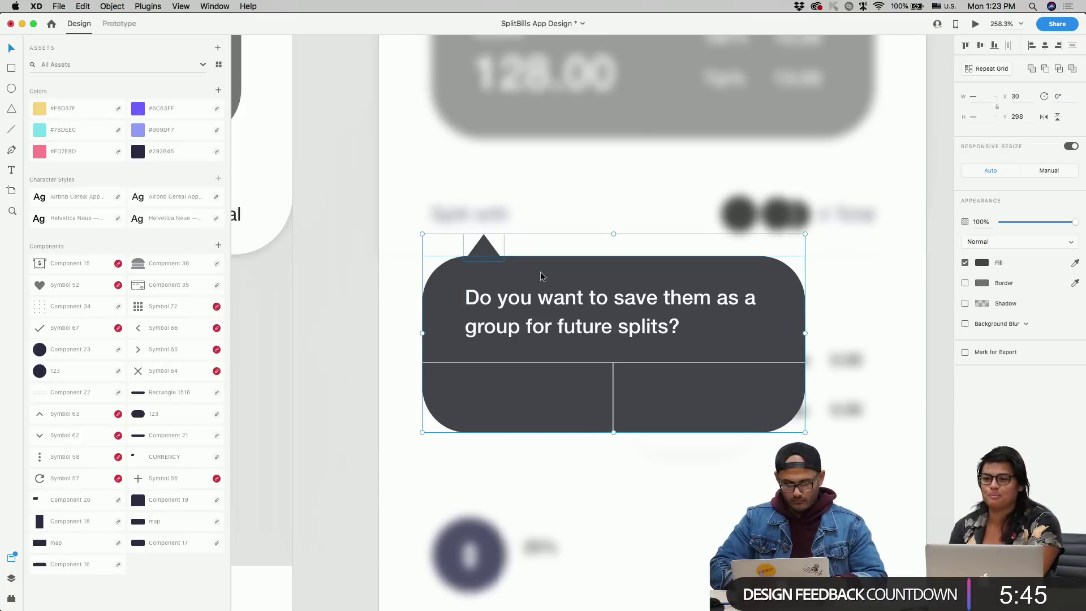
pyautogui.click(498, 250)
pyautogui.click(559, 261)
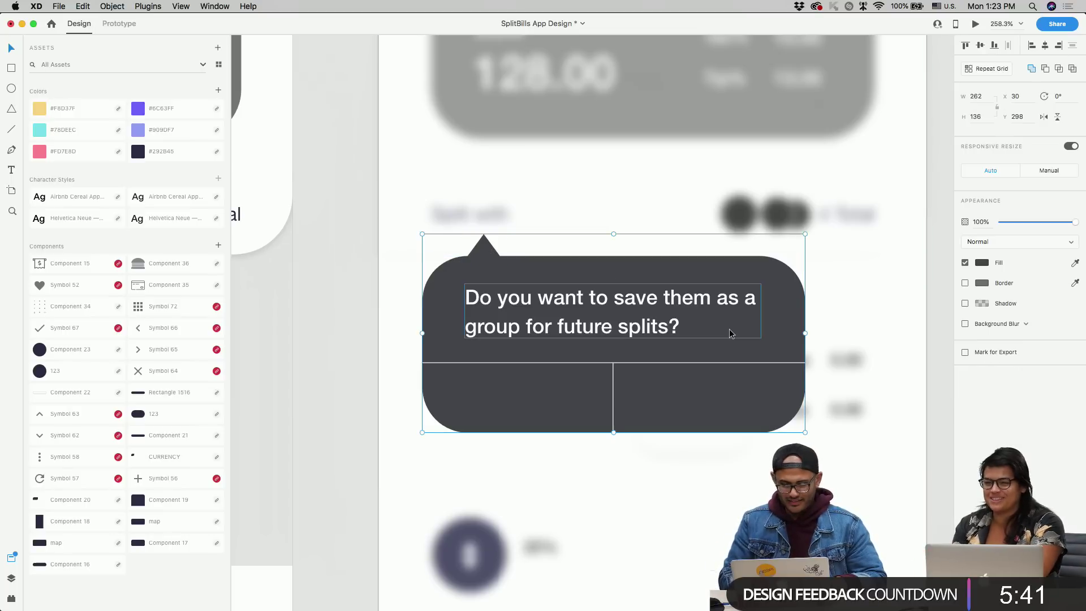
pyautogui.click(623, 459)
# - Duplicate the question text into the tooltip's lower section at about X 45, Y 392
pyautogui.scroll(-5, 622, 456)
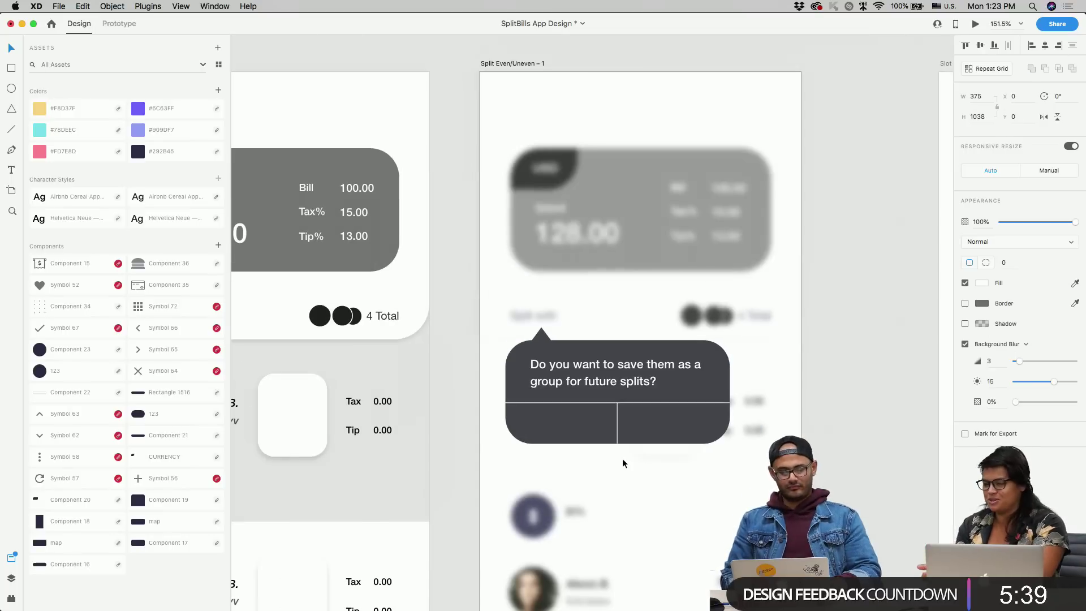
pyautogui.scroll(-2, 622, 458)
pyautogui.scroll(8, 621, 452)
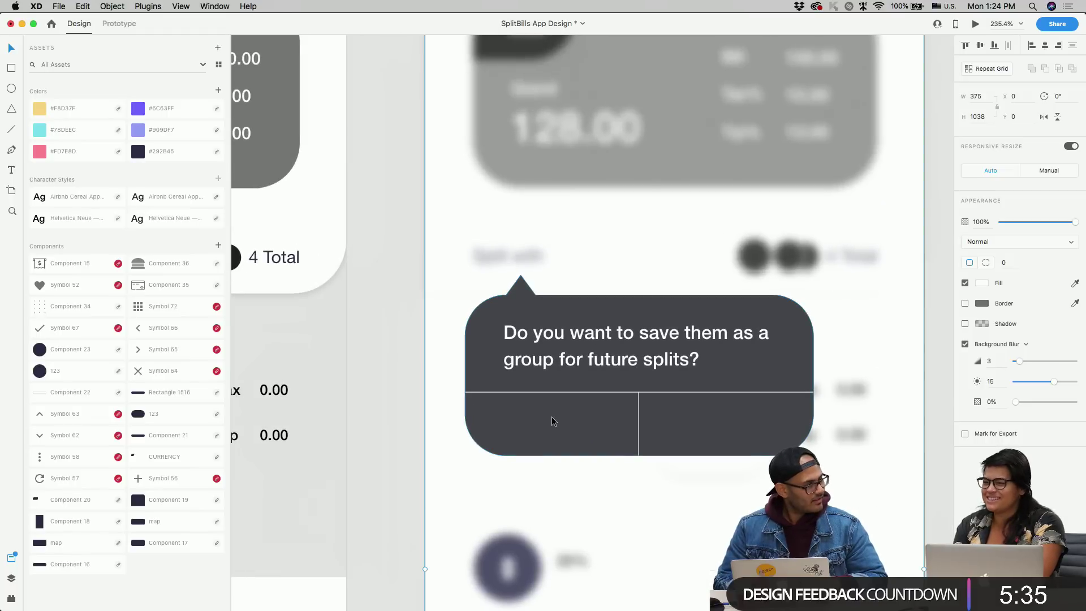
pyautogui.click(608, 334)
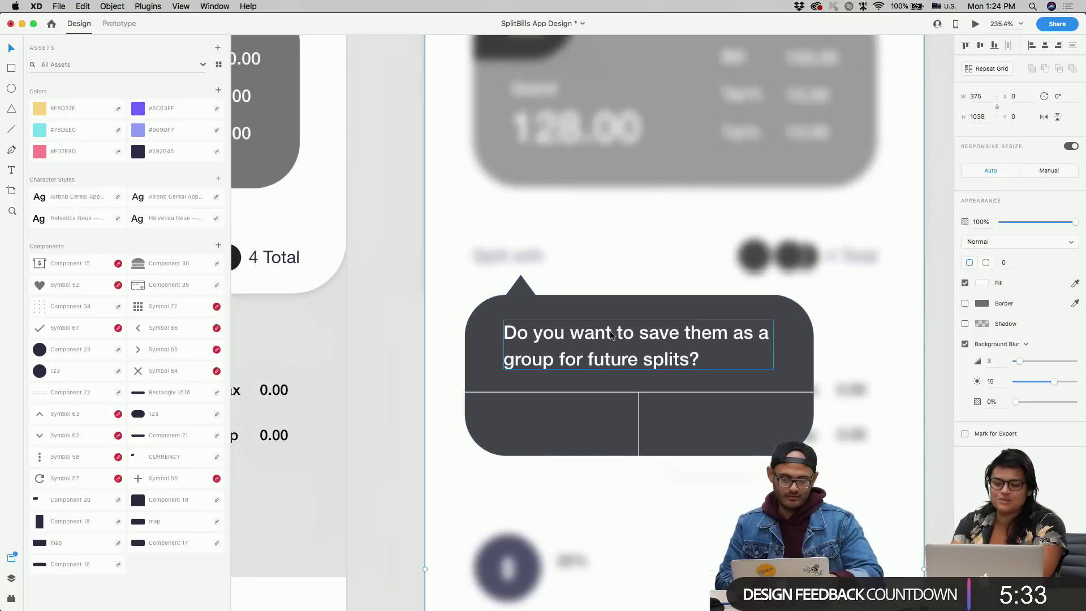
pyautogui.moveTo(609, 335); pyautogui.dragTo(589, 411)
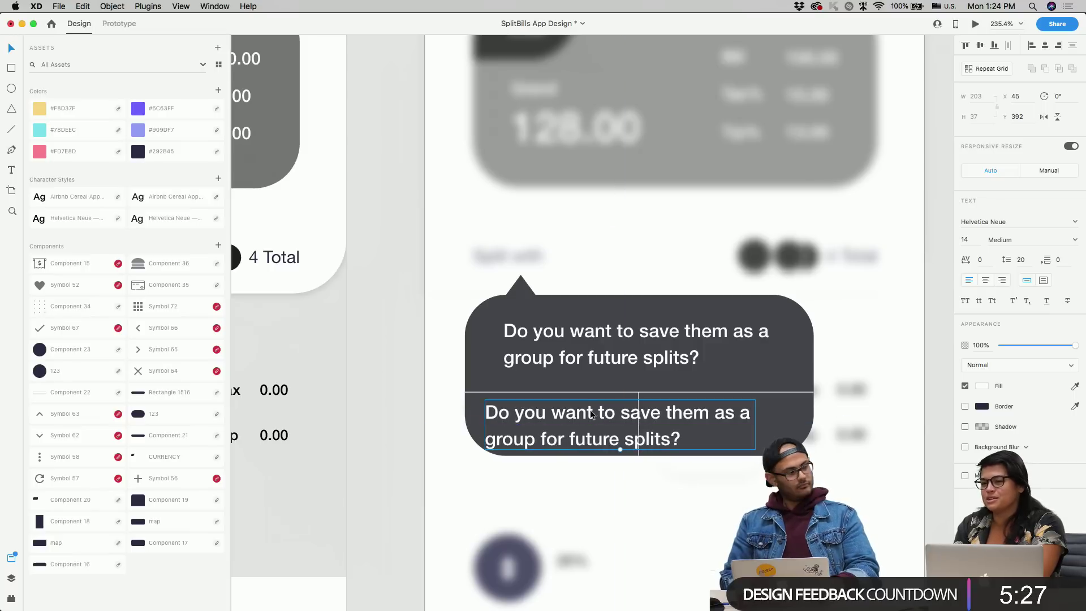
# - Replace the copied text with "Not now" in the lower-left cell and duplicate that label into the lower-right cell at X 197, Y 400
pyautogui.doubleClick(591, 413)
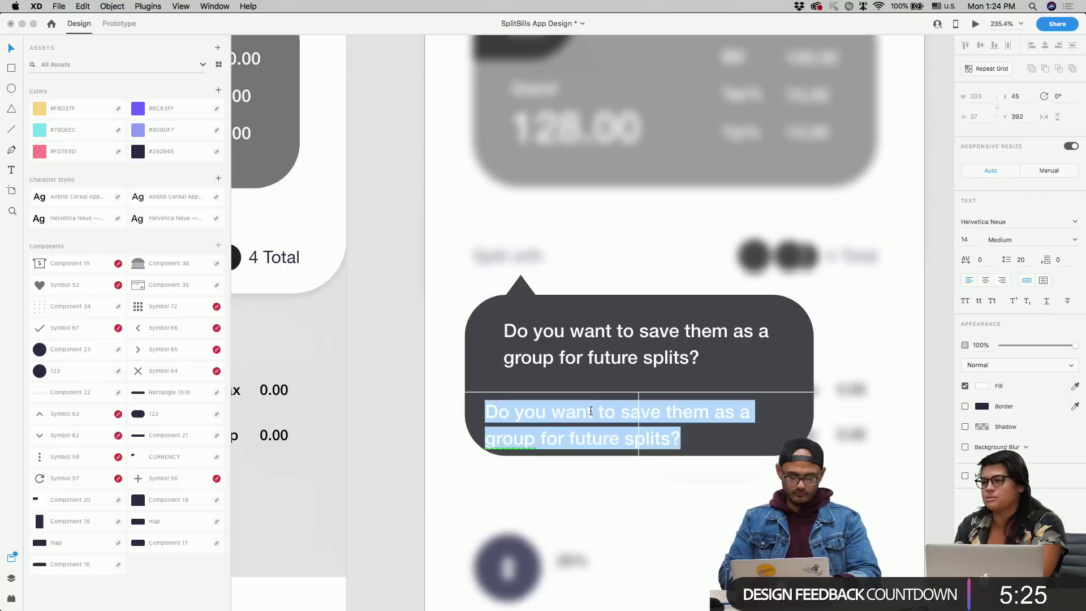
pyautogui.write('Skip')
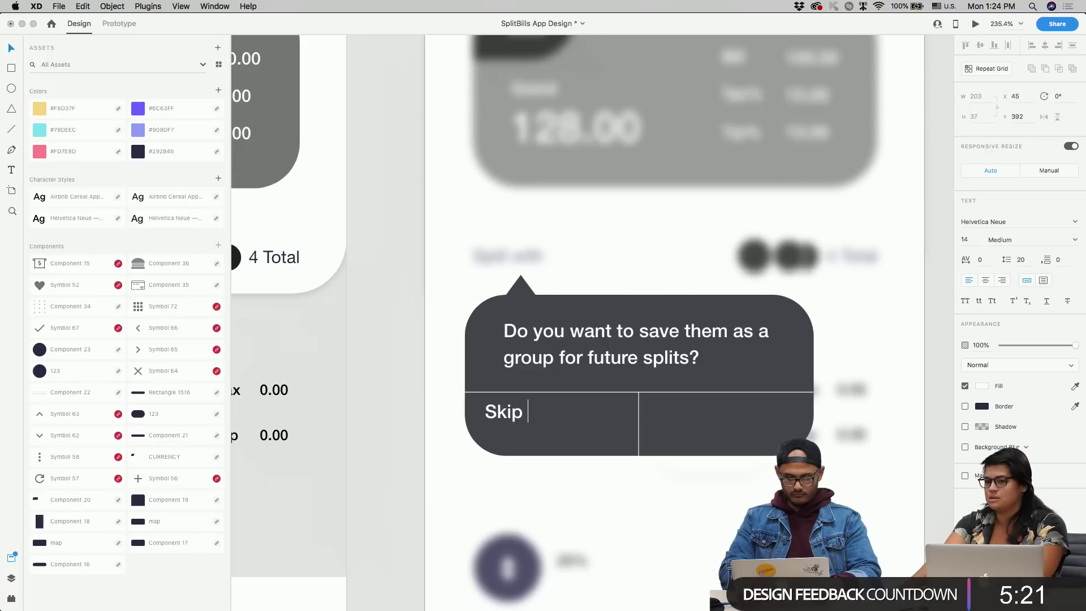
pyautogui.write('Not')
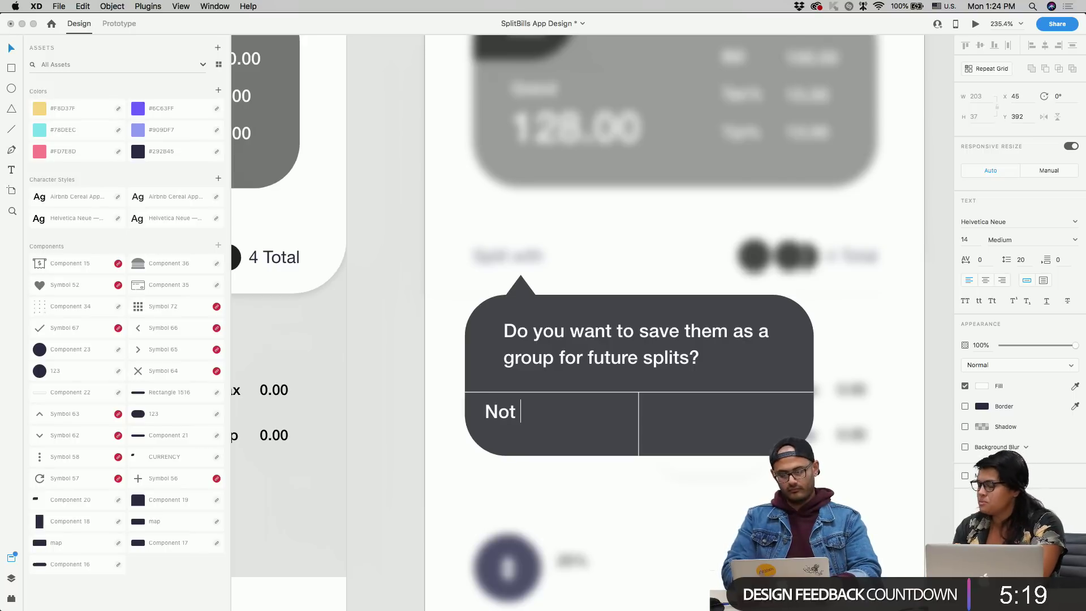
pyautogui.write(' now')
pyautogui.press('Escape')
pyautogui.moveTo(538, 412); pyautogui.dragTo(740, 424)
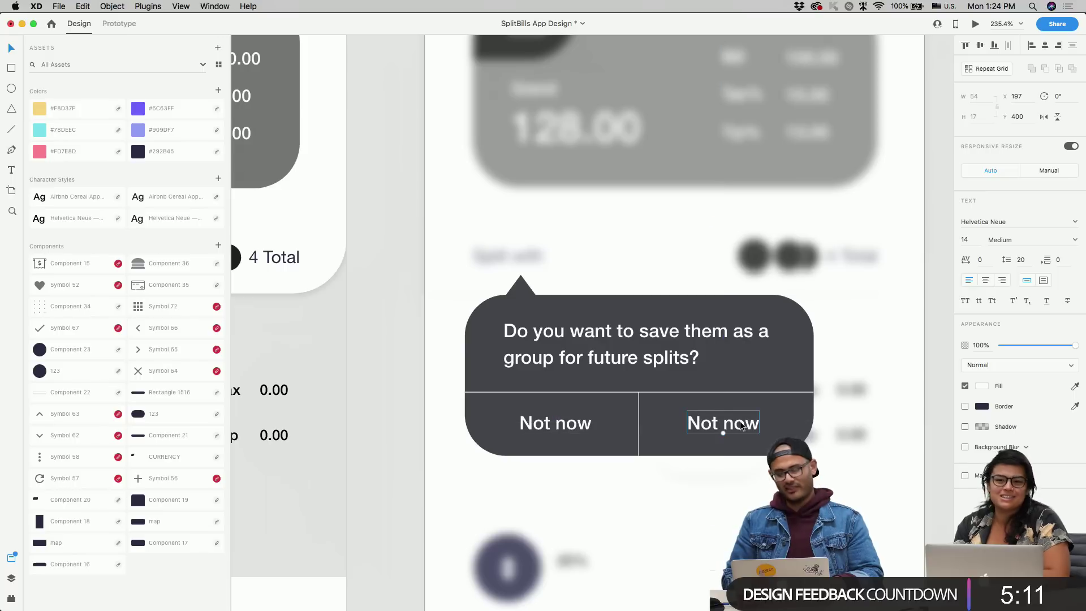
# - Change the lower-right cell's label to "Yes" and center it in the cell at about X 215, Y 400
pyautogui.doubleClick(740, 423)
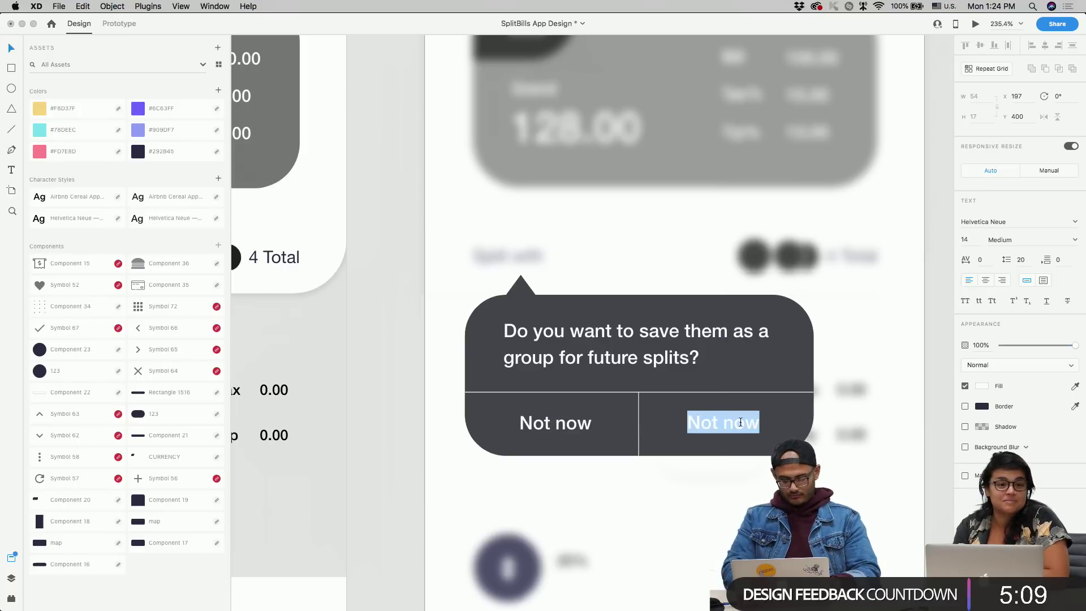
pyautogui.write('Y')
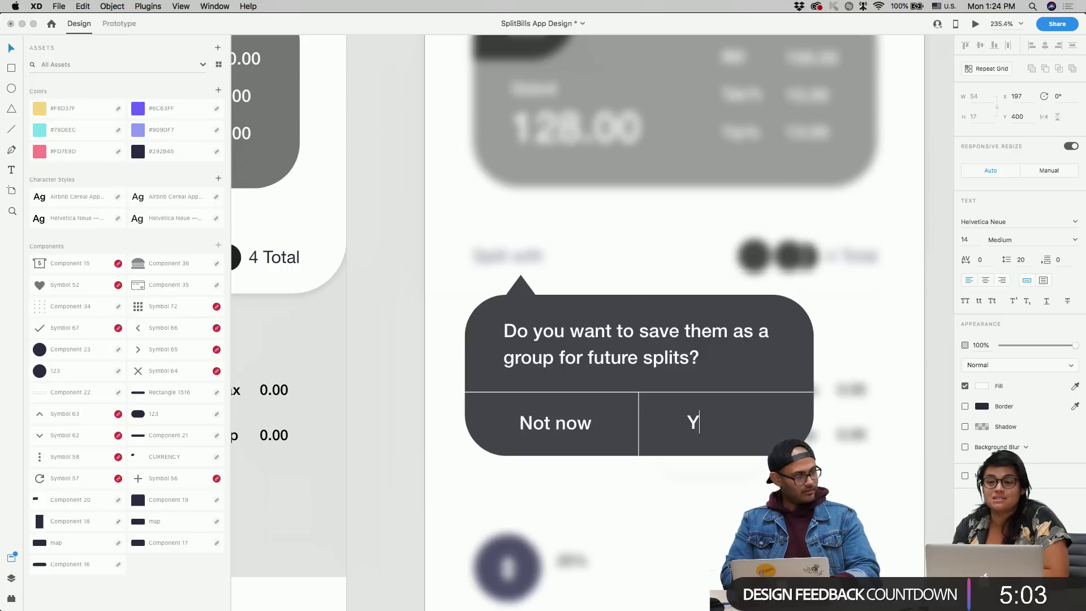
pyautogui.write('E')
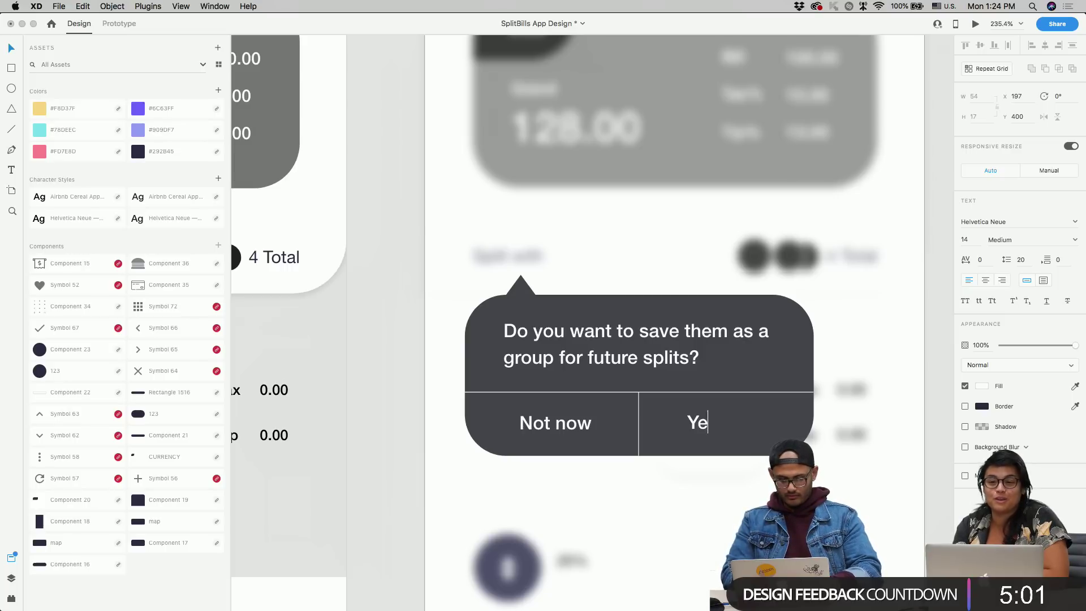
pyautogui.press('BackSpace')
pyautogui.press('BackSpace')
pyautogui.write('Yes')
pyautogui.press('Escape')
pyautogui.moveTo(715, 424); pyautogui.dragTo(741, 425)
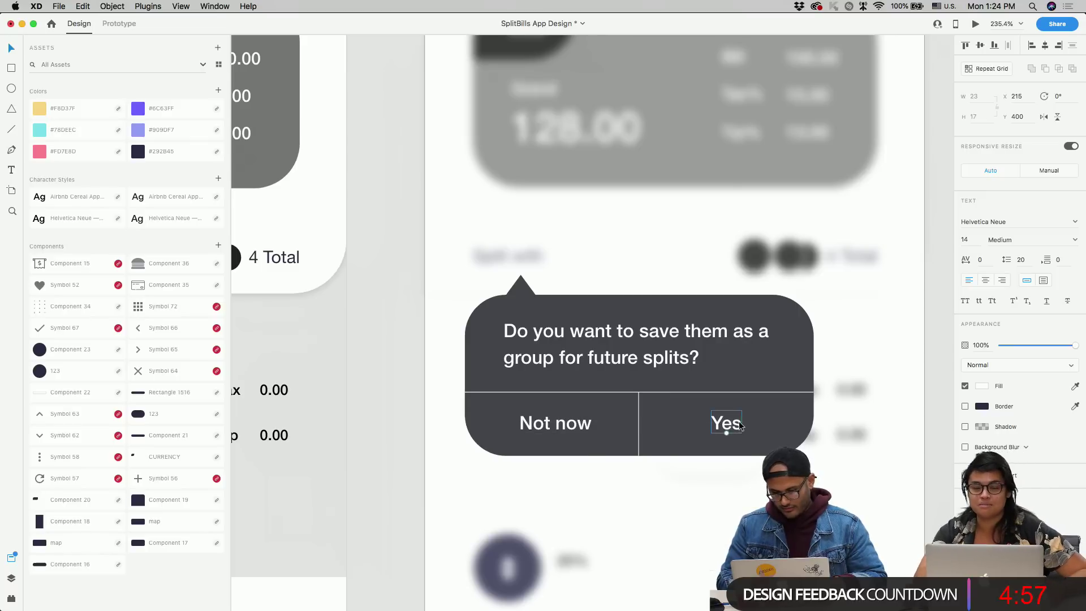
# - Review the artboards from the home screen to Temporary group creation view, including the empty Slot animation and Options Button ones
pyautogui.scroll(-5, 741, 425)
pyautogui.scroll(-2, 739, 421)
pyautogui.hscroll(3, 738, 421)
pyautogui.click(681, 401)
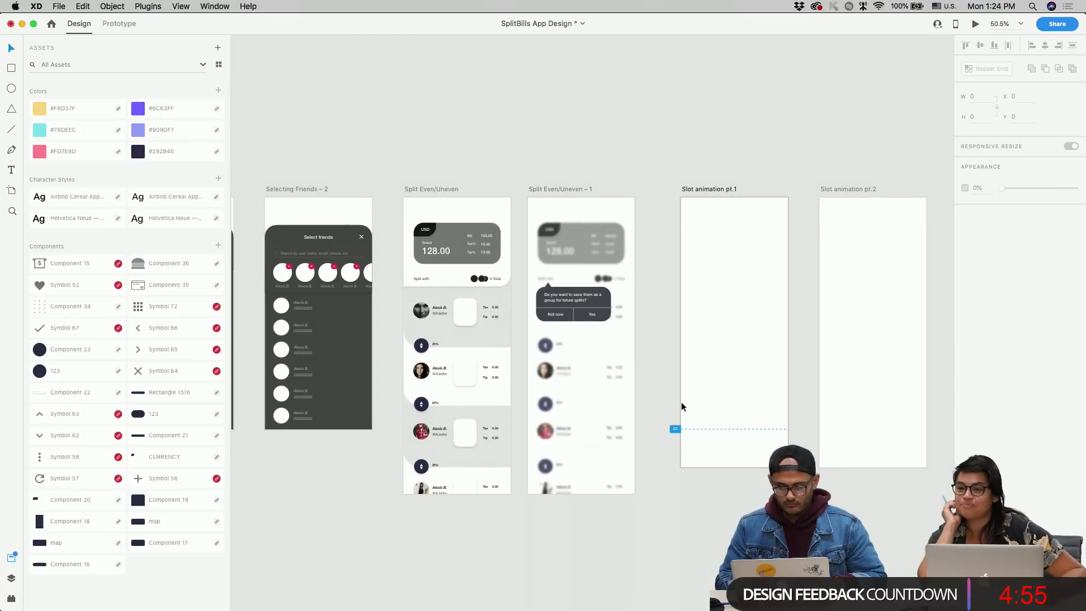
pyautogui.scroll(-1, 657, 324)
pyautogui.hscroll(1, 657, 325)
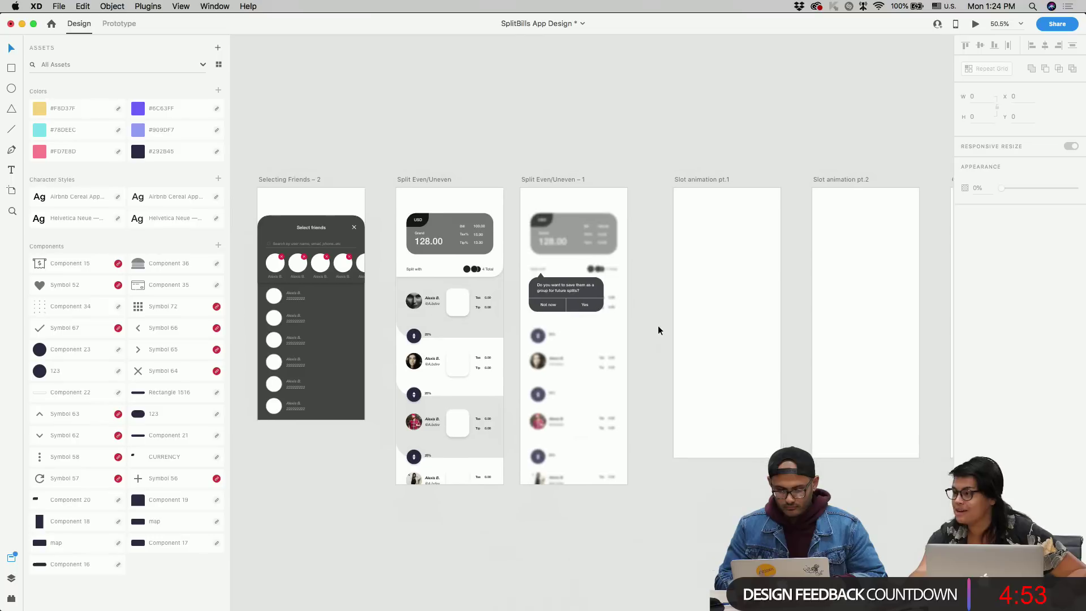
pyautogui.click(696, 172)
pyautogui.click(850, 168)
pyautogui.hscroll(5, 849, 168)
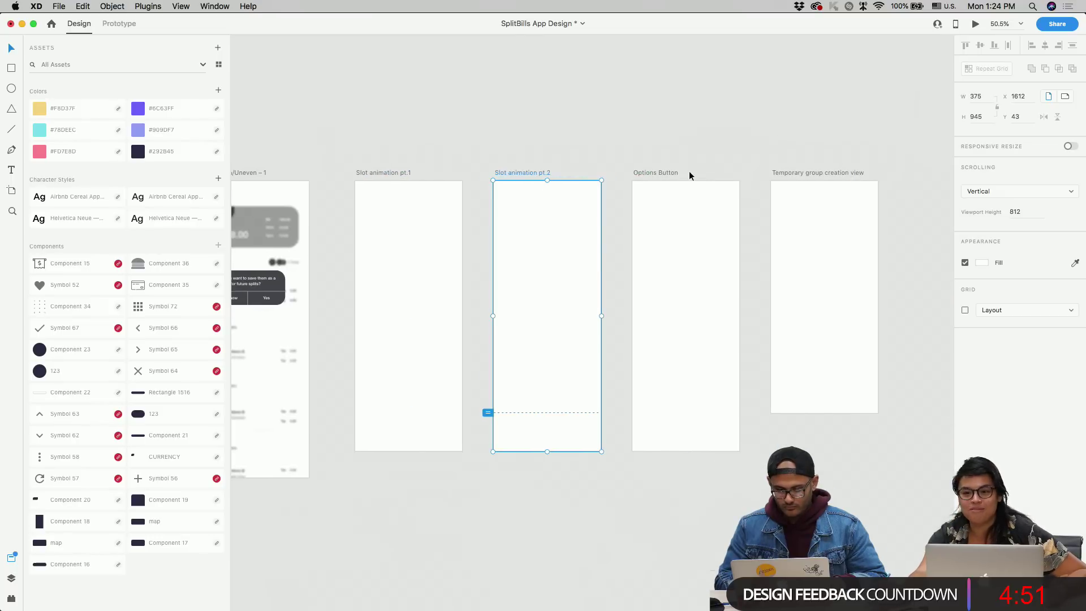
pyautogui.hscroll(-5, 550, 175)
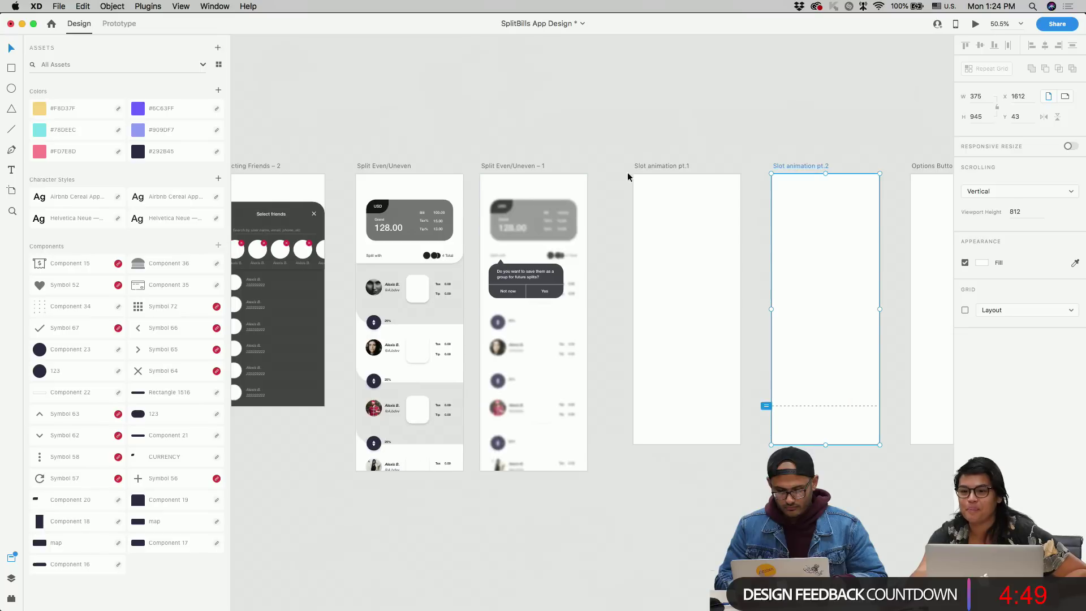
pyautogui.scroll(-1, 568, 441)
pyautogui.hscroll(1, 568, 441)
pyautogui.scroll(-1, 612, 362)
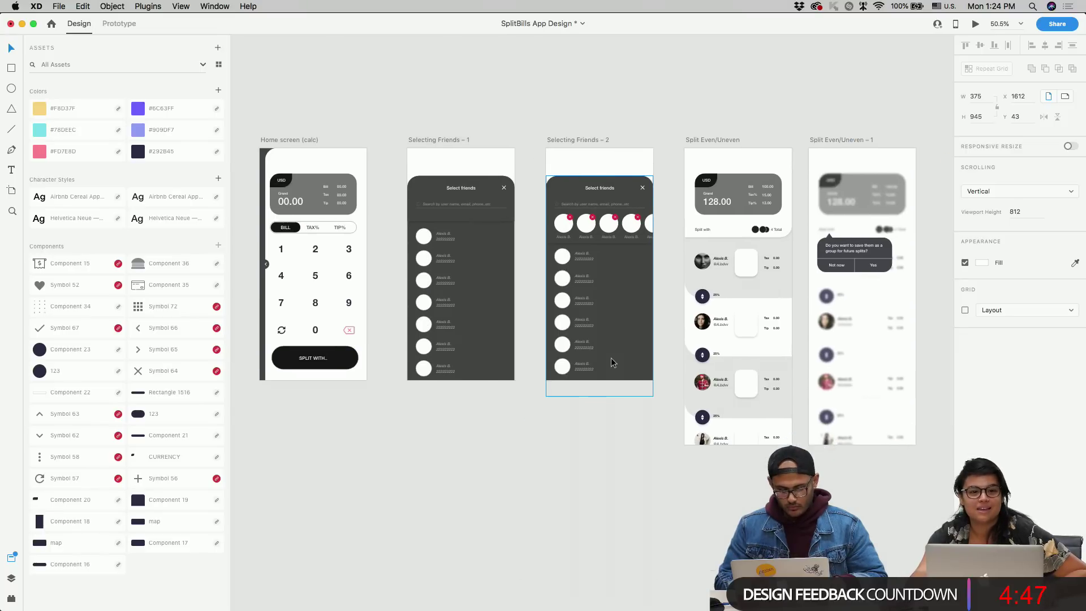
pyautogui.hscroll(10, 622, 340)
# - Draw a borderless rectangle 375 wide and about 353 high at Y 685 over the lower part of the Split Even/Uneven artboard
pyautogui.click(431, 132)
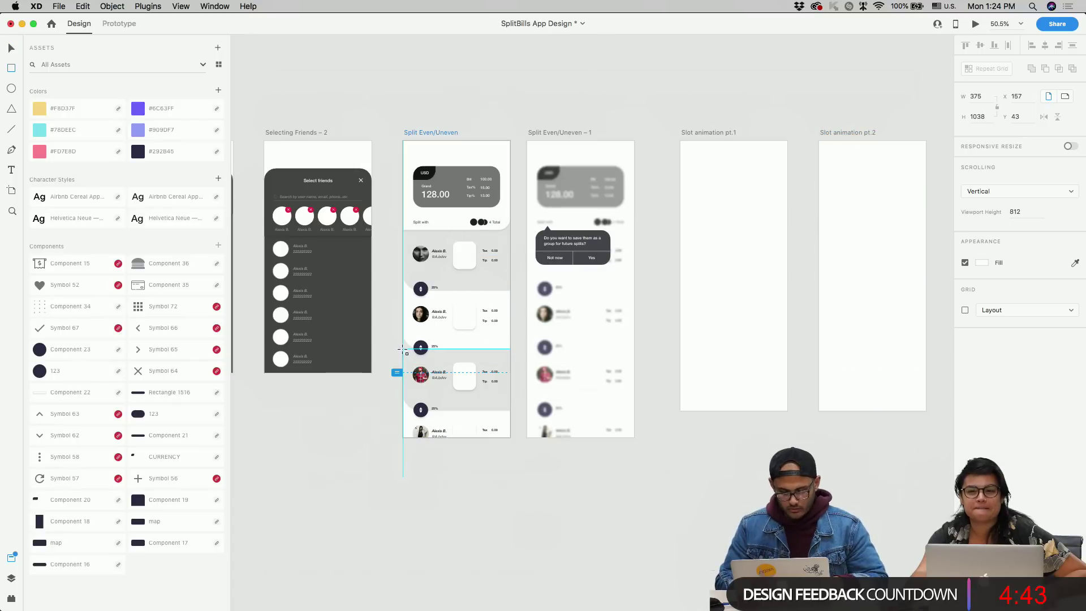
pyautogui.moveTo(401, 348); pyautogui.dragTo(510, 437)
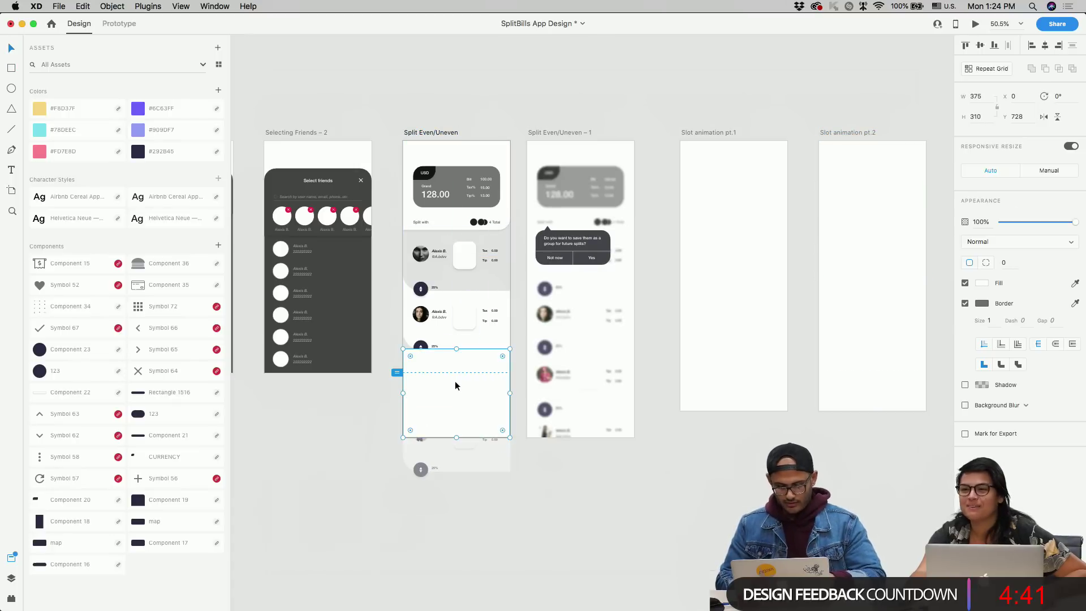
pyautogui.scroll(3, 454, 381)
pyautogui.moveTo(456, 310); pyautogui.dragTo(456, 284)
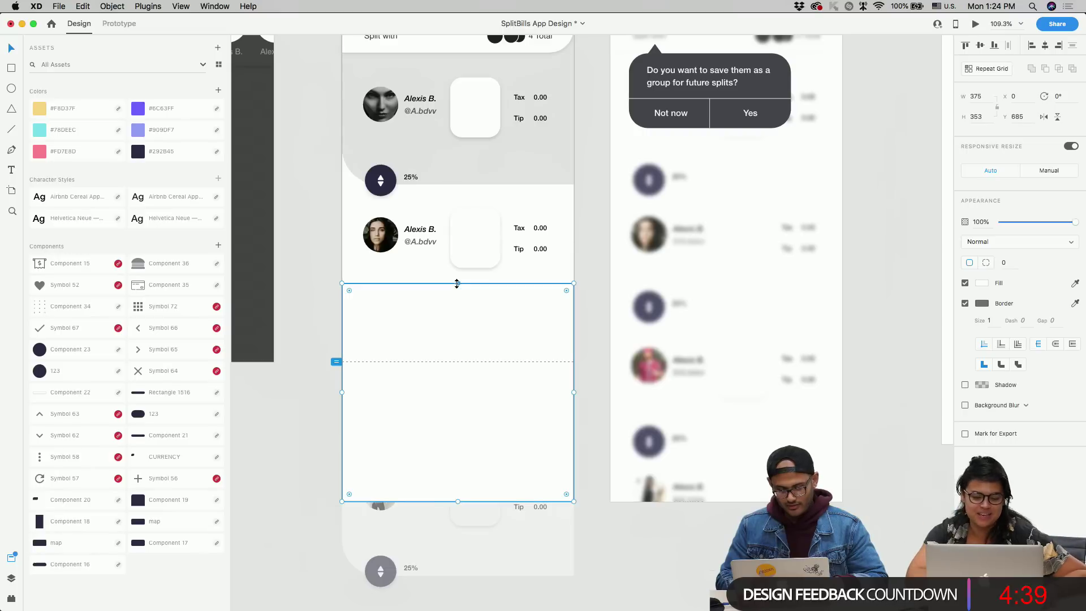
pyautogui.click(965, 303)
# - Fill the rectangle with a linear gradient from #FFFFFF at 0% opacity to #FFFFFF at 100%, ending just past its middle
pyautogui.click(984, 283)
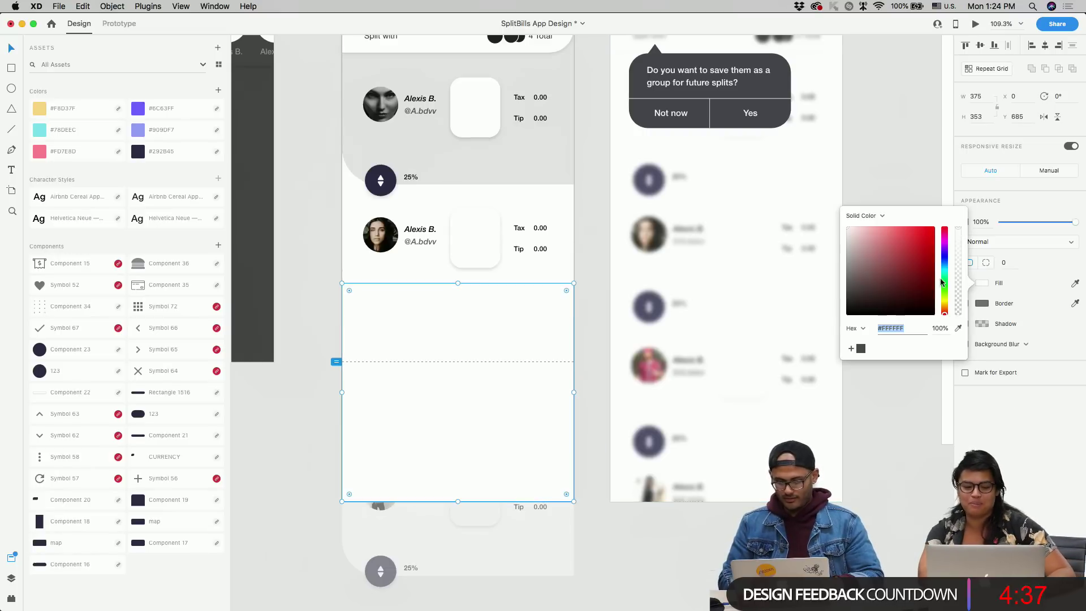
pyautogui.click(863, 219)
pyautogui.click(867, 216)
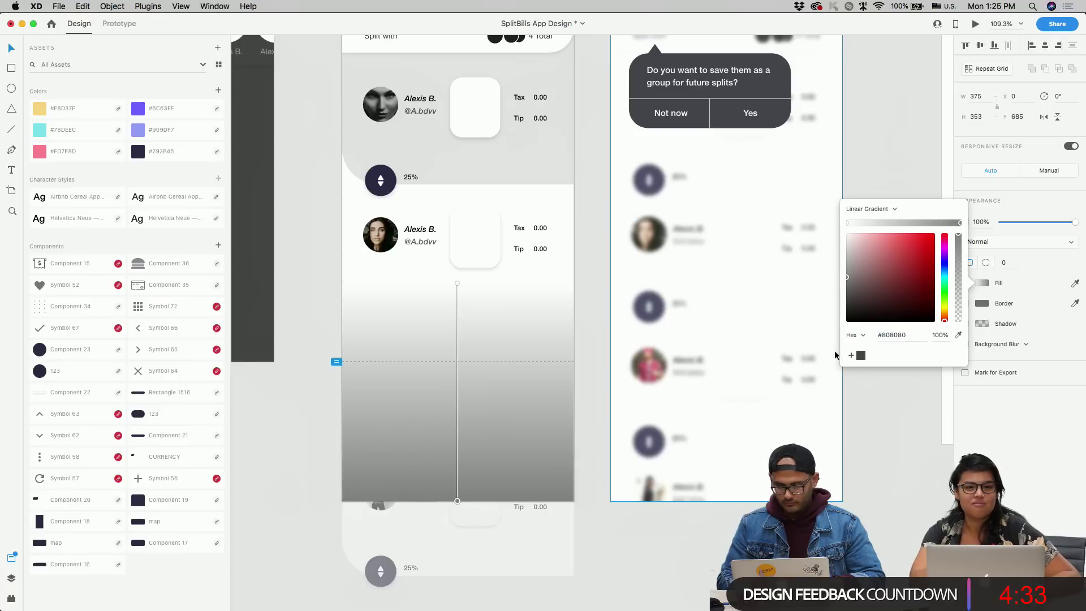
pyautogui.moveTo(896, 294); pyautogui.dragTo(846, 234)
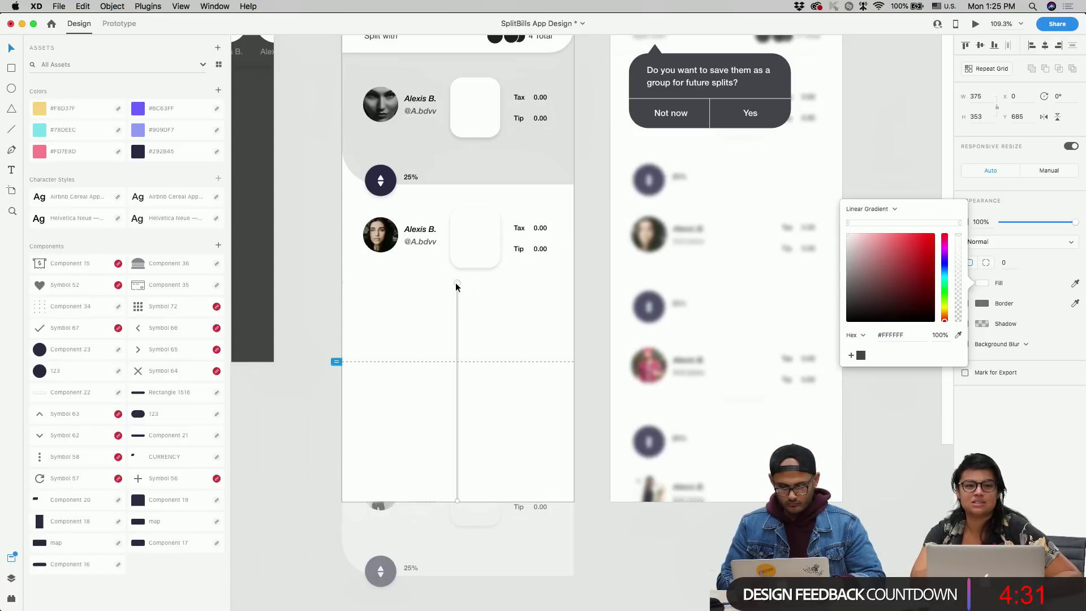
pyautogui.moveTo(958, 260); pyautogui.dragTo(961, 321)
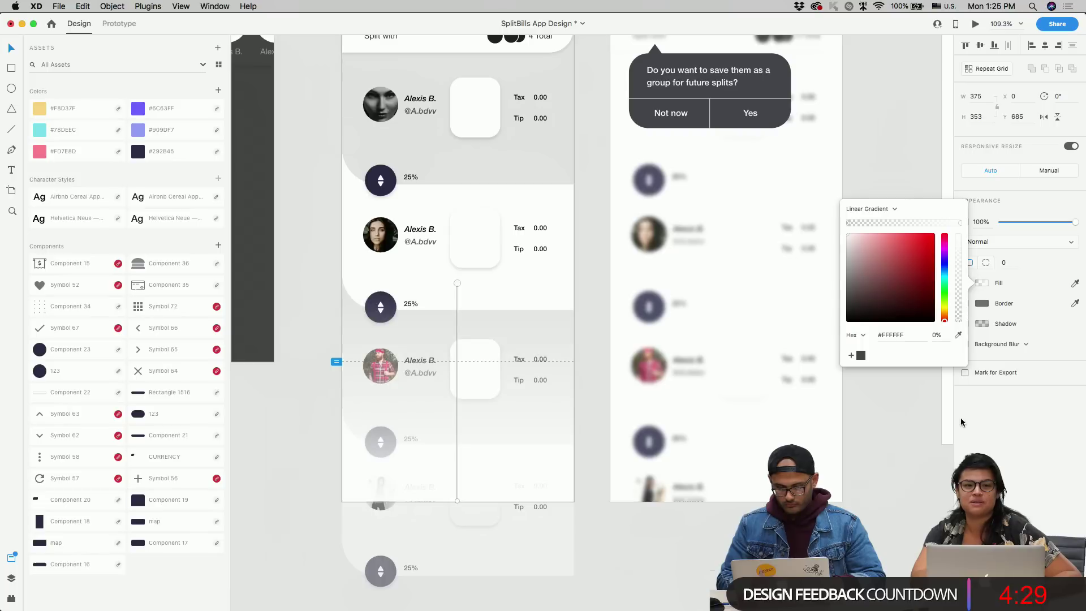
pyautogui.moveTo(458, 502); pyautogui.dragTo(457, 406)
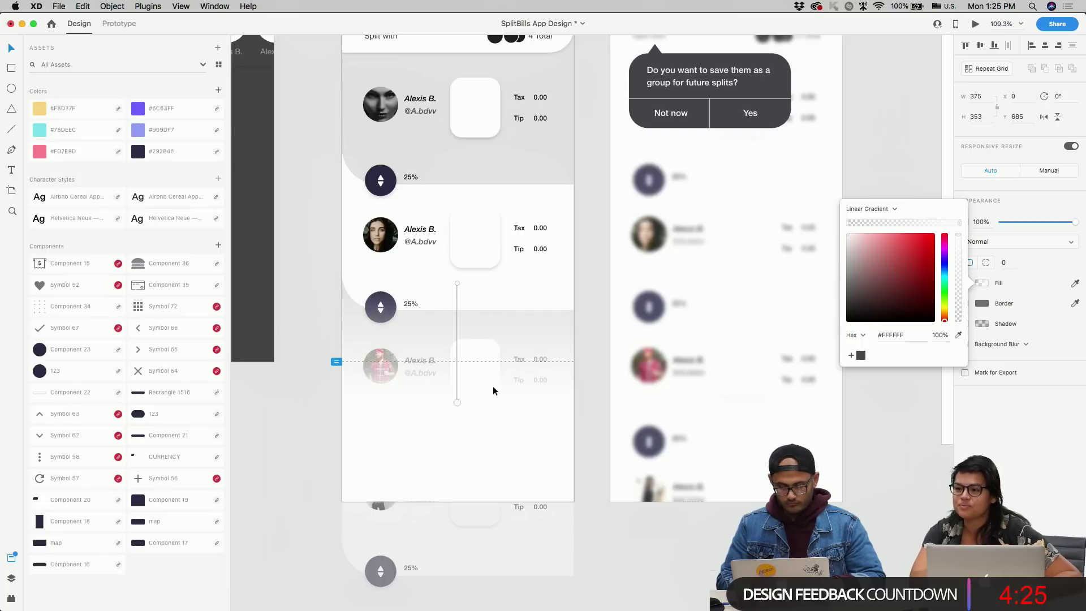
# - Preview the Split Even/Uneven screen with its fade overlay, close the preview and clear the selection
pyautogui.press('Tab')
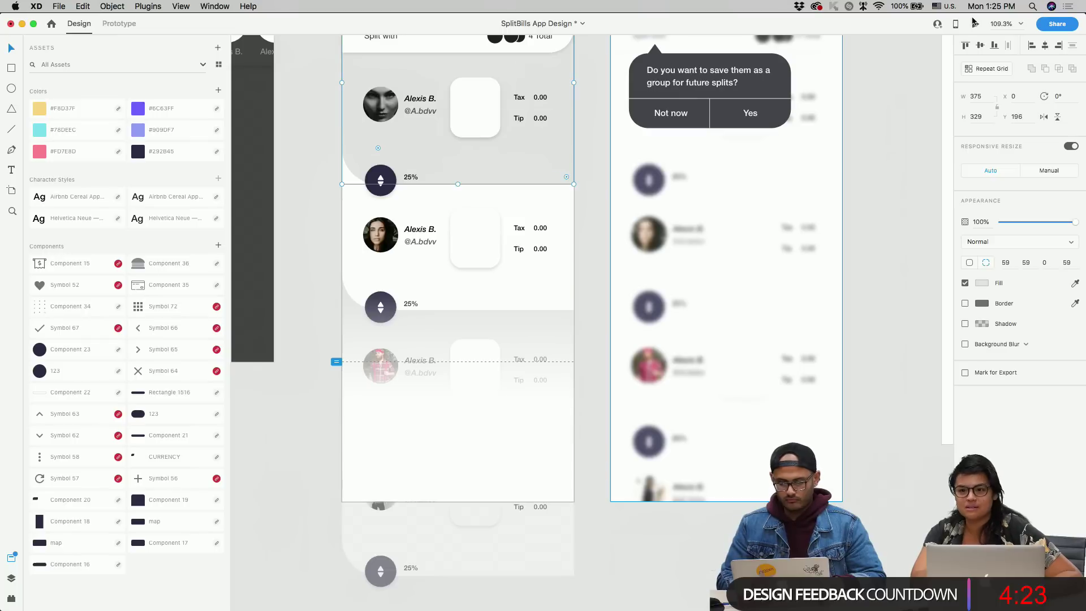
pyautogui.click(976, 24)
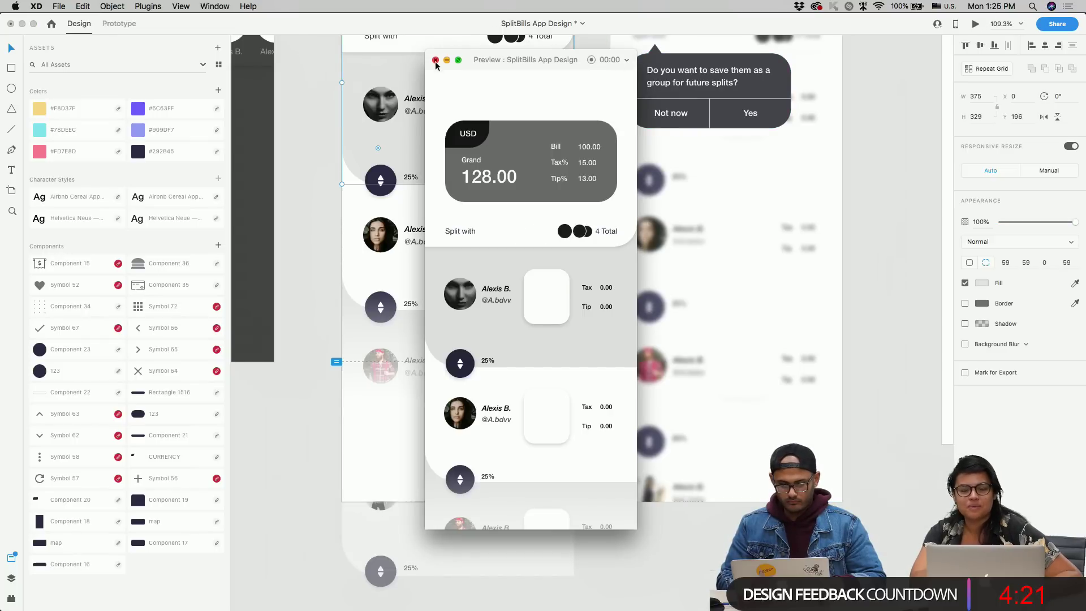
pyautogui.click(574, 390)
pyautogui.click(683, 598)
pyautogui.scroll(-3, 683, 598)
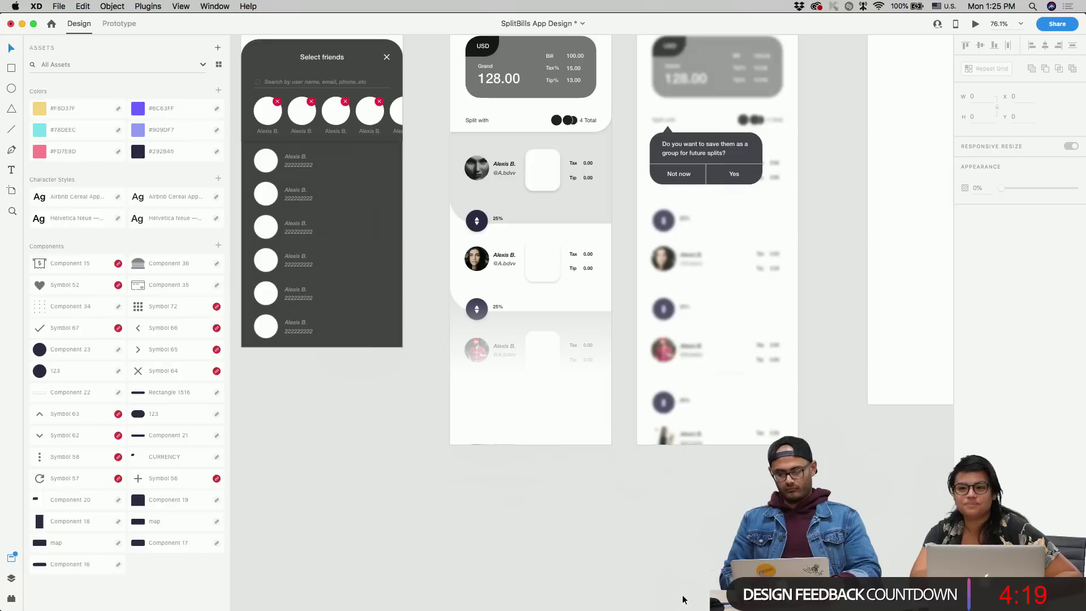
# - Draw a rectangle about 135 × 57 over the faded row at X 219, Y 724 and round its corners to 29
pyautogui.press('e')
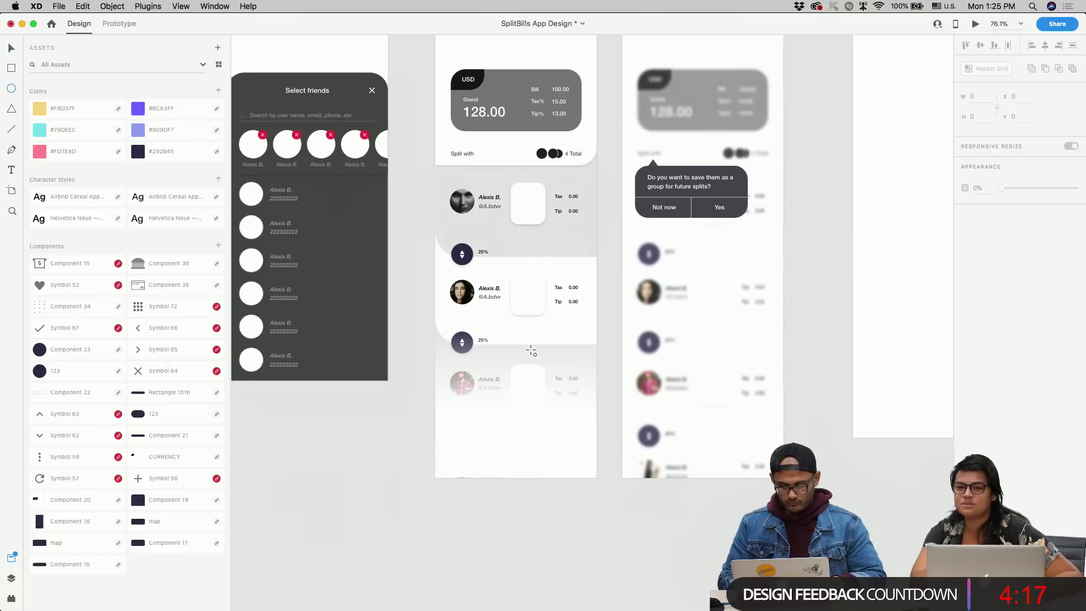
pyautogui.moveTo(531, 351); pyautogui.dragTo(577, 379)
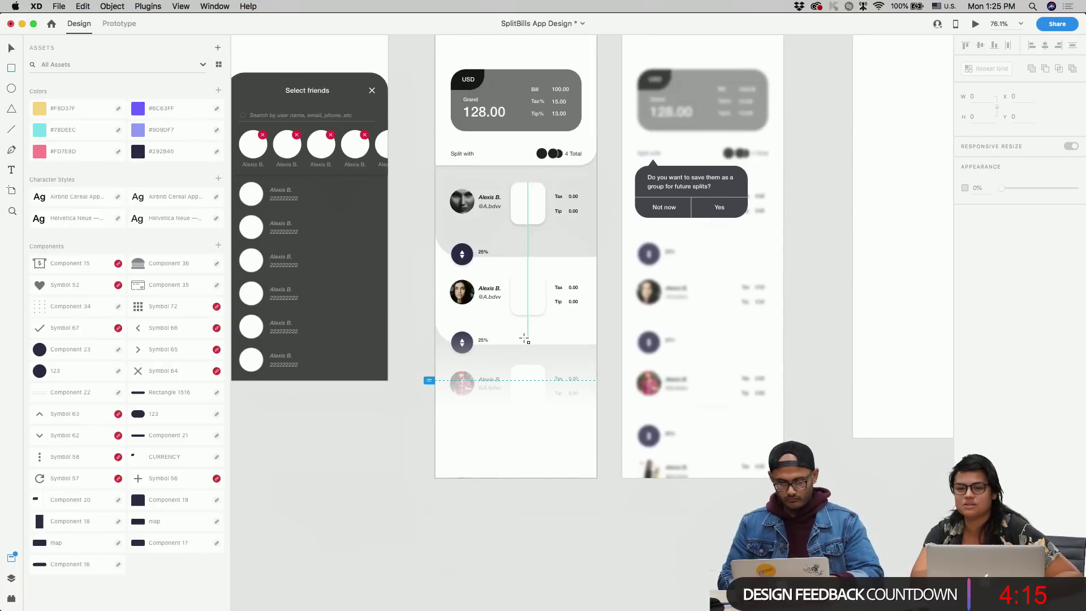
pyautogui.press('r')
pyautogui.moveTo(510, 342); pyautogui.dragTo(569, 366)
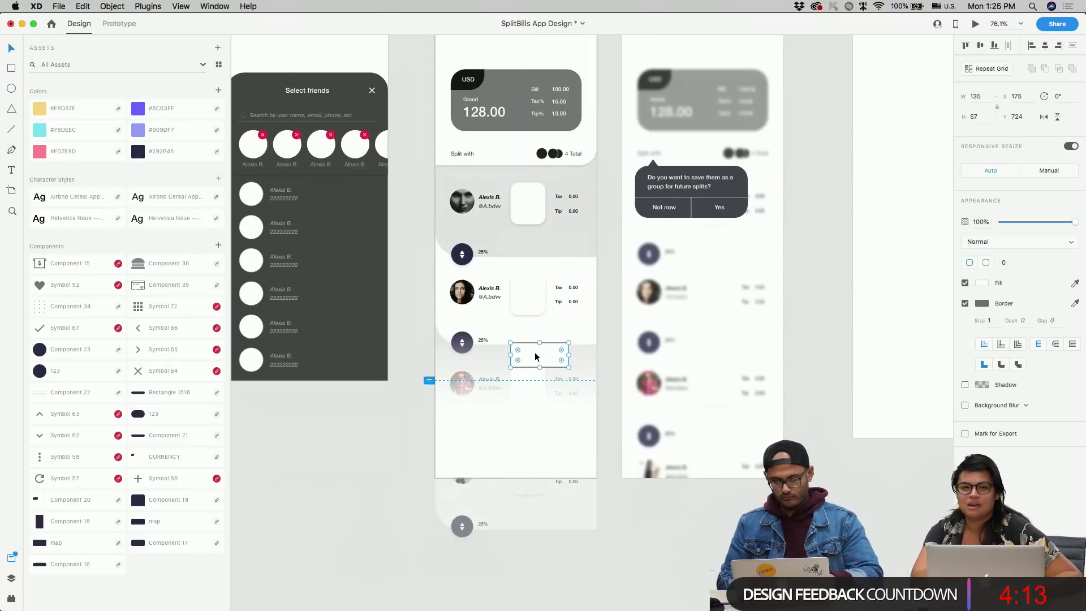
pyautogui.scroll(3, 536, 356)
pyautogui.moveTo(584, 342); pyautogui.dragTo(567, 356)
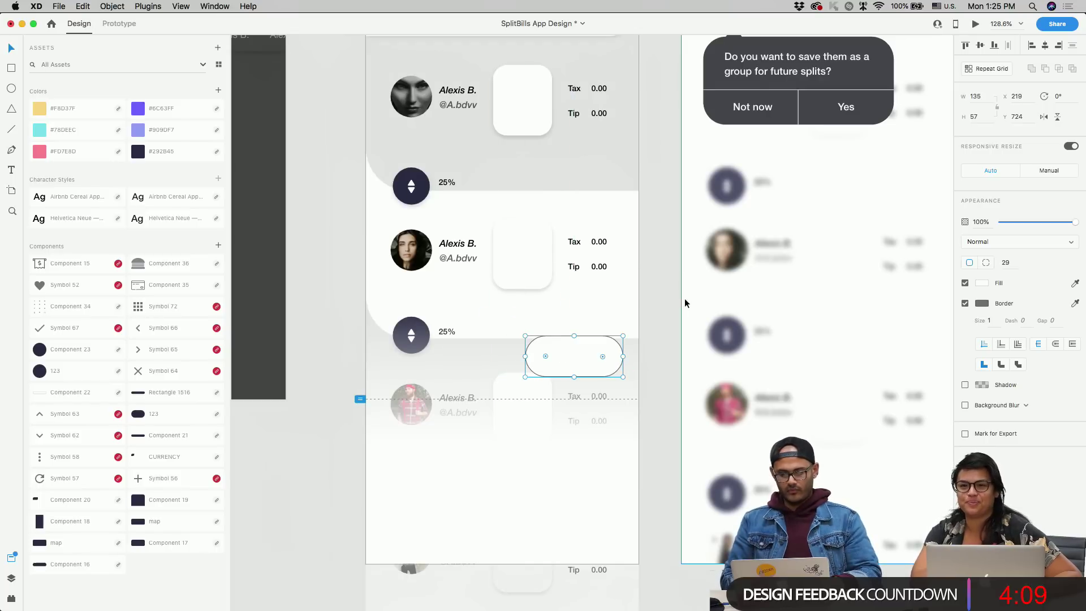
# - Preview the Split Even/Uneven screen with the new pill shape, and close the preview
pyautogui.scroll(3, 684, 299)
pyautogui.hscroll(2, 684, 299)
pyautogui.scroll(-1, 684, 297)
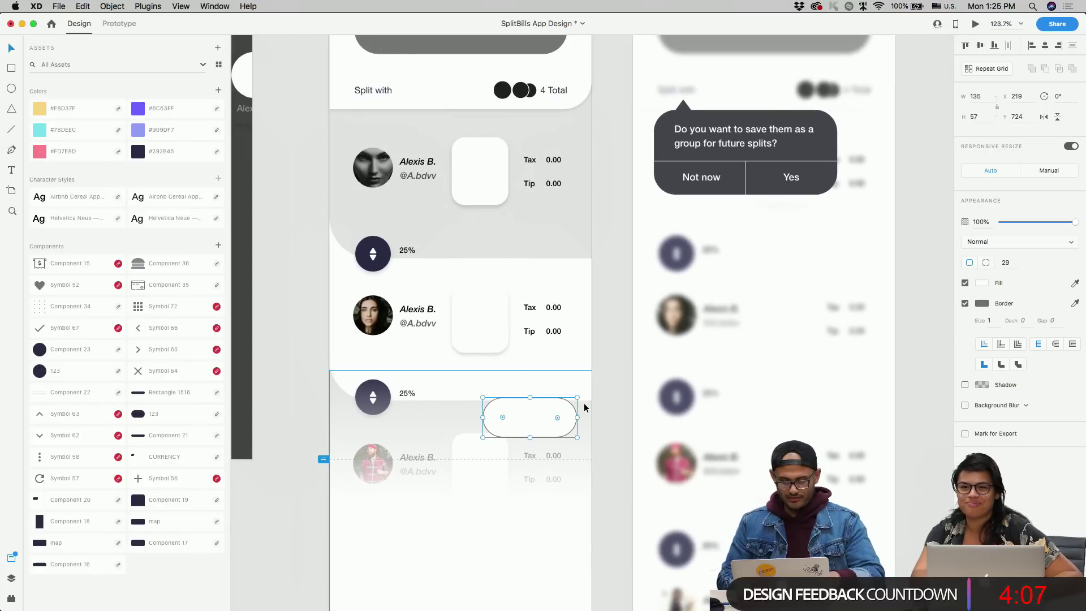
pyautogui.scroll(-3, 584, 407)
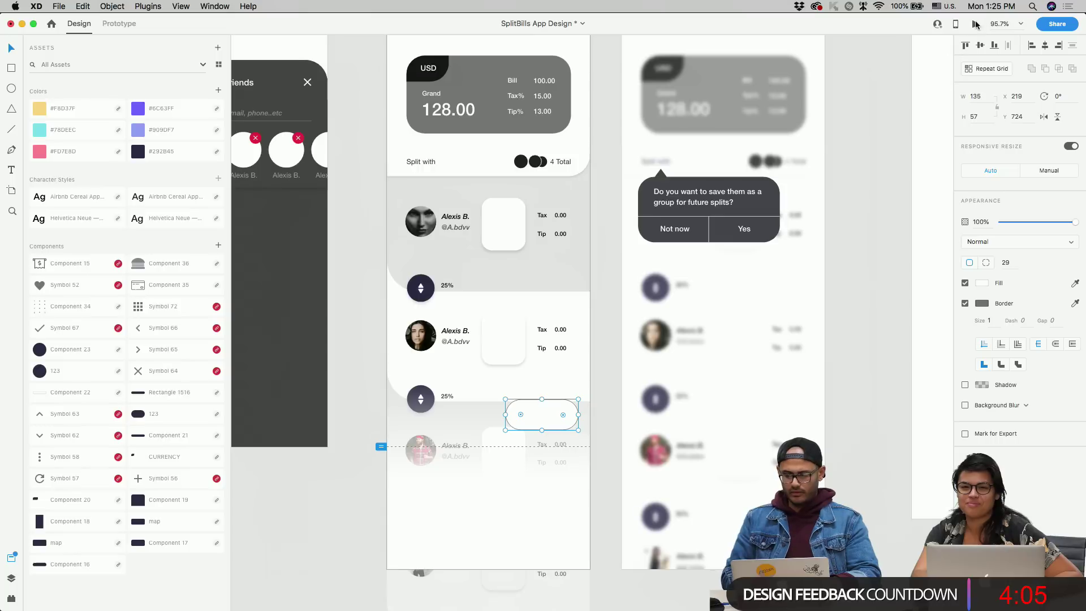
pyautogui.click(975, 25)
pyautogui.click(435, 59)
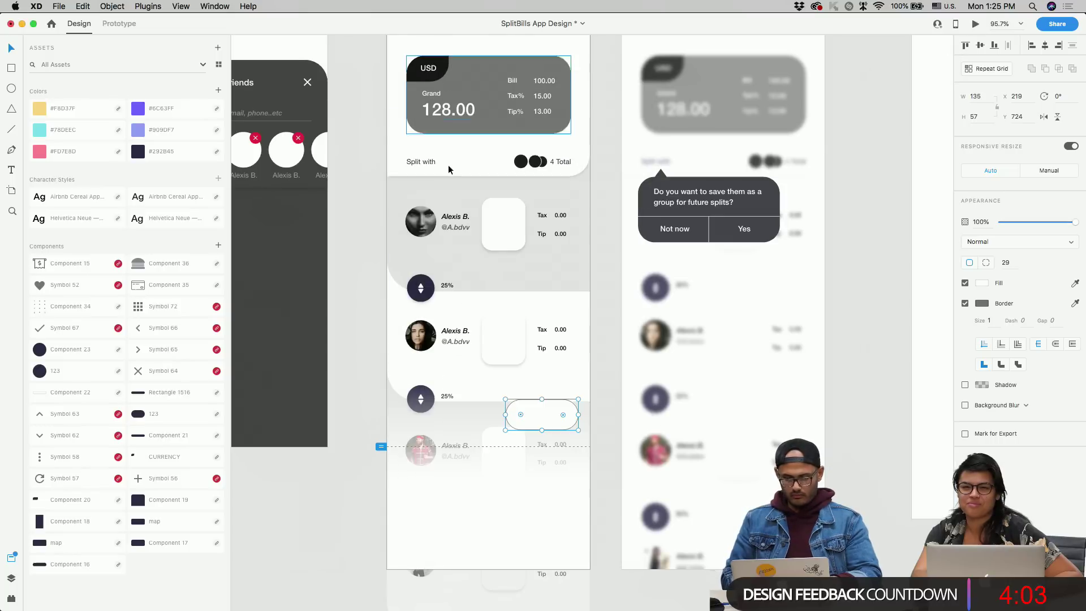
# - Resize the pill shape to about 106 × 49 and place it at X 248, Y 732
pyautogui.scroll(4, 463, 359)
pyautogui.moveTo(540, 432); pyautogui.dragTo(621, 440)
pyautogui.scroll(-5, 621, 438)
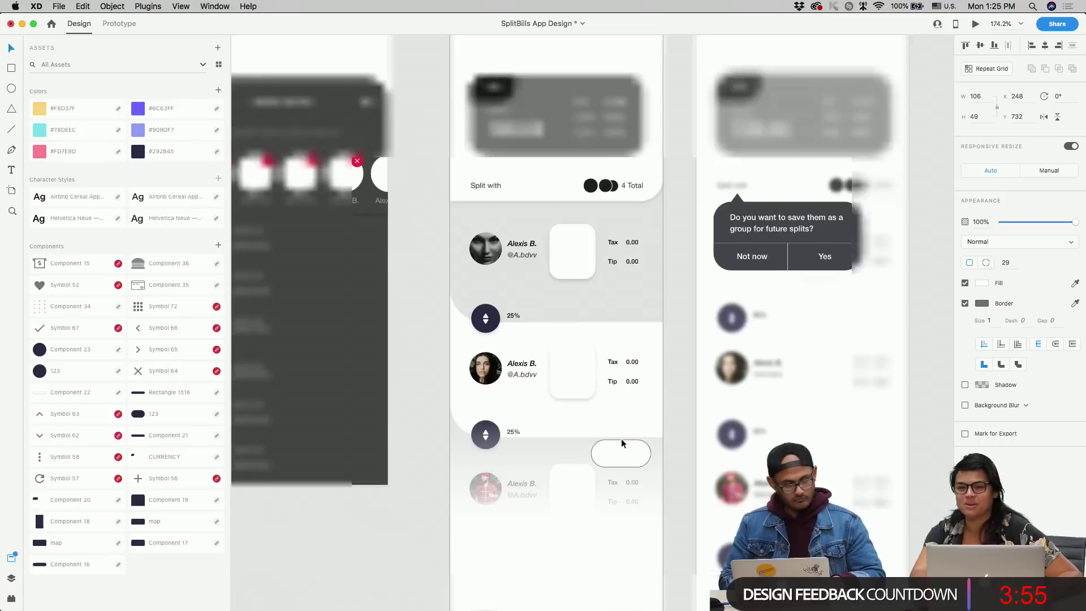
pyautogui.hscroll(3, 576, 469)
pyautogui.click(532, 504)
pyautogui.scroll(5, 483, 409)
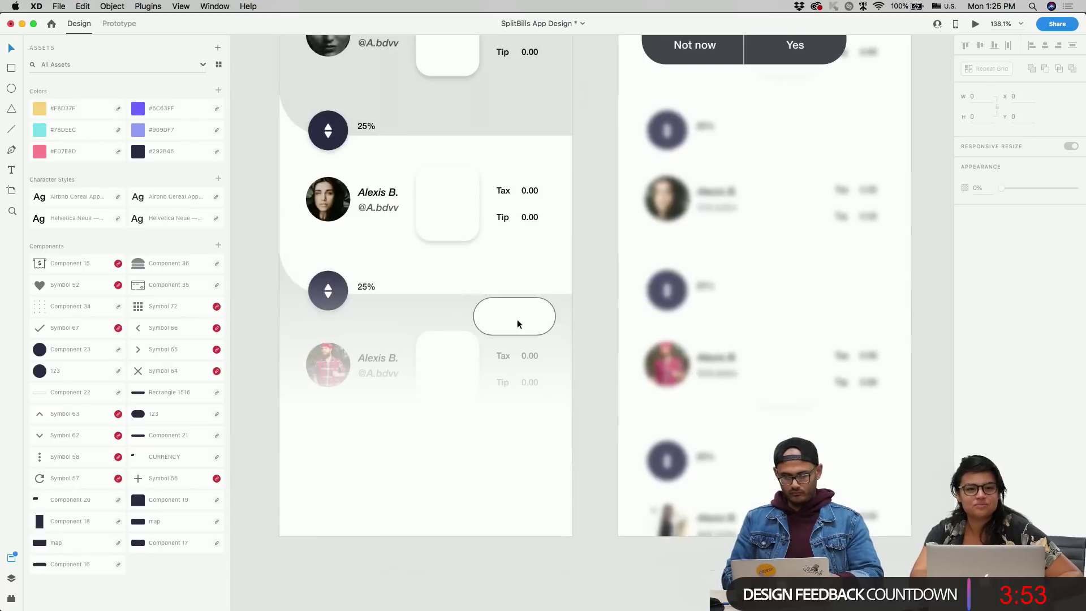
# - Remove the pill's border and fill it with the tooltip's dark gray, #45454A
pyautogui.scroll(2, 517, 319)
pyautogui.click(508, 362)
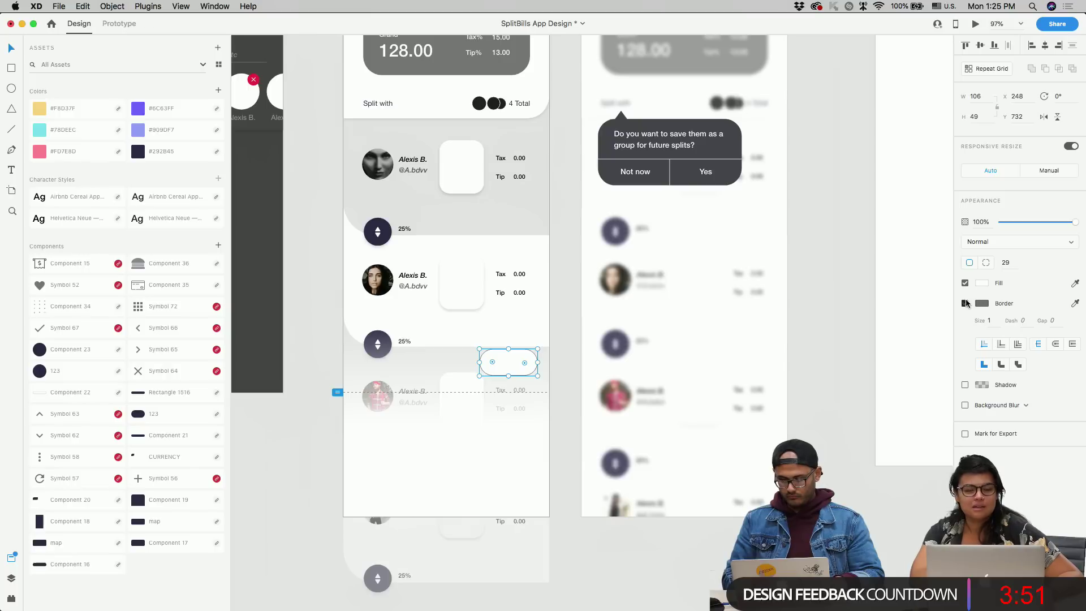
pyautogui.click(965, 303)
pyautogui.click(981, 282)
pyautogui.click(890, 328)
pyautogui.click(861, 349)
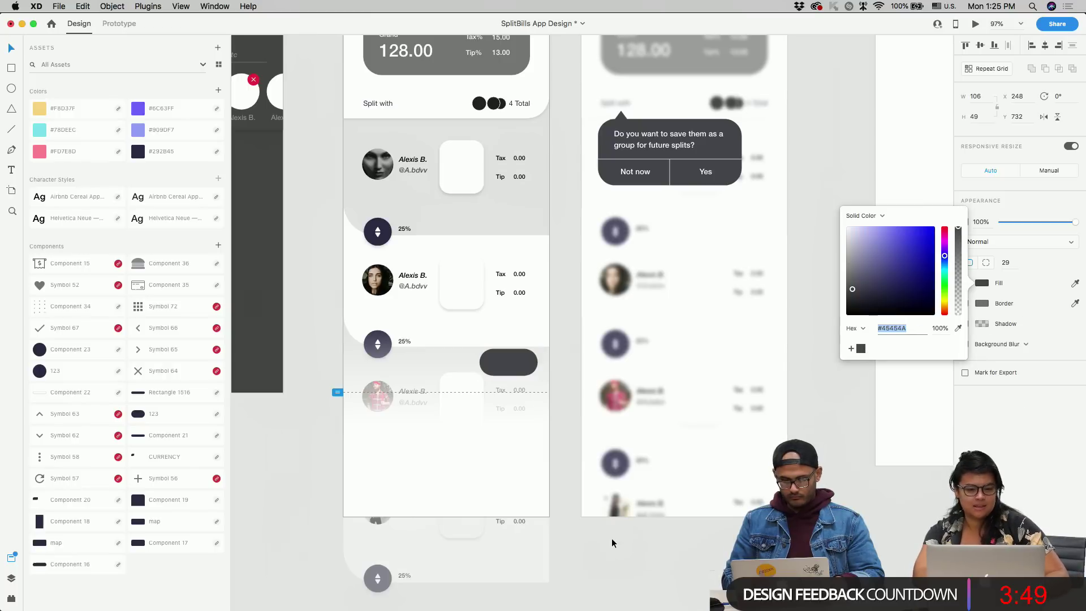
# - Duplicate the tooltip's "Not now" label onto the dark pill, center-align it and change its text to "Options"
pyautogui.click(558, 354)
pyautogui.scroll(2, 622, 255)
pyautogui.moveTo(630, 222); pyautogui.dragTo(504, 415)
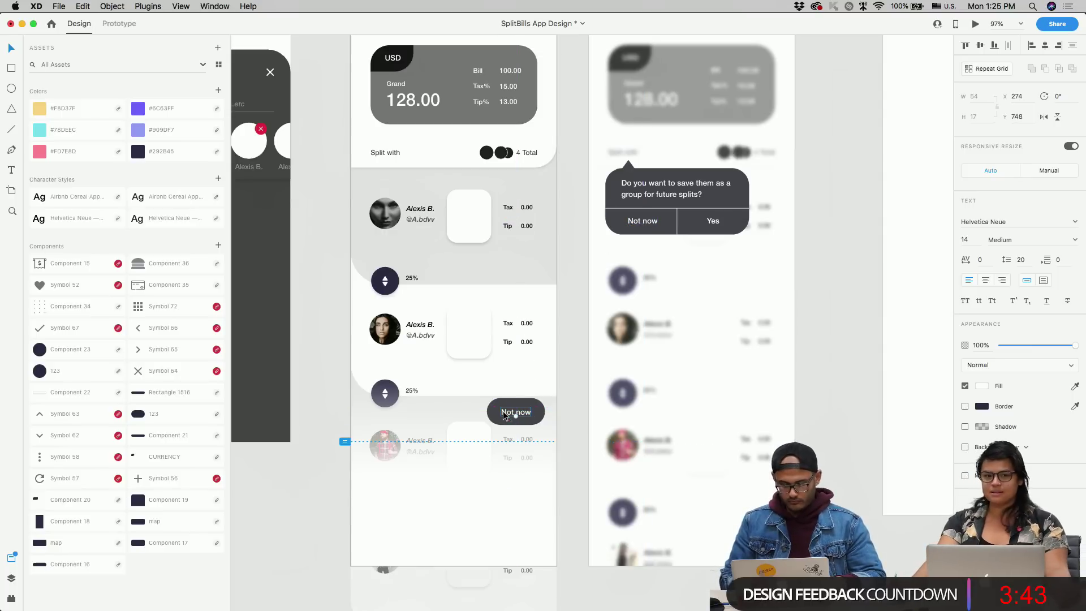
pyautogui.doubleClick(505, 414)
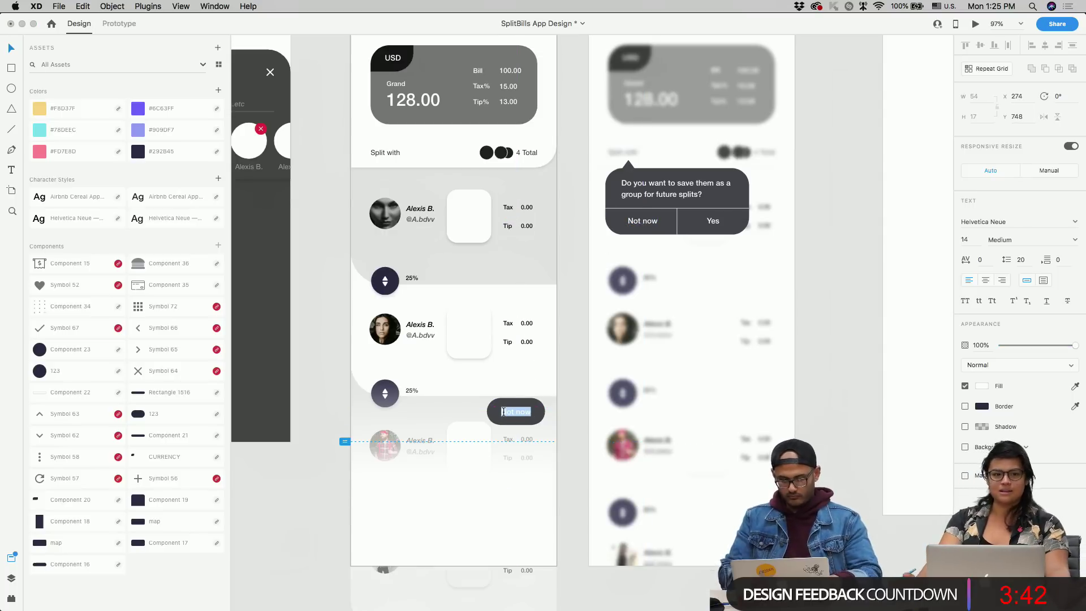
pyautogui.click(985, 280)
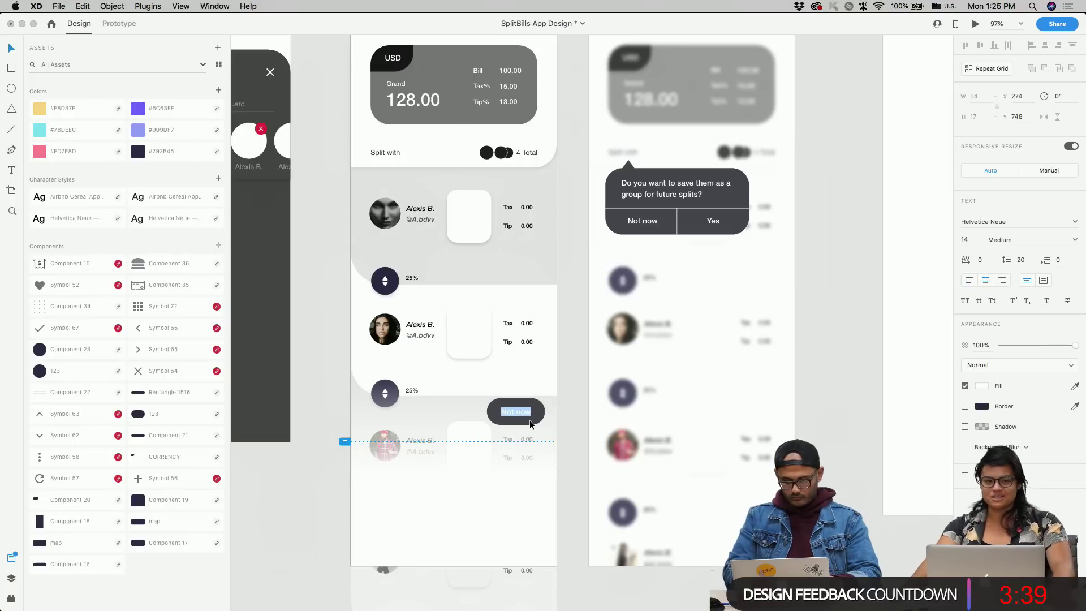
pyautogui.write('Options')
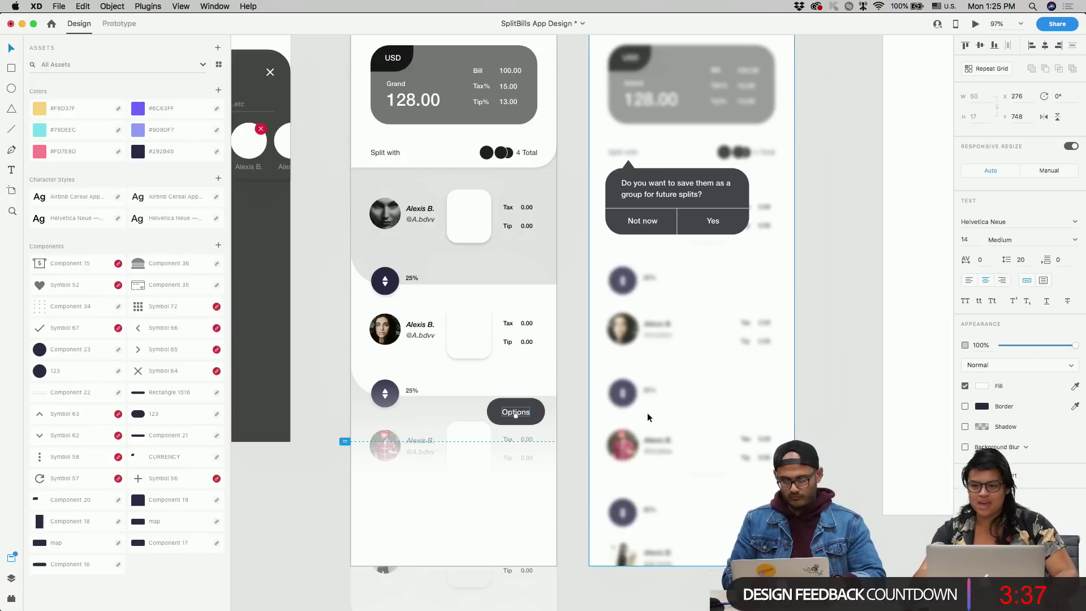
# - Group the "Options" label with its dark pill and select the resulting button
pyautogui.scroll(-5, 647, 417)
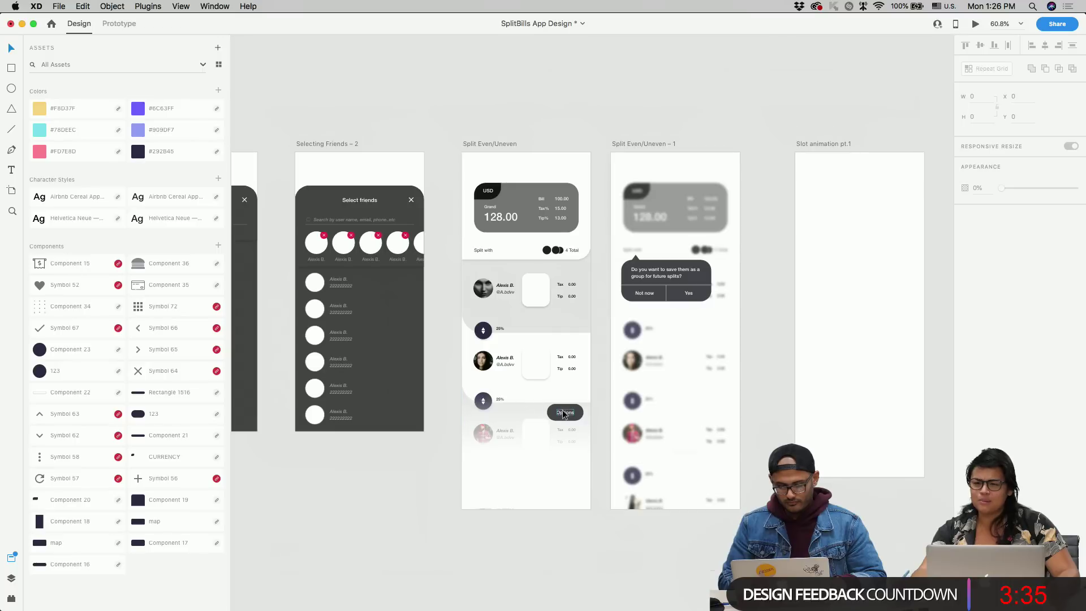
pyautogui.press('Escape')
pyautogui.click(580, 415)
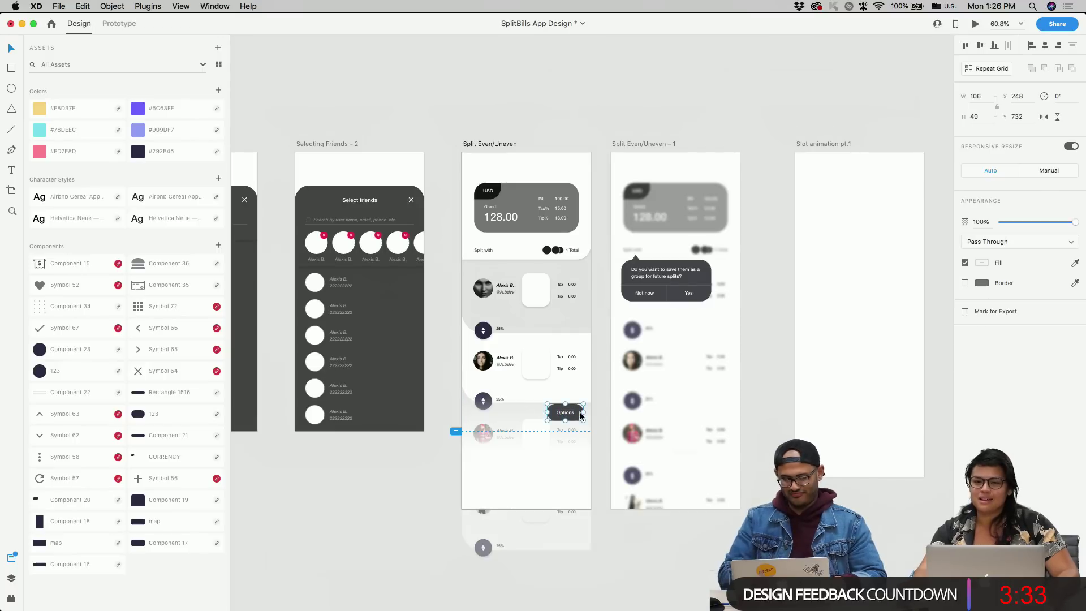
# - Examine the two Slot animation artboards and how they sit between the Split Even/Uneven screens, the Options Button artboard and the group-creation row
pyautogui.hscroll(3, 581, 416)
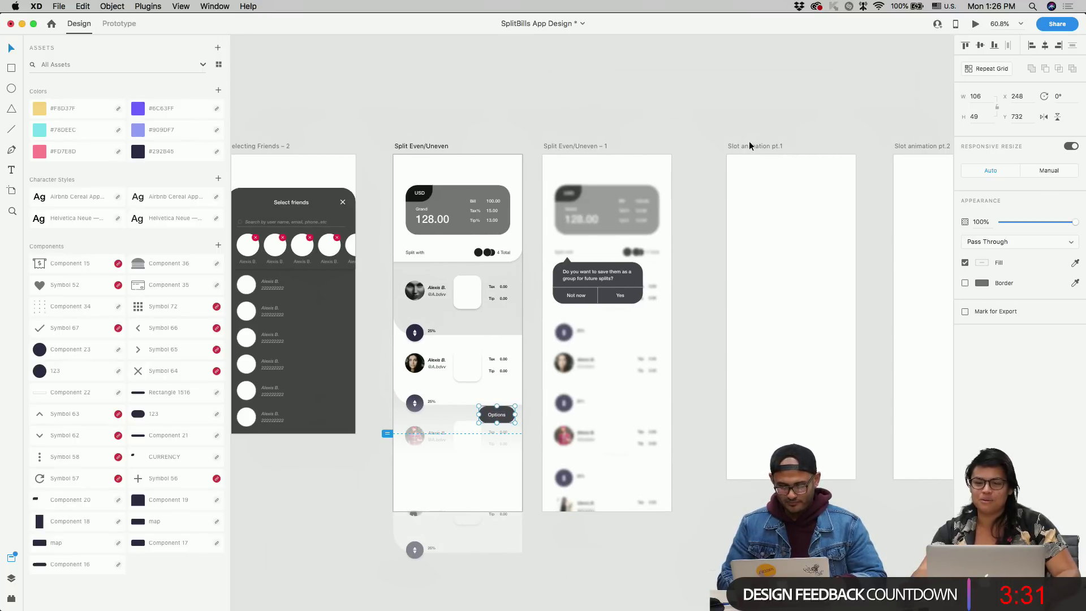
pyautogui.click(749, 146)
pyautogui.hscroll(10, 894, 141)
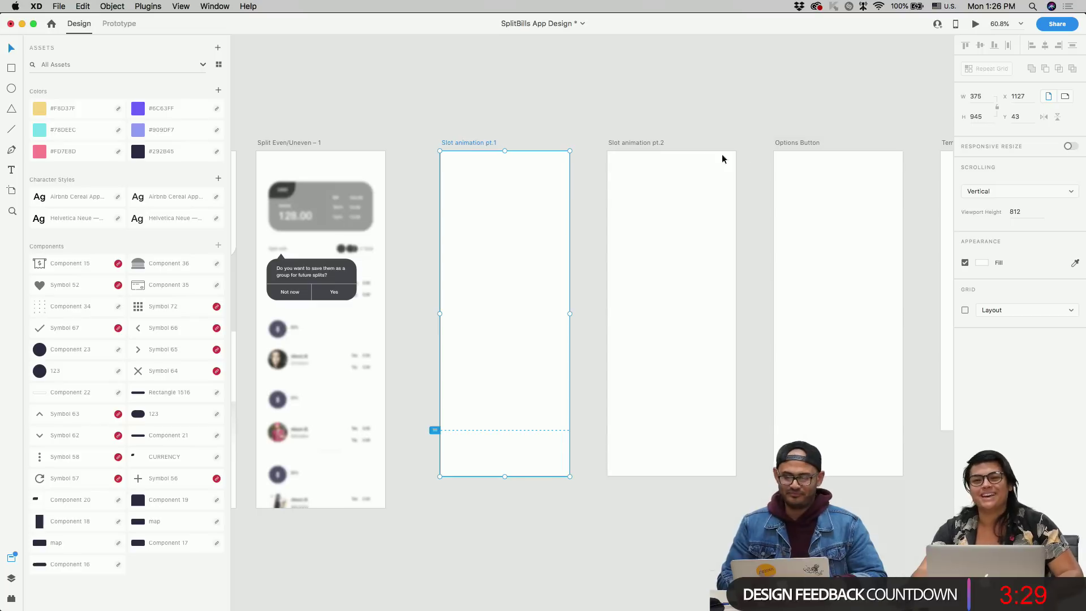
pyautogui.keyDown('shift'); pyautogui.click(644, 142); pyautogui.keyUp('shift')
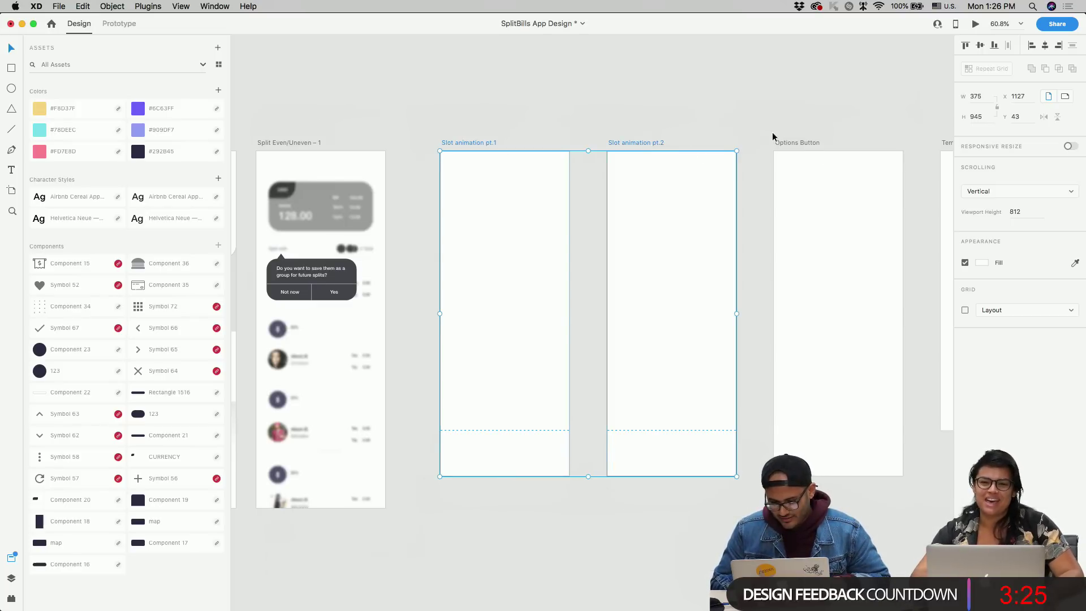
pyautogui.hscroll(5, 772, 134)
pyautogui.hscroll(-1, 761, 136)
pyautogui.hscroll(-5, 761, 137)
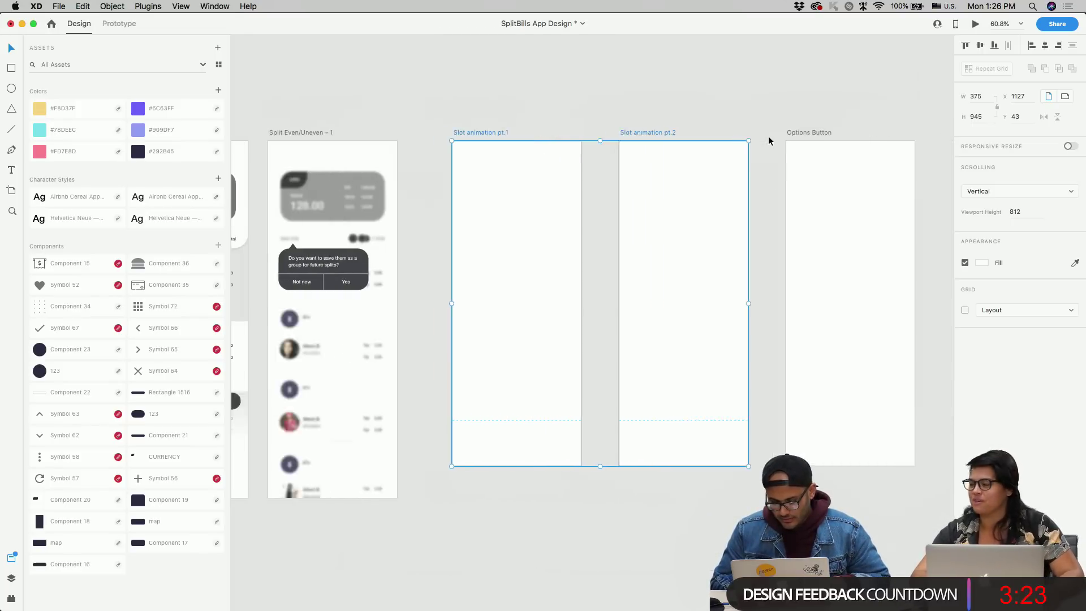
pyautogui.scroll(-5, 768, 138)
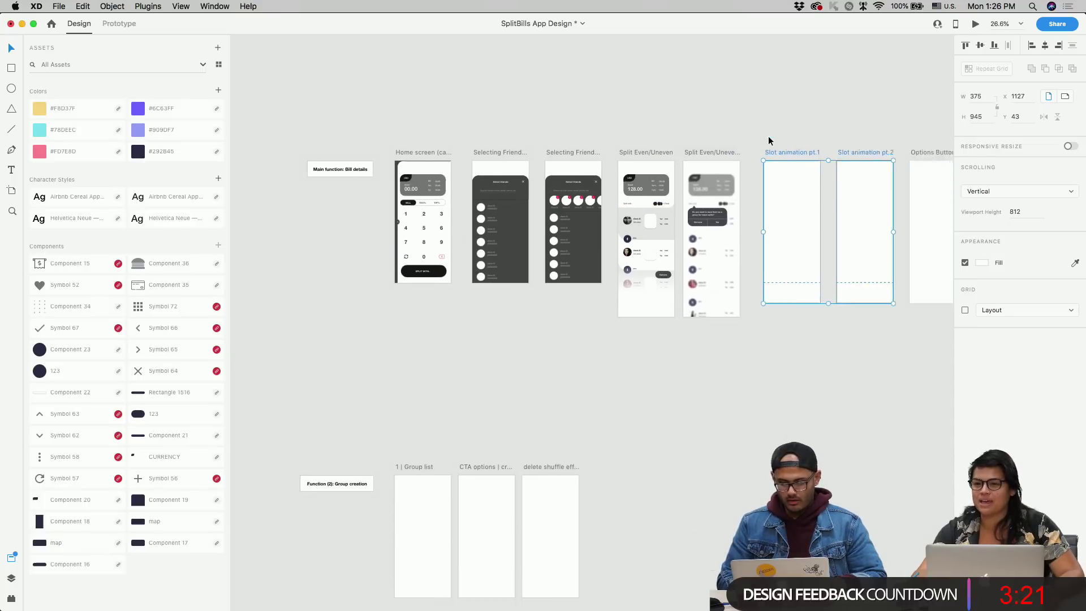
pyautogui.hscroll(2, 768, 136)
pyautogui.scroll(-1, 768, 135)
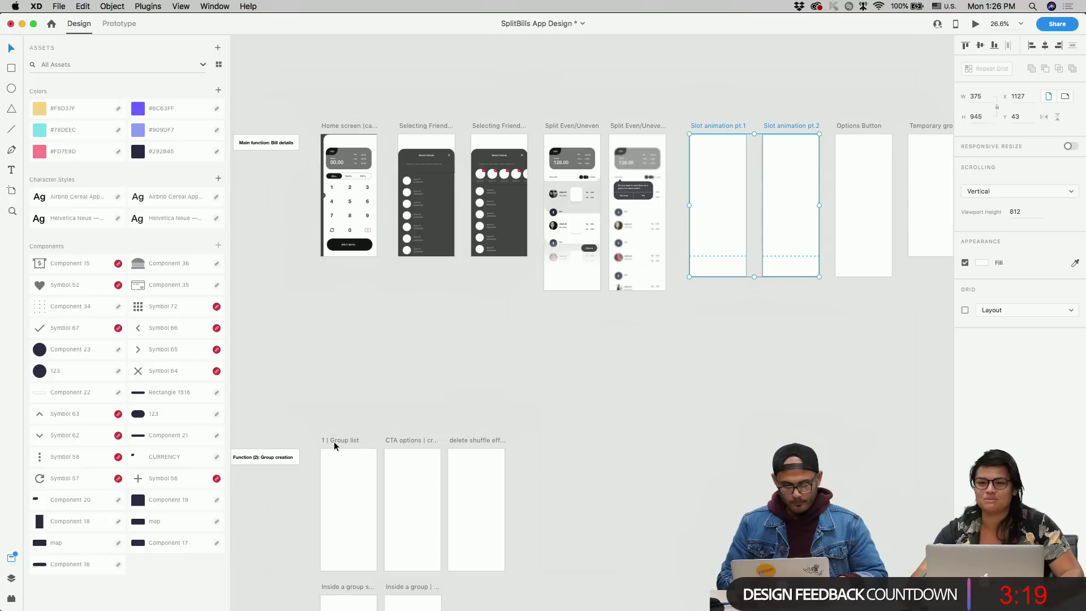
pyautogui.scroll(3, 334, 439)
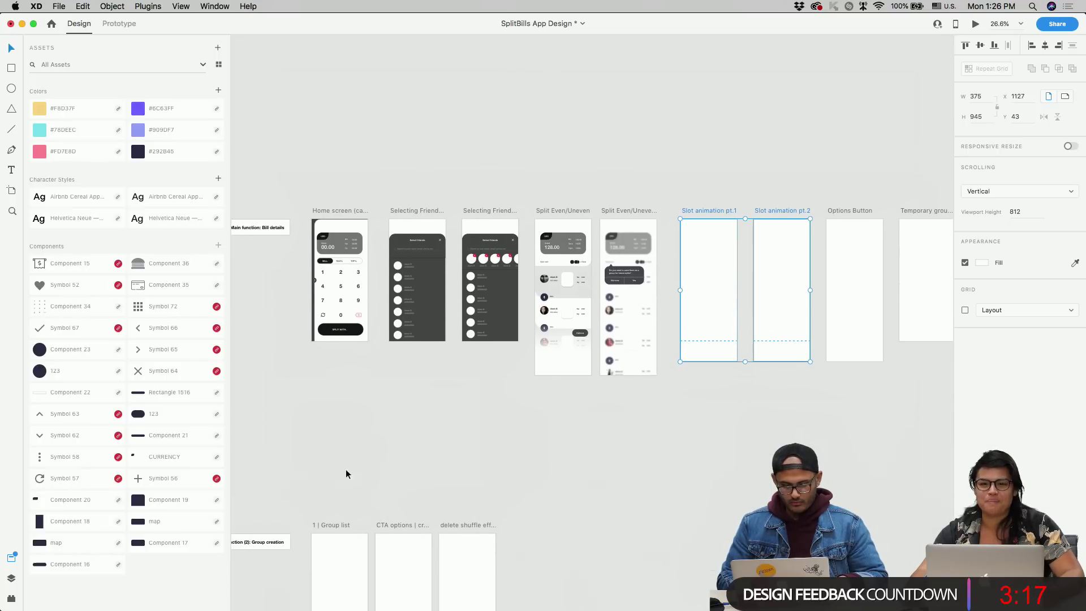
pyautogui.scroll(5, 518, 321)
pyautogui.hscroll(5, 518, 320)
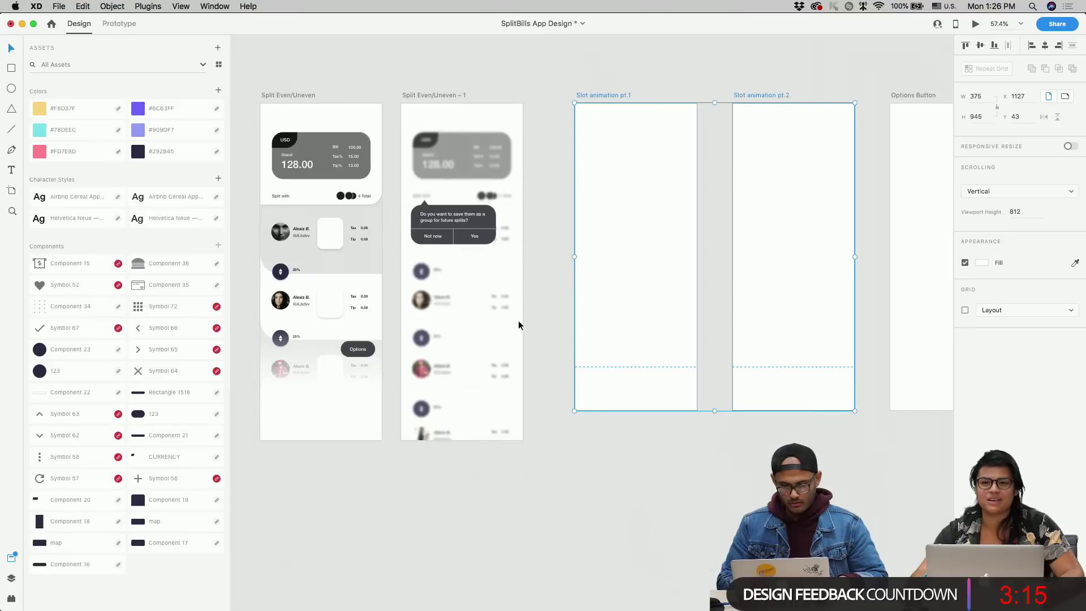
# - Select the background-blur rectangle on the Split Even/Uneven – 1 artboard and show it in the layer list
pyautogui.click(518, 320)
pyautogui.hscroll(-2, 590, 281)
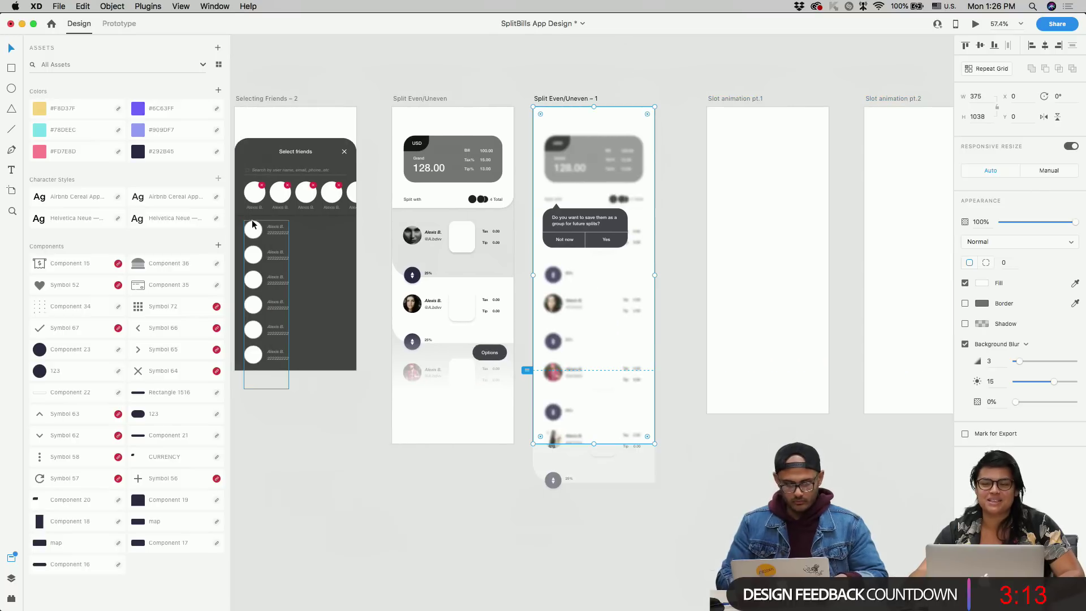
pyautogui.press('super+y')
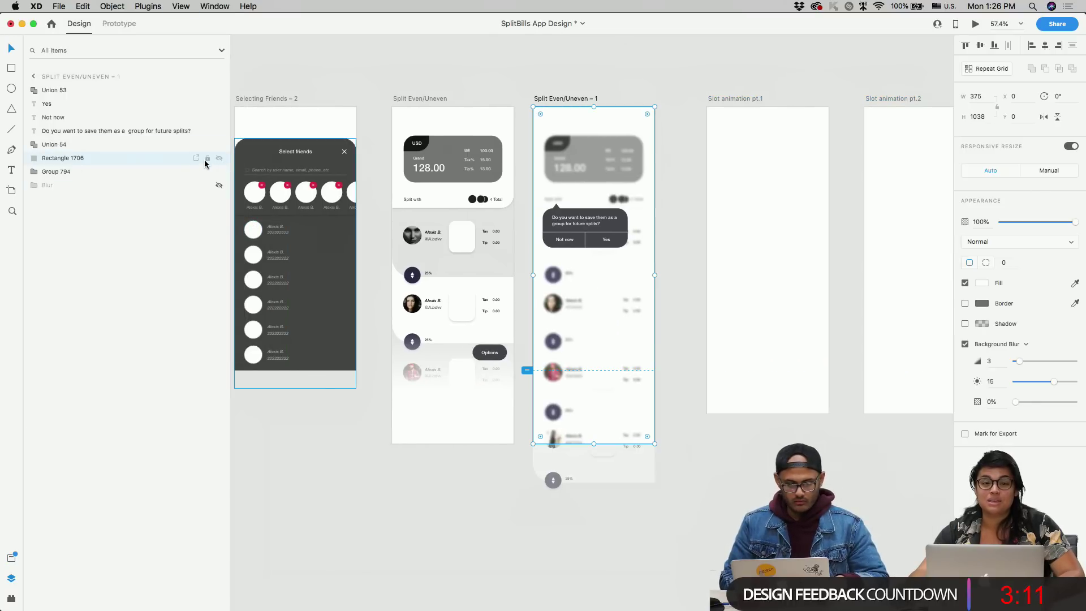
pyautogui.click(660, 283)
# - Examine the empty Function (2): Group creation artboards, starting with 1 | Group list, against the designed Main function screens
pyautogui.scroll(-10, 660, 284)
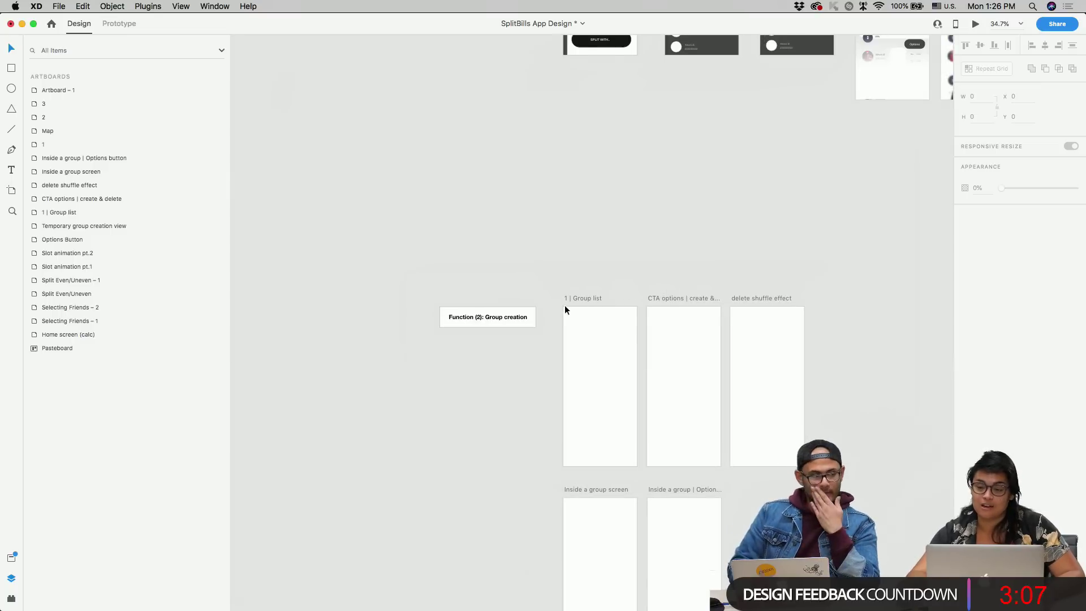
pyautogui.click(586, 296)
pyautogui.scroll(3, 583, 293)
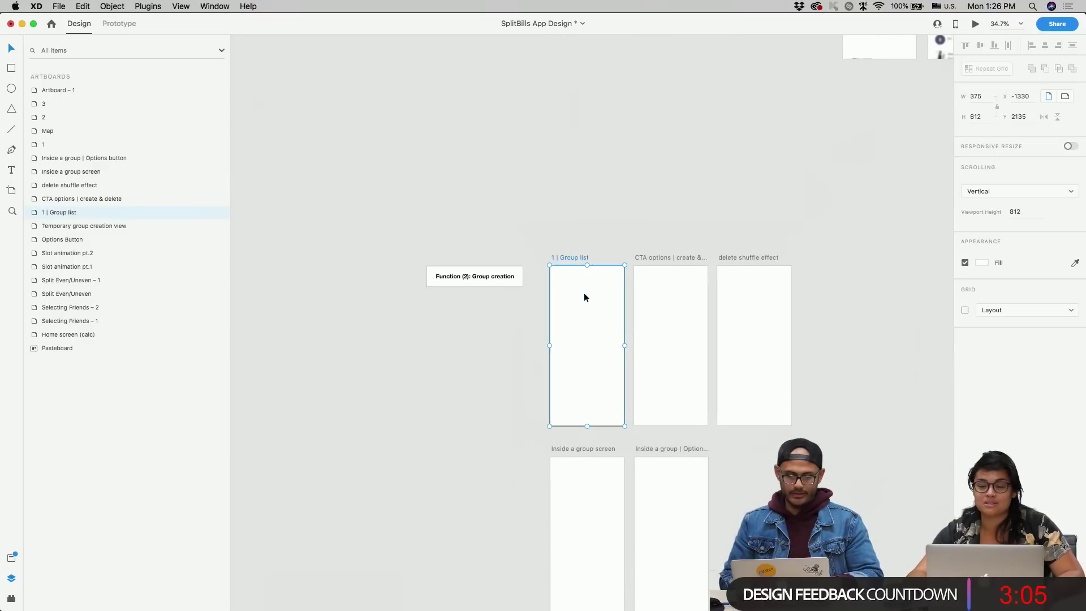
pyautogui.scroll(-2, 569, 295)
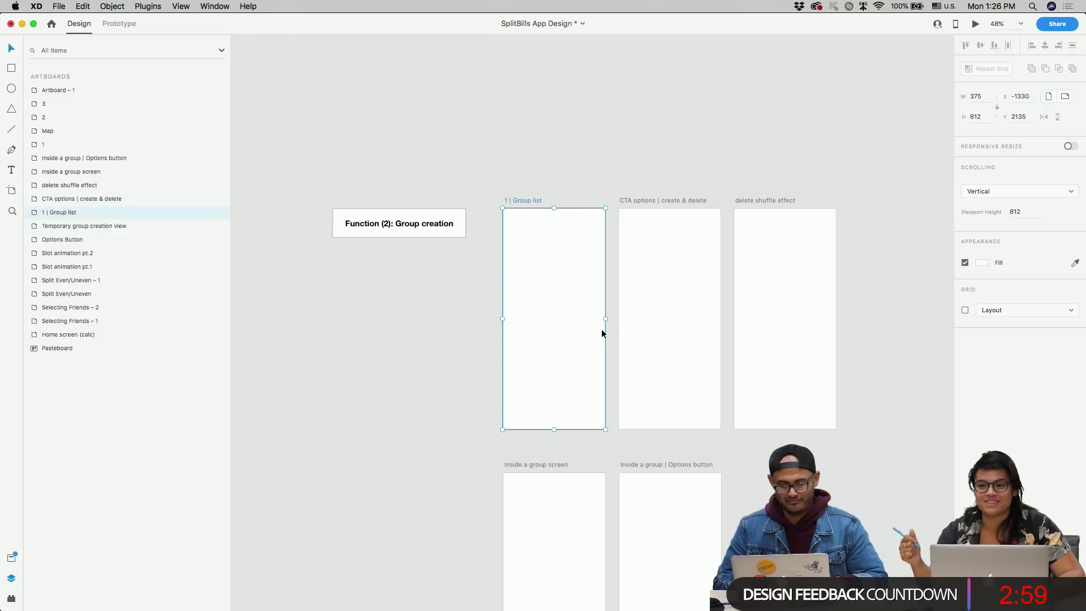
pyautogui.scroll(5, 599, 327)
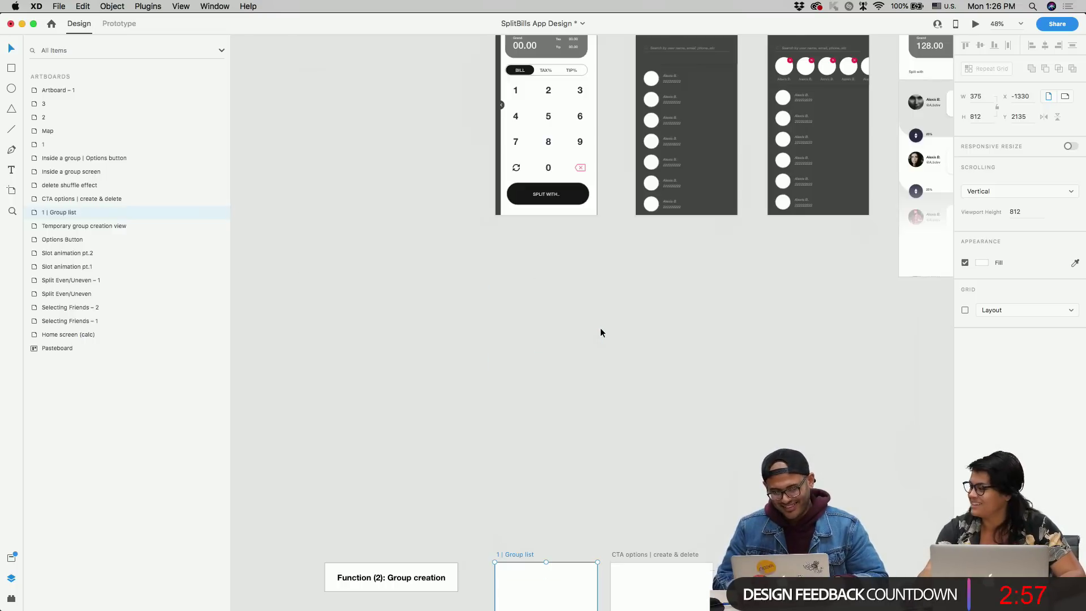
pyautogui.scroll(-3, 600, 328)
pyautogui.hscroll(3, 615, 276)
pyautogui.scroll(2, 378, 217)
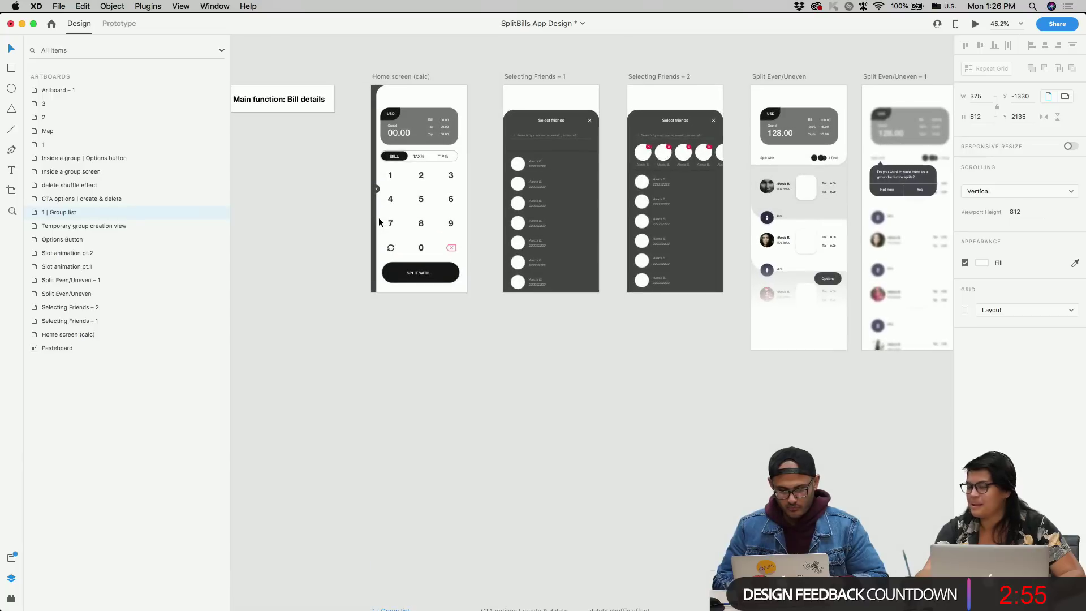
pyautogui.scroll(3, 782, 271)
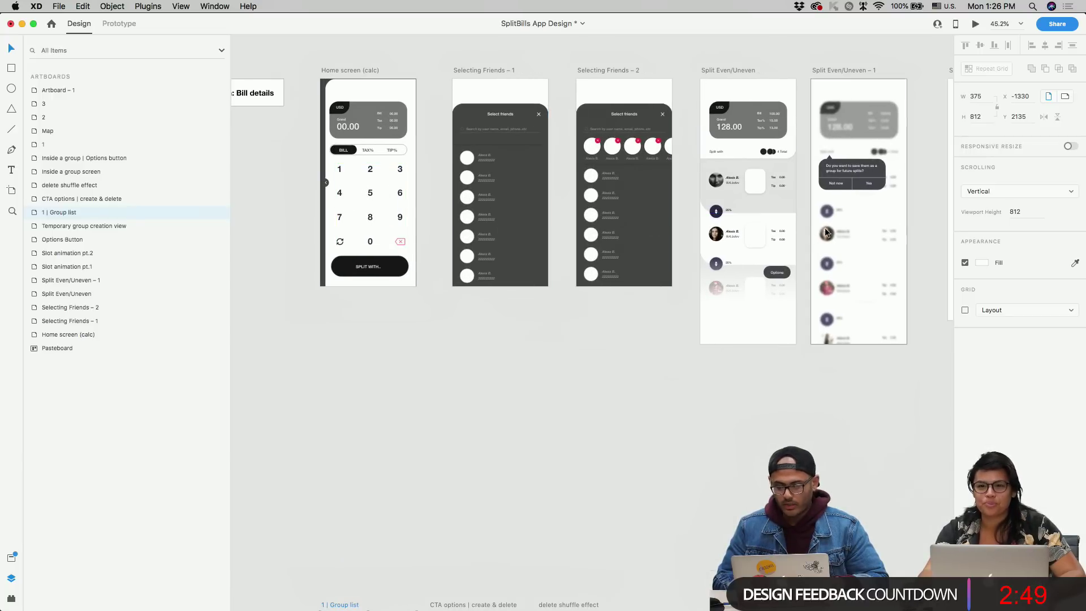
pyautogui.scroll(-10, 835, 372)
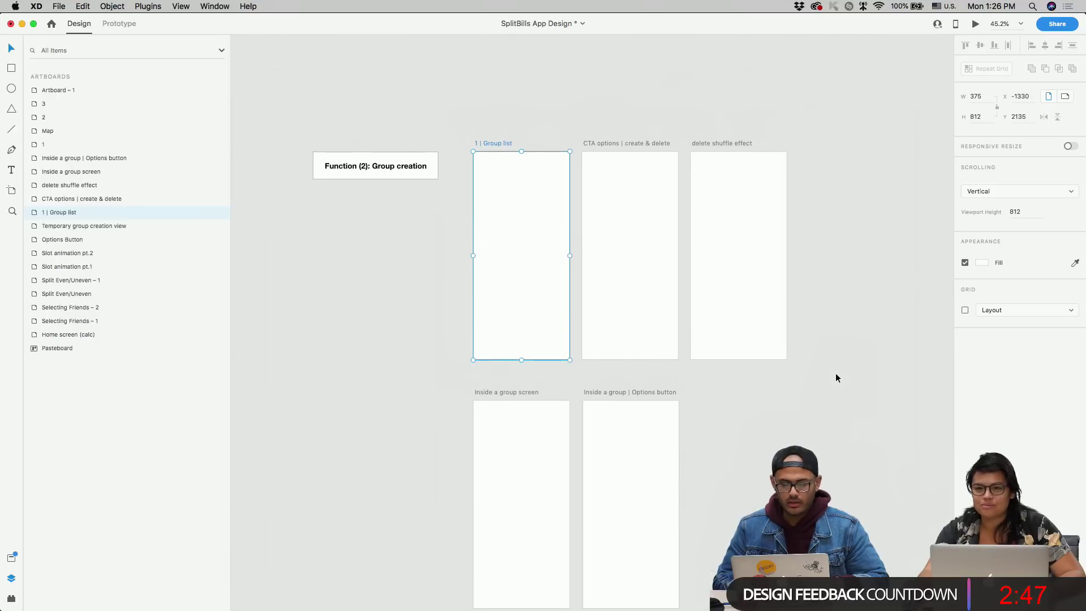
pyautogui.scroll(5, 836, 377)
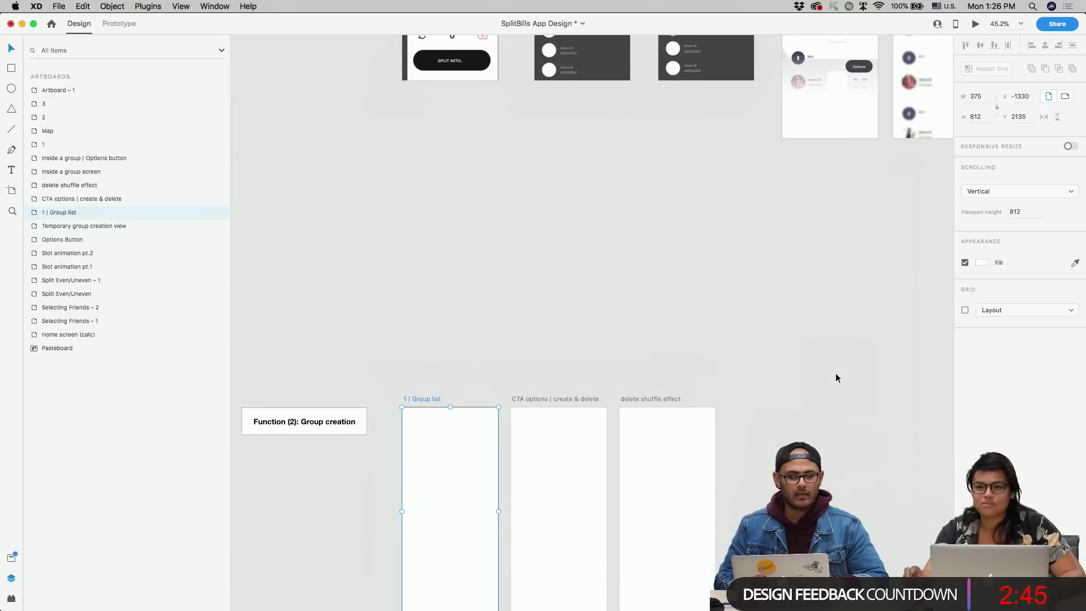
pyautogui.scroll(-10, 836, 378)
pyautogui.hscroll(-3, 836, 378)
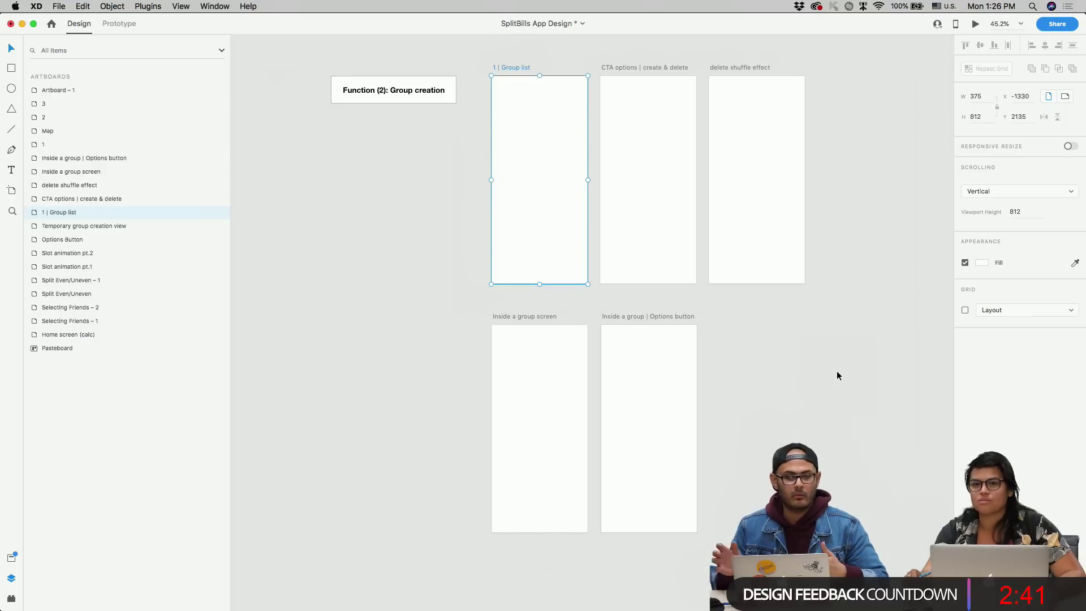
pyautogui.scroll(10, 723, 345)
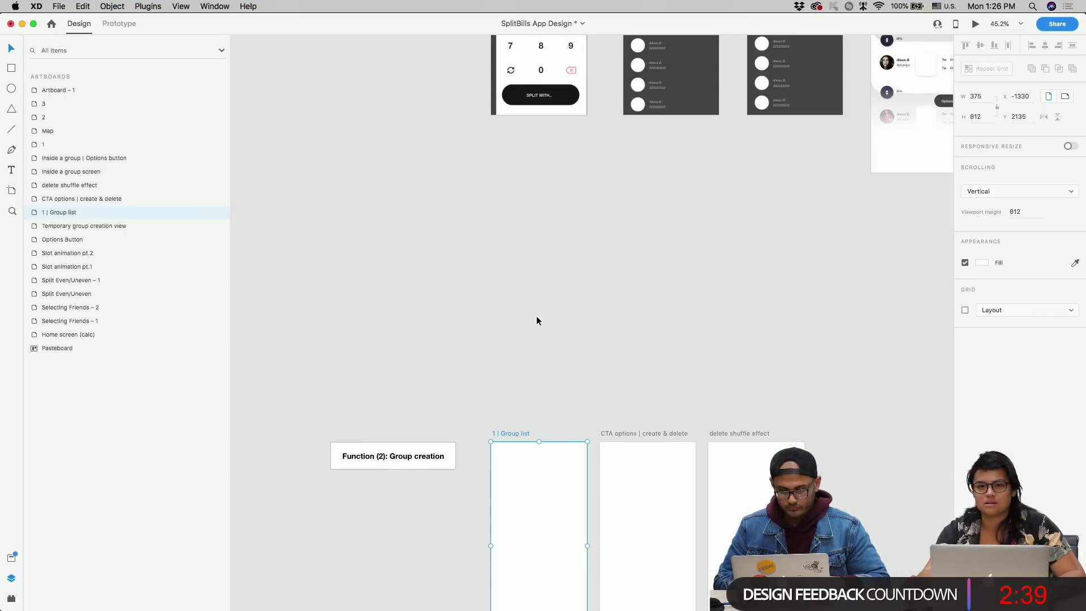
pyautogui.scroll(-3, 536, 318)
pyautogui.scroll(3, 537, 316)
pyautogui.scroll(-1, 537, 317)
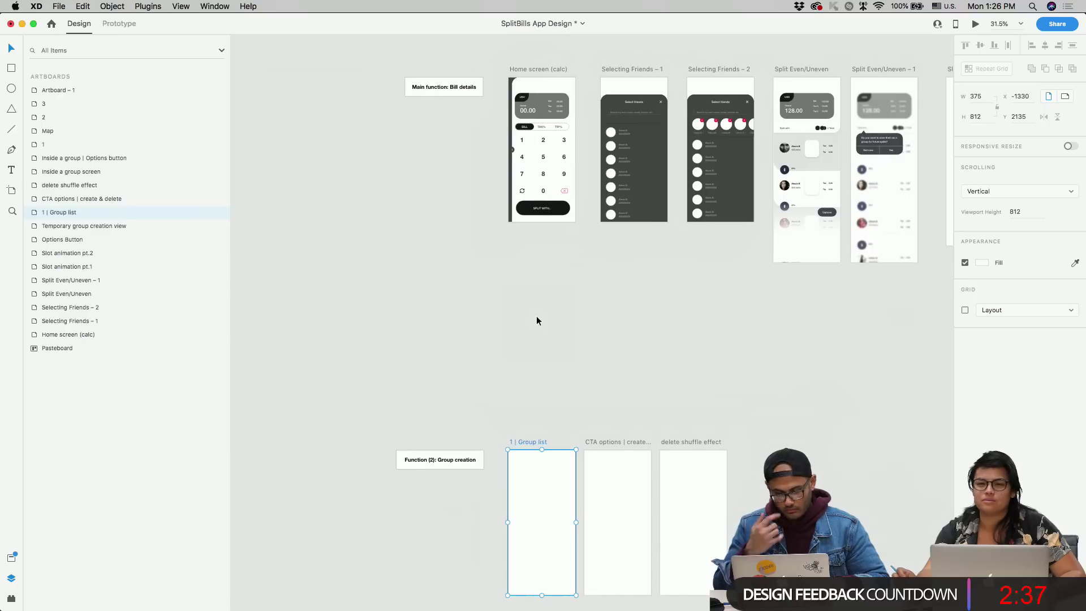
# - Move all five Function (2) artboards together up to Y 1167, beneath the Main function row, keeping their left alignment
pyautogui.scroll(-4, 536, 319)
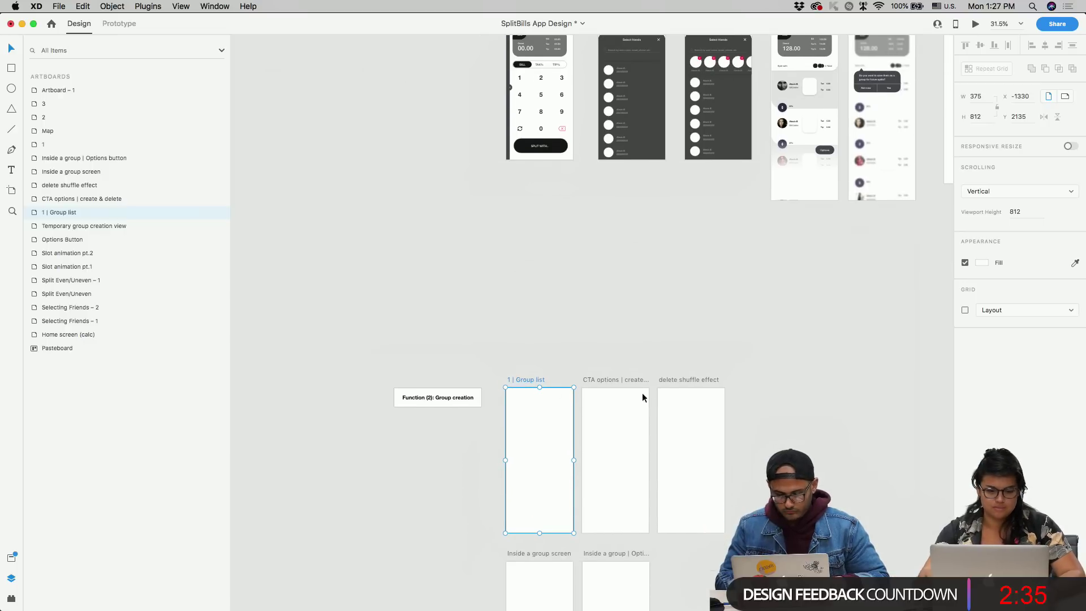
pyautogui.keyDown('shift'); pyautogui.click(618, 378); pyautogui.keyUp('shift')
pyautogui.keyDown('shift'); pyautogui.click(679, 379); pyautogui.keyUp('shift')
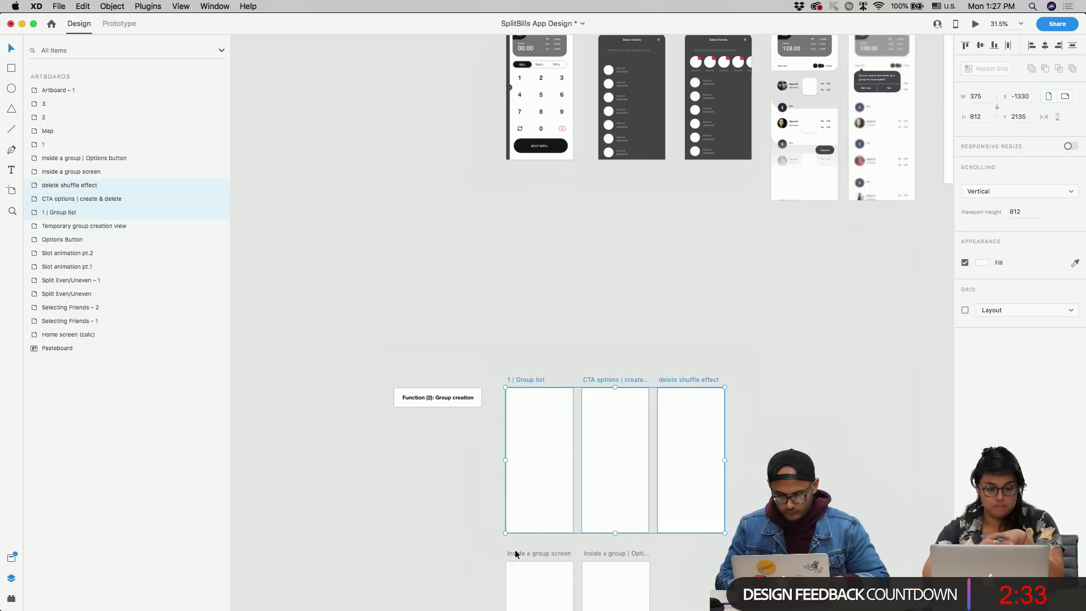
pyautogui.keyDown('shift'); pyautogui.click(539, 553); pyautogui.keyUp('shift')
pyautogui.moveTo(615, 554); pyautogui.dragTo(615, 381)
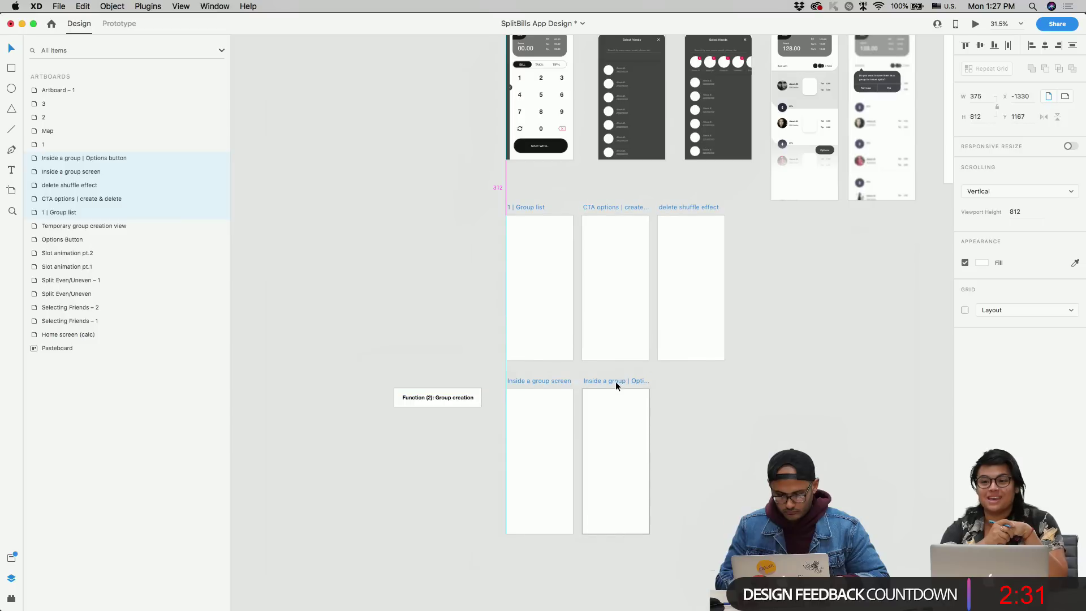
# - Move the "Function (2): Group creation" label up beside the Group list artboard, at X -1963, Y 1167
pyautogui.moveTo(465, 394); pyautogui.dragTo(457, 228)
pyautogui.press('Escape')
pyautogui.moveTo(465, 398); pyautogui.dragTo(467, 225)
pyautogui.scroll(5, 467, 225)
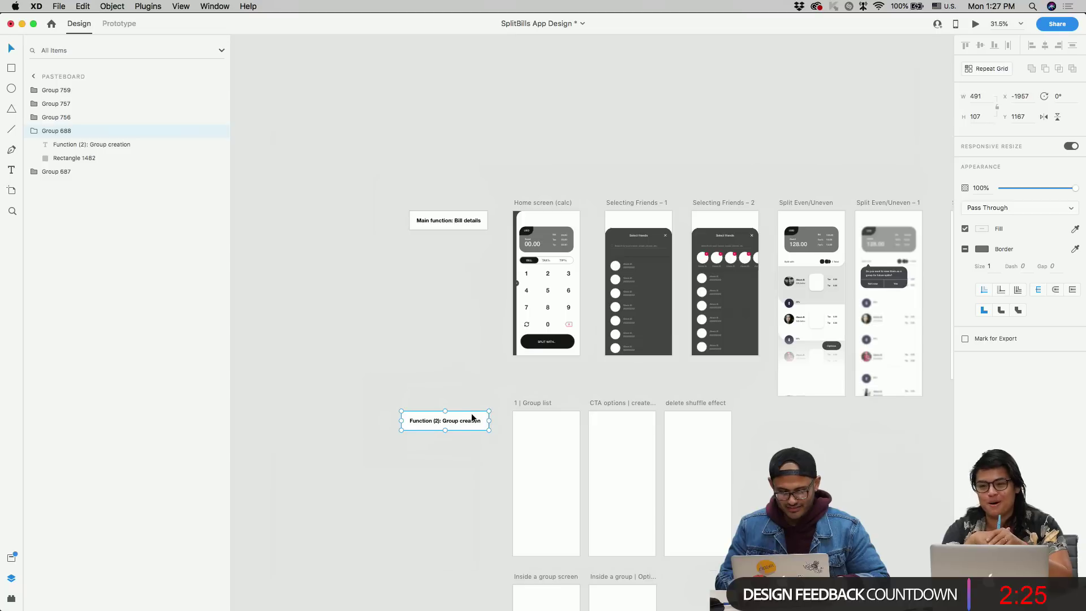
pyautogui.moveTo(472, 417); pyautogui.dragTo(468, 417)
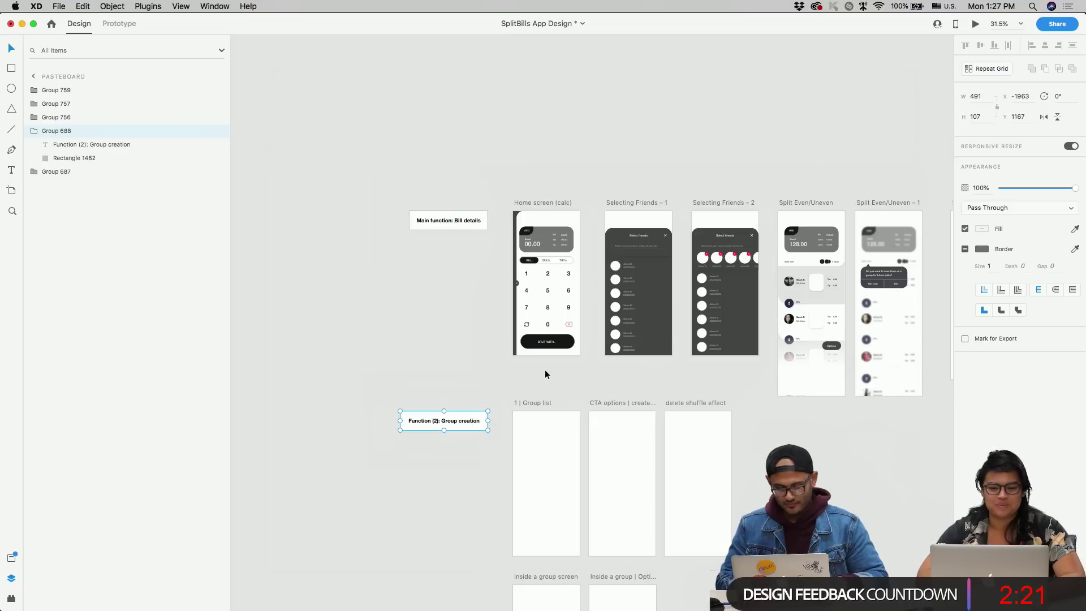
# - Examine the Group list artboard and the space above the Home screen (calc) bill card, and show the document's assets
pyautogui.click(545, 373)
pyautogui.scroll(-3, 544, 371)
pyautogui.scroll(5, 546, 371)
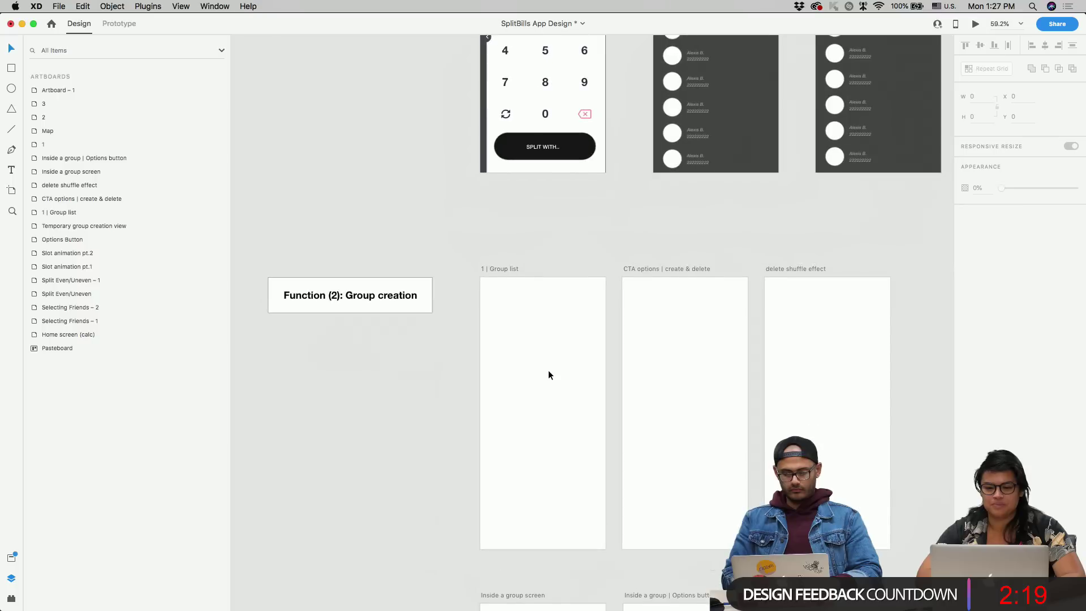
pyautogui.scroll(1, 548, 374)
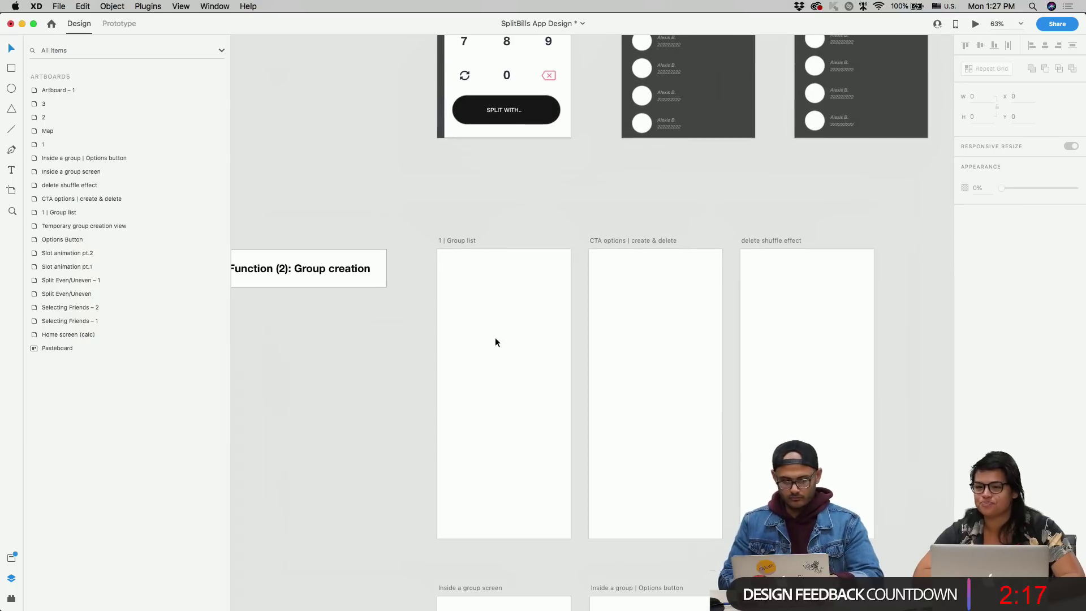
pyautogui.scroll(5, 494, 337)
pyautogui.click(569, 354)
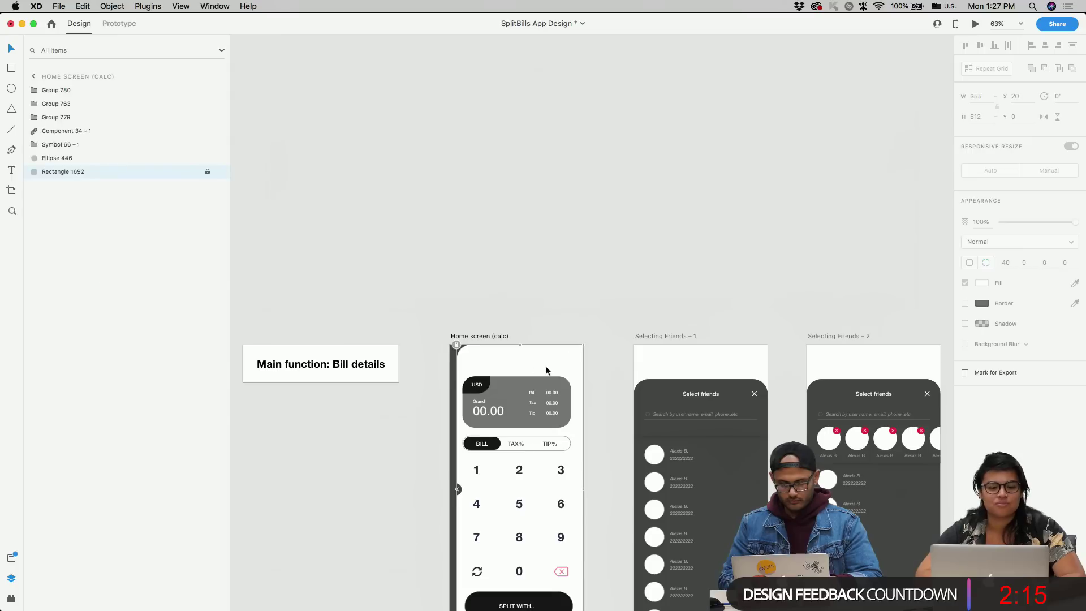
pyautogui.scroll(5, 602, 368)
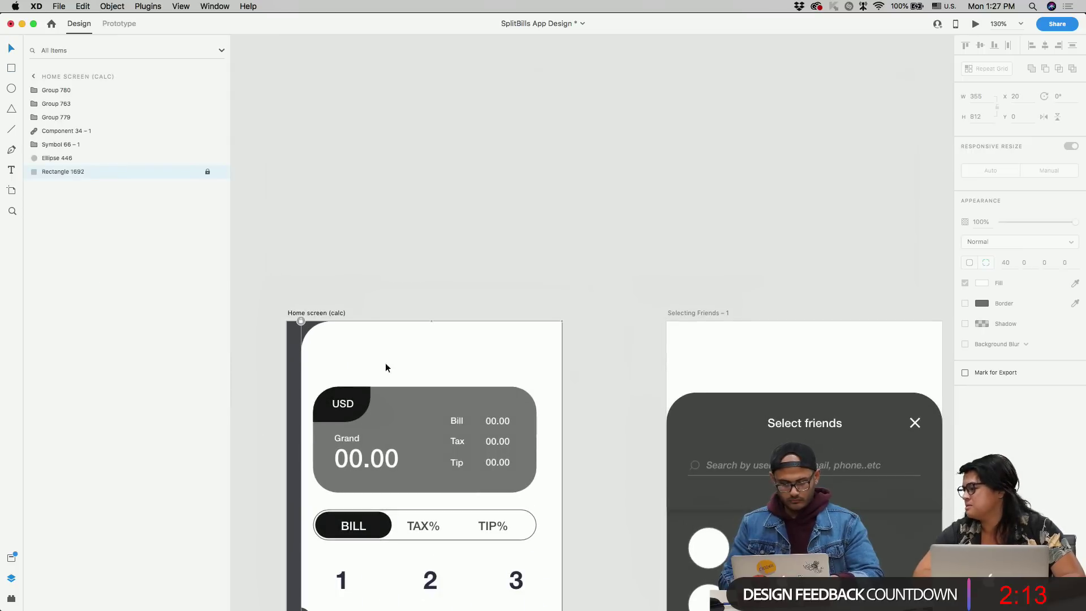
pyautogui.press('super+shift+y')
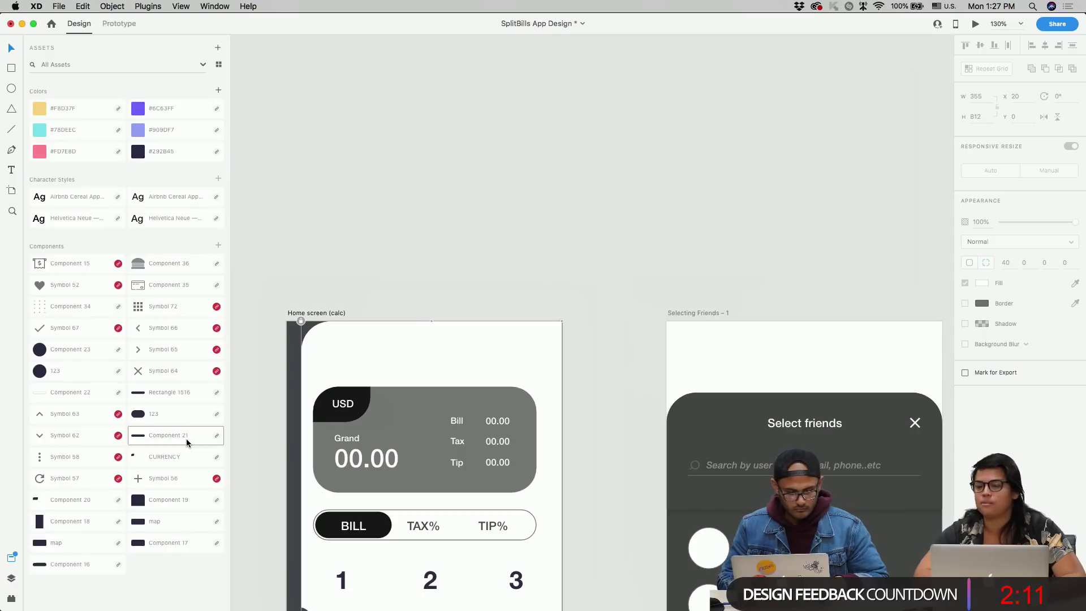
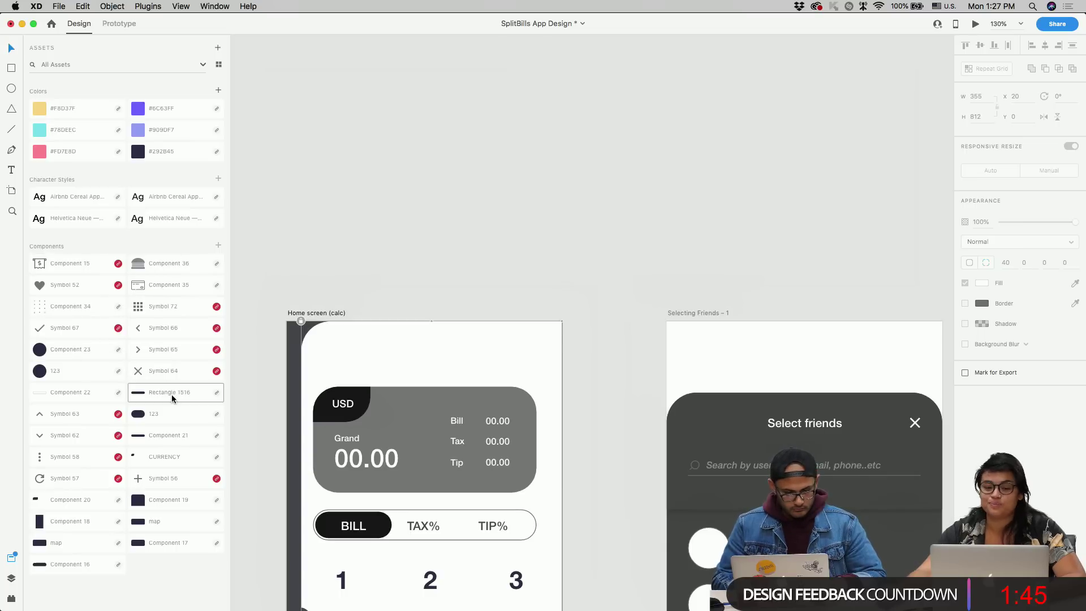
pyautogui.press('super+y')
pyautogui.press('super+y')
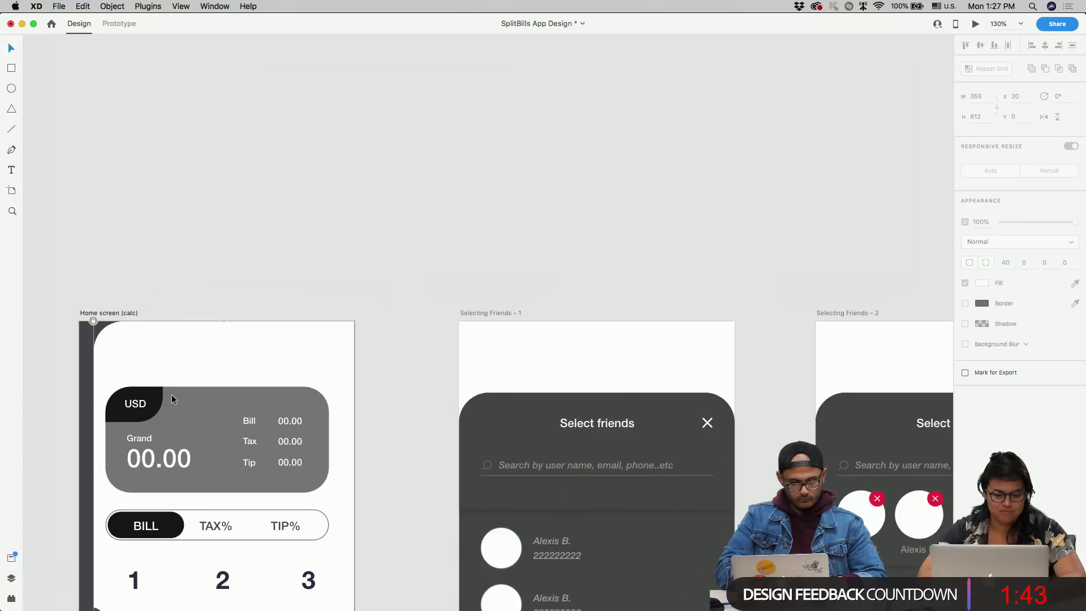
pyautogui.press('super+y')
pyautogui.press('super+shift+y')
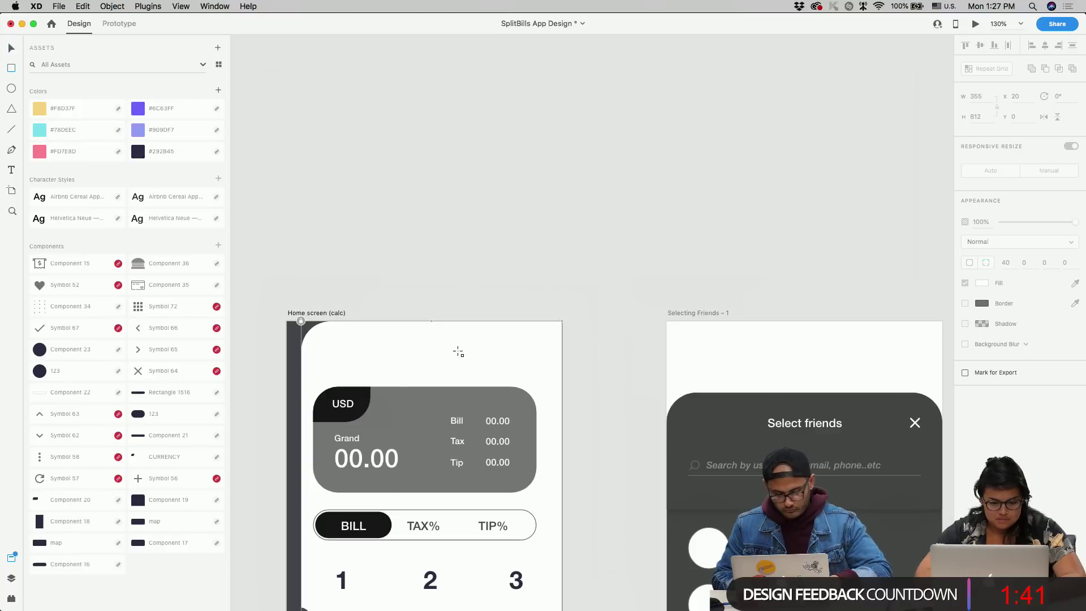
# - Draw a 15 × 15 square above the bill card on Home screen (calc) and round its corners to 4
pyautogui.moveTo(485, 353); pyautogui.dragTo(502, 368)
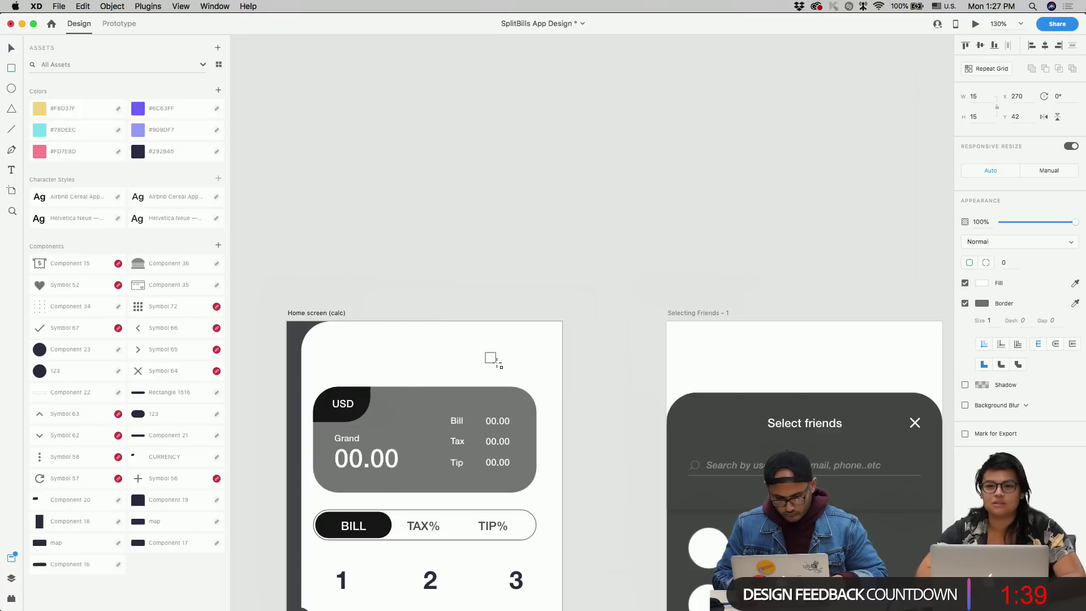
pyautogui.press('v')
pyautogui.scroll(10, 460, 369)
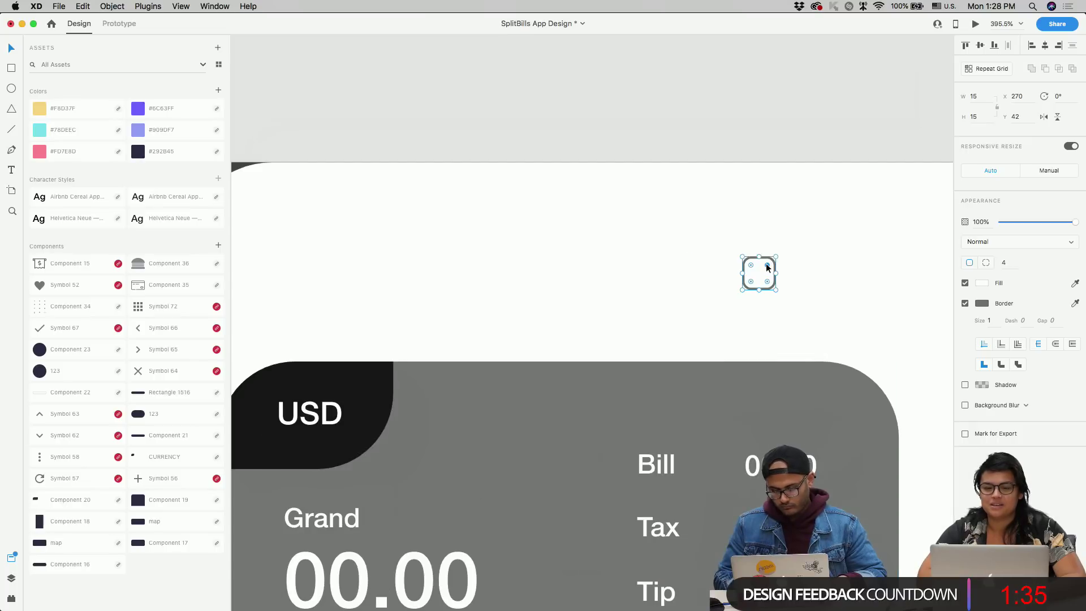
pyautogui.scroll(-5, 765, 263)
pyautogui.click(821, 252)
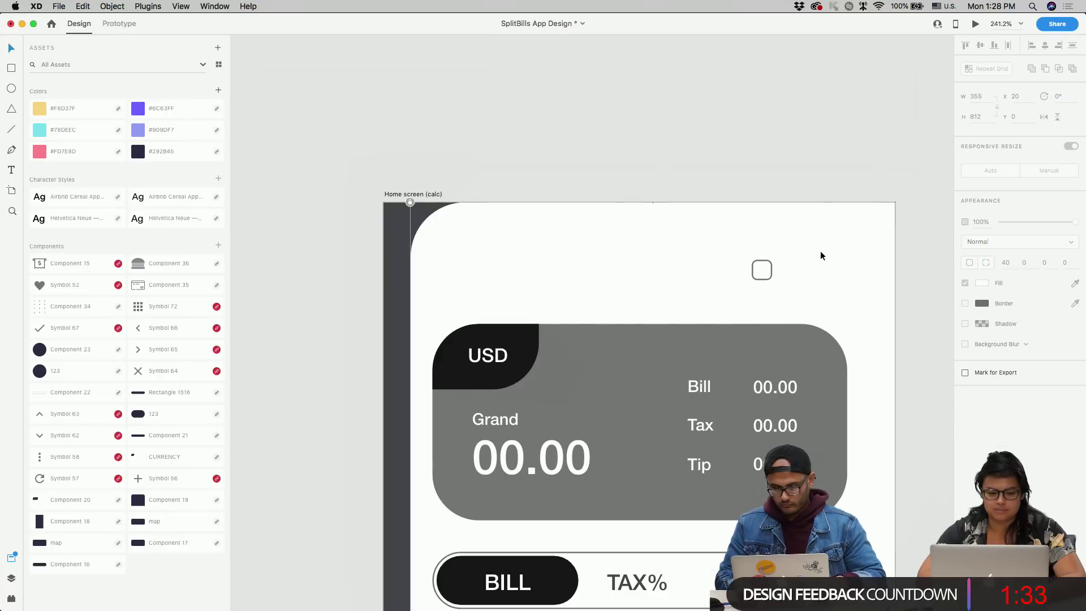
# - Remove the small rounded square's border and fill it dark grey
pyautogui.click(770, 270)
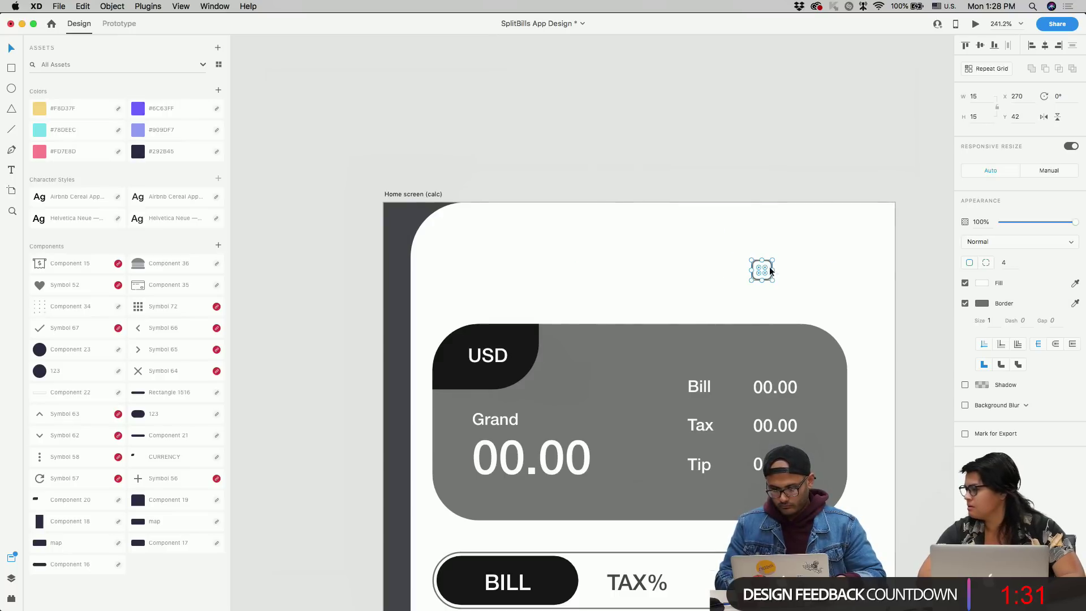
pyautogui.click(965, 303)
pyautogui.click(981, 283)
pyautogui.click(861, 348)
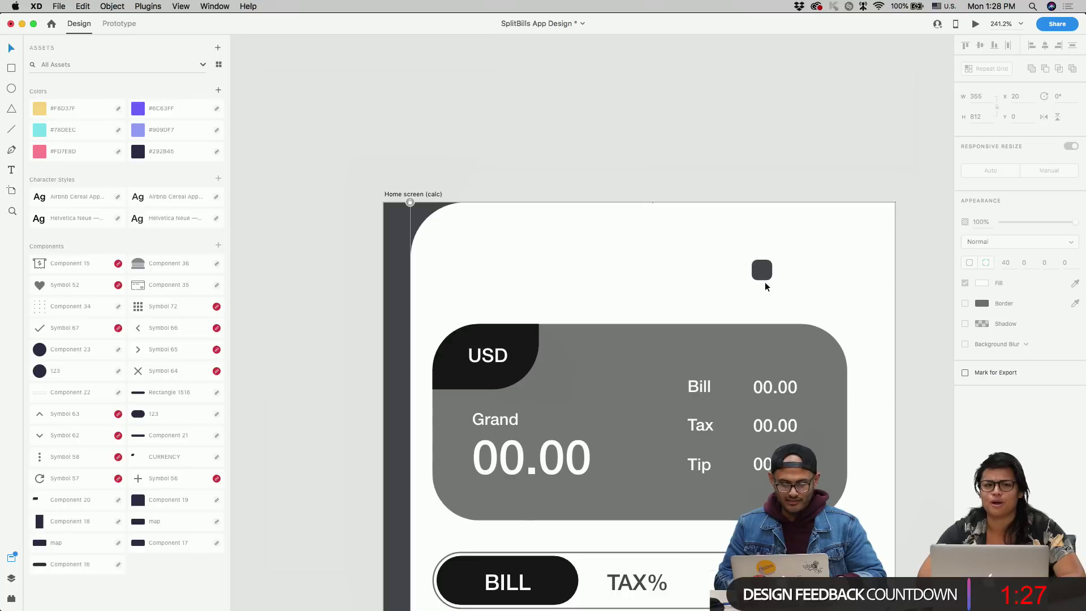
# - Move the square toward the artboard's upper-right corner and duplicate it twice, forming a three-square icon missing its lower-left square, with 4 px gaps
pyautogui.moveTo(766, 286); pyautogui.dragTo(839, 293)
pyautogui.press('super+d')
pyautogui.press('super+d')
pyautogui.keyDown('shift'); pyautogui.click(806, 269); pyautogui.keyUp('shift')
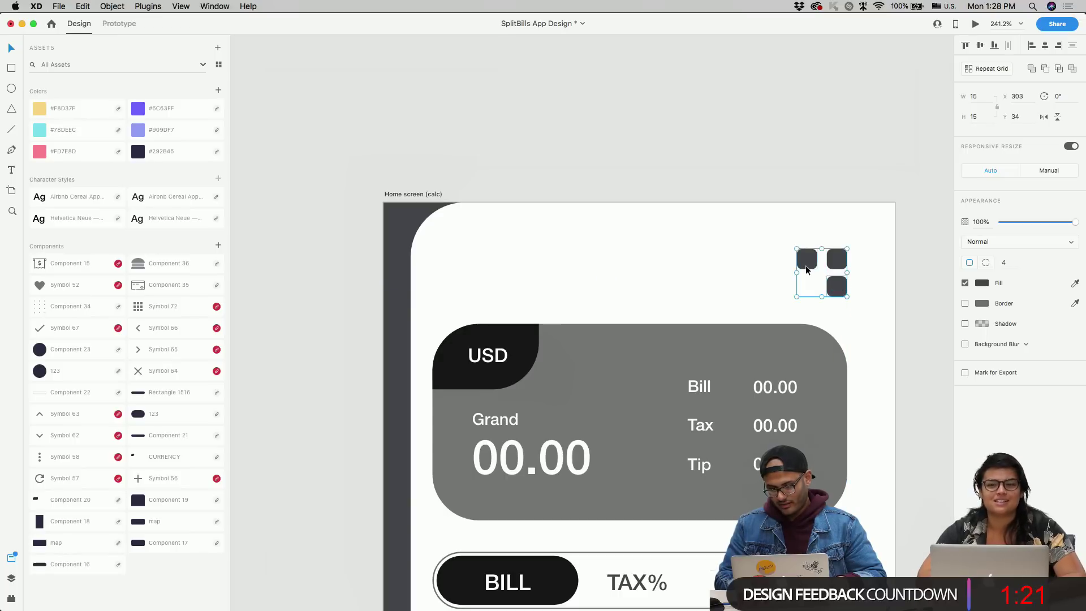
pyautogui.click(792, 356)
pyautogui.moveTo(803, 259); pyautogui.dragTo(806, 259)
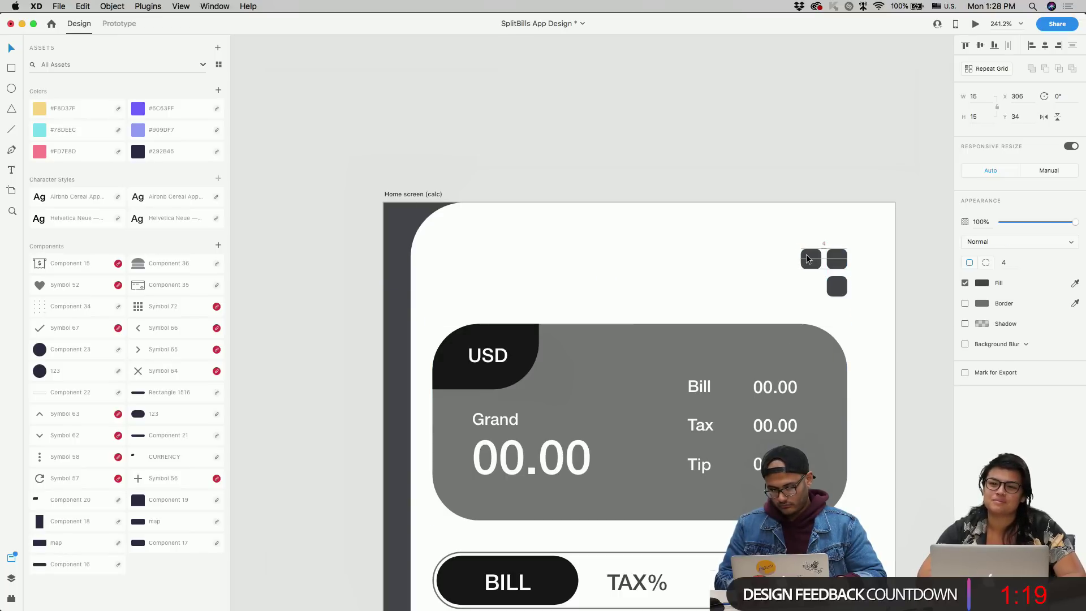
pyautogui.scroll(5, 871, 280)
pyautogui.click(843, 289)
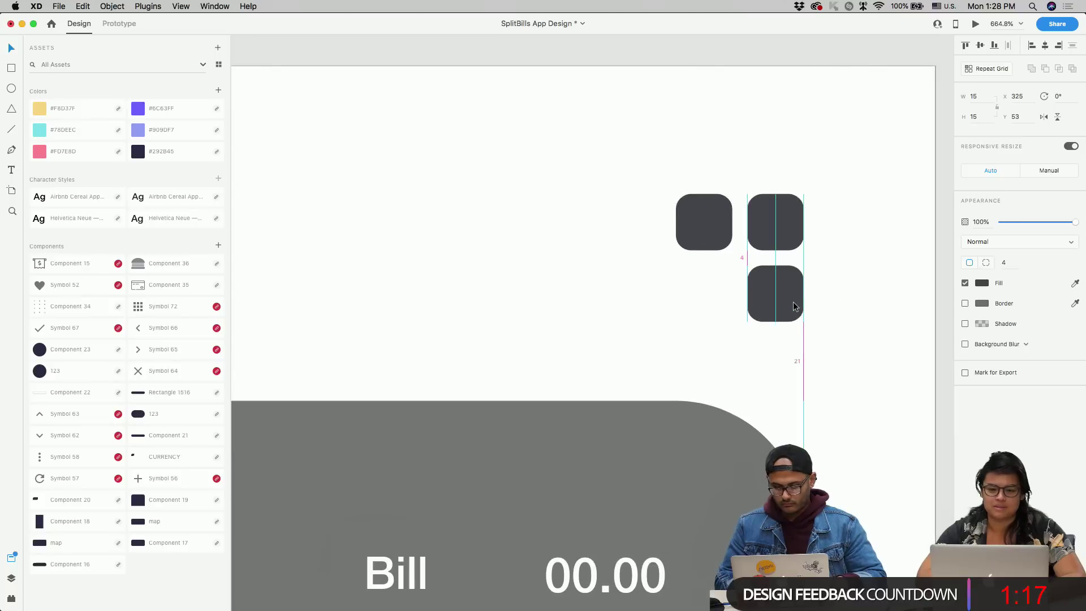
# - Group the three rounded squares into one icon
pyautogui.keyDown('shift'); pyautogui.click(776, 226); pyautogui.keyUp('shift')
pyautogui.keyDown('shift'); pyautogui.click(727, 229); pyautogui.keyUp('shift')
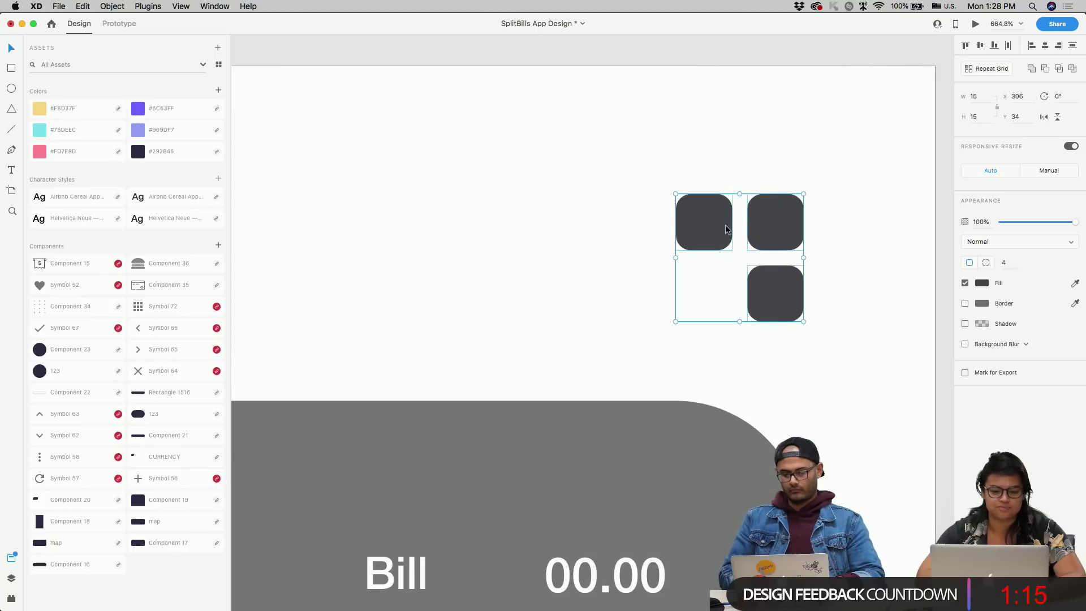
pyautogui.press('super+g')
pyautogui.scroll(-10, 729, 227)
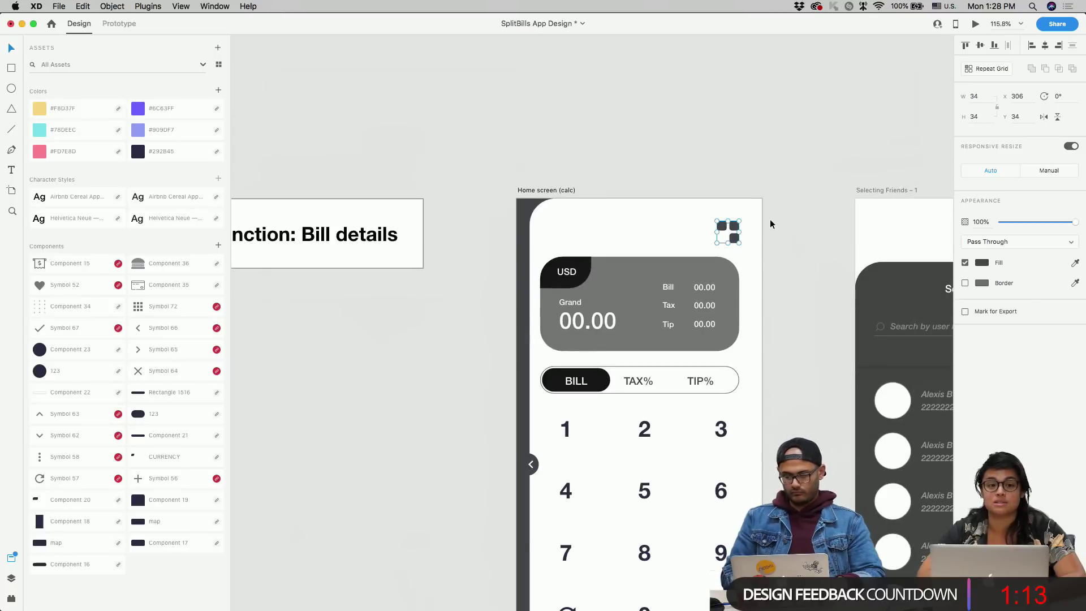
# - Scale the three-square icon to 27 × 27 and shift it to X 313, flush with the bill card's right edge
pyautogui.scroll(4, 770, 224)
pyautogui.moveTo(697, 274); pyautogui.dragTo(688, 258)
pyautogui.press('Right')
pyautogui.press('Right')
pyautogui.press('Right')
pyautogui.press('Right')
pyautogui.press('Right')
pyautogui.press('Right')
pyautogui.press('Right')
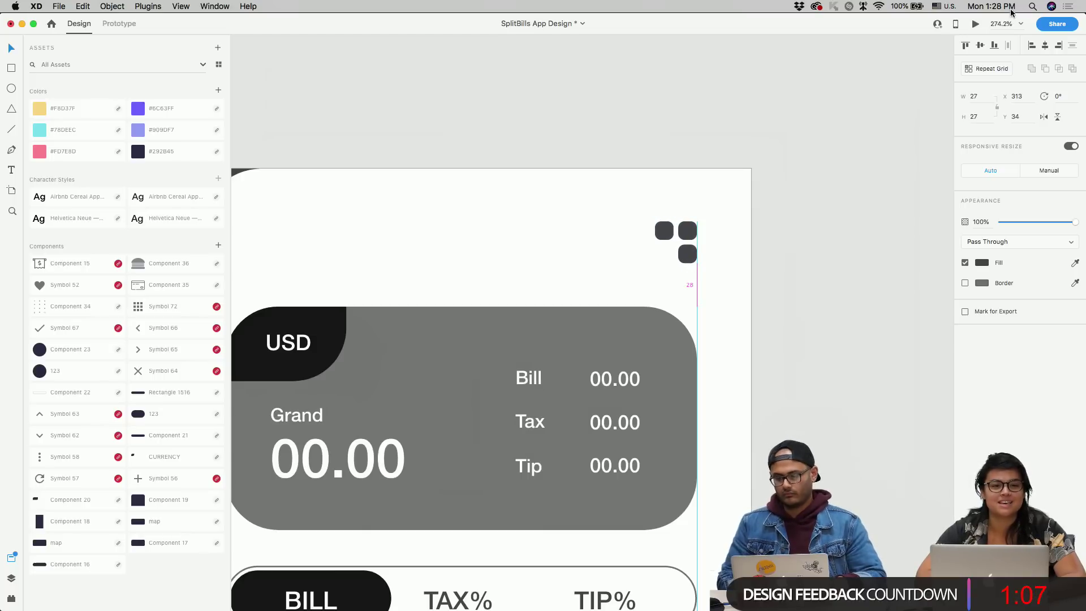
# - Check the home screen in the preview and scale the three-square icon down to 23 × 23, keeping its upper-right corner fixed
pyautogui.click(975, 23)
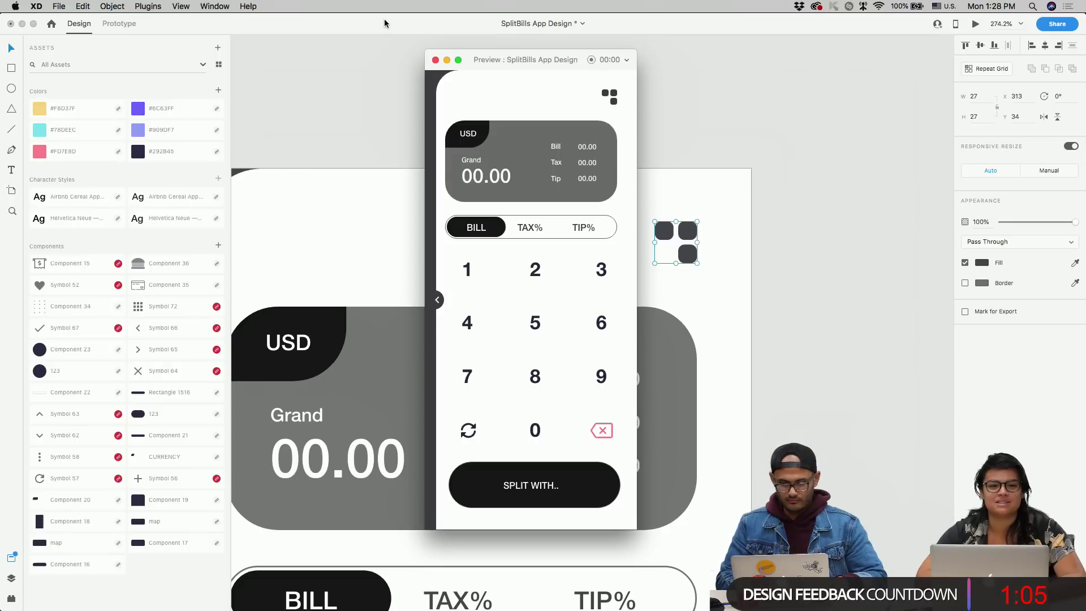
pyautogui.click(435, 60)
pyautogui.scroll(5, 666, 221)
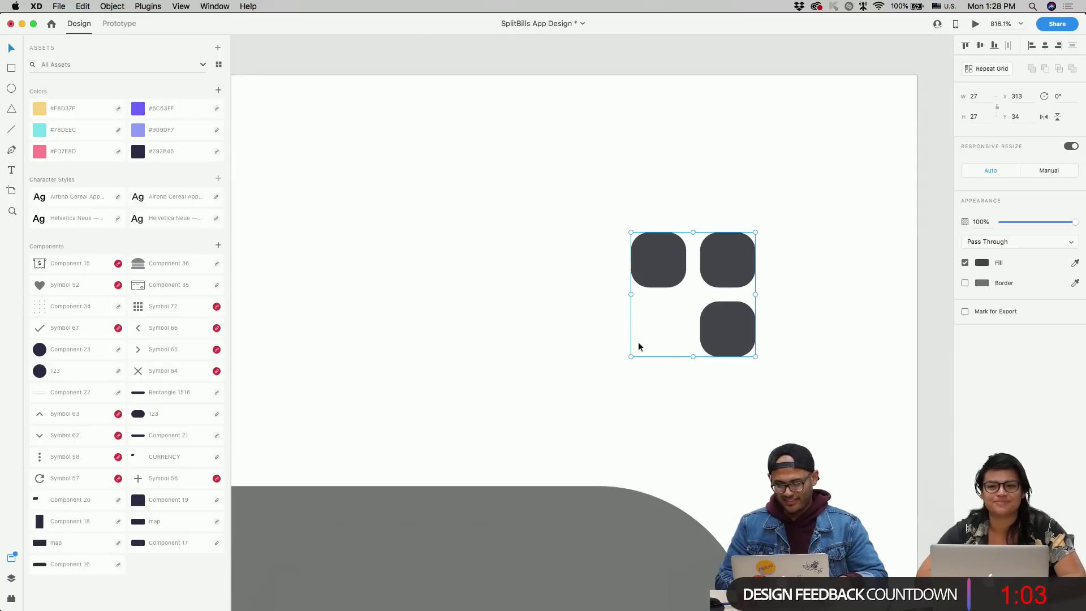
pyautogui.moveTo(631, 357); pyautogui.dragTo(649, 341)
pyautogui.scroll(-4, 651, 340)
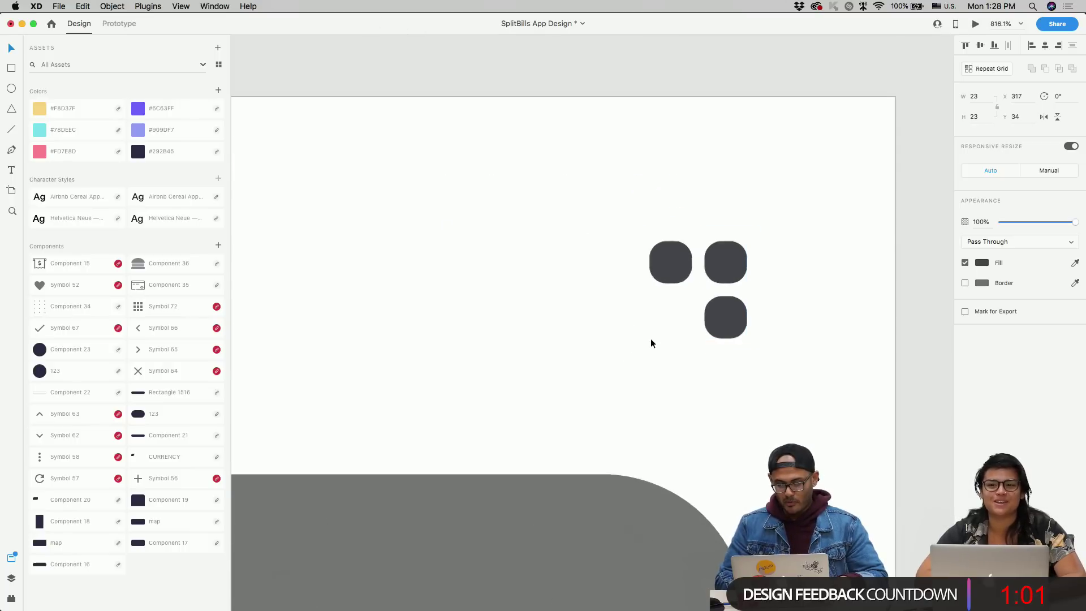
# - Set the corner radius of all three squares inside the icon to 2
pyautogui.doubleClick(705, 325)
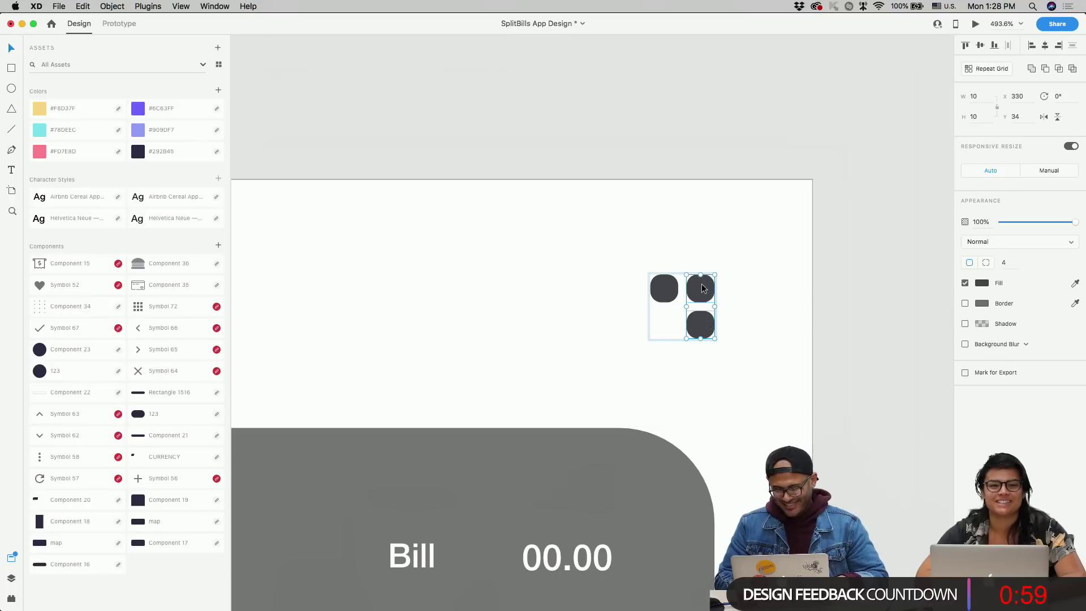
pyautogui.click(667, 289)
pyautogui.click(1011, 264)
pyautogui.write('2')
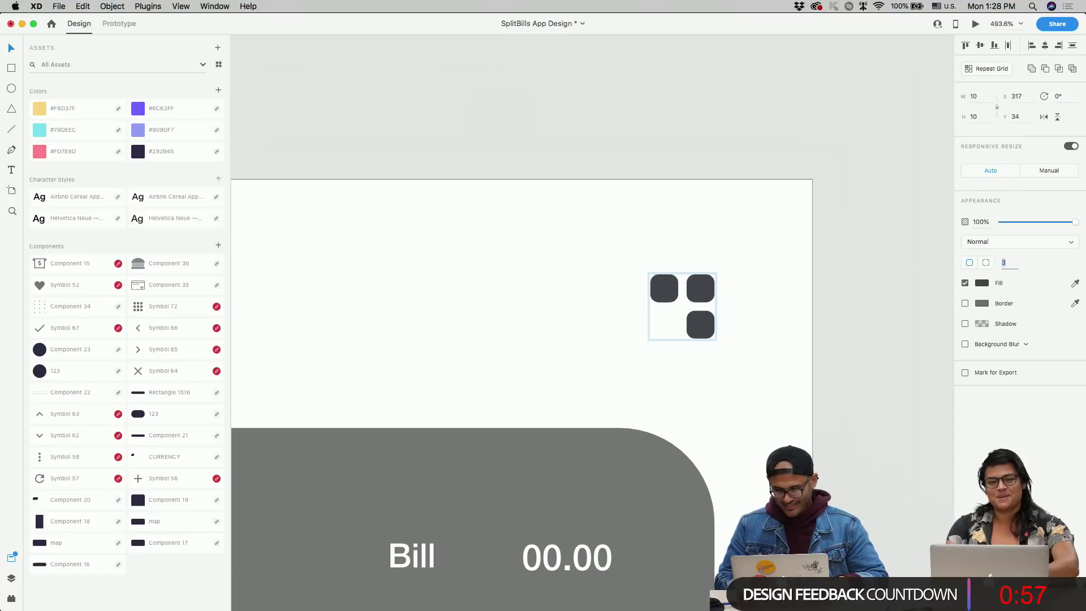
pyautogui.press('Return')
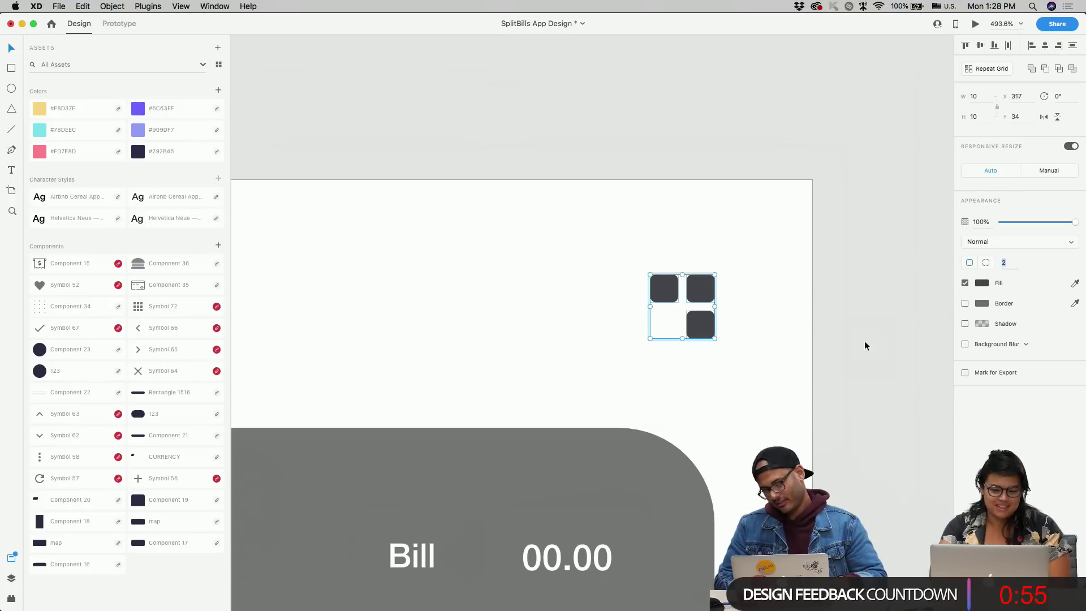
pyautogui.click(796, 375)
# - Copy the large 00.00 amount from the Home screen (calc) bill card into the 1 | Group list artboard
pyautogui.scroll(-5, 796, 374)
pyautogui.scroll(-5, 796, 375)
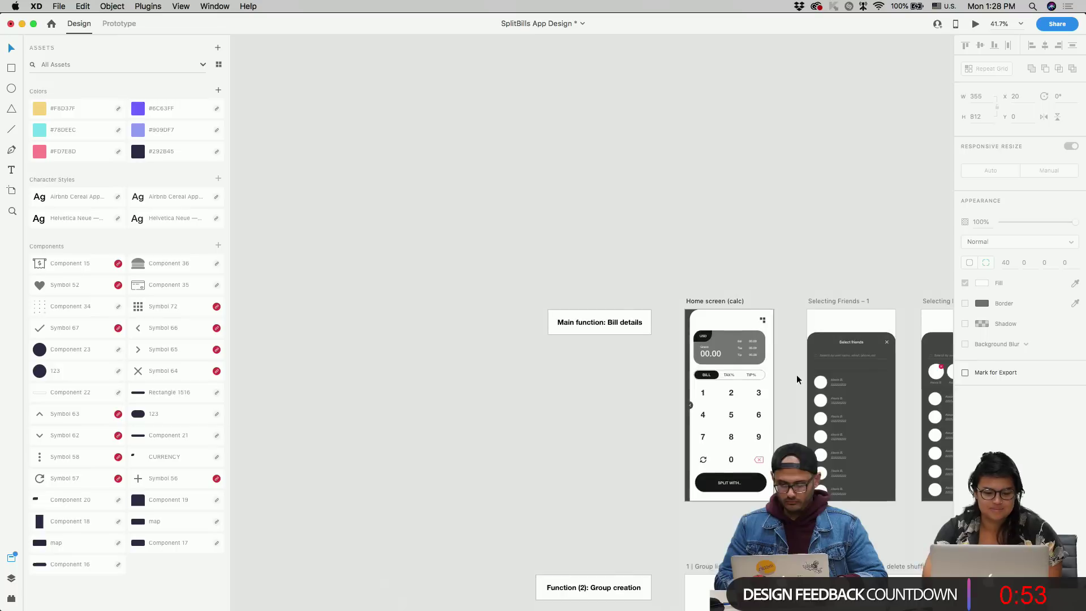
pyautogui.scroll(-5, 736, 367)
pyautogui.click(629, 376)
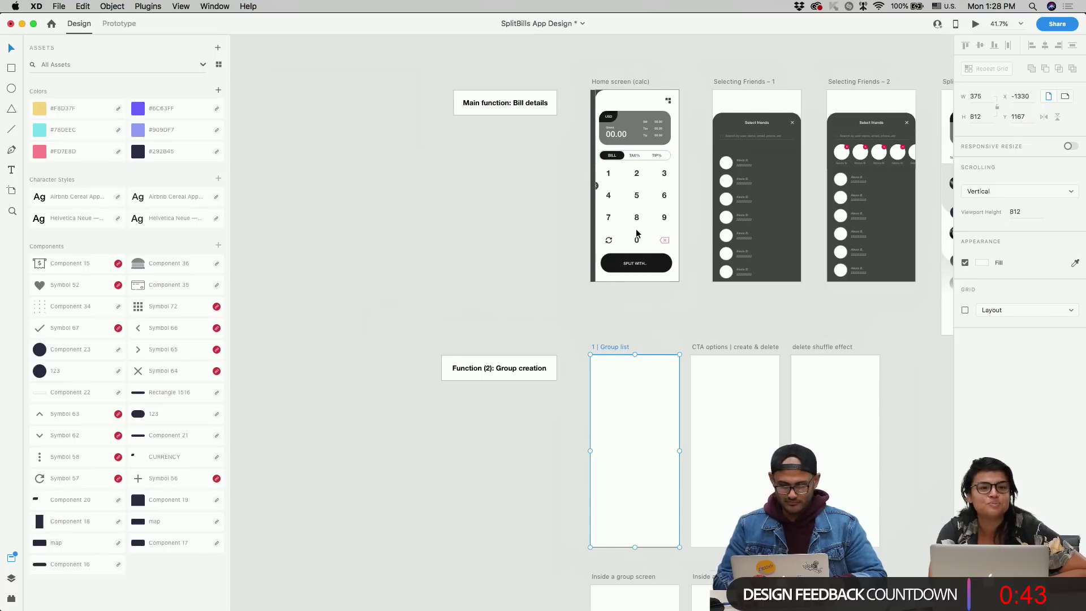
pyautogui.hscroll(3, 650, 283)
pyautogui.scroll(-2, 650, 283)
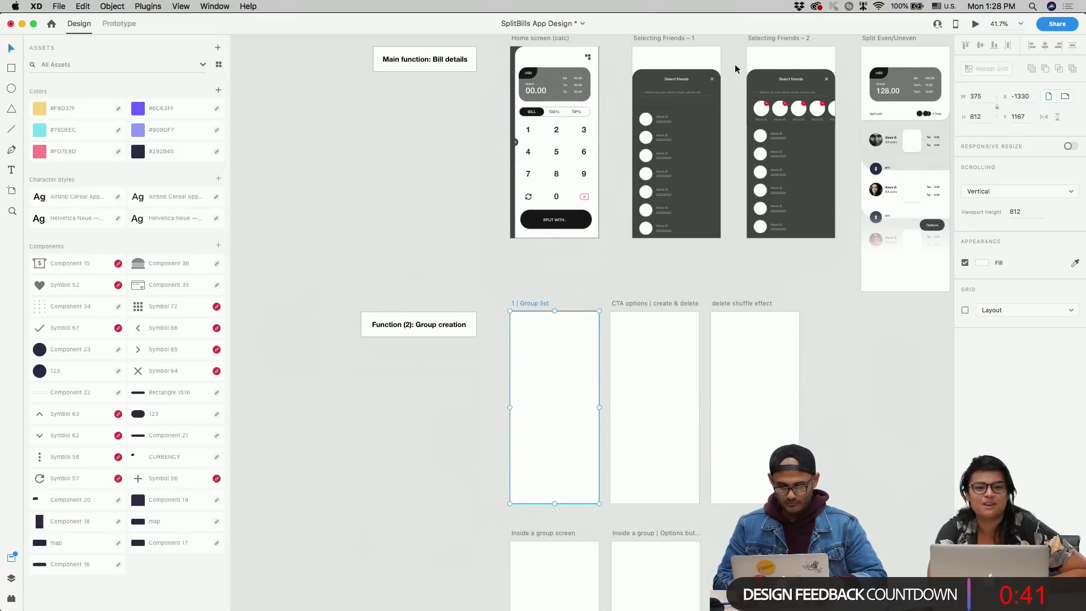
pyautogui.doubleClick(535, 90)
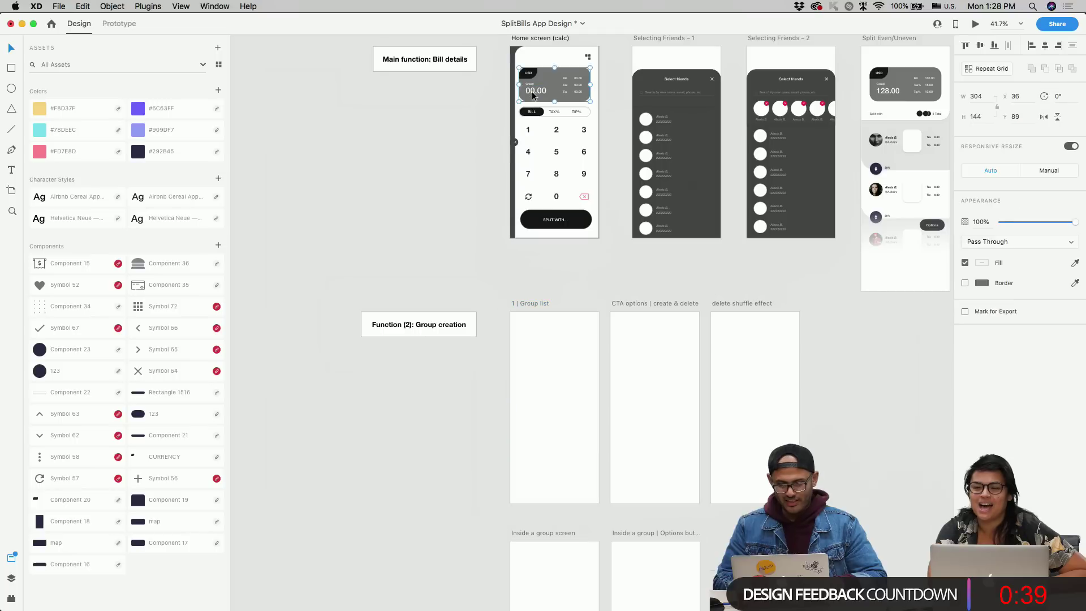
pyautogui.press('super+c')
pyautogui.click(567, 417)
pyautogui.press('super+v')
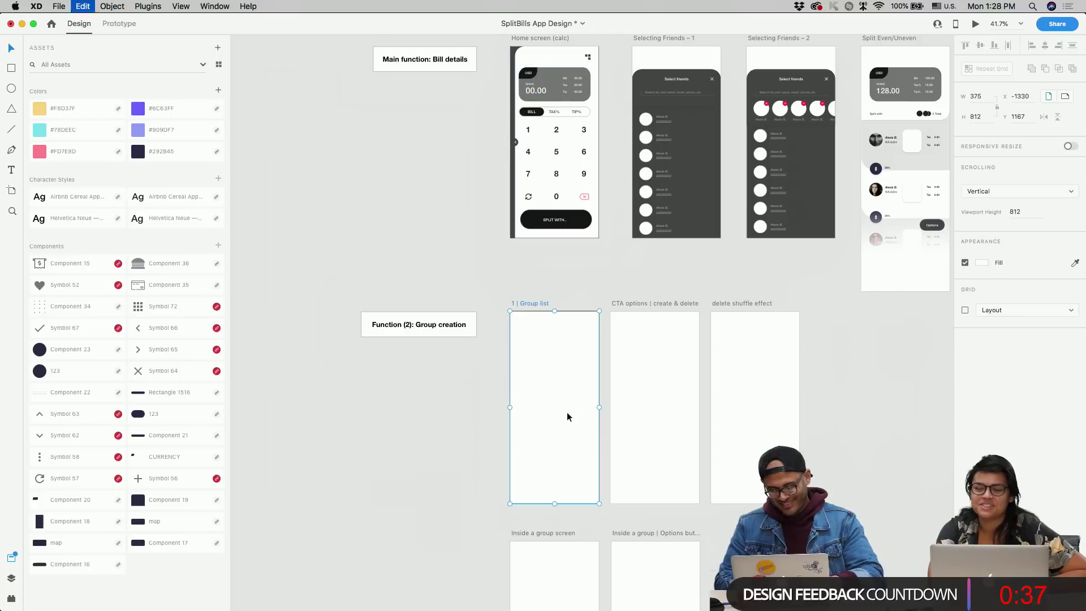
# - Fill the pasted 00.00 text with the saved dark grey swatch
pyautogui.click(981, 386)
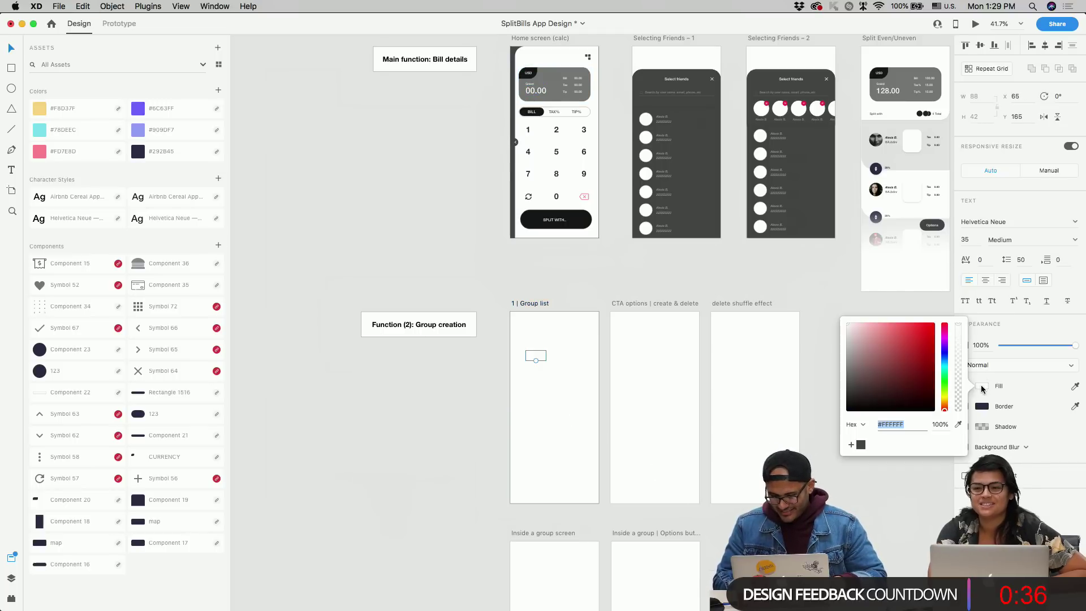
pyautogui.click(860, 445)
pyautogui.press('Escape')
# - Move the 00.00 text out of the Group list artboard onto the empty canvas between the two function labels, at X -1823, Y 865
pyautogui.scroll(5, 559, 368)
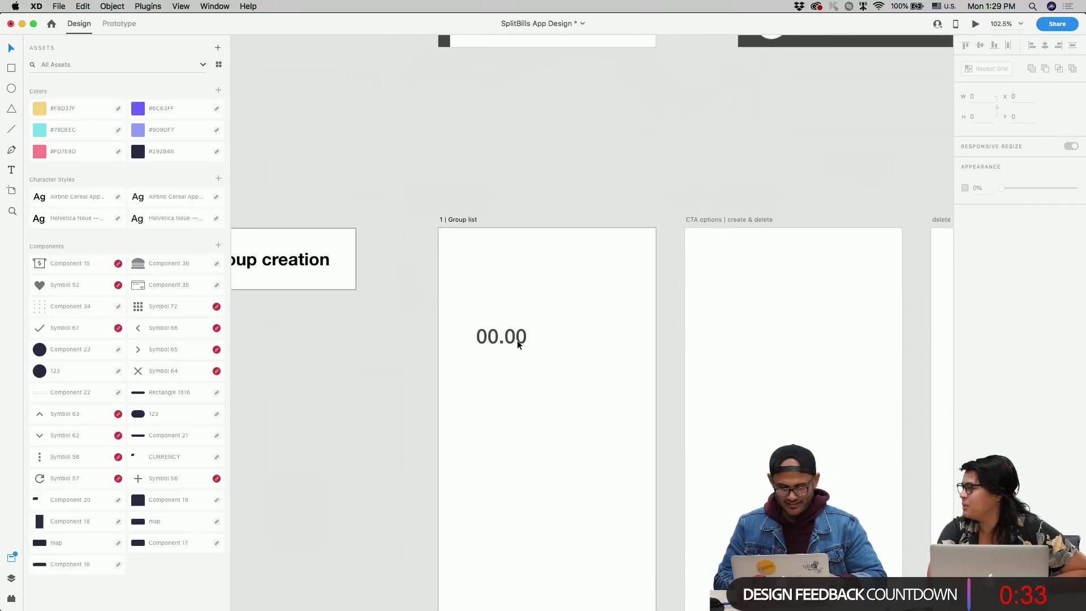
pyautogui.moveTo(517, 340); pyautogui.dragTo(501, 303)
pyautogui.scroll(-5, 500, 280)
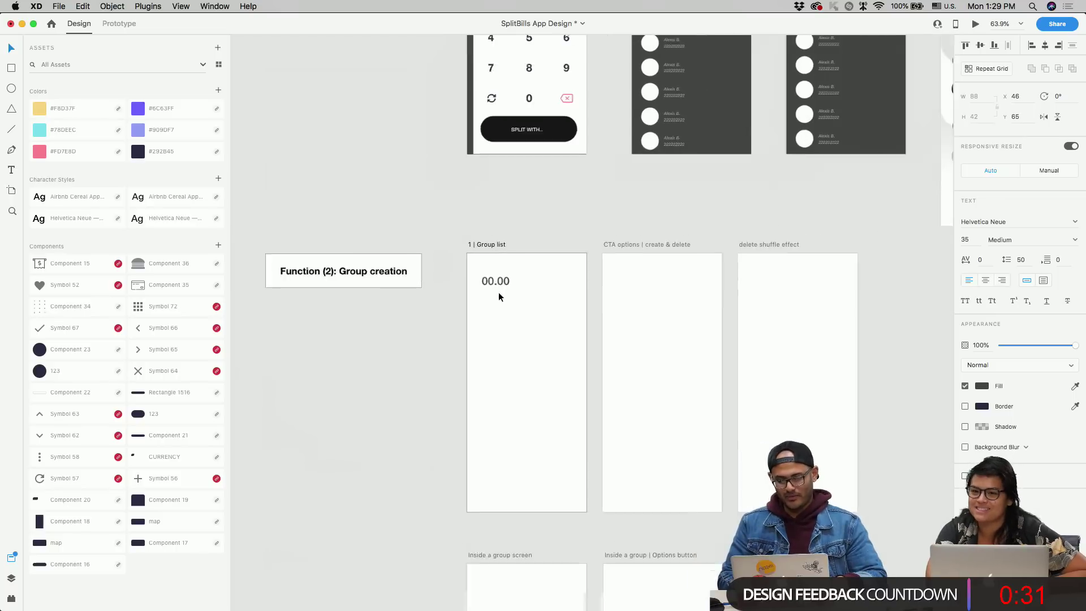
pyautogui.scroll(2, 536, 202)
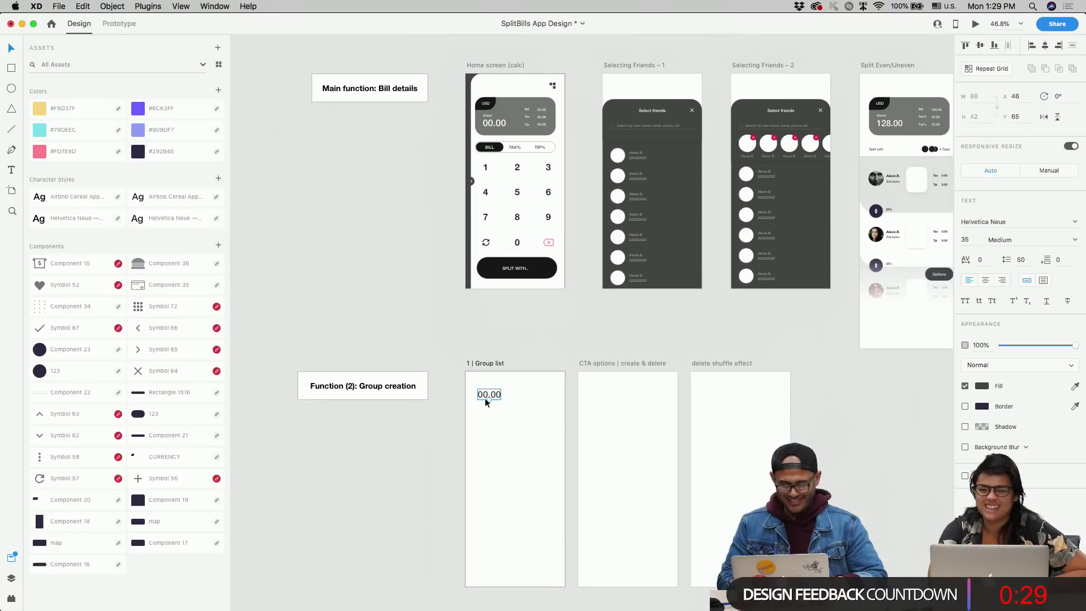
pyautogui.moveTo(485, 401); pyautogui.dragTo(342, 301)
# - Group the dark circle and its white arrow on the side strip of the Home screen (calc) artboard
pyautogui.click(520, 87)
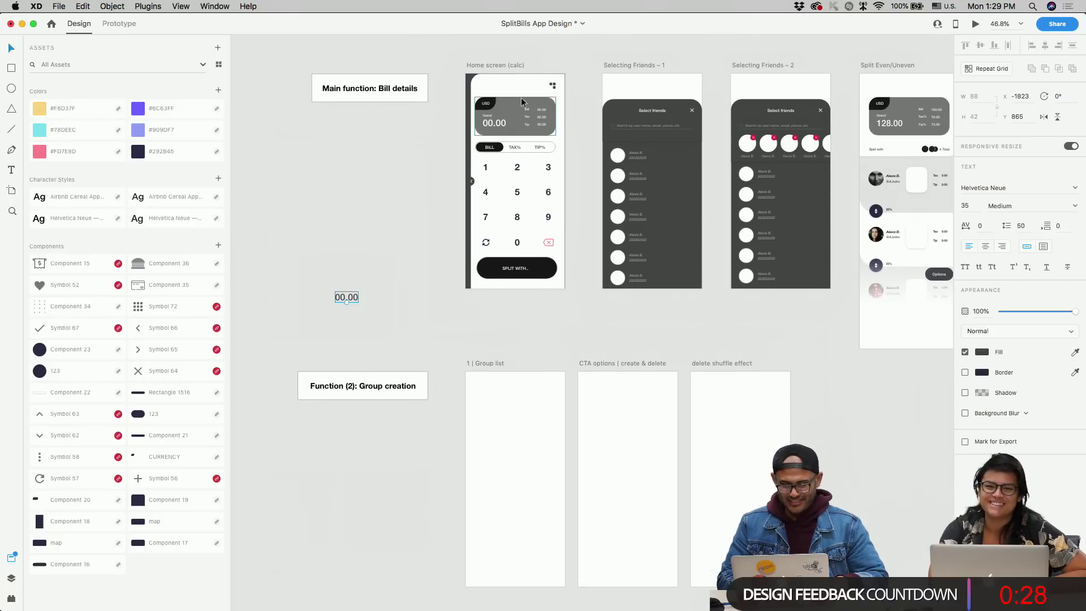
pyautogui.click(466, 90)
pyautogui.click(467, 94)
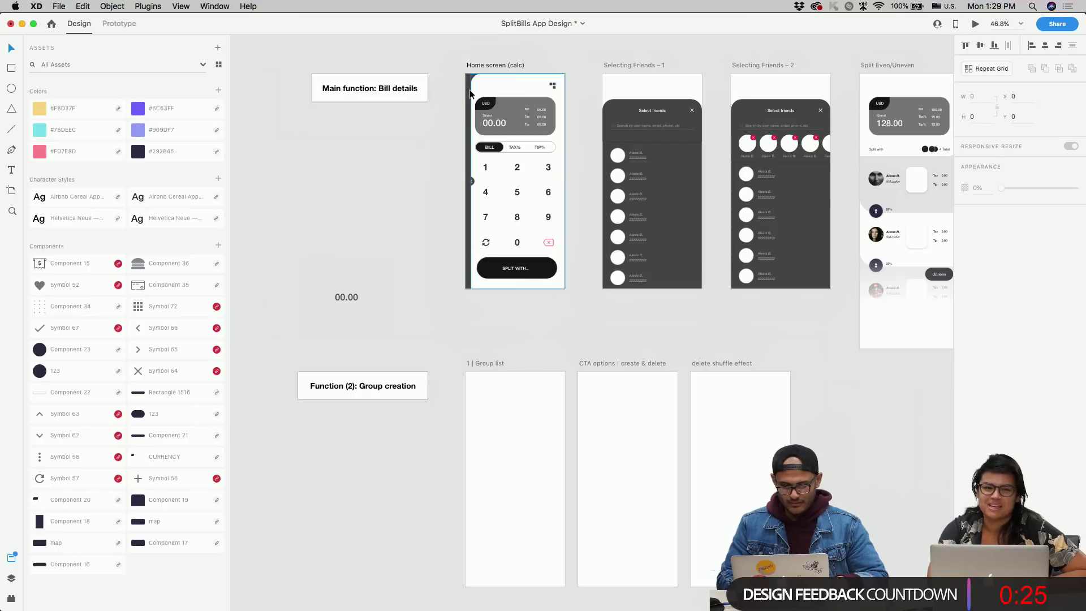
pyautogui.scroll(5, 465, 198)
pyautogui.scroll(-5, 471, 200)
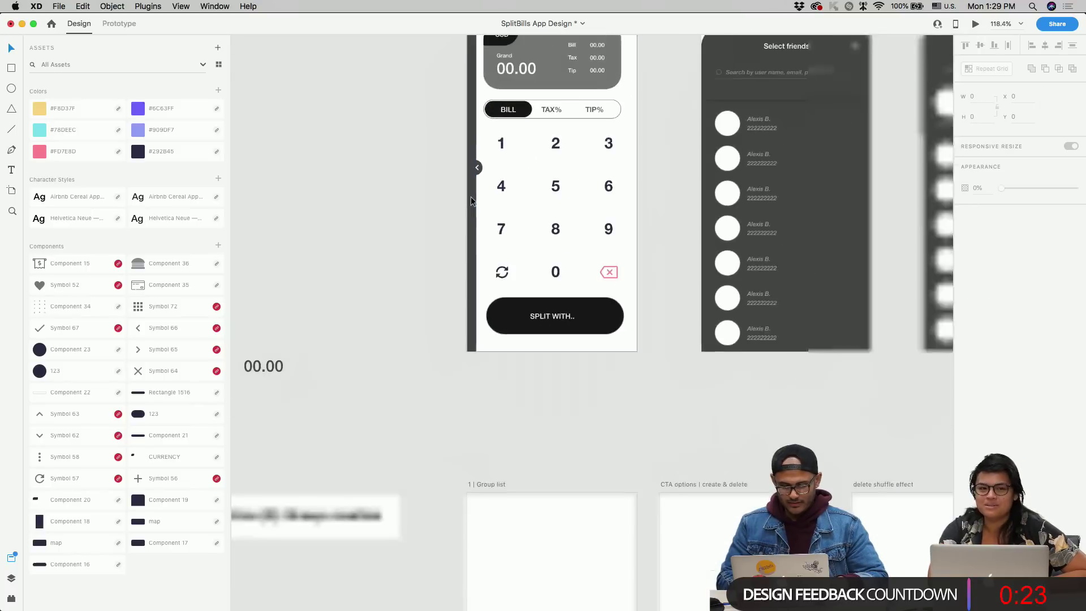
pyautogui.scroll(5, 470, 195)
pyautogui.press('super+y')
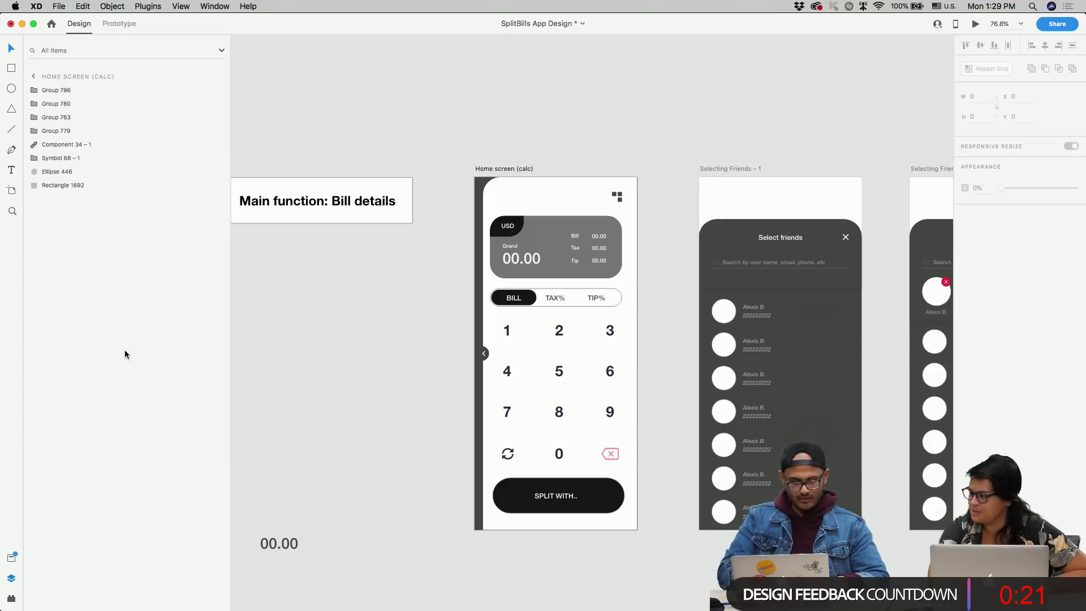
pyautogui.click(481, 354)
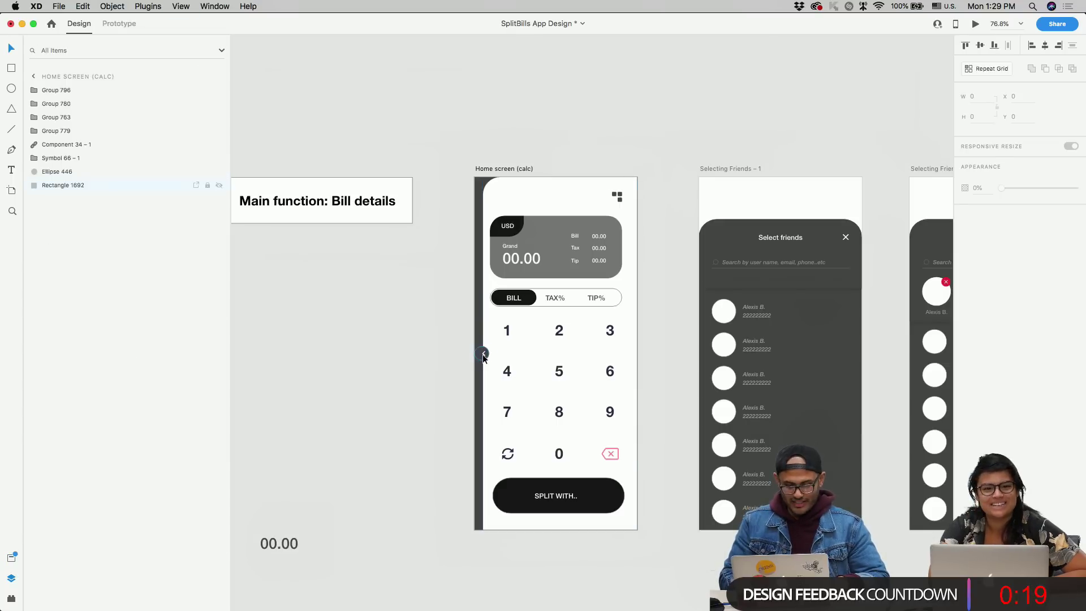
pyautogui.scroll(3, 483, 354)
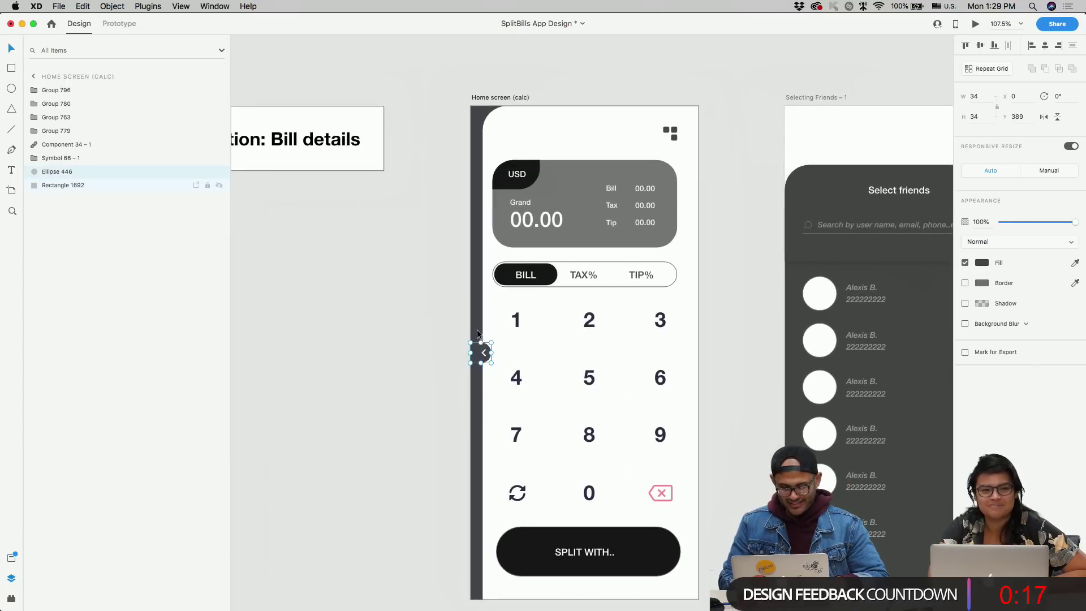
pyautogui.click(483, 359)
pyautogui.scroll(5, 483, 353)
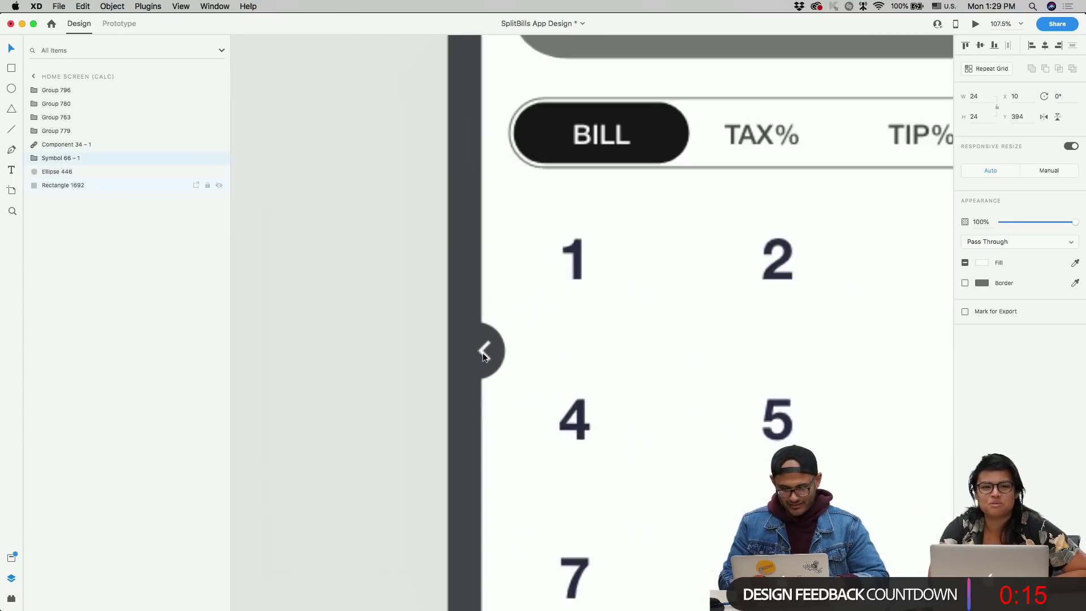
pyautogui.keyDown('shift'); pyautogui.click(467, 331); pyautogui.keyUp('shift')
pyautogui.press('super+g')
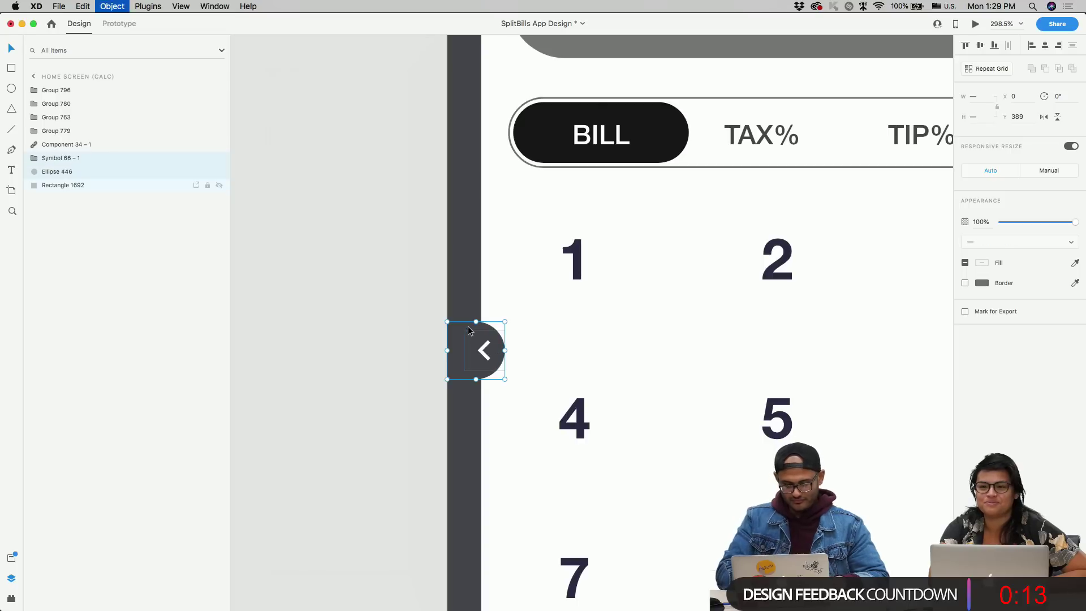
# - Fill the 1 | Group list artboard with the dark grey sampled from the Home screen (calc) side strip
pyautogui.scroll(-3, 462, 276)
pyautogui.scroll(-5, 462, 276)
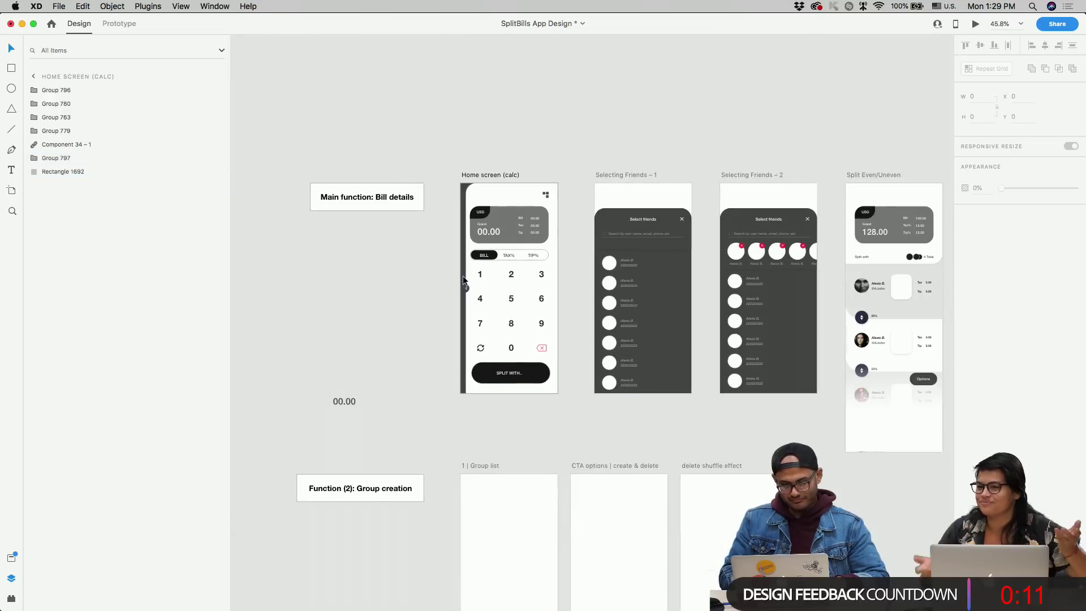
pyautogui.scroll(-3, 501, 286)
pyautogui.click(496, 353)
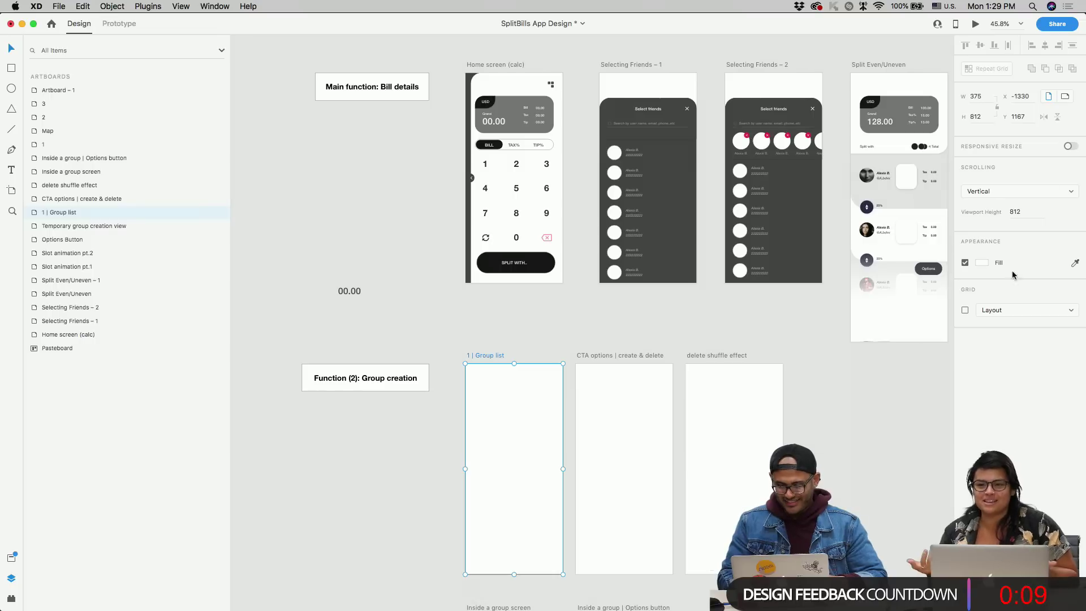
pyautogui.click(467, 273)
# - Copy the arrow tab group and the white background panel from Home screen (calc) into 1 | Group list and flip them horizontally
pyautogui.click(471, 178)
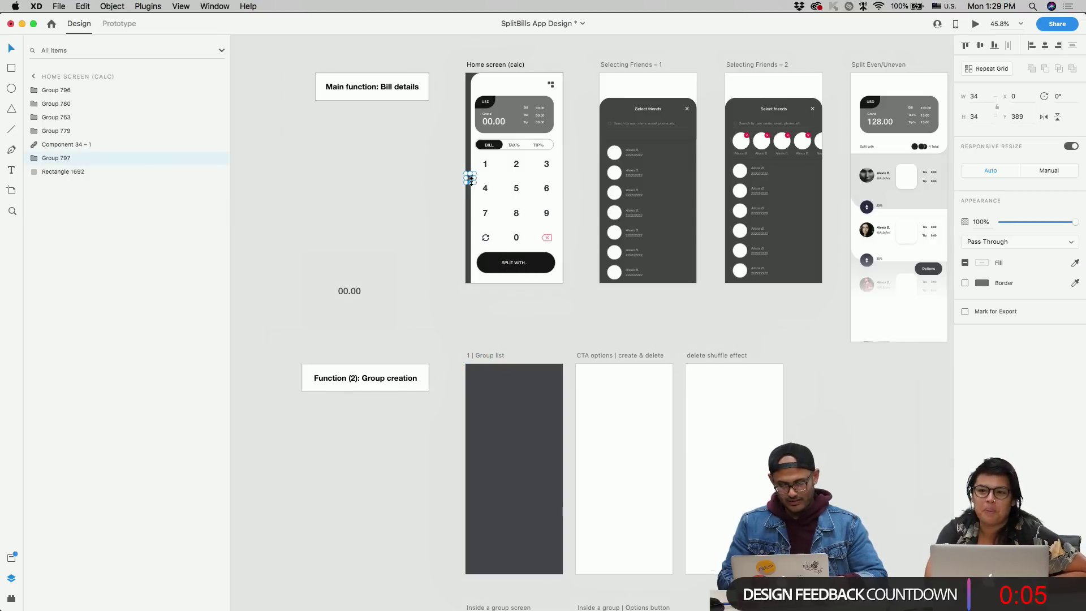
pyautogui.keyDown('shift'); pyautogui.click(496, 172); pyautogui.keyUp('shift')
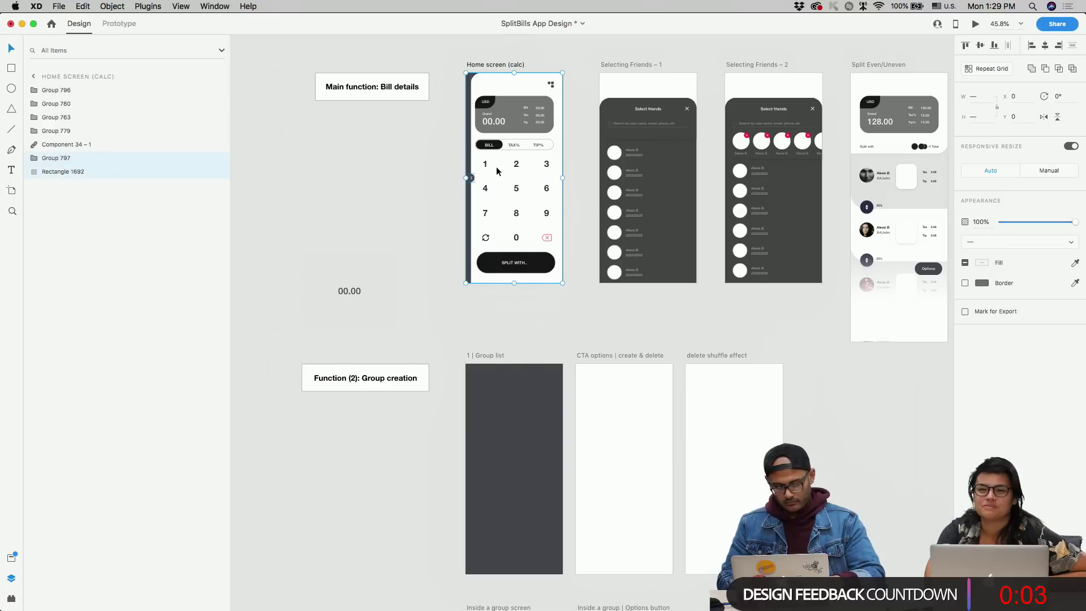
pyautogui.hotkey('ctrl', 'c')
pyautogui.click(516, 459)
pyautogui.hotkey('ctrl', 'v')
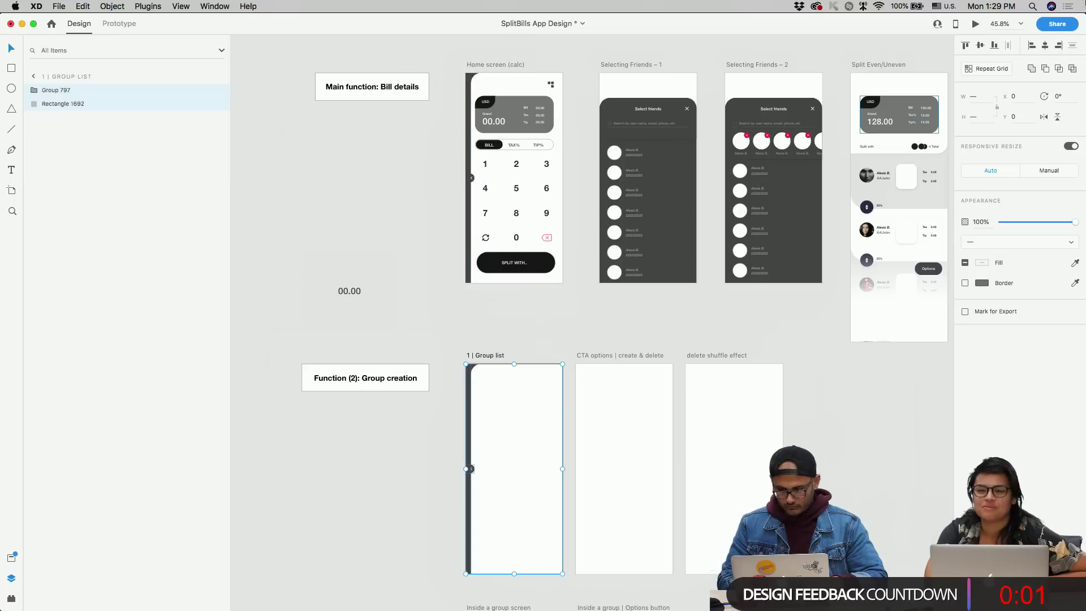
pyautogui.click(1043, 116)
# - Move the loose 00.00 text from the canvas into the 1 | Group list artboard at X 45, Y 54
pyautogui.scroll(-3, 488, 473)
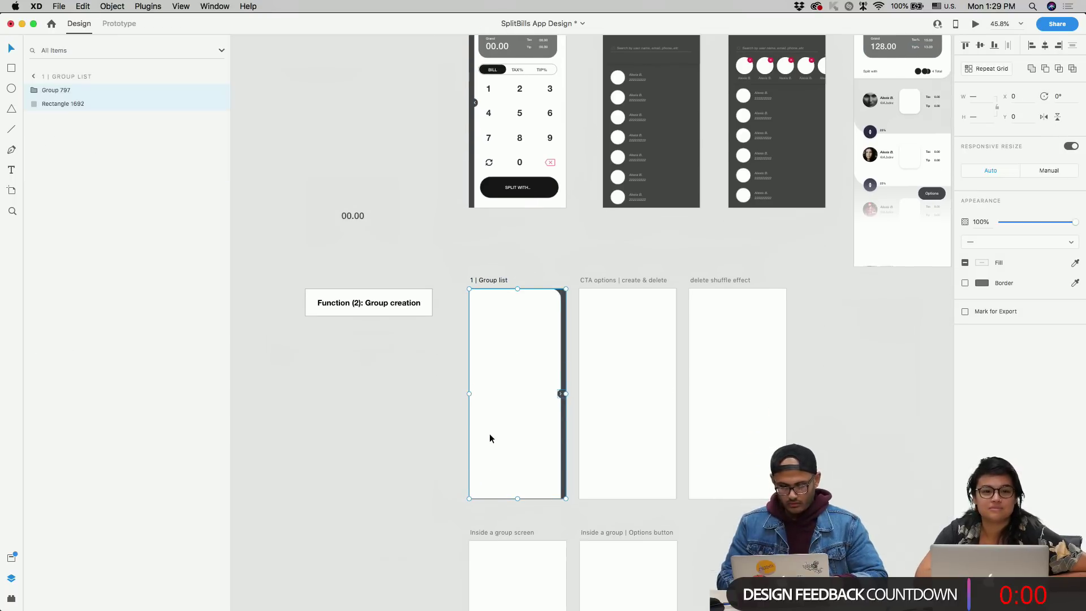
pyautogui.scroll(3, 489, 434)
pyautogui.scroll(-2, 480, 452)
pyautogui.click(376, 227)
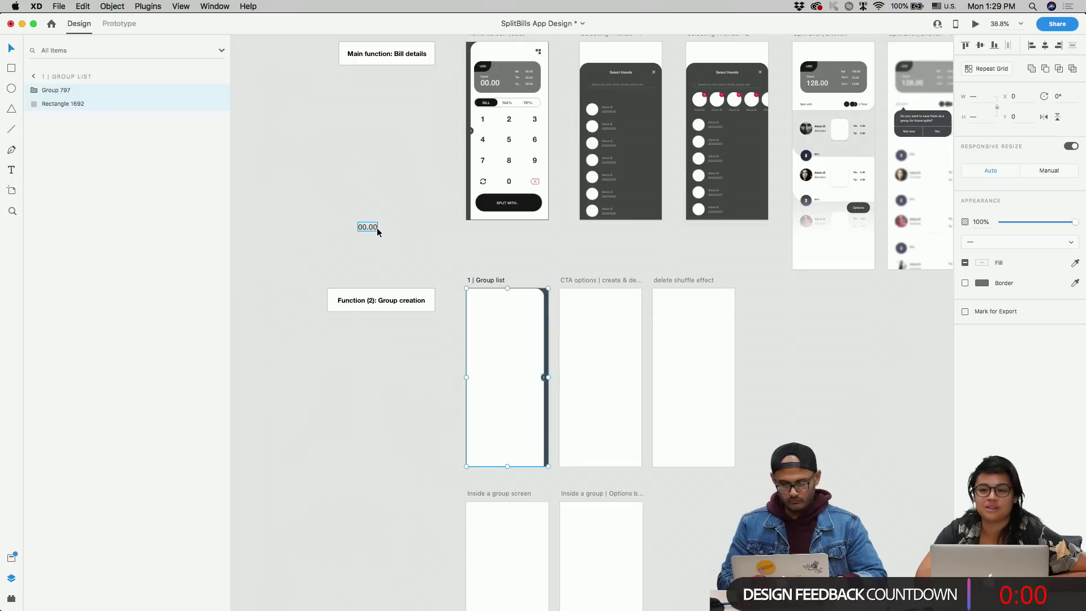
pyautogui.moveTo(375, 226); pyautogui.dragTo(493, 305)
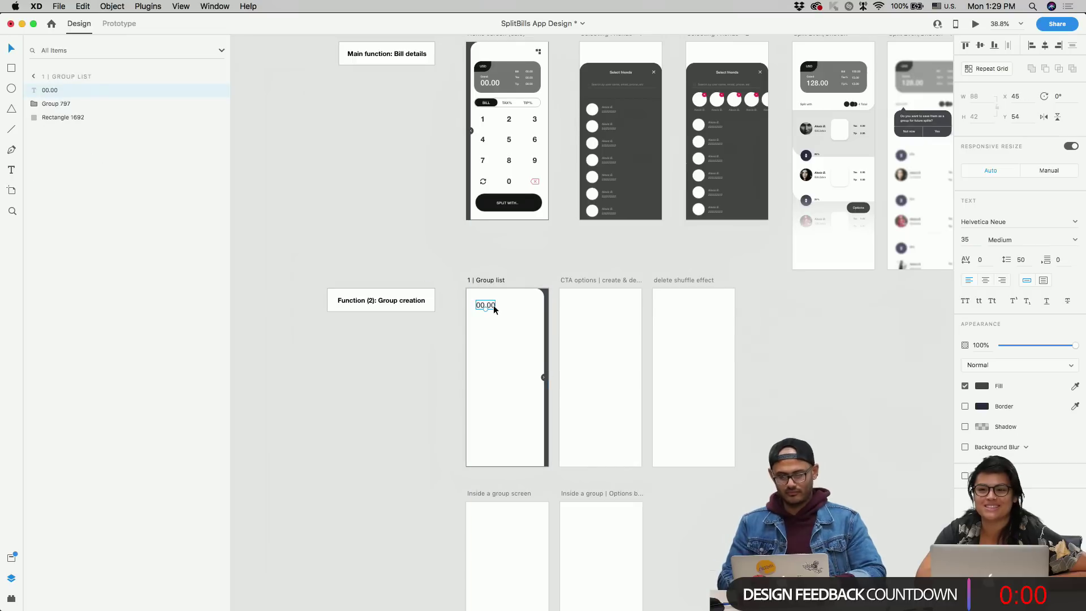
pyautogui.scroll(3, 493, 304)
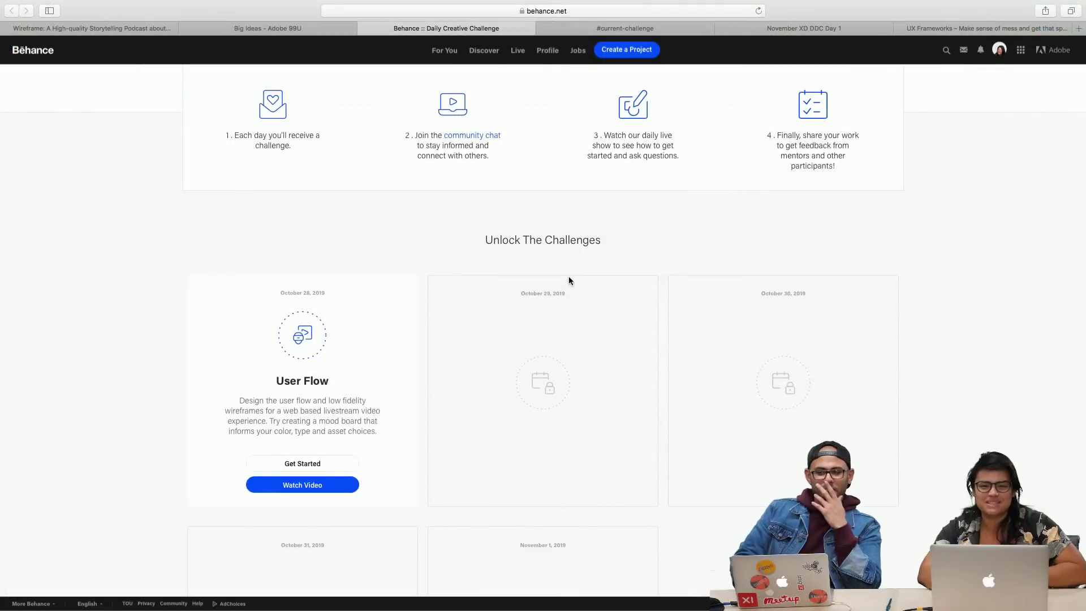
# - Read the User Flow challenge description on the Behance Daily Creative Challenge page
pyautogui.scroll(3, 569, 278)
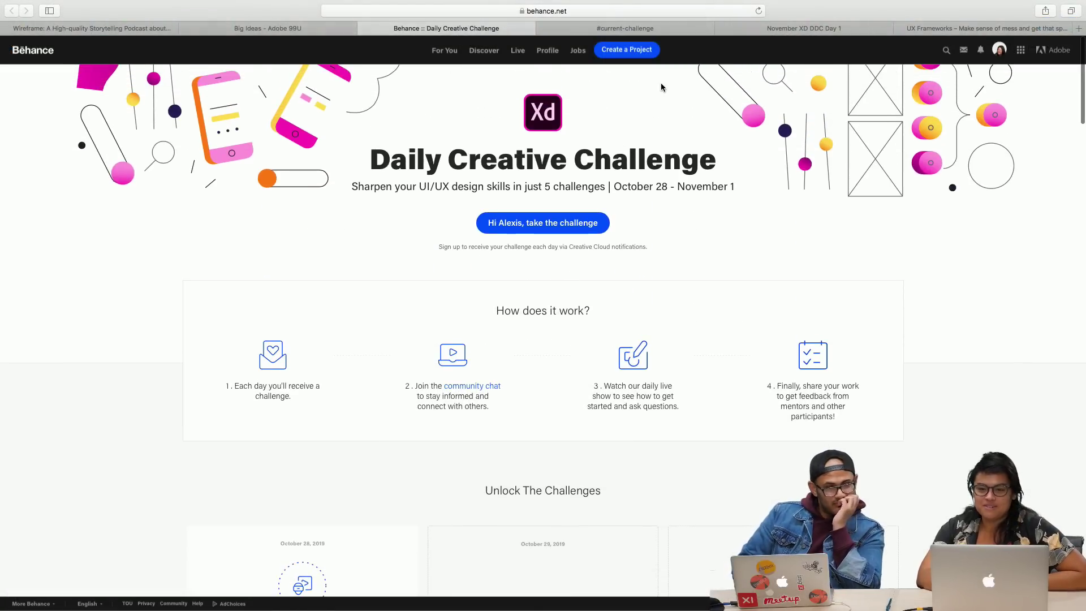
pyautogui.scroll(-5, 616, 242)
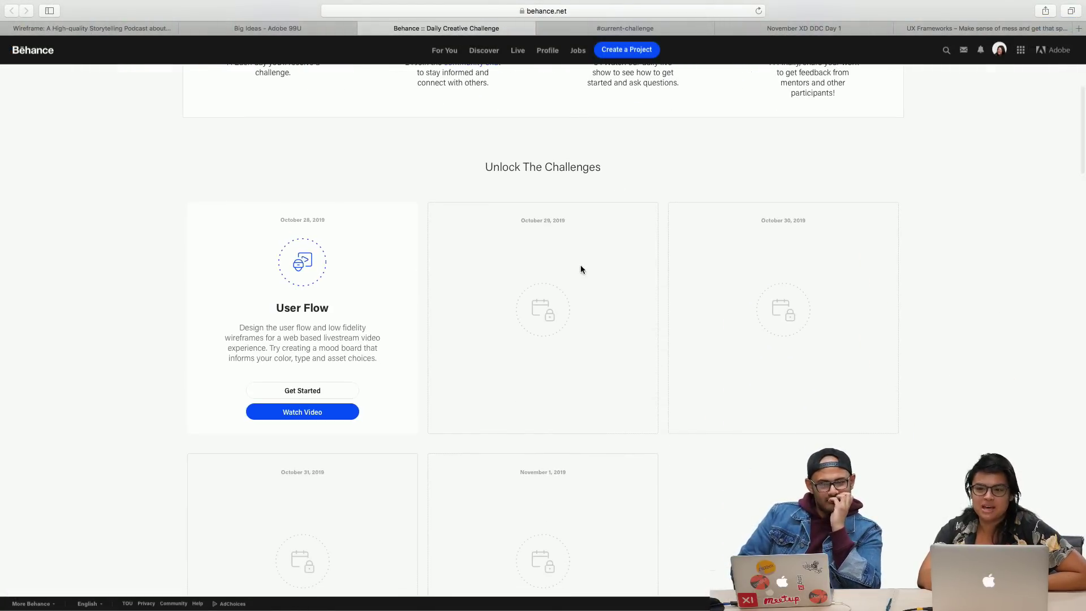
pyautogui.scroll(5, 412, 295)
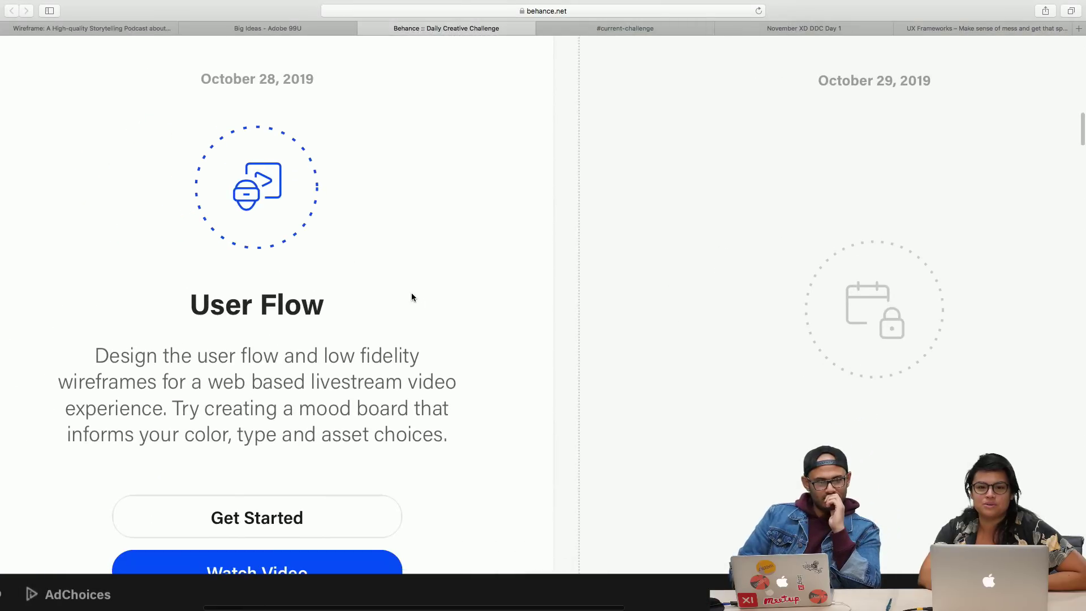
pyautogui.hscroll(-3, 412, 295)
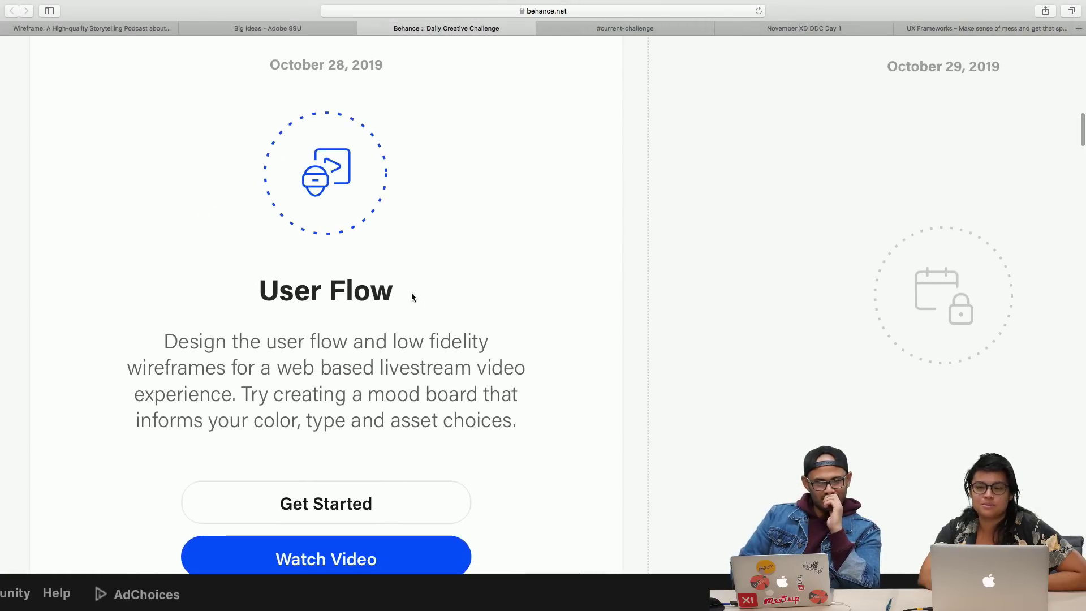
pyautogui.scroll(-5, 411, 296)
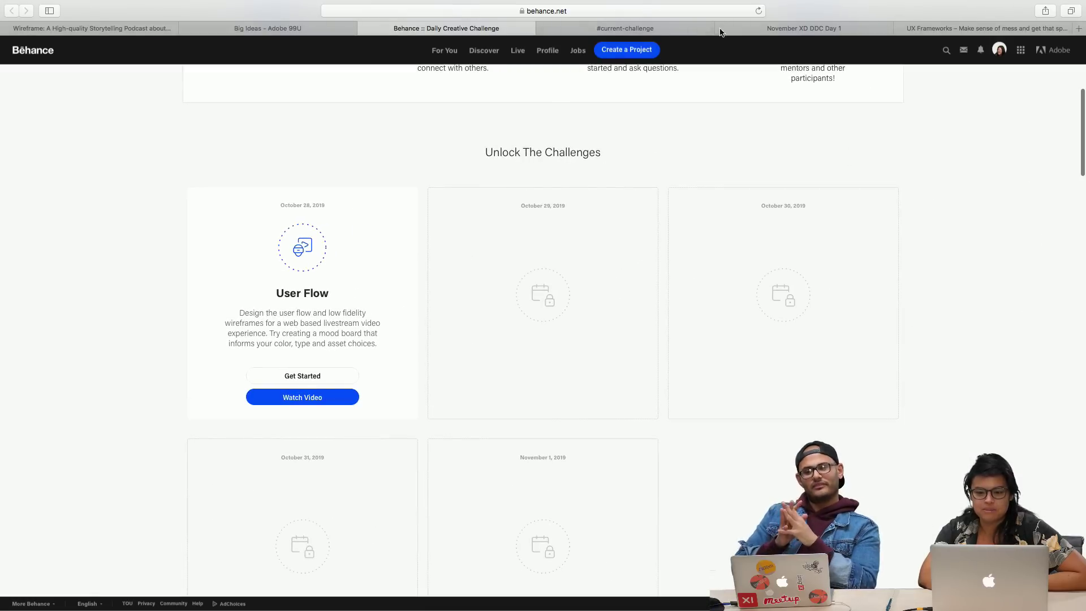
# - Open the November XD DDC Day 1 prototype and play through its Home, Watch view and Landscape view screens
pyautogui.click(686, 29)
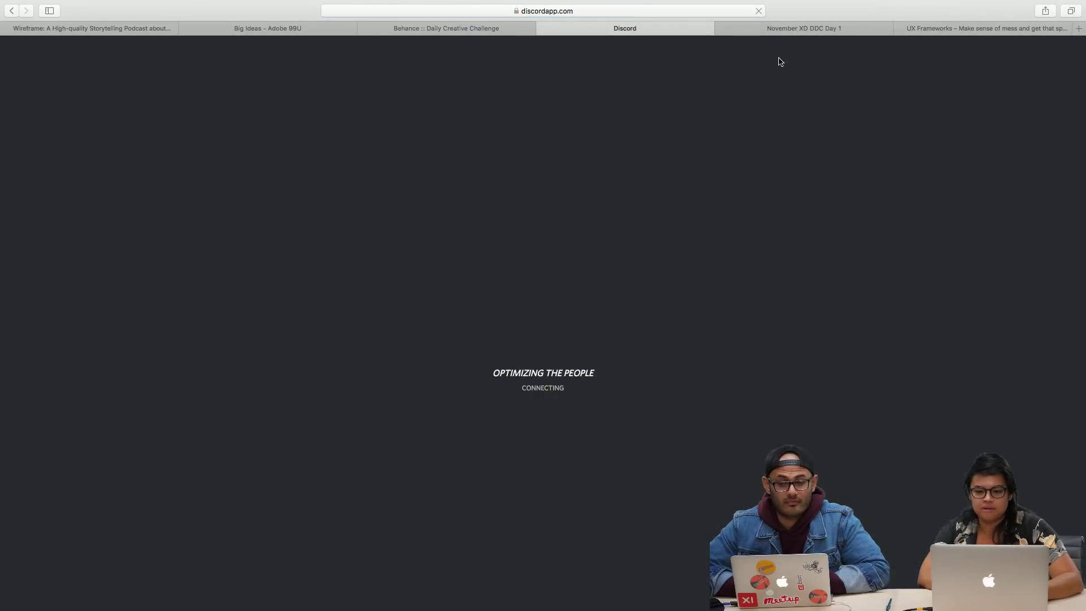
pyautogui.click(799, 33)
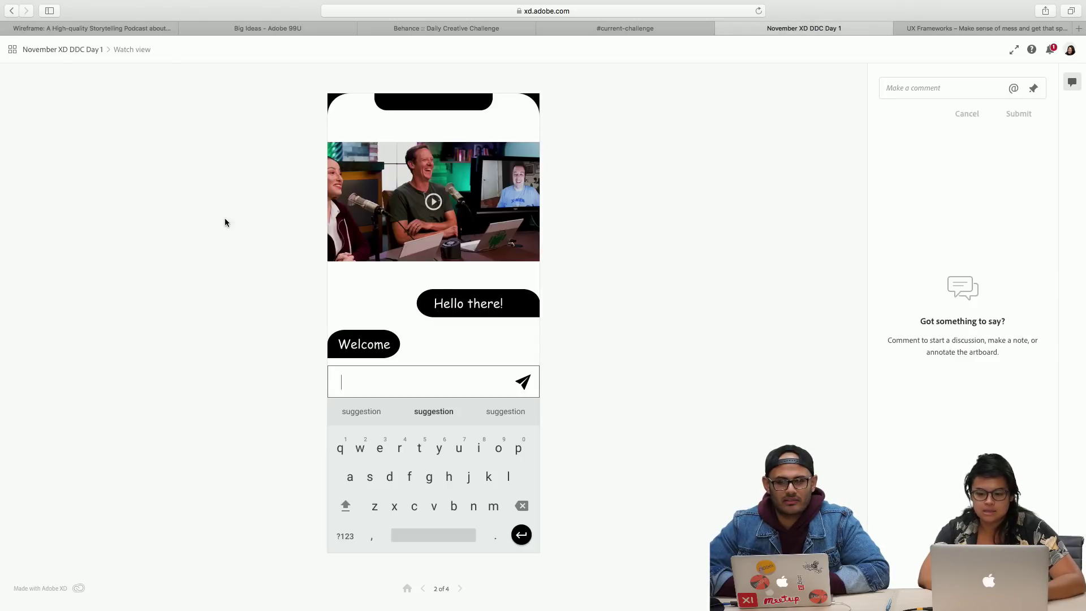
pyautogui.click(425, 591)
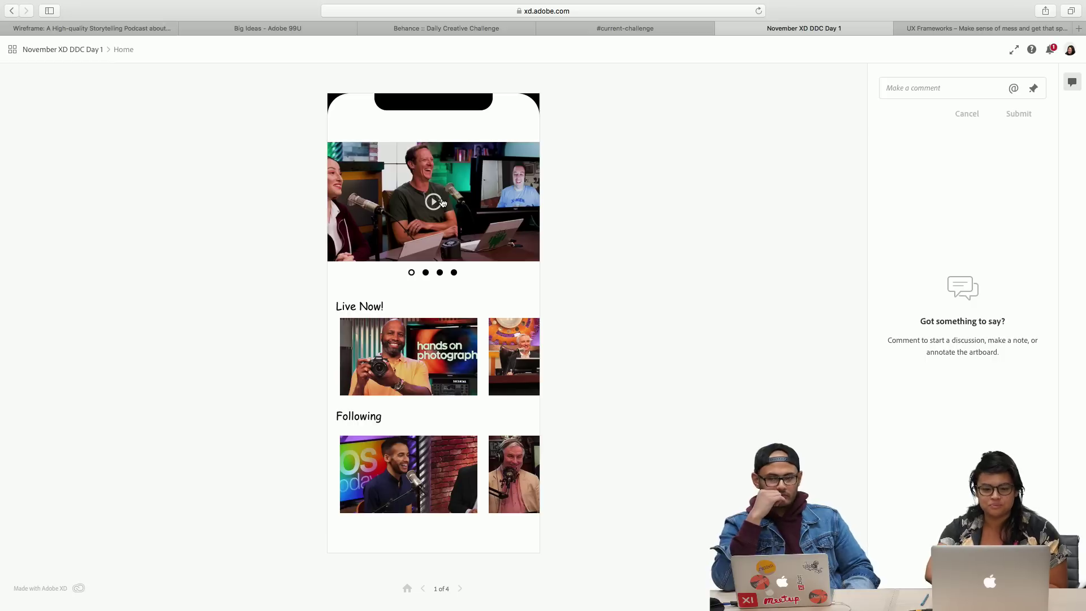
pyautogui.click(440, 202)
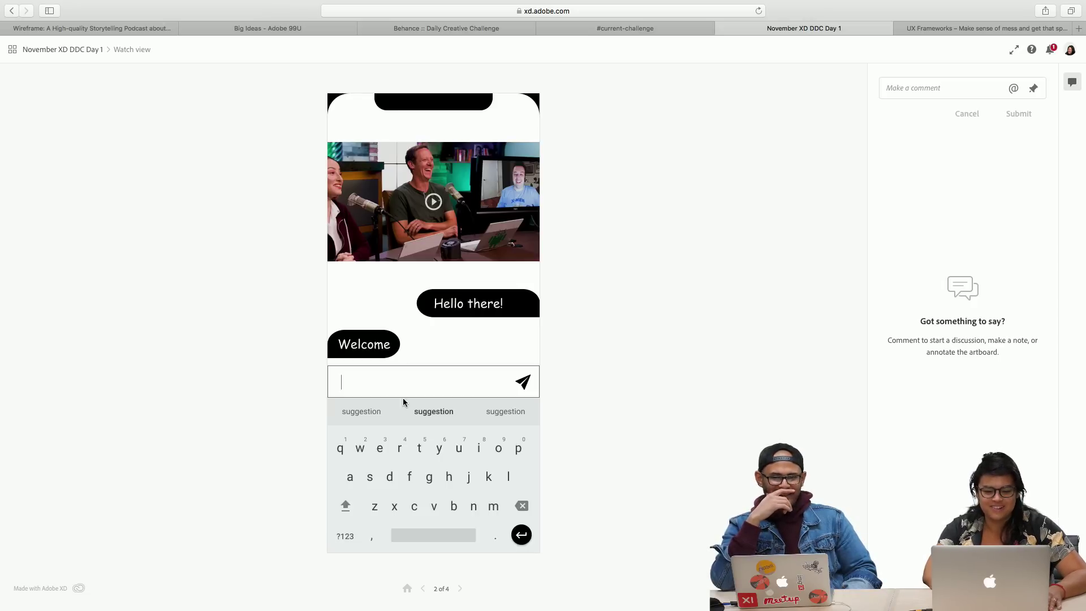
pyautogui.click(438, 202)
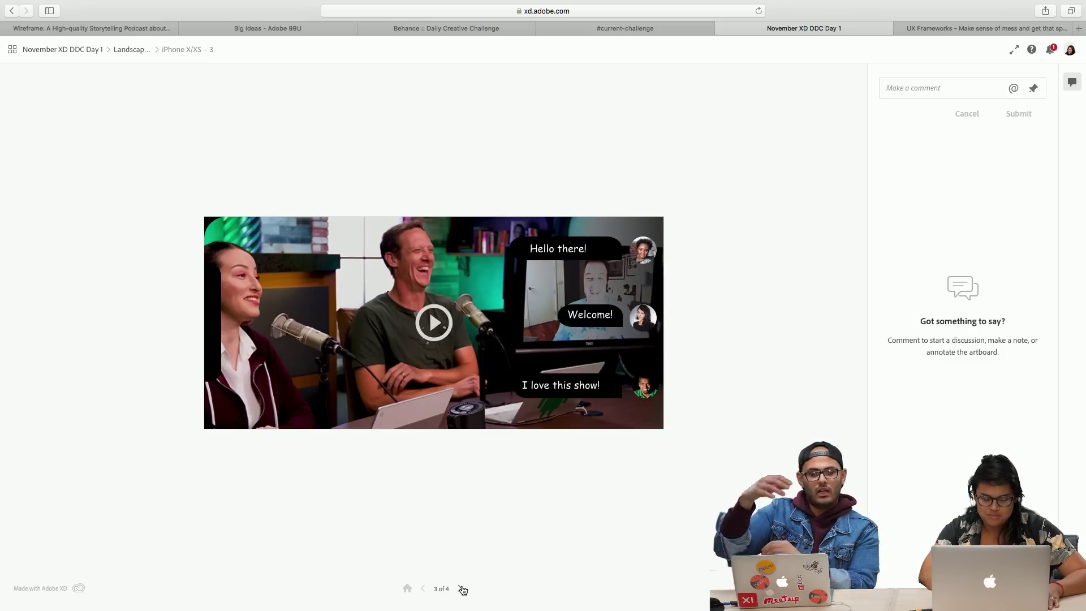
pyautogui.click(436, 329)
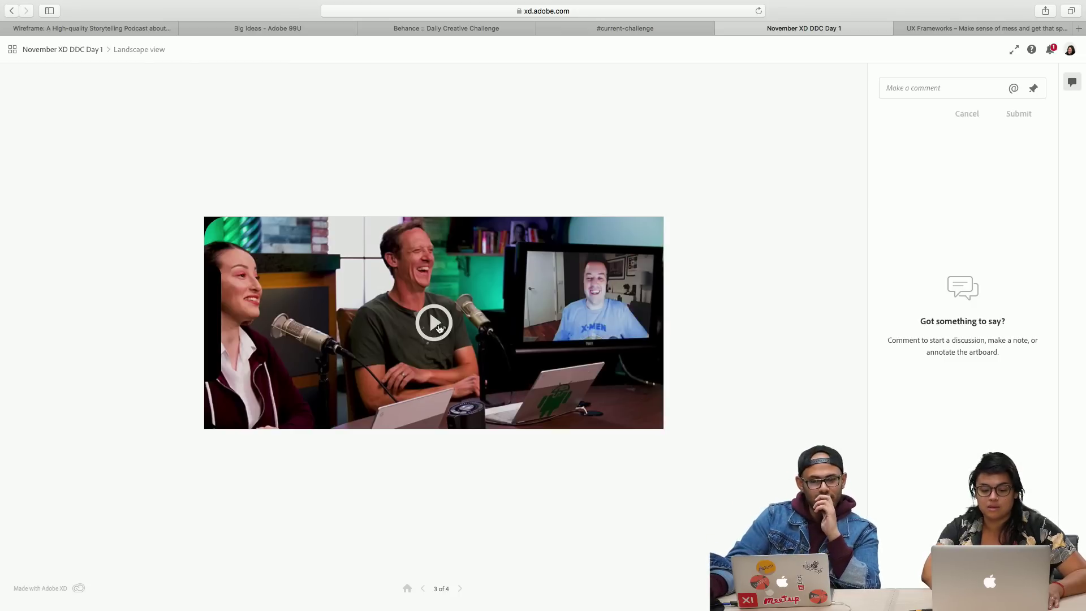
# - Page through the prototype's remaining screens, ending on the iPhone X/XS – 3 chat bubble screen
pyautogui.click(460, 589)
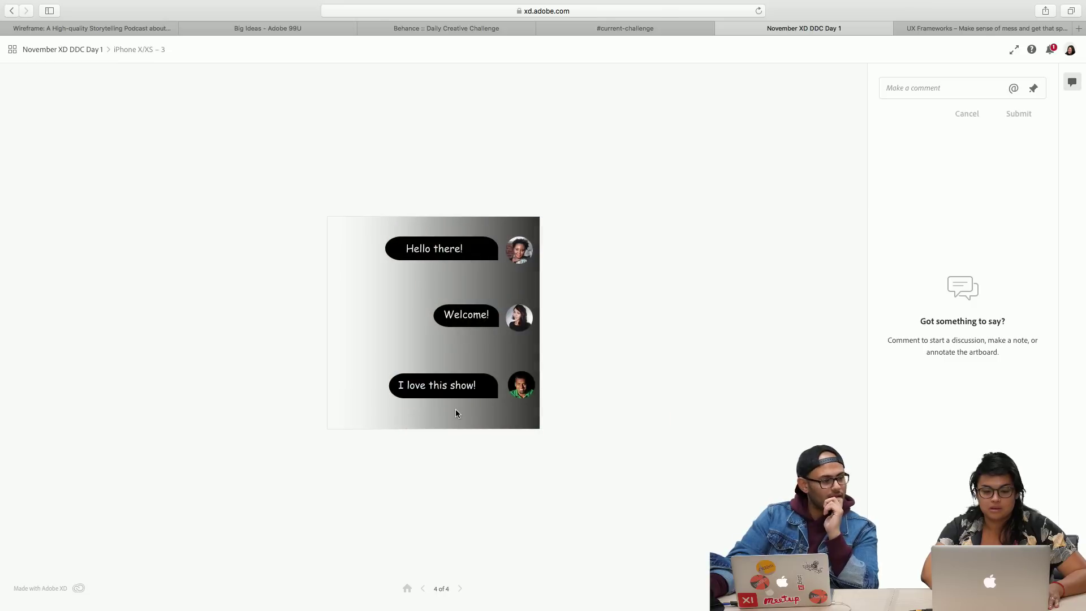
pyautogui.click(422, 590)
pyautogui.click(421, 591)
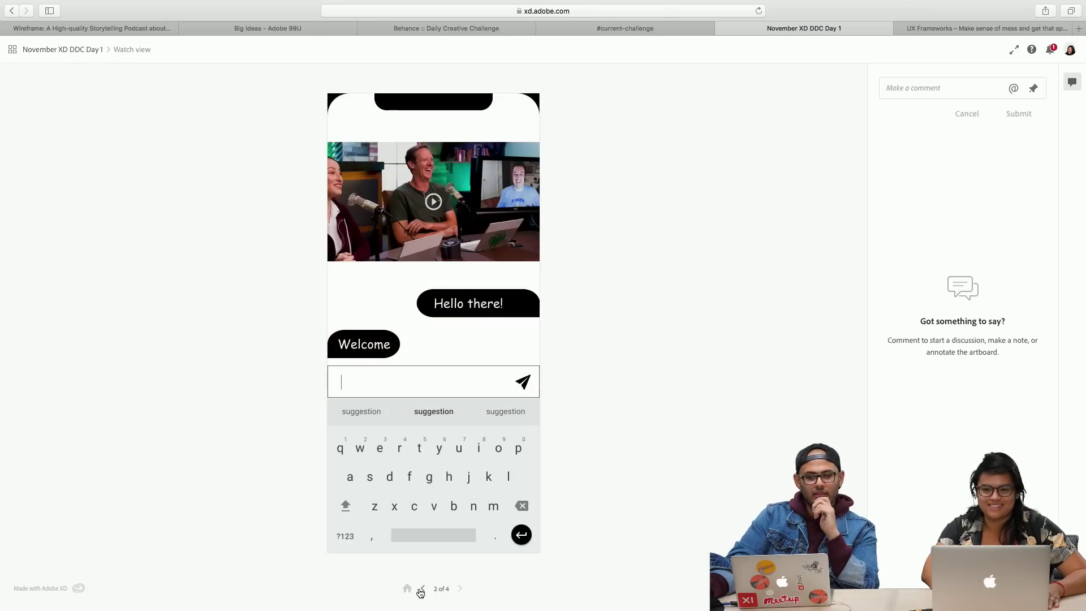
pyautogui.click(422, 589)
pyautogui.click(422, 589)
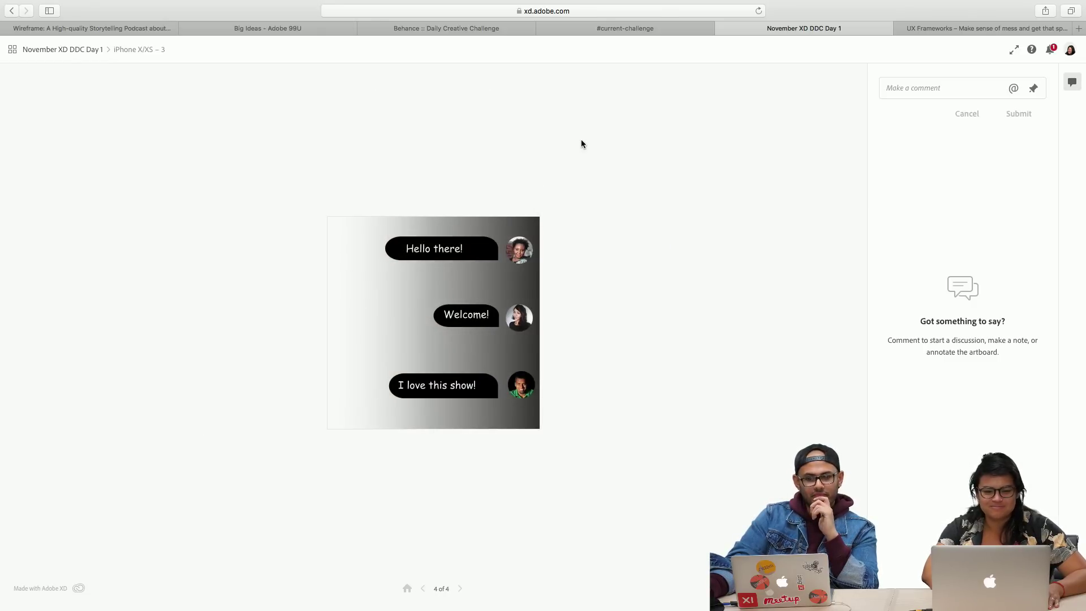
# - Try to open the Mahatma.pdf wireframe attachment in Discord's current-challenge channel, and return to that channel
pyautogui.click(606, 29)
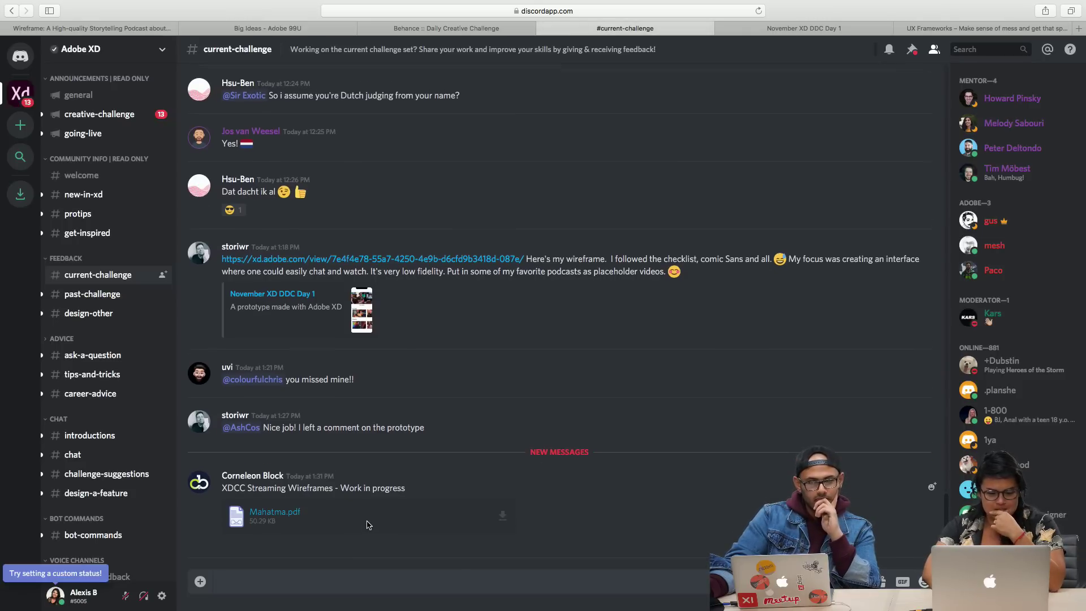
pyautogui.click(285, 521)
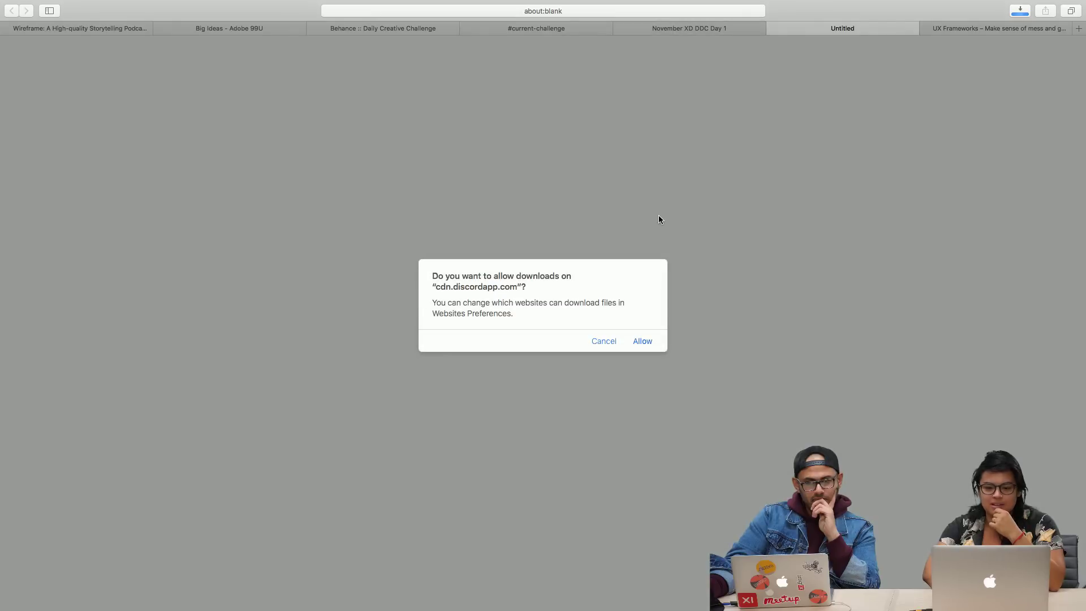
pyautogui.click(696, 29)
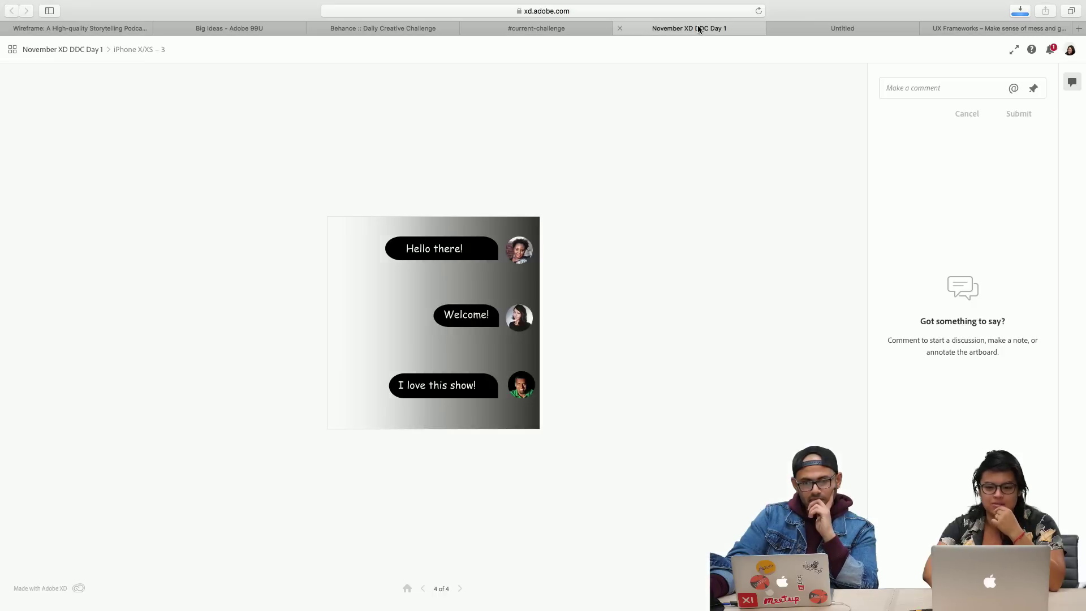
pyautogui.click(532, 38)
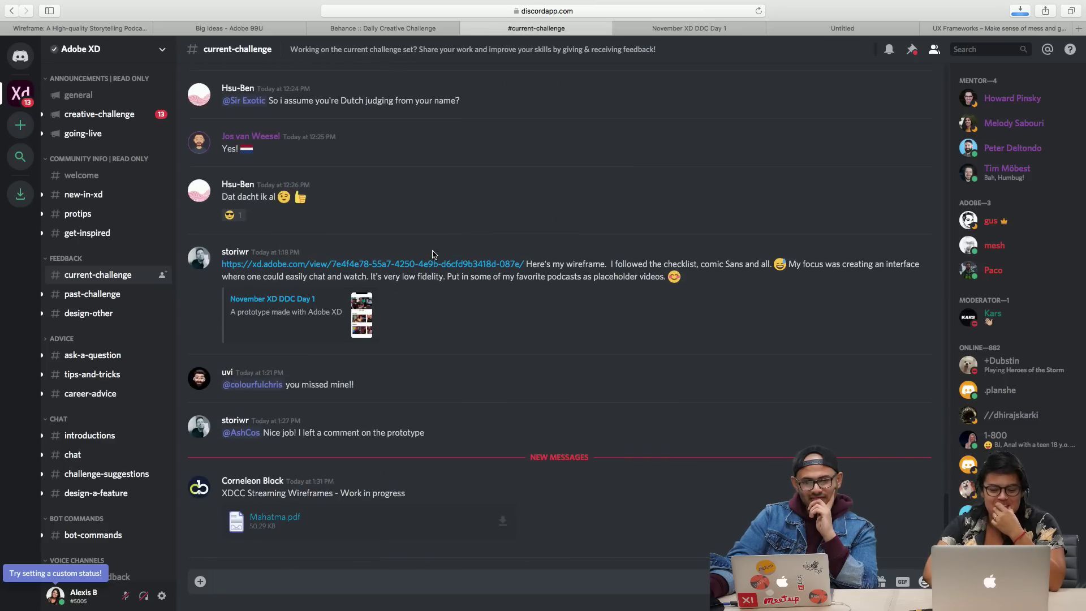
# - Review the November XD DDC Day 1 prototype again, paging between its Home, Watch view and Landscape view screens
pyautogui.click(689, 29)
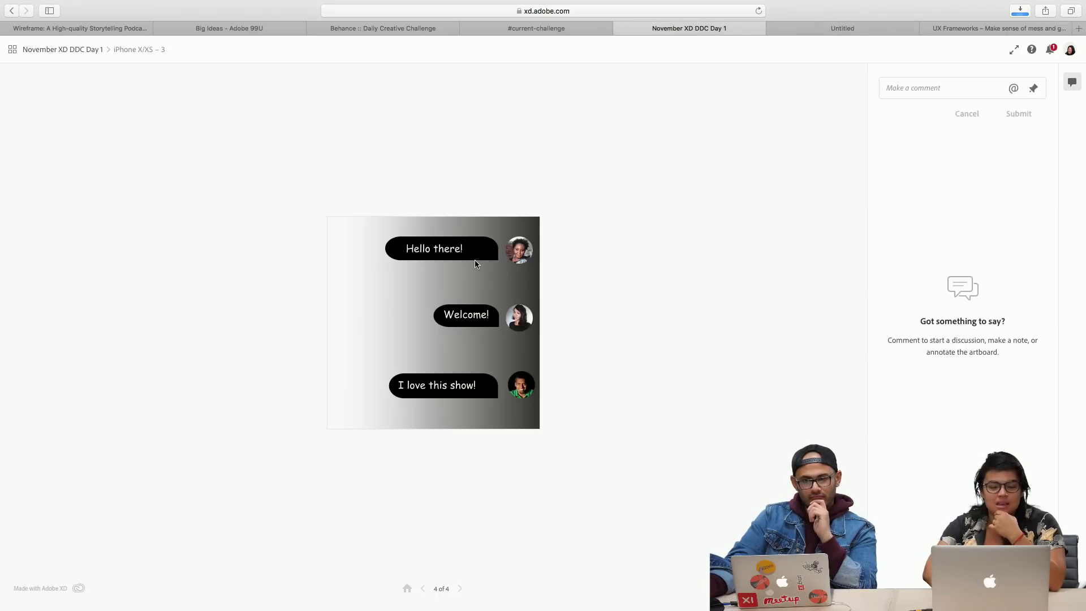
pyautogui.click(425, 589)
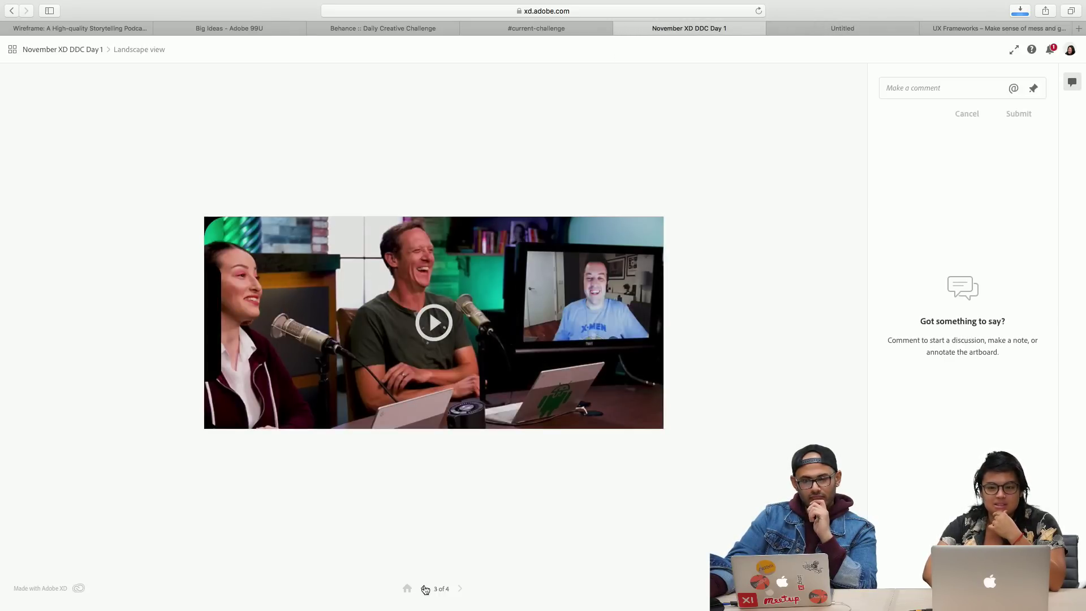
pyautogui.click(425, 589)
pyautogui.click(425, 589)
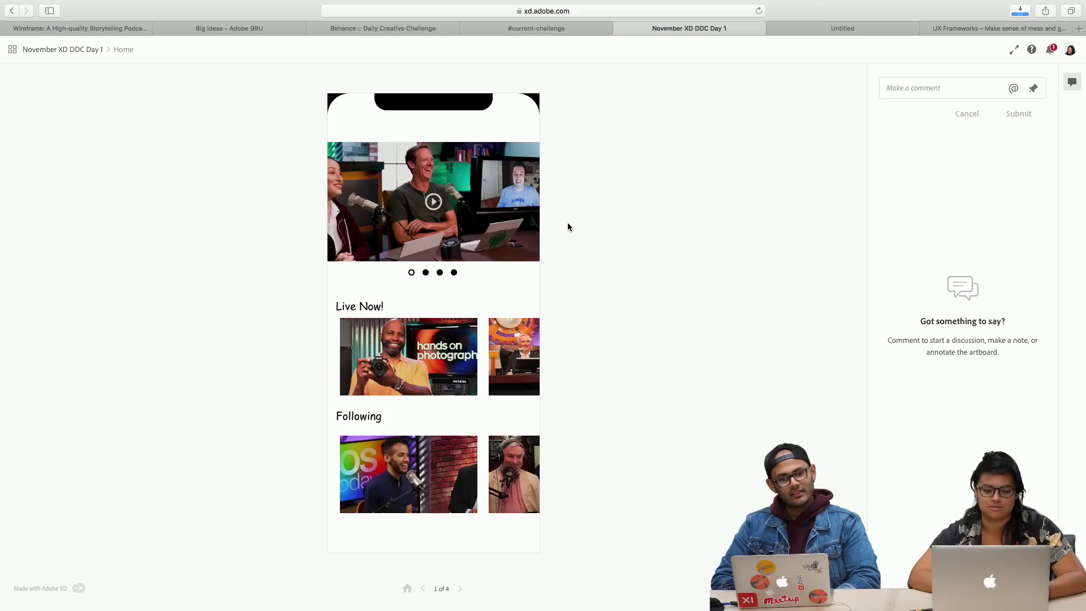
pyautogui.click(460, 589)
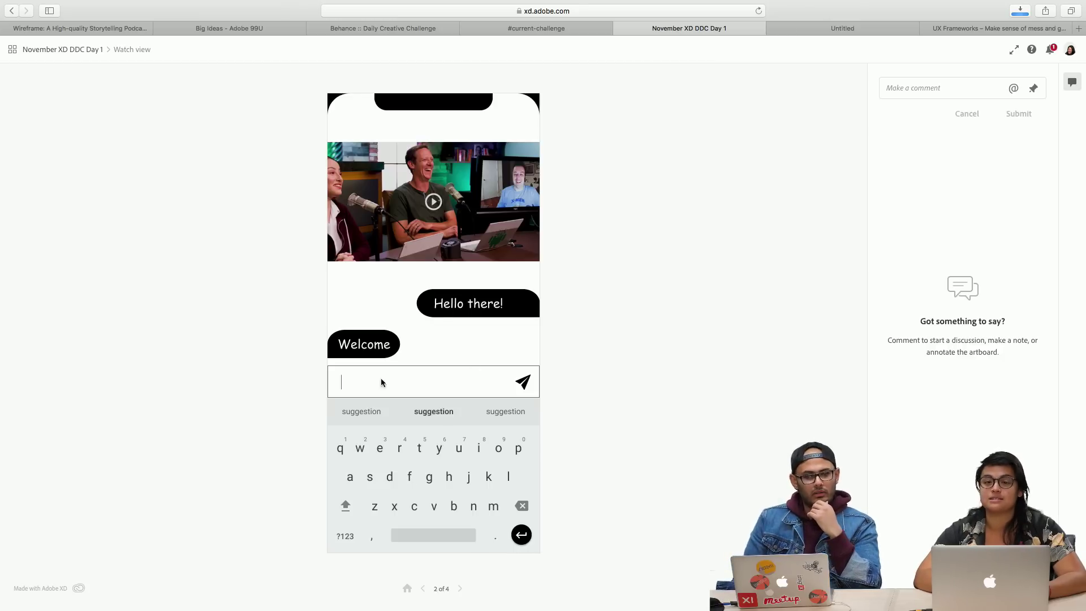
pyautogui.click(461, 588)
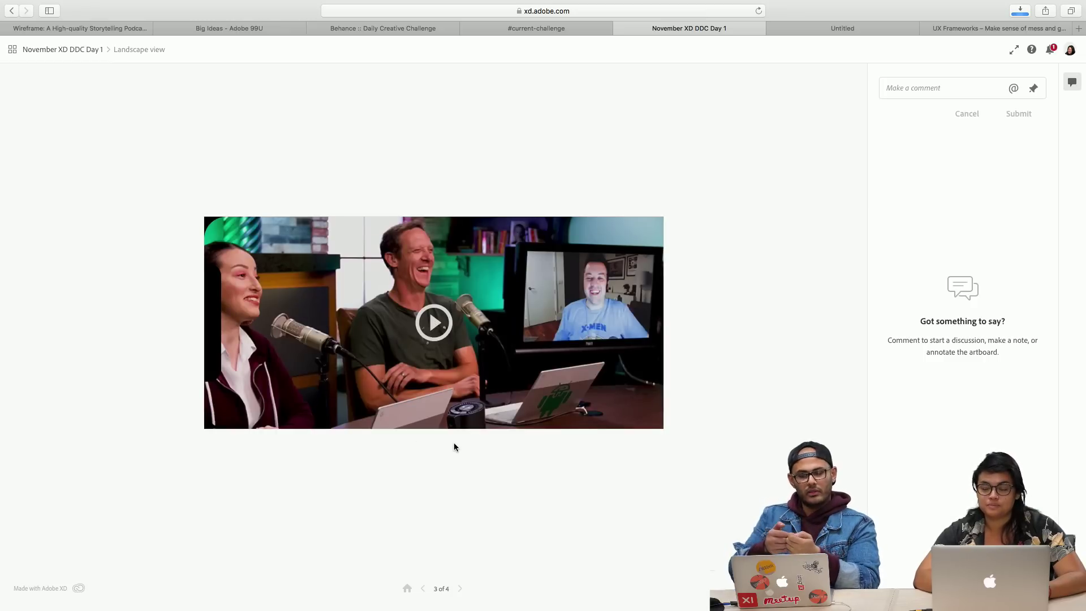
pyautogui.click(424, 590)
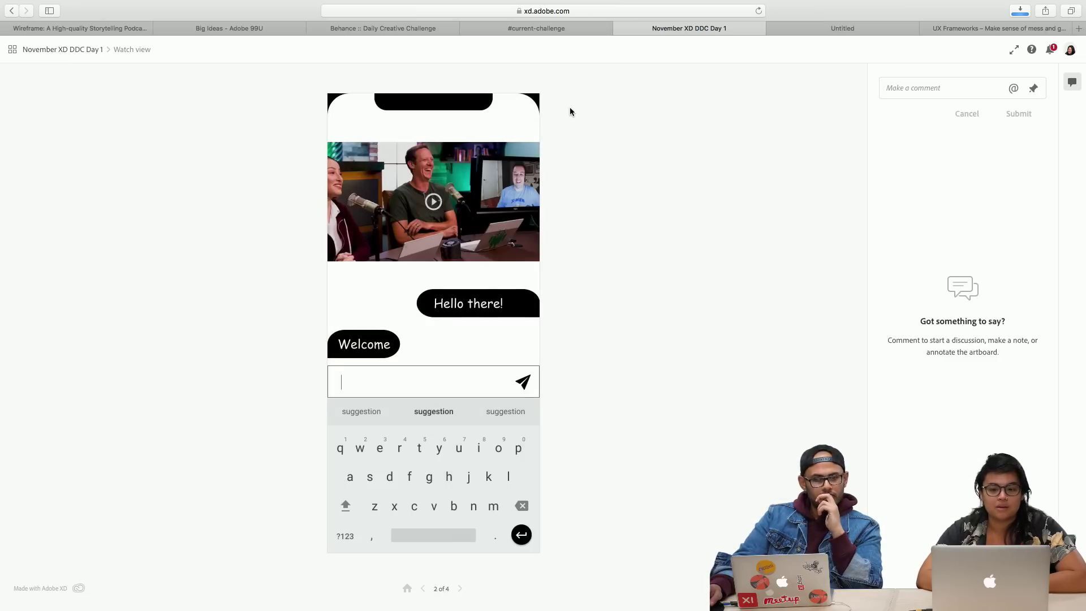
# - Open the XDCC Streaming Wireframe image from Discord's current-challenge channel at its original size
pyautogui.click(487, 33)
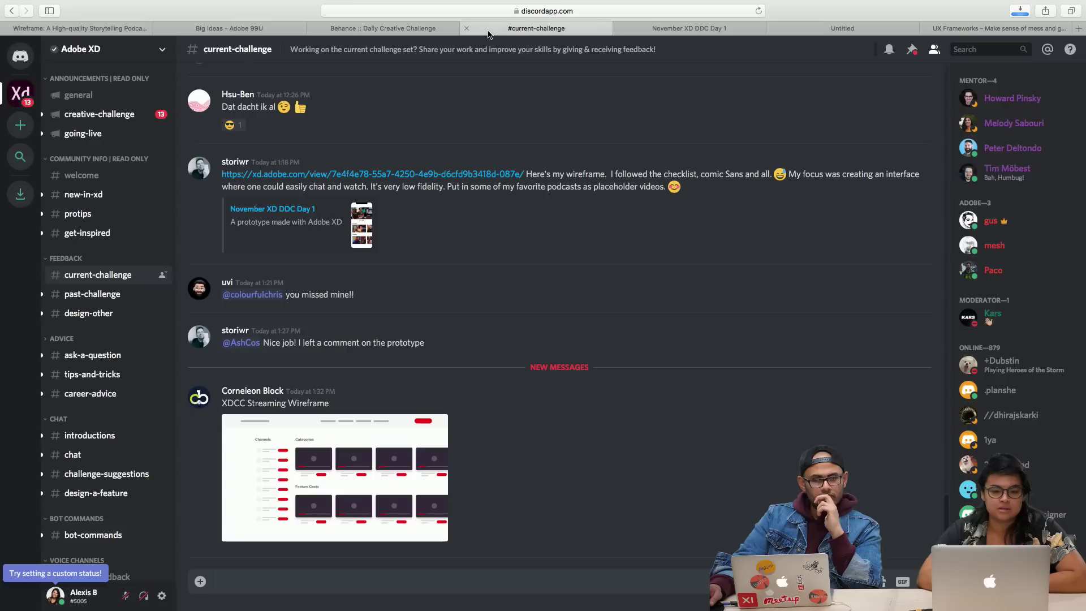
pyautogui.click(320, 468)
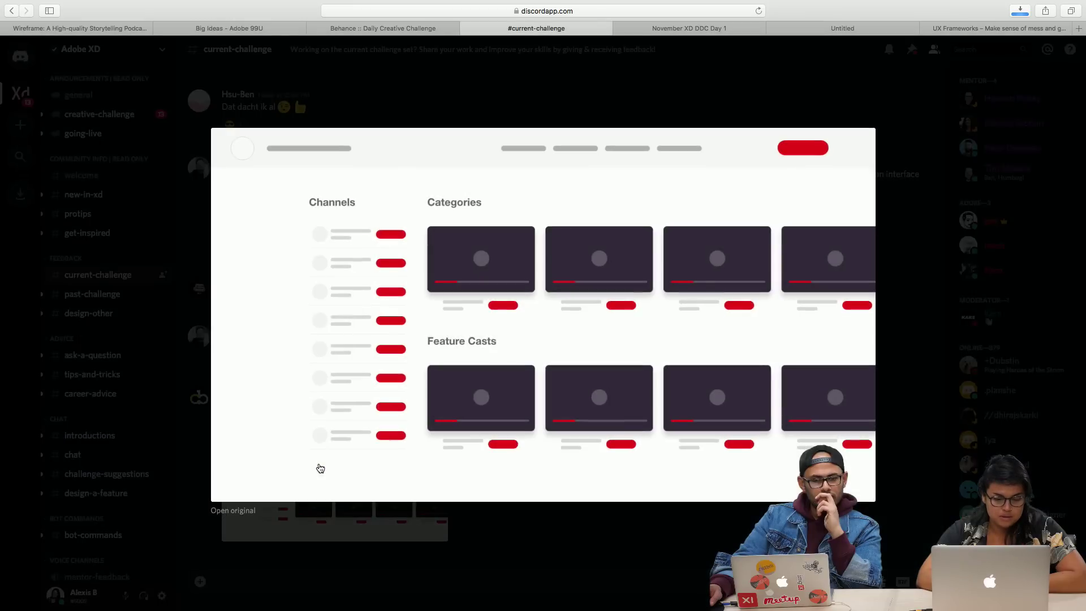
pyautogui.click(239, 512)
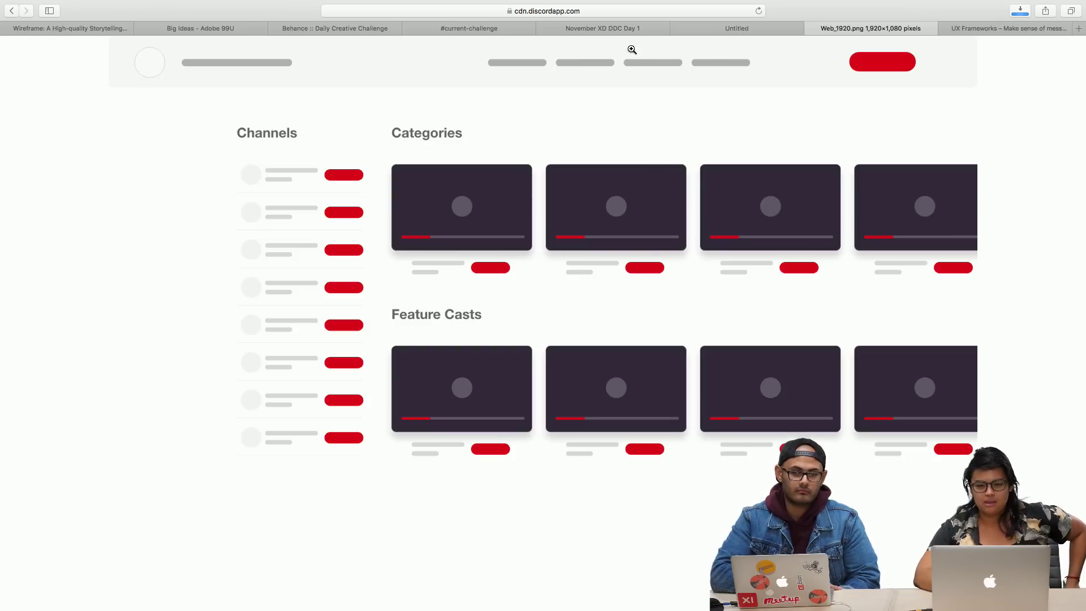
# - Check the current-challenge channel for further wireframe submissions, glancing back at the November XD DDC Day 1 prototype
pyautogui.click(501, 32)
pyautogui.click(204, 216)
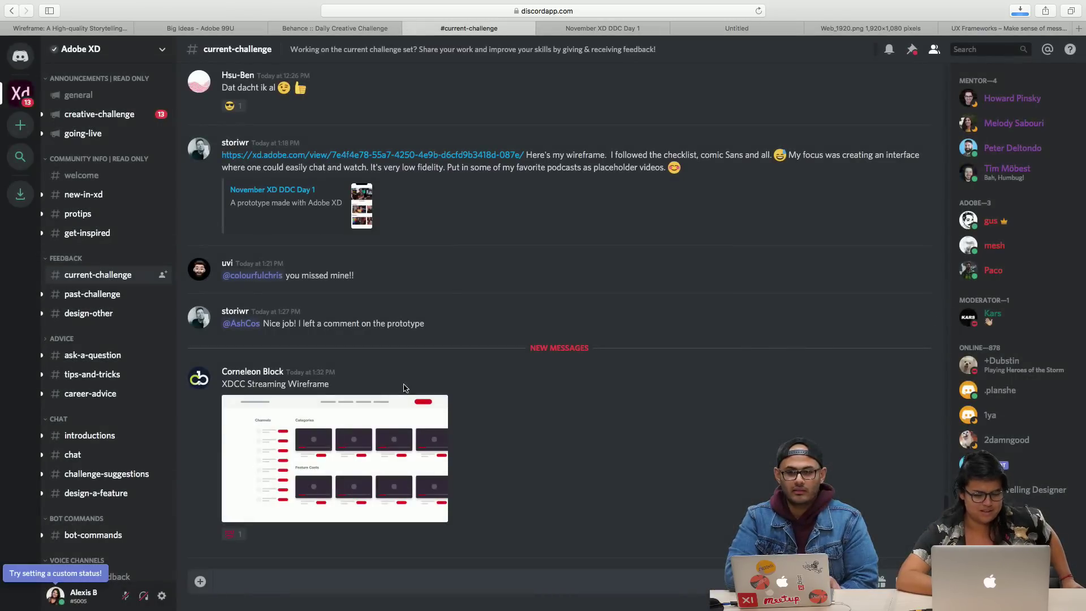
pyautogui.scroll(5, 491, 313)
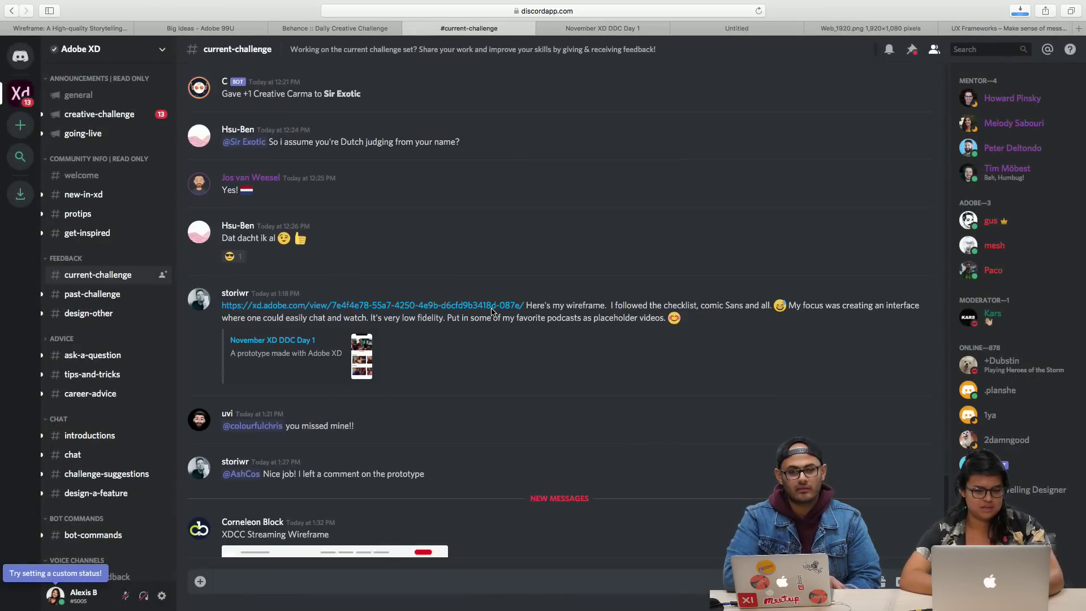
pyautogui.scroll(-5, 491, 312)
pyautogui.press('super+r')
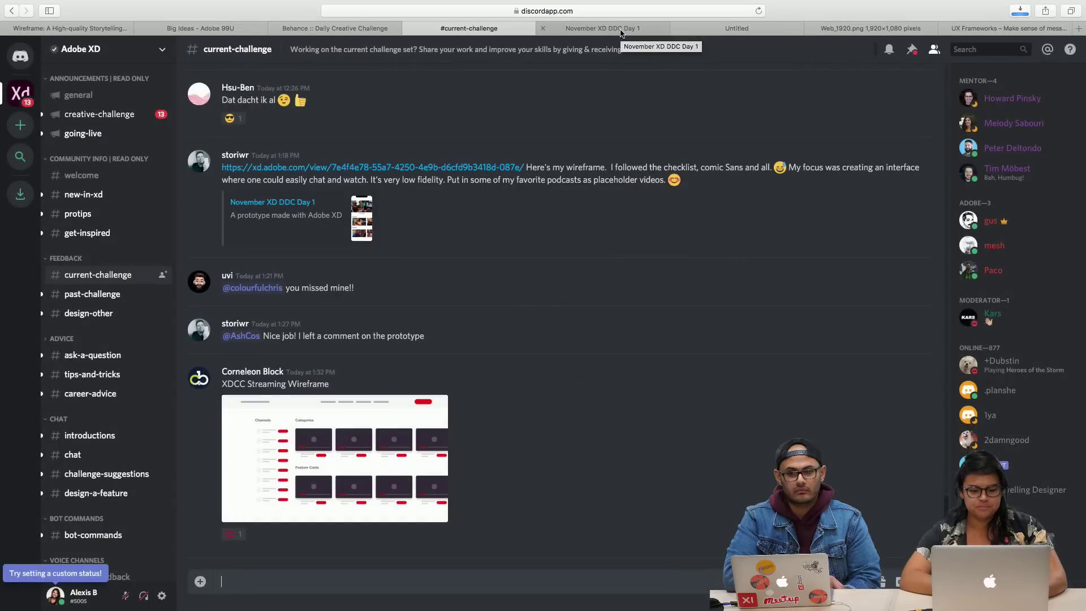
pyautogui.scroll(4, 582, 116)
pyautogui.scroll(-4, 582, 117)
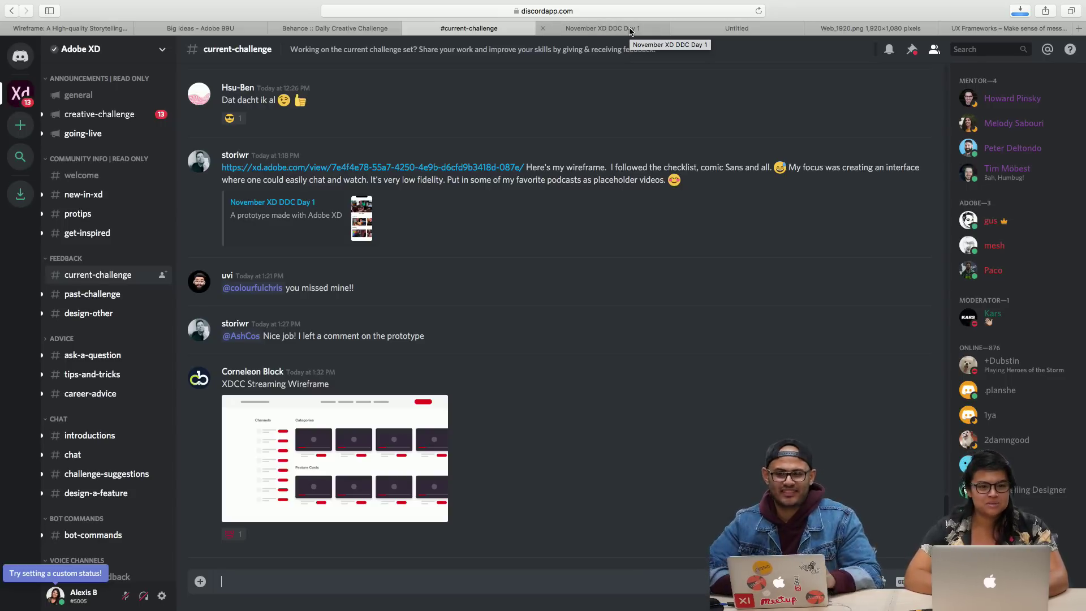
pyautogui.click(629, 31)
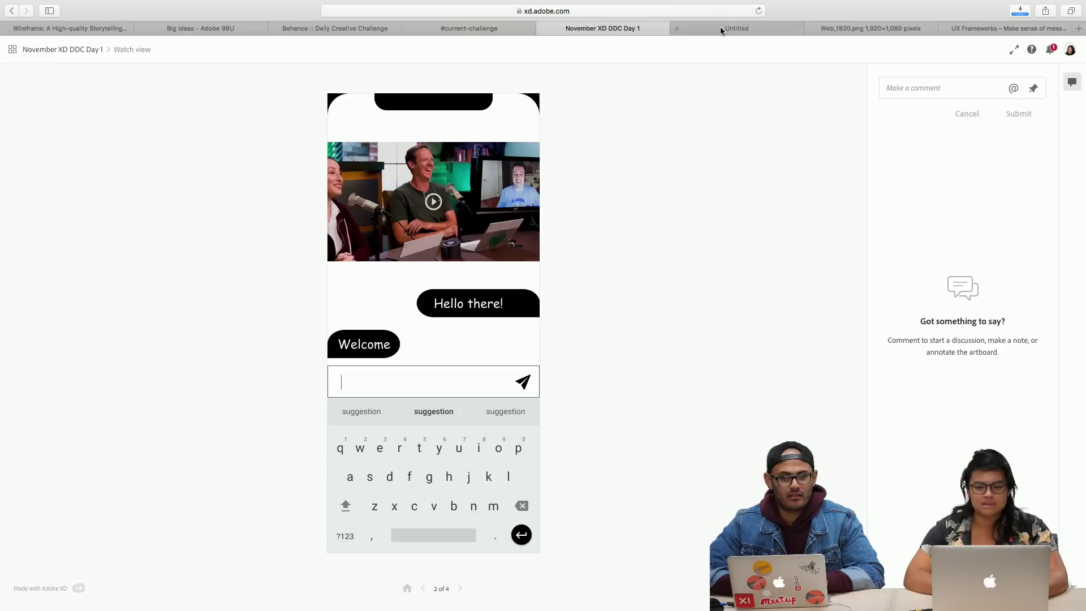
pyautogui.click(681, 32)
pyautogui.click(469, 28)
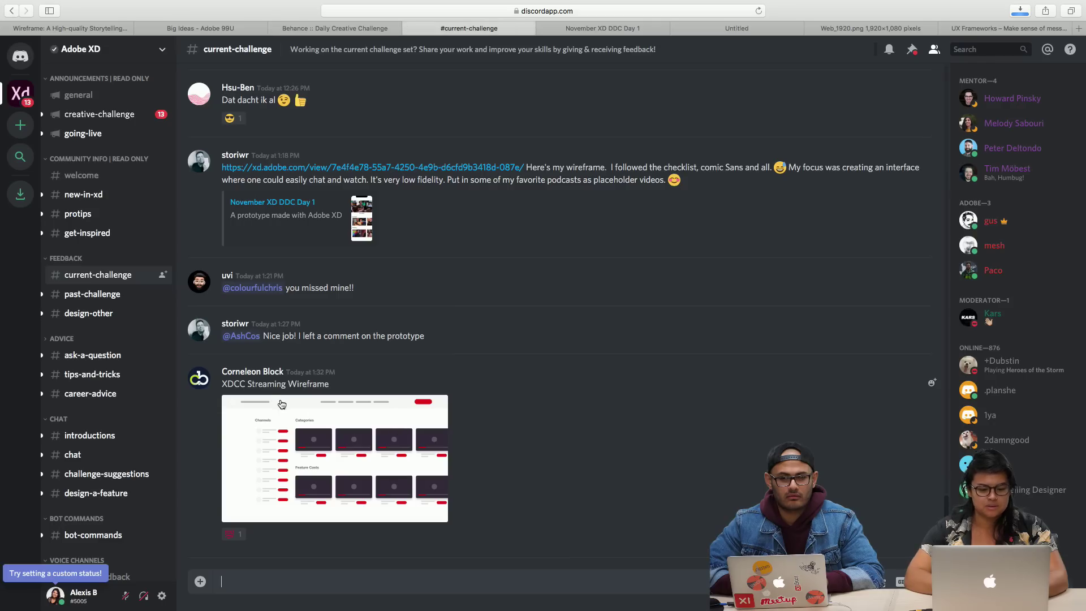
# - Reopen the XDCC Streaming Wireframe image from the channel in full size
pyautogui.click(248, 436)
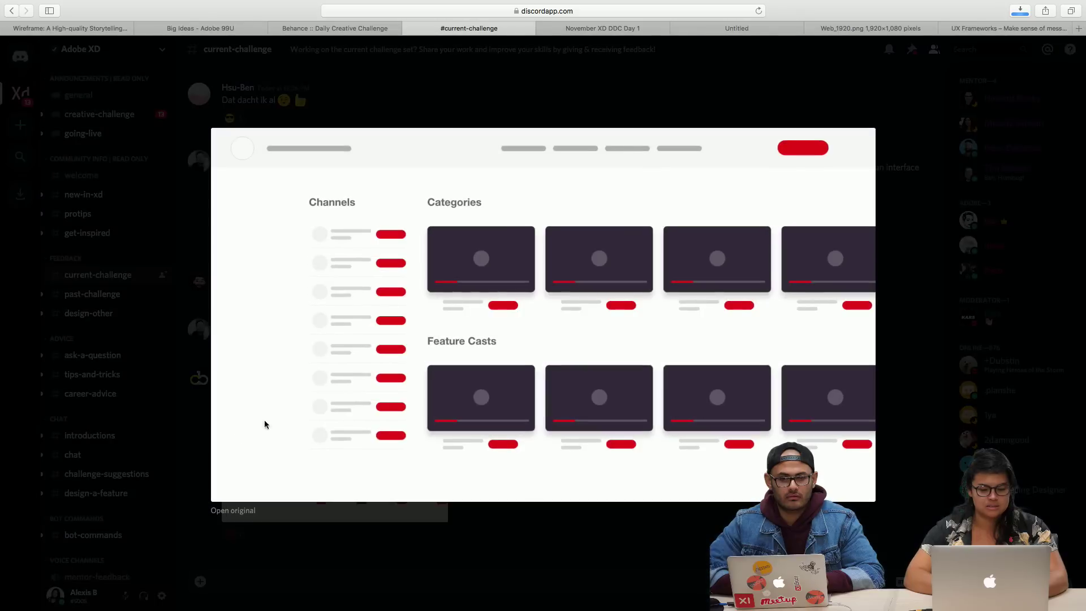
pyautogui.click(236, 521)
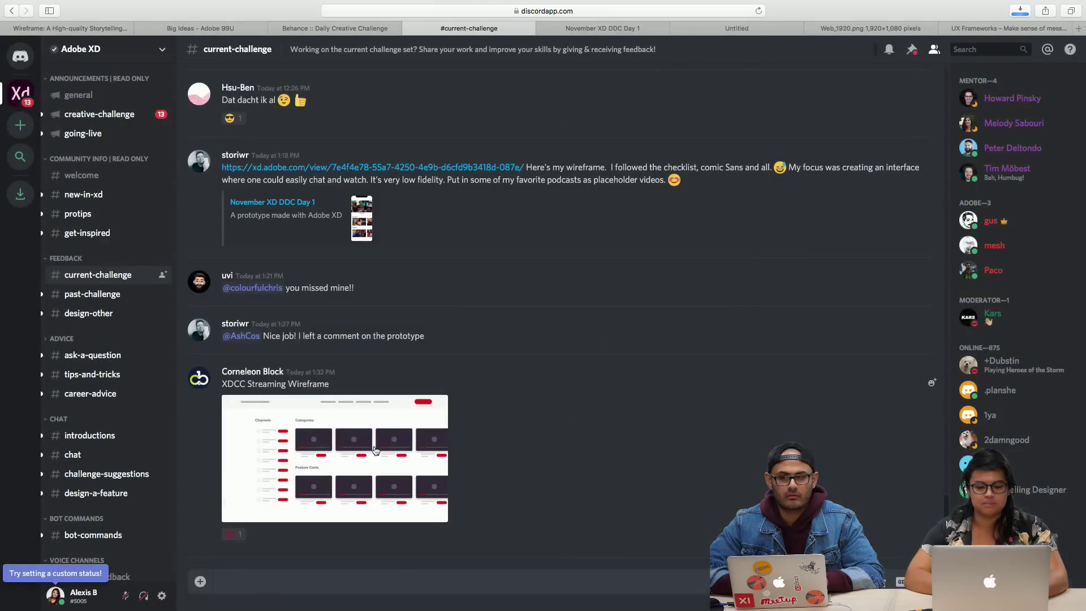
pyautogui.click(283, 516)
pyautogui.click(241, 513)
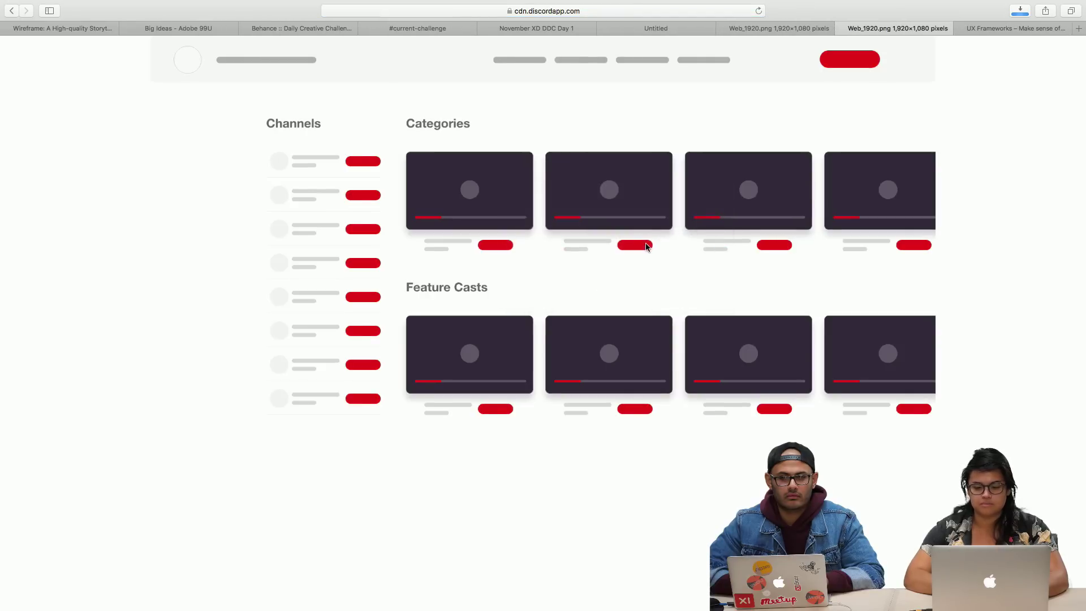
# - Switch to Adobe XD and examine the SplitBills artboards, from the home and friend-selection screens to the Group creation row
pyautogui.moveTo(616, 244); pyautogui.dragTo(490, 327)
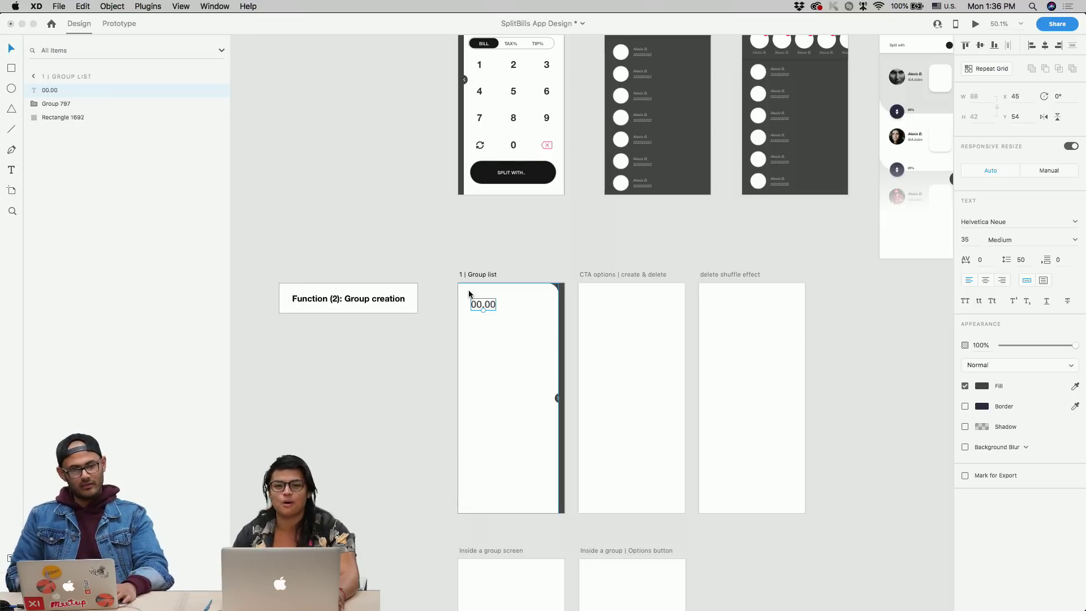
pyautogui.scroll(5, 575, 337)
pyautogui.hscroll(9, 575, 336)
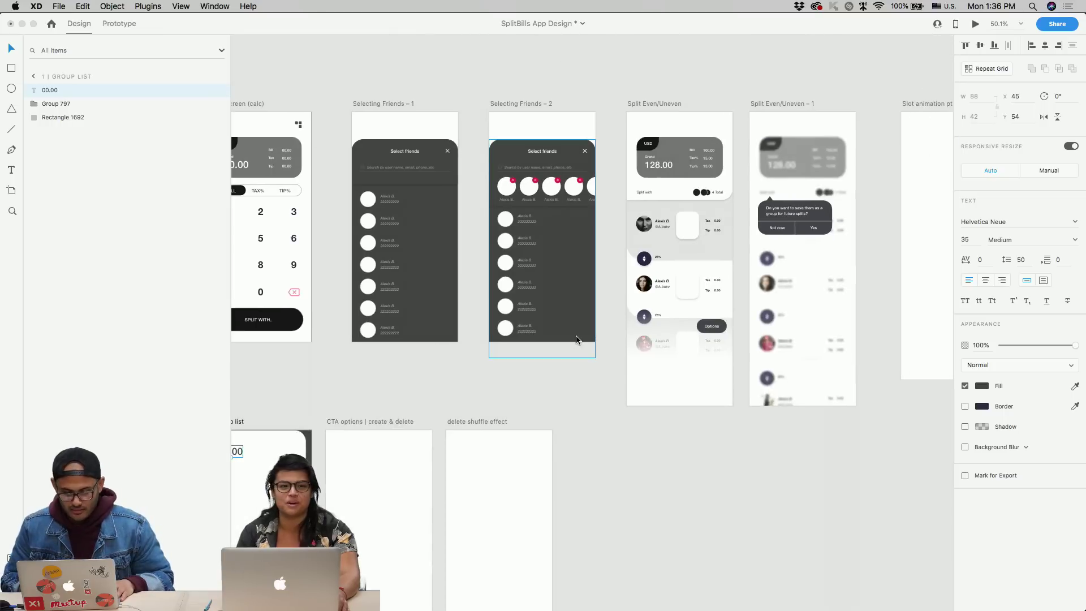
pyautogui.scroll(3, 575, 338)
pyautogui.hscroll(6, 575, 338)
pyautogui.hscroll(-12, 576, 338)
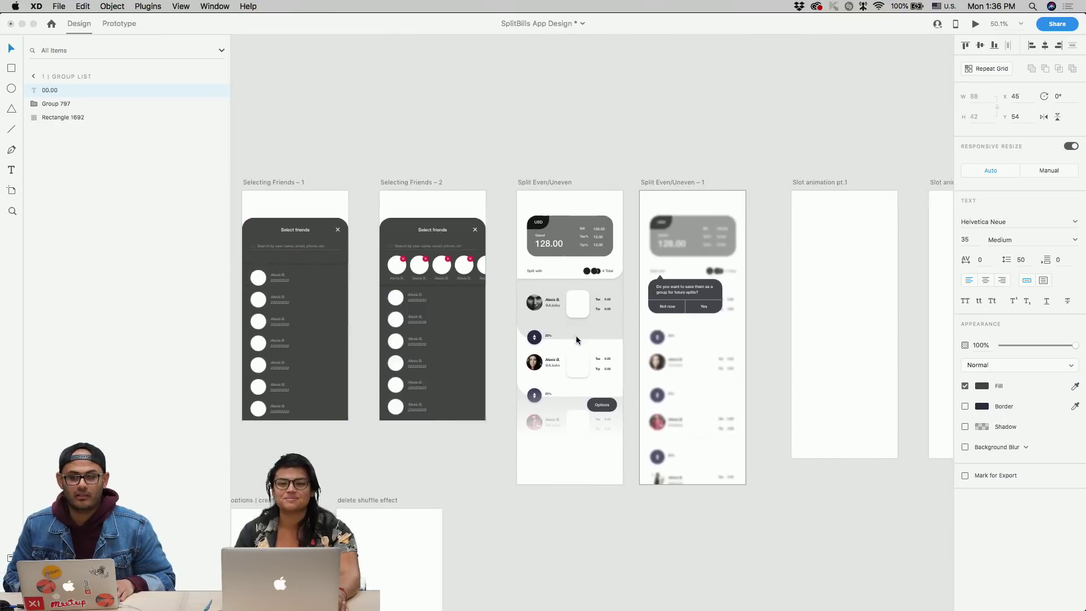
pyautogui.scroll(-1, 576, 338)
pyautogui.hscroll(6, 576, 338)
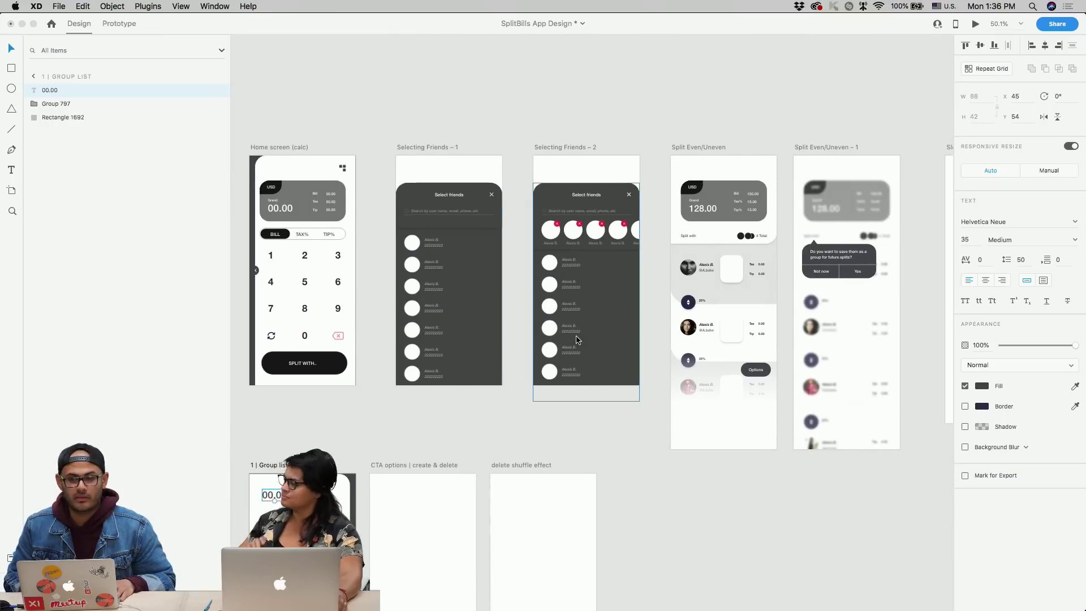
pyautogui.scroll(-4, 576, 339)
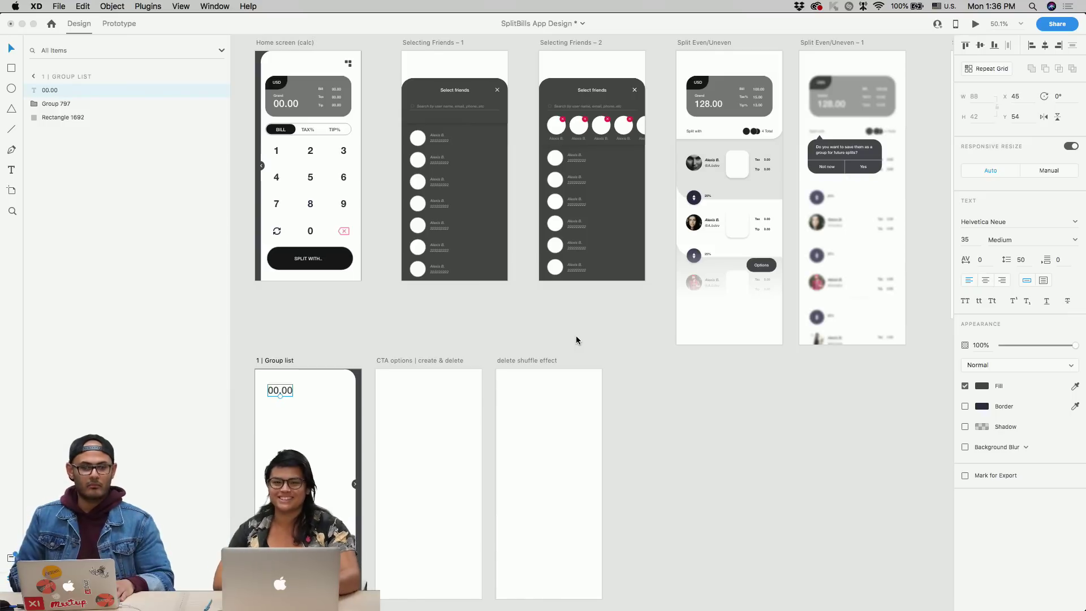
pyautogui.scroll(-3, 576, 339)
pyautogui.hscroll(-6, 576, 339)
pyautogui.scroll(-4, 576, 339)
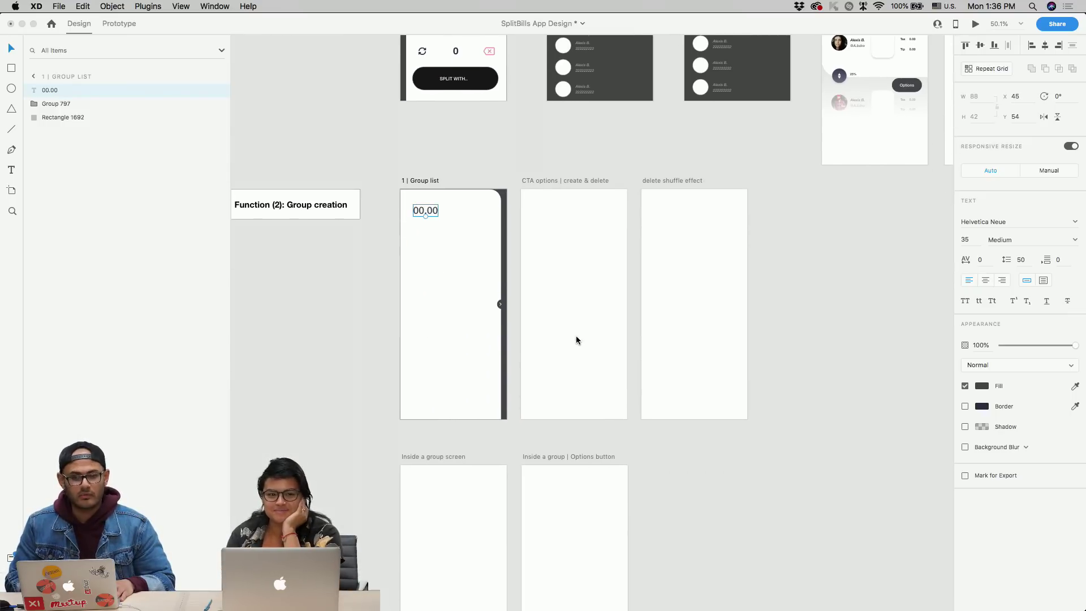
pyautogui.hscroll(-5, 575, 339)
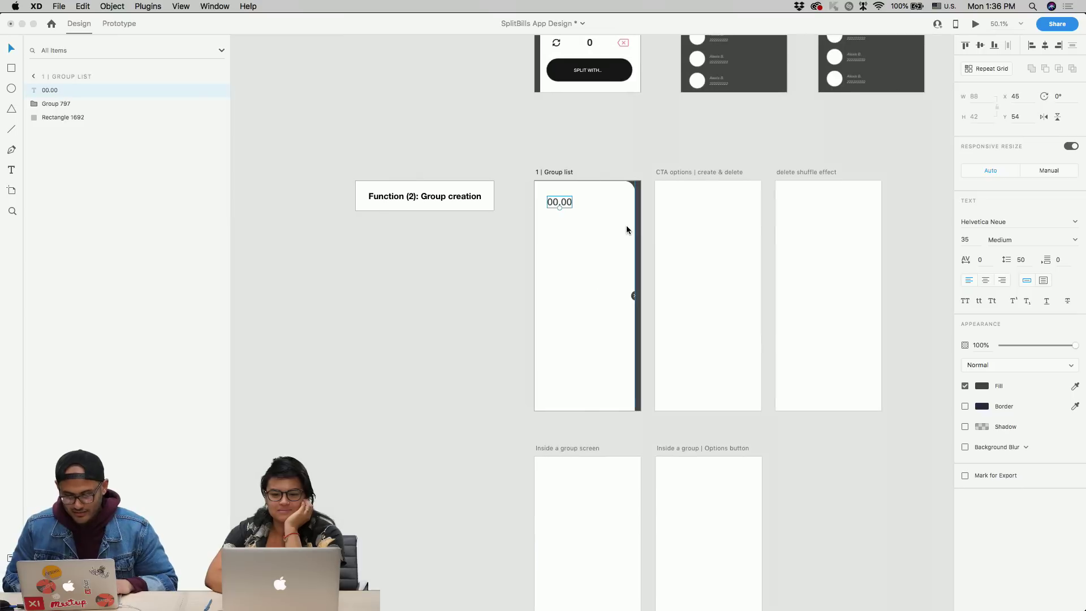
pyautogui.scroll(9, 626, 229)
pyautogui.hscroll(14, 626, 229)
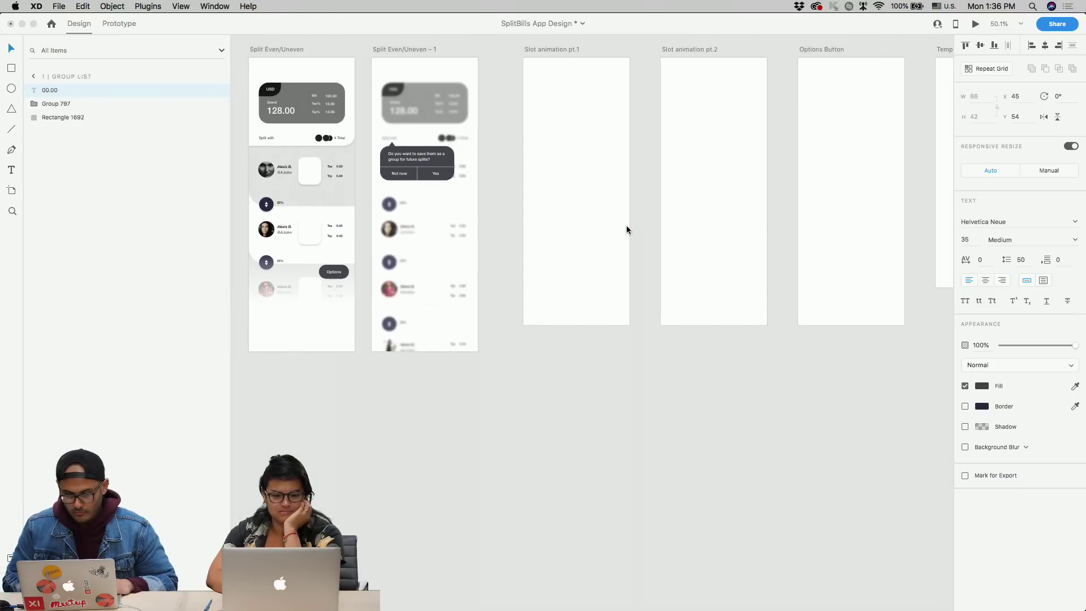
pyautogui.scroll(-6, 627, 229)
pyautogui.hscroll(-14, 627, 229)
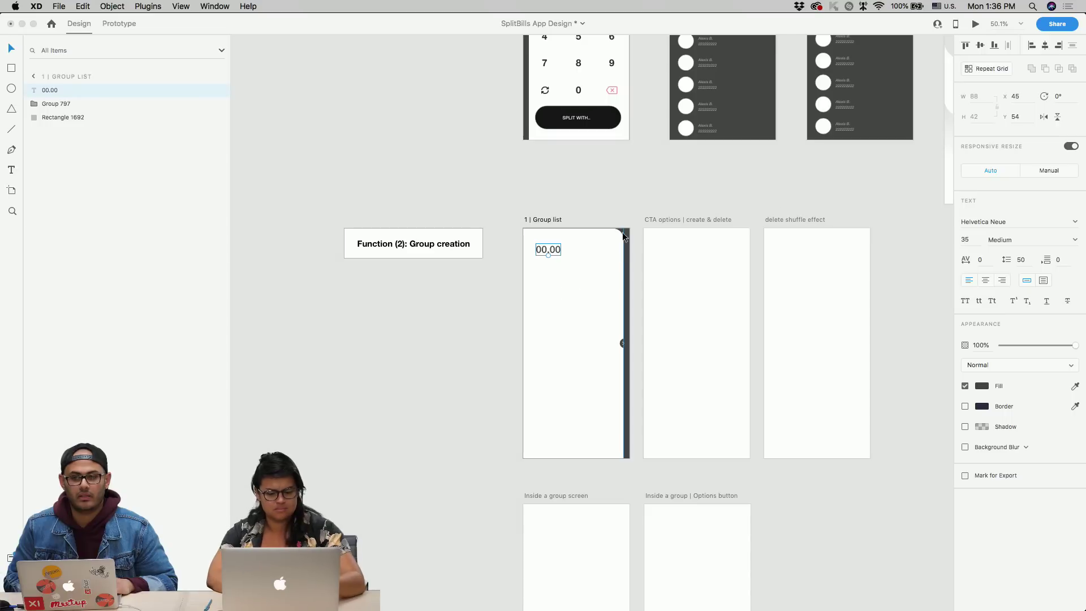
pyautogui.hscroll(-1, 568, 392)
pyautogui.scroll(-1, 568, 391)
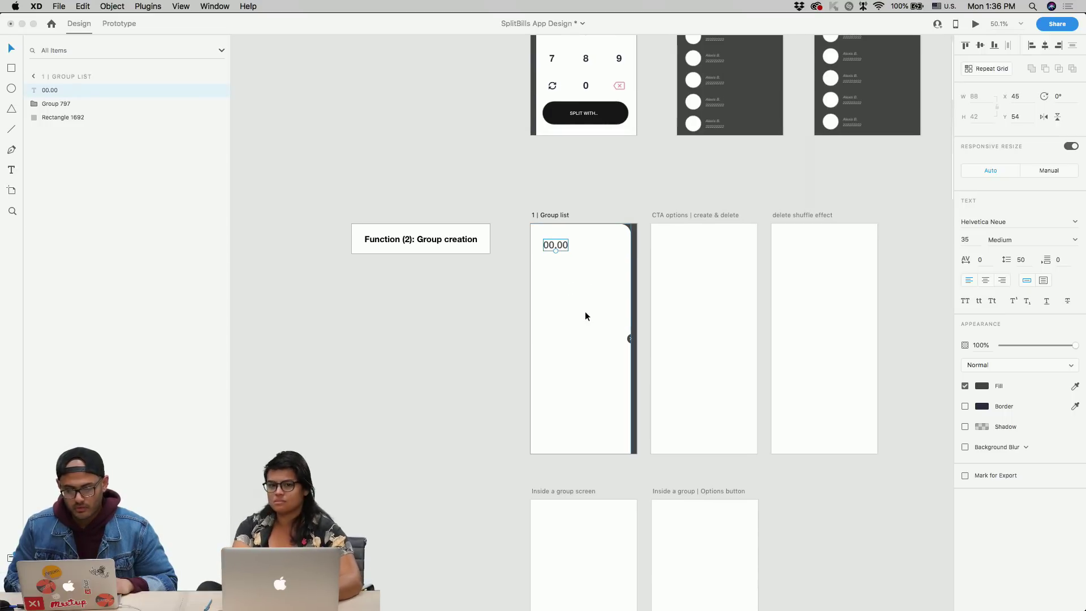
# - Replace the 00.00 placeholder text on the Group list artboard with the heading "4 Groups"
pyautogui.scroll(5, 603, 246)
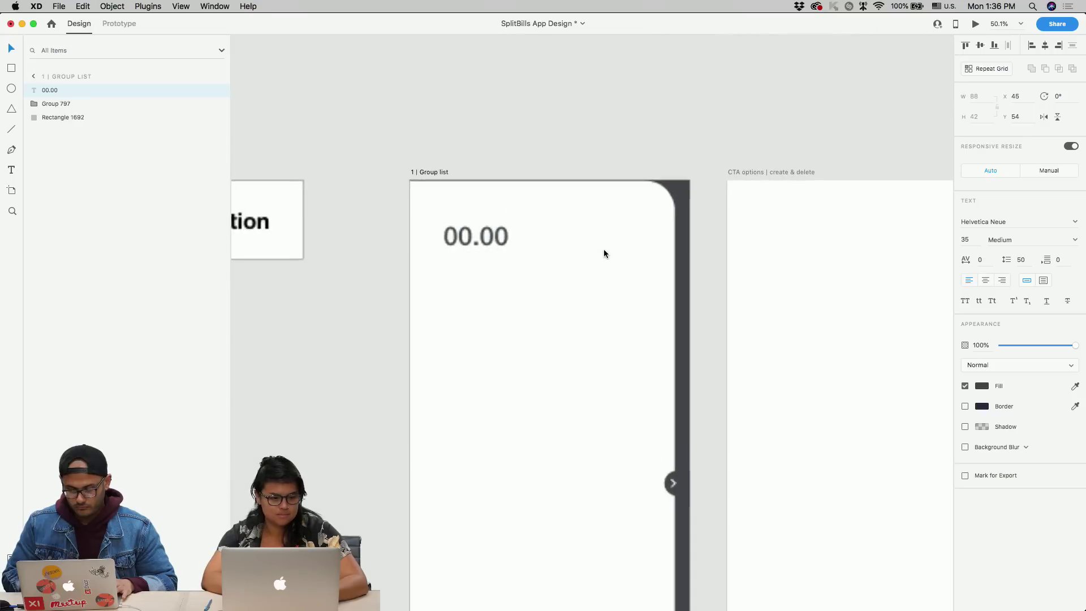
pyautogui.doubleClick(508, 240)
pyautogui.write('G')
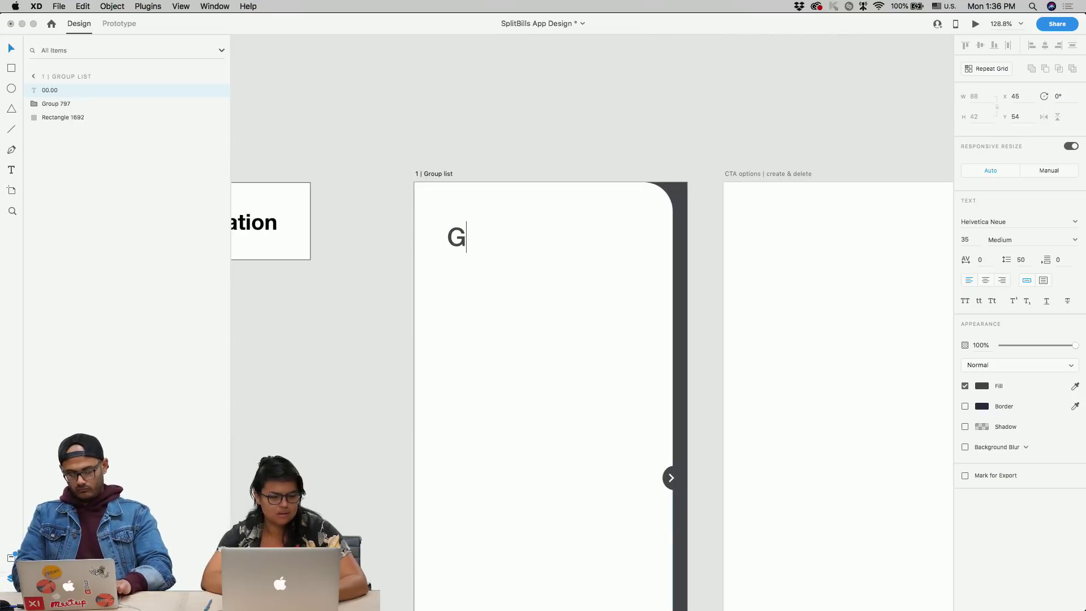
pyautogui.press('BackSpace')
pyautogui.write('4')
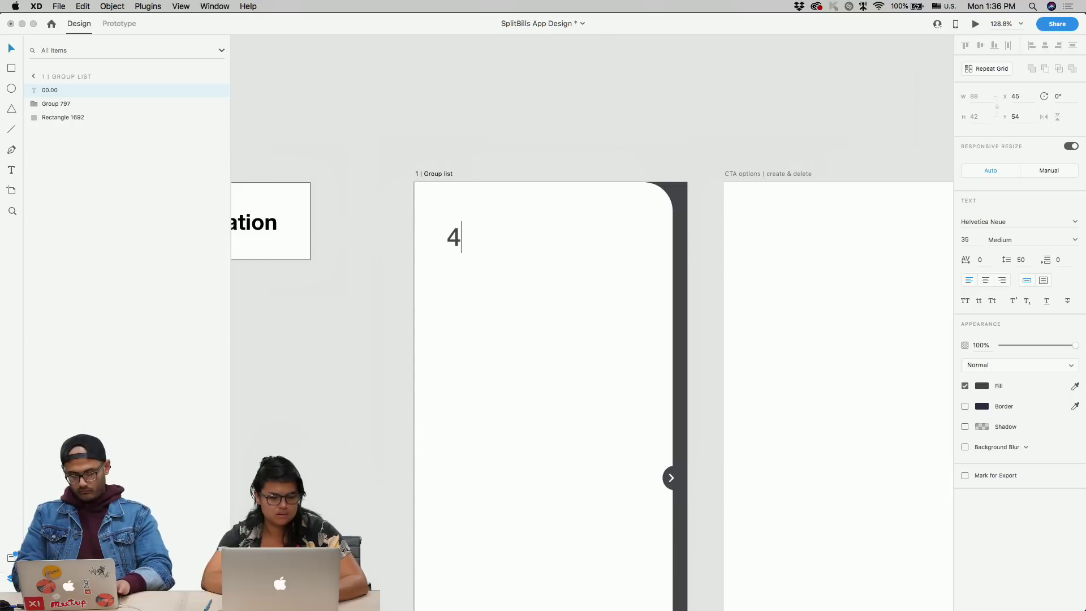
pyautogui.write(' g')
pyautogui.press('BackSpace')
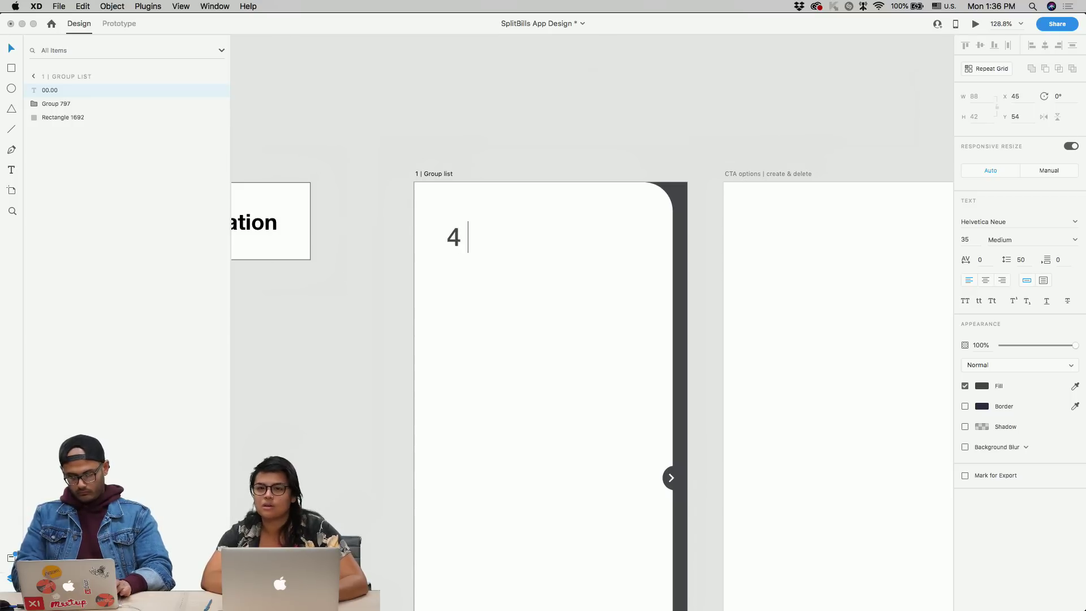
pyautogui.write('Groups')
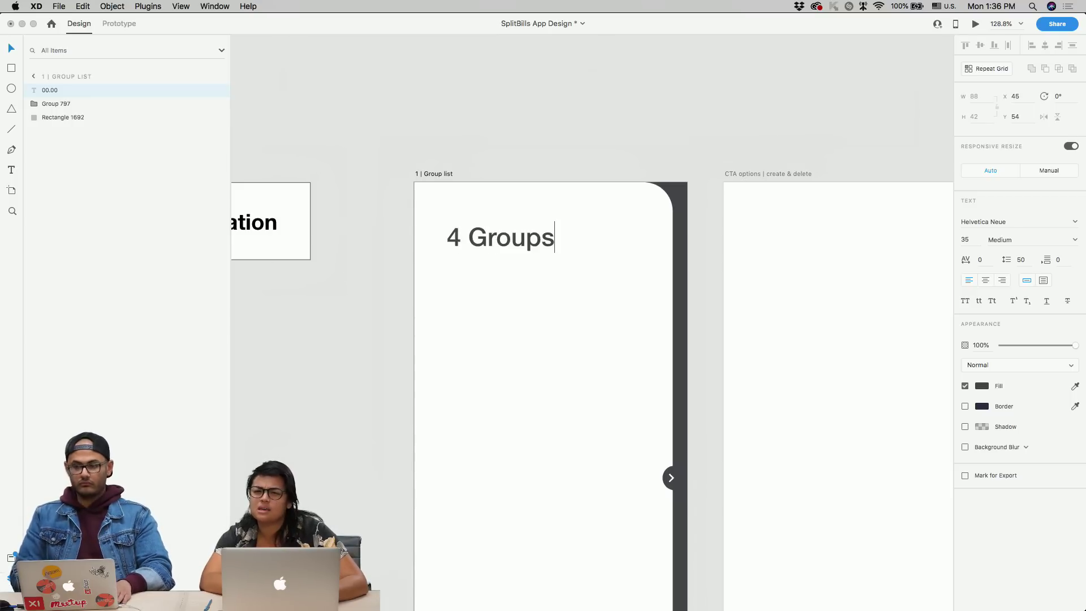
pyautogui.press('Escape')
# - Set the font size of the "4 Groups" heading on the Group list artboard to 30
pyautogui.scroll(-5, 483, 276)
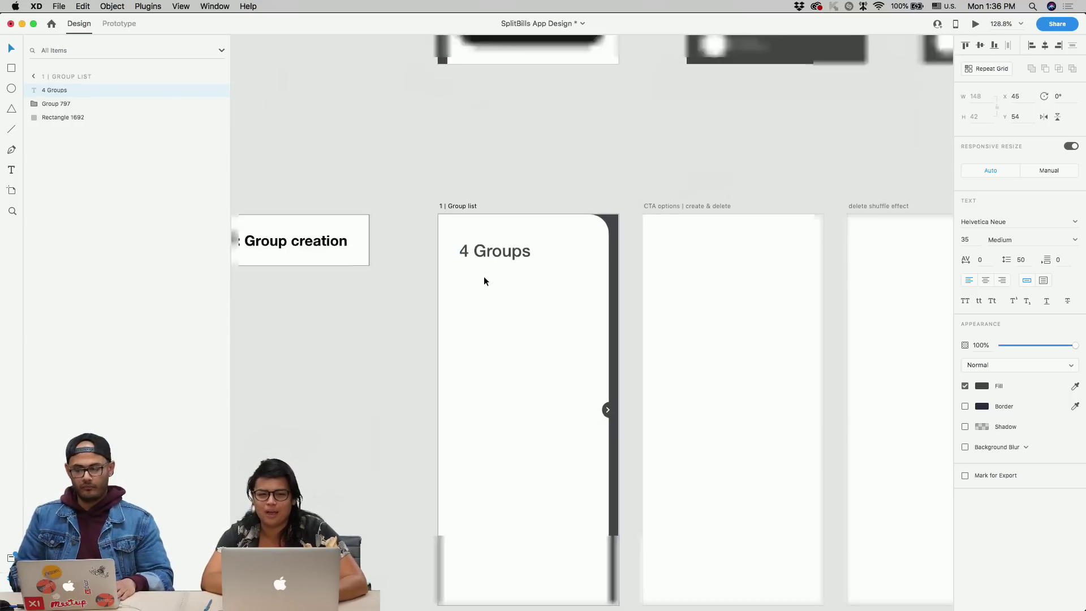
pyautogui.doubleClick(965, 239)
pyautogui.write('30')
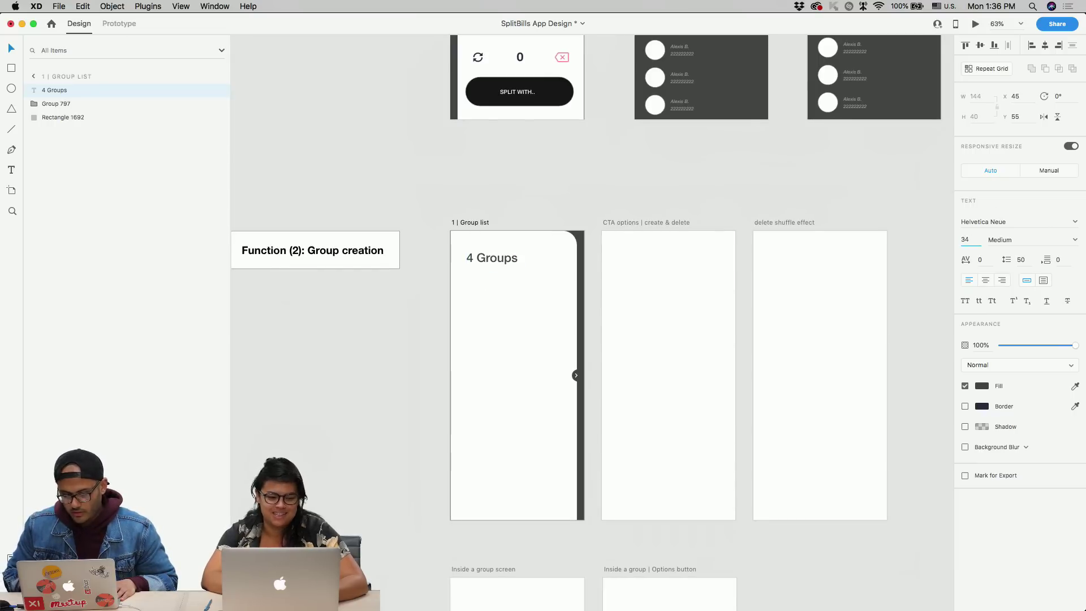
pyautogui.scroll(-1, 576, 334)
pyautogui.scroll(3, 576, 330)
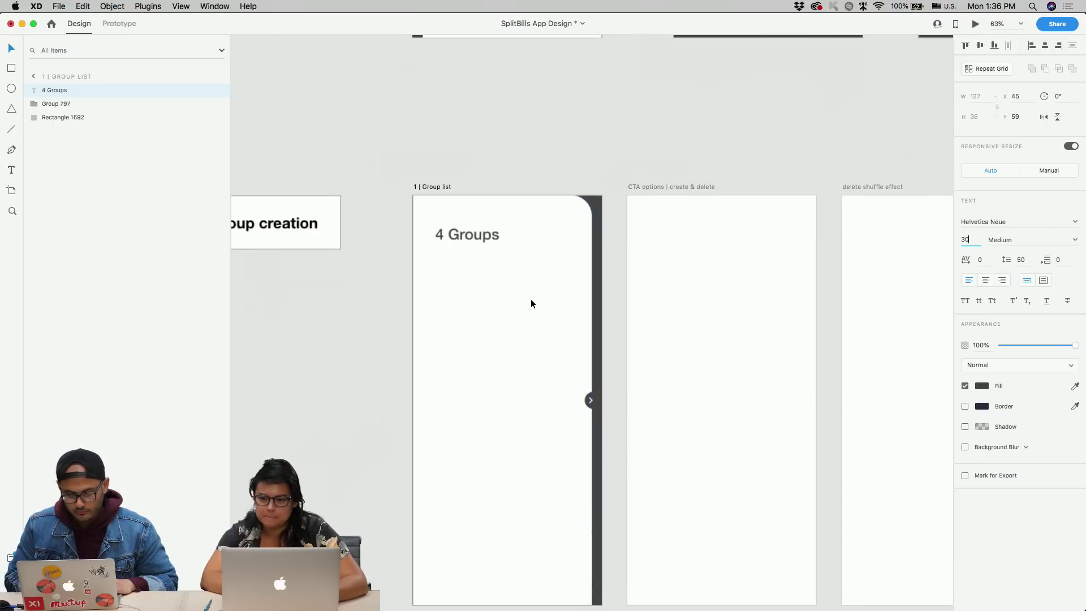
# - Clear away the Safari pop-up windows and switch back to the SplitBills App Design document in Adobe XD
pyautogui.press('super+Return')
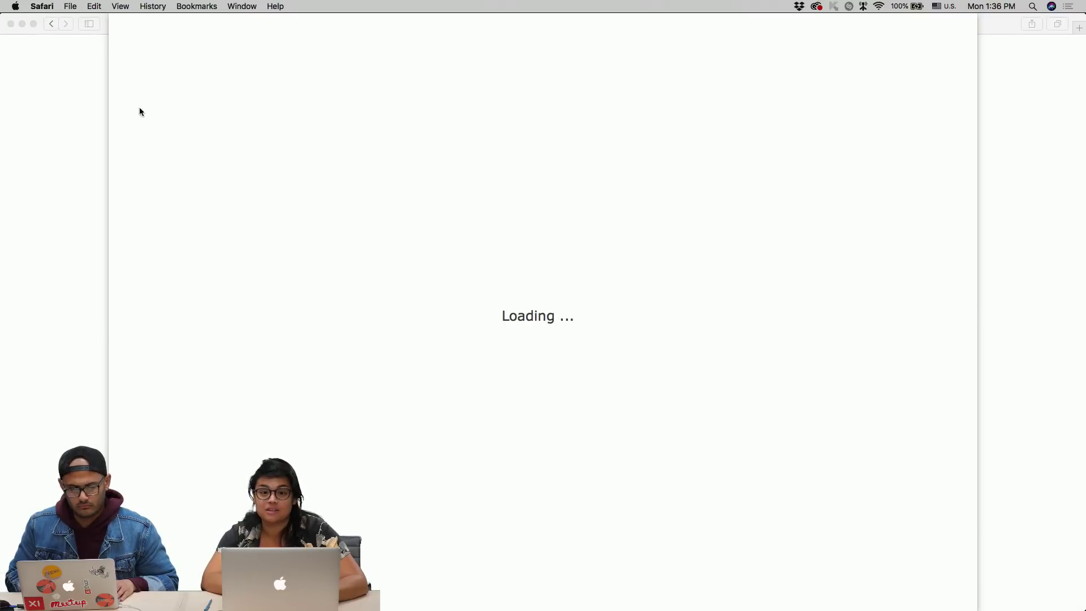
pyautogui.hotkey('ctrl', 'Up')
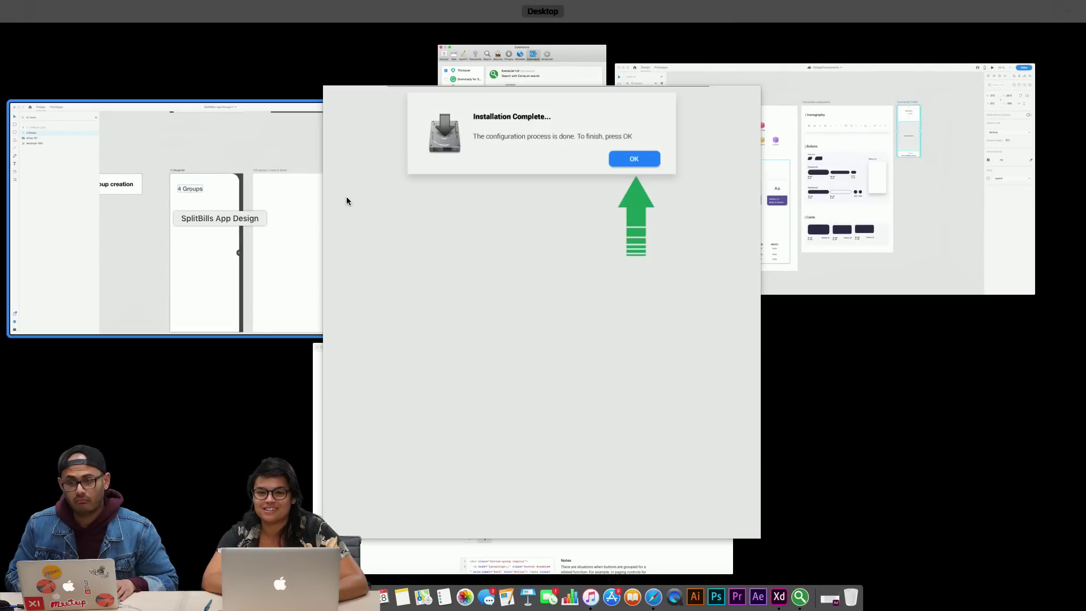
pyautogui.click(346, 199)
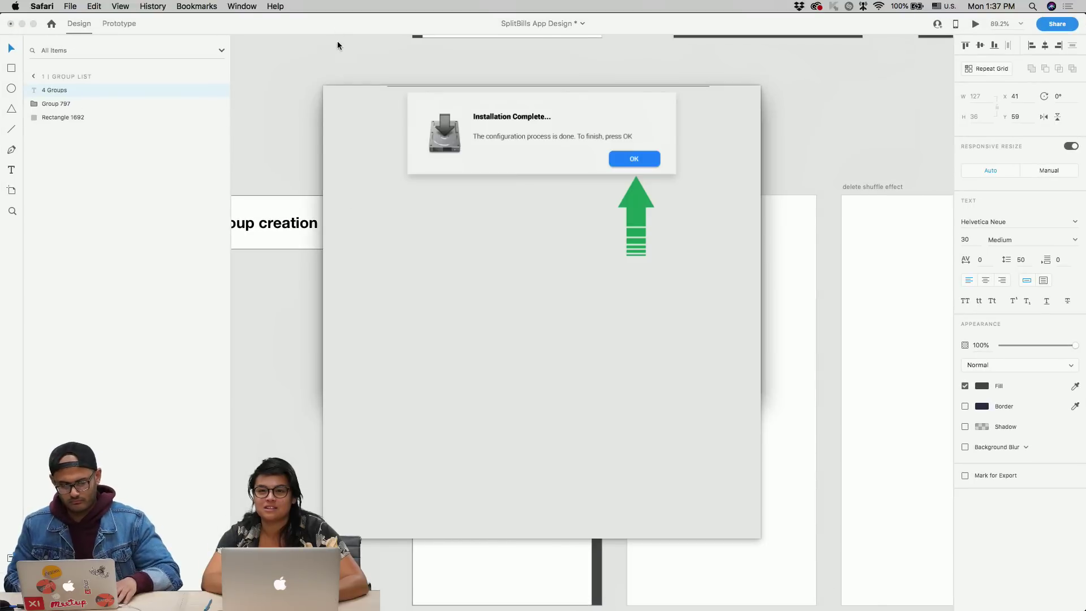
pyautogui.click(318, 74)
pyautogui.hotkey('ctrl', 'Up')
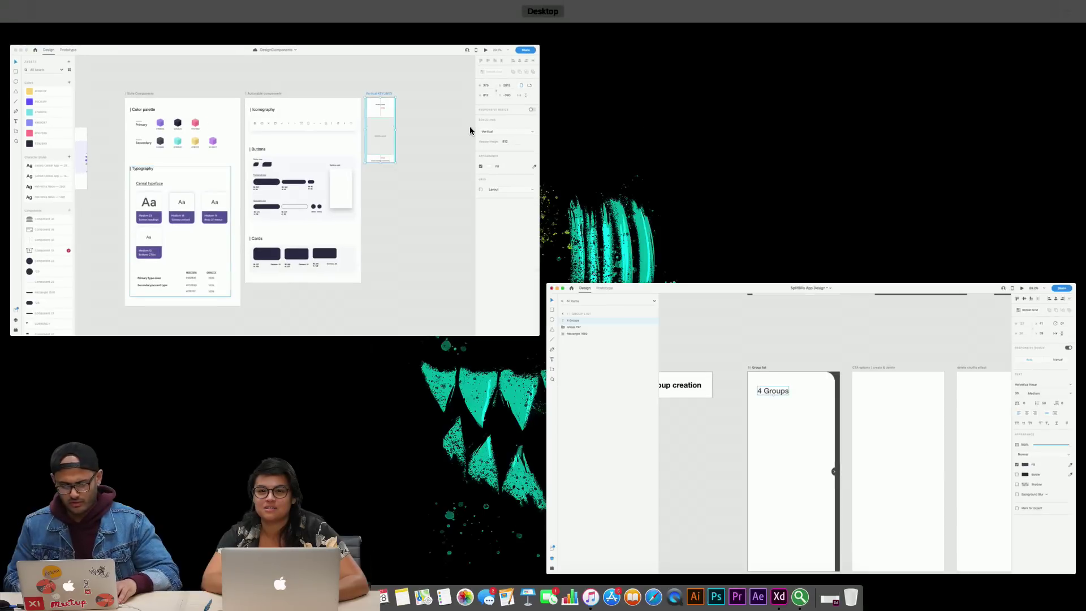
pyautogui.click(744, 362)
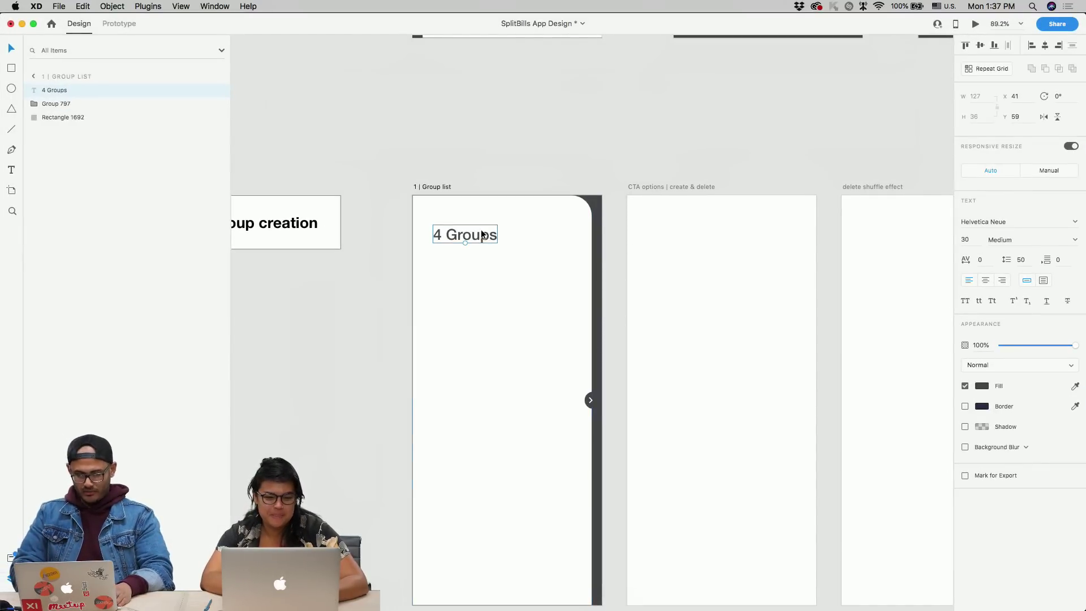
# - Draw a short horizontal line about 32 wide with the Pen tool, across from the "4 Groups" heading near the artboard's rounded corner
pyautogui.scroll(-5, 481, 229)
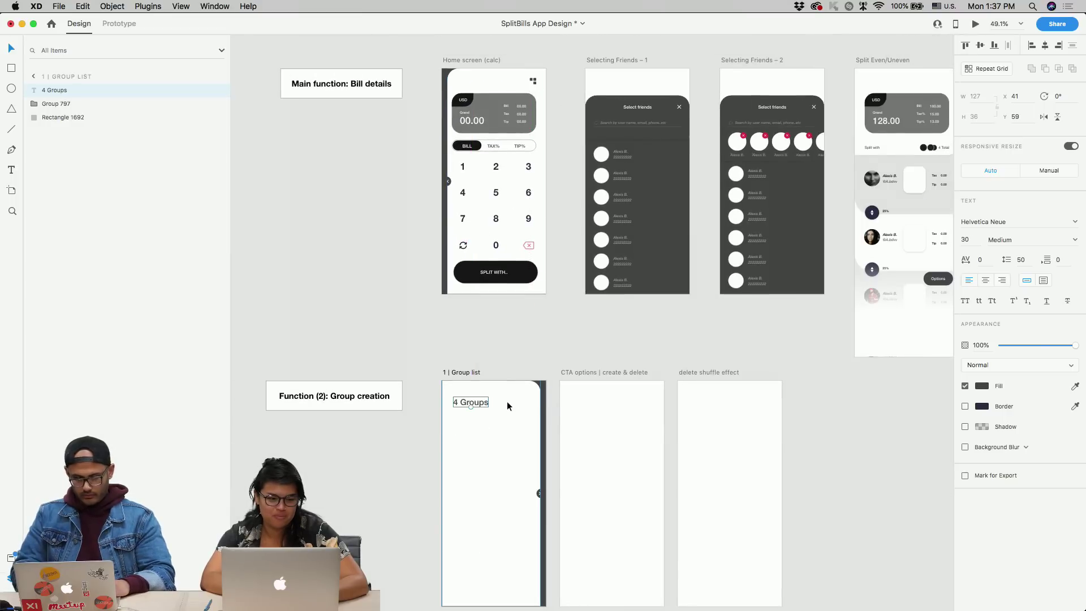
pyautogui.scroll(5, 507, 401)
pyautogui.press('p')
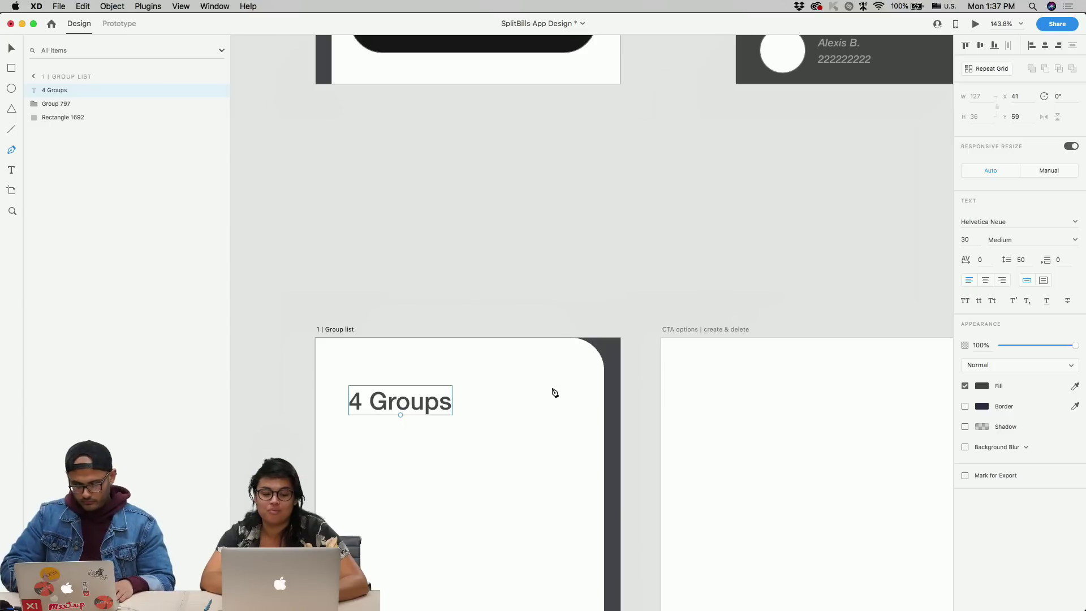
pyautogui.click(547, 385)
pyautogui.press('Escape')
pyautogui.scroll(2, 570, 385)
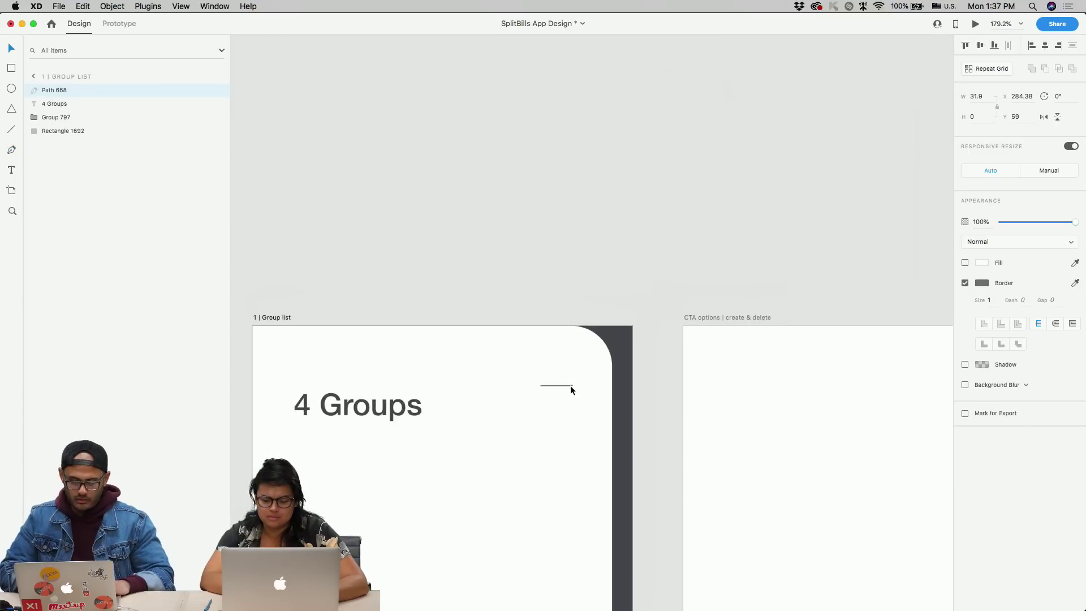
# - Duplicate the line twice below itself, shortening each copy to form a tapering menu icon whose lowest line is about 17 wide
pyautogui.moveTo(561, 384); pyautogui.dragTo(565, 422)
pyautogui.scroll(5, 561, 396)
pyautogui.moveTo(588, 421); pyautogui.dragTo(572, 422)
pyautogui.scroll(-2, 581, 408)
pyautogui.scroll(-2, 581, 408)
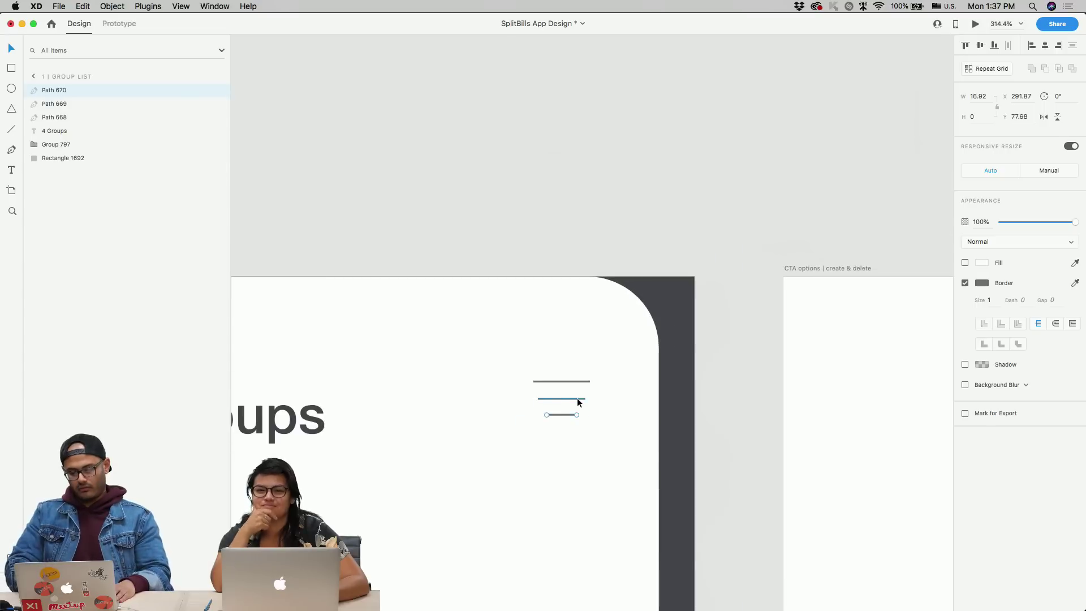
# - Select all three lines of the menu icon and give their strokes round caps
pyautogui.keyDown('shift'); pyautogui.click(577, 399); pyautogui.keyUp('shift')
pyautogui.keyDown('shift'); pyautogui.click(581, 381); pyautogui.keyUp('shift')
pyautogui.click(1054, 324)
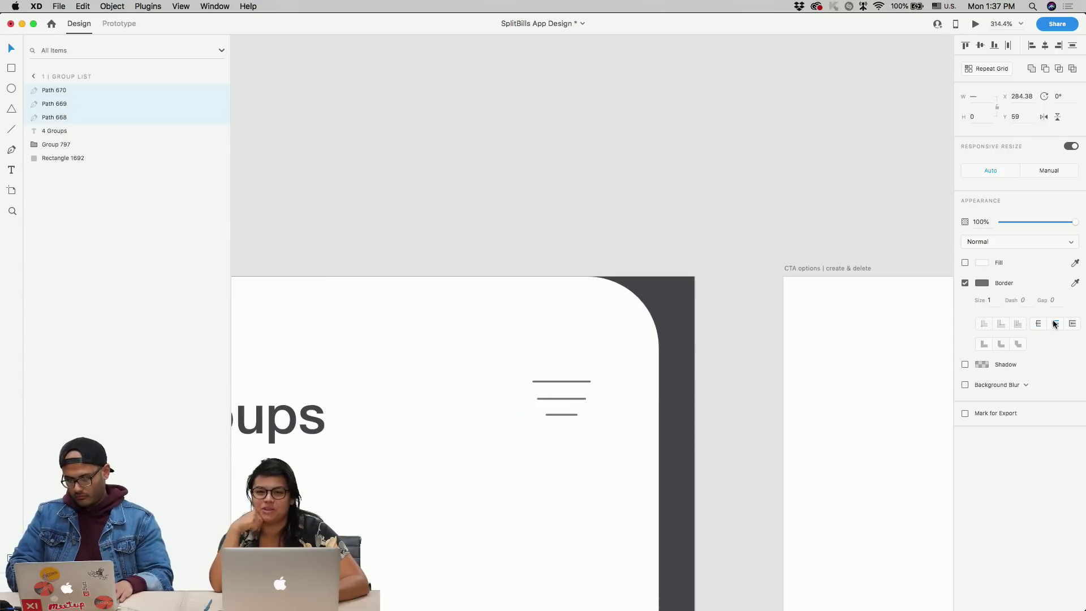
pyautogui.scroll(3, 654, 431)
pyautogui.scroll(-3, 417, 371)
pyautogui.hscroll(-5, 416, 371)
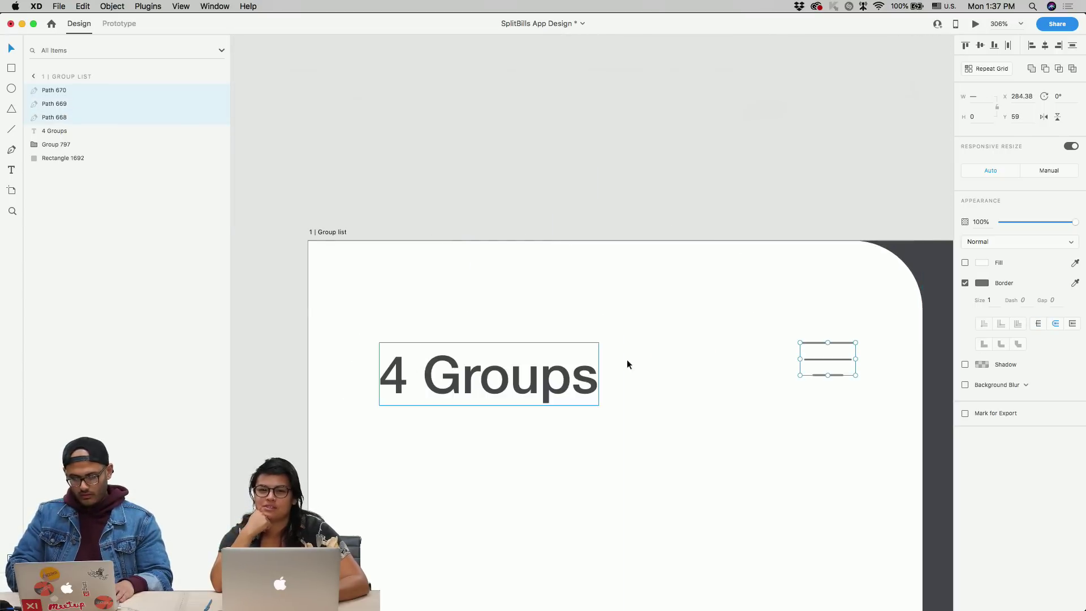
# - Lower the menu icon to about Y 70, level with the heading, and set its border size to 2
pyautogui.hscroll(5, 768, 389)
pyautogui.moveTo(708, 358); pyautogui.dragTo(707, 376)
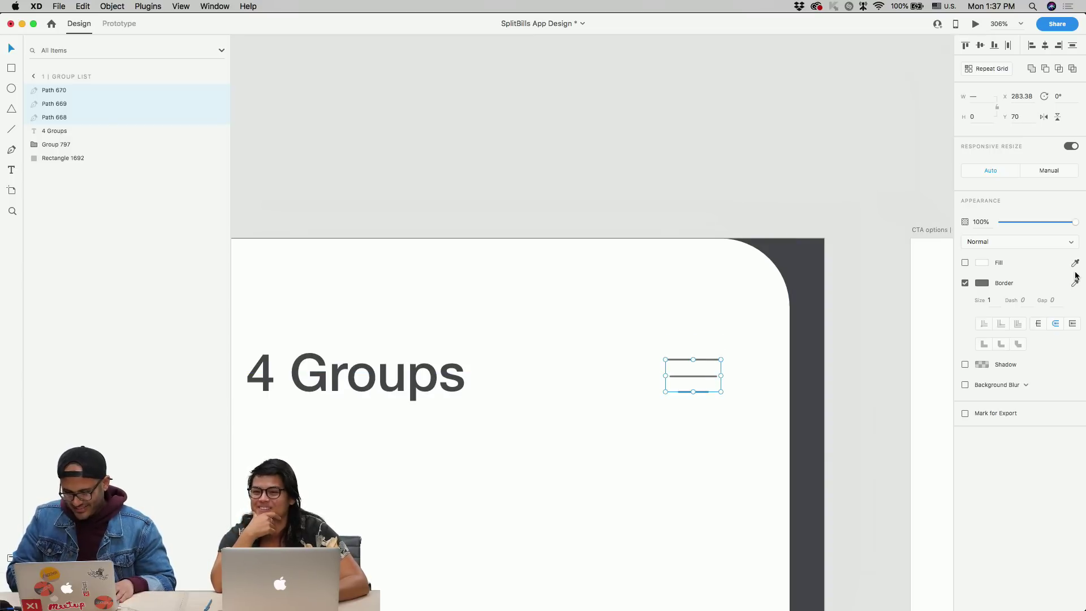
pyautogui.click(989, 300)
pyautogui.write('2')
pyautogui.press('Return')
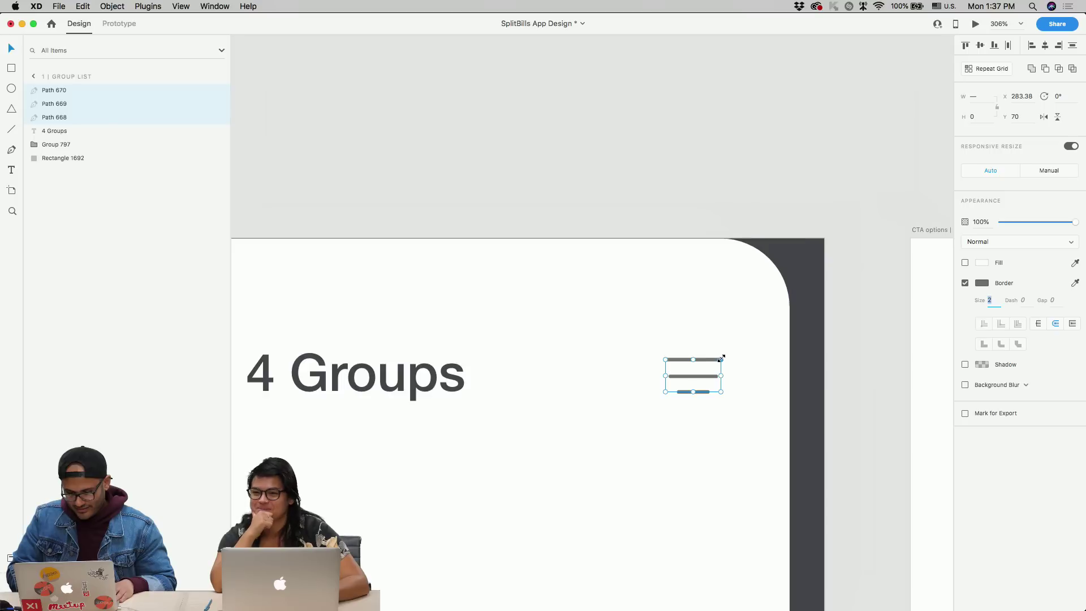
# - Scale the menu icon down slightly and nudge it to about Y 69.8 so it centres vertically on the heading
pyautogui.moveTo(722, 359); pyautogui.dragTo(714, 366)
pyautogui.press('Up')
pyautogui.press('Up')
pyautogui.press('Up')
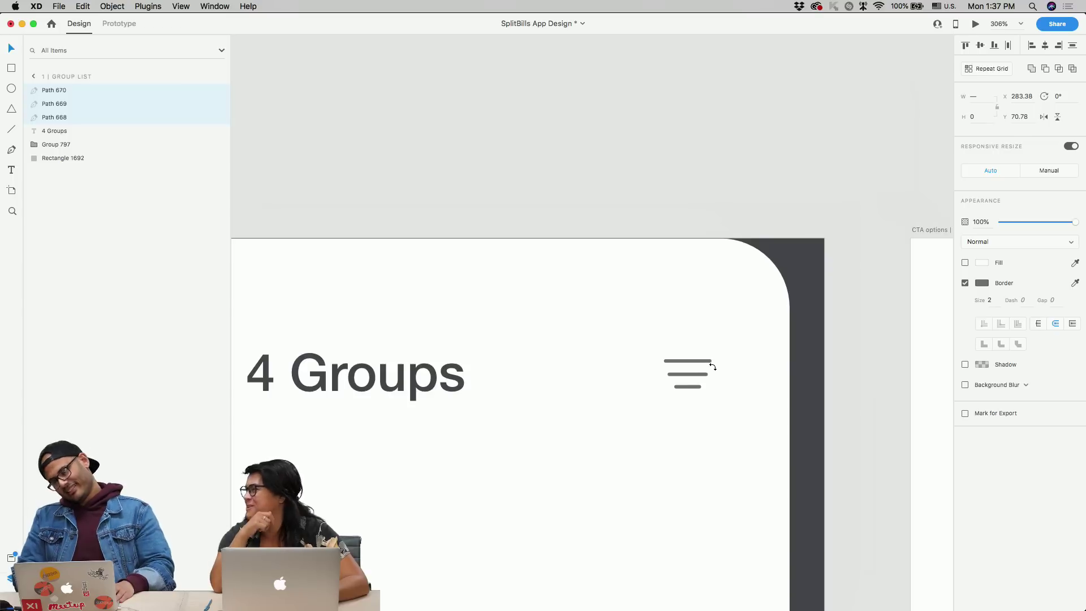
pyautogui.scroll(-5, 713, 366)
pyautogui.scroll(3, 752, 400)
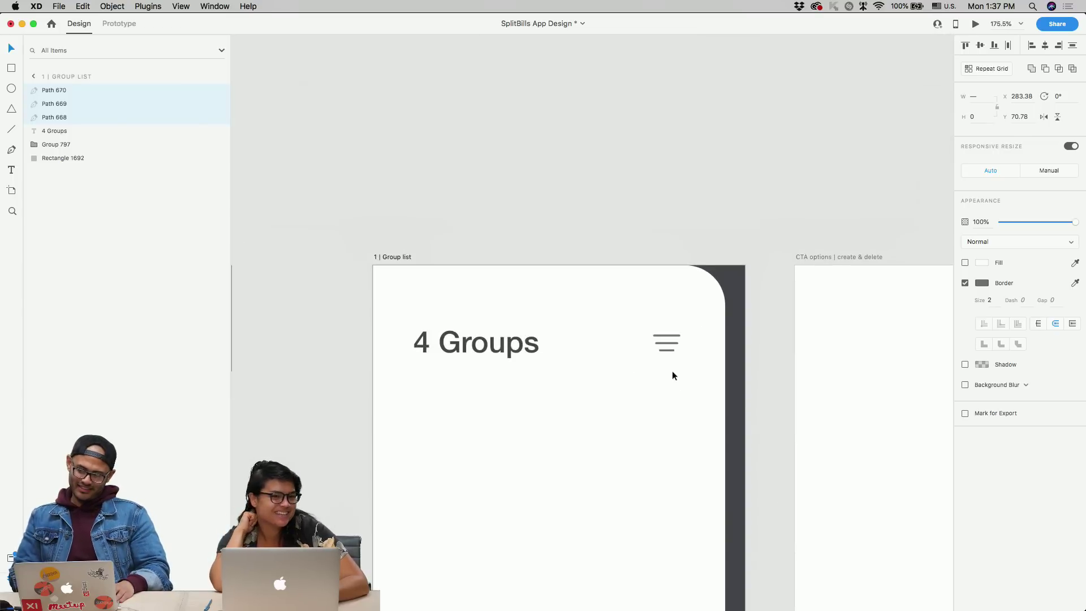
pyautogui.scroll(5, 656, 342)
pyautogui.scroll(-5, 682, 348)
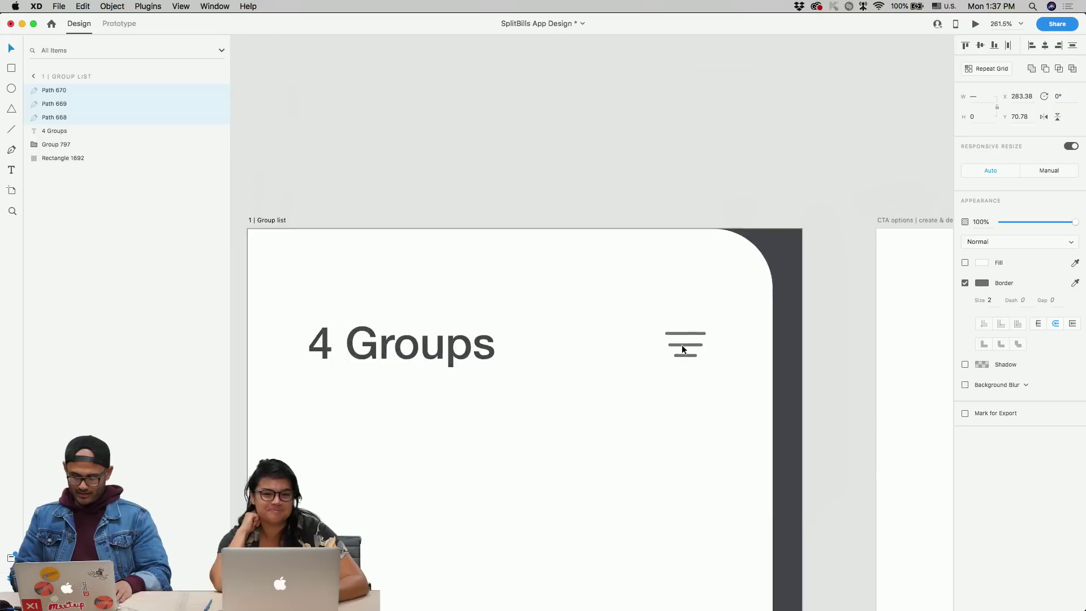
pyautogui.press('Up')
pyautogui.press('Up')
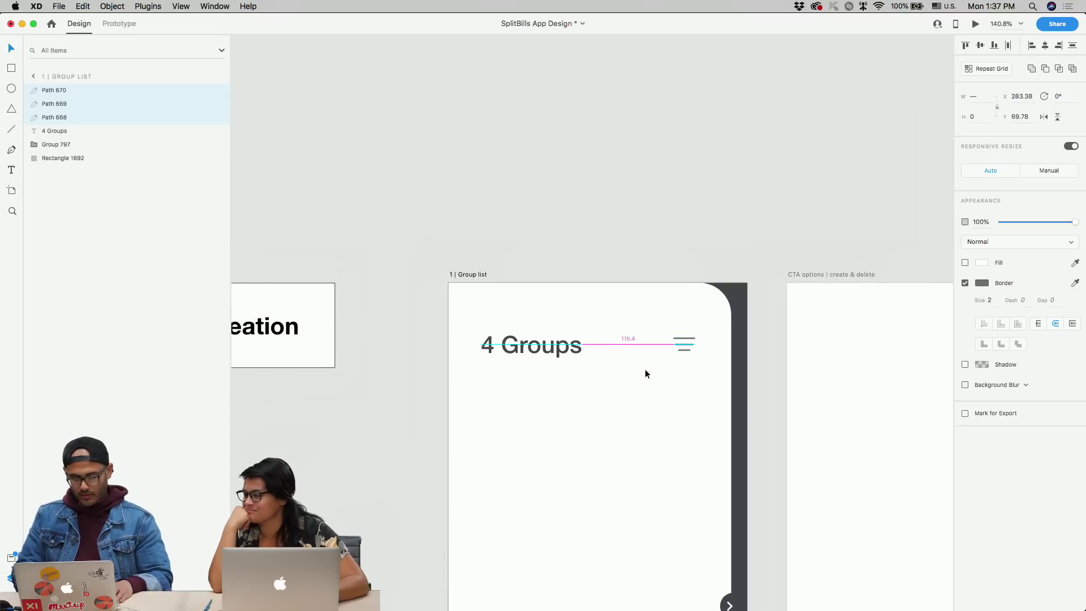
# - Draw a rectangle about 276 by 127 below the "4 Groups" heading as a group card
pyautogui.scroll(-3, 644, 374)
pyautogui.hscroll(3, 587, 360)
pyautogui.press('r')
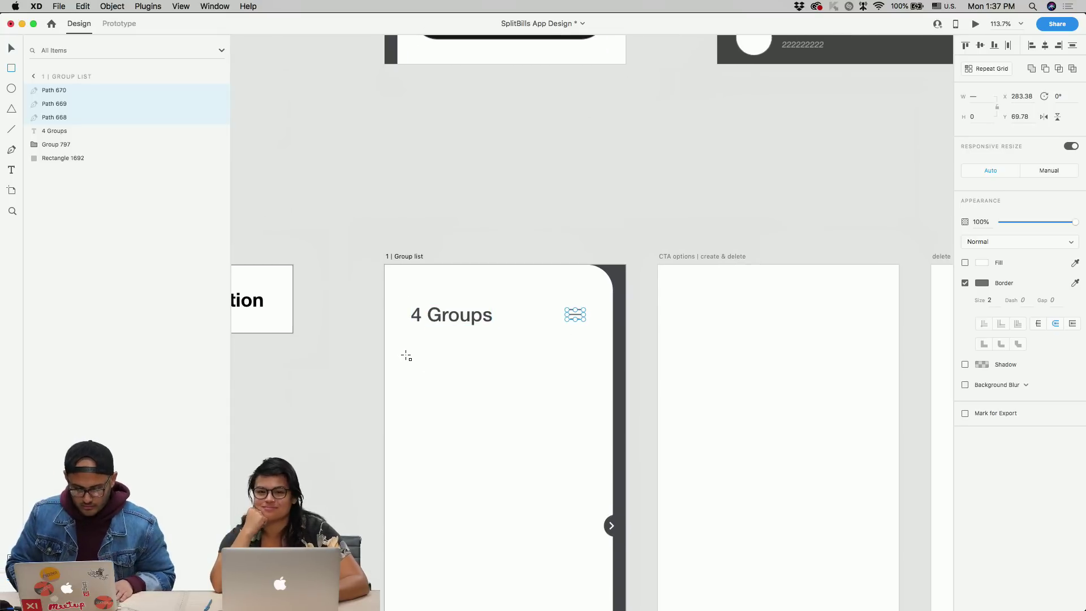
pyautogui.moveTo(406, 356); pyautogui.dragTo(584, 437)
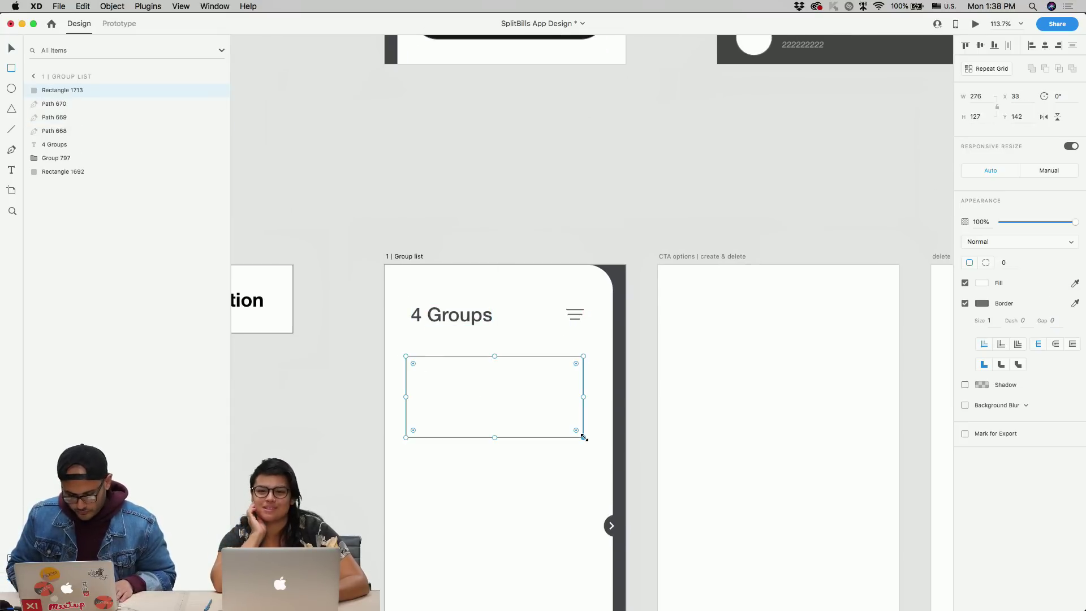
# - Round the card's corners to radius 26, position it at X 40, Y 143, and narrow it to a width of 269
pyautogui.scroll(3, 575, 434)
pyautogui.moveTo(582, 321); pyautogui.dragTo(541, 357)
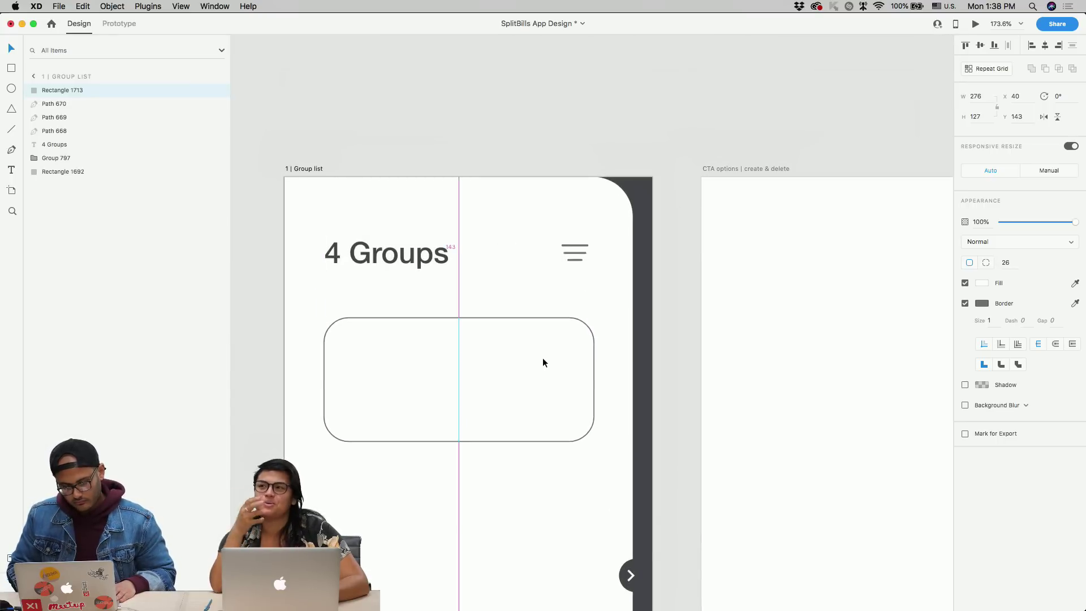
pyautogui.scroll(-3, 542, 357)
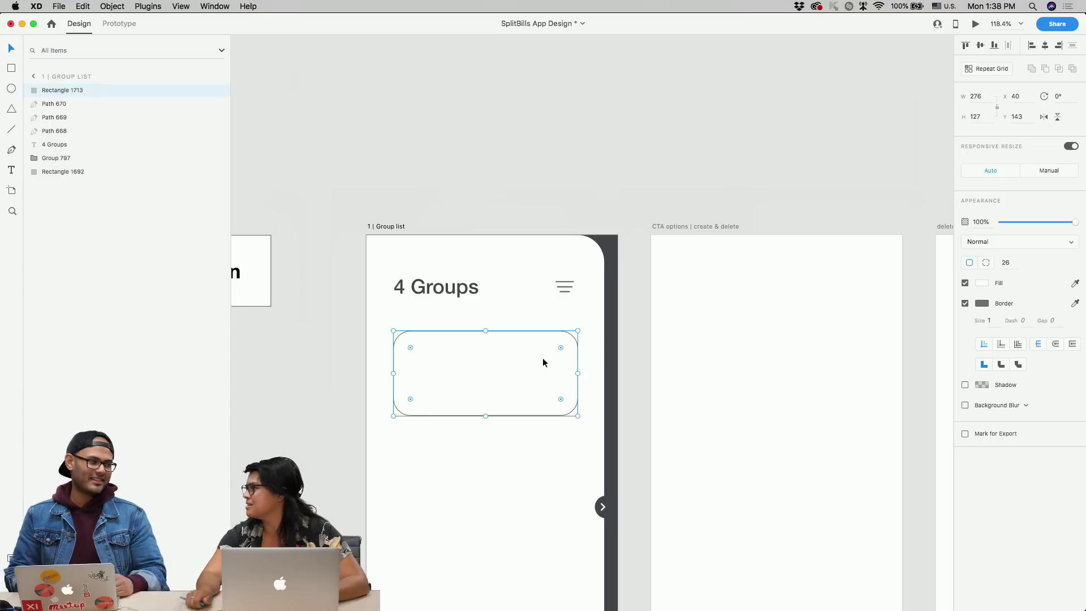
pyautogui.scroll(3, 503, 364)
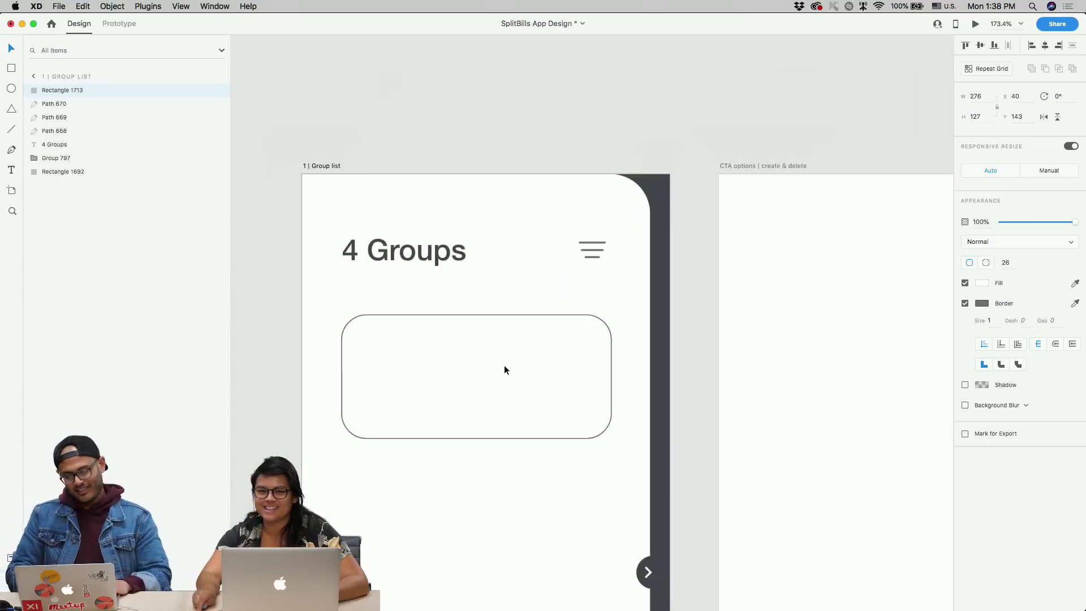
pyautogui.moveTo(611, 376); pyautogui.dragTo(605, 375)
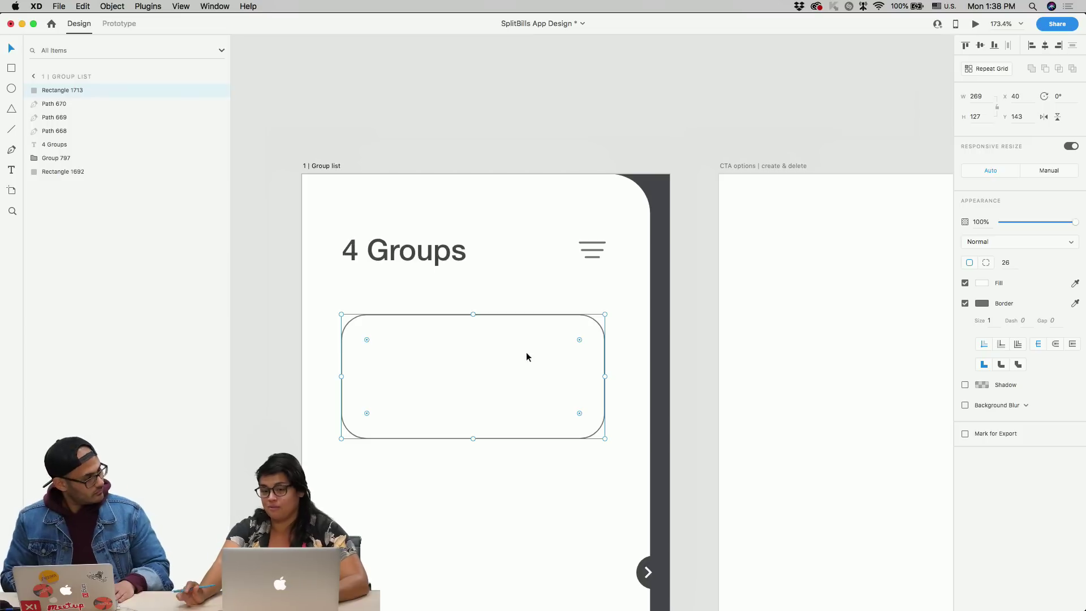
# - Duplicate the "4 Groups" heading into the card and position the copy at X 61, Y 171
pyautogui.moveTo(435, 266); pyautogui.dragTo(454, 353)
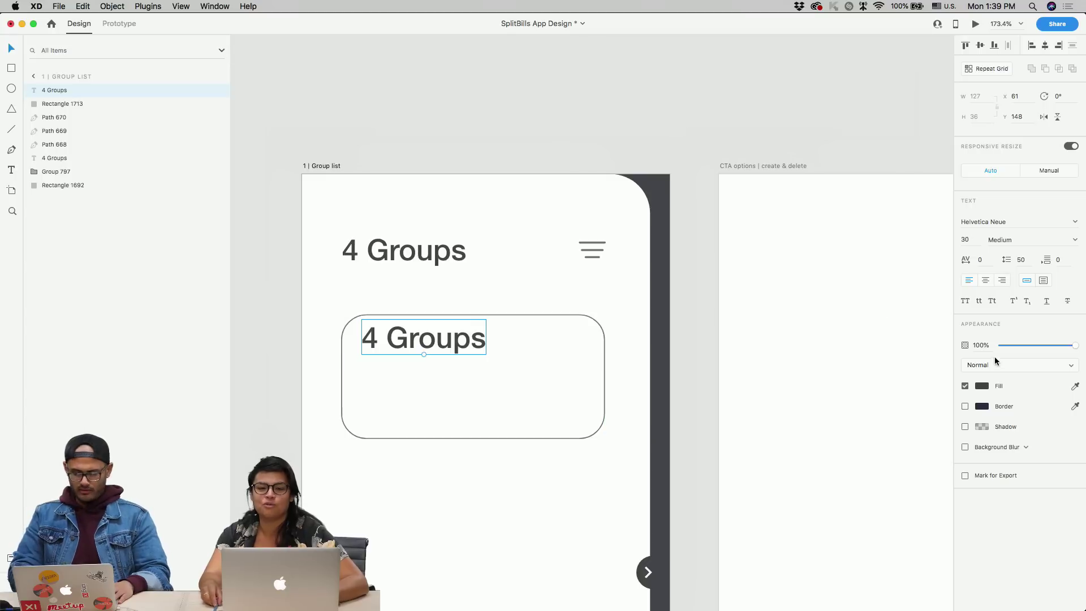
pyautogui.moveTo(437, 332); pyautogui.dragTo(436, 343)
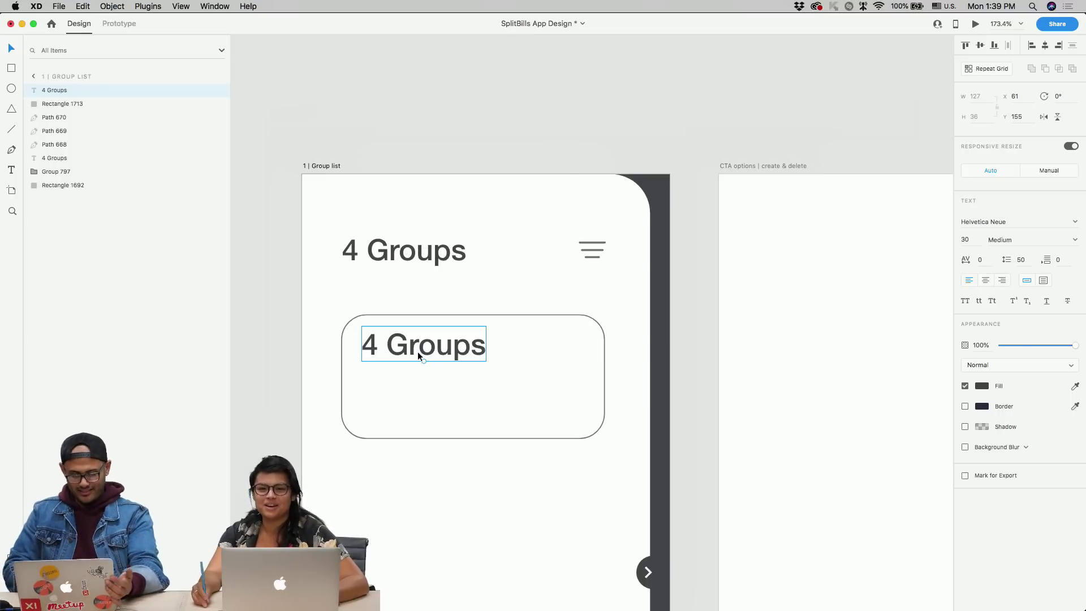
pyautogui.doubleClick(417, 351)
pyautogui.press('Escape')
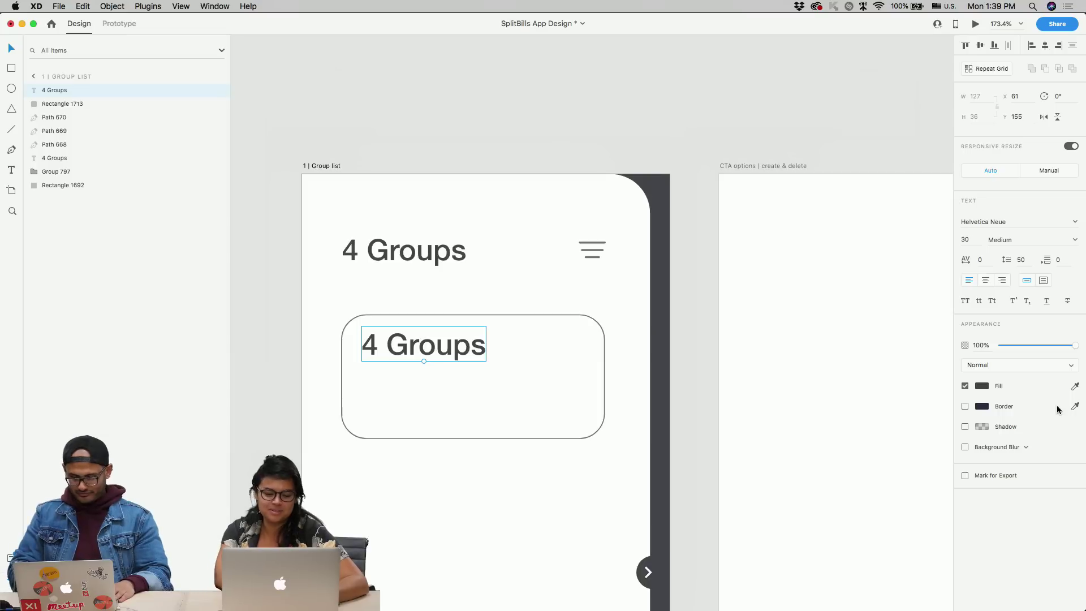
pyautogui.moveTo(456, 342); pyautogui.dragTo(453, 365)
# - Replace the text copy inside the card with the group name "My peeeeeps"
pyautogui.doubleClick(452, 358)
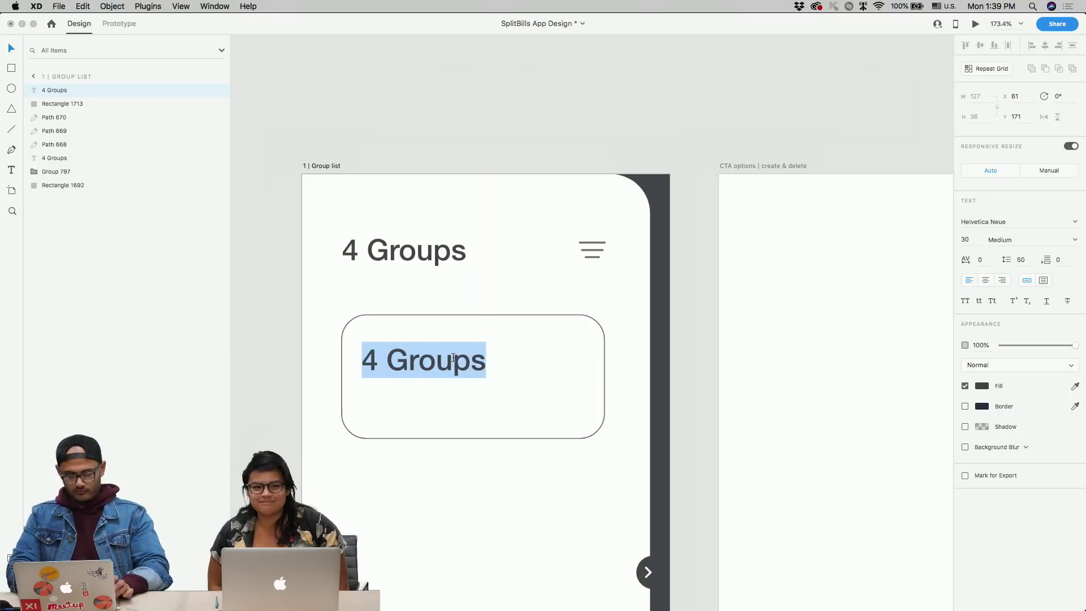
pyautogui.write('My p')
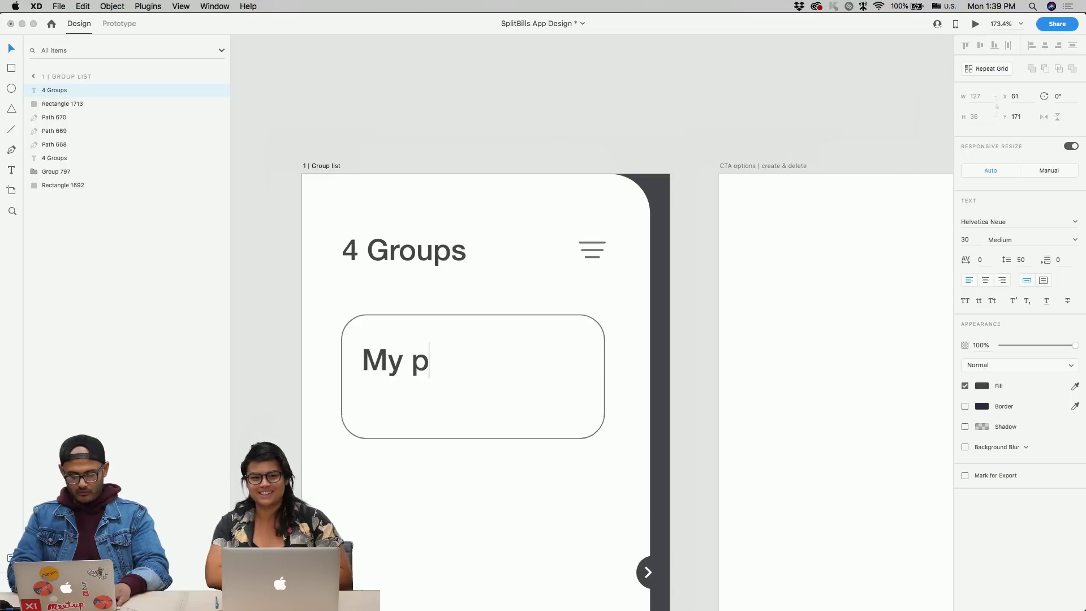
pyautogui.write('eeeeeps')
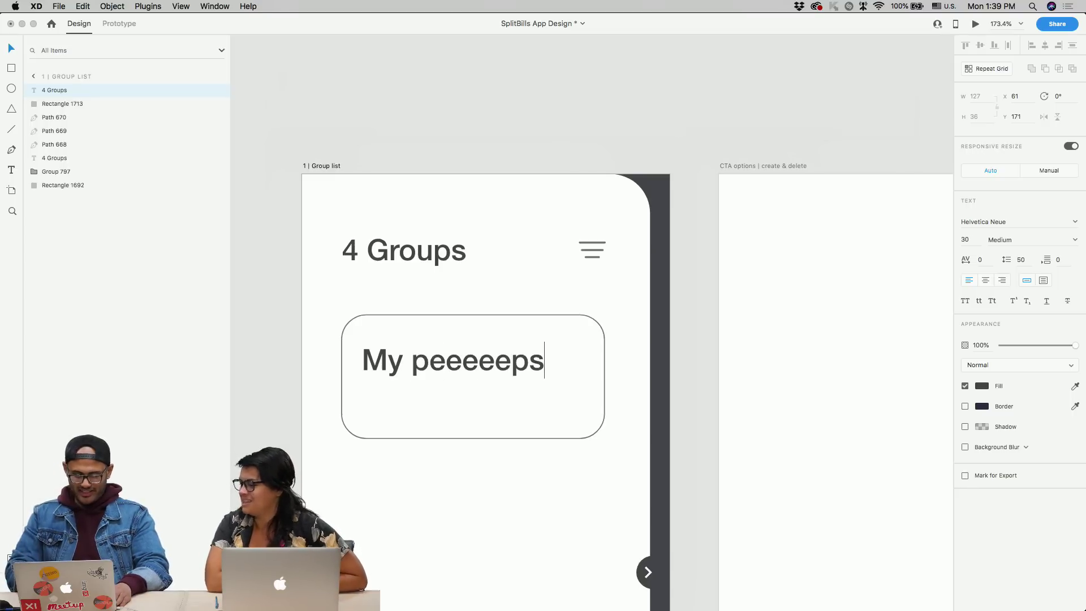
pyautogui.press('Escape')
# - Reduce the "My peeeeeps" text to font size 16 and move it to X 76, Y 179 inside the card
pyautogui.click(965, 239)
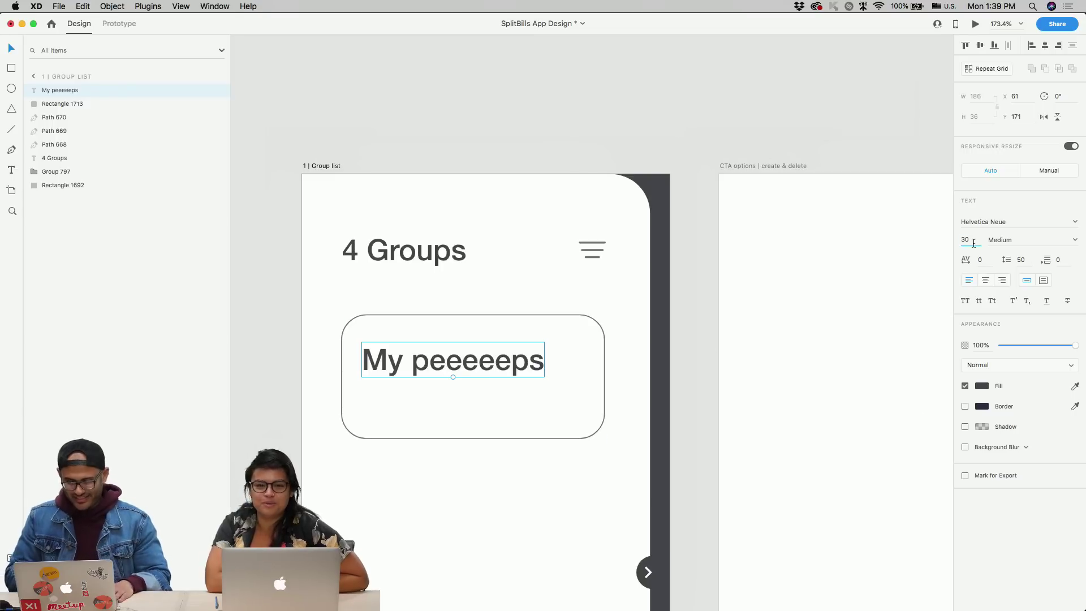
pyautogui.write('20')
pyautogui.press('Return')
pyautogui.press('Down')
pyautogui.press('Down')
pyautogui.press('Down')
pyautogui.press('Down')
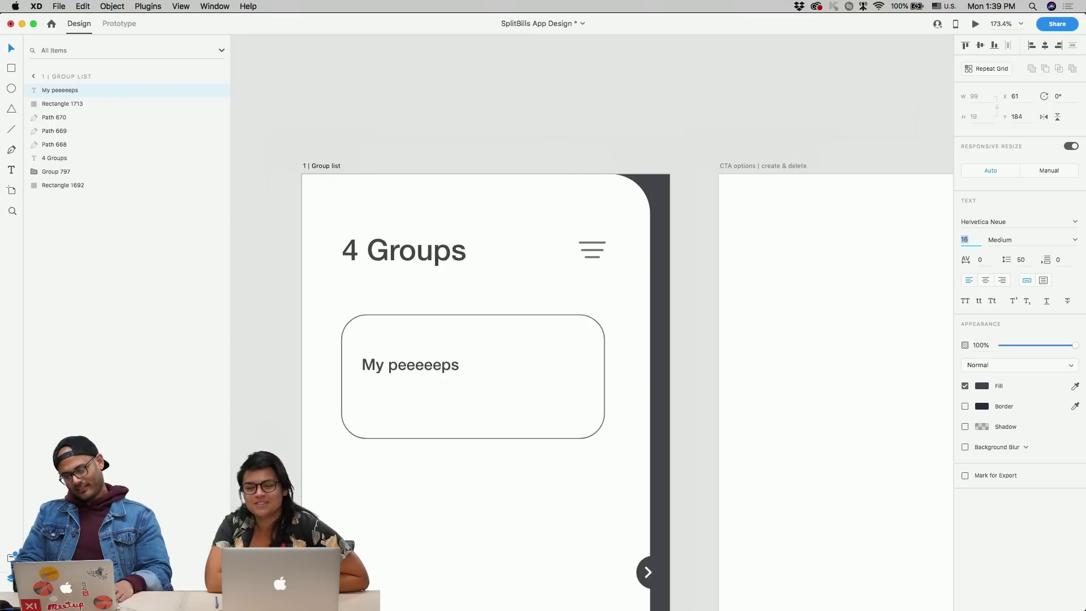
pyautogui.moveTo(441, 368); pyautogui.dragTo(455, 363)
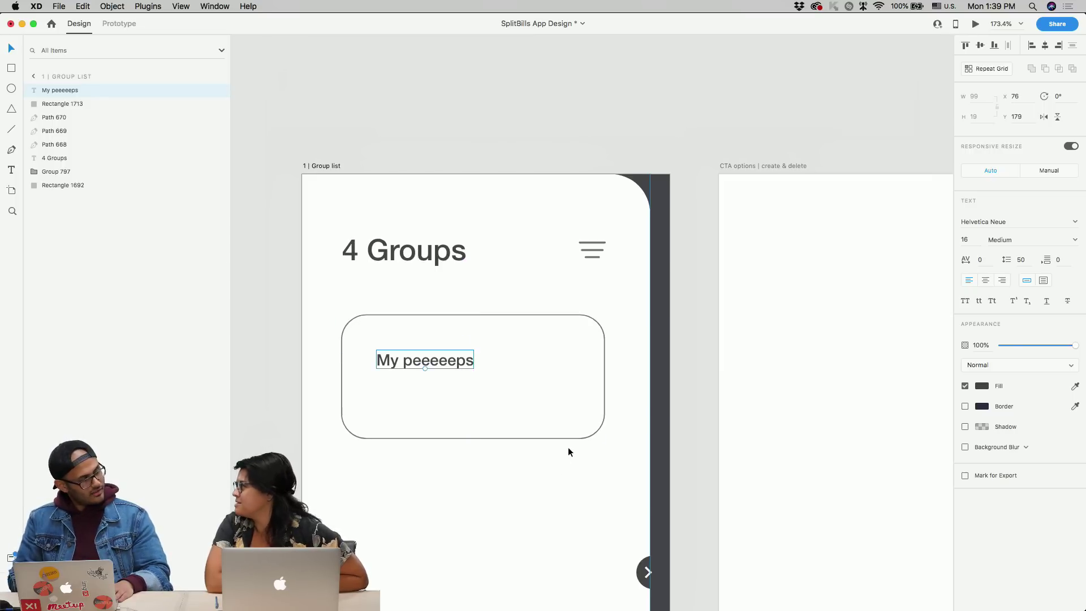
# - Increase the group card's corner radius to 34
pyautogui.click(567, 426)
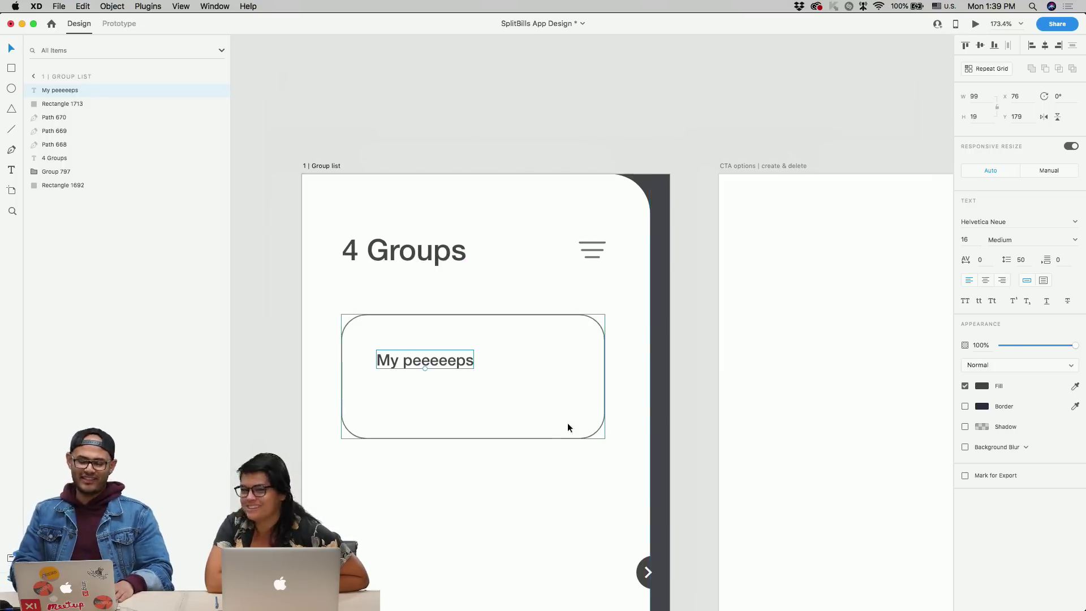
pyautogui.moveTo(579, 413); pyautogui.dragTo(575, 405)
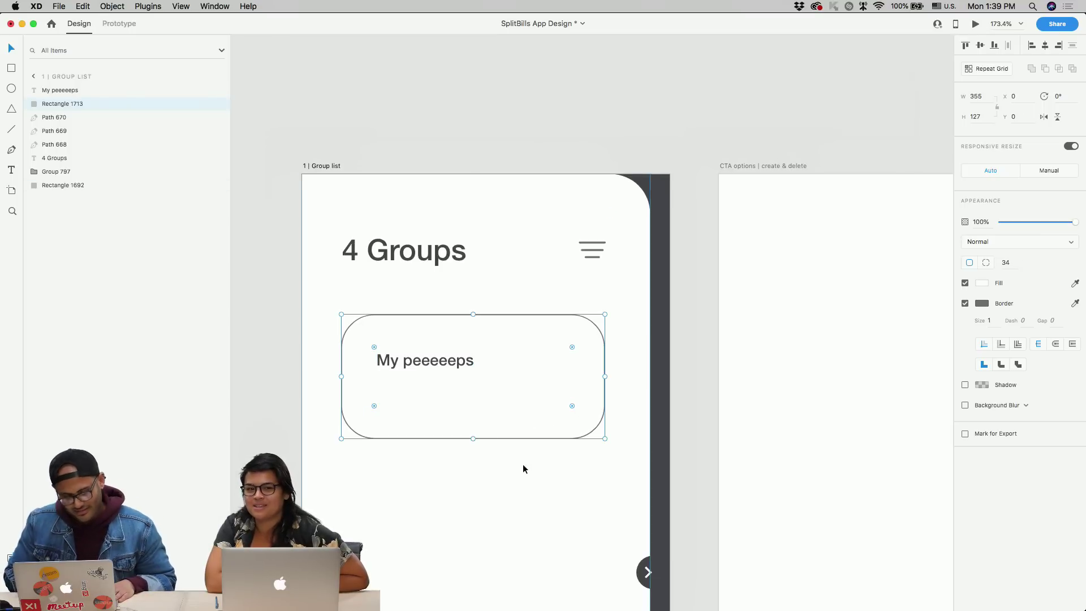
pyautogui.click(522, 464)
# - Shift the "My peeeeeps" text left inside the card to X 67
pyautogui.click(416, 364)
pyautogui.press('Left')
pyautogui.press('Left')
pyautogui.press('Left')
pyautogui.press('Left')
pyautogui.press('Left')
pyautogui.press('Left')
pyautogui.press('Left')
pyautogui.press('Left')
pyautogui.press('Left')
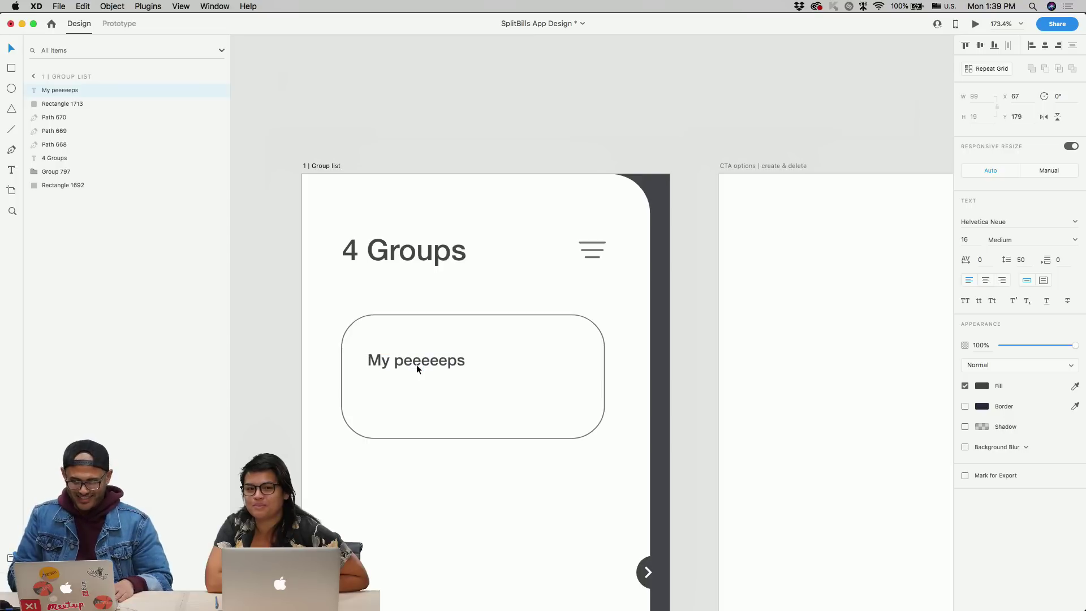
# - Try a second copy of the "My peeeeeps" text below the original at Y 224, and delete it
pyautogui.press('alt')
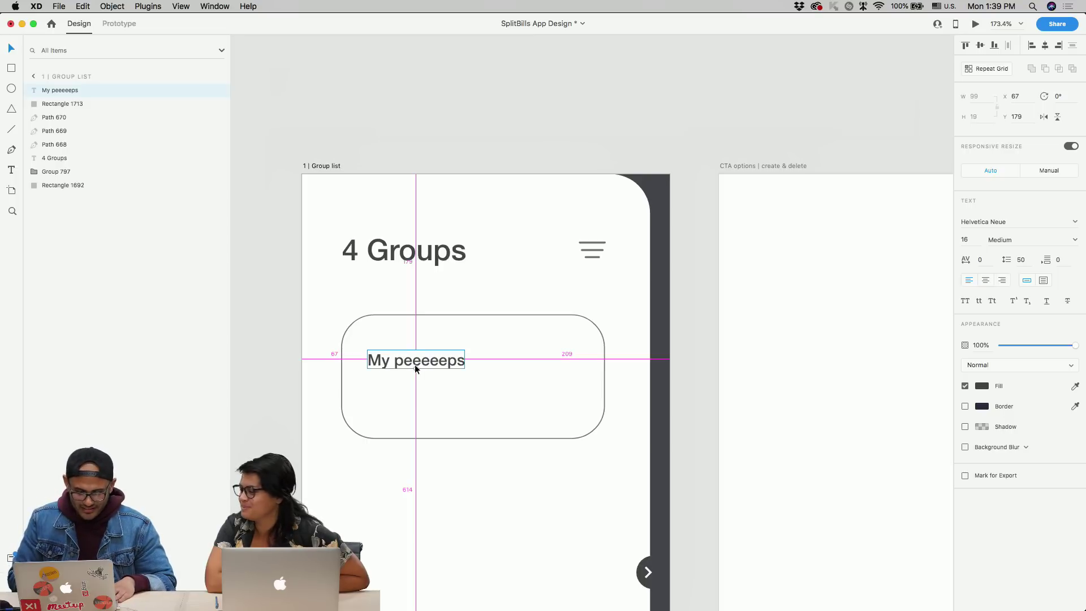
pyautogui.moveTo(415, 364); pyautogui.dragTo(415, 408)
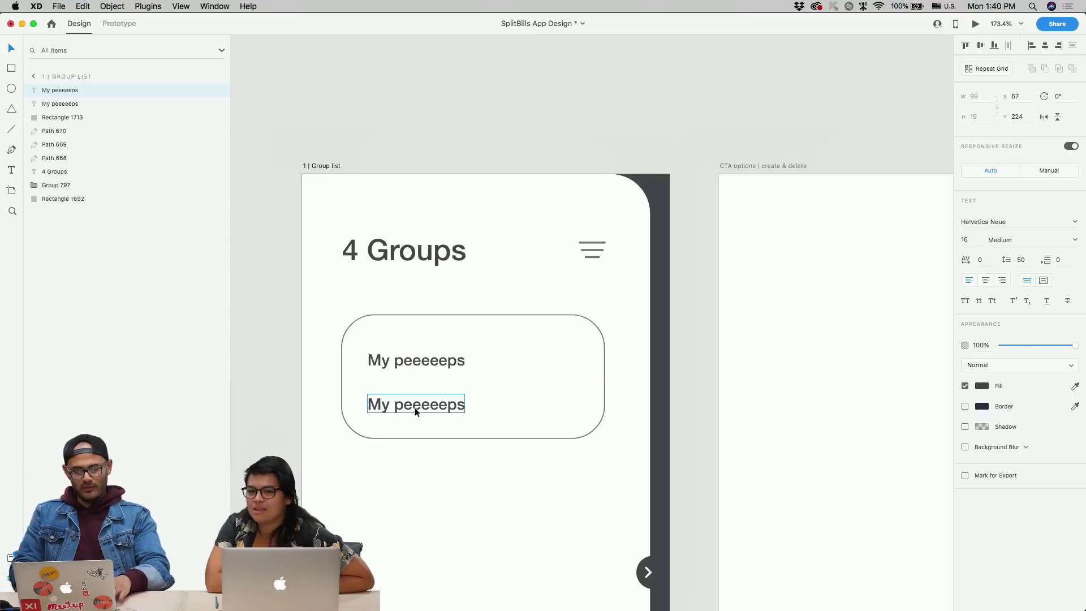
pyautogui.scroll(2, 415, 407)
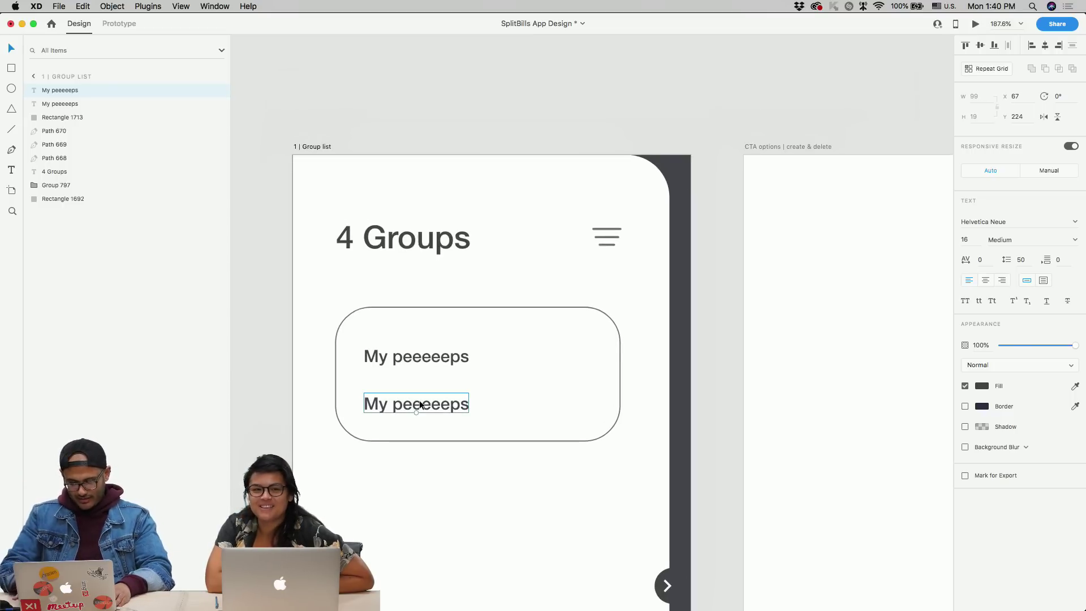
pyautogui.press('Delete')
# - Draw a row of four 28 by 28 member circles below the group name, the last two overlapping
pyautogui.press('e')
pyautogui.moveTo(369, 388)
pyautogui.mouseDown()
pyautogui.moveTo(408, 420)
pyautogui.moveTo(375, 406)
pyautogui.moveTo(491, 412)
pyautogui.moveTo(467, 408)
pyautogui.mouseUp()
pyautogui.press('v')
pyautogui.scroll(5, 467, 408)
# - Bring the third circle in front of the fourth, and shrink the fourth to 25 by 25 at Y 222
pyautogui.click(441, 412)
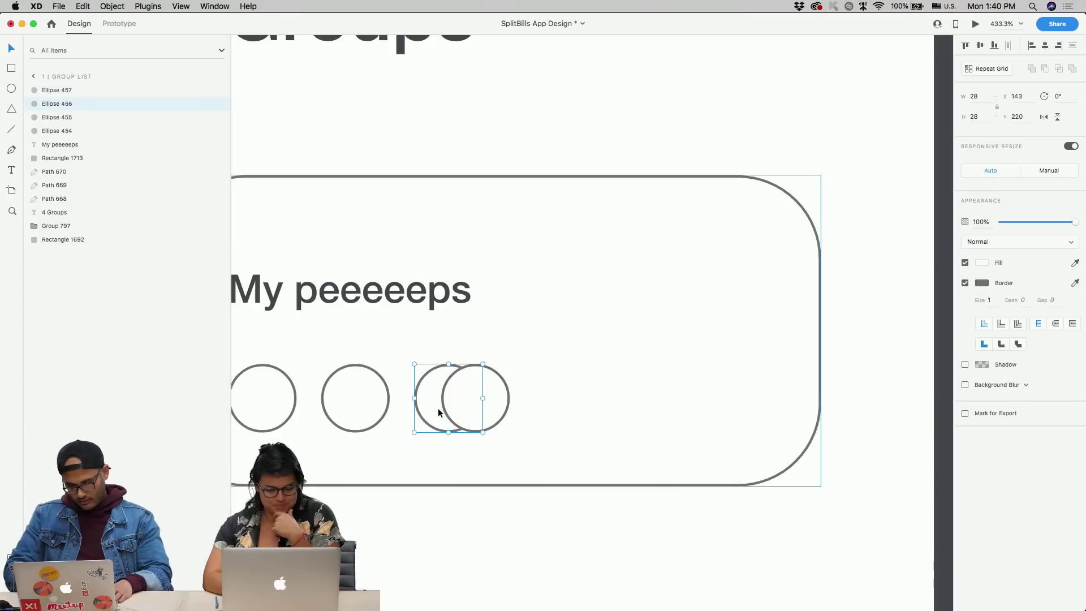
pyautogui.click(501, 400)
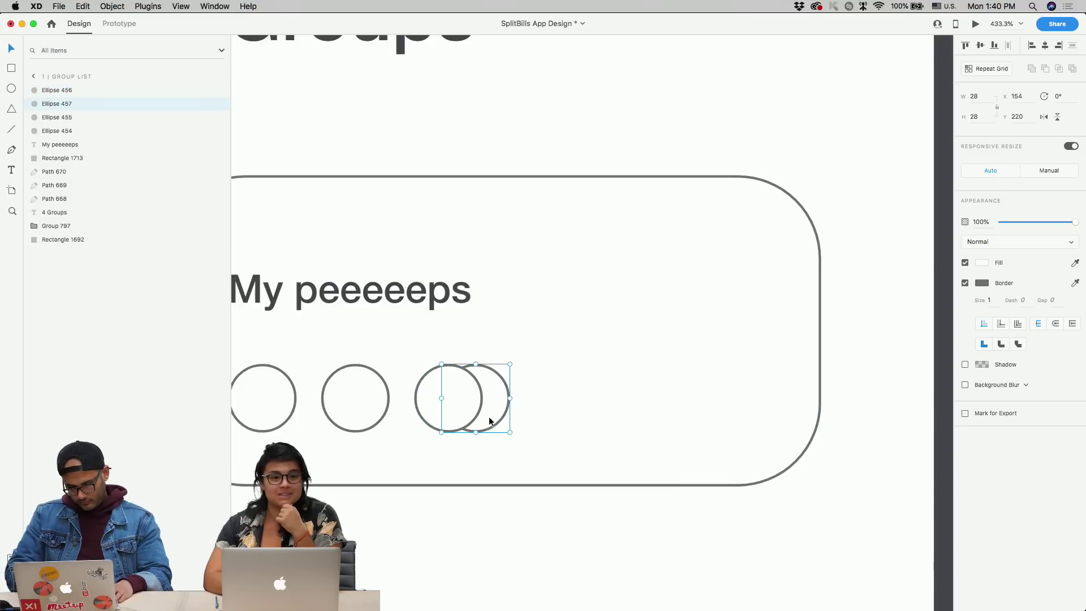
pyautogui.moveTo(509, 432); pyautogui.dragTo(502, 425)
pyautogui.press('Down')
pyautogui.press('Down')
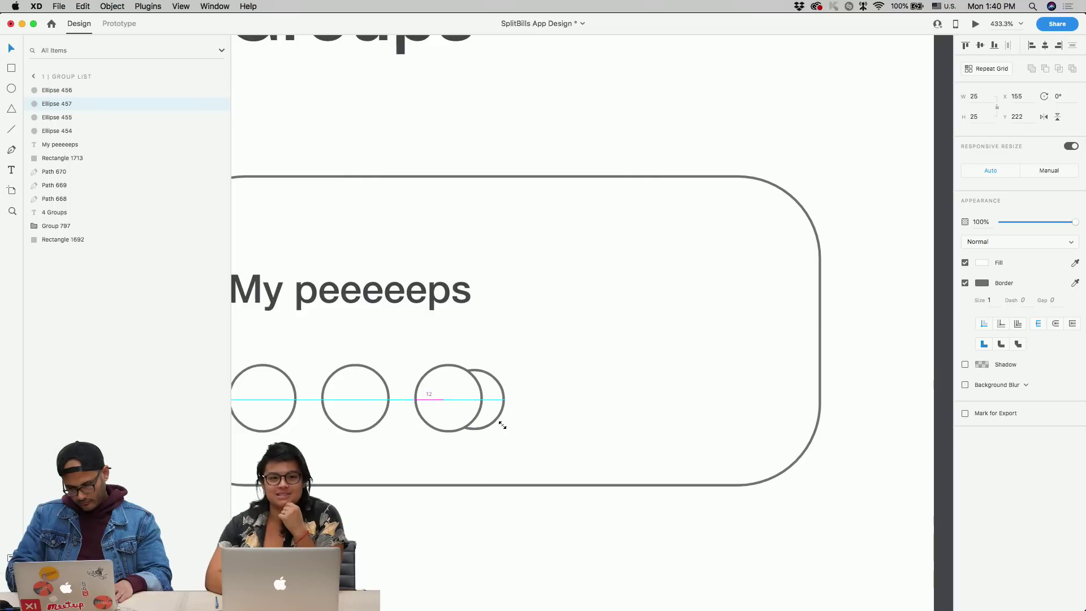
# - Move all four member circles right together so the row starts at X 87
pyautogui.keyDown('shift'); pyautogui.click(454, 412); pyautogui.keyUp('shift')
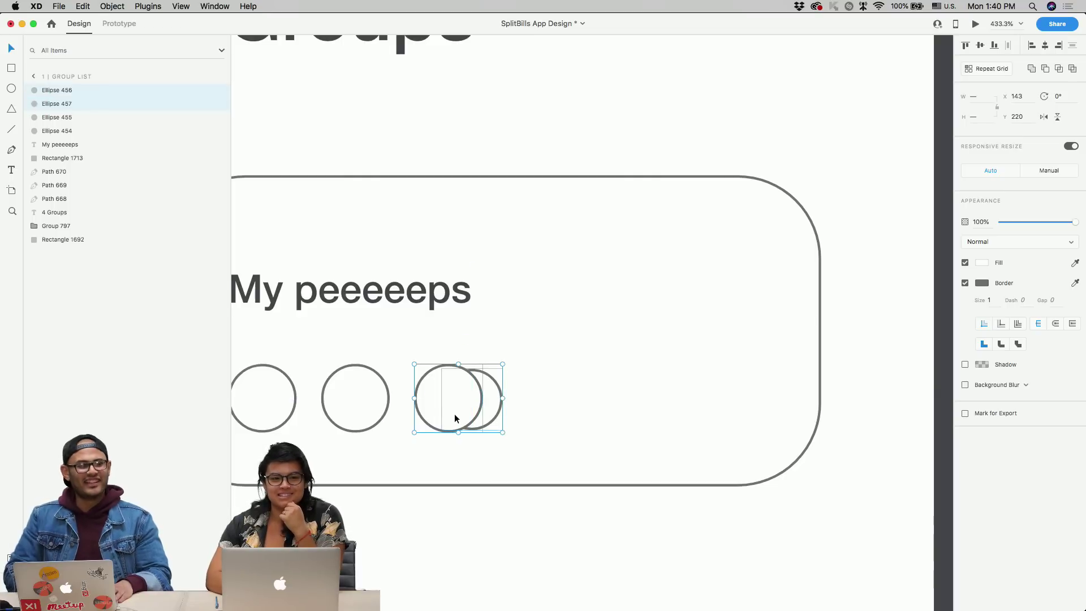
pyautogui.scroll(-2, 454, 413)
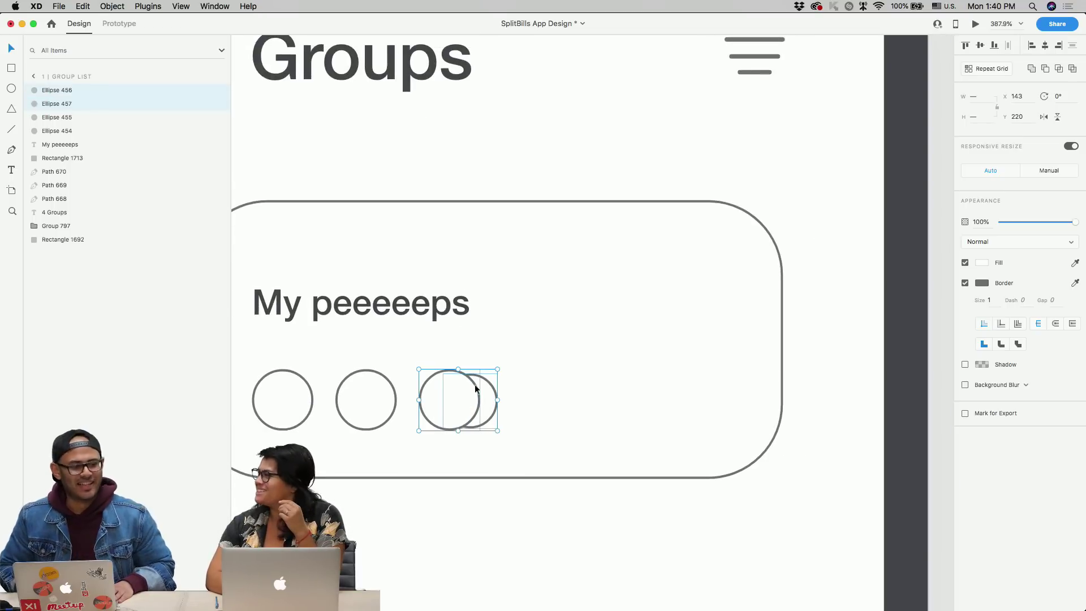
pyautogui.keyDown('shift'); pyautogui.click(382, 392); pyautogui.keyUp('shift')
pyautogui.keyDown('shift'); pyautogui.click(275, 412); pyautogui.keyUp('shift')
pyautogui.hotkey('shift', 'Right')
pyautogui.hotkey('shift', 'Right')
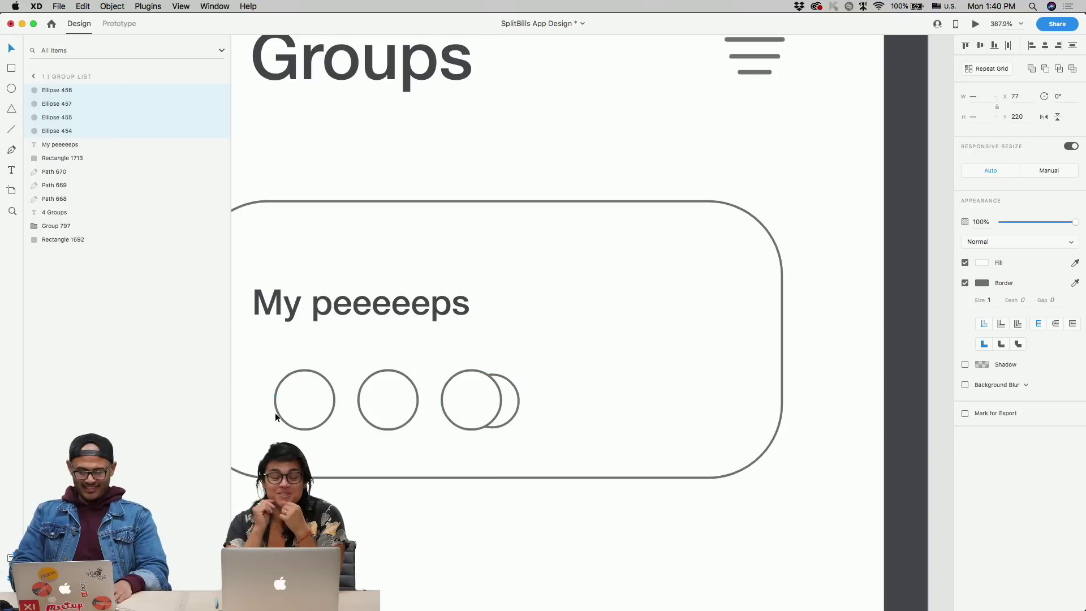
# - Duplicate the group name to the space before the first circle and change the copy's text to "5"
pyautogui.hscroll(-5, 300, 410)
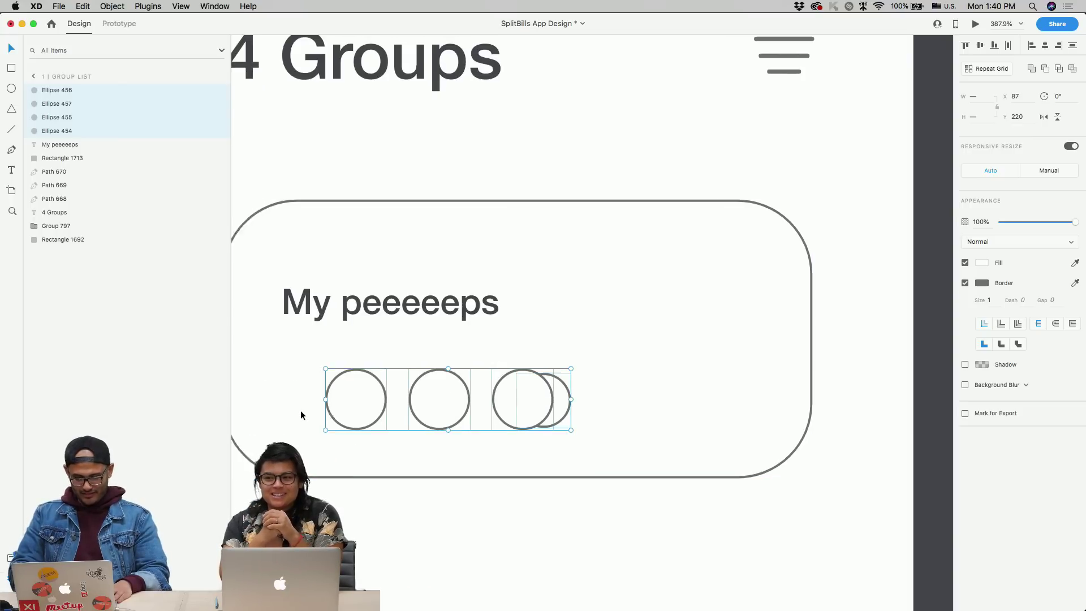
pyautogui.moveTo(392, 319); pyautogui.dragTo(364, 411)
pyautogui.doubleClick(391, 360)
pyautogui.write('5')
pyautogui.press('Escape')
# - Try to move the four circles to X 85 and squeeze the row narrower to tighten their spacing
pyautogui.click(429, 399)
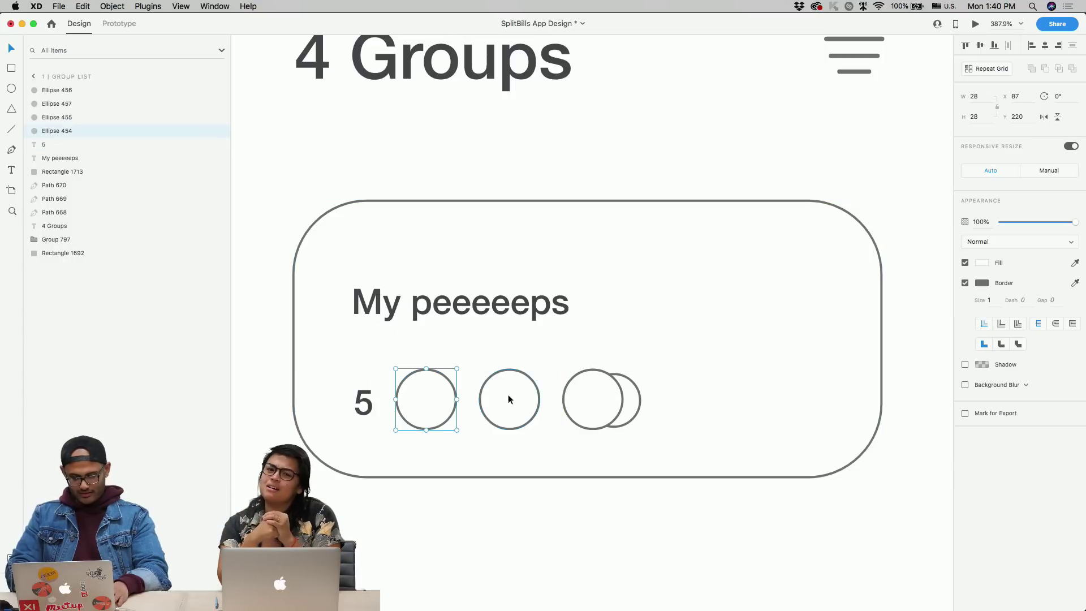
pyautogui.click(500, 400)
pyautogui.click(605, 400)
pyautogui.keyDown('shift'); pyautogui.click(632, 400); pyautogui.keyUp('shift')
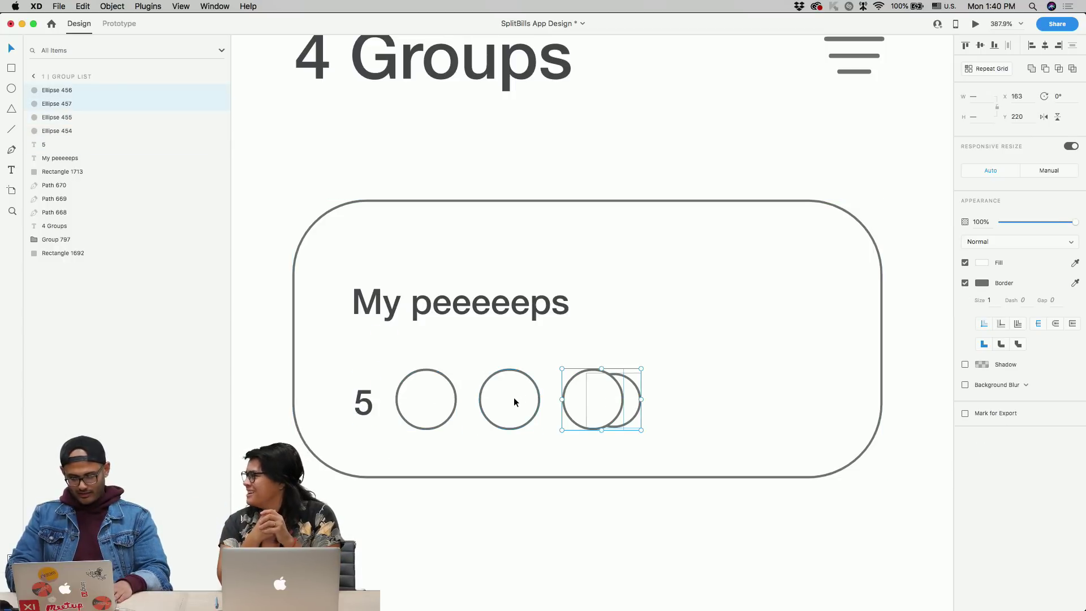
pyautogui.keyDown('shift'); pyautogui.click(514, 397); pyautogui.keyUp('shift')
pyautogui.keyDown('shift'); pyautogui.click(437, 397); pyautogui.keyUp('shift')
pyautogui.moveTo(437, 397); pyautogui.dragTo(432, 397)
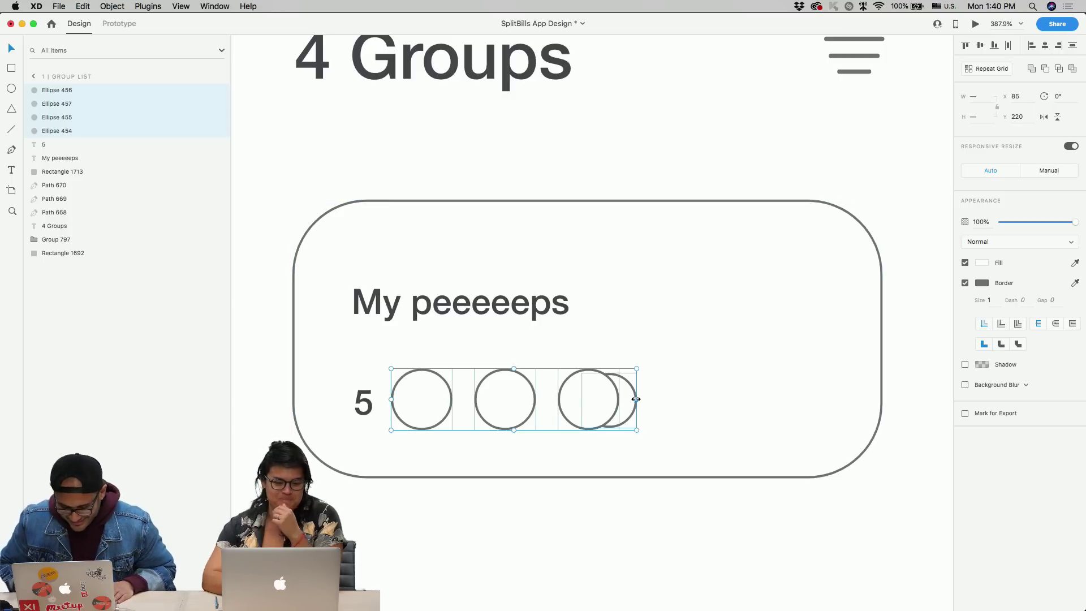
pyautogui.moveTo(636, 398); pyautogui.dragTo(615, 398)
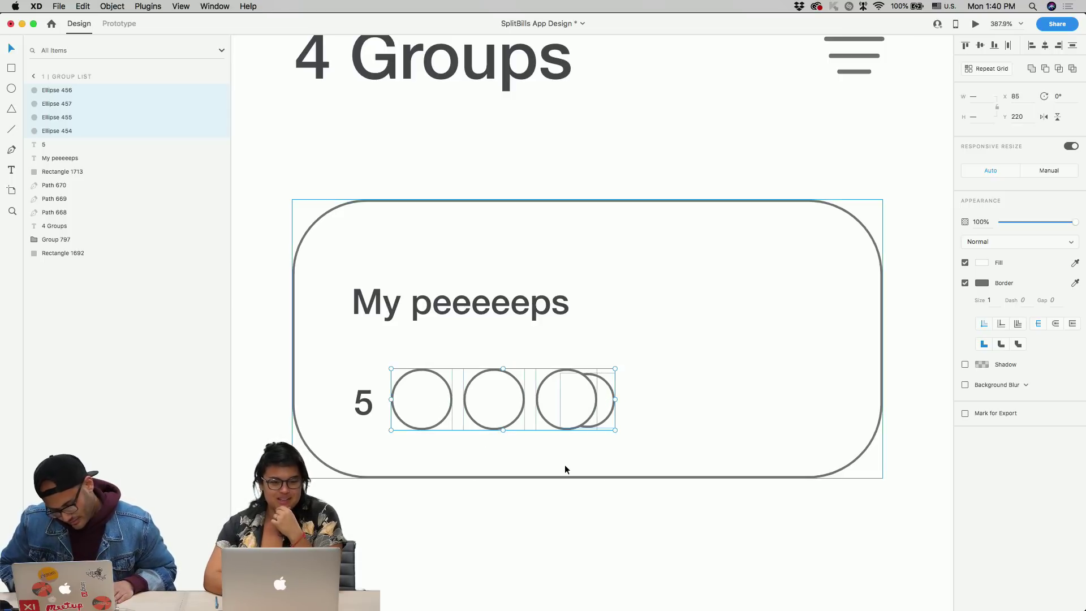
pyautogui.click(565, 469)
pyautogui.press('super+z')
pyautogui.press('super+z')
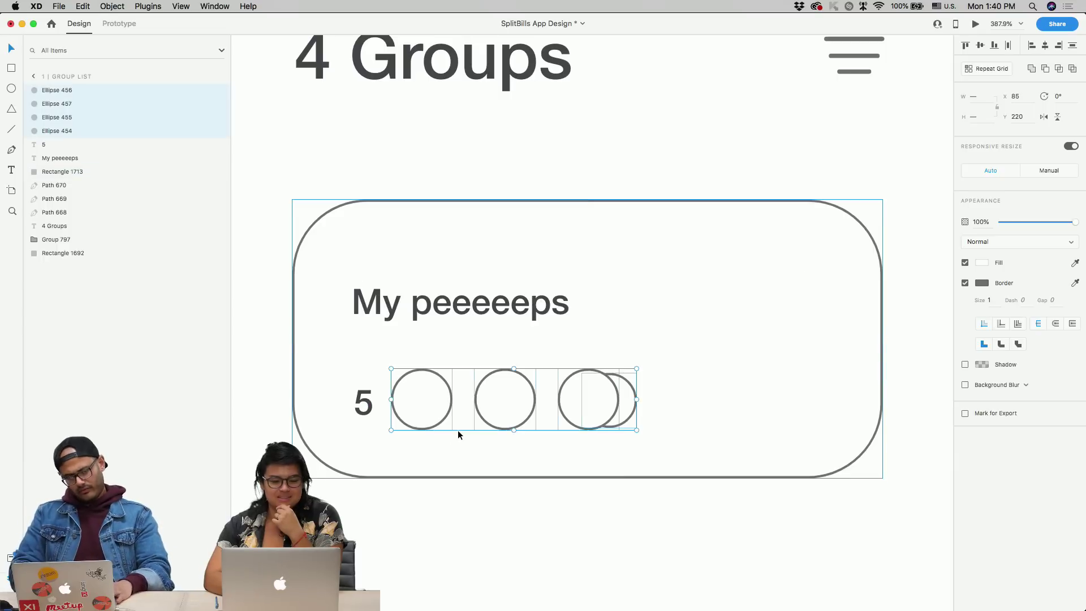
# - Move the "5" text above and beyond the circle row to X 207, Y 203
pyautogui.moveTo(378, 412); pyautogui.dragTo(673, 359)
# - Group the four member circles, scale the group to 94 by 26 and place it at X 66, Y 222
pyautogui.click(590, 398)
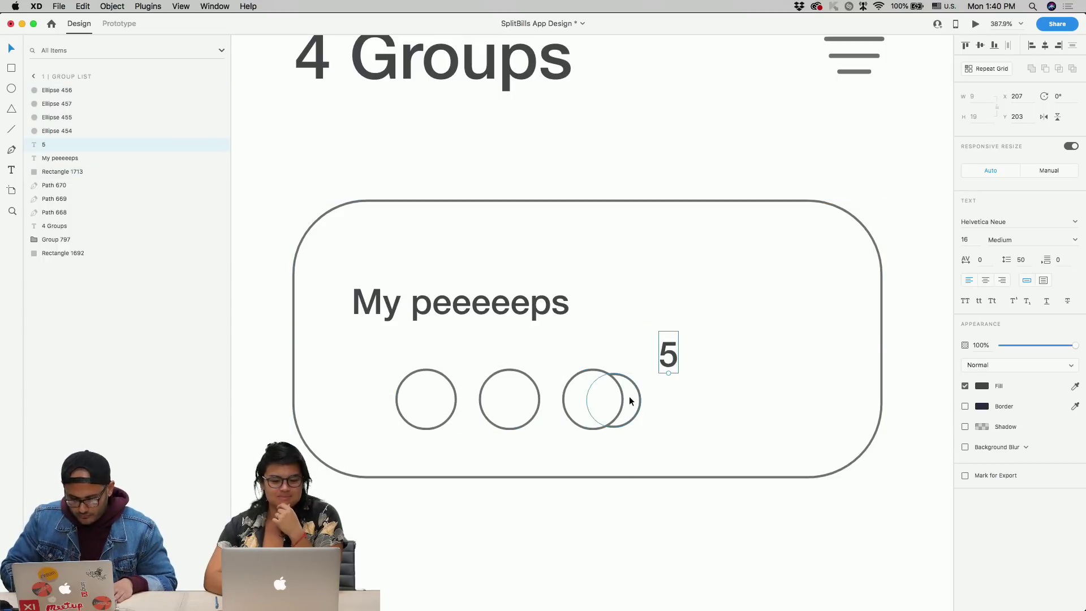
pyautogui.keyDown('shift'); pyautogui.click(589, 396); pyautogui.keyUp('shift')
pyautogui.keyDown('shift'); pyautogui.click(524, 398); pyautogui.keyUp('shift')
pyautogui.keyDown('shift'); pyautogui.click(424, 395); pyautogui.keyUp('shift')
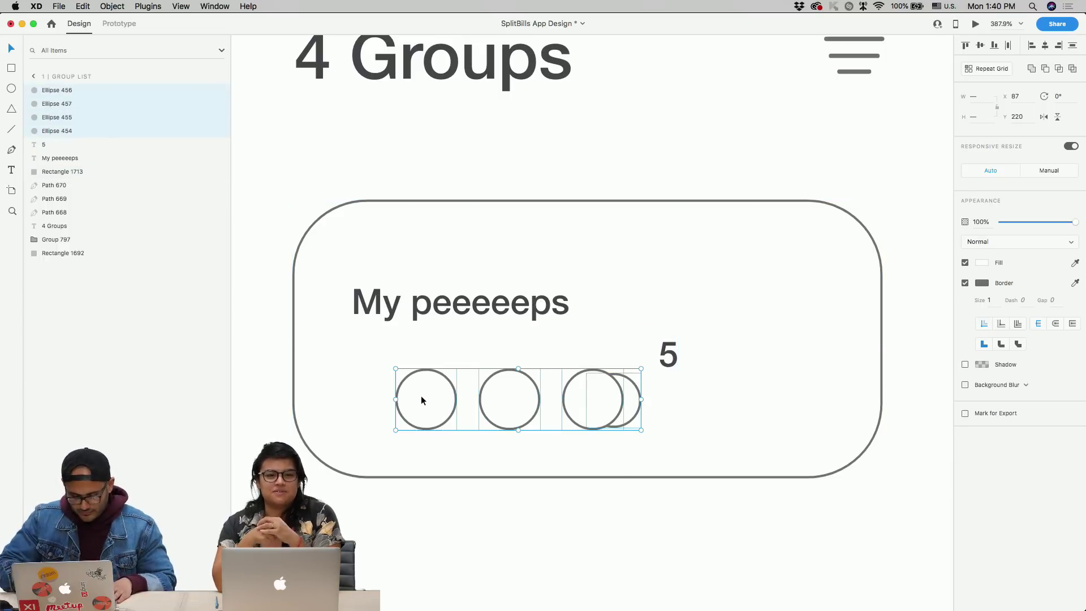
pyautogui.press('super+g')
pyautogui.moveTo(641, 399); pyautogui.dragTo(612, 377)
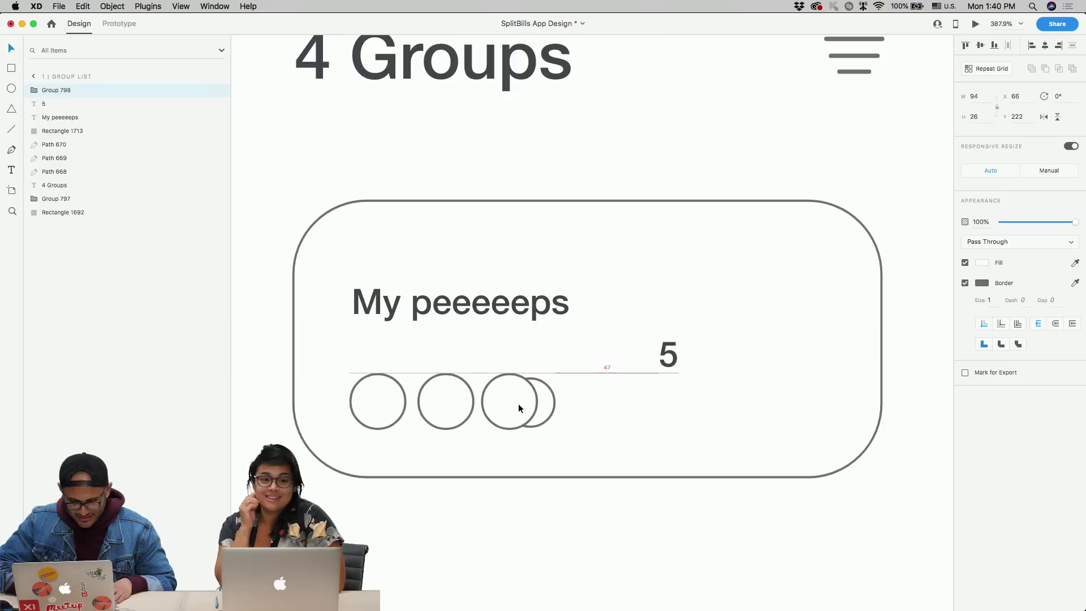
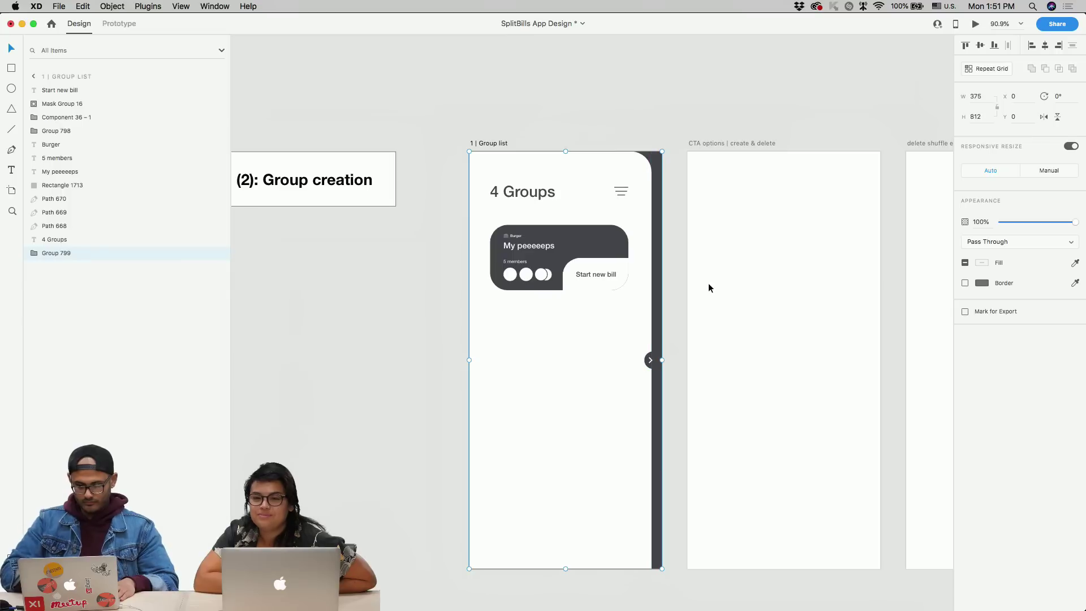
# - Lock the background group, and stack three duplicates of the complete group card below the original, the last at Y 611
pyautogui.click(208, 253)
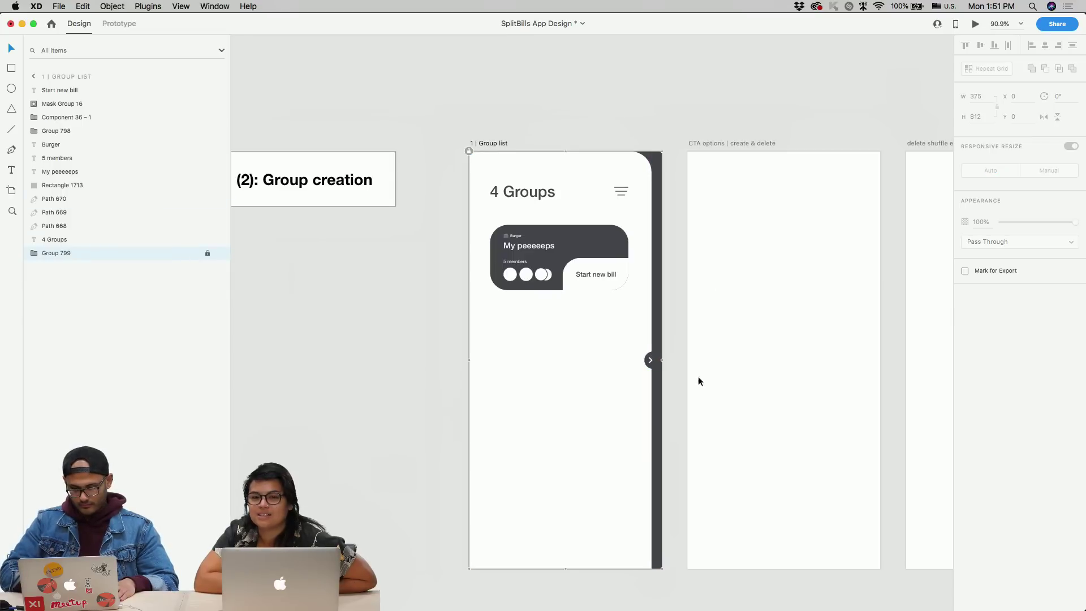
pyautogui.moveTo(583, 247); pyautogui.dragTo(582, 327)
pyautogui.press('super+z')
pyautogui.moveTo(640, 224); pyautogui.dragTo(487, 310)
pyautogui.moveTo(587, 253); pyautogui.dragTo(586, 494)
pyautogui.scroll(-5, 586, 496)
pyautogui.hscroll(2, 587, 496)
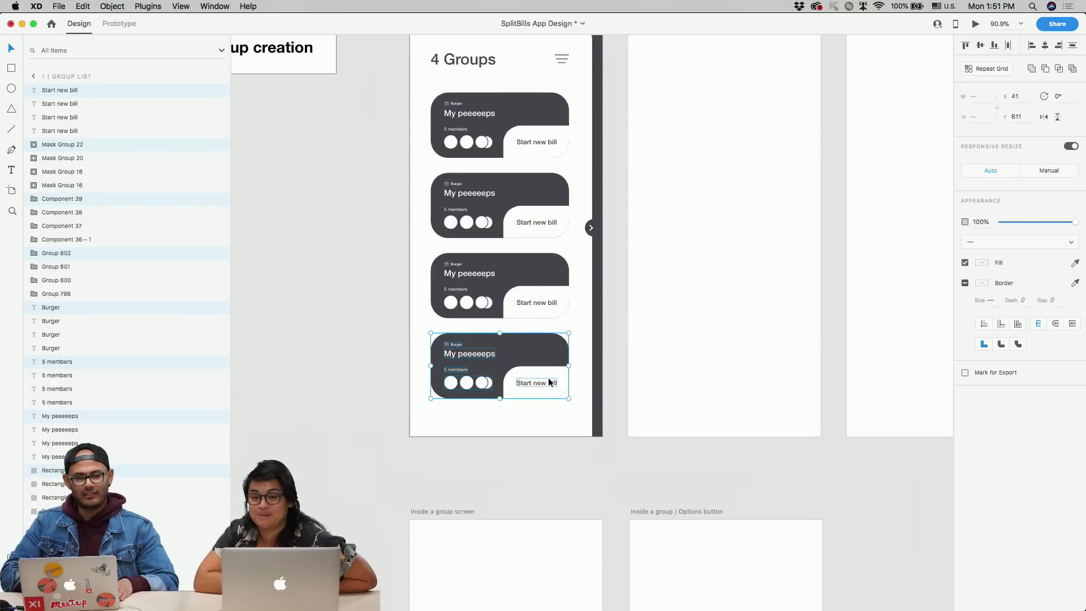
# - Draw a borderless 355 by 269 rectangle at X 0, Y 543, covering the lower part of the card list
pyautogui.scroll(3, 523, 408)
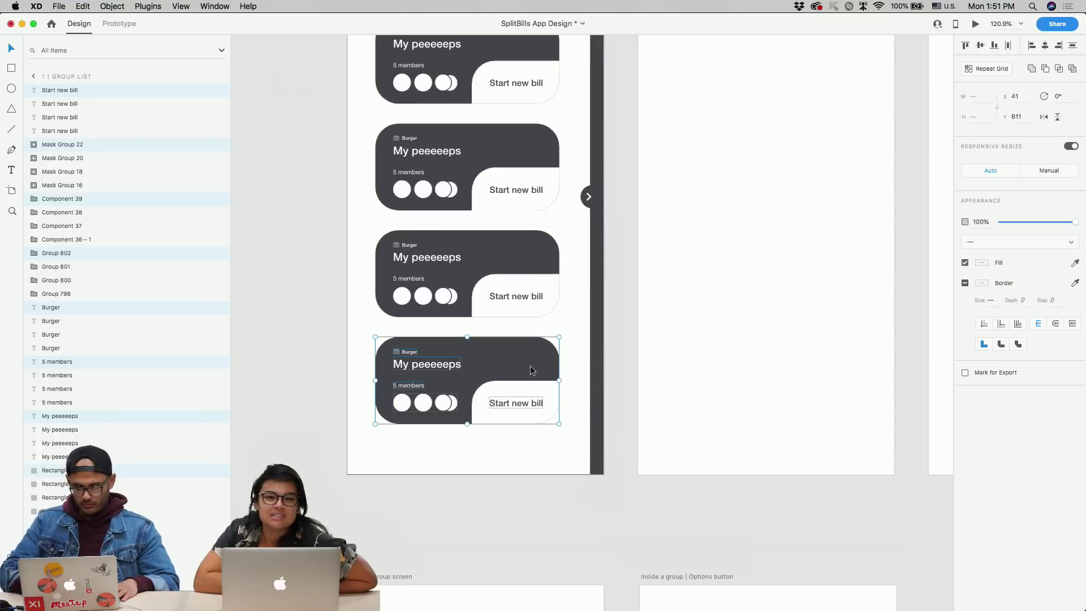
pyautogui.press('r')
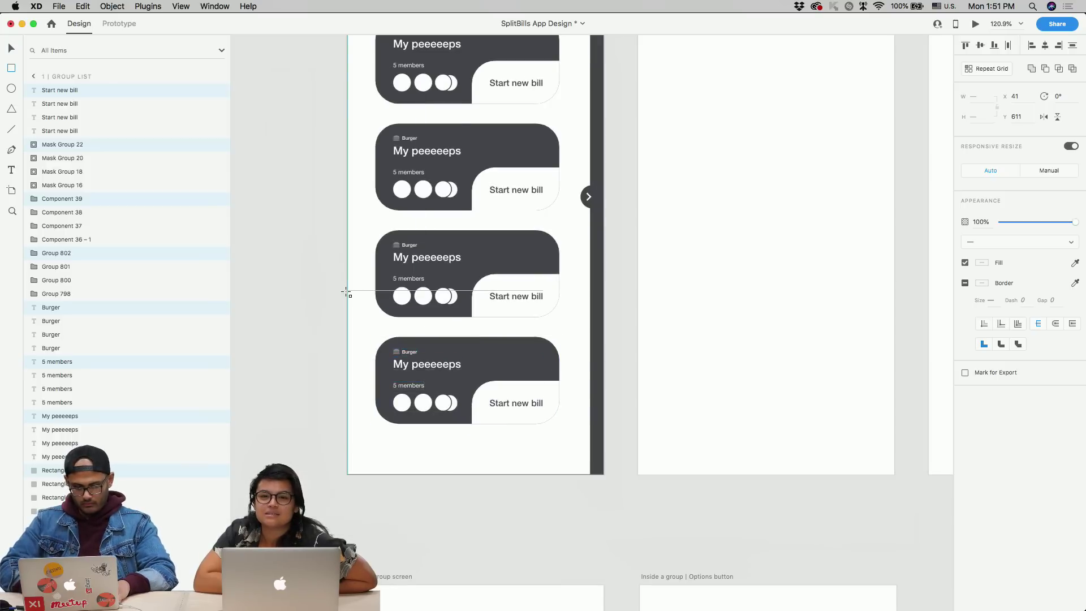
pyautogui.moveTo(347, 291); pyautogui.dragTo(592, 477)
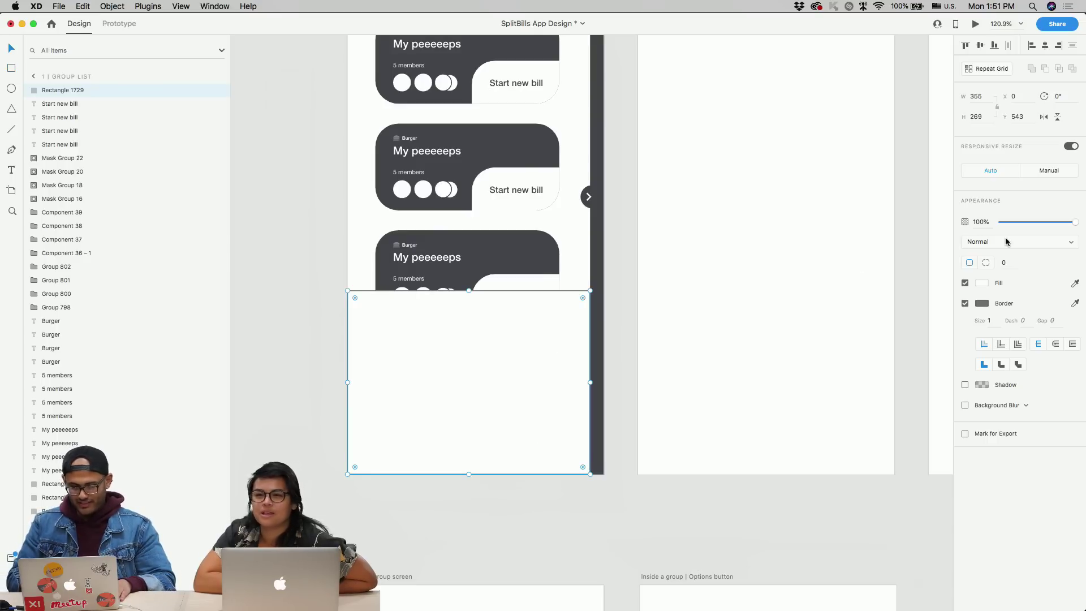
pyautogui.click(965, 304)
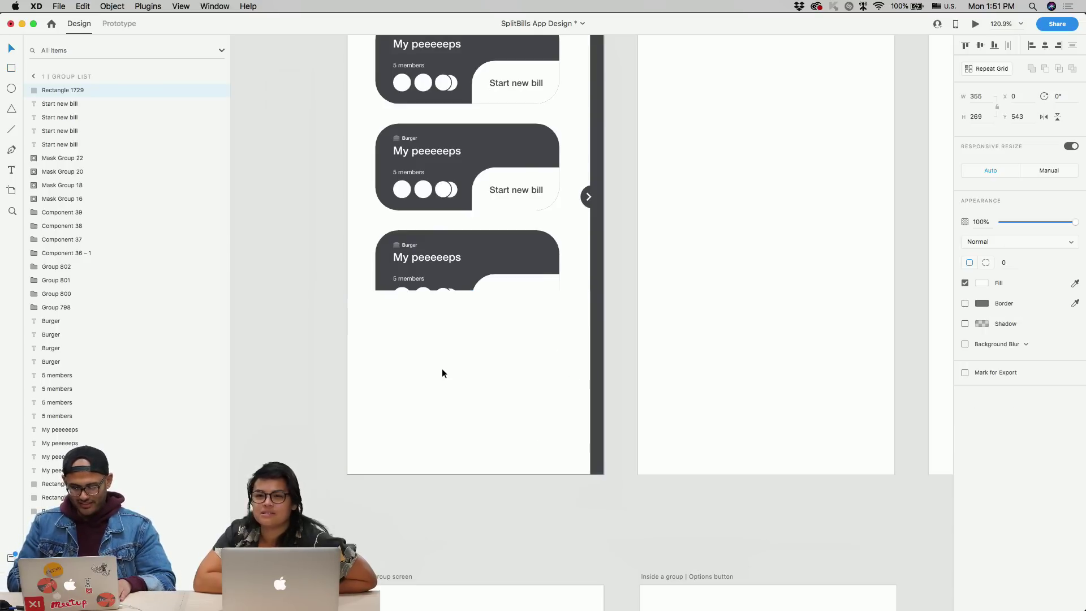
# - Fill the rectangle with a vertical linear gradient from #FFFFFF at 0% opacity at the top to #FFFFFF at 100% at the bottom
pyautogui.click(981, 283)
pyautogui.click(863, 215)
pyautogui.click(866, 224)
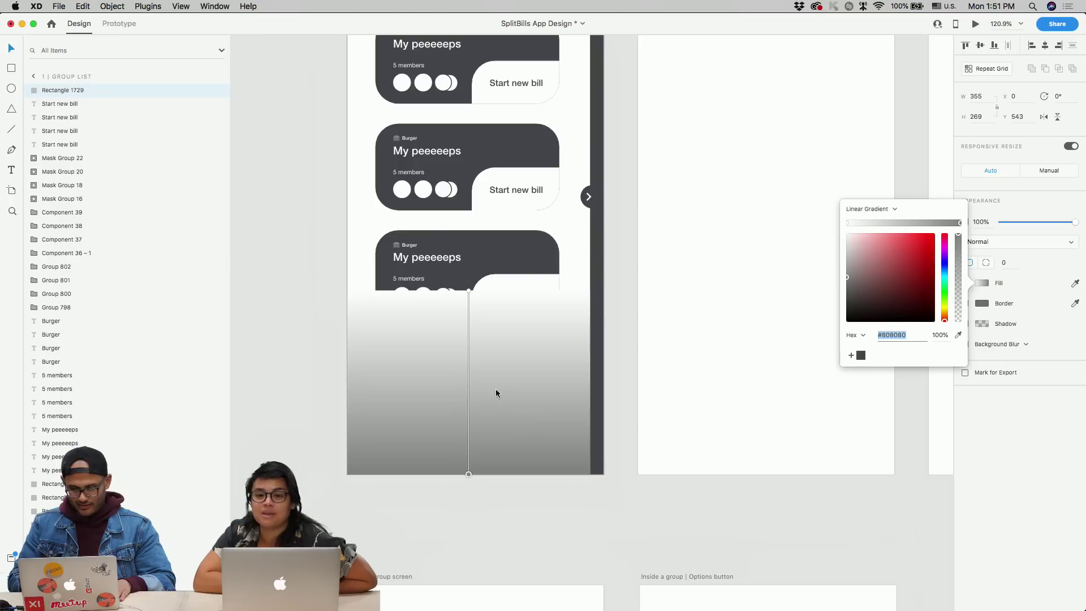
pyautogui.click(468, 290)
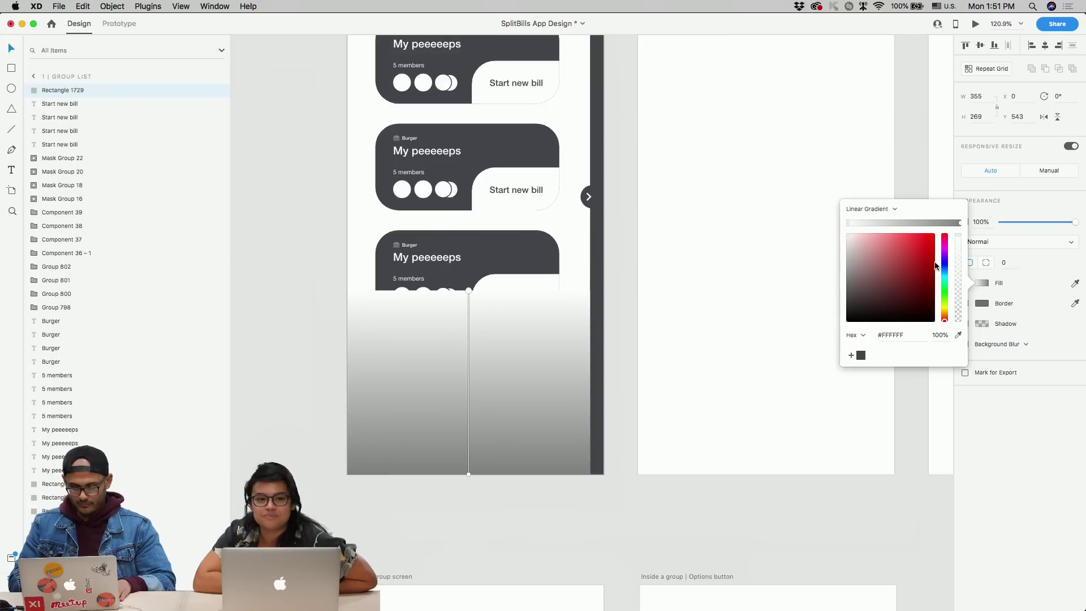
pyautogui.moveTo(959, 250); pyautogui.dragTo(960, 436)
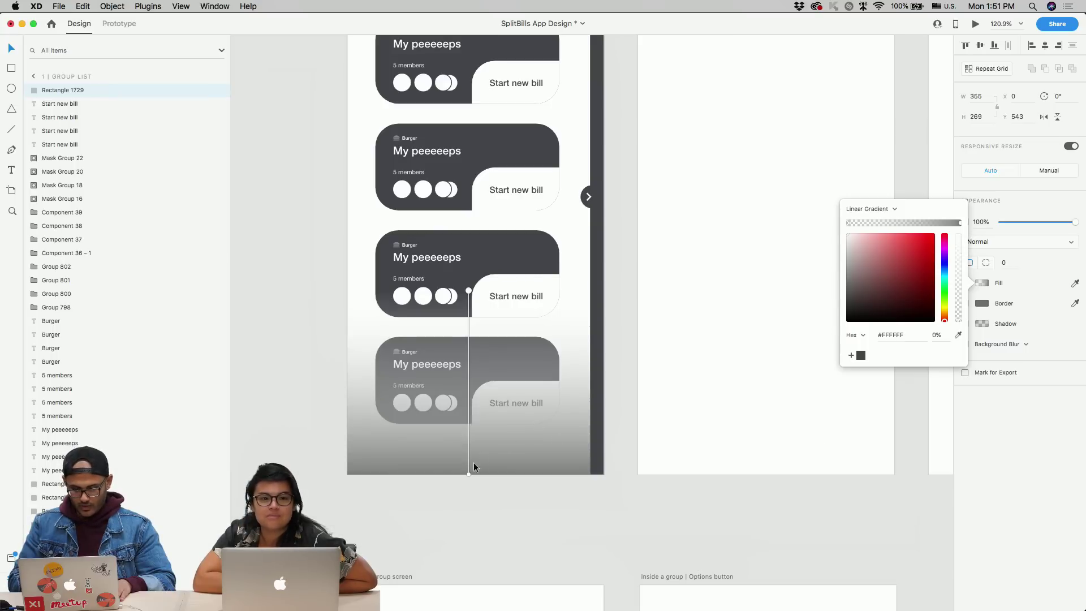
pyautogui.click(469, 474)
pyautogui.moveTo(858, 291); pyautogui.dragTo(757, 130)
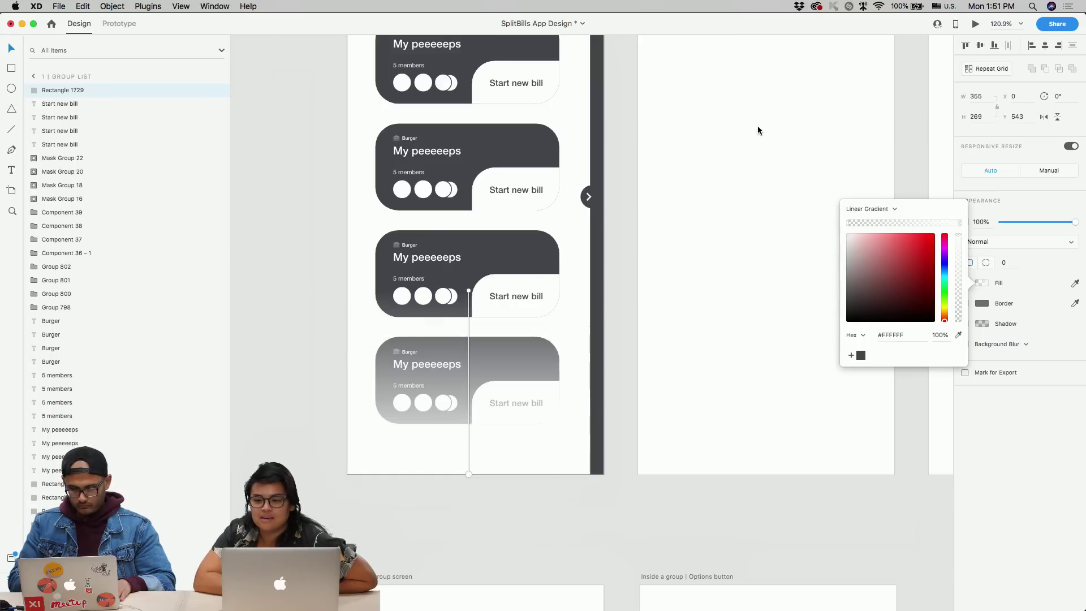
pyautogui.click(573, 487)
# - Copy the "SPLIT WITH.." button from the home screen into the Group list artboard and place it at X 26, Y 695
pyautogui.scroll(-5, 481, 528)
pyautogui.scroll(2, 480, 529)
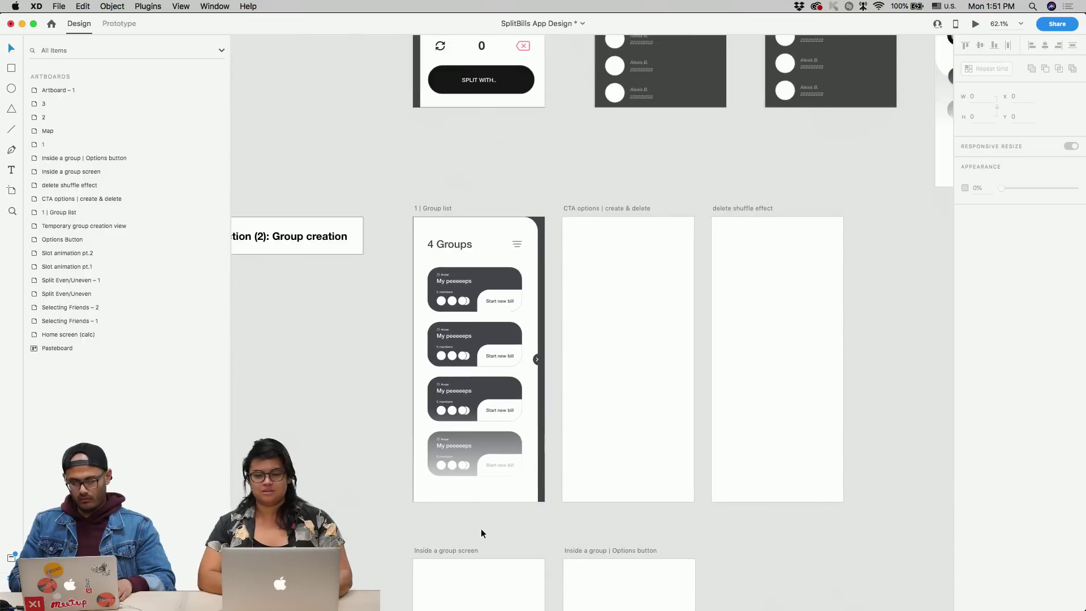
pyautogui.click(497, 91)
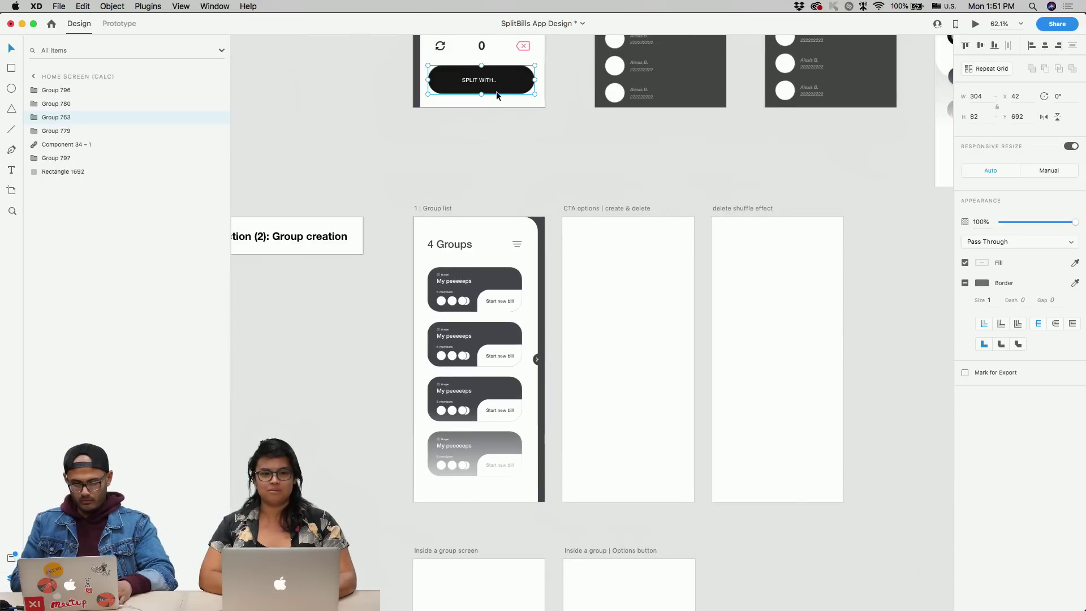
pyautogui.click(505, 480)
pyautogui.press('super+v')
pyautogui.scroll(3, 508, 503)
pyautogui.moveTo(506, 466); pyautogui.dragTo(490, 480)
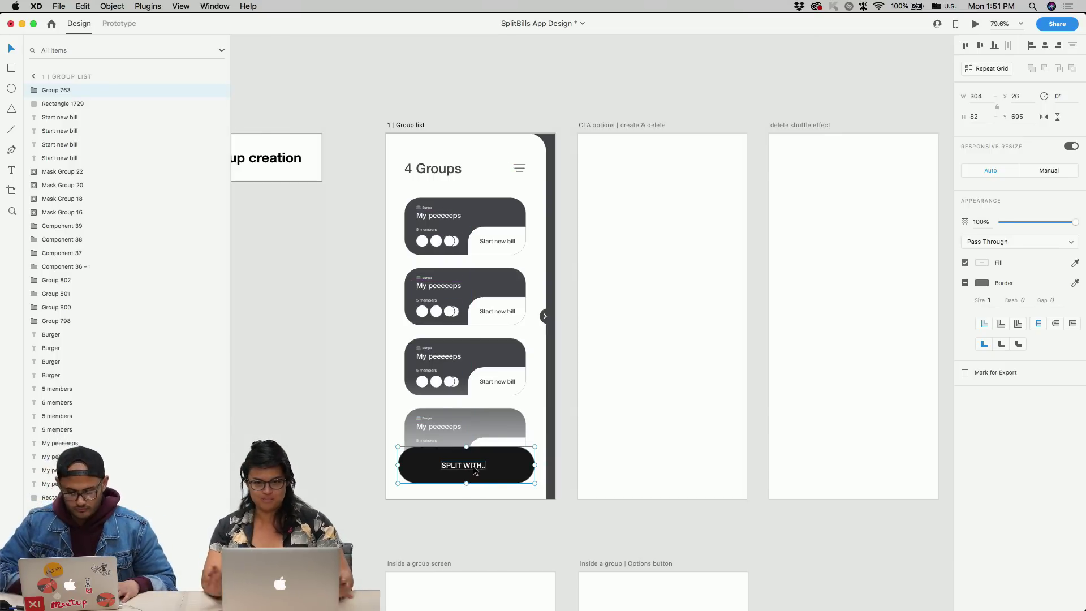
pyautogui.doubleClick(473, 466)
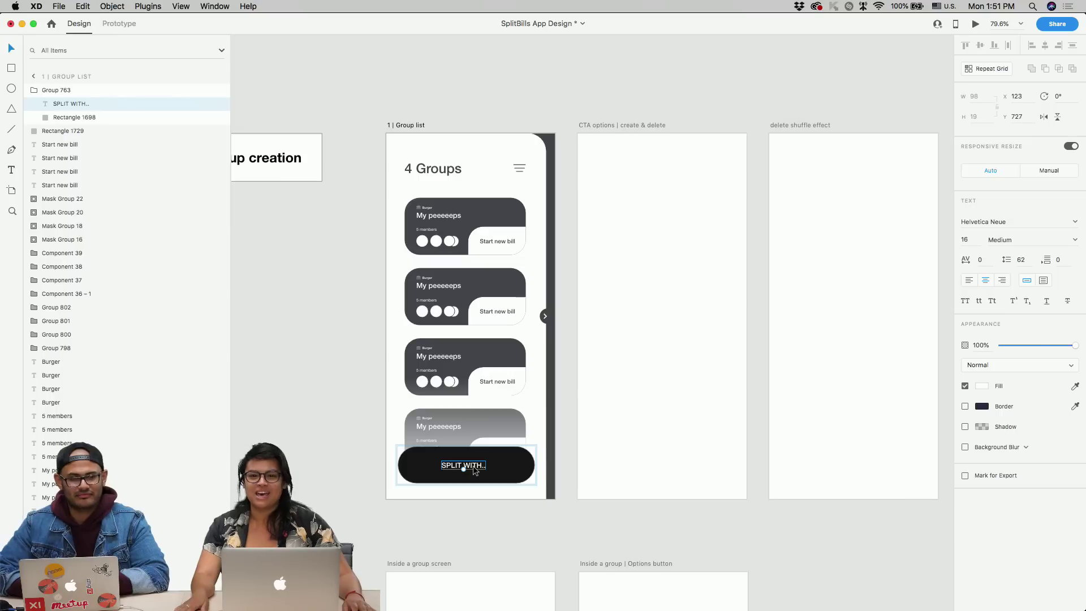
pyautogui.doubleClick(472, 466)
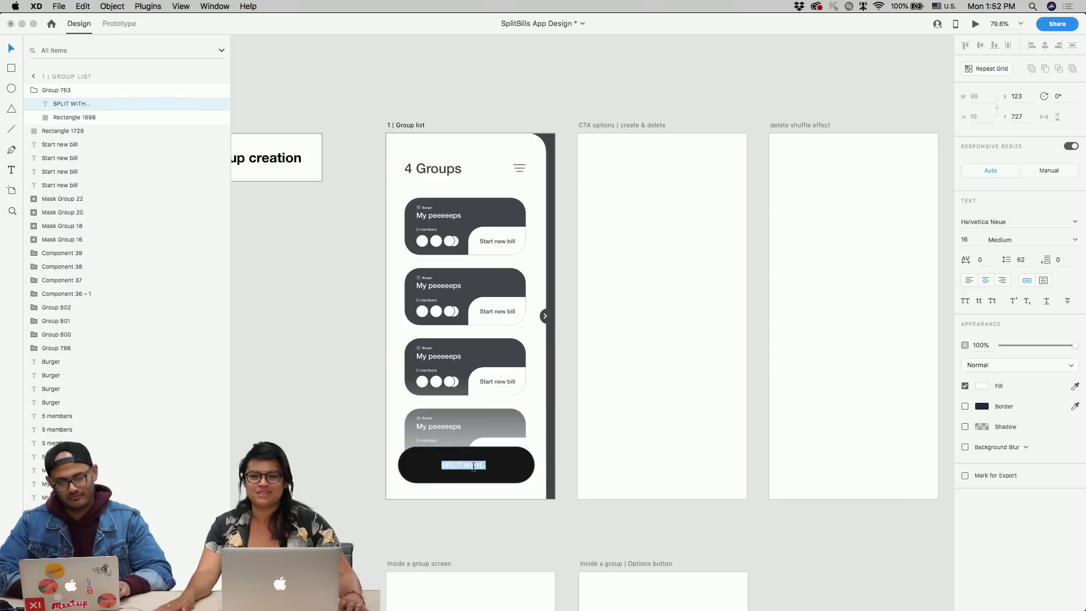
pyautogui.click(473, 466)
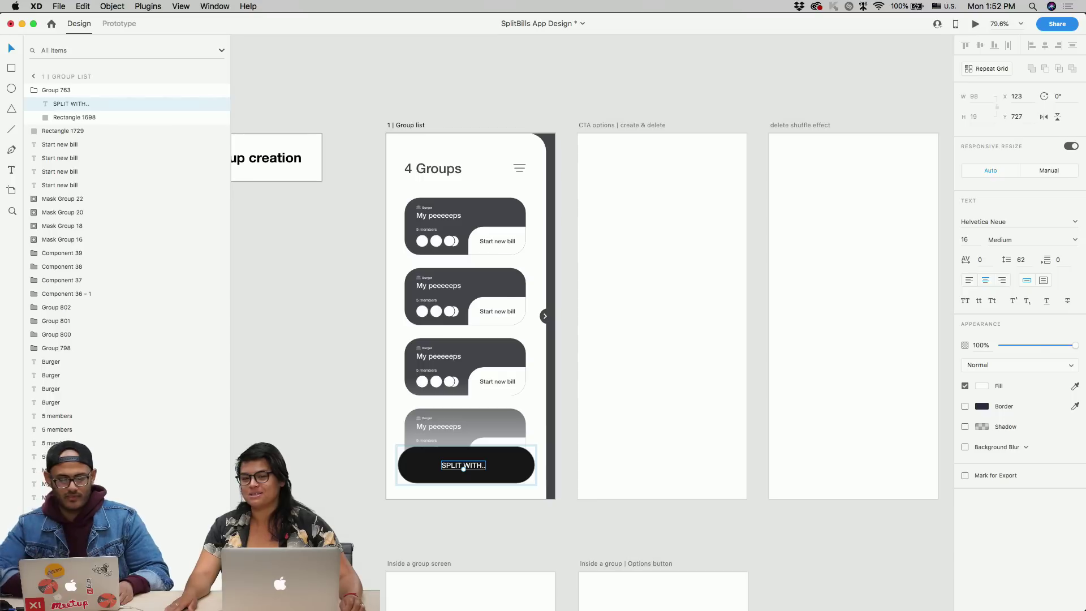
# - Look over the Bill details and Group creation artboard rows in the SplitBills App Design document
pyautogui.scroll(-5, 463, 469)
pyautogui.hscroll(2, 401, 516)
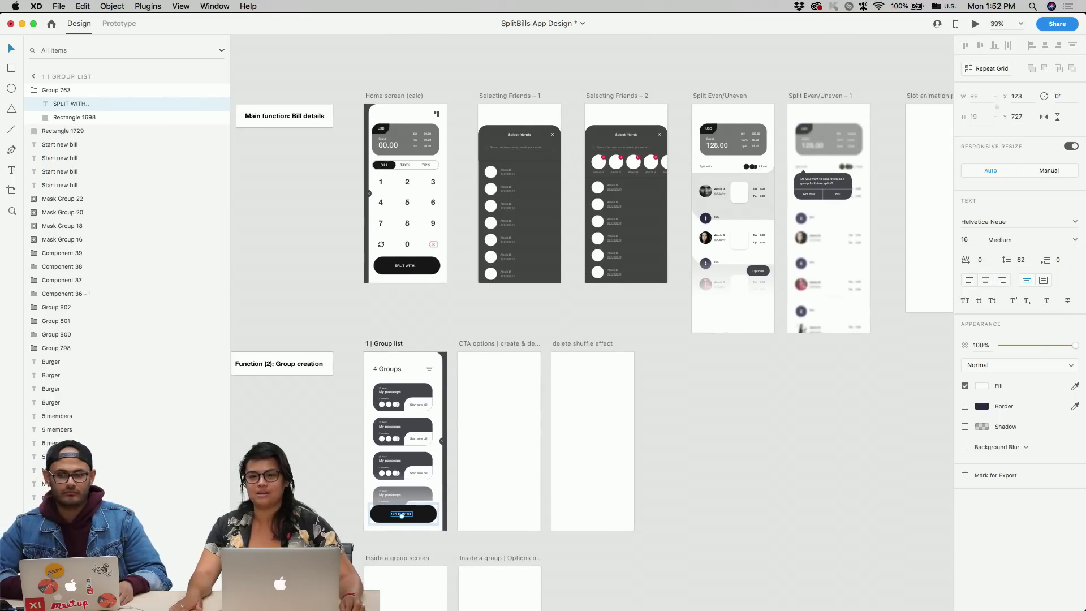
pyautogui.scroll(-3, 472, 466)
pyautogui.press('ctrl+super+f')
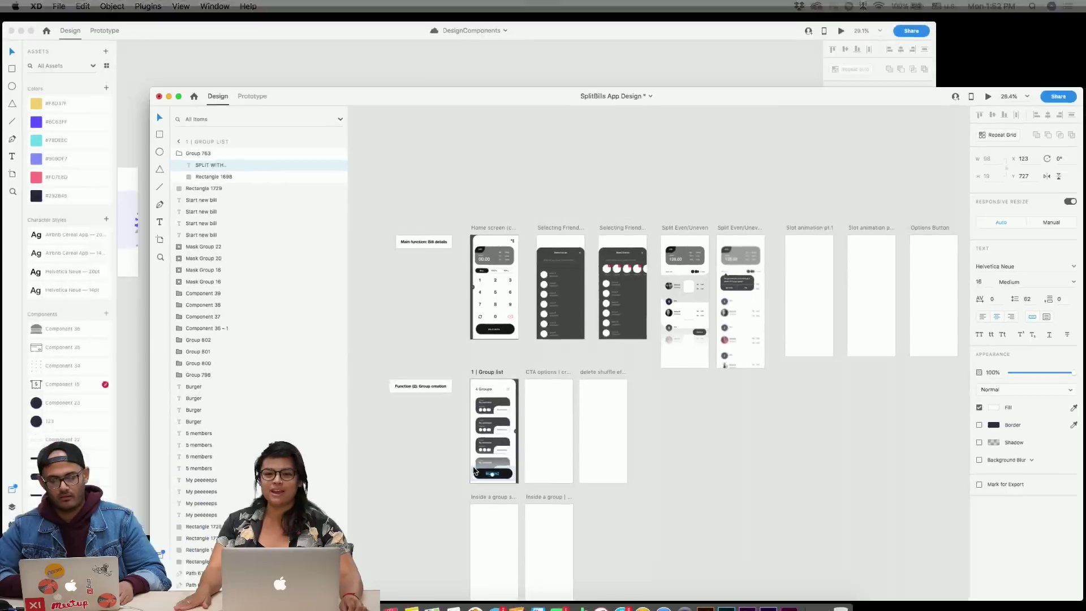
pyautogui.click(446, 331)
pyautogui.hotkey('ctrl', 'Up')
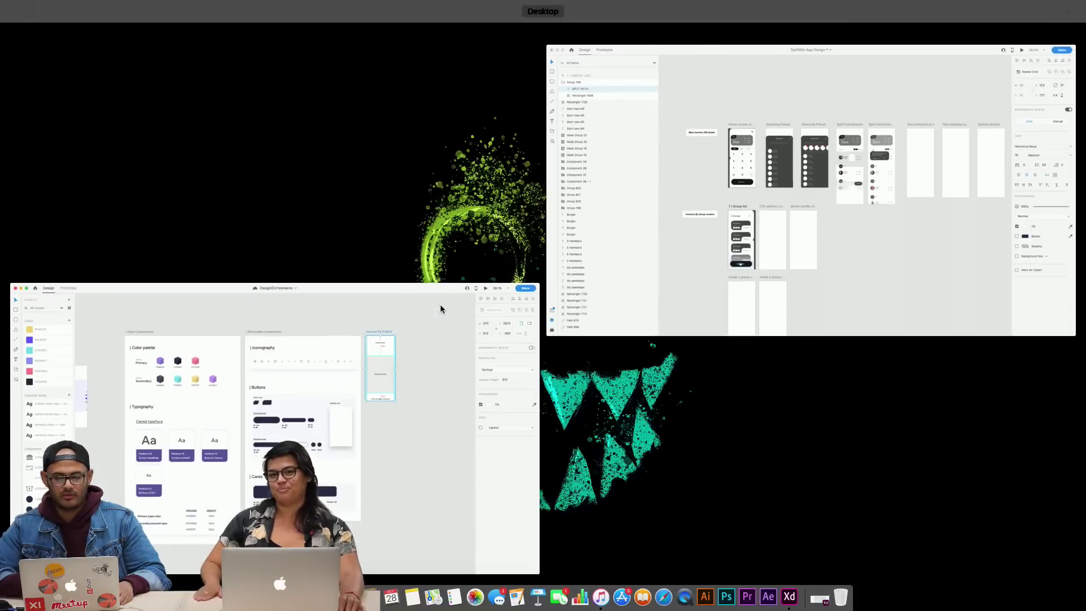
pyautogui.click(817, 242)
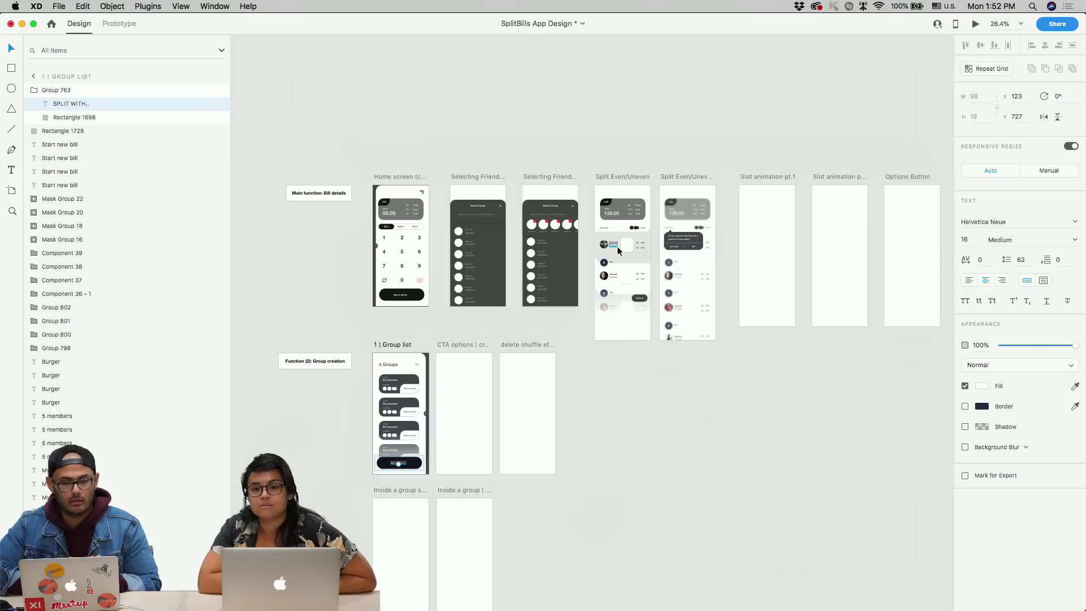
pyautogui.scroll(-4, 621, 238)
pyautogui.hscroll(2, 621, 237)
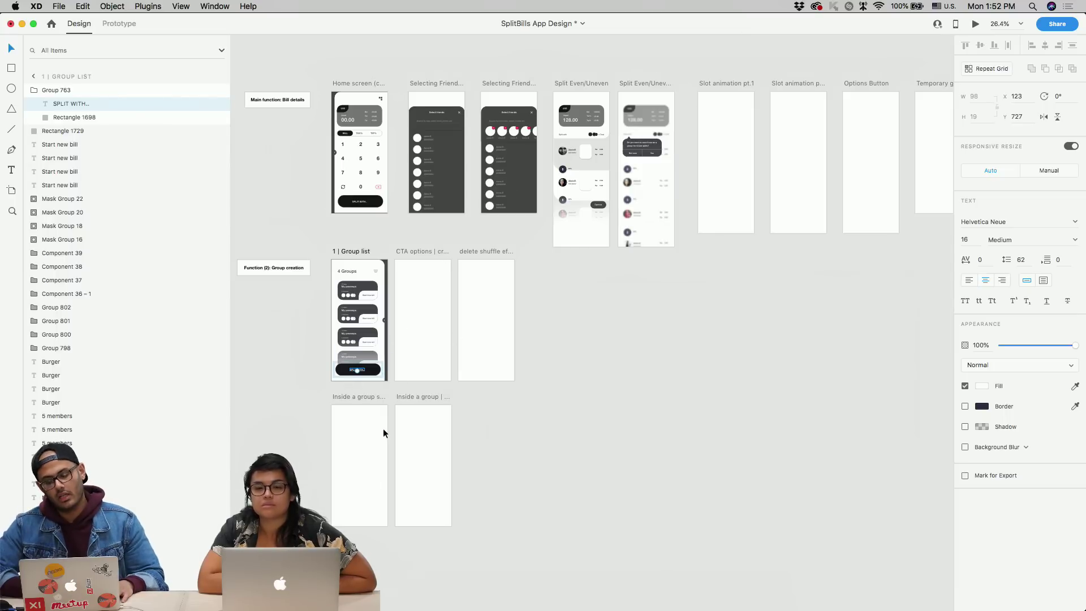
pyautogui.scroll(-2, 382, 428)
pyautogui.hscroll(-2, 382, 429)
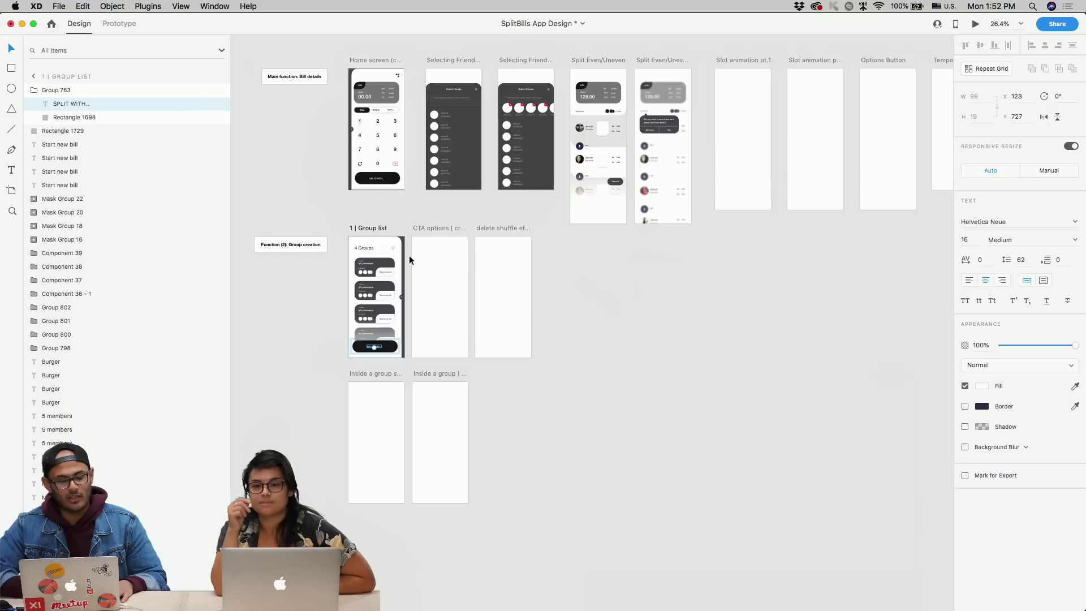
pyautogui.scroll(-1, 383, 239)
pyautogui.scroll(-4, 384, 239)
pyautogui.hscroll(-2, 384, 240)
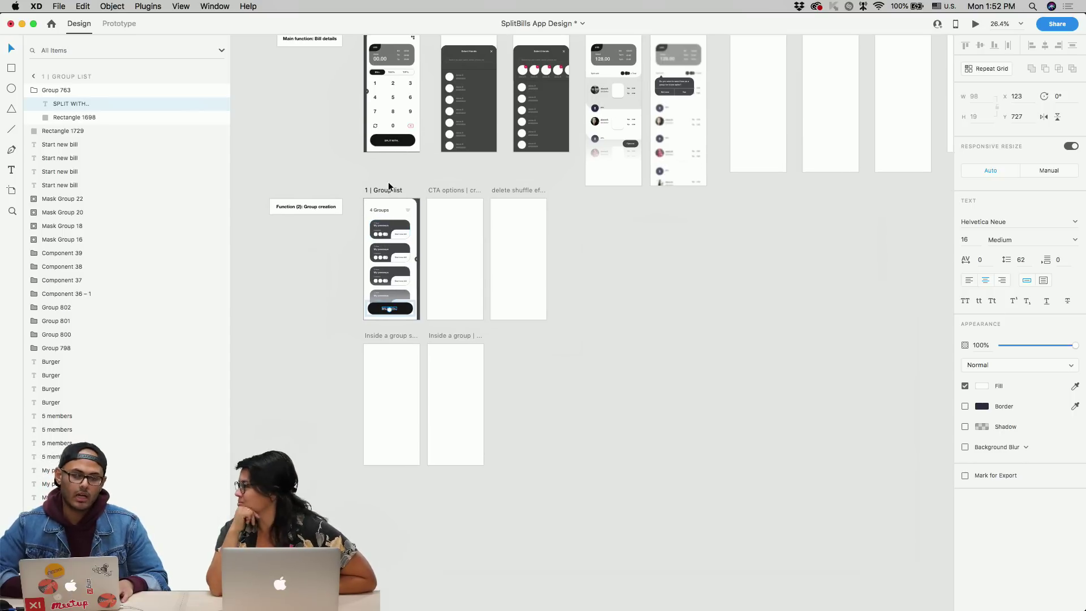
# - Switch to the DesignComponents document to review its style and actionable components, and return to SplitBills App Design
pyautogui.hotkey('ctrl', 'Up')
pyautogui.click(384, 271)
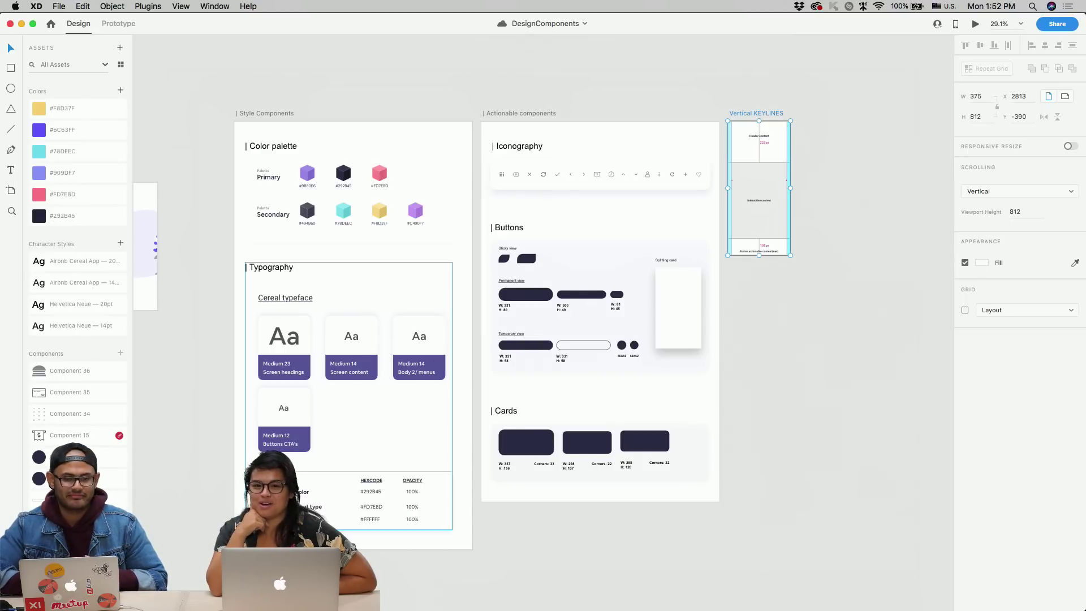
pyautogui.hotkey('ctrl', 'Up')
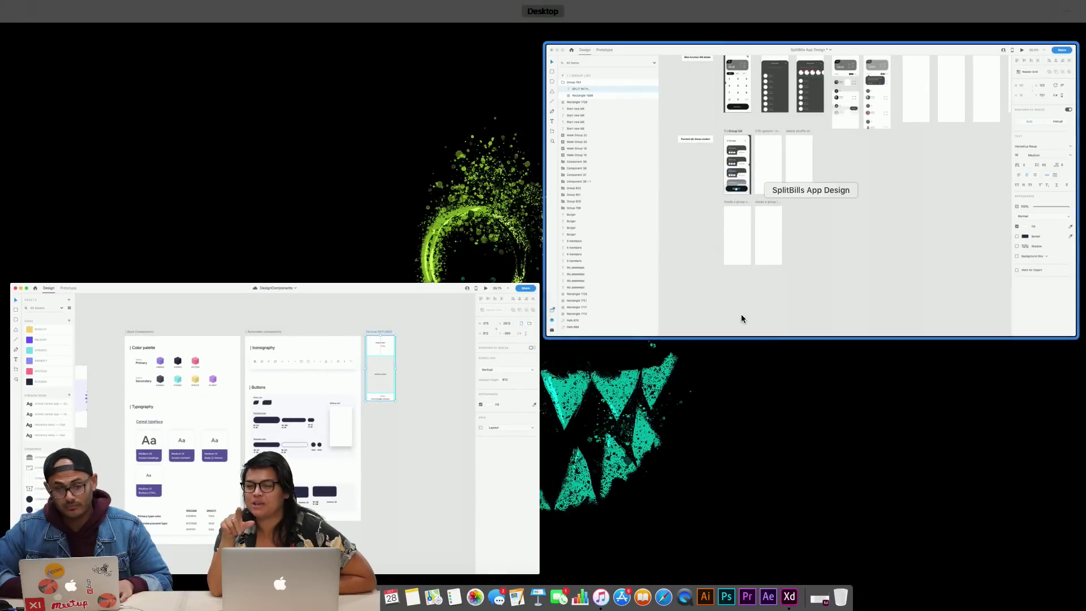
pyautogui.click(703, 297)
# - Preview the prototype full screen from the Home screen (calc) artboard through to the prompt about saving a group, and close the preview
pyautogui.scroll(2, 523, 193)
pyautogui.click(388, 235)
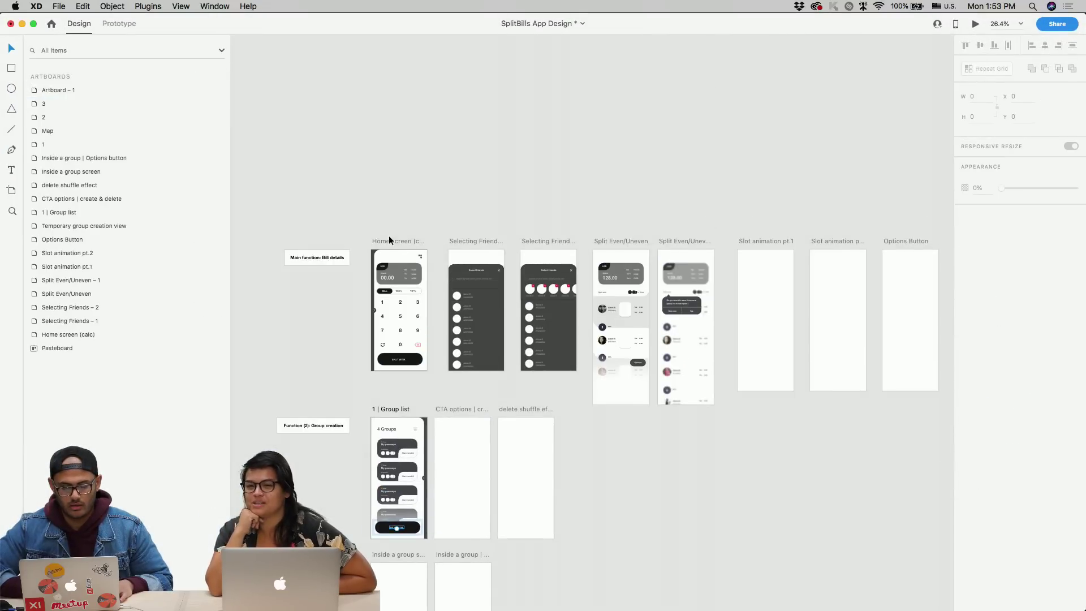
pyautogui.click(387, 241)
pyautogui.click(975, 23)
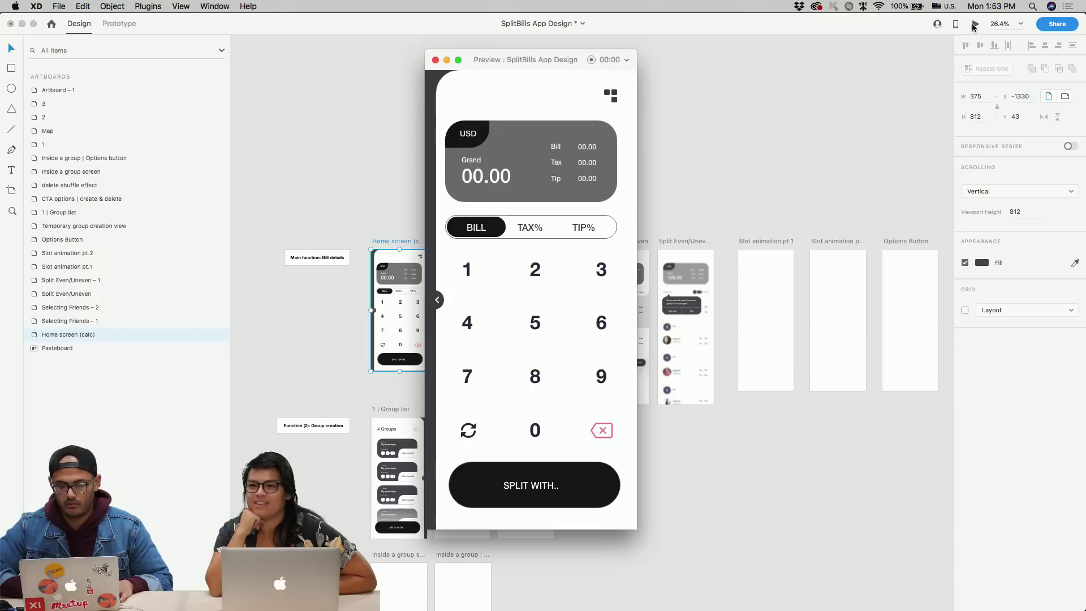
pyautogui.click(457, 59)
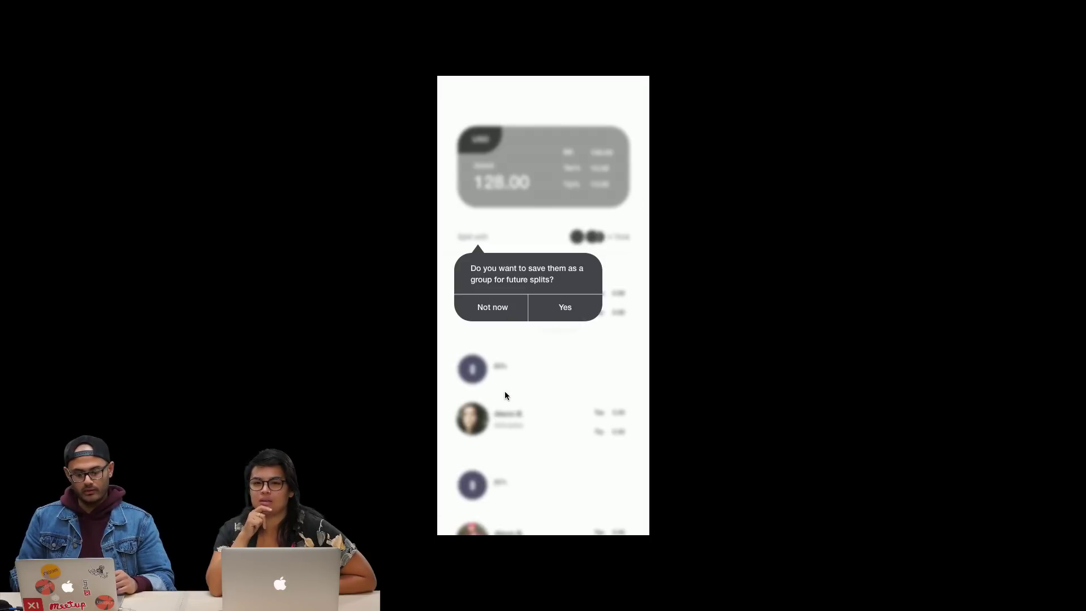
pyautogui.press('Escape')
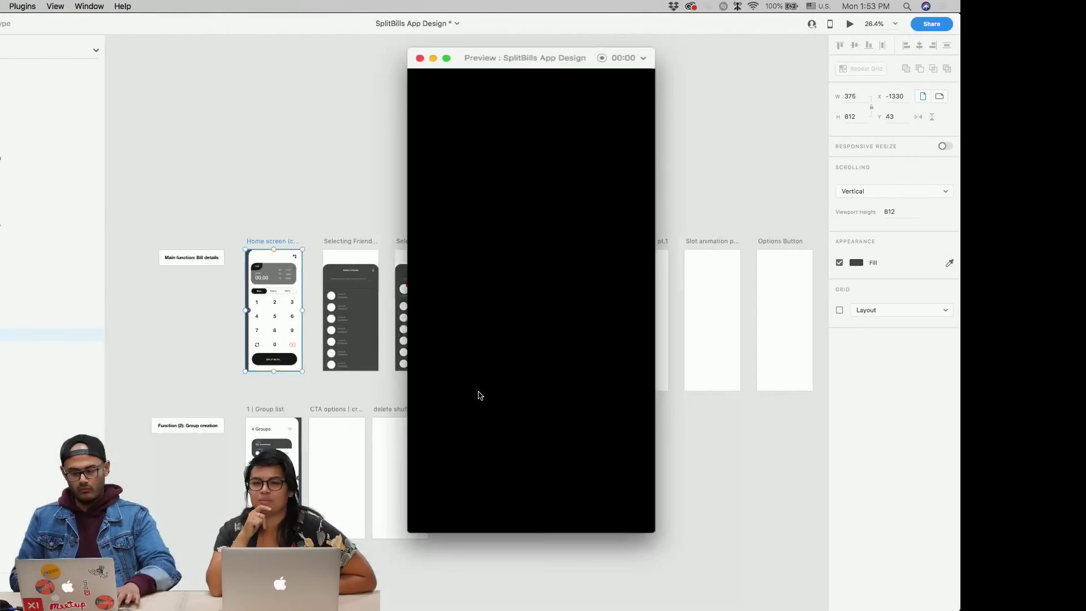
pyautogui.click(435, 59)
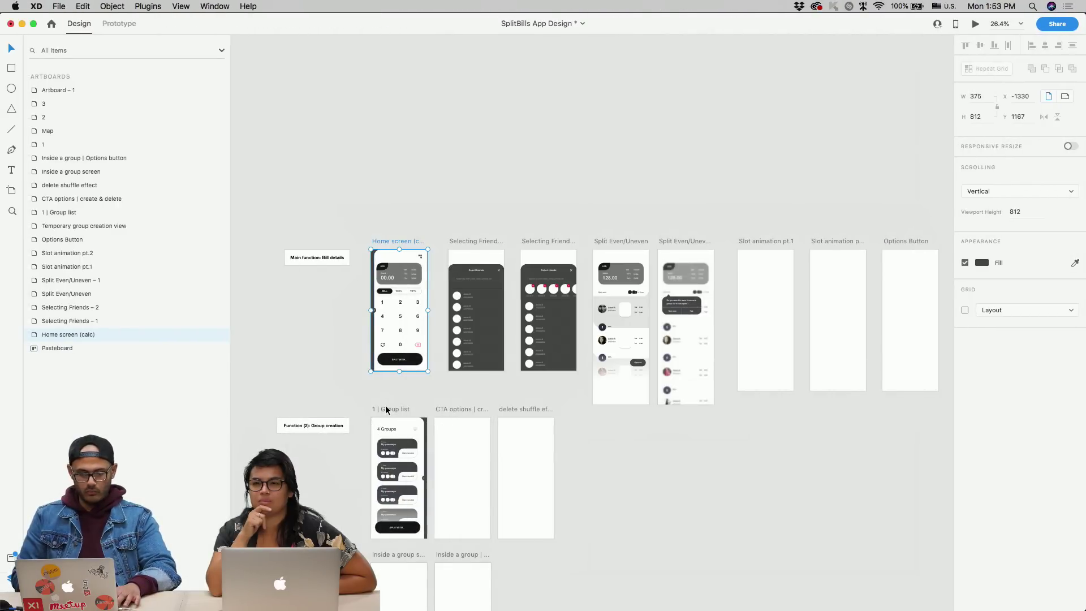
# - Preview the 1 | Group list artboard on its own and close the preview
pyautogui.click(386, 407)
pyautogui.click(976, 24)
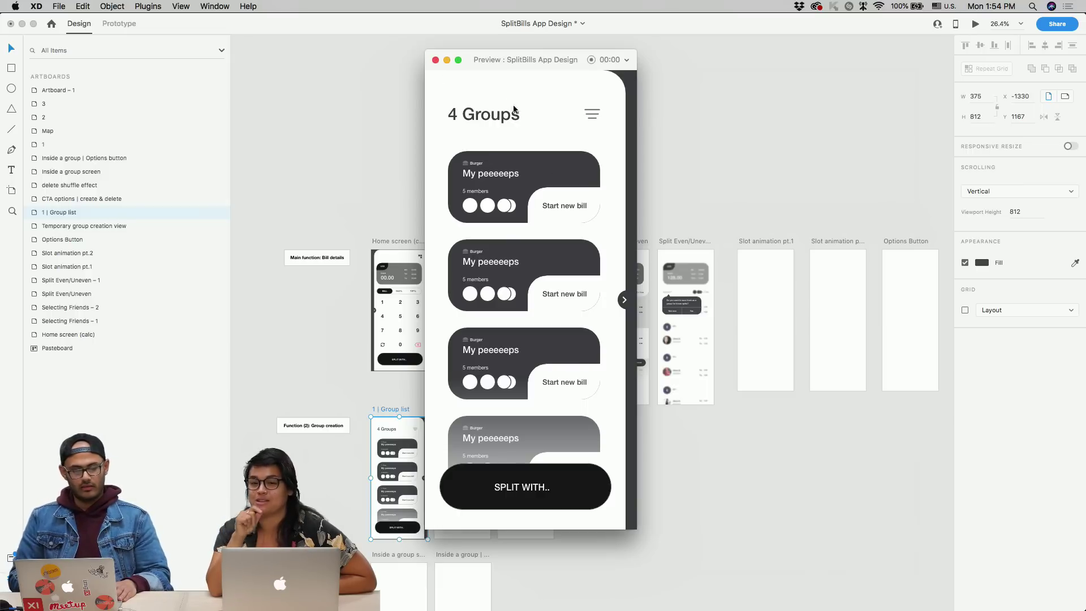
pyautogui.click(436, 60)
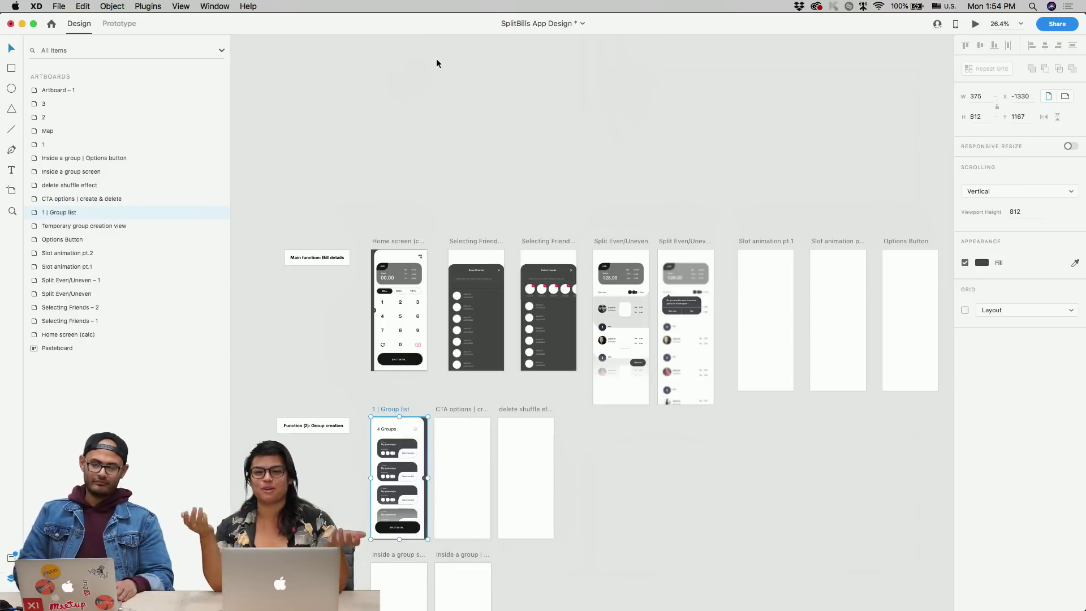